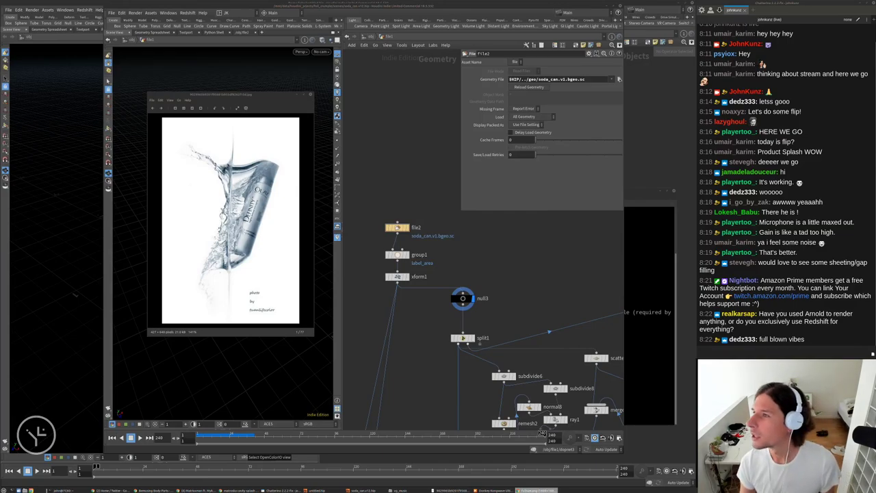
Copy the Matryoshka Cavity poster's web address, post it in the stream chat, and reposition the browser window.
drag(875, 6, 499, 26)
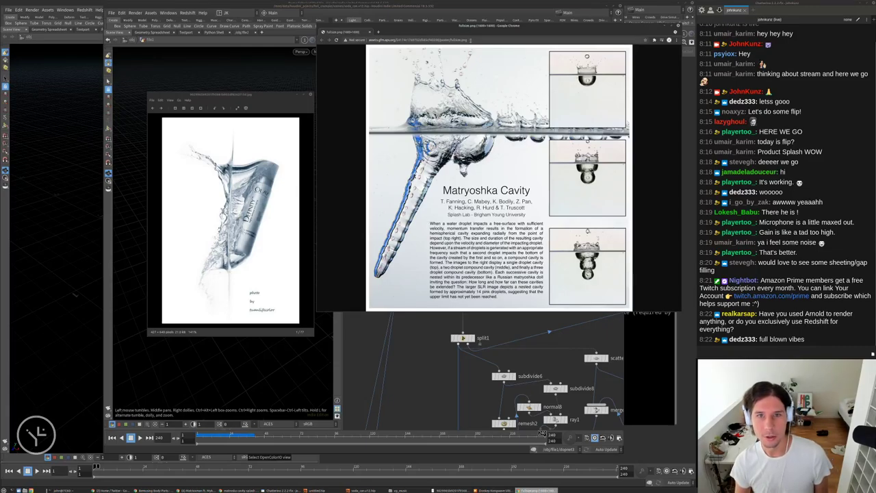
key(ctrl+l)
click(736, 348)
text(http://assets.gfm.aps.org/54174c1769702d585cf40200/poster/fullsize.png)
key(Return)
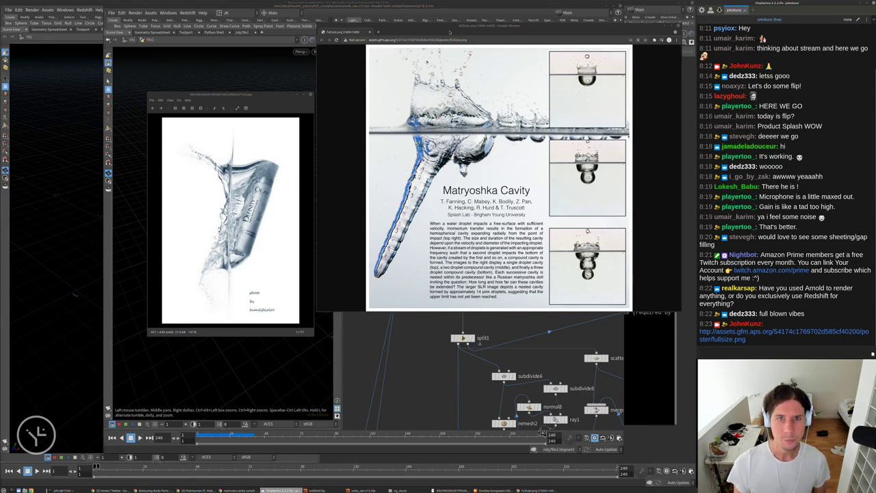
drag(449, 31, 452, 80)
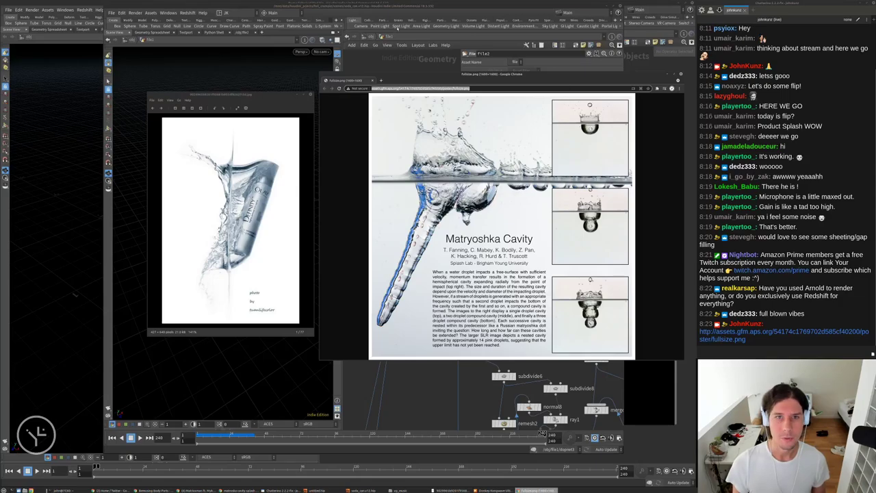
Switch to the soda can scene in Houdini and copy the file2, group1 and xform1 nodes.
click(413, 73)
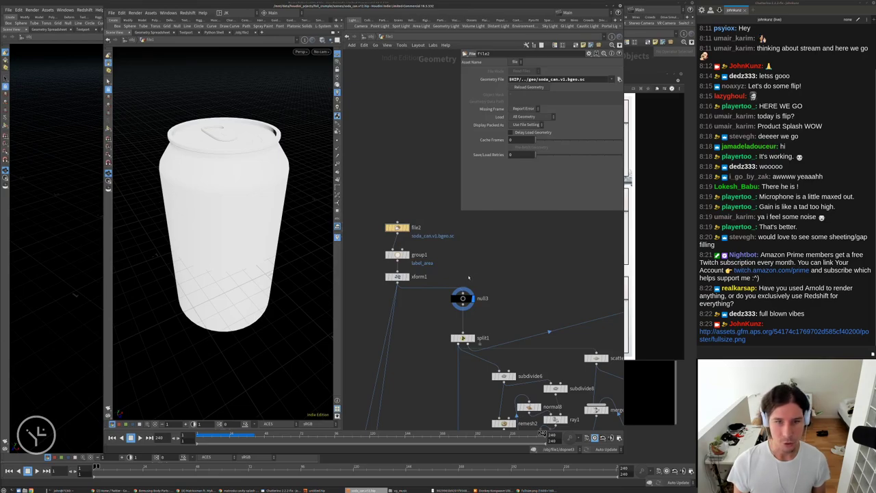
middle_drag(476, 261, 470, 282)
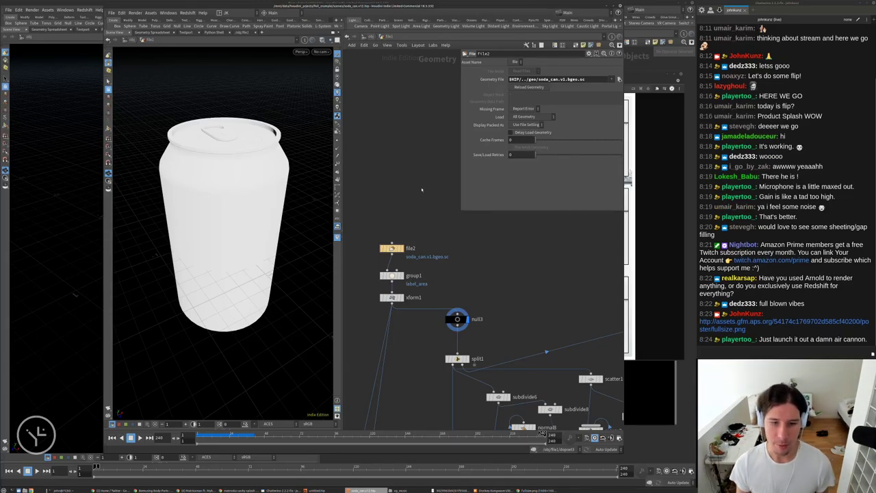
drag(421, 190, 381, 305)
key(ctrl+c)
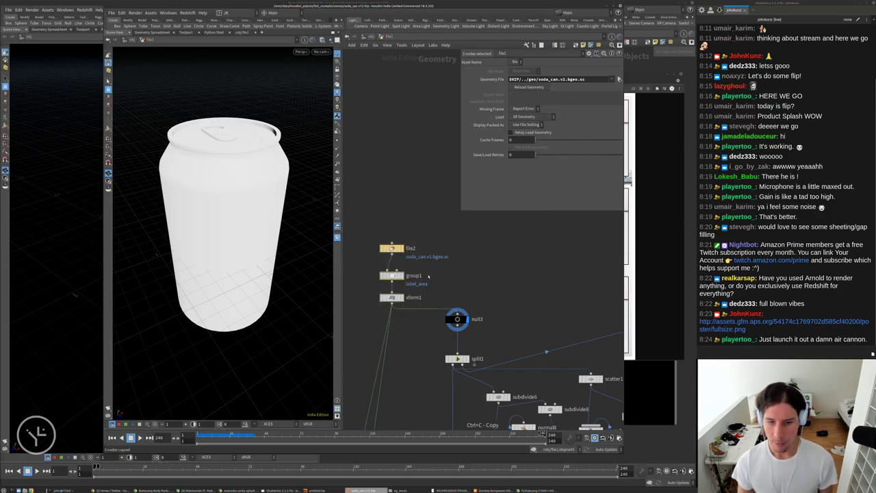
Examine the label_area group node's settings and the can's polygon layout with edges displayed on the shaded model.
click(394, 275)
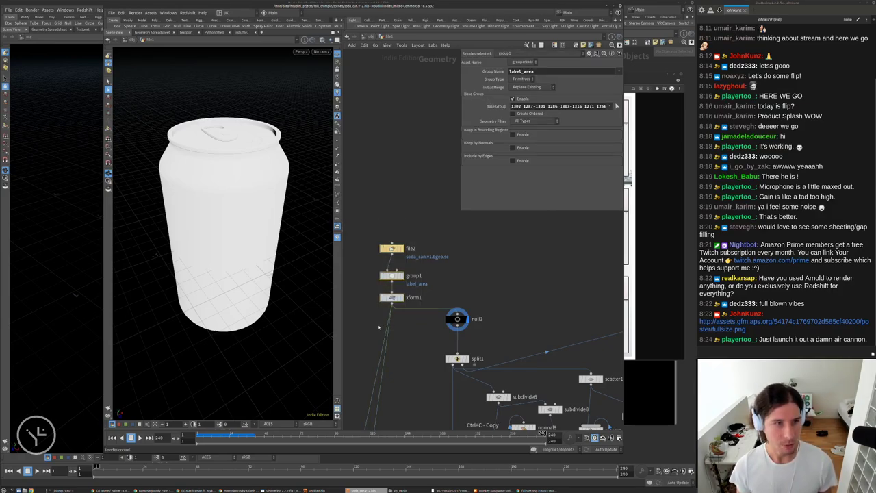
click(482, 276)
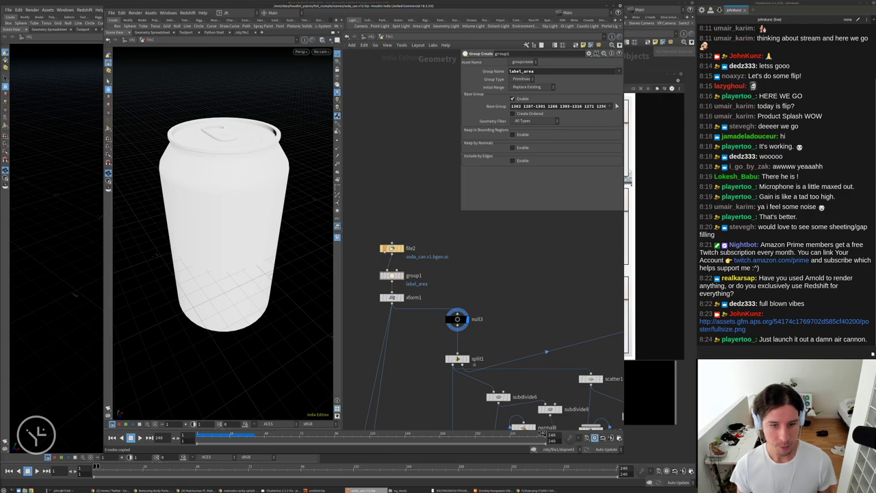
middle_drag(502, 299, 502, 273)
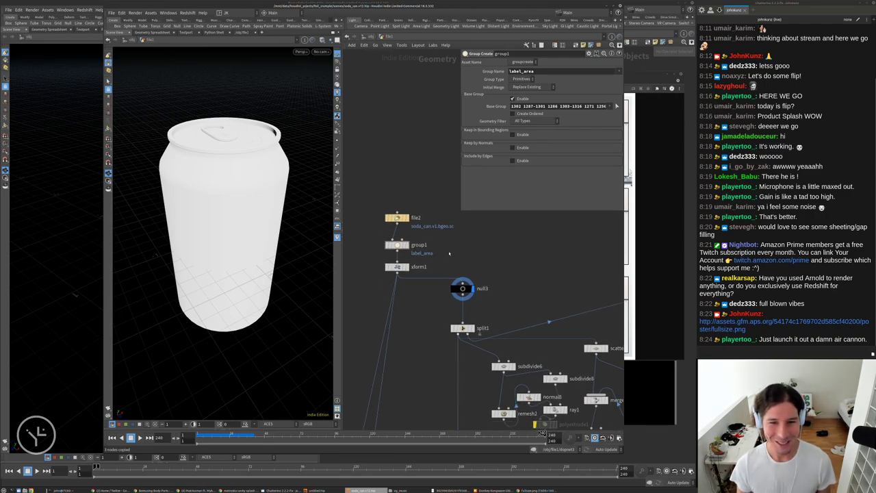
middle_click(402, 266)
mouse_move(222, 240)
alt+mouse_down()
mouse_move(216, 190)
mouse_move(179, 171)
mouse_move(161, 117)
mouse_move(145, 195)
mouse_move(179, 179)
mouse_move(220, 193)
mouse_move(199, 218)
mouse_move(232, 230)
mouse_move(233, 213)
mouse_move(272, 197)
mouse_move(246, 208)
alt+mouse_up()
click(323, 41)
click(330, 111)
key(space+g)
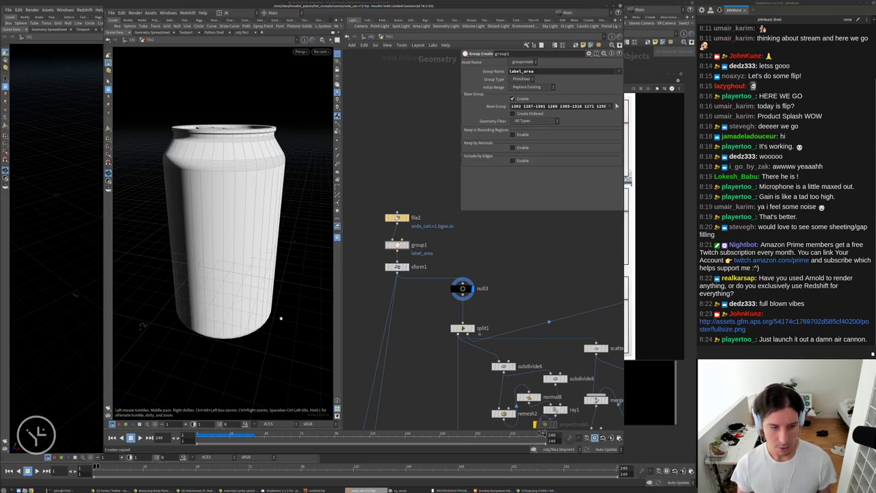
Switch to the terminal and launch a new Houdini session with the command houdinifx.
key(alt+Tab)
key(Return)
key(Return)
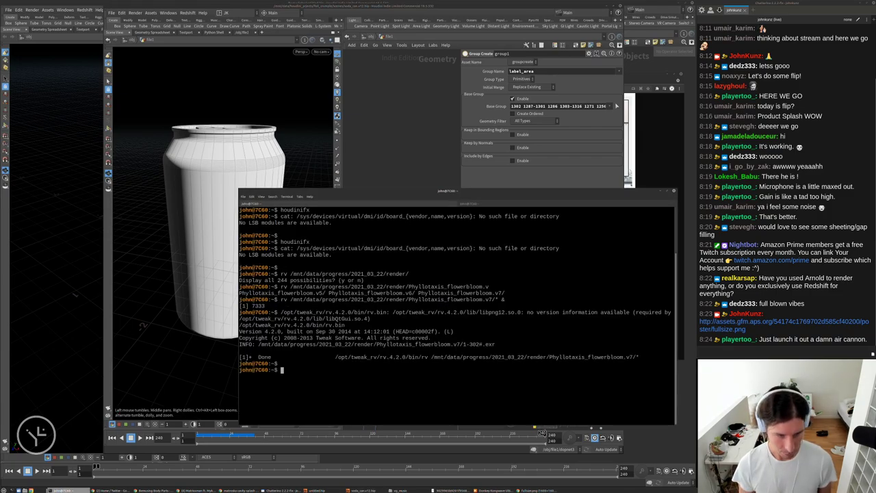
text(houdinifx)
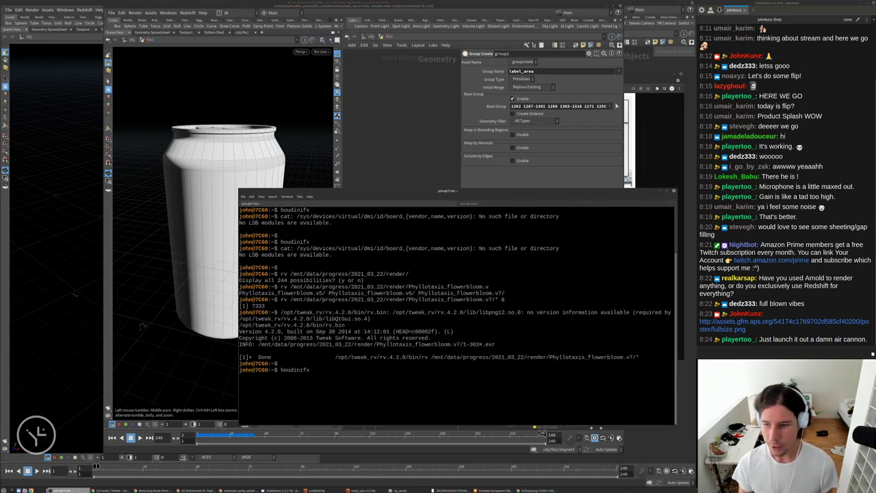
key(Return)
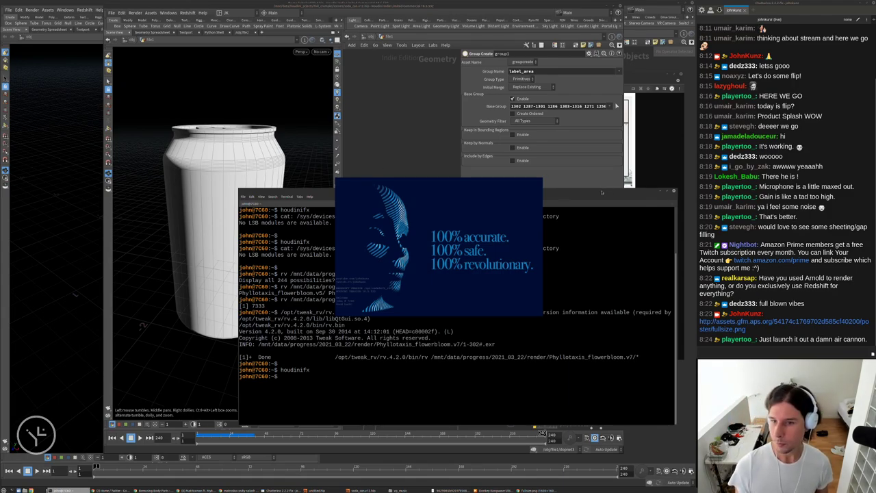
drag(602, 191, 573, 196)
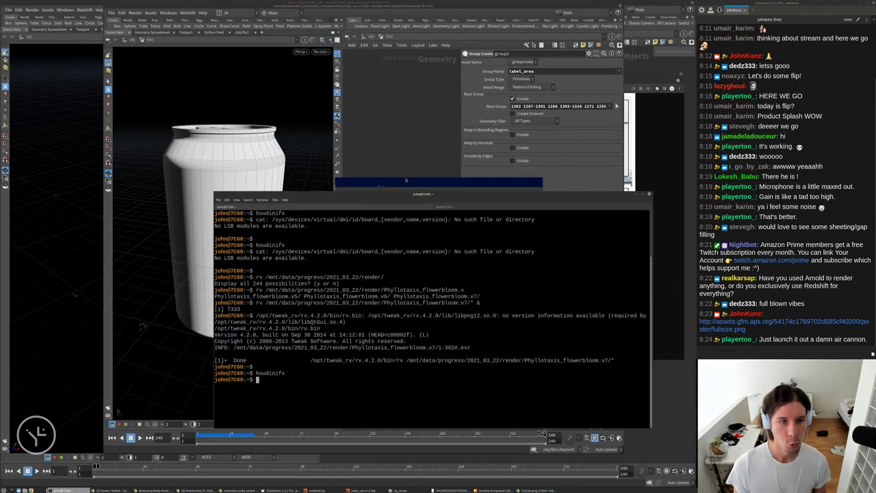
Return to the soda can scene and place the splash reference photo beside the can to compare them.
click(404, 178)
mouse_move(205, 174)
alt+mouse_down()
mouse_move(202, 255)
mouse_move(203, 184)
alt+mouse_up()
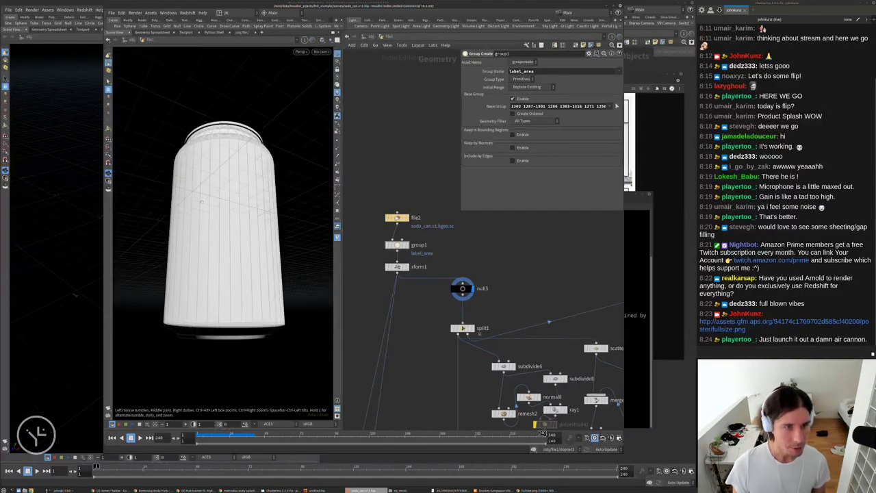
click(441, 489)
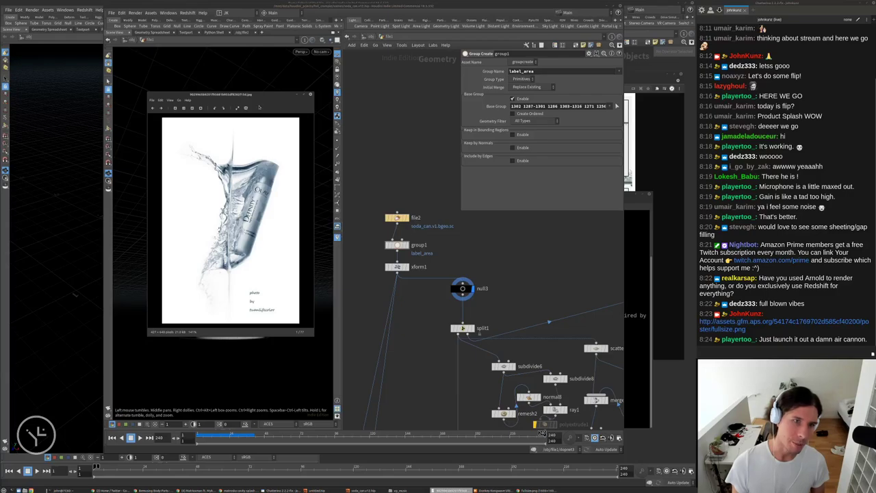
drag(259, 107, 138, 204)
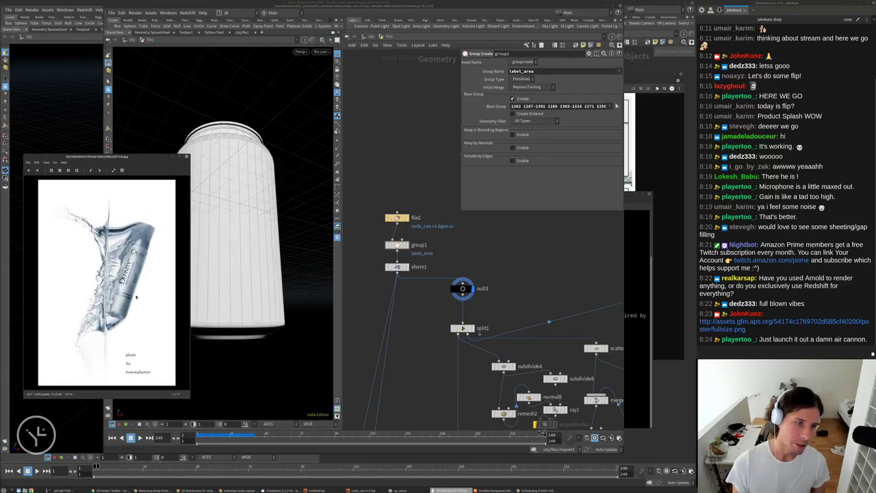
Switch to the web browser and search Google for "monster energy" in a new tab.
key(alt+Tab)
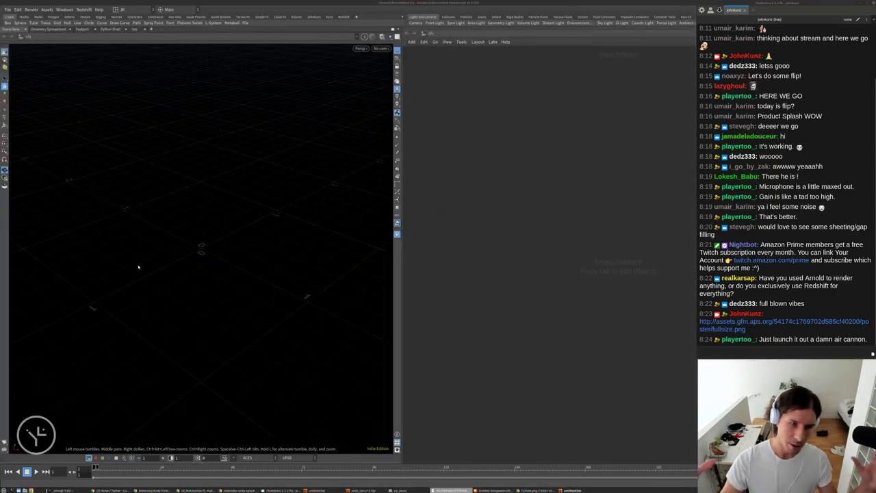
click(536, 490)
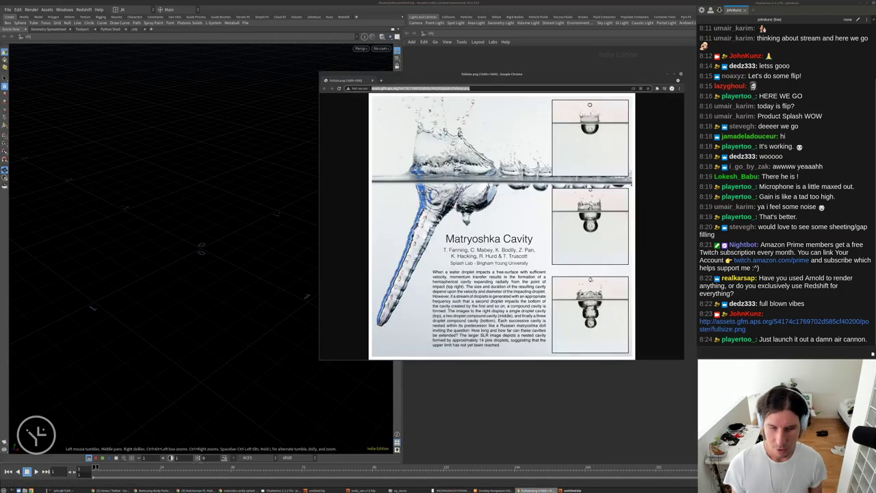
key(ctrl+t)
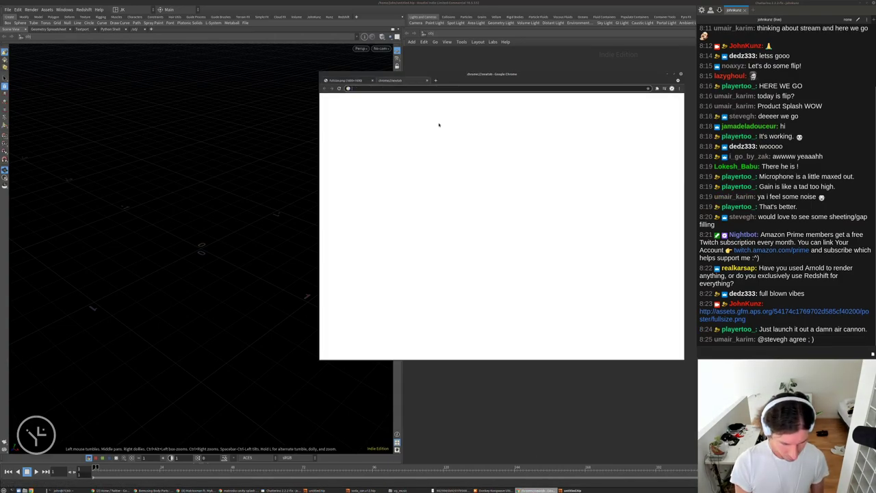
text(monster)
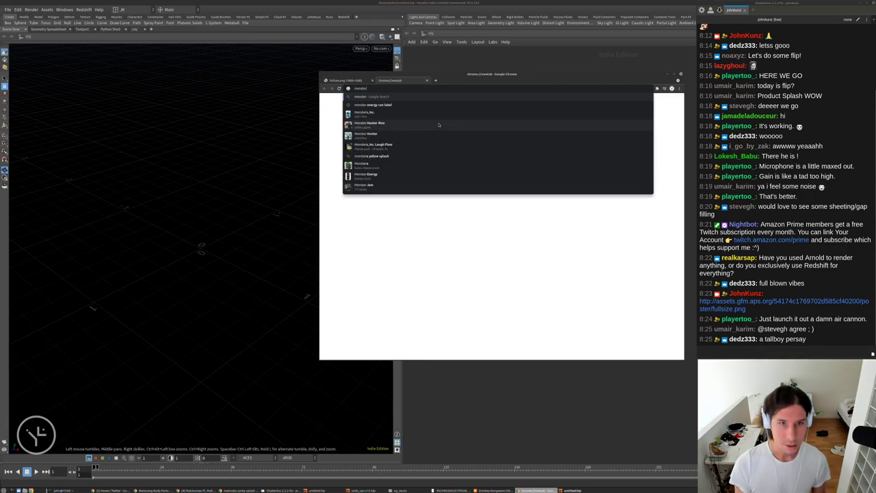
key(Return)
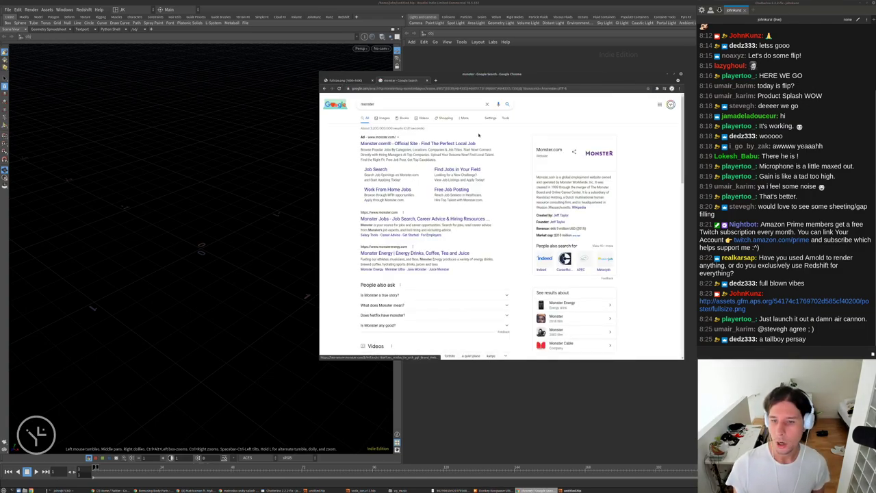
click(385, 102)
text(en)
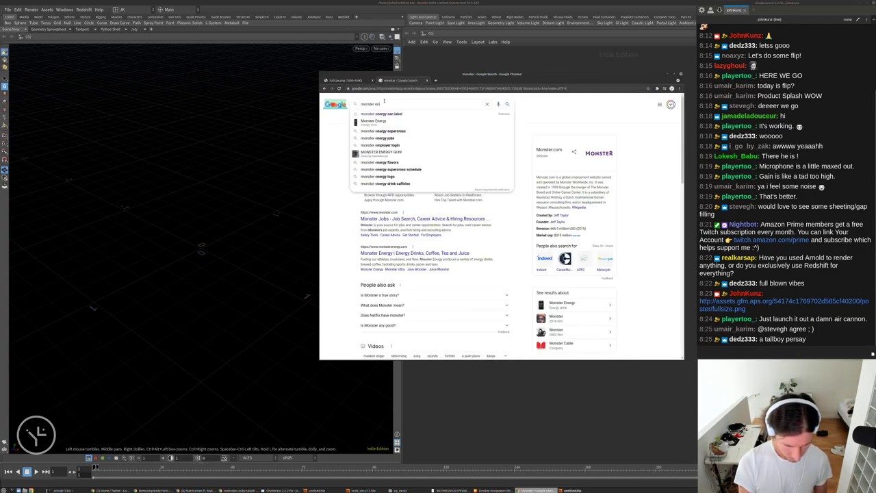
text(ergy)
key(Return)
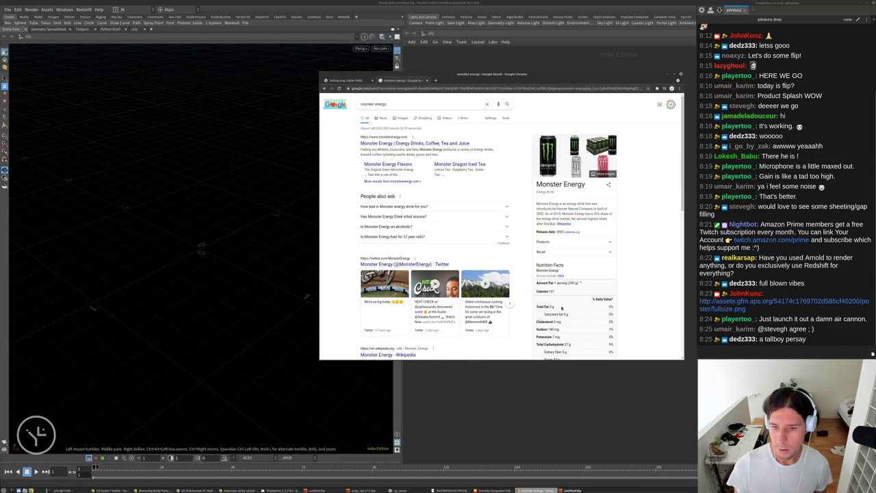
Look through the Monster Energy results for the can size and refine the search to "monster energy oz".
scroll(565, 311, down, 3)
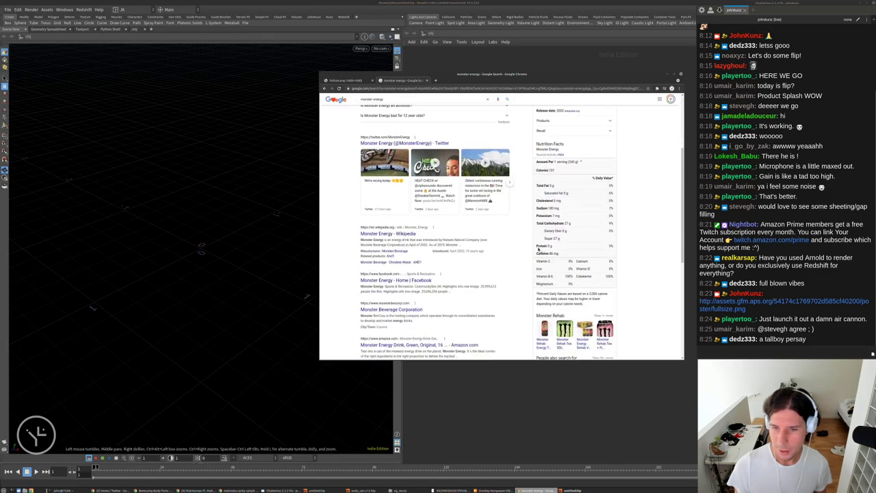
scroll(538, 249, up, 2)
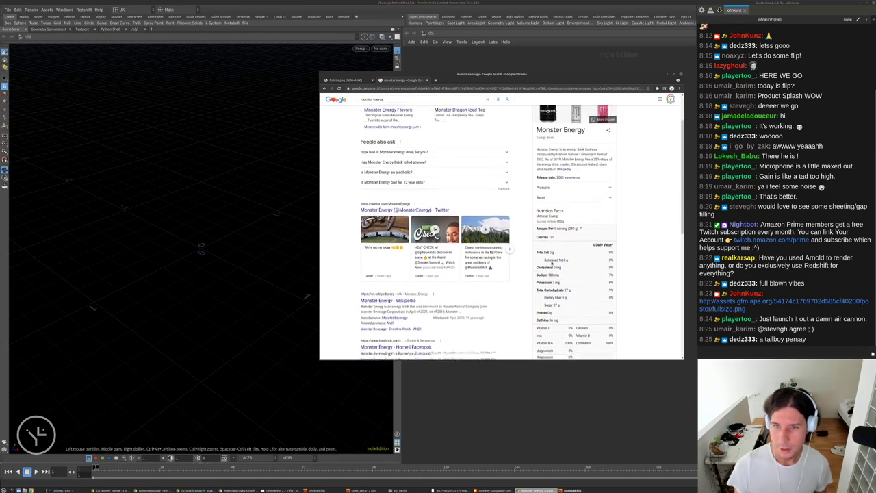
scroll(552, 262, up, 1)
click(413, 104)
text(oz)
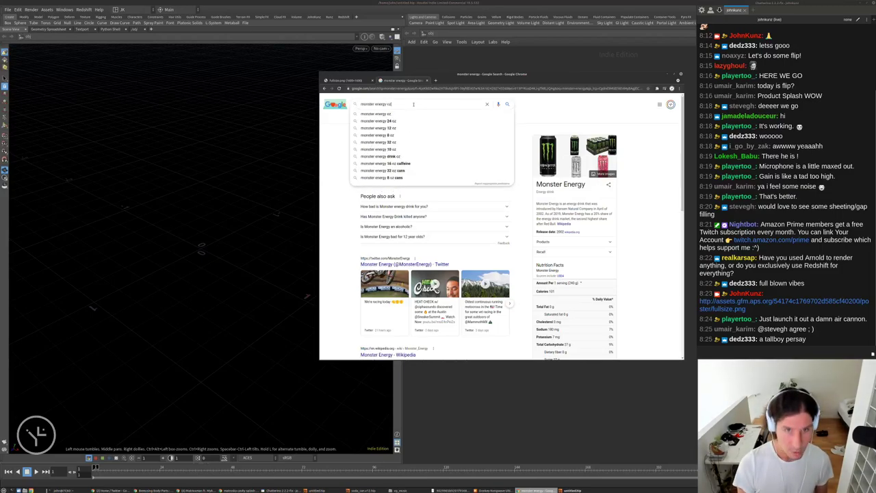
key(Return)
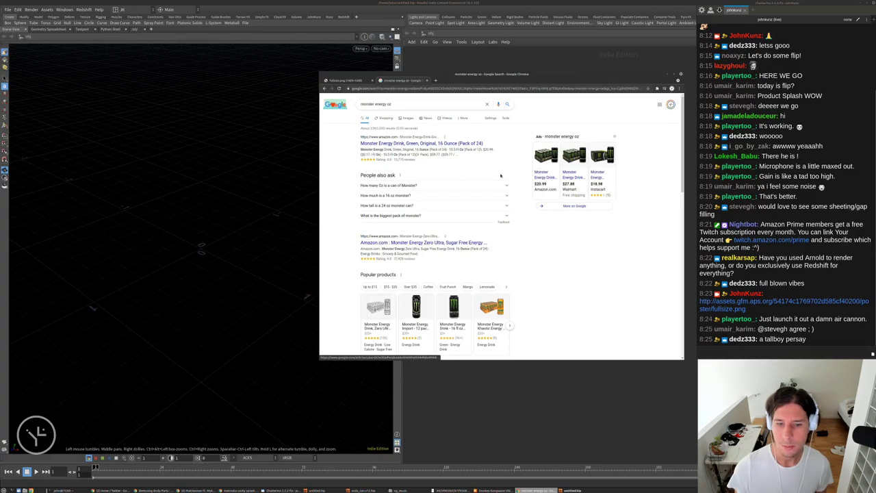
Open the Monster Energy Zero Ultra 24-pack product result and enlarge its single-can photo.
scroll(411, 287, down, 1)
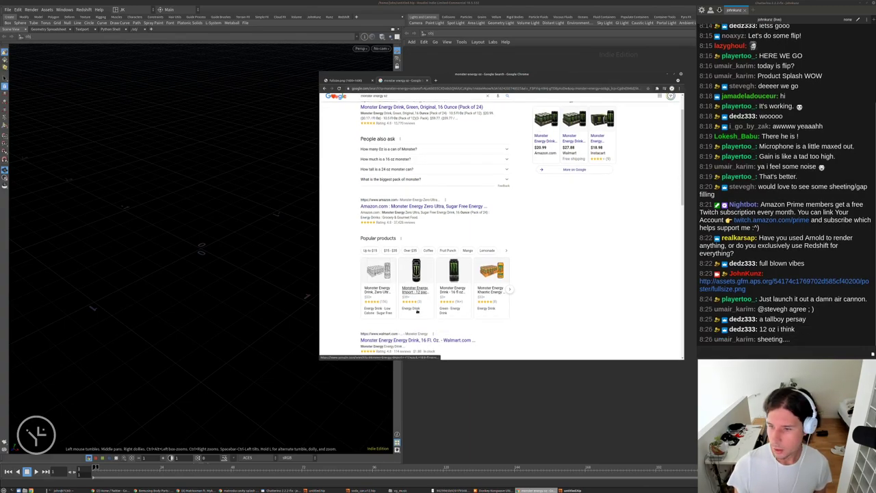
click(377, 272)
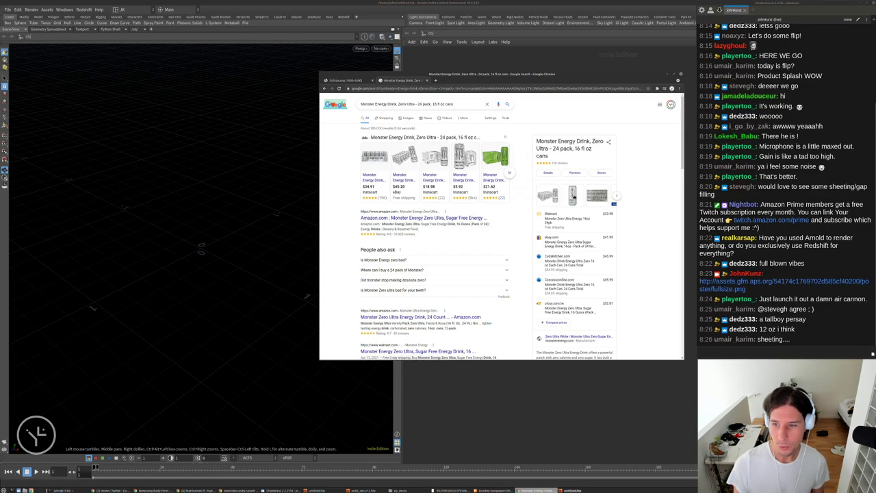
click(567, 196)
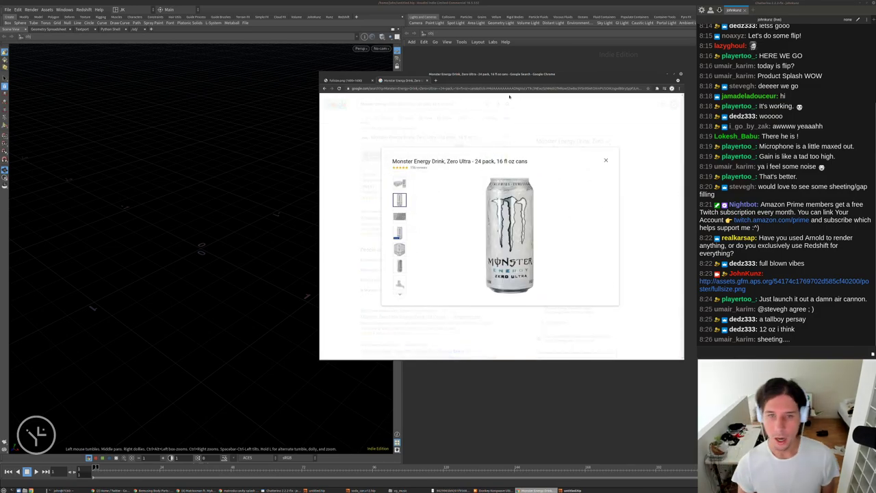
Search Google for "fluid sheeting" in a new tab.
key(ctrl+t)
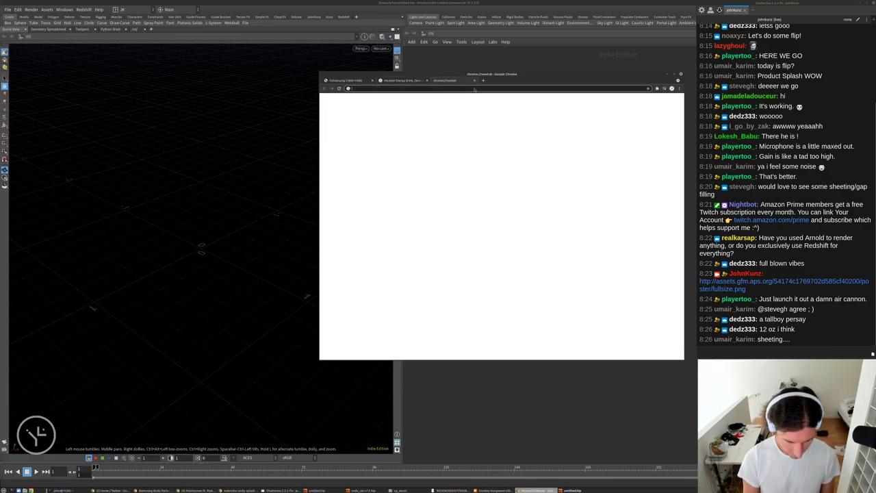
text(flu)
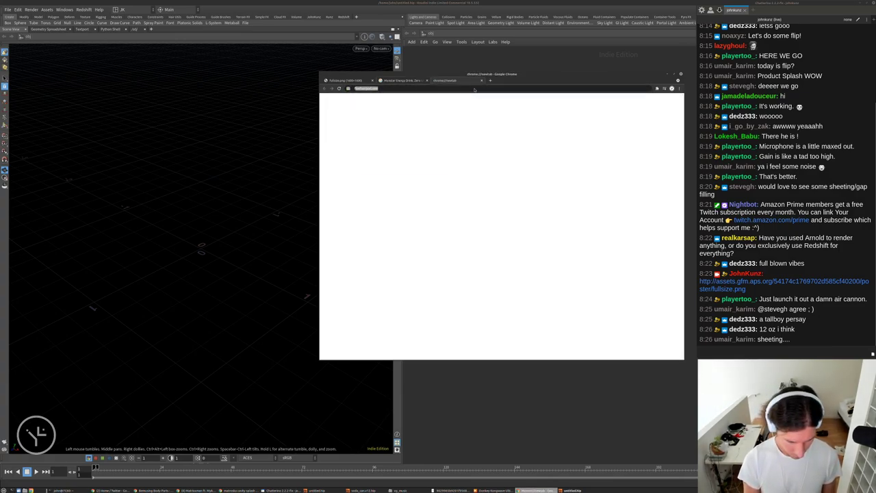
text(id s)
text(heeting)
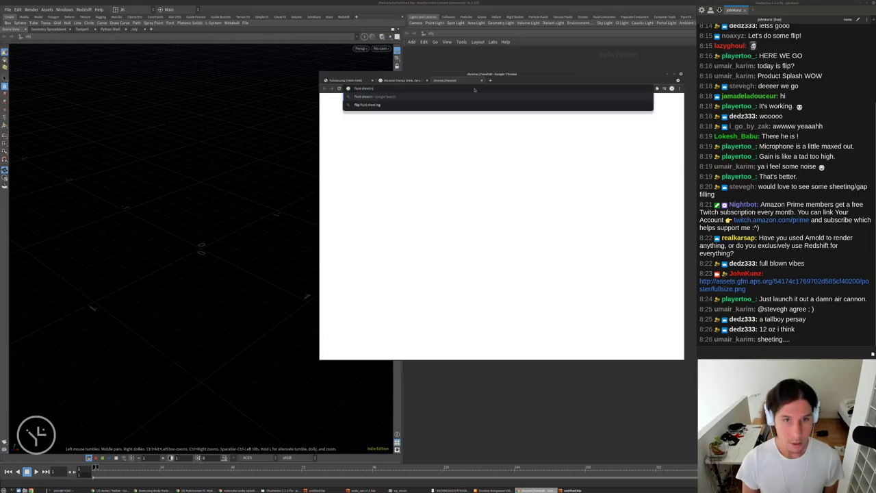
key(Return)
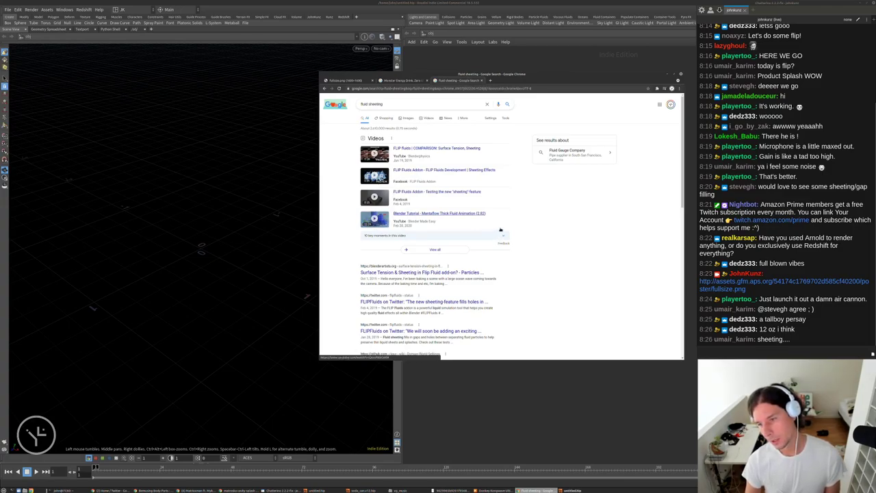
Replace the Google query with "crown splash" and run the search.
double_click(388, 104)
triple_click(389, 104)
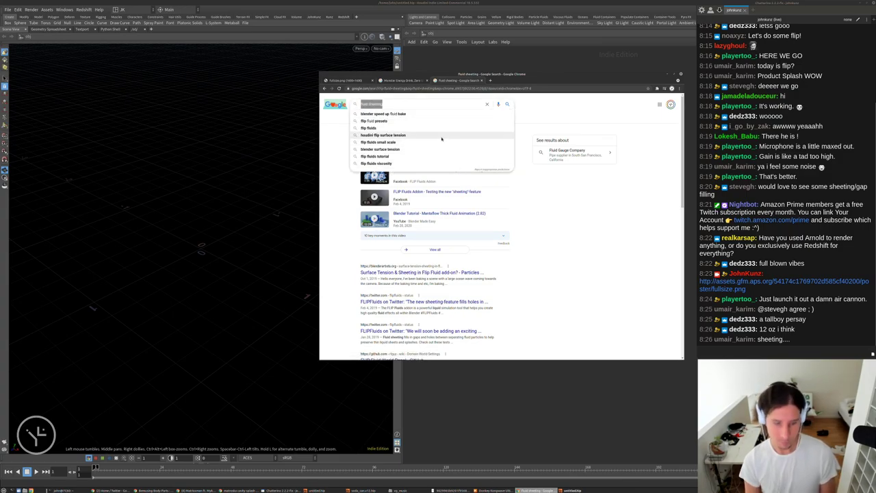
text(crown spla)
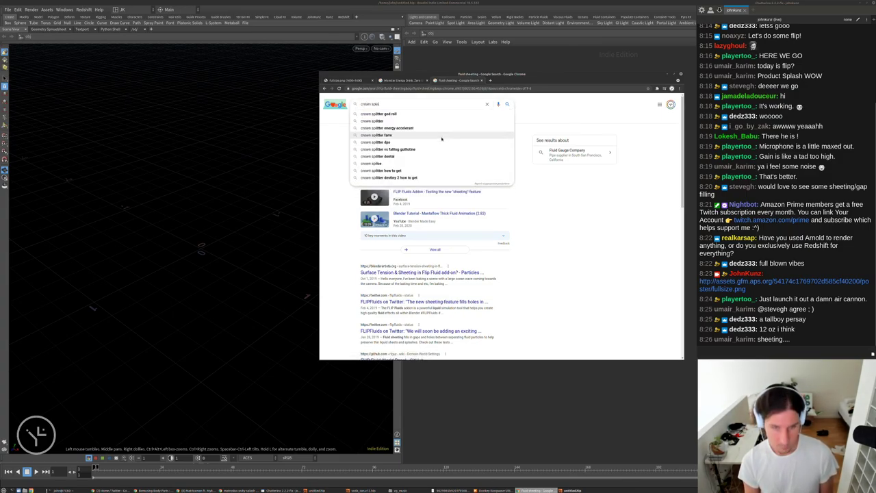
text(sh)
key(Return)
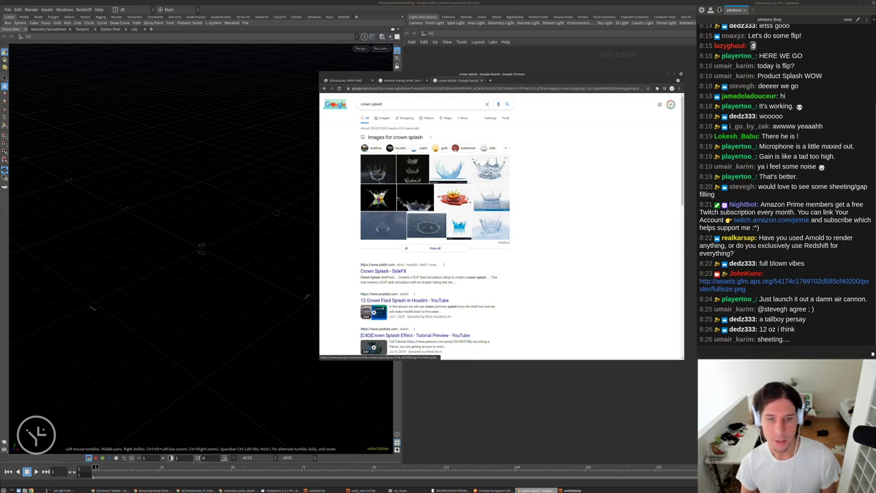
Open the crown splash image results and preview the Behance crown splash and the Crown Splash Pack images.
click(379, 197)
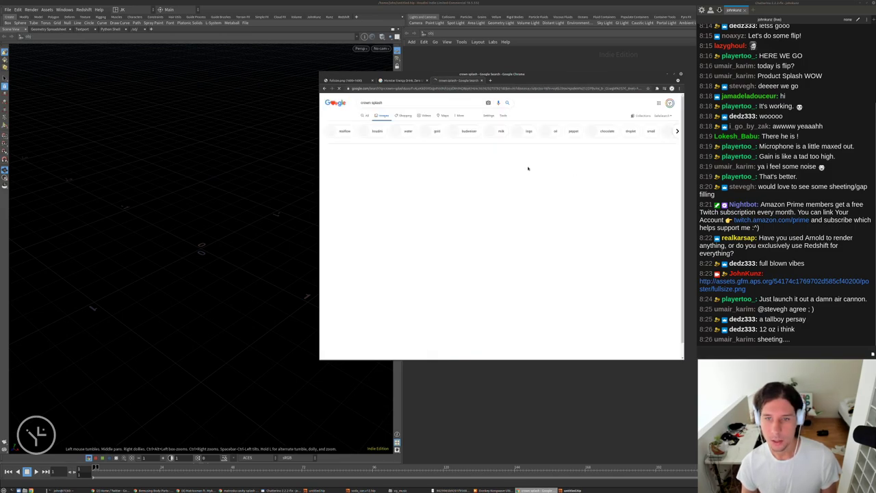
click(347, 164)
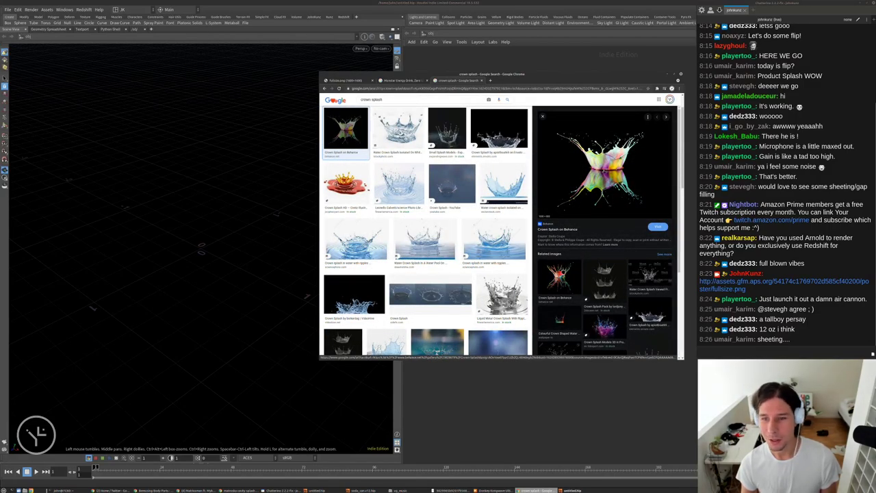
click(605, 279)
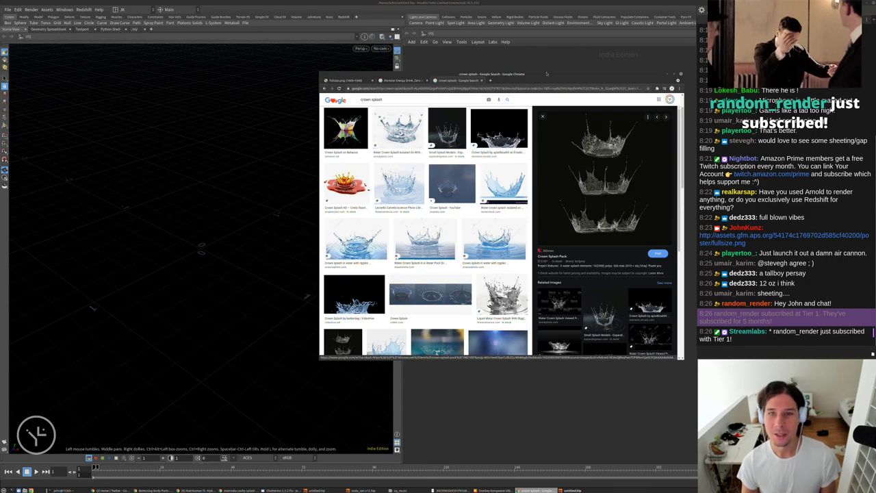
drag(545, 73, 528, 61)
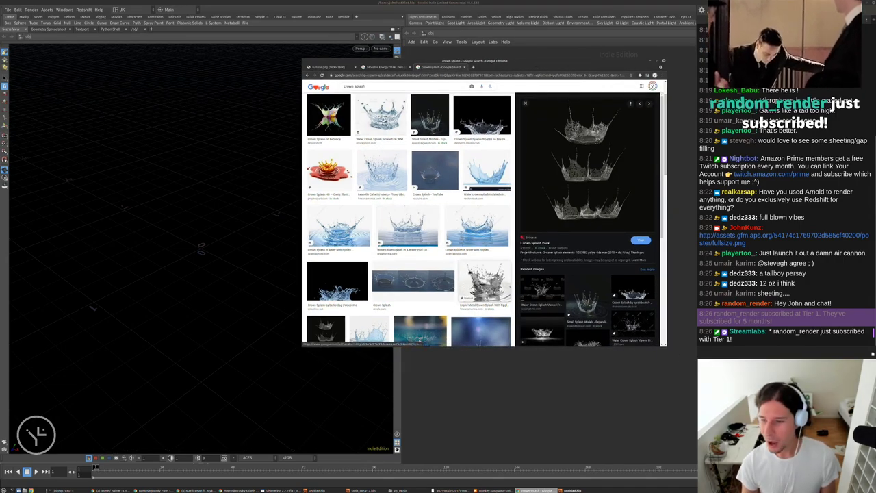
Preview the Advanced RealFlow Crown Splash result and its related Fin Design Coke splash image.
scroll(496, 326, down, 2)
click(497, 326)
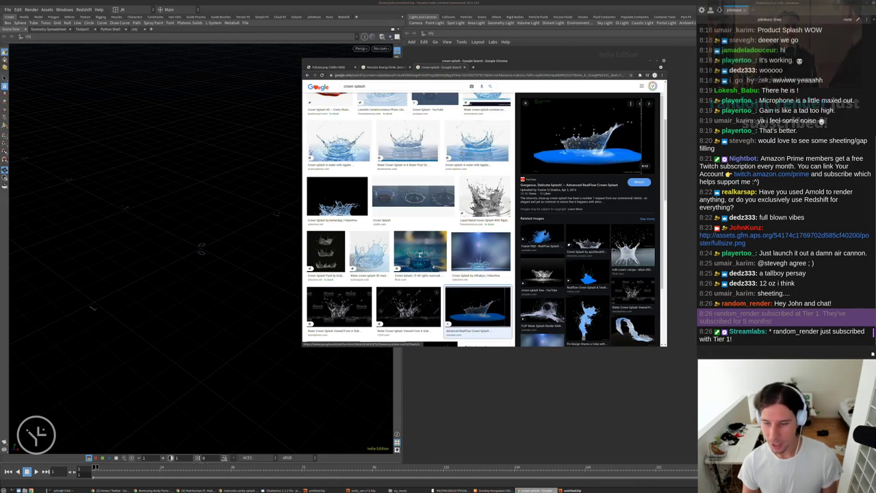
scroll(538, 262, down, 2)
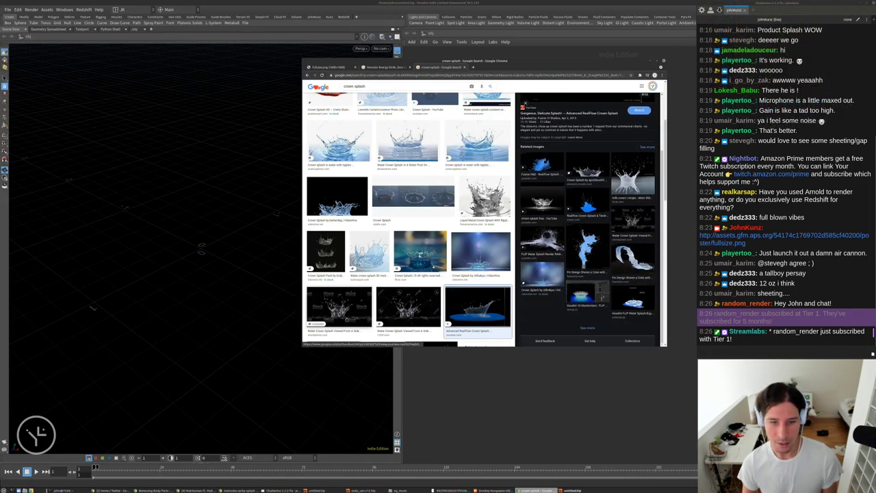
click(586, 248)
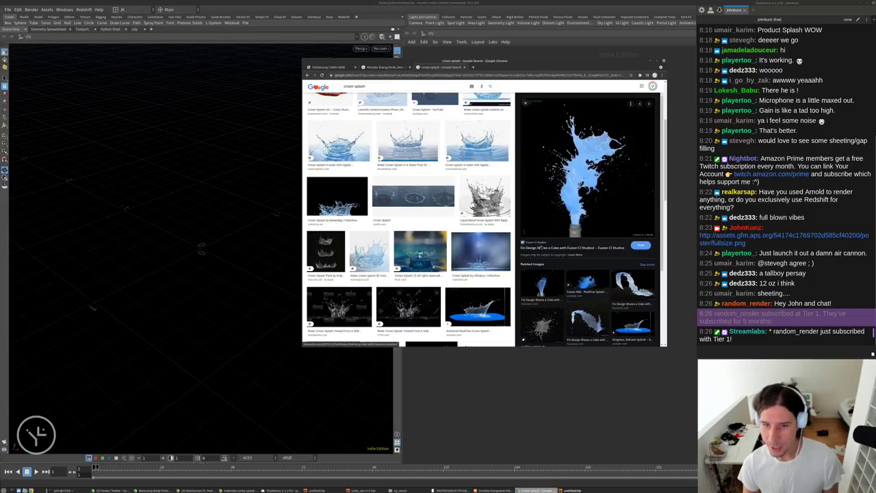
Open the Fusion CI Studios article on the Fin Design Coke splash and look through its splash images and text.
click(537, 248)
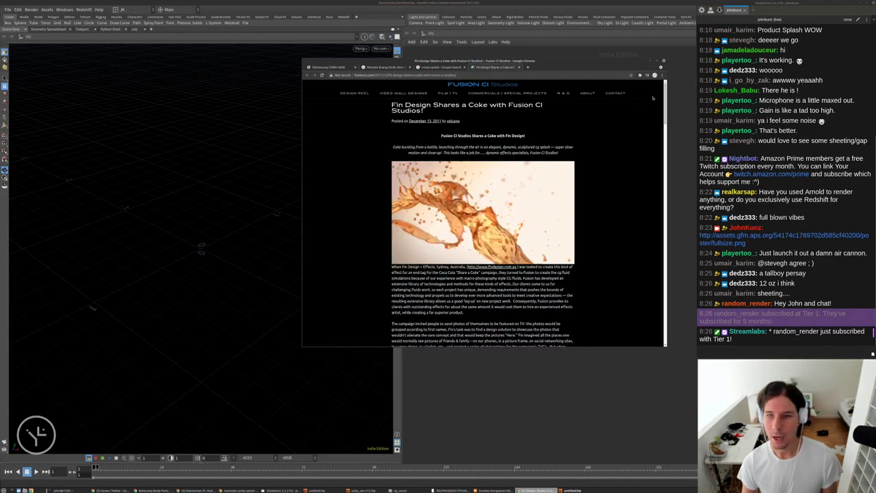
scroll(653, 255, down, 10)
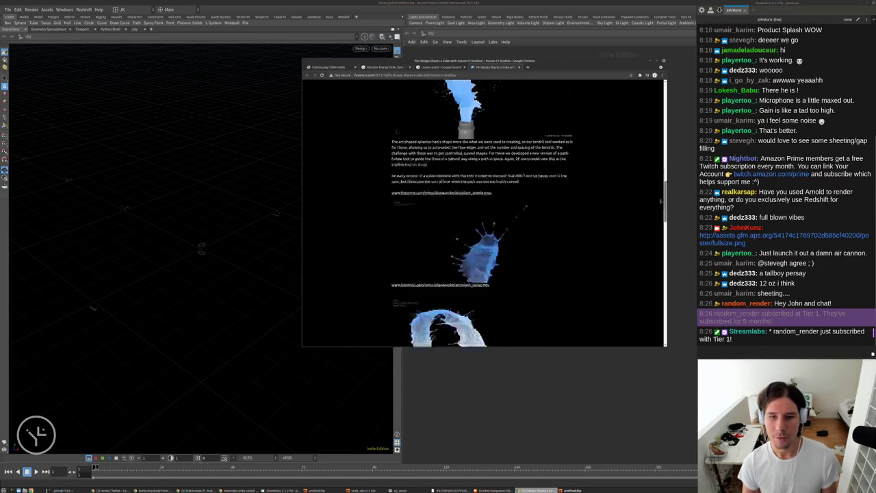
scroll(652, 255, down, 5)
scroll(636, 206, up, 10)
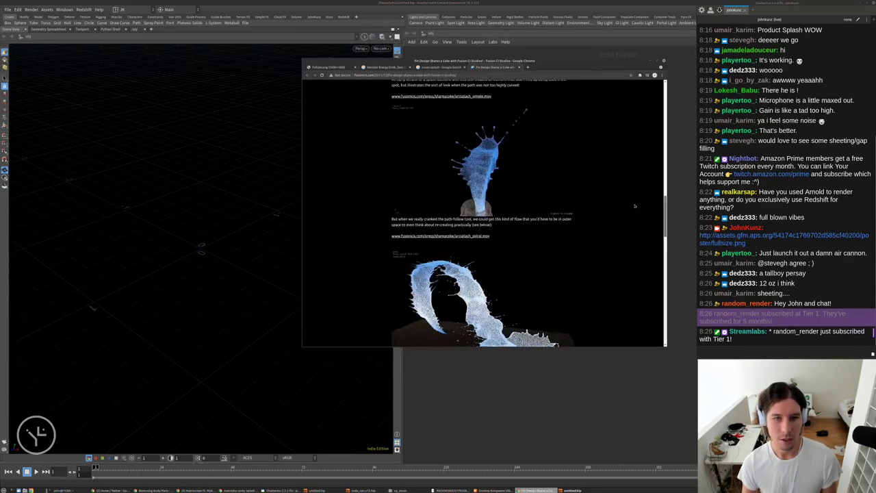
scroll(628, 162, up, 5)
Copy the Fusion CI Studios article's web address and post it in the stream chat.
click(547, 75)
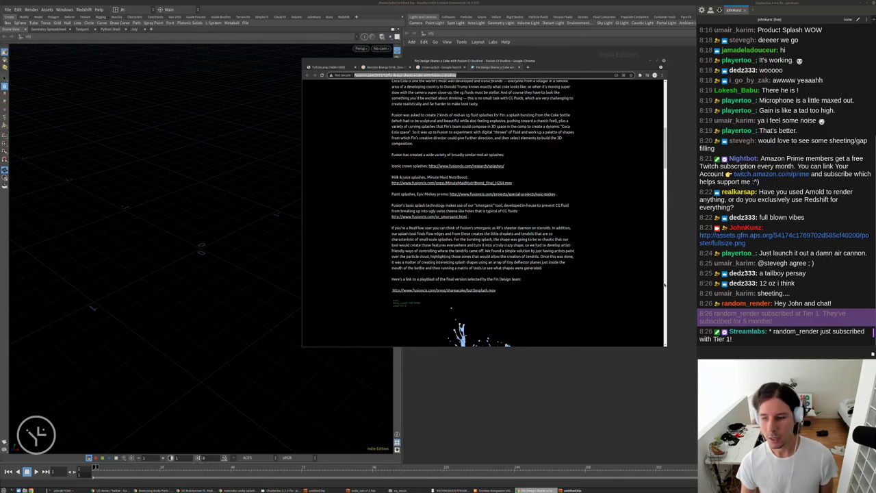
key(ctrl+c)
click(724, 349)
key(ctrl+v)
key(Return)
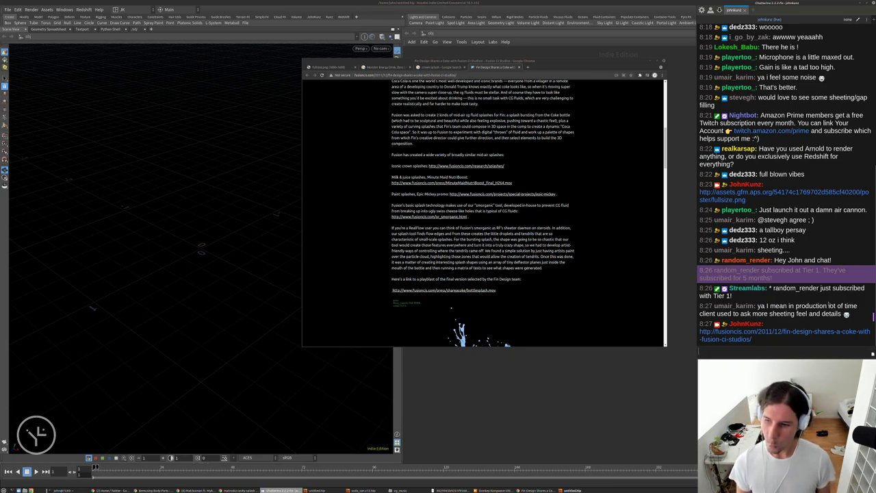
Highlight the "sheeting feel and details" wording in the viewer's chat message while reading it.
drag(770, 313, 831, 316)
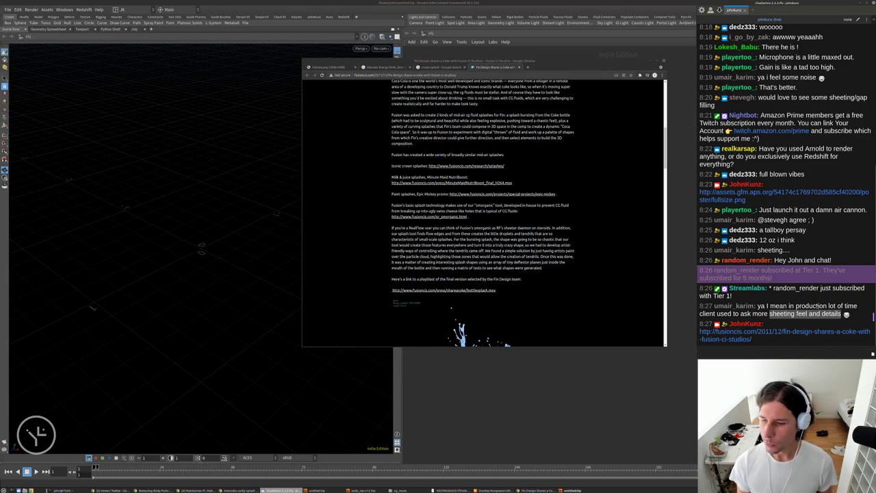
double_click(779, 306)
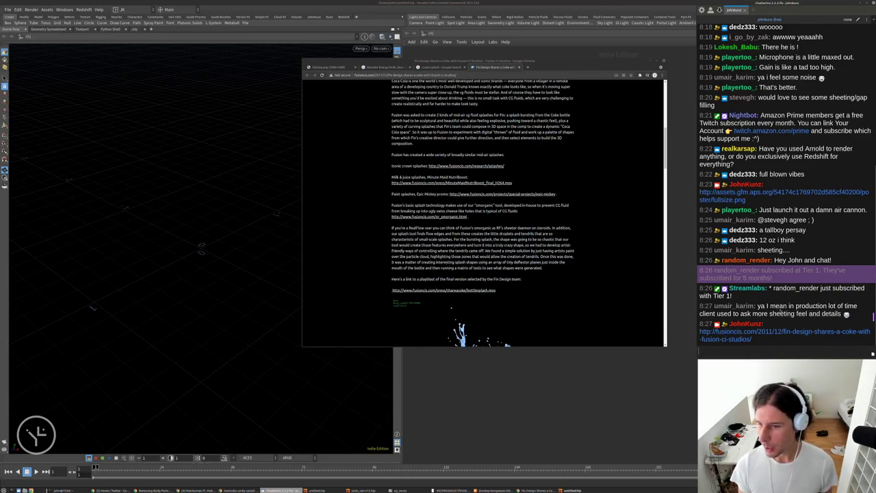
double_click(787, 314)
drag(769, 315, 785, 315)
Search Google for "laminar" in a new browser tab and look through the image results.
click(475, 80)
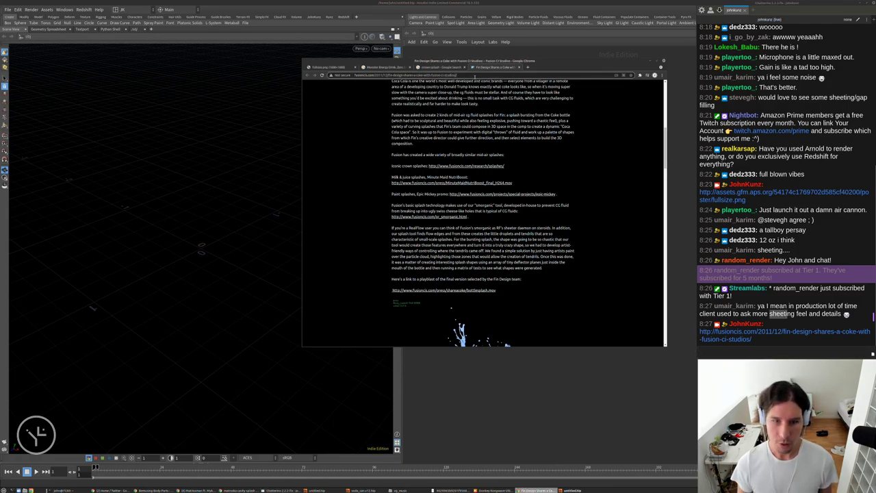
key(ctrl+t)
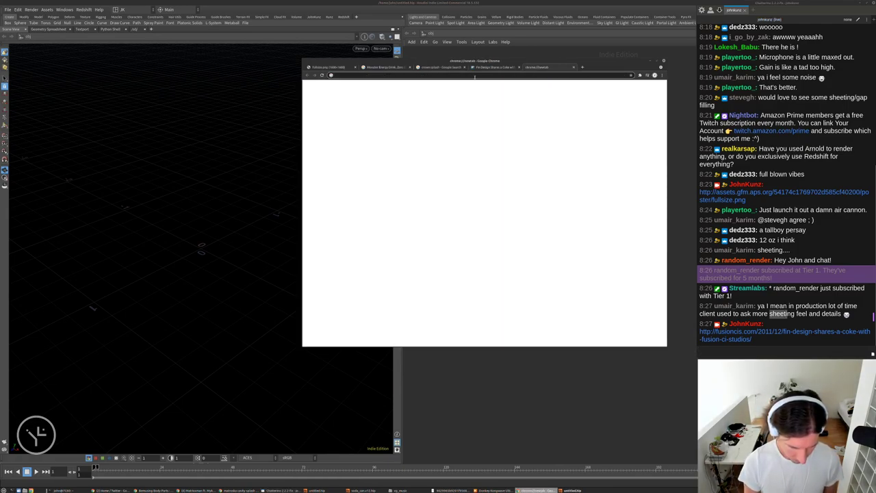
text(laminar)
key(Return)
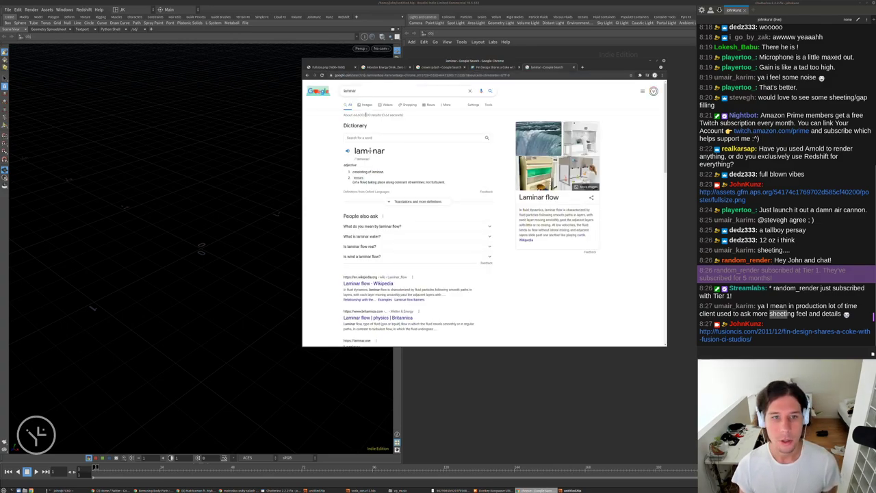
click(369, 106)
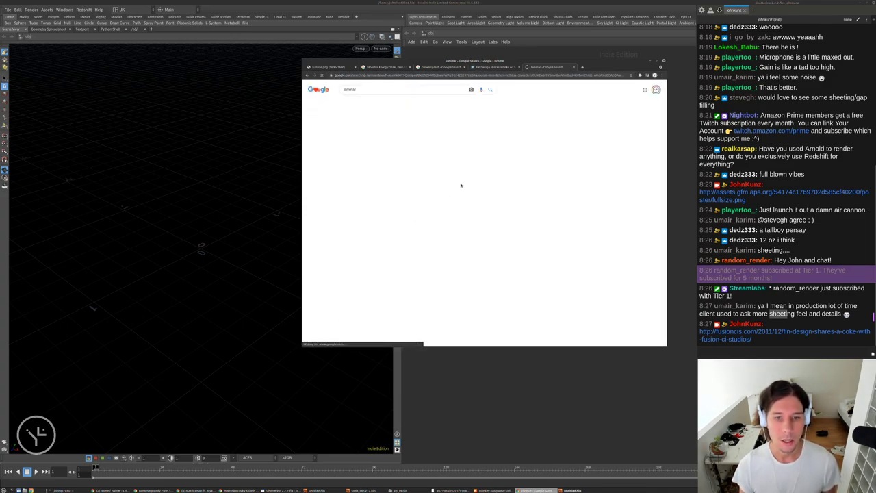
scroll(460, 185, down, 5)
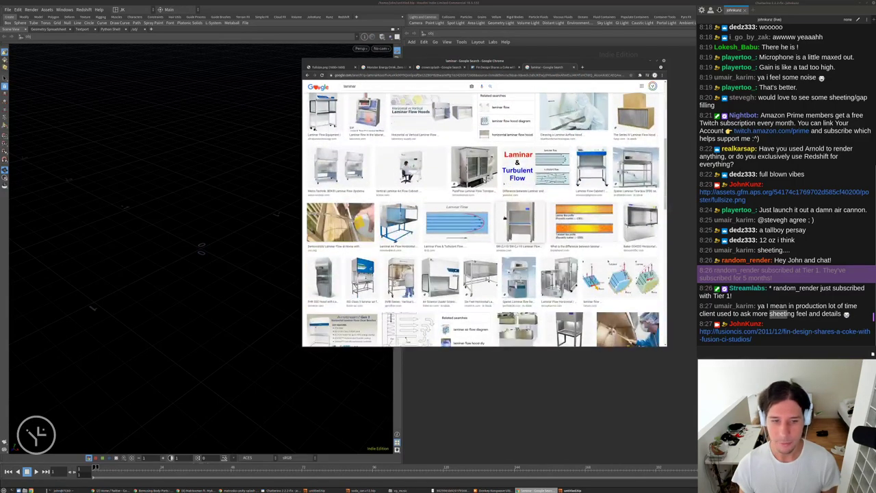
scroll(479, 219, up, 5)
Refine the image search to "laminar flow" and look through the results for water stream photos.
click(371, 89)
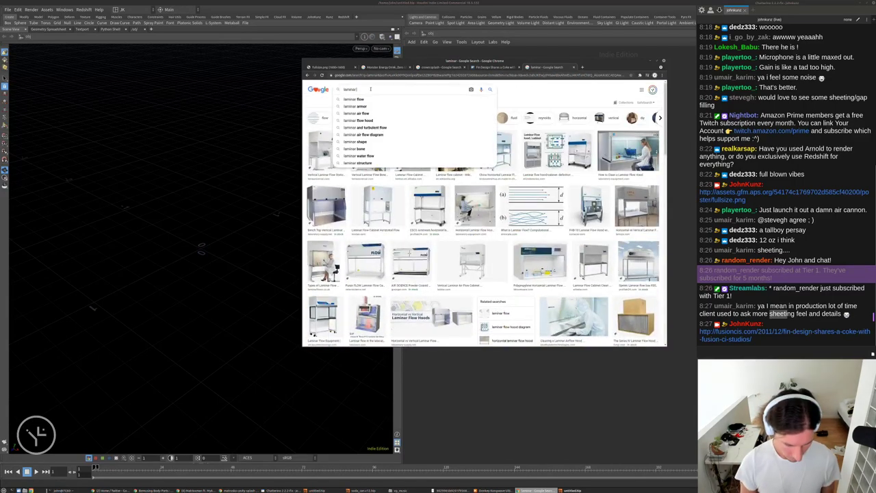
text(flow)
key(Return)
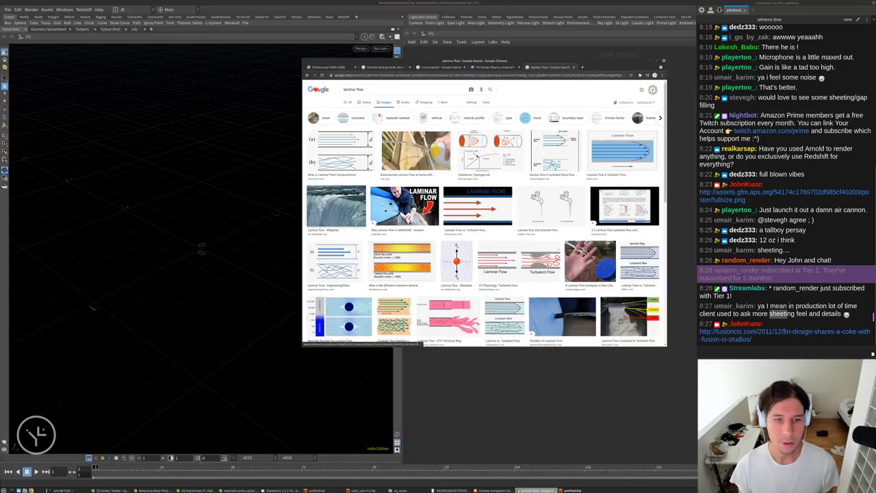
scroll(486, 255, down, 5)
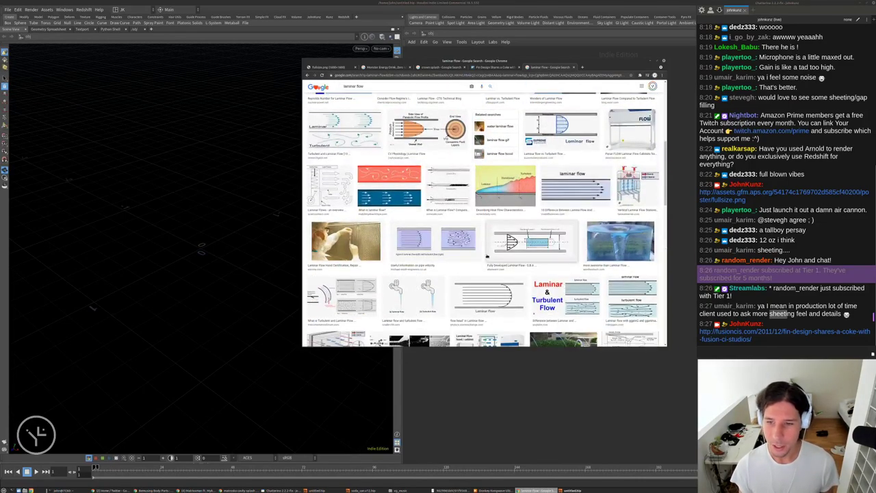
scroll(487, 256, down, 10)
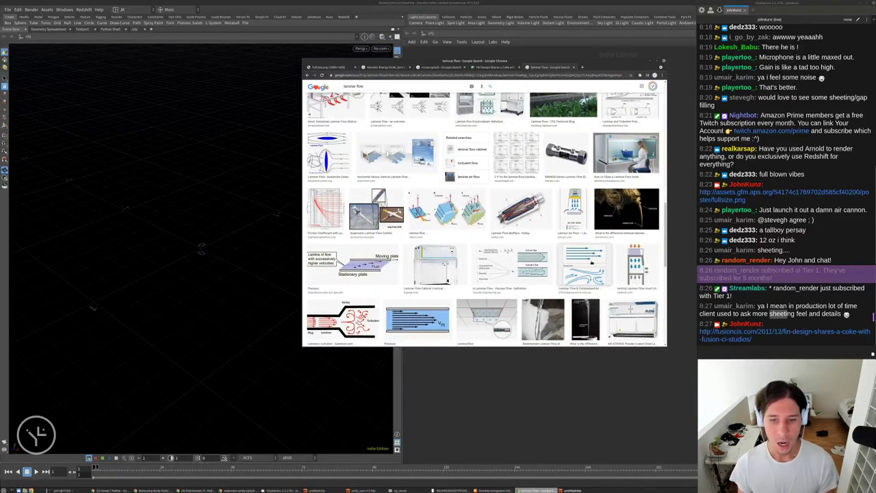
scroll(591, 262, down, 5)
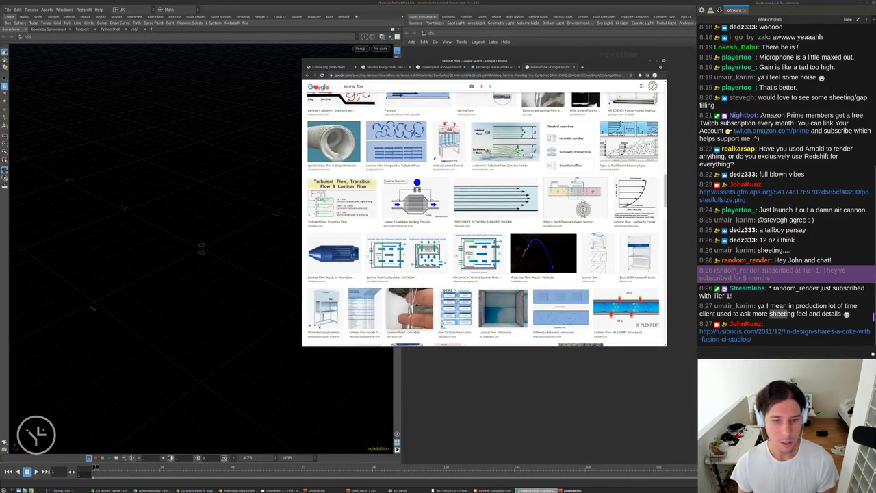
Preview the finger-in-stream laminar flow photo and related images of colliding, turbulent and faucet water streams.
click(409, 310)
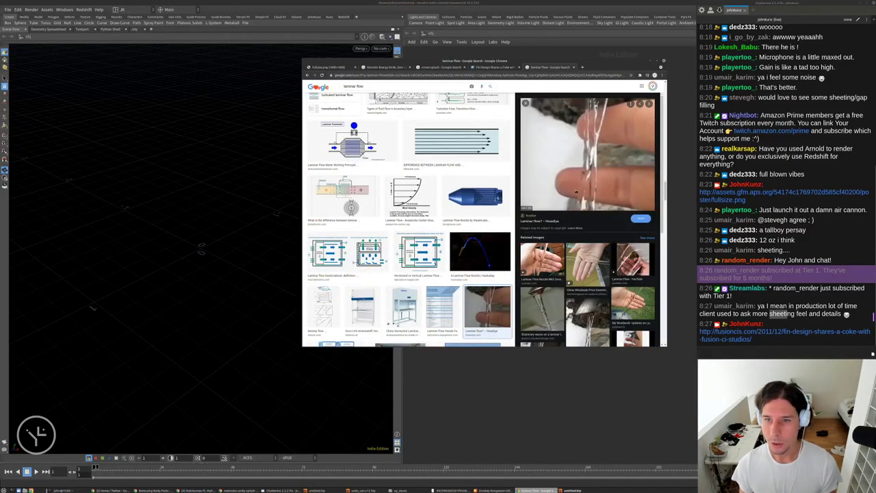
click(543, 308)
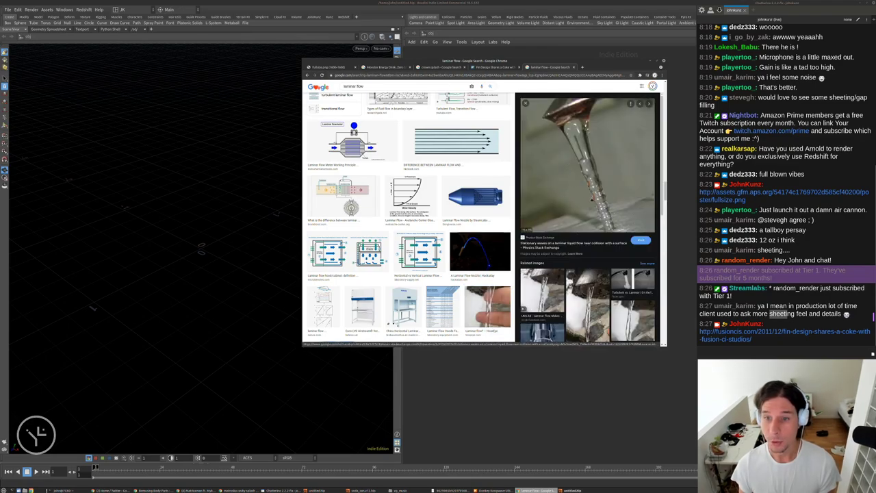
click(643, 274)
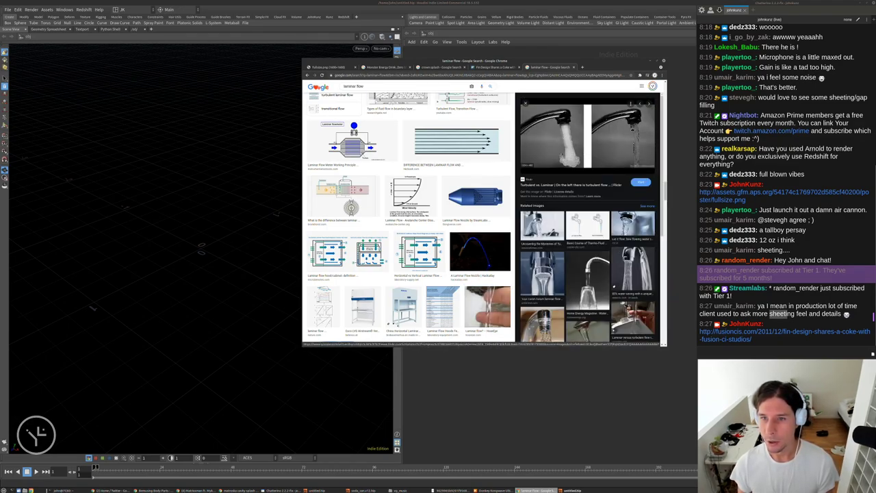
scroll(587, 218, down, 1)
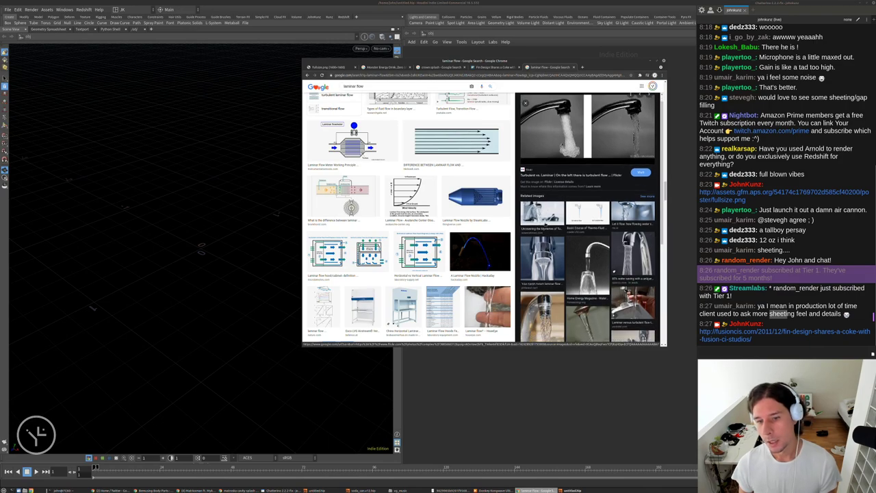
click(542, 281)
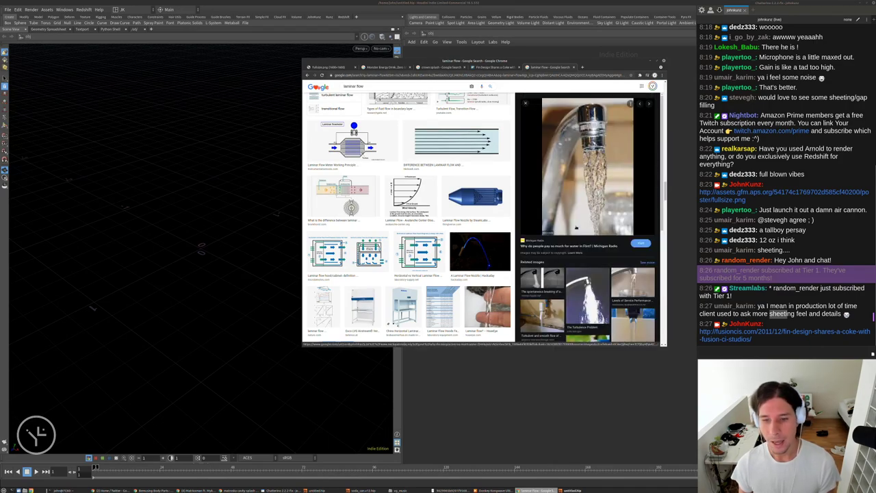
Look through the related faucet images and further laminar flow results for more fluid references.
scroll(574, 231, down, 2)
scroll(574, 231, down, 3)
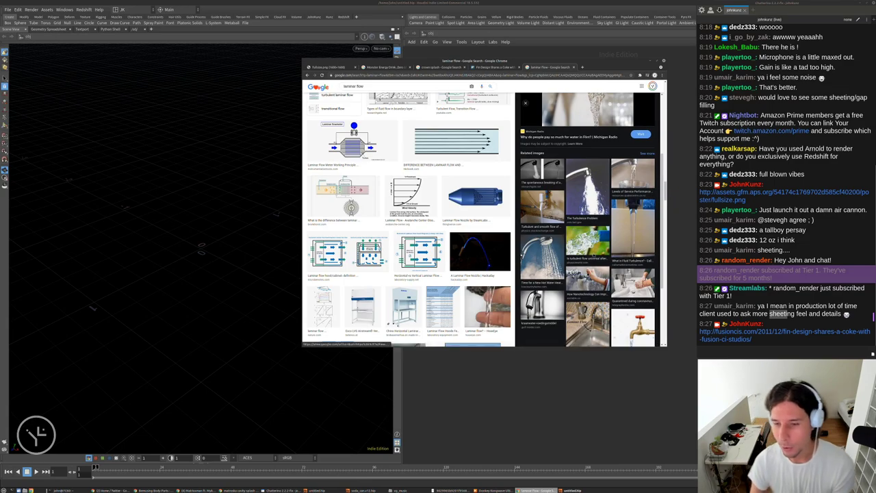
scroll(587, 217, down, 4)
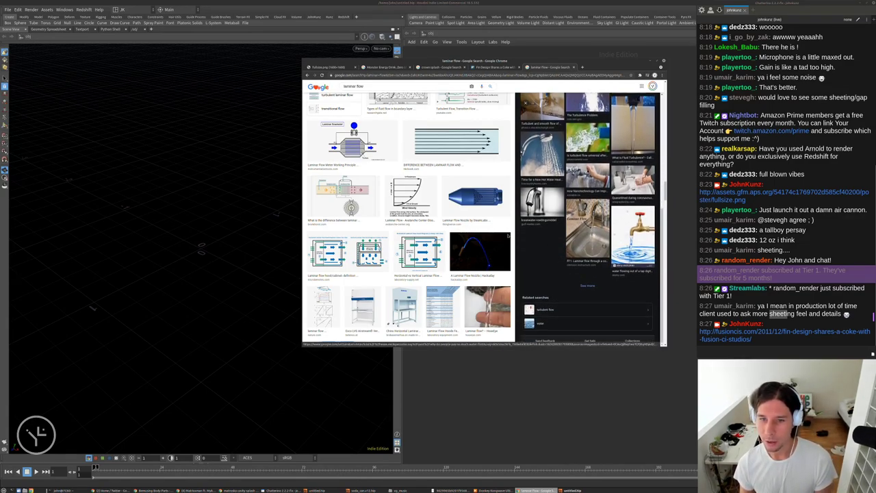
scroll(409, 219, down, 5)
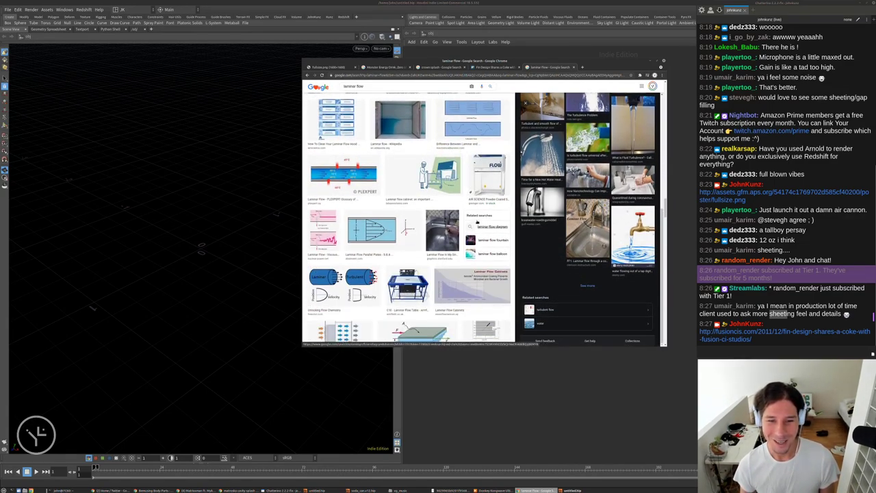
Preview the turbulent hose water photo among the related images and look through further laminar flow results.
scroll(587, 218, up, 1)
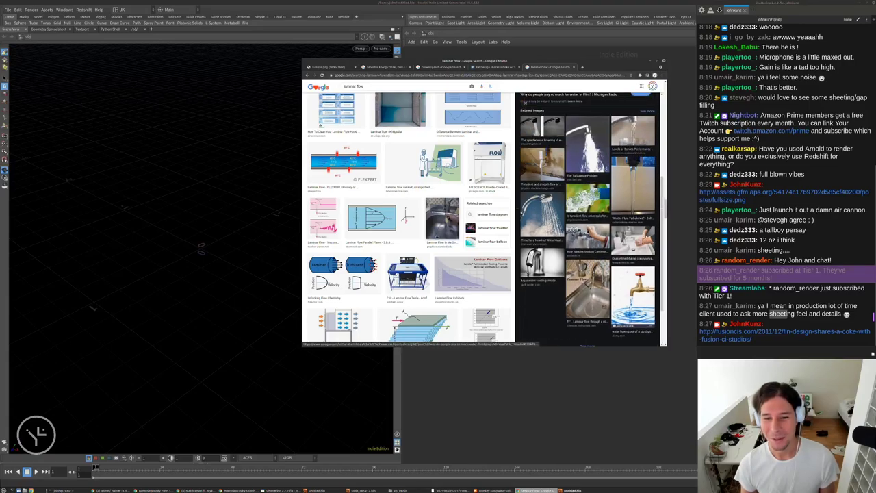
click(587, 198)
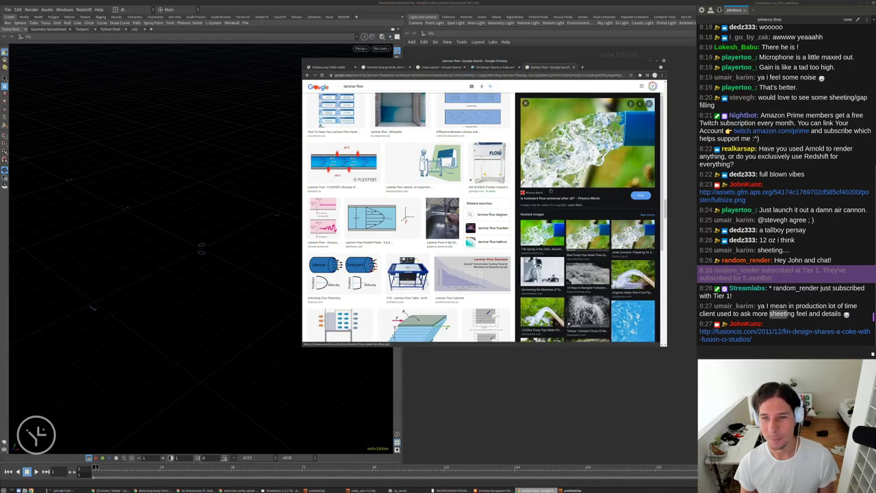
scroll(587, 218, down, 3)
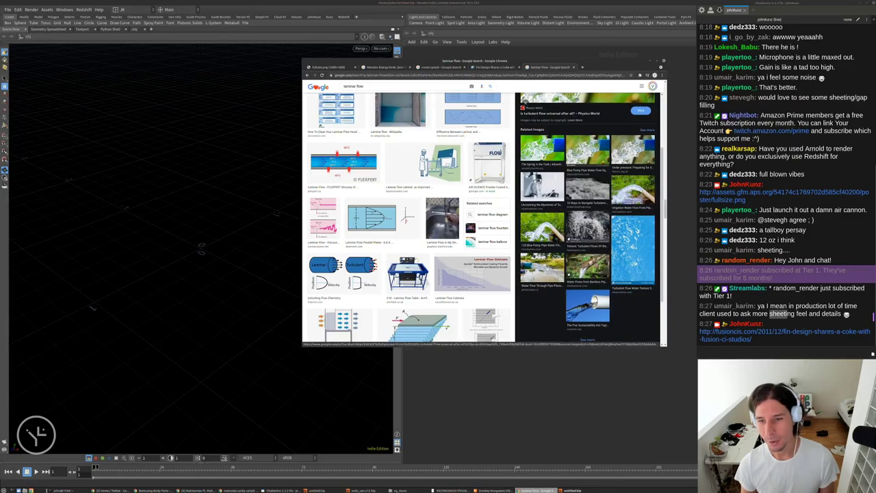
scroll(587, 218, down, 10)
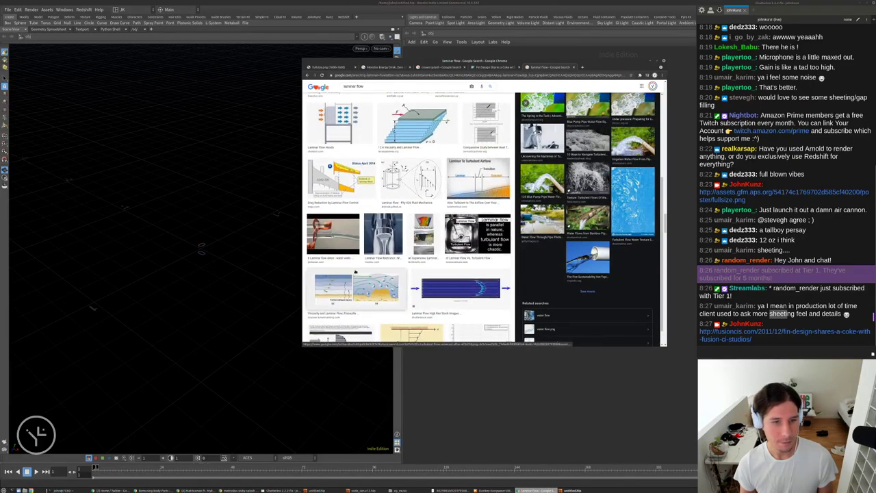
Refine the image search to "laminar flow splash" and look through the results for splash references.
click(369, 86)
text(splash)
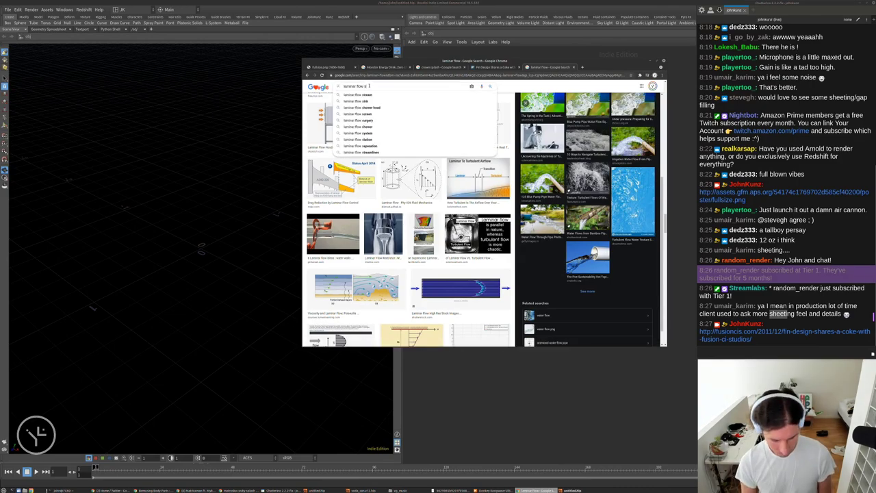
key(Return)
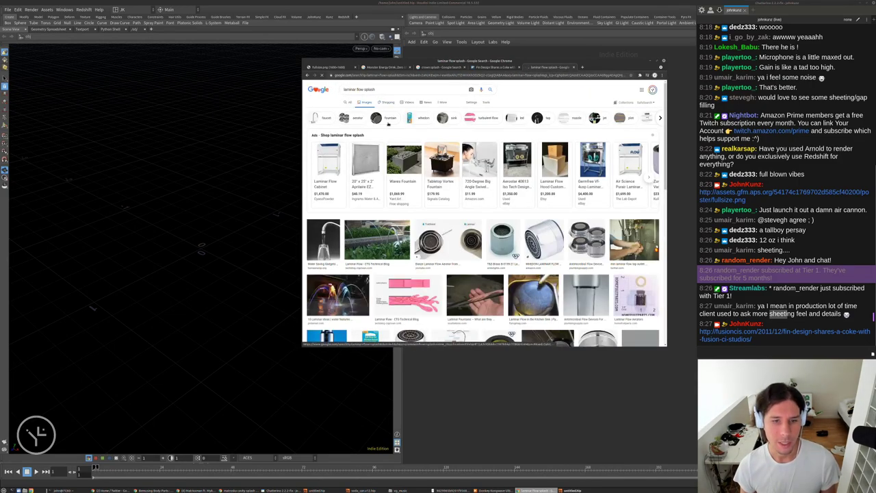
scroll(483, 219, down, 5)
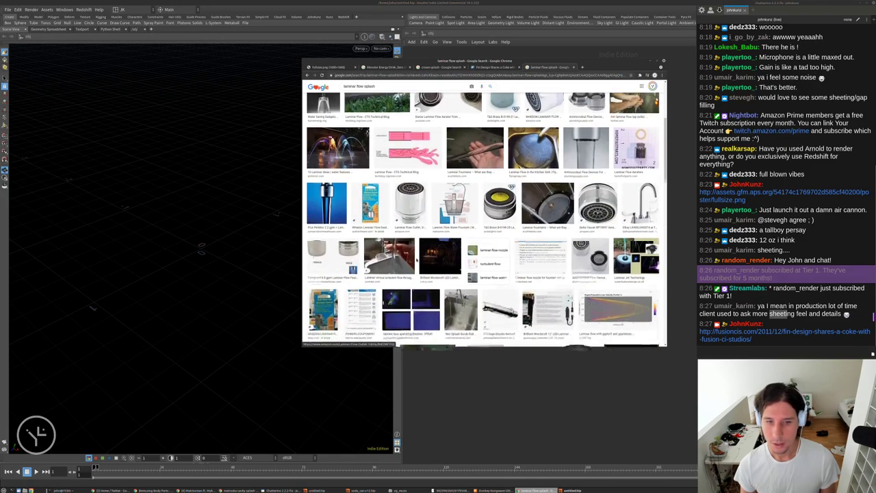
scroll(484, 219, down, 3)
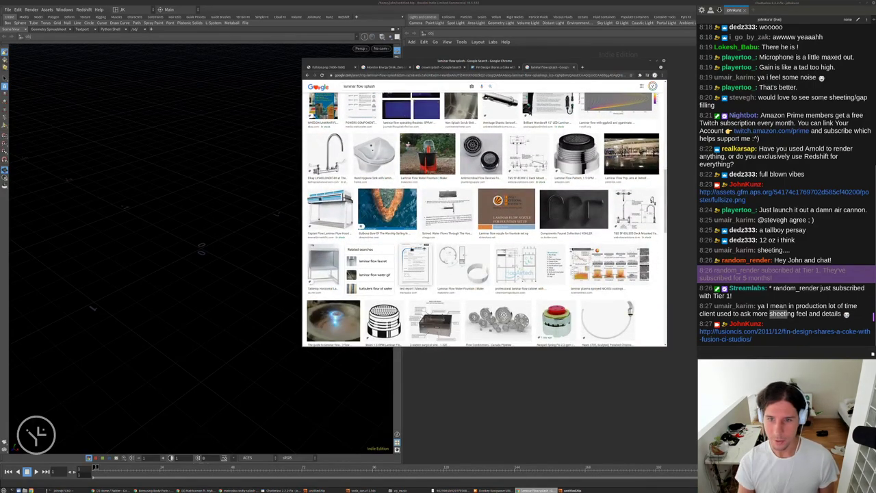
scroll(410, 267, up, 3)
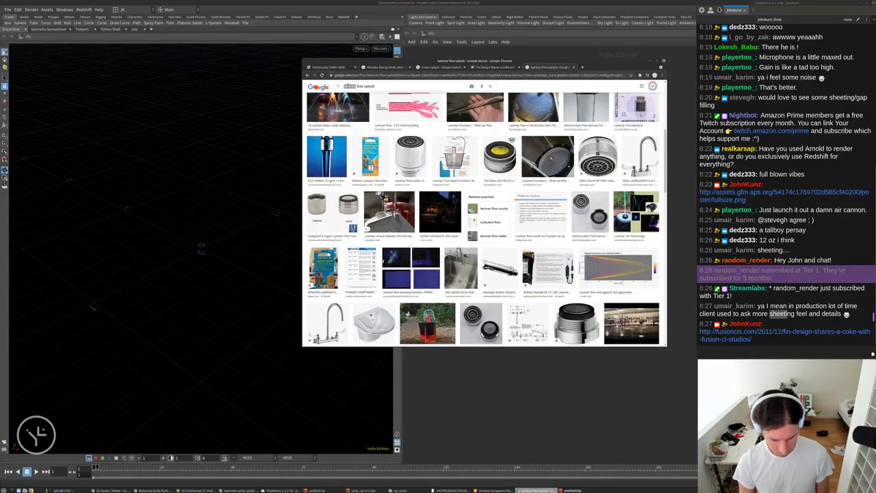
Change the image search to "turbulent flow splash", preview the pink laminar flow diagram and look through the results.
text(turbulent)
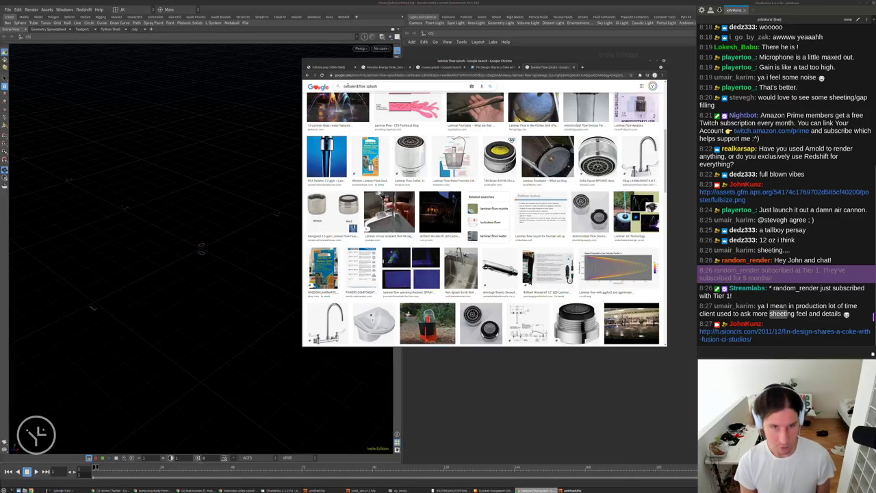
text(urbulent)
key(Return)
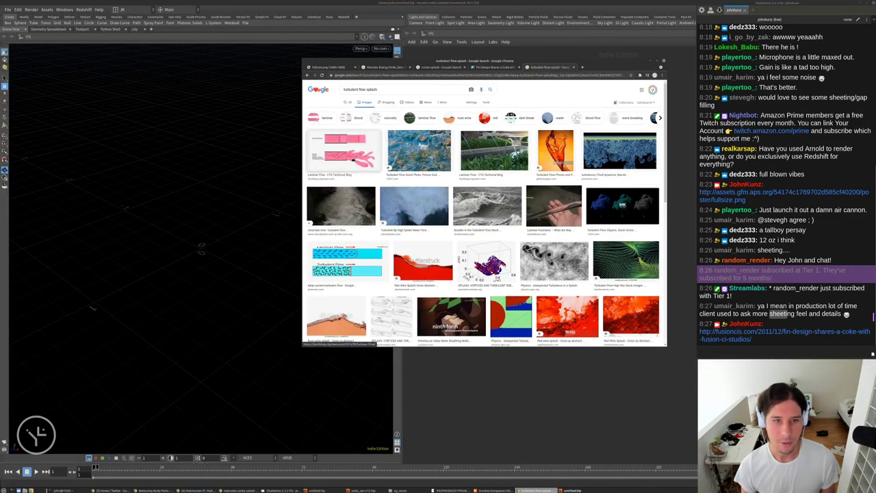
click(352, 159)
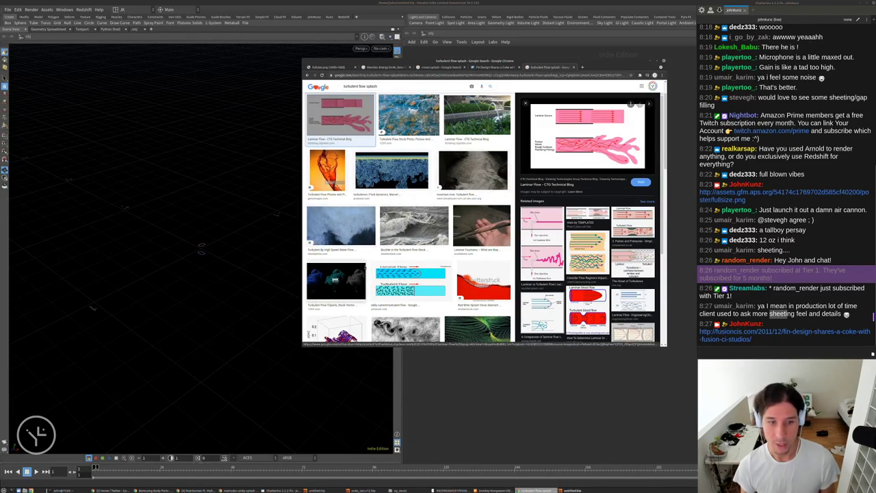
scroll(409, 217, down, 5)
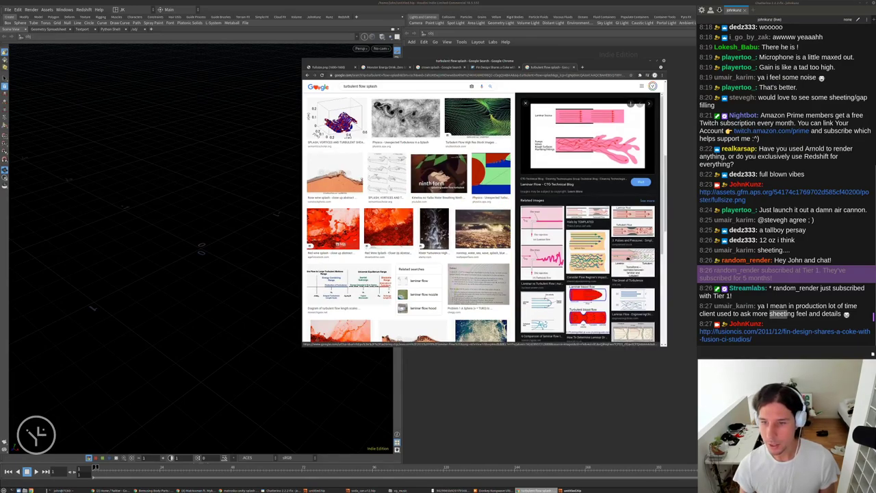
scroll(587, 219, down, 3)
Preview the diagram comparing laminar and turbulent flow, and look through its related images and further search results.
click(542, 179)
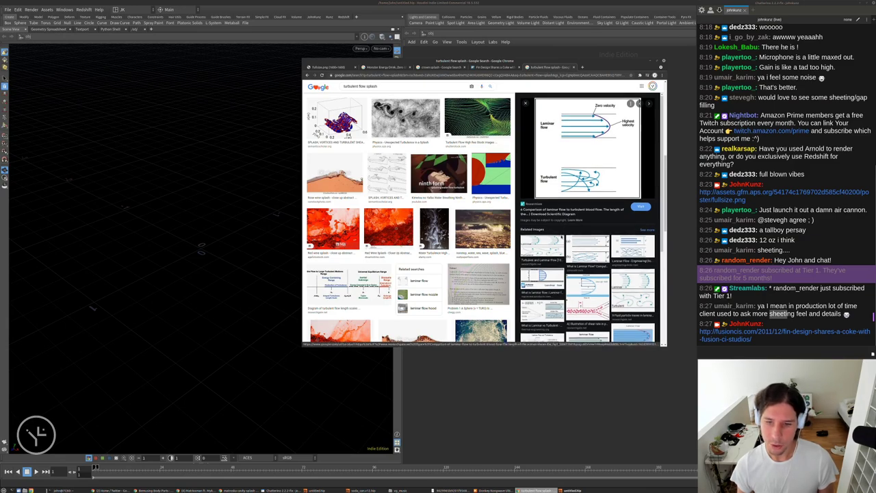
scroll(594, 138, down, 3)
scroll(524, 101, down, 1)
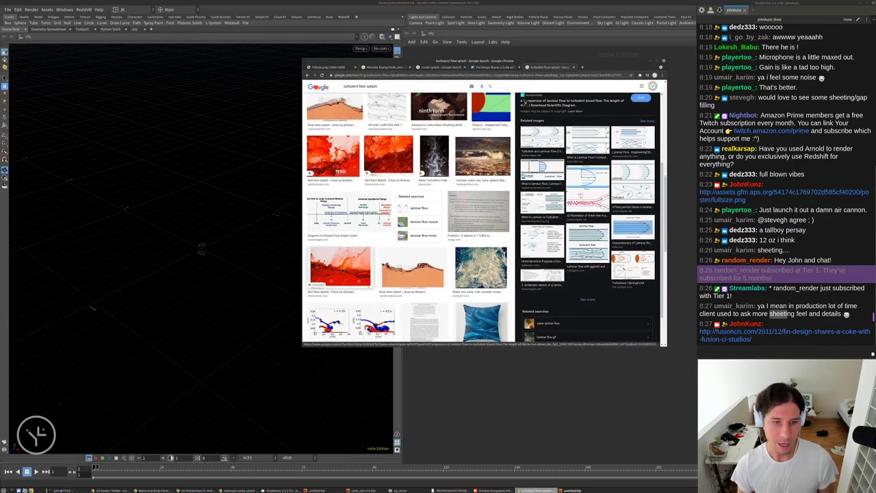
scroll(373, 291, down, 1)
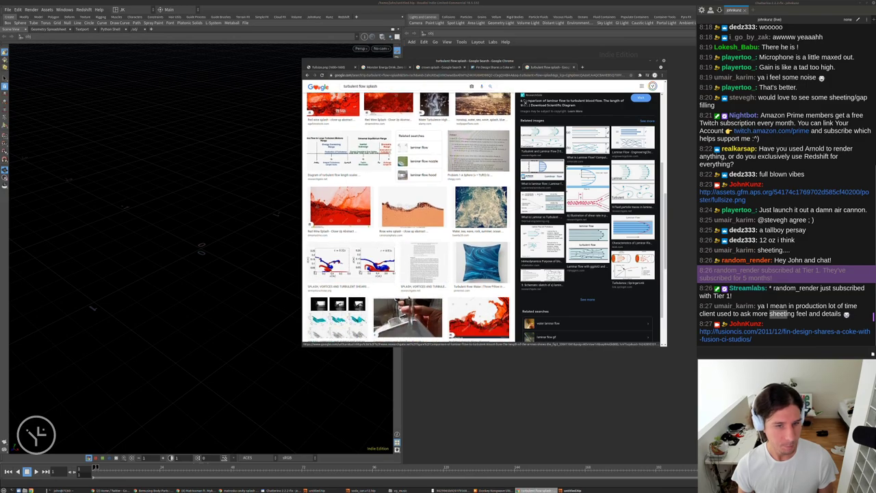
scroll(353, 213, down, 1)
Preview the red wine splash and the related cherry juice splash image, and look through similar liquid splash references.
click(354, 214)
scroll(593, 205, down, 3)
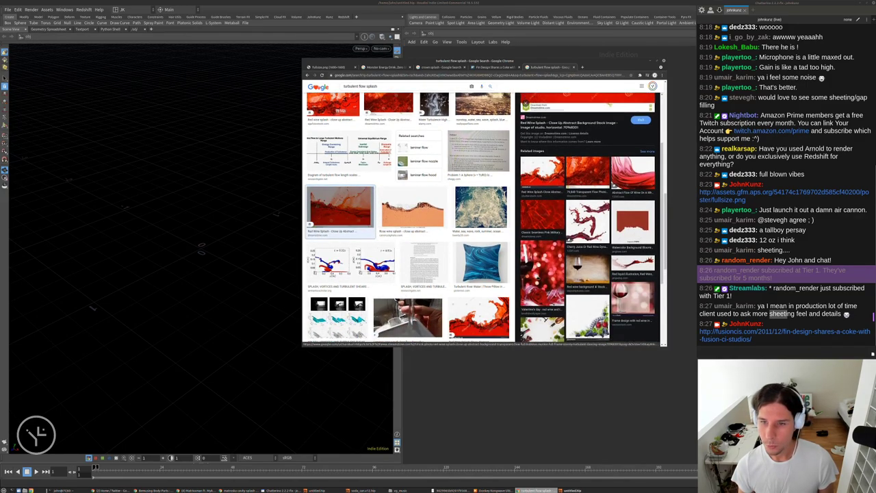
scroll(587, 205, down, 2)
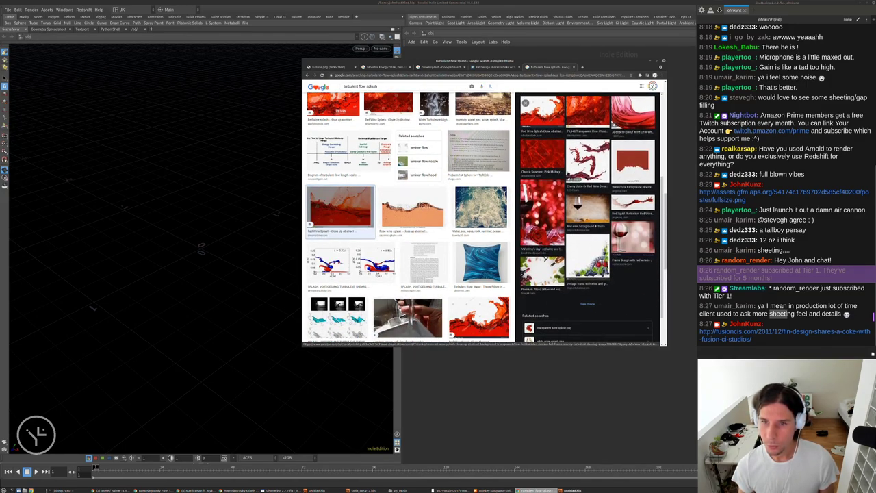
click(587, 174)
scroll(587, 218, down, 4)
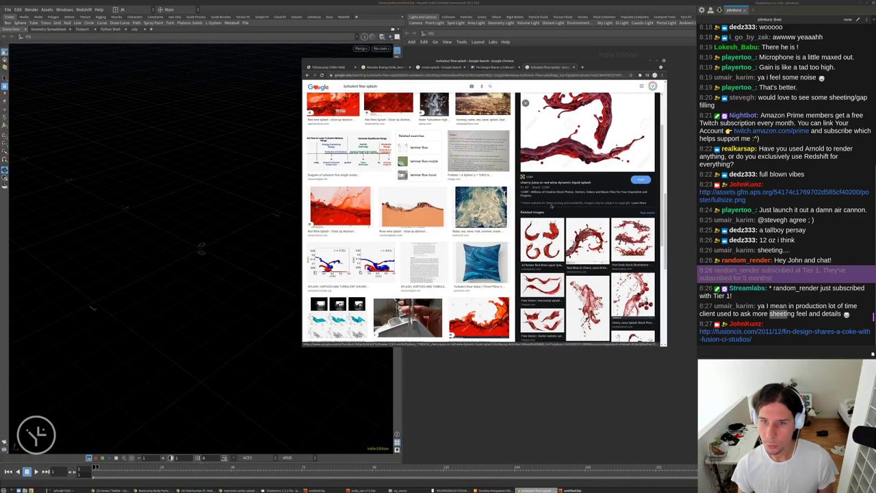
scroll(456, 282, down, 15)
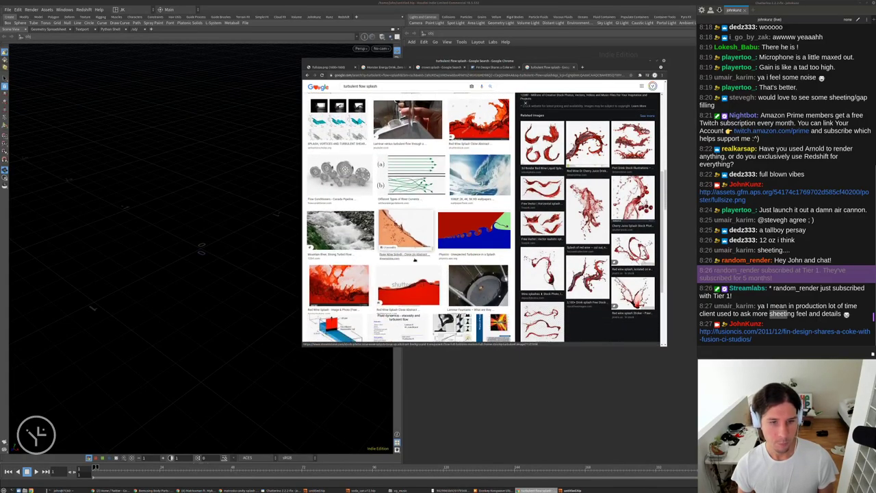
Switch to the image viewer with the can splash photo, keep its window above the others and widen it.
click(450, 490)
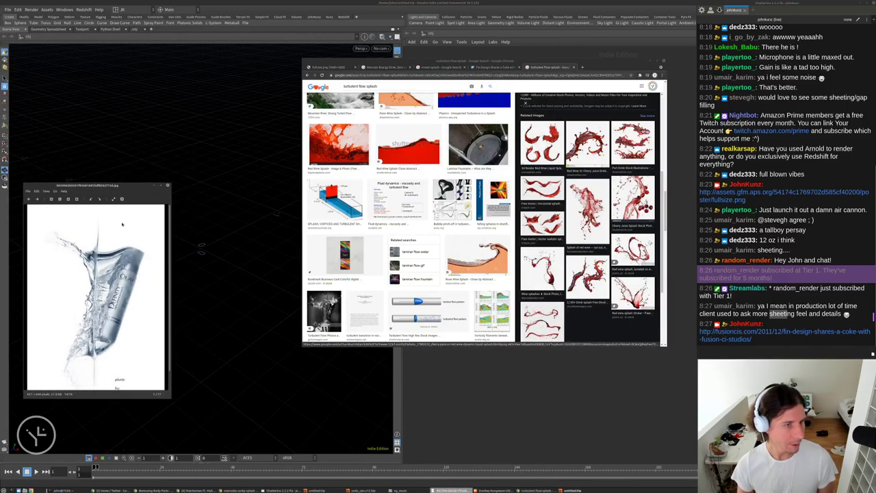
right_click(88, 250)
click(66, 275)
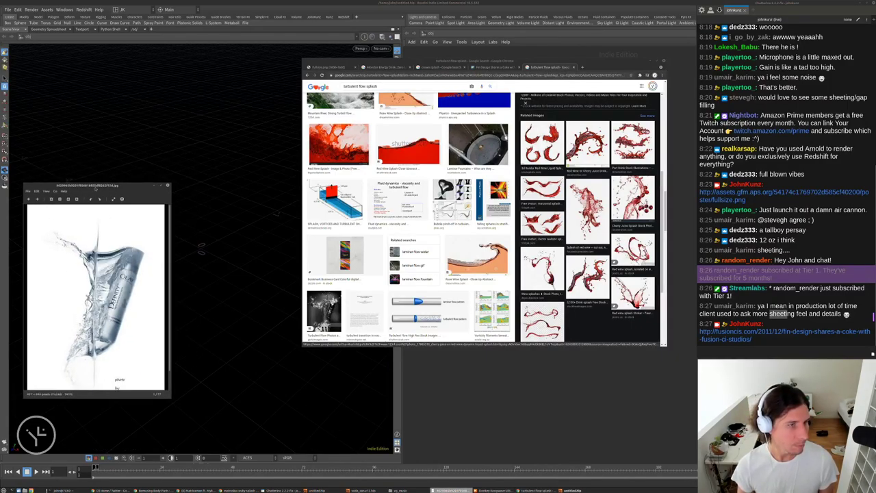
right_click(96, 185)
click(113, 212)
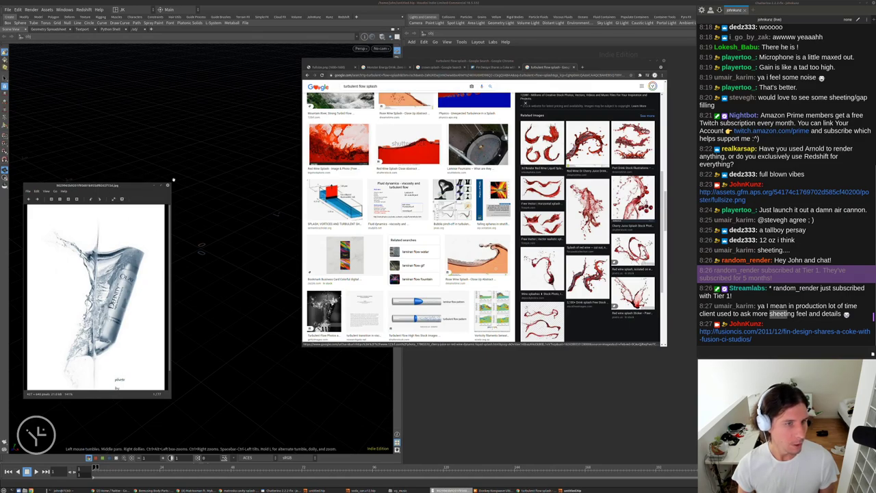
drag(169, 184, 256, 280)
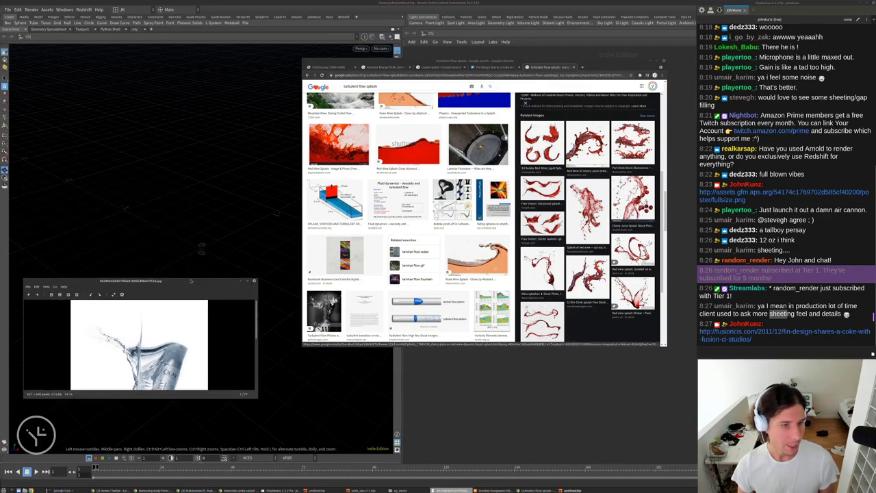
key(ctrl+bracketleft)
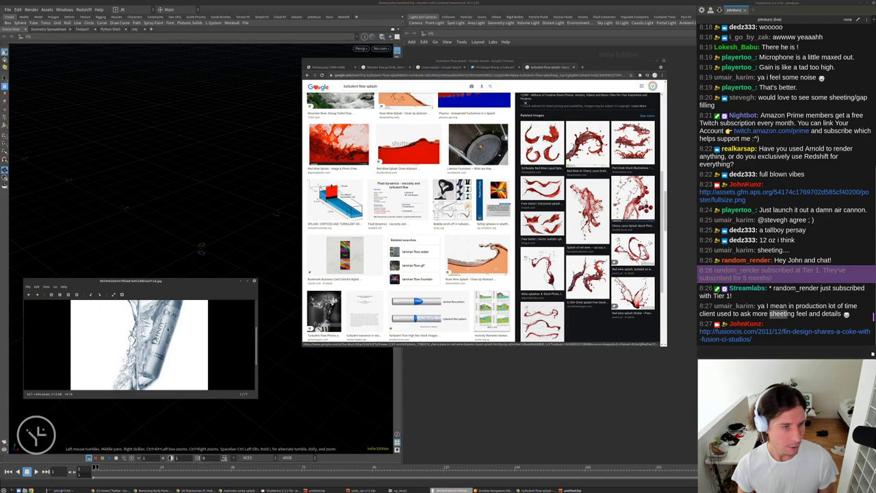
Enlarge the reference image window, move it lower over the viewport and frame the can and its splash.
drag(256, 279, 283, 248)
drag(211, 251, 213, 311)
scroll(213, 361, up, 4)
scroll(213, 362, down, 5)
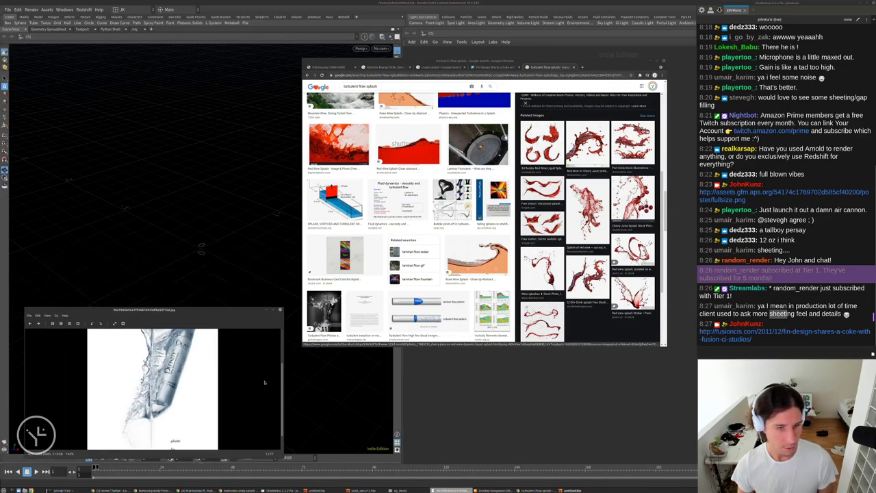
drag(281, 379, 277, 359)
scroll(277, 360, down, 2)
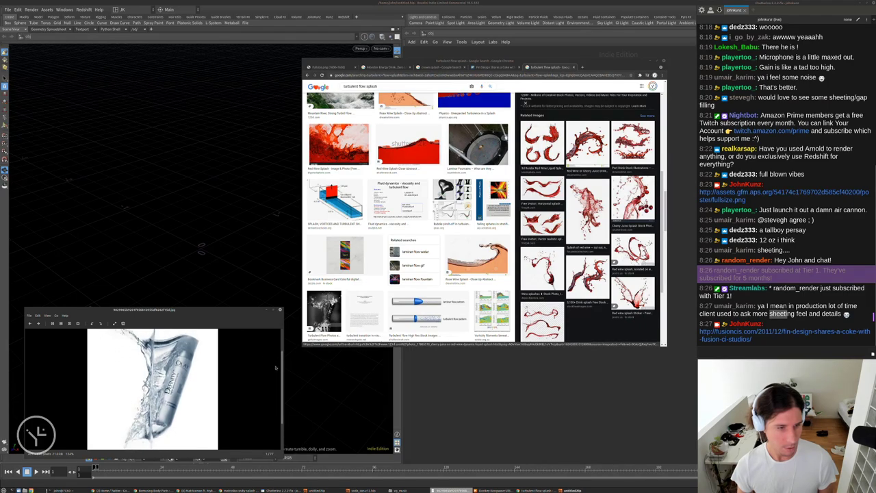
Bring Houdini in front of the browser, make the reference window taller and expand the Textport pane beneath the viewport.
click(187, 305)
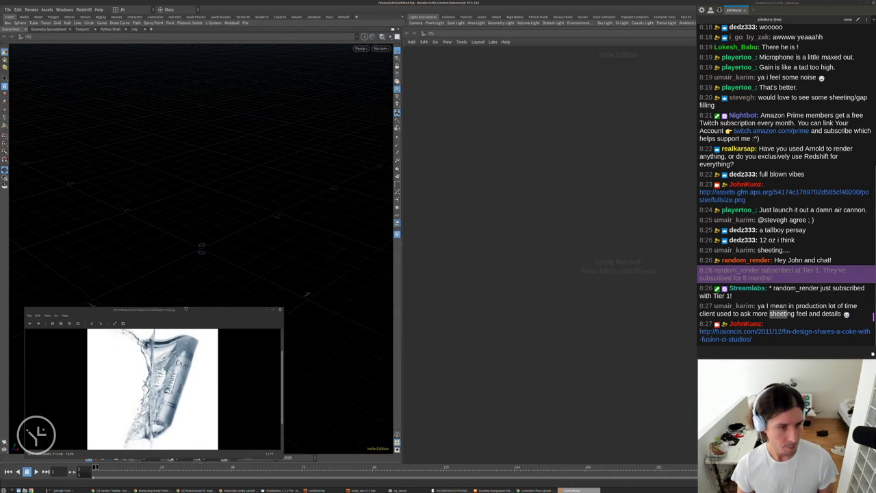
drag(187, 308, 187, 288)
click(187, 285)
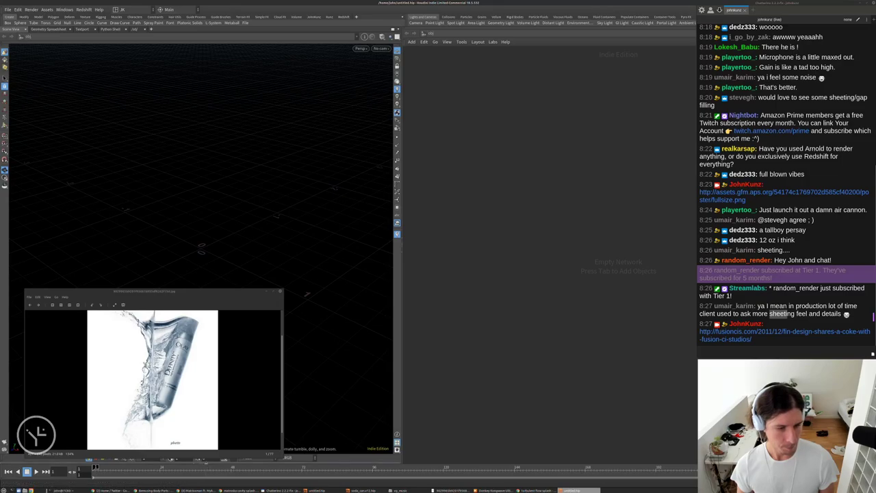
click(204, 463)
drag(286, 261, 286, 277)
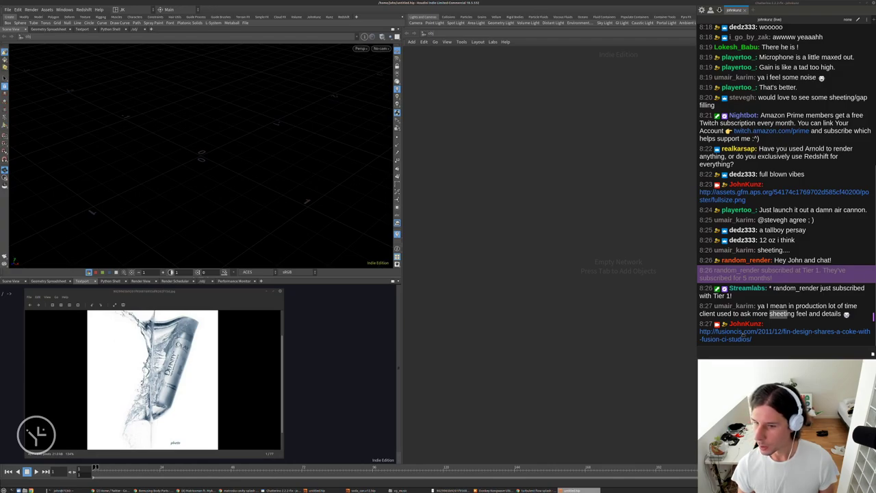
Resize the Houdini window to fill the area beside the chat and restore the can splash reference over the Textport pane.
drag(746, 11, 637, 3)
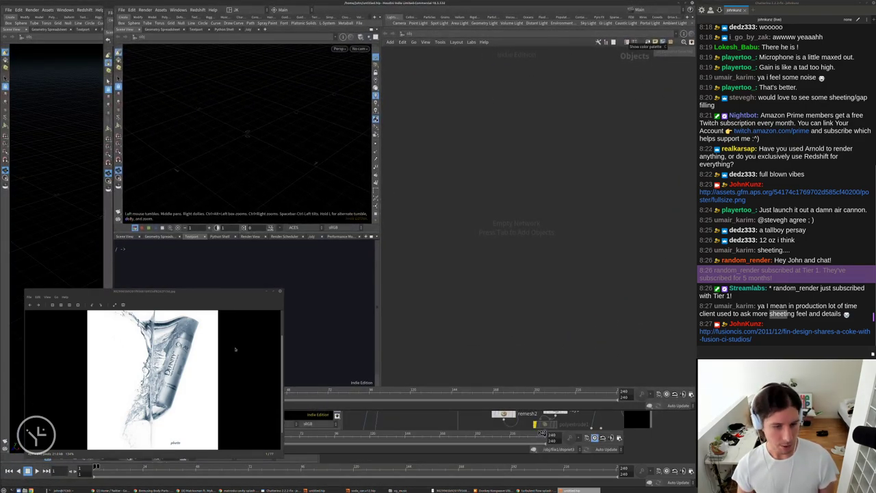
click(271, 291)
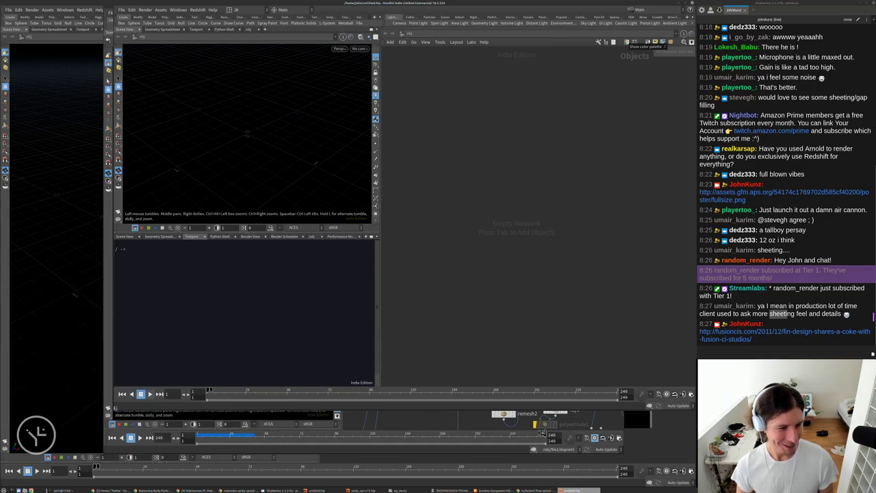
drag(115, 410, 2, 484)
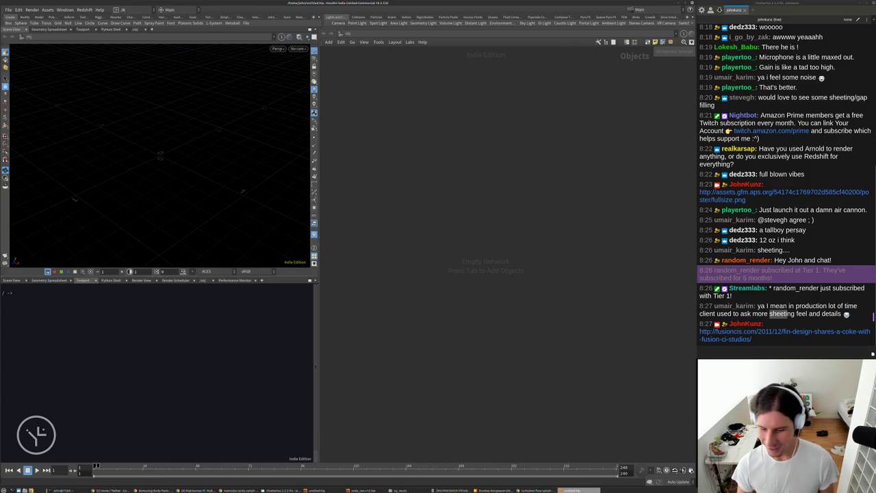
click(450, 490)
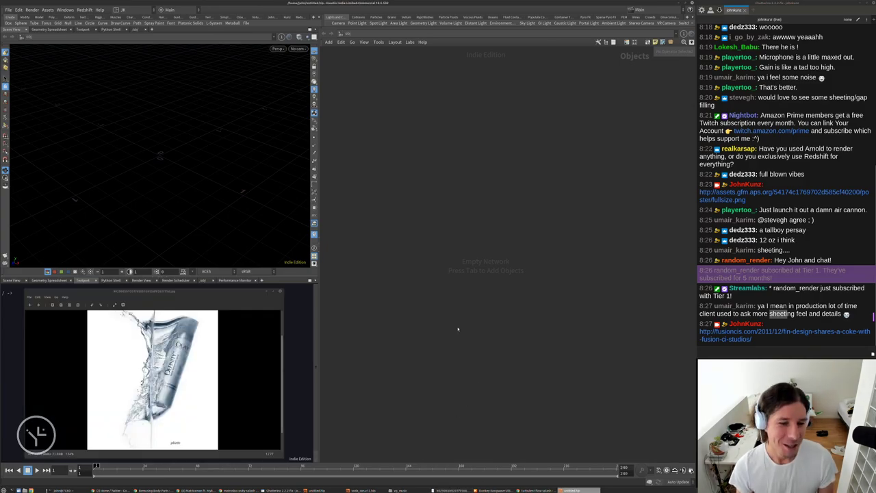
Start saving the scene under a new name and create a folder 2021_06_20 in /mnt/data/stream/.
click(7, 10)
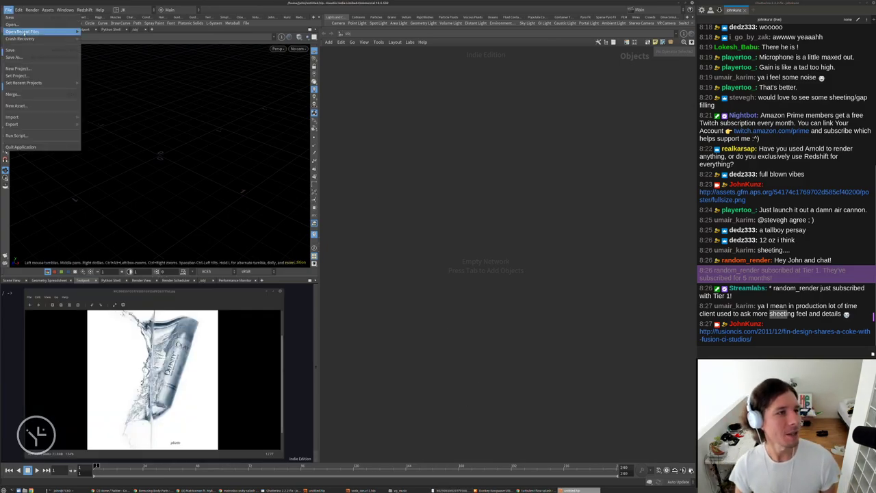
click(23, 57)
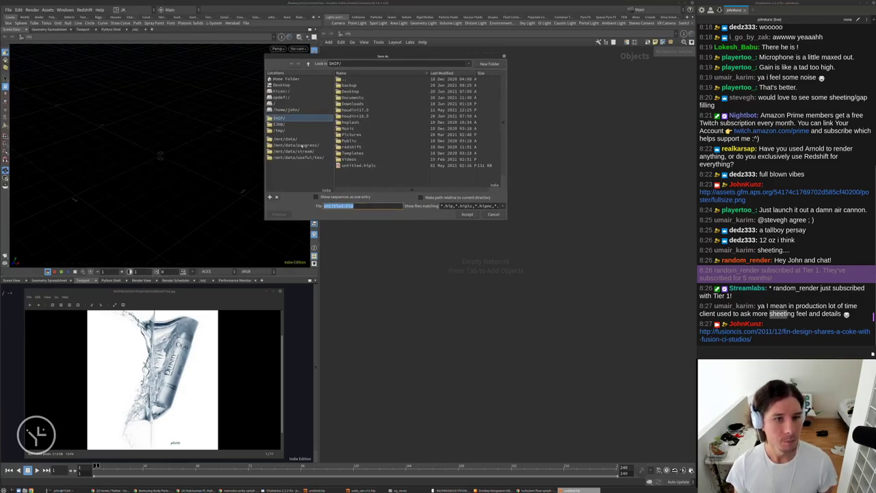
click(301, 151)
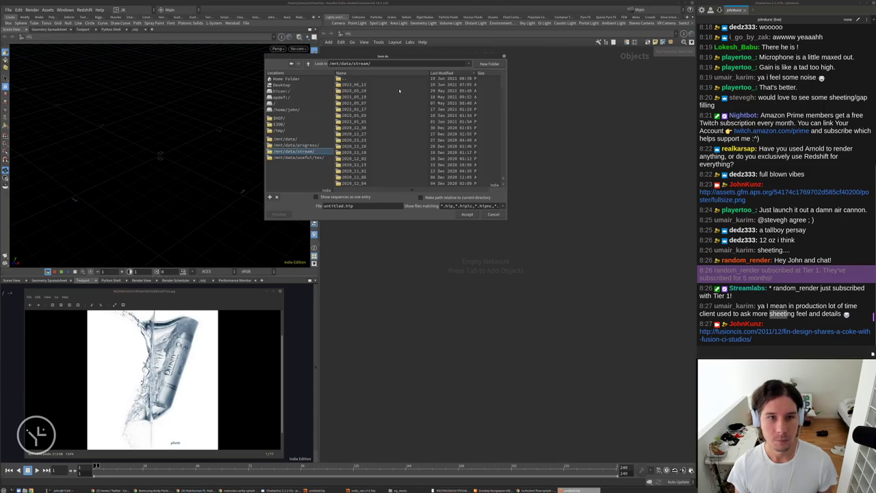
click(488, 64)
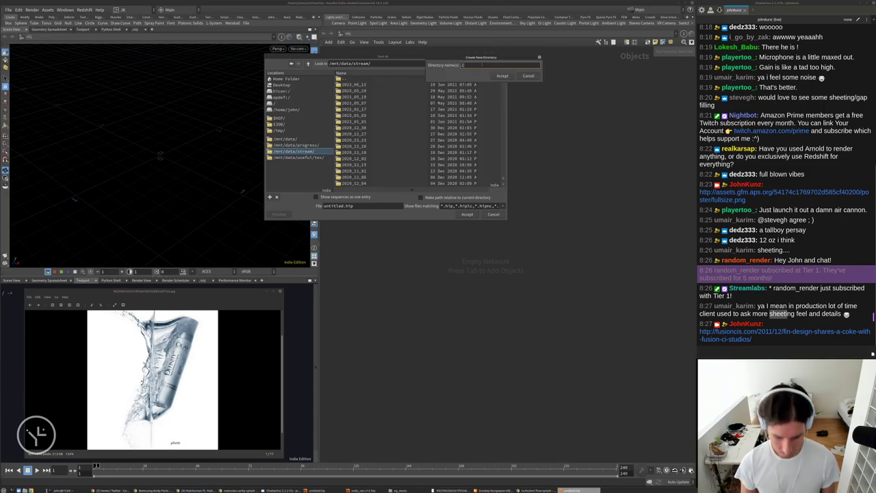
text(2021)
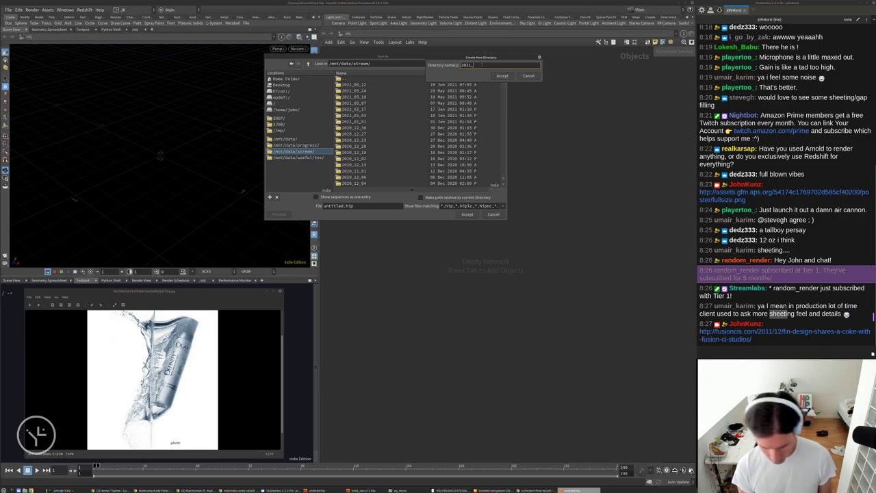
text(_06_29)
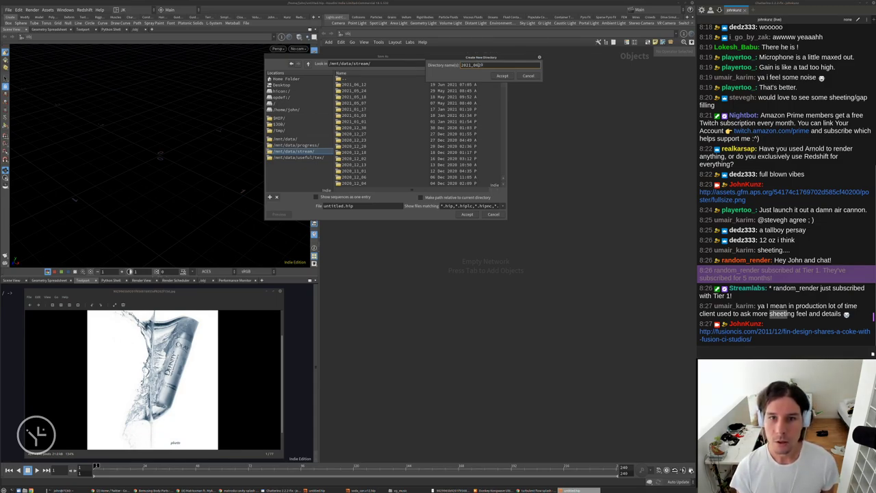
click(479, 65)
text(_)
key(BackSpace)
text(_)
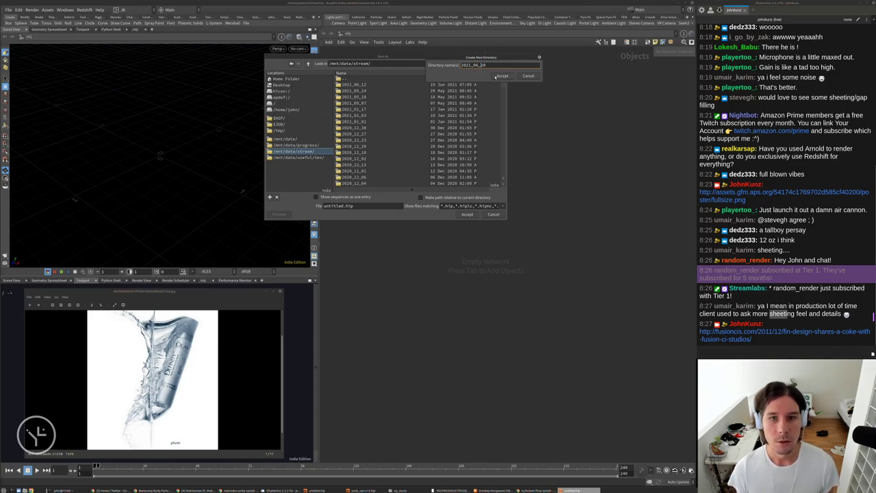
click(497, 76)
Create a subfolder named scenes inside the 2021_06_20 folder.
click(479, 64)
text(sc)
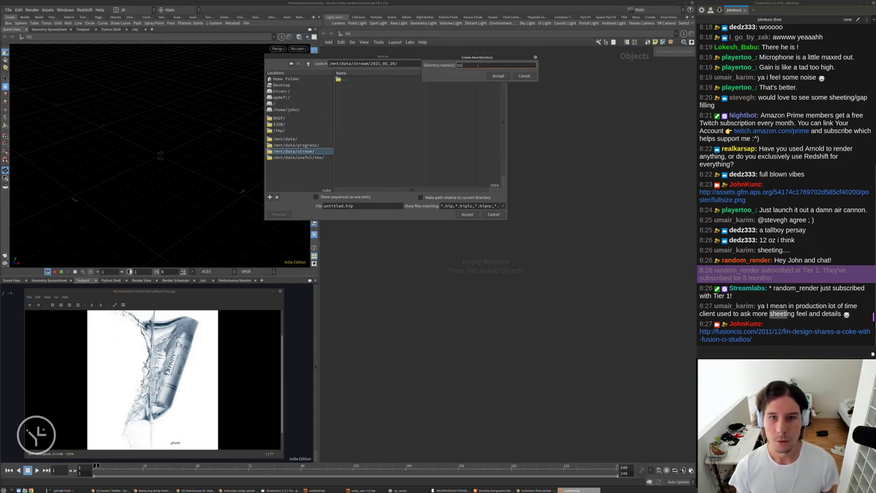
text(enes)
key(Return)
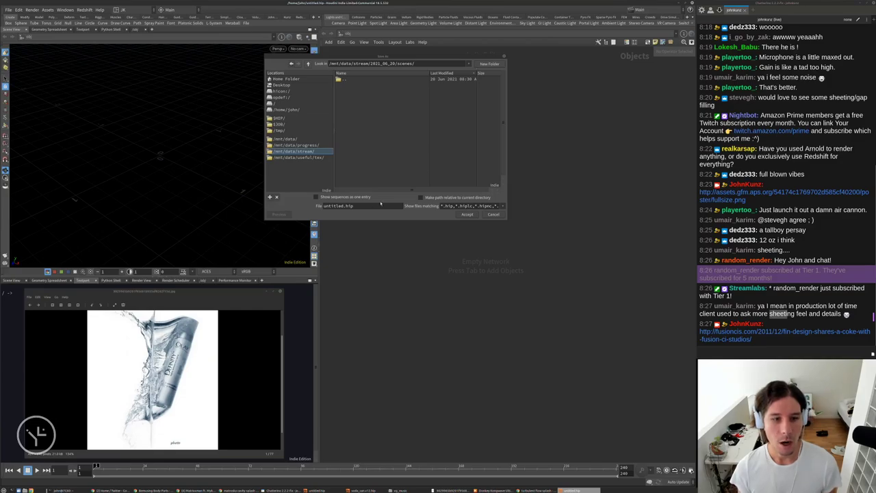
Save the scene in the scenes folder as product_splash.v1.hip.
drag(343, 206, 245, 206)
text(produ)
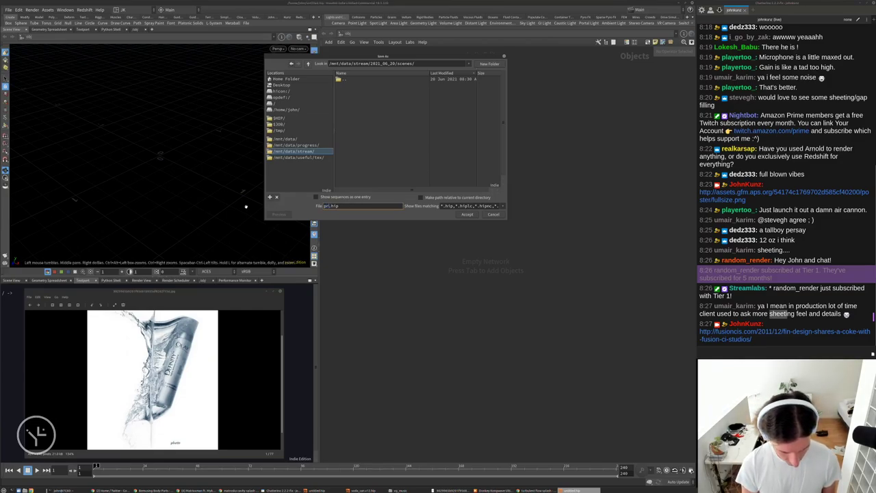
text(ct_splash)
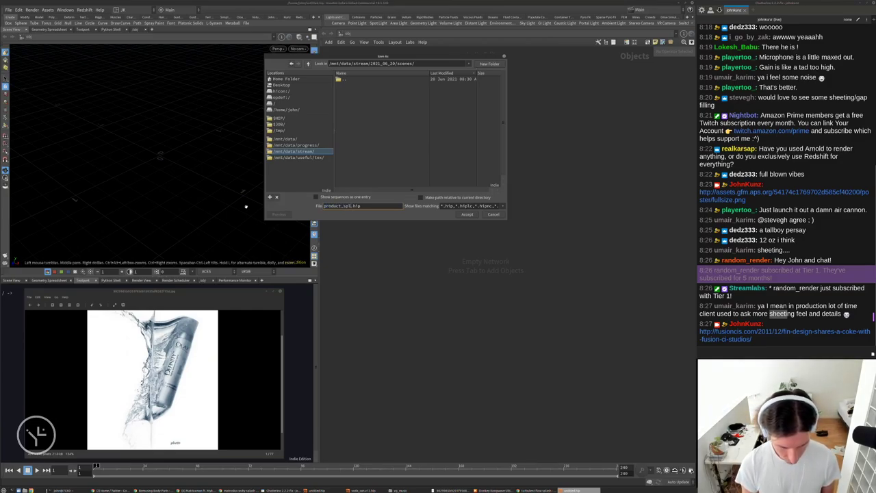
text(_v1)
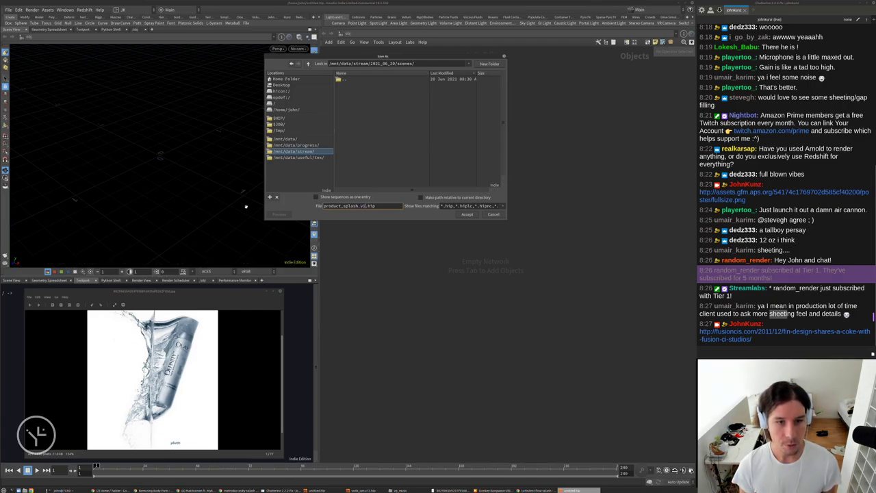
key(Return)
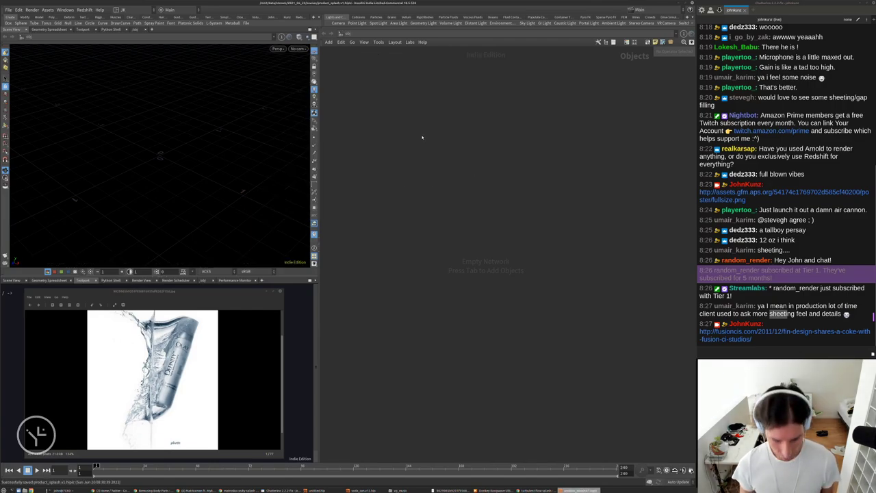
Run hou.hipFile.path() in a Python shell, copy the folder part of the returned path and close the shell.
key(alt+shift+p)
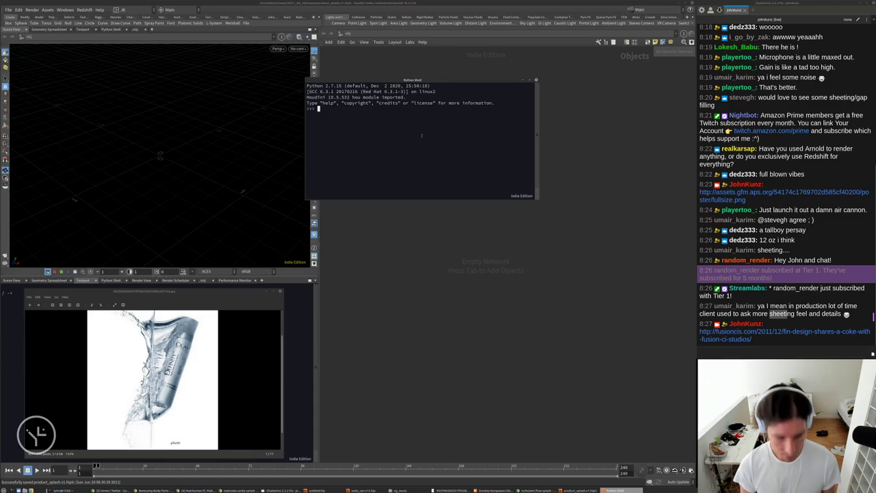
text(hou.hip)
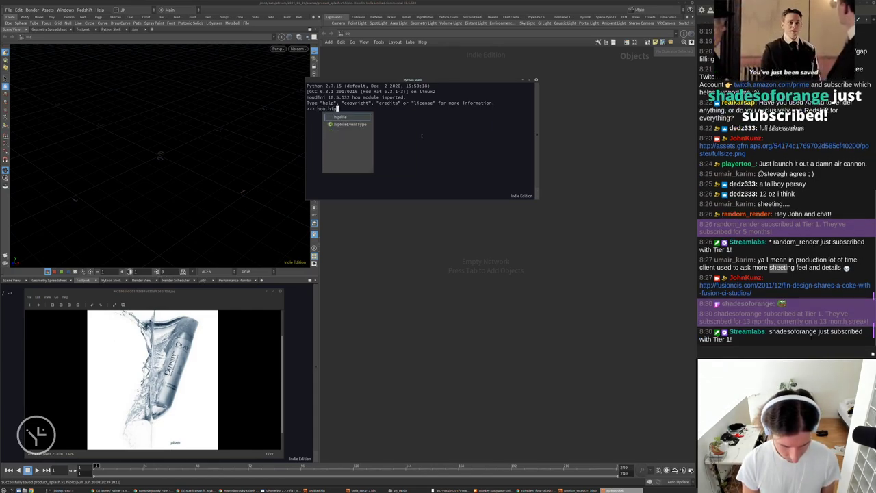
text(File.path)
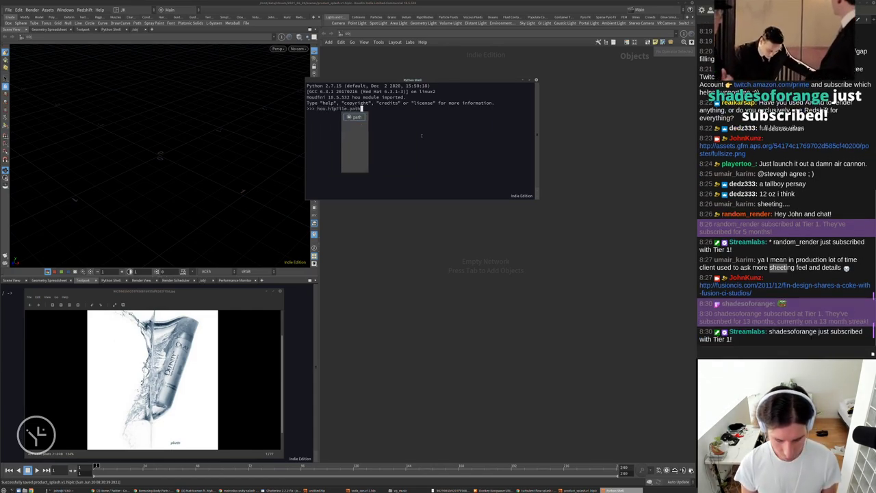
text(())
key(Return)
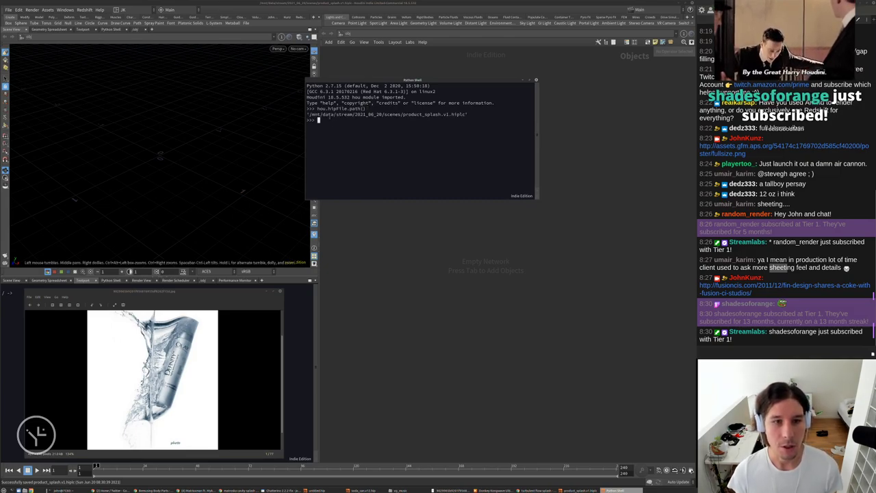
mouse_move(309, 114)
mouse_down()
mouse_move(468, 114)
mouse_move(309, 114)
mouse_up()
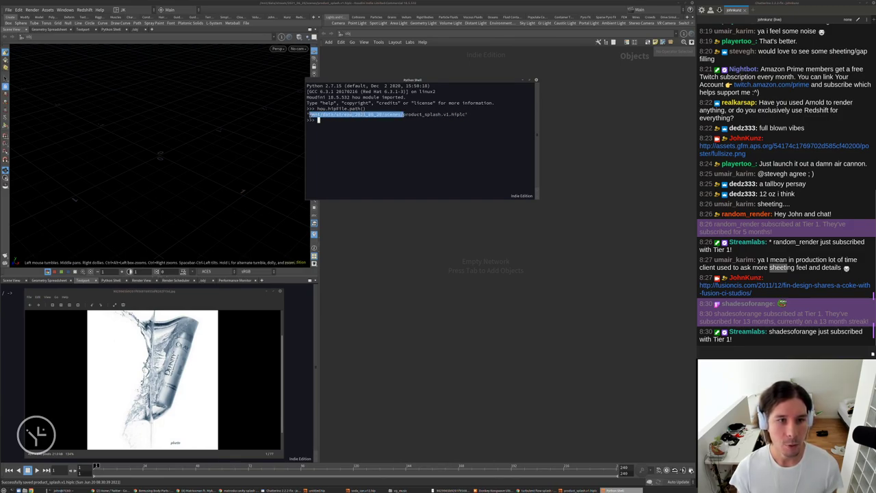
right_click(314, 115)
click(324, 118)
click(536, 79)
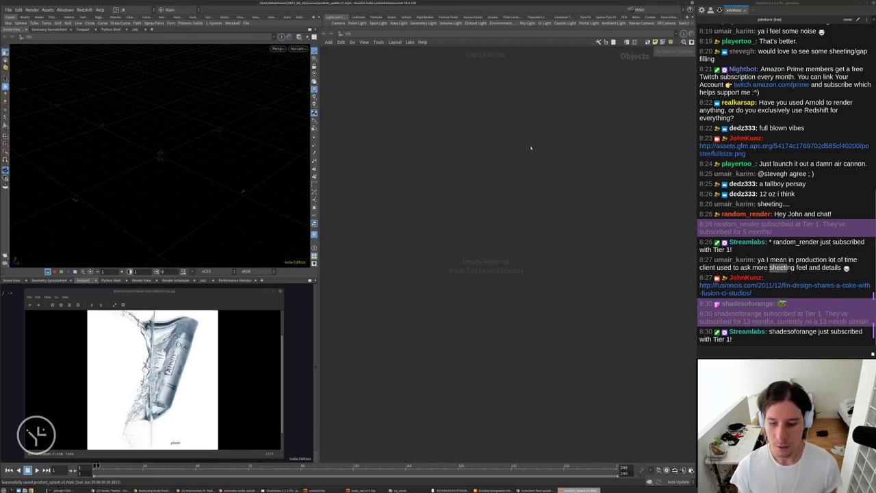
Switch to the soda can scene and start saving the xform1 node's geometry, browsing for the output location.
click(317, 491)
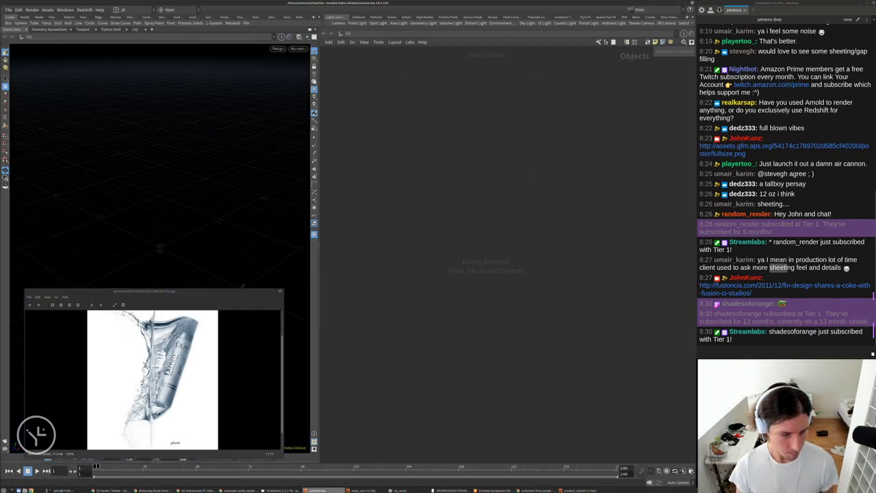
click(356, 491)
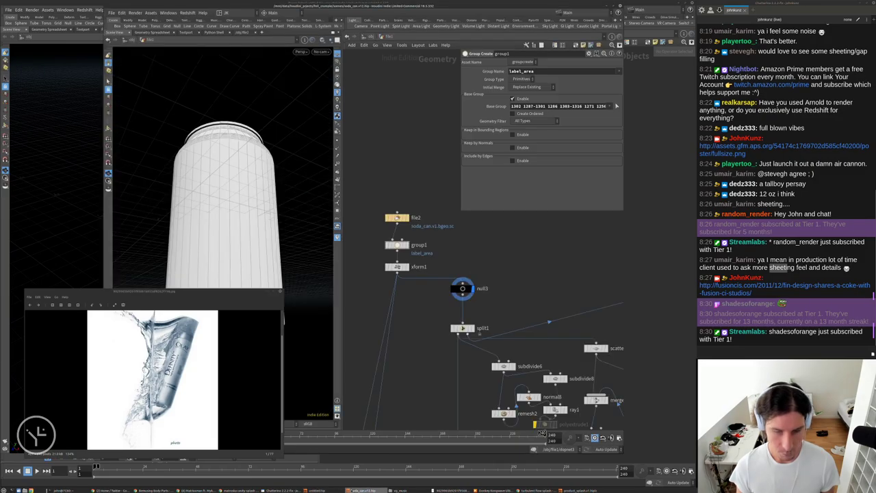
middle_drag(401, 268, 409, 234)
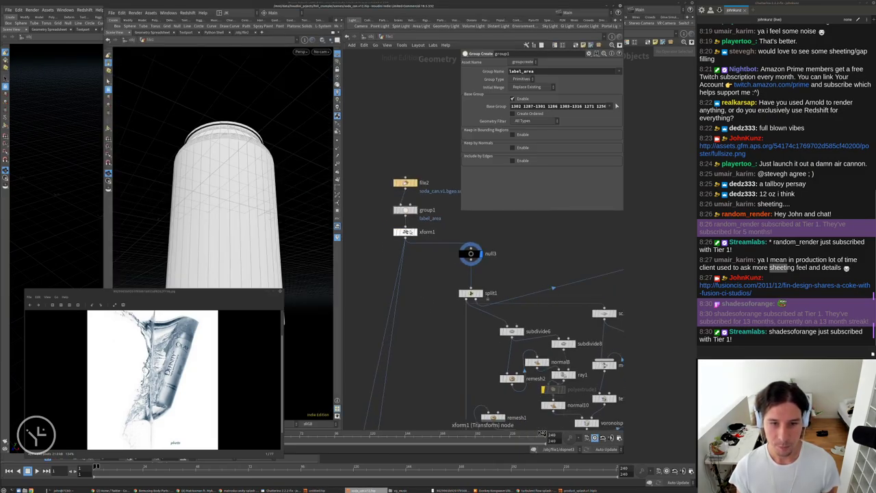
right_click(409, 234)
mouse_move(418, 297)
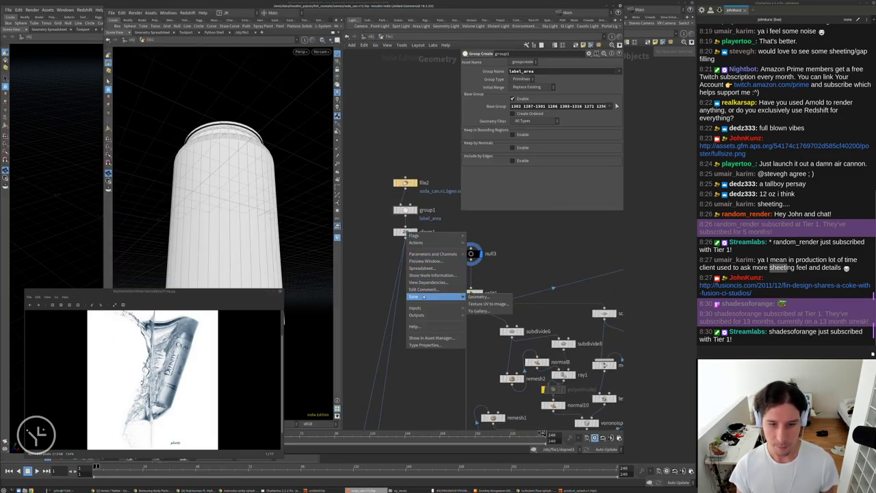
click(472, 297)
drag(477, 282, 537, 218)
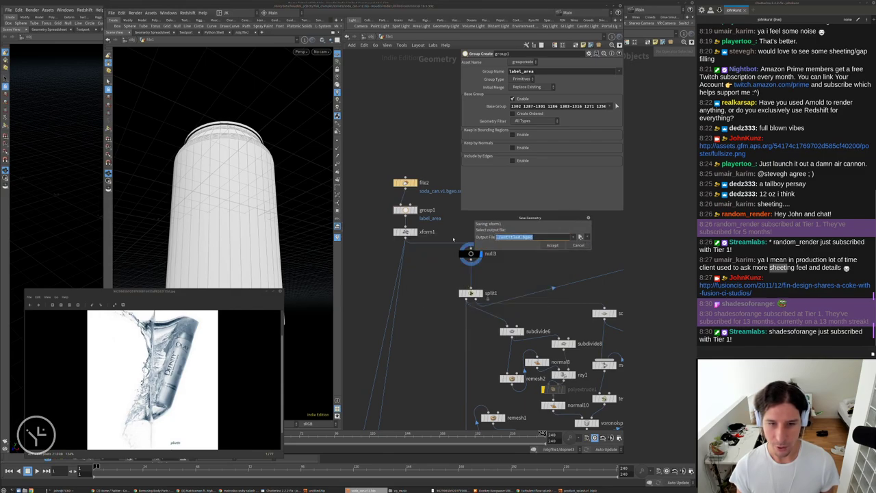
click(581, 236)
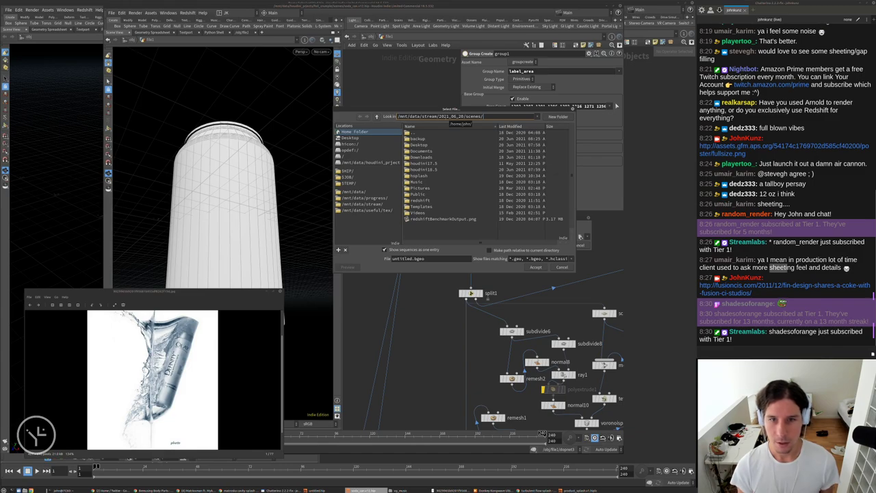
Go to /mnt/data/stream/2021_06_20/ and create a folder named geo for the geometry export.
key(BackSpace)
key(BackSpace)
key(BackSpace)
key(BackSpace)
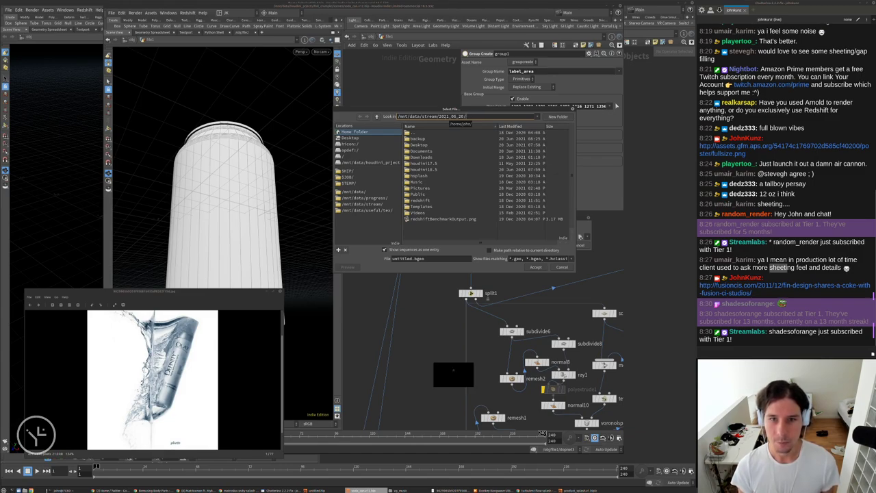
click(556, 120)
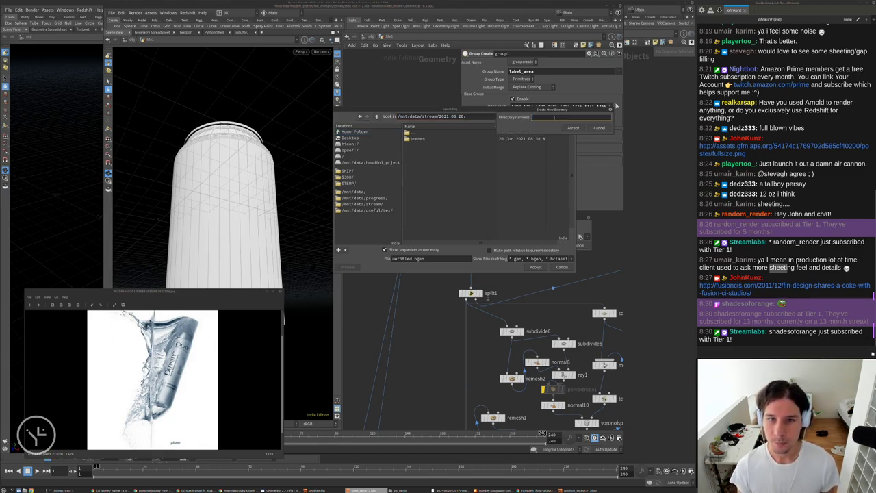
text(geo)
key(Return)
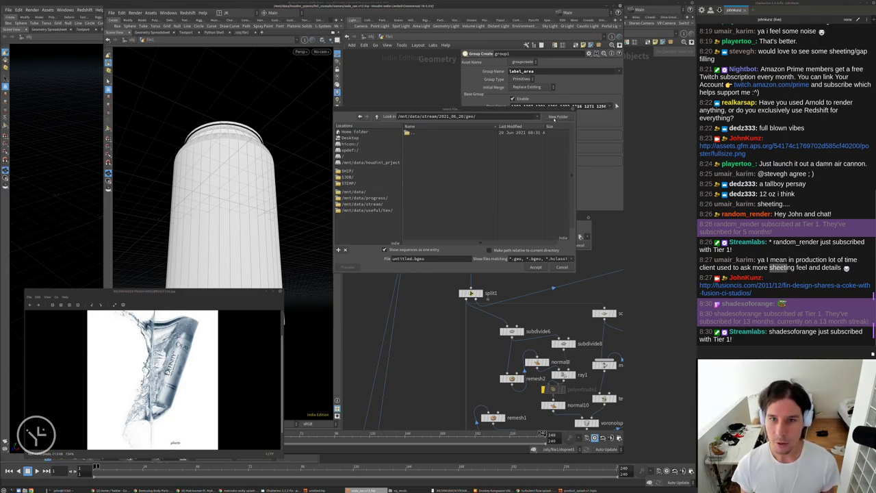
Save the can geometry in the geo folder as soda_can.v1.bgeo.
drag(413, 258, 336, 257)
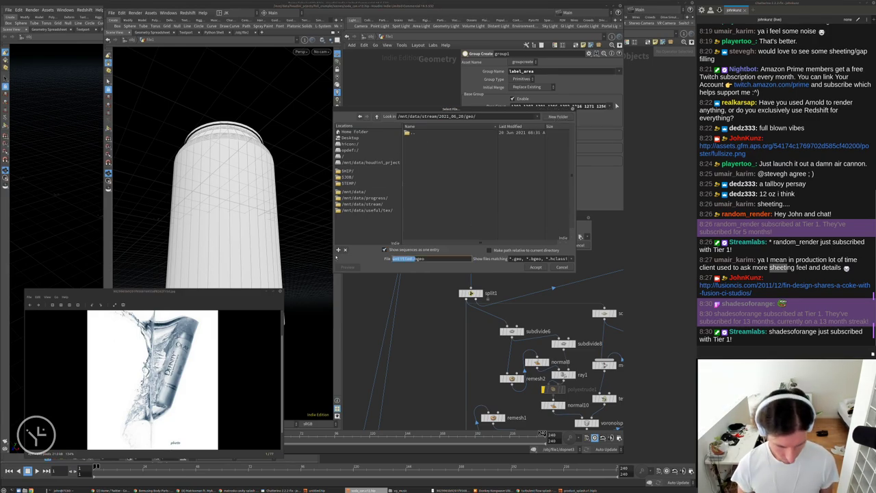
text(soda_can)
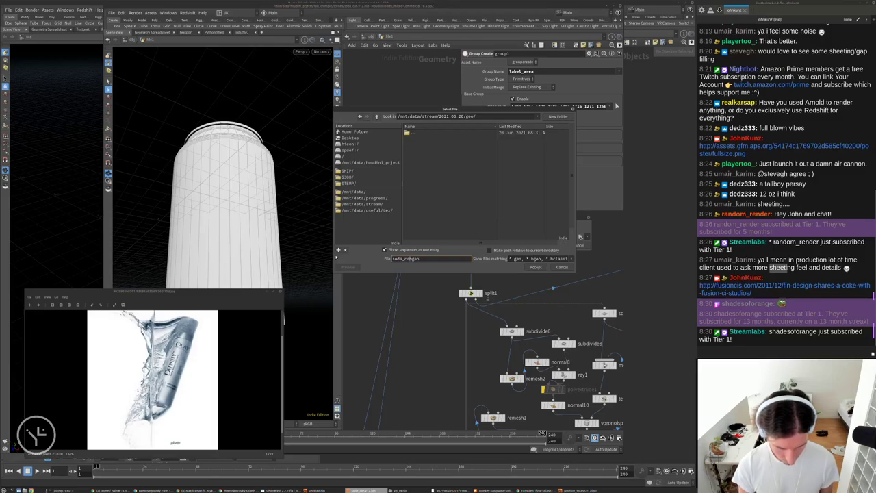
text(_v1)
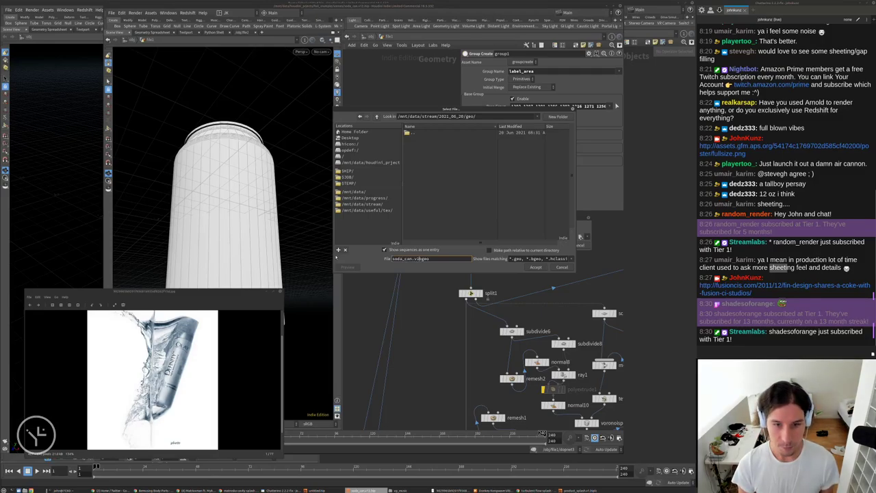
key(Return)
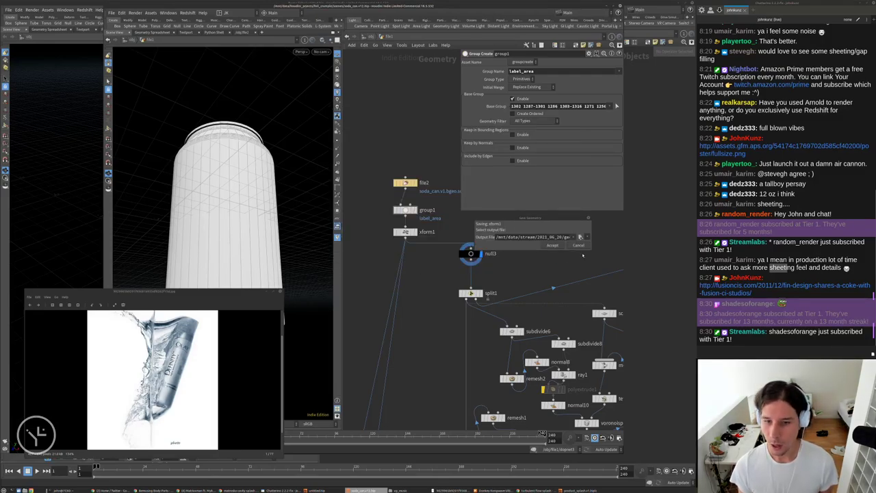
click(545, 246)
Return to the empty untitled scene, add a Geometry object to the network and frame it.
key(ctrl+n)
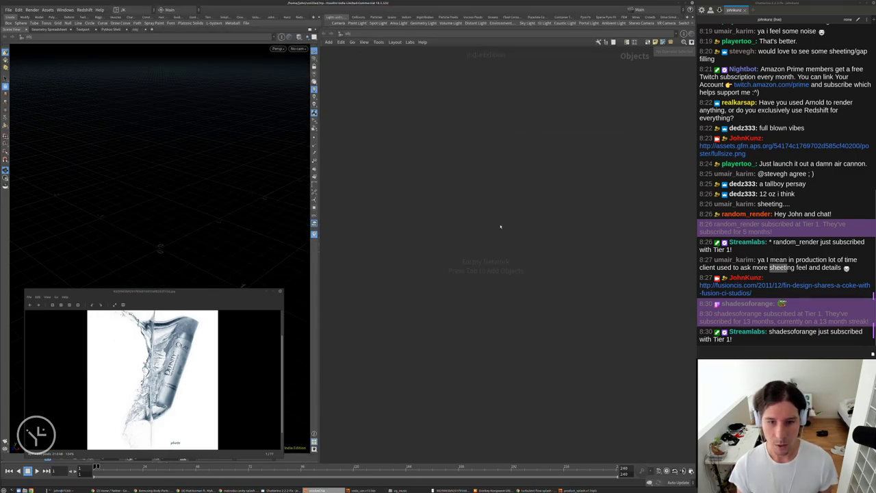
key(Tab)
text(ge)
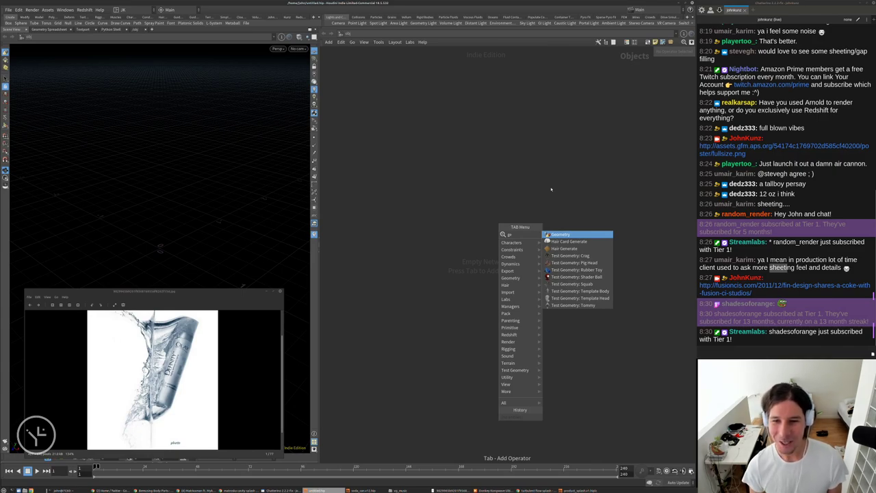
key(Return)
click(500, 234)
key(h)
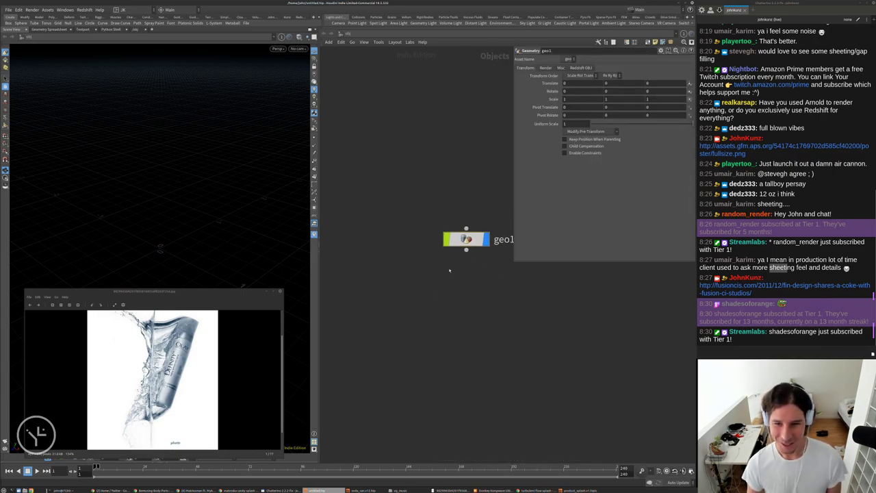
Go inside the new Geometry object and add a File node to its network.
double_click(467, 239)
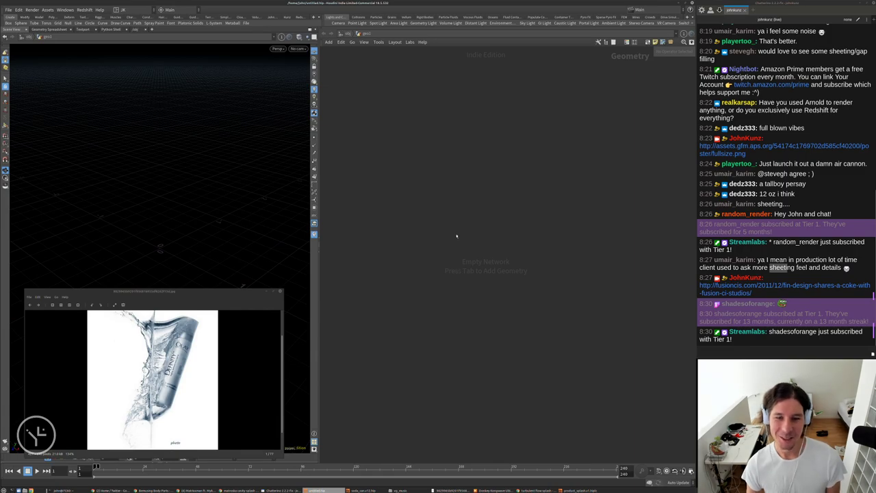
key(Tab)
text(f)
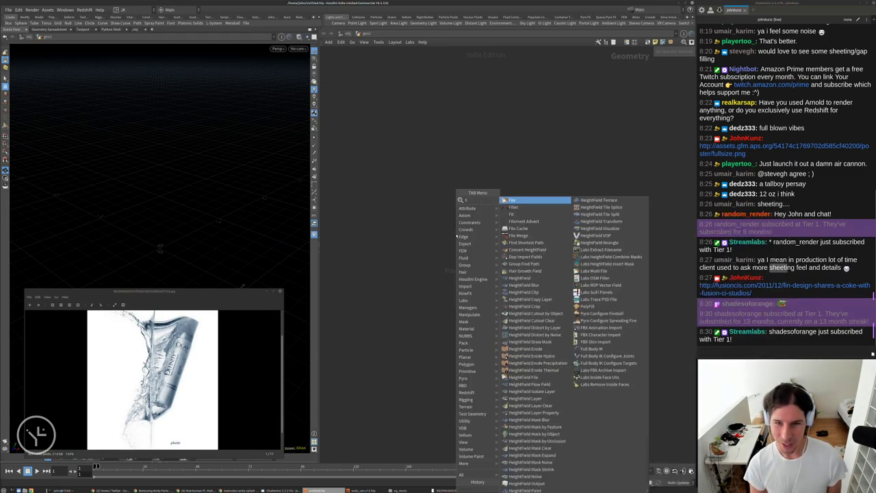
key(Return)
click(464, 158)
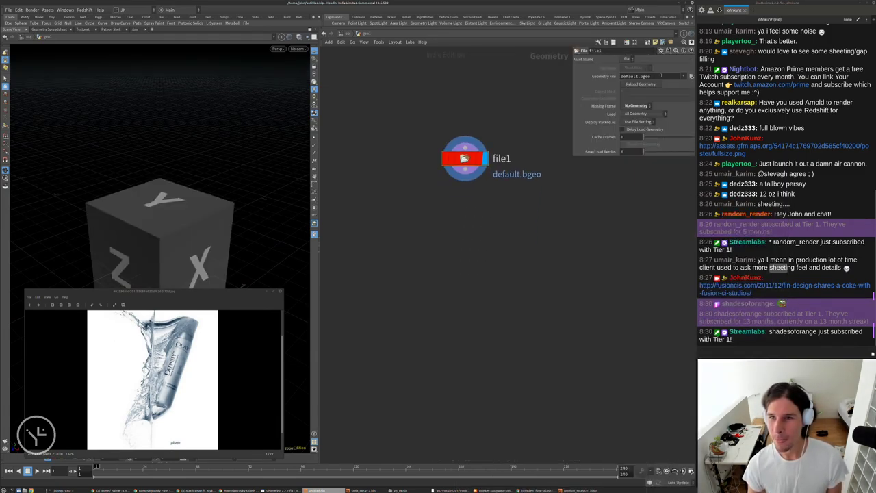
click(690, 75)
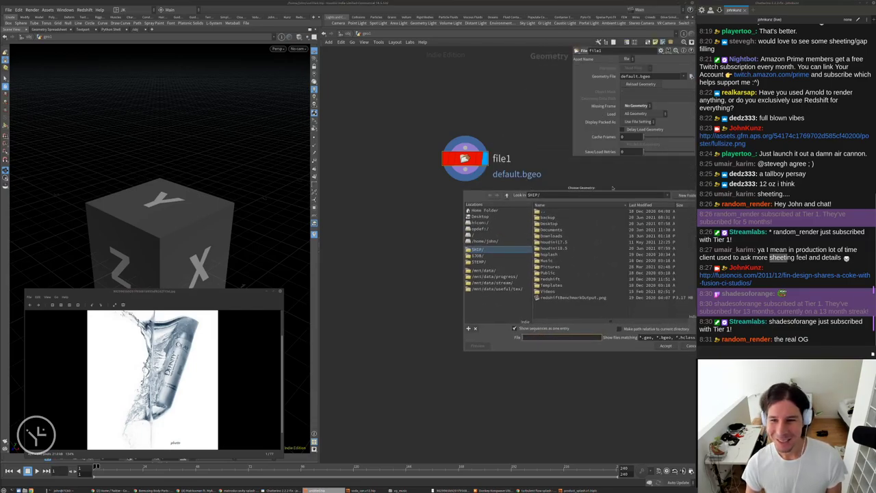
drag(615, 185, 523, 225)
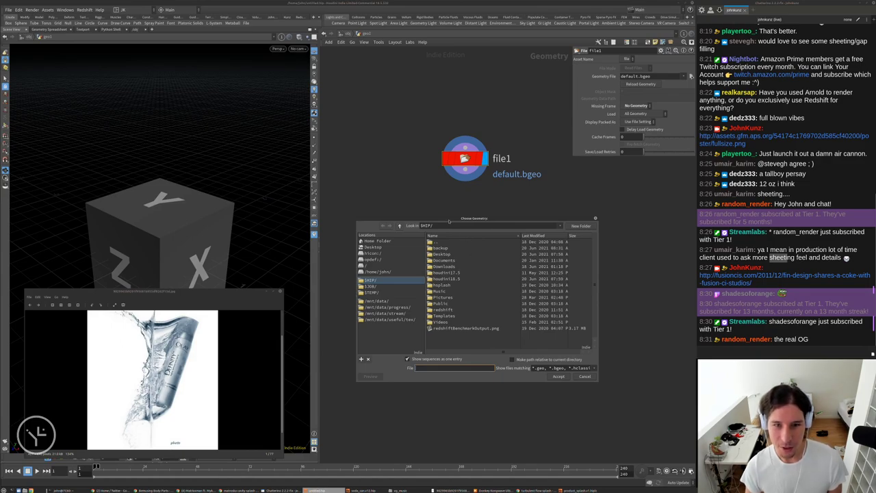
drag(444, 222, 443, 207)
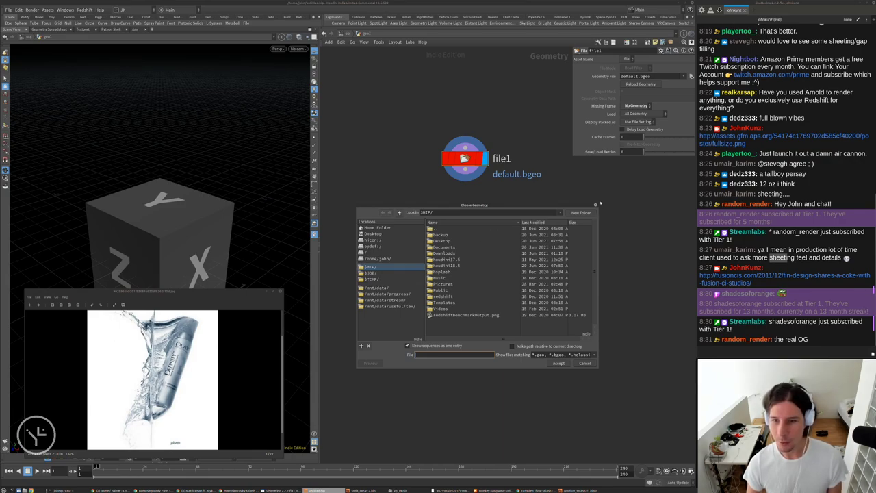
drag(596, 204, 618, 195)
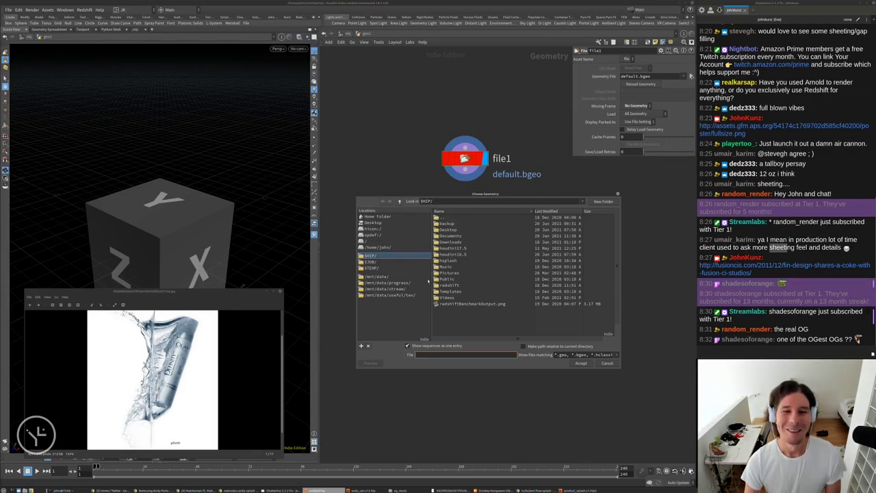
click(238, 490)
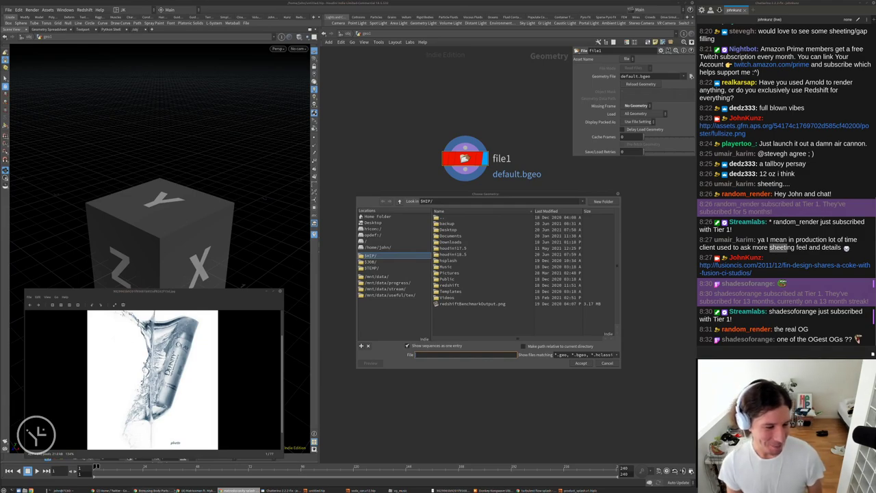
click(196, 490)
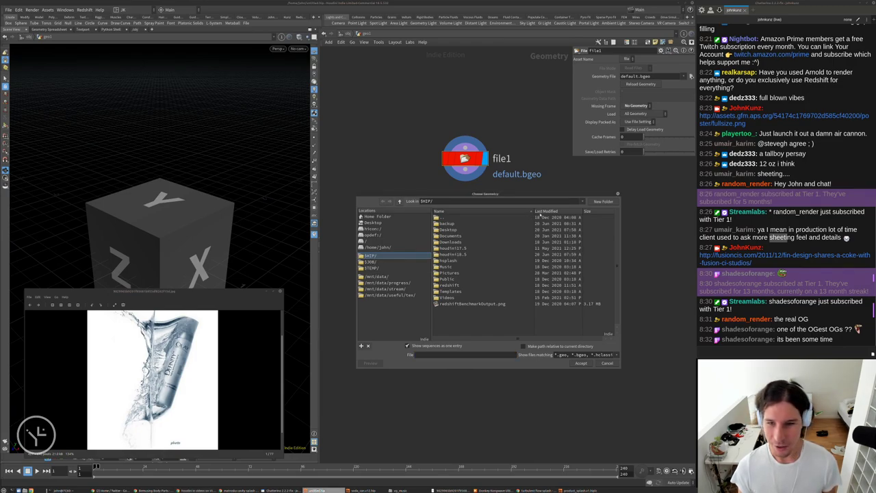
click(539, 212)
click(377, 261)
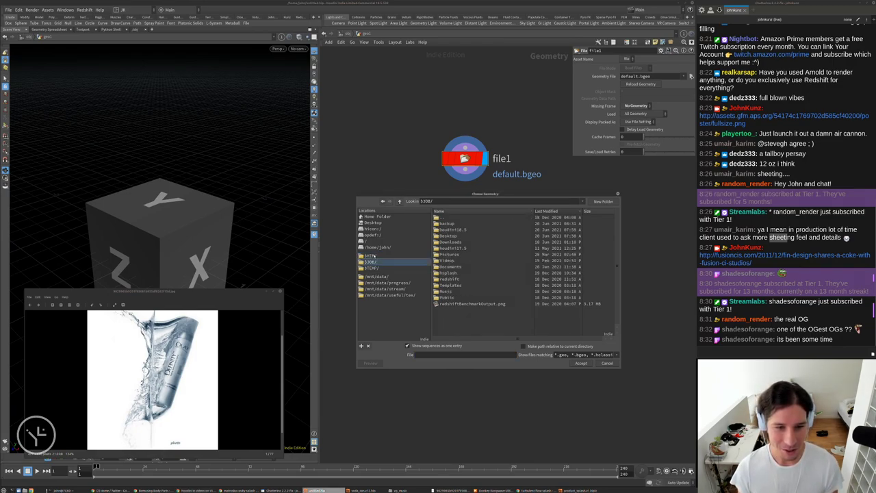
click(377, 256)
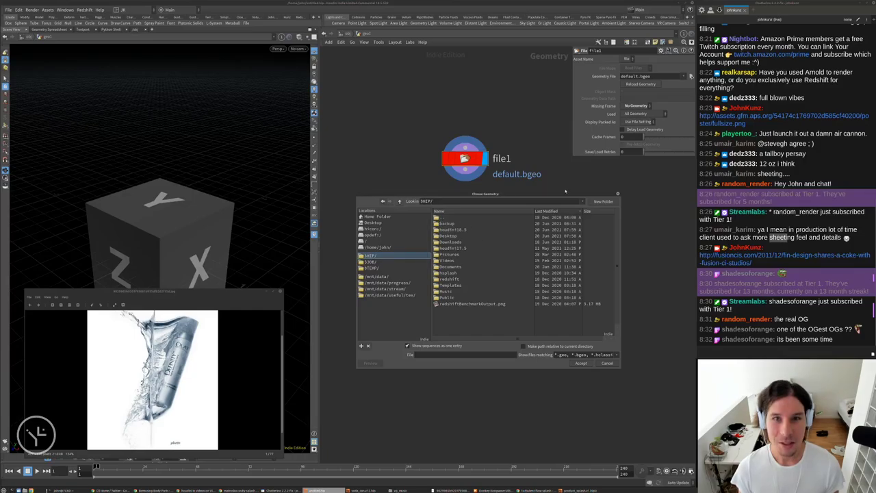
click(617, 194)
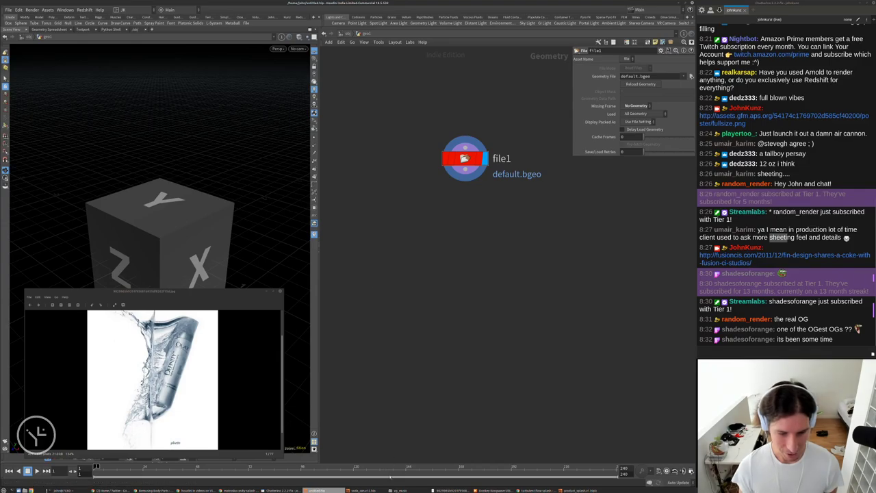
Switch to the product_splash.v1 scene, add a File object and open the geometry file browser of the File node inside it.
click(580, 490)
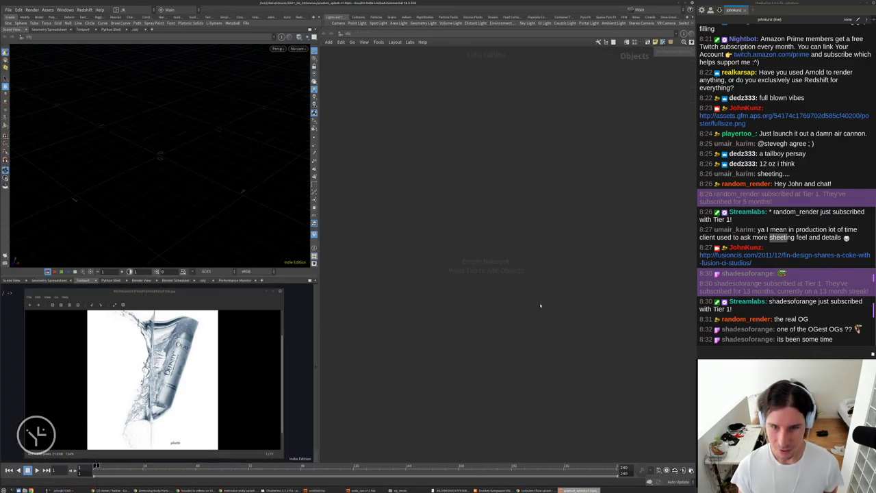
key(Tab)
text(f)
key(Down)
key(Return)
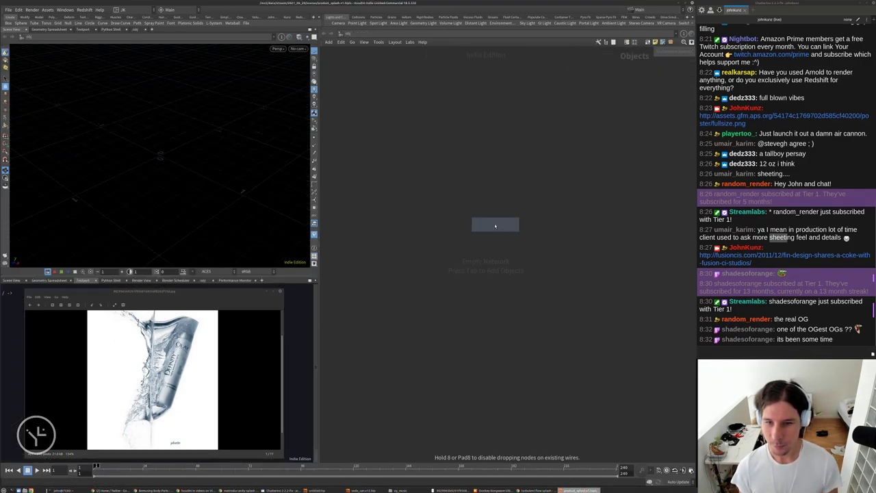
click(494, 226)
double_click(495, 226)
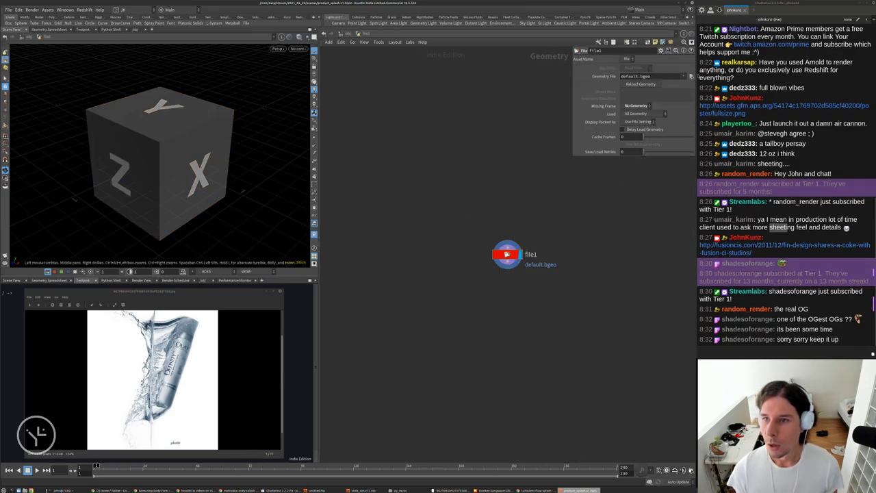
click(690, 76)
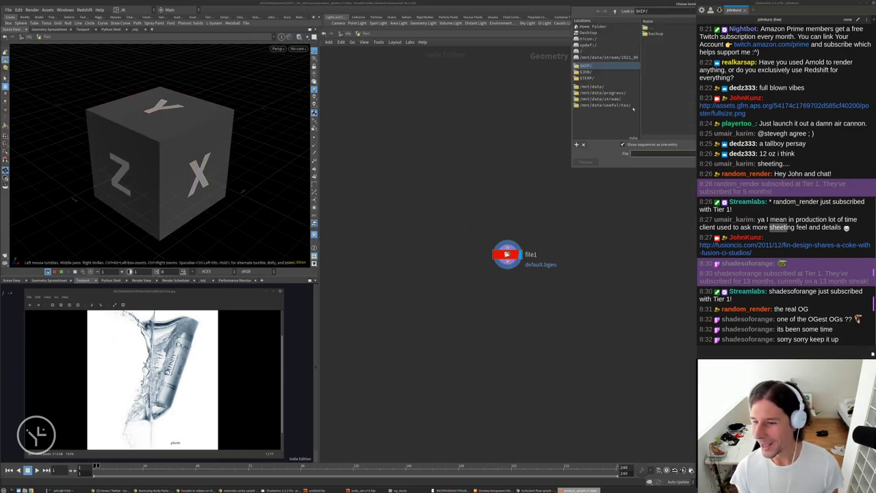
drag(629, 5, 396, 71)
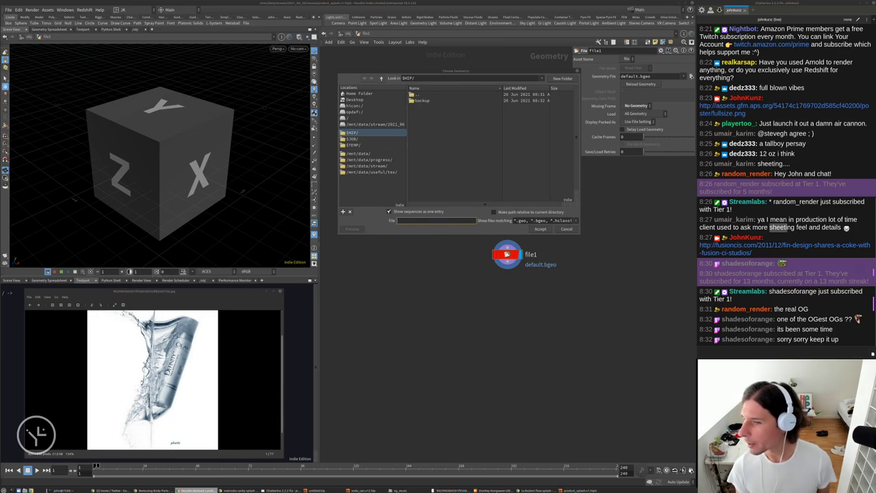
Skip ahead in the Houdini Abstract Landscapes Project Demo video on Vimeo, play a short part and close the browser window.
drag(695, 171, 354, 143)
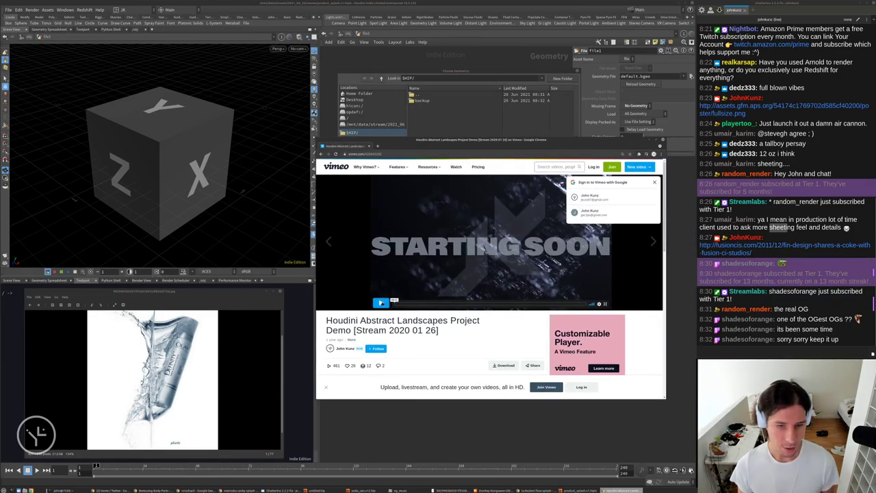
mouse_move(424, 329)
mouse_down()
mouse_move(409, 330)
mouse_move(436, 329)
mouse_up()
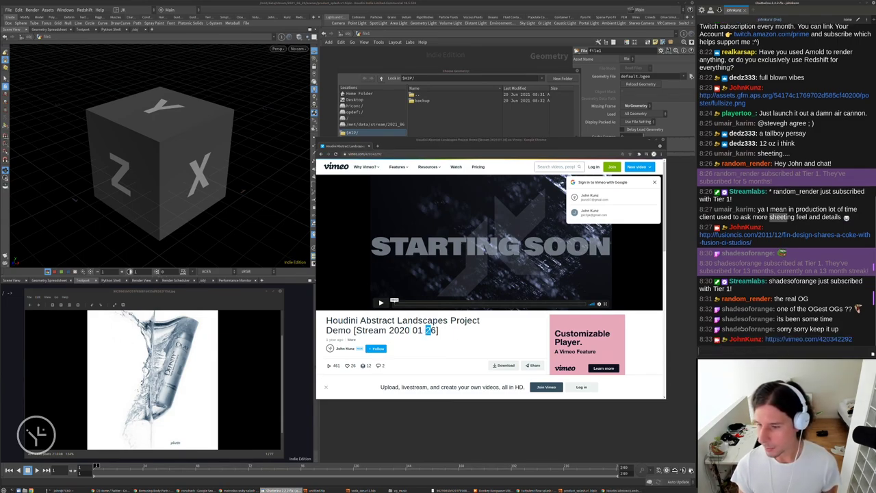
click(444, 303)
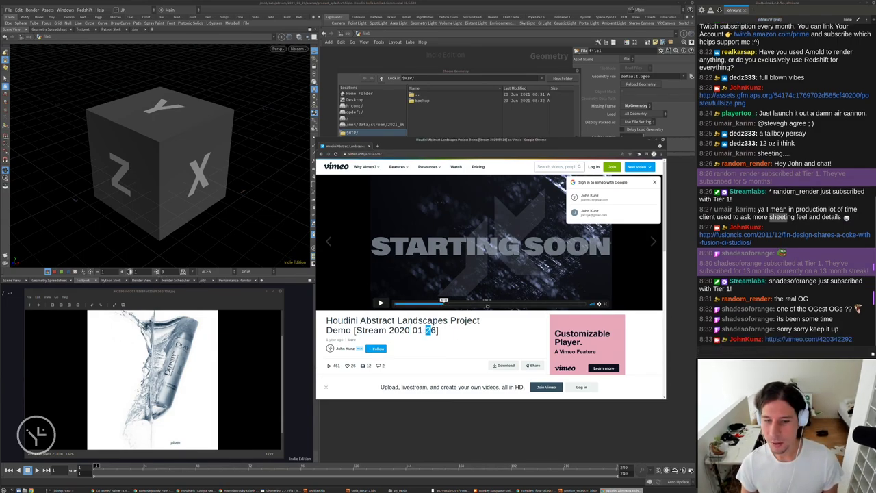
click(485, 303)
click(380, 303)
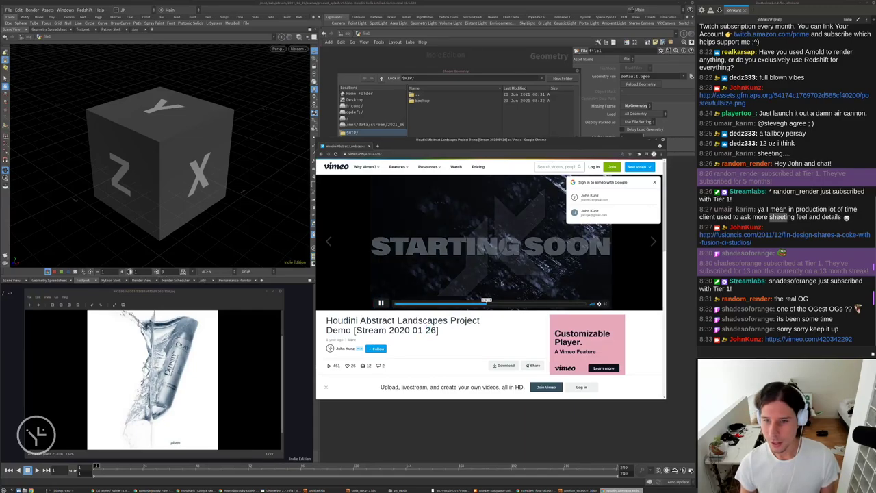
click(652, 182)
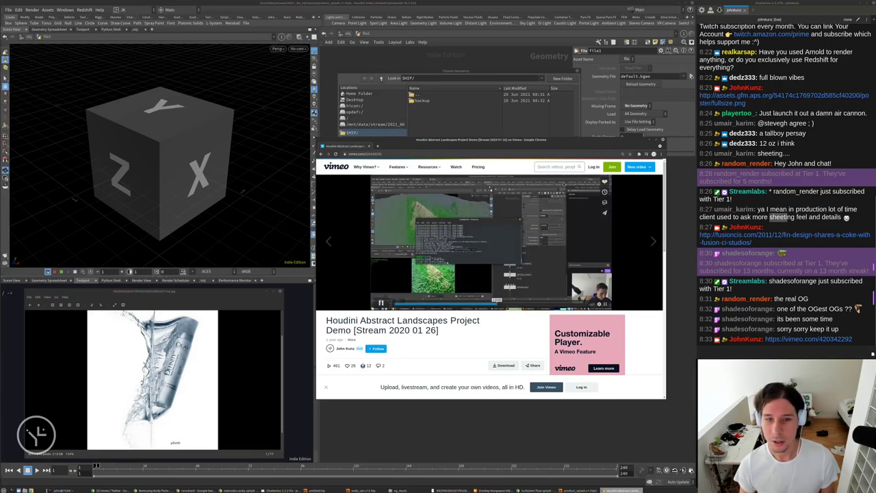
click(660, 146)
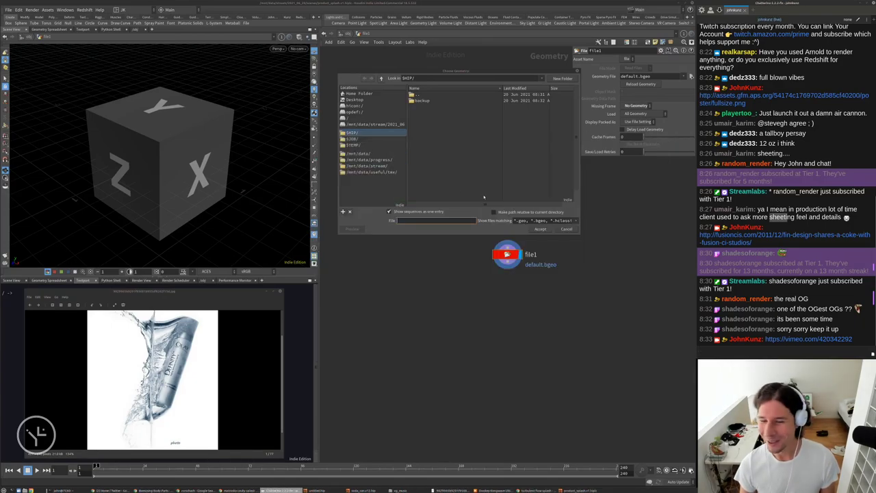
Load soda_can.v1.bgeo from /mnt/data/stream/2021_06_20/geo/ into the File node and frame the can in the viewport.
drag(428, 74, 436, 68)
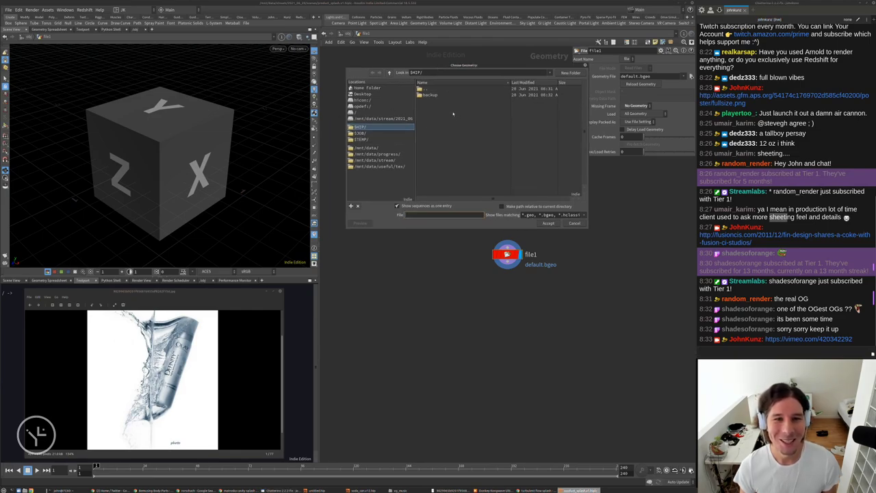
double_click(425, 89)
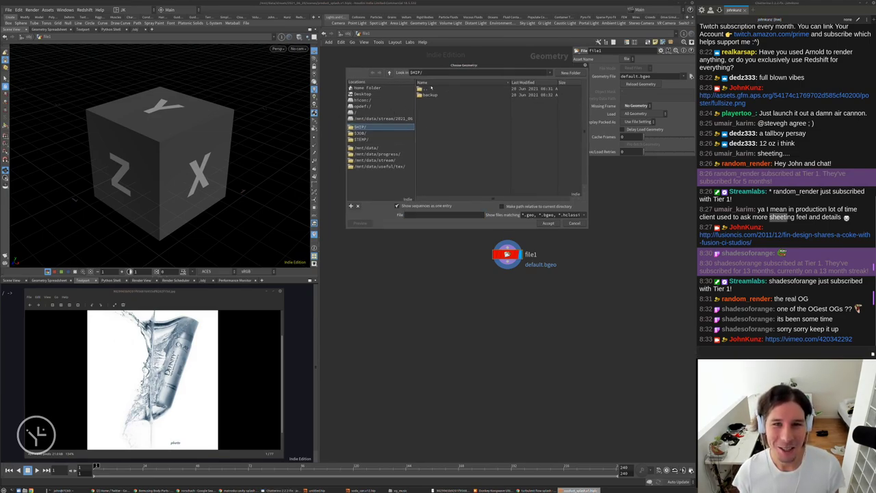
double_click(430, 101)
double_click(435, 95)
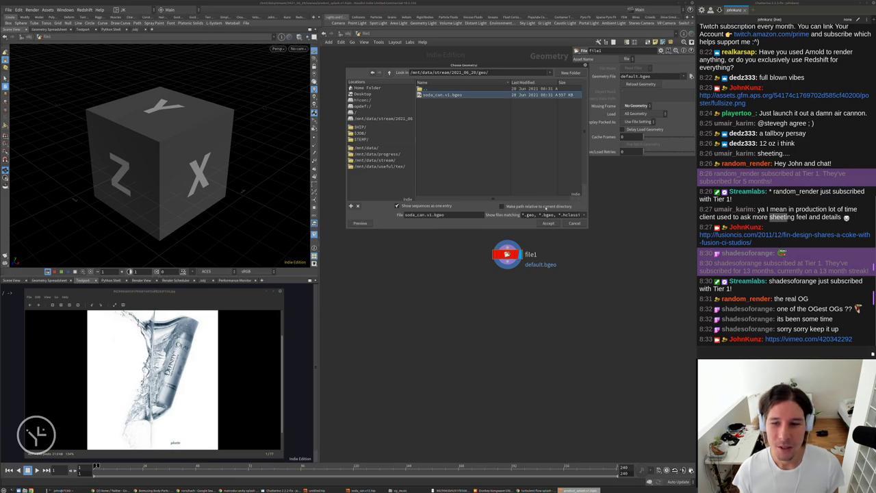
key(g)
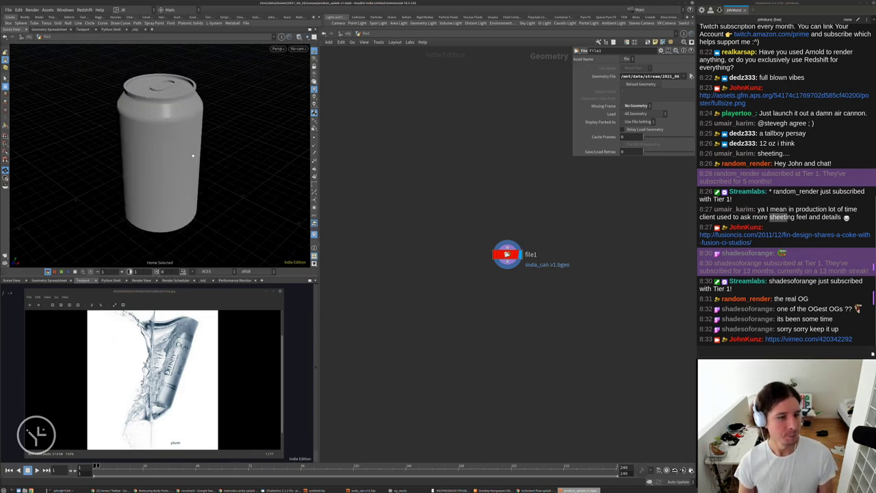
drag(219, 128, 150, 145)
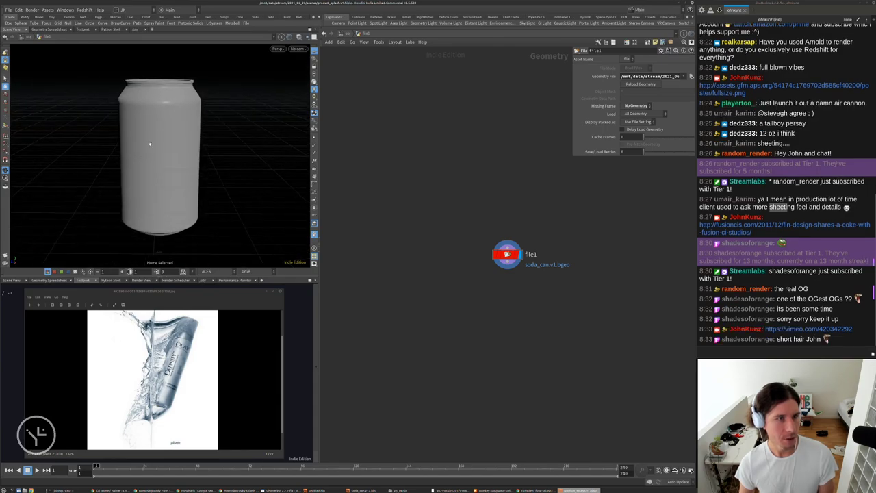
middle_drag(535, 315, 505, 279)
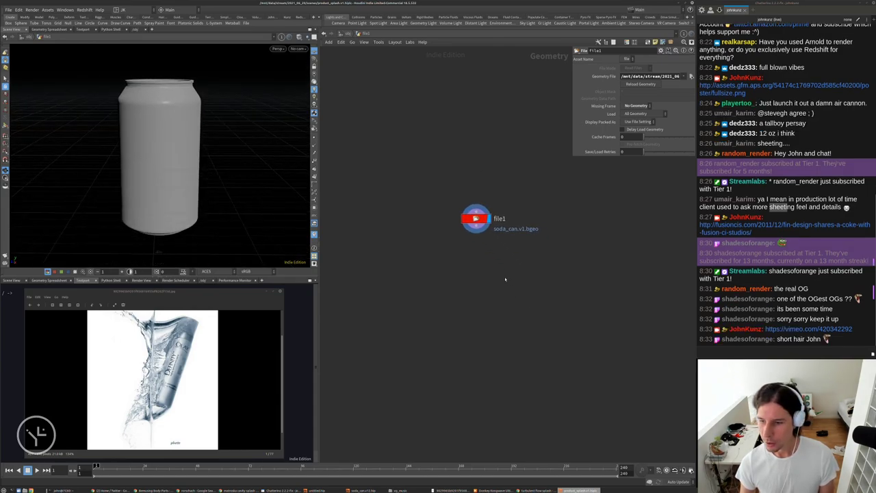
Switch to Chrome and review the turbulent flow splash, crown splash and Monster Energy can references.
click(537, 491)
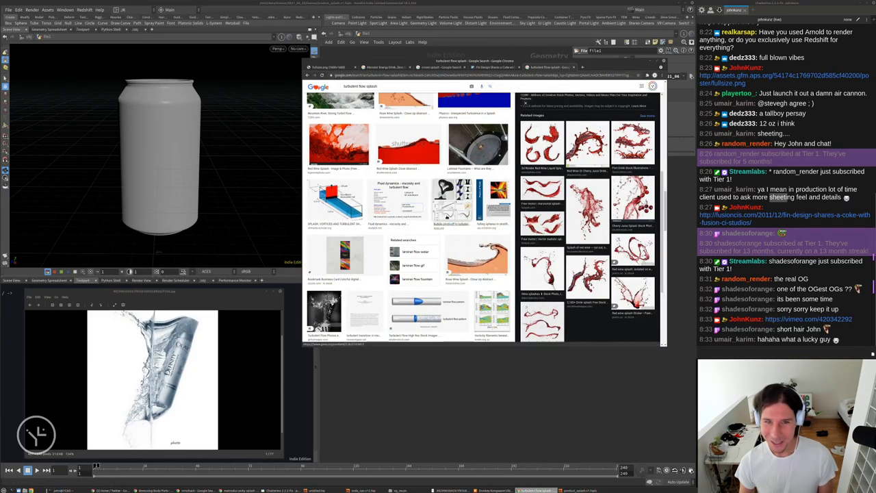
click(422, 75)
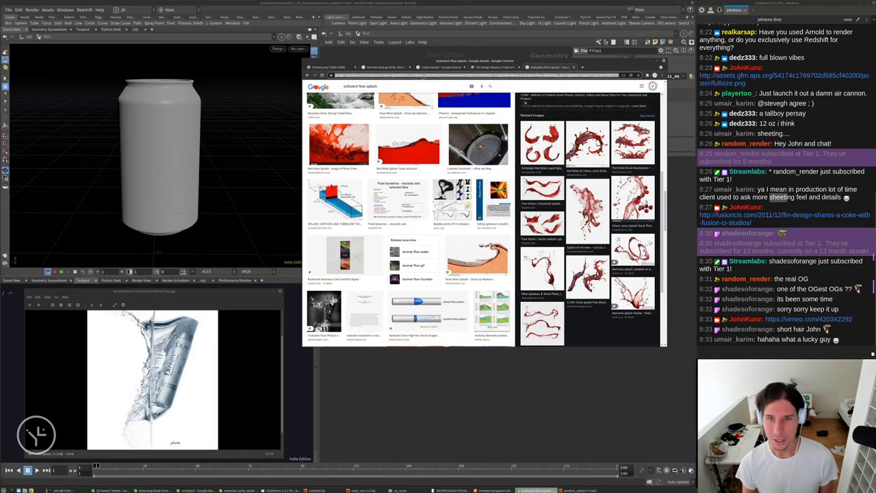
click(434, 67)
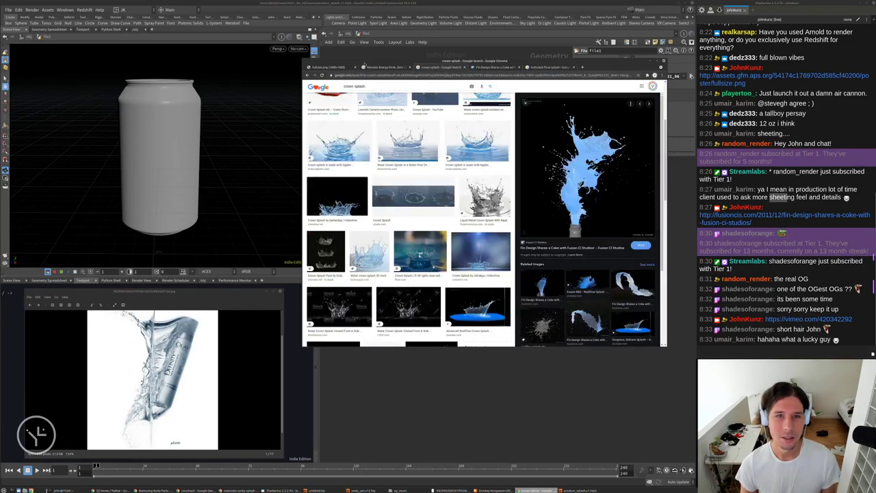
click(384, 66)
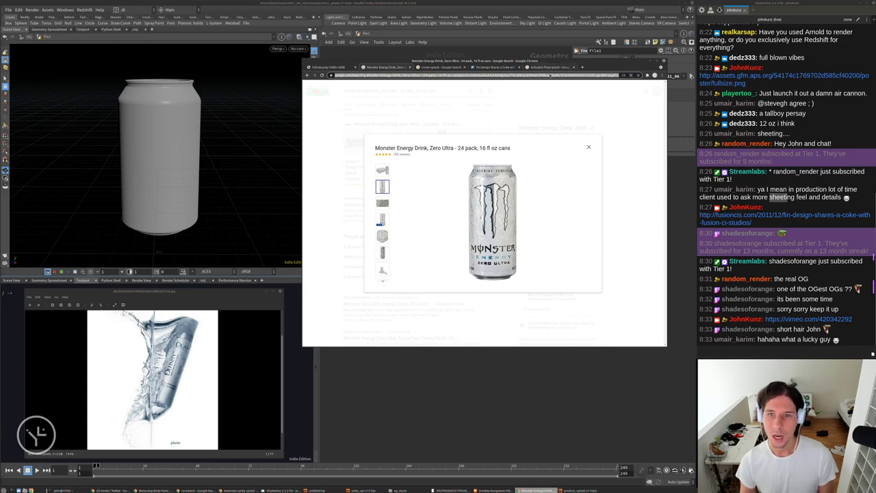
Search Google for "white claw" in a new browser tab.
key(ctrl+t)
text(whi)
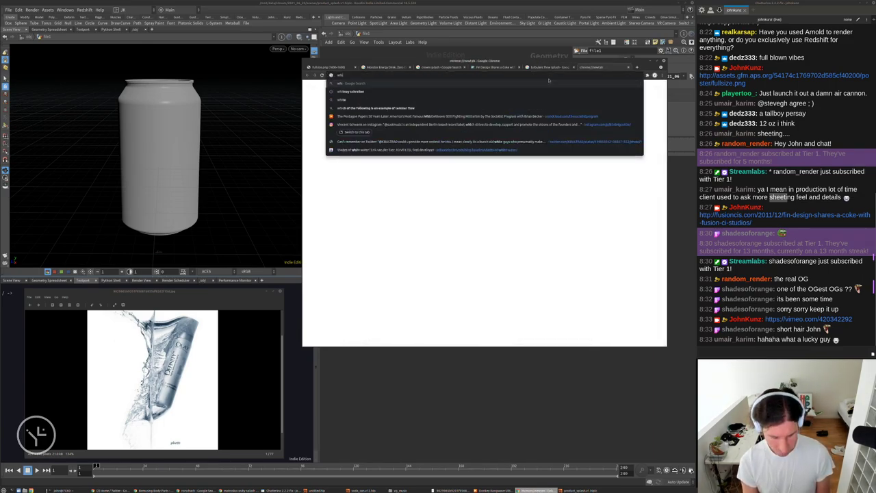
text(te claw)
key(Return)
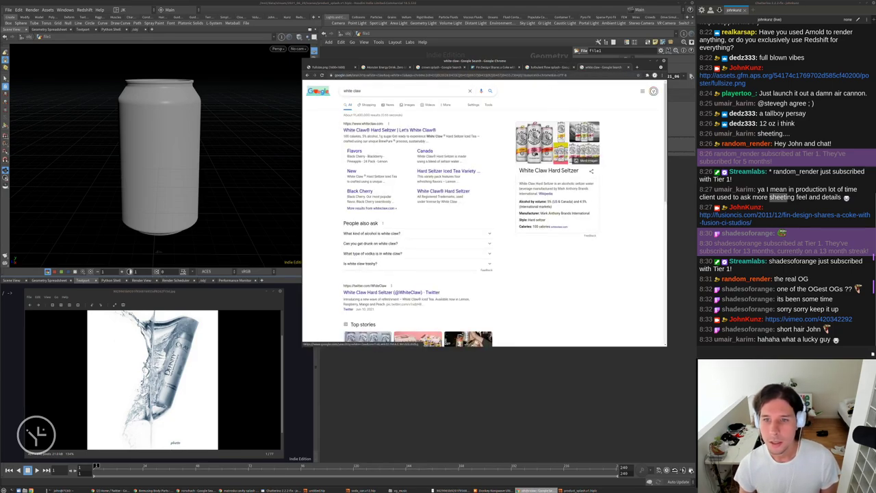
Browse the image results for white claw cans, and look back at the turbulent flow splash and Monster Energy can references.
click(408, 105)
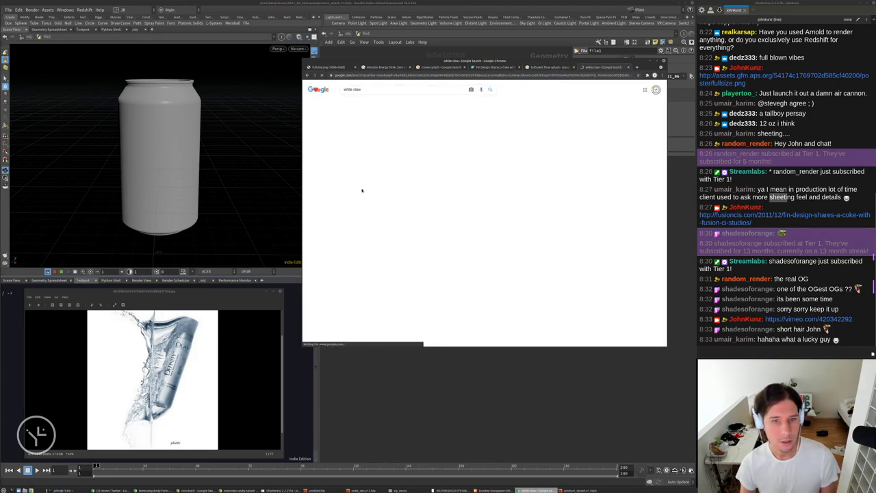
scroll(362, 190, down, 5)
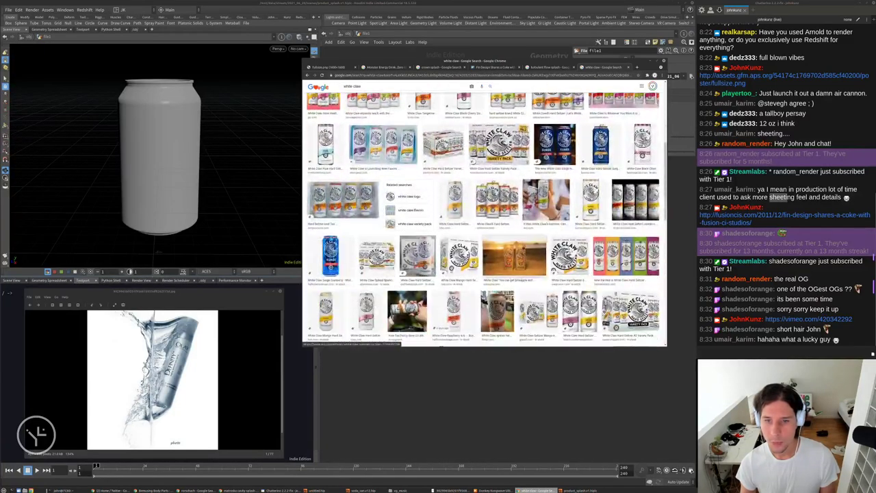
scroll(484, 219, down, 4)
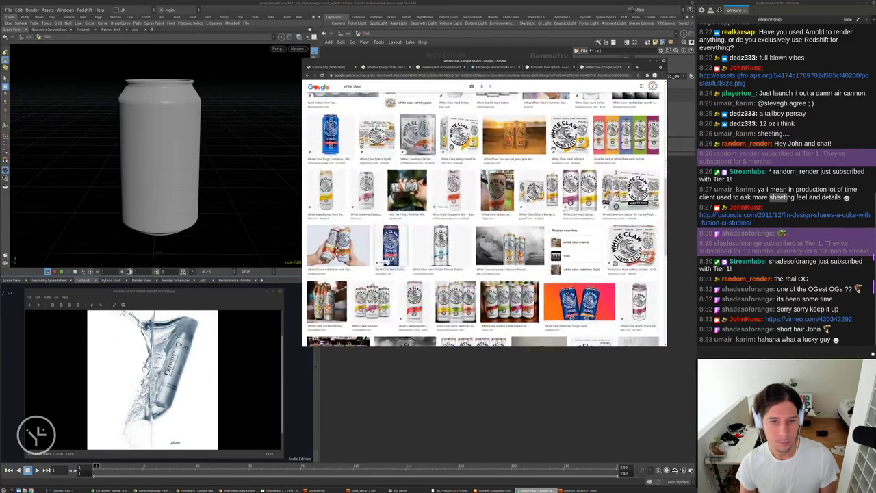
scroll(622, 88, down, 5)
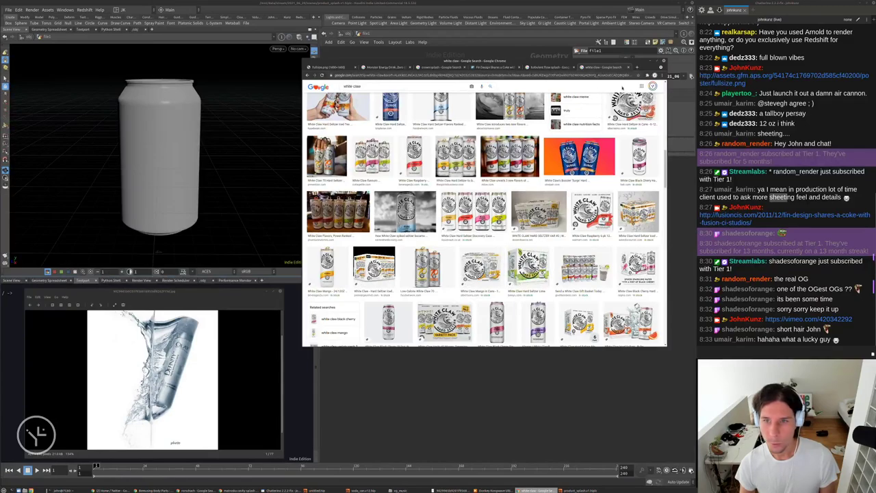
click(548, 66)
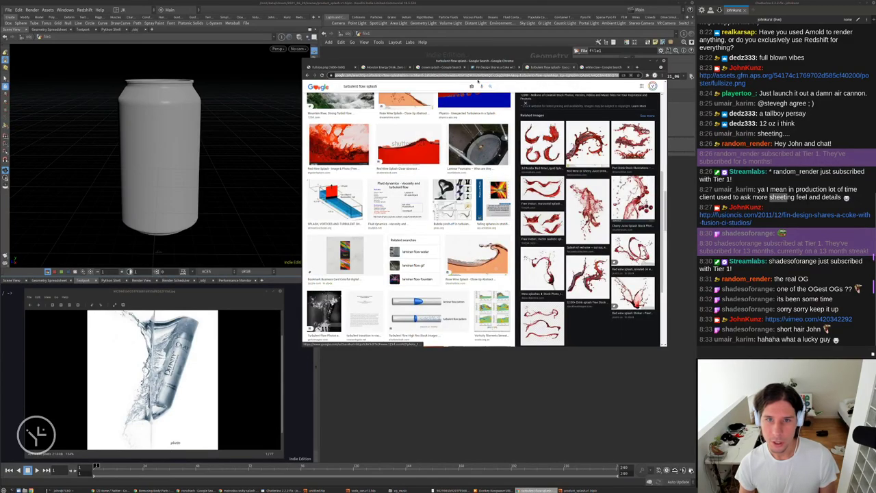
click(440, 67)
click(383, 67)
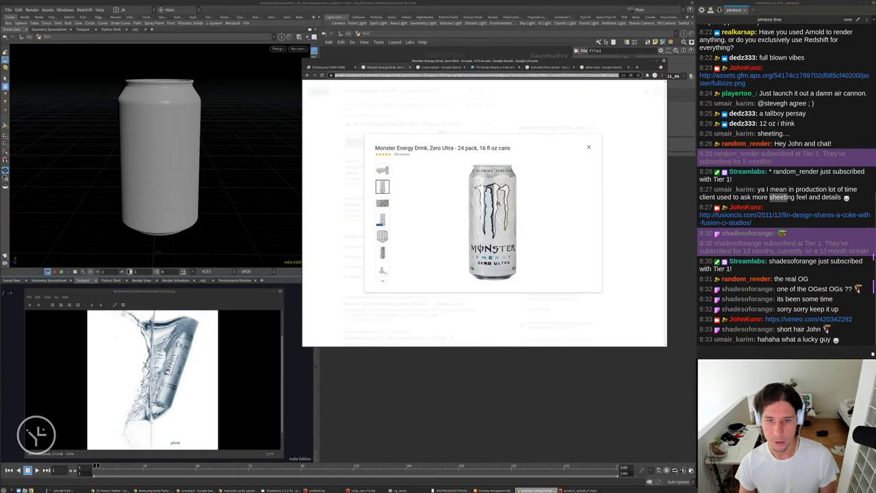
Return to Houdini, put away the reference image viewer and calculate 16.0 / 12.0 in the Python Shell.
click(550, 398)
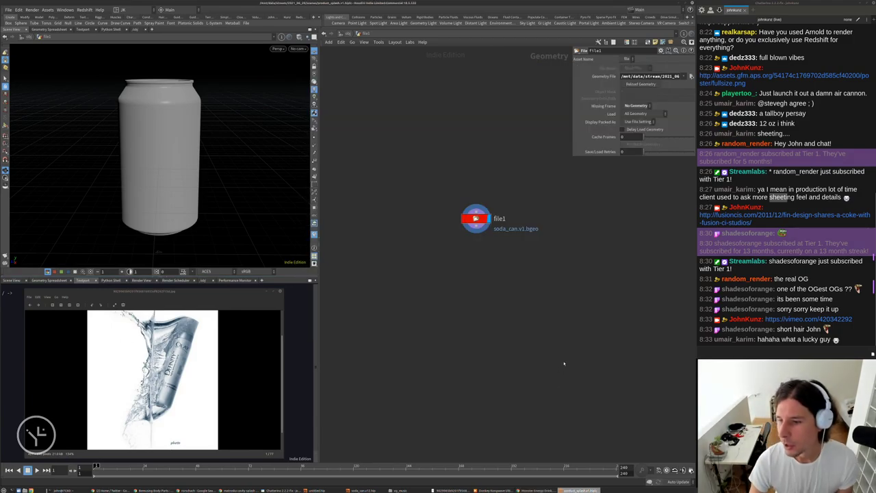
drag(214, 156, 191, 183)
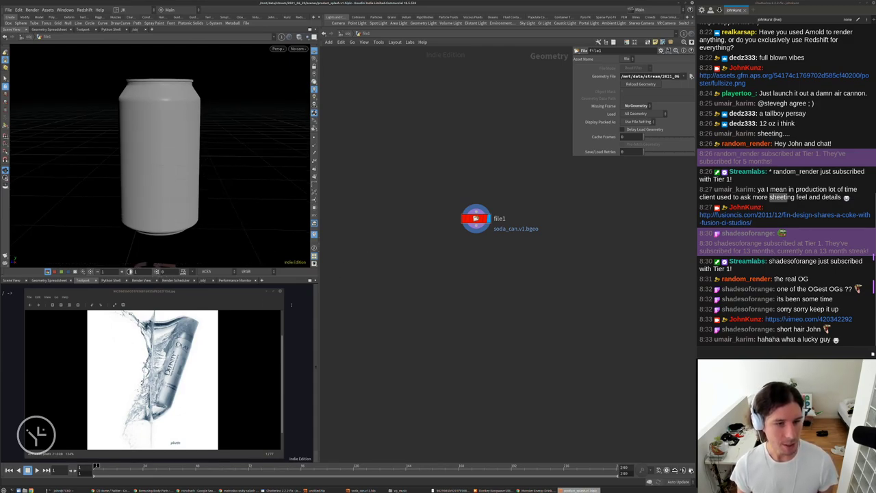
click(267, 291)
click(113, 280)
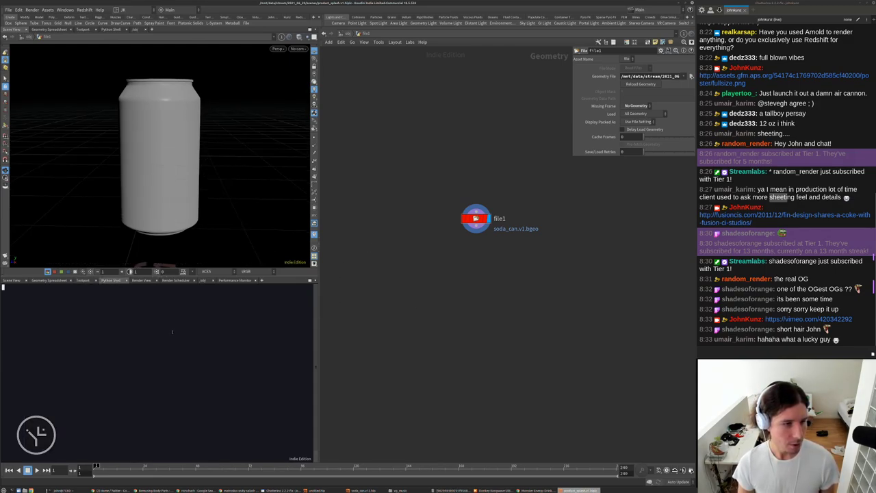
key(Return)
key(Return)
key(Return)
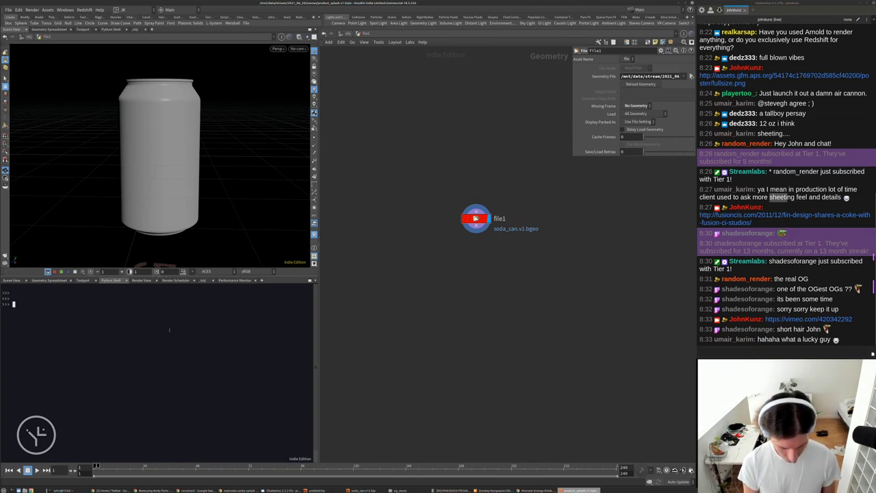
text(16.0 / 1)
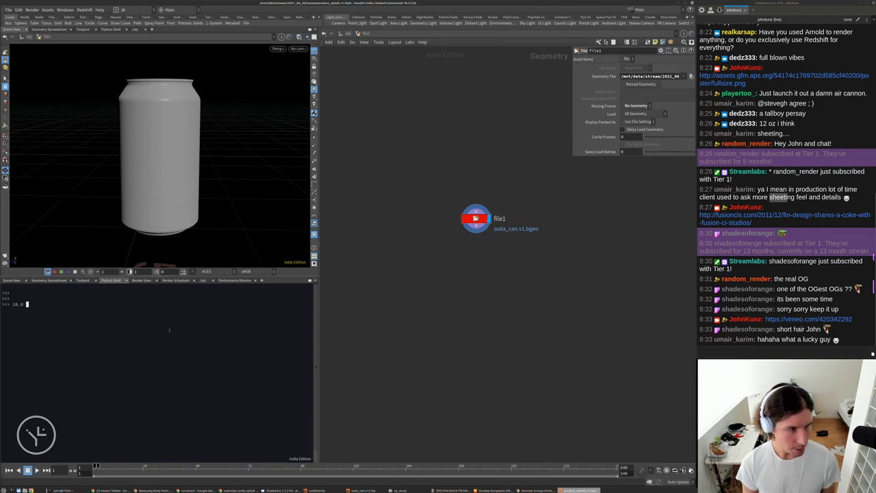
text(2)
text(.0)
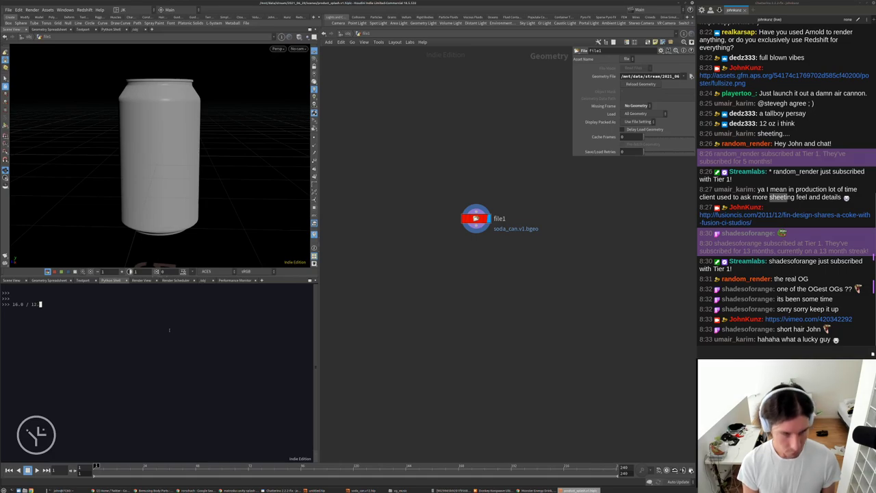
key(Return)
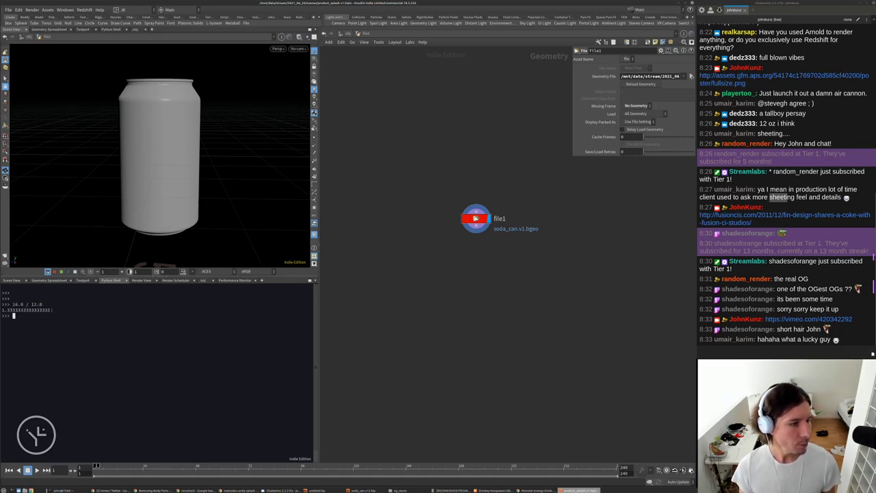
Evaluate 21 + 231 in the Python Shell.
drag(51, 310, 2, 336)
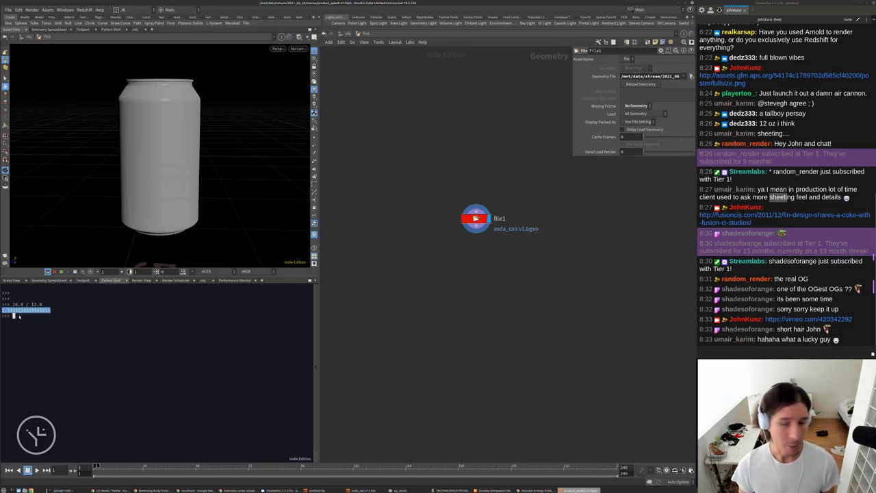
click(102, 365)
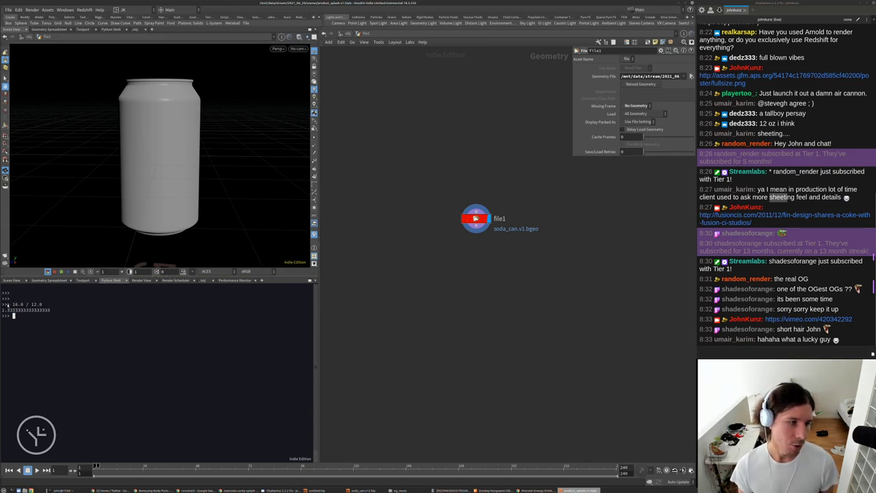
mouse_move(13, 304)
mouse_down()
mouse_move(44, 311)
mouse_move(2, 312)
mouse_up()
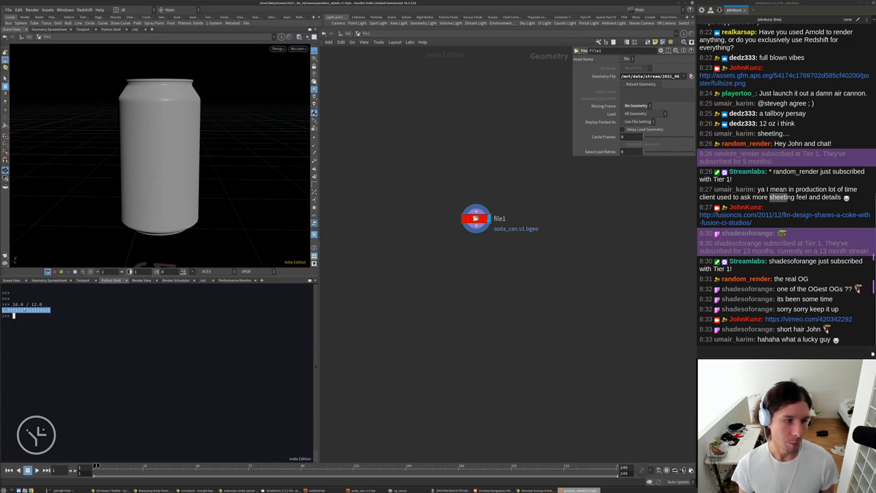
drag(24, 304, 13, 304)
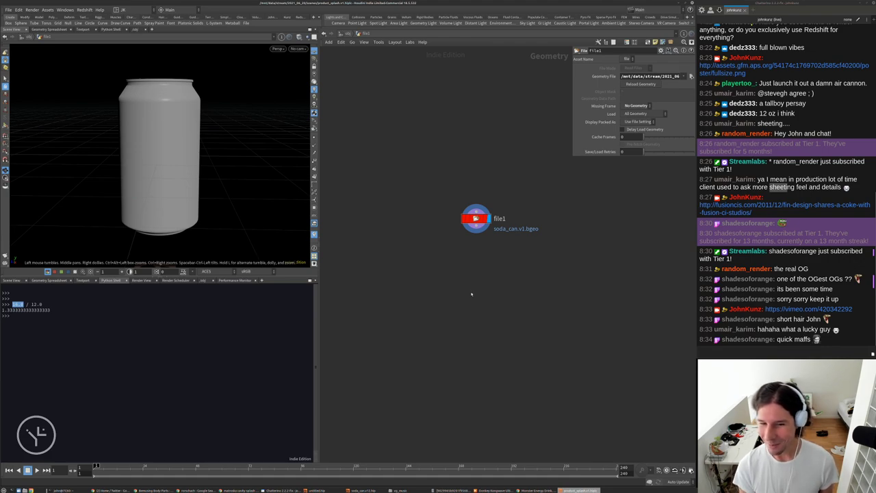
click(141, 323)
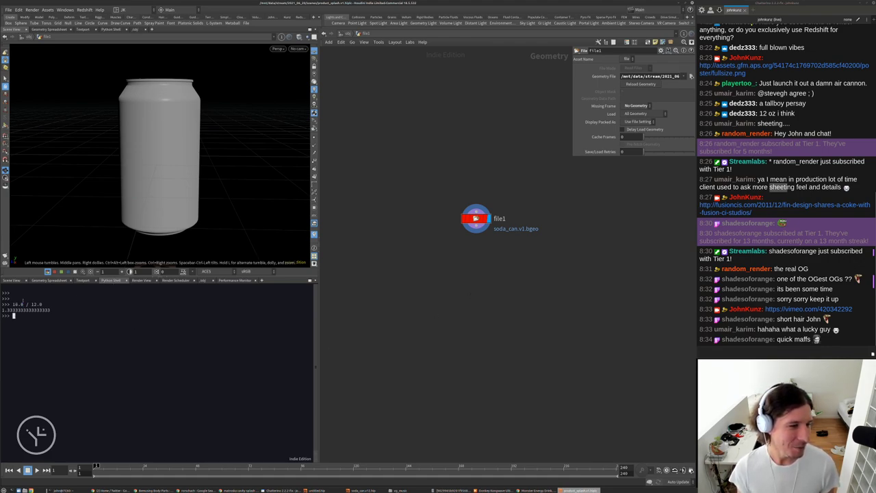
drag(11, 304, 44, 304)
click(112, 313)
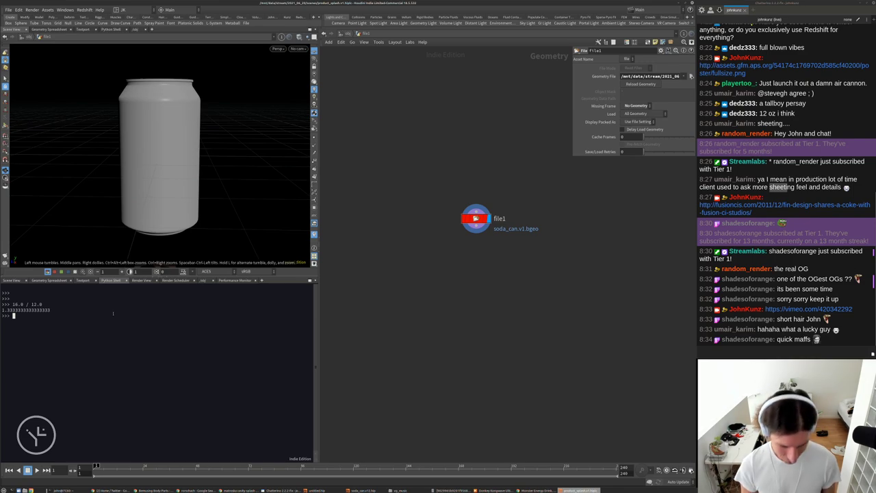
text(21 + 231)
key(Return)
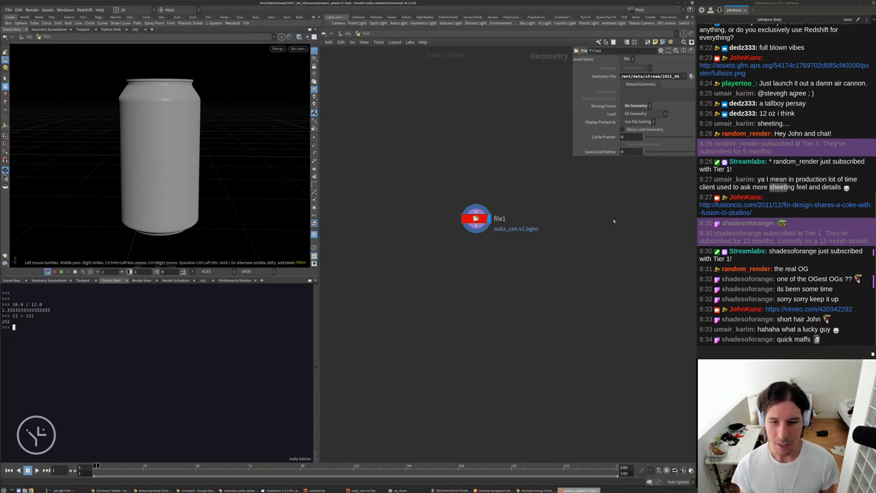
Add a Transform node directly below file1, wired to its output, and display it.
scroll(515, 217, up, 3)
key(Tab)
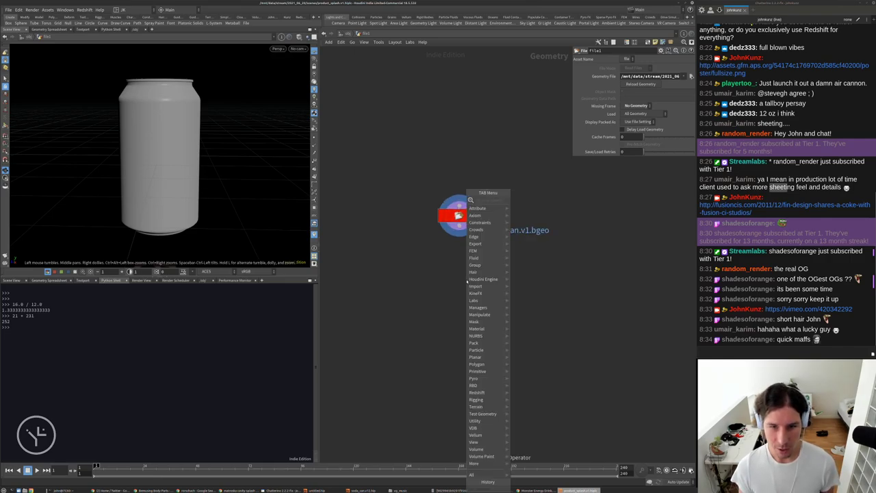
text(tra)
key(Down)
key(Down)
key(Return)
click(471, 270)
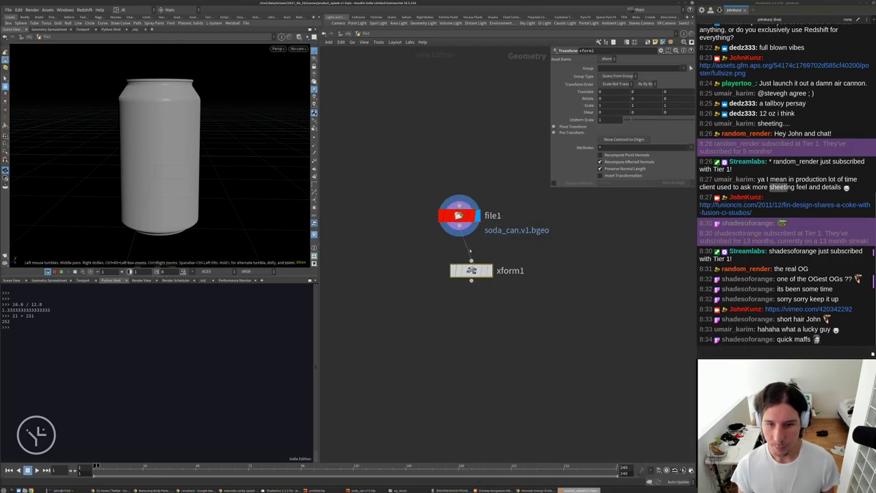
click(460, 261)
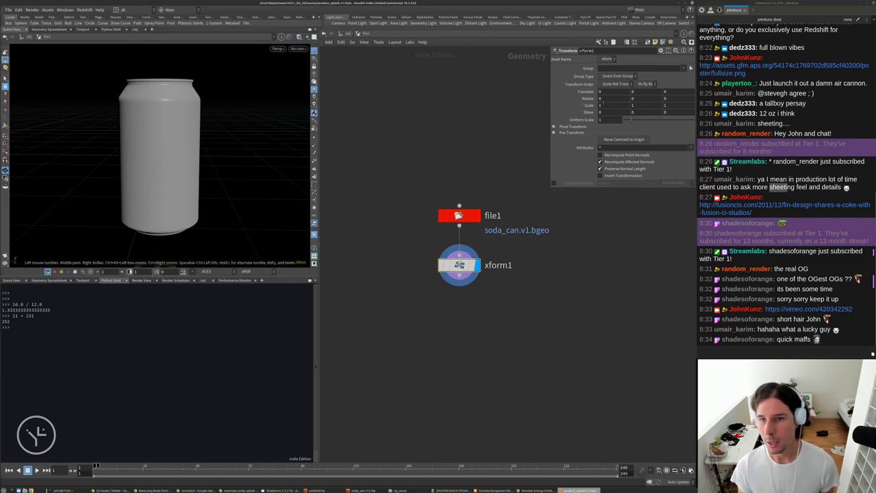
Set the Transform node's Y scale to the expression 16/12 and inspect the stretched can in the viewport.
click(634, 105)
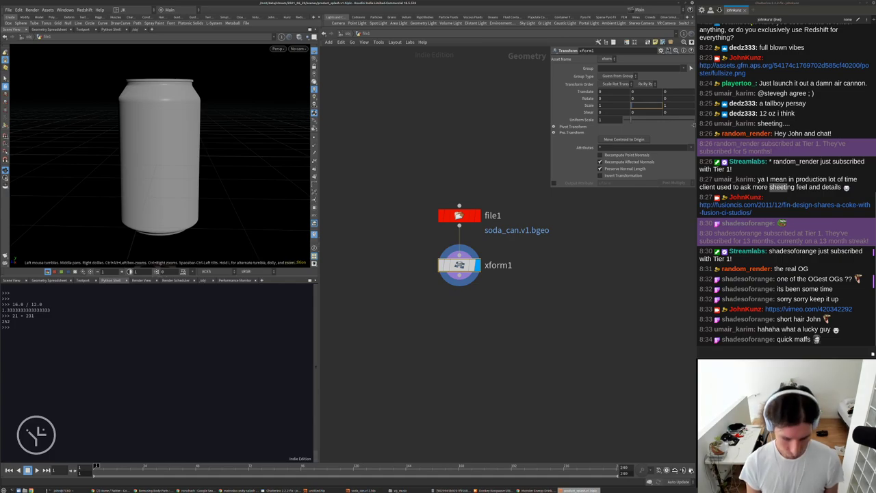
text(16/12)
key(Return)
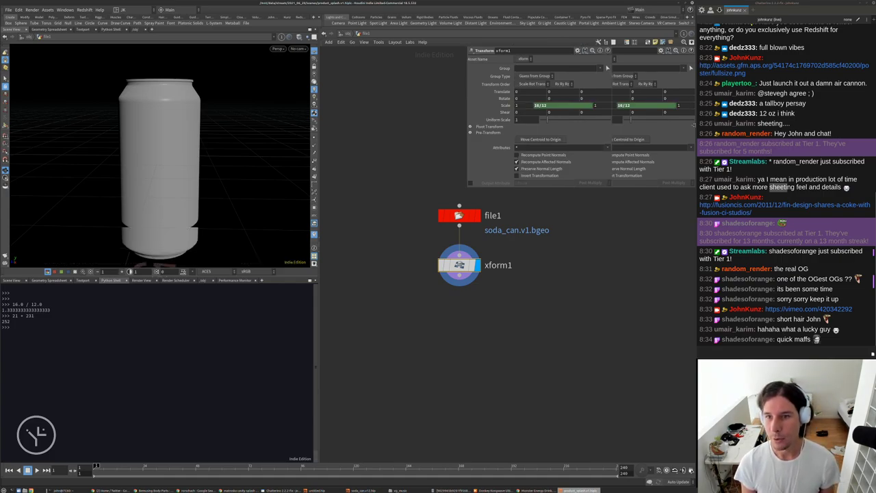
alt+right_drag(205, 137, 137, 137)
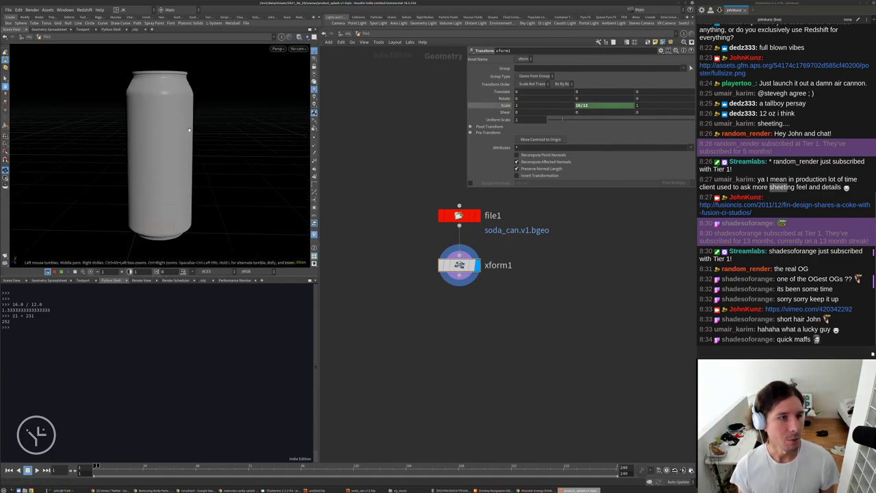
alt+drag(136, 137, 126, 118)
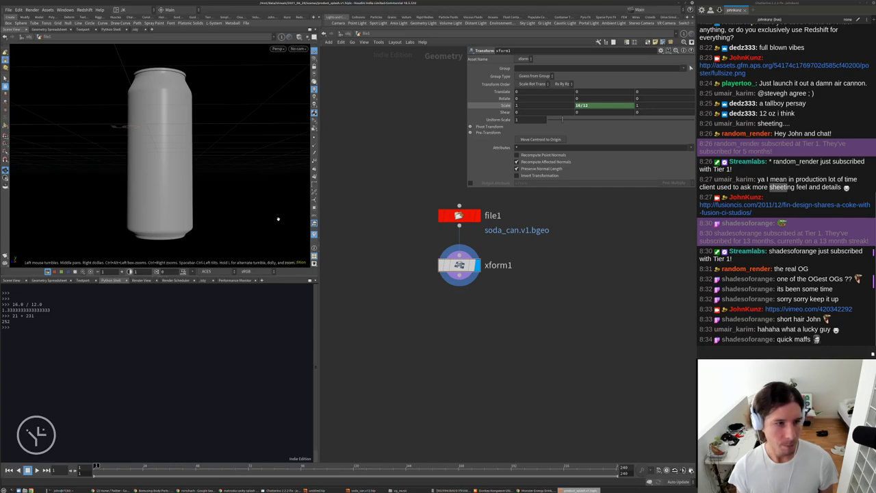
drag(278, 219, 254, 219)
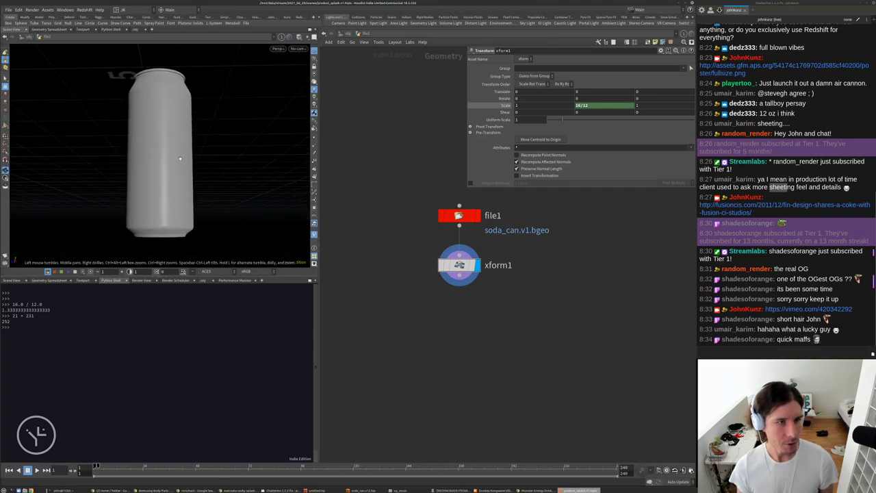
Add a second Transform node beside xform1, branching from file1, and display it.
middle_drag(549, 264, 541, 275)
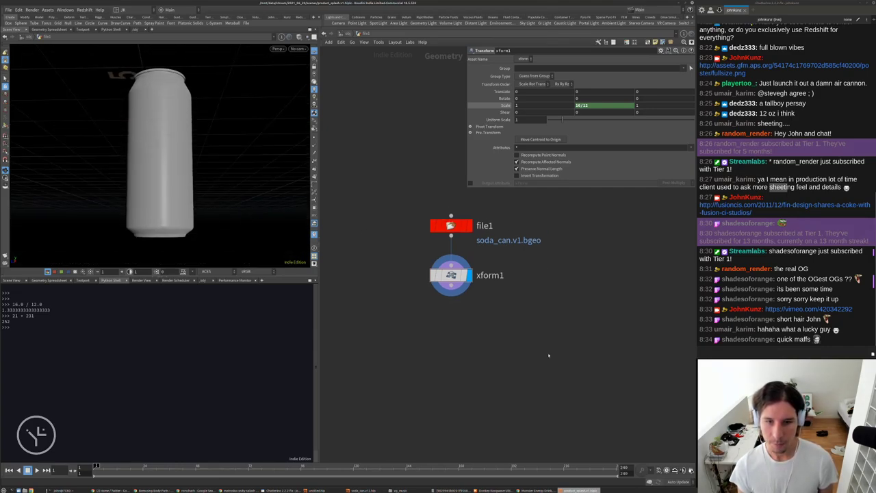
middle_drag(548, 355, 506, 336)
scroll(502, 271, up, 1)
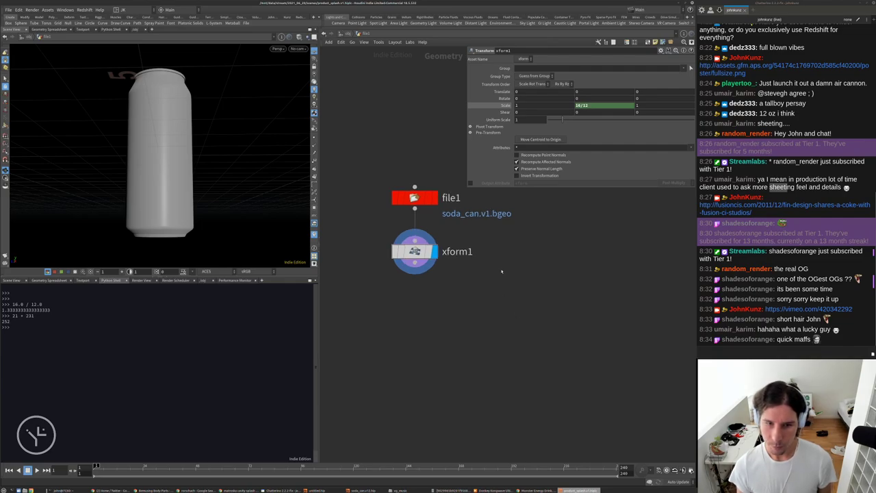
key(Tab)
click(559, 214)
click(519, 243)
click(519, 232)
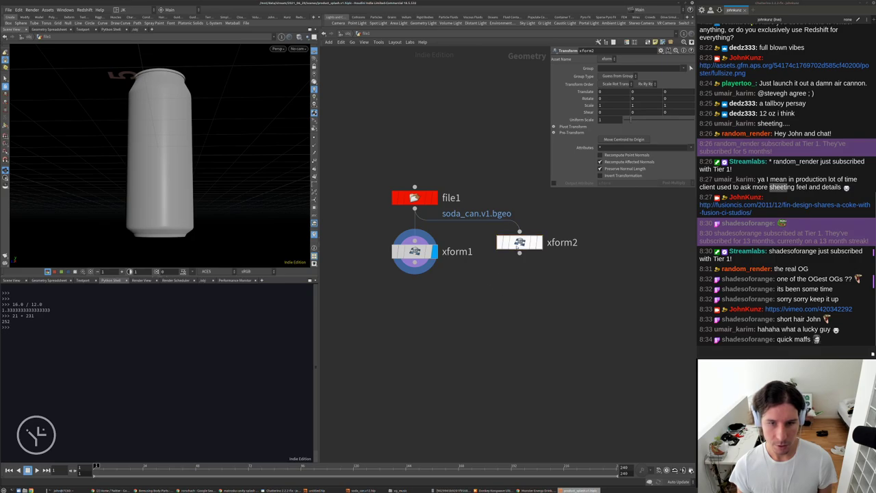
click(538, 242)
Add a Match Size node fed by xform1, display it and place it directly below xform1.
key(Tab)
mouse_move(467, 321)
text(ma)
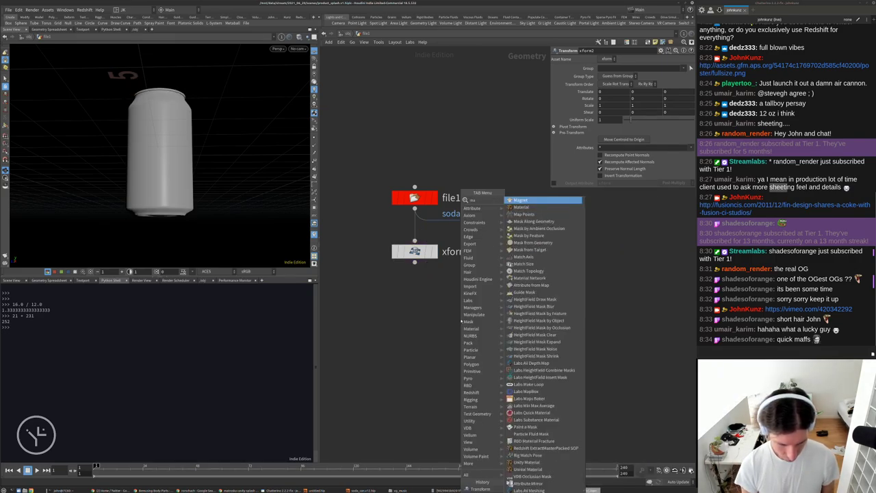
text(tc)
key(Down)
key(Return)
key(Return)
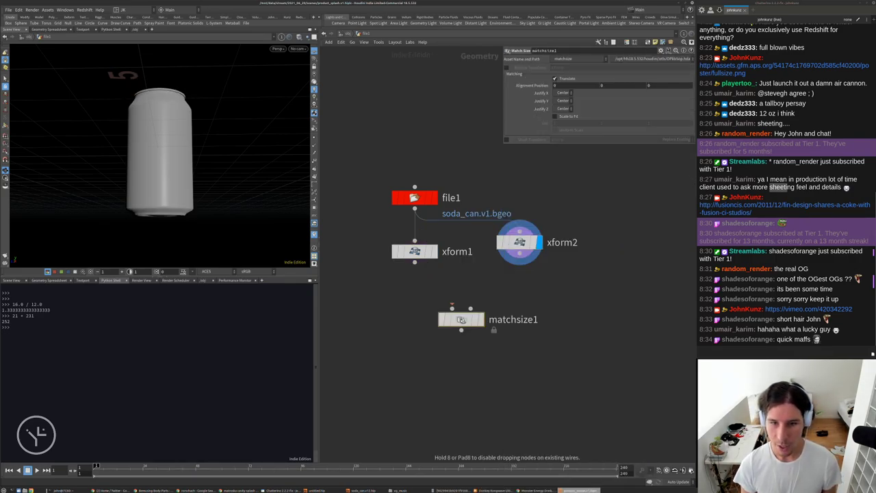
click(451, 308)
drag(431, 292, 414, 259)
click(481, 319)
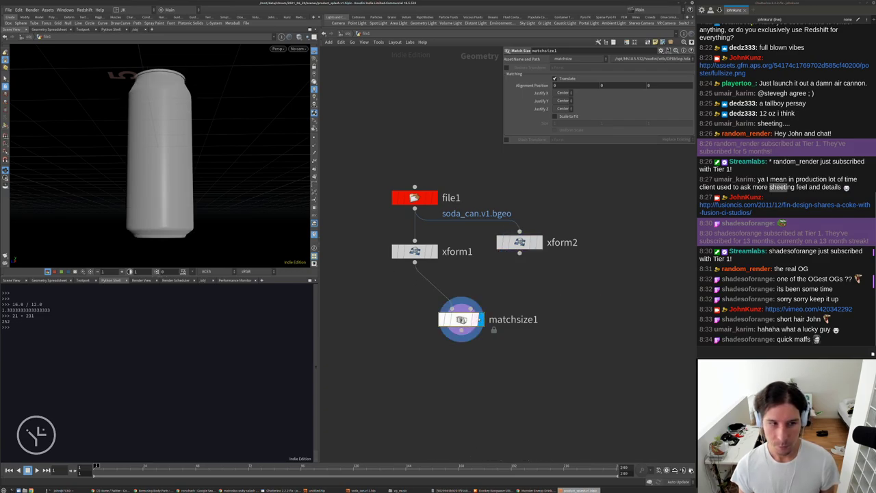
drag(462, 320, 417, 292)
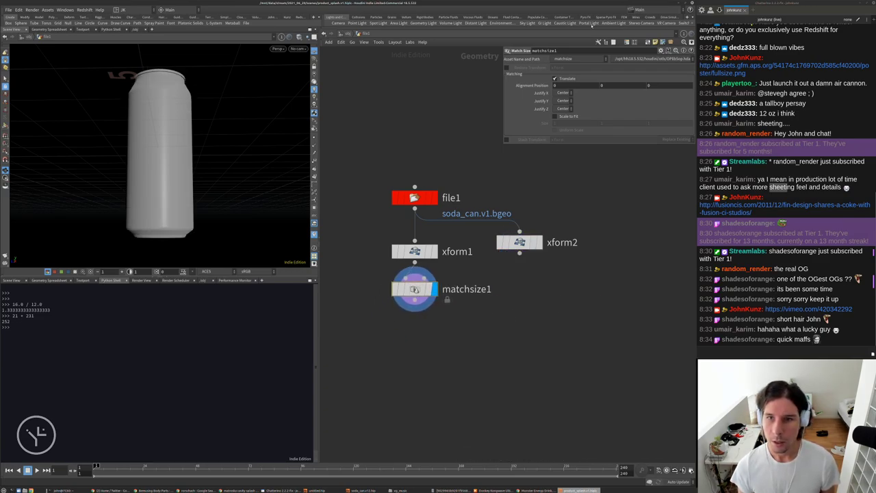
Set matchsize1's Justify Y to Min so the stretched can sits on the ground, and frame it in the viewport.
click(562, 100)
click(562, 102)
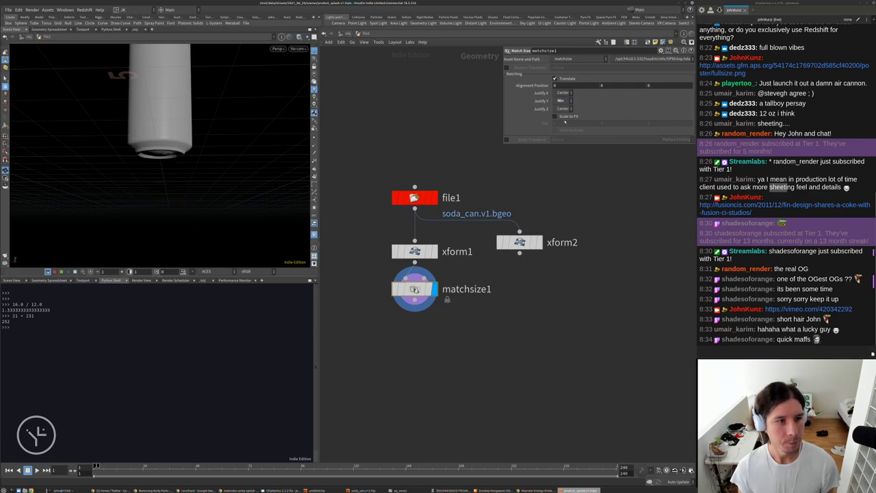
key(g)
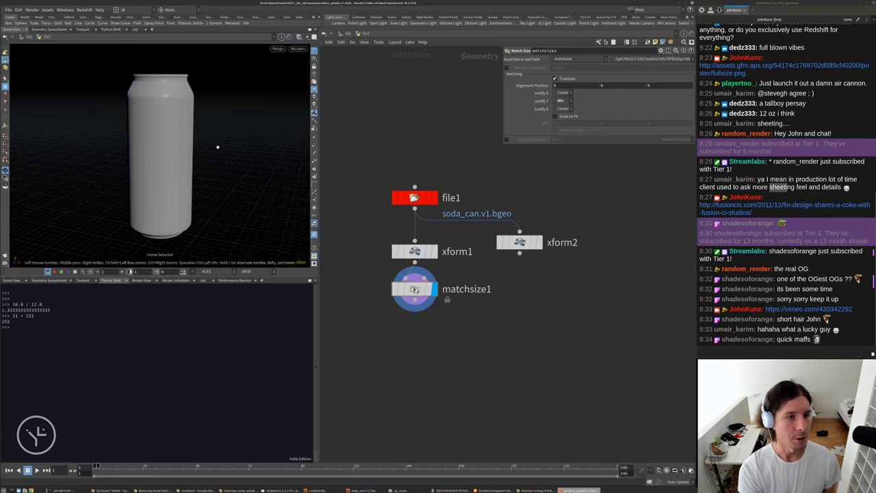
drag(217, 147, 137, 215)
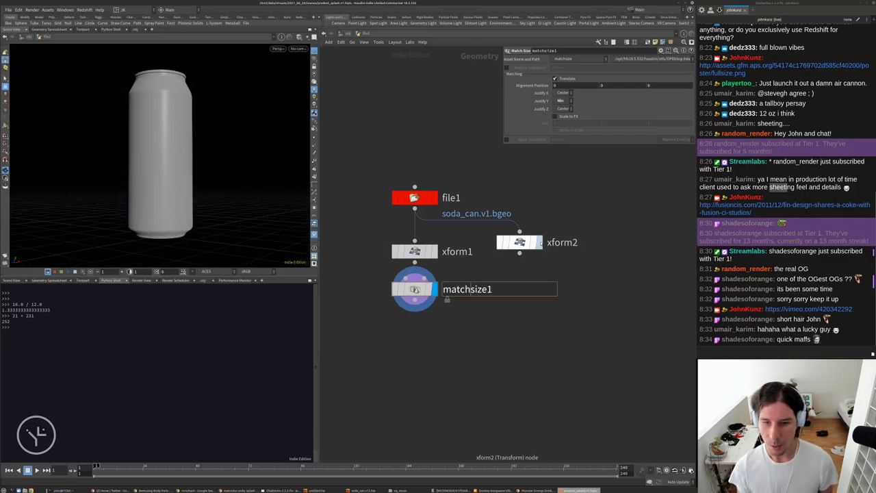
Duplicate matchsize1 onto a branch directly from file1, display the copy, and delete the old xform2 node.
drag(517, 244, 516, 253)
alt+drag(415, 290, 517, 220)
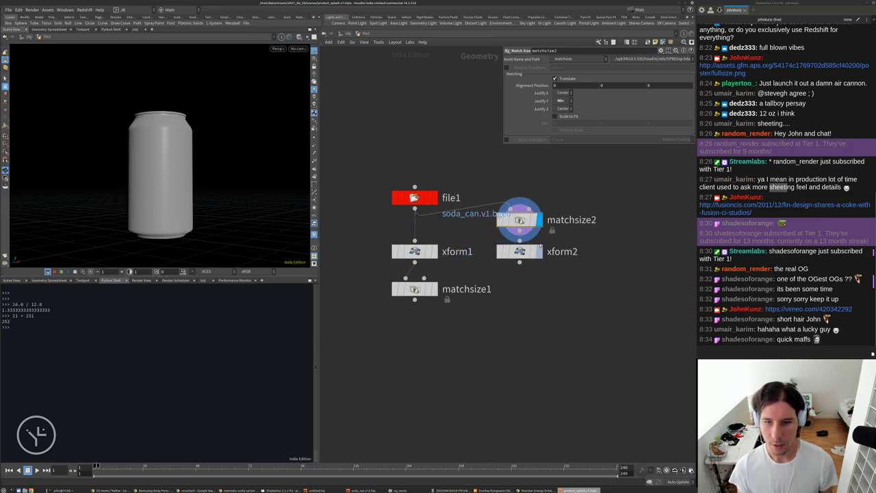
click(519, 252)
key(Delete)
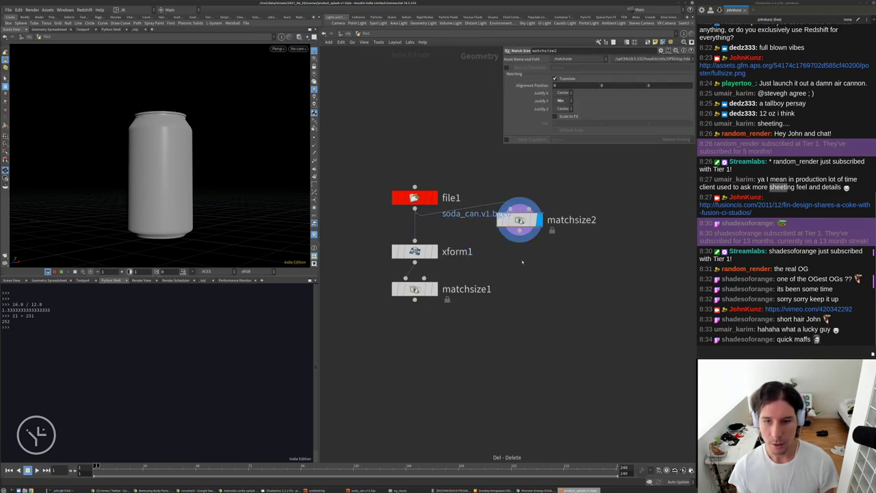
Select the points of the can's neck and rim in the viewport and add a Transform node for them below matchsize2.
right_click(5, 60)
click(14, 64)
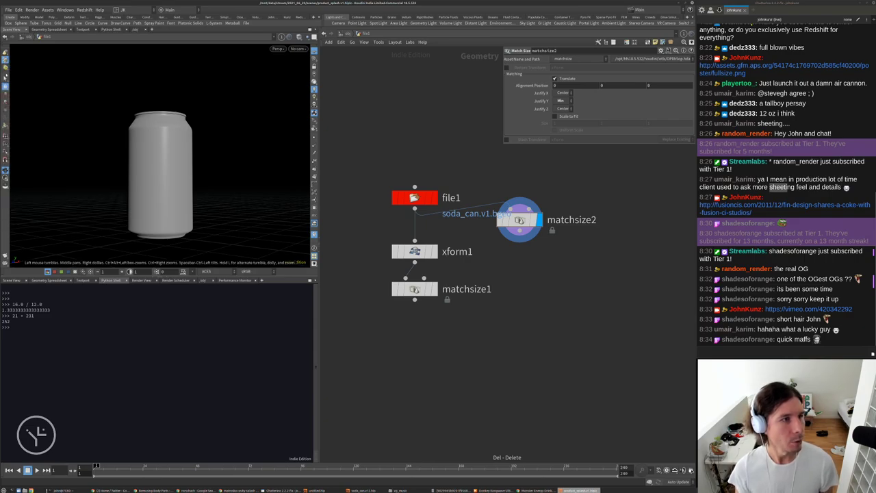
click(5, 78)
drag(67, 77, 236, 154)
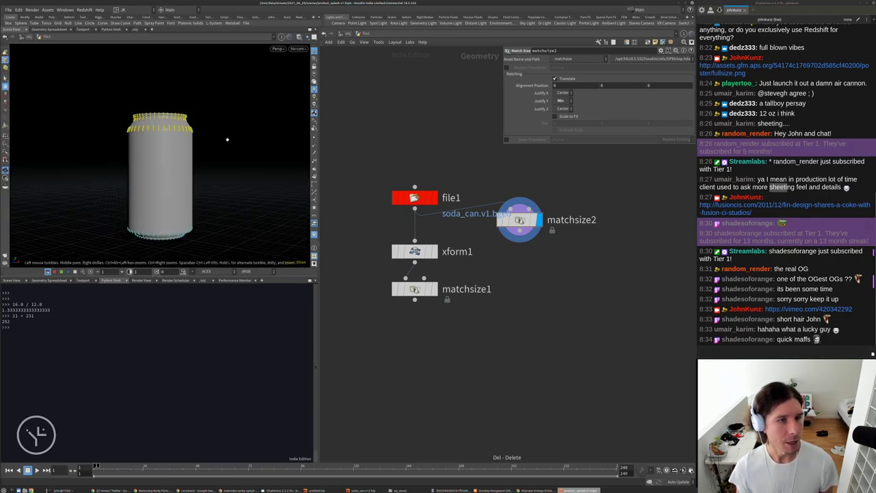
key(Tab)
text(tra)
click(289, 165)
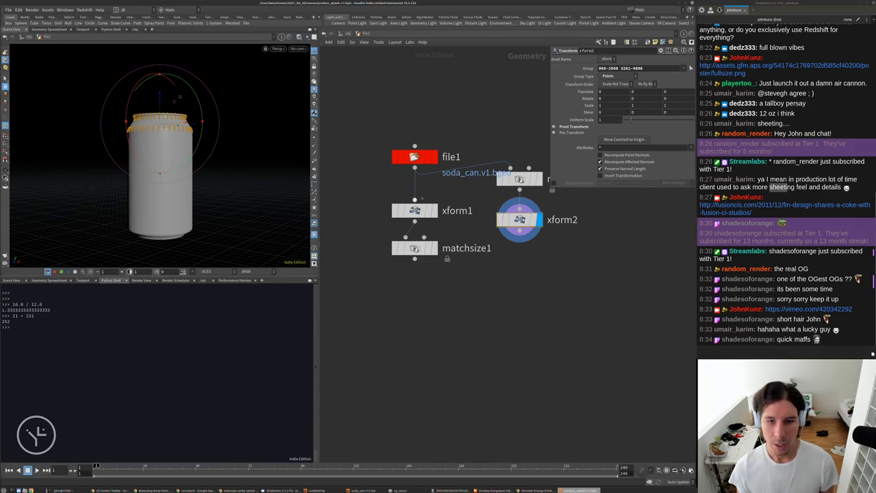
Template matchsize1 as a height reference and raise the selected top points about 0.89 units in Y to match it.
click(429, 247)
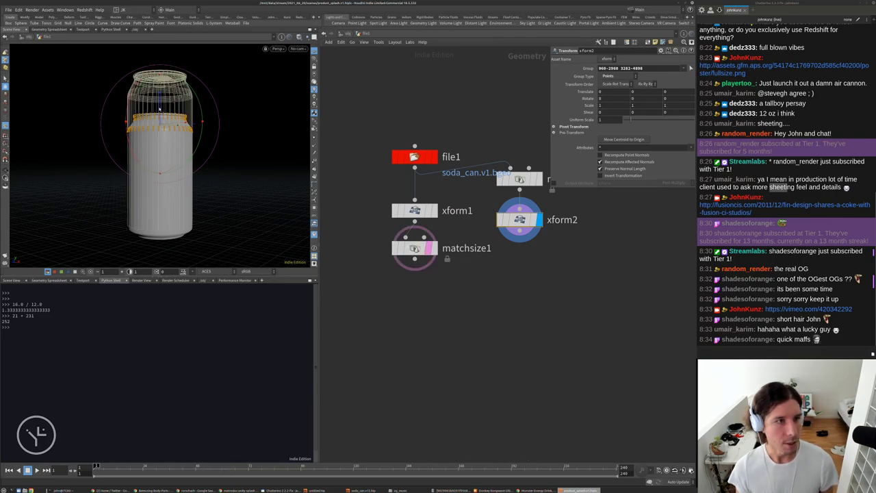
drag(159, 111, 164, 89)
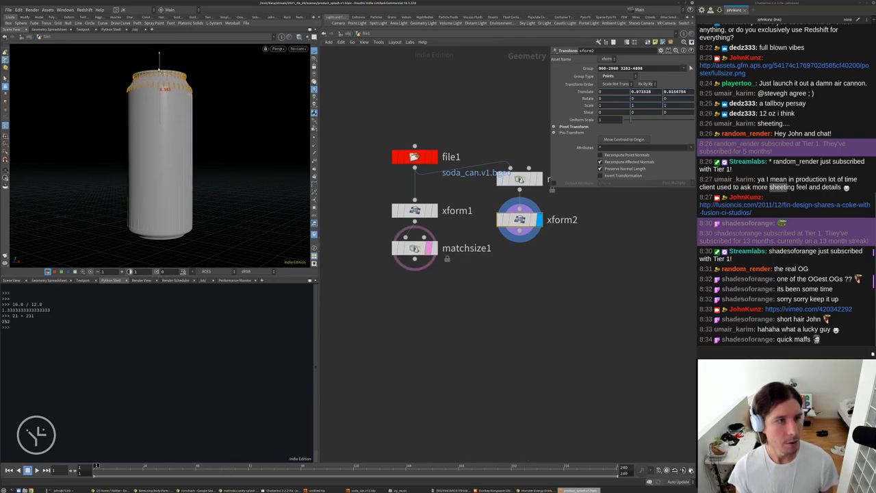
alt+right_drag(215, 79, 271, 177)
scroll(268, 161, up, 6)
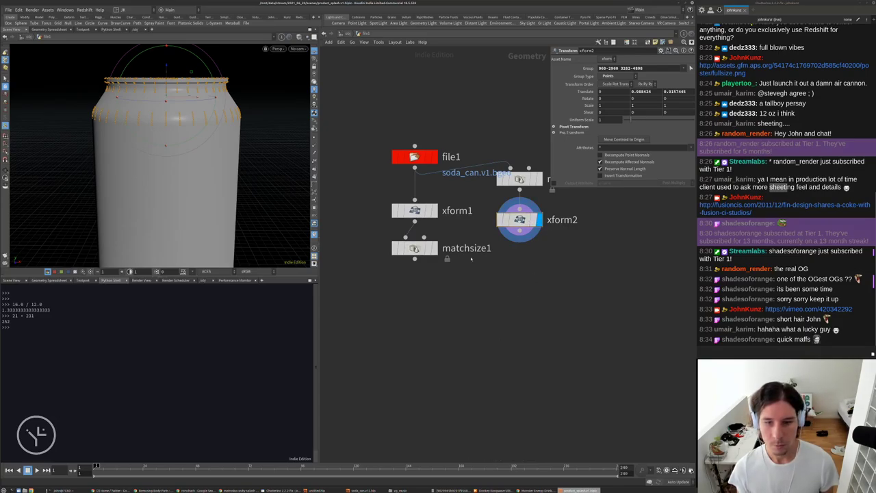
Compare the shoulder shape of the uniformly stretched can from matchsize1 with the extended can from xform2.
click(433, 248)
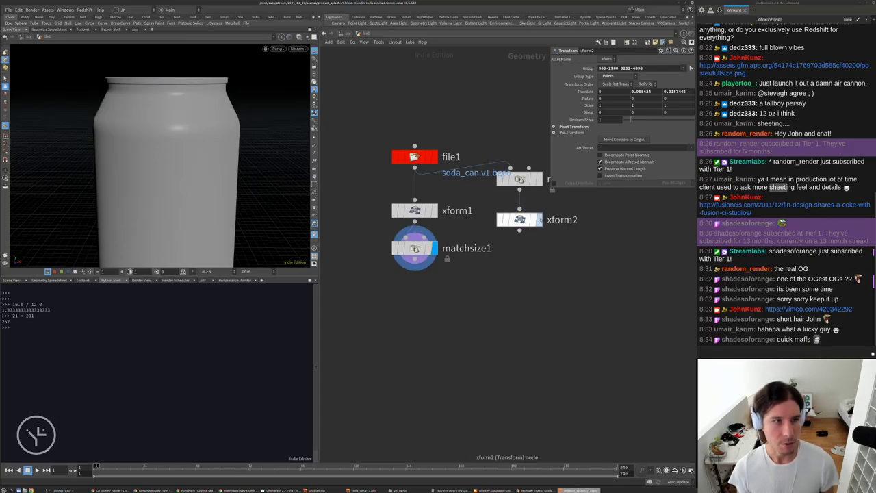
click(539, 219)
click(433, 248)
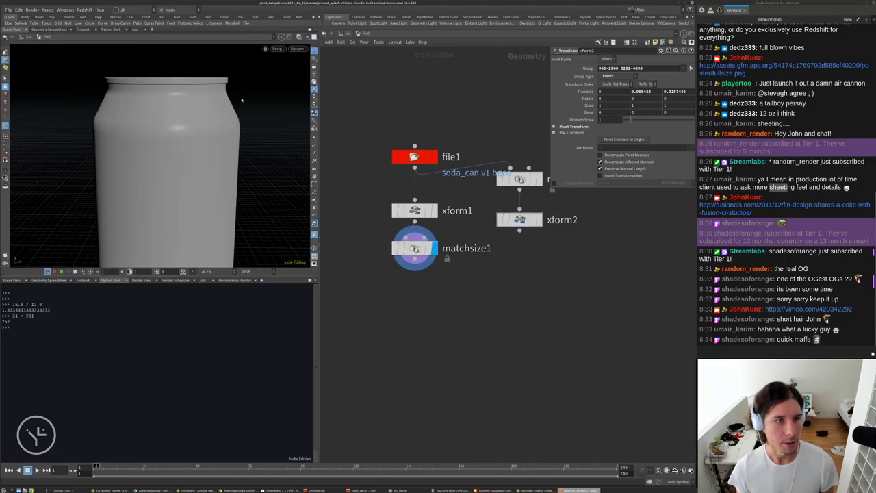
click(539, 219)
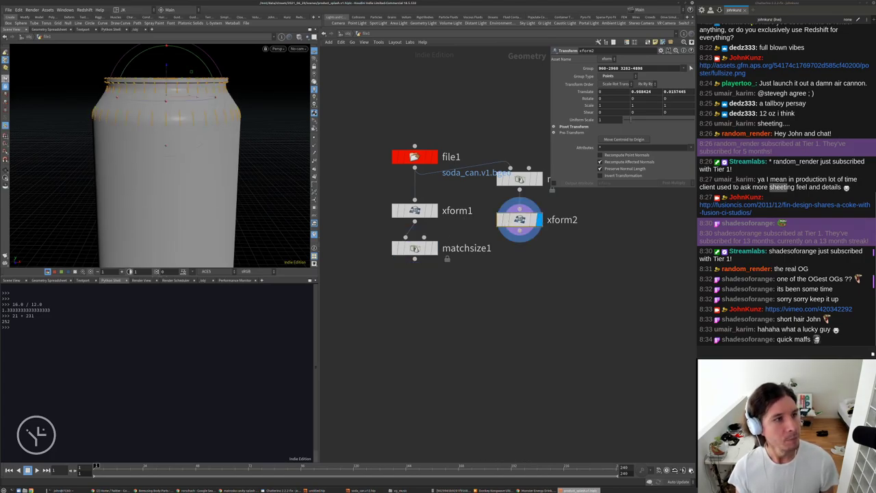
right_click(5, 60)
click(18, 80)
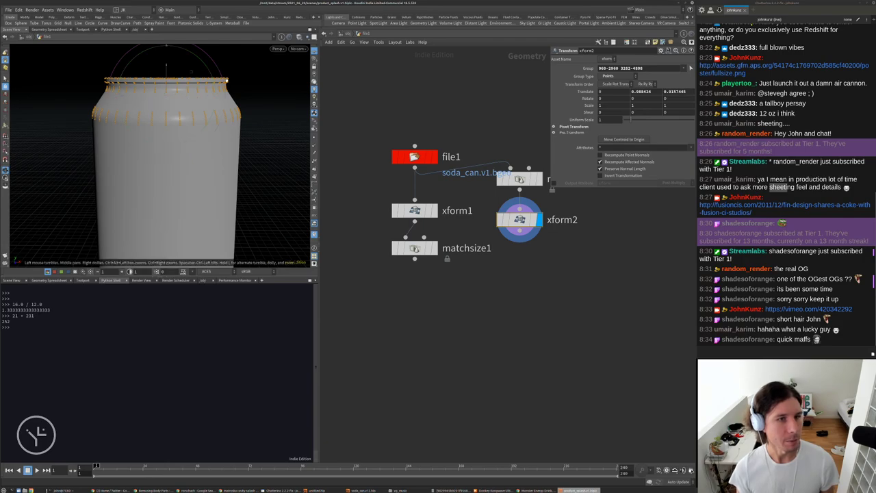
Move matchsize2 and xform2 away from the xform1 branch and place file1 directly above them.
drag(550, 270, 513, 179)
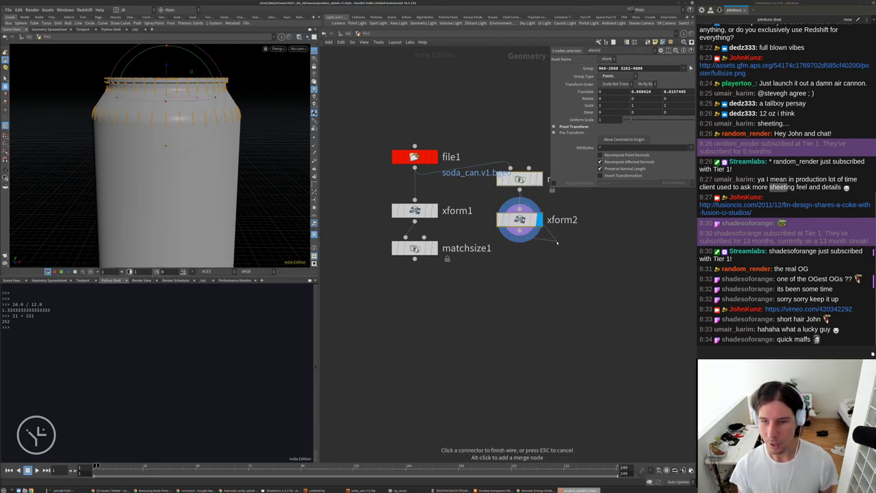
middle_drag(556, 255, 444, 279)
drag(405, 241, 464, 284)
middle_drag(413, 321, 473, 272)
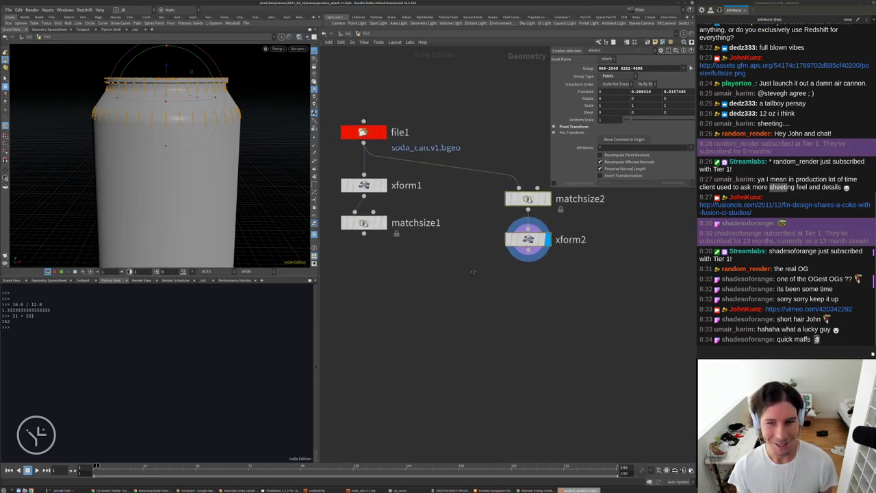
scroll(482, 254, down, 2)
drag(399, 168, 514, 171)
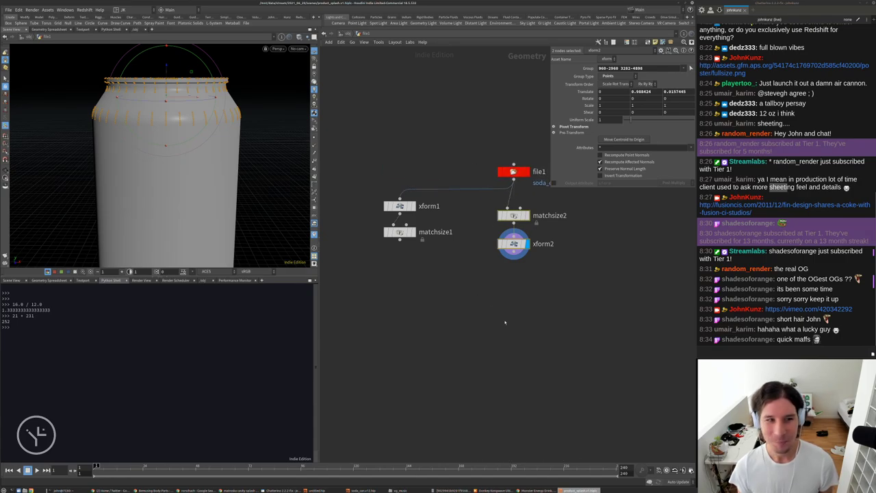
Select the can's entire geometry and examine its layout in the UV view.
key(s)
key(n)
key(space+g)
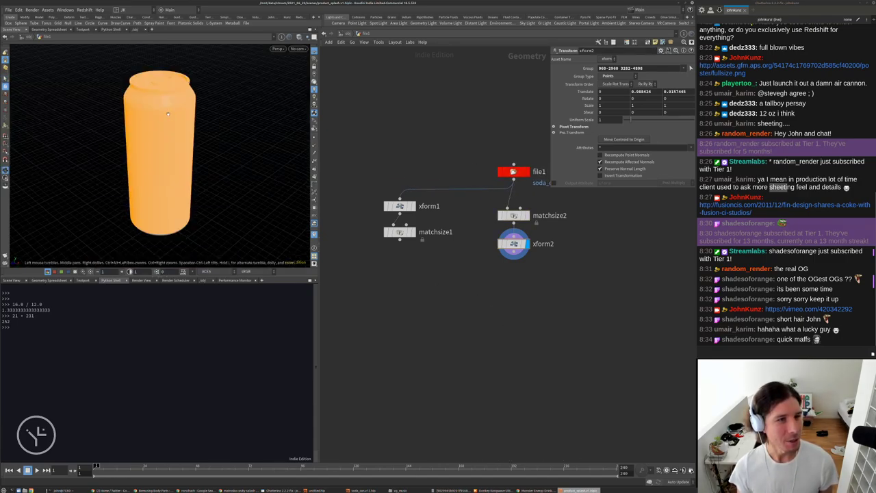
key(space+5)
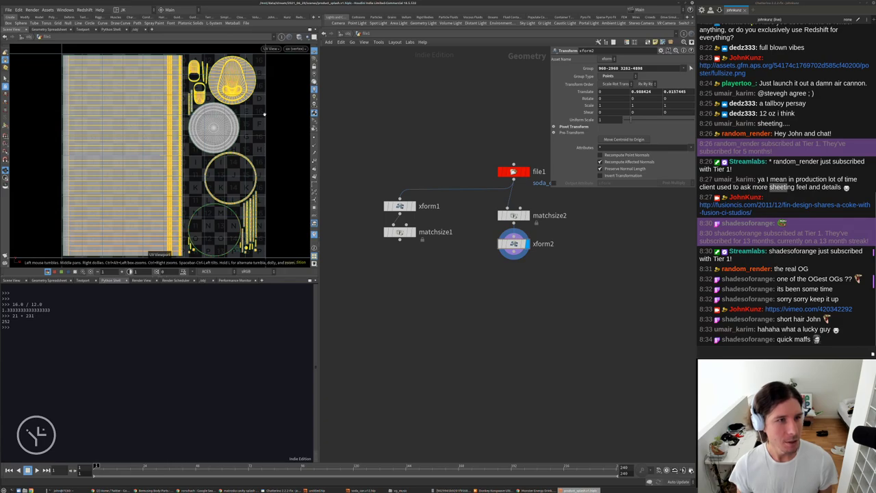
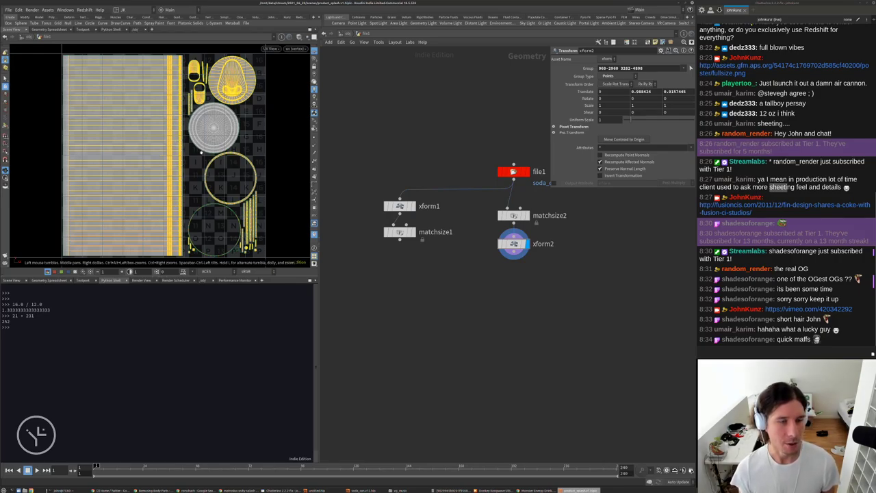
middle_drag(556, 299, 483, 319)
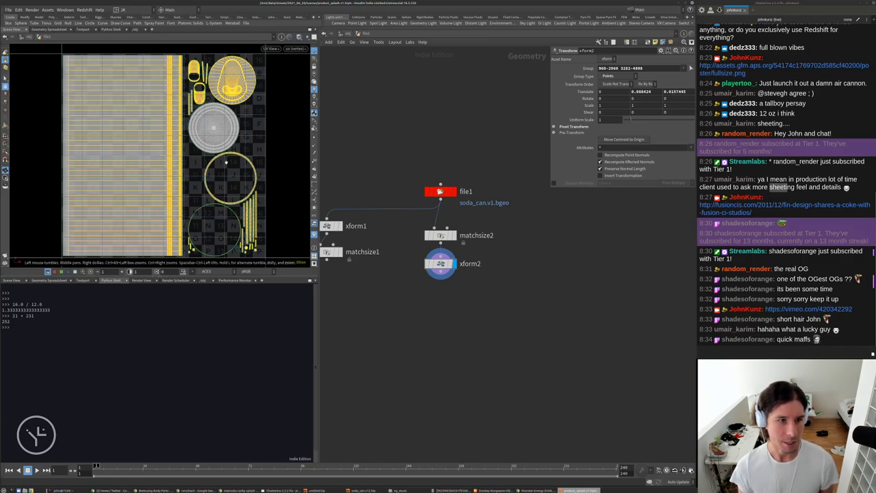
Return to the perspective view, shrink the parameter overlay slightly, and clear the can's geometry selection.
key(space+1)
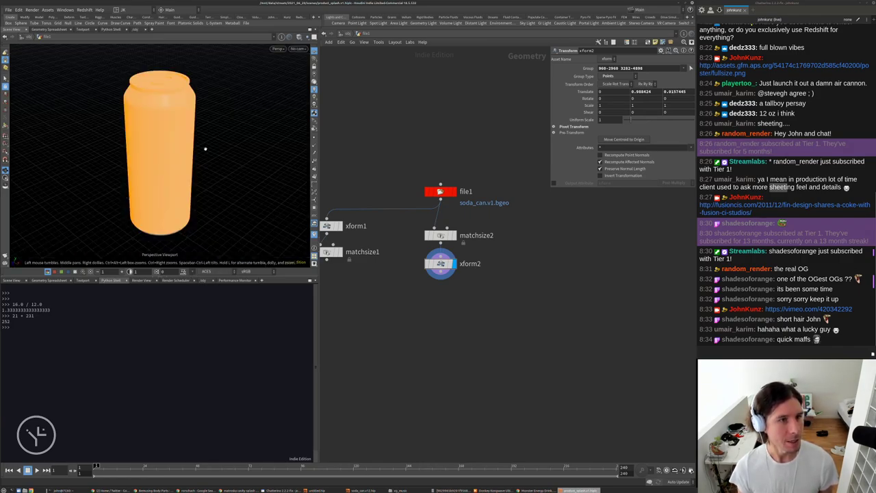
drag(197, 155, 191, 151)
key(s)
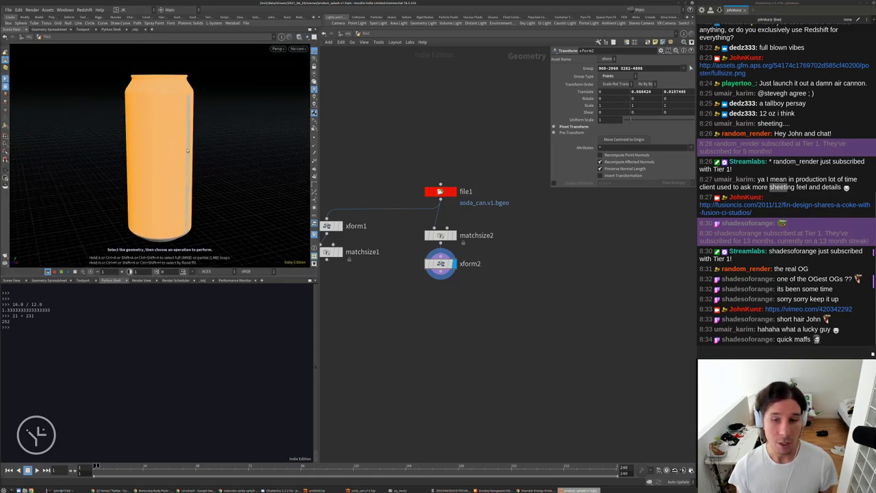
middle_drag(513, 316, 450, 271)
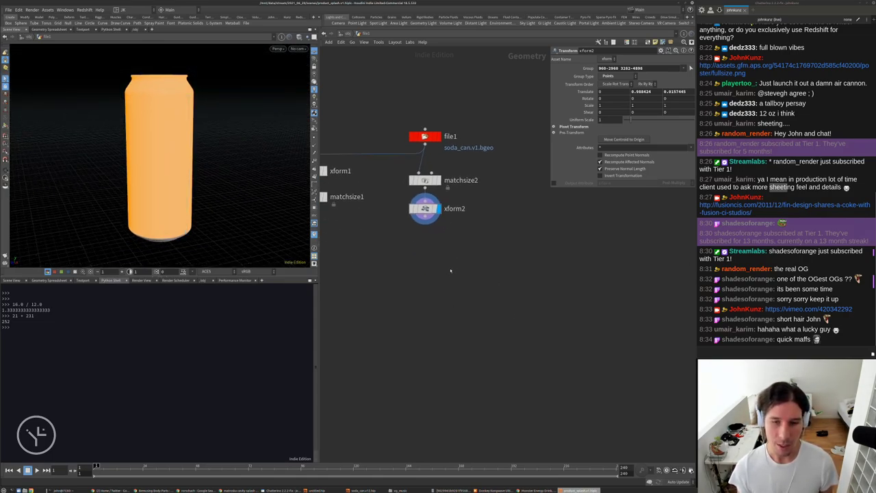
drag(551, 183, 544, 179)
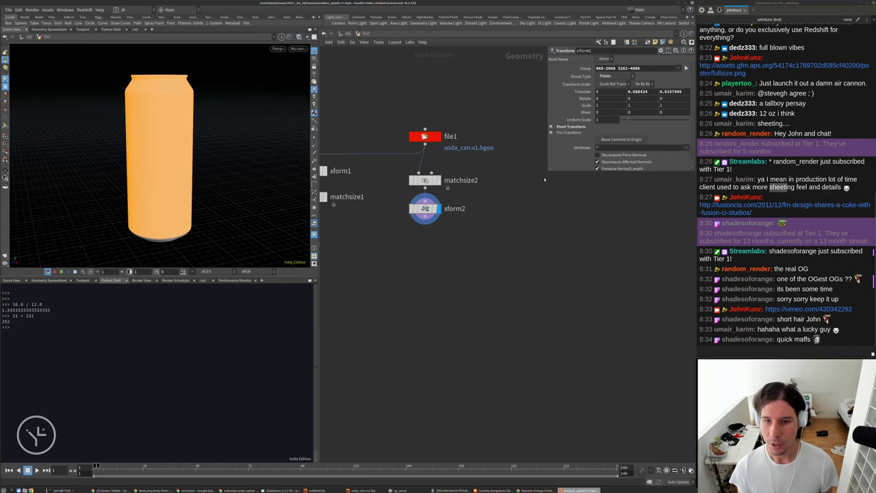
middle_drag(459, 278, 457, 241)
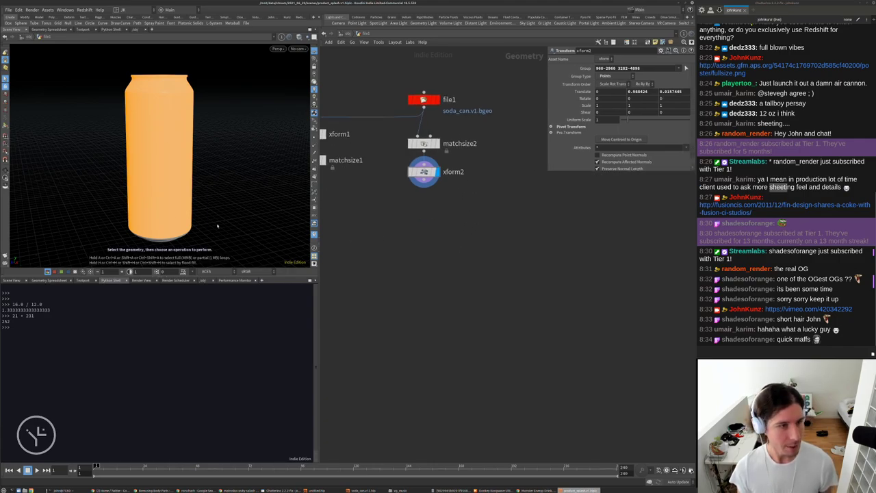
click(110, 171)
middle_drag(454, 281, 437, 222)
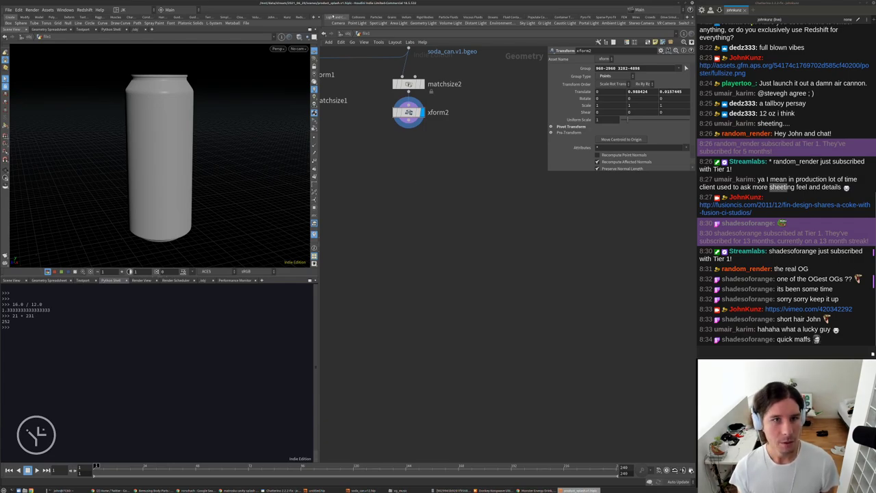
Go up to the object level and rename the file1 geometry object as product_can.
click(347, 33)
click(532, 225)
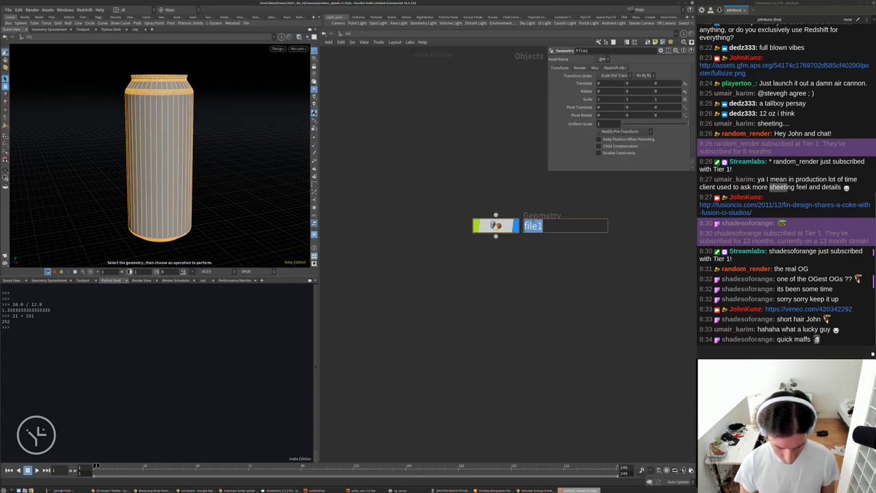
text(product_)
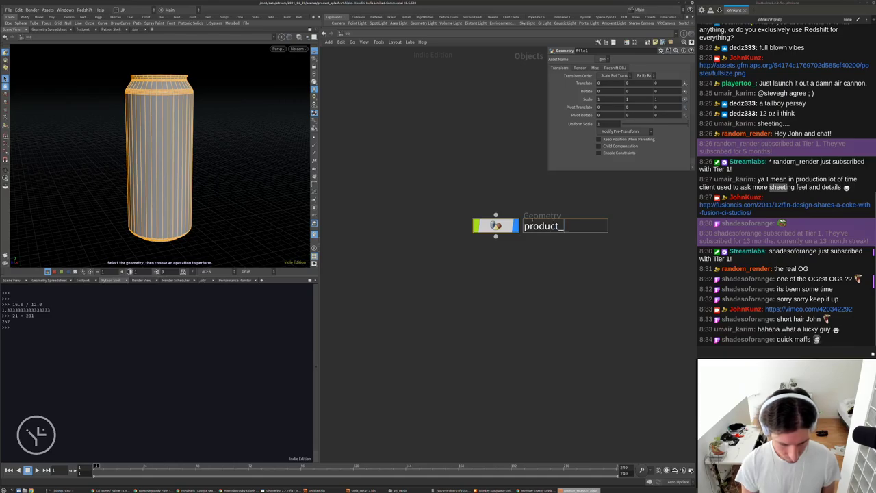
text(can)
key(Return)
click(498, 241)
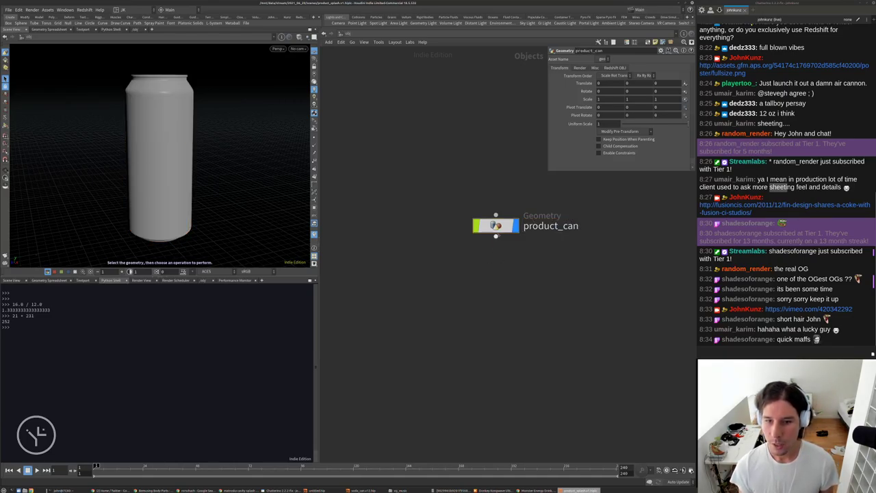
Add the comment "16oz" to the product_can object and show it in the network editor.
drag(494, 227, 434, 211)
right_click(426, 209)
click(443, 266)
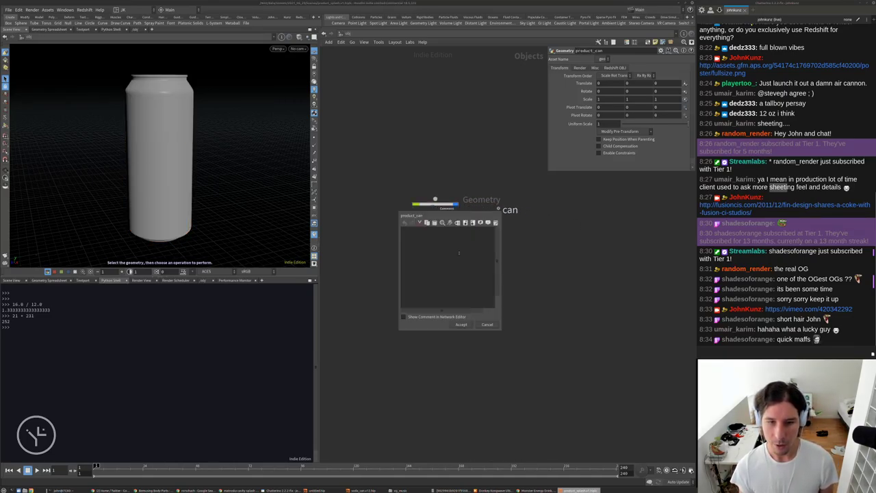
text(16o)
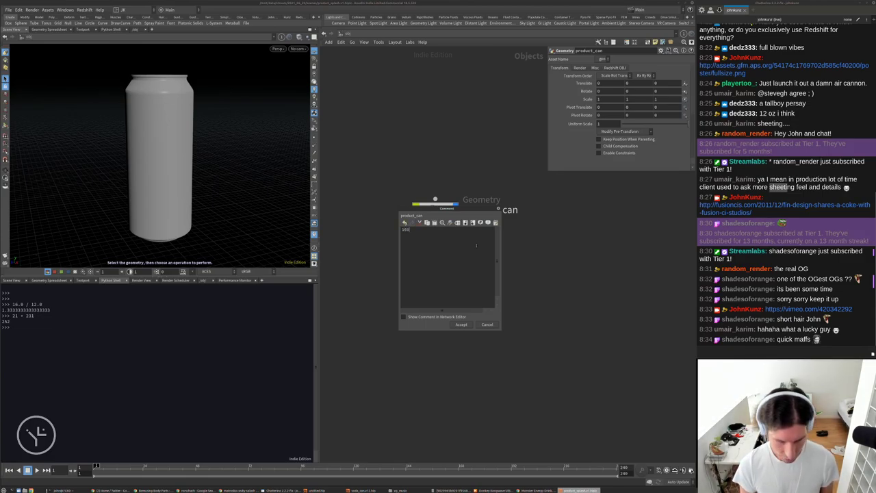
text(z)
key(Return)
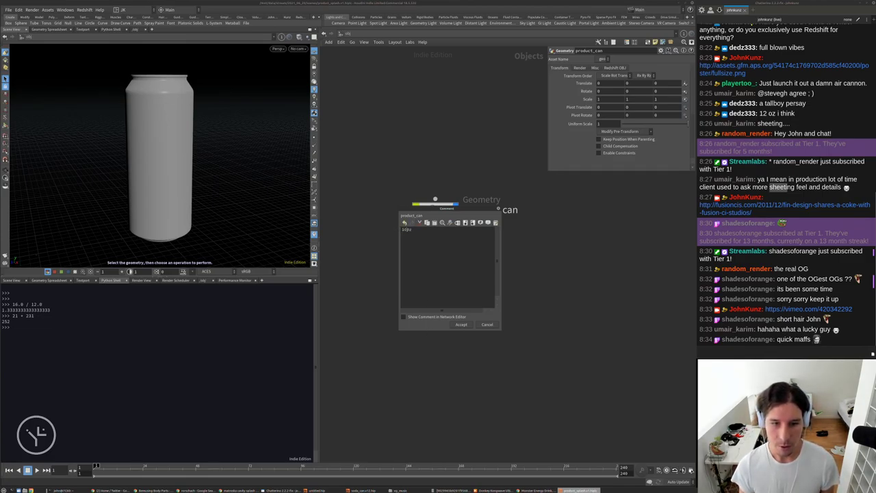
drag(407, 229, 410, 229)
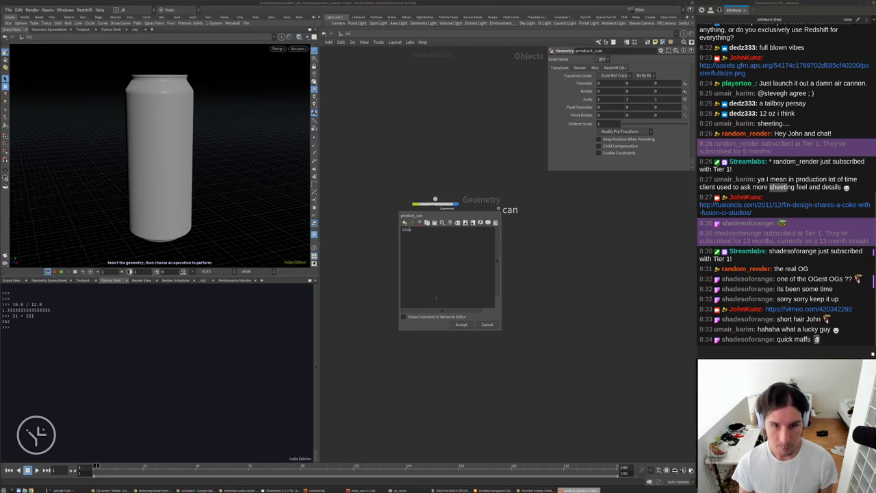
click(459, 324)
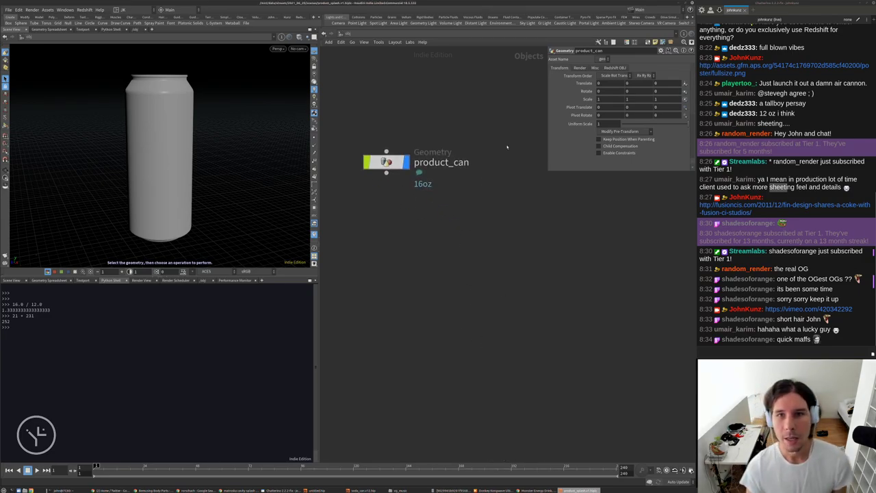
Bring up the Particle Fluids shelf tools and set the shelf to display tools as large icons and text.
click(513, 17)
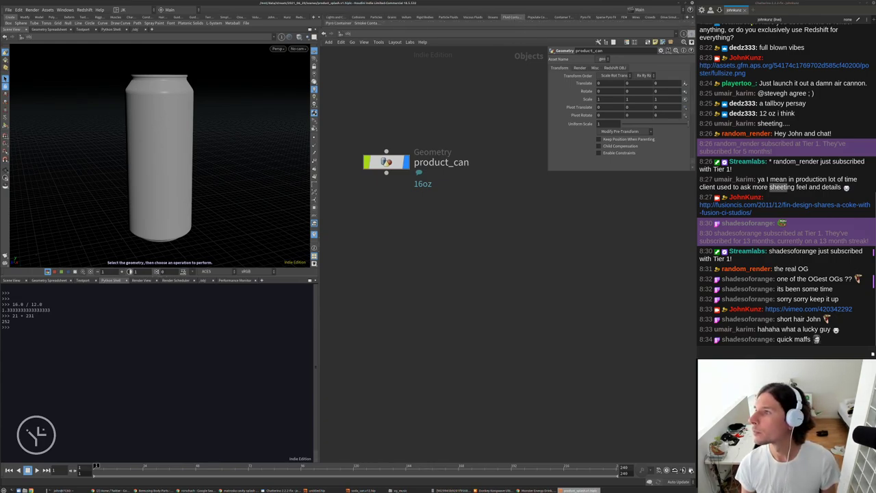
click(473, 102)
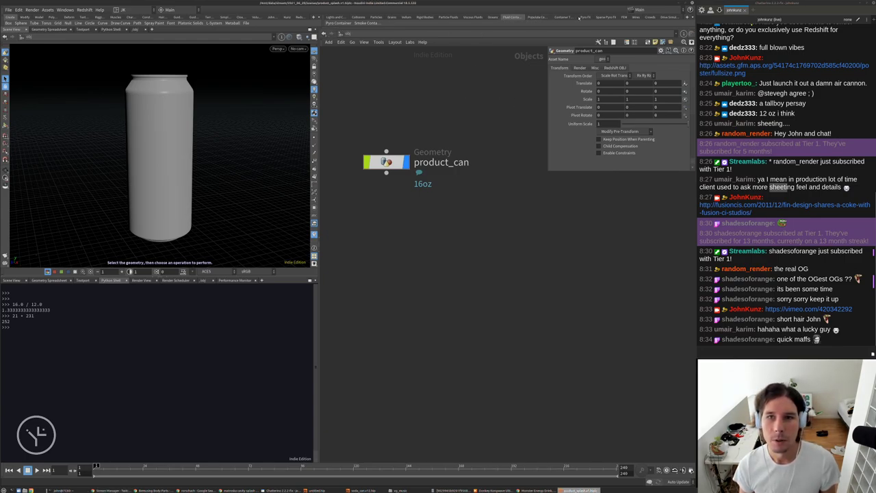
click(447, 17)
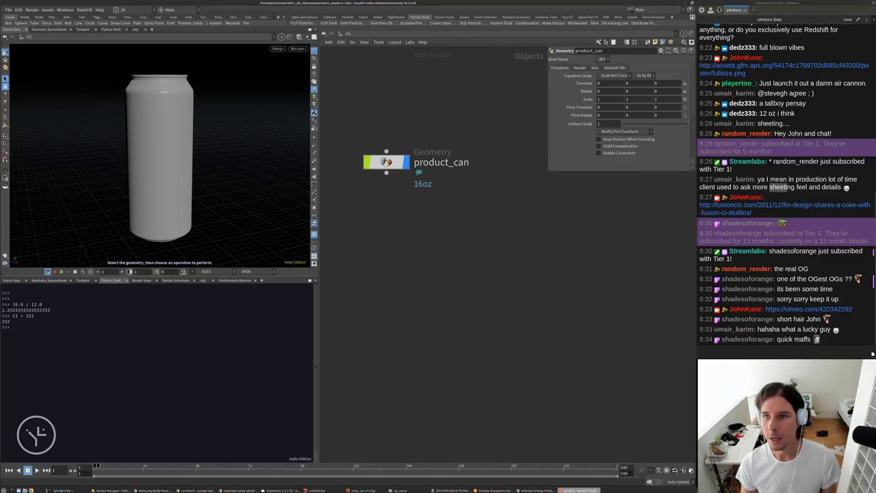
click(691, 17)
mouse_move(713, 91)
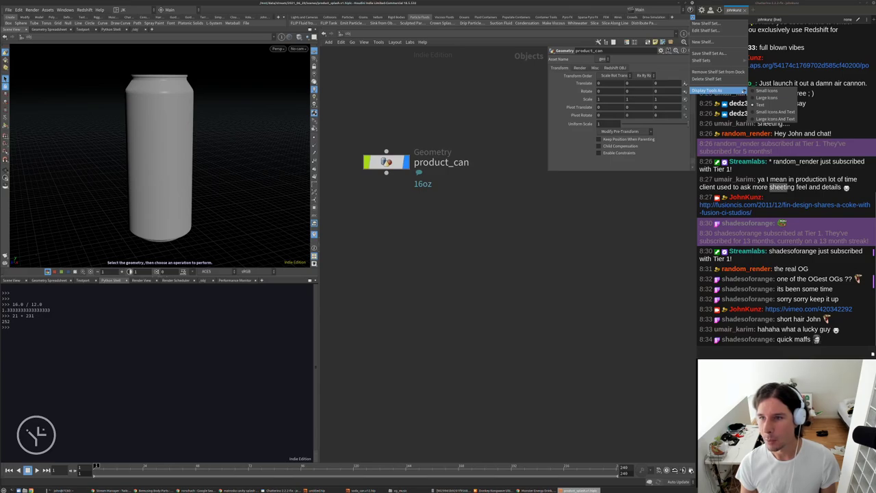
click(773, 118)
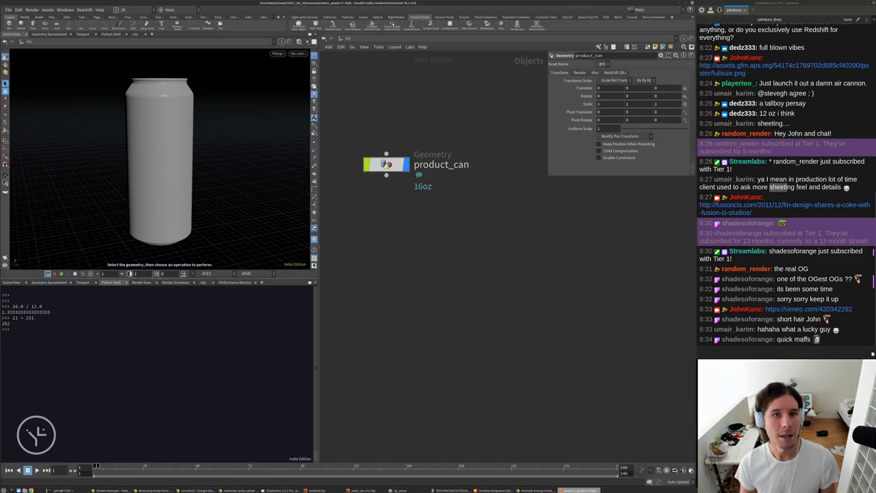
Create a crown splash FLIP fluid setup at the default position and view the whole tank box.
click(391, 26)
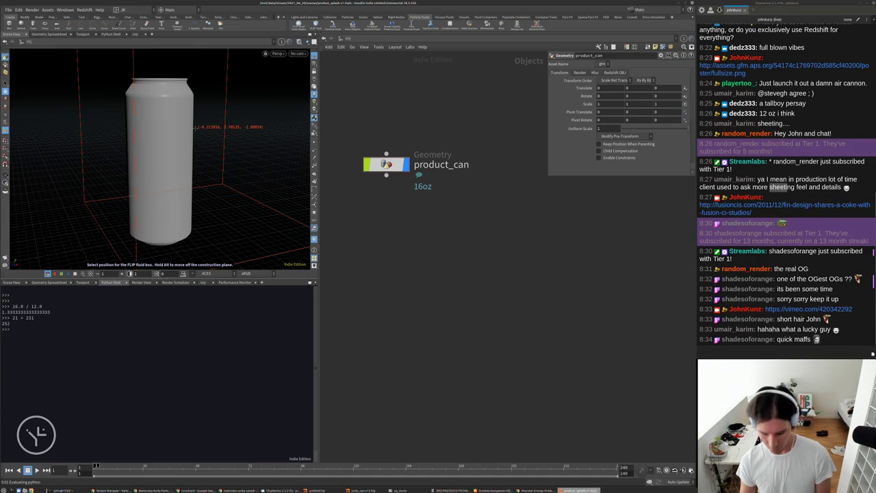
key(Return)
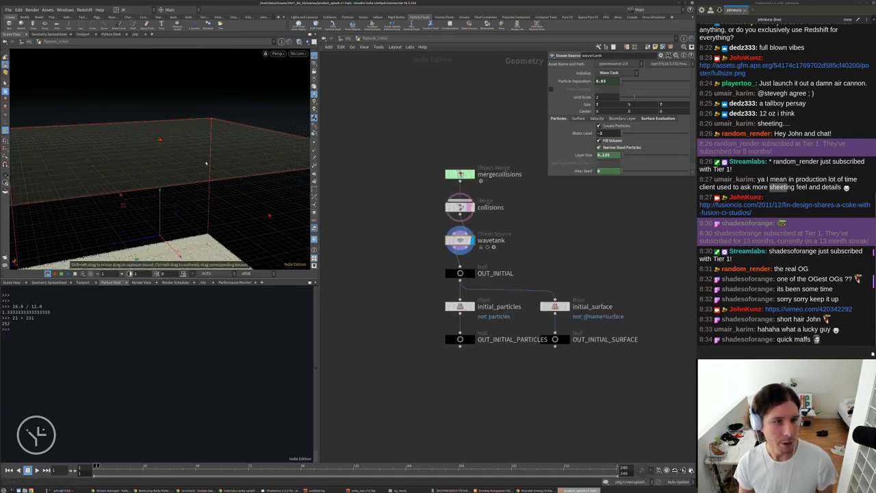
alt+drag(205, 164, 212, 147)
alt+right_drag(212, 147, 105, 193)
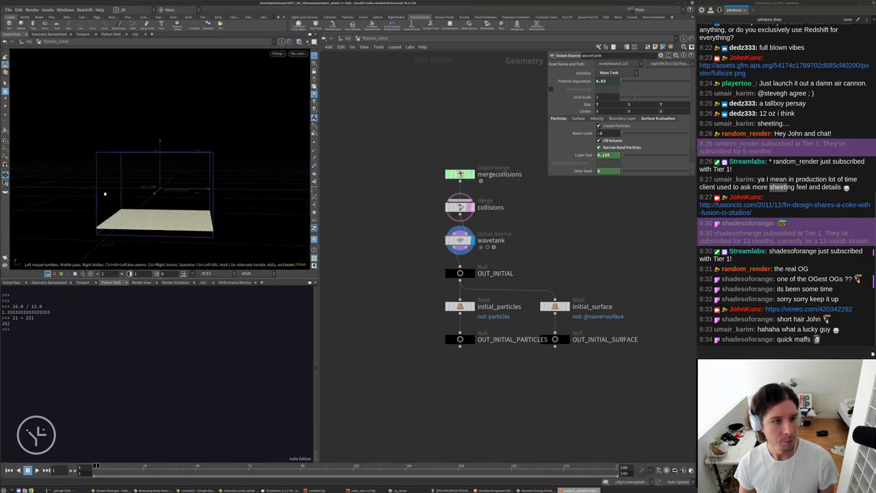
alt+drag(106, 194, 132, 160)
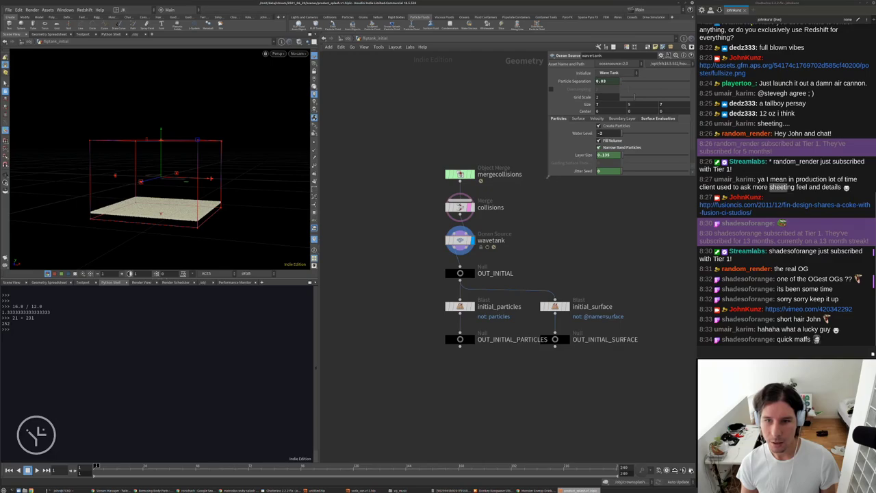
Enlarge the parameter overlay and set the wavetank ocean source's water level to 0.
drag(548, 177, 554, 254)
middle_drag(511, 128, 473, 127)
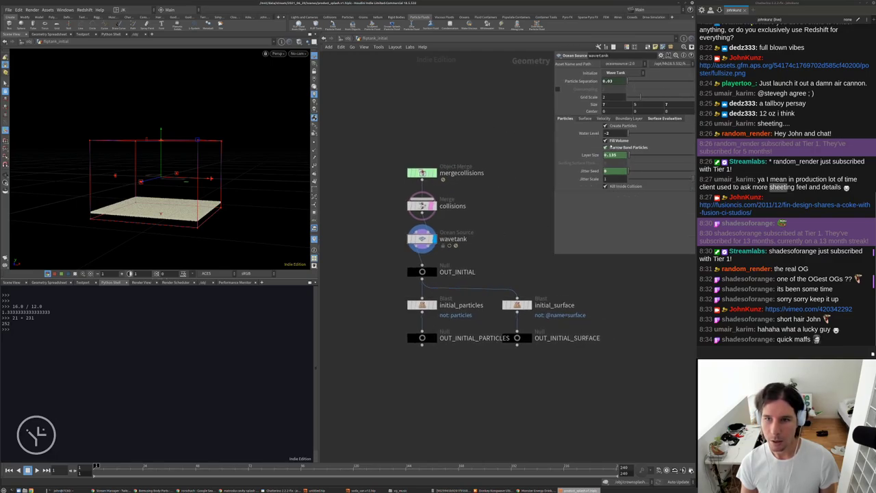
double_click(616, 134)
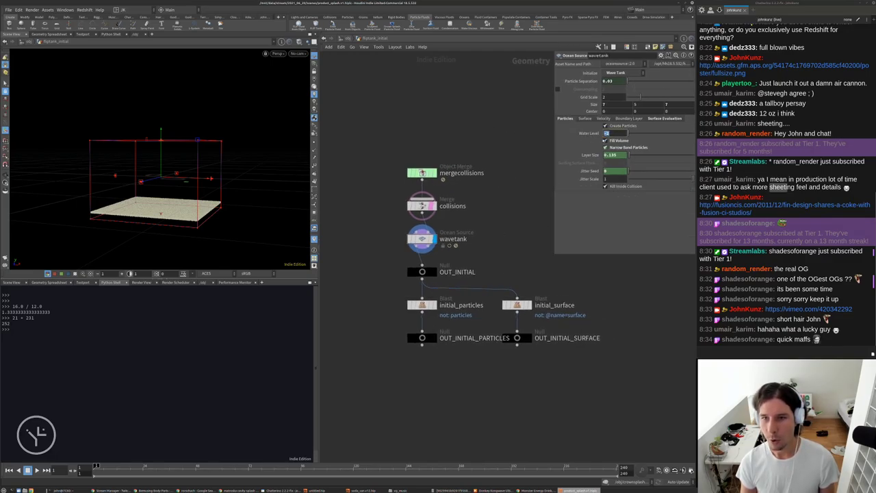
text(0)
key(Return)
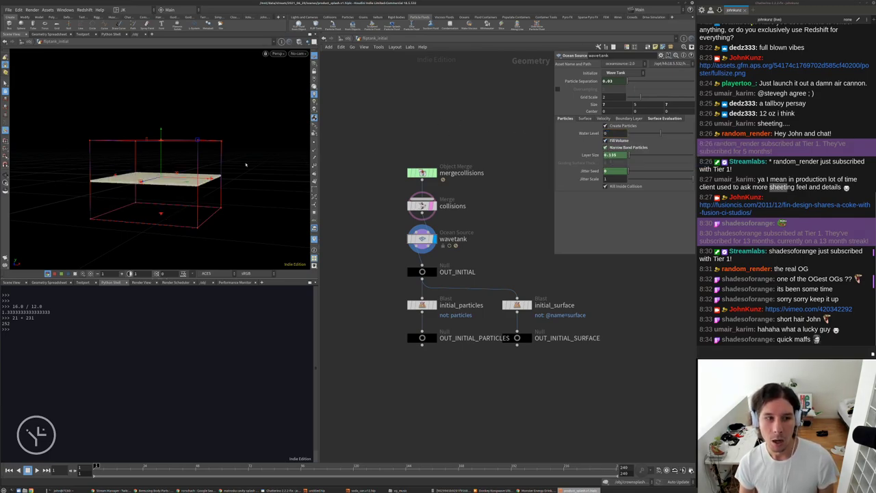
mouse_move(246, 164)
mouse_down()
mouse_move(234, 184)
mouse_move(268, 146)
mouse_move(245, 110)
mouse_move(232, 172)
mouse_up()
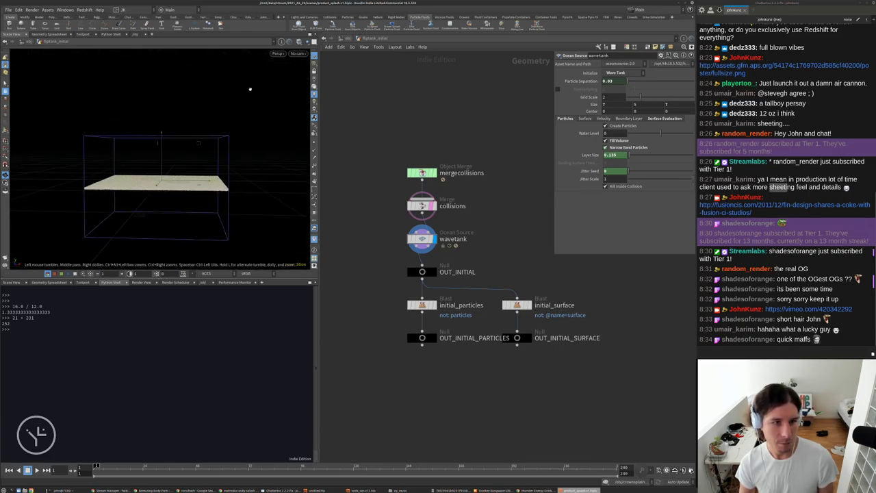
key(Return)
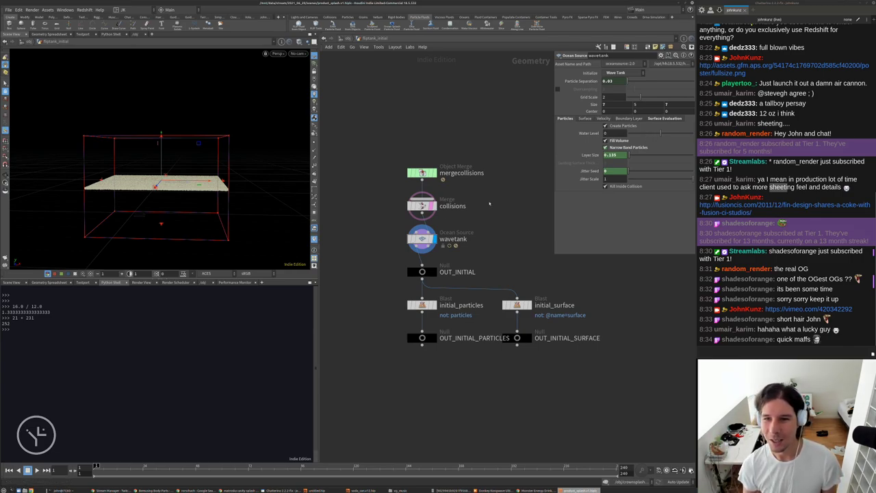
Return to the object level and spread out the fluidtank_emitter, AutoDopNetwork and product_can nodes around the crown splash nodes.
middle_drag(487, 203, 466, 166)
key(u)
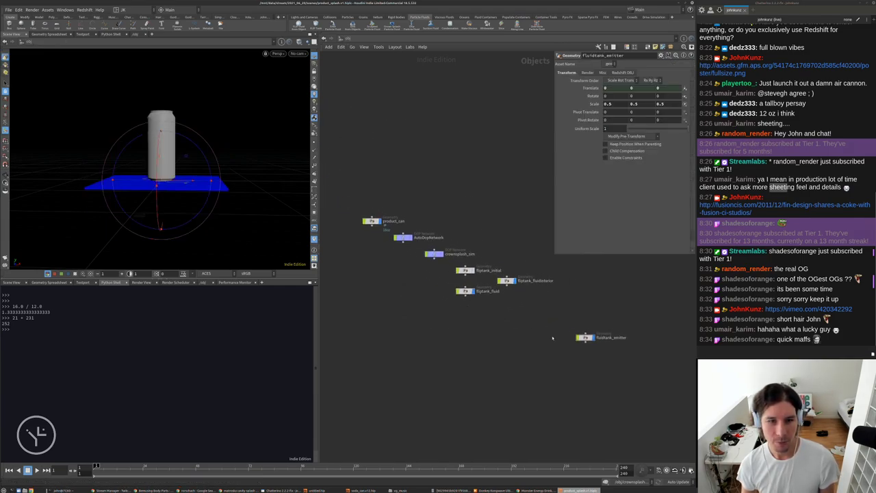
drag(583, 338, 498, 310)
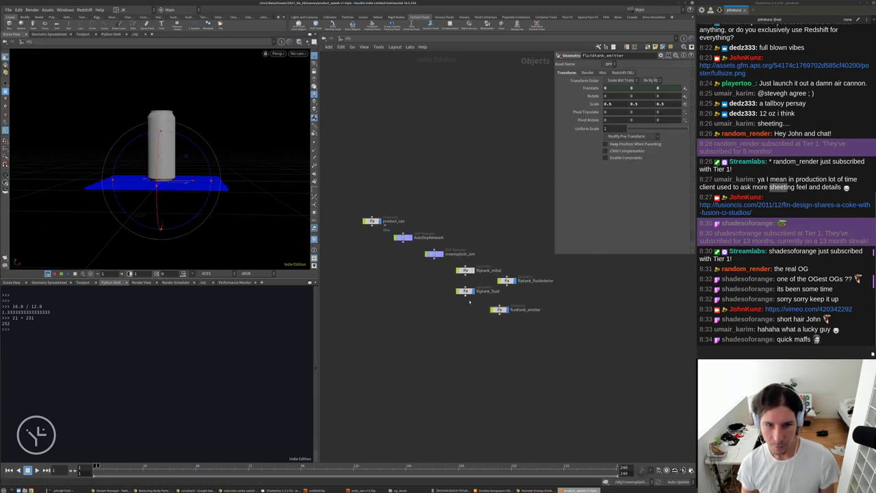
scroll(405, 246, up, 3)
drag(390, 218, 393, 281)
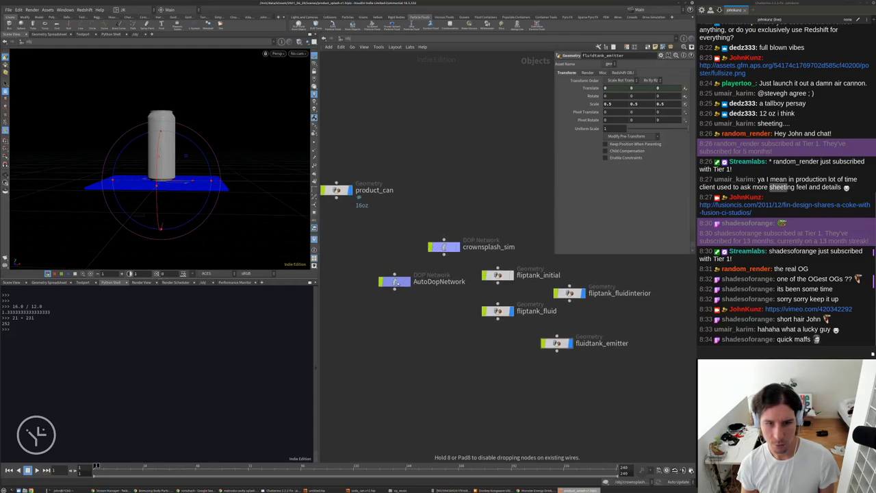
drag(336, 183, 350, 100)
scroll(373, 216, down, 2)
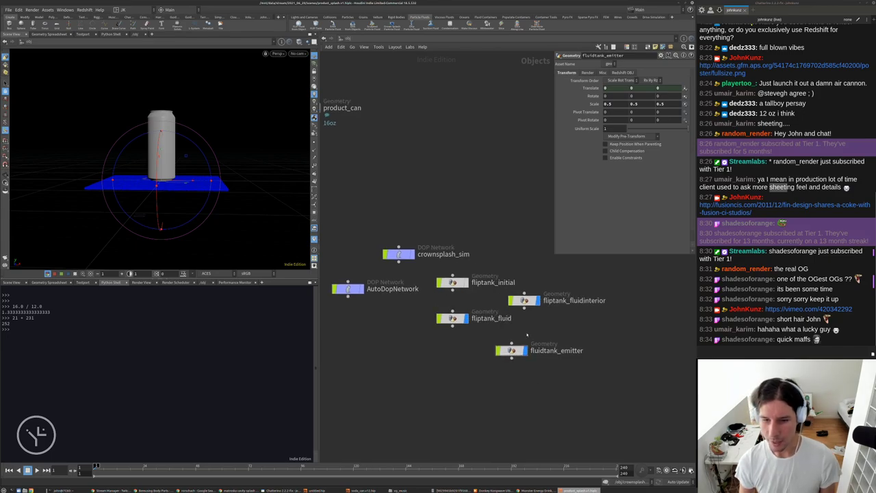
Check the contents of fliptank_fluidinterior, delete that object, and align fluidtank_emitter directly below fliptank_fluid.
click(524, 305)
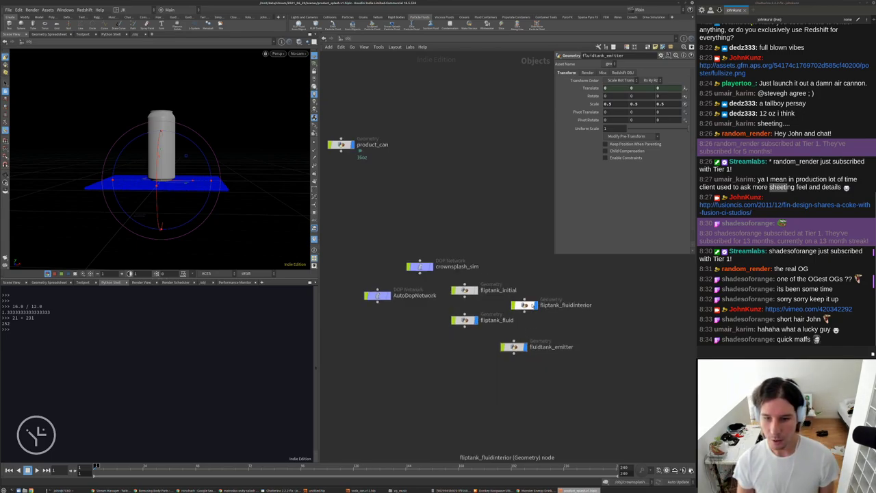
double_click(524, 305)
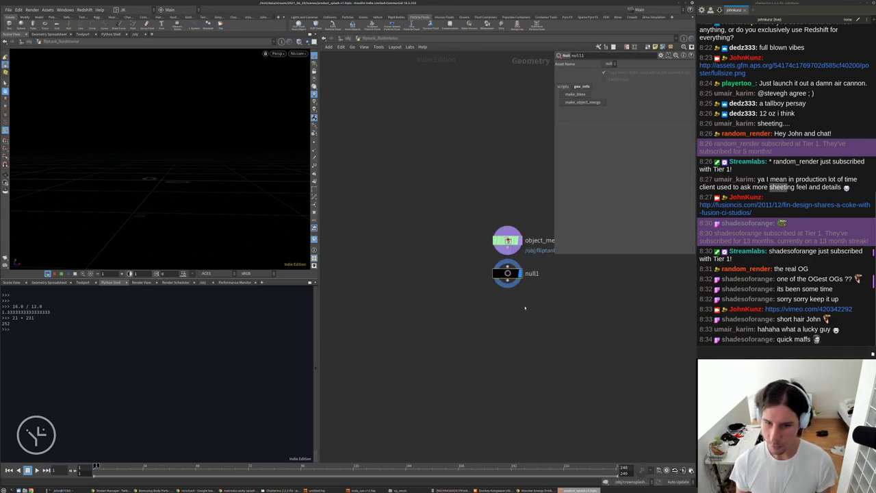
key(u)
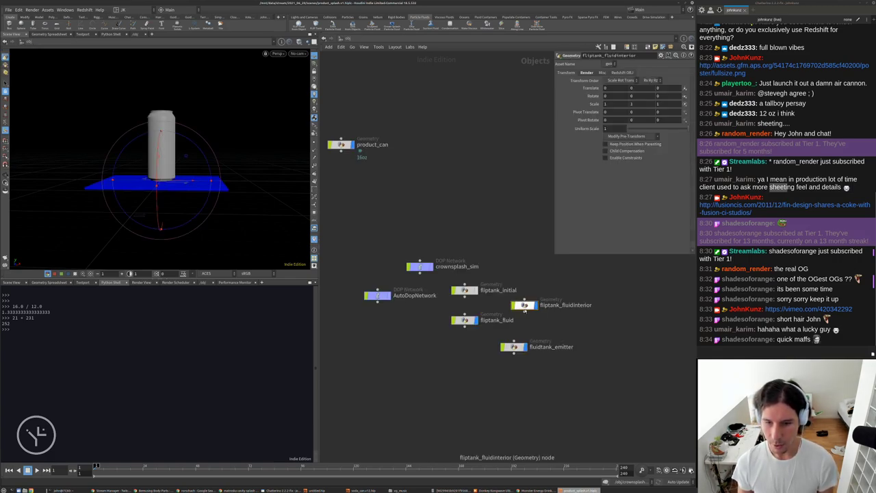
middle_drag(525, 317, 525, 295)
drag(554, 253, 529, 193)
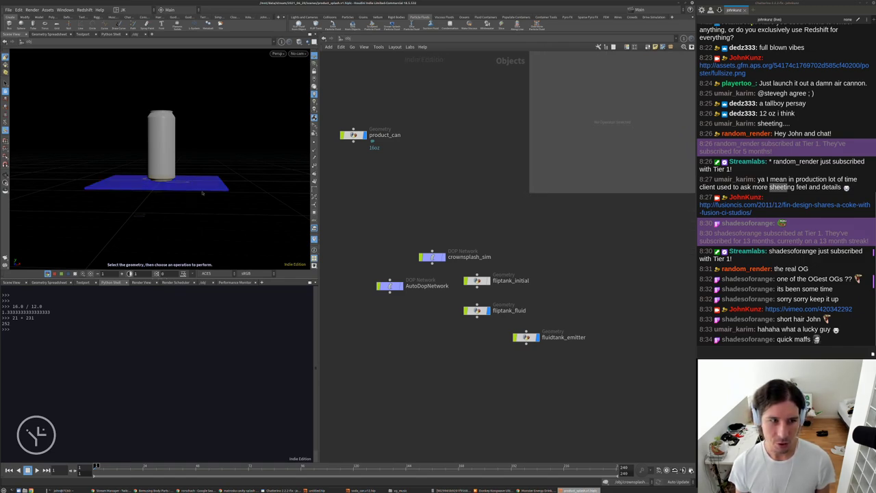
middle_drag(575, 315, 579, 292)
drag(530, 314, 481, 315)
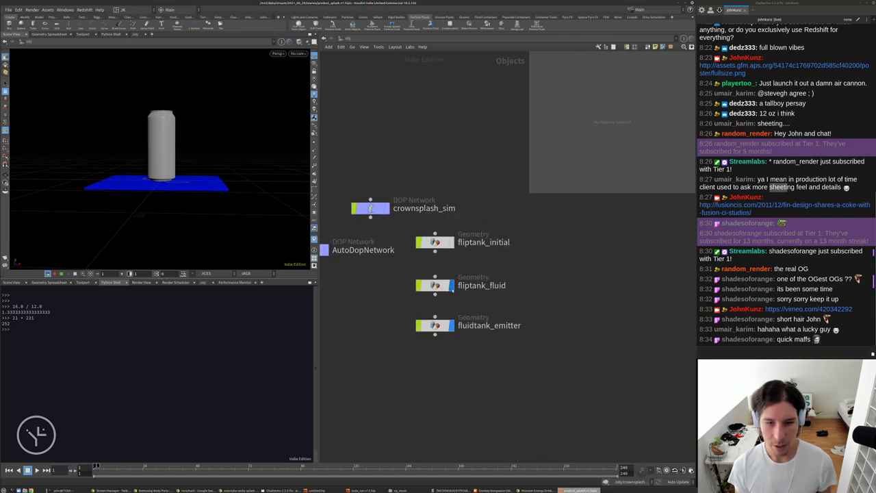
Check inside fliptank_fluid, then place the object below fluidtank_emitter and rename it post_sim_fluid.
double_click(443, 288)
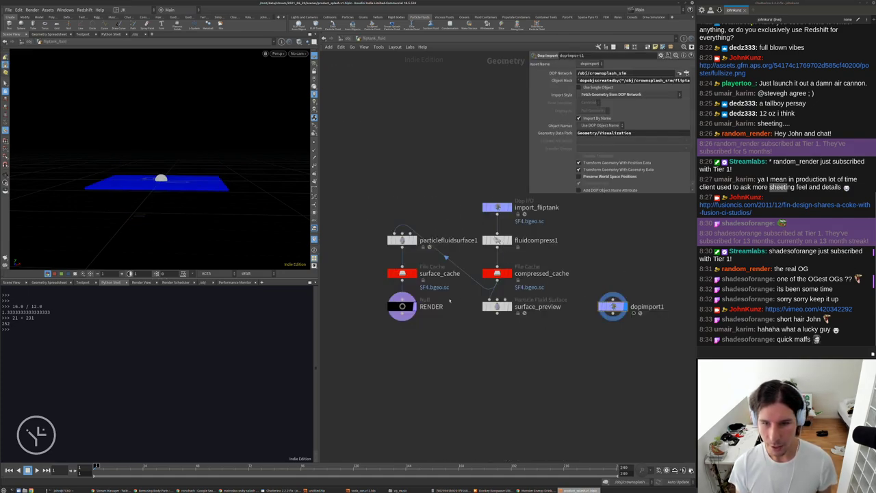
key(u)
drag(433, 283, 436, 395)
double_click(483, 394)
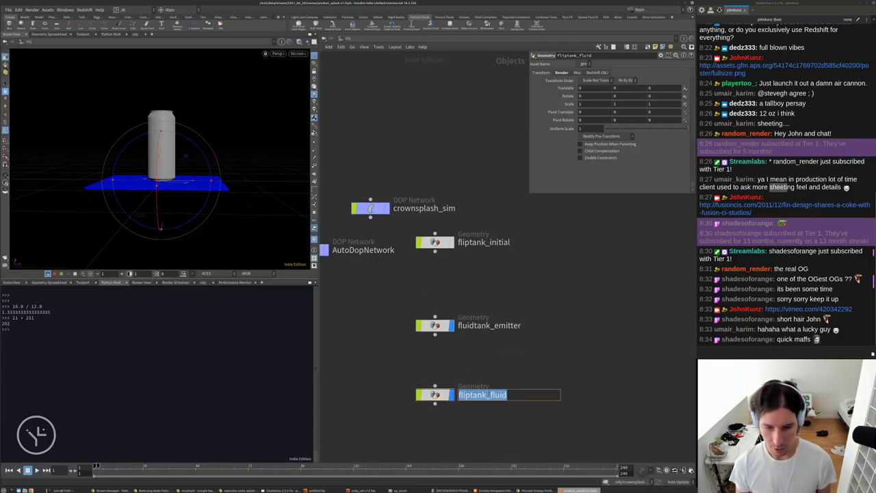
key(BackSpace)
text(p)
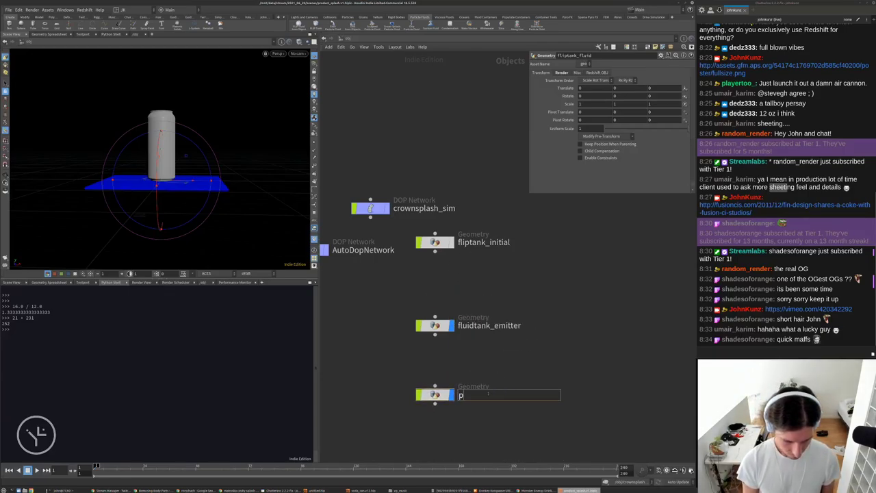
text(ost)
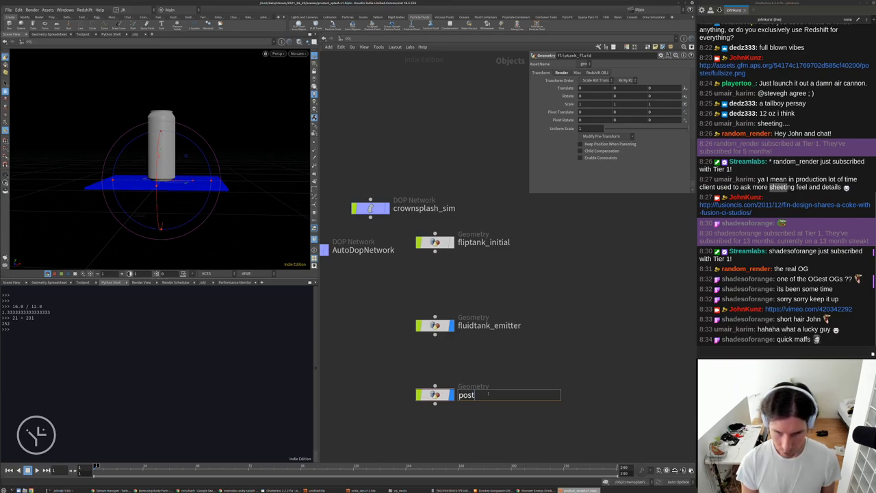
text(_sim_fl)
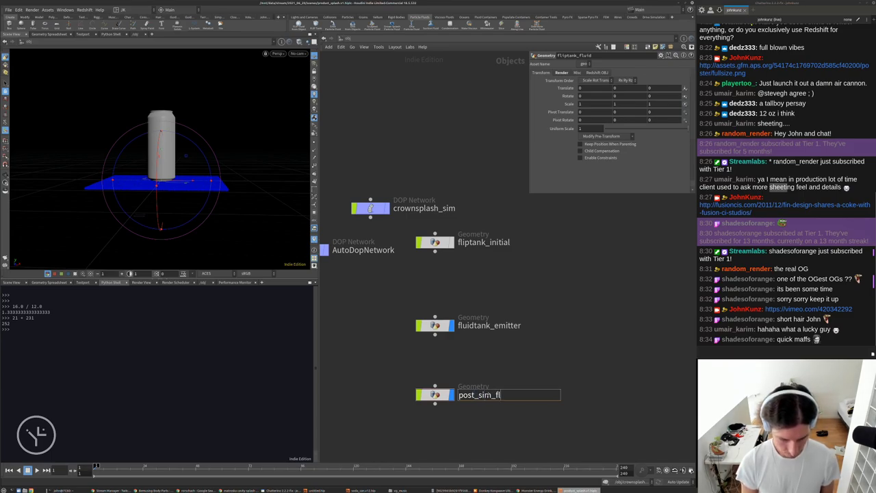
text(uid)
key(Return)
Check the contents of fluidtank_emitter, then place the object above fliptank_initial in the object network.
scroll(520, 291, down, 1)
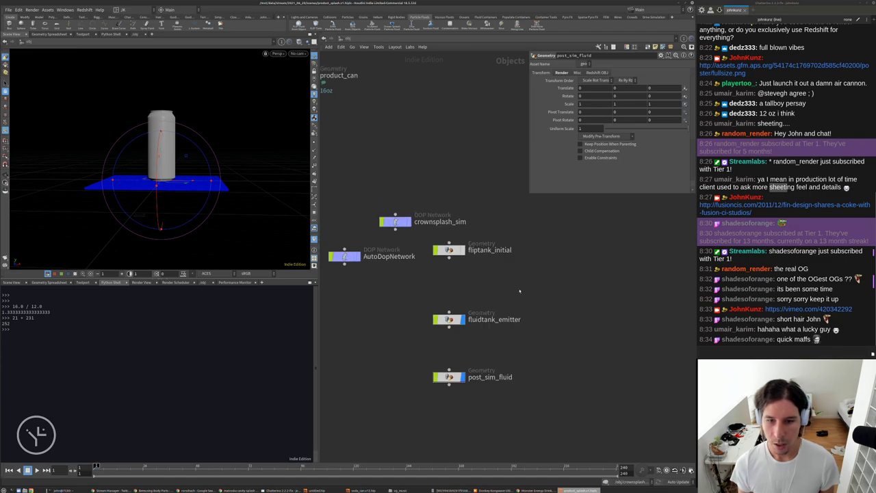
double_click(464, 284)
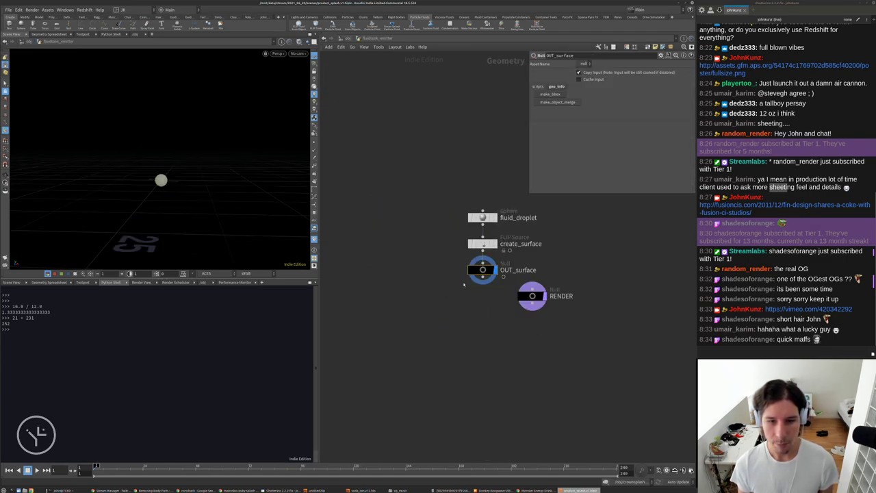
click(346, 39)
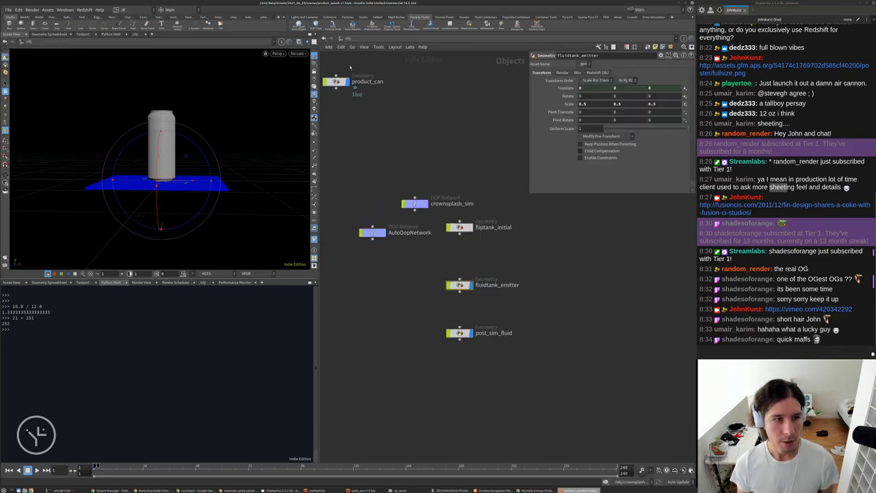
drag(459, 228, 459, 275)
Rename the fluidtank_emitter object as droplet_splash.
double_click(482, 273)
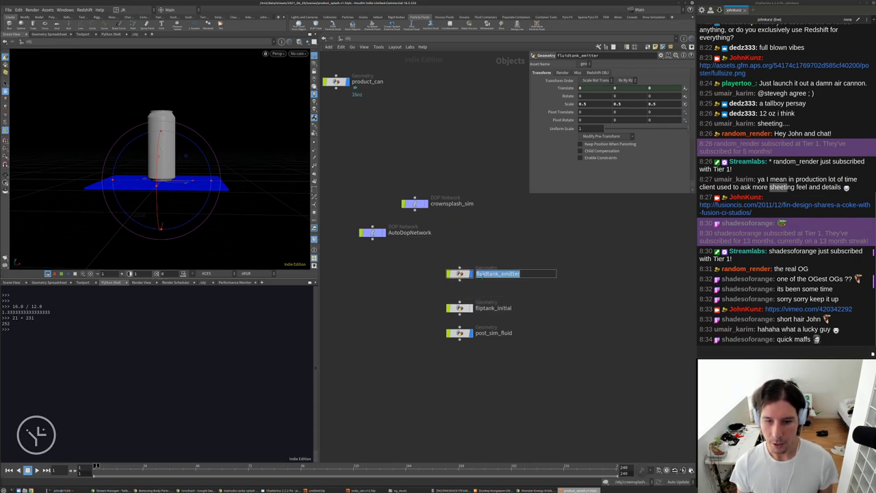
text(d)
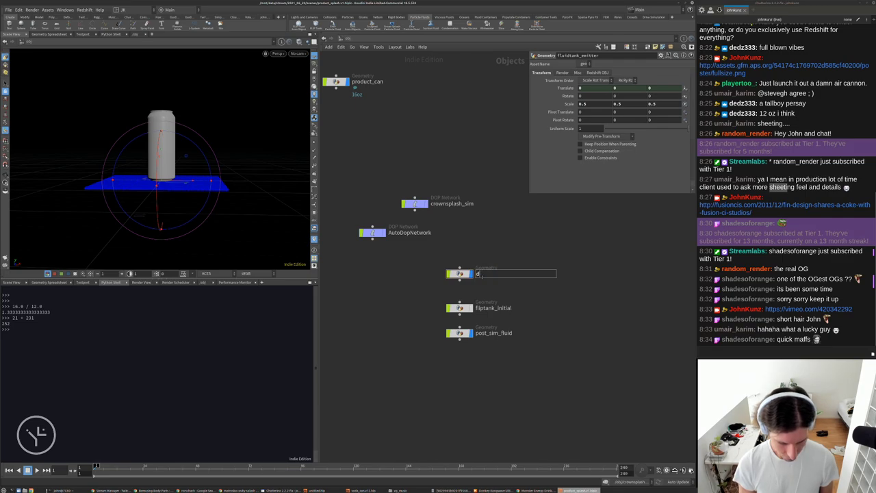
text(roplet_splash)
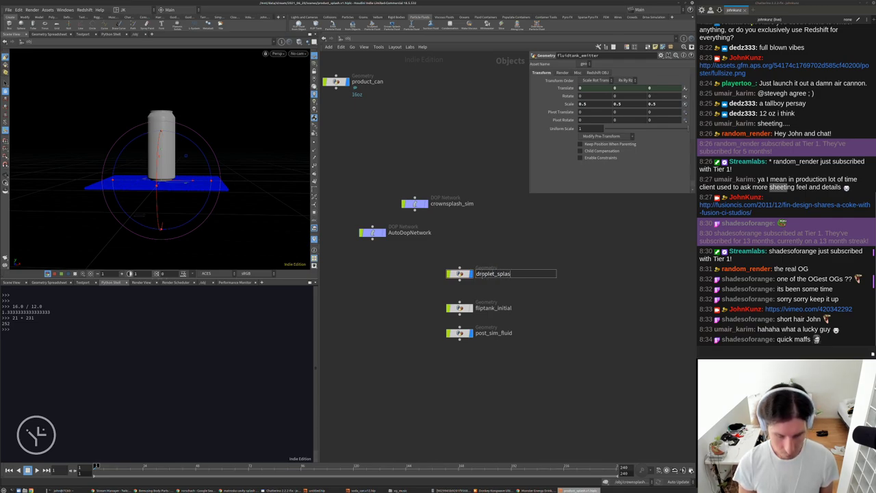
key(Return)
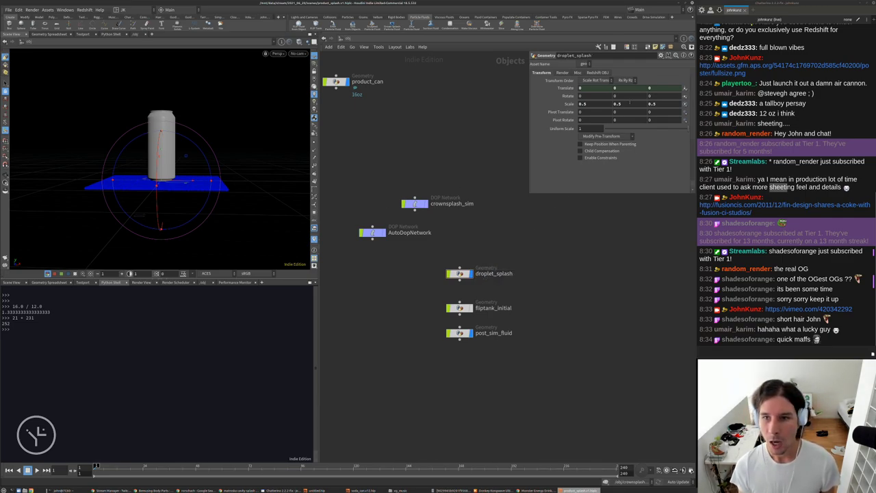
Examine the expressions behind droplet_splash's Translate values and the droplet's placement relative to the water surface.
click(566, 89)
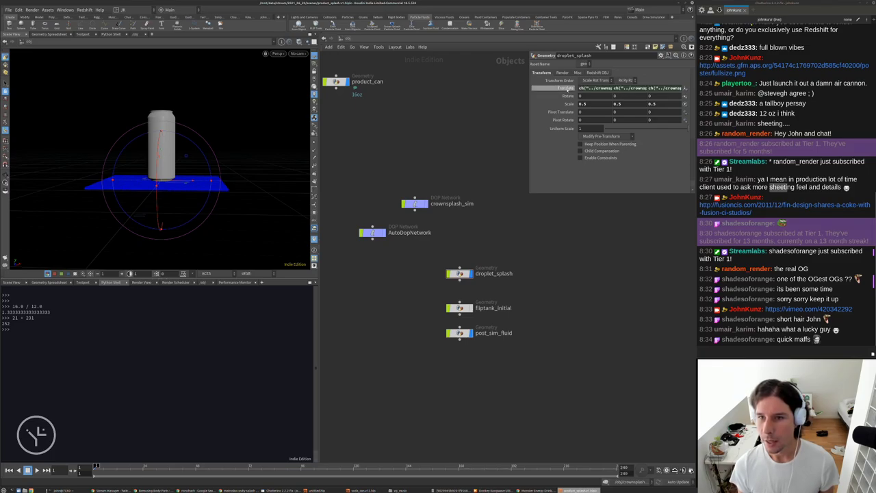
click(567, 89)
drag(172, 146, 256, 173)
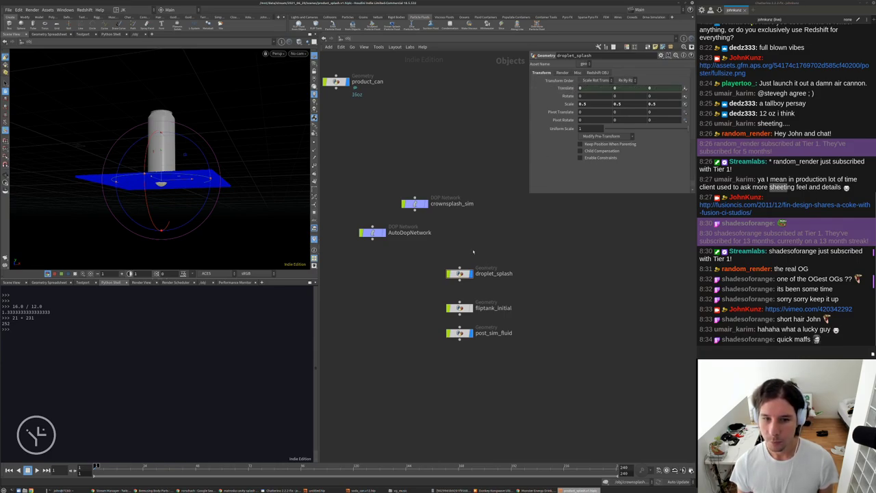
Lay out the nodes inside the crownsplash_sim DOP network automatically and return to the object level.
click(415, 203)
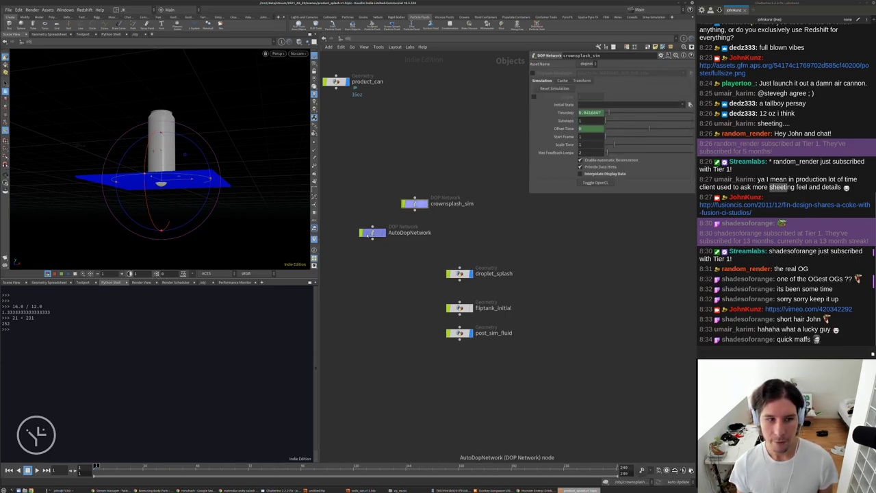
double_click(415, 203)
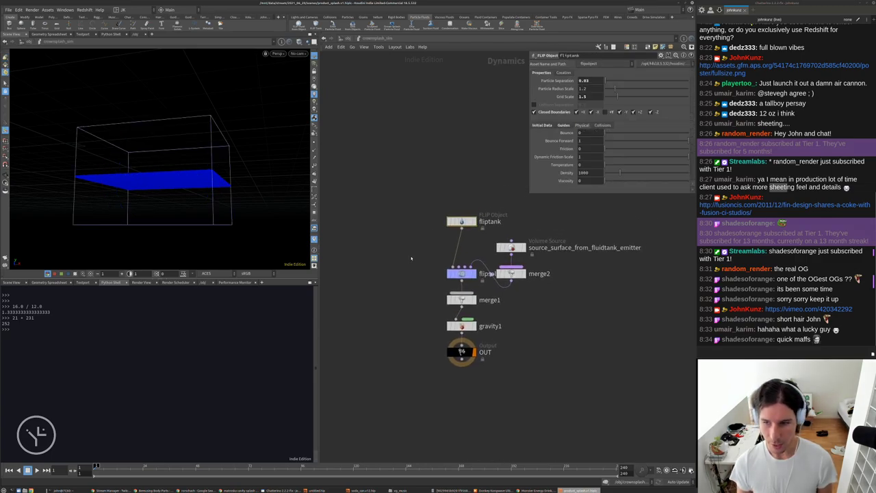
key(l)
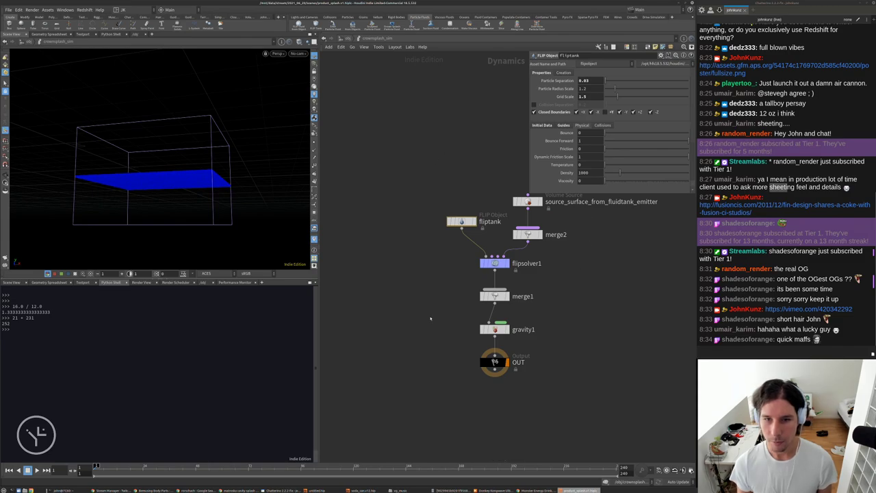
key(u)
Check the contents of the AutoDopNetwork, then delete that network from the object level.
double_click(374, 233)
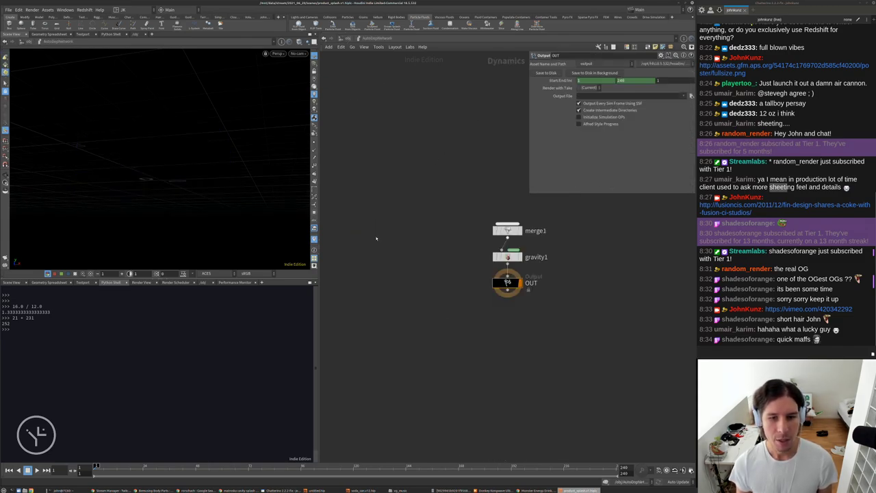
key(l)
click(348, 39)
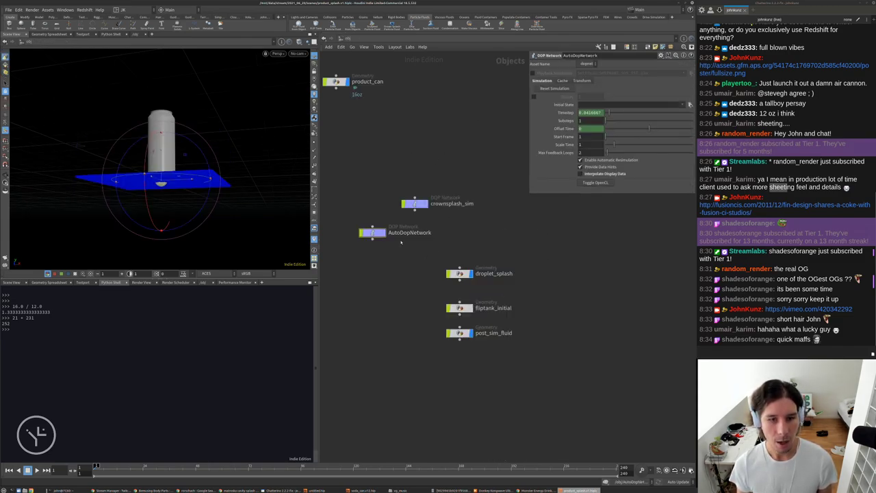
double_click(383, 236)
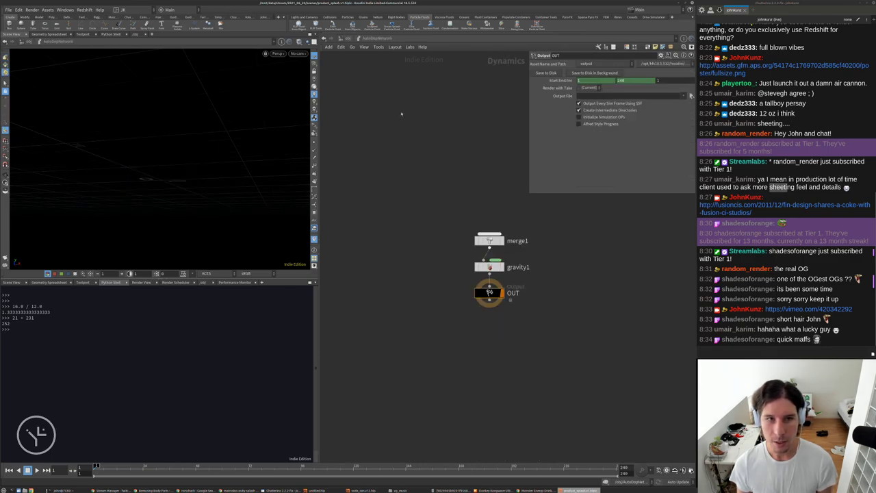
click(347, 39)
double_click(374, 233)
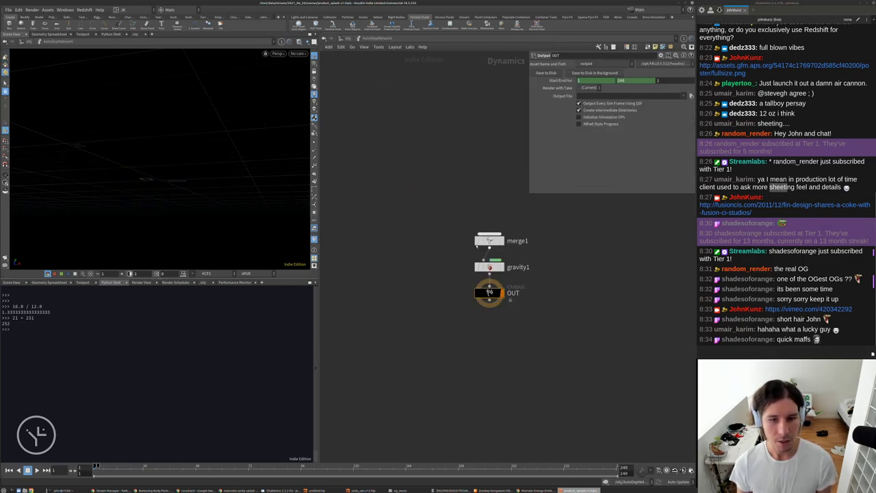
click(346, 39)
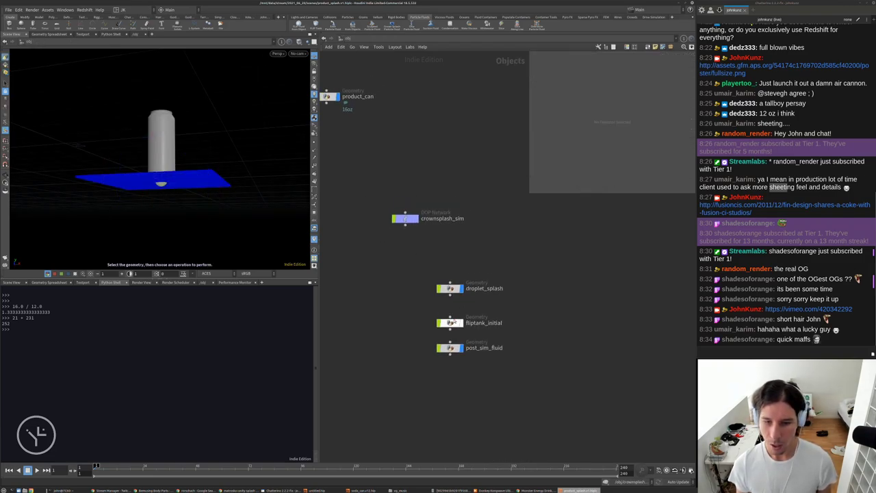
Stack fliptank_initial, droplet_splash, crownsplash_sim and post_sim_fluid in one column in that order, beside product_can.
drag(449, 323, 449, 270)
drag(409, 223, 453, 323)
middle_drag(410, 326, 442, 334)
drag(512, 401, 485, 260)
middle_drag(477, 241, 471, 270)
drag(477, 355, 440, 153)
drag(438, 104, 433, 115)
click(433, 116)
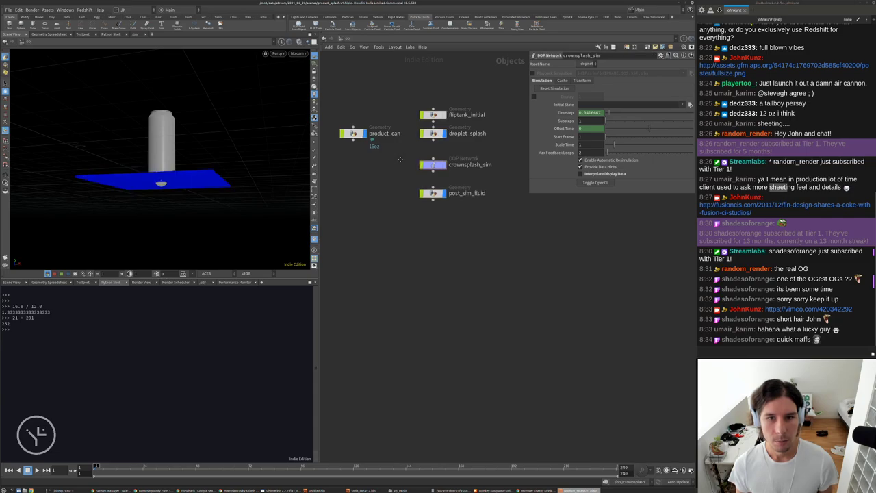
Inside fliptank_initial, set the wavetank ocean source's X size to 12.
middle_drag(433, 115, 428, 153)
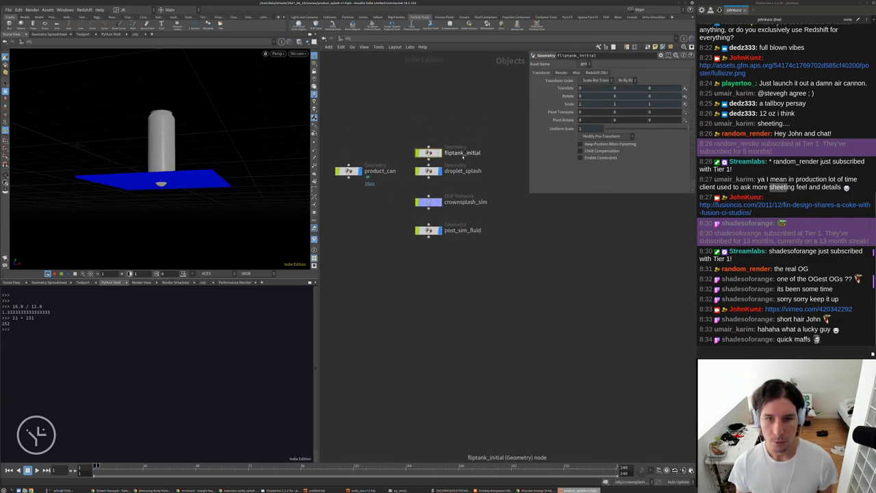
double_click(431, 153)
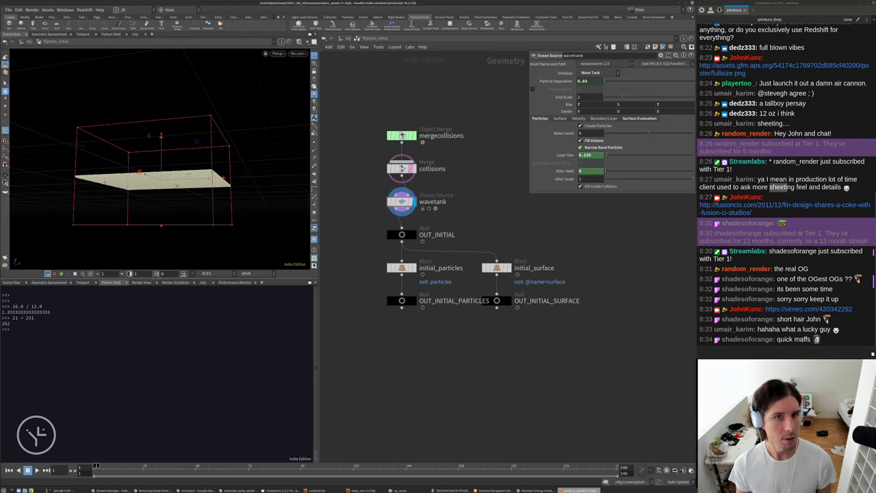
click(349, 39)
mouse_move(188, 165)
mouse_down()
mouse_move(188, 150)
mouse_move(192, 170)
mouse_move(195, 159)
mouse_up()
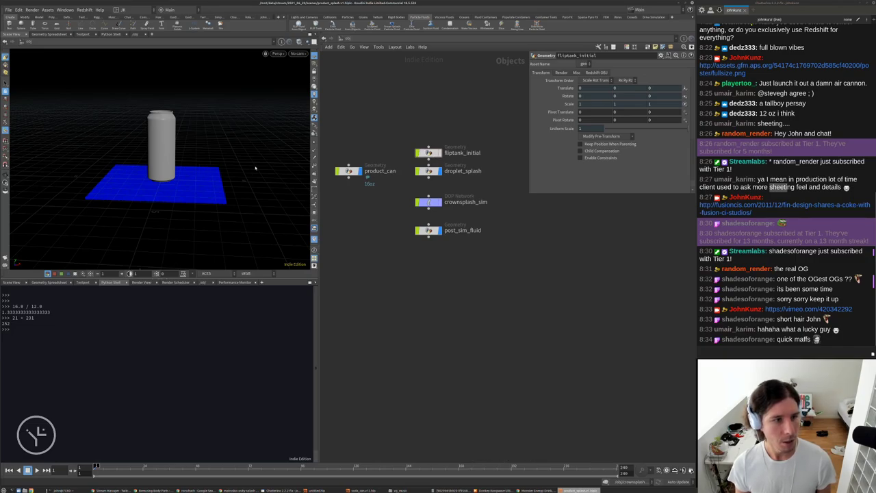
double_click(428, 153)
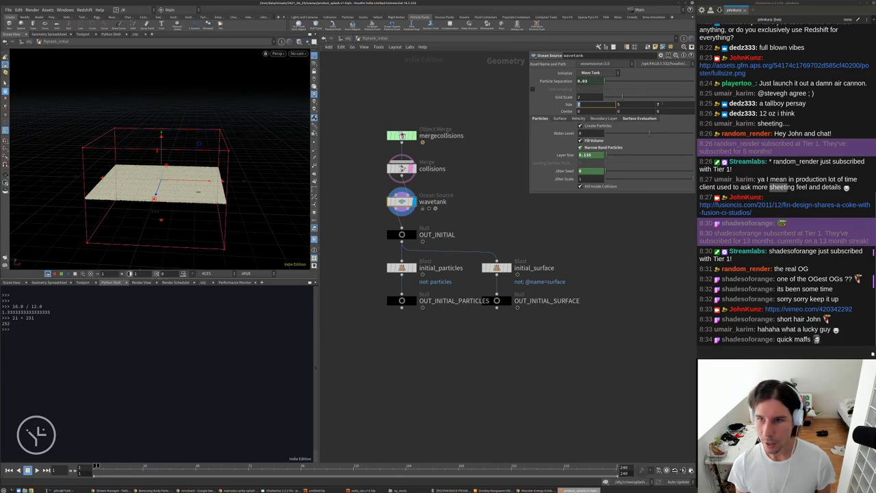
text(2)
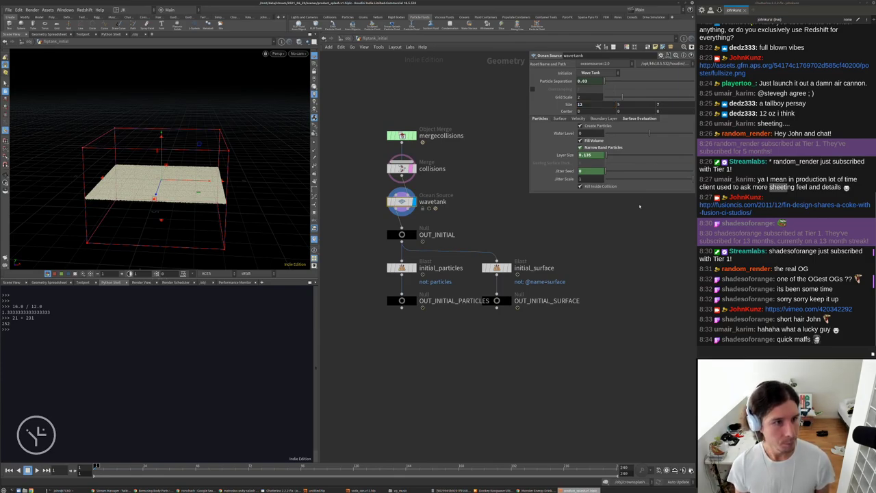
key(Return)
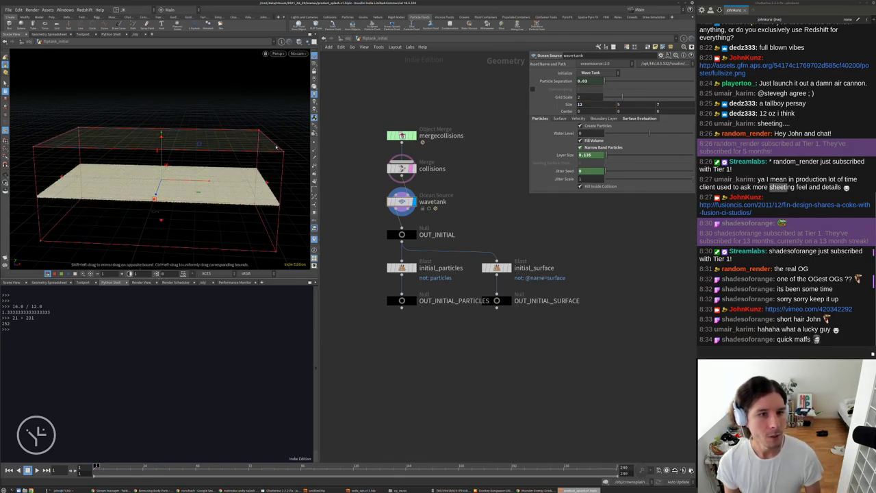
alt+drag(231, 193, 238, 163)
key(Return)
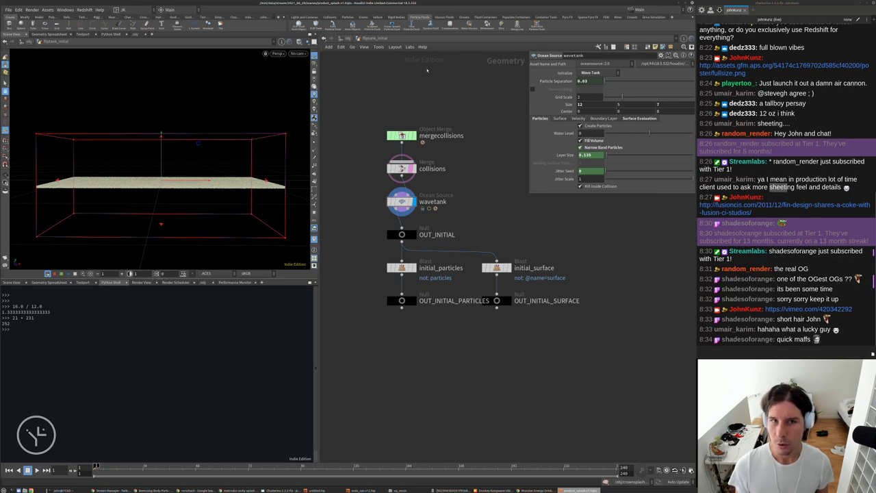
Examine the SOP path of the volume source node inside crownsplash_sim and return to the object level.
click(348, 39)
click(428, 171)
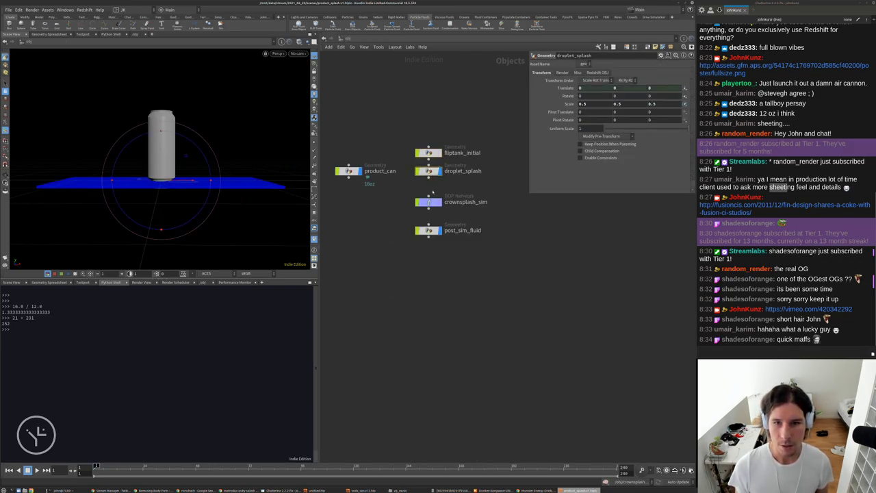
double_click(428, 202)
middle_drag(539, 246, 519, 260)
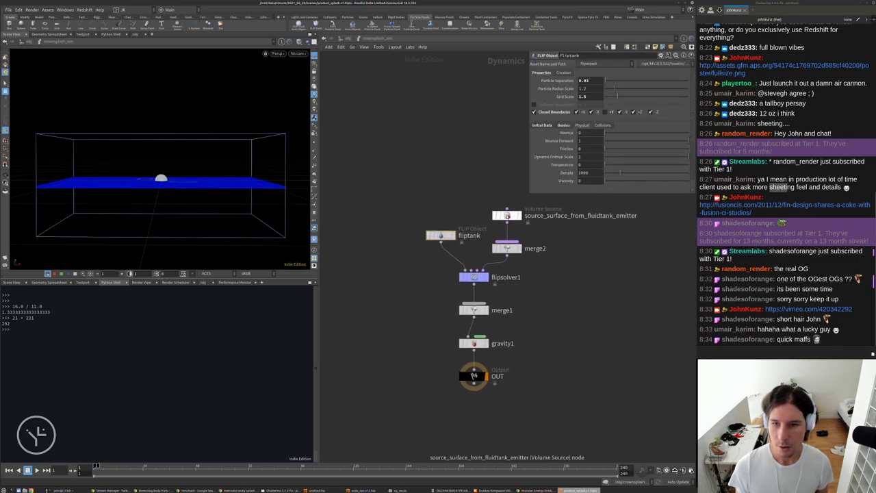
click(506, 215)
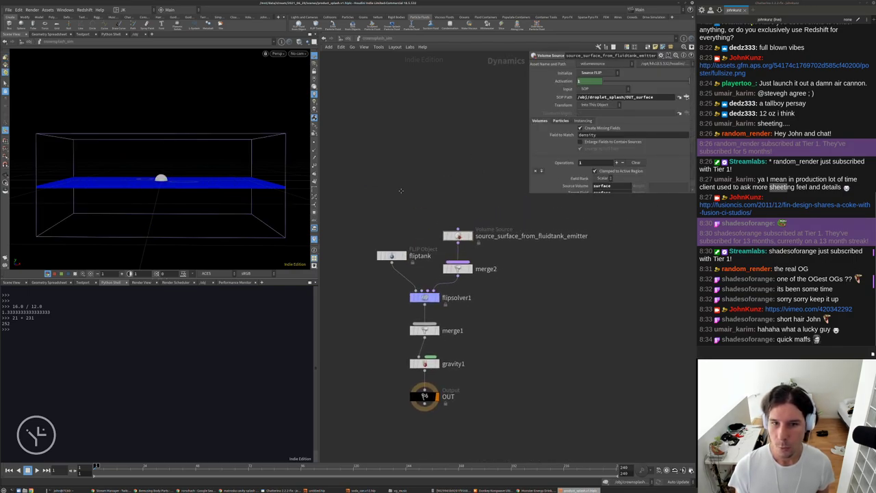
key(u)
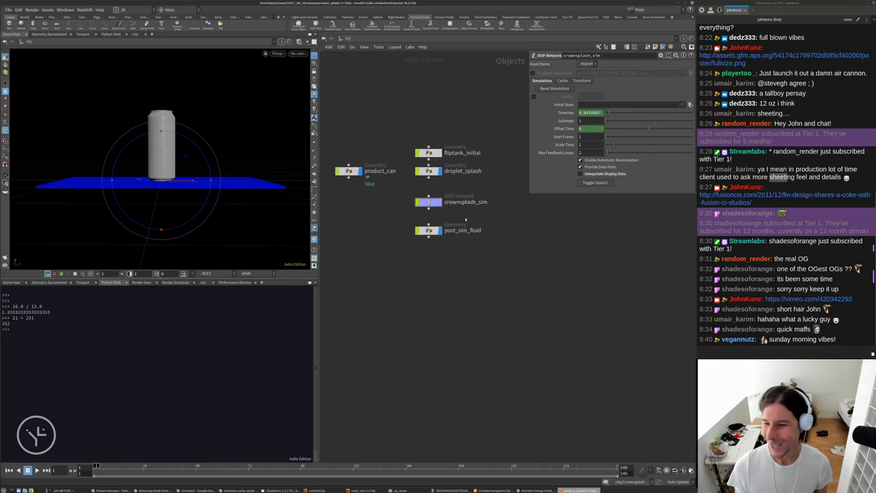
Show droplet_splash's Translate expressions and widen the parameter overlay to read them in full.
click(429, 171)
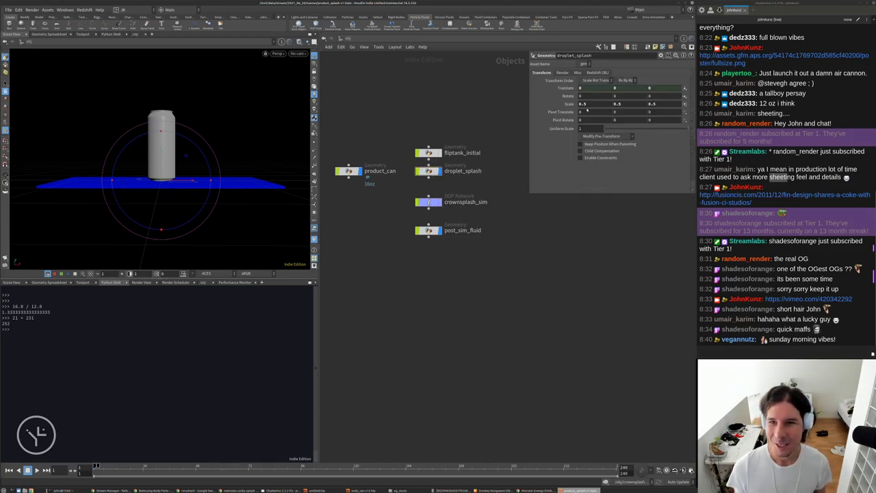
right_click(551, 87)
click(550, 173)
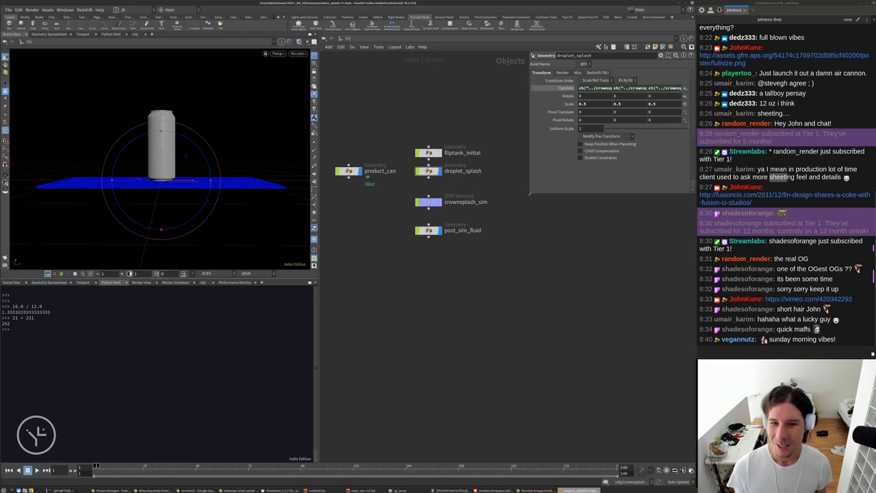
drag(529, 194, 288, 130)
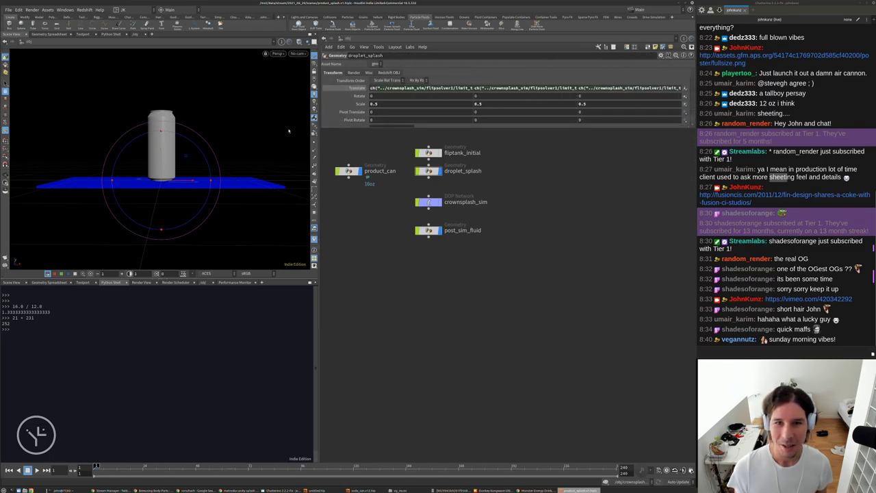
drag(519, 88, 576, 88)
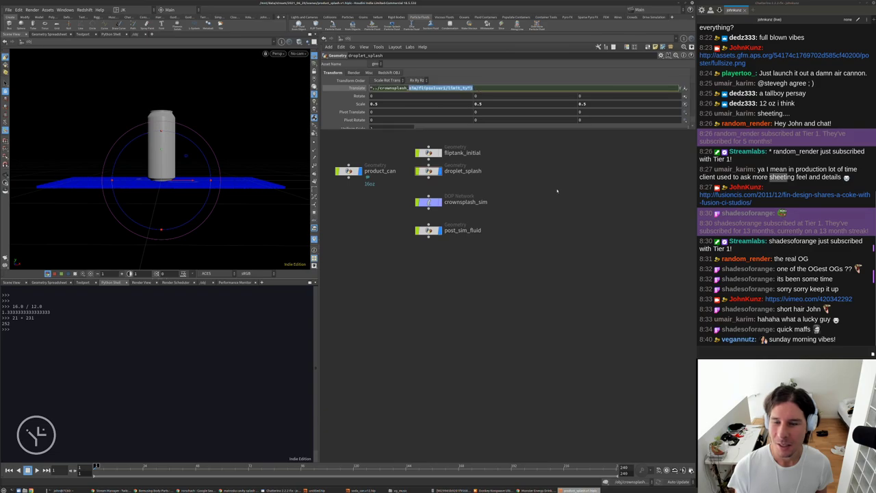
Delete the channels driving droplet_splash's Translate.
right_click(361, 88)
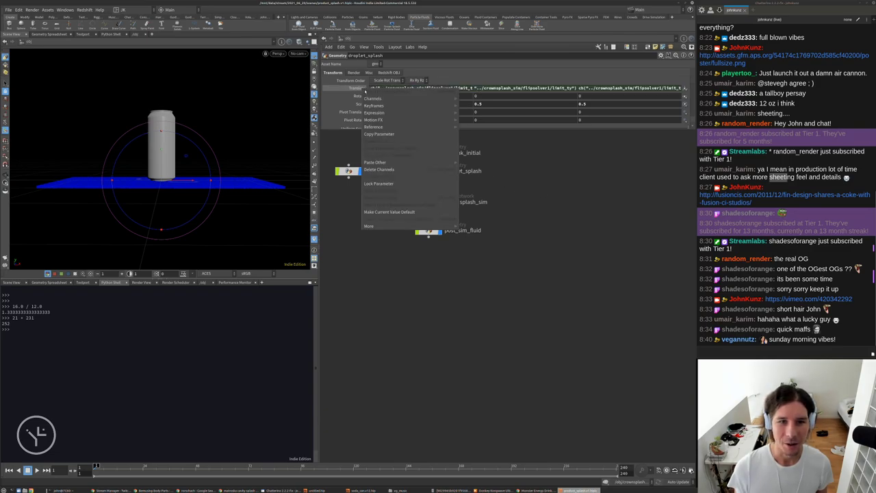
click(386, 163)
Try a Translate Y of 2 on droplet_splash, and set it back to 0.
click(520, 87)
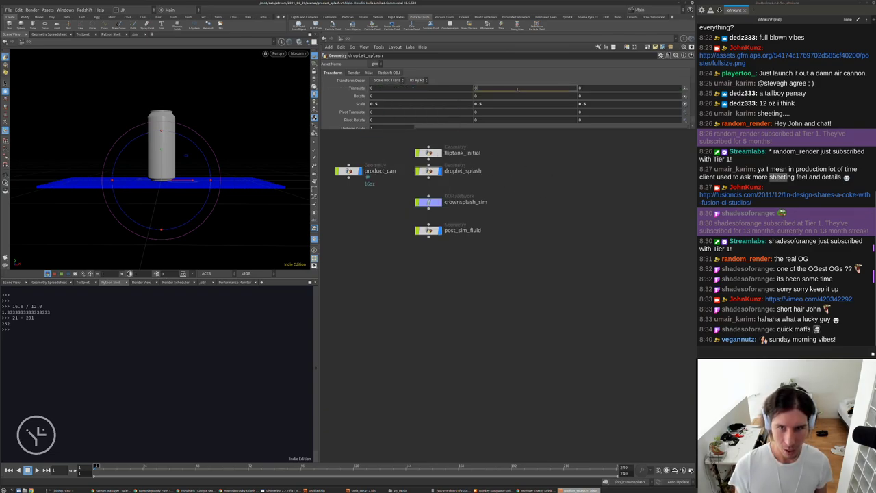
text(2)
key(Return)
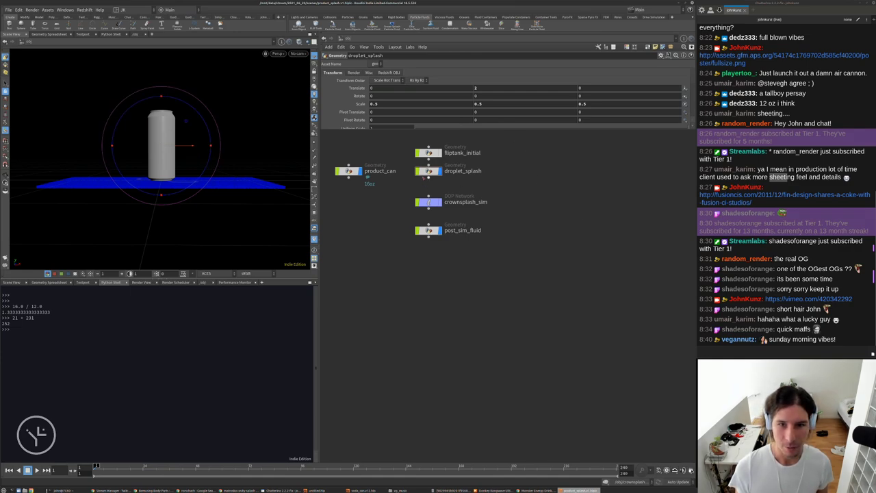
double_click(478, 87)
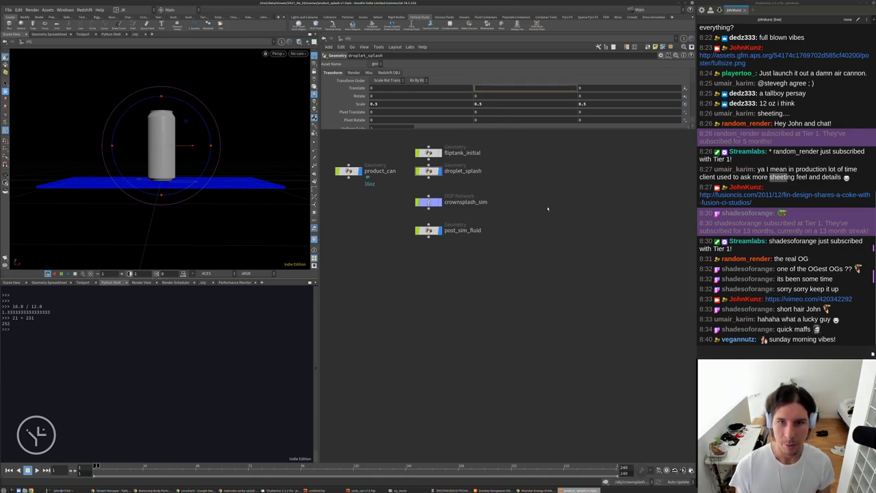
text(0)
key(Return)
Inside droplet_splash, set the fluid_droplet sphere's Center Y to 2.
double_click(428, 171)
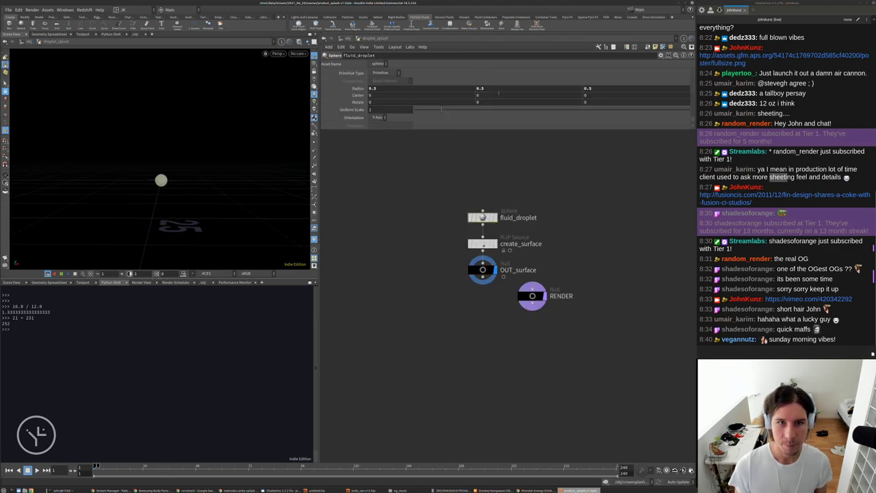
double_click(498, 94)
text(2)
key(Return)
middle_drag(579, 262, 496, 230)
scroll(477, 266, up, 3)
Enlarge the parameter area for create_surface, open its Y Velocity for editing, and return to the object level.
click(407, 210)
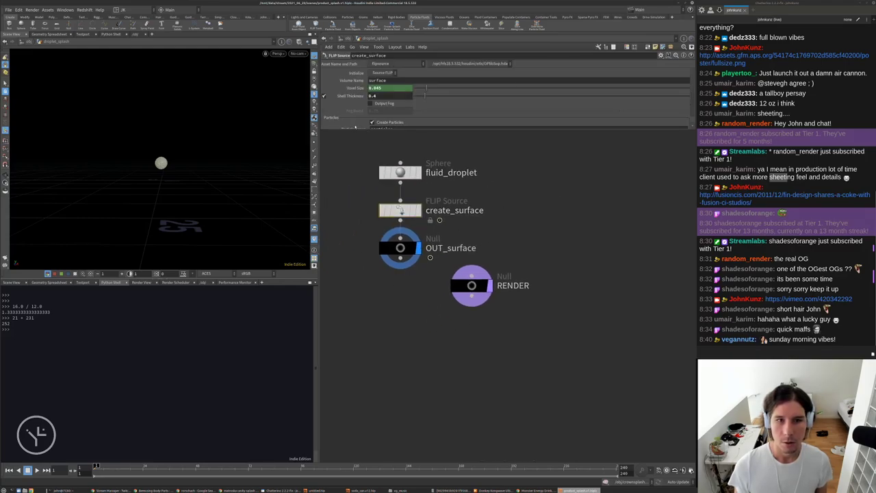
drag(355, 128, 355, 189)
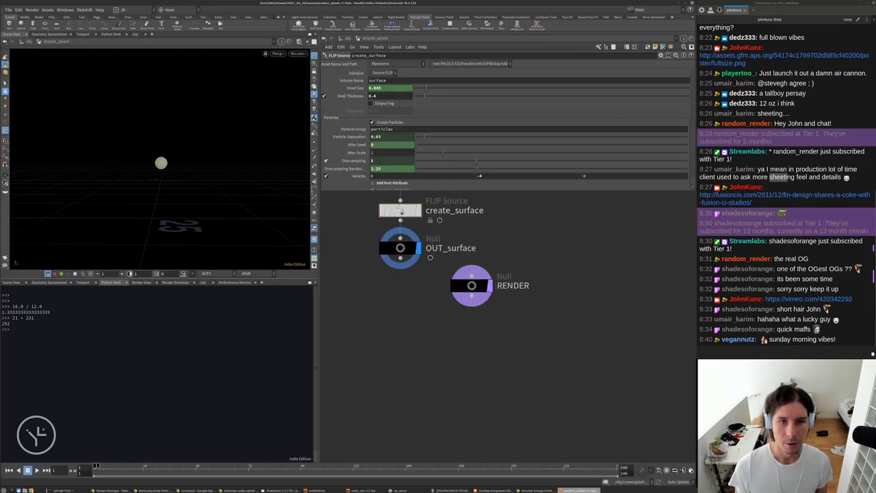
middle_drag(344, 231, 348, 253)
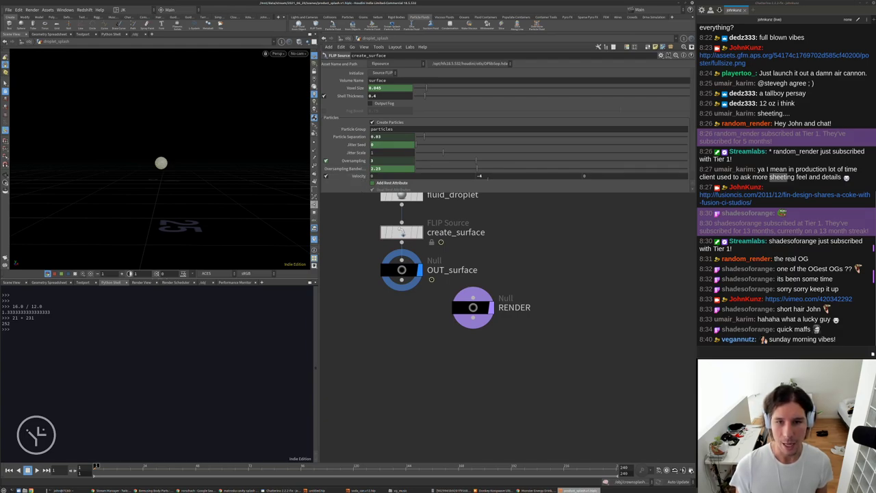
click(478, 176)
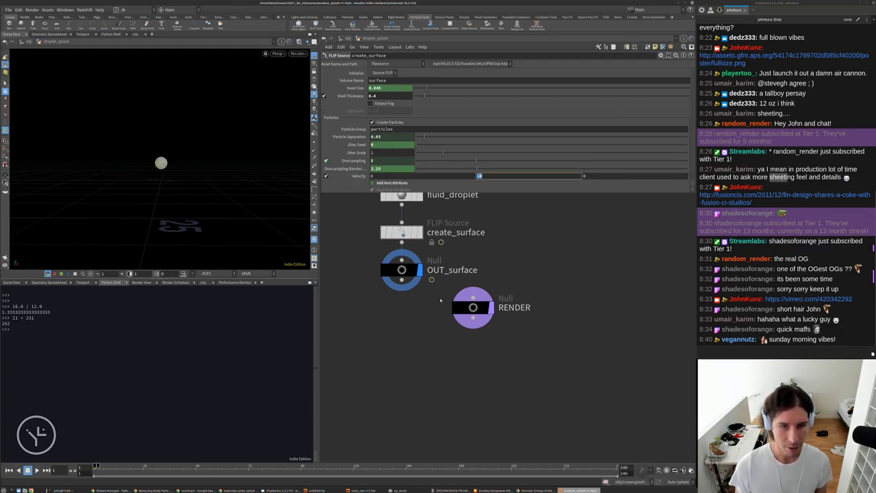
key(u)
Hide product_can in the viewport and switch to the Select tool.
middle_drag(388, 222, 407, 293)
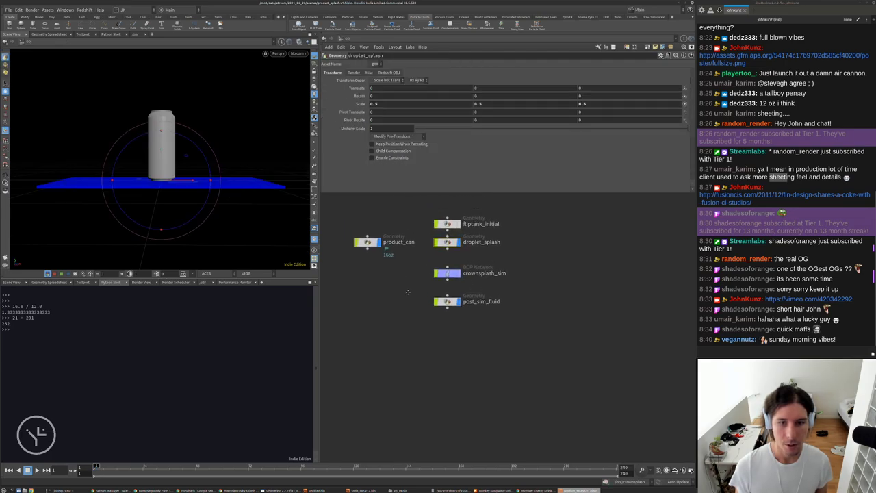
click(377, 242)
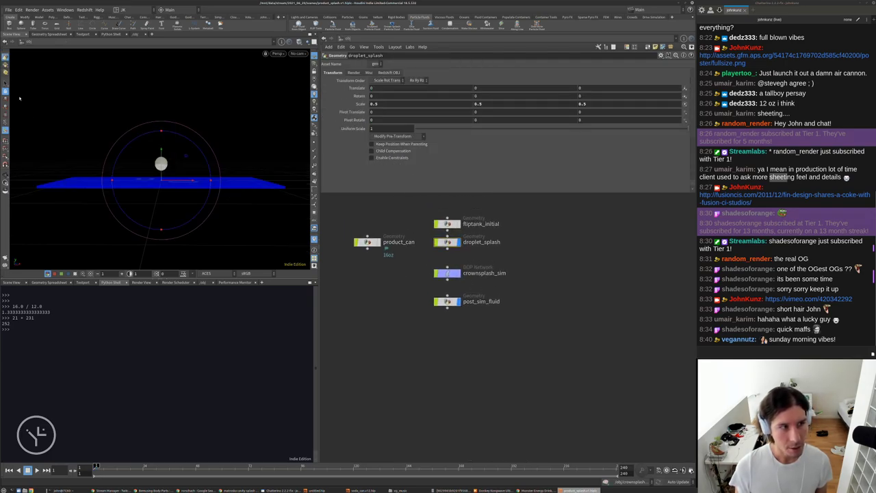
key(s)
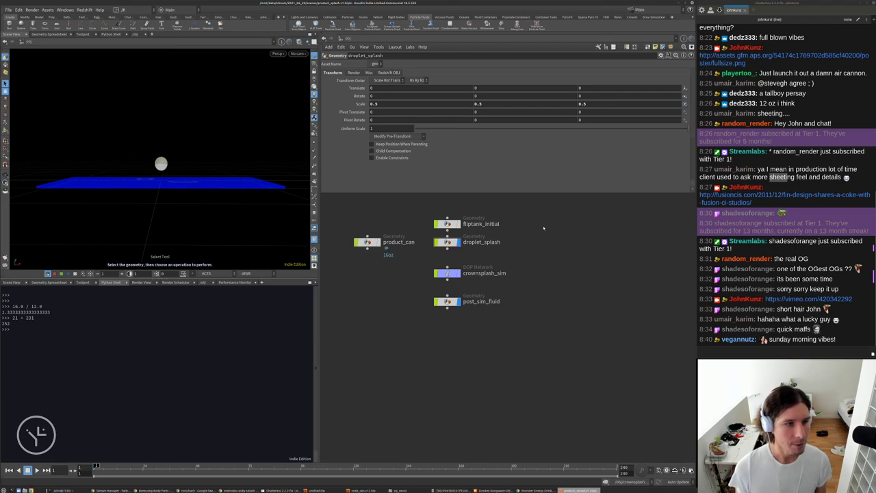
Play the splash simulation to frame 34, examine the crown up close, and return to the first frame.
key(Up)
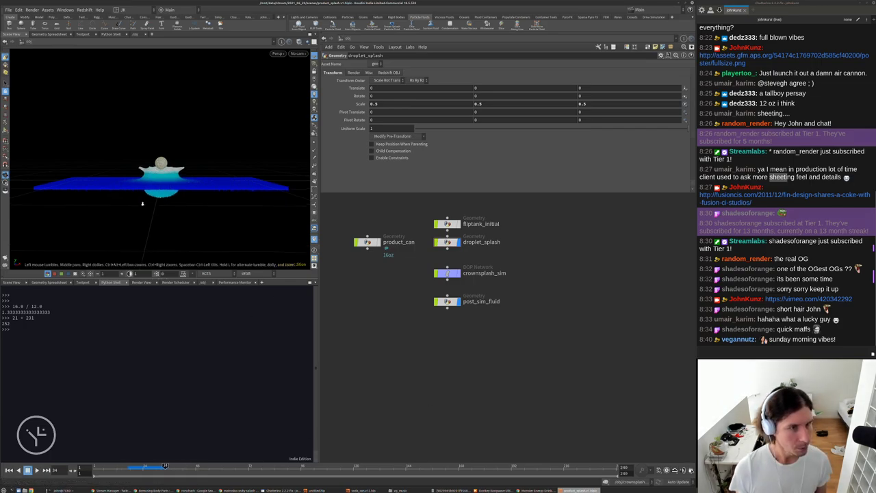
right_drag(143, 204, 155, 178)
drag(155, 178, 184, 175)
mouse_move(184, 175)
right_down()
mouse_move(257, 112)
mouse_move(177, 190)
right_up()
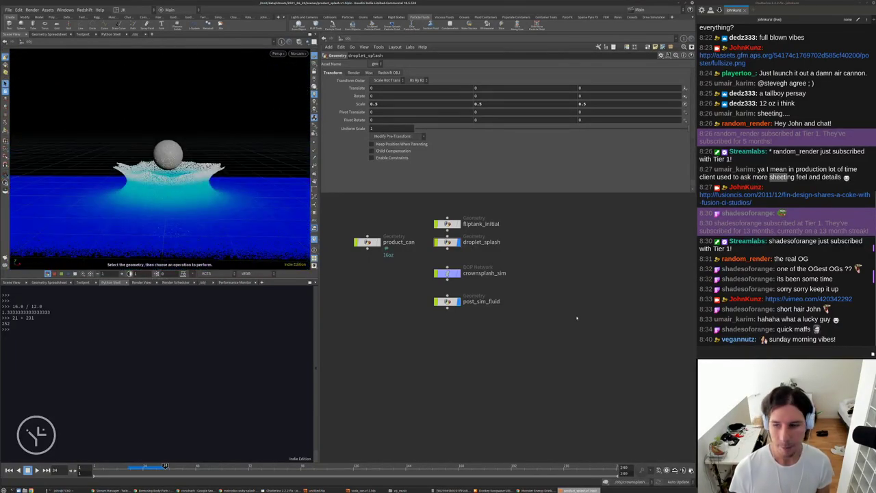
key(ctrl+Up)
middle_drag(573, 345, 577, 381)
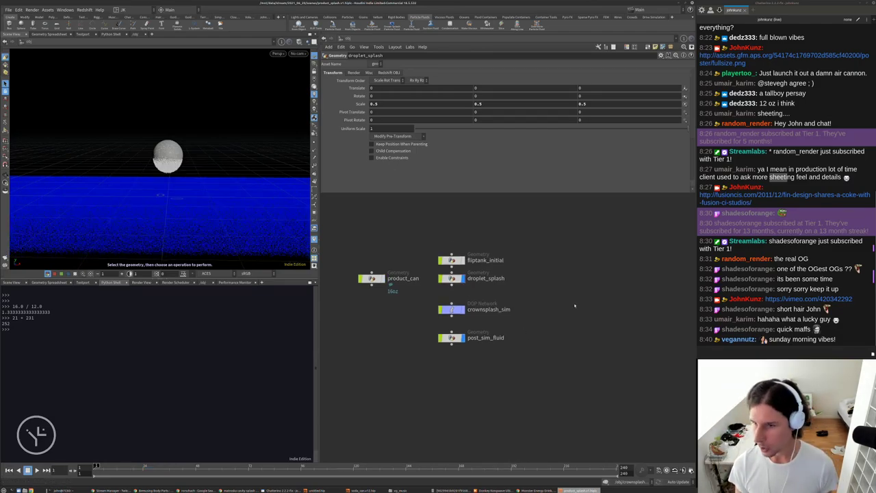
Inside product_can, add a Stash node and wire it directly below xform2.
middle_drag(554, 299, 587, 264)
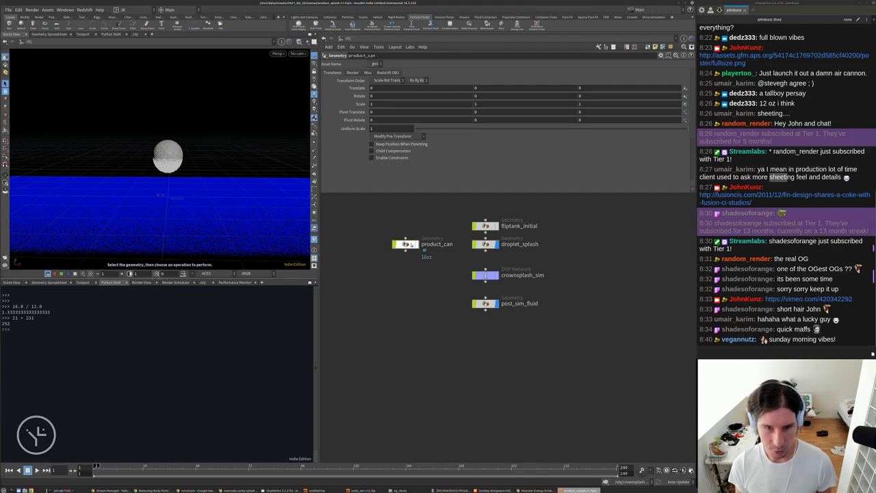
double_click(410, 245)
scroll(460, 359, down, 4)
middle_drag(473, 317, 475, 396)
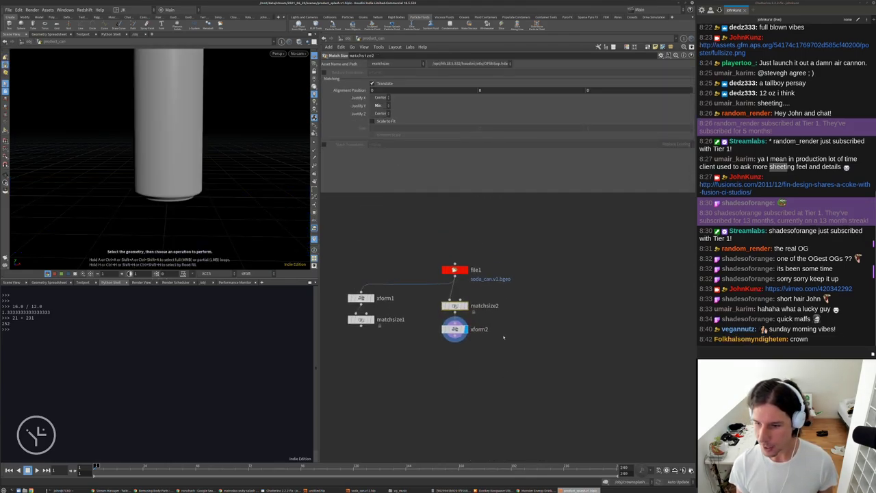
scroll(502, 335, up, 3)
double_click(798, 339)
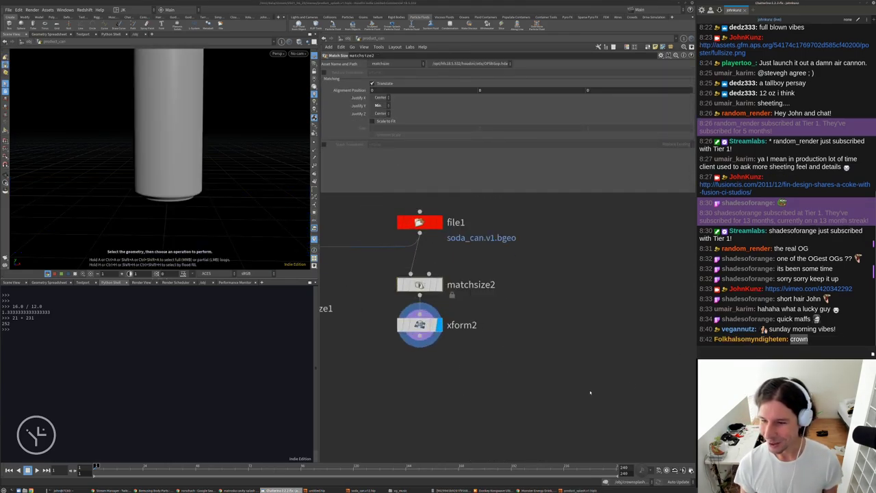
middle_drag(525, 357, 527, 331)
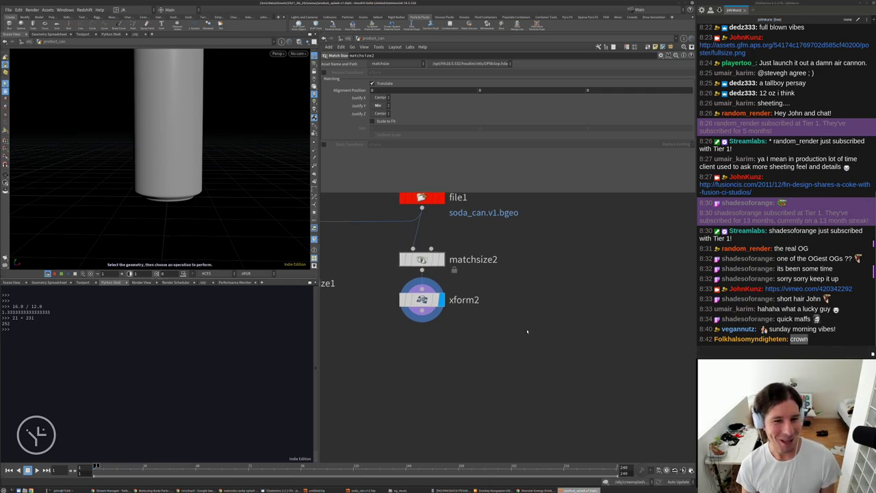
key(Tab)
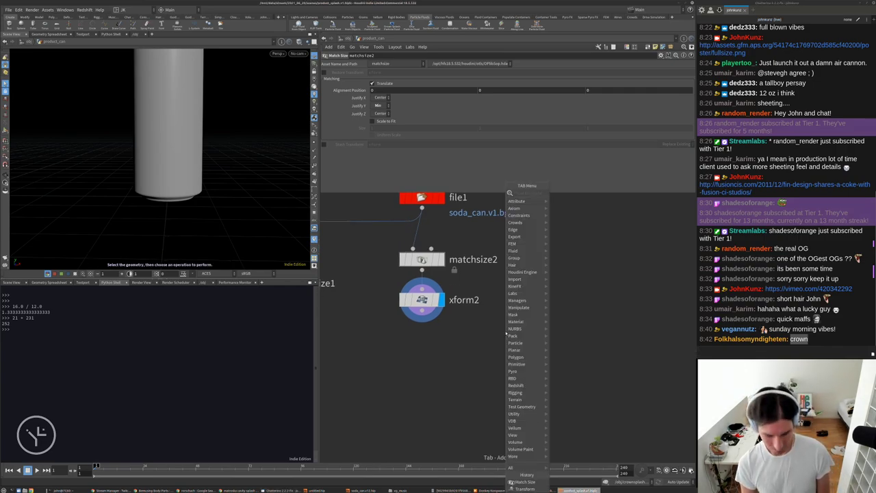
text(swi)
key(Return)
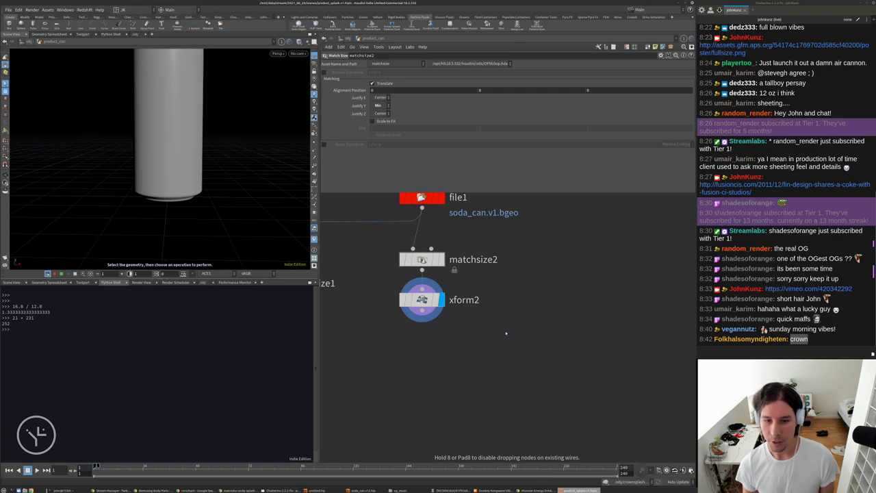
click(505, 333)
drag(514, 334, 430, 348)
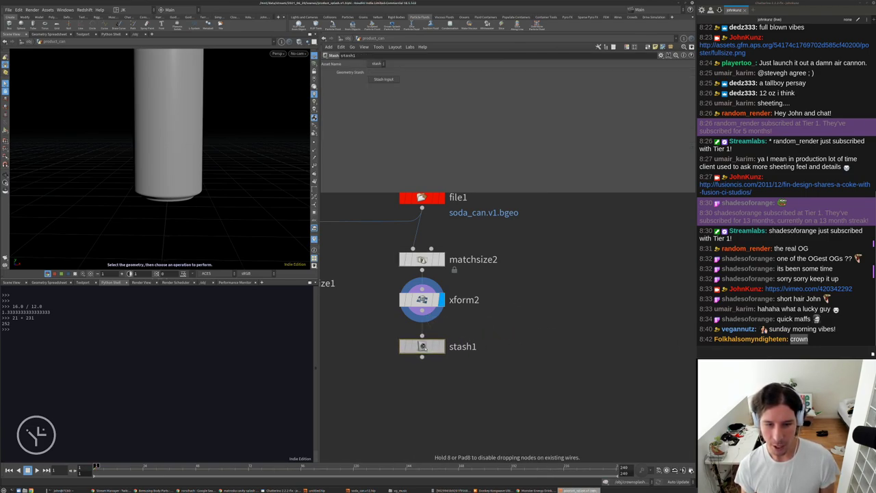
Make stash1 the displayed node and stash its input geometry.
click(440, 346)
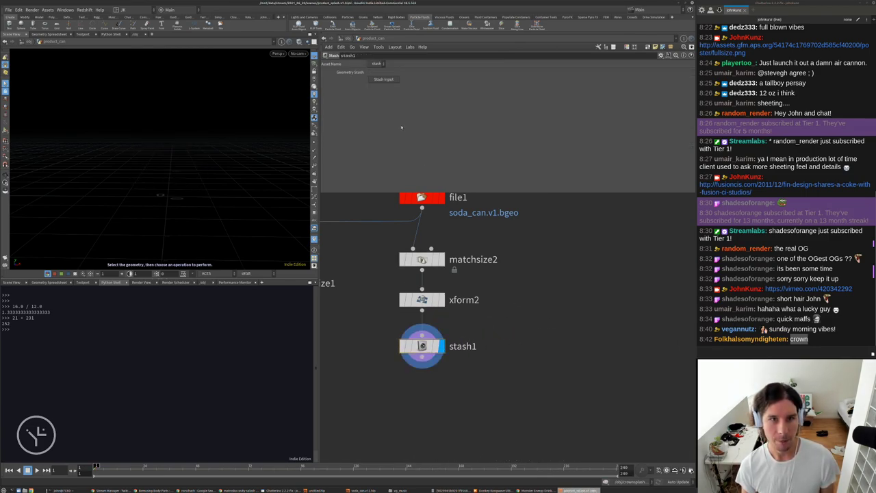
click(384, 78)
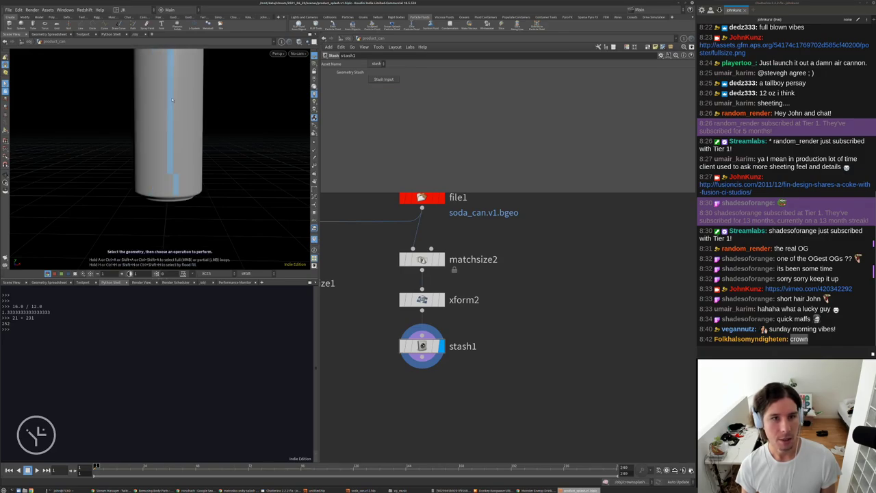
middle_click(417, 345)
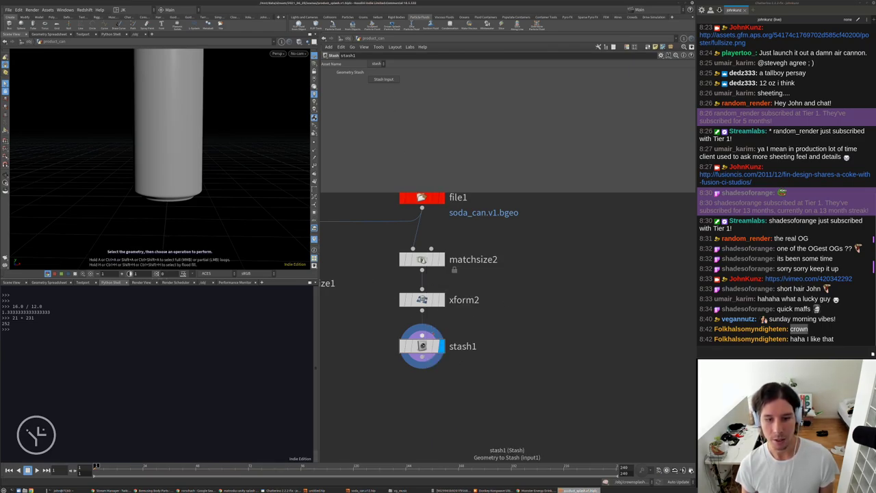
Line up matchsize2 and xform2 with xform1 and matchsize1, leaving stash1 below them, and return to the object level.
drag(427, 345, 427, 352)
scroll(464, 320, down, 4)
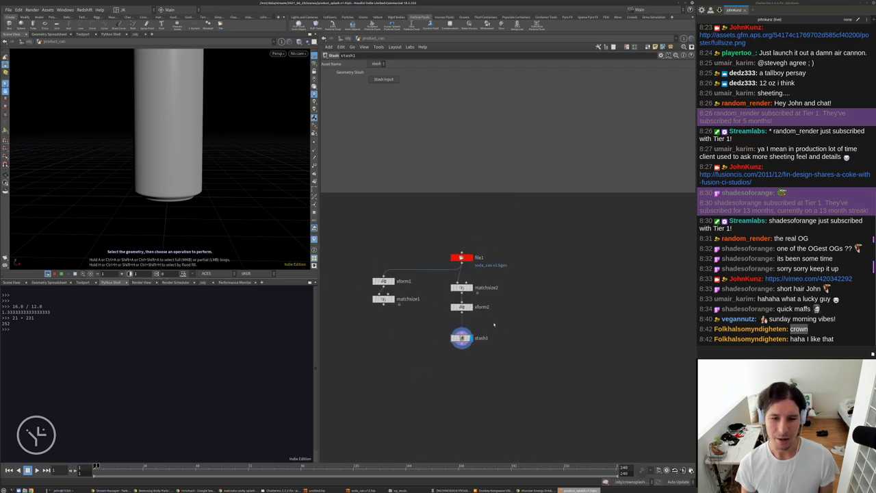
drag(463, 307, 461, 281)
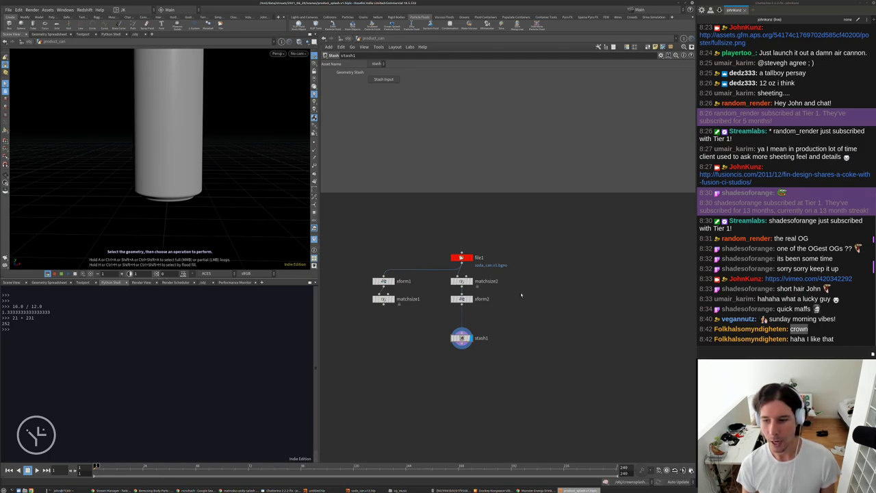
key(u)
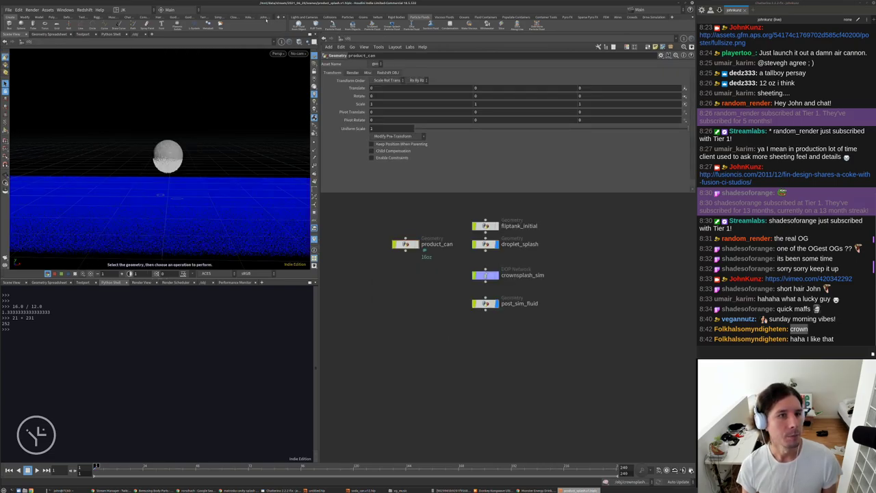
Move product_can slightly away from the splash column and share the product_splash.v1 scene file to the stream chat with the custom shelf tool.
click(266, 18)
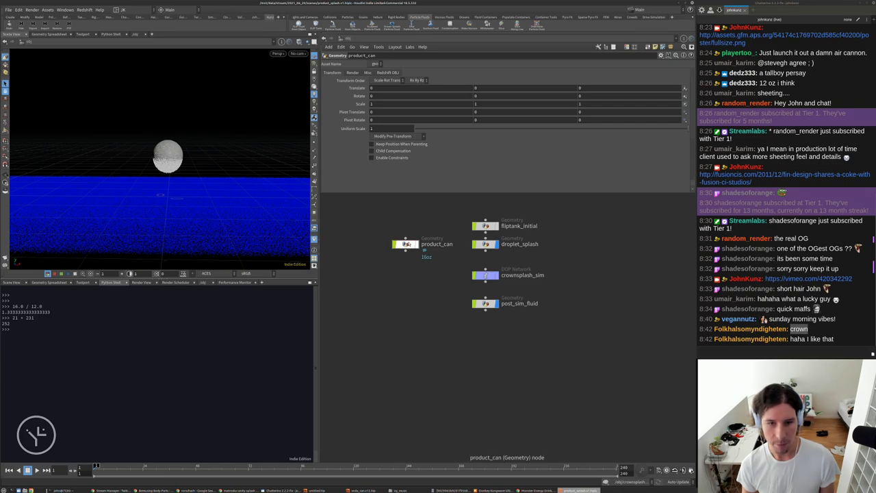
drag(407, 245, 397, 244)
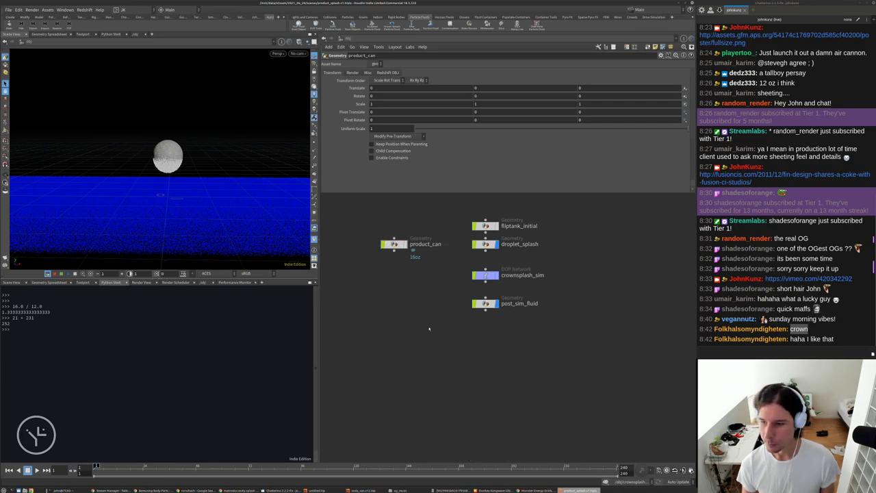
middle_drag(422, 325, 416, 365)
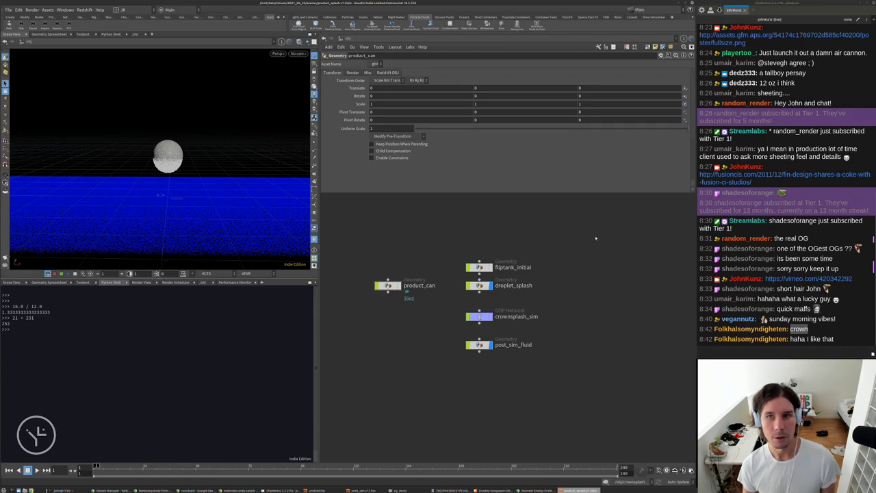
middle_drag(589, 230, 586, 243)
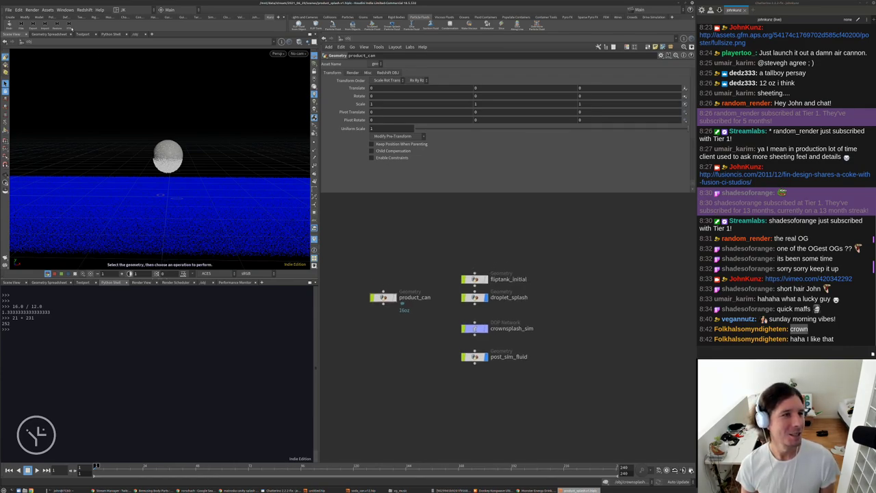
click(162, 146)
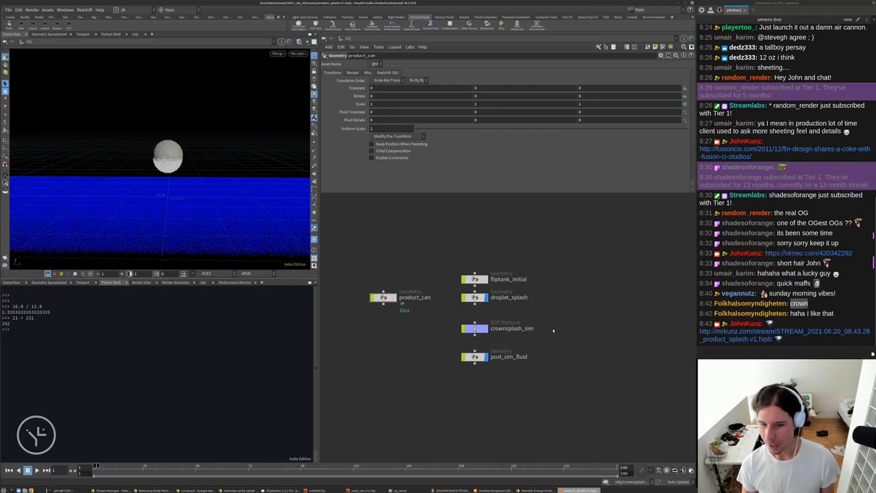
Delete the droplet_splash object and line up product_can and fliptank_initial in a column above crownsplash_sim.
middle_drag(553, 330, 552, 313)
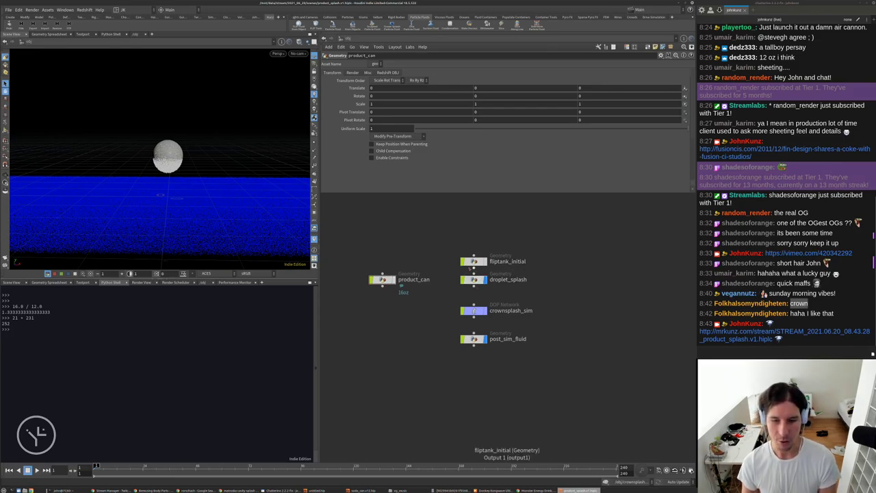
scroll(474, 279, up, 2)
click(475, 280)
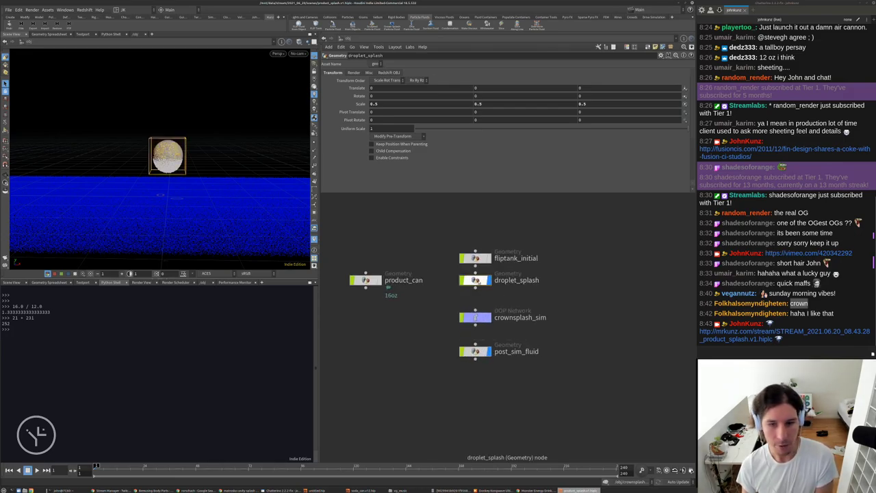
key(Delete)
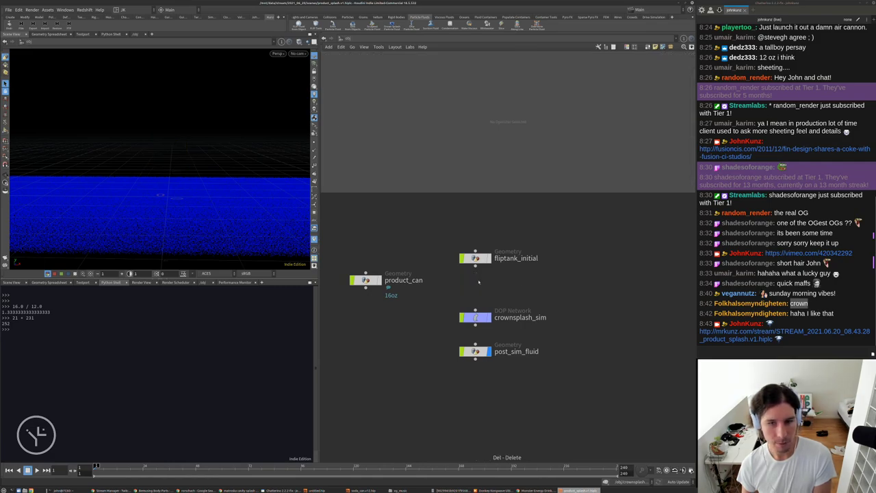
drag(477, 258, 477, 280)
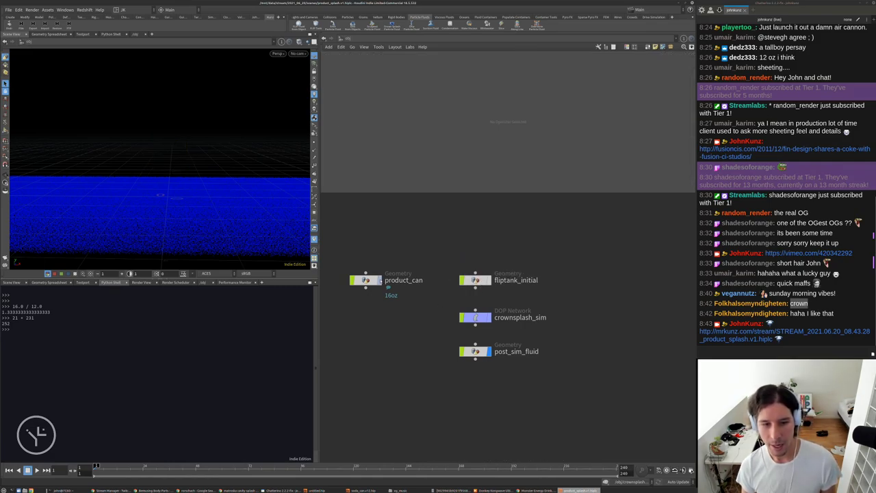
drag(380, 280, 490, 246)
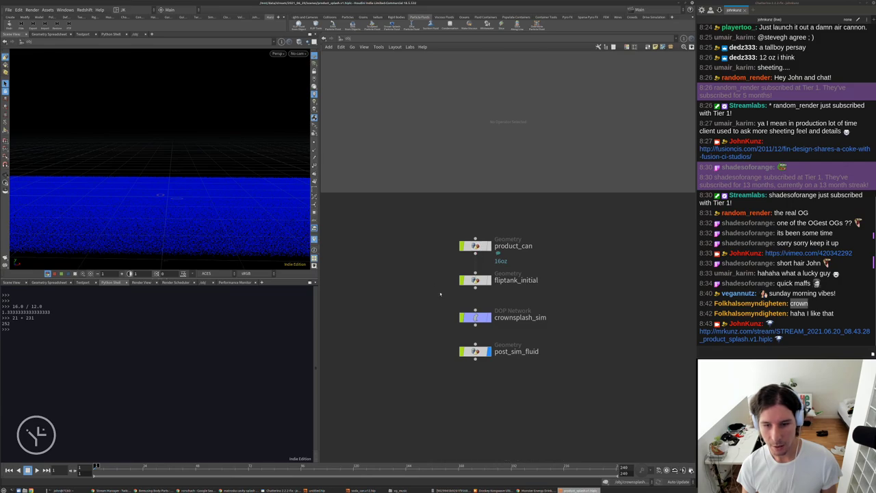
Inside crownsplash_sim, delete source_surface_from_fluidtank_emitter and merge2, and align fliptank above flipsolver1.
middle_drag(440, 293, 437, 267)
double_click(474, 290)
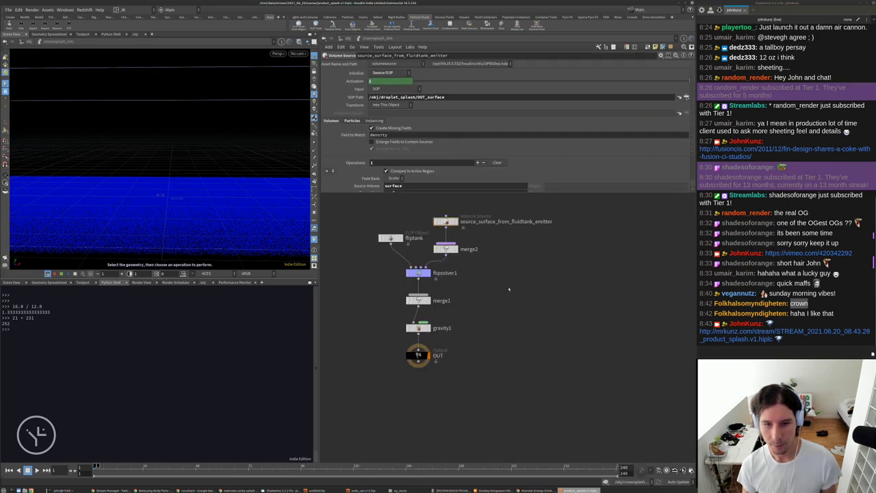
key(h)
drag(563, 217, 468, 296)
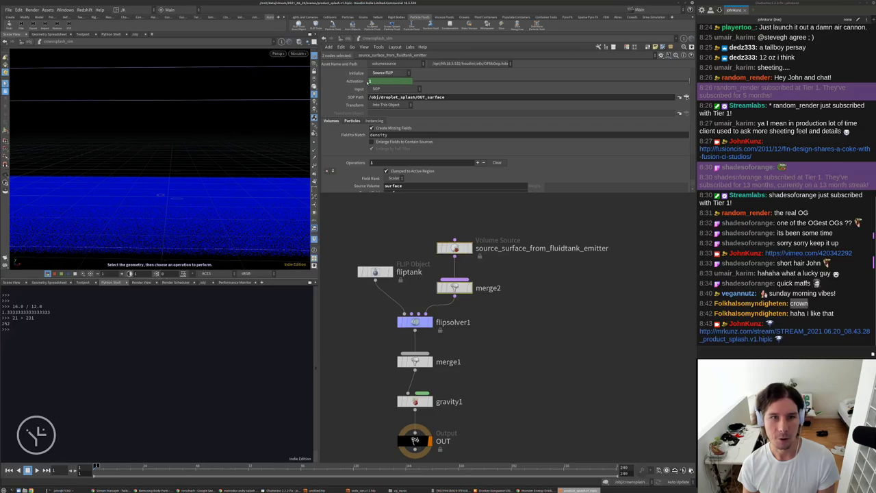
key(Delete)
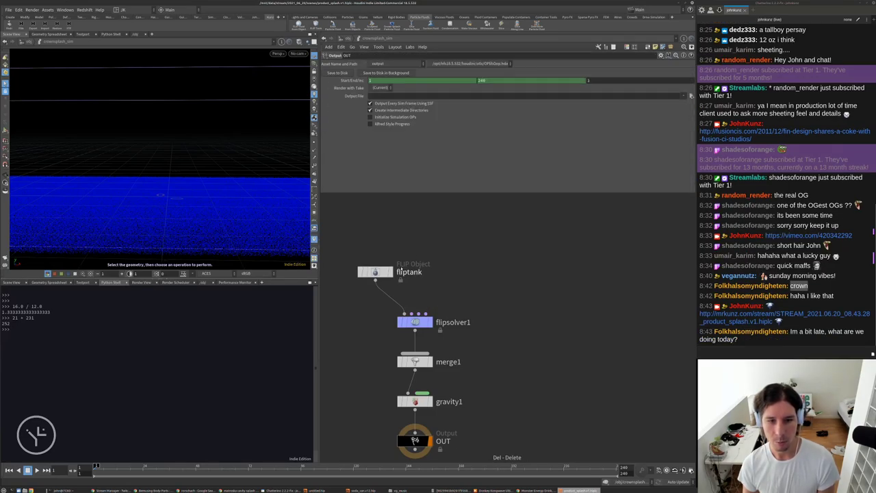
key(l)
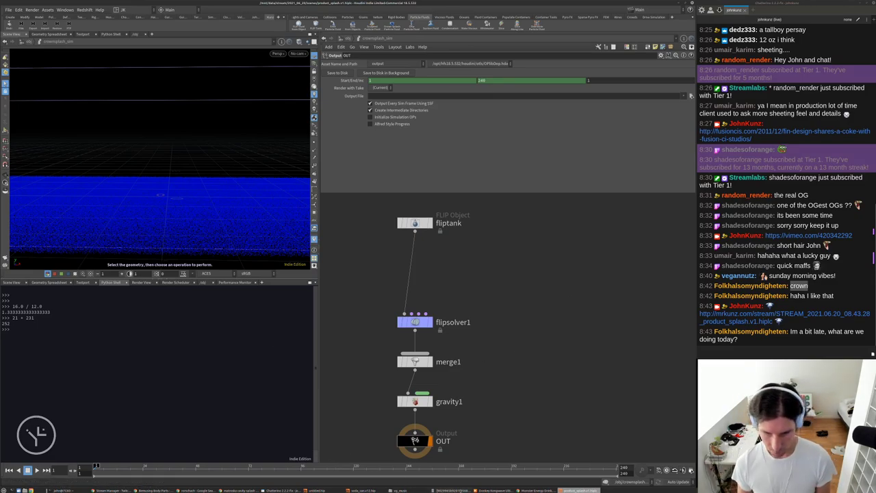
Bring up the reference photo of the can splashing in water and the Matryoshka Cavity picture in Chrome.
click(451, 491)
drag(223, 293, 185, 270)
click(236, 490)
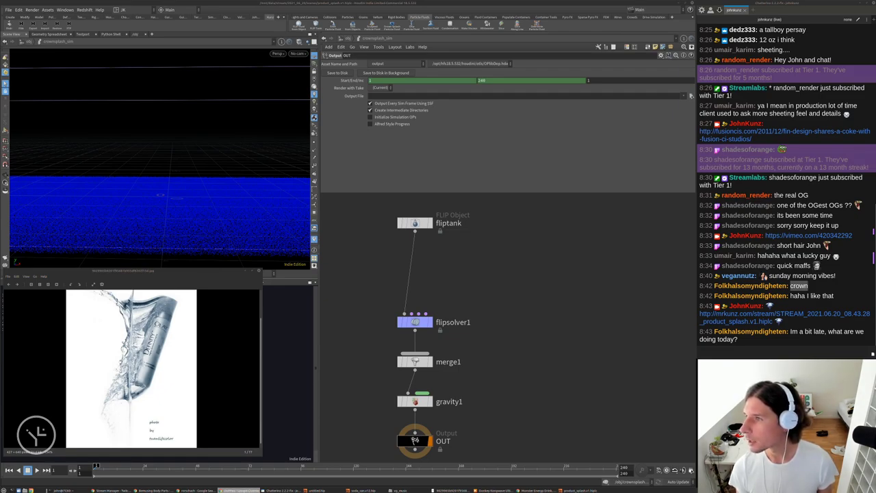
alt+drag(696, 225, 430, 244)
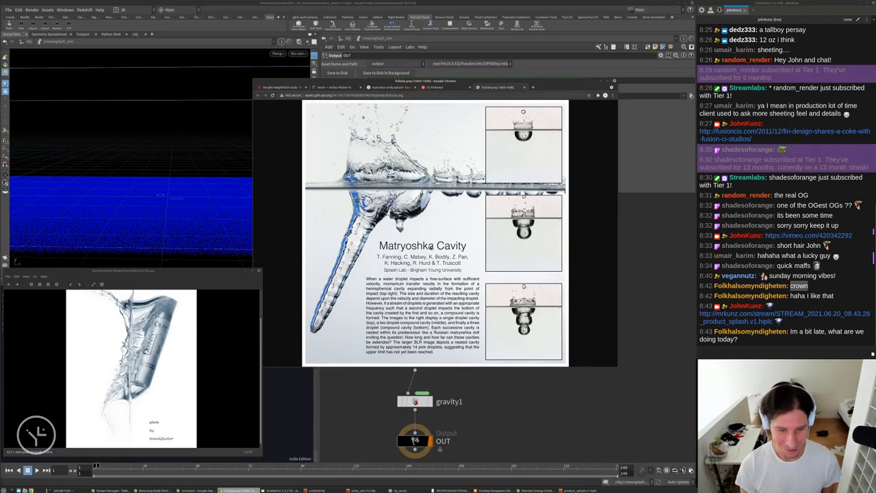
Search the web for "runge kutta" in a new browser tab and skim the results.
key(ctrl+t)
text(runge kutta)
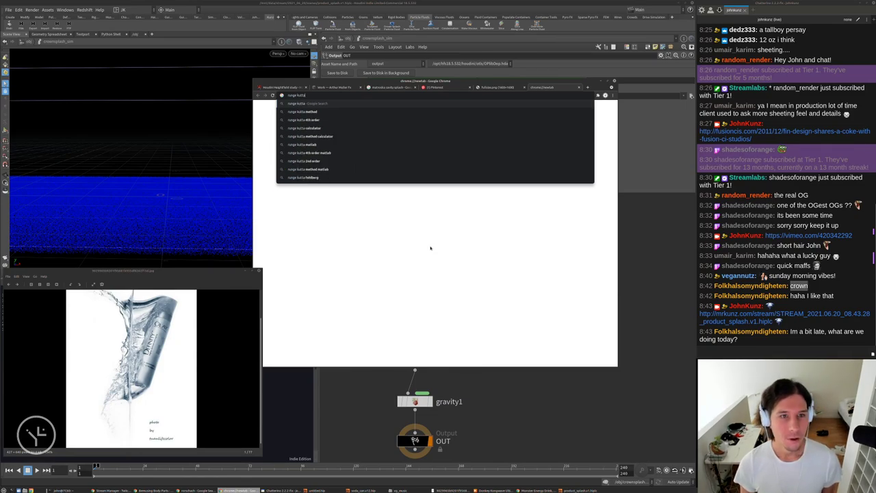
key(Return)
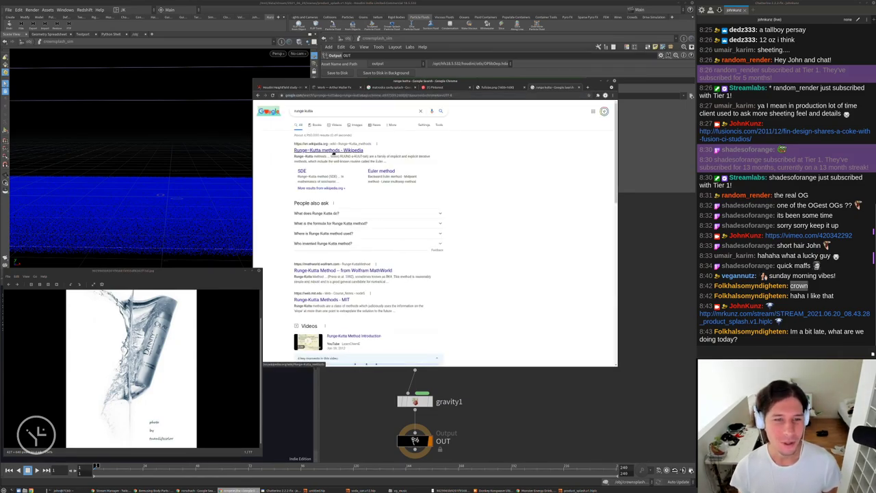
scroll(383, 274, down, 3)
scroll(363, 306, down, 1)
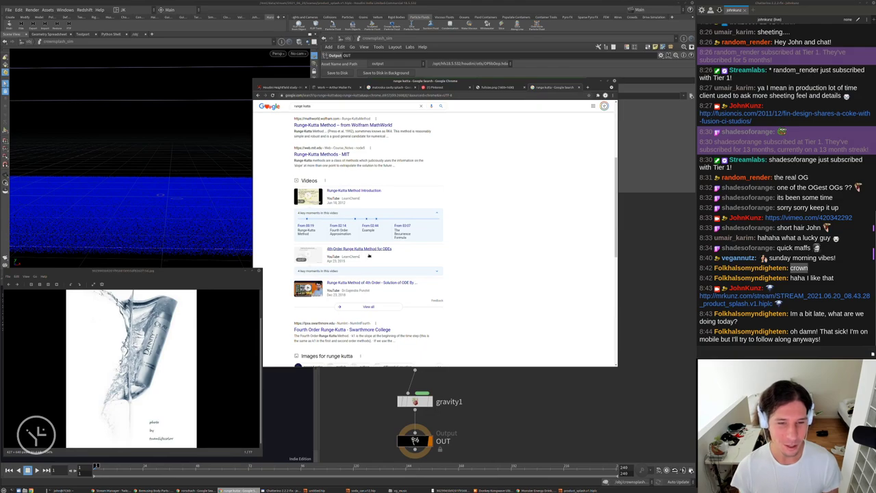
scroll(488, 248, down, 6)
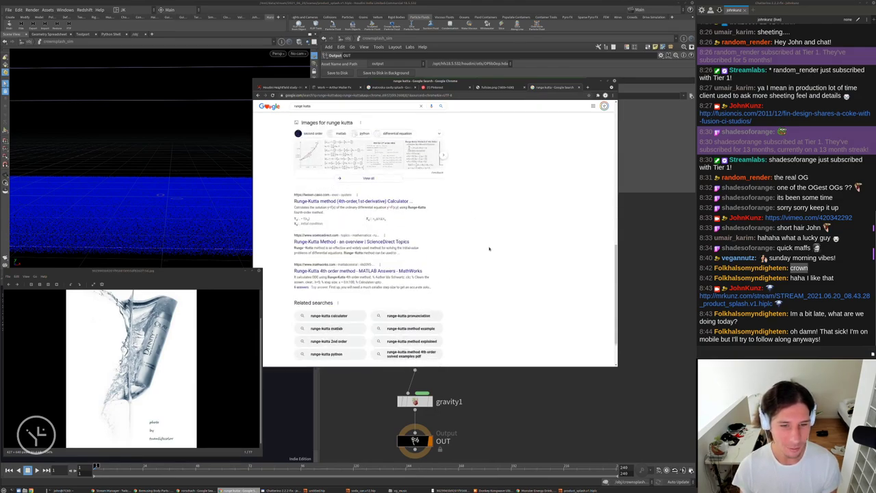
scroll(345, 214, up, 10)
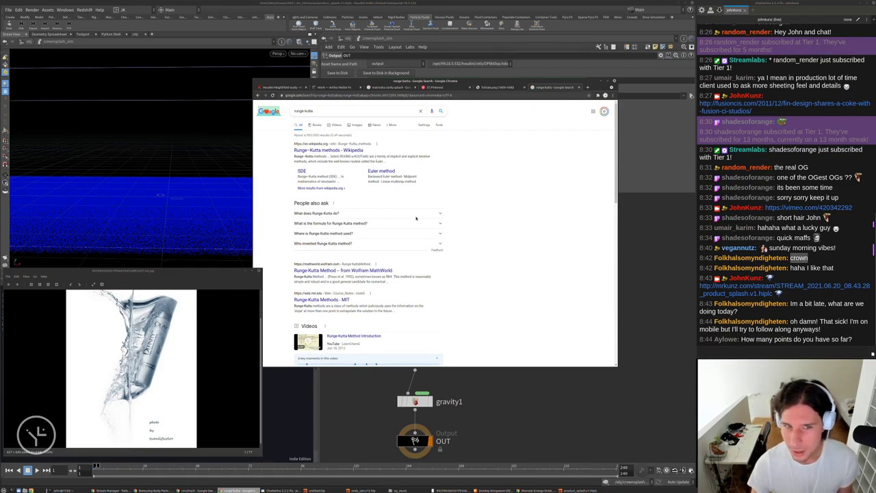
Open the Wikipedia article on Runge–Kutta methods, play the pronunciation recording, and close that browser tab.
click(342, 150)
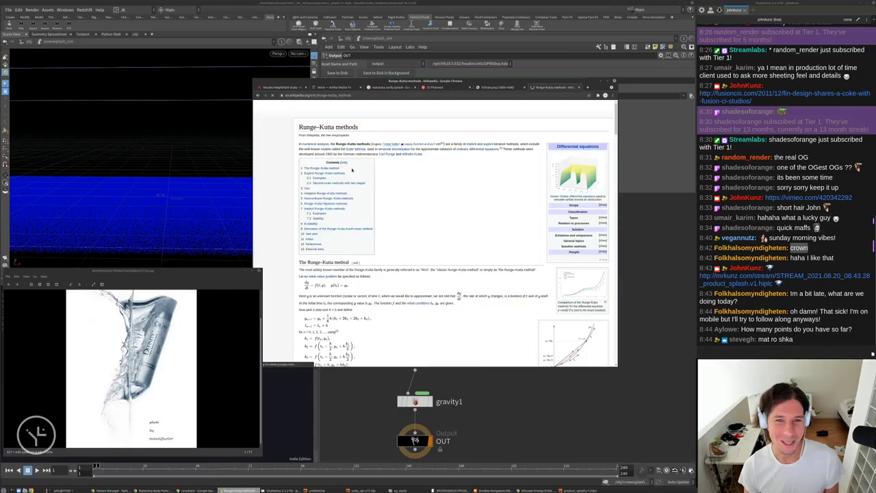
click(394, 144)
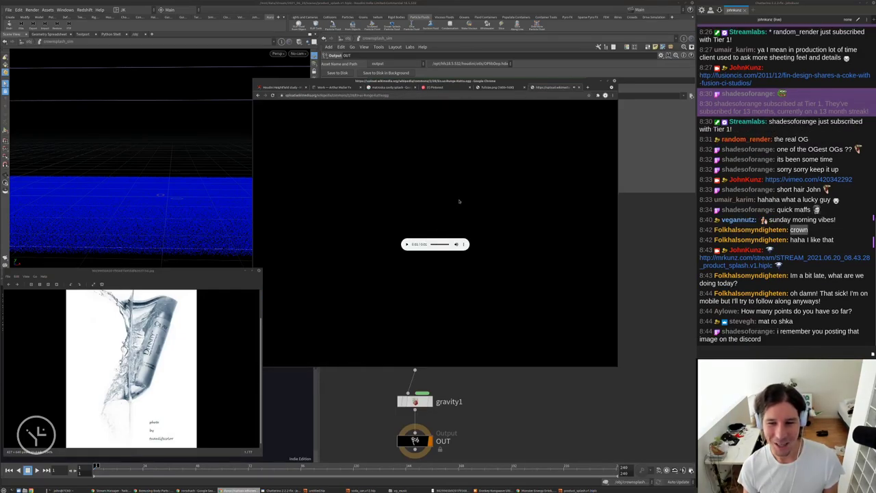
click(579, 87)
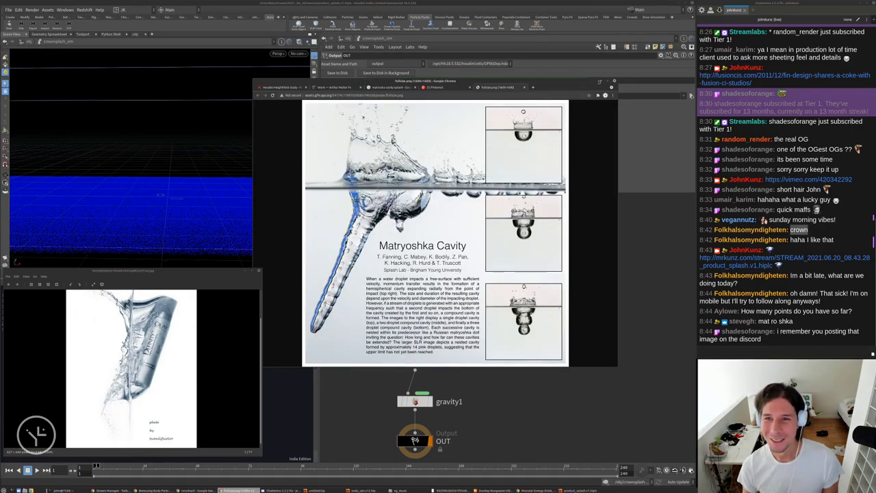
Return to Houdini, place the can reference photo just below the viewport, and adjust its zoom to frame the can and splash.
click(623, 297)
click(188, 268)
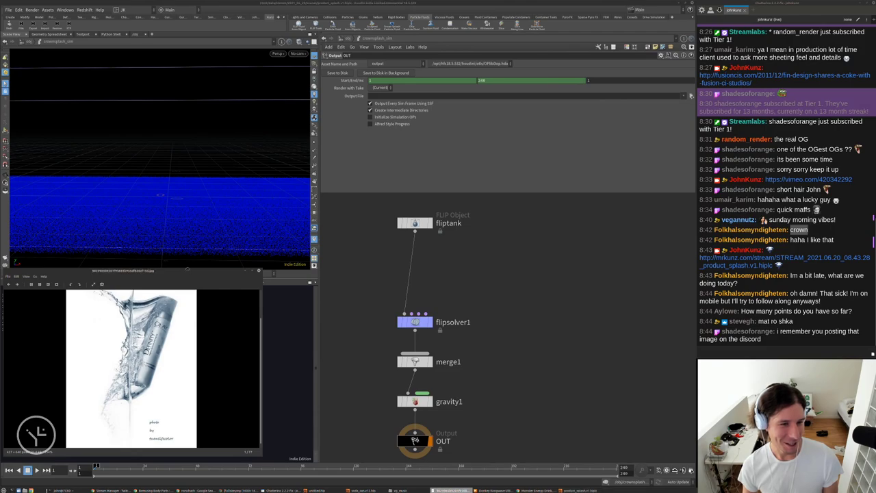
mouse_move(187, 270)
mouse_down()
mouse_move(187, 285)
mouse_move(187, 277)
mouse_up()
scroll(131, 370, up, 3)
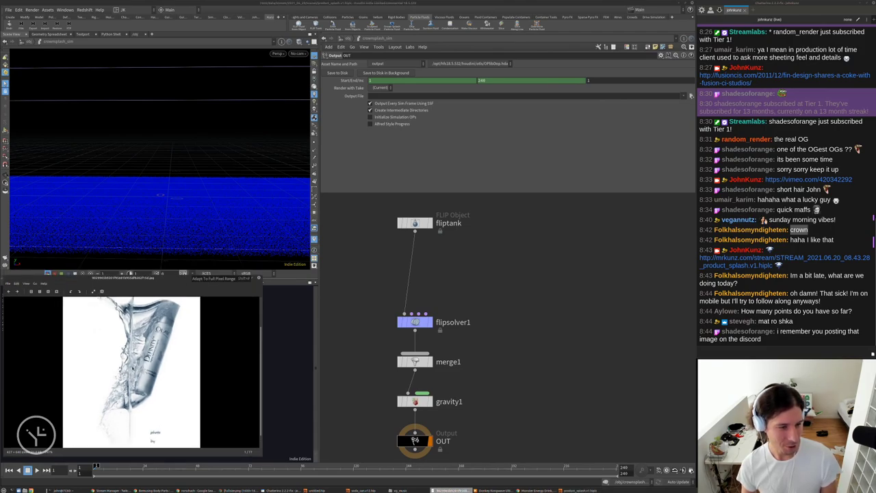
scroll(131, 369, down, 4)
drag(139, 348, 139, 361)
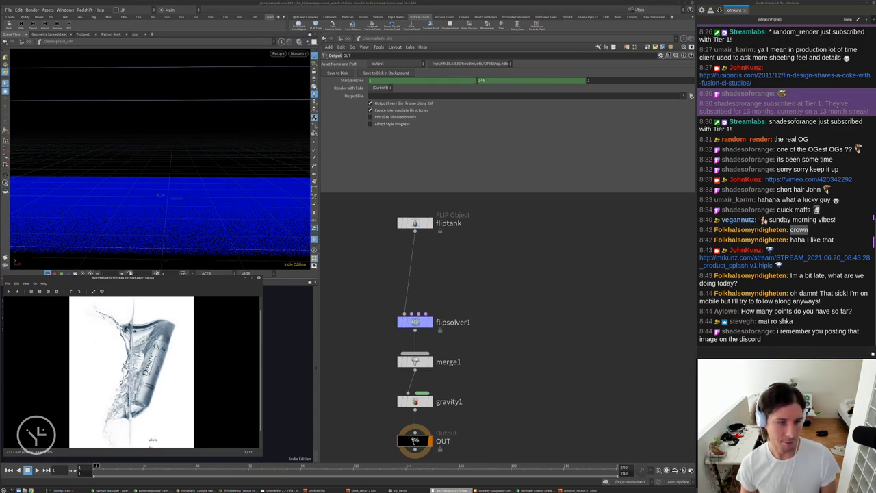
Move flipsolver1 up closer to fliptank, leaving more space above merge1.
click(509, 291)
middle_drag(489, 327, 537, 337)
drag(463, 333, 462, 298)
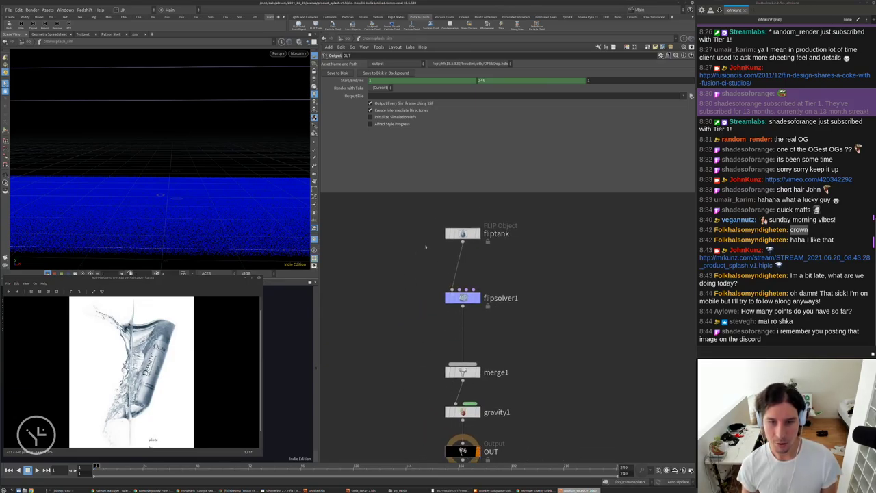
Examine the whole fluid tank in the viewport and check the voxel and point counts in flipsolver1's node information.
alt+right_drag(239, 145, 155, 187)
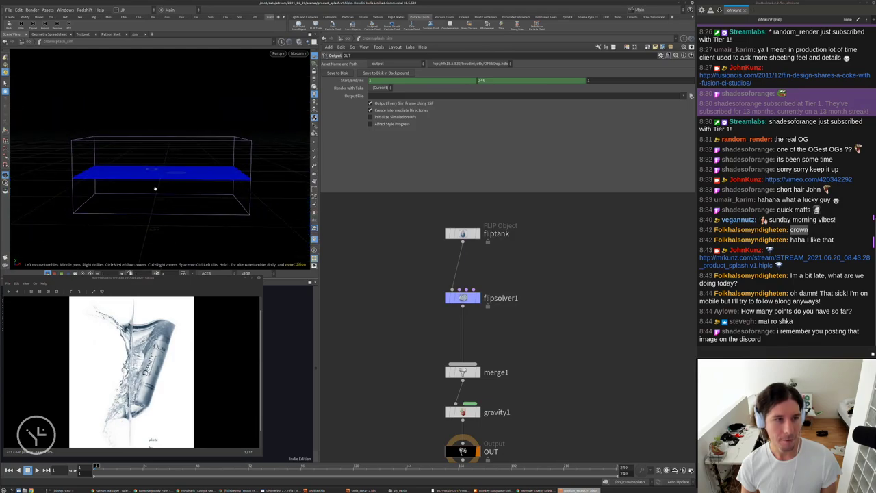
alt+drag(155, 187, 186, 183)
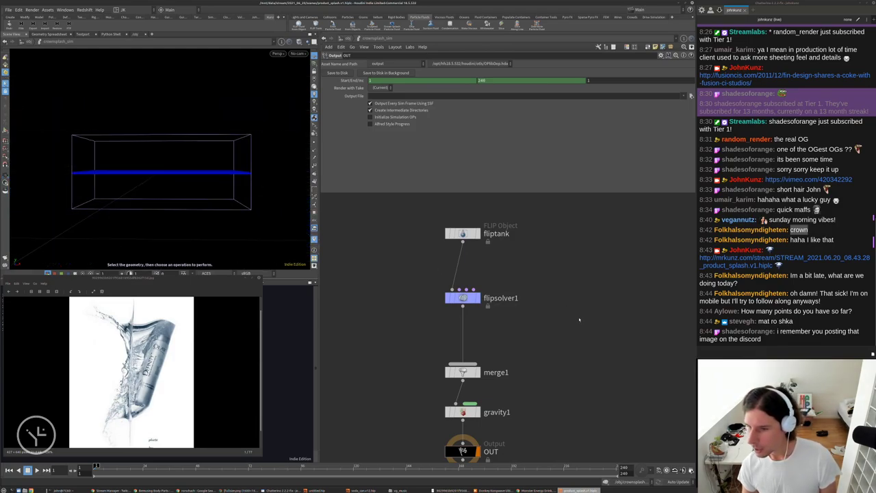
middle_click(468, 295)
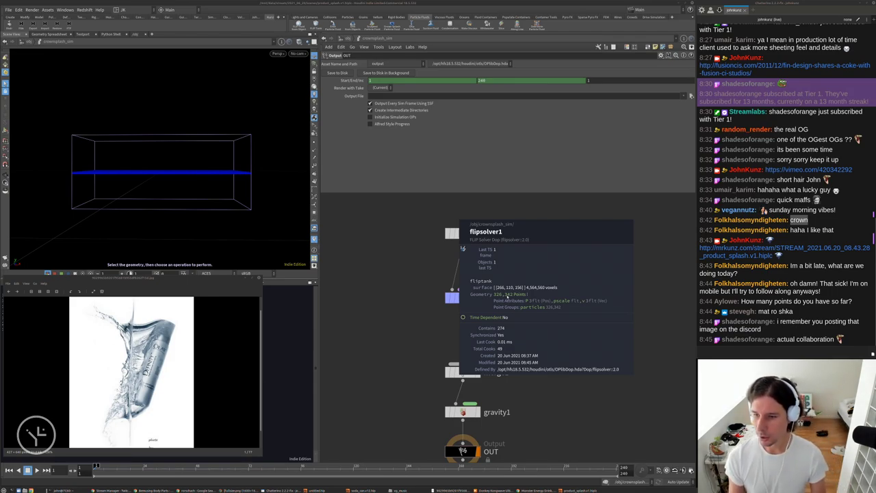
click(557, 279)
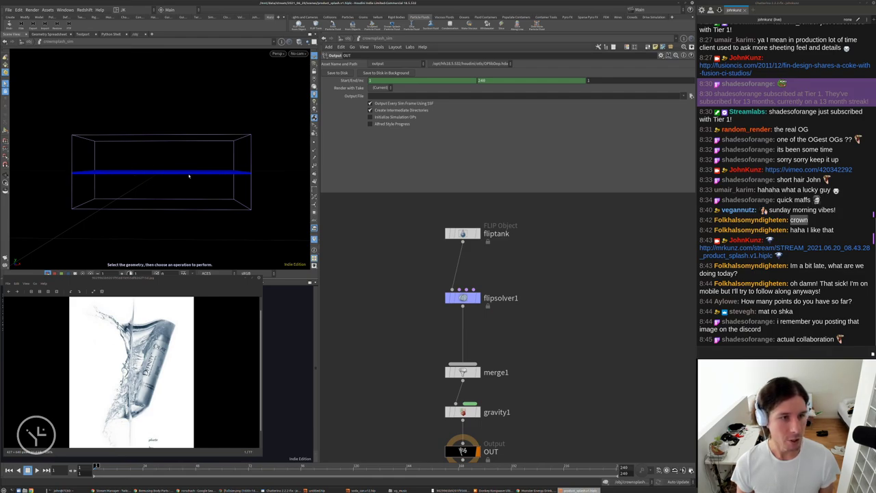
alt+right_drag(156, 164, 199, 178)
alt+drag(199, 177, 165, 176)
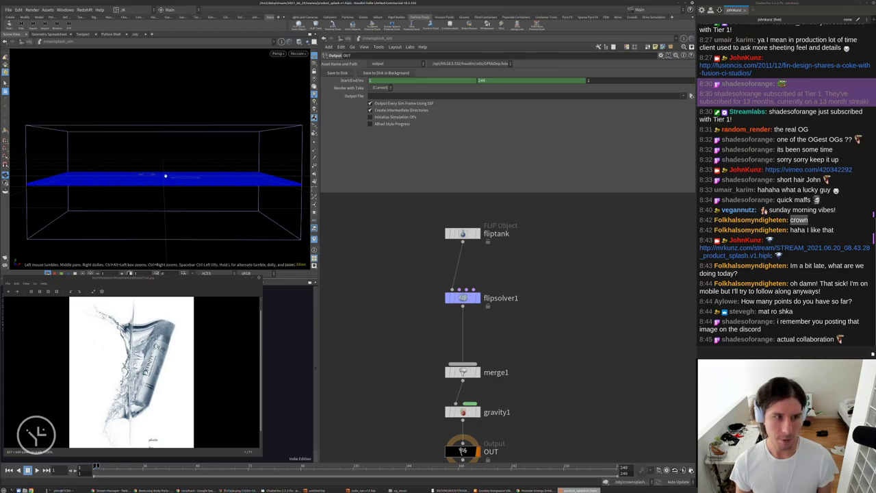
Set the fliptank object's Input Type to Particle Field, and inspect flipsolver1's node information and the filled tank.
click(463, 233)
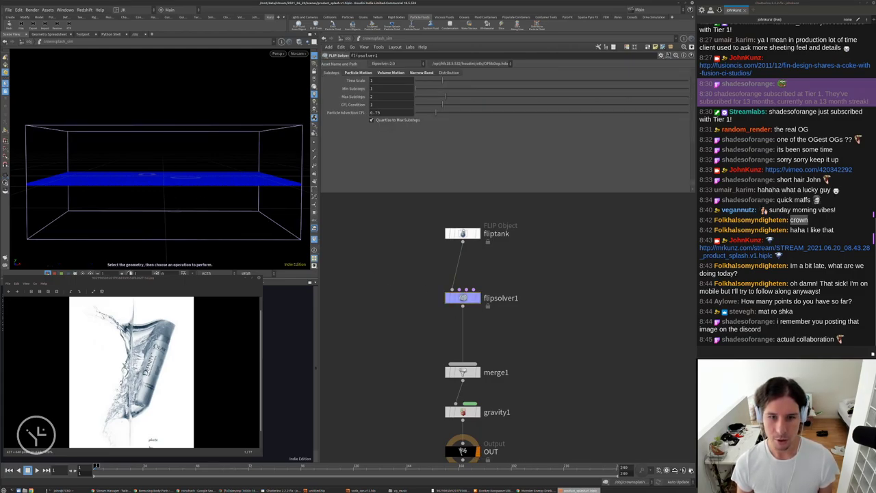
click(333, 125)
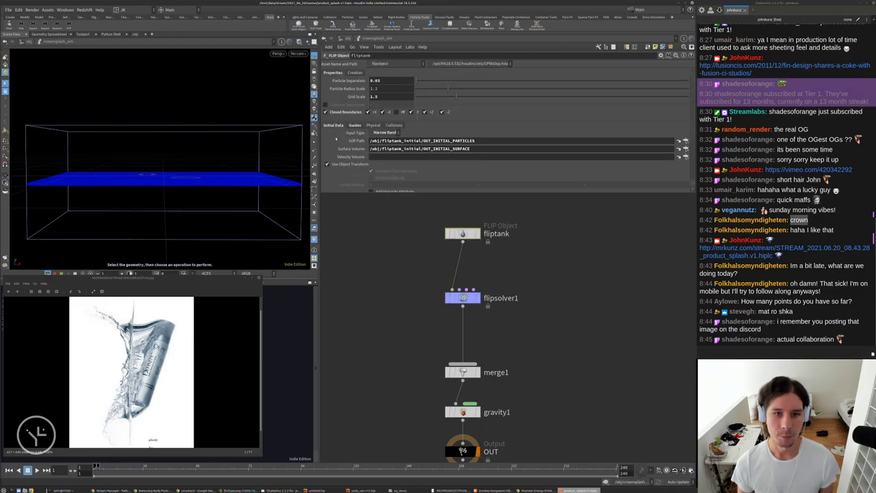
click(386, 133)
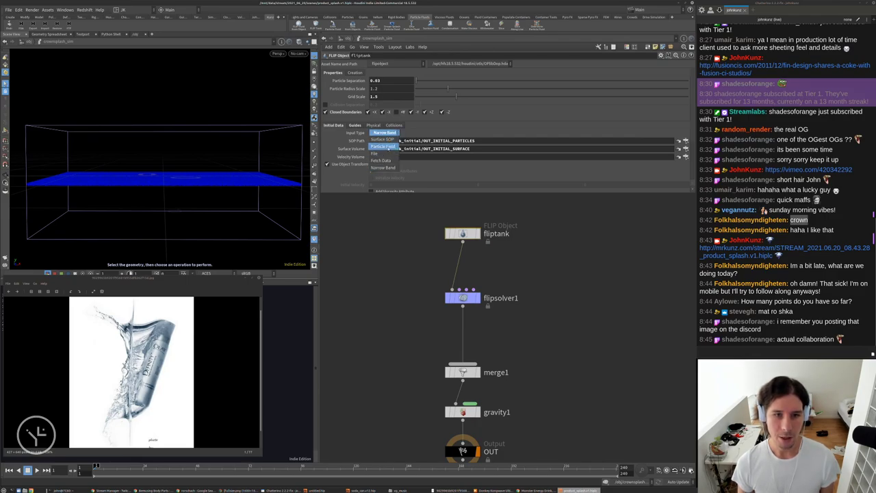
click(386, 148)
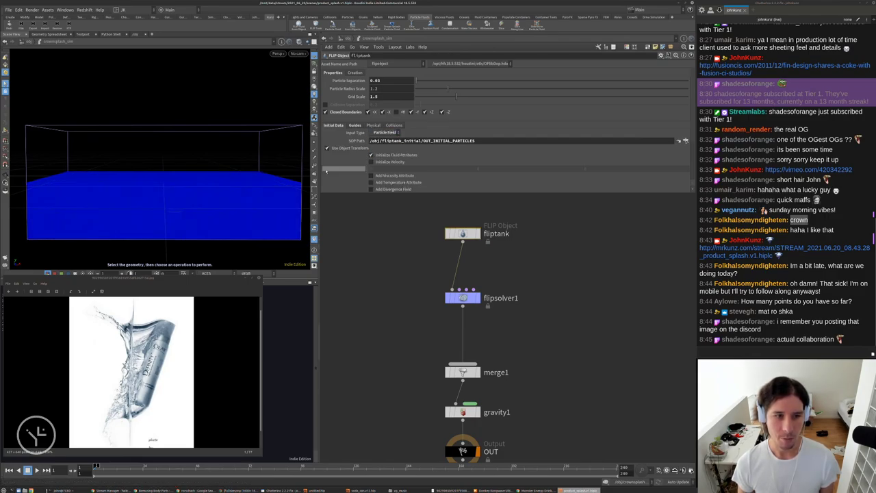
middle_click(462, 298)
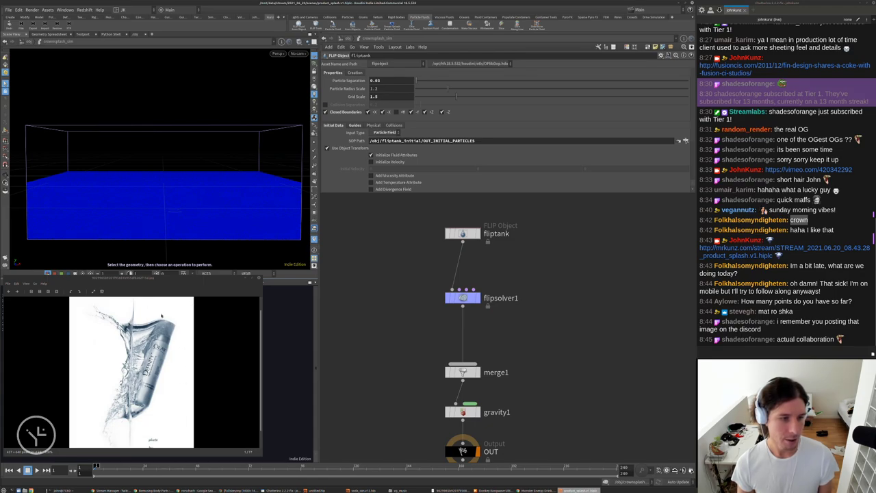
alt+right_drag(157, 137, 110, 155)
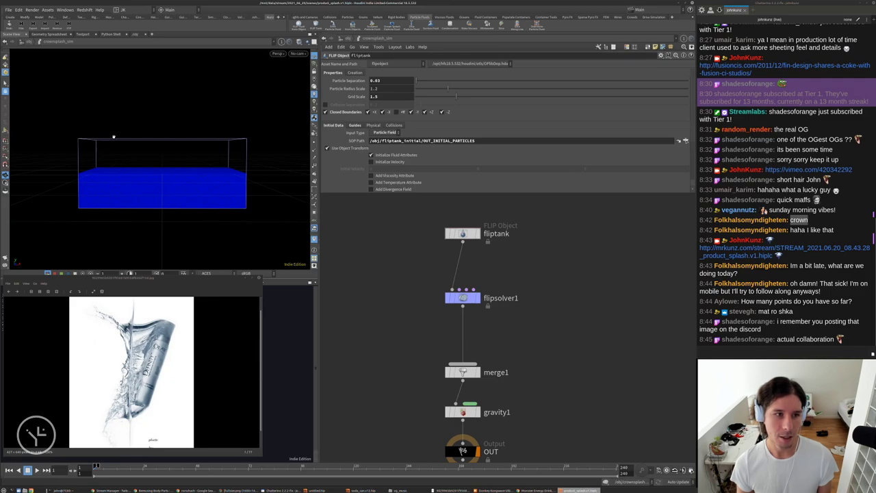
Set the fliptank object's Input Type to Narrow Band, and inspect the thin particle layer in the tank from several angles.
click(384, 132)
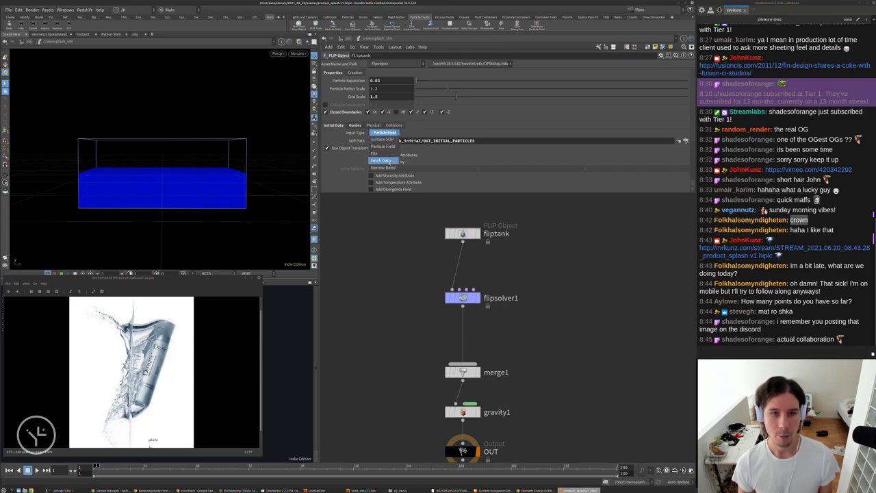
click(383, 168)
scroll(189, 190, up, 5)
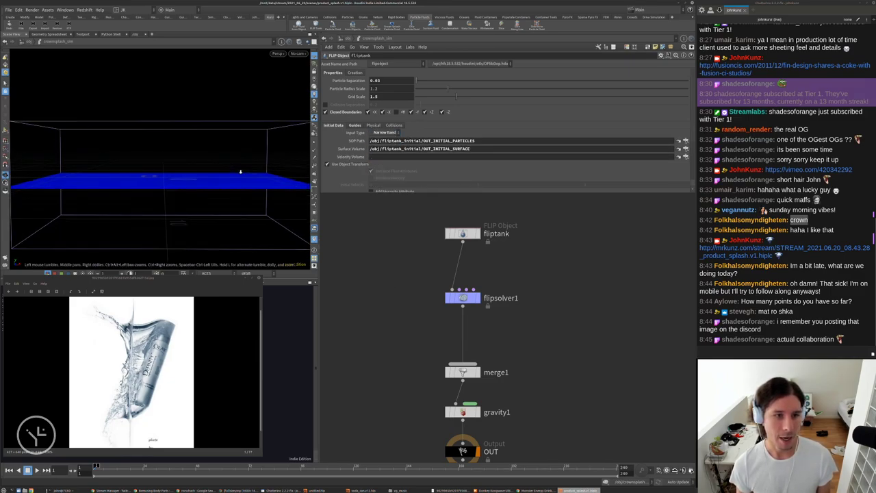
drag(240, 171, 204, 182)
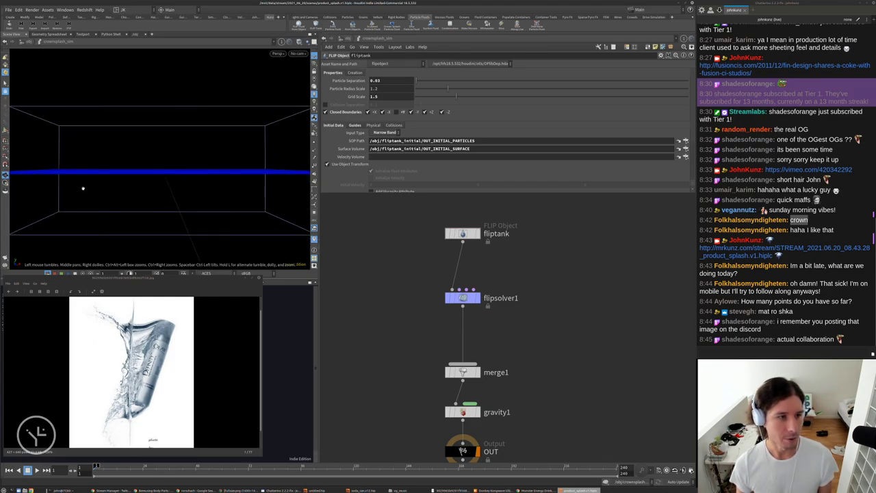
drag(236, 190, 171, 189)
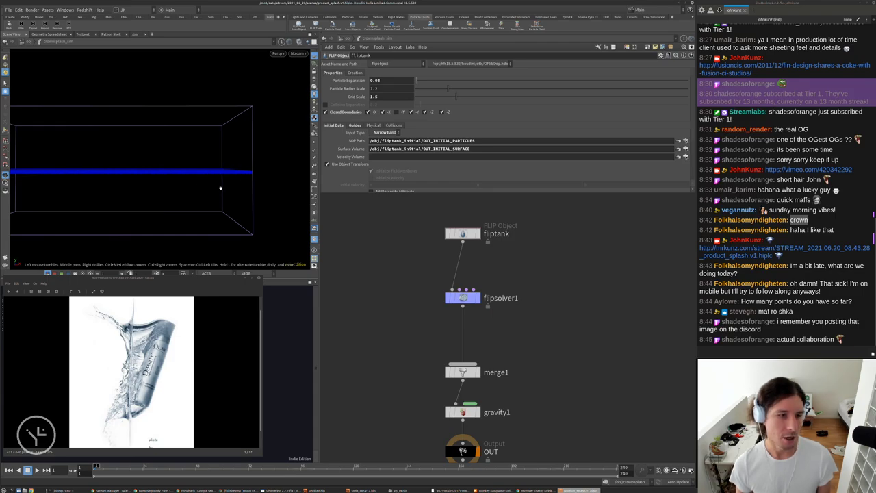
drag(174, 196, 80, 165)
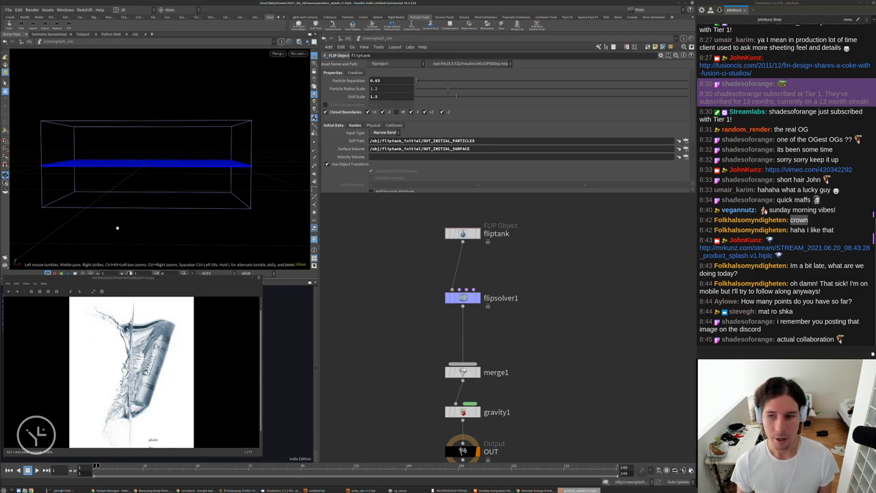
Add a Merge node between flipsolver1 and merge1 in the crownsplash_sim network, positioned below and beside the solver.
middle_drag(549, 238, 562, 289)
middle_drag(431, 298, 427, 254)
key(Tab)
text(me)
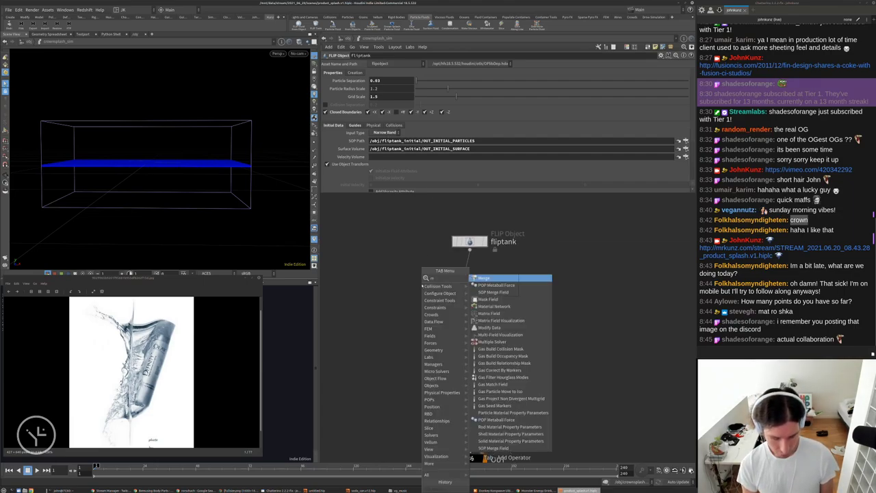
key(Return)
click(422, 284)
drag(422, 285, 417, 341)
Add a Static Object node beside flipsolver1 and wire its output into merge2.
key(Tab)
text(static)
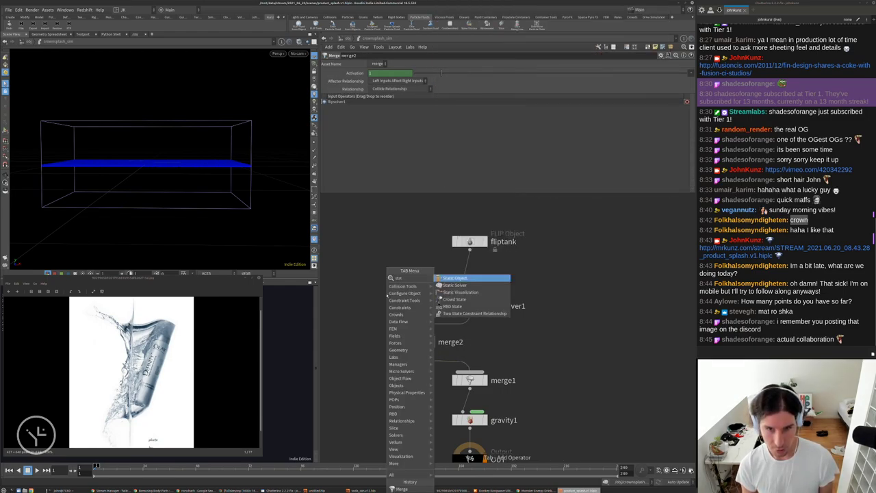
key(Return)
click(386, 294)
drag(387, 294, 416, 335)
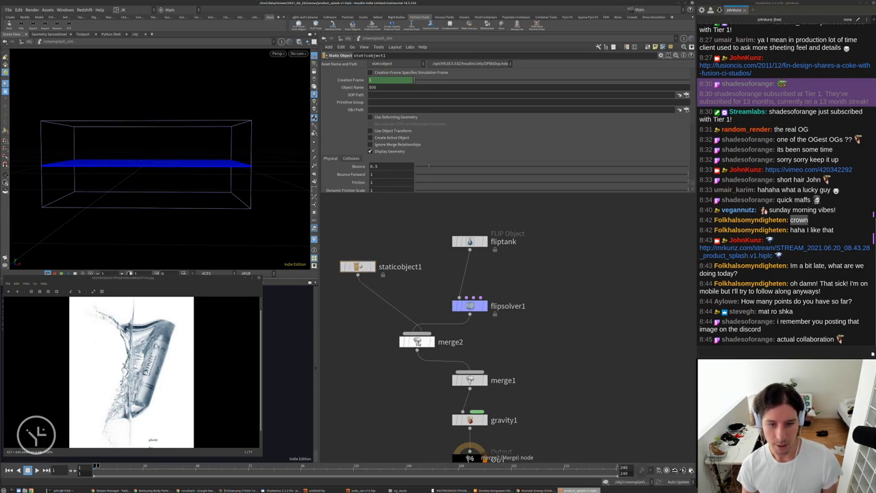
Reverse merge2's input order so staticobject1 comes before flipsolver1.
click(417, 341)
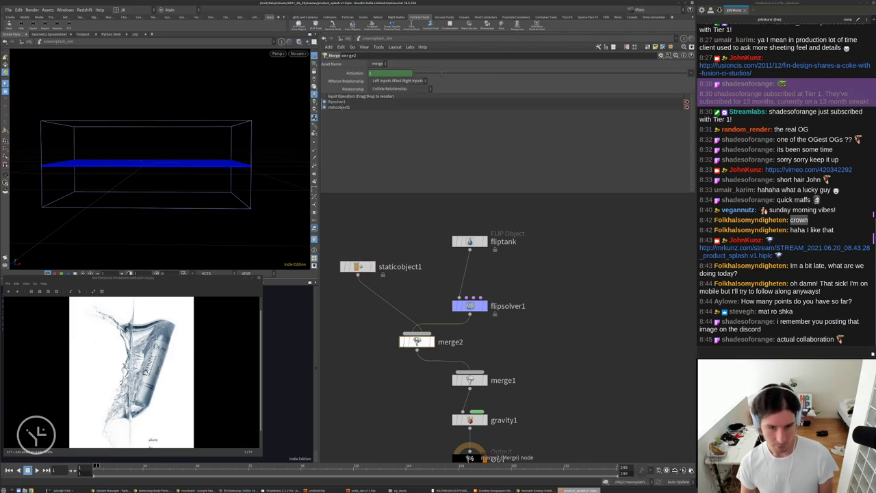
key(shift+r)
click(371, 362)
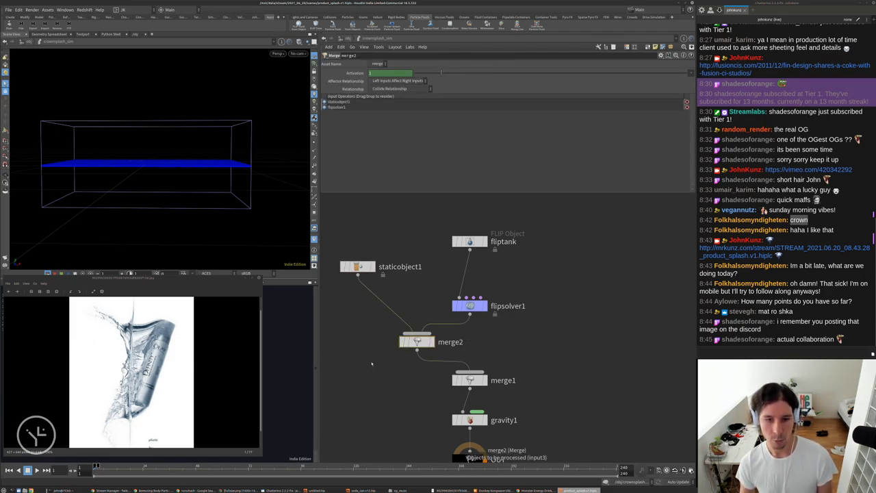
Tidy the network layout, placing staticobject1 level with flipsolver1 and merge2 centred below the two.
drag(357, 267, 360, 271)
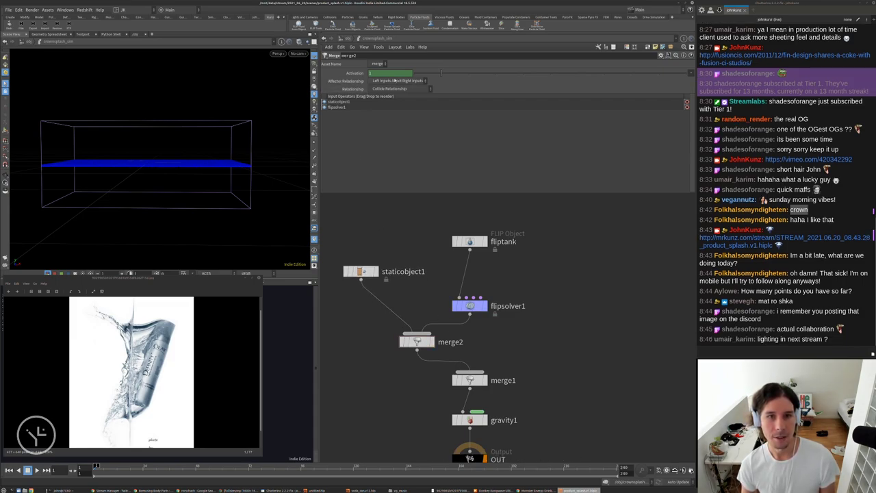
middle_drag(401, 252, 453, 224)
drag(414, 242, 370, 266)
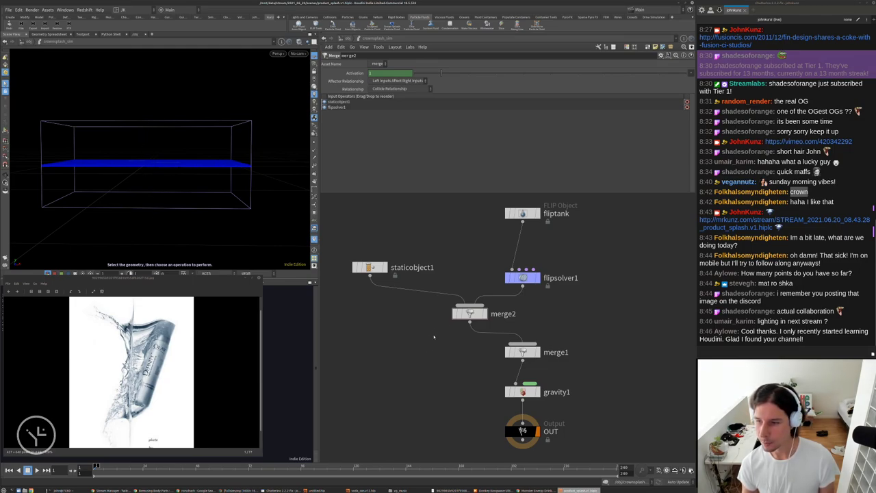
middle_drag(427, 380, 425, 350)
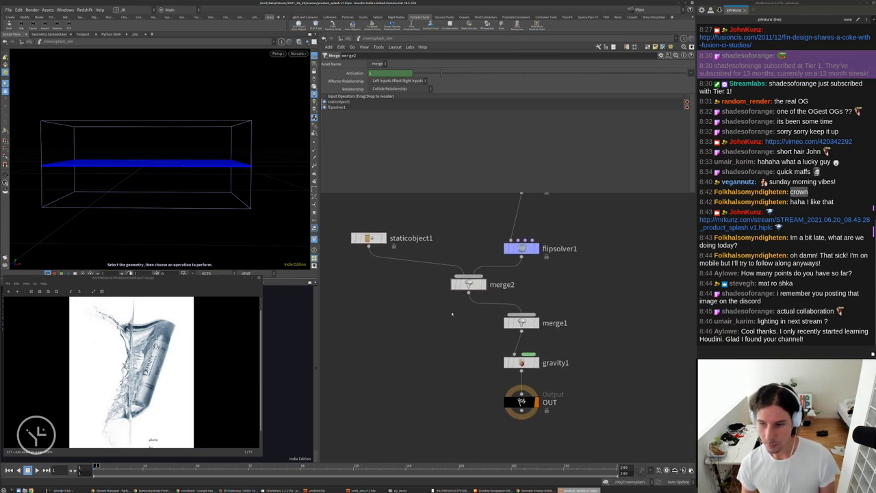
drag(466, 283, 457, 297)
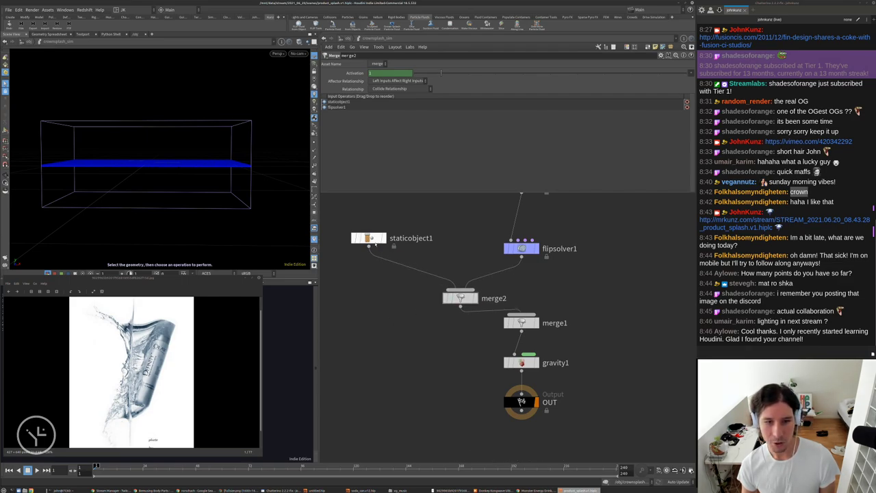
drag(375, 243, 399, 255)
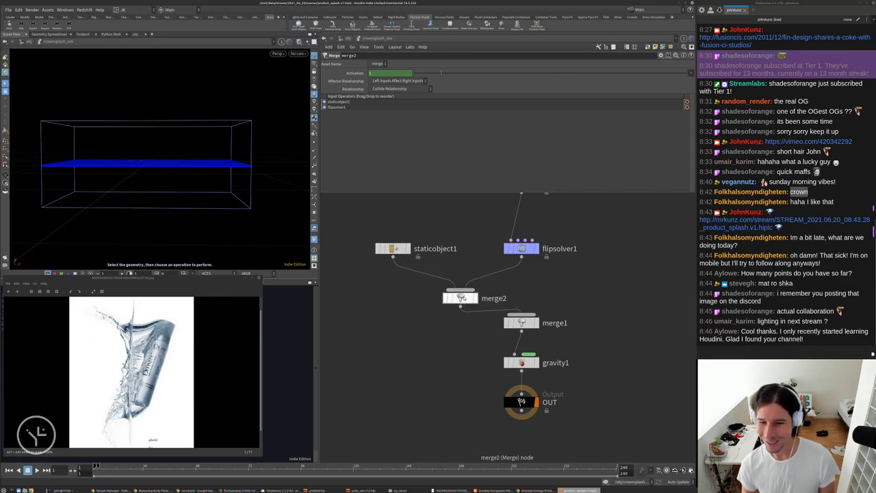
drag(463, 299, 460, 291)
middle_drag(525, 331, 483, 288)
scroll(488, 318, down, 2)
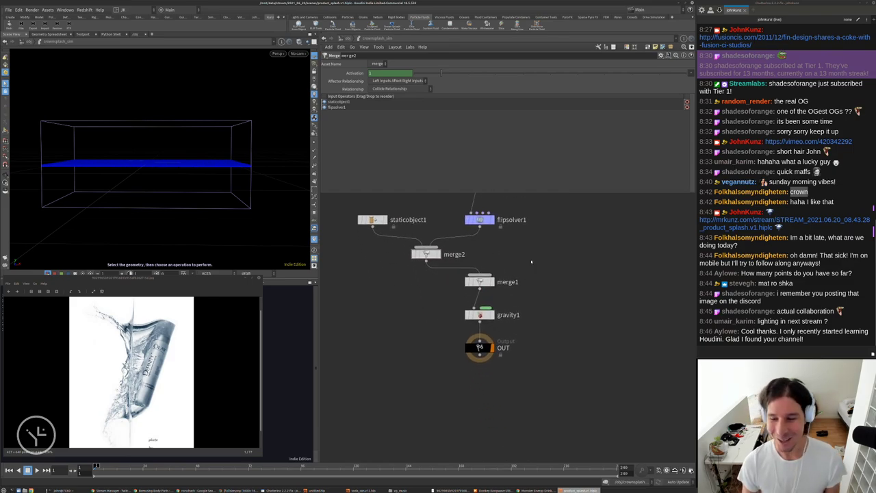
middle_drag(528, 254, 535, 324)
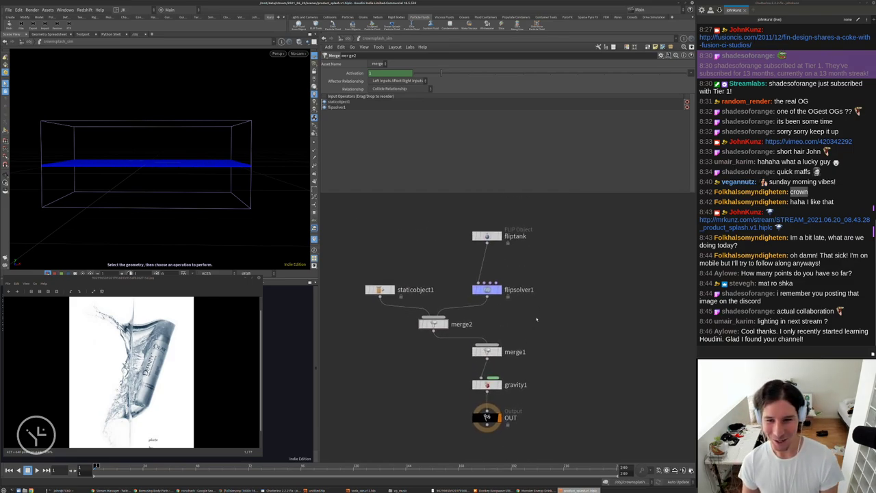
drag(490, 254, 486, 283)
At object level, display product_can and fliptank_initial instead of post_sim_fluid, and bring up product_can's transform handle in the viewport.
key(u)
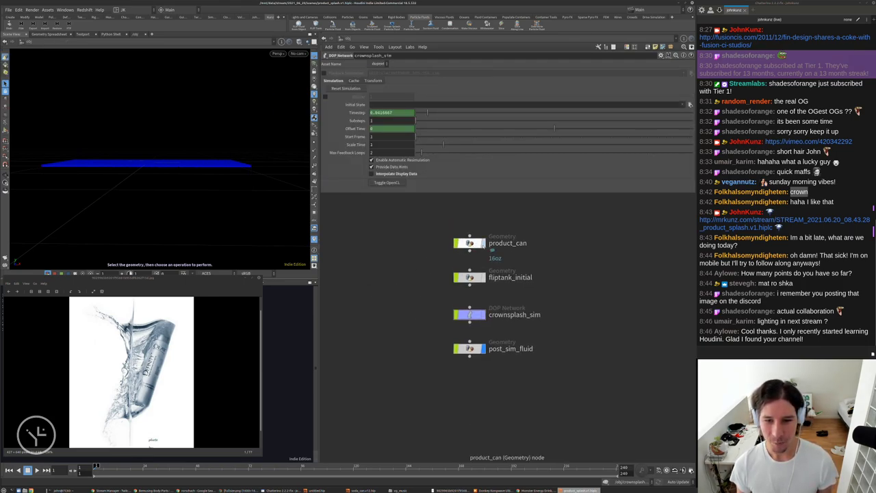
click(483, 243)
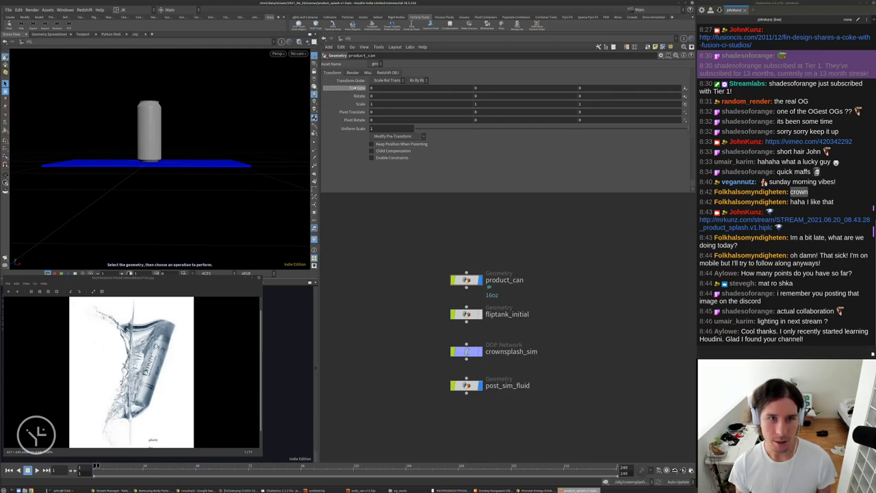
click(480, 384)
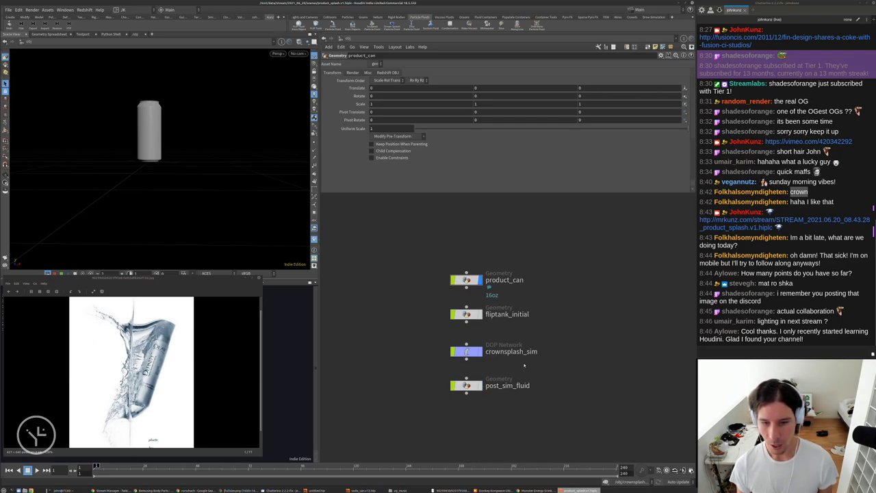
click(479, 314)
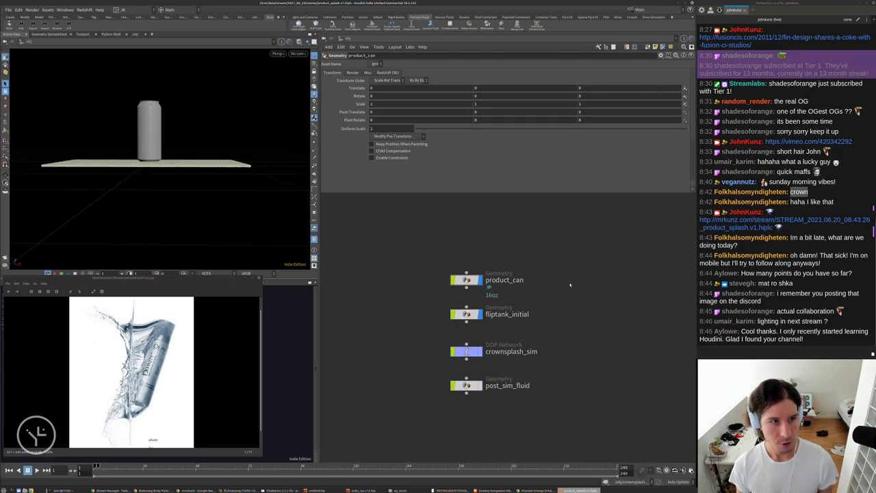
click(466, 280)
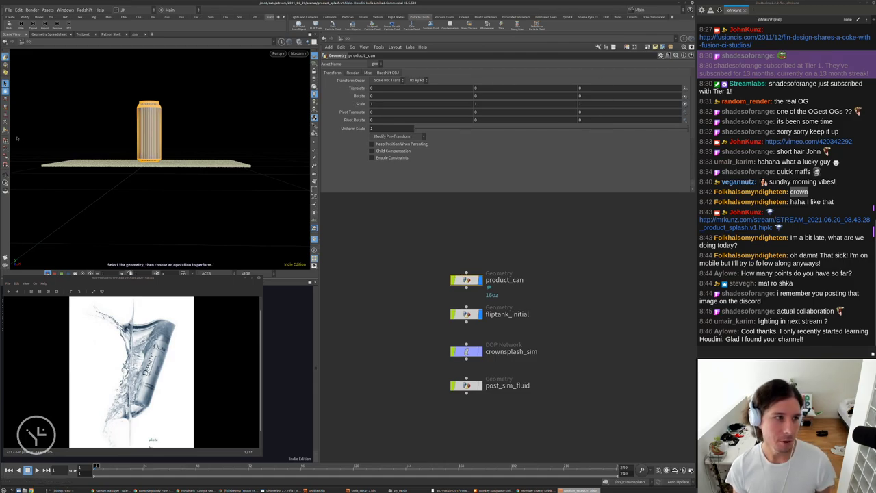
key(Return)
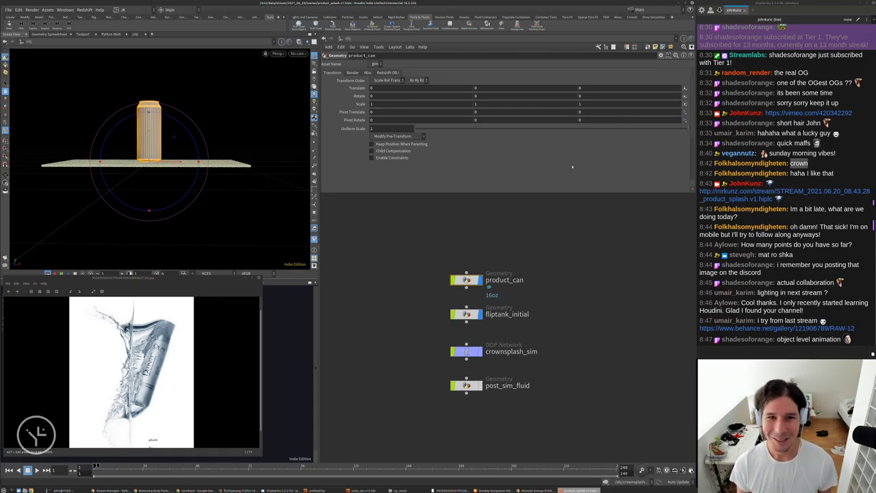
Open the Behance gallery RAW 1.2 linked in the stream chat in Chrome and look through its renders.
click(723, 330)
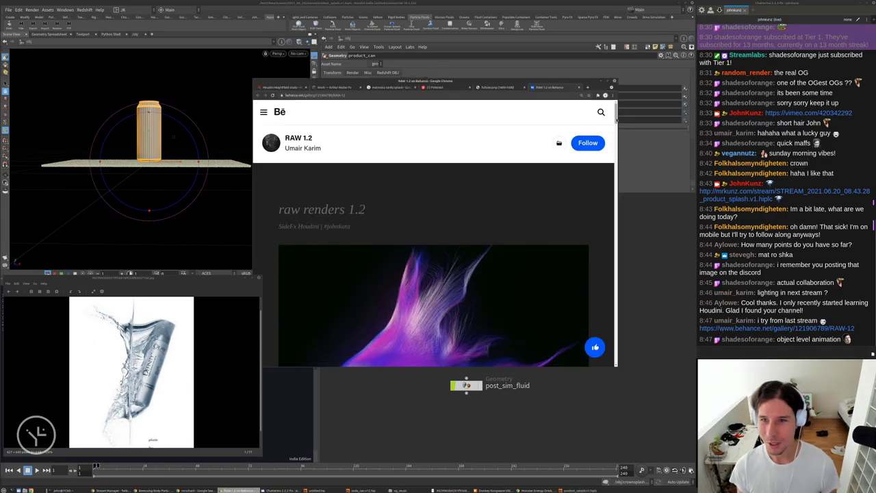
scroll(616, 120, down, 5)
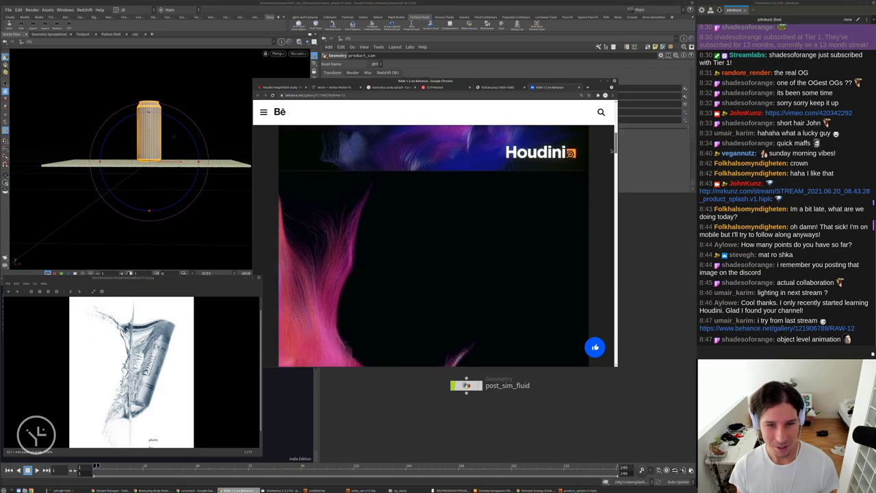
scroll(602, 191, down, 5)
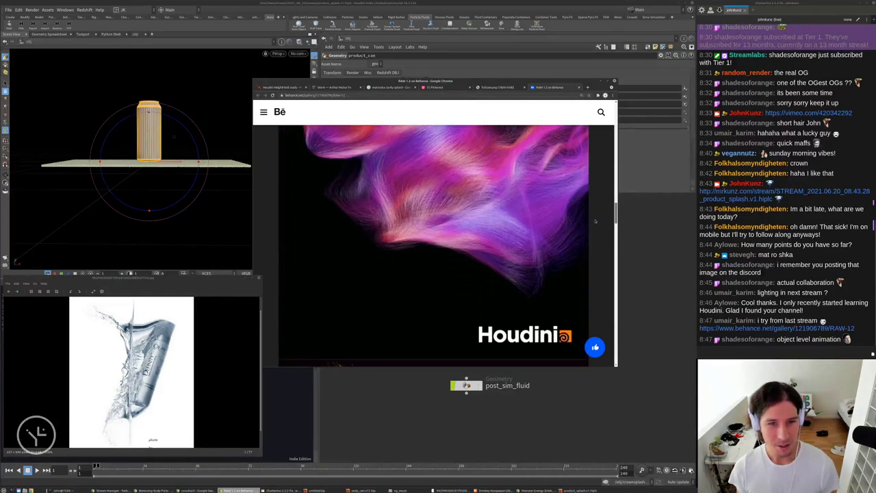
Browse the RAW 1.2 Behance gallery down to the blue and magenta hair-covered face render.
scroll(595, 221, down, 5)
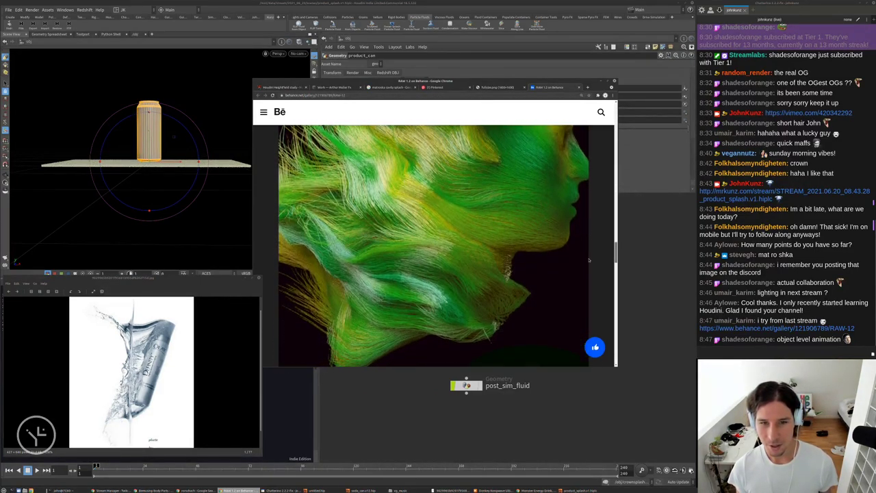
scroll(589, 260, down, 5)
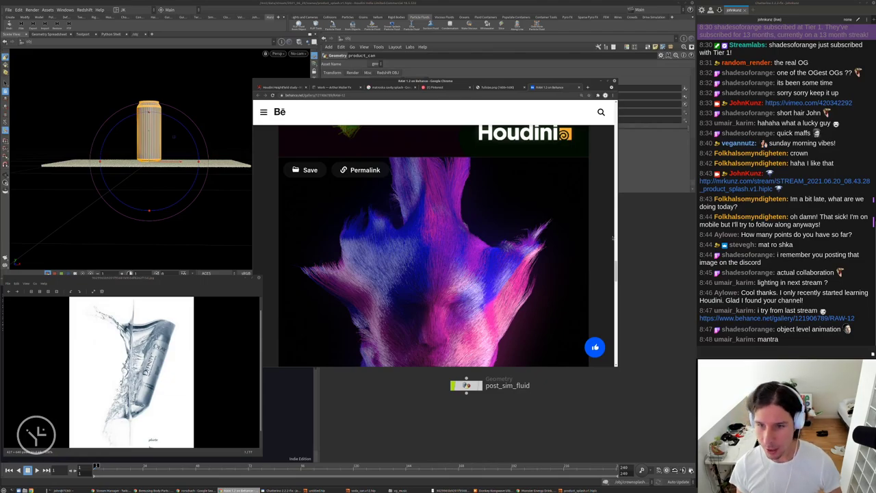
mouse_move(615, 266)
mouse_down()
mouse_move(613, 320)
mouse_move(611, 115)
mouse_move(604, 273)
mouse_up()
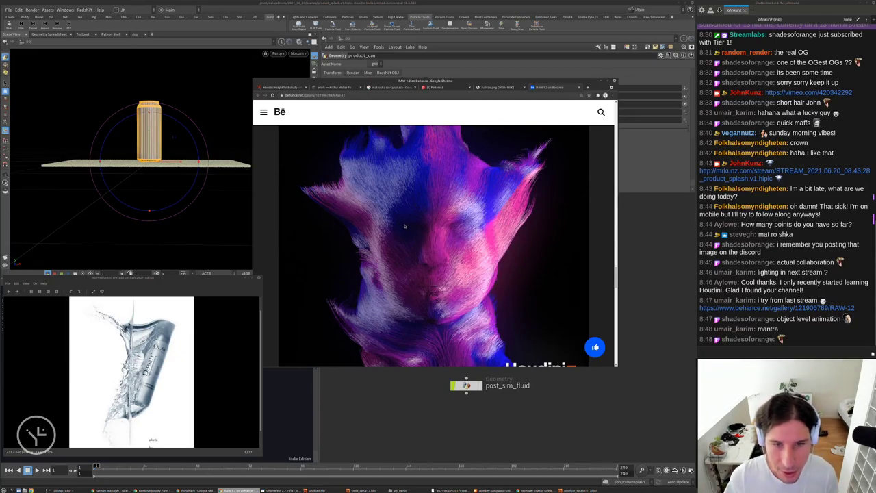
scroll(422, 267, down, 5)
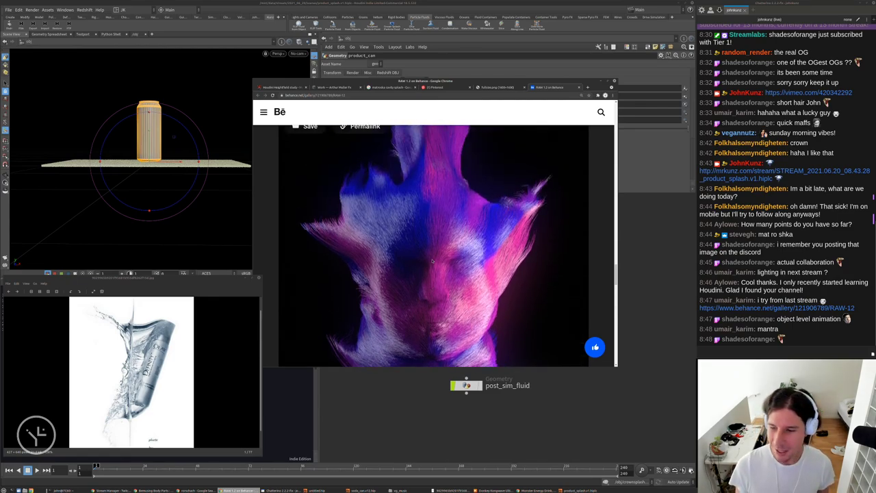
Search Google for "mystique" in a new browser tab and show the image results.
key(ctrl+t)
text(mystique)
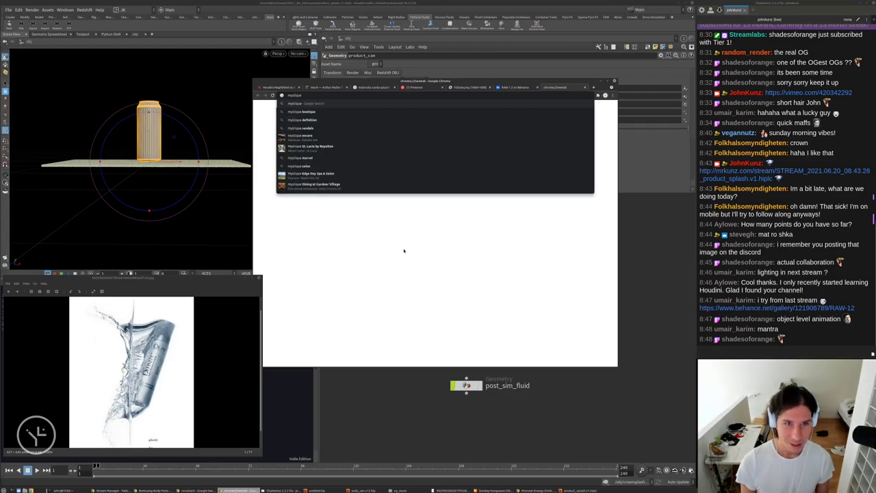
key(Return)
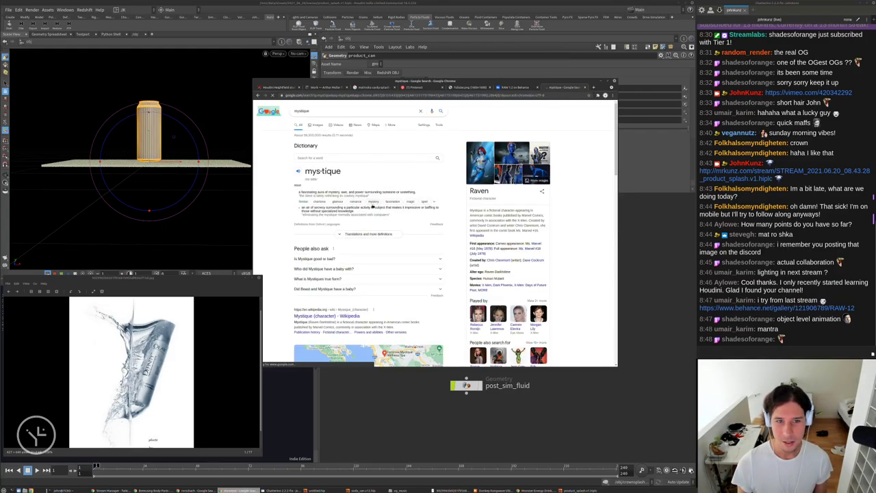
click(316, 124)
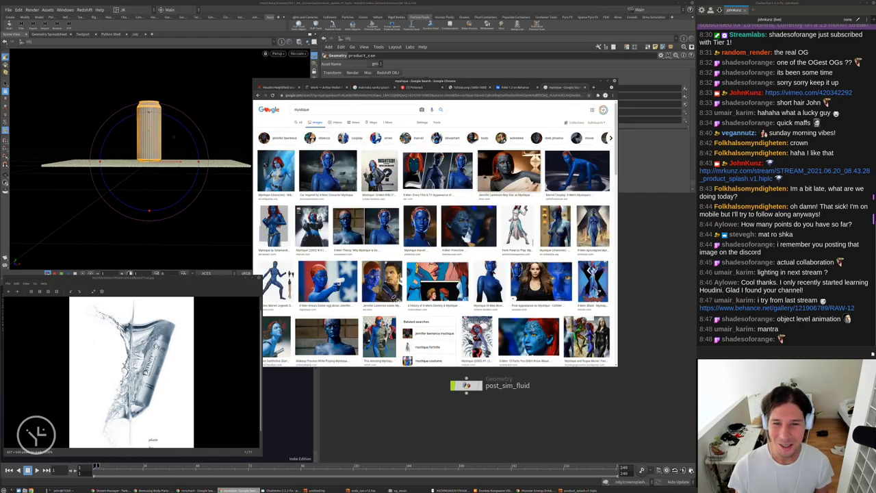
Preview several blue-skinned Mystique pictures and look through their related images.
click(366, 226)
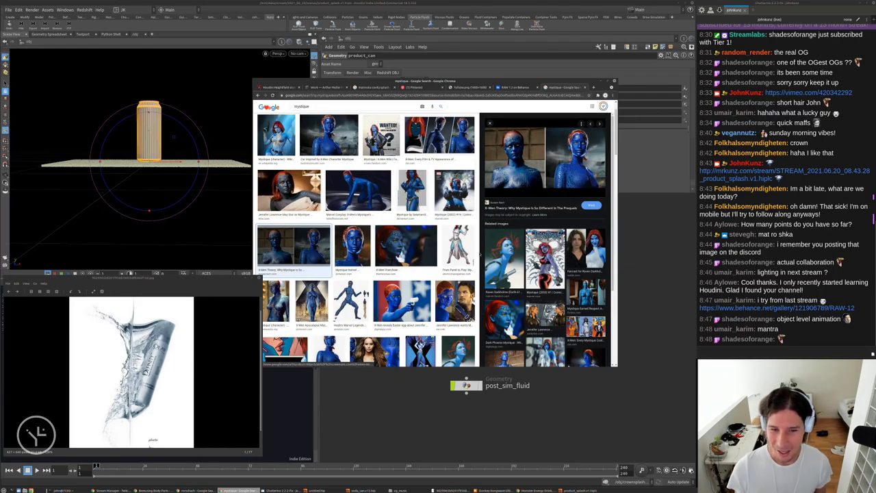
click(403, 301)
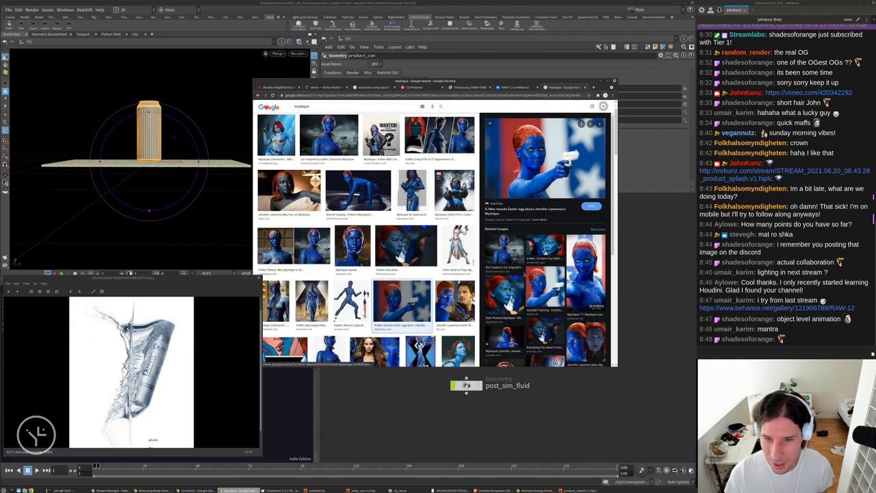
click(509, 257)
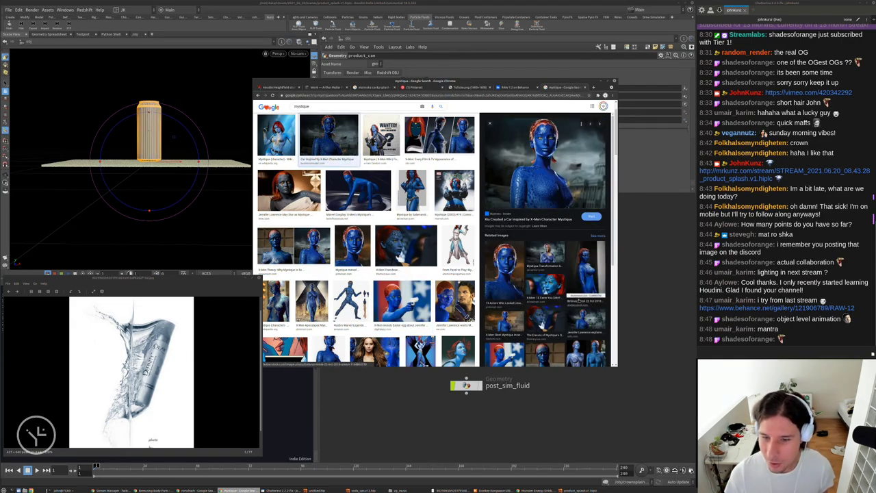
scroll(542, 321, down, 3)
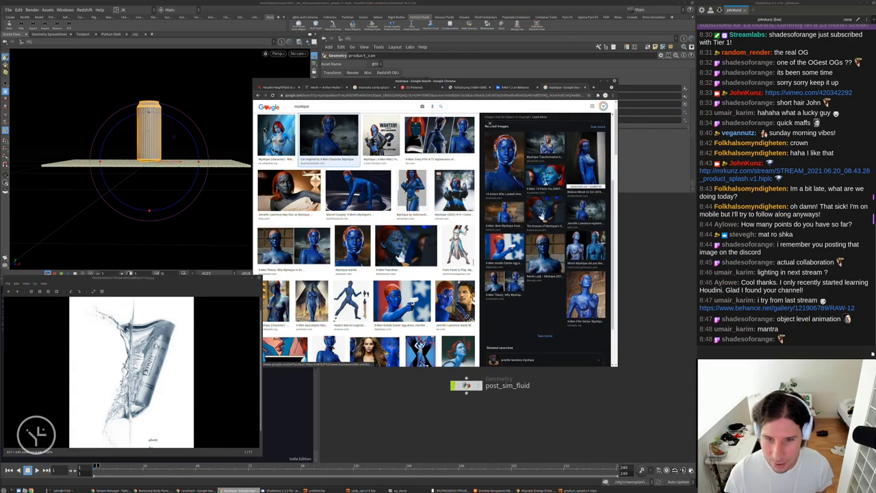
scroll(328, 274, down, 2)
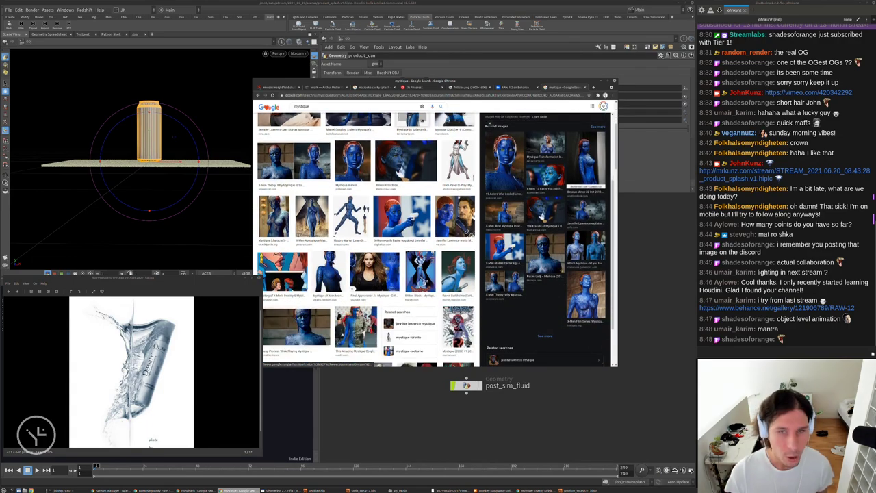
Return to the RAW 1.2 Behance page and examine the blue and magenta face render again.
click(513, 87)
scroll(451, 219, down, 2)
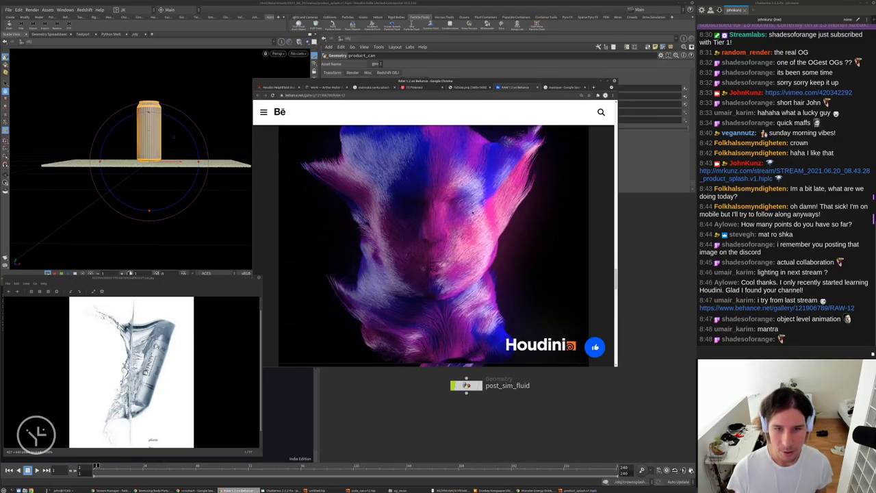
scroll(472, 213, up, 2)
scroll(447, 254, down, 1)
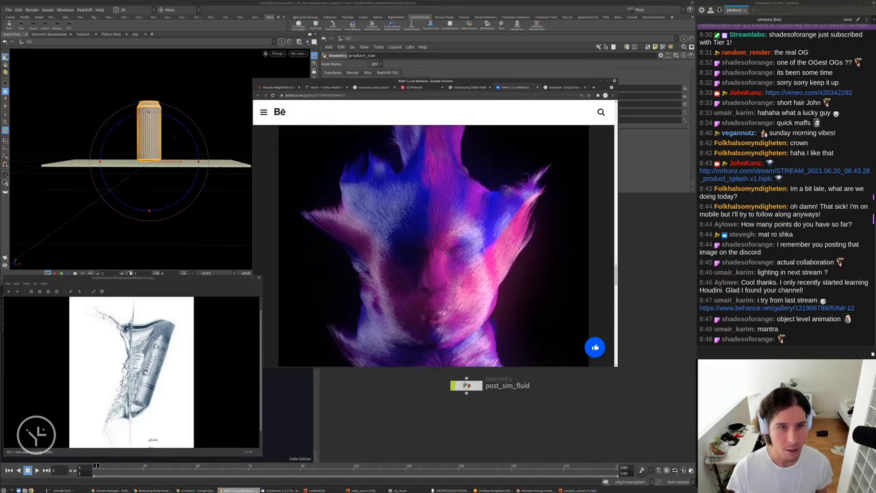
scroll(446, 252, down, 1)
Switch to the terminal, place its window over the browser and list the command history.
key(alt+Tab)
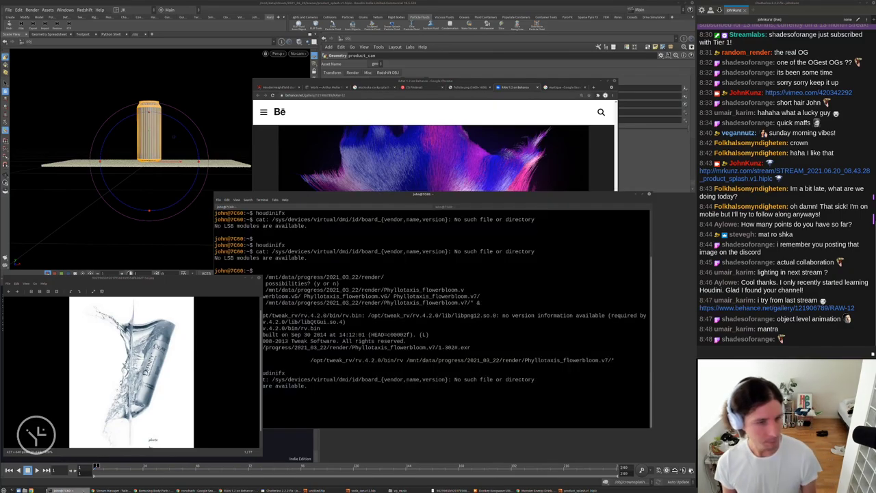
drag(413, 196, 462, 159)
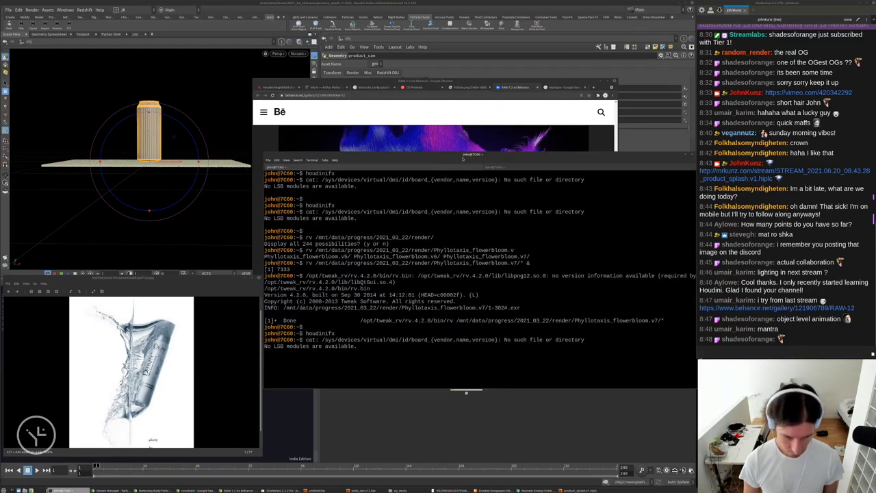
key(Return)
text(history)
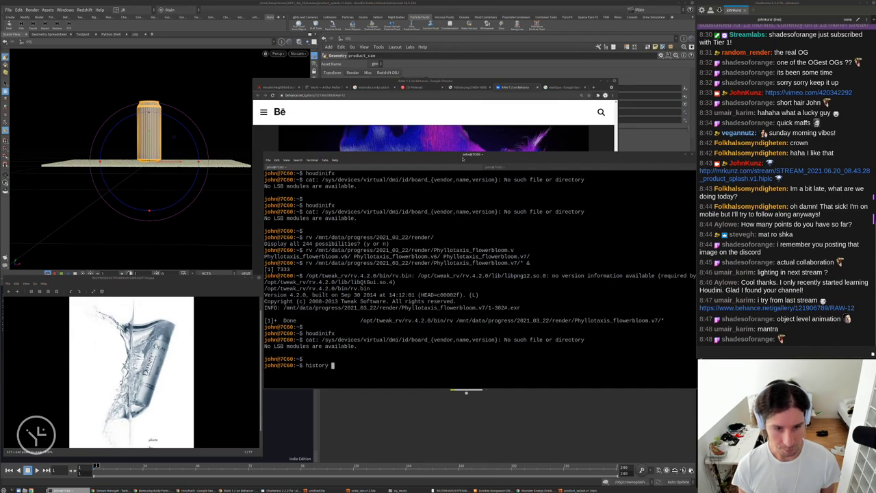
key(Return)
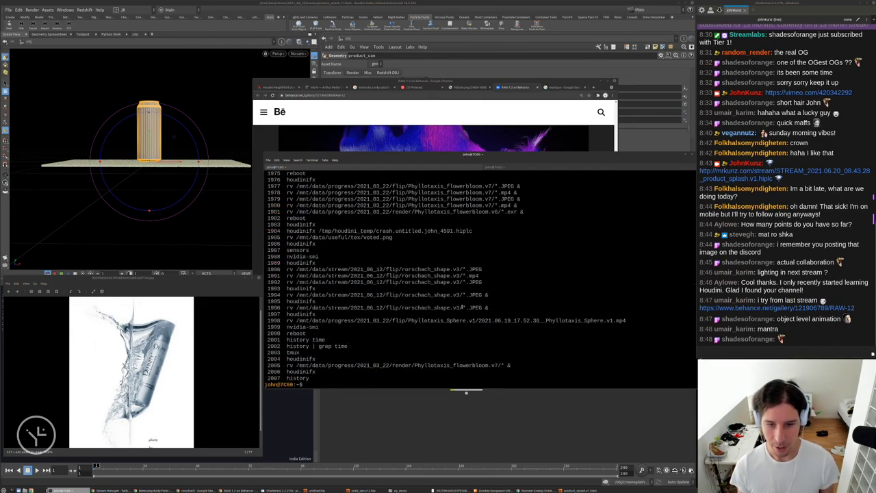
Reuse the rorschach_shape.v3 command from the history to run rv /mnt/data/stream/2021_06_12/flip/rorschach_shape.v3/*.mp4.
drag(463, 307, 288, 308)
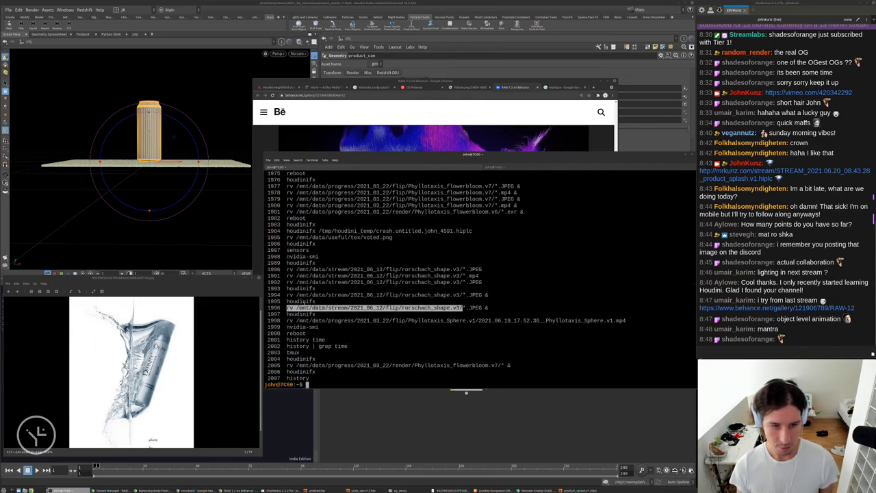
middle_click(377, 259)
click(377, 260)
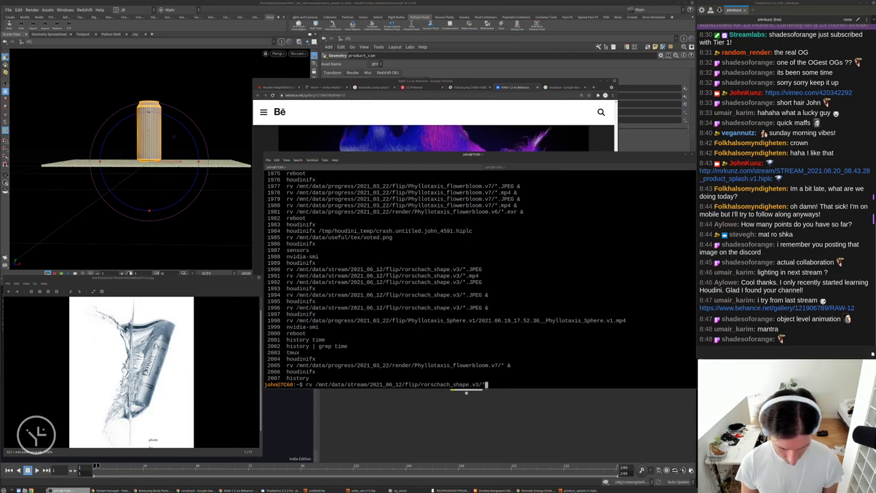
text(.mp4)
key(Return)
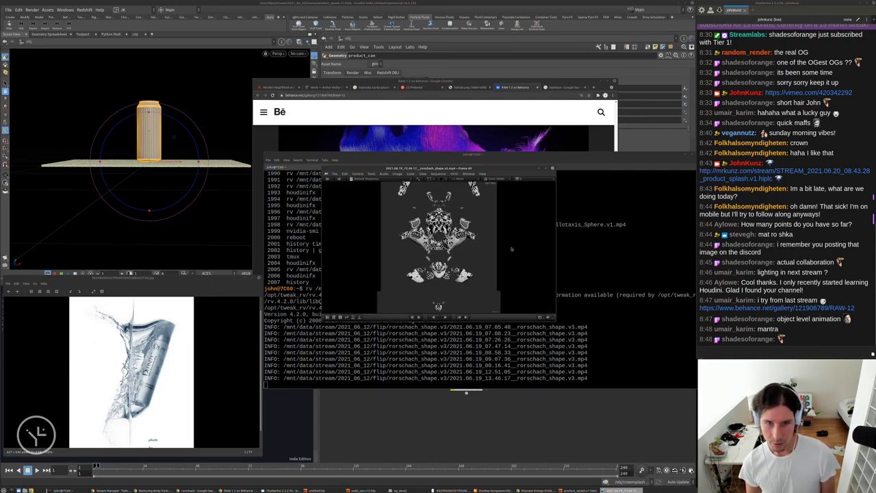
Play the rorschach_shape flipbook full screen at different zoom levels, leave full screen and close the RV player.
key(grave)
key(space)
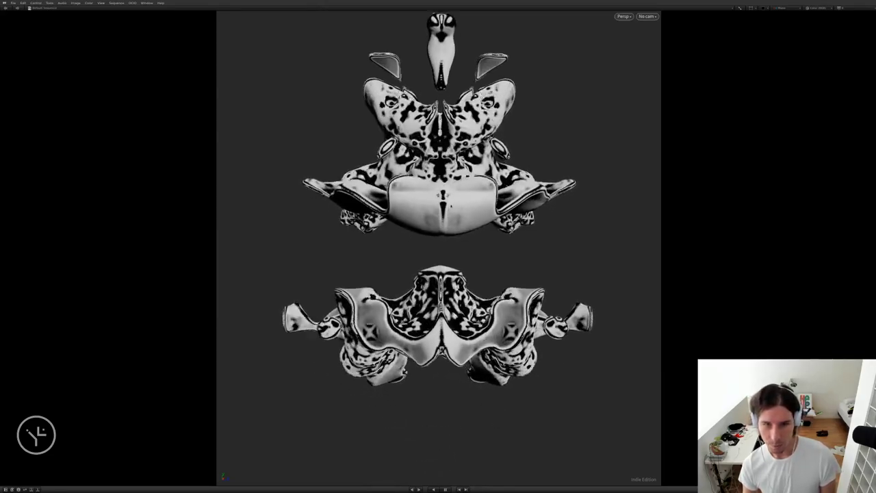
right_drag(445, 231, 16, 397)
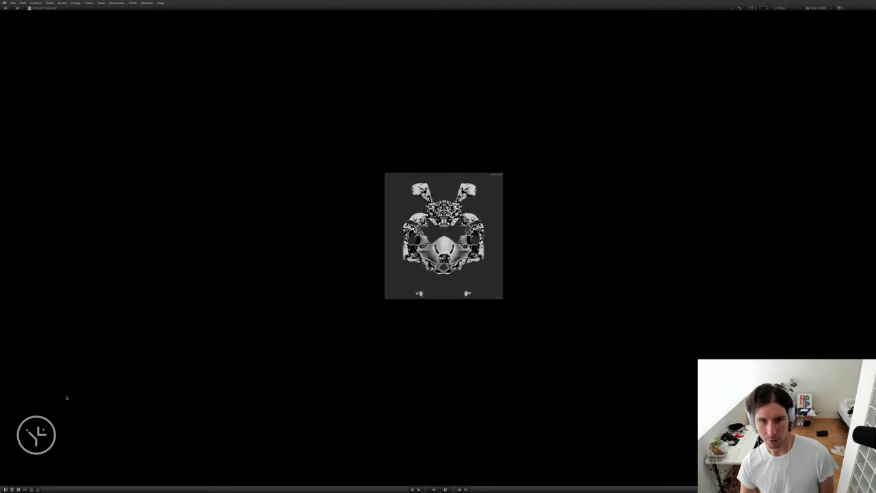
ctrl+drag(66, 397, 346, 298)
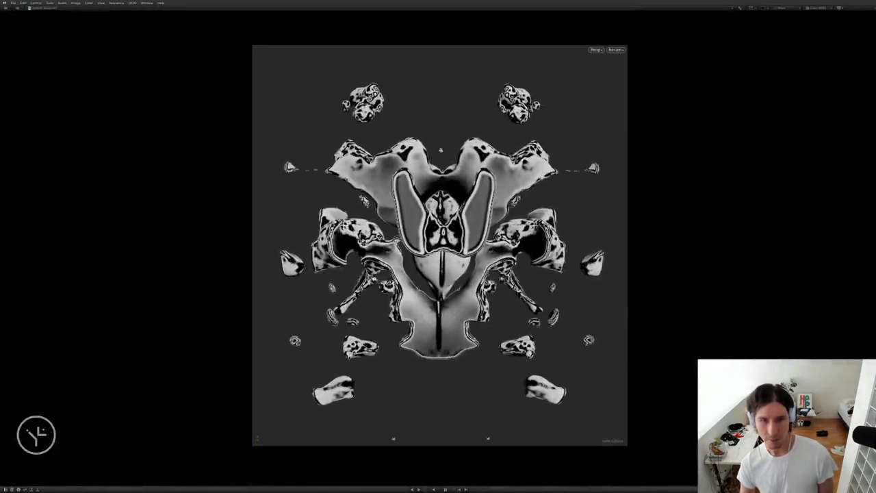
key(1)
key(grave)
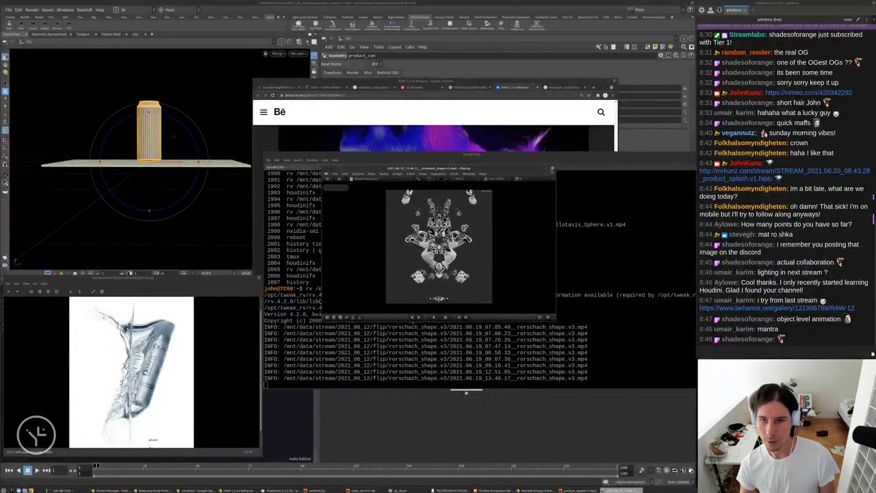
click(552, 169)
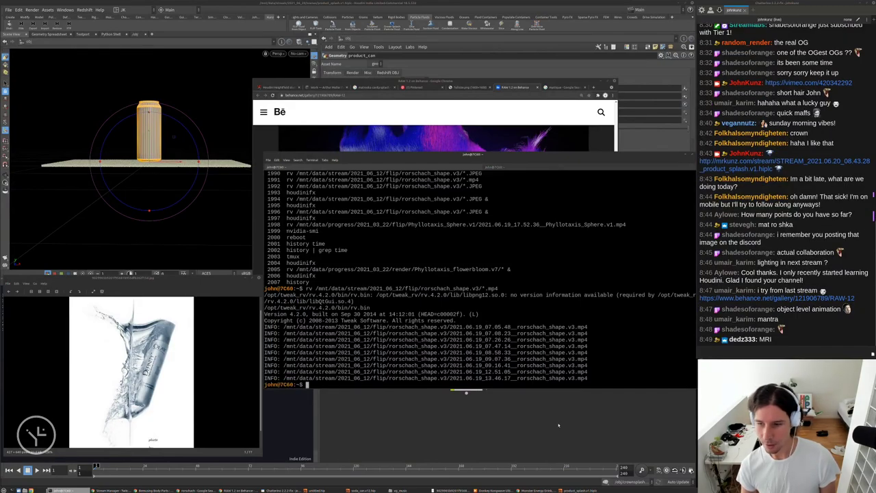
Switch back to Houdini and turn on Pivot Mode for the product_can object's transform handle.
click(516, 429)
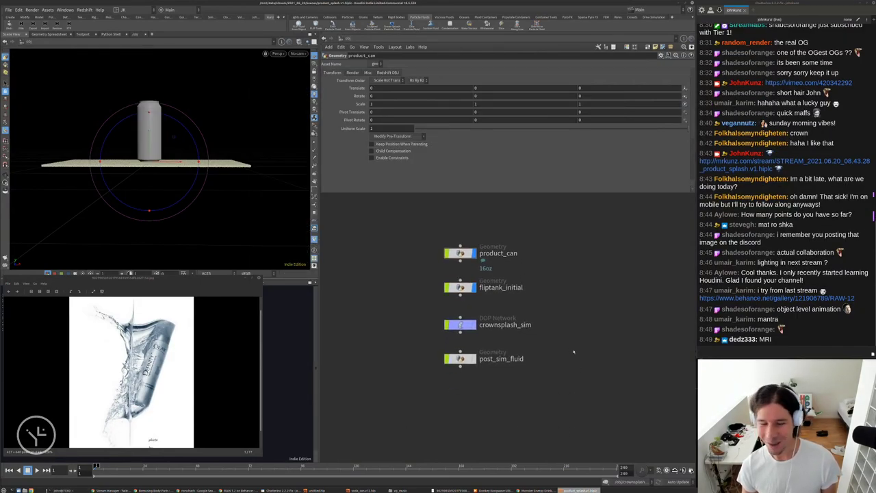
middle_drag(567, 332, 566, 342)
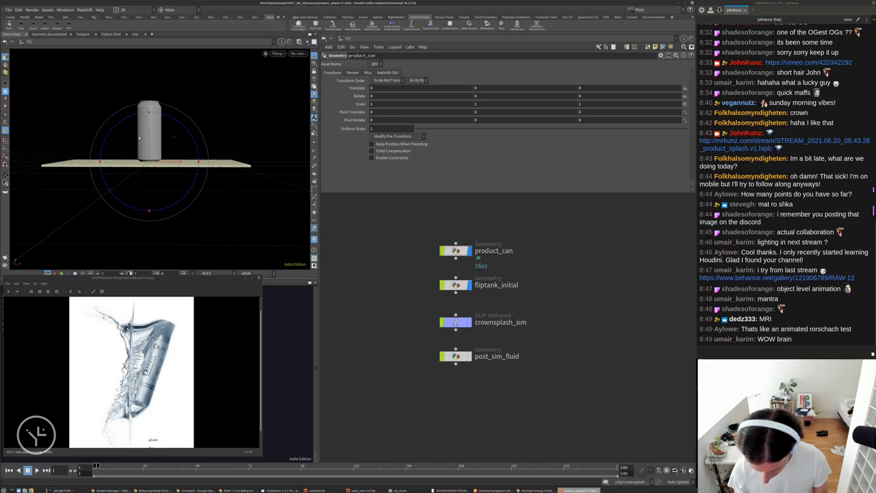
right_click(150, 163)
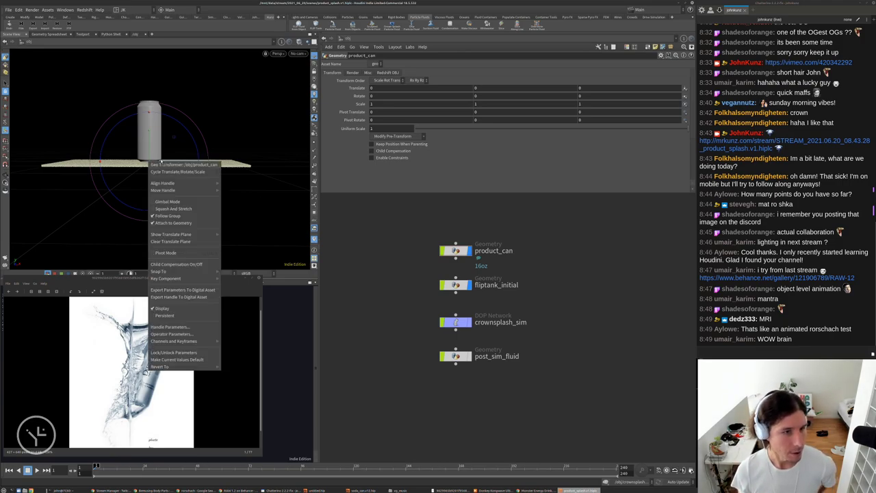
mouse_move(175, 183)
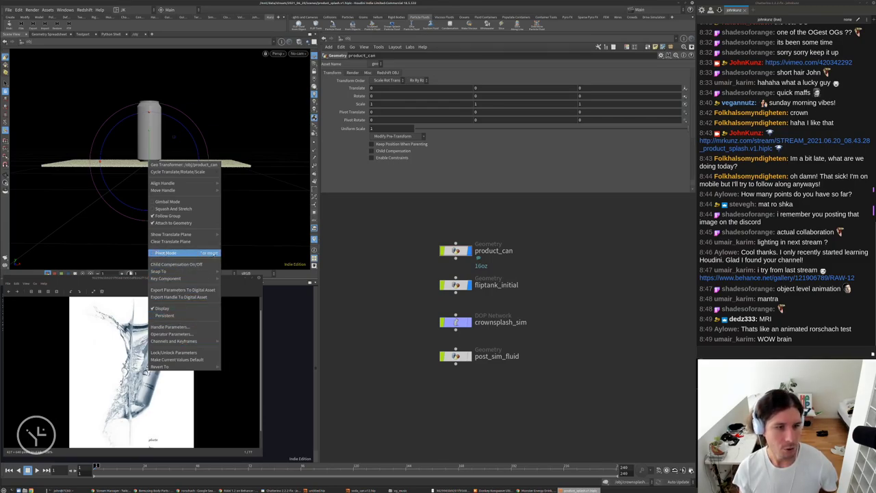
click(164, 253)
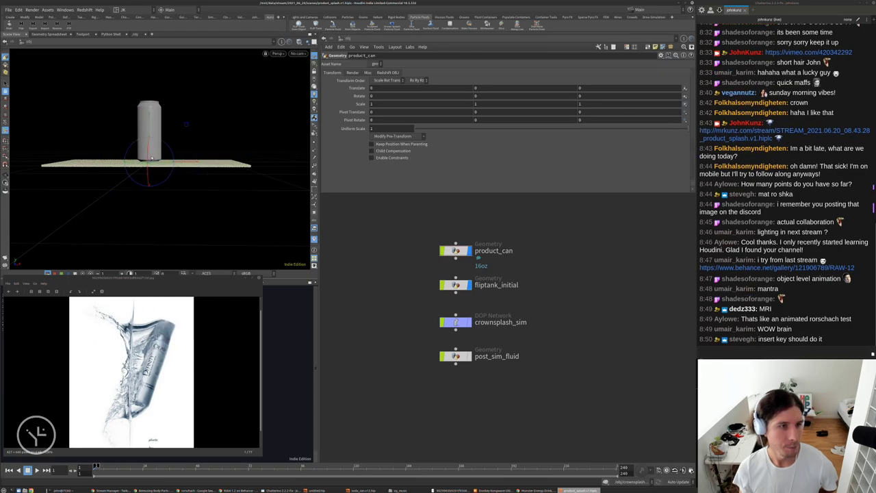
Raise the product_can pivot straight up to about 2 on Y, near the middle of the can's height.
click(314, 203)
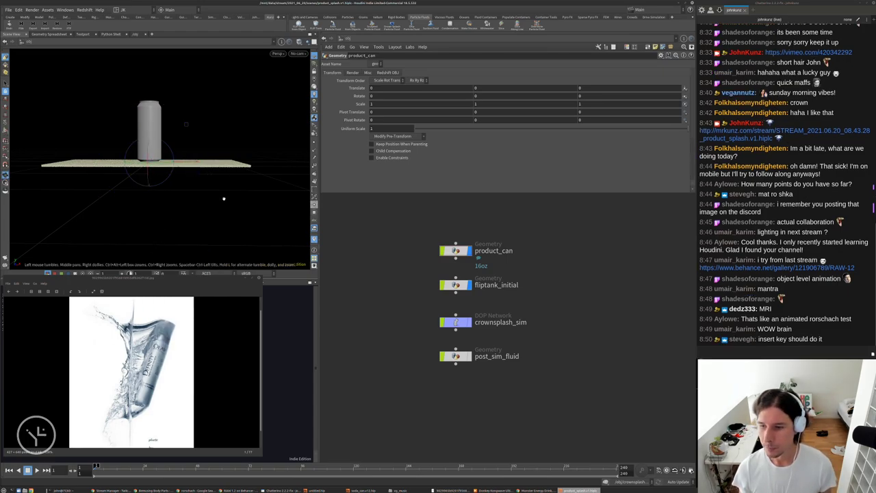
alt+drag(223, 198, 194, 197)
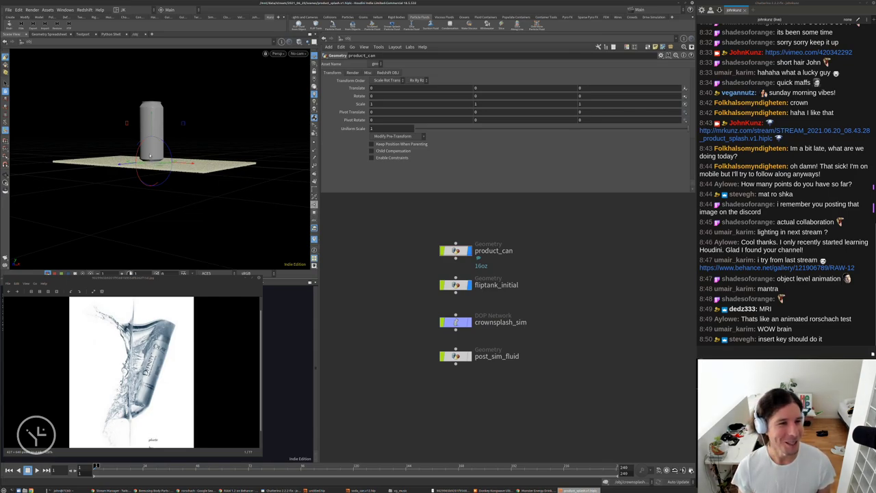
drag(152, 130, 157, 97)
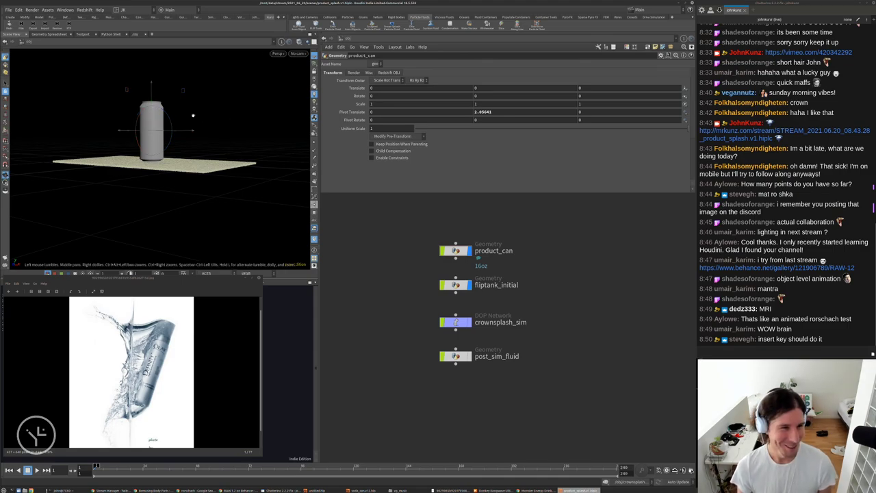
alt+right_drag(191, 116, 203, 119)
alt+drag(204, 119, 227, 114)
alt+middle_drag(226, 113, 193, 164)
alt+drag(192, 164, 211, 169)
alt+right_drag(211, 169, 228, 162)
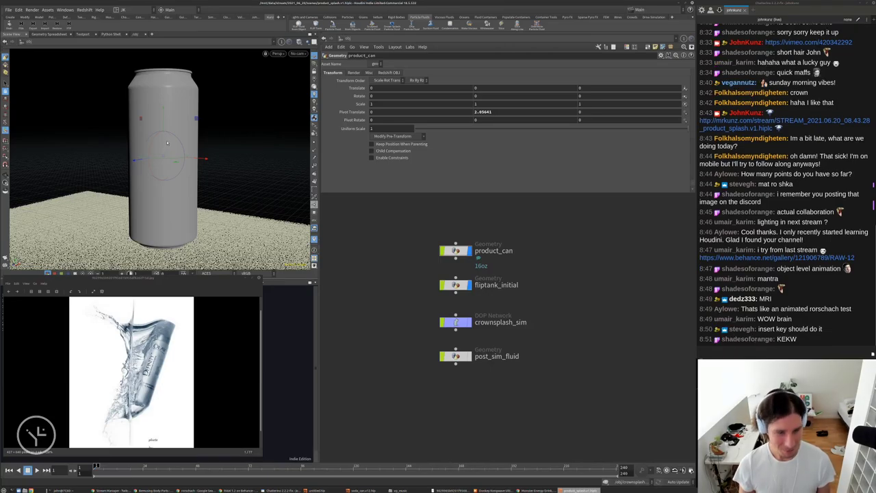
Lower the product_can pivot to about 1.96 on Y and turn off Pivot Mode for its transform handle.
key(XF86AudioLowerVolume)
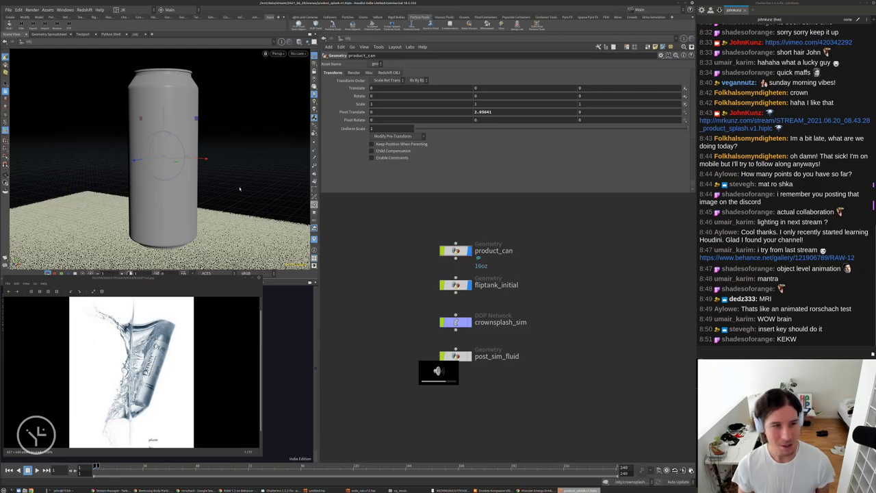
drag(164, 119, 165, 123)
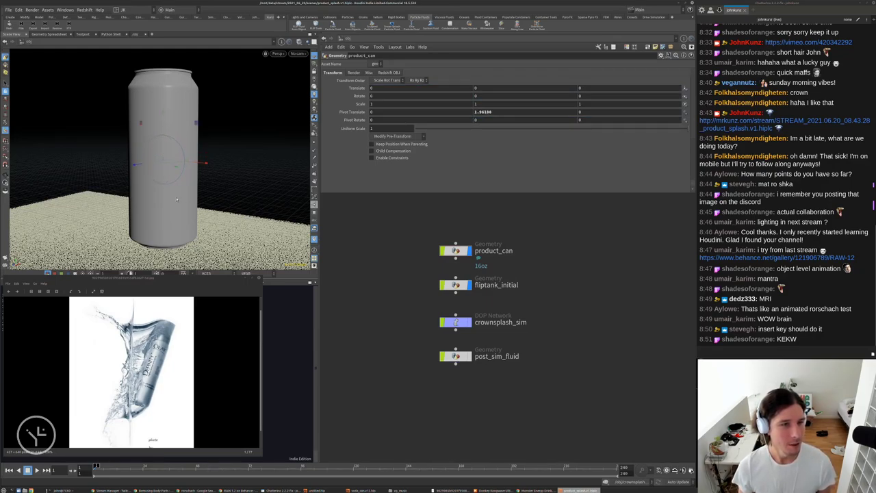
right_click(164, 161)
key(Escape)
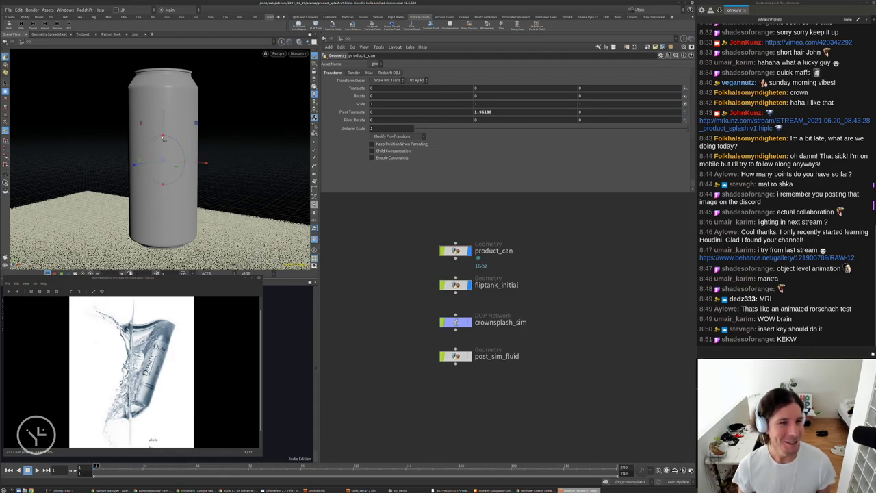
right_click(163, 137)
click(168, 228)
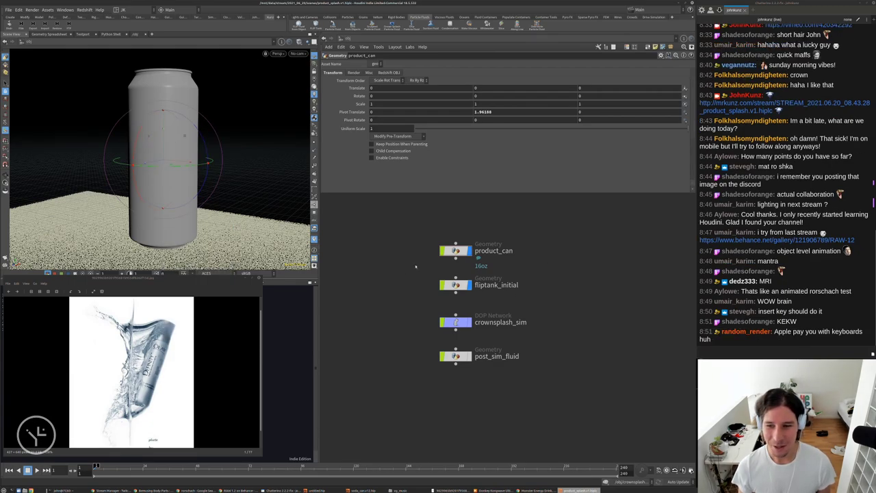
Raise the product_can object straight up above the fluid tank, to about 3.11 on the Y translation.
middle_drag(512, 251, 502, 294)
scroll(546, 292, down, 4)
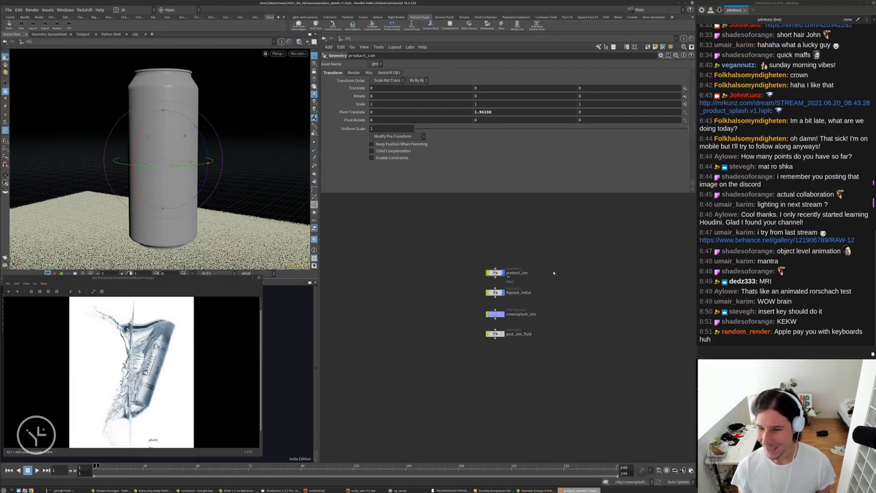
scroll(527, 294, up, 2)
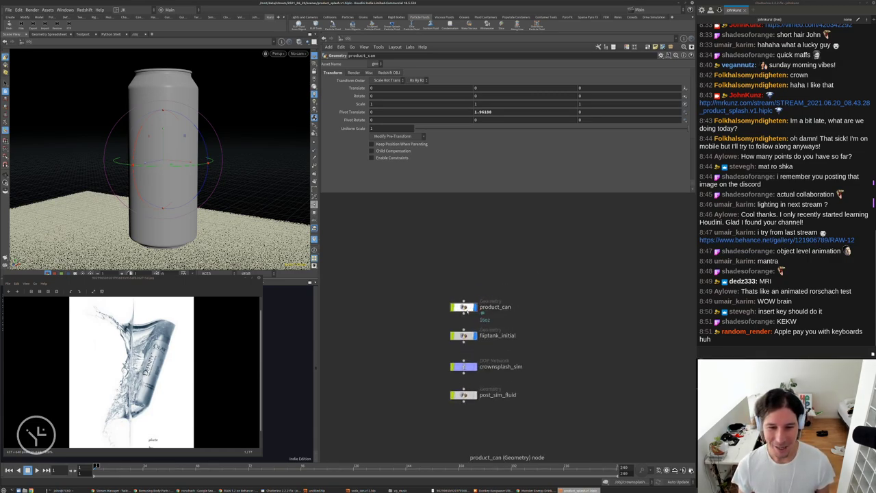
drag(466, 306, 465, 303)
scroll(205, 221, down, 5)
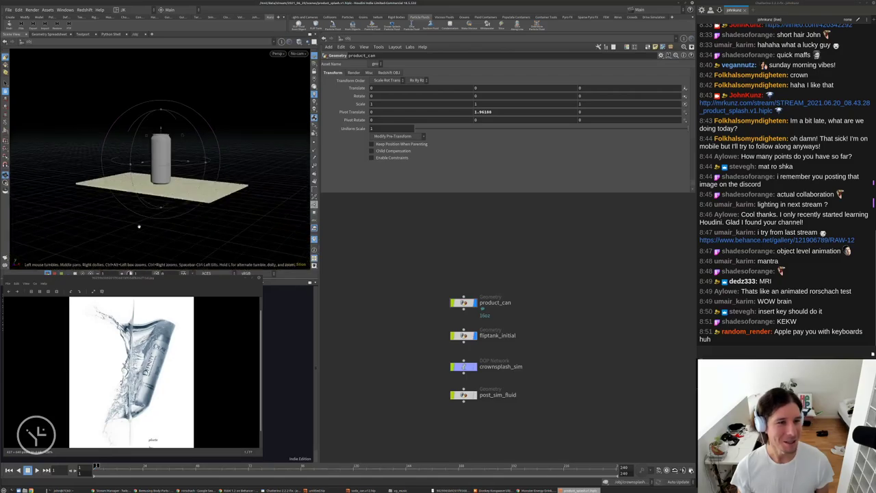
key(t)
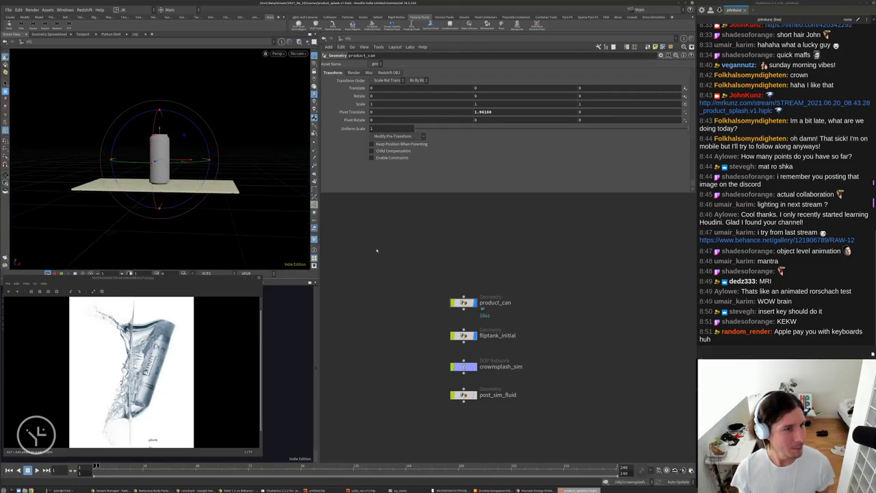
drag(159, 142, 155, 104)
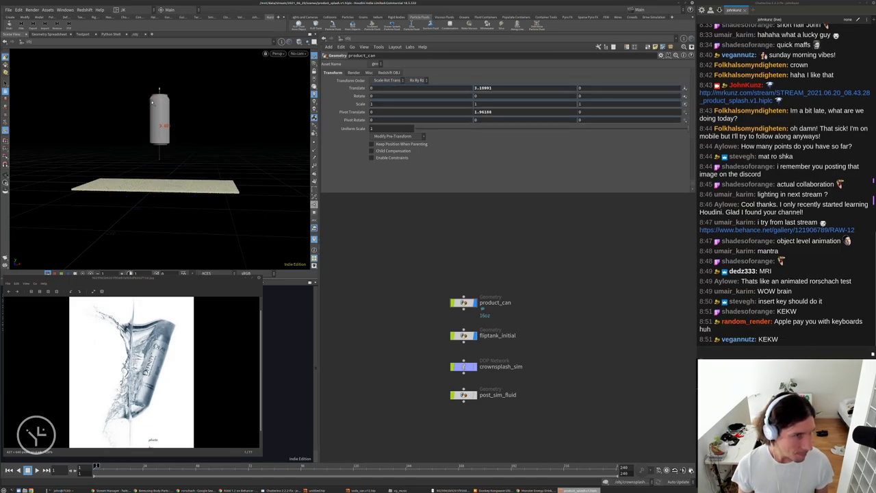
Tilt the product_can object around the Z axis to about -65 degrees.
alt+drag(269, 197, 241, 194)
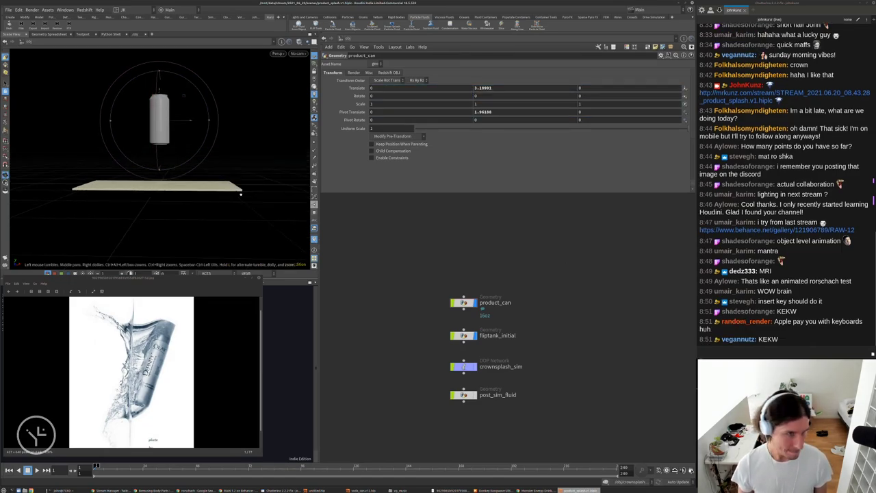
alt+right_drag(222, 164, 227, 142)
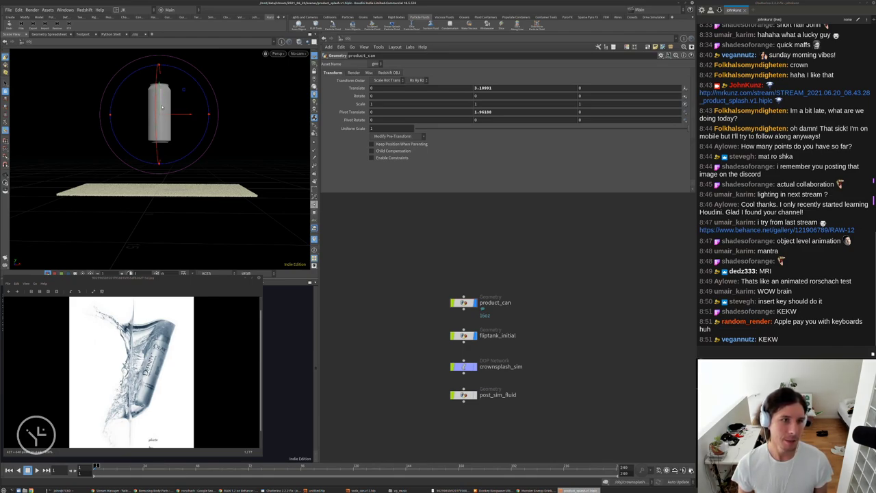
drag(202, 91, 196, 146)
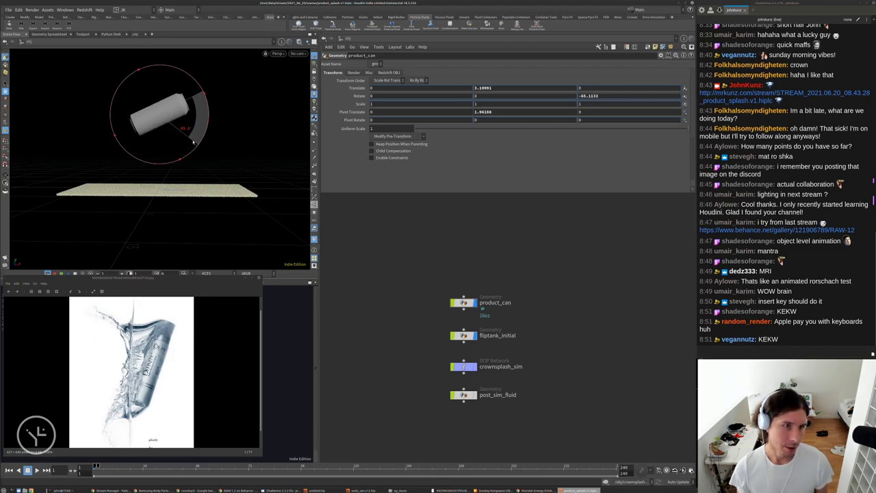
Create a camera from the current level view of the tilted can and the tank, and show its view parameters.
alt+drag(237, 197, 242, 194)
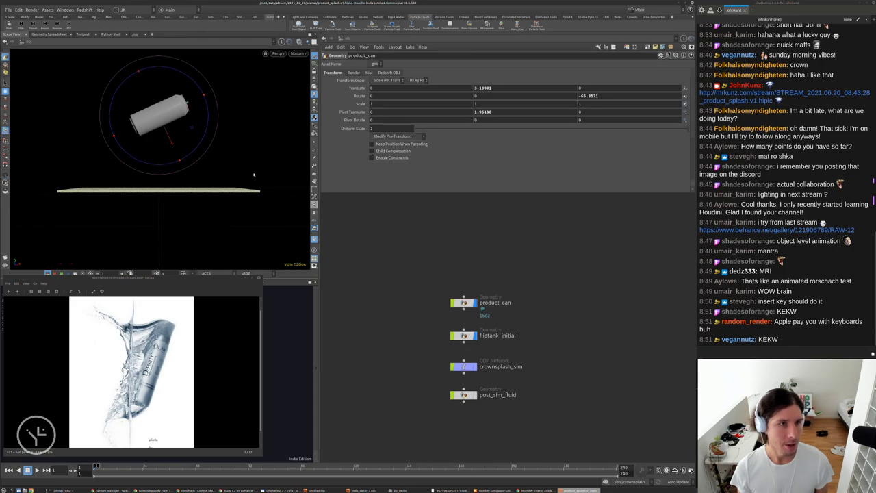
click(304, 17)
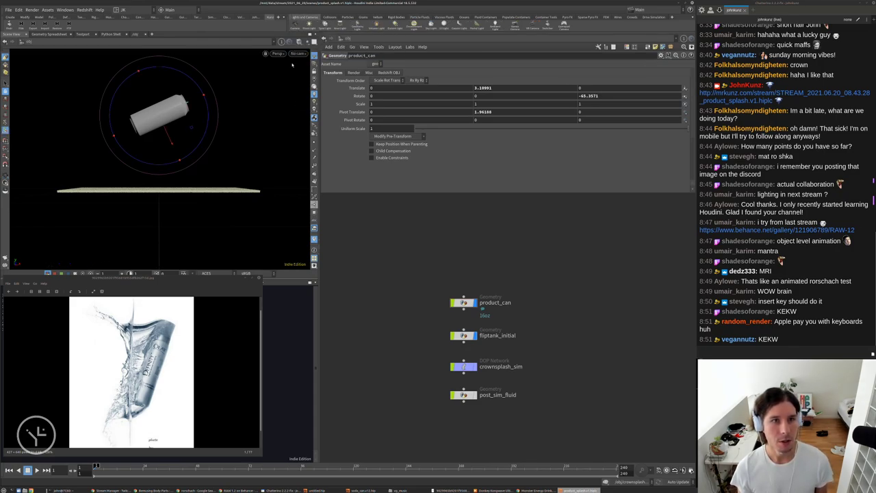
ctrl+click(296, 24)
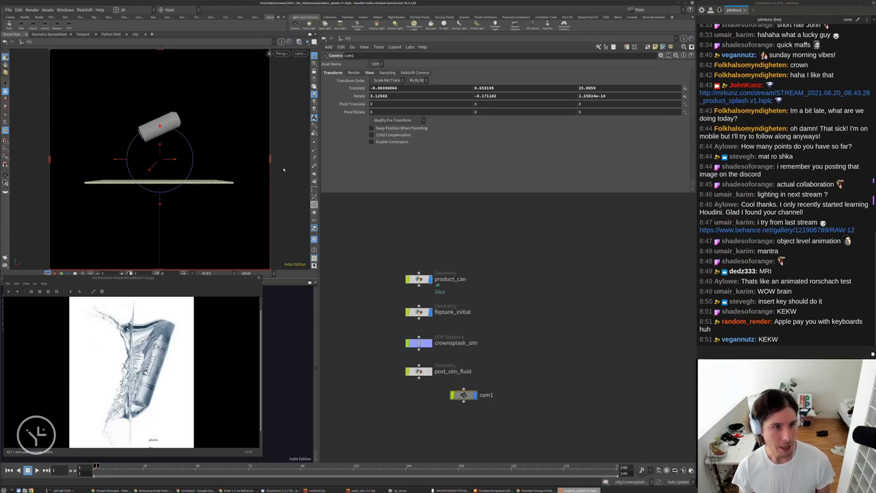
click(370, 73)
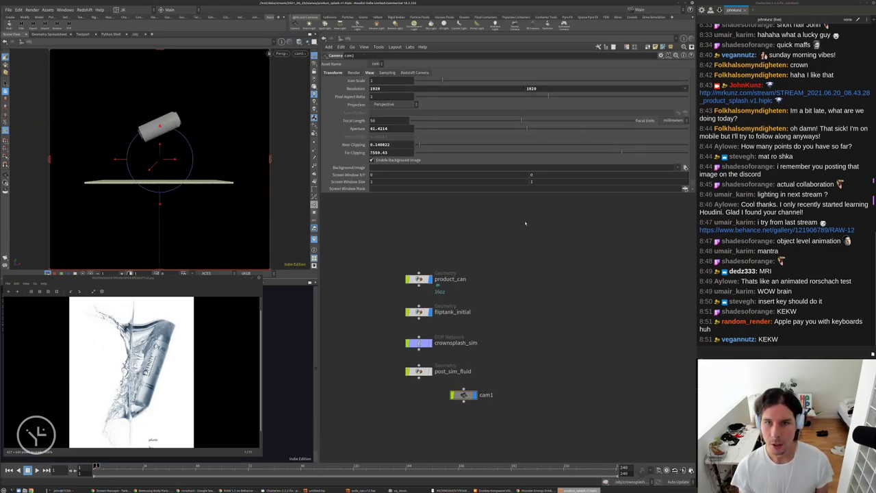
Try a vertical resolution of 3000 for the new camera.
double_click(554, 88)
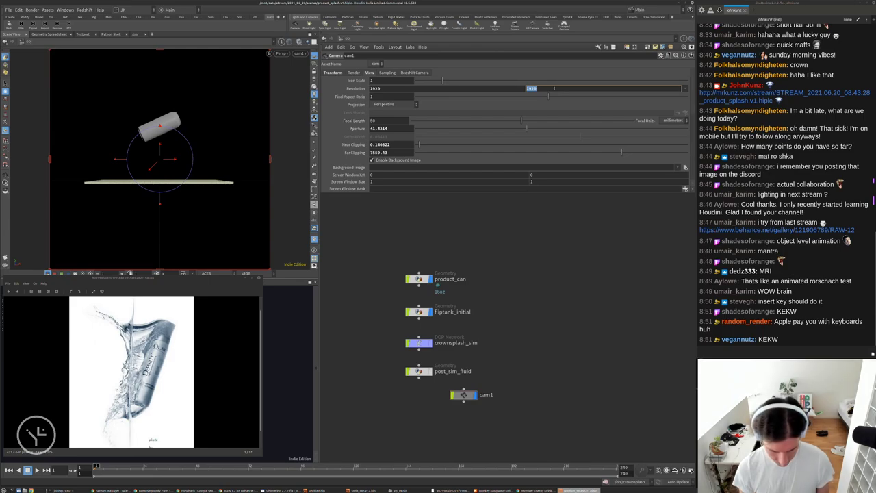
text(3000)
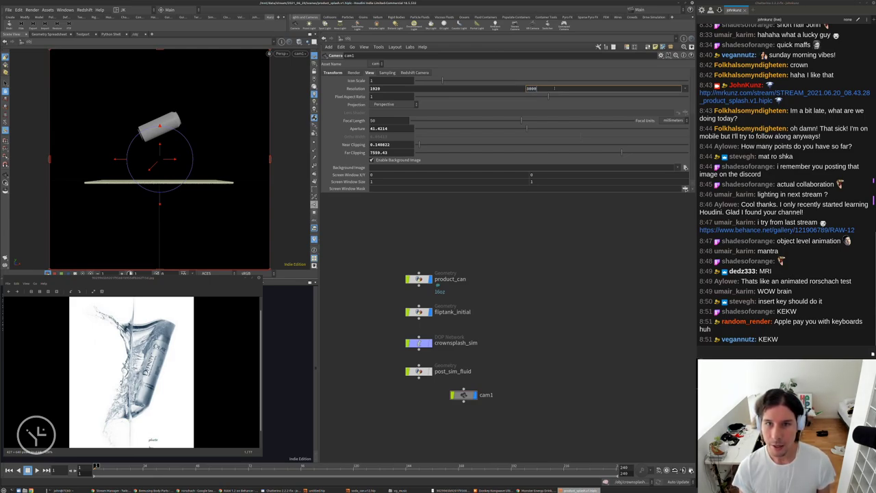
key(Return)
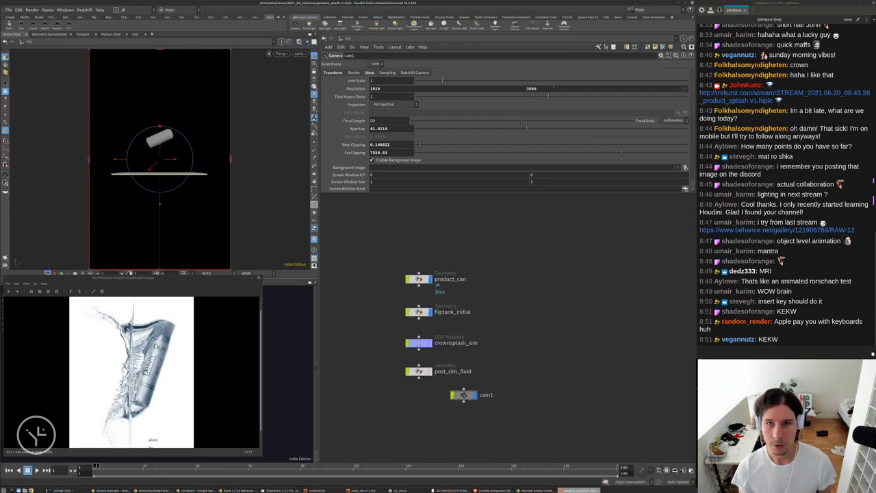
Set the camera's vertical resolution to 1080 and lower the camera until it looks edge-on at the fluid surface.
double_click(553, 88)
text(108)
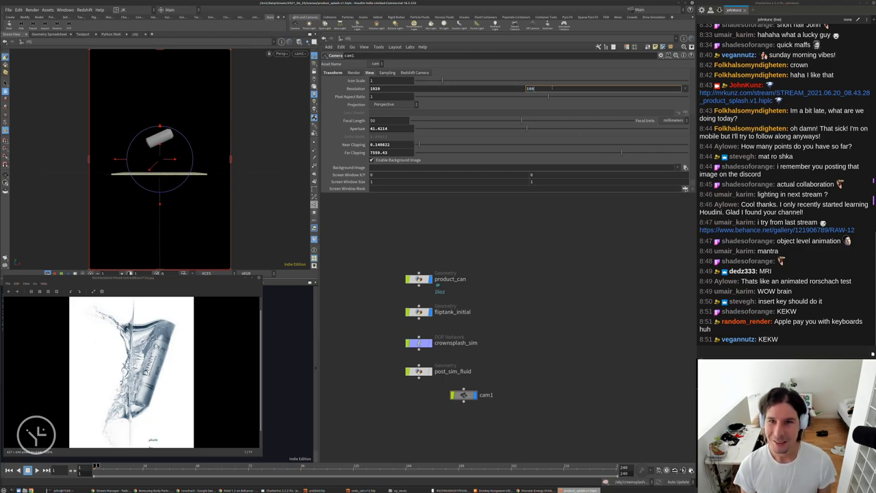
text(0)
key(Return)
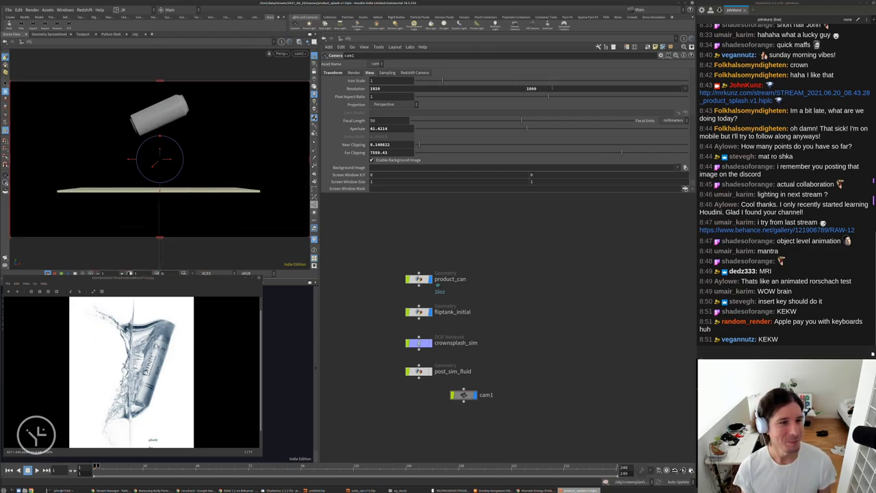
drag(161, 152, 154, 196)
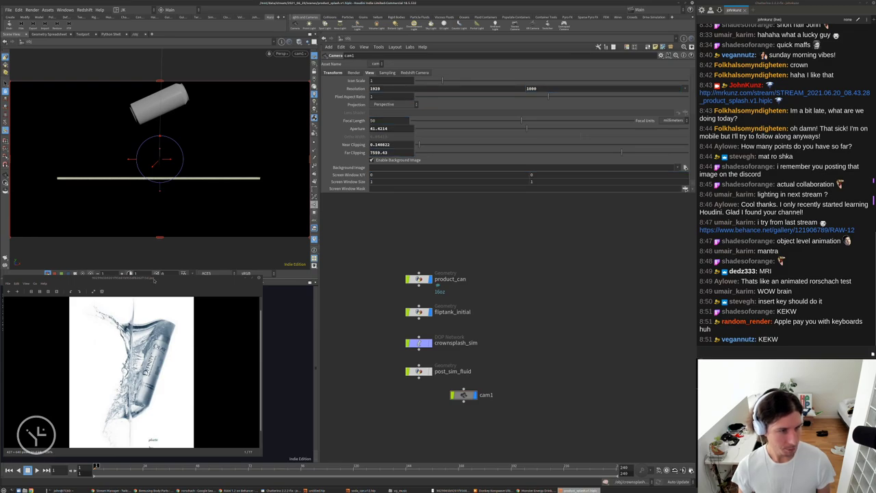
Examine the reference photo up close, especially the water line and the splash around the tilted bottle.
drag(155, 279, 205, 219)
scroll(185, 250, up, 8)
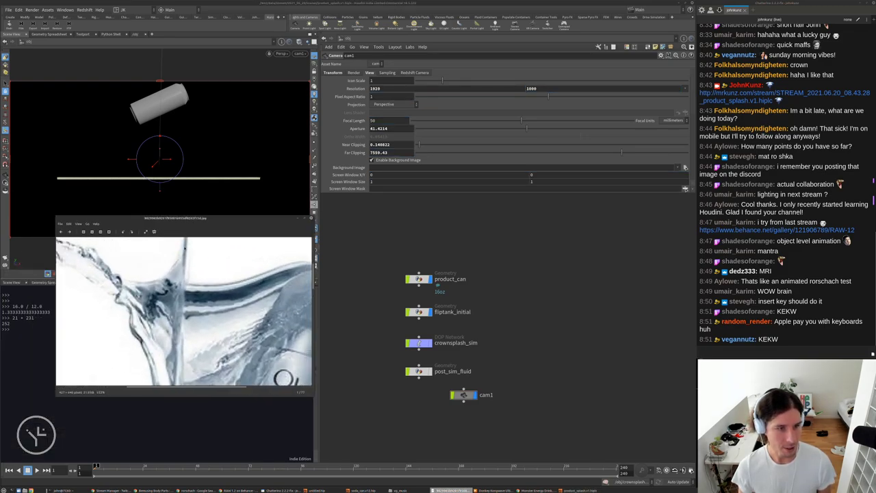
scroll(184, 247, down, 5)
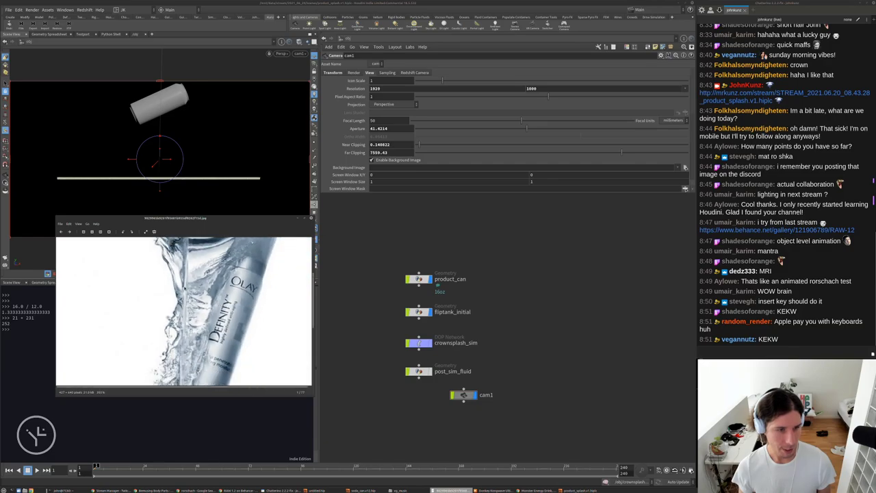
scroll(184, 288, down, 8)
scroll(177, 350, up, 8)
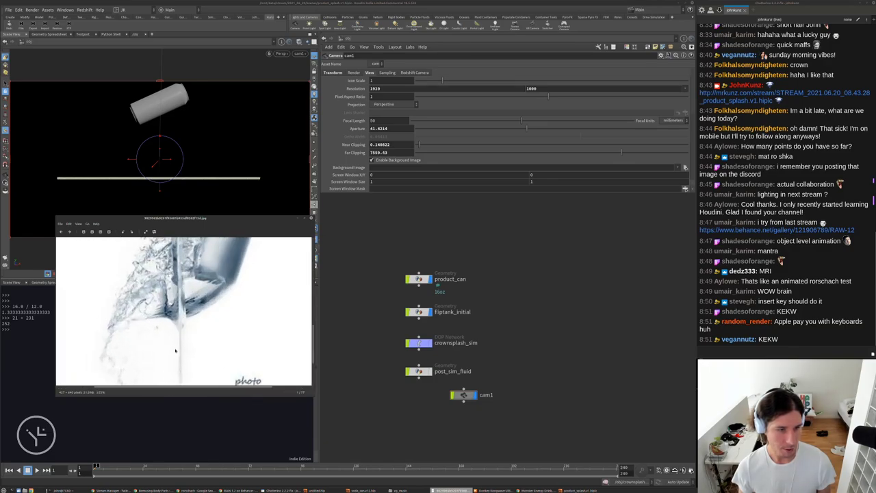
scroll(180, 314, up, 1)
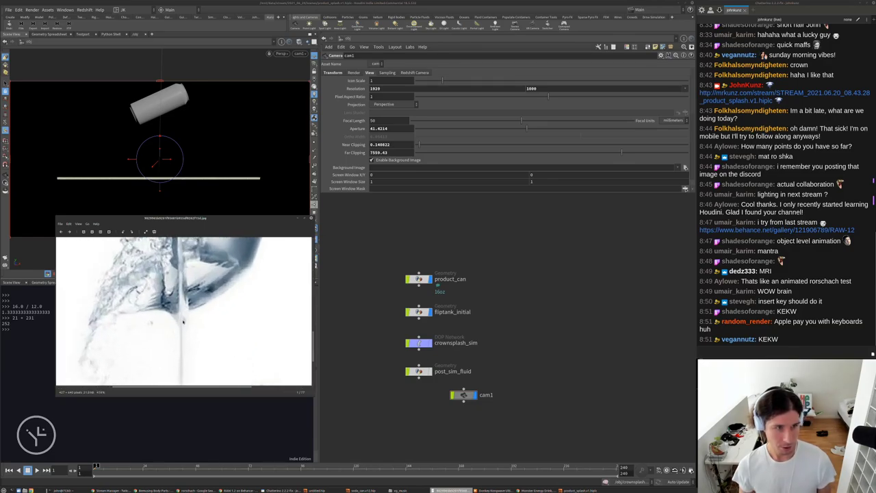
scroll(181, 327, down, 1)
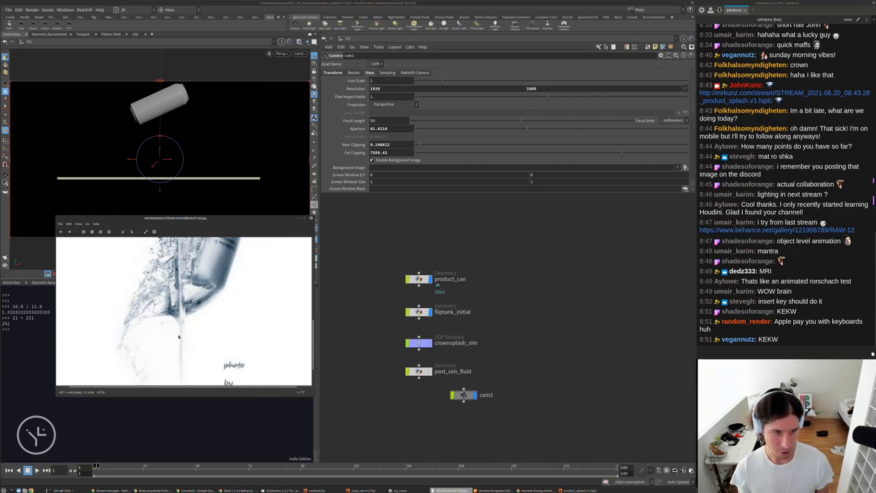
scroll(179, 336, down, 4)
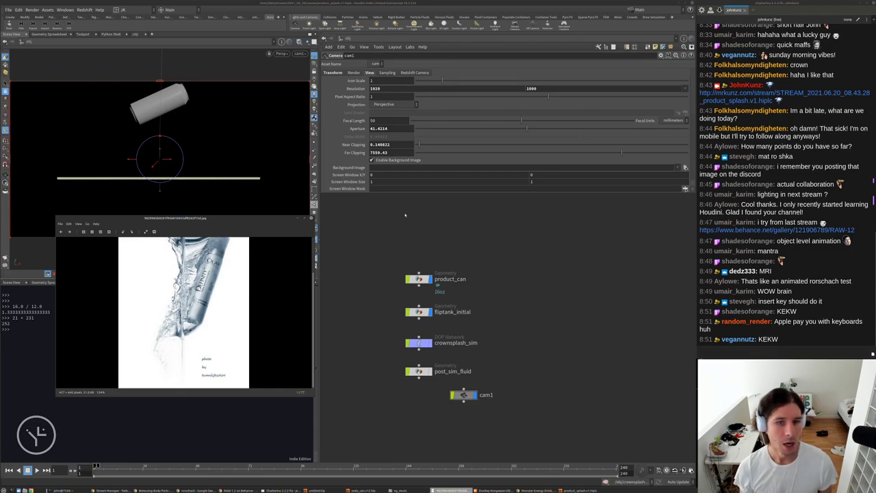
Lower cam1 below the fluid surface and set its X, Y and Z rotation to 0.
click(302, 188)
drag(159, 149, 157, 202)
click(333, 73)
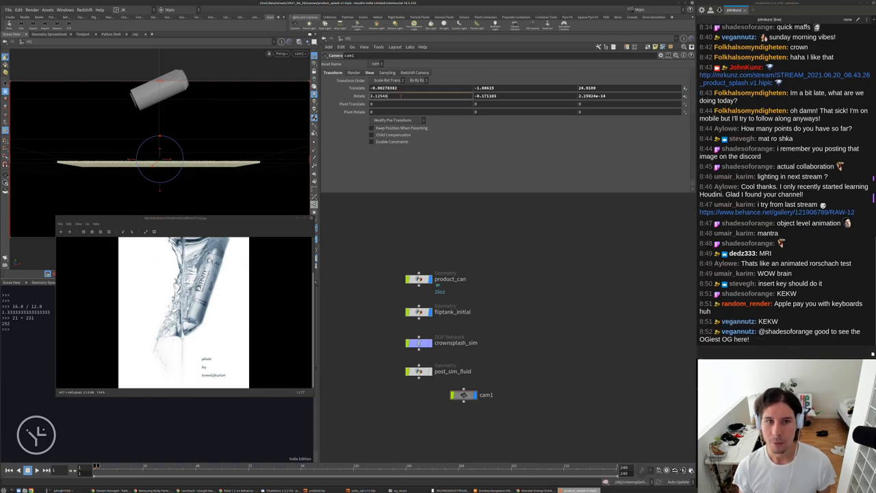
click(402, 96)
text(0)
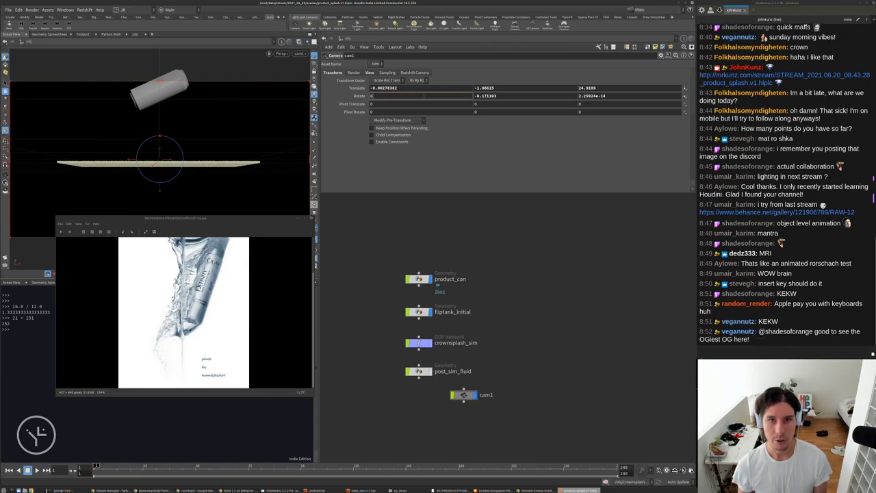
key(Return)
double_click(541, 97)
text(0)
double_click(603, 97)
text(0)
key(Return)
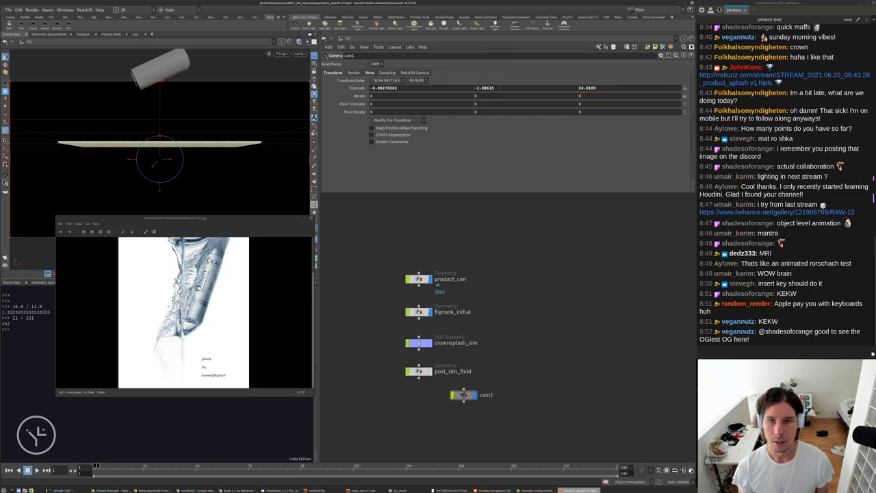
Set cam1's Y translation to 0 so it sits level with the fluid surface.
click(501, 88)
text(0)
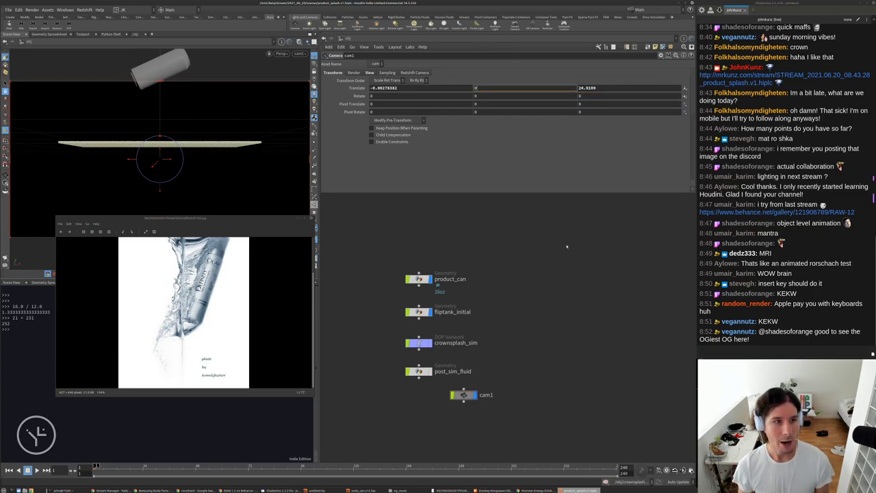
key(Return)
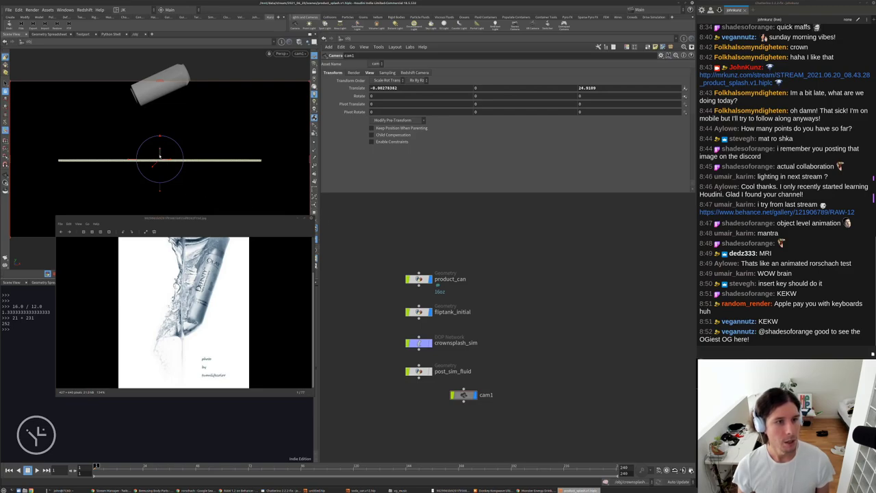
Move the reference image clear of the viewport and bring the whole bottle back into view.
drag(238, 220, 197, 282)
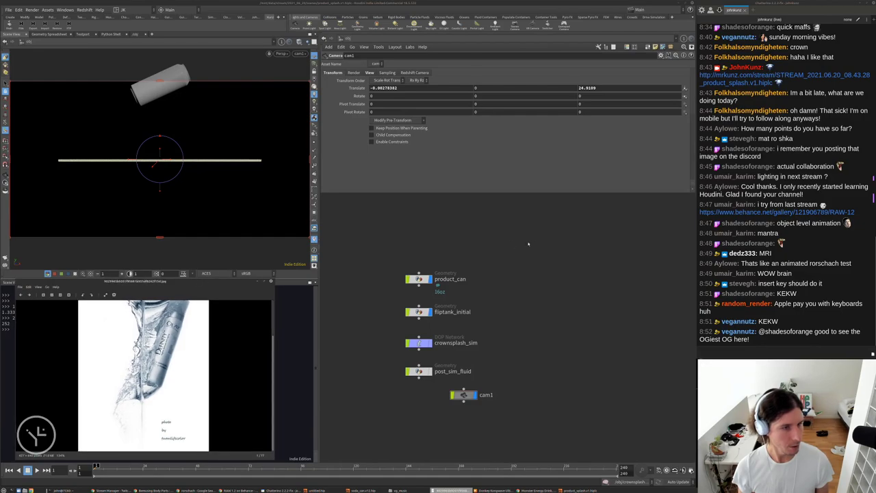
click(527, 242)
drag(271, 357, 271, 333)
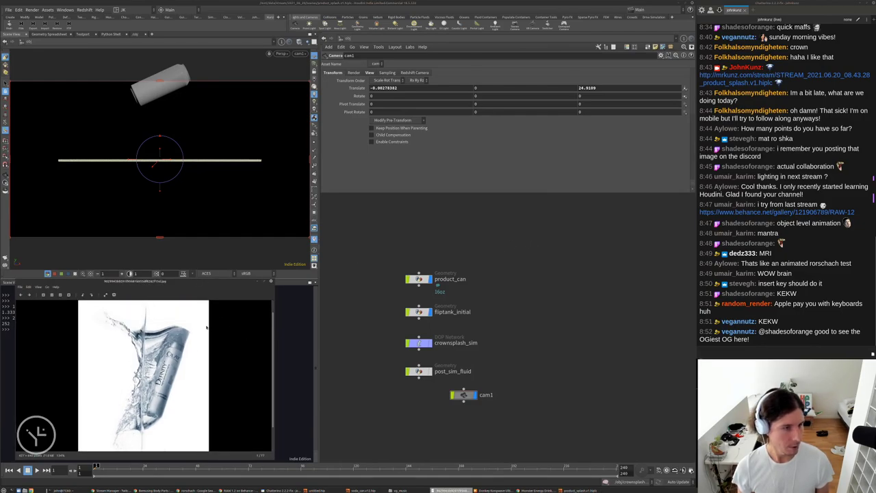
Rotate the reference photo a quarter turn so its water line runs horizontally, and enlarge it around the bottle and splash.
click(38, 287)
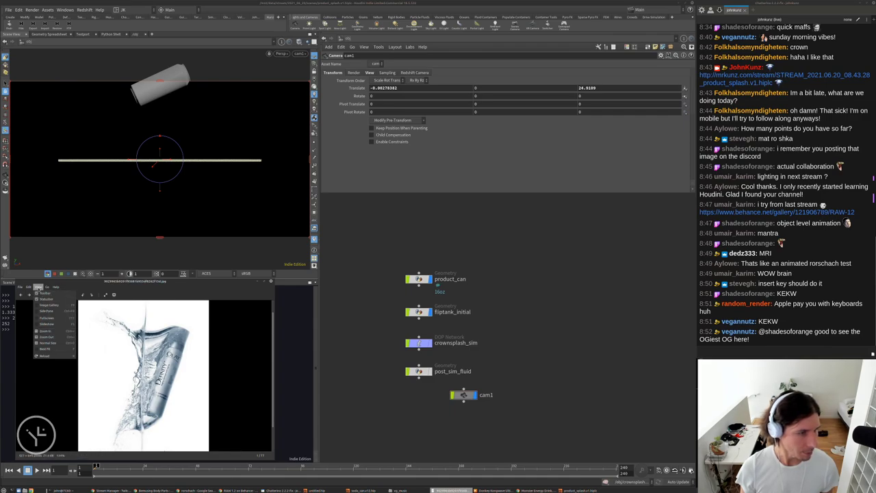
mouse_move(29, 287)
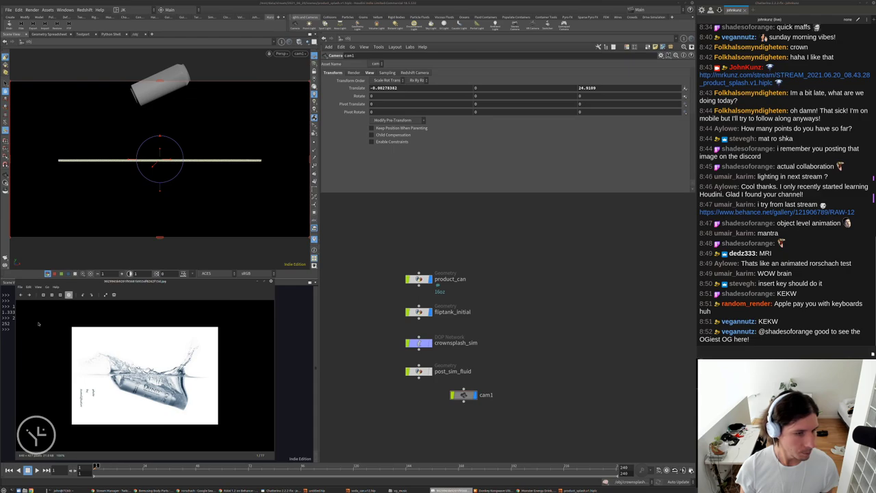
scroll(165, 374, up, 9)
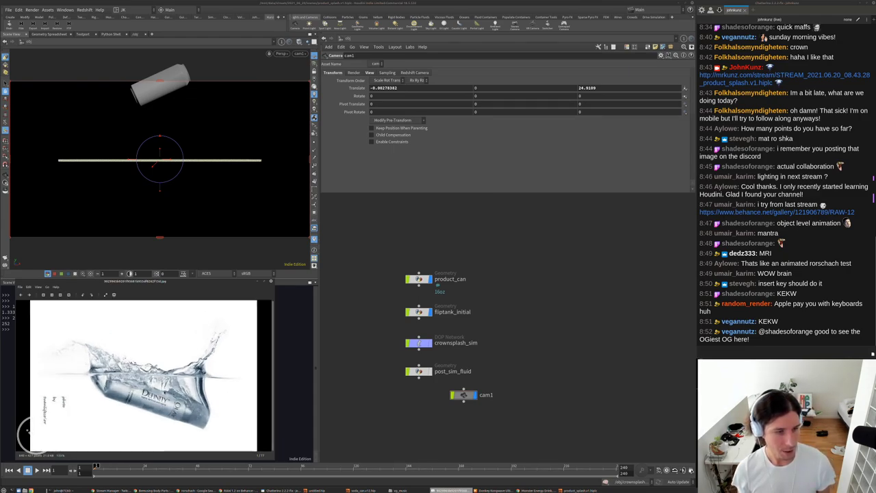
key(plus)
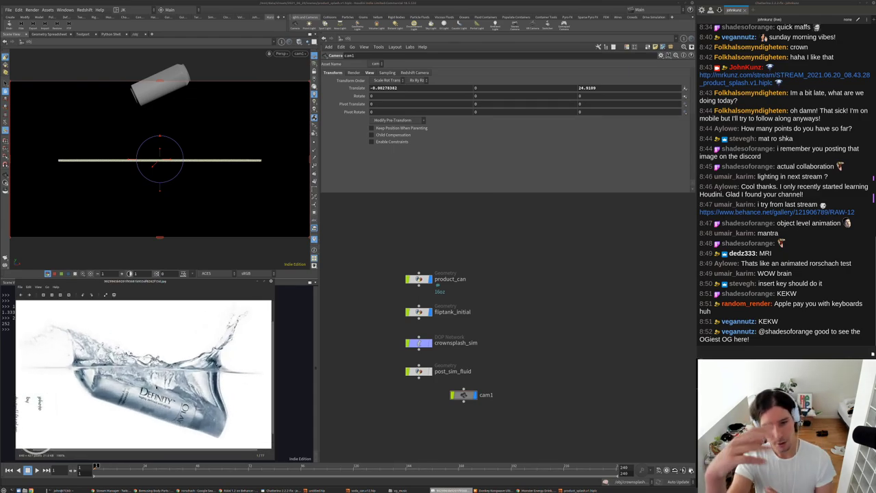
Leave the cam1 view and pull back until the can and the whole fluid tank fit in the viewport.
click(510, 231)
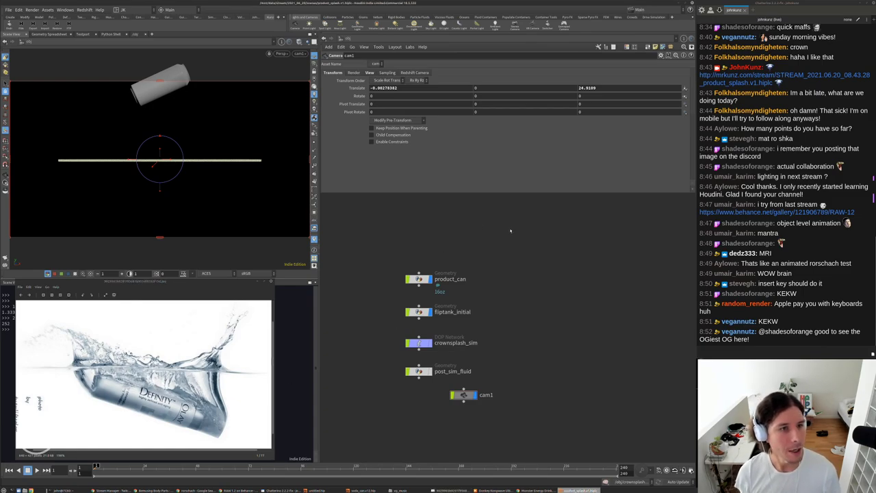
middle_drag(497, 309, 500, 254)
mouse_move(579, 337)
middle_down()
mouse_move(577, 318)
mouse_move(576, 345)
middle_up()
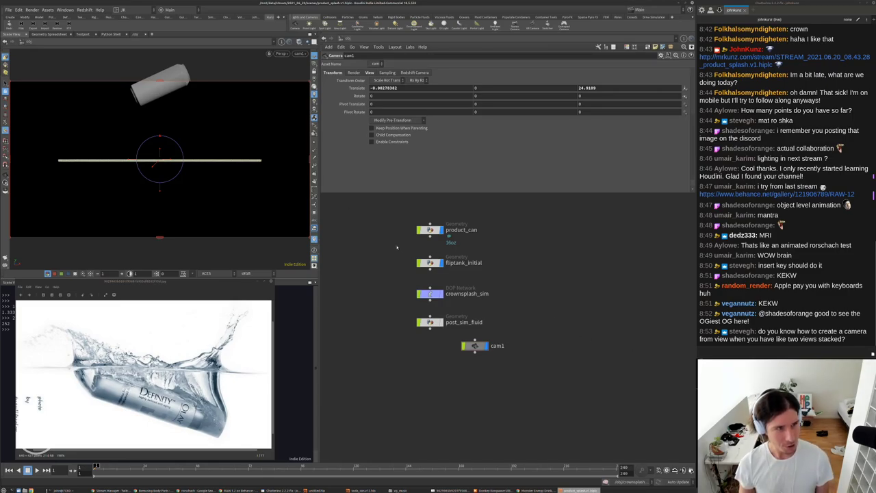
key(s)
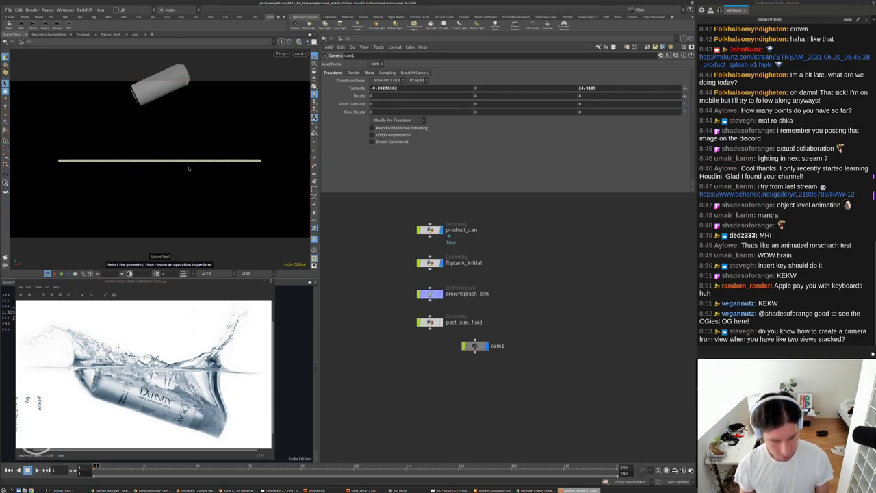
key(t)
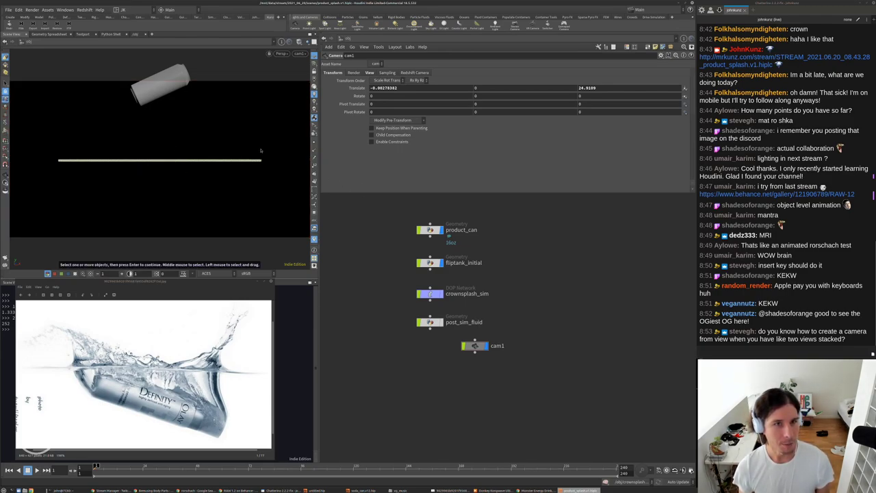
alt+right_drag(261, 151, 180, 162)
key(v)
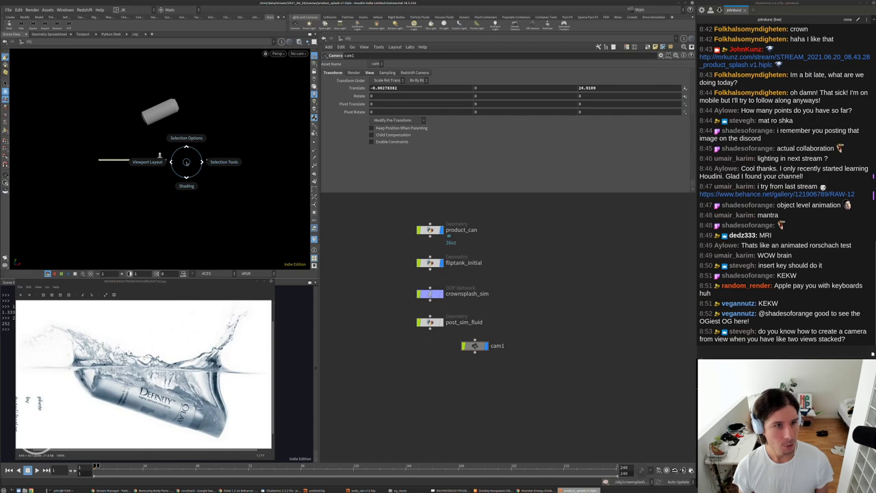
key(Escape)
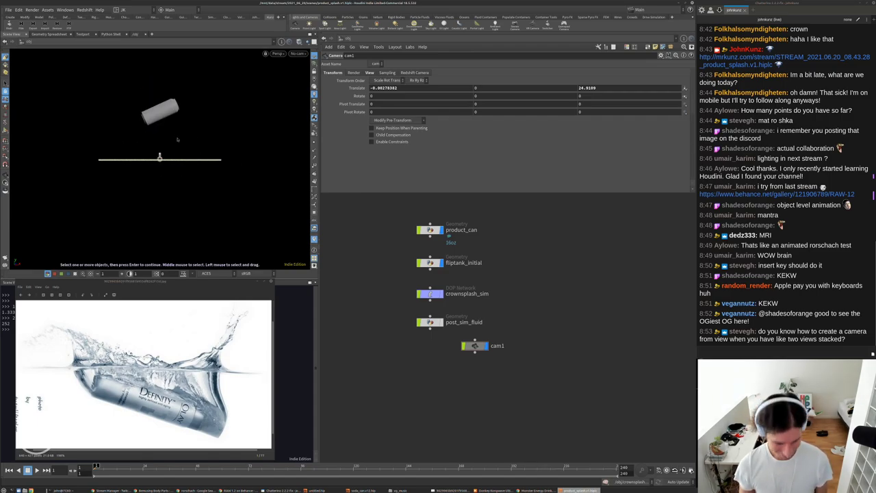
key(t)
key(Escape)
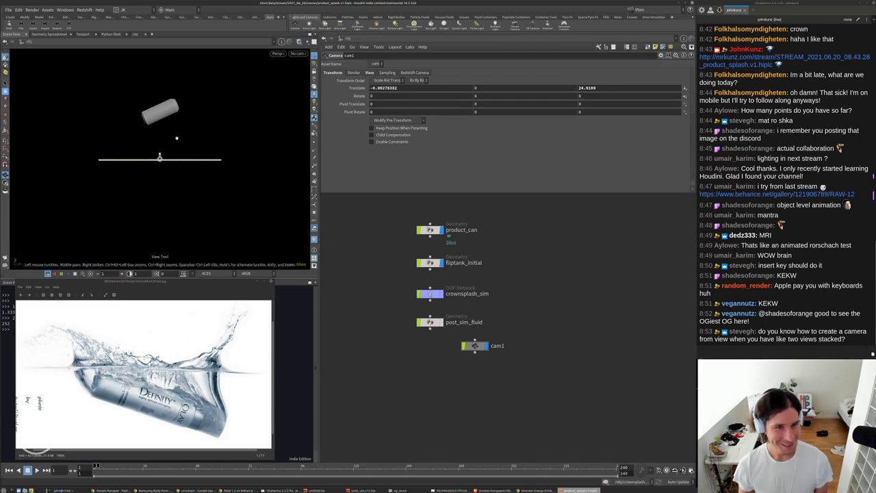
Split the scene viewport into the Four Views layout.
click(298, 42)
click(299, 42)
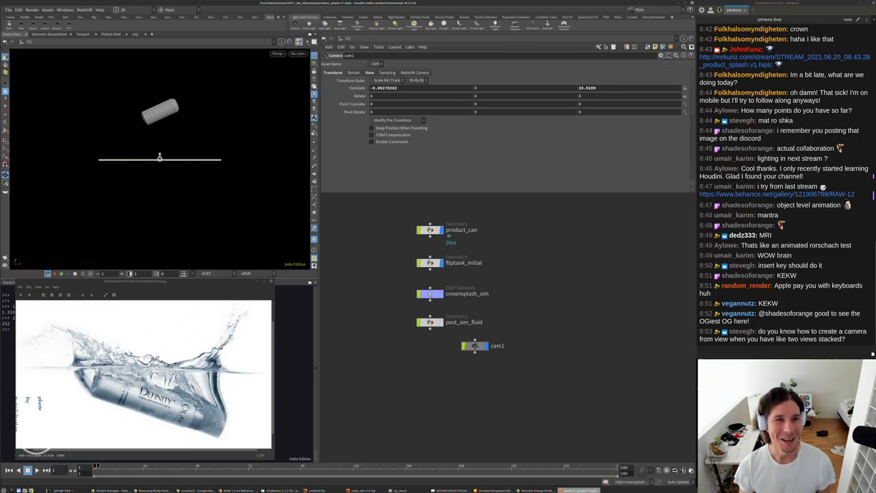
click(314, 41)
click(330, 56)
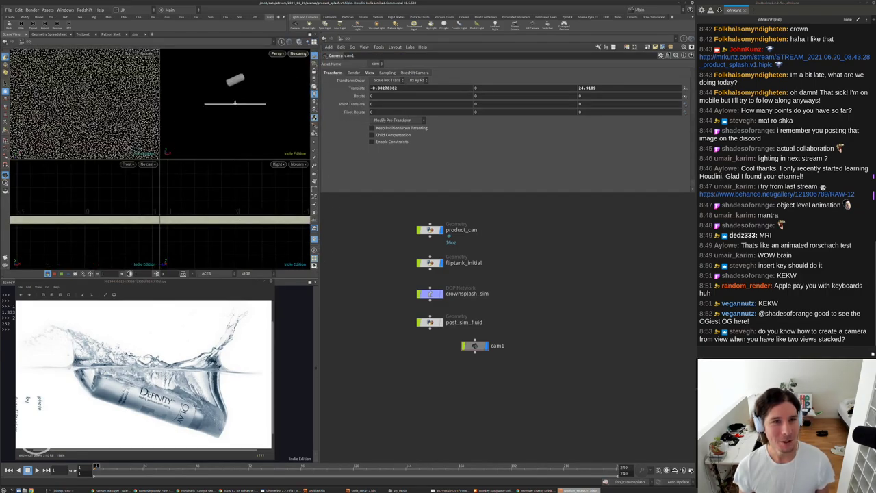
click(304, 53)
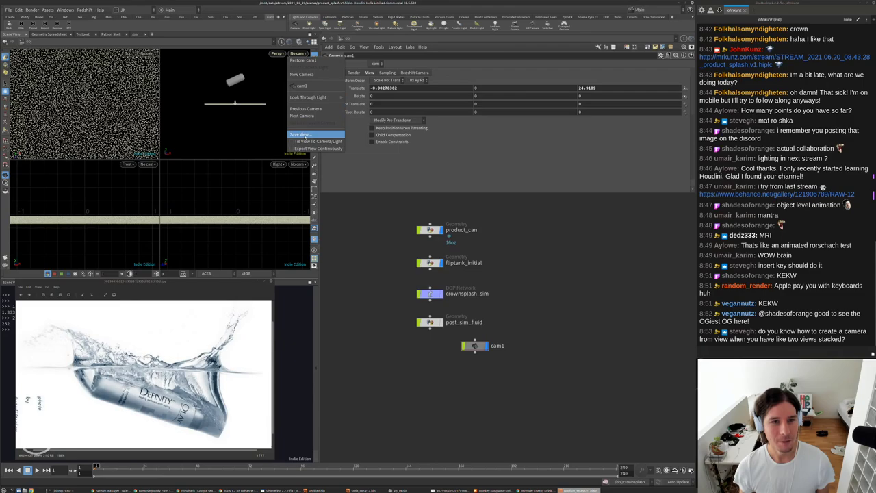
click(276, 101)
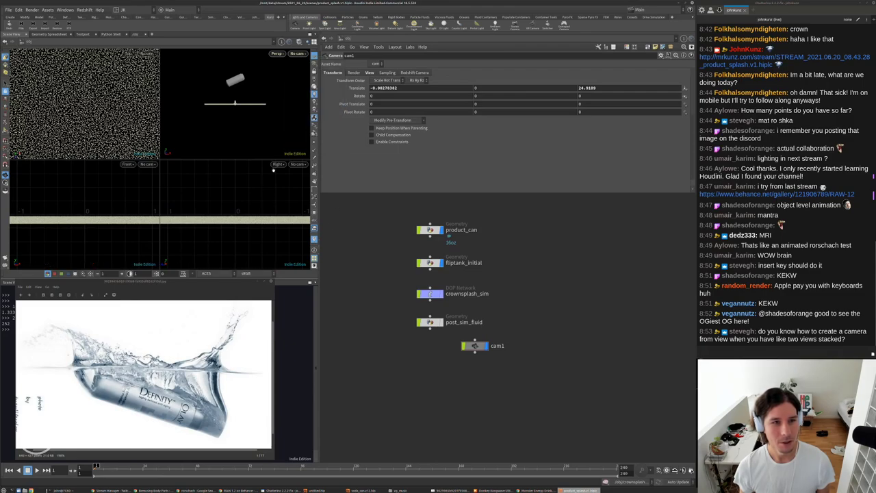
drag(276, 100, 272, 129)
click(297, 53)
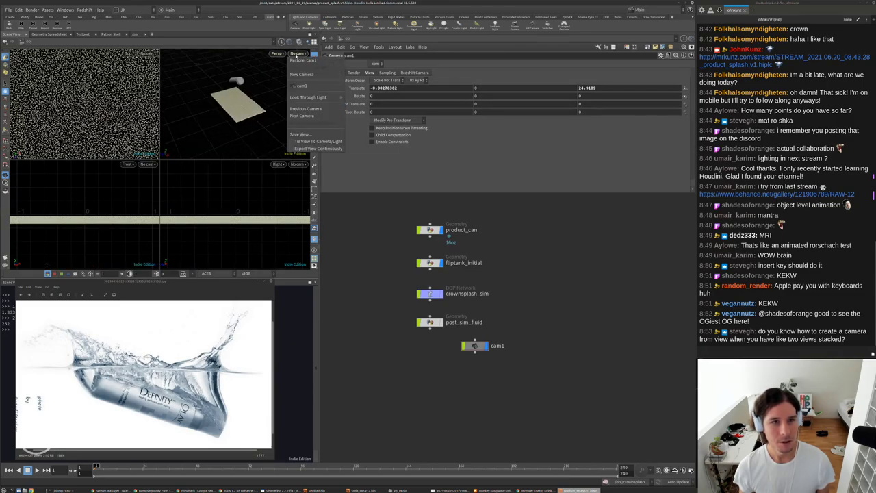
click(303, 135)
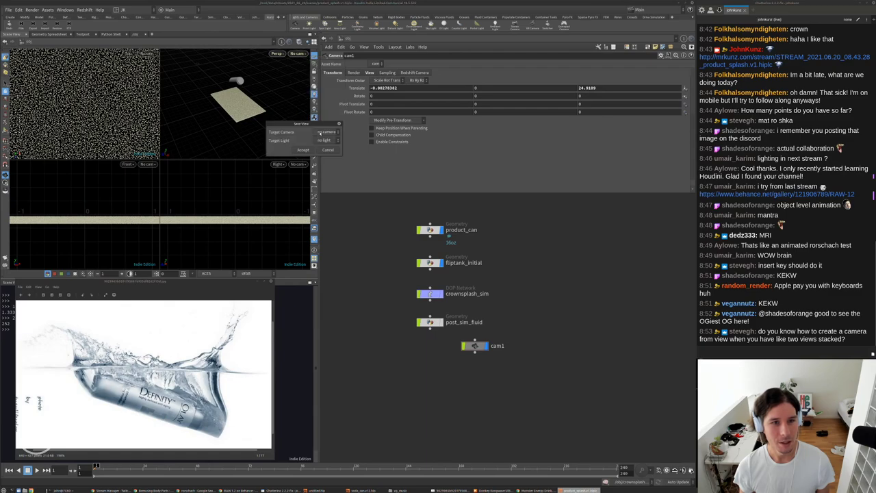
click(325, 132)
click(325, 139)
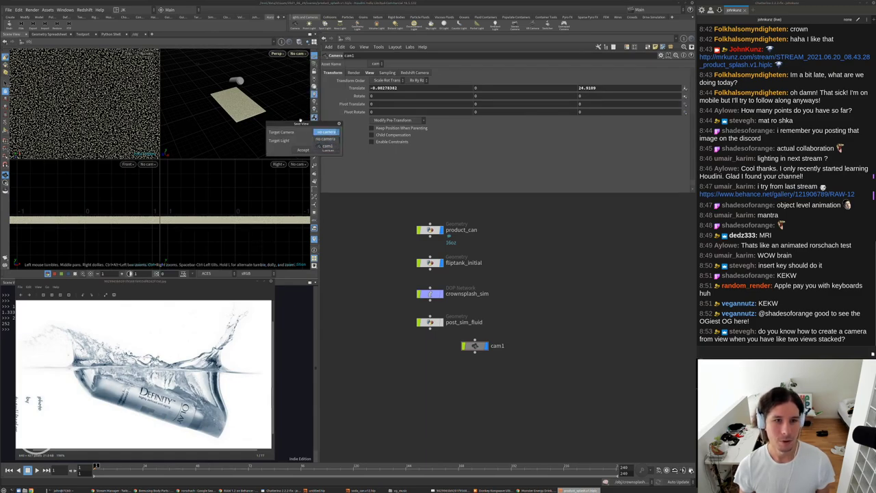
click(326, 141)
click(325, 147)
click(327, 149)
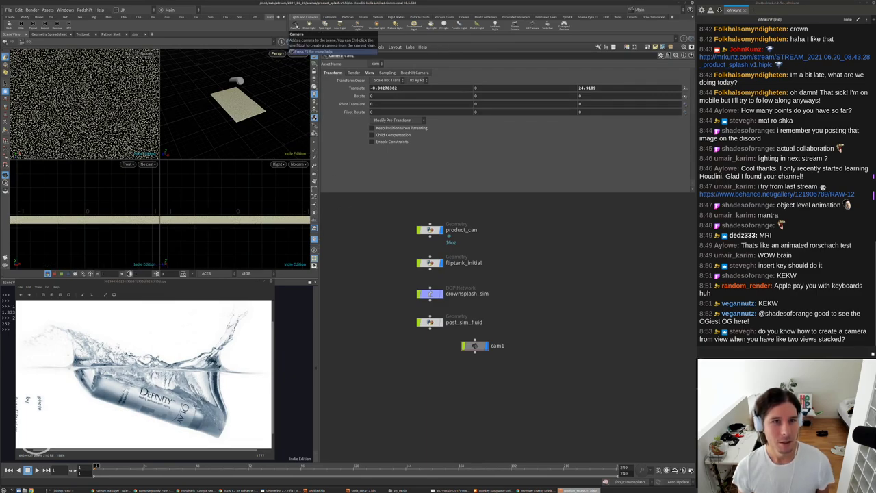
Create a new camera from the tilted perspective view, and delete that camera.
ctrl+click(295, 25)
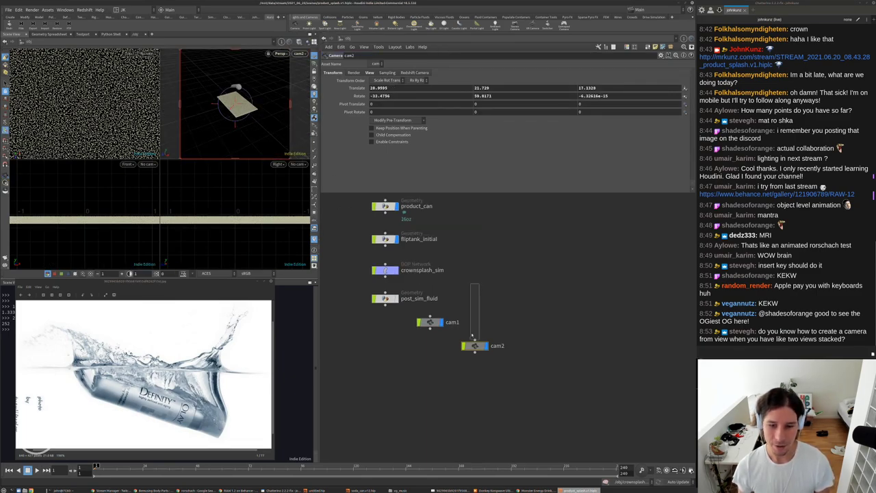
key(Delete)
click(299, 165)
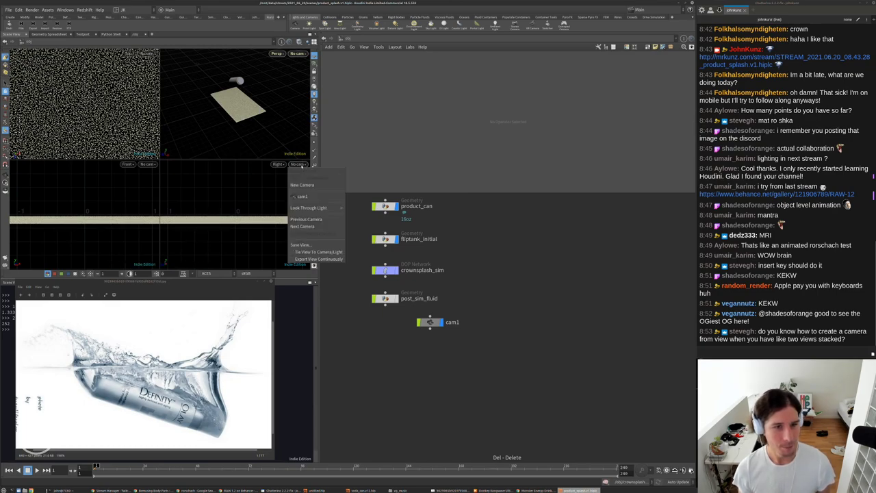
click(302, 165)
Change the Right view to a perspective view and orbit it to frame the can and fluid tank.
click(278, 164)
mouse_move(294, 177)
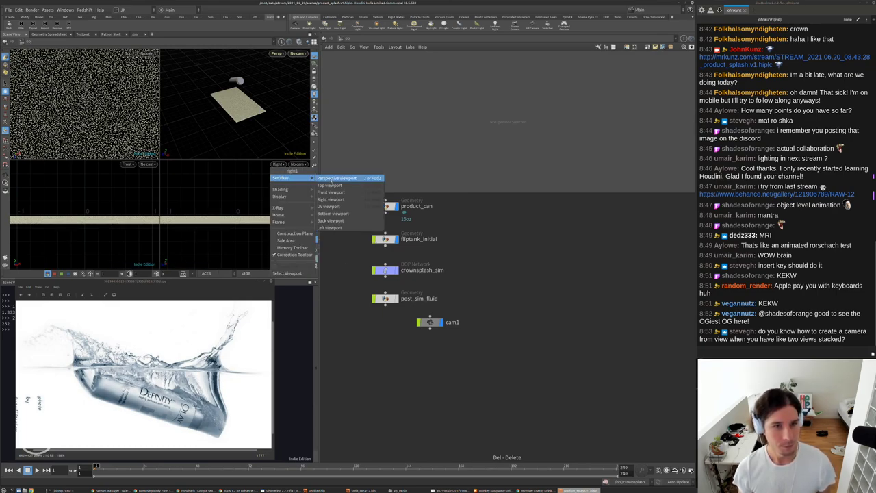
click(334, 177)
scroll(234, 196, up, 3)
alt+drag(235, 205, 256, 226)
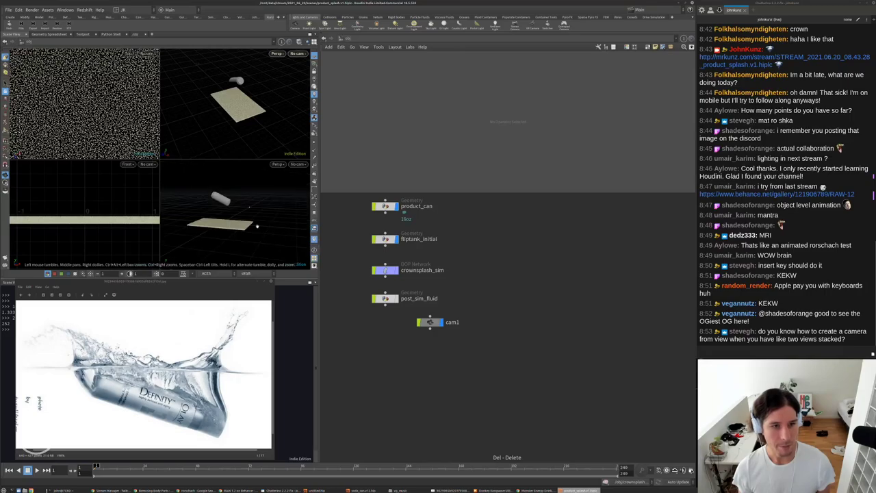
Add a camera with the Camera shelf tool while the lower perspective view is set up, and delete it.
click(296, 25)
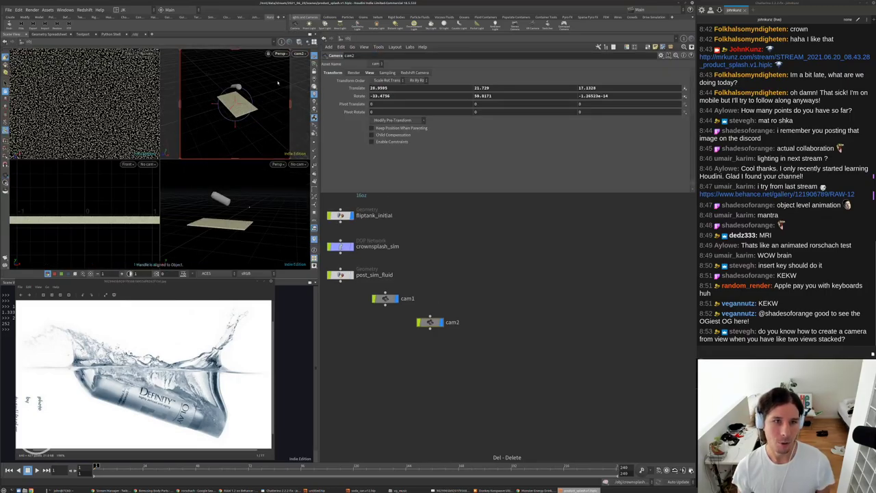
key(Delete)
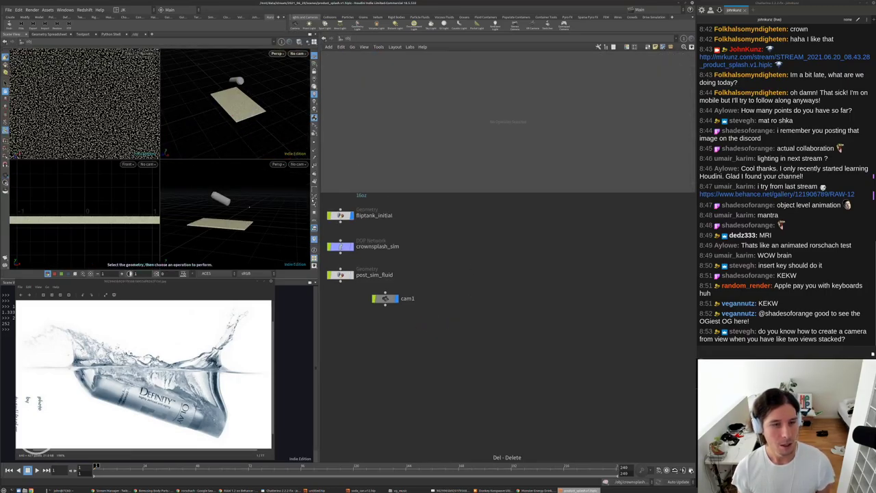
click(297, 164)
Add a second camera node to the network and save the lower perspective view to it.
click(414, 273)
key(Tab)
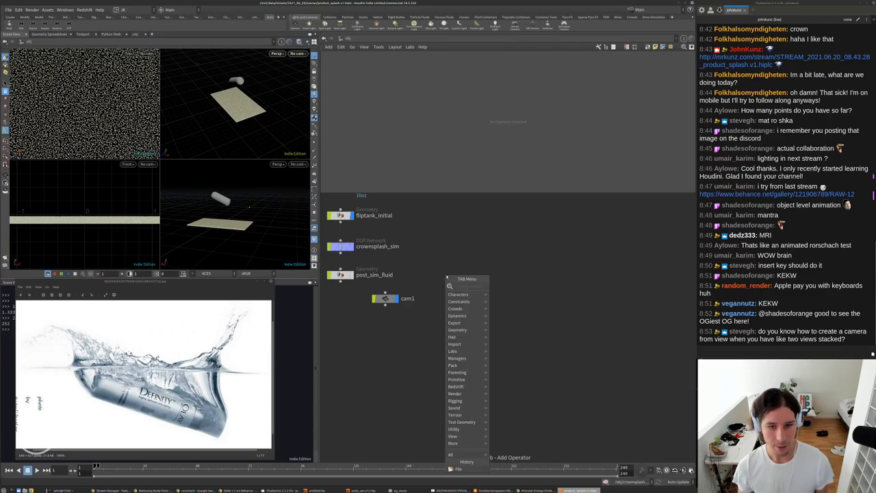
text(cam)
key(Return)
click(487, 258)
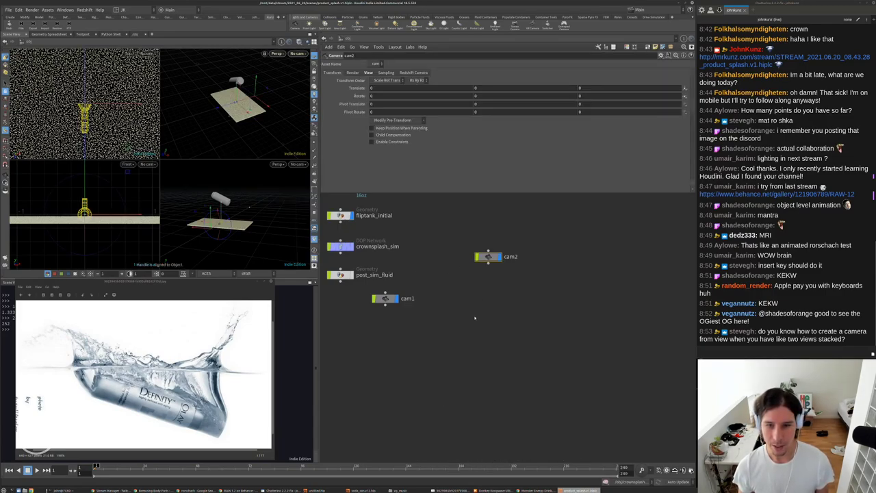
click(296, 164)
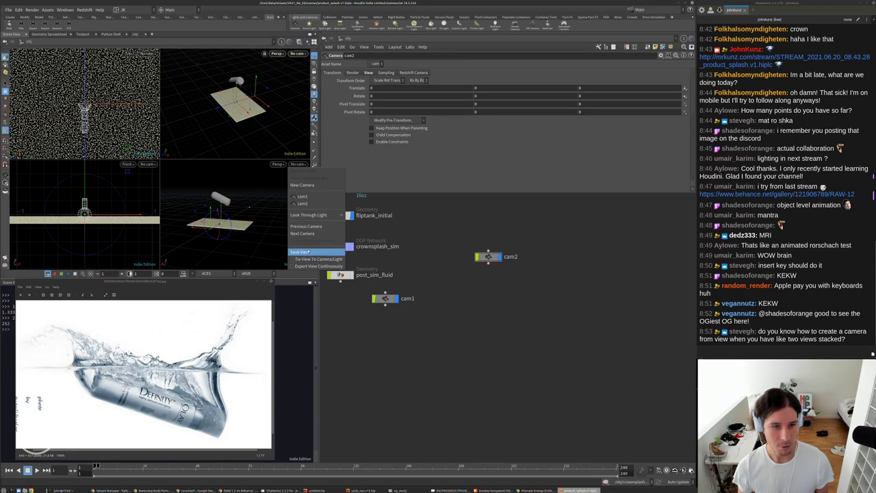
click(307, 252)
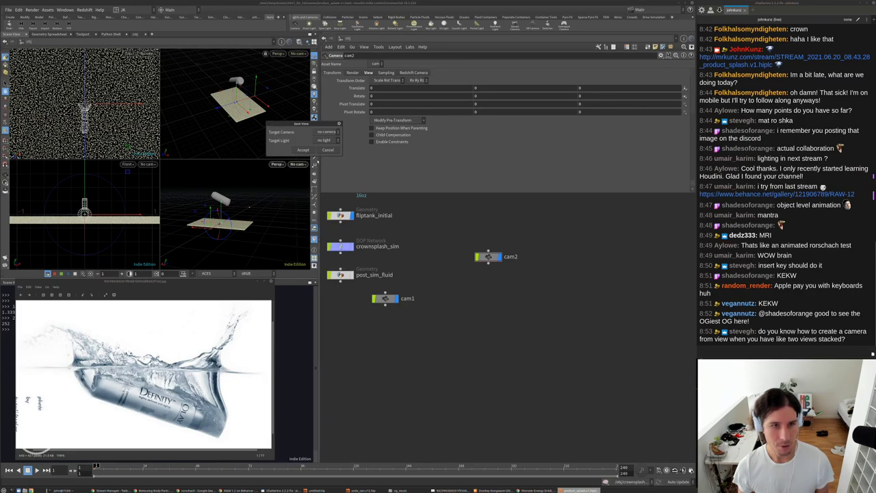
click(305, 151)
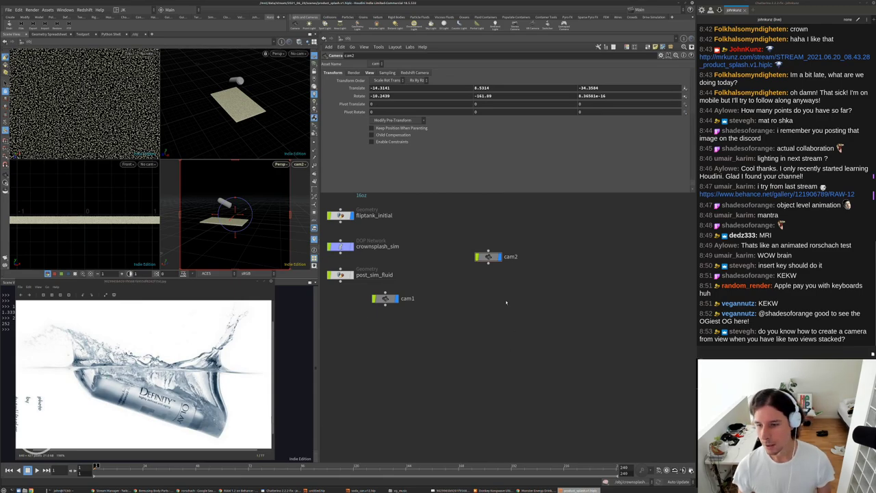
Delete cam2 and return the viewport to a single perspective view framing the can and fluid tank.
click(488, 257)
key(Delete)
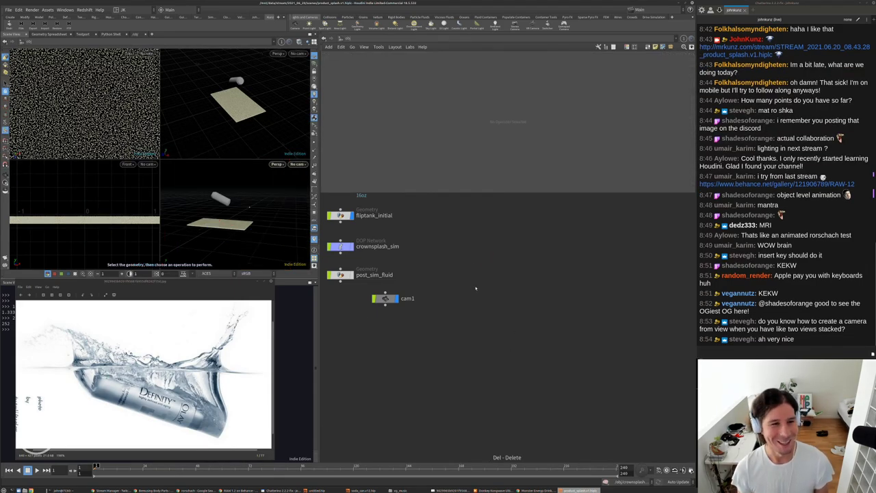
click(314, 42)
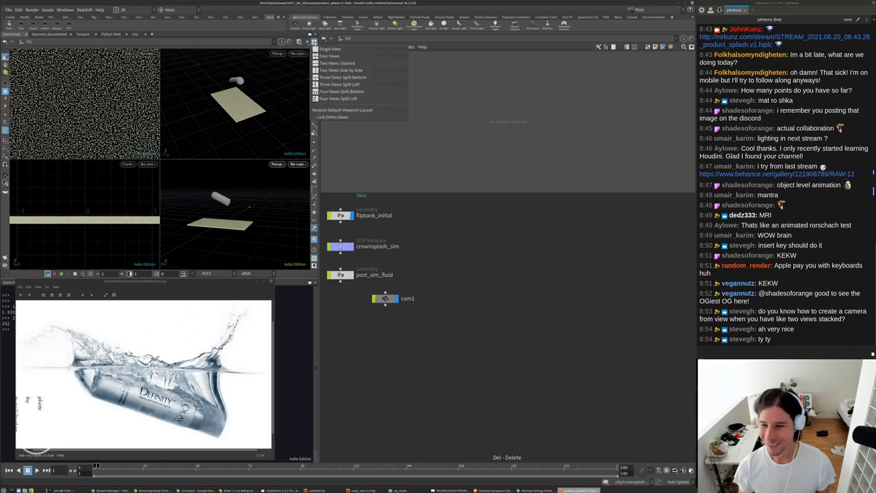
click(331, 49)
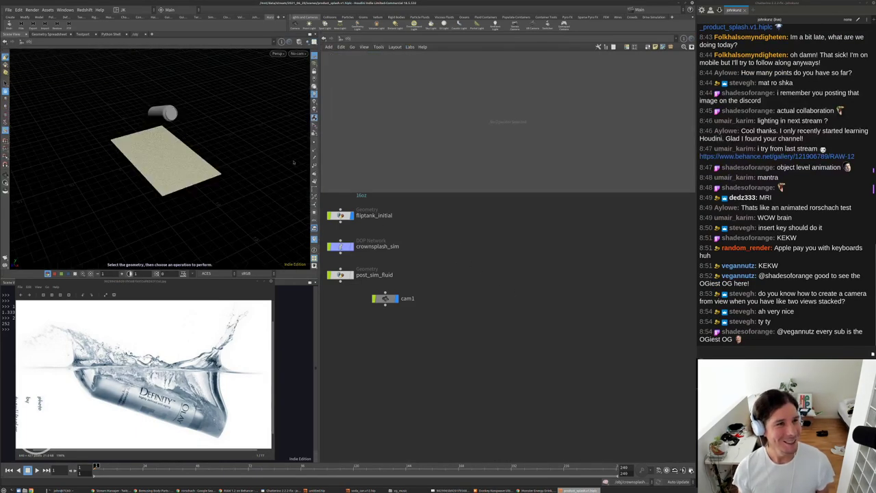
alt+right_drag(192, 168, 213, 164)
alt+drag(214, 164, 242, 139)
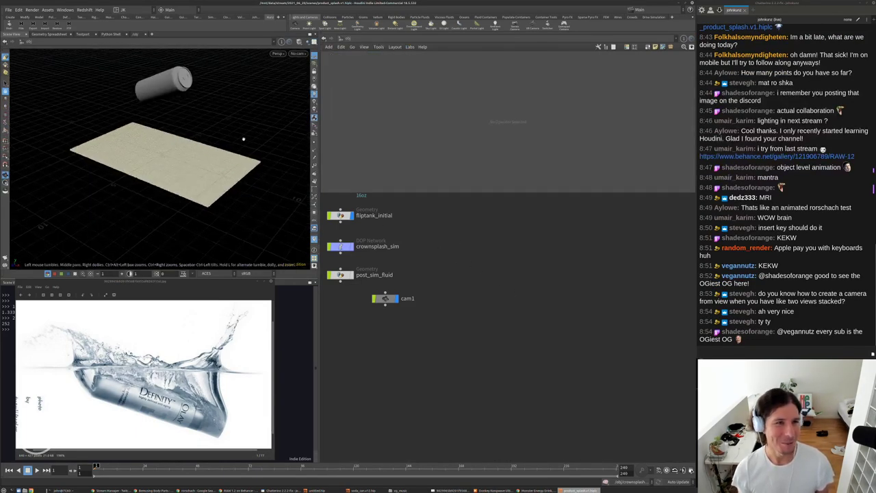
alt+middle_drag(242, 138, 243, 160)
click(314, 41)
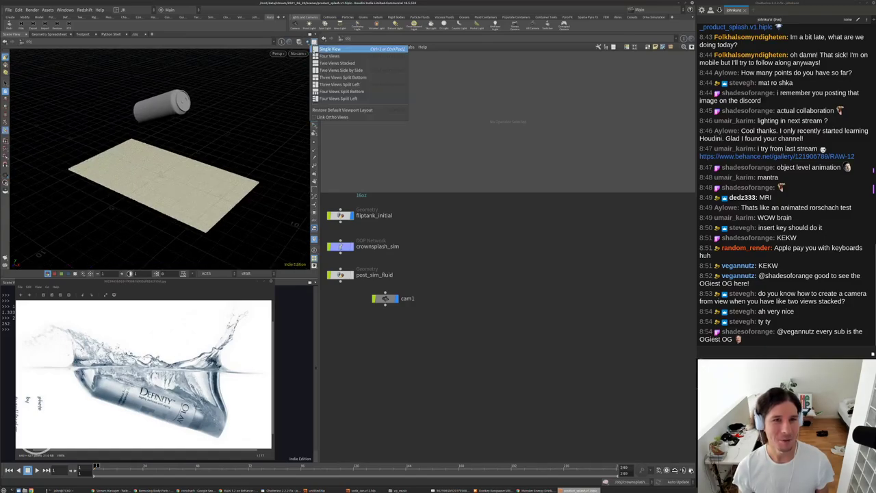
Switch the viewport to four views, check the camera options of the angled perspective view, and return to a single view.
click(329, 56)
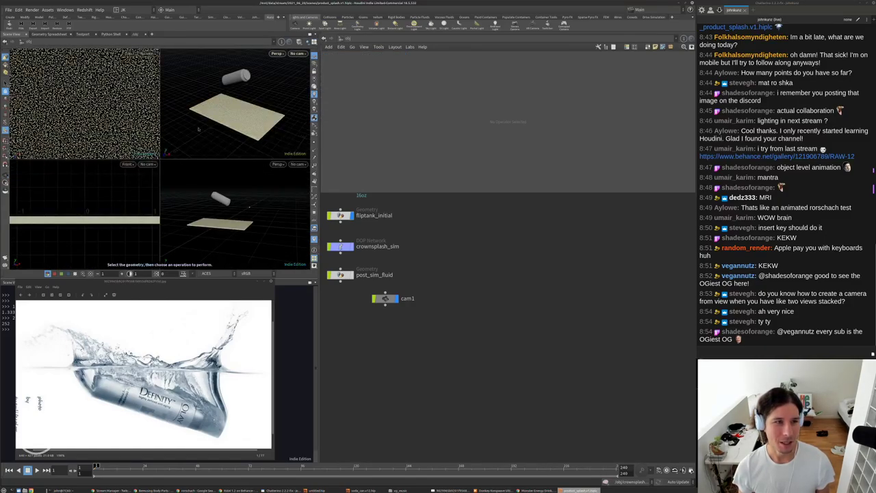
drag(322, 166, 352, 166)
click(293, 54)
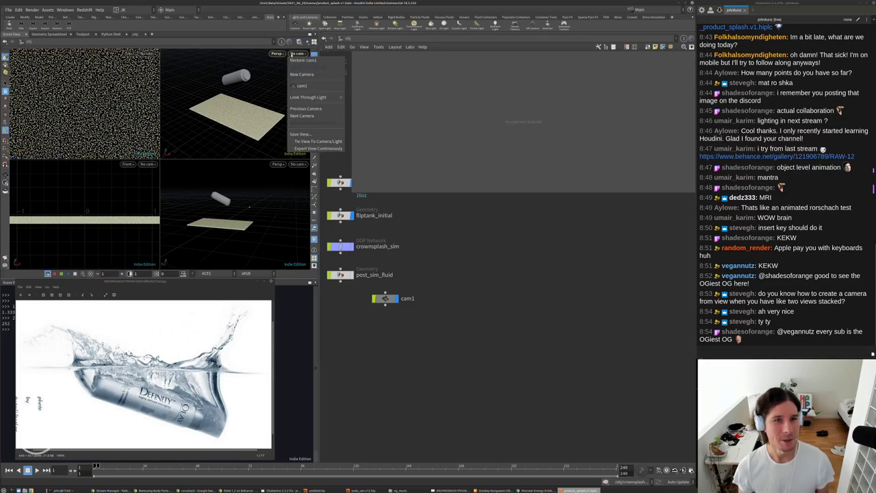
click(291, 55)
click(314, 41)
click(328, 49)
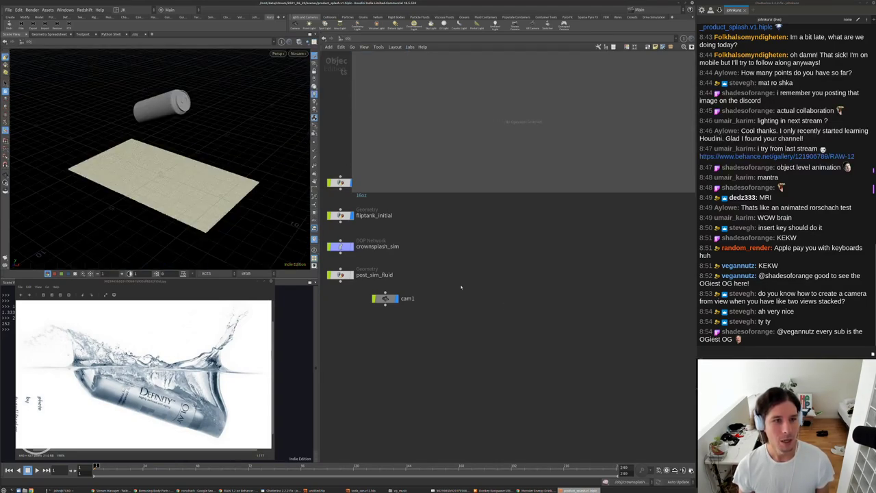
Orbit the perspective view to a near-level side-on angle on the can and fluid tank, and select the product_can node.
alt+drag(198, 224, 231, 154)
middle_drag(455, 316, 496, 333)
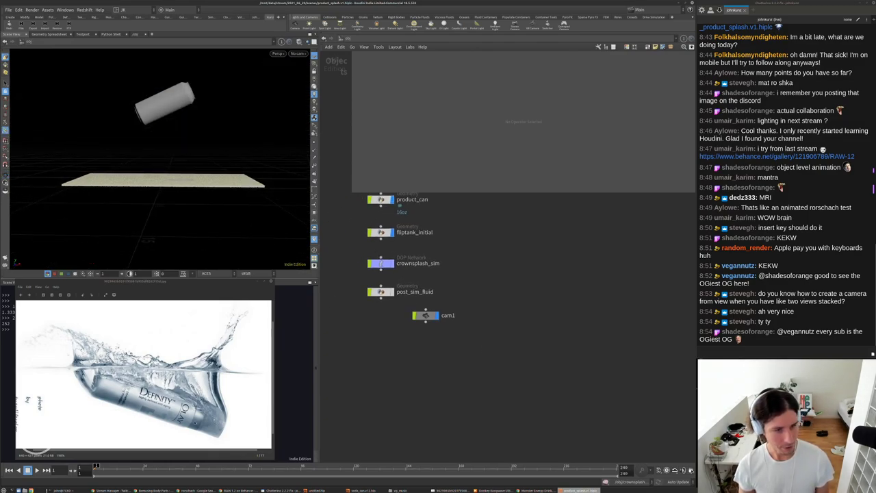
middle_drag(440, 225, 443, 264)
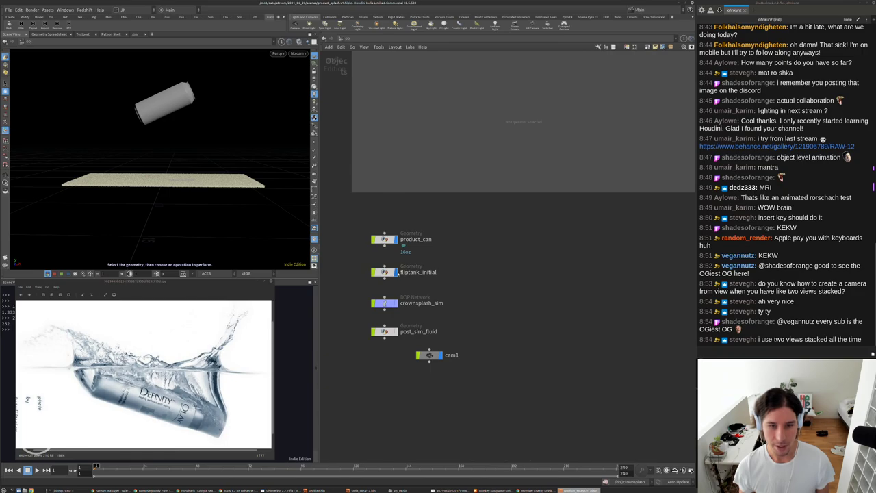
click(384, 239)
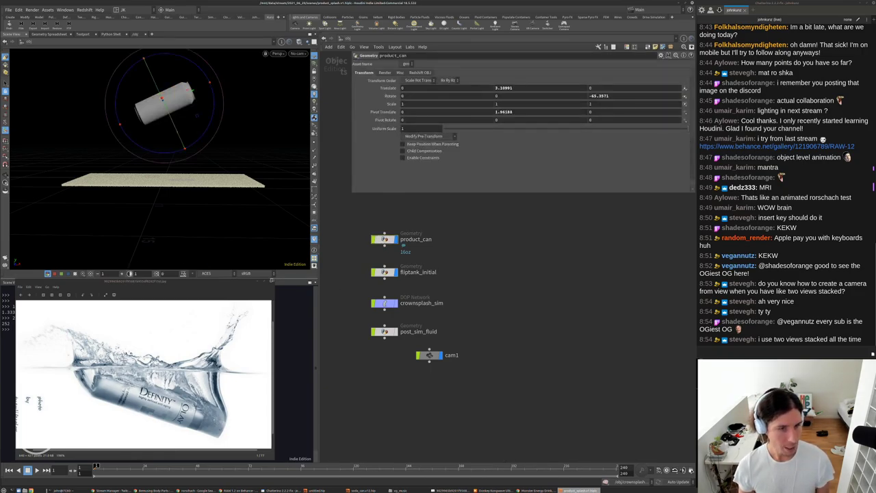
Put the reference photo away, show a second Scene View in the lower pane, and make that pane taller.
click(258, 281)
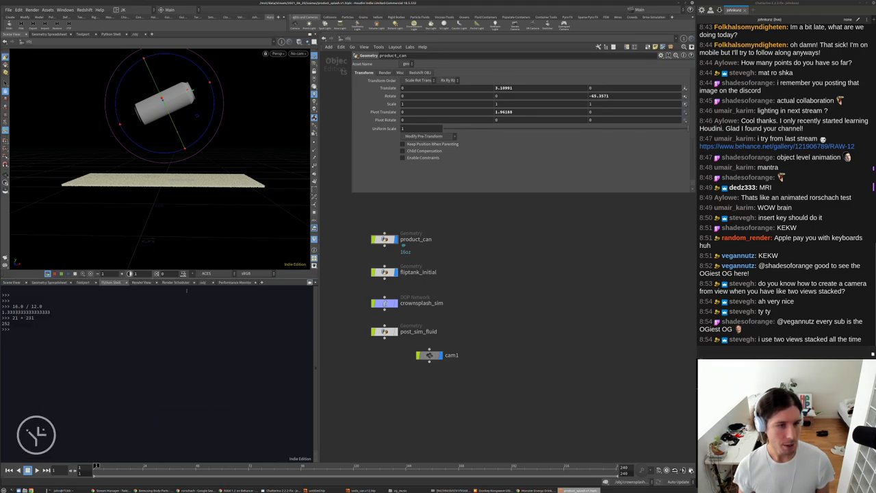
click(13, 283)
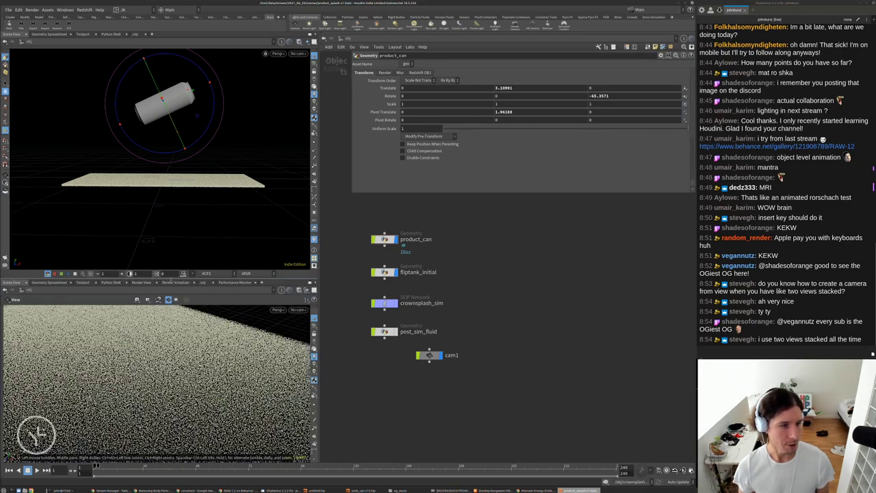
click(175, 282)
click(14, 282)
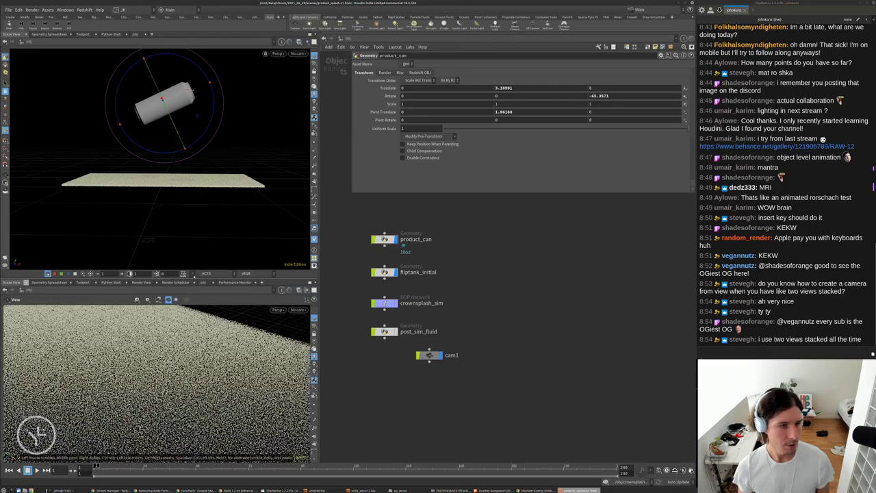
drag(179, 279, 203, 239)
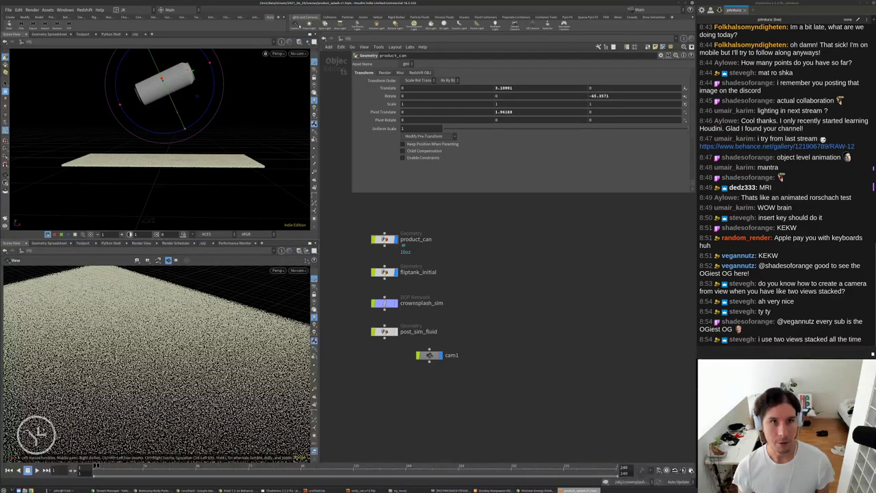
Frame the fluid tank and can at an angle in the lower Scene View, leaving the upper view level.
scroll(226, 380, down, 5)
drag(226, 383, 205, 346)
right_drag(205, 347, 161, 355)
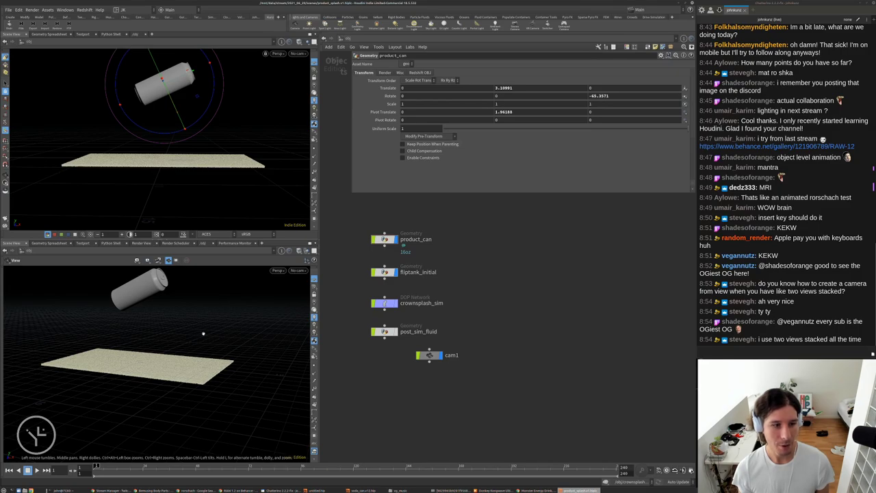
drag(203, 333, 180, 352)
right_drag(180, 352, 215, 338)
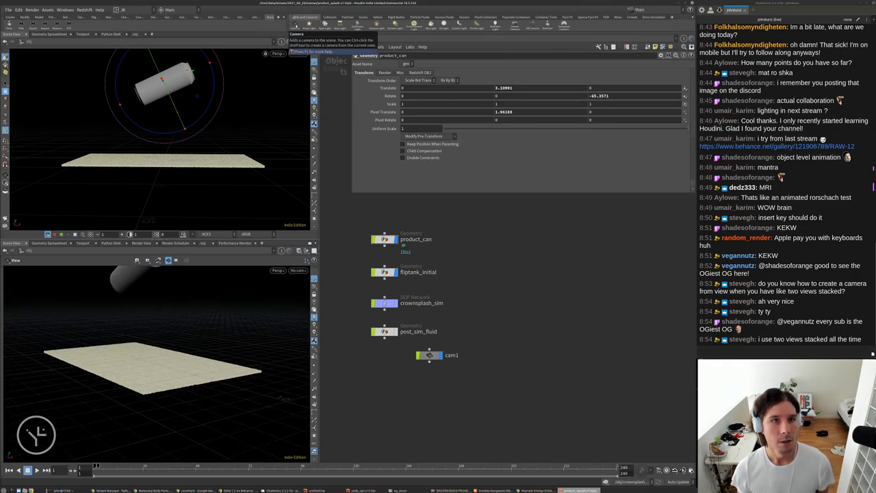
Create a camera from the current view with the Camera shelf tool, and delete it.
ctrl+click(294, 27)
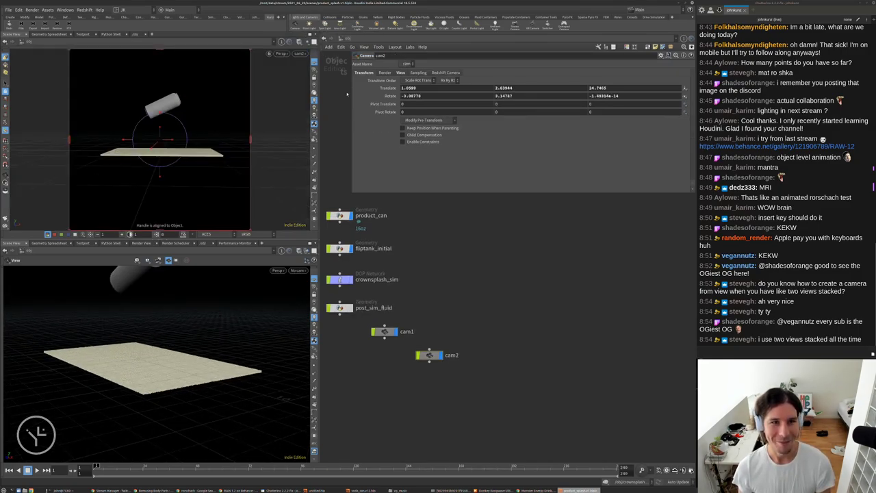
middle_drag(503, 312, 520, 292)
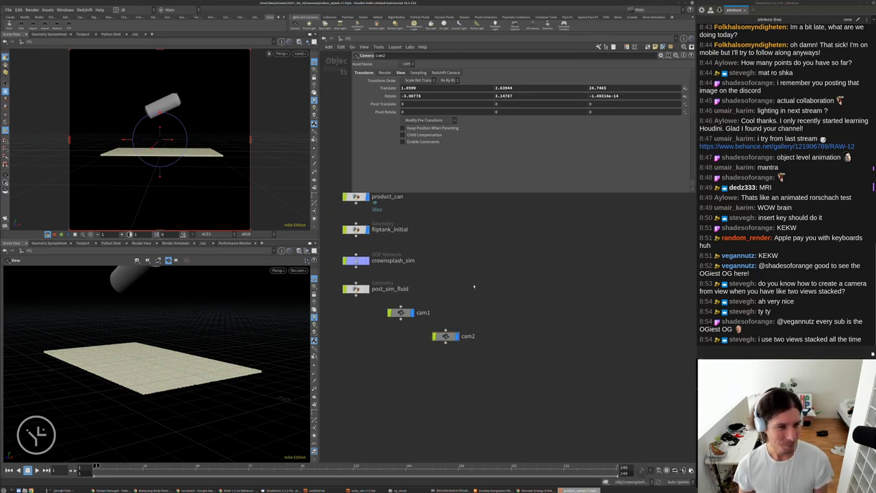
key(Delete)
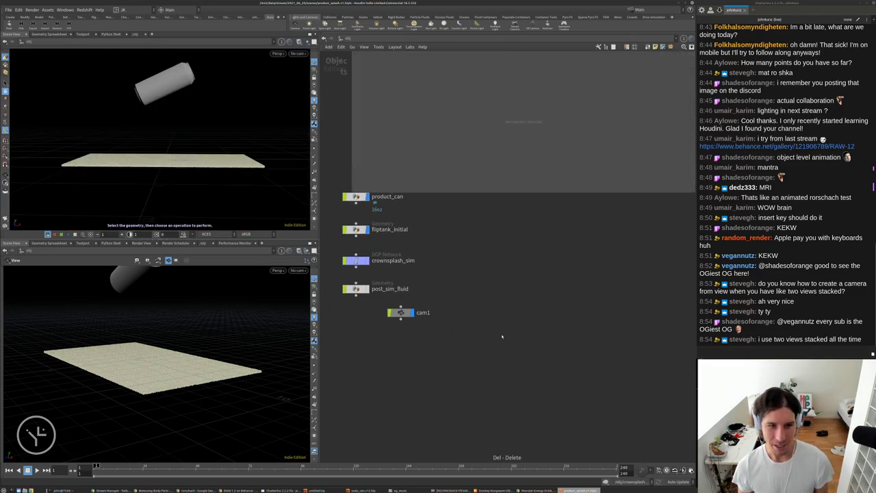
drag(184, 295, 178, 326)
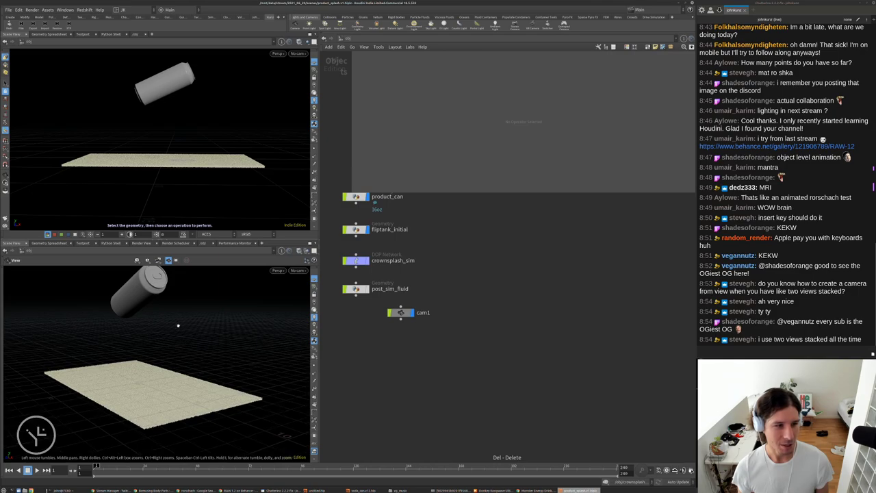
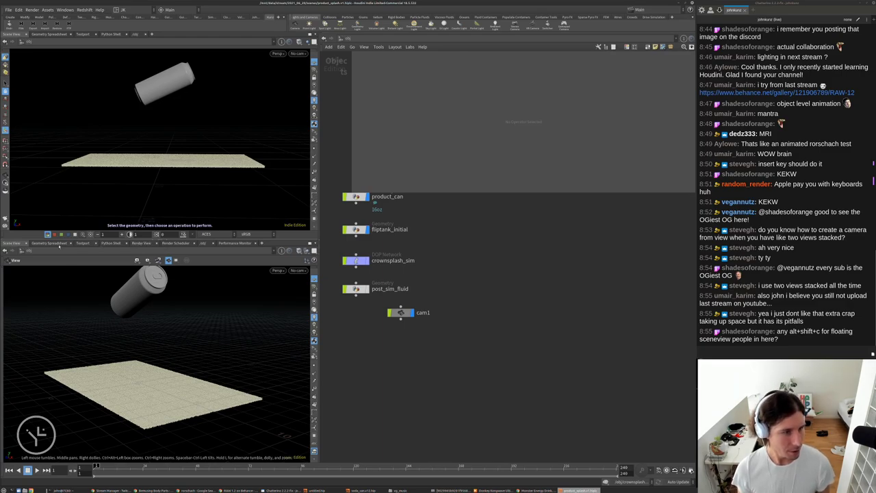
Restore the Python Shell and the reference photo in the lower pane, and enlarge the upper Scene View again.
click(109, 243)
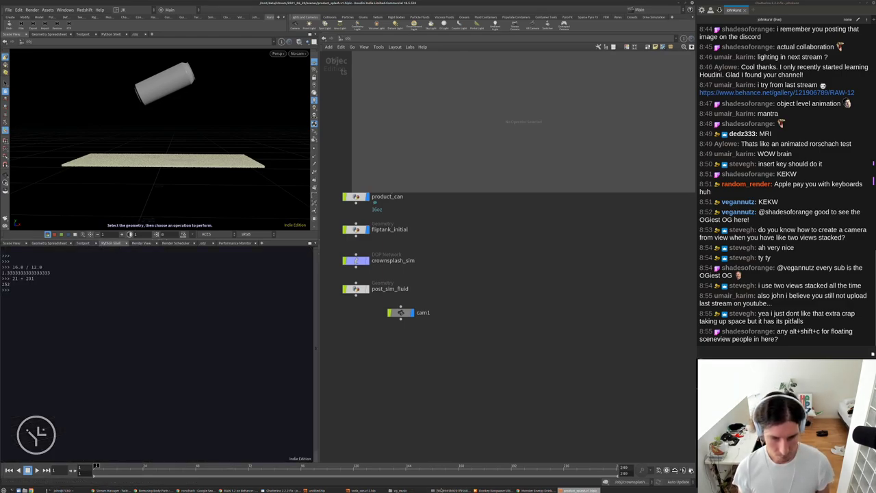
click(449, 489)
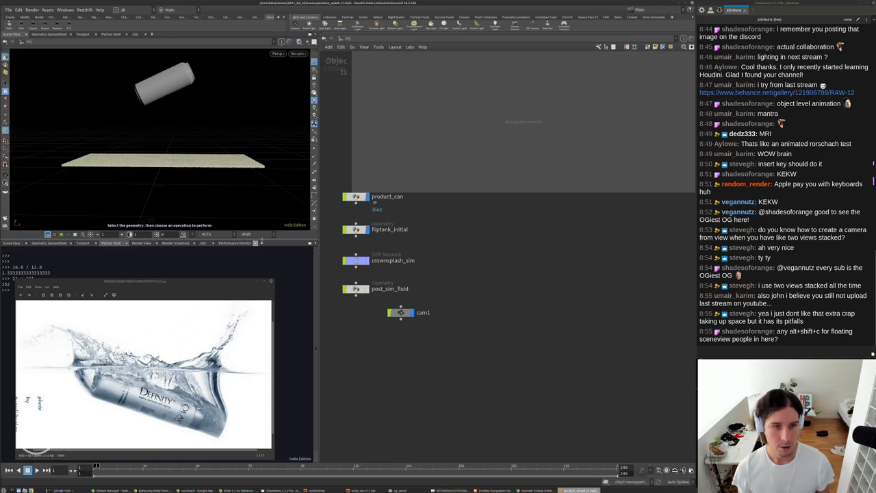
drag(287, 239, 294, 279)
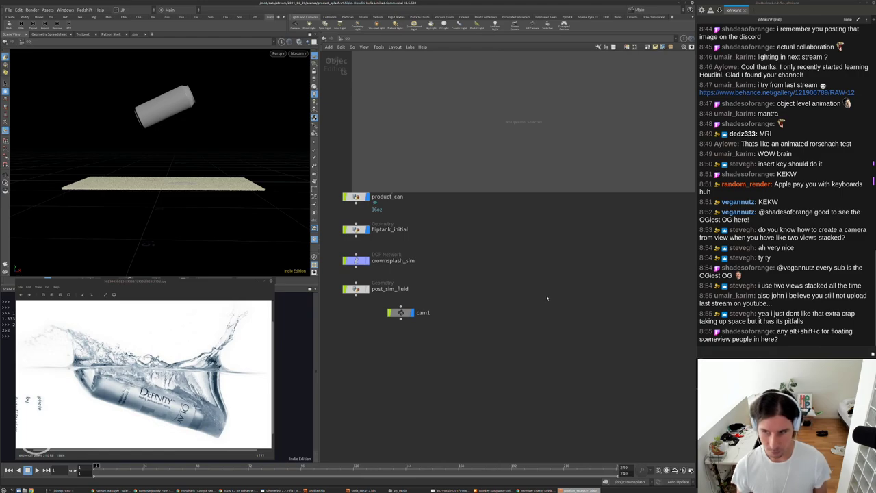
middle_drag(547, 298, 560, 365)
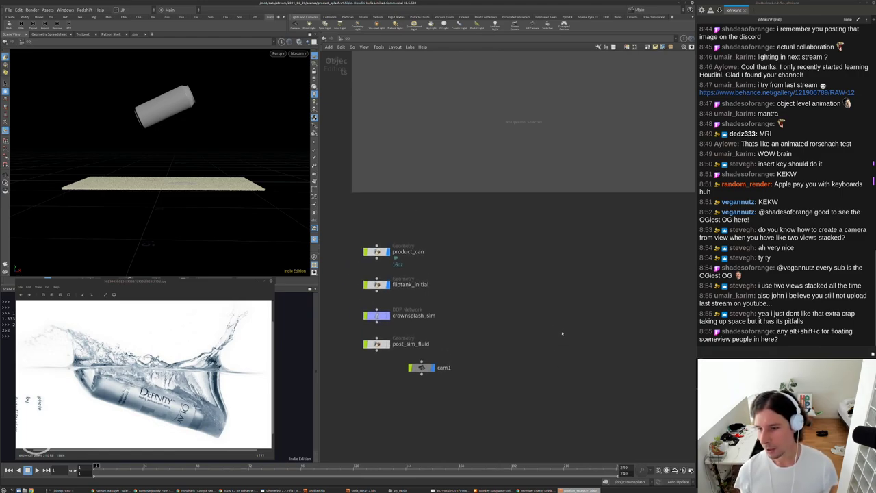
mouse_move(544, 285)
middle_down()
mouse_move(543, 309)
mouse_move(546, 288)
middle_up()
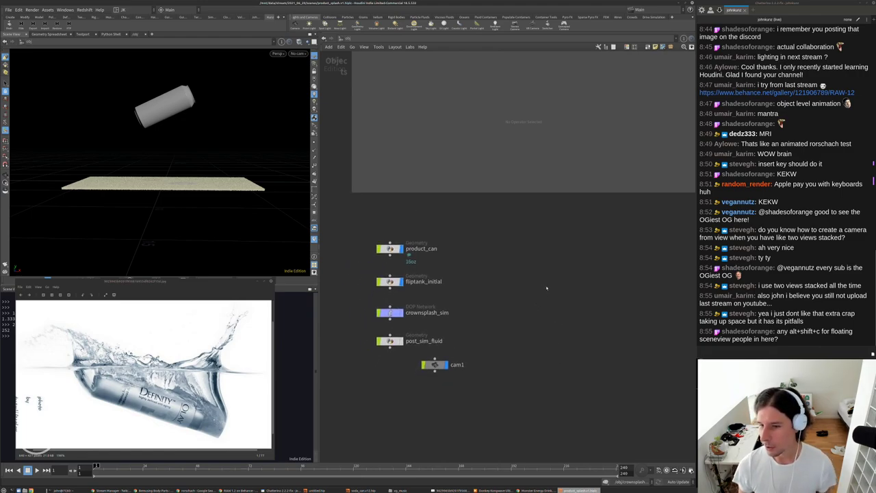
Examine the stash1 node inside product_can in an enlarged preview window, close the preview, and return to the object level.
double_click(394, 249)
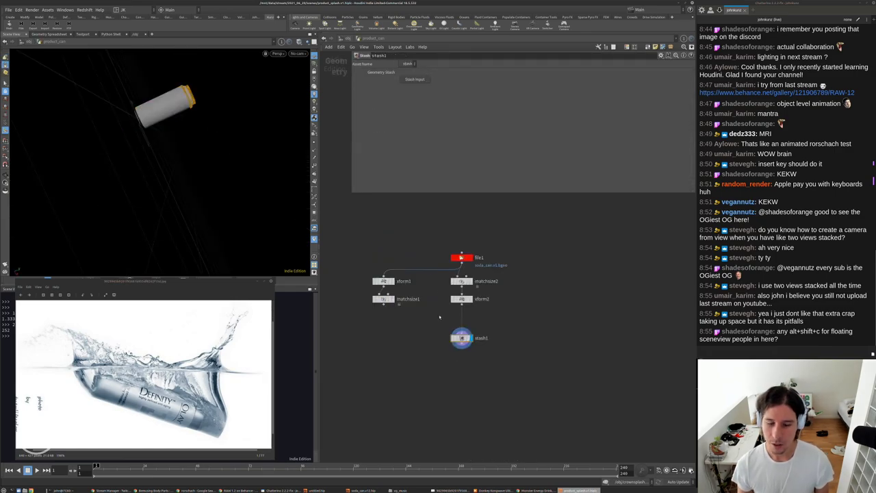
scroll(440, 316, up, 3)
right_click(477, 354)
mouse_move(482, 367)
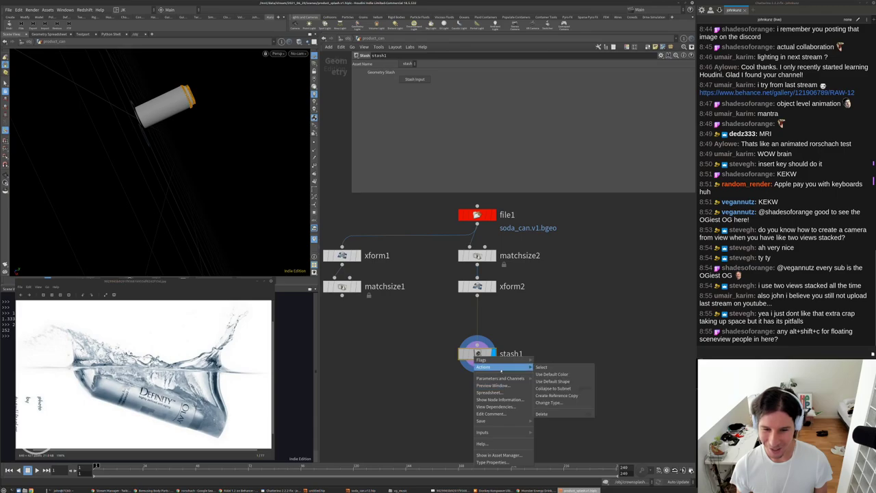
click(493, 386)
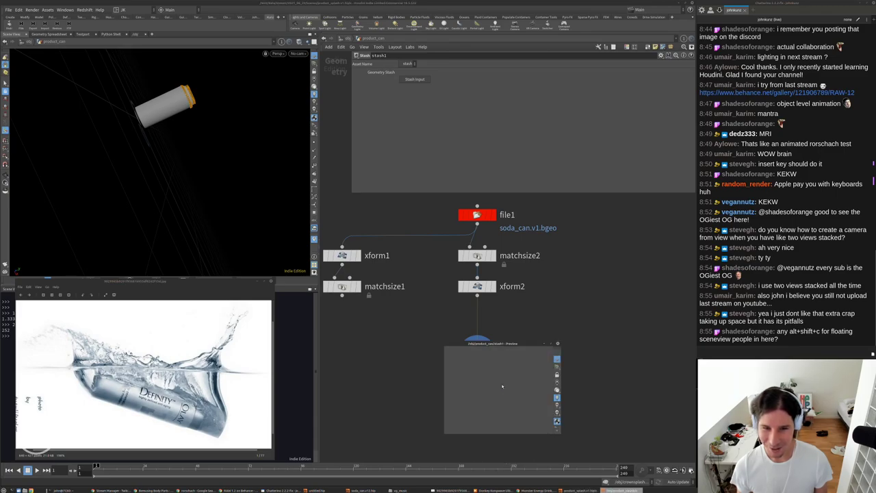
drag(493, 343, 486, 245)
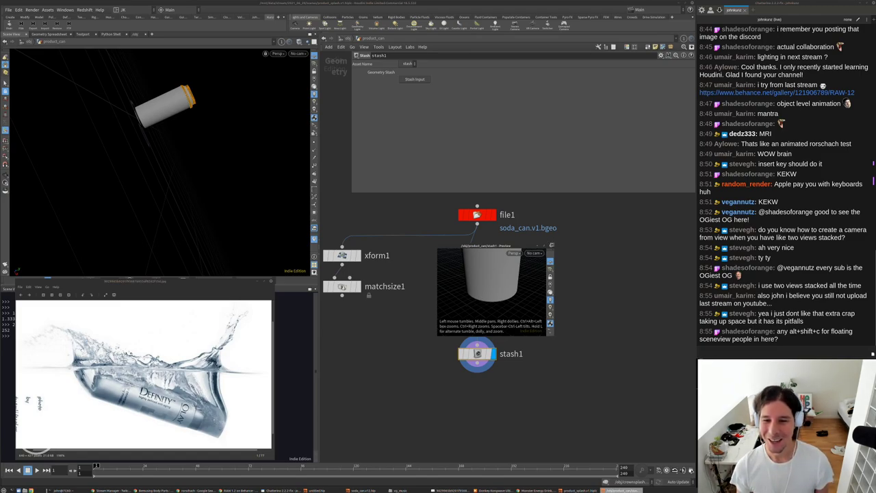
drag(551, 245, 612, 167)
drag(557, 223, 524, 253)
mouse_move(524, 252)
right_down()
mouse_move(531, 292)
mouse_move(522, 246)
right_up()
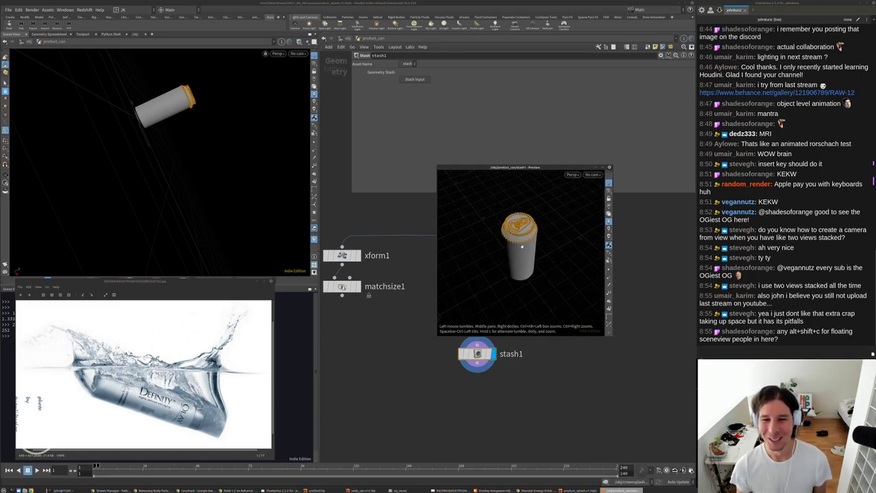
drag(522, 246, 558, 253)
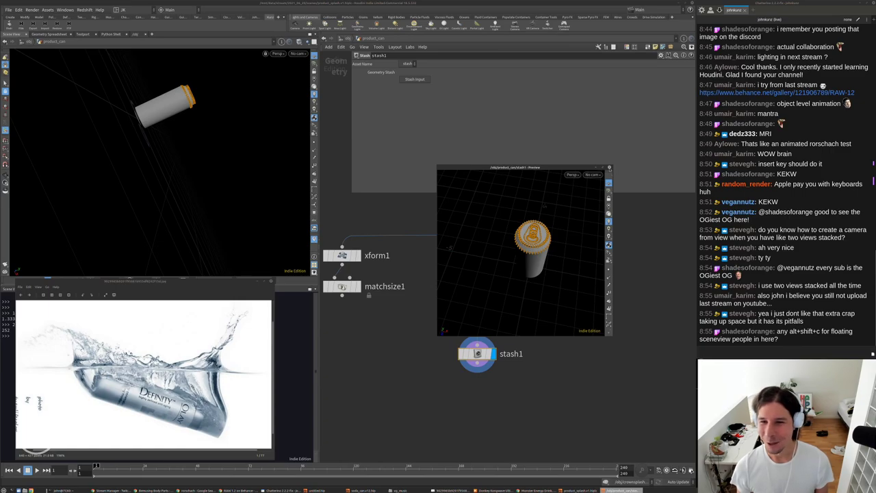
click(608, 168)
key(u)
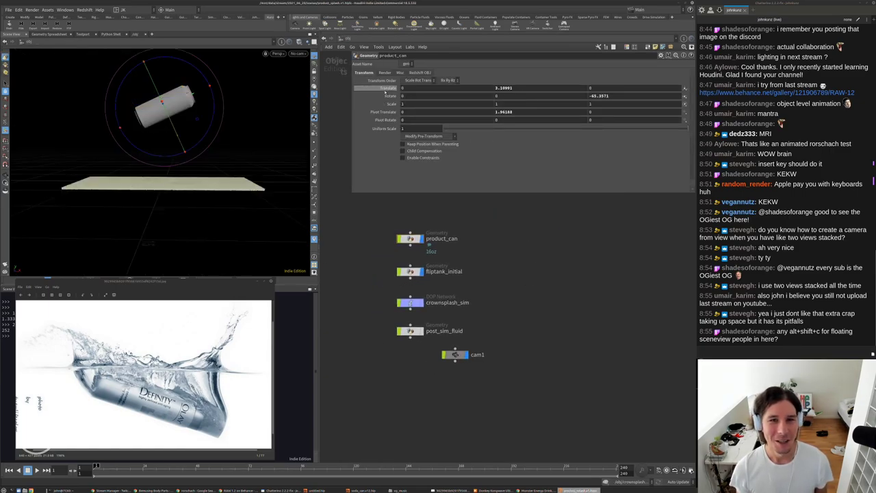
Set keyframes on product_can's Translate and Rotate parameters at frame 1.
alt+click(386, 88)
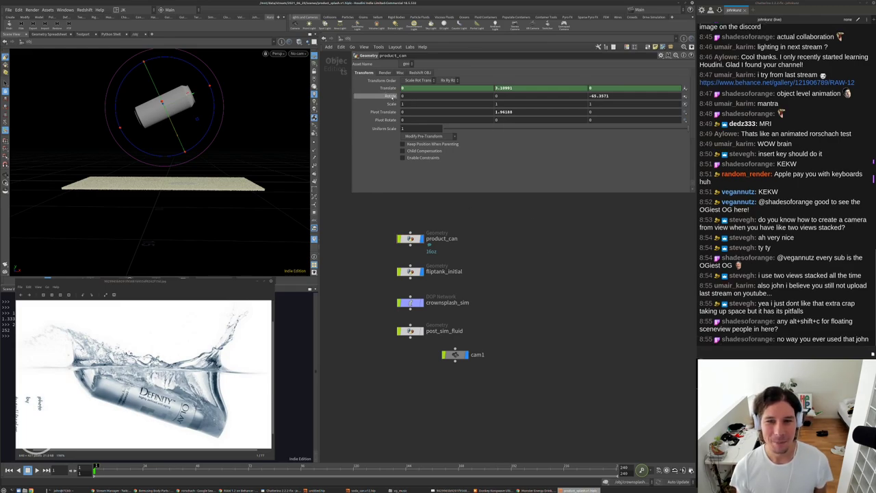
alt+click(386, 96)
mouse_move(564, 301)
middle_down()
mouse_move(571, 348)
mouse_move(554, 311)
mouse_move(560, 289)
middle_up()
scroll(571, 348, up, 2)
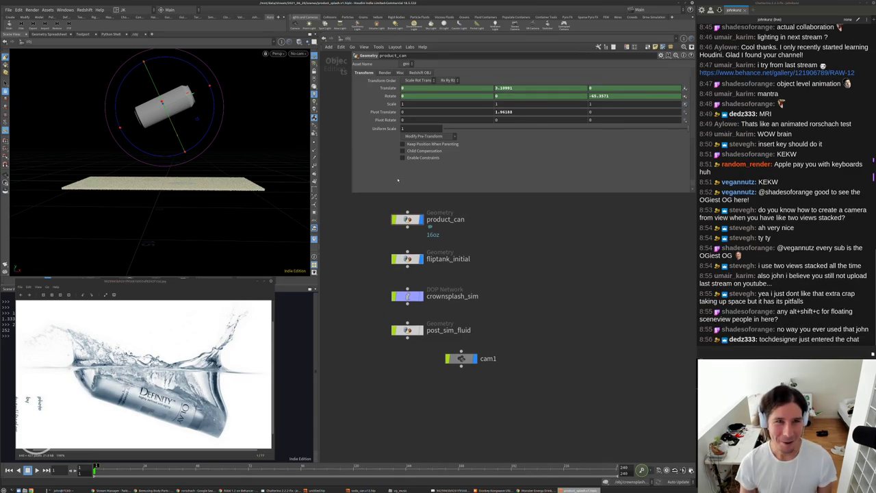
Make the floating parameter pane narrower and taller so more of the network view is clear.
mouse_move(351, 191)
mouse_down()
mouse_move(360, 202)
mouse_move(368, 192)
mouse_up()
middle_drag(513, 255, 520, 284)
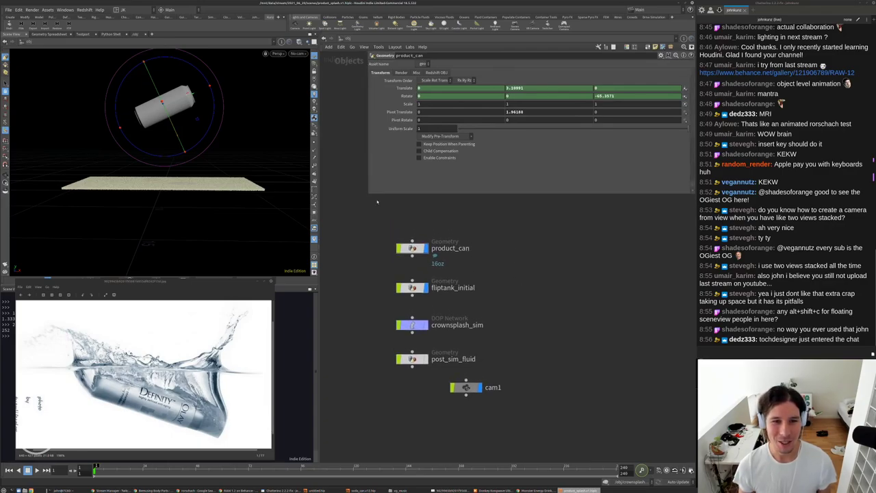
drag(367, 194, 415, 218)
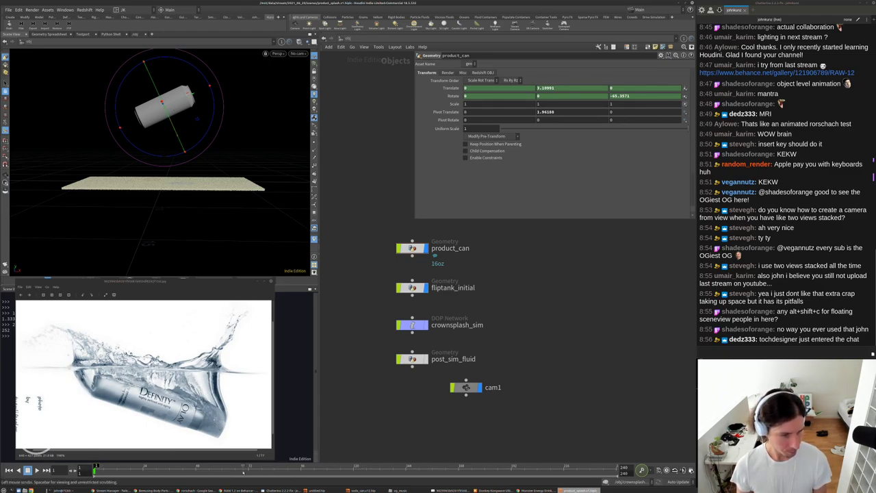
Move the timeline to frame 12.
click(143, 471)
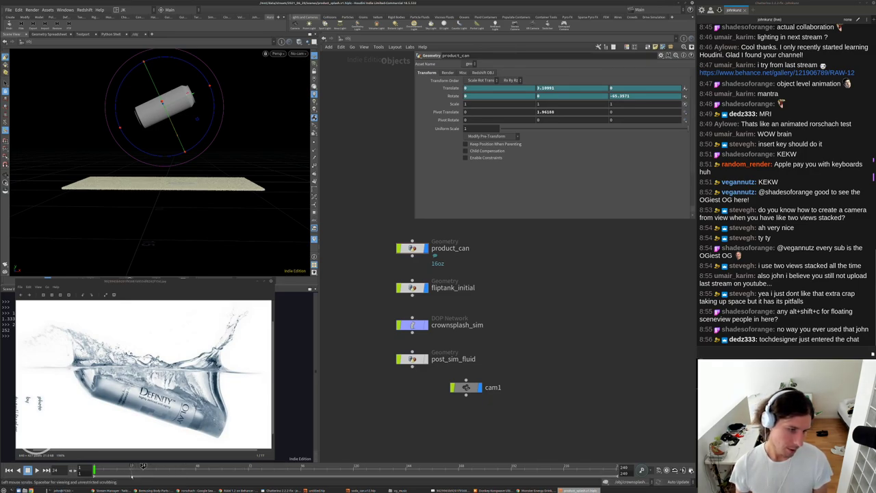
click(117, 465)
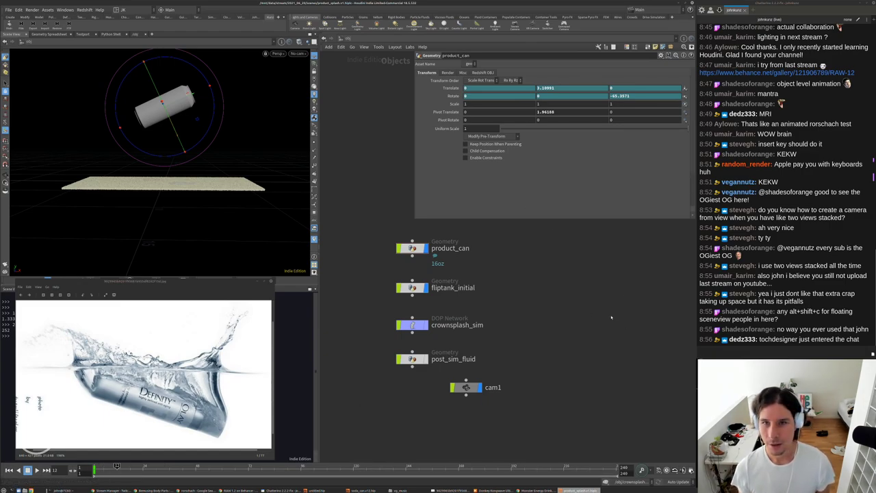
Align the can's handle to World, lower the can below the fluid tank to about -4.63 Translate Y, and key it at frame 12.
drag(258, 138, 266, 140)
key(Escape)
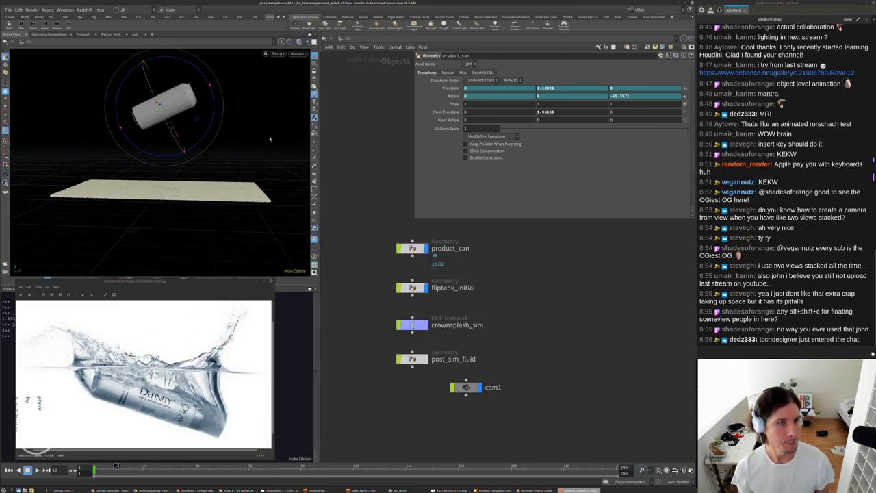
right_click(165, 107)
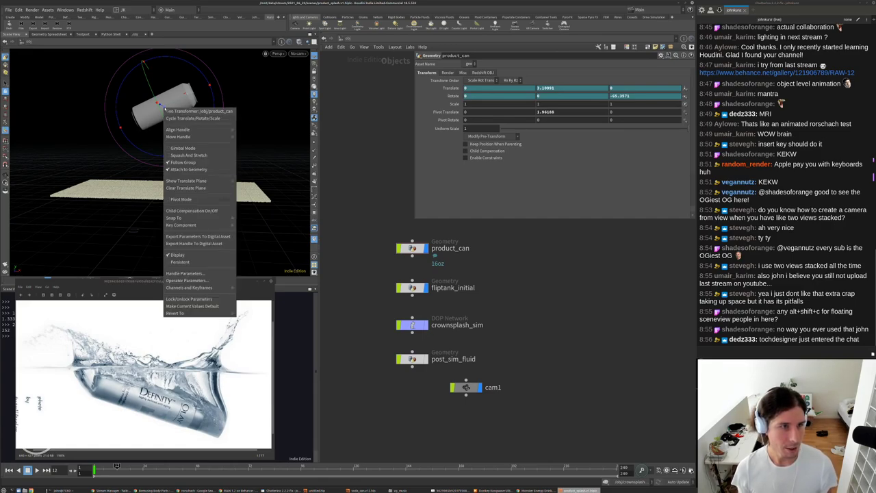
mouse_move(223, 130)
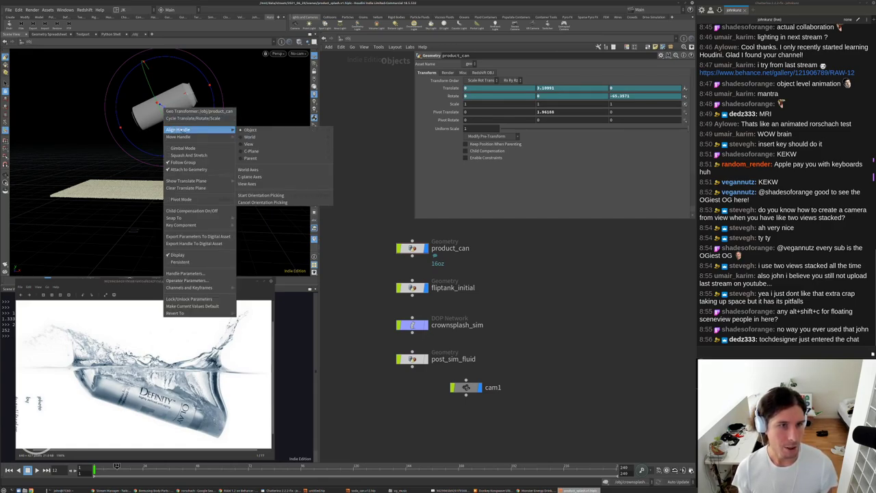
click(250, 136)
drag(167, 80, 162, 229)
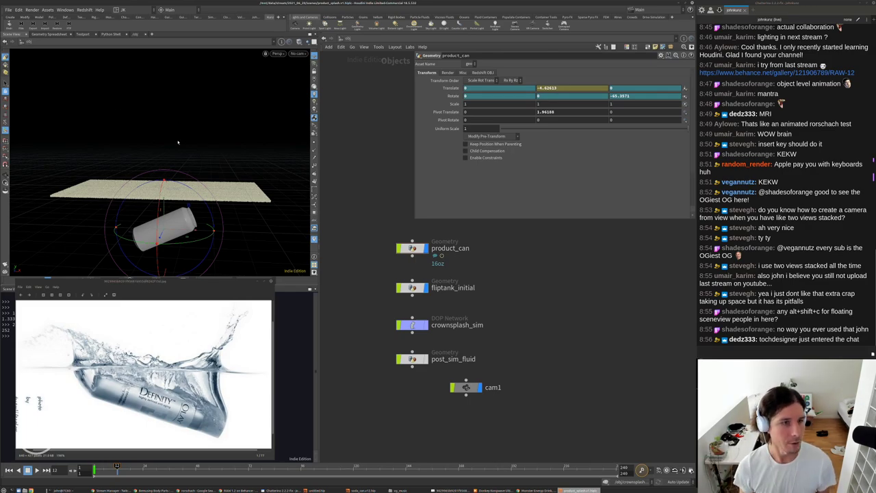
alt+click(563, 88)
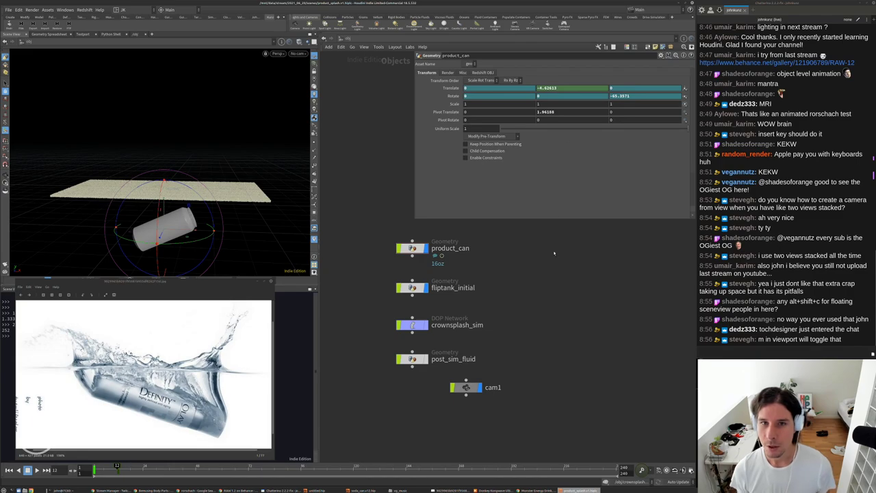
Rotate the can under the fluid tank to about -128.65 degrees on Z at frame 12 and key the rotation.
drag(255, 181, 232, 172)
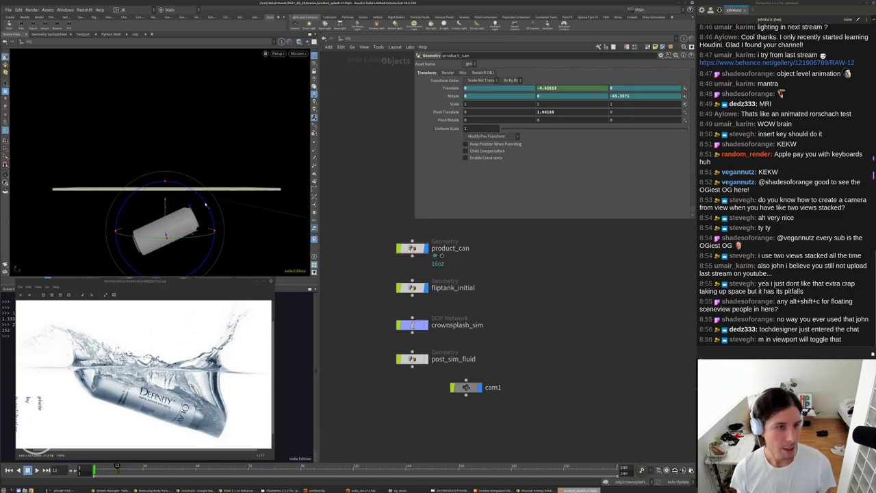
drag(204, 204, 213, 258)
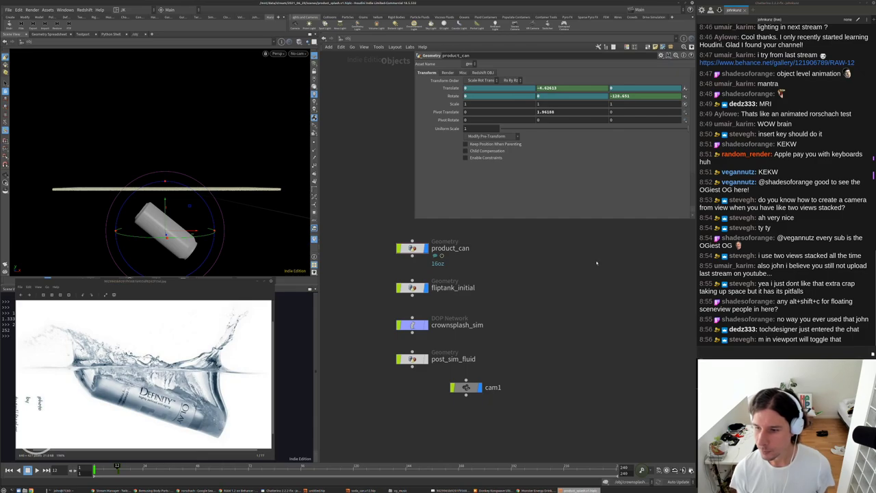
Set product_can's Translate Y animation curve to linear() in the Animation Editor and close the editor.
shift+click(451, 88)
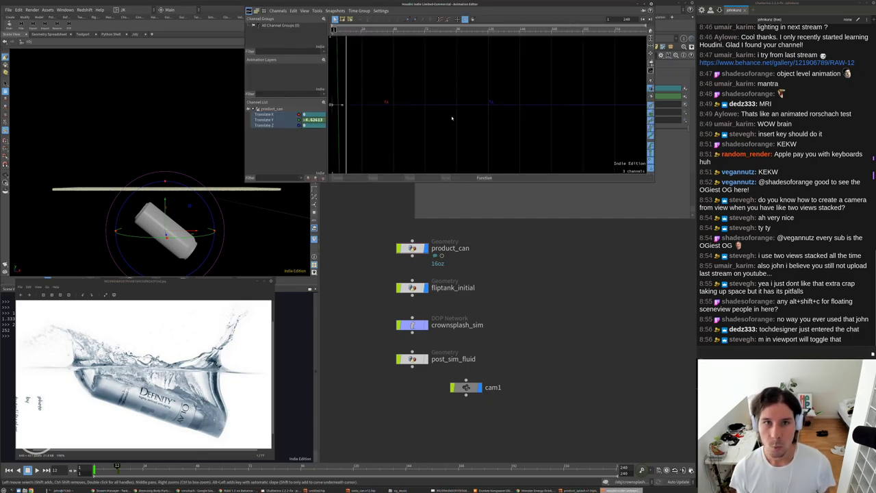
key(h)
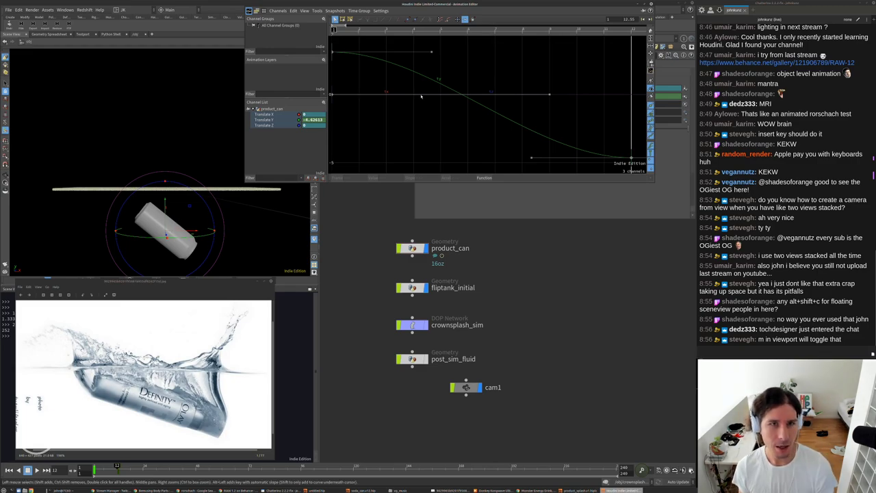
key(h)
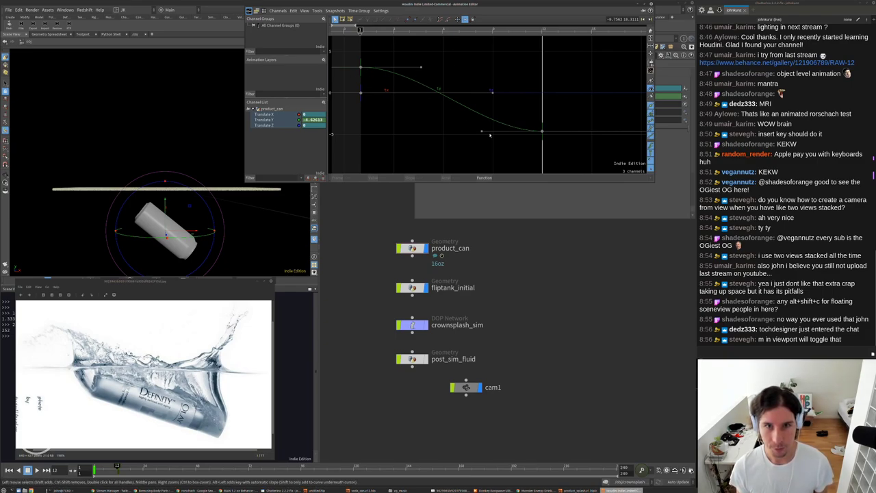
click(448, 98)
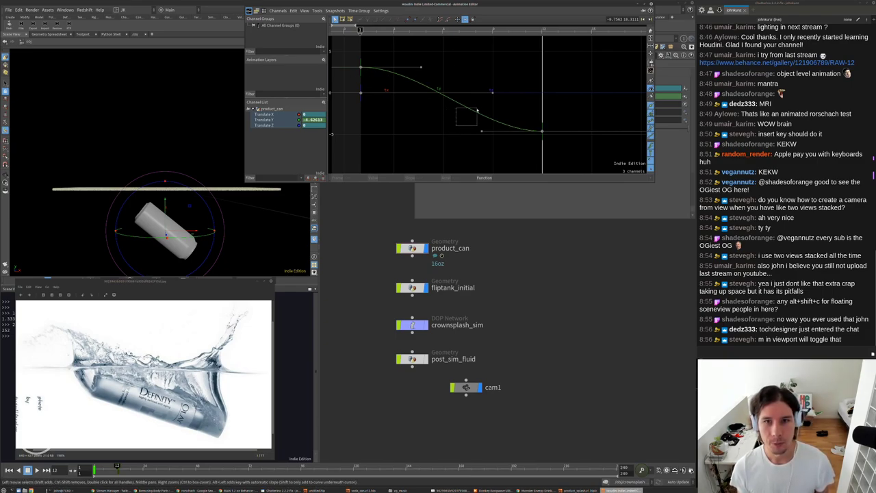
click(650, 178)
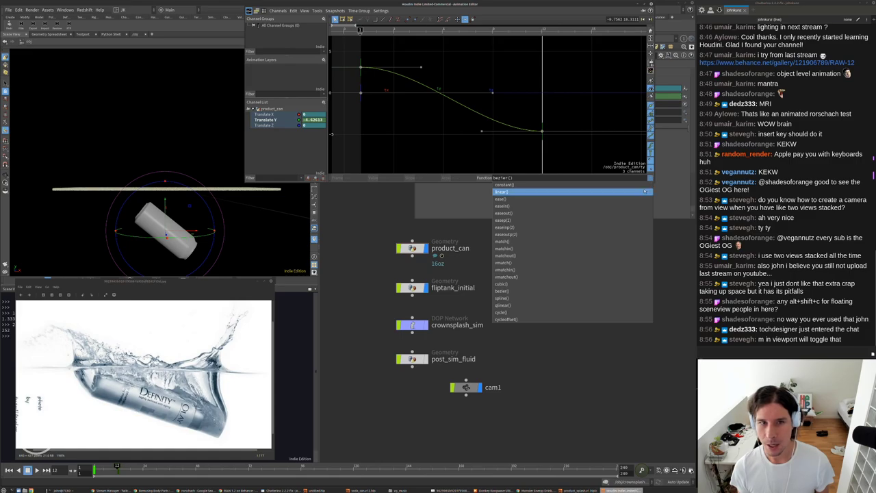
click(502, 191)
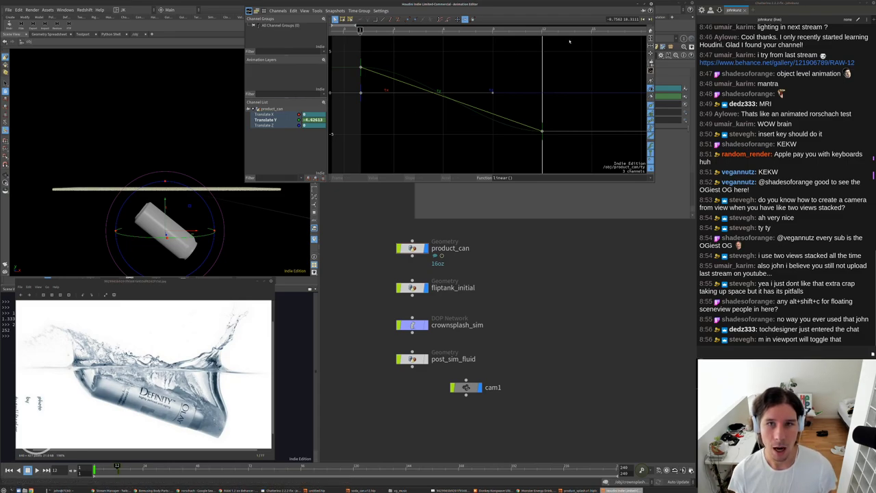
drag(602, 5, 547, 140)
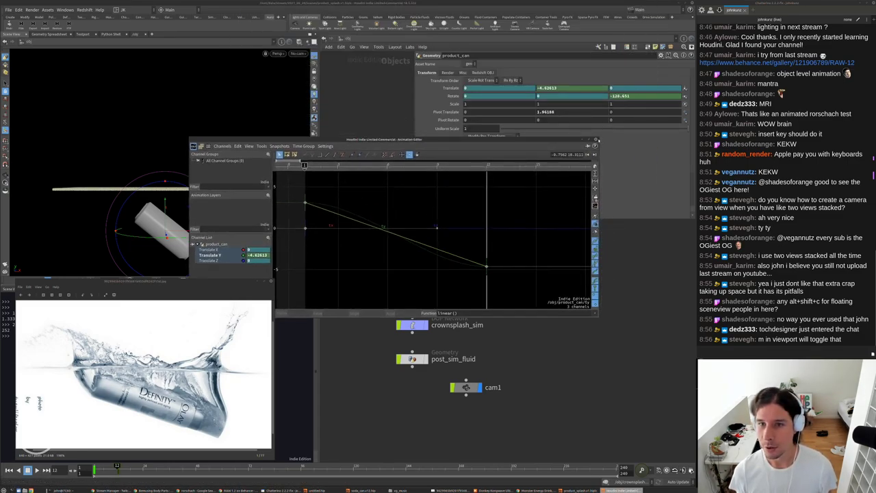
click(595, 137)
shift+click(454, 89)
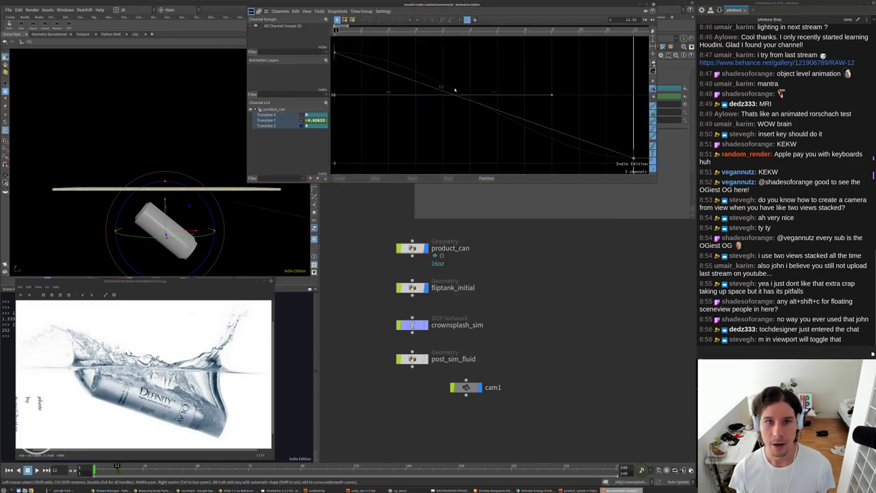
click(653, 5)
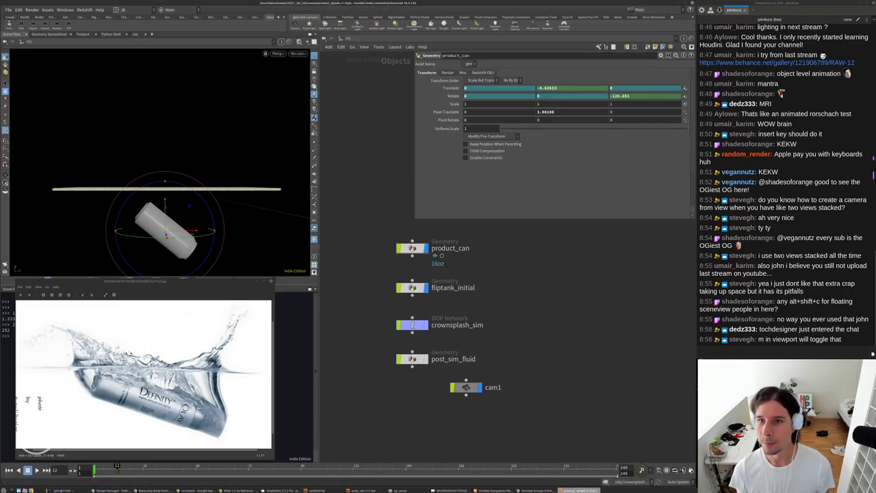
Set product_can's Rotate Z animation curve to linear() in the Animation Editor and close the editor.
shift+click(617, 98)
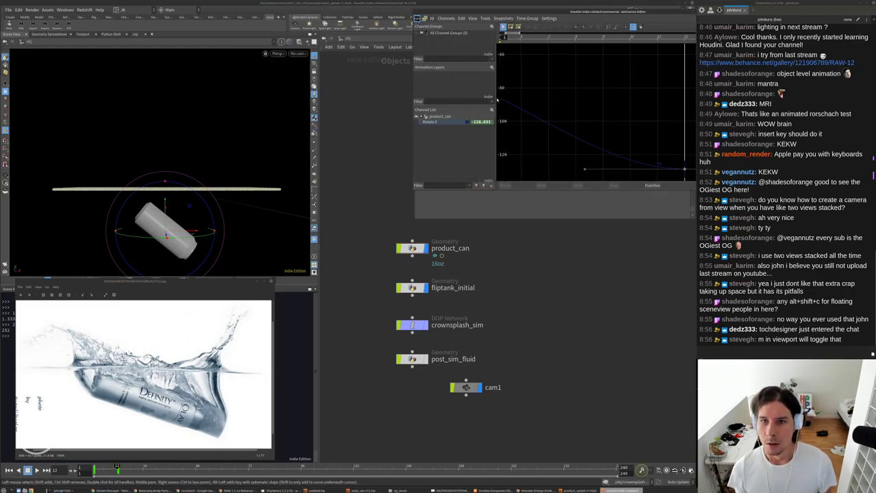
drag(551, 99, 521, 136)
drag(547, 12, 375, 63)
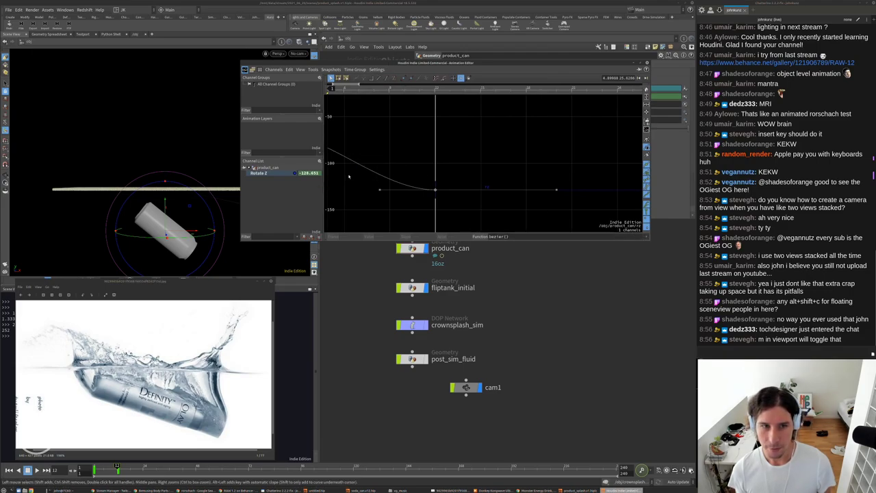
click(646, 236)
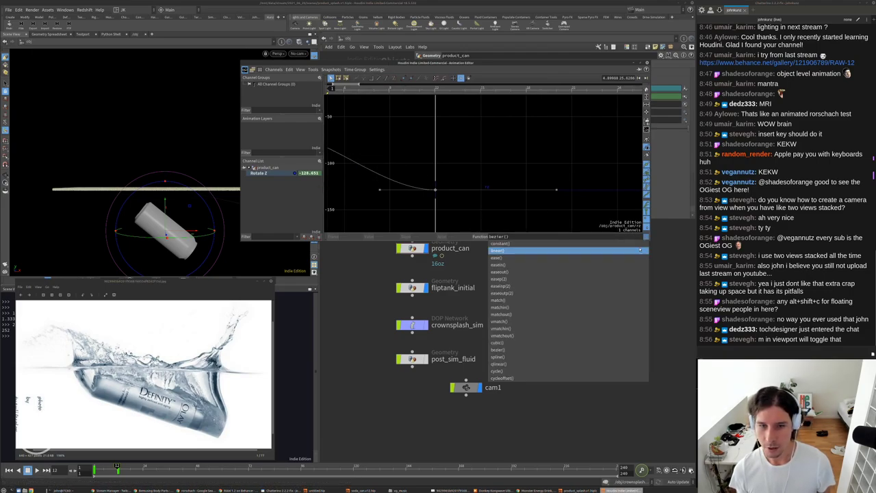
click(520, 250)
middle_drag(405, 142, 496, 175)
click(644, 64)
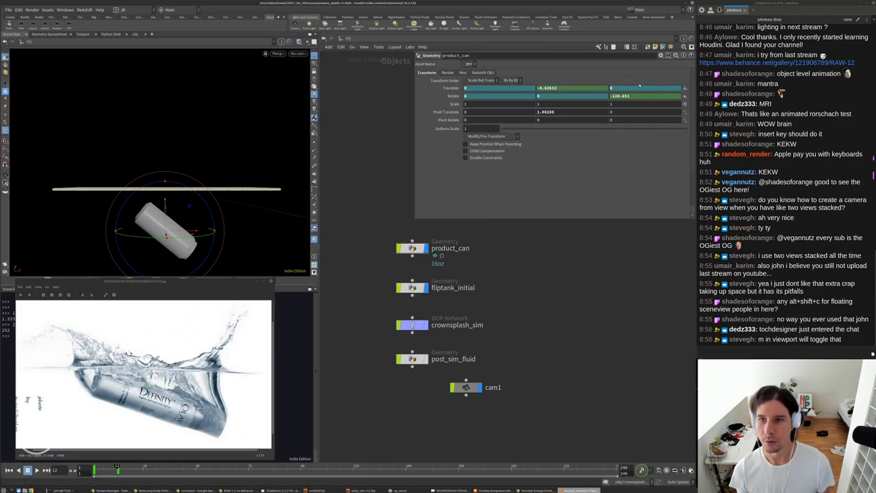
Play back the can's fall through the fluid tank from frame 1 with the transform handle hidden, and return to frame 1.
key(ctrl+Up)
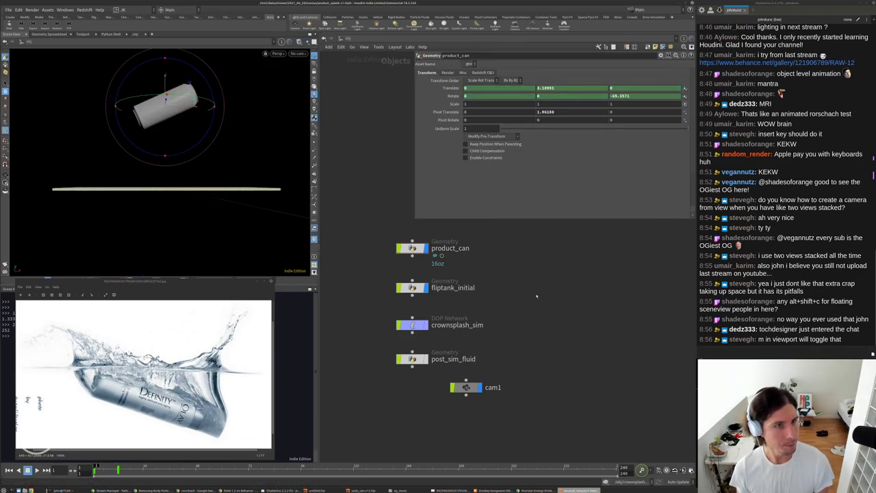
click(4, 84)
key(Up)
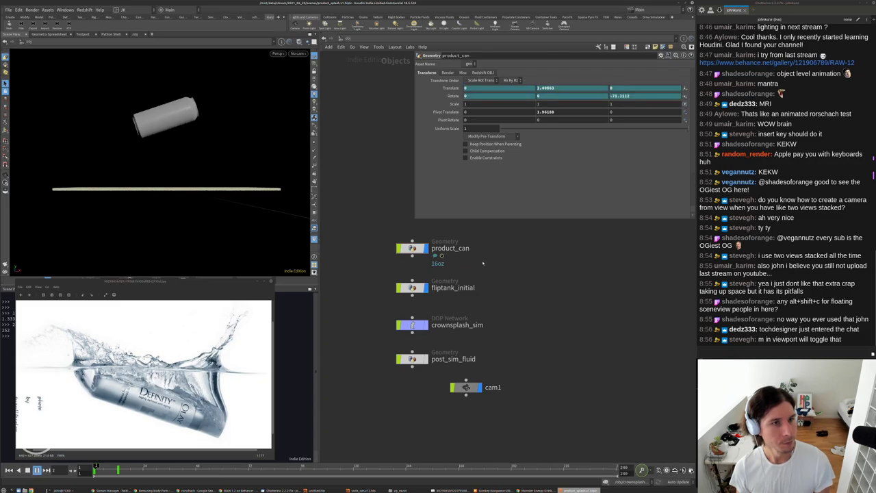
key(Up)
key(ctrl+Up)
key(Up)
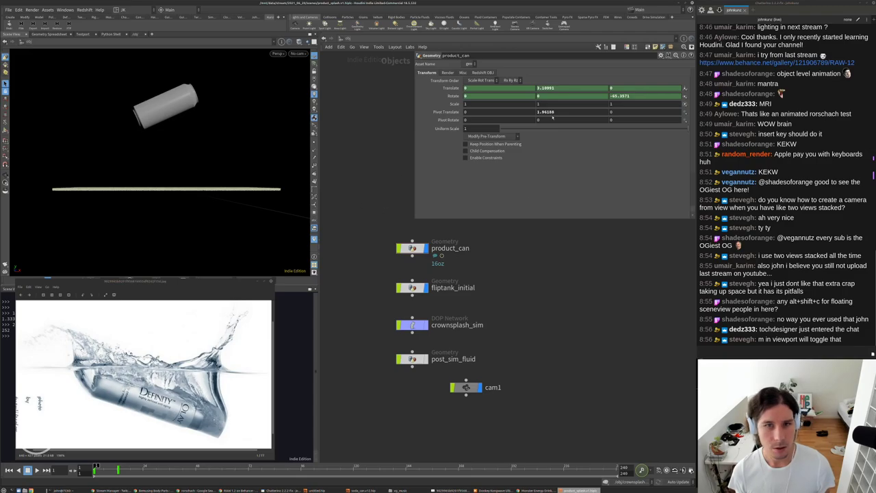
Set product_can's Pivot Translate Y to 1.6.
drag(561, 112, 540, 113)
text(6)
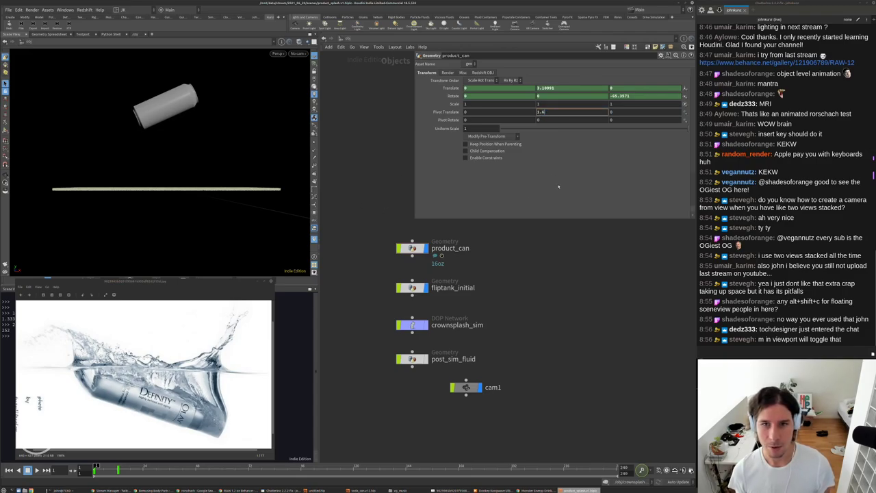
key(Return)
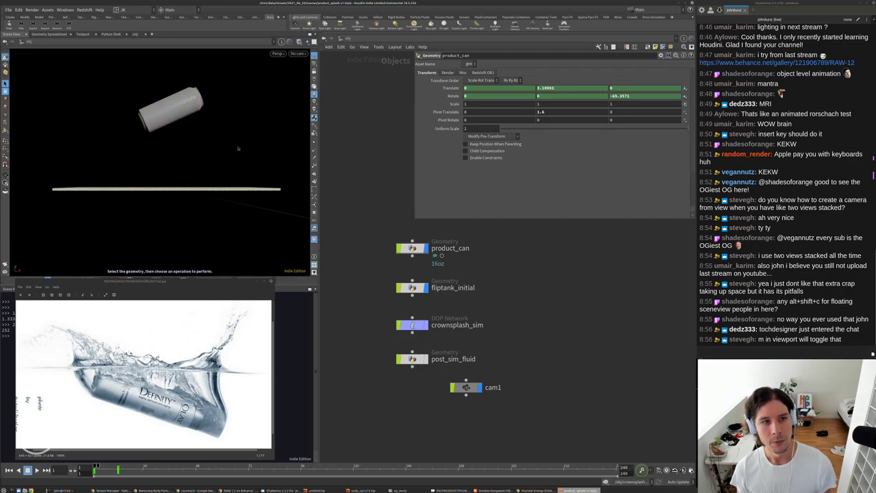
Look inside the product_can network and return to the object level.
middle_drag(565, 254, 555, 275)
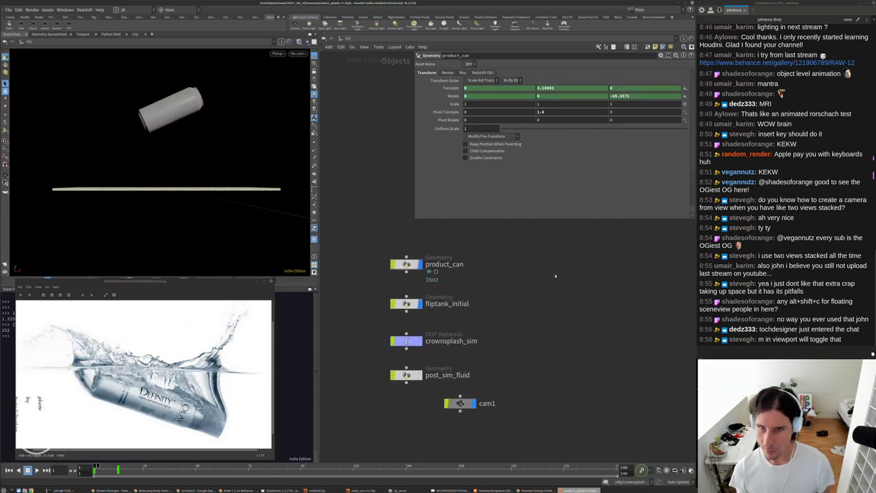
middle_drag(505, 267, 512, 275)
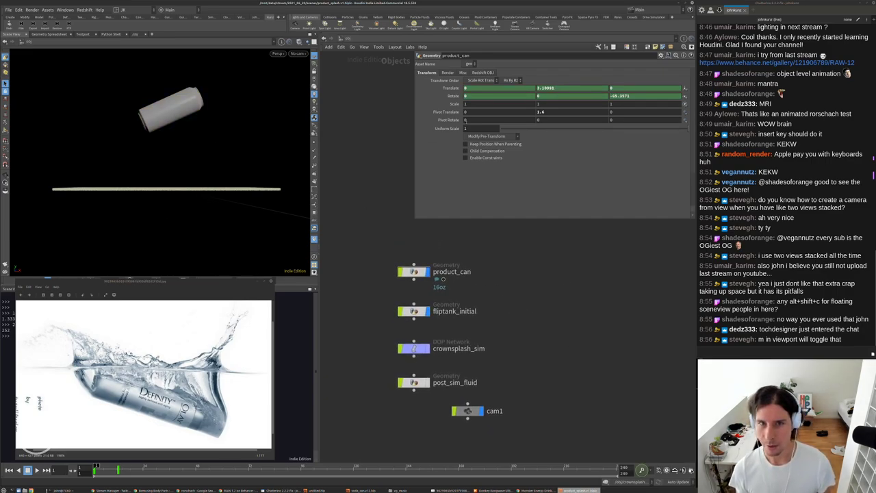
double_click(414, 272)
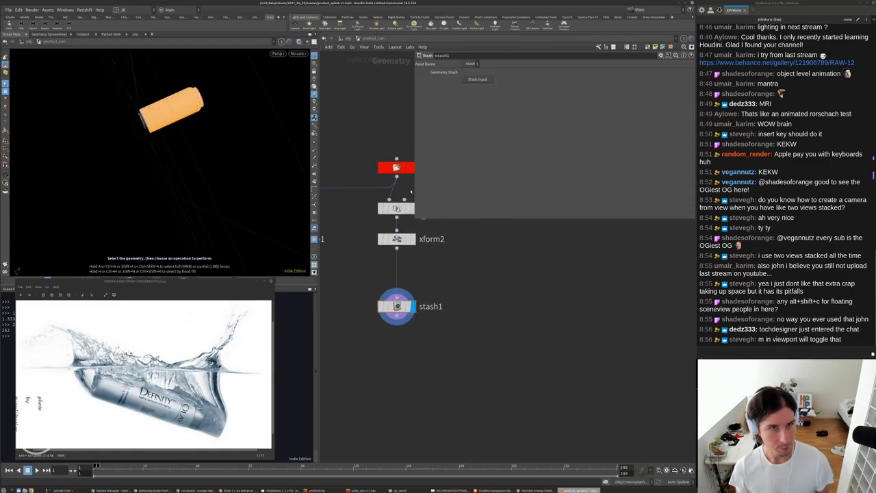
click(347, 39)
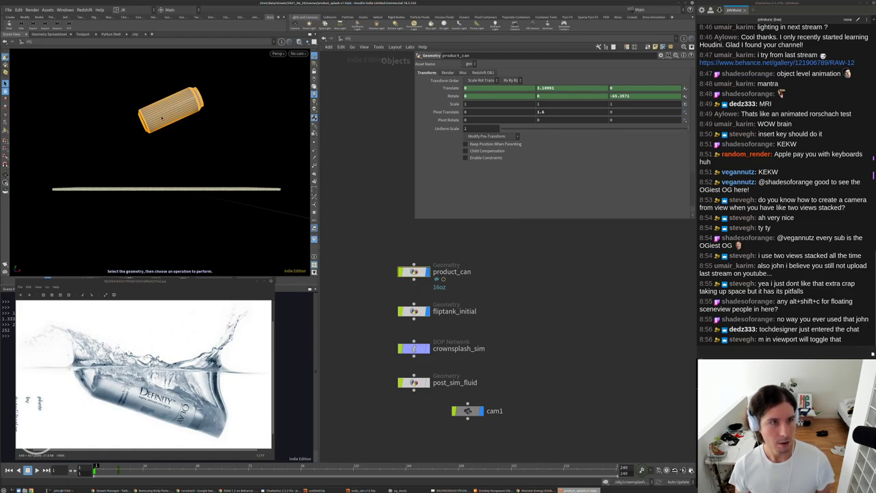
Add a VDB from Polygons node below stash1 inside product_can.
double_click(414, 271)
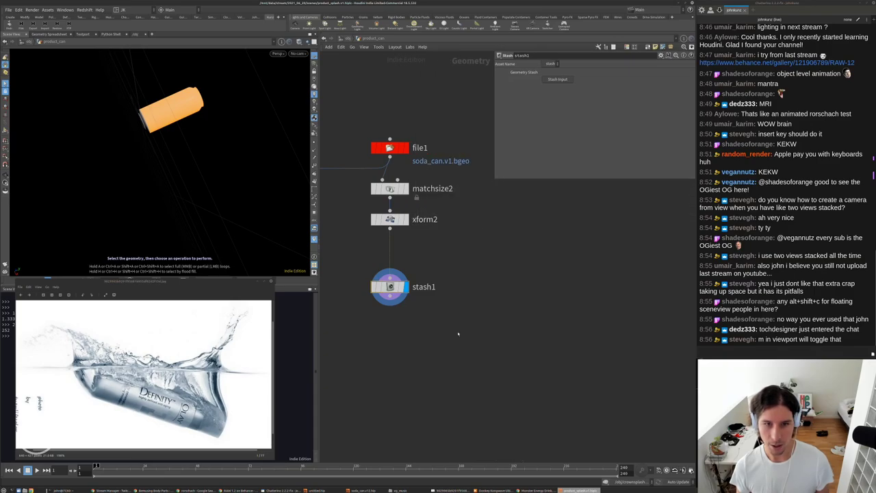
middle_drag(458, 333, 471, 273)
key(Tab)
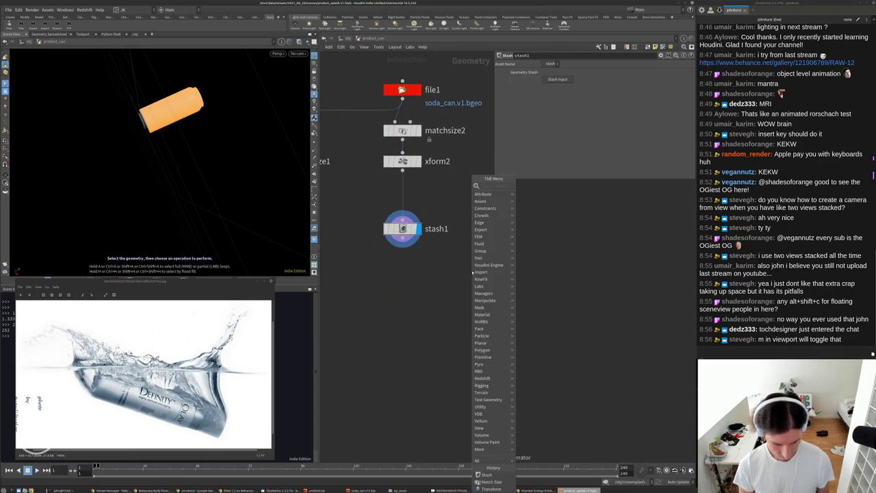
text(vdbfr)
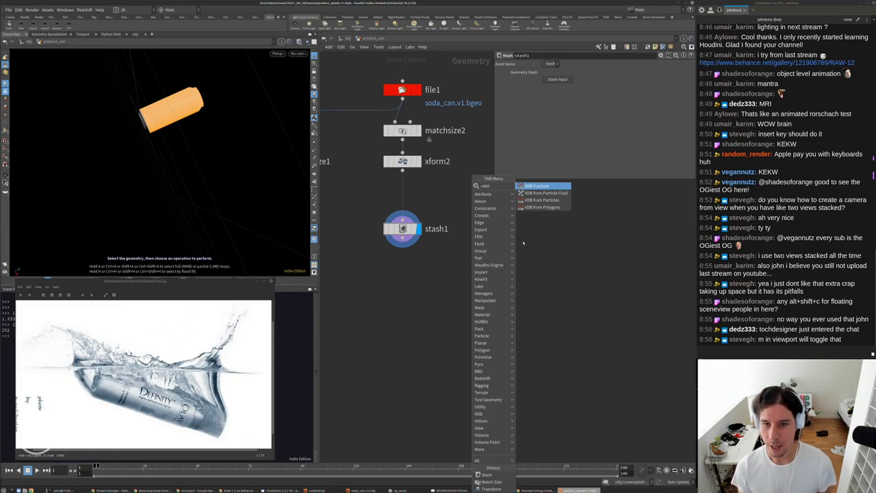
key(Down)
key(Down)
key(Down)
key(Return)
click(453, 274)
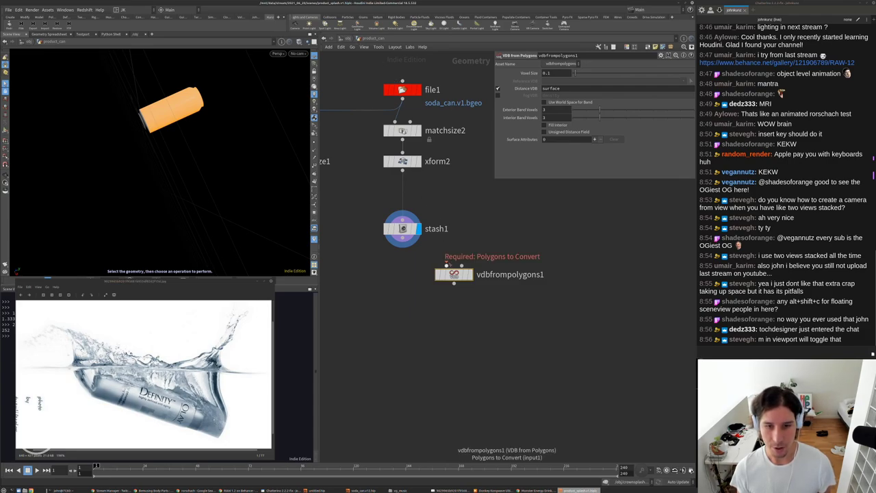
Connect stash1 to the VDB from Polygons node, display its result, and place the node to the side of the chain.
drag(446, 266, 402, 238)
click(468, 274)
drag(459, 274, 515, 266)
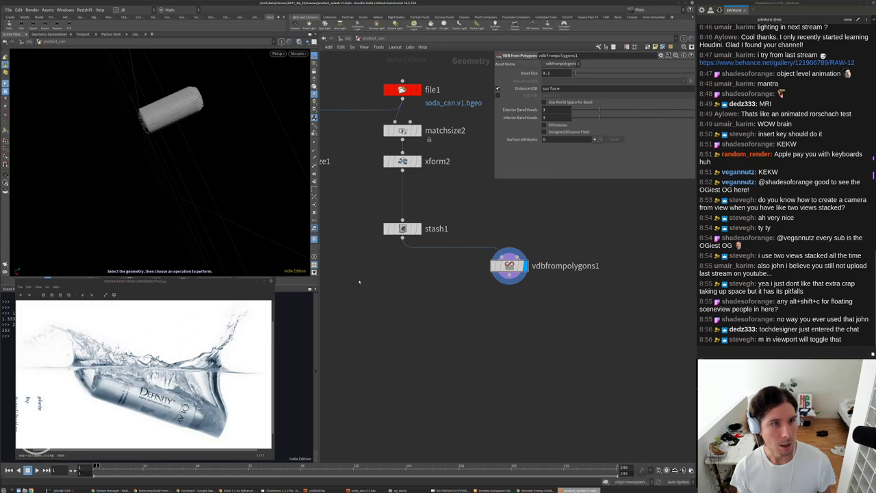
key(g)
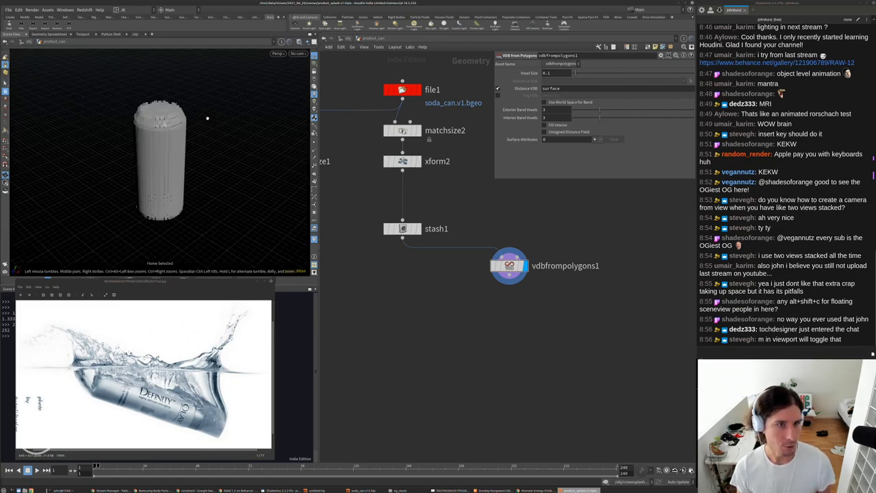
Set the voxel size of the VDB from Polygons node to 0.025.
scroll(212, 119, up, 3)
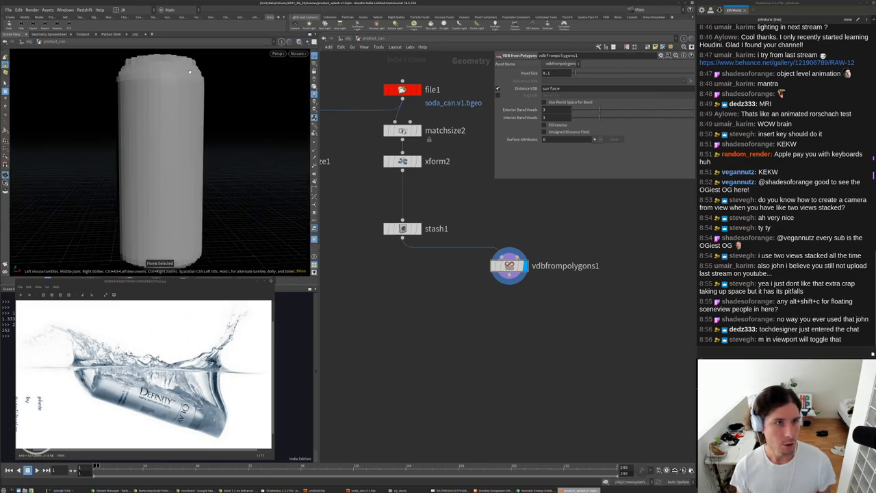
drag(195, 127, 174, 152)
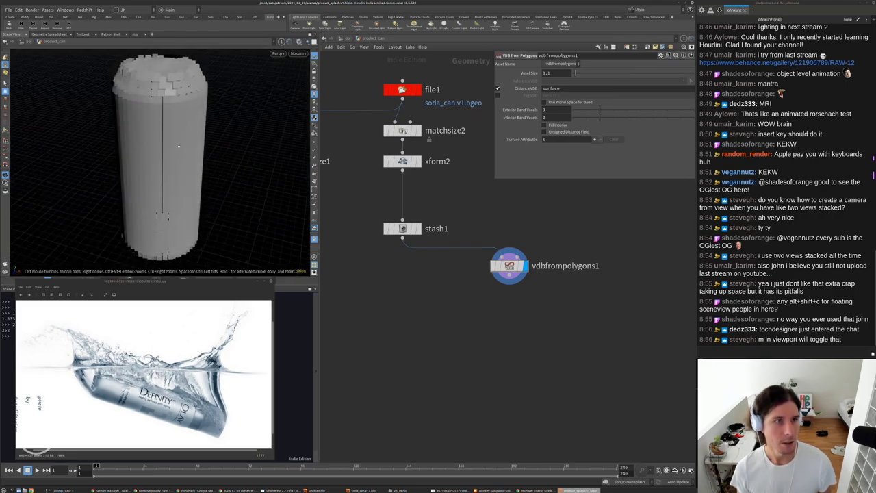
middle_drag(505, 318, 494, 299)
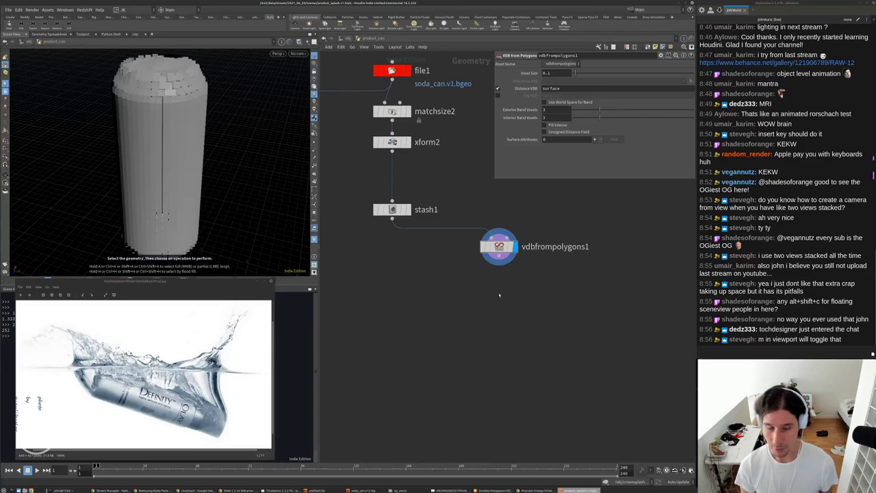
key(Tab)
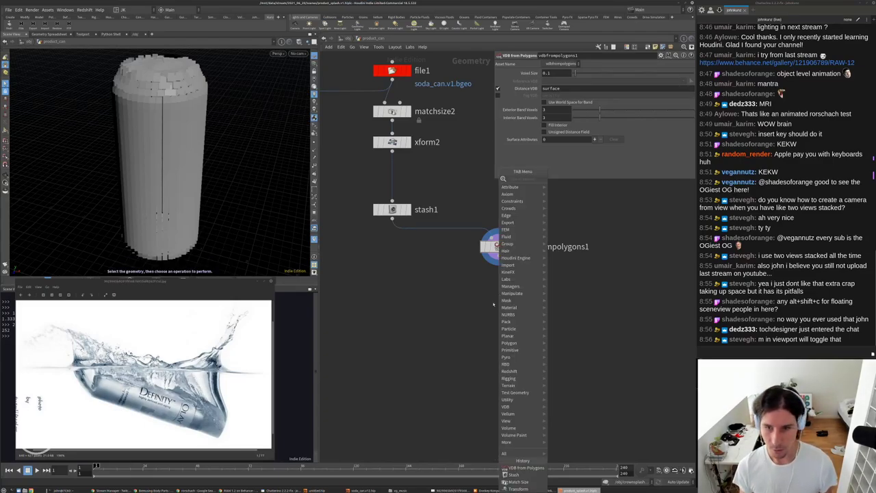
key(Escape)
click(550, 73)
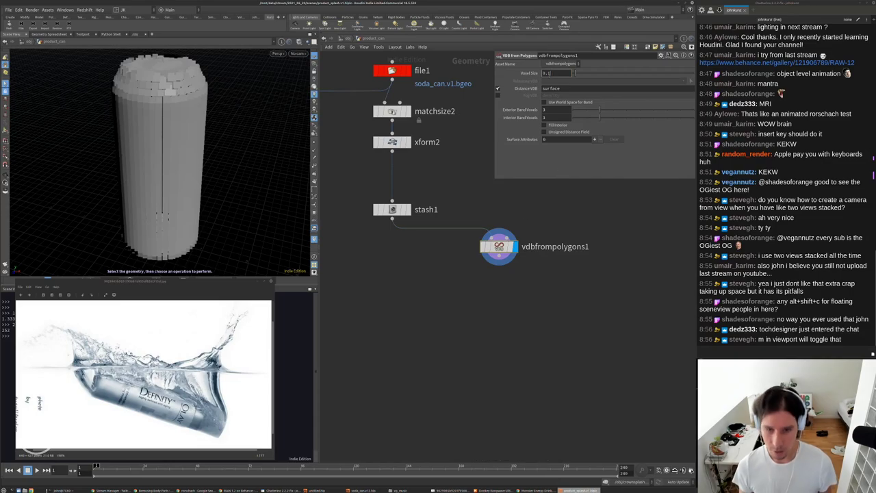
key(BackSpace)
text(025)
key(Return)
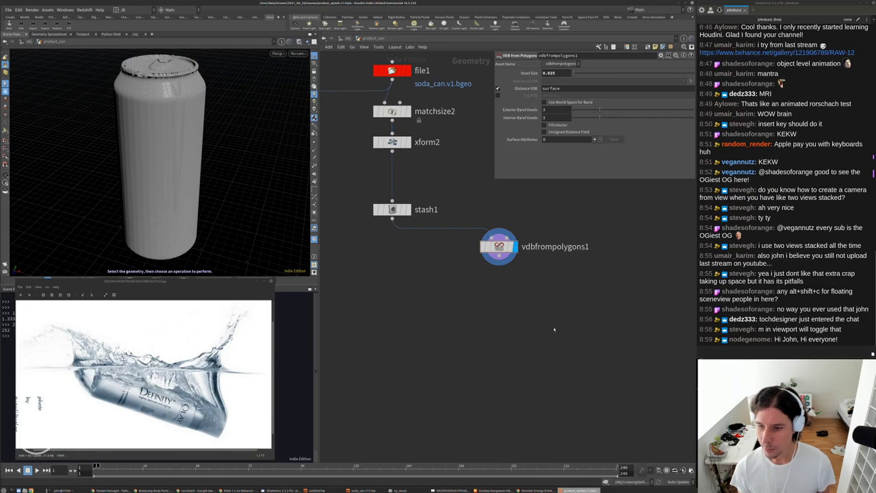
Insert a Subdivide node between stash1 and vdbfrompolygons1, checking the subdivided mesh before displaying the VDB again.
alt+drag(229, 201, 179, 130)
alt+right_drag(179, 130, 181, 168)
drag(181, 168, 183, 175)
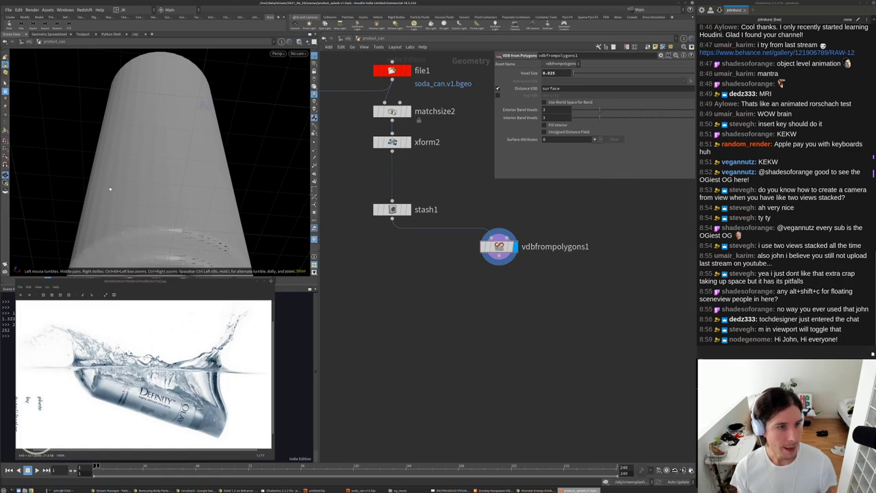
alt+drag(110, 189, 168, 212)
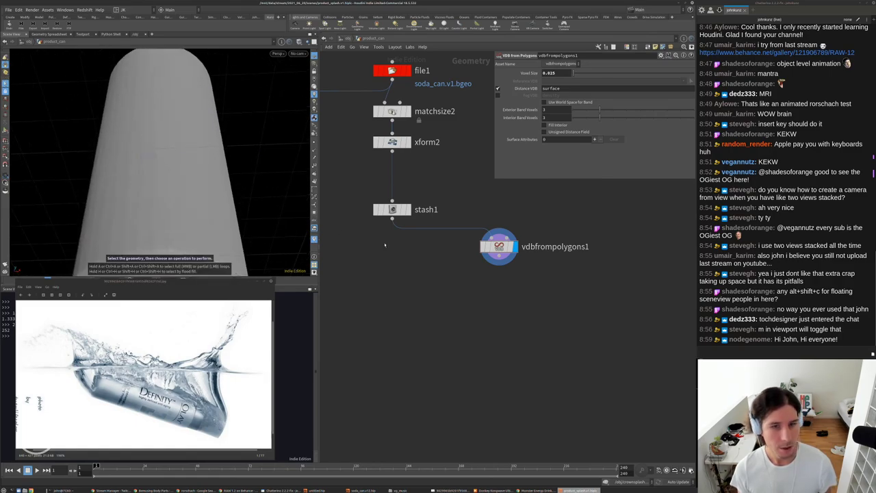
key(Tab)
text(su)
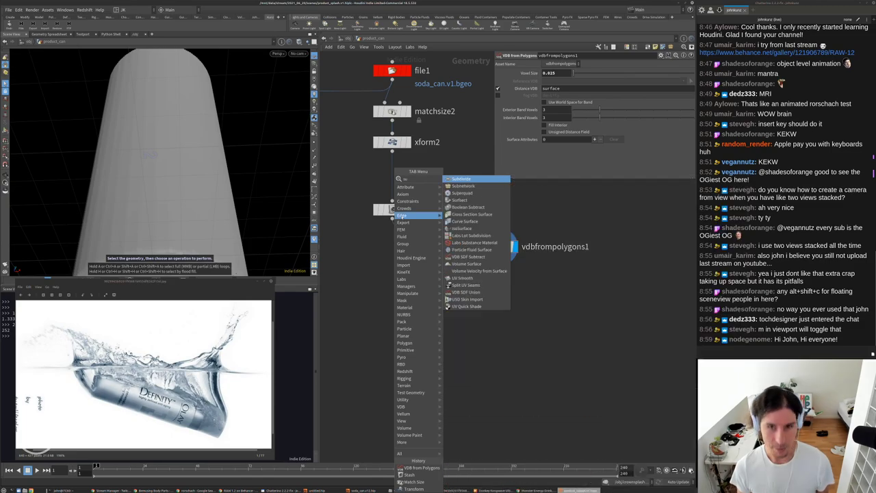
key(Return)
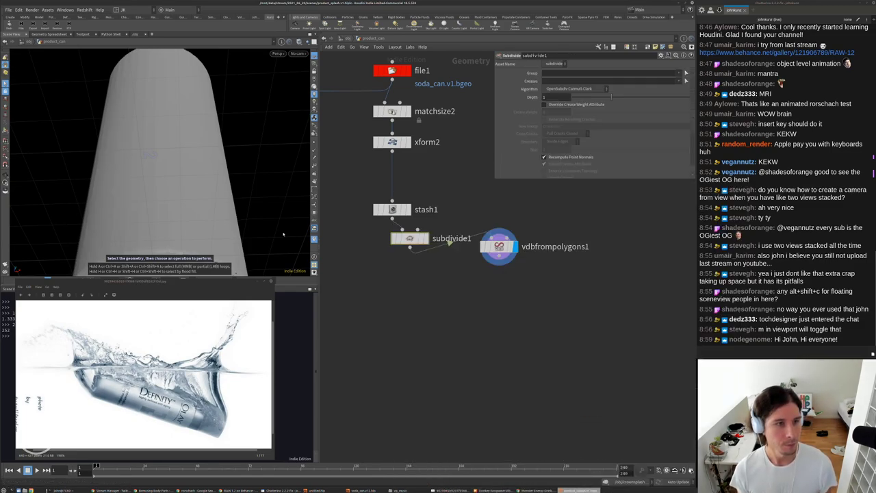
drag(416, 238, 399, 236)
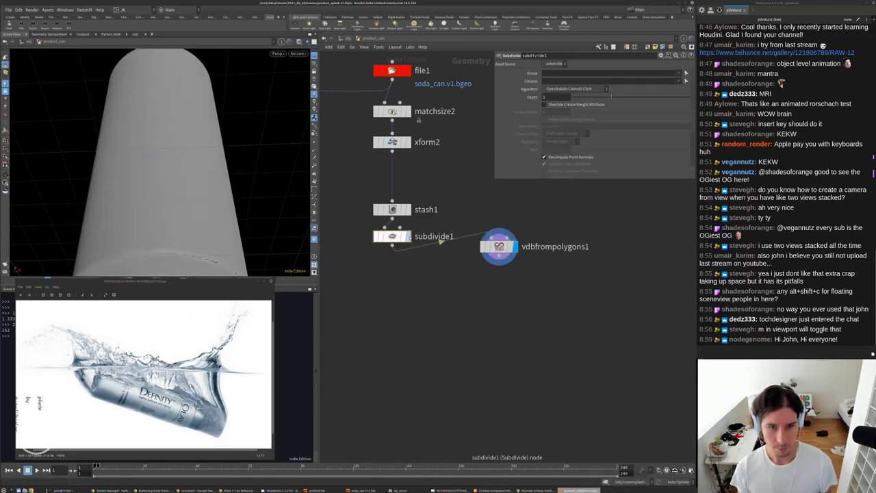
click(409, 237)
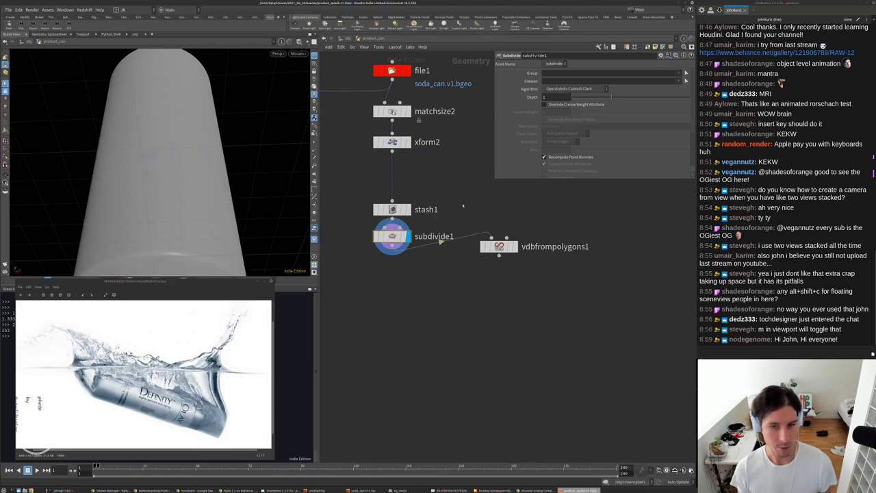
click(514, 247)
Add a Null below subdivide1 with the VDB node moved aside, and connect and display it.
middle_drag(533, 357, 520, 317)
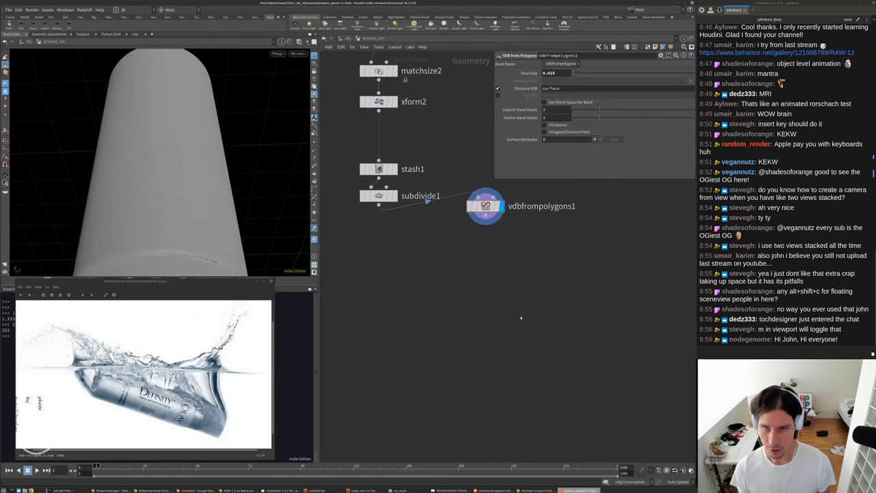
drag(485, 206, 518, 237)
key(Tab)
text(null)
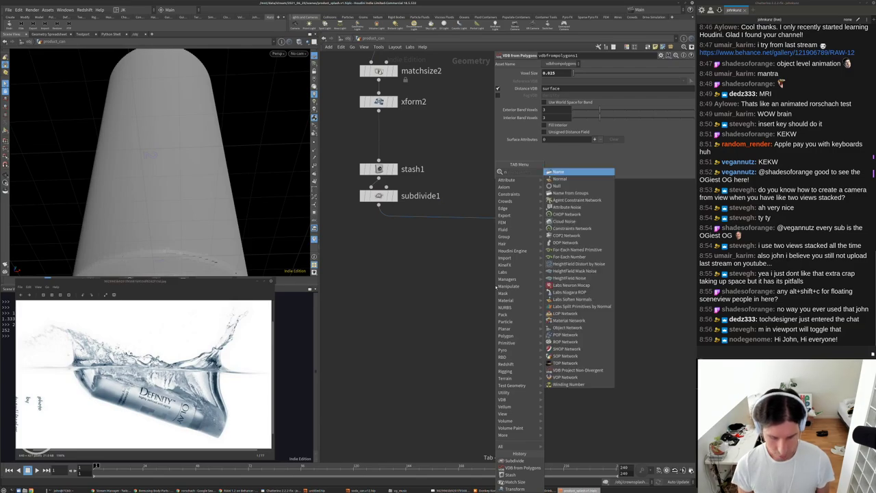
key(Return)
click(374, 288)
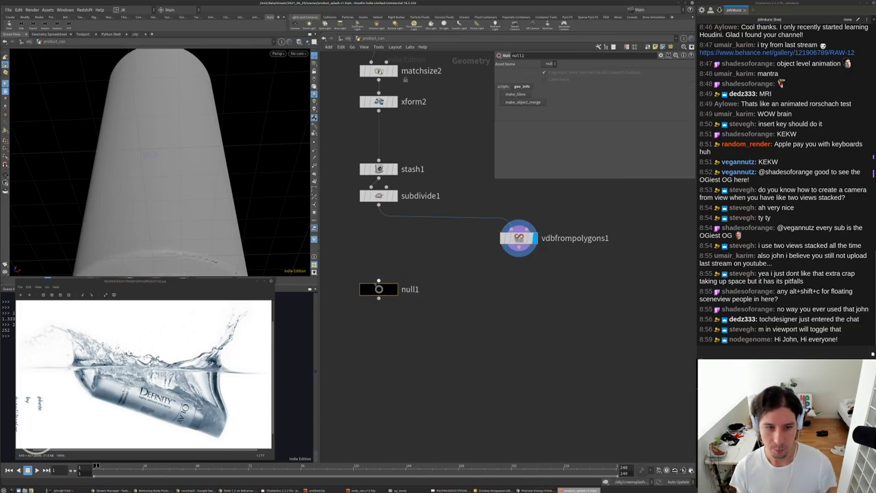
click(379, 280)
click(379, 204)
click(393, 289)
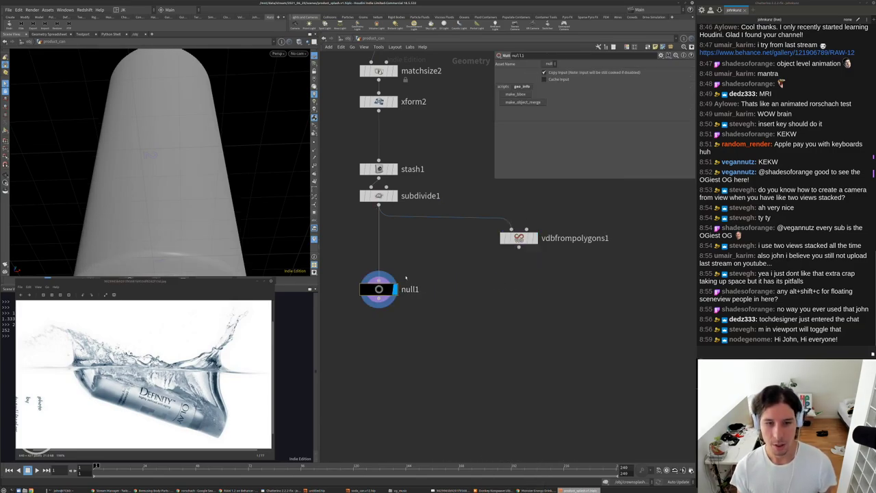
Rename the new Null to OUT_mesh_collisions.
double_click(519, 55)
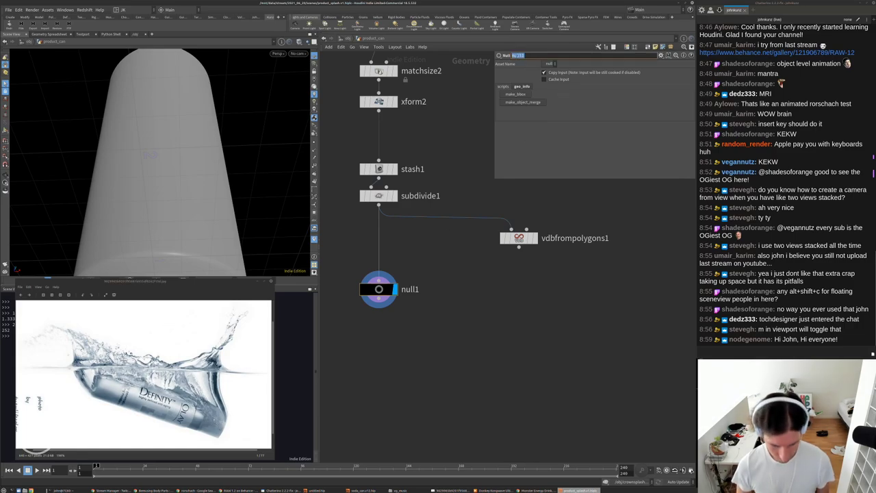
text(OUT)
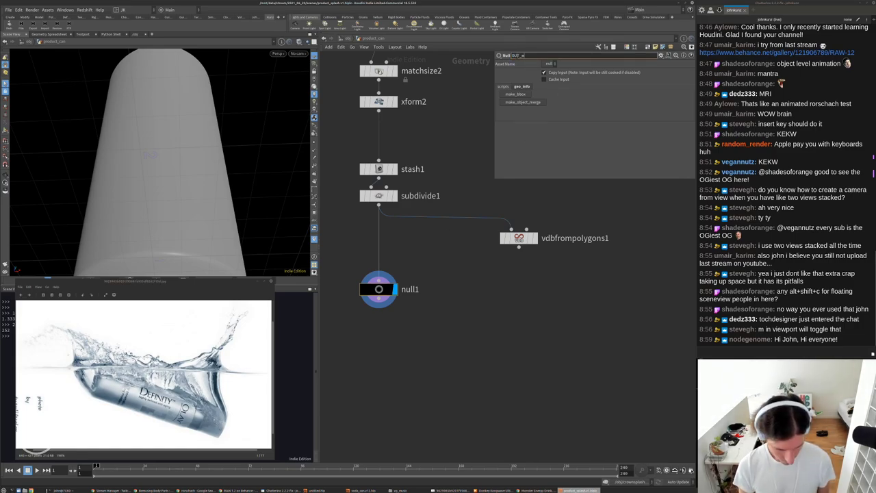
text(_mesh_c)
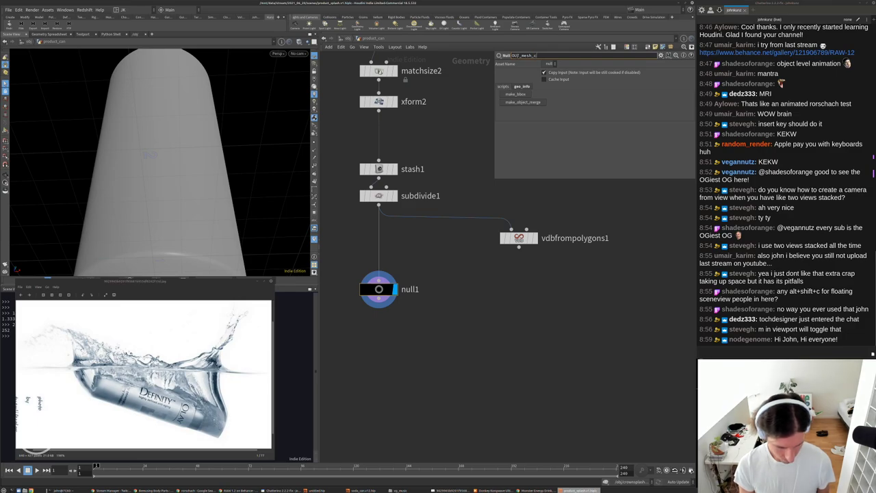
text(ollision)
key(Return)
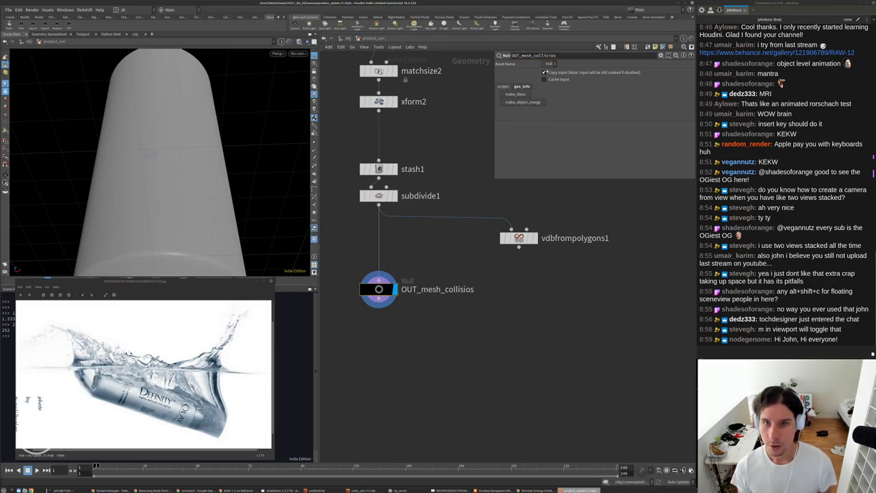
click(552, 55)
text(ns)
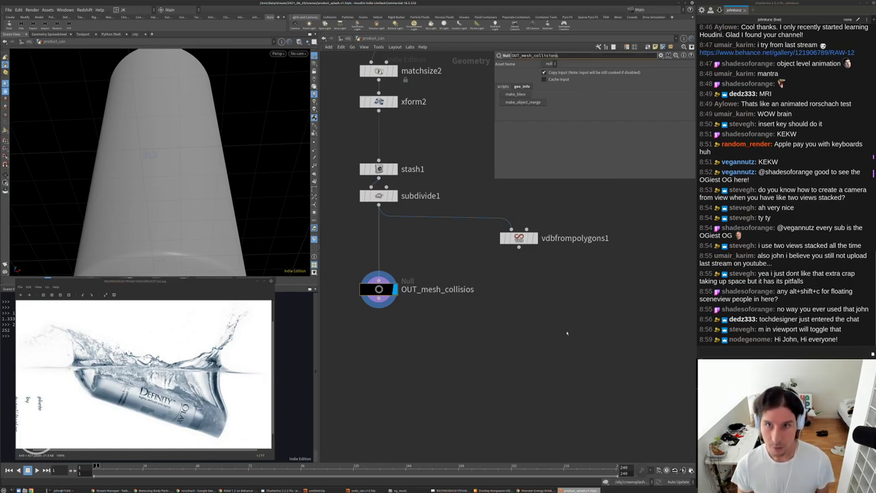
key(Return)
Rewire vdbfrompolygons1 to take its input from OUT_mesh_collisions and place it directly below that Null.
middle_drag(443, 354, 442, 340)
click(509, 216)
click(377, 286)
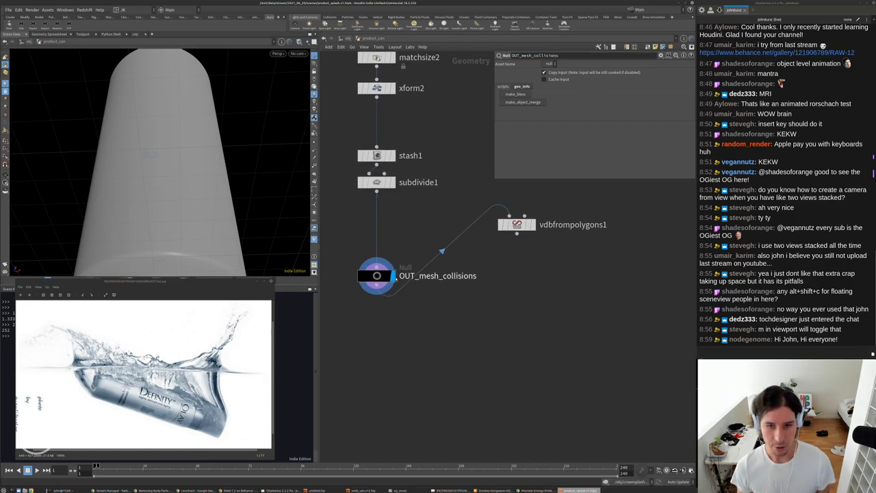
drag(517, 228, 378, 317)
middle_drag(397, 382, 390, 347)
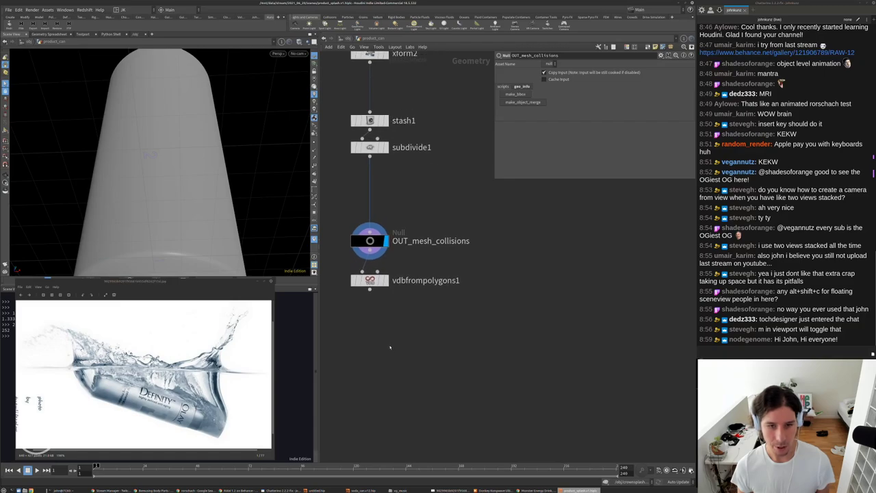
Duplicate the OUT_mesh_collisions Null below vdbfrompolygons1 and connect it to the VDB output.
alt+drag(368, 238, 374, 329)
click(370, 361)
click(369, 290)
Rename the duplicated Null to OUT_vdb_collisions and set OUT_mesh_collisions as the displayed node.
double_click(422, 327)
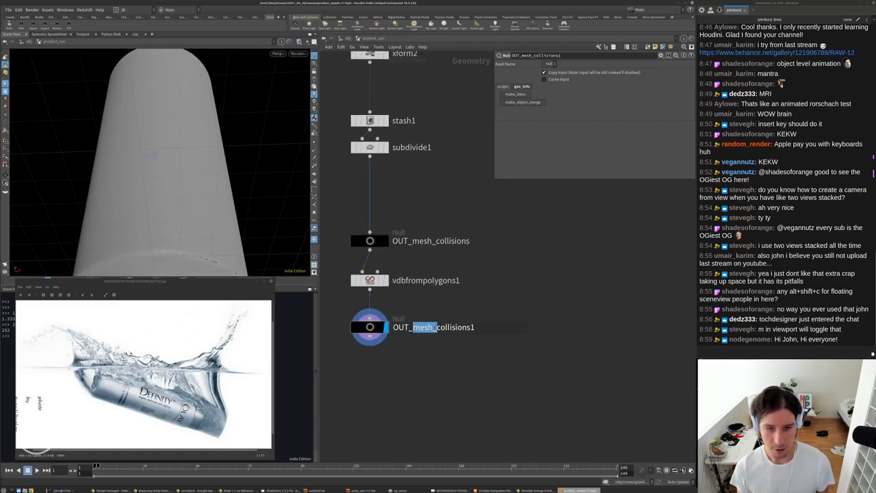
text(vdb)
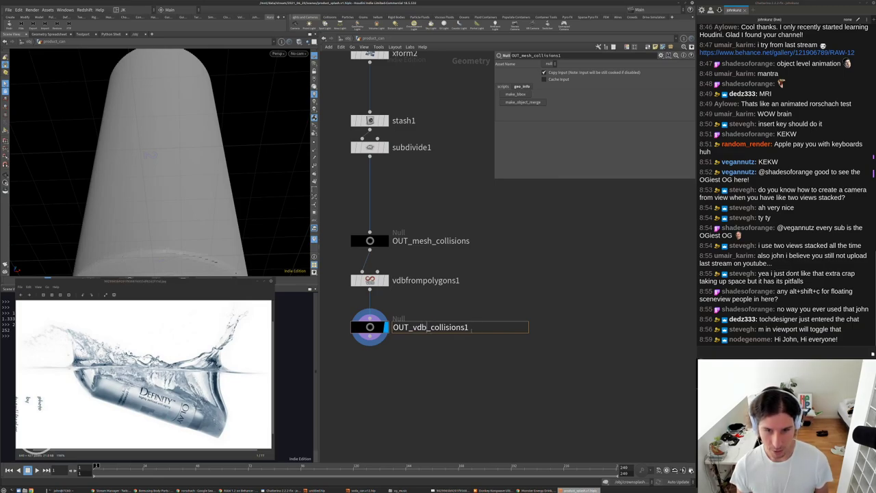
key(End)
key(BackSpace)
key(Return)
scroll(500, 312, down, 3)
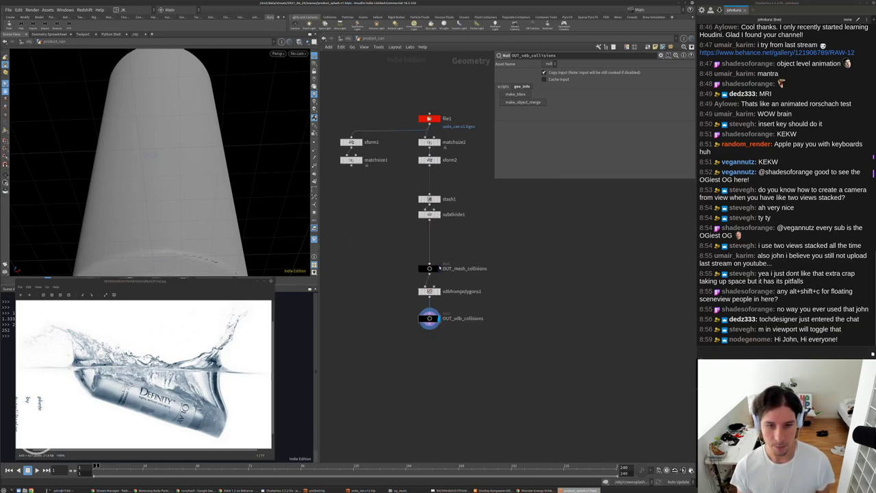
click(439, 268)
Return to the object level and open the crownsplash_sim DOP network.
key(u)
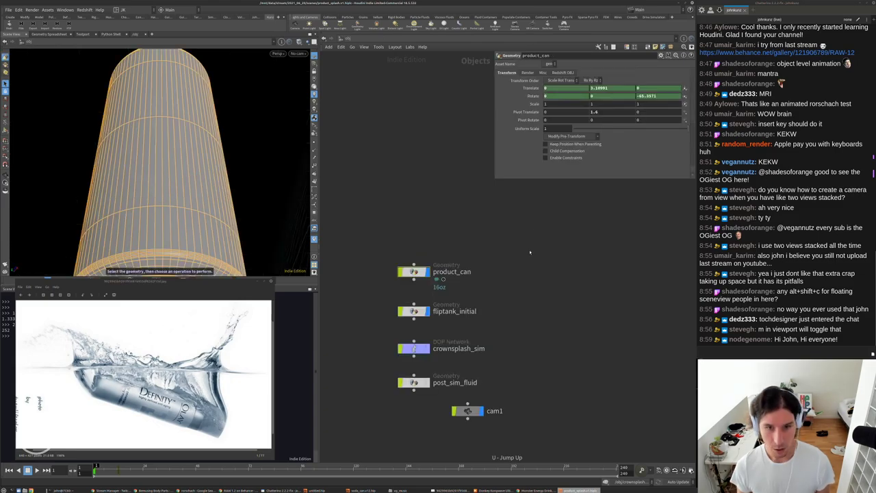
click(414, 318)
double_click(413, 319)
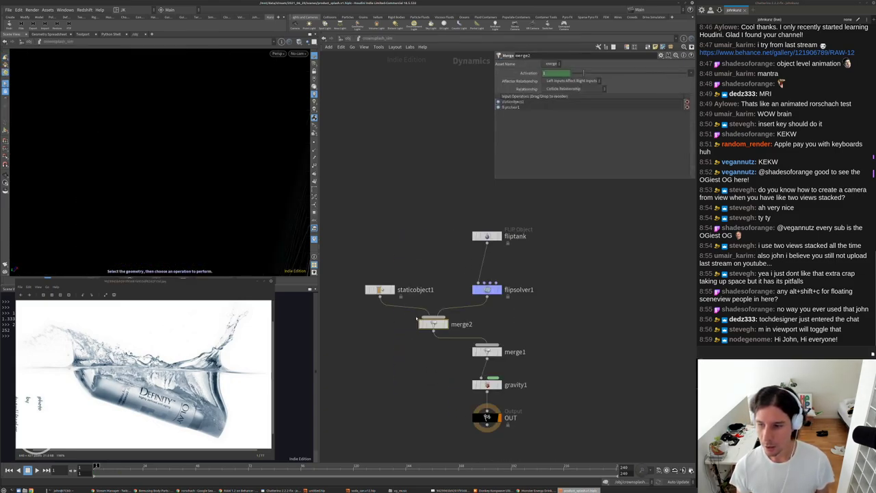
middle_drag(540, 371, 527, 316)
Set staticobject1's SOP Path to the OUT_mesh_collisions node inside product_can.
click(367, 233)
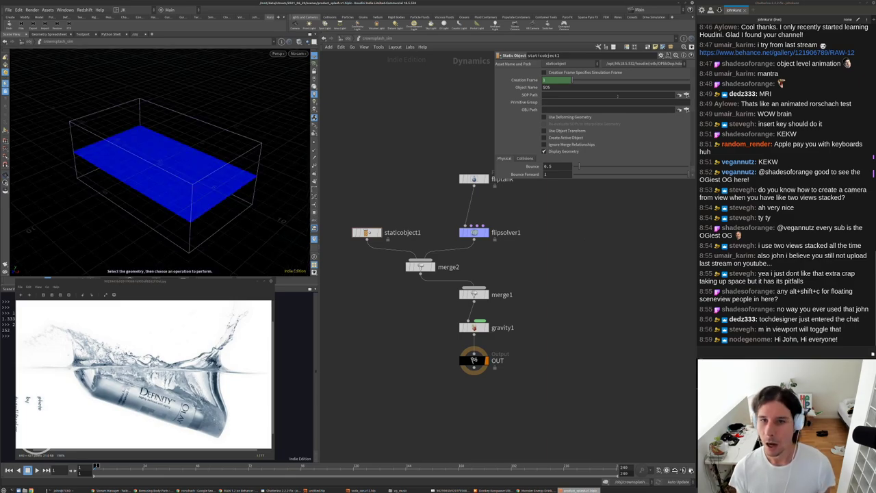
click(679, 95)
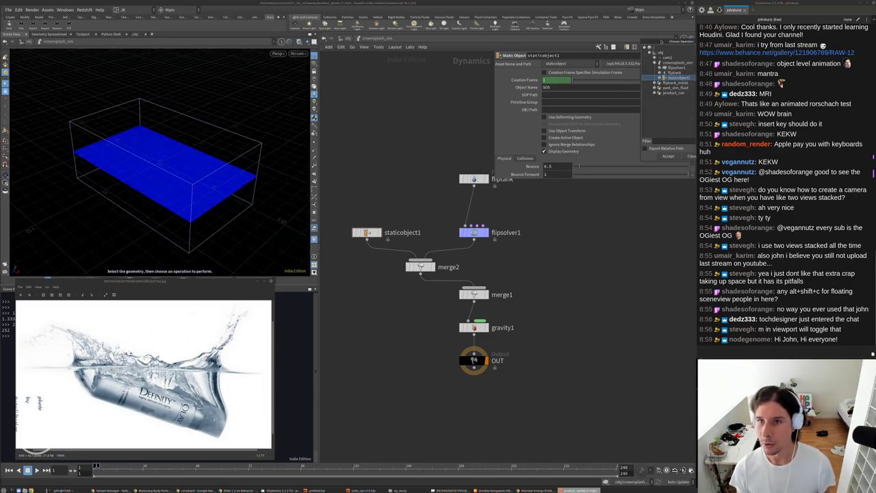
drag(660, 42, 392, 80)
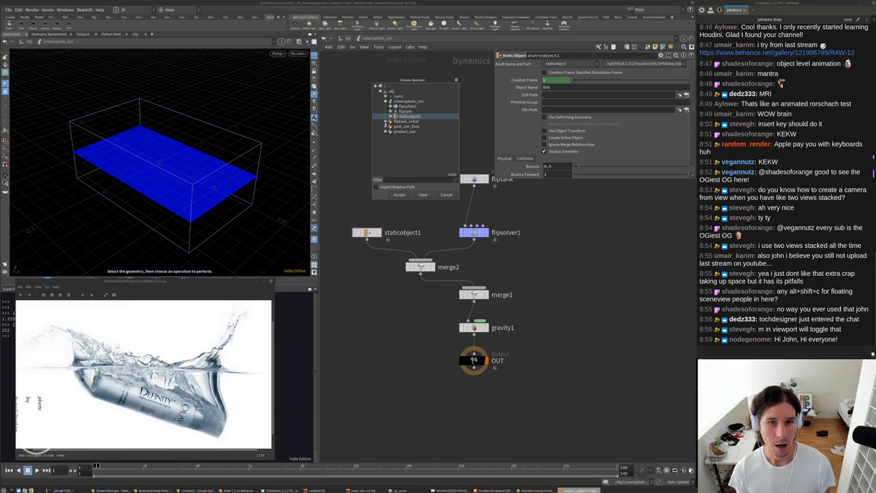
click(386, 131)
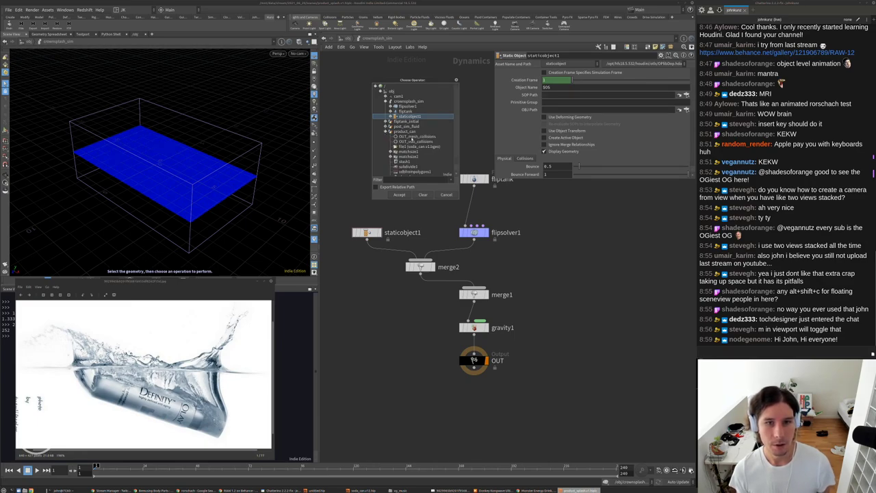
click(414, 136)
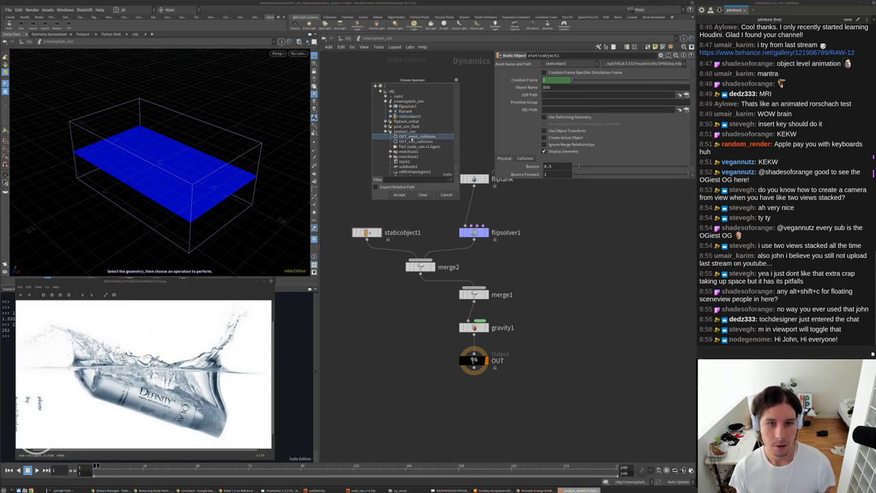
click(400, 194)
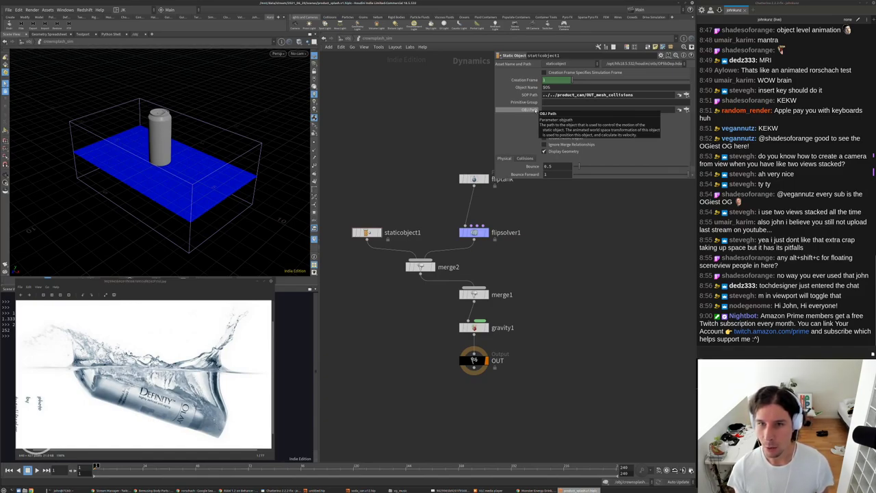
alt+drag(198, 160, 245, 125)
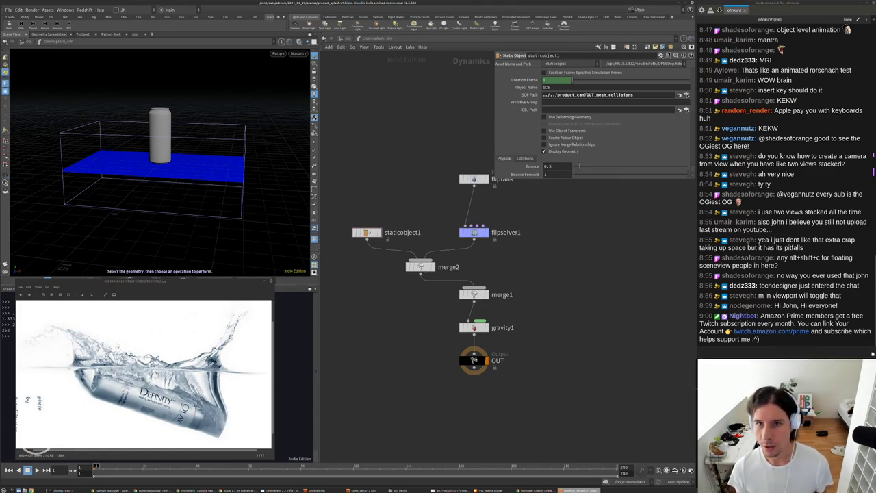
Set staticobject1's OBJ Path to ../../product_can and enable Use Object Transform.
drag(585, 95, 541, 100)
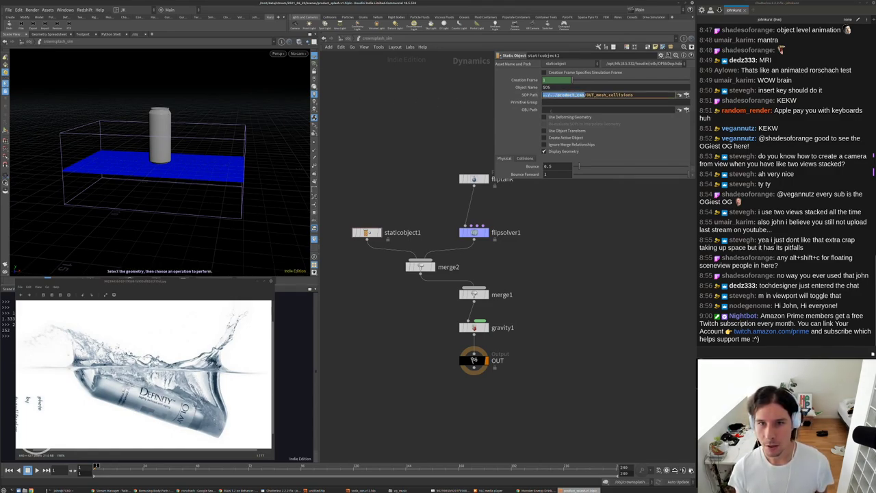
key(ctrl+c)
click(581, 109)
key(ctrl+v)
key(Return)
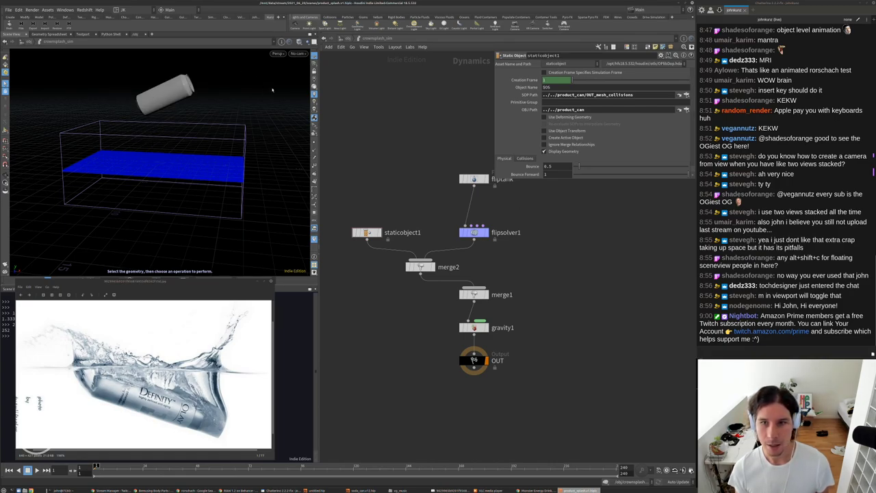
click(565, 130)
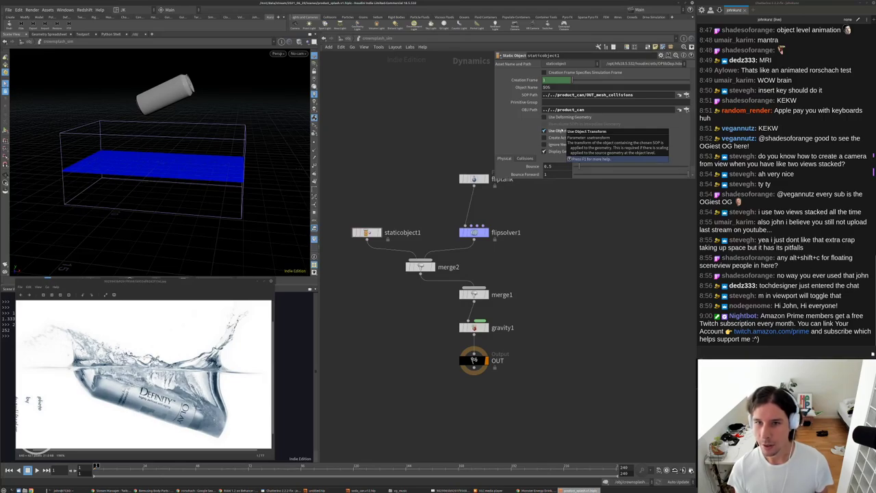
Show staticobject1's volume collision settings, turn off Display Geometry and turn on the Collision Guide to inspect the can's collision shape.
middle_drag(559, 259, 534, 237)
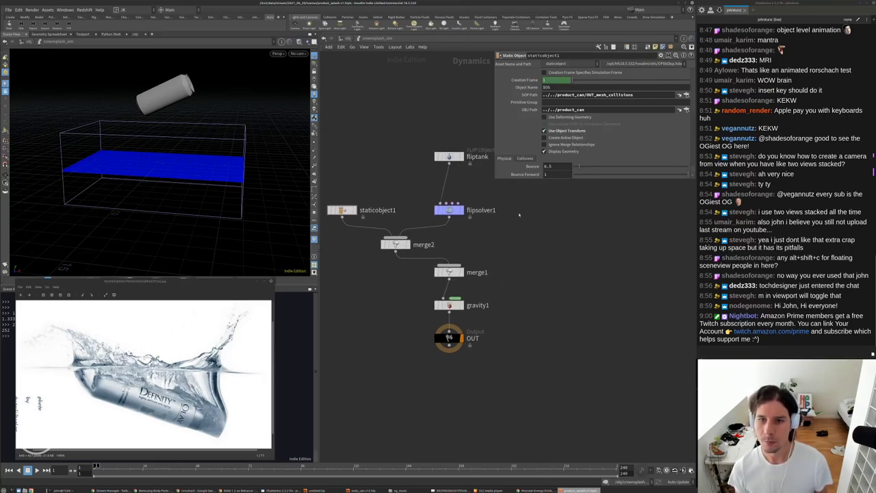
drag(496, 178, 501, 245)
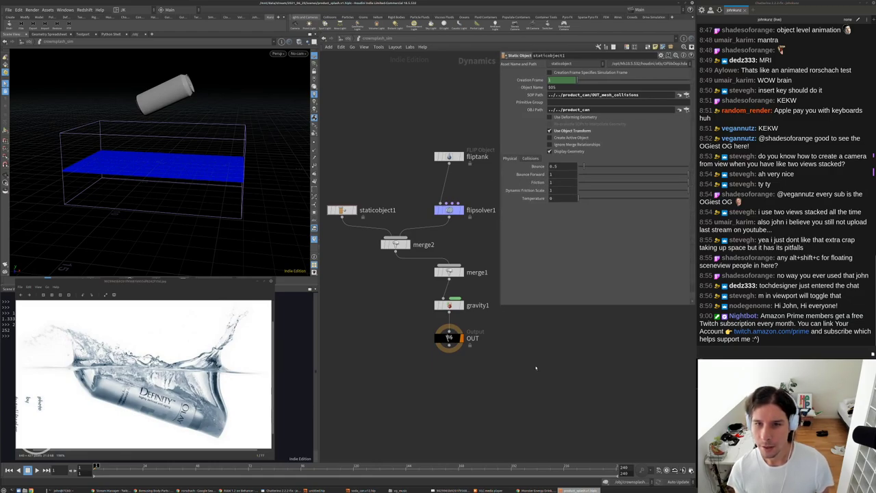
click(529, 158)
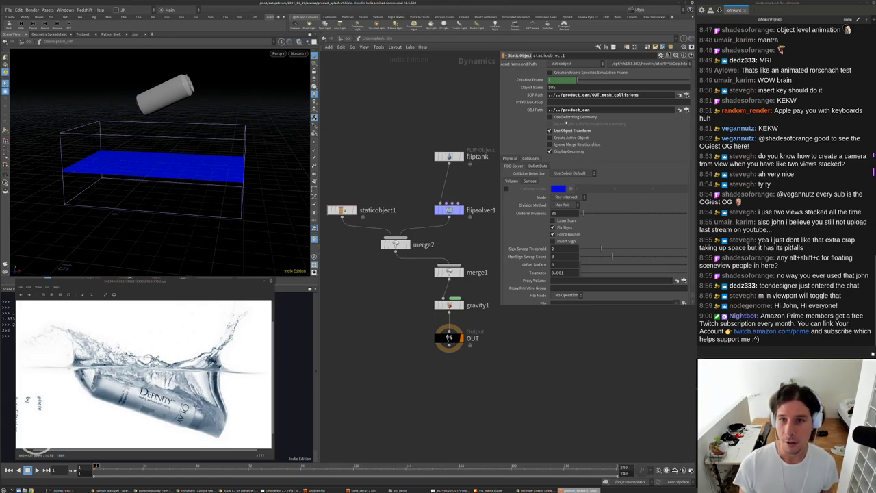
click(558, 152)
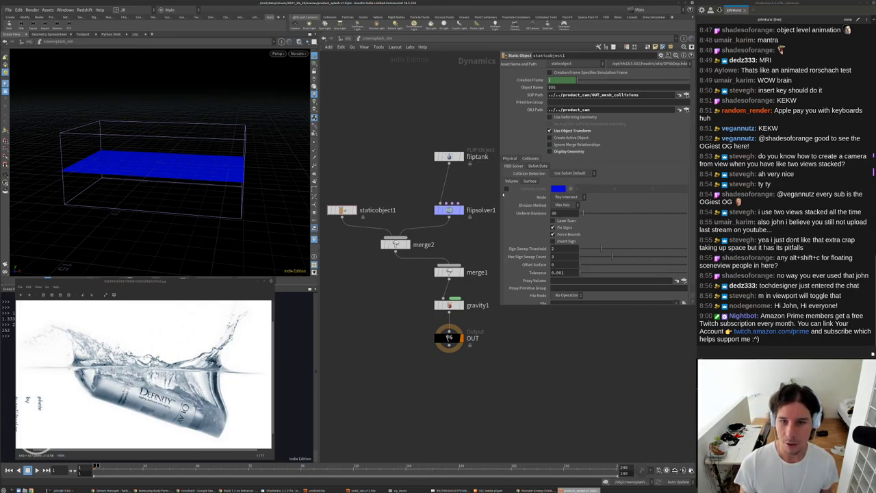
click(506, 189)
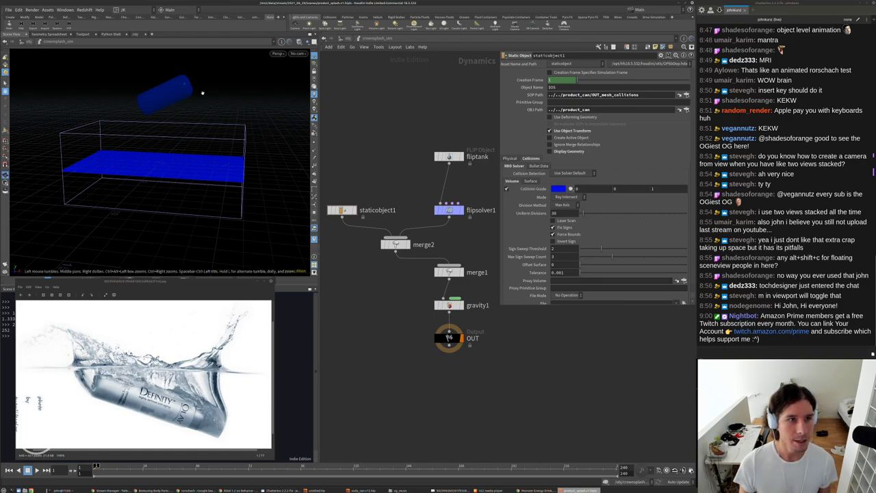
key(space+g)
alt+drag(203, 91, 200, 139)
right_drag(200, 139, 239, 96)
drag(239, 96, 203, 94)
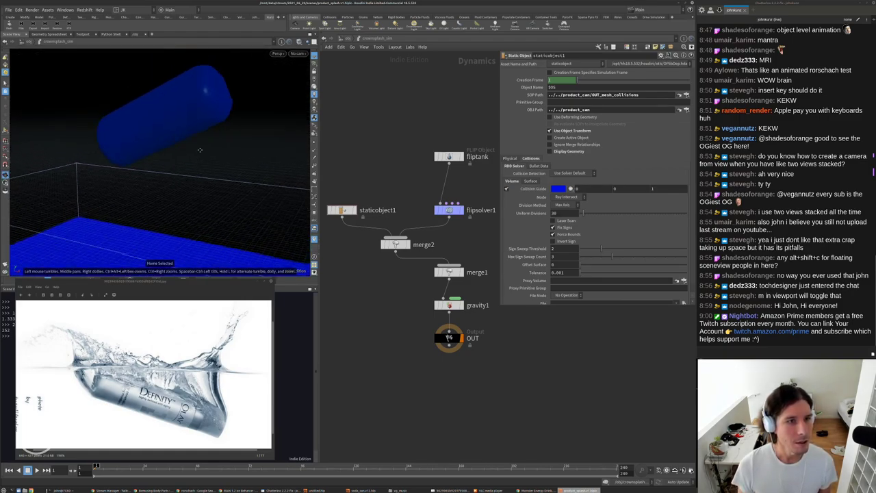
right_drag(203, 93, 254, 119)
drag(253, 120, 204, 159)
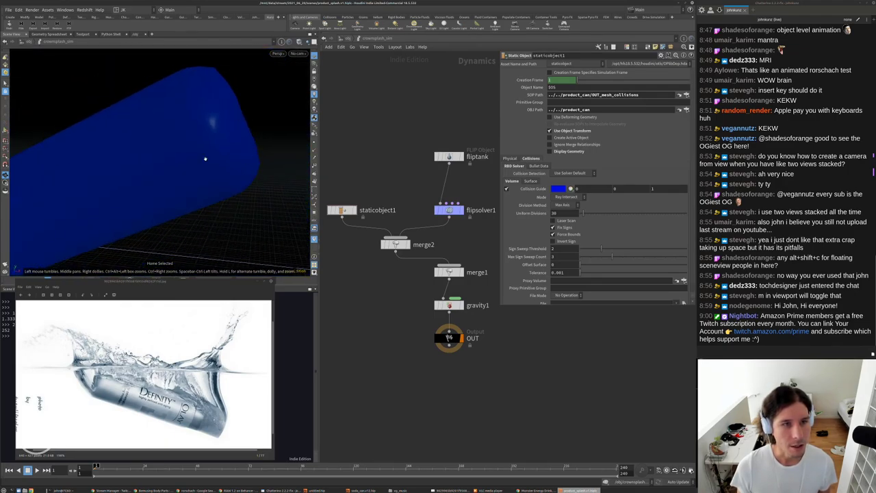
Set the Uniform Divisions of staticobject1's collision volume to 125.
double_click(562, 213)
text(125)
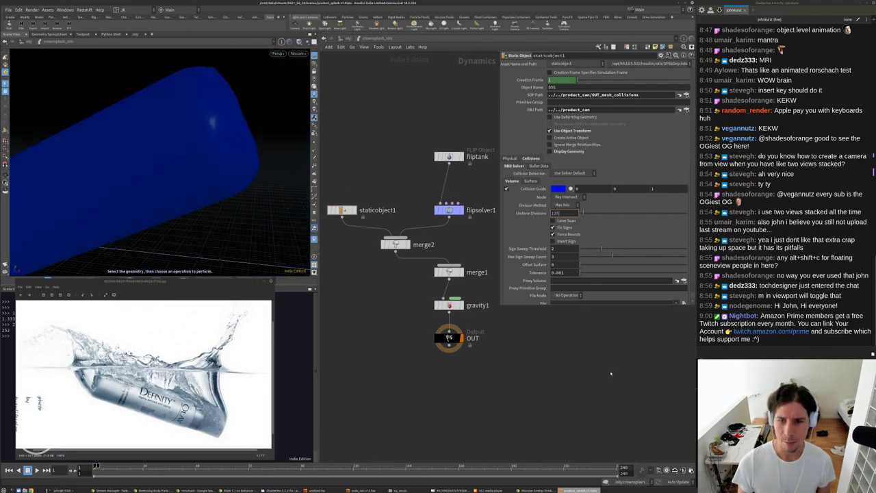
key(Return)
alt+drag(274, 137, 236, 111)
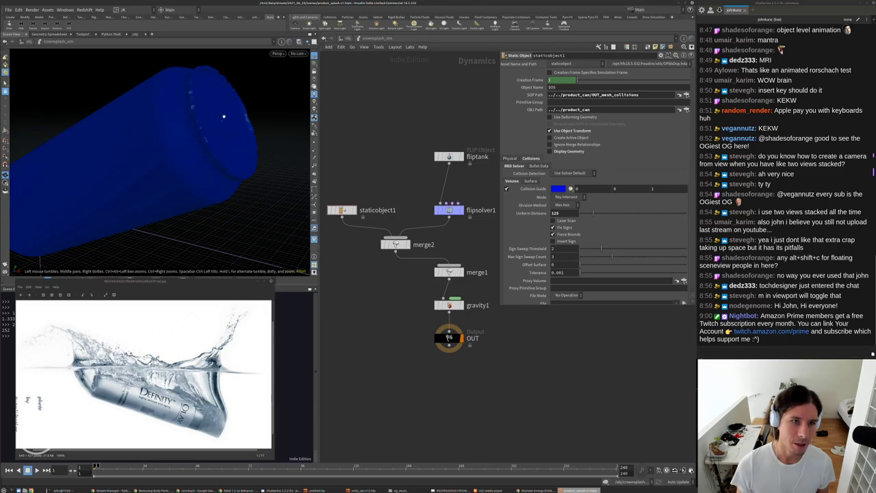
Set the collision volume's Mode to Volume Sample and its Proxy Volume to product_can's OUT_vdb_collisions node.
click(566, 197)
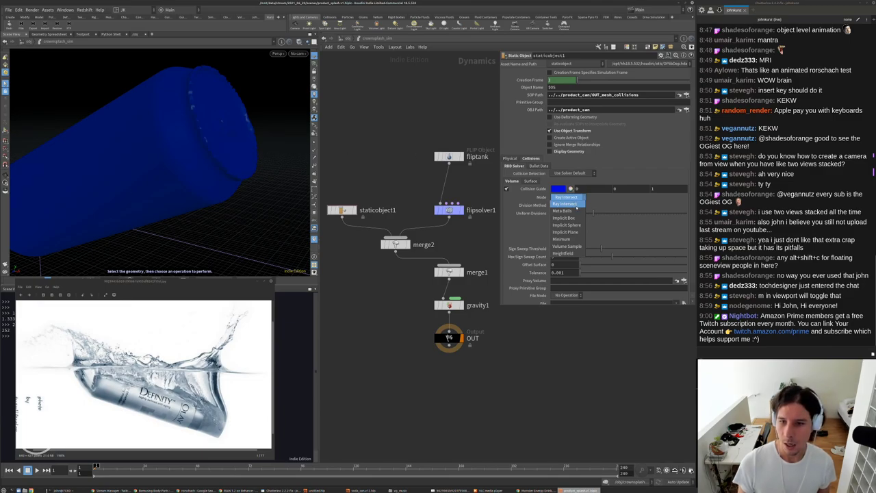
click(567, 245)
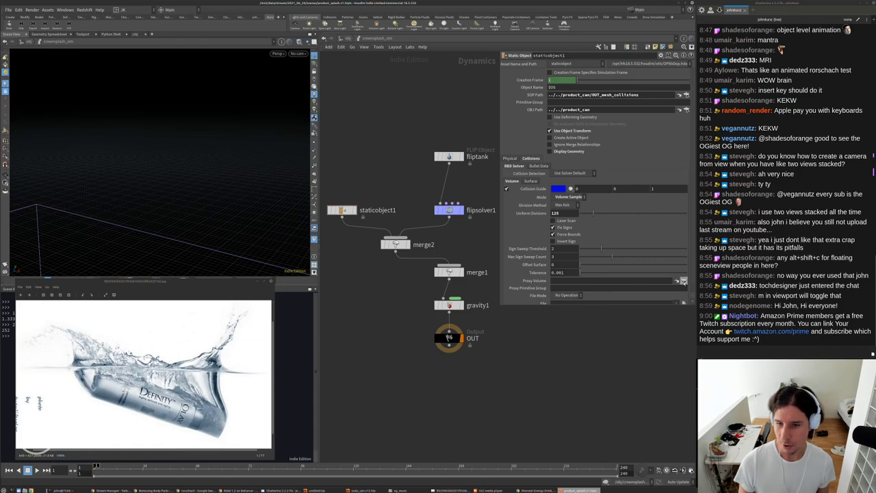
click(683, 281)
drag(661, 222, 373, 184)
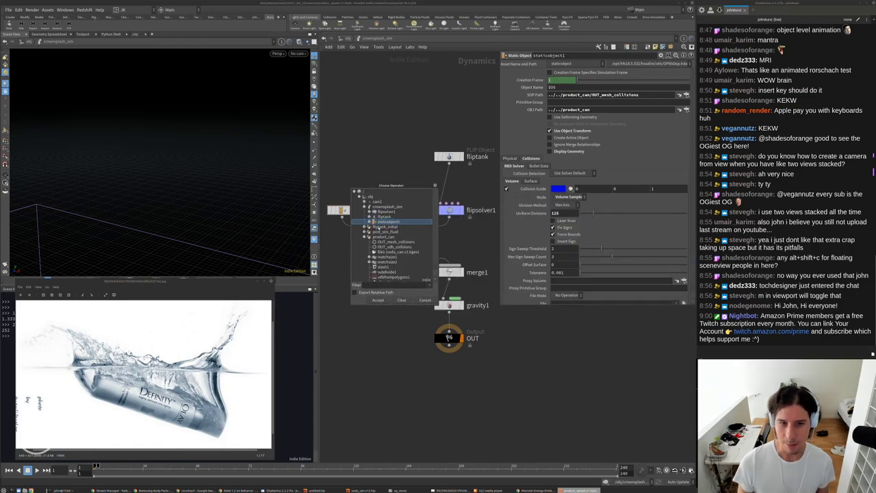
click(397, 247)
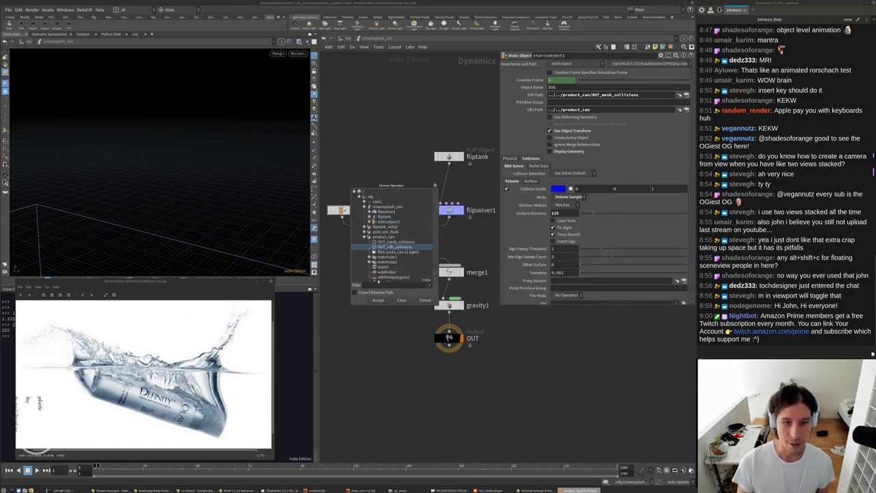
click(378, 300)
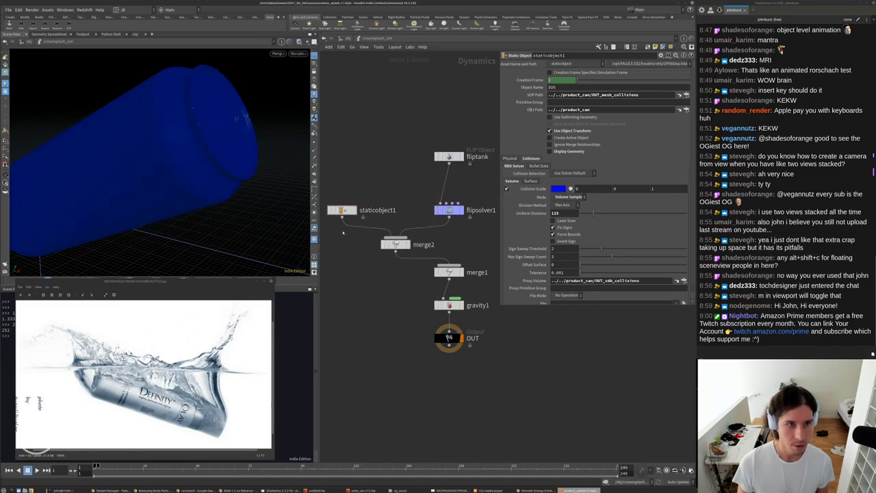
alt+drag(249, 108, 243, 112)
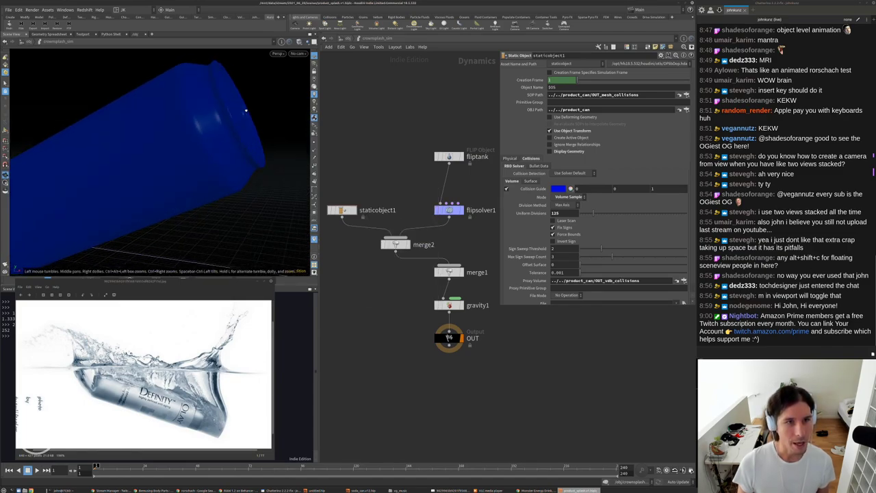
alt+right_drag(239, 112, 267, 113)
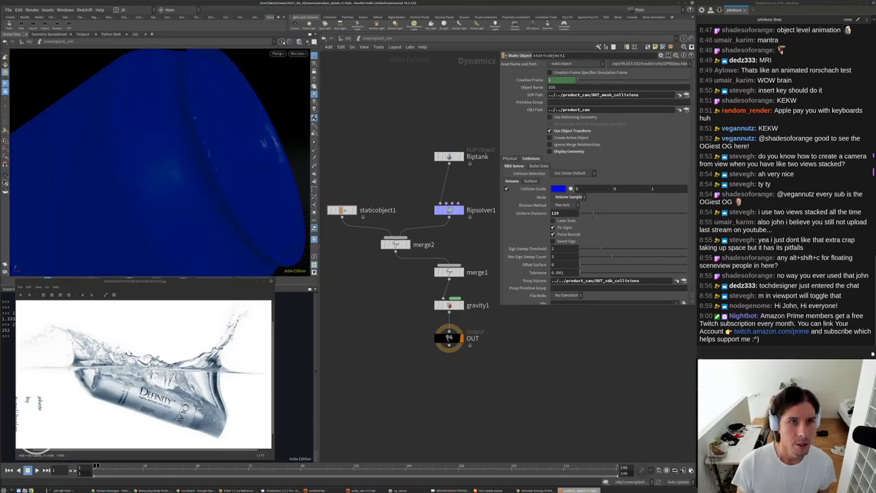
Inside product_can, insert a VDB Smooth SDF node between vdbfrompolygons1 and OUT_vdb_collisions.
click(348, 39)
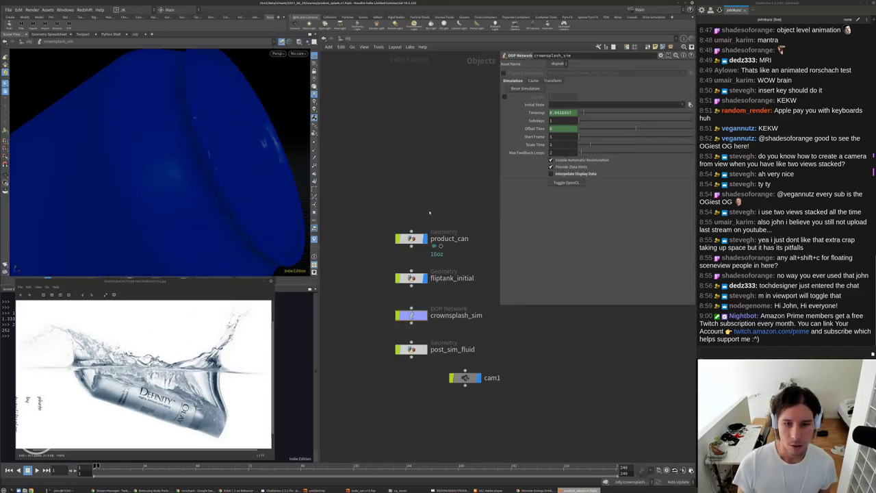
double_click(412, 238)
scroll(456, 309, up, 3)
drag(411, 327, 411, 363)
key(Tab)
text(v)
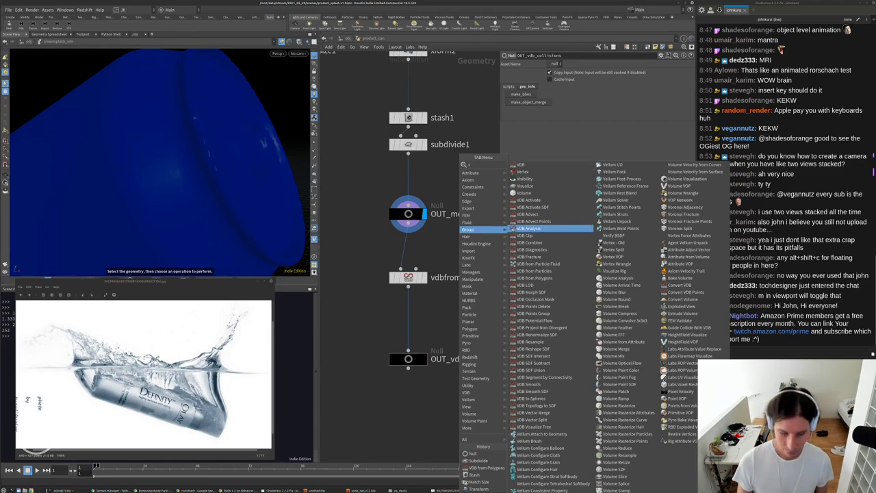
text(sm)
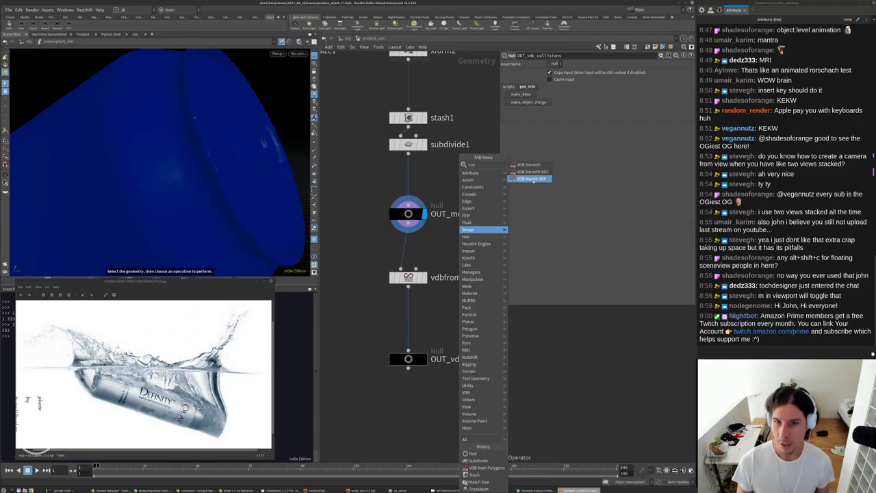
click(528, 167)
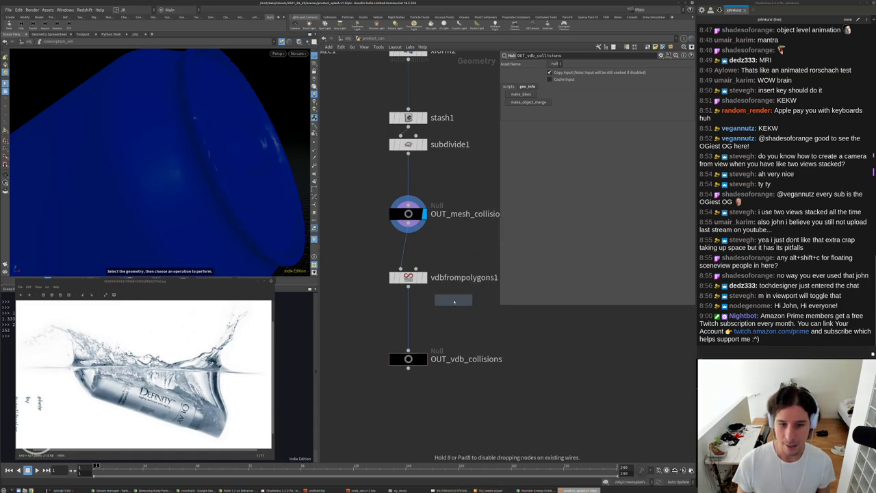
click(453, 300)
click(408, 319)
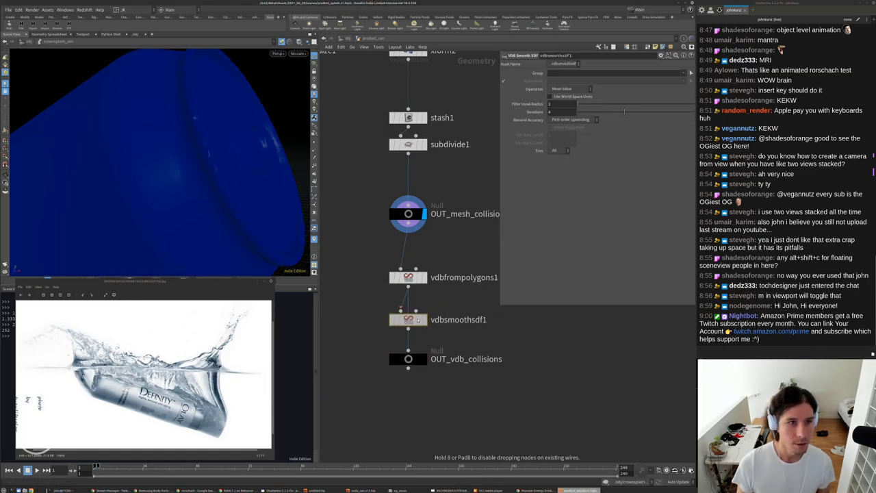
Set the VDB Smooth SDF node's Operation to Laplacian Flow with 2 iterations.
click(563, 90)
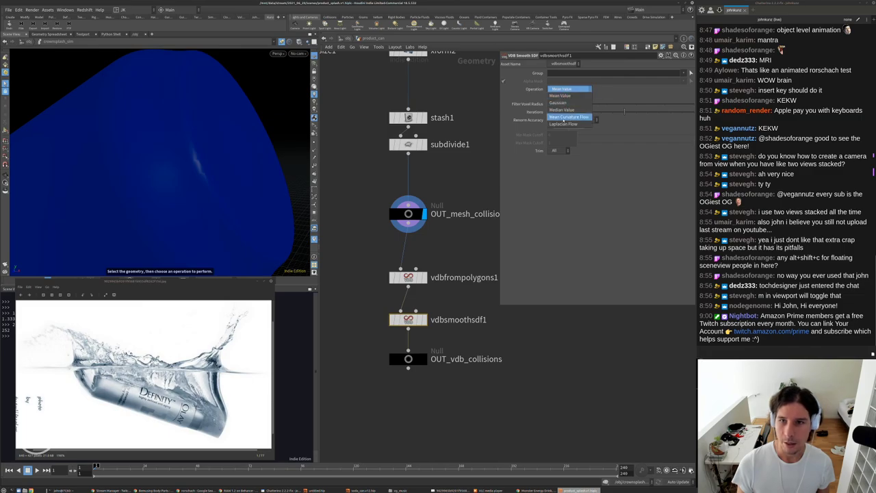
click(568, 115)
click(597, 105)
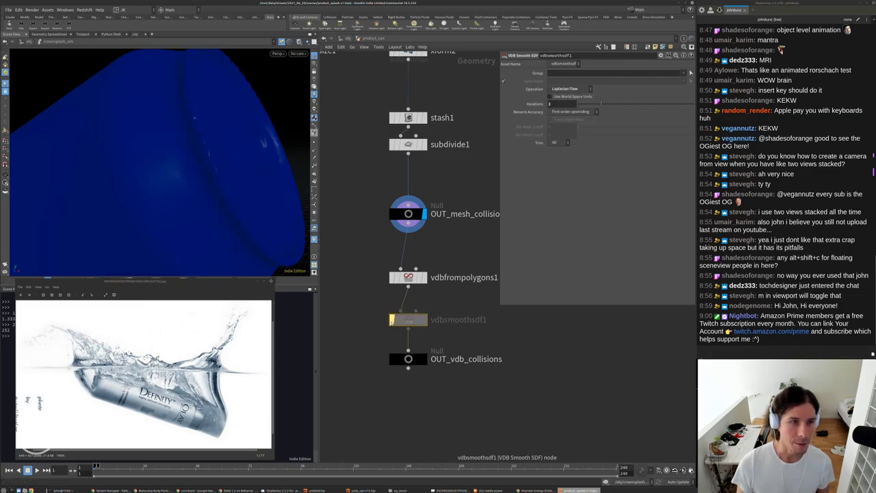
drag(264, 133, 171, 132)
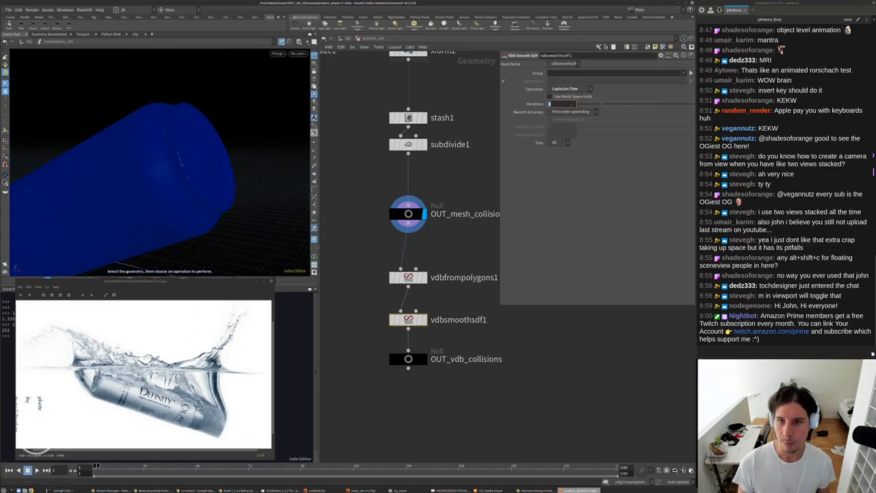
Return to the object level and reopen the crownsplash_sim DOP network.
key(ctrl+z)
key(u)
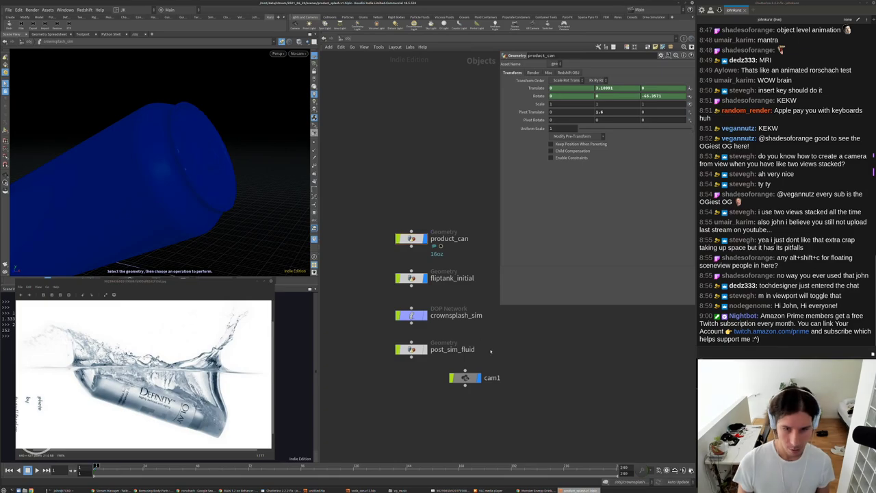
click(395, 283)
double_click(395, 283)
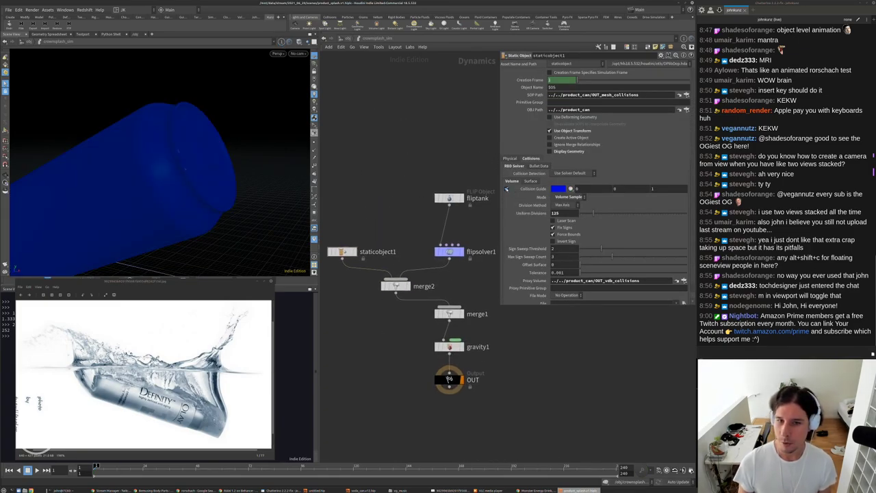
Check the smoothed collision shape, turn off staticobject1's Collision Guide and turn Display Geometry back on.
drag(137, 171, 211, 151)
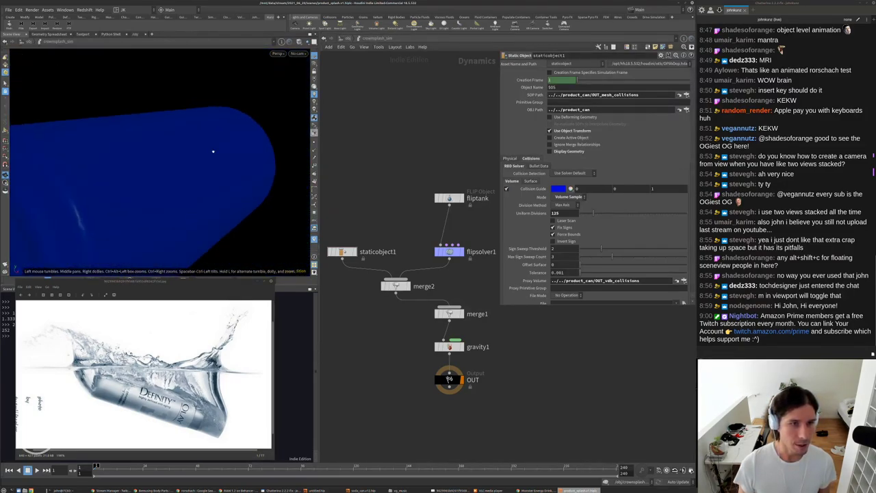
key(g)
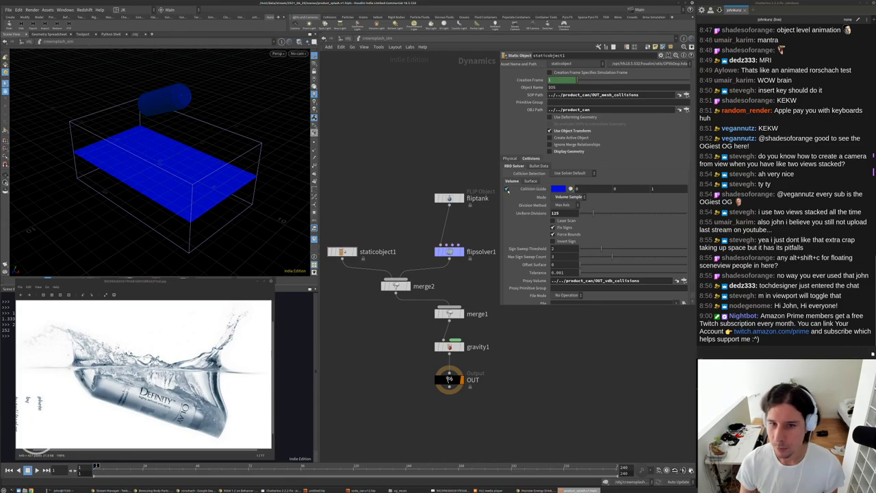
click(507, 188)
click(549, 151)
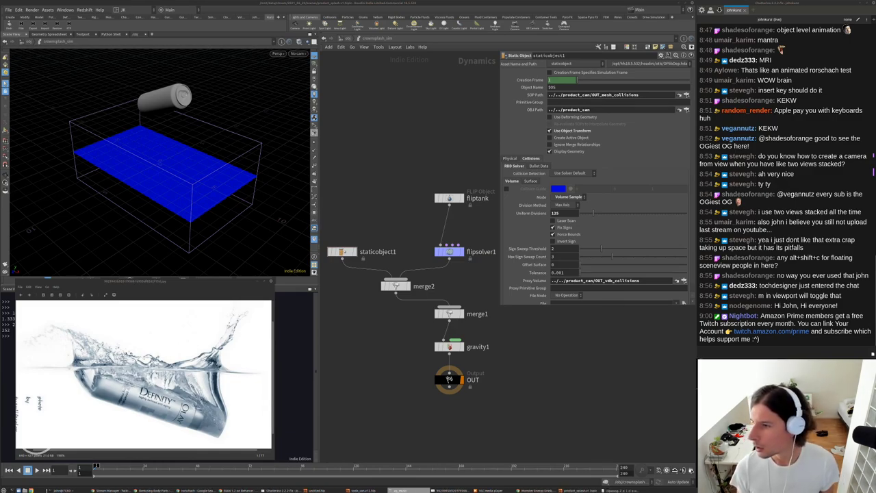
click(619, 490)
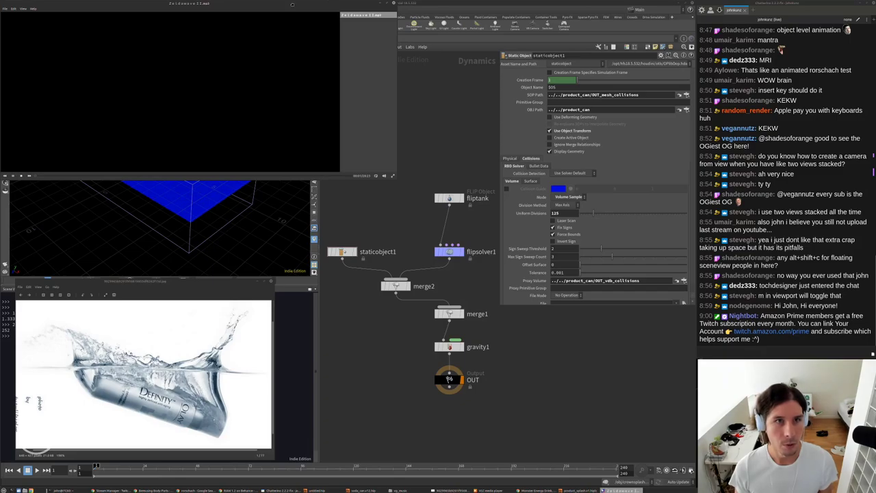
click(292, 4)
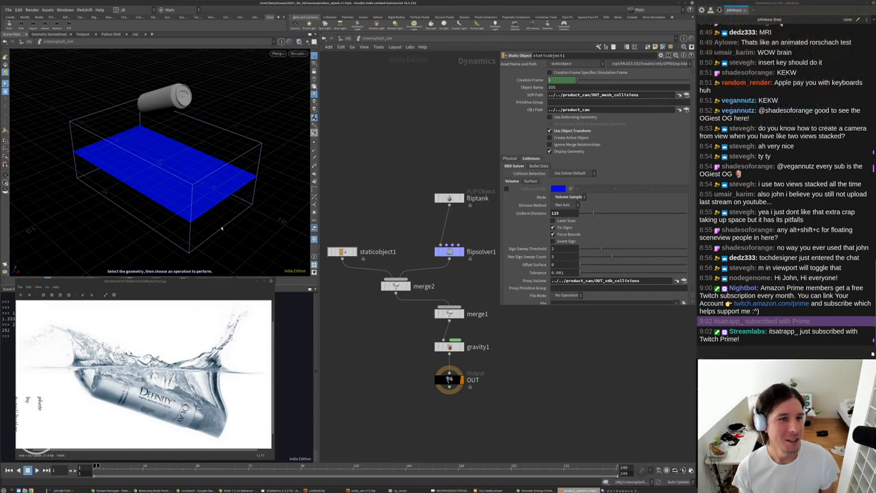
alt+drag(126, 140, 172, 112)
alt+right_drag(172, 111, 187, 95)
alt+middle_drag(188, 96, 188, 128)
drag(187, 127, 172, 66)
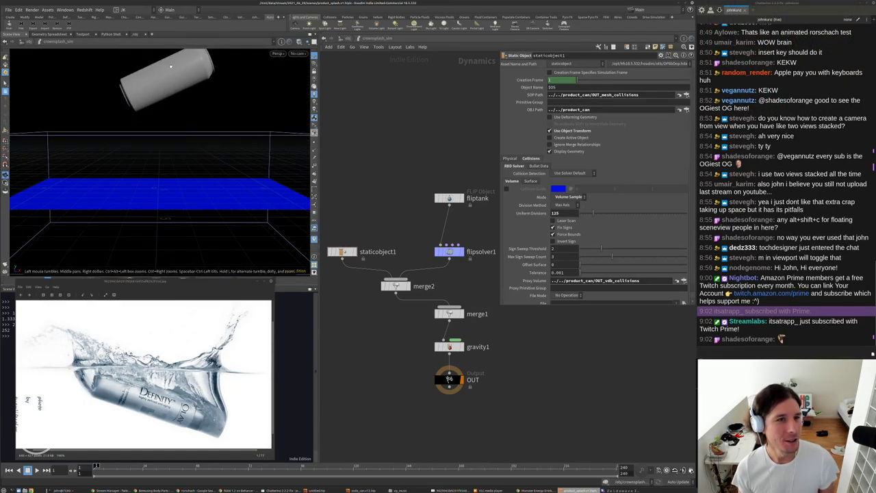
Check staticobject1's physical properties and tidy the DOP network by aligning merge2 under flipsolver1 and moving flipsolver1 closer to fliptank.
scroll(390, 289, down, 4)
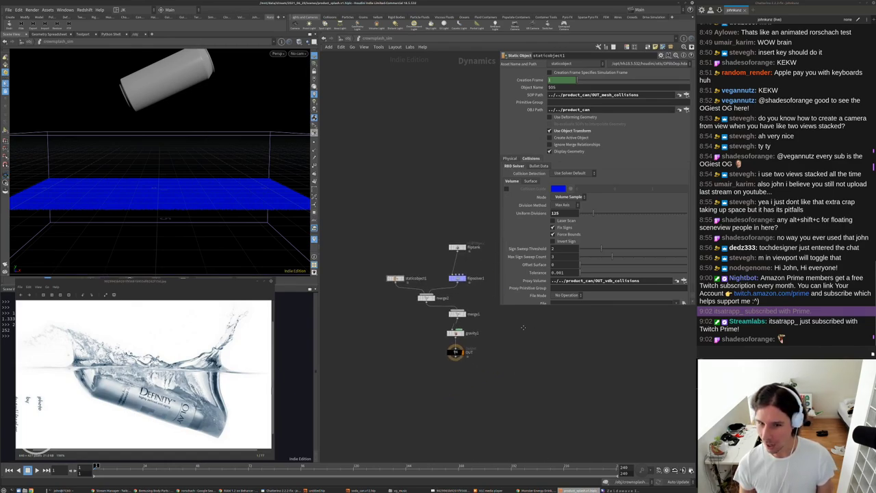
click(510, 158)
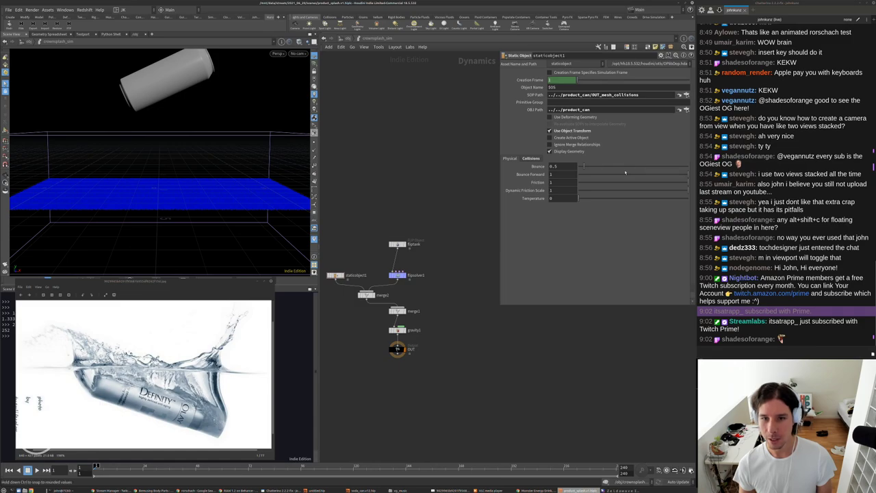
middle_drag(544, 336, 558, 362)
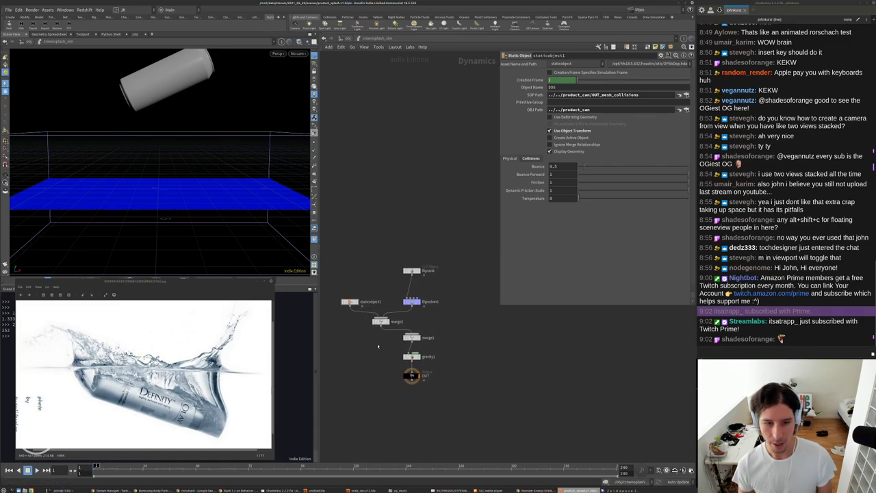
key(l)
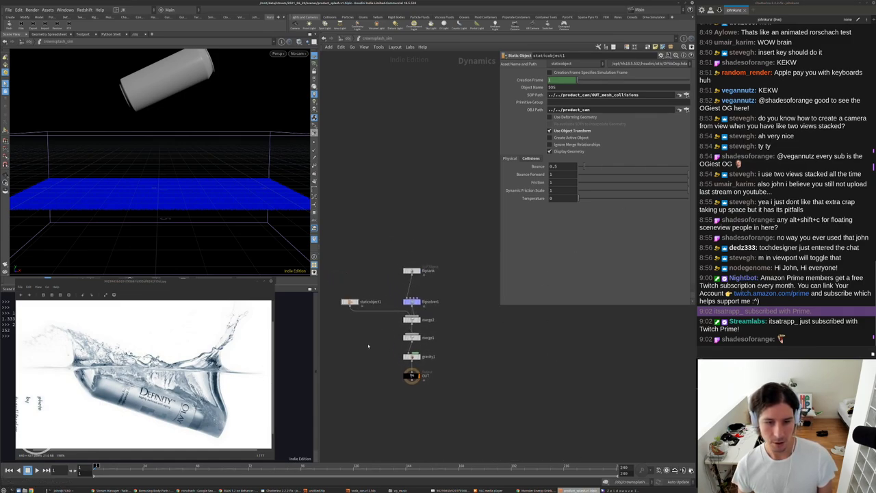
middle_drag(368, 346, 370, 311)
drag(415, 237, 417, 223)
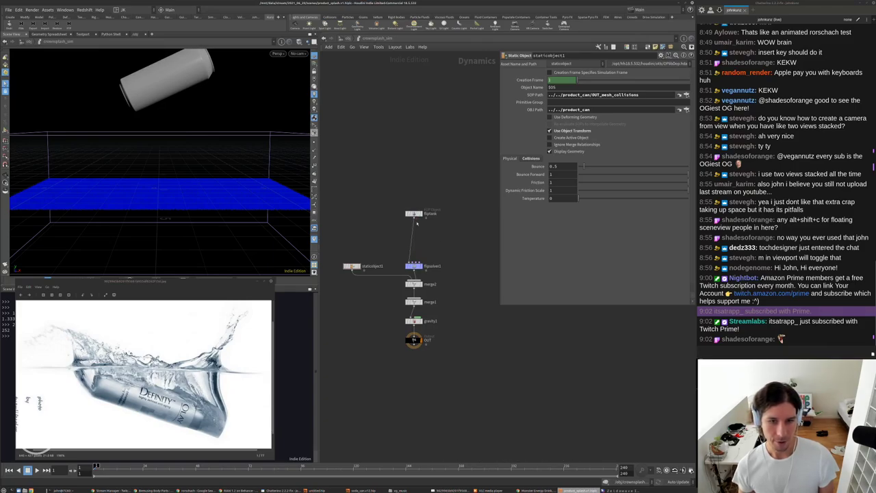
drag(414, 266, 415, 240)
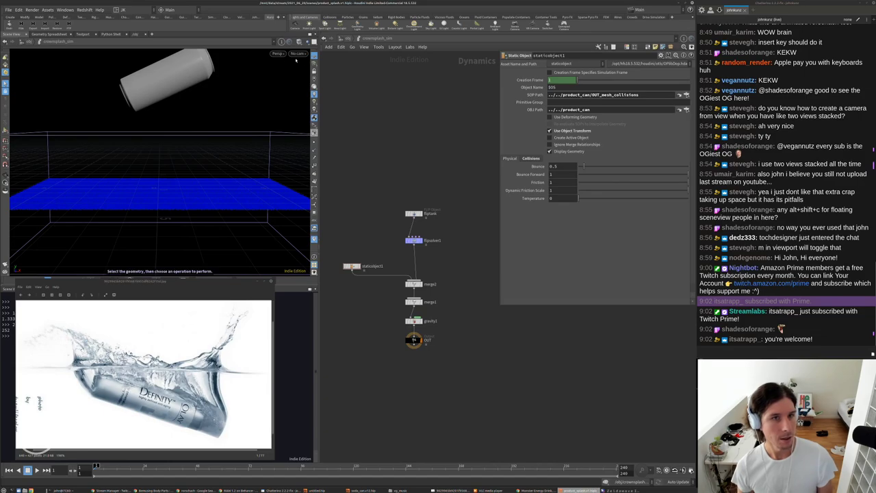
Look through cam1 in the viewport and set that camera's Aperture to 36 at the object level.
click(296, 54)
click(316, 86)
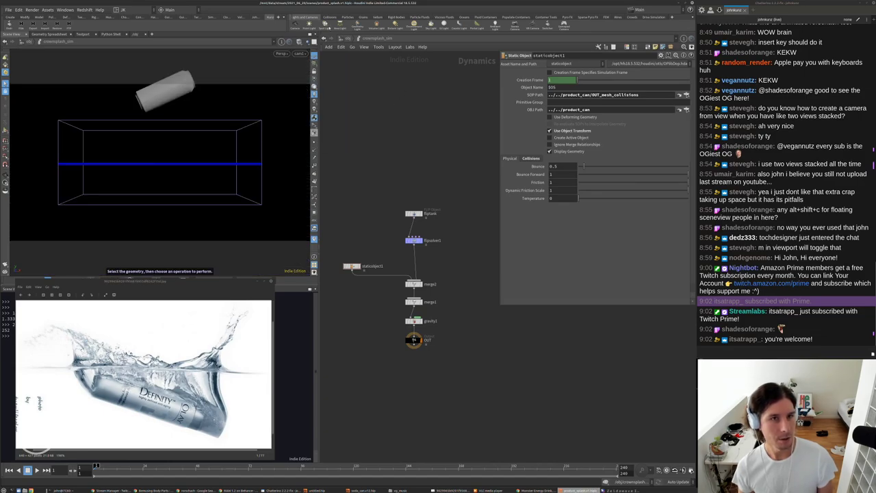
click(342, 40)
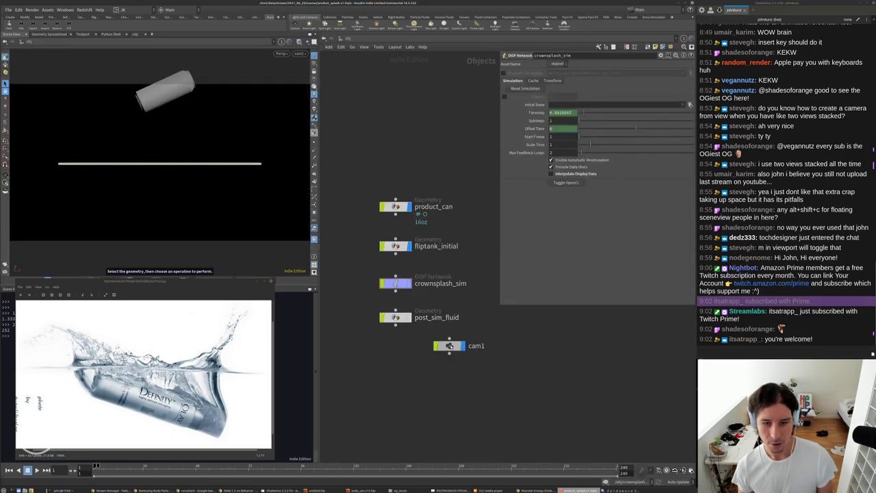
click(449, 346)
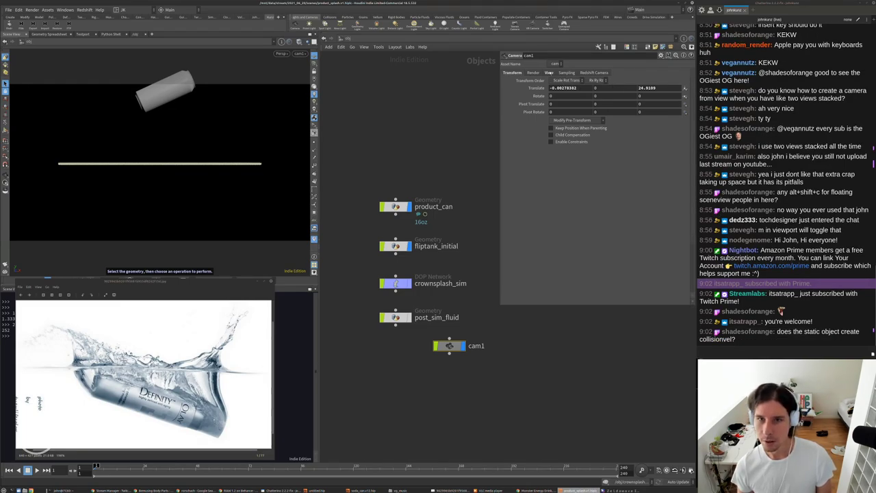
click(549, 73)
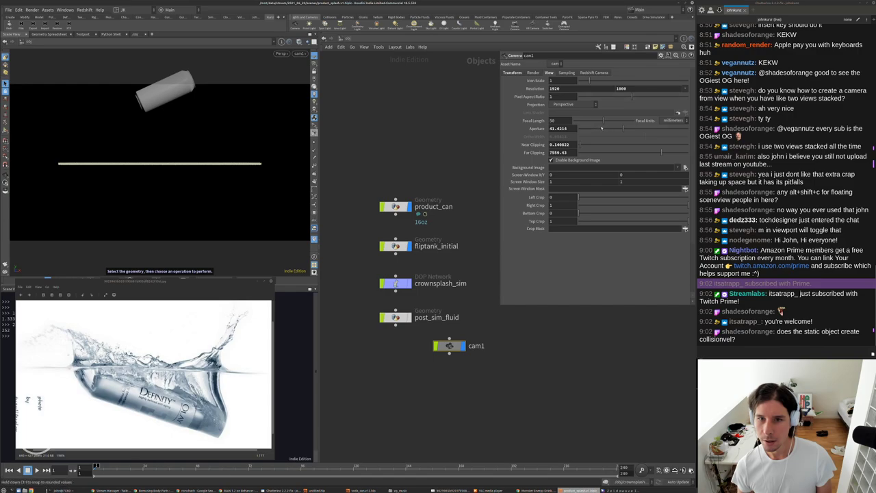
double_click(563, 128)
text(36)
key(Return)
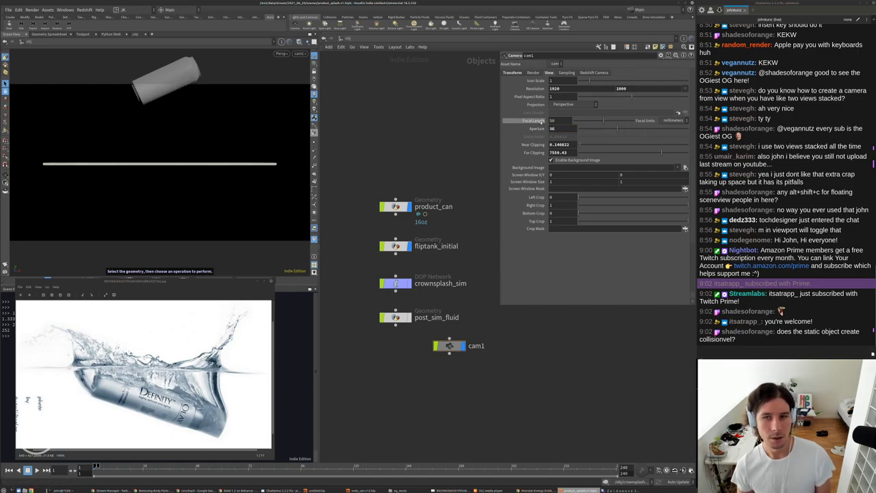
Set the vertical resolution of cam1 to 1500, keeping the width at 1920.
double_click(620, 89)
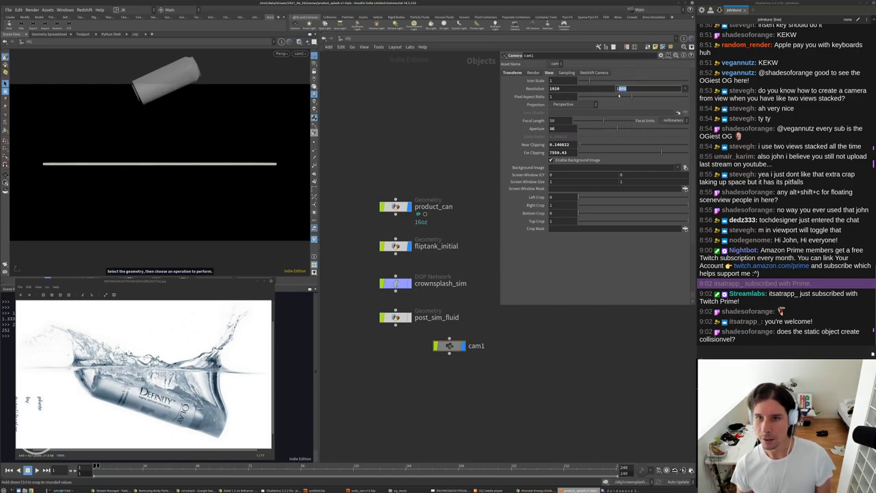
text(1900)
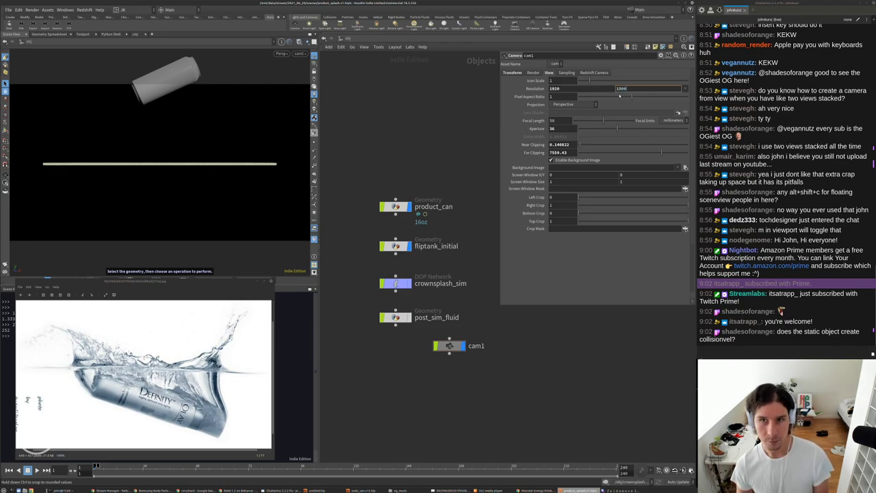
key(Return)
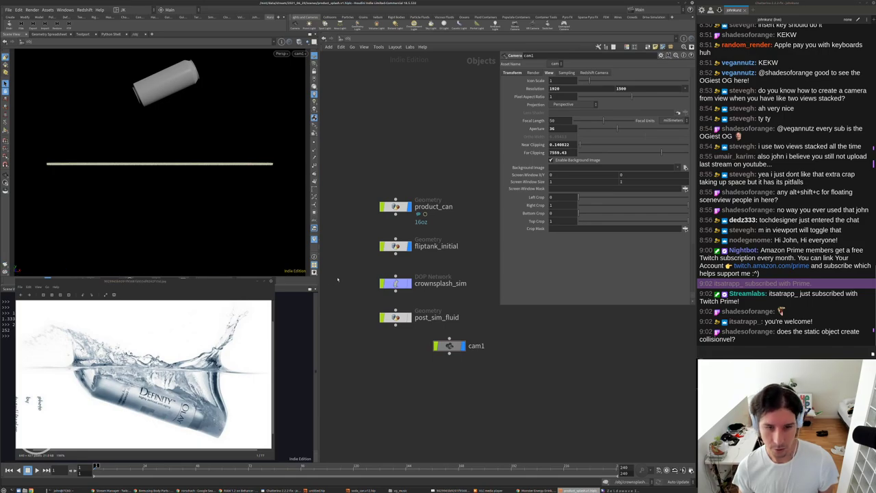
Reopen crownsplash_sim and start a viewport flipbook over the full frame range with the Resolution override turned off.
double_click(395, 283)
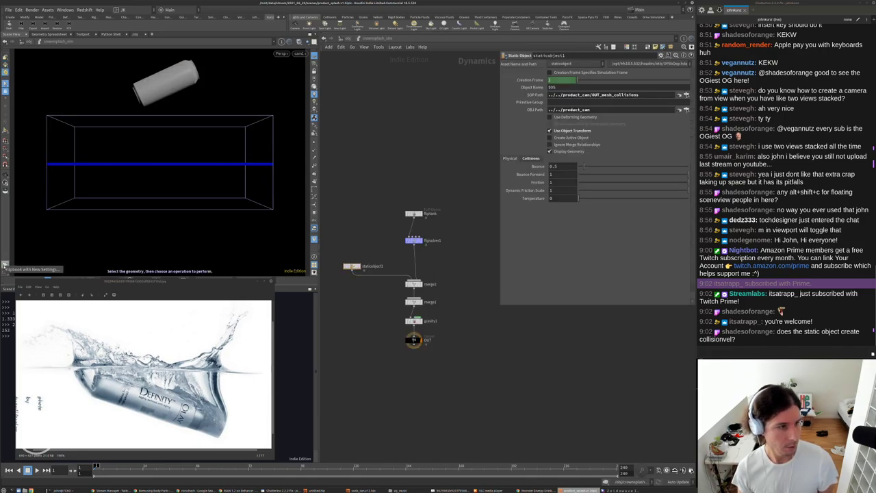
click(5, 265)
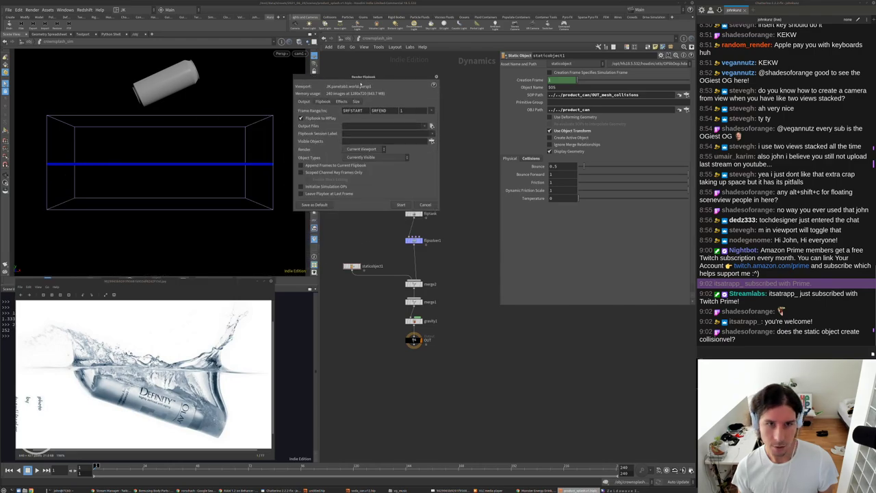
click(355, 102)
click(301, 119)
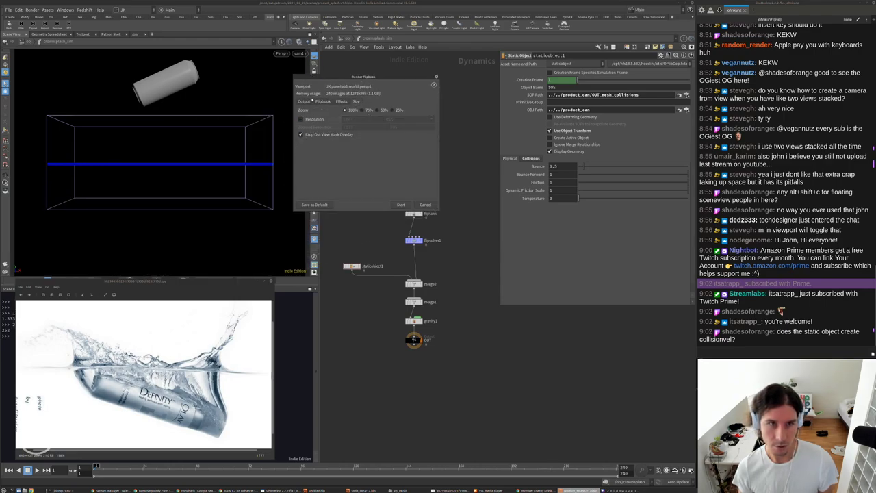
click(304, 101)
click(340, 101)
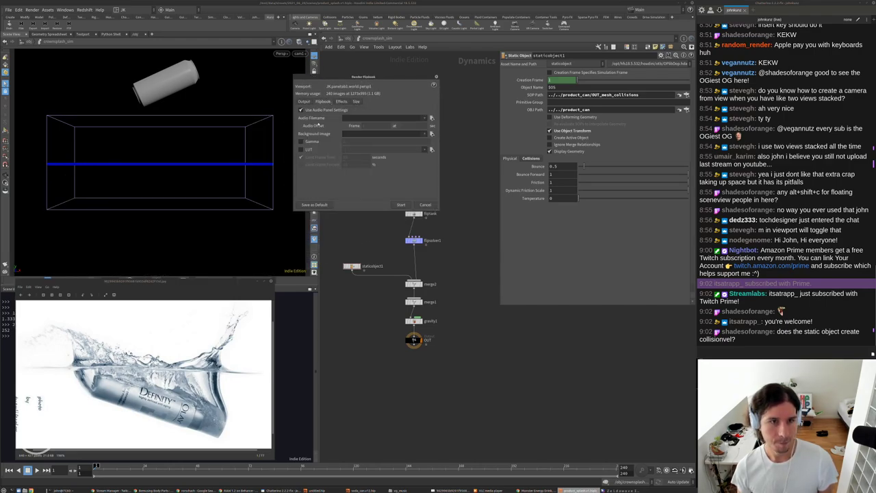
click(304, 102)
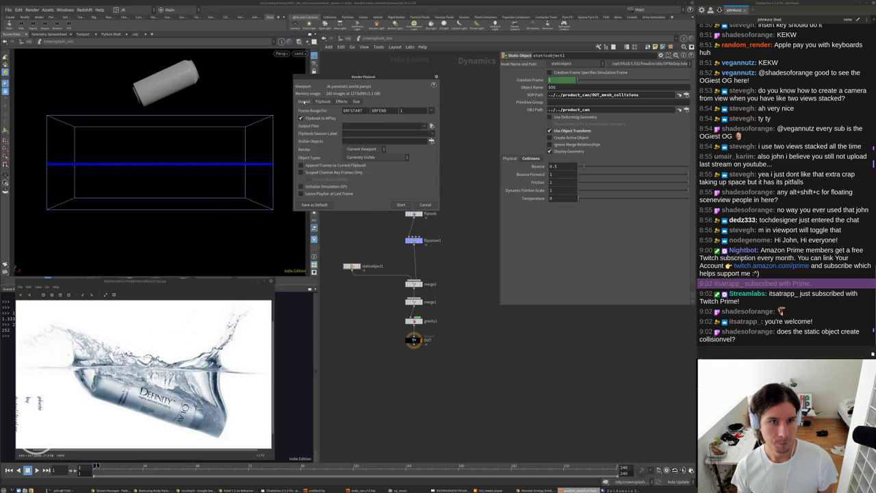
click(401, 205)
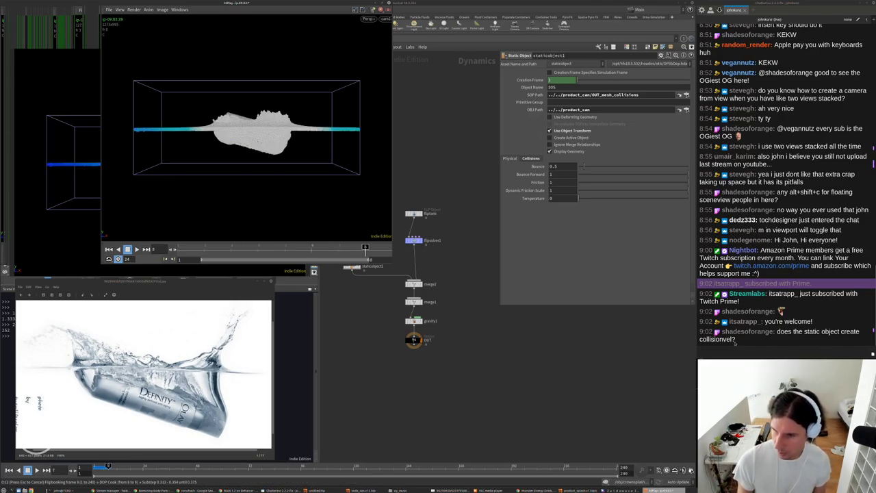
Play back the flipbook frames to examine the can's splash, then stop the flipbook and return to frame 1.
drag(731, 340, 697, 340)
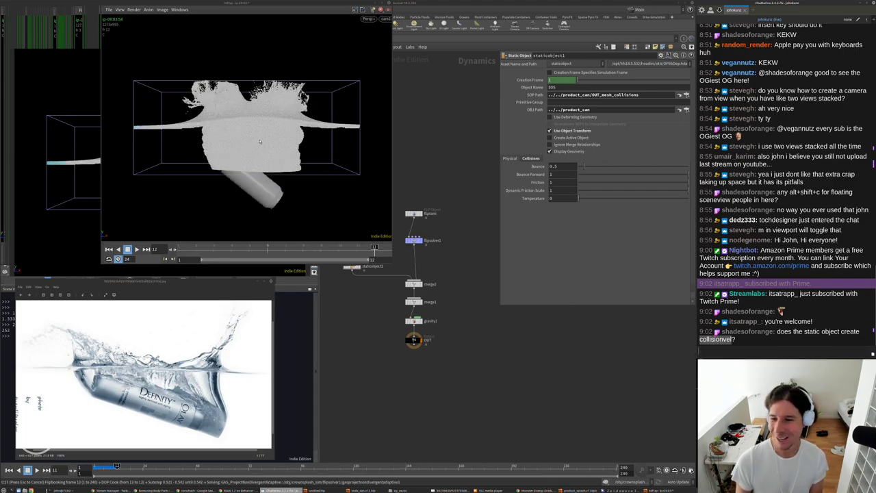
key(Up)
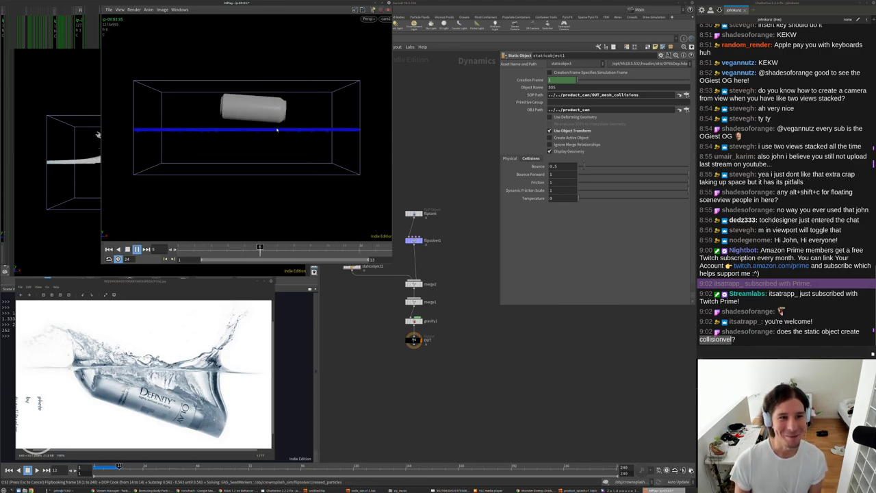
key(Up)
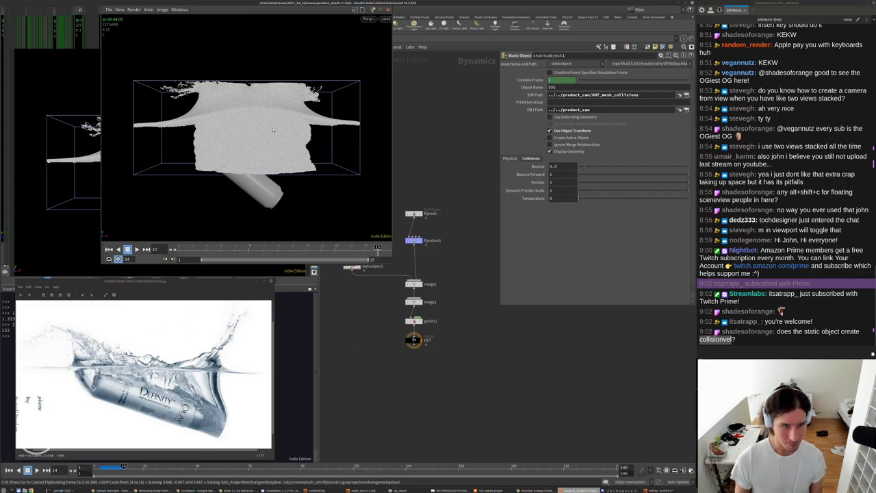
click(428, 162)
key(ctrl+Up)
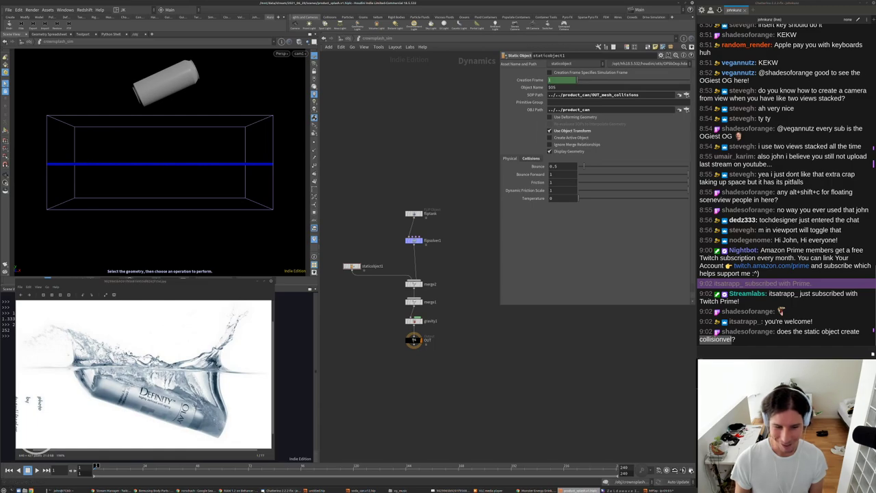
Switch to Chrome to view the Matryoshka Cavity splash reference image, then return to Houdini.
key(alt+Tab)
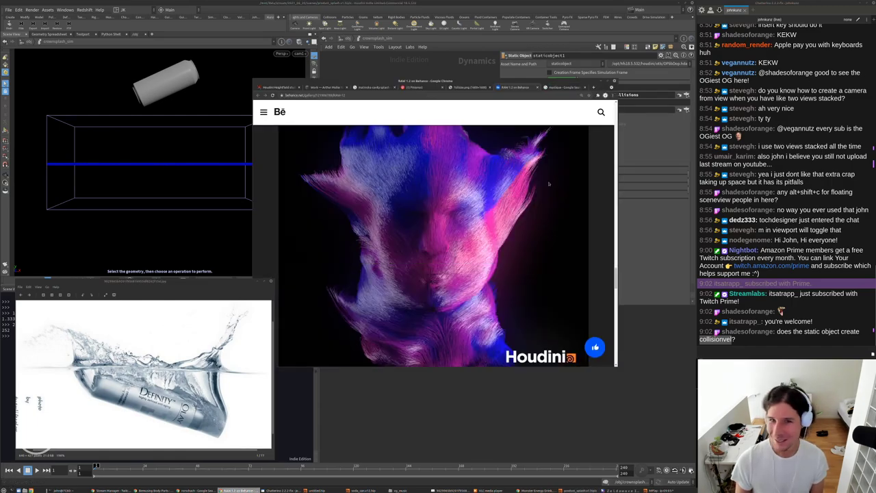
click(469, 87)
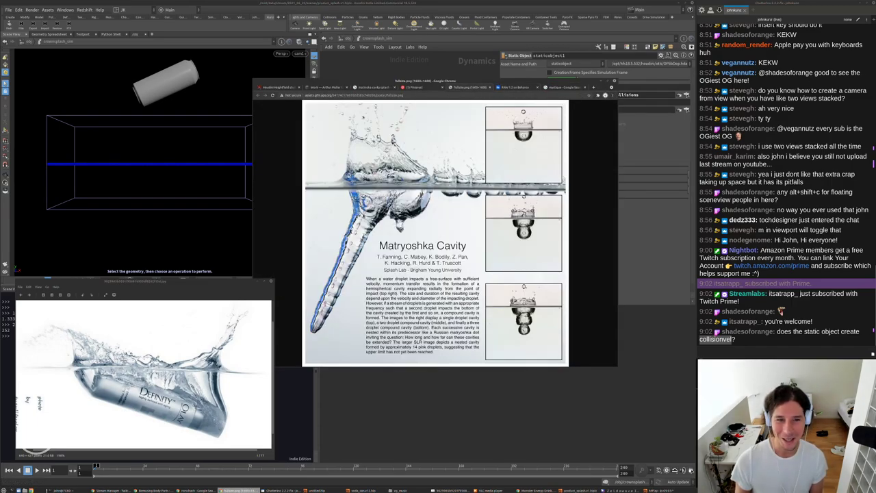
key(alt+Tab)
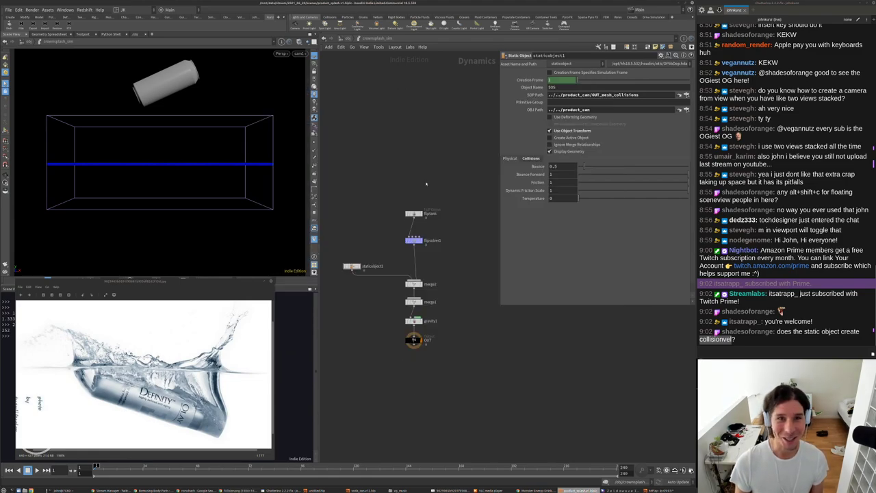
Open post_sim_fluid, shrink the parameter pane and move the timeline to an early frame of the can's impact.
key(u)
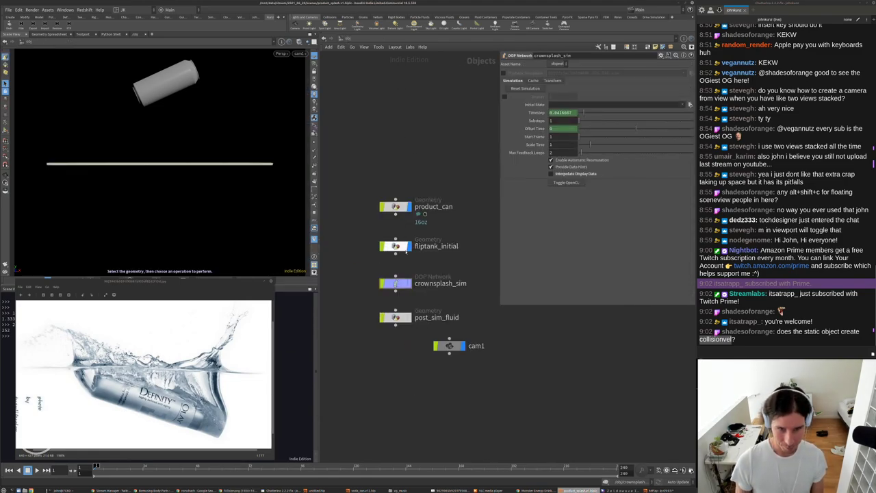
double_click(401, 316)
middle_drag(484, 376, 403, 407)
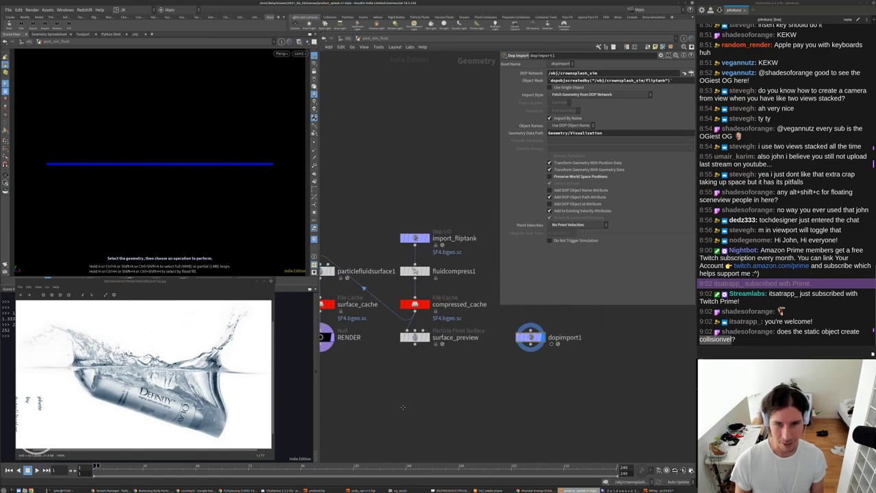
drag(500, 305, 473, 171)
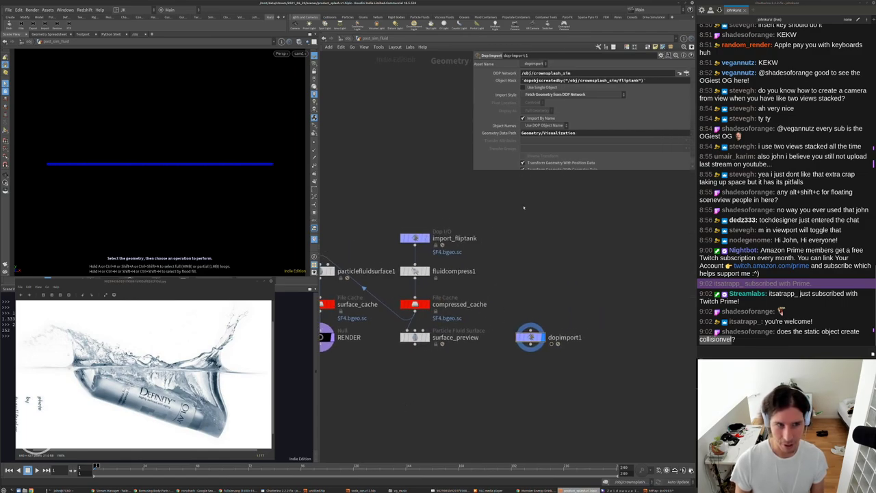
click(116, 465)
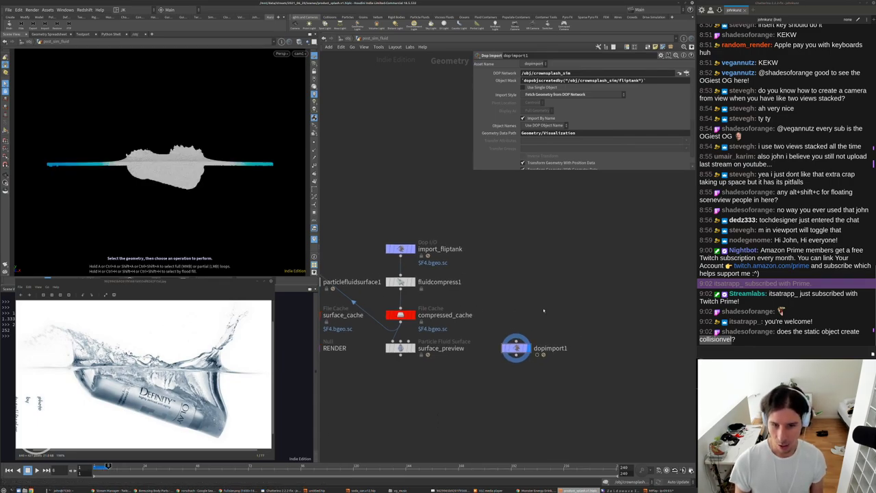
Add an Object Merge node above dopimport1 in the post_sim_fluid network.
key(Tab)
text(obj)
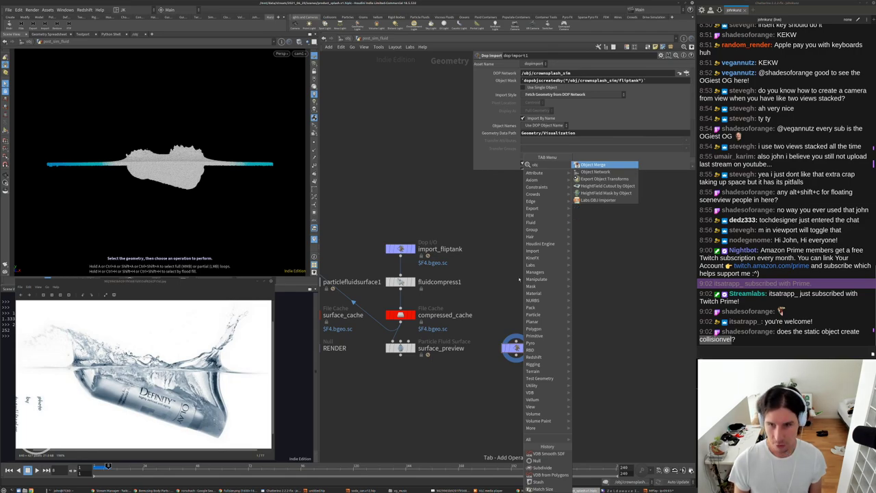
key(Return)
click(502, 257)
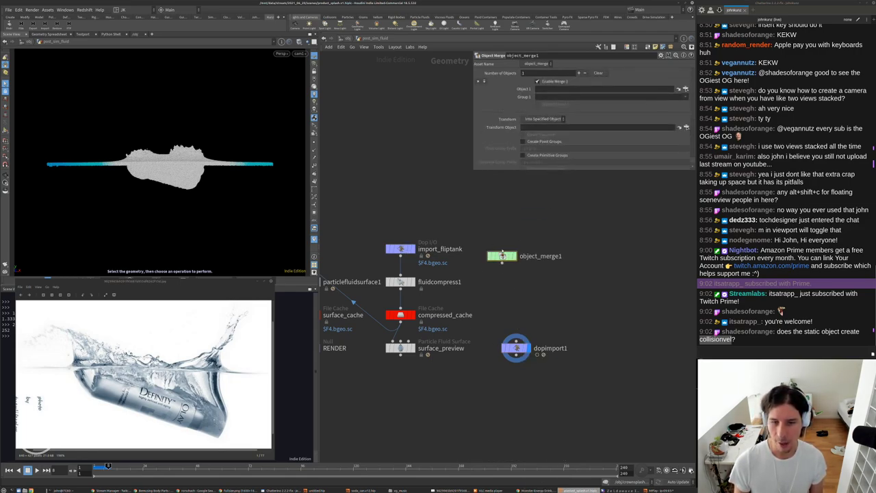
Set the object merge's Object 1 path to ../../crownsplash_sim:*/collisionvel to fetch the simulation's collision velocity field.
click(678, 89)
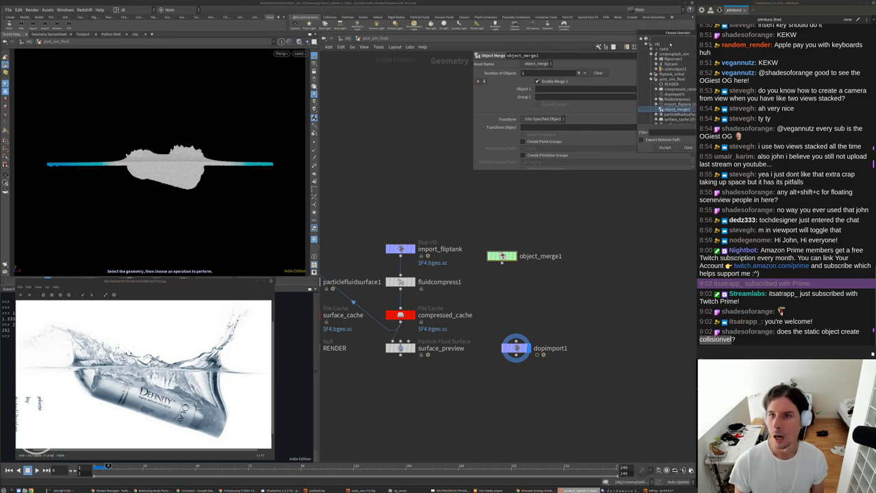
drag(670, 33, 497, 81)
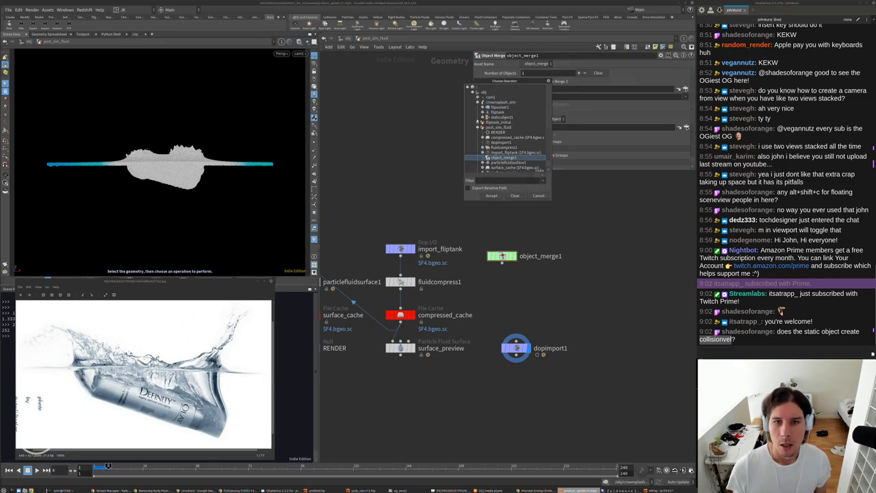
click(477, 127)
click(498, 102)
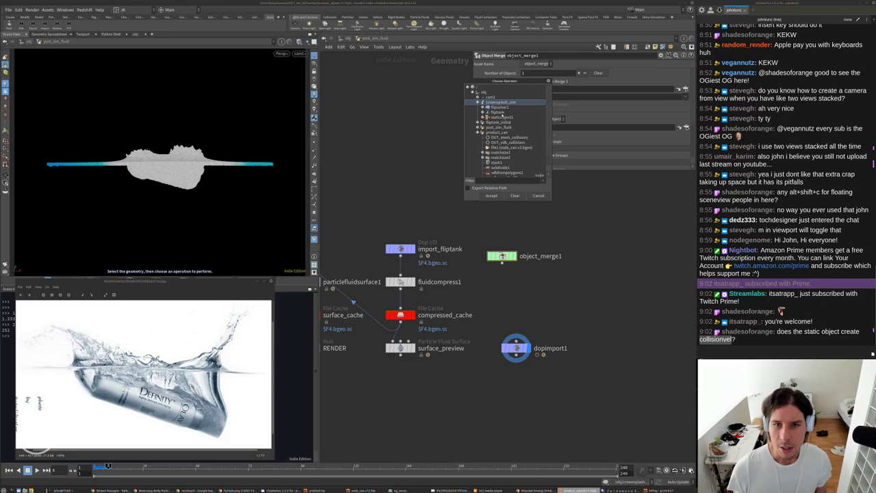
click(491, 195)
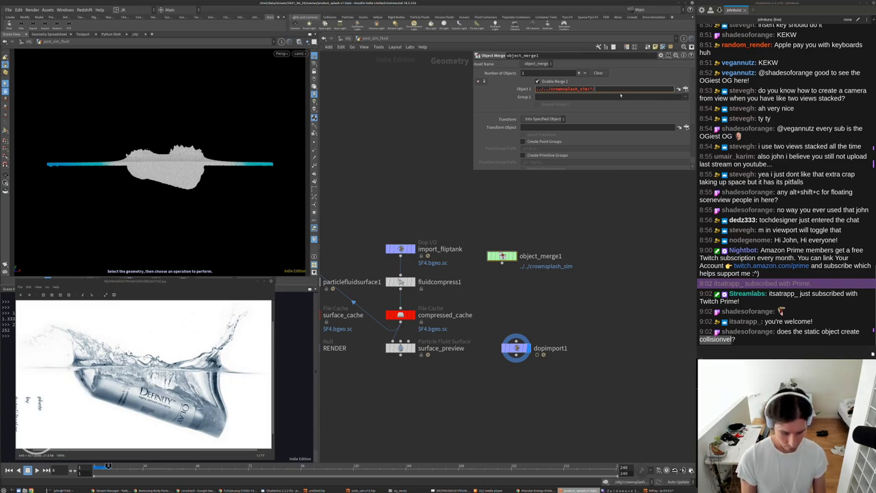
text(collisionvel)
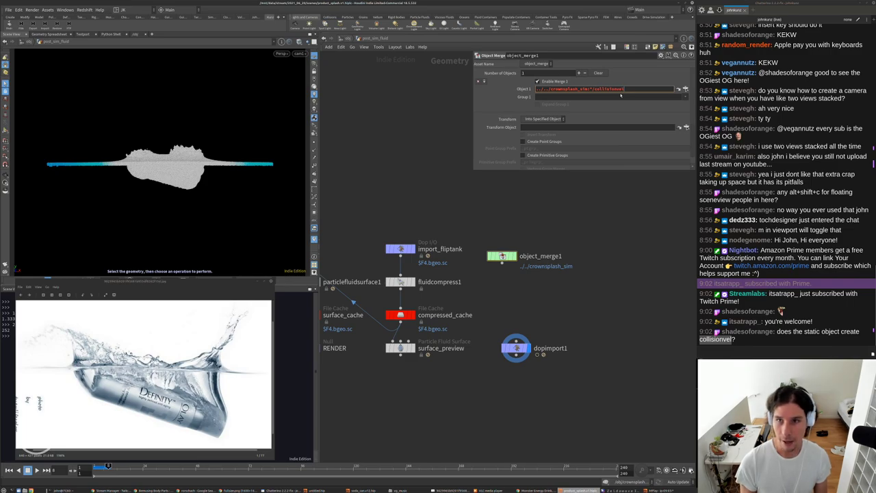
key(Return)
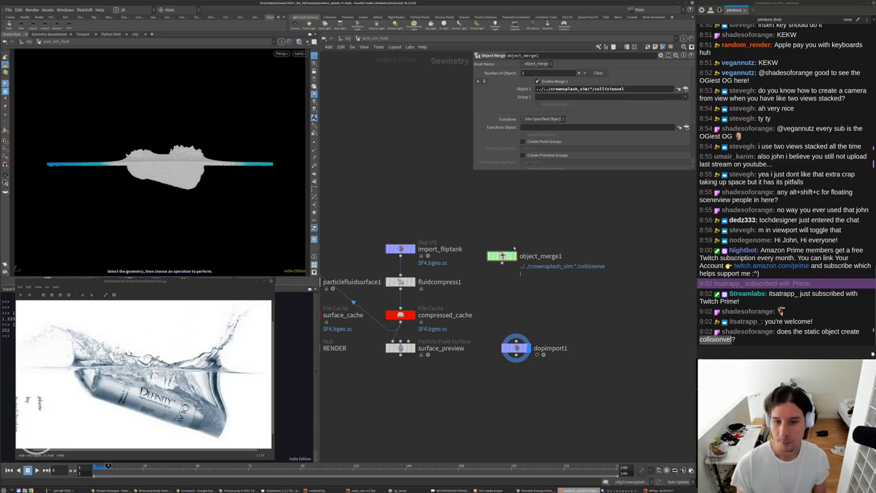
Display the object merge in the viewport at the adjacent frame and move the node away from dopimport1.
click(512, 256)
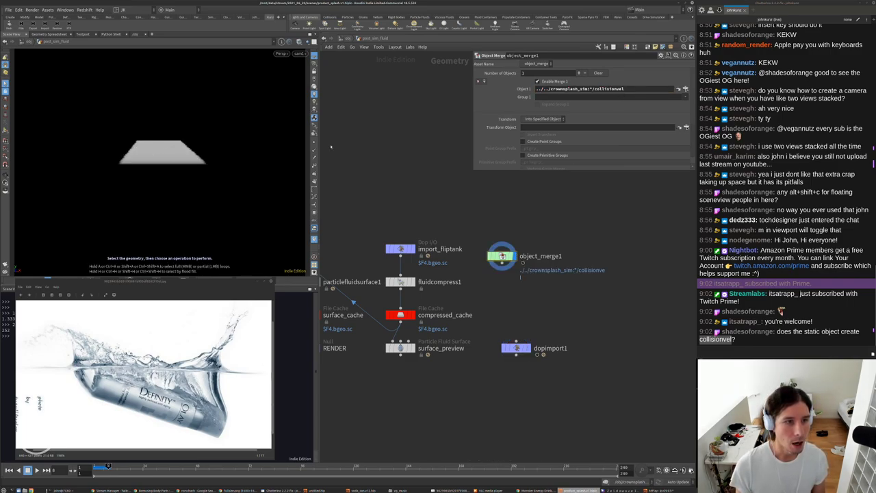
key(Left)
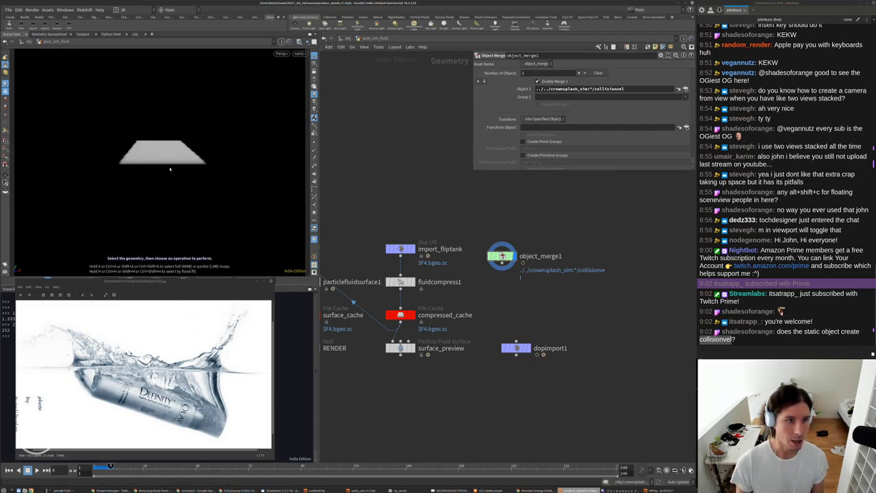
drag(502, 256, 524, 236)
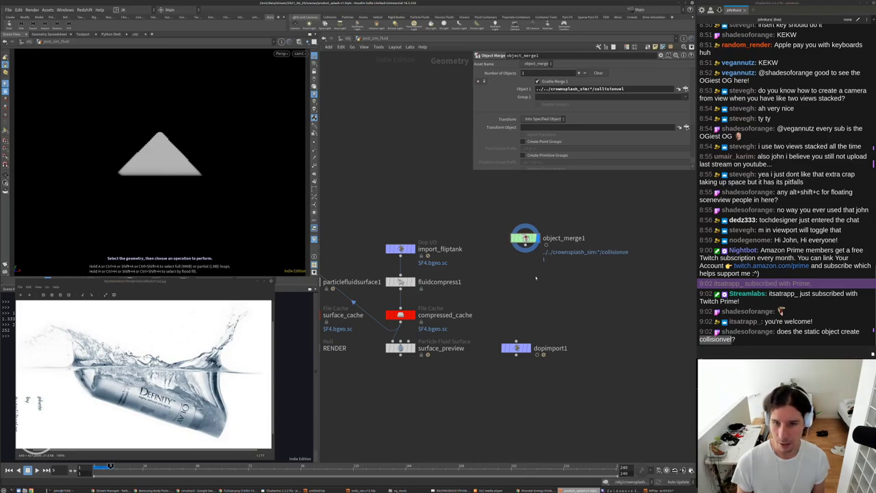
key(Tab)
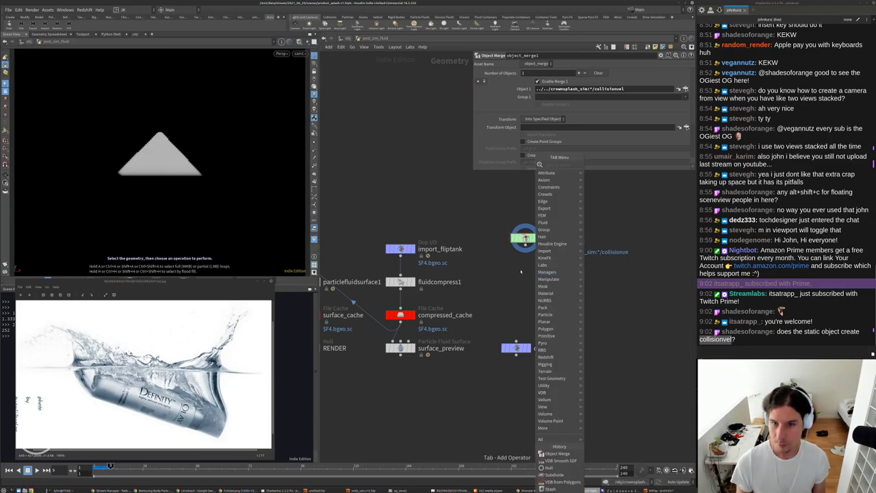
key(Escape)
mouse_move(521, 271)
middle_down()
mouse_move(505, 256)
mouse_move(526, 256)
middle_up()
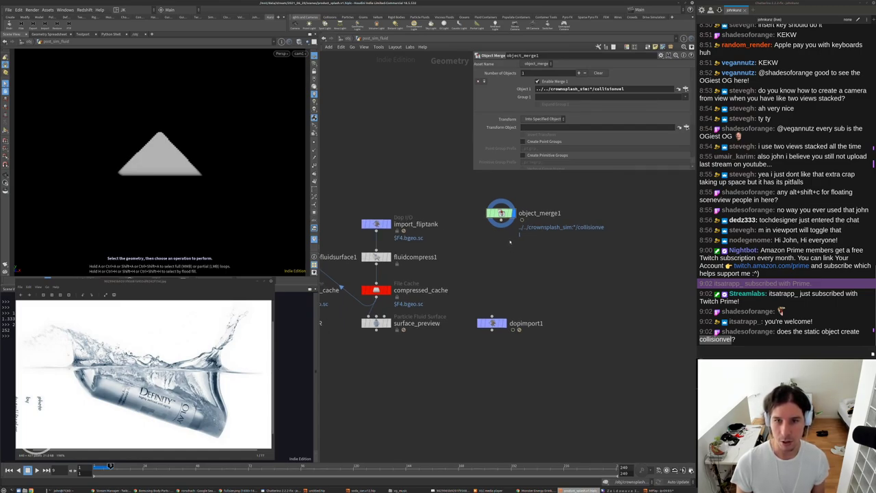
Add a Volume Trail node and a Volume Slice node below the object merge.
key(Tab)
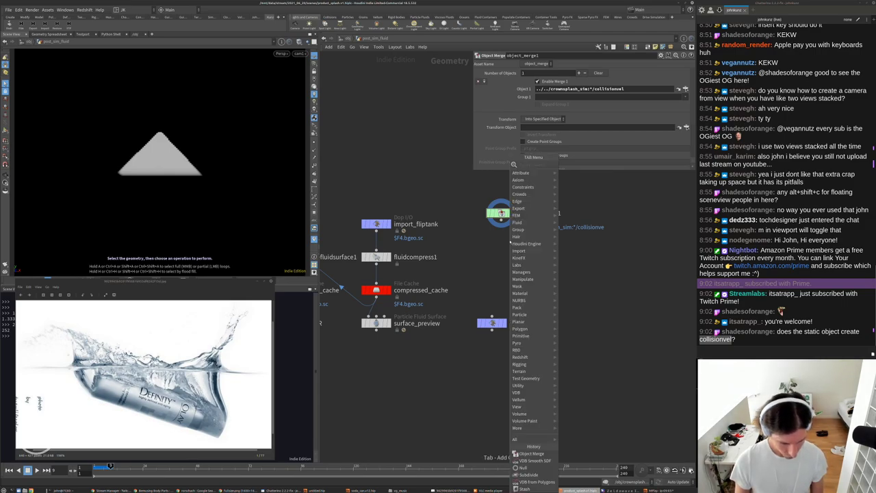
text(tra)
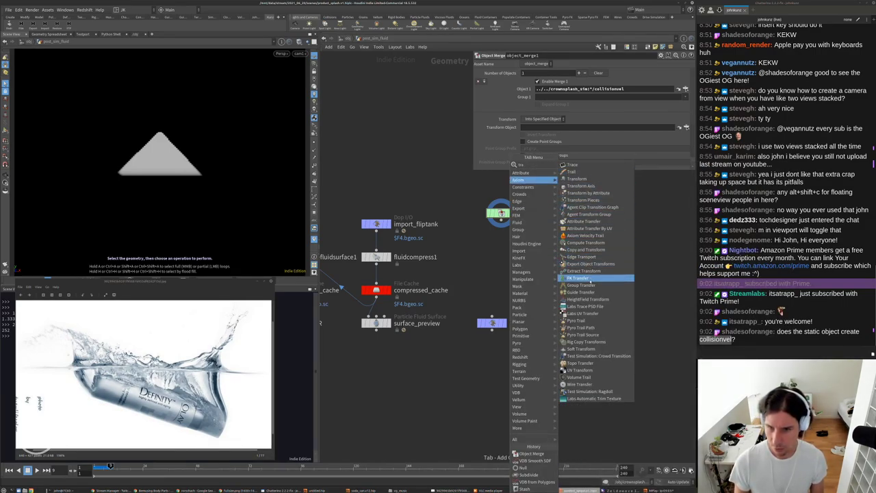
click(579, 377)
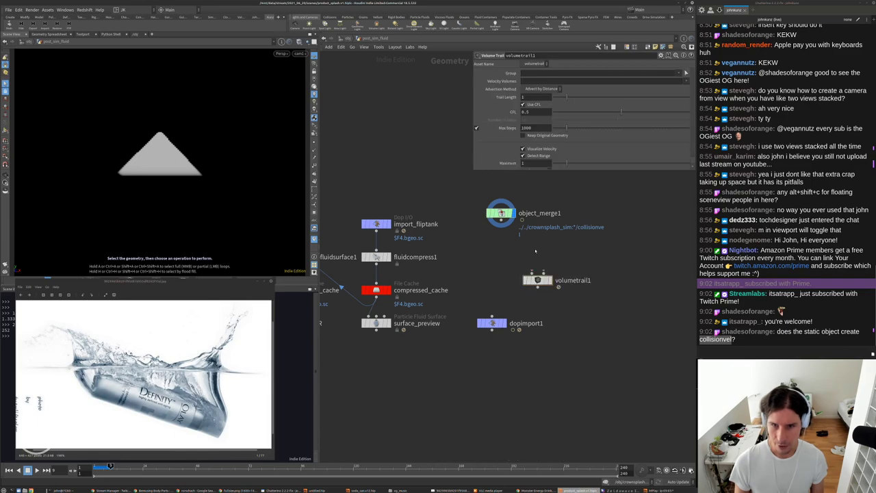
key(Tab)
text(scat)
key(Return)
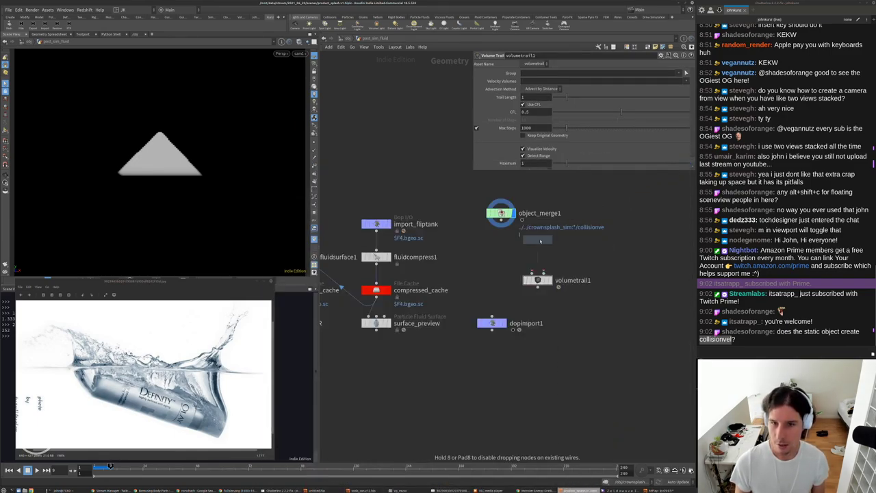
click(540, 241)
Wire the volume slice into the Volume Trail's first input and display the trail node.
click(537, 245)
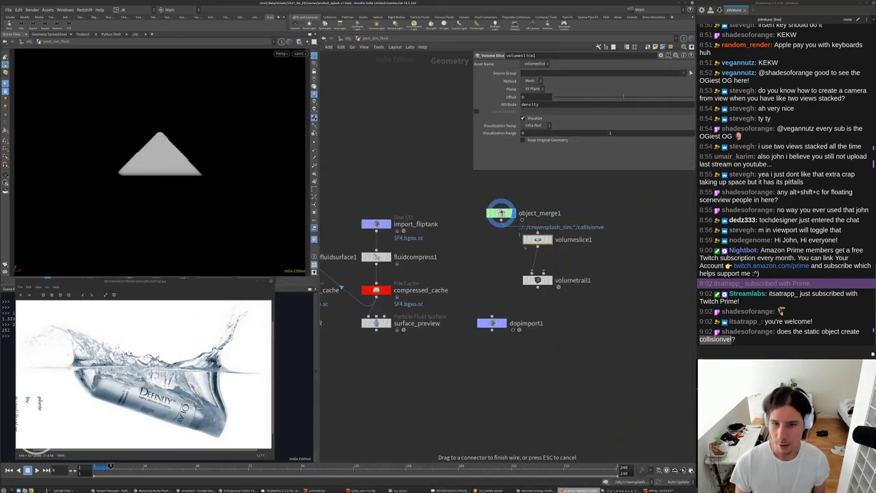
click(537, 280)
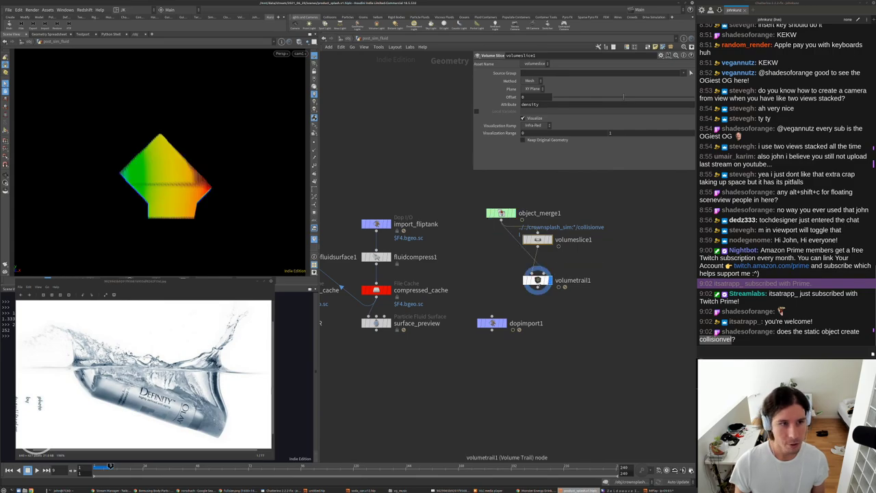
click(537, 280)
Examine the collision velocity trails up close in the viewport.
scroll(181, 160, up, 4)
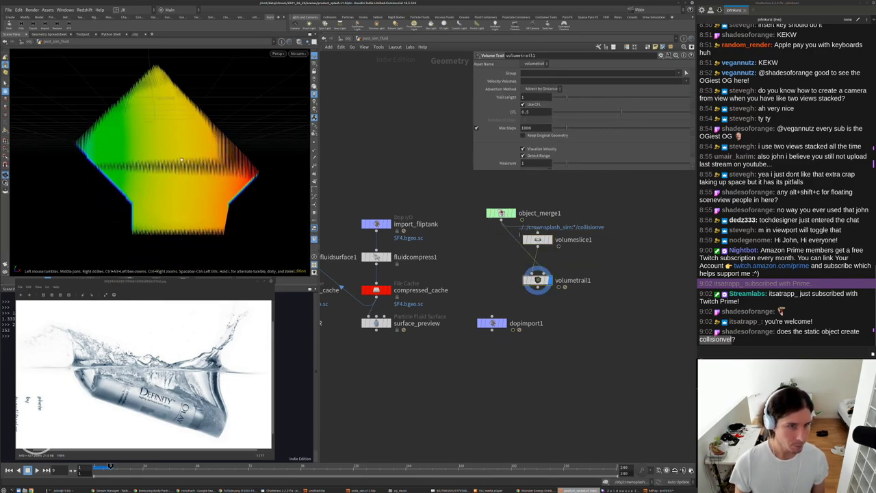
scroll(158, 106, up, 3)
drag(236, 157, 152, 152)
middle_drag(152, 151, 253, 145)
key(s)
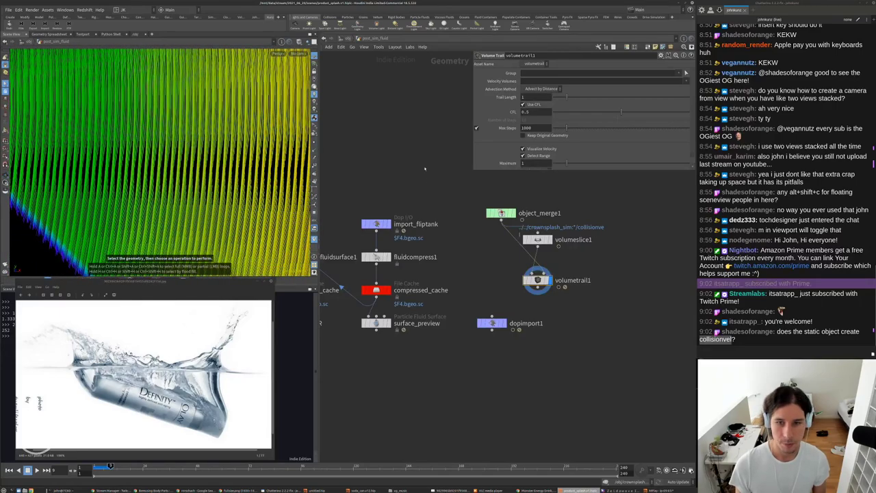
Display import_fliptank instead of the volume trail and open the crownsplash_sim network.
click(389, 223)
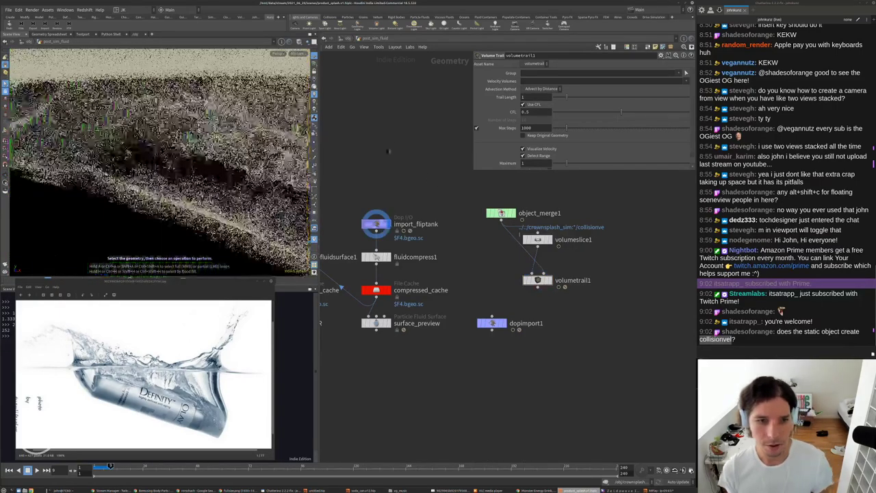
key(u)
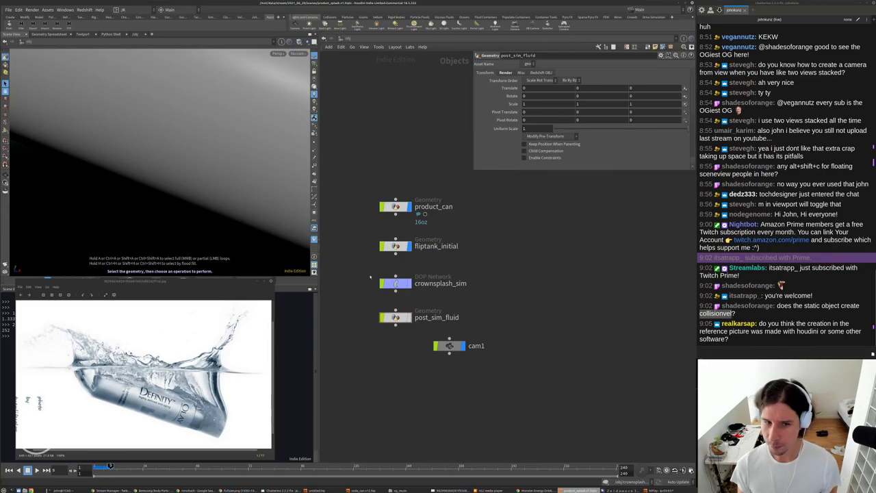
double_click(395, 283)
scroll(419, 239, up, 2)
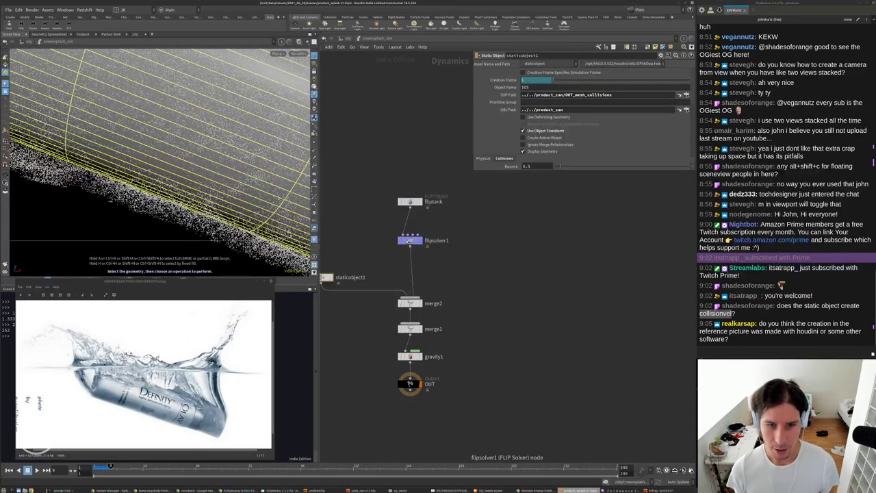
Inspect flipsolver1's Volume Motion settings for collisions and the solver, enlarging the parameter pane.
click(410, 240)
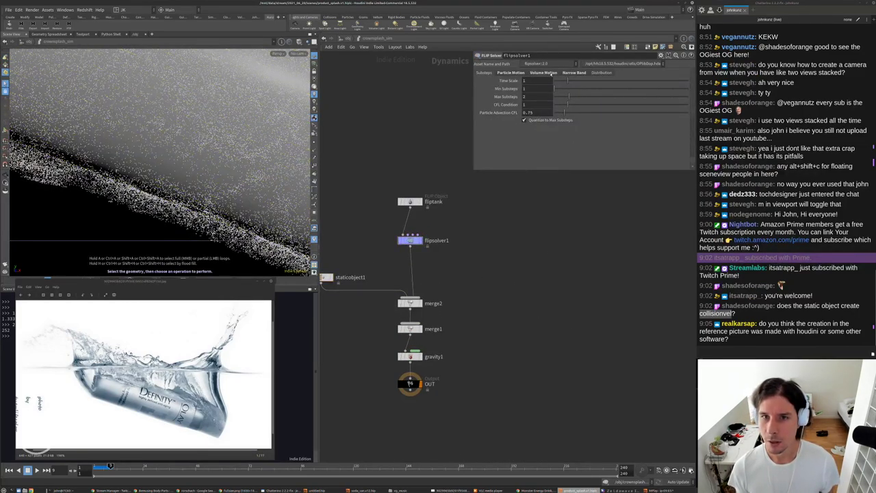
click(543, 72)
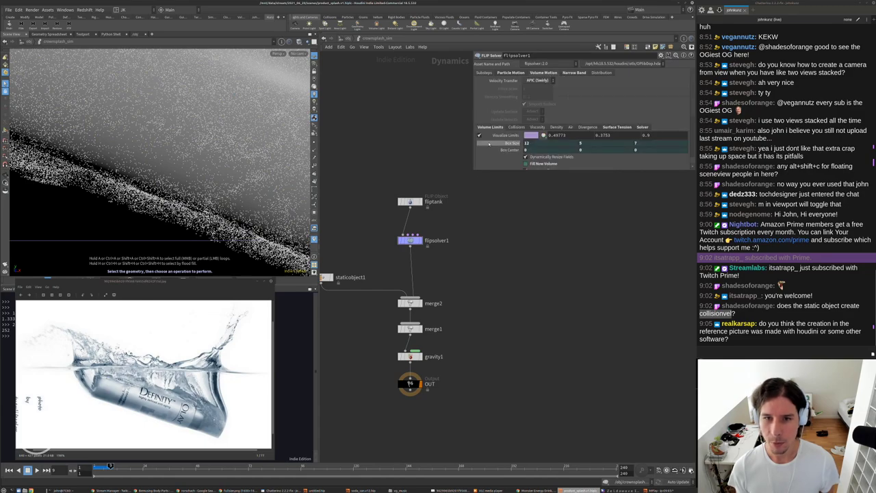
click(516, 127)
drag(472, 168, 467, 328)
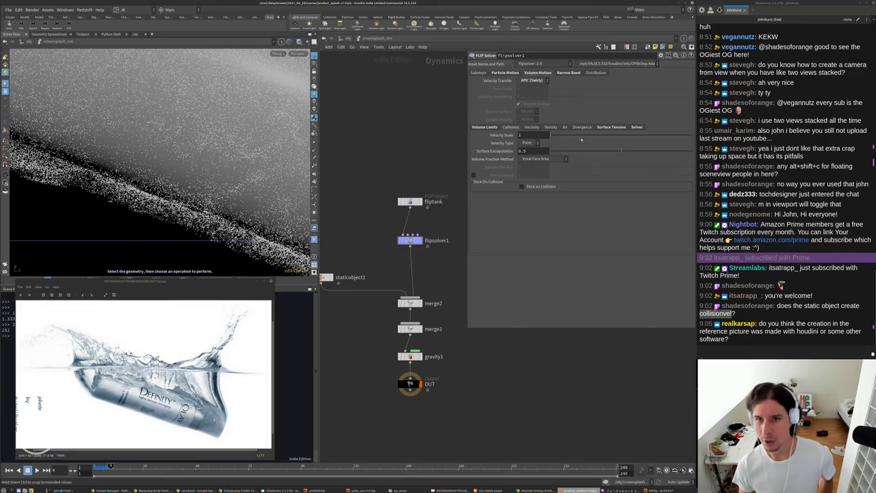
click(636, 126)
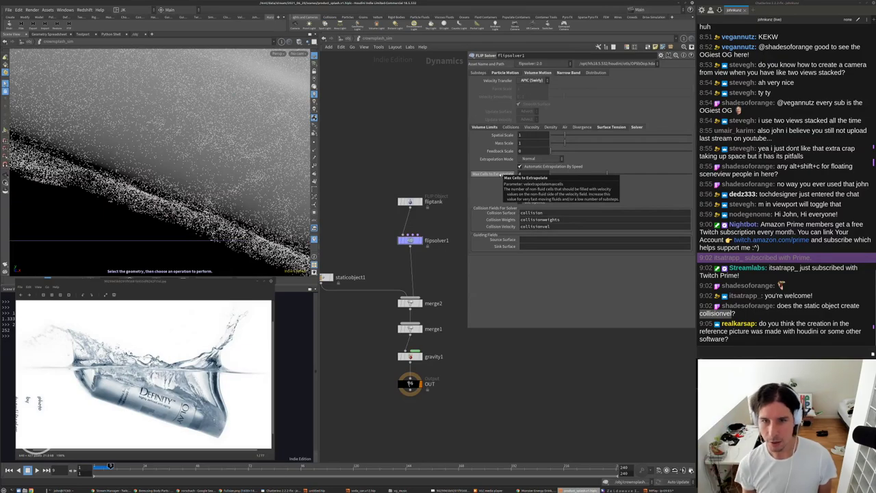
middle_drag(552, 370, 542, 400)
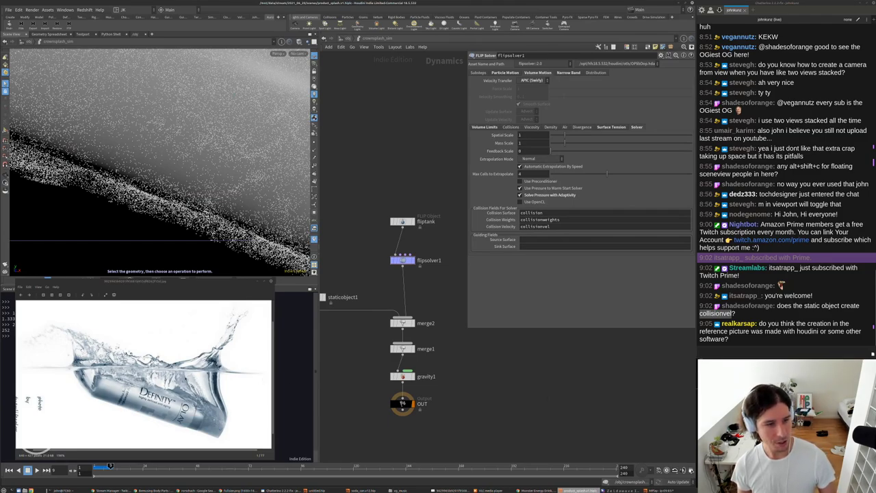
Examine the reference photo's splash tip, waterline and submerged can up close.
scroll(248, 362, up, 5)
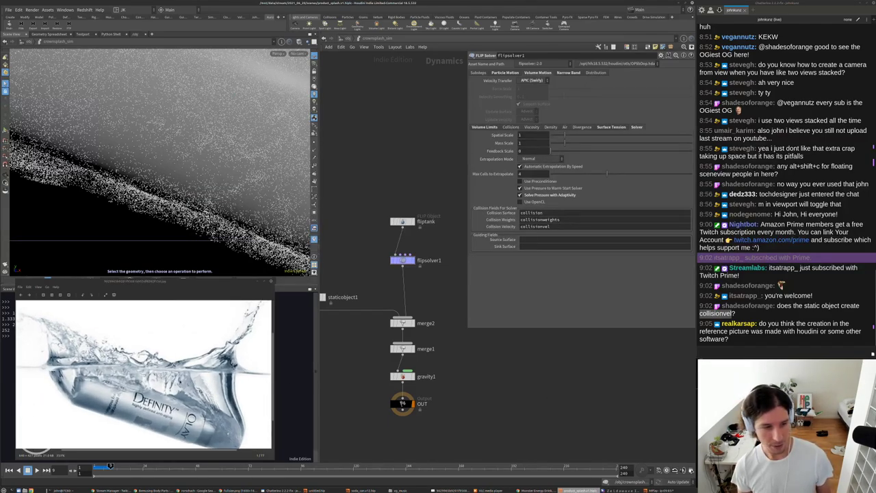
drag(220, 336, 187, 386)
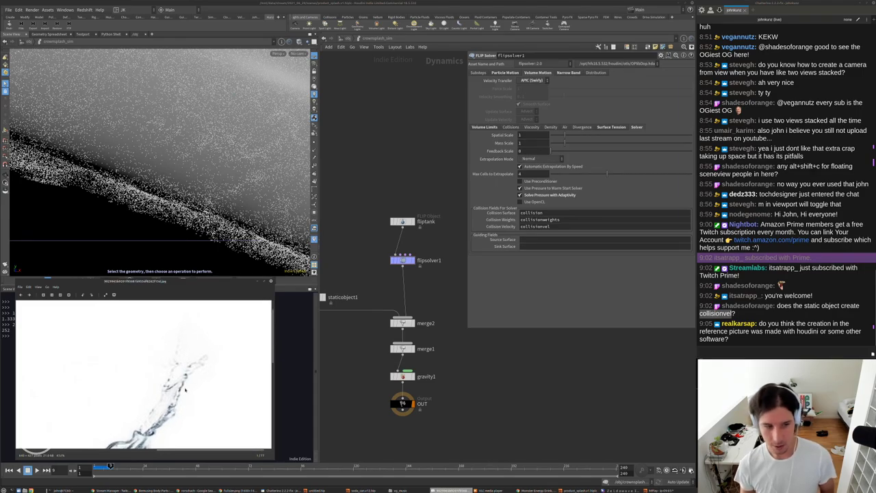
scroll(189, 387, down, 1)
scroll(94, 363, up, 4)
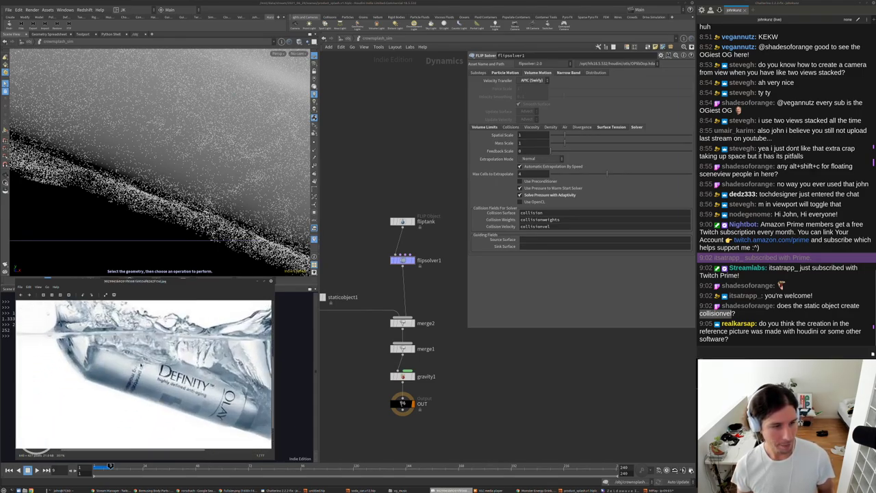
drag(70, 318, 58, 352)
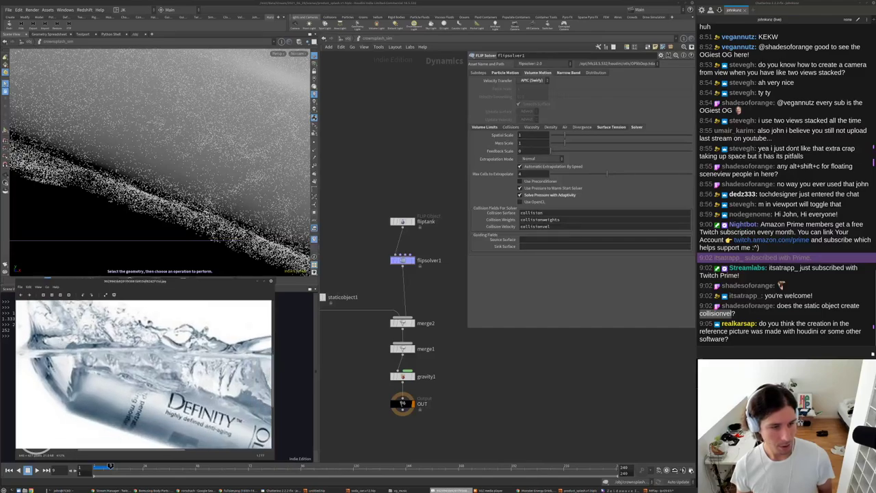
drag(198, 404, 173, 366)
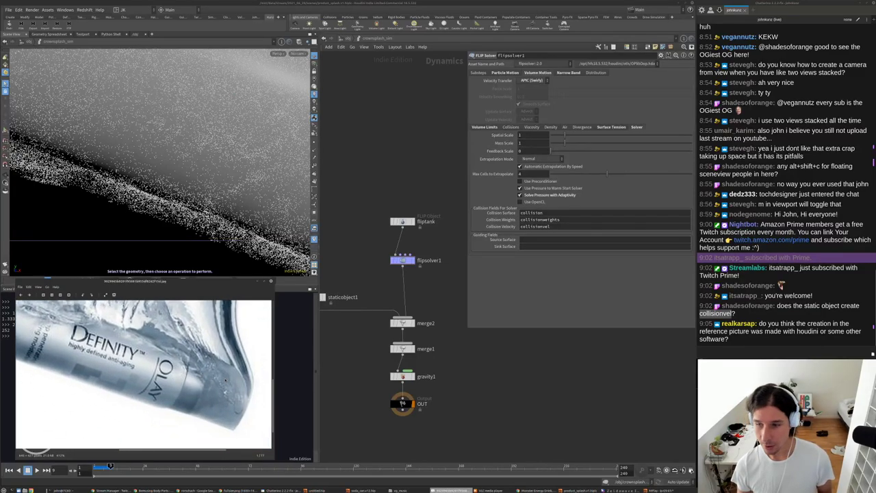
ctrl+scroll(218, 382, down, 3)
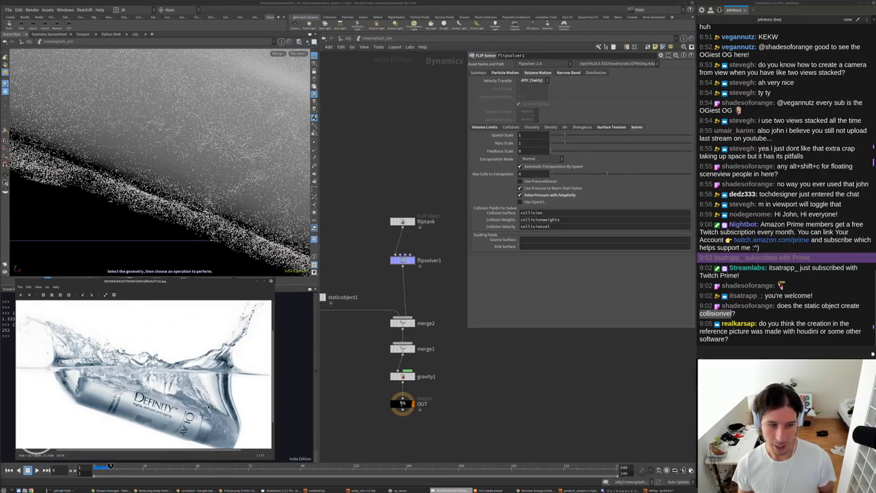
Examine the water cavity around the can's submerged end in the reference photo, and return to the full picture.
ctrl+scroll(143, 374, up, 2)
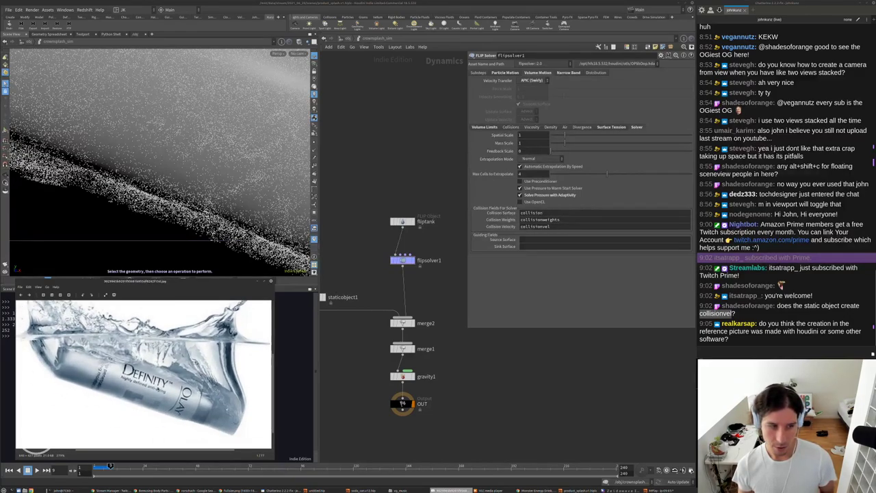
ctrl+scroll(120, 376, up, 7)
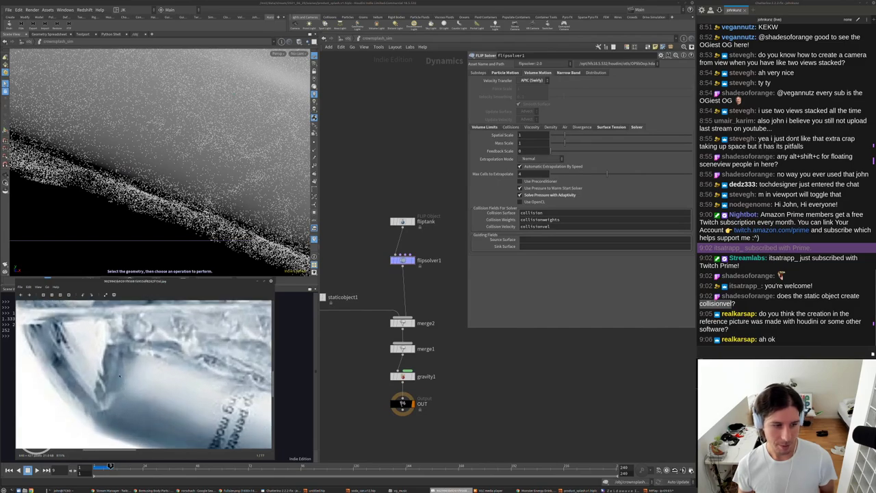
scroll(143, 376, down, 1)
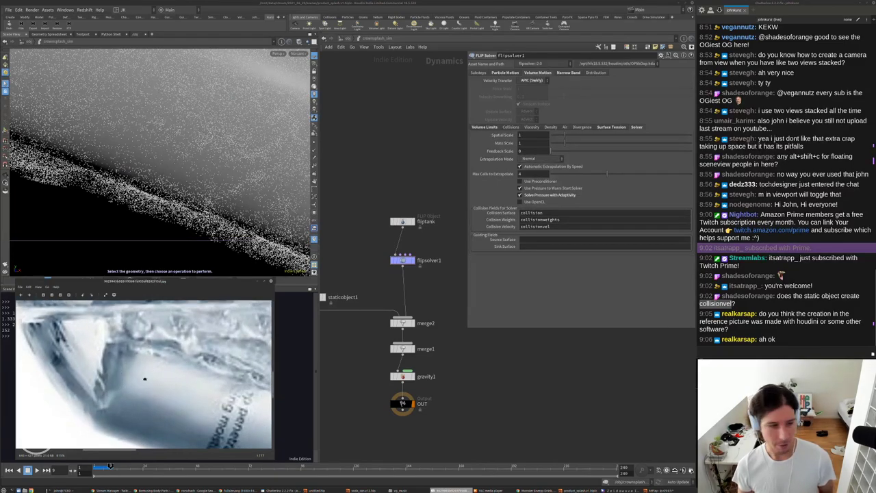
drag(144, 379, 132, 356)
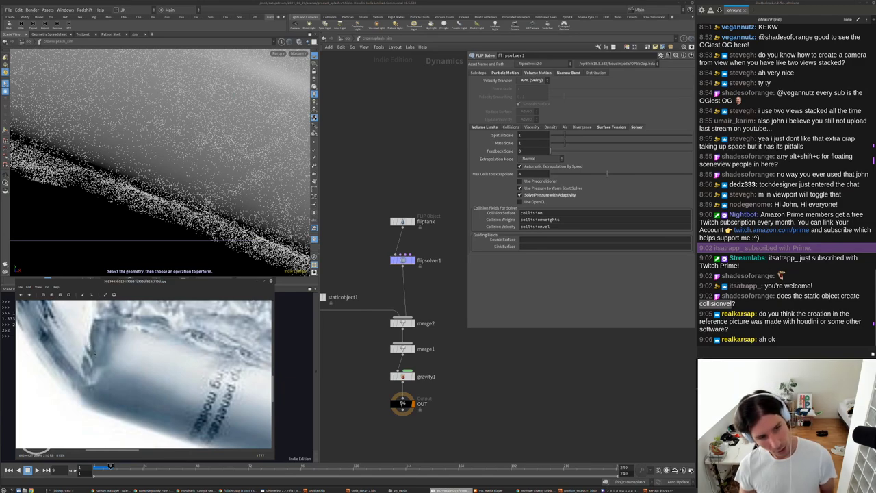
ctrl+scroll(119, 373, down, 11)
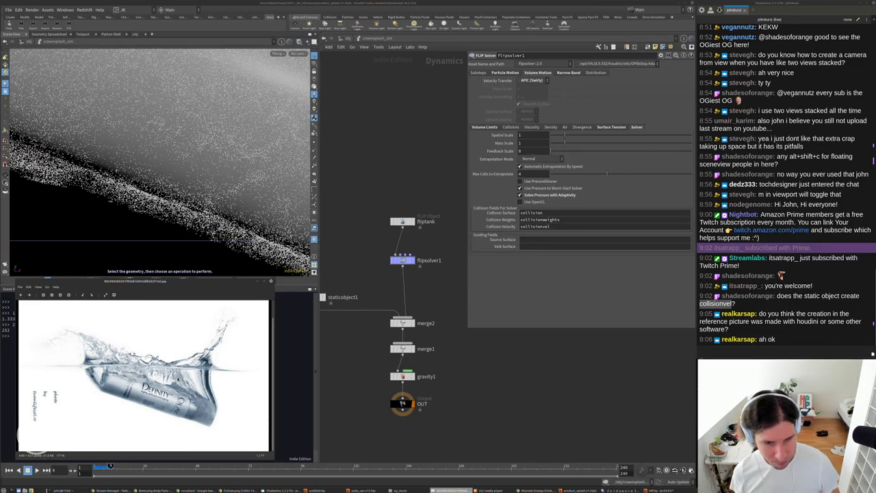
Go back to frame 1 in Houdini and look through cam1 in the viewport.
click(538, 392)
key(ctrl+Up)
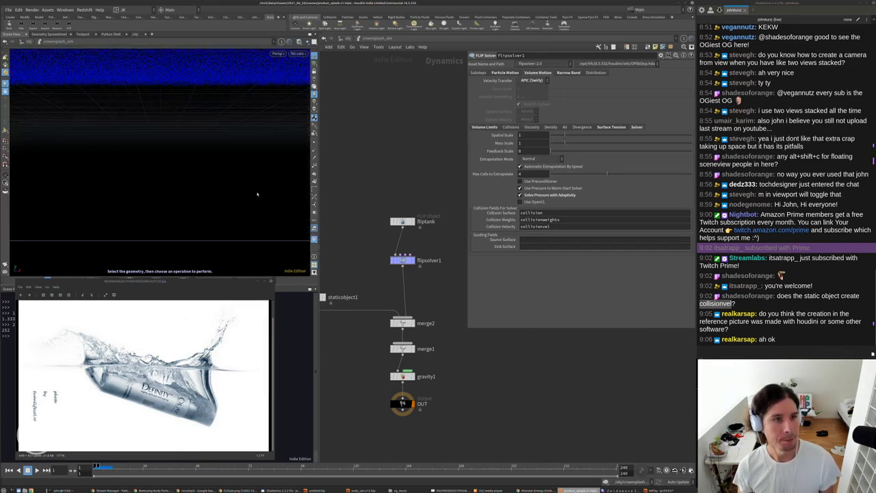
key(space+g)
click(298, 53)
click(304, 66)
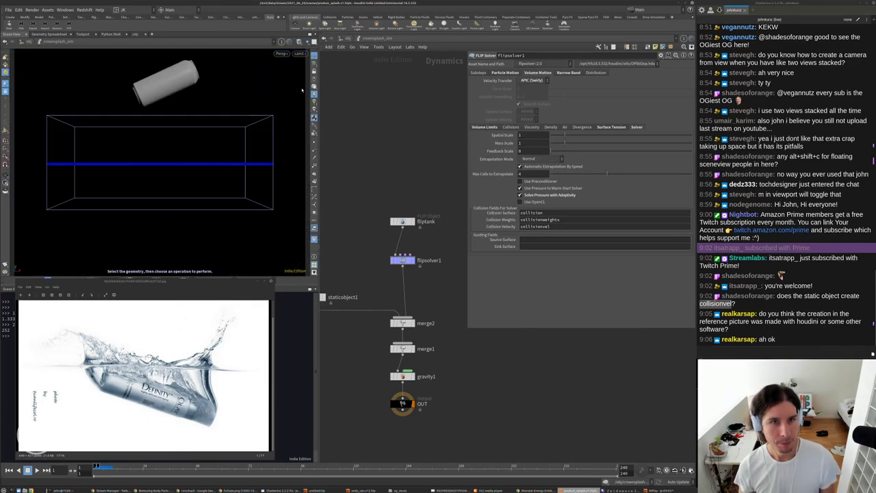
Open product_can's Translate channels from object level in the animation editor and isolate the Translate Y curve.
key(u)
click(395, 206)
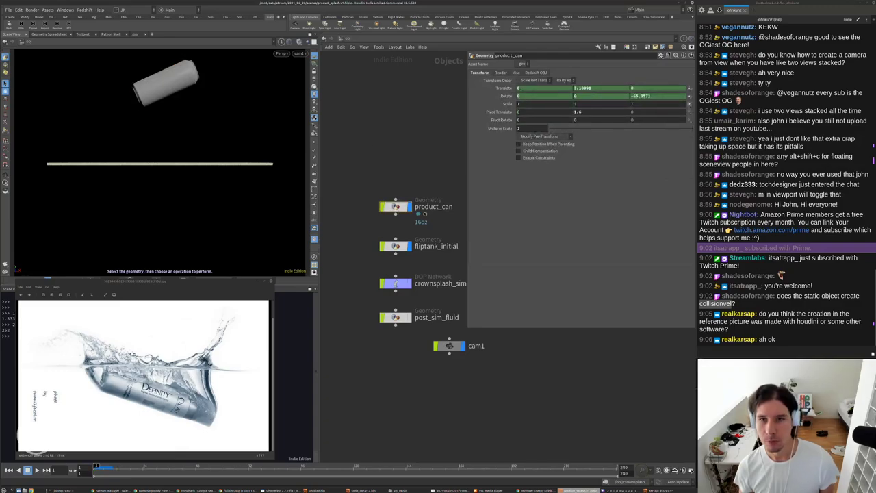
shift+click(507, 89)
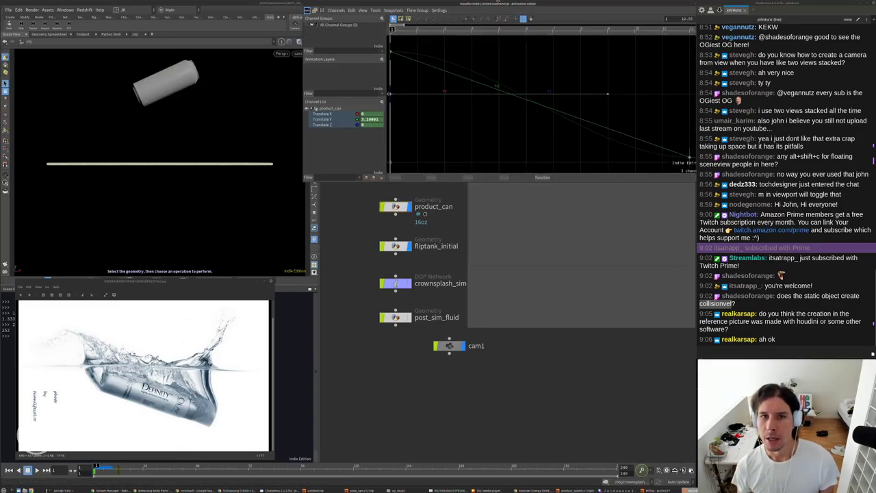
drag(500, 4, 483, 253)
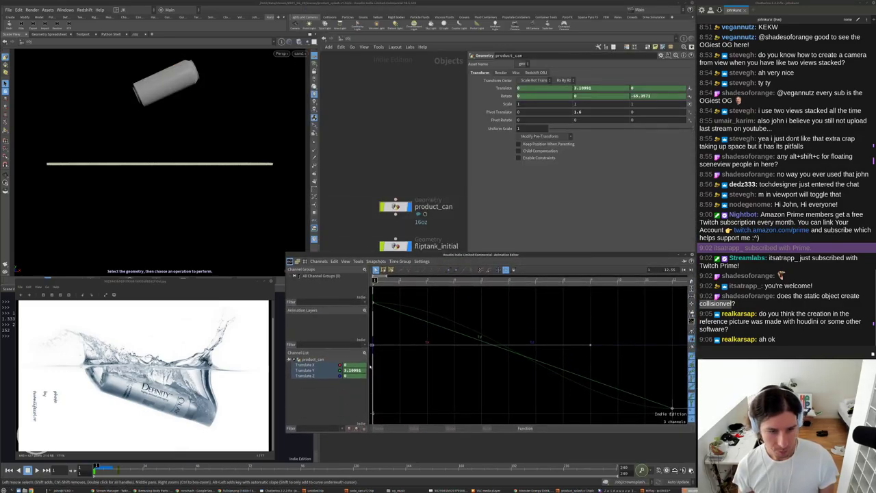
click(301, 370)
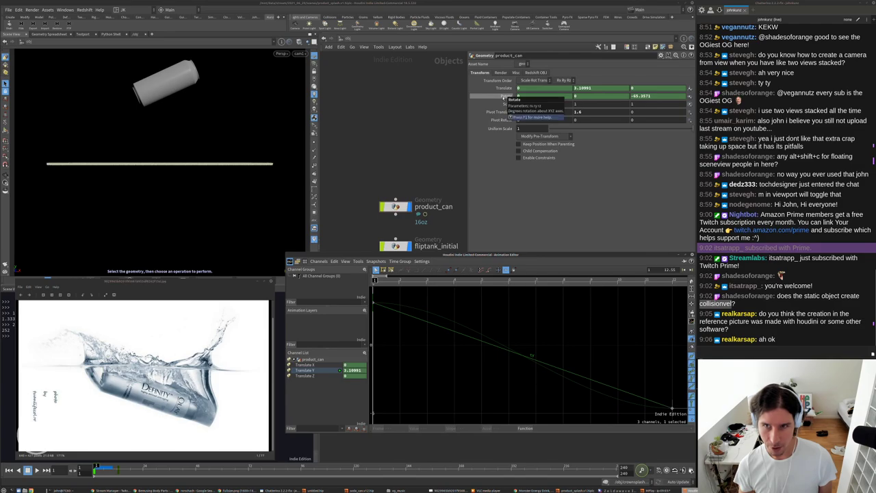
Add product_can's Rotate channels to the animation editor and frame the Rotate Z curve.
shift+click(502, 97)
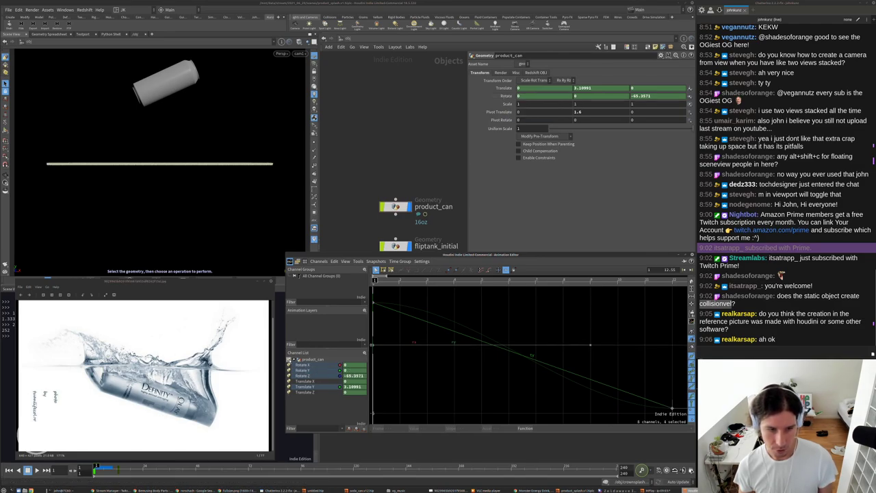
key(f)
click(306, 376)
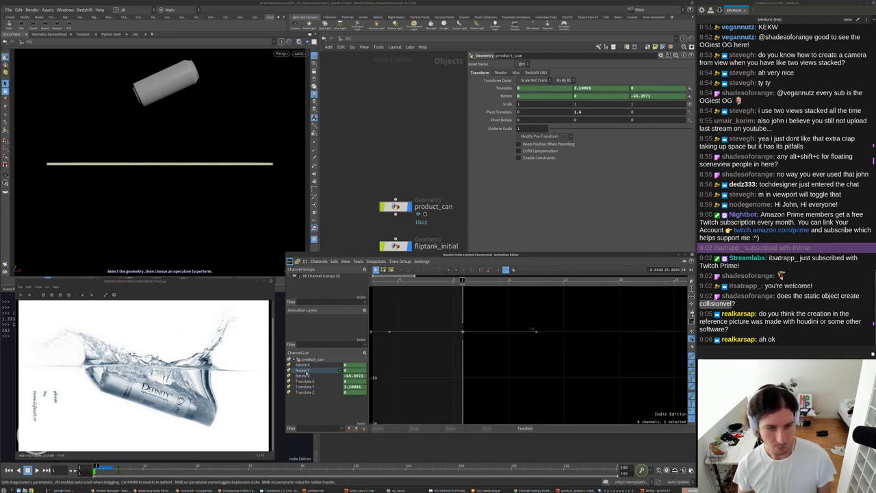
key(f)
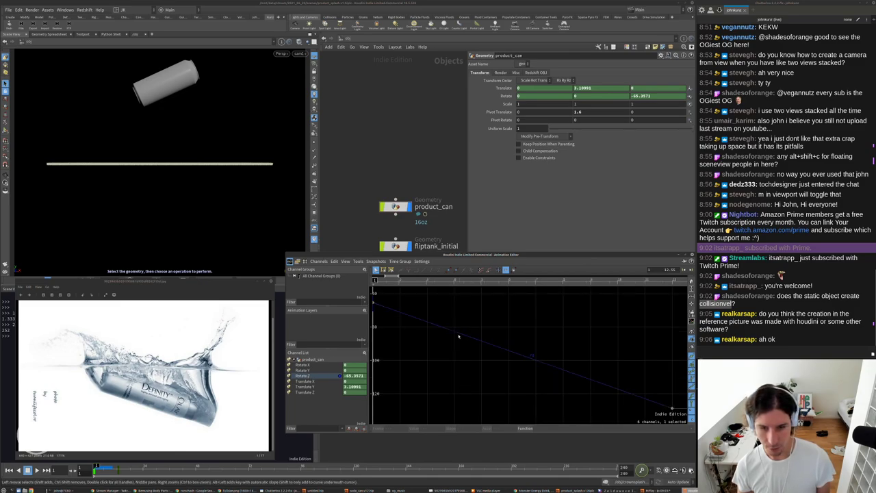
Show the Rotate Z and Translate Y curves together and move their end keyframes to frame 24.
ctrl+click(307, 387)
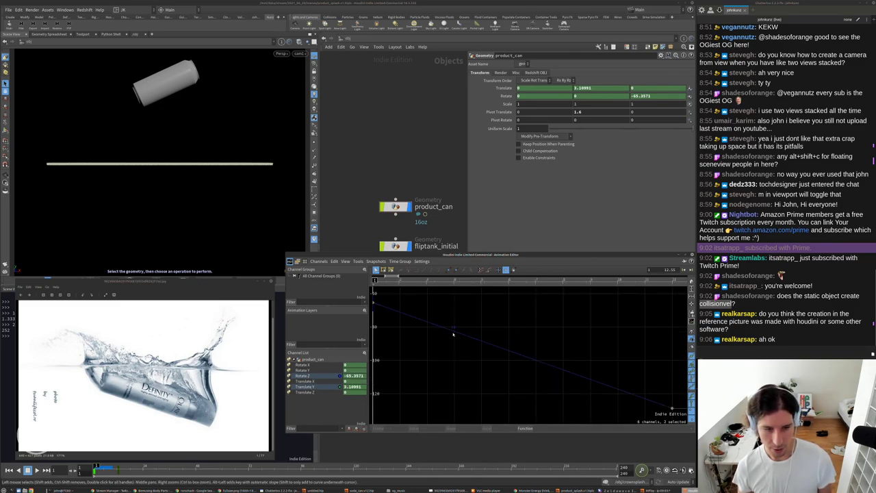
key(f)
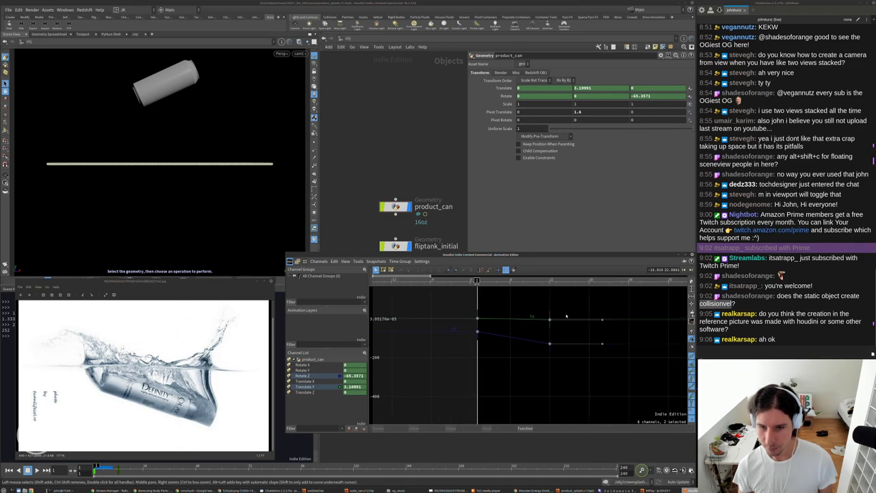
middle_drag(566, 315, 505, 336)
drag(511, 312, 568, 367)
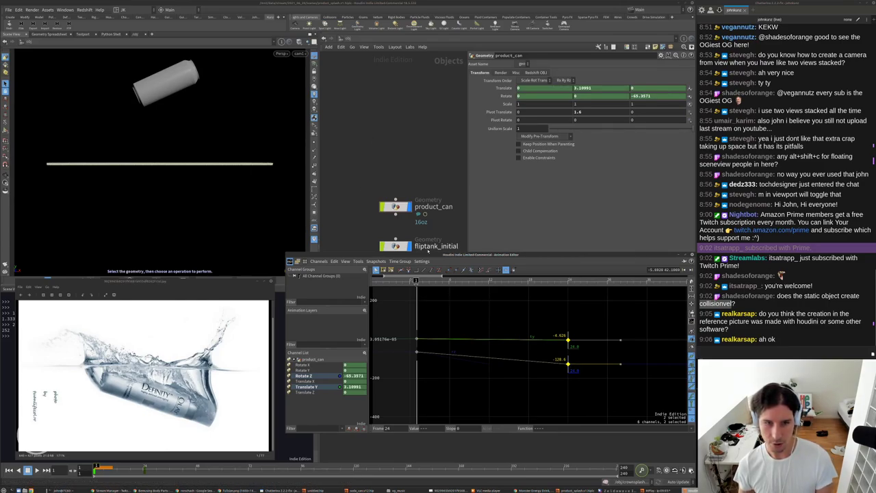
Inspect the wavetank setup inside fliptank_initial and return to object level.
middle_drag(420, 221, 406, 187)
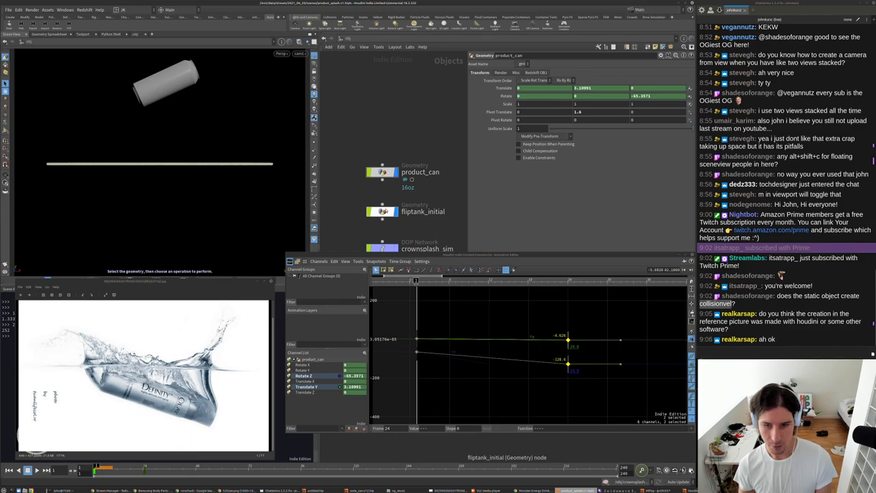
double_click(410, 211)
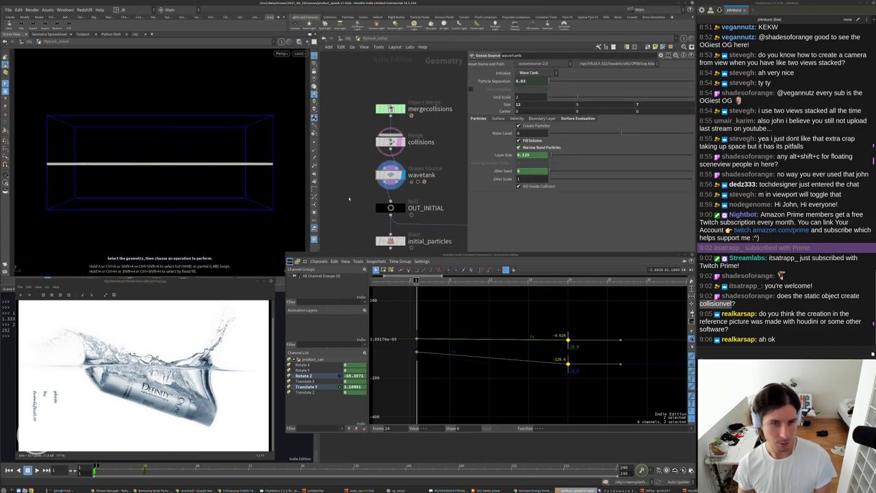
middle_drag(349, 198, 337, 175)
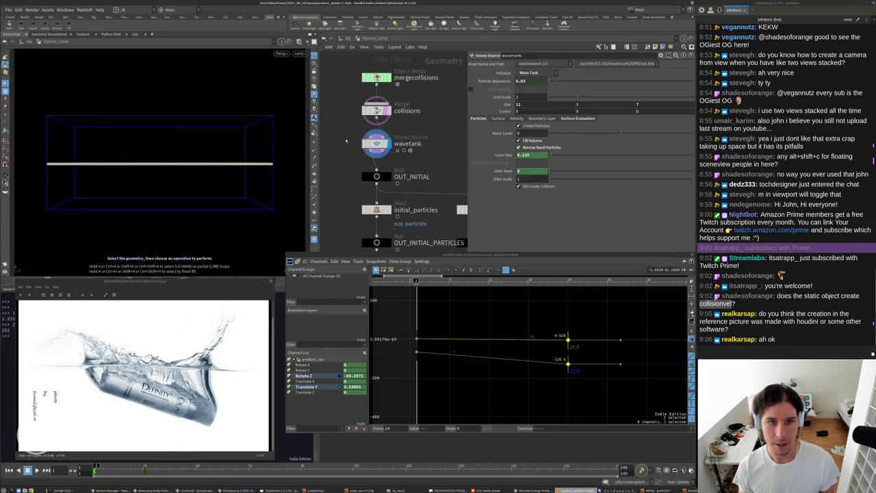
click(348, 39)
middle_drag(354, 229, 338, 175)
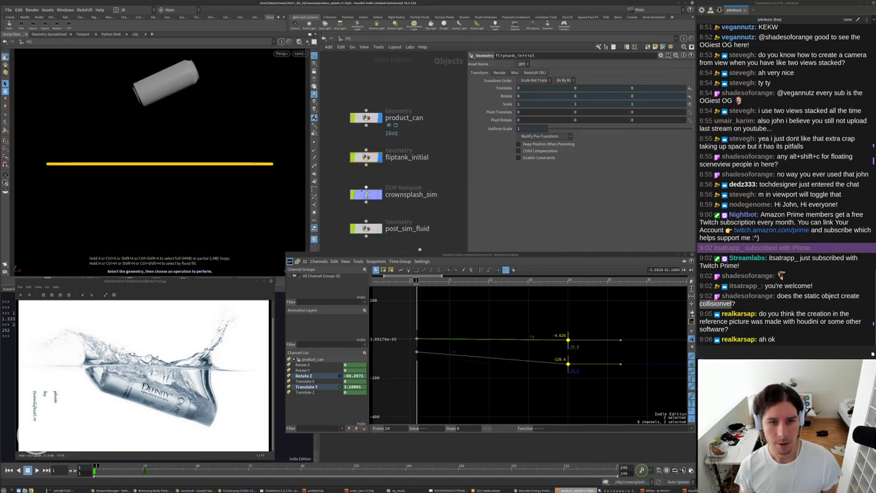
Open the crownsplash_sim network and move the animation editor clear of its nodes.
double_click(366, 194)
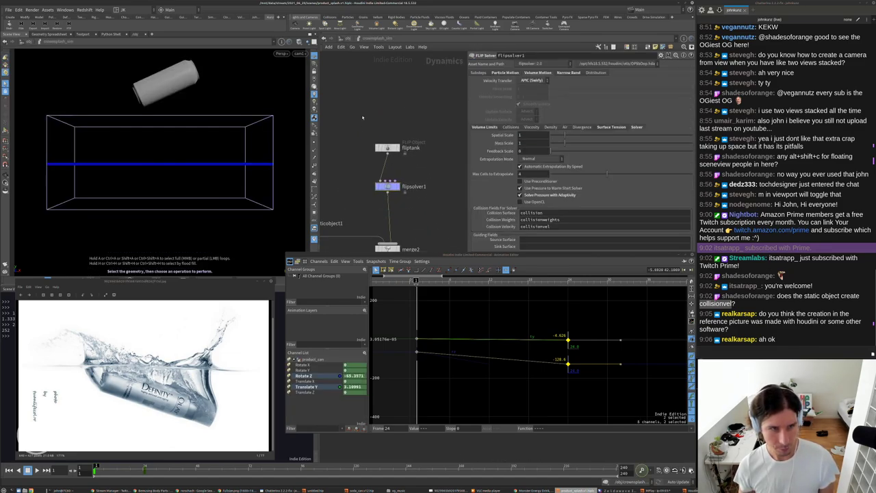
middle_drag(359, 176, 356, 152)
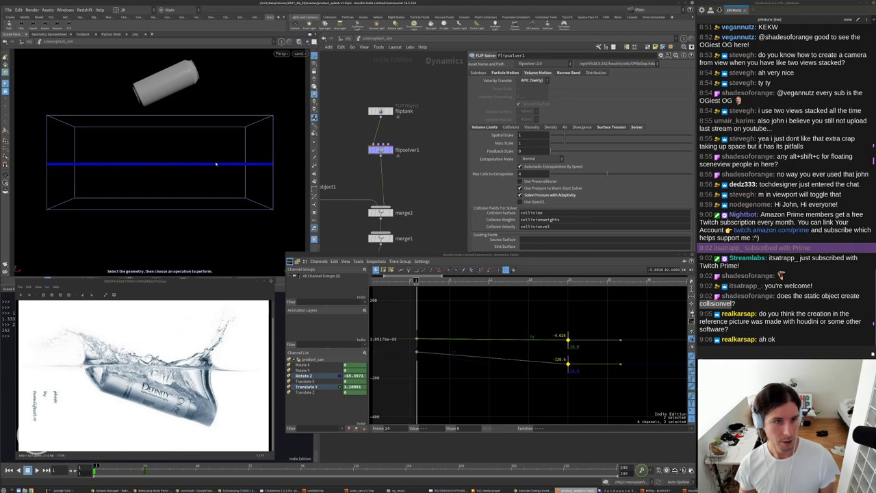
drag(370, 254, 384, 279)
Set the viewport's particle point size to 1 pixel in the display options.
key(d)
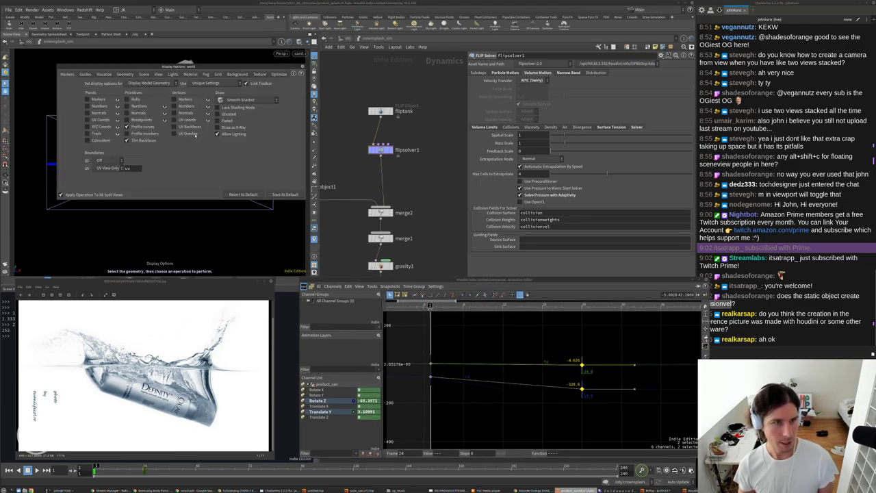
drag(189, 66, 319, 109)
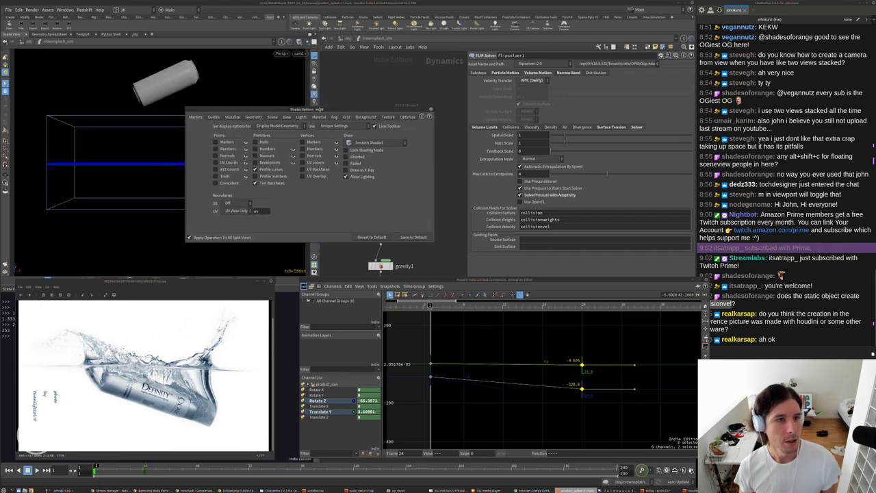
click(253, 117)
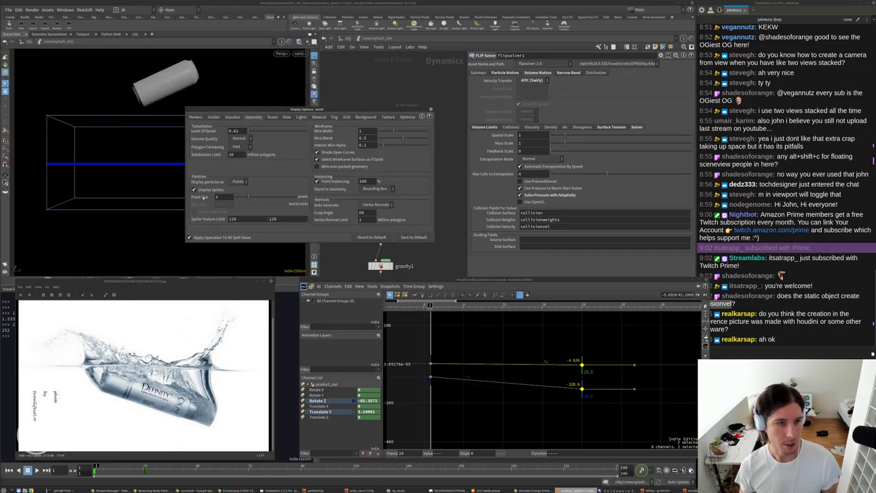
drag(248, 197, 242, 199)
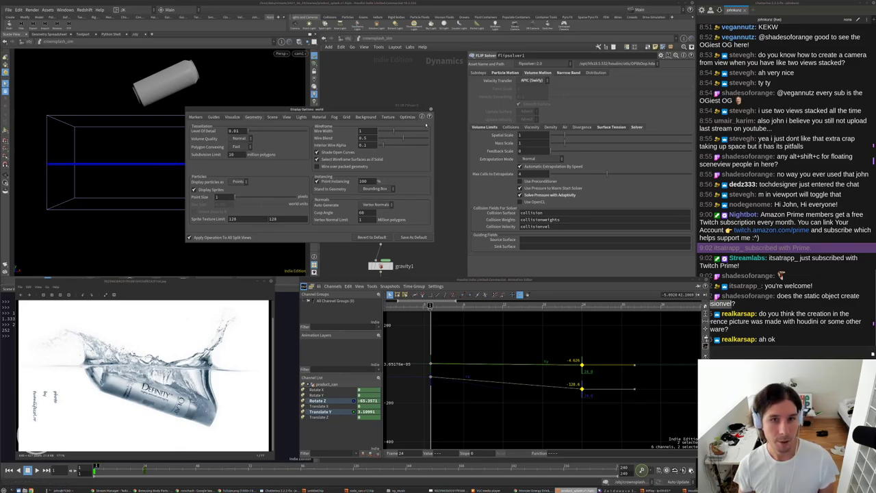
click(430, 110)
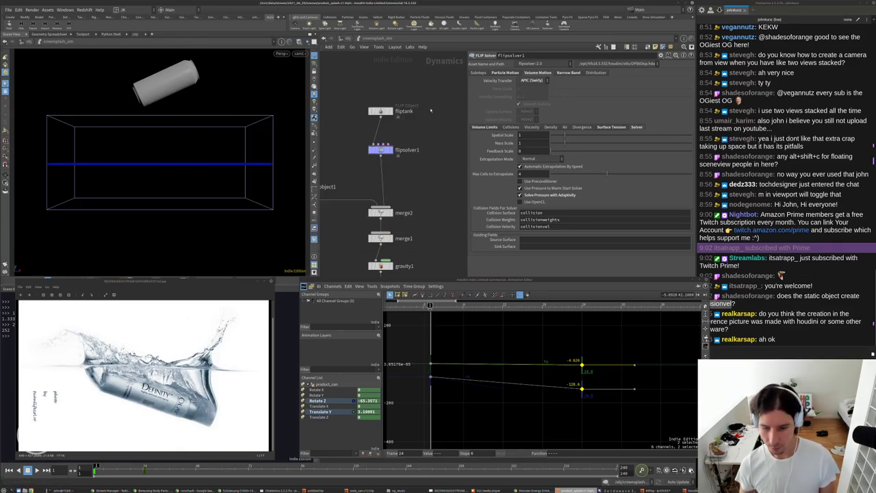
Switch to MPlay and examine the previous flipbook's splash up close.
click(663, 490)
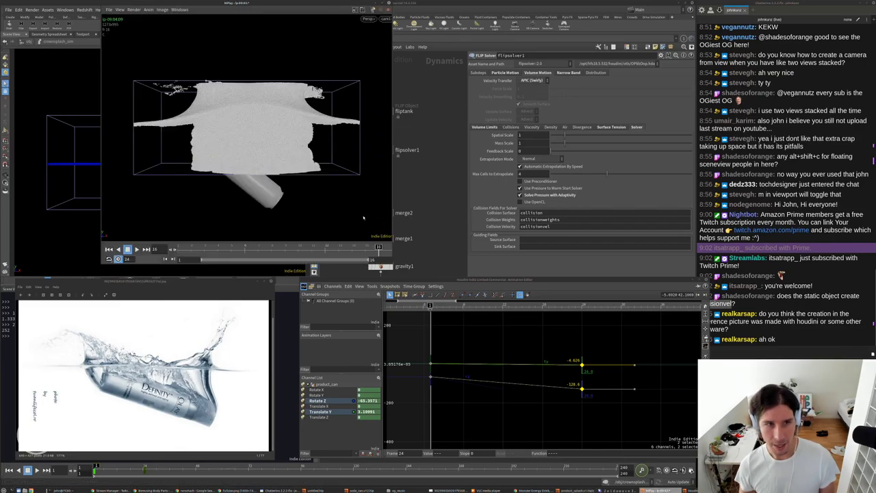
scroll(298, 166, up, 4)
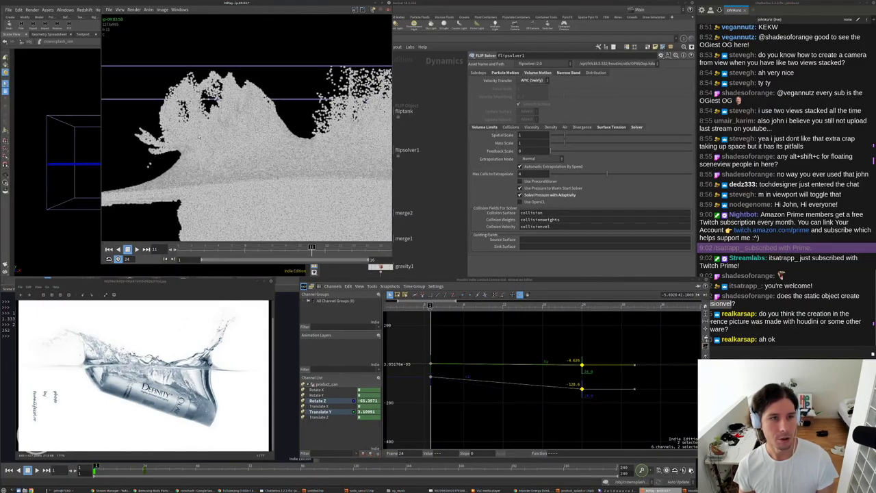
key(h)
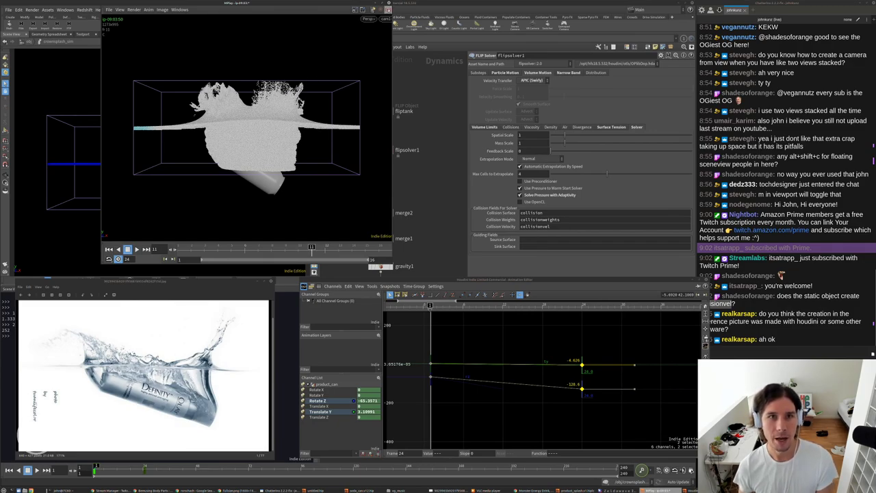
Return to Houdini, flipbook the simulation with the slower can animation, and examine the new splash up close.
click(69, 219)
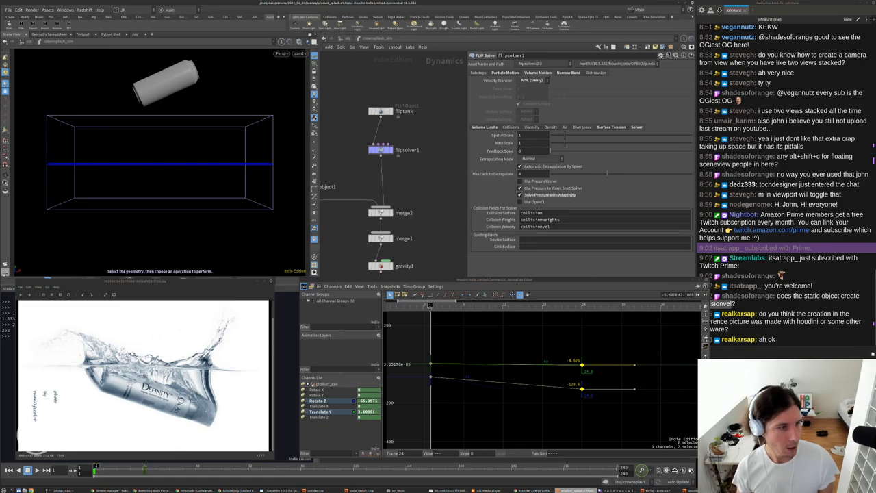
click(4, 271)
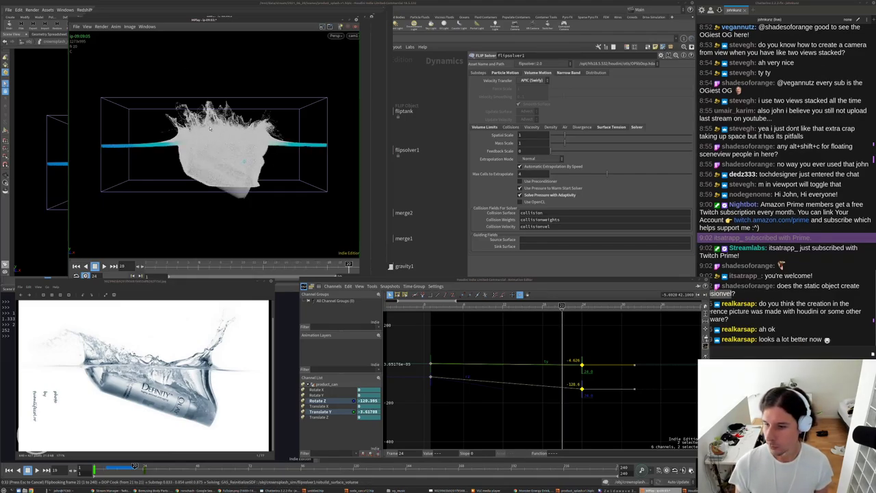
scroll(210, 128, up, 5)
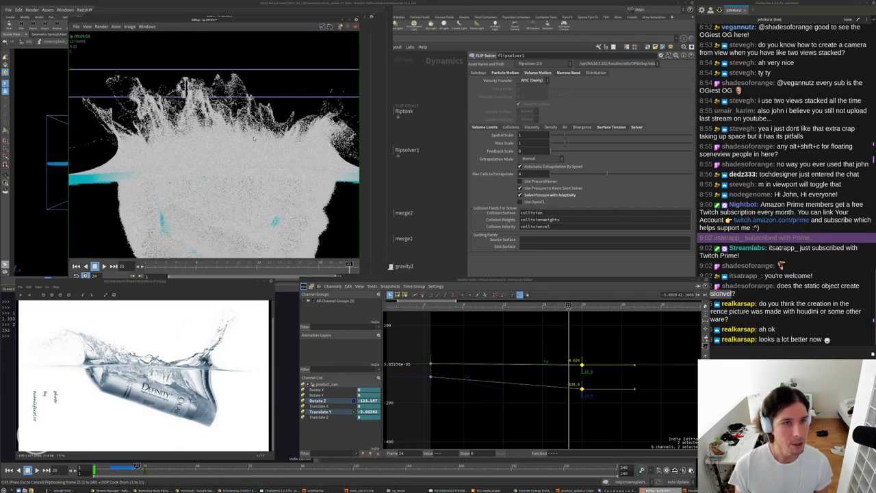
key(h)
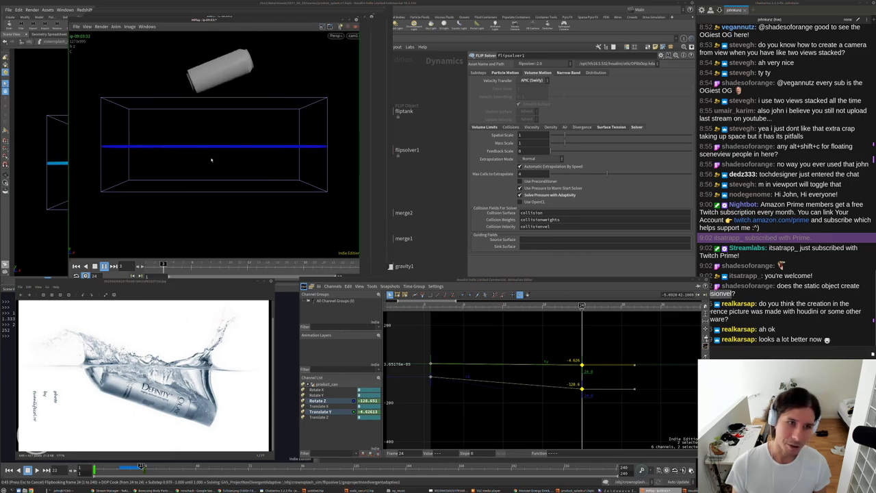
Play back the simulation flipbook and watch how the splash develops around the submerging can.
key(Up)
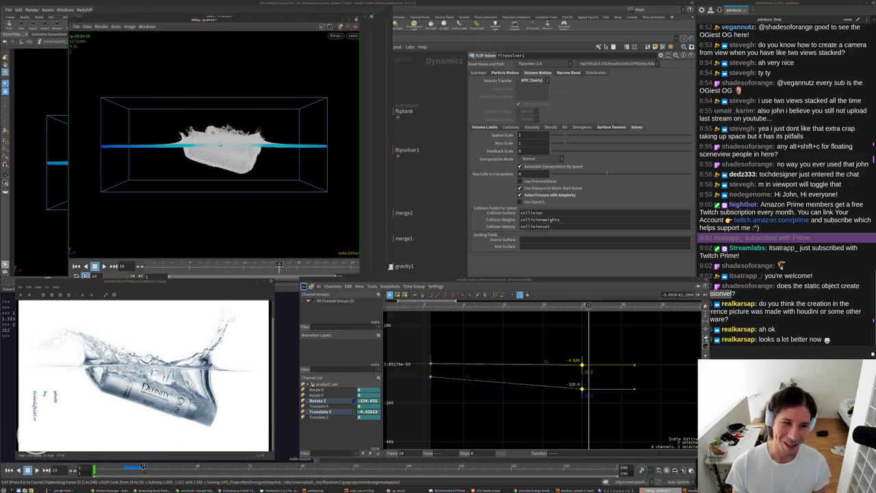
key(ctrl+Up)
key(Up)
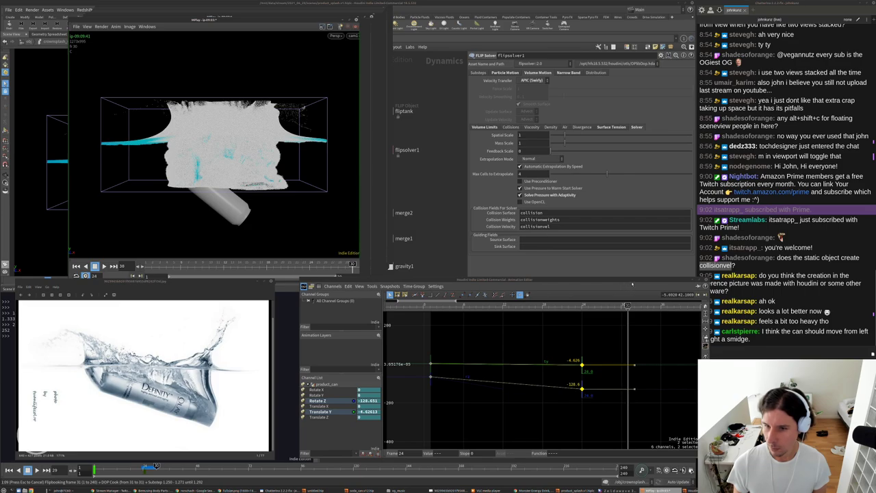
Cancel the running flipbook and frame the crownsplash_sim node chain from fliptank to OUT, with the animation editor moved slightly aside.
drag(632, 283, 615, 284)
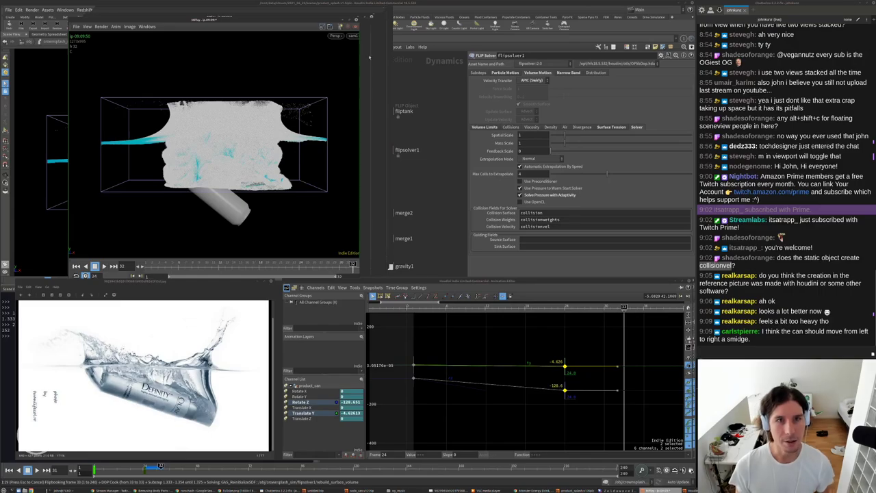
click(435, 125)
key(Escape)
middle_drag(427, 150, 412, 130)
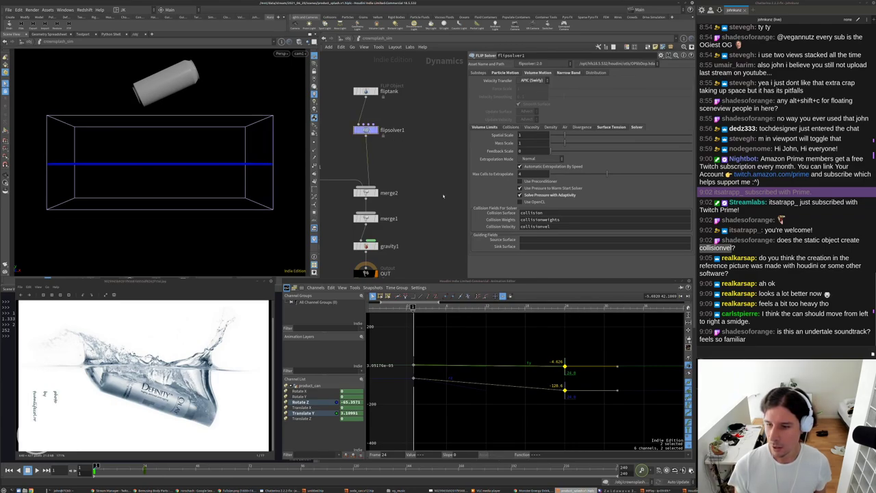
middle_drag(442, 197, 422, 219)
scroll(424, 214, down, 3)
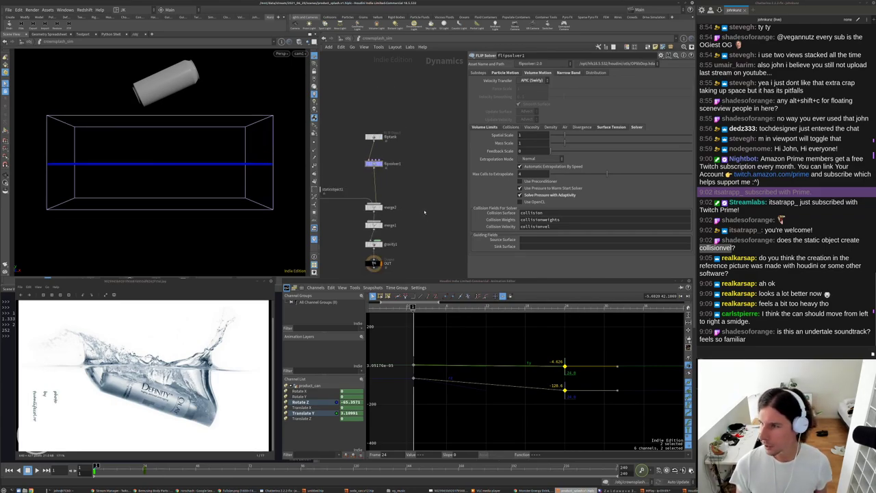
middle_drag(422, 206, 435, 143)
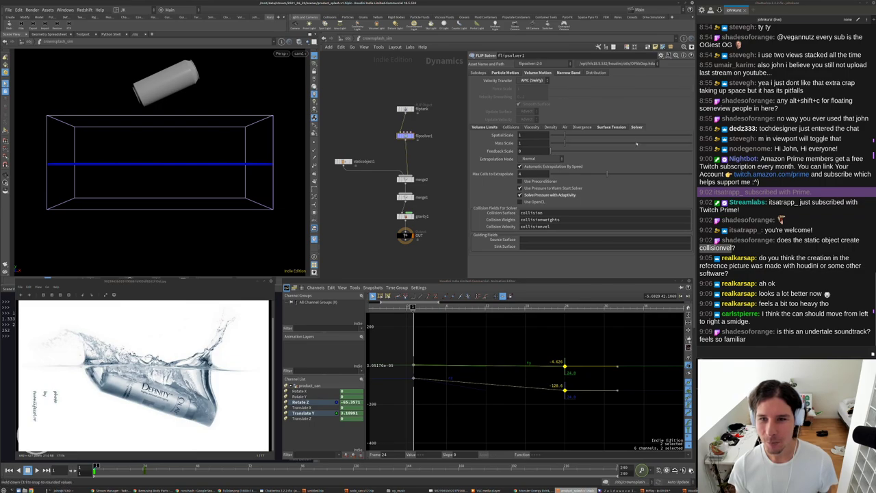
Set the collision Velocity Scale of flipsolver1's volume motion to 0.5.
click(610, 126)
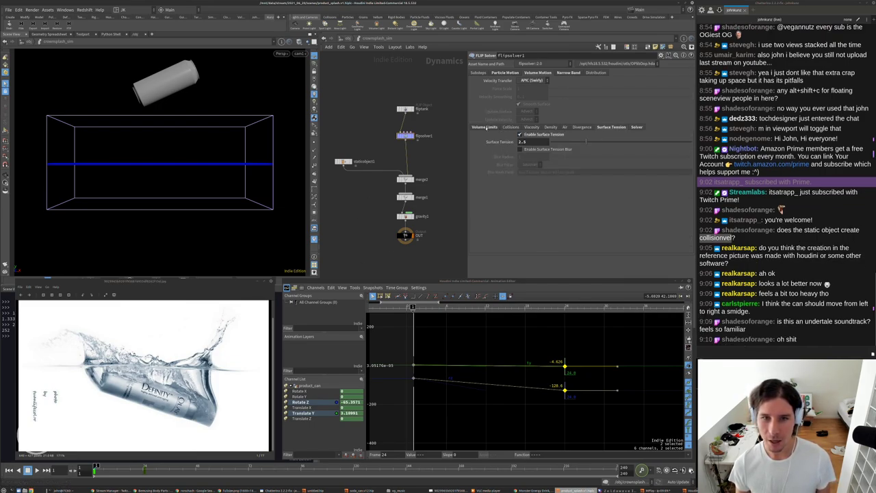
click(484, 127)
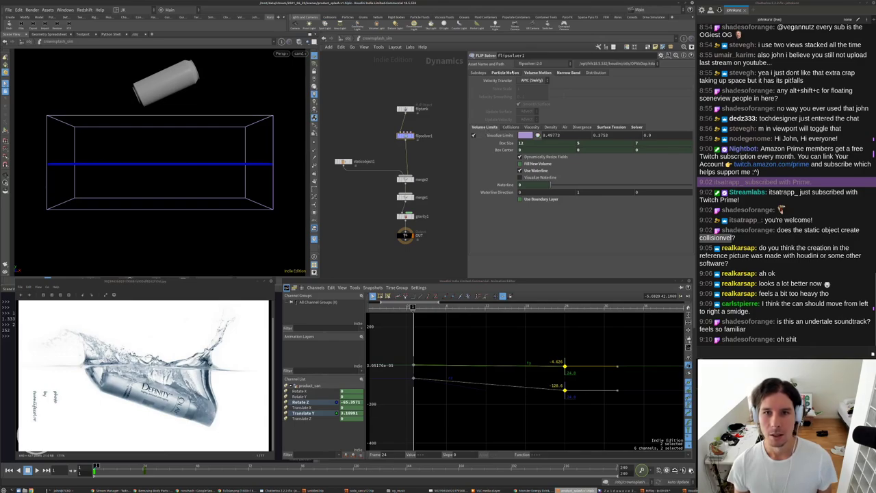
click(512, 73)
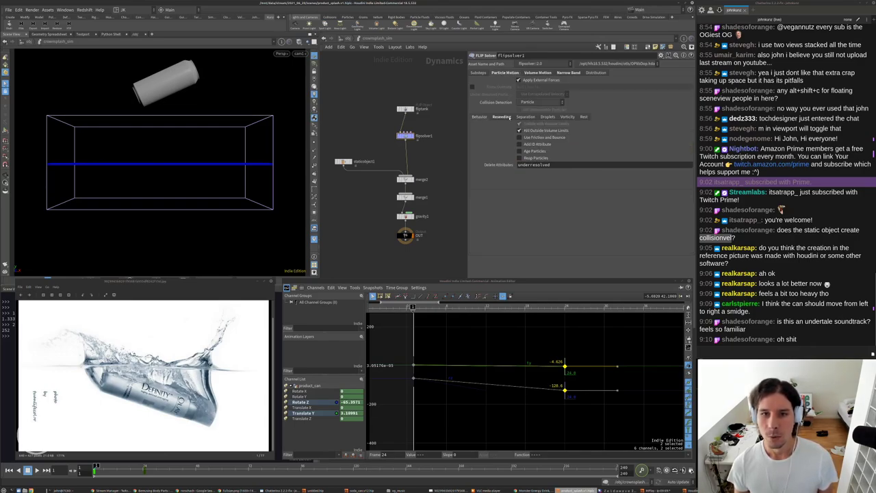
click(536, 72)
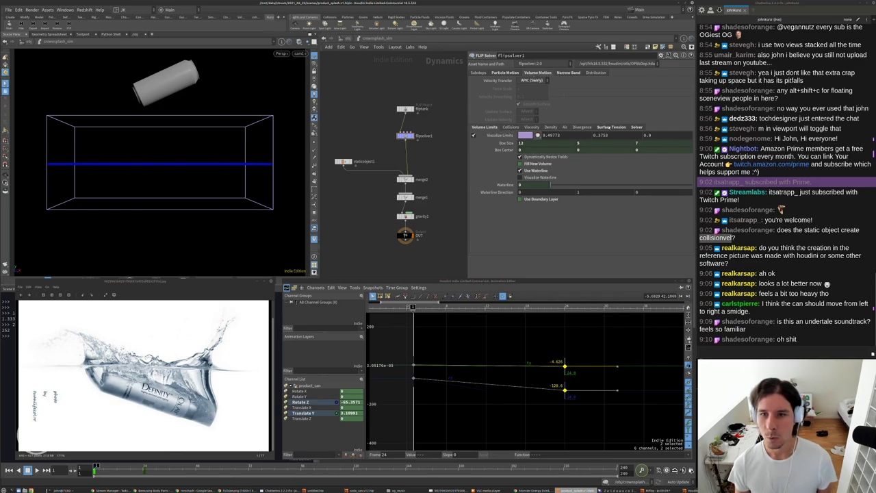
click(636, 127)
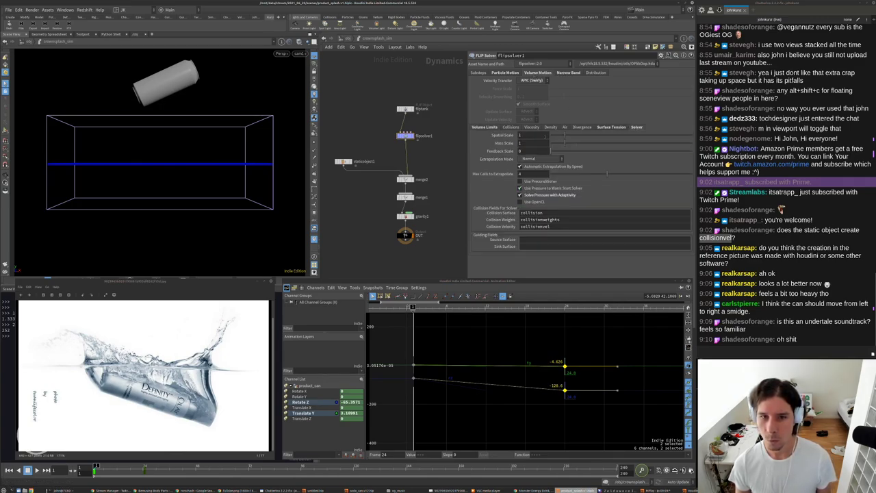
click(509, 128)
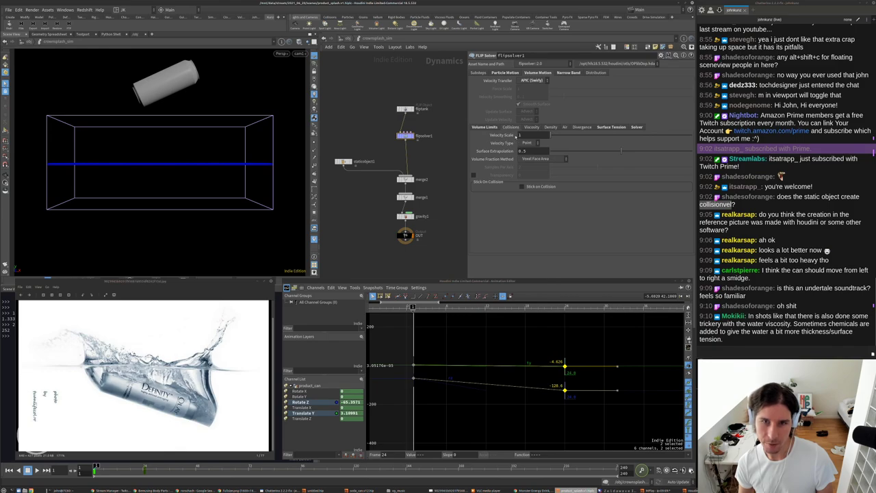
click(534, 135)
text(.5)
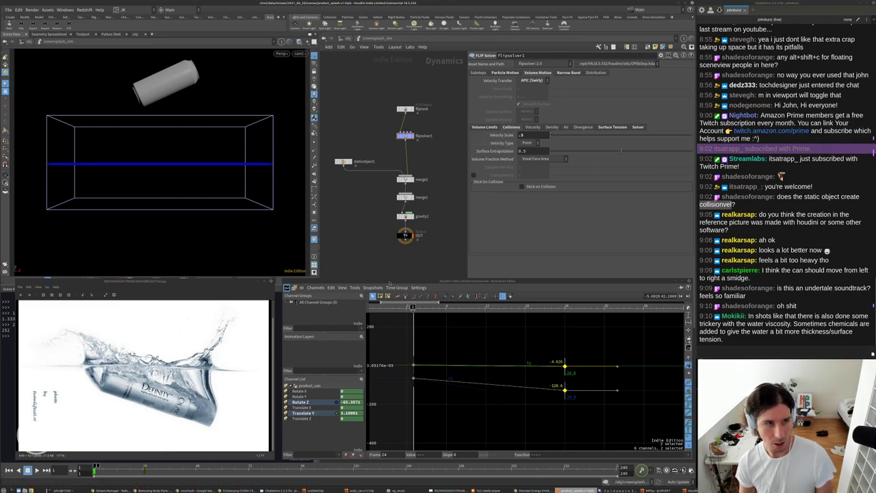
Flipbook the simulation with the reduced collision velocity and play it back beside the viewport.
click(5, 264)
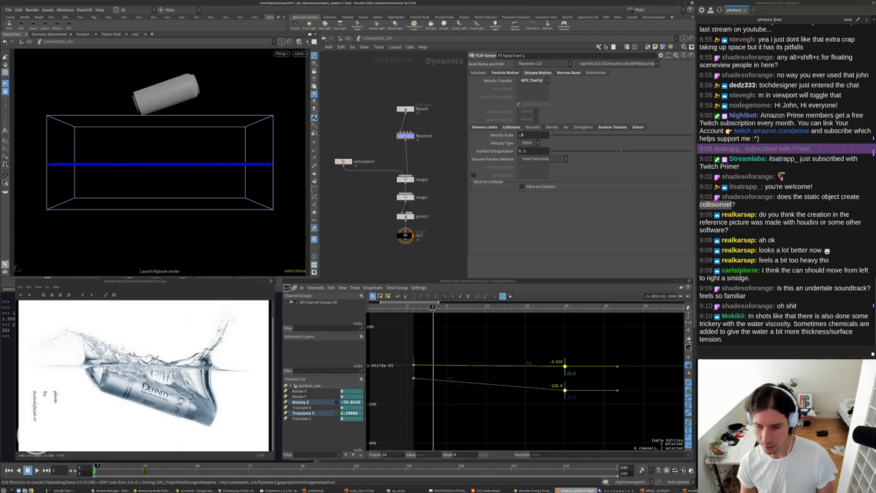
drag(249, 28, 475, 24)
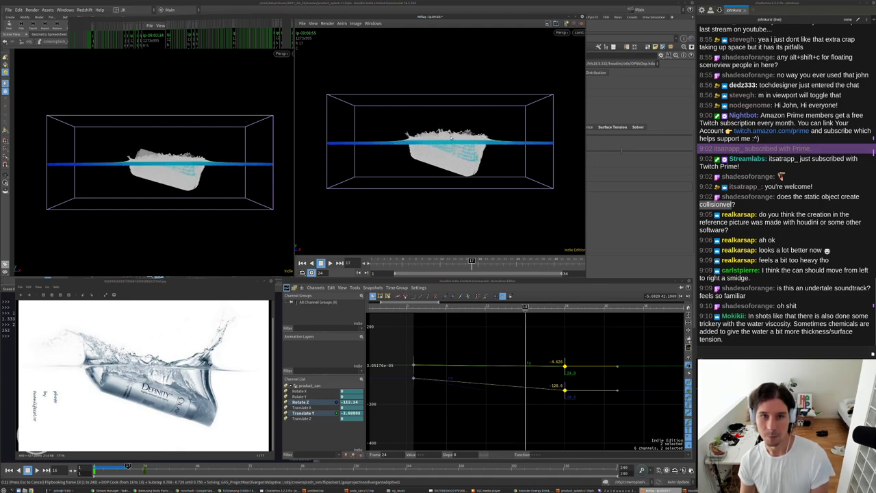
key(ctrl+Up)
key(Up)
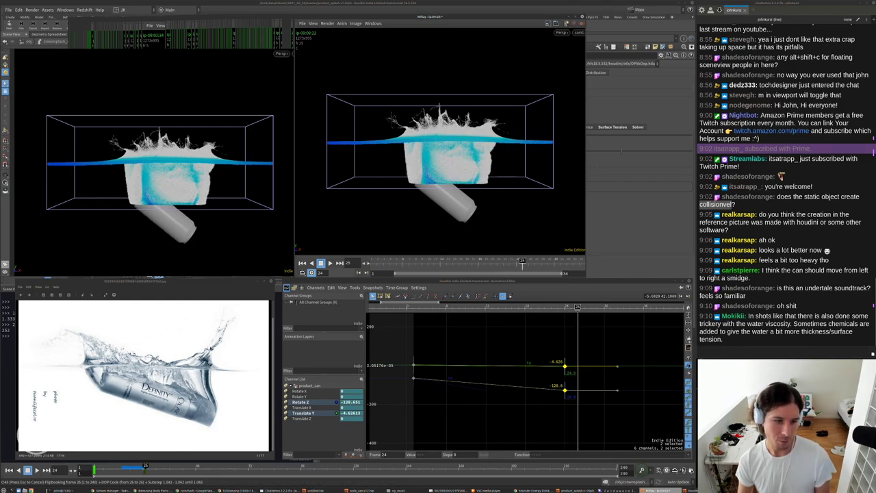
Examine the water shapes in the can reference photo up close and replay the flipbook to compare the splash.
scroll(200, 348, up, 5)
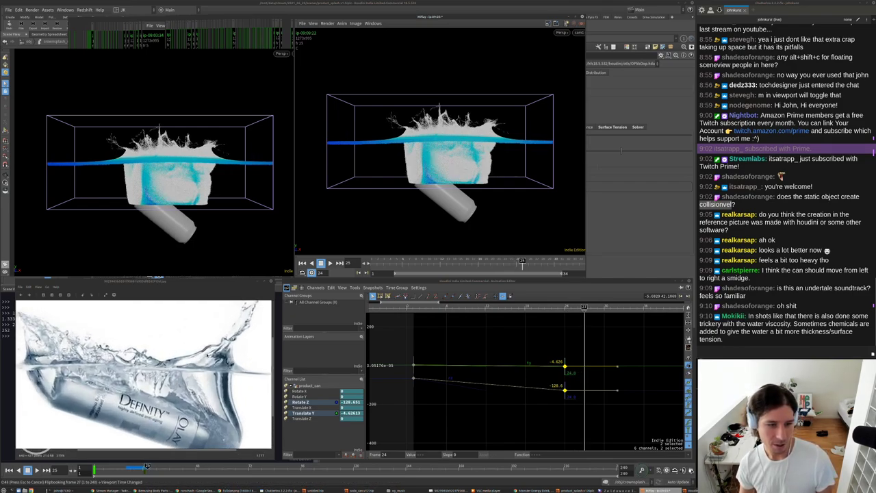
scroll(200, 347, down, 4)
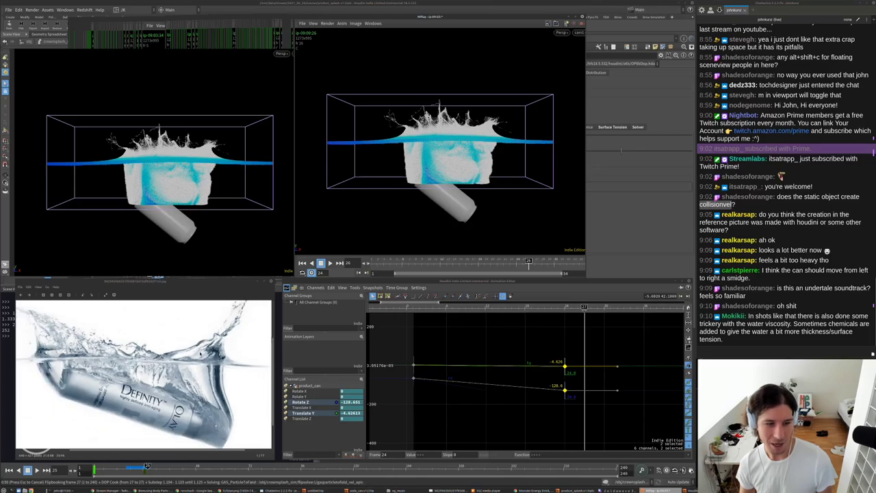
scroll(200, 348, down, 2)
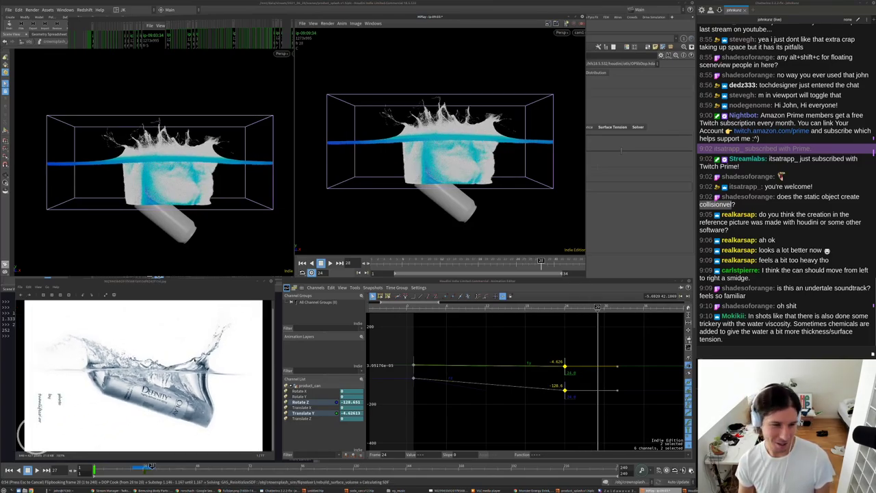
scroll(202, 342, up, 1)
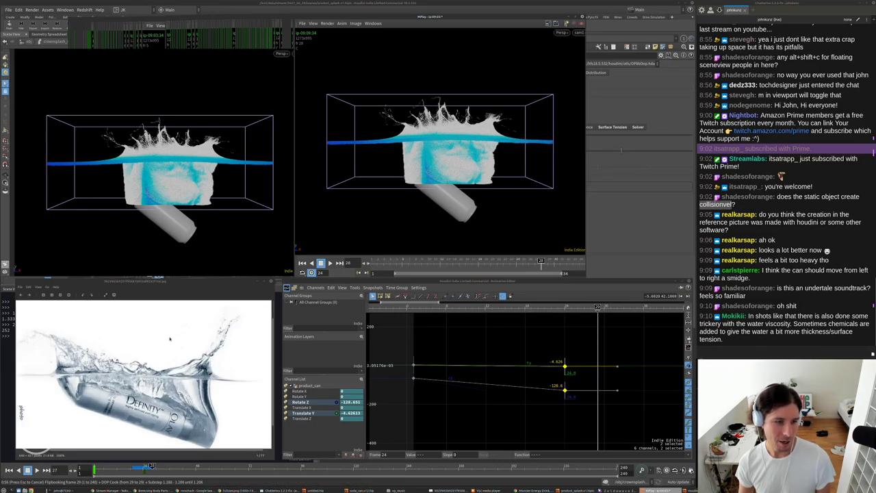
scroll(34, 428, down, 2)
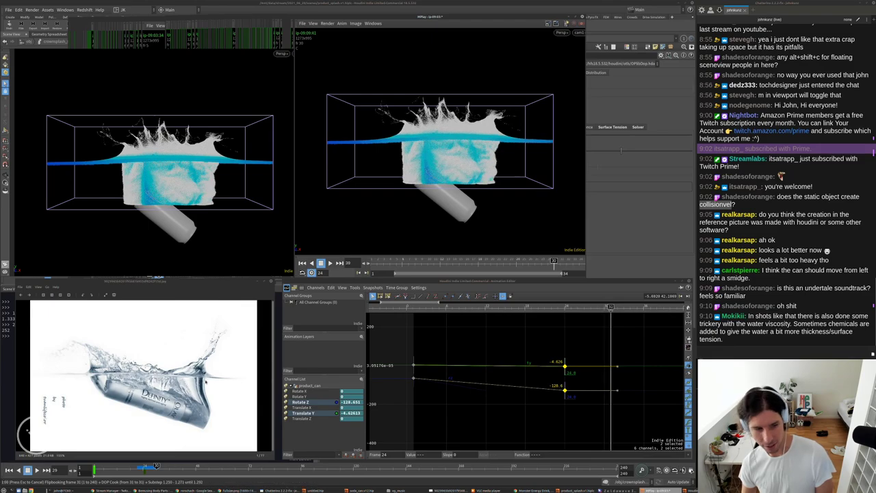
scroll(247, 348, up, 1)
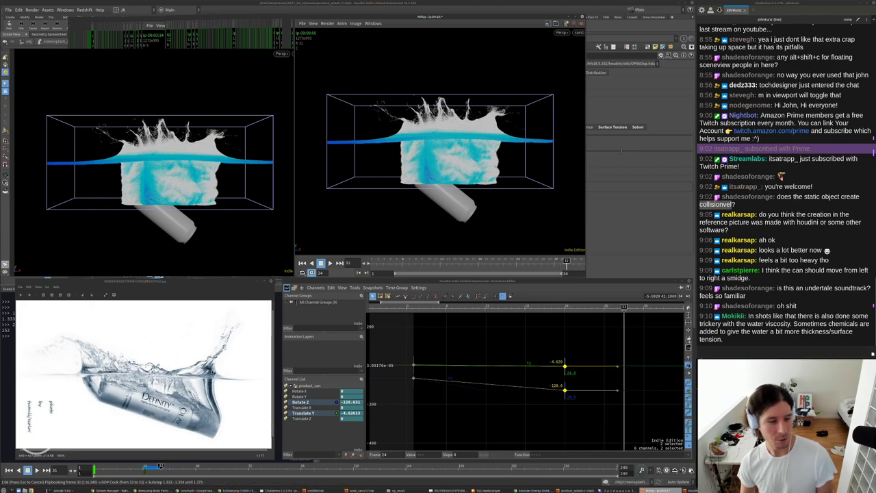
scroll(135, 364, up, 2)
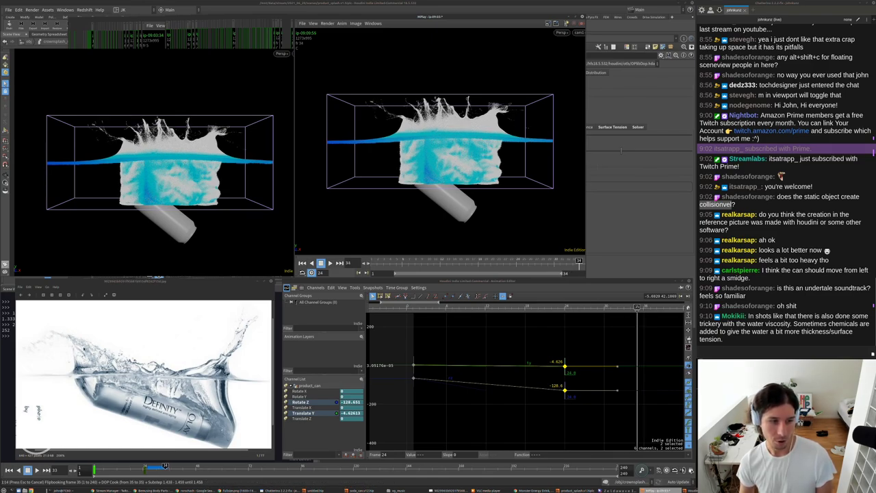
scroll(76, 346, down, 3)
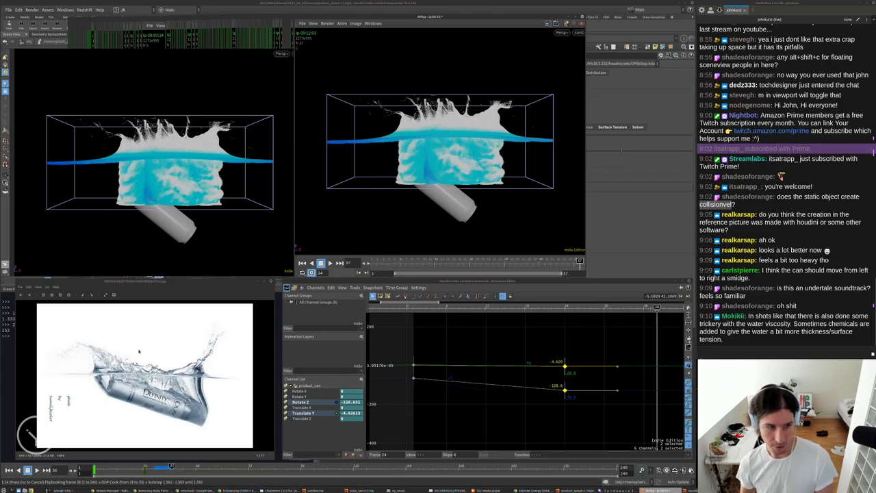
key(Up)
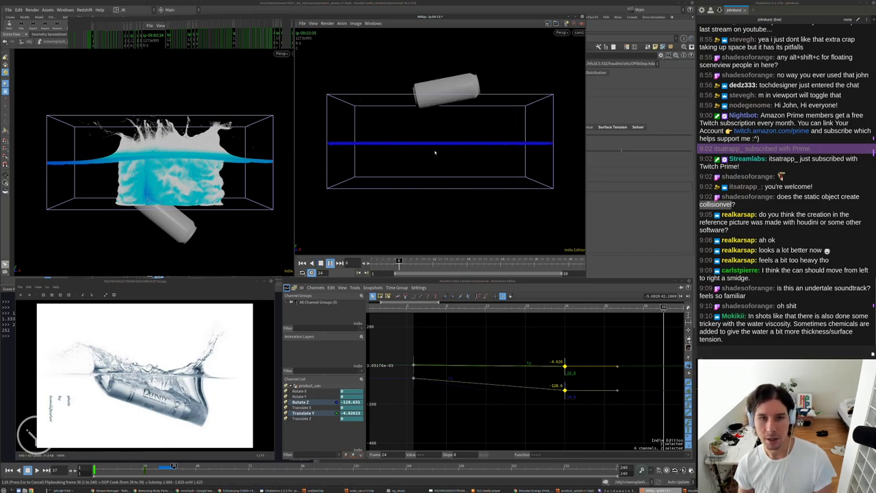
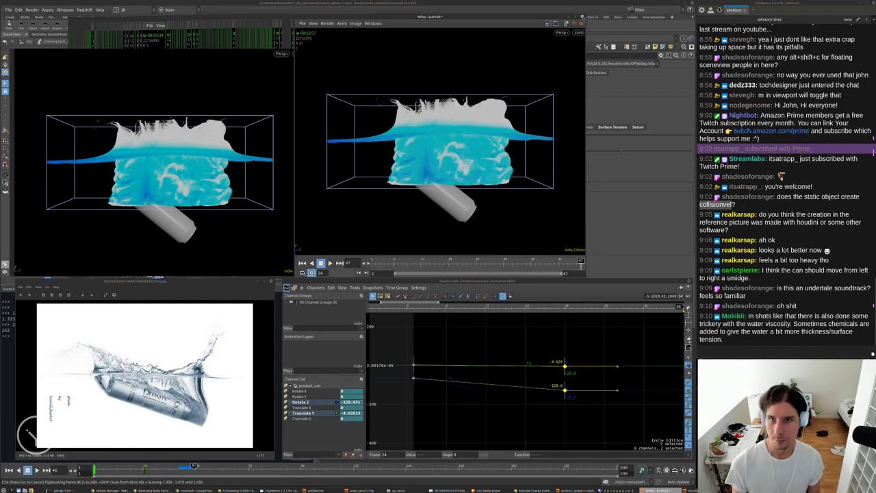
Stop the flipbook, return to the first frame and set flipsolver1's collision Velocity Scale to 0.35.
click(582, 17)
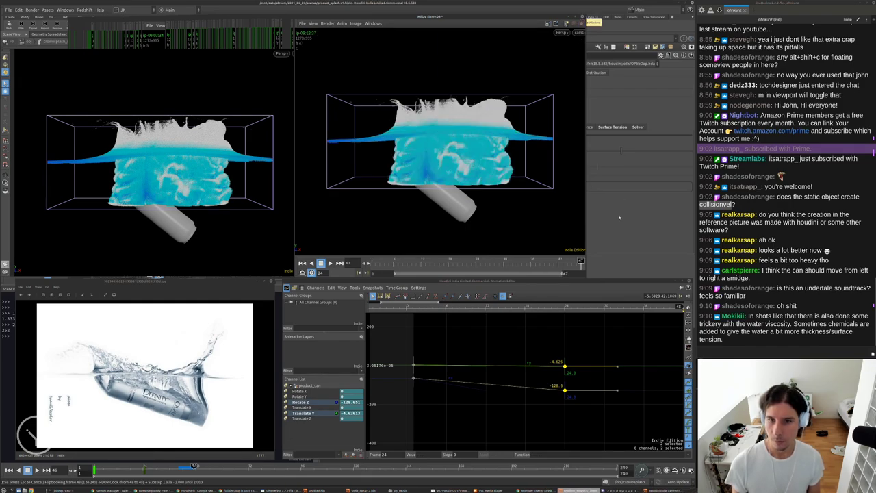
click(619, 218)
key(ctrl+Up)
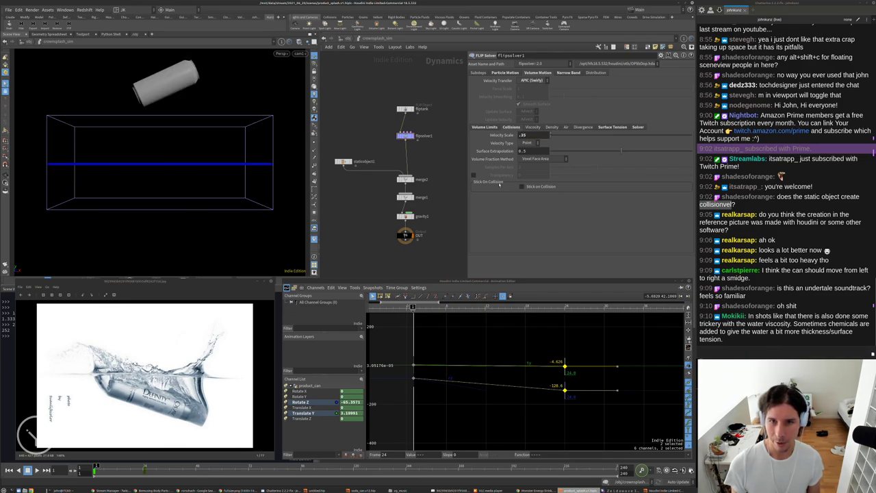
Move the can's final Rotate Z and Translate Y keyframes to frame 18.
drag(550, 327, 593, 422)
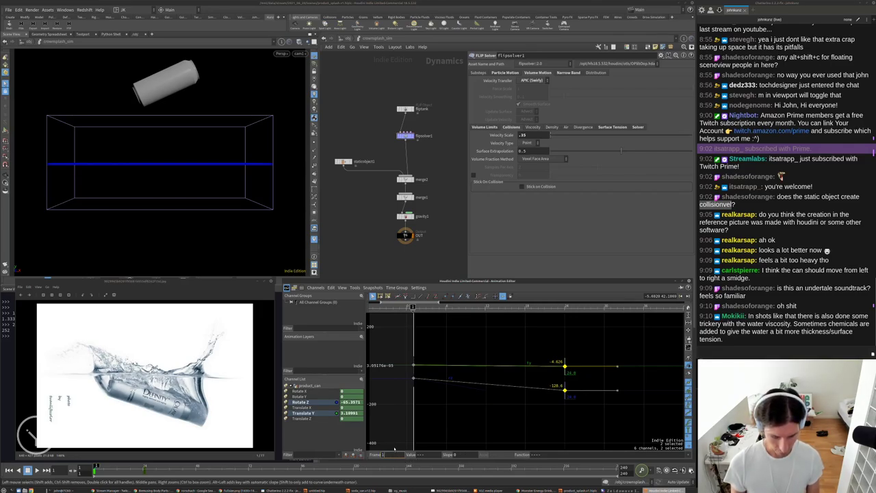
key(Return)
click(483, 367)
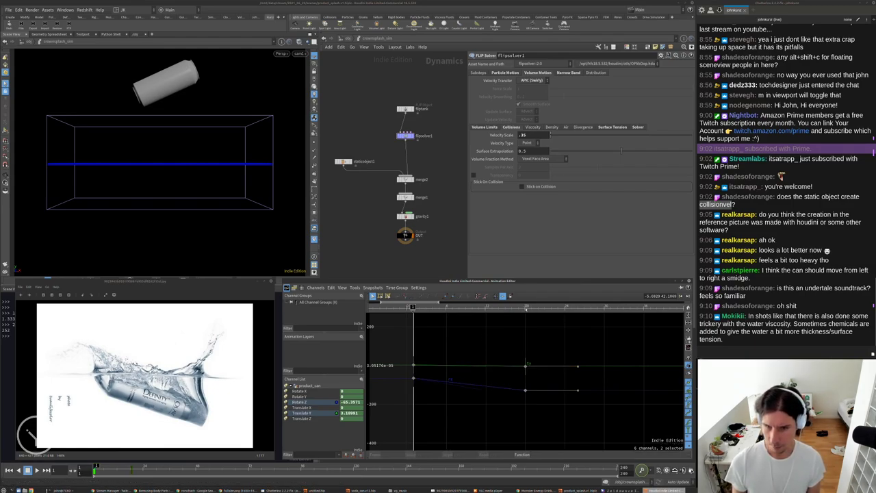
Return to the object level, activate the rotate handle on product_can and leave fliptank_initial displayed.
click(347, 38)
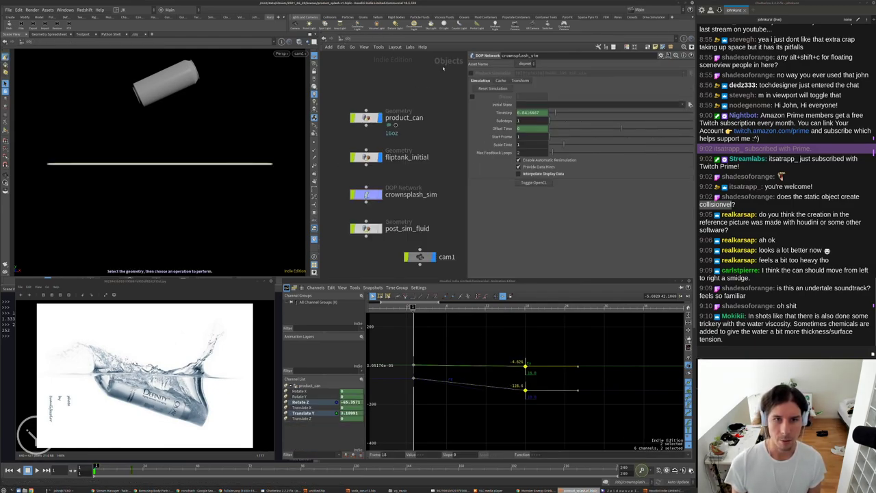
click(362, 118)
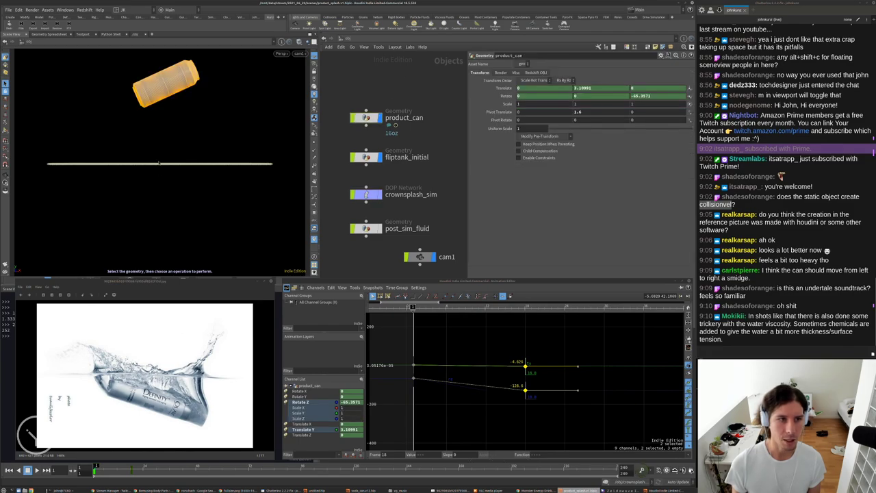
key(r)
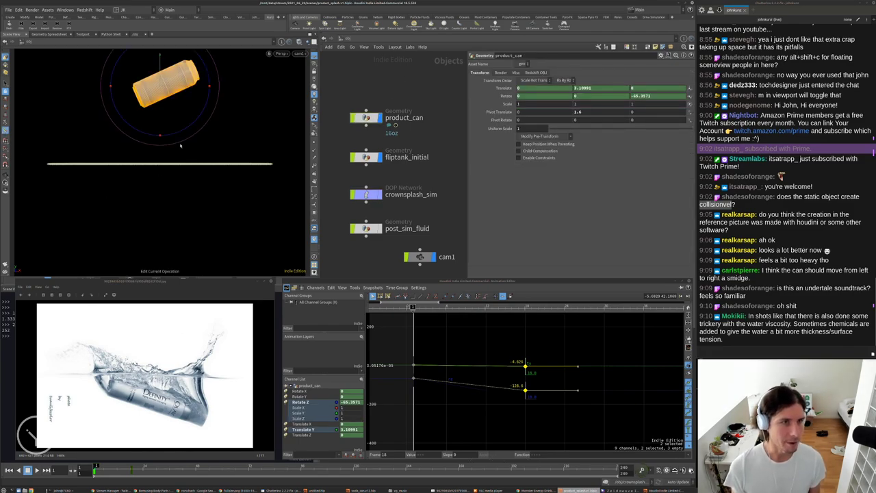
click(417, 92)
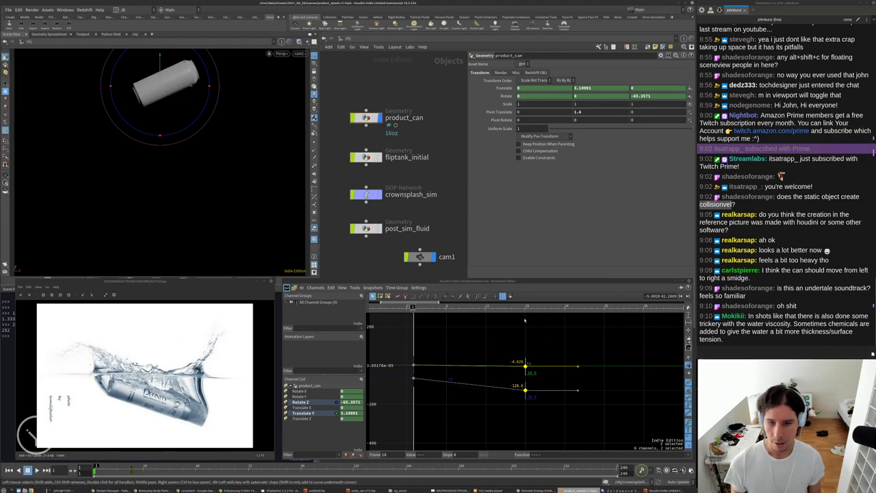
click(379, 157)
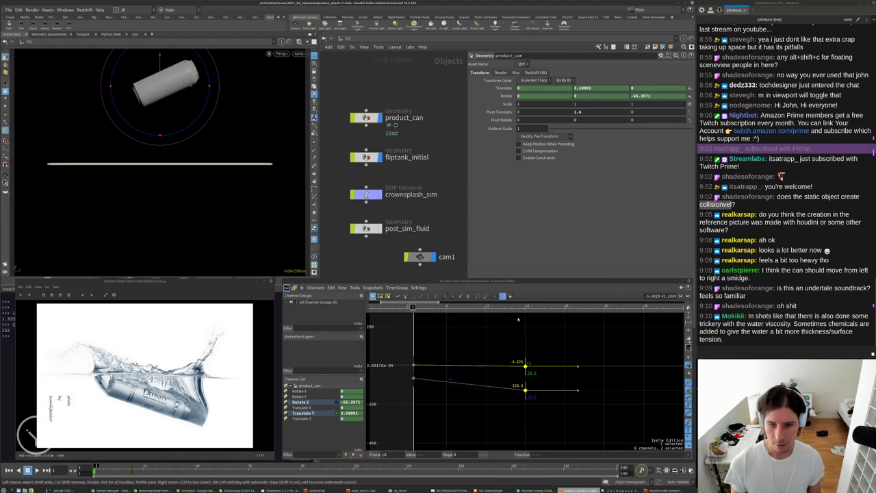
Add a Translate Y keyframe of about -8.65 to product_can at frame 24, extending the can's downward motion.
click(525, 307)
click(537, 343)
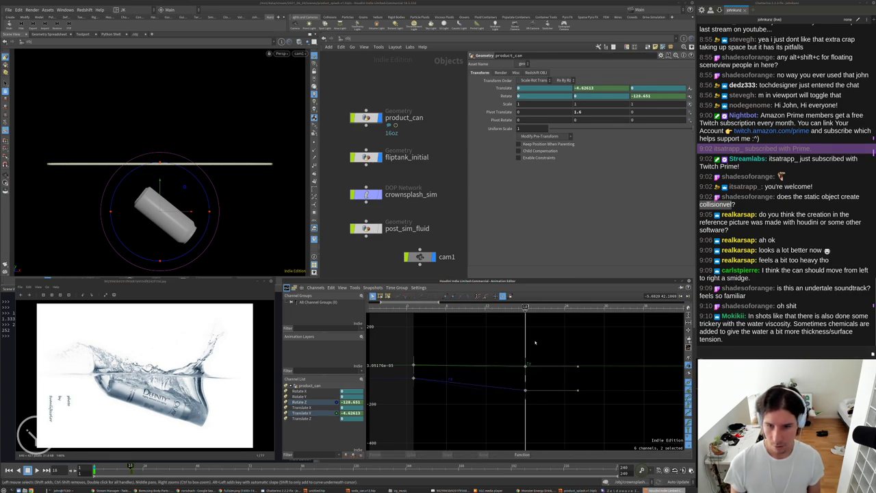
middle_drag(537, 343, 521, 336)
click(548, 309)
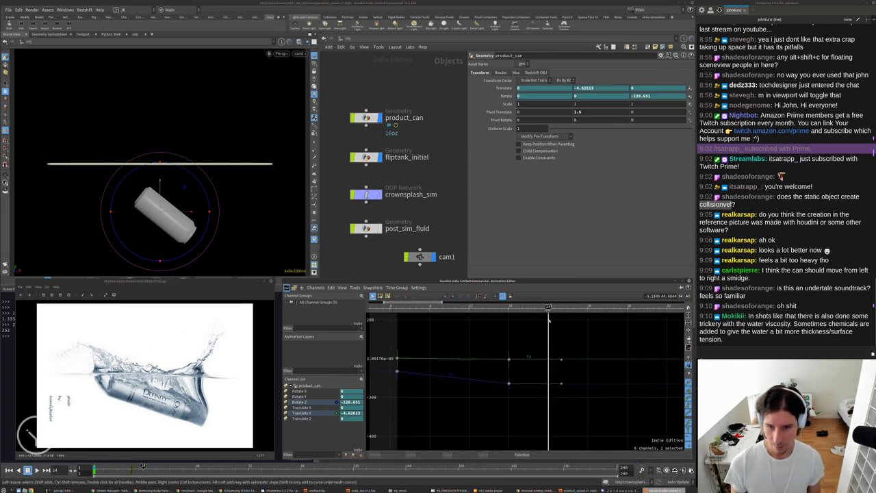
drag(525, 334, 548, 360)
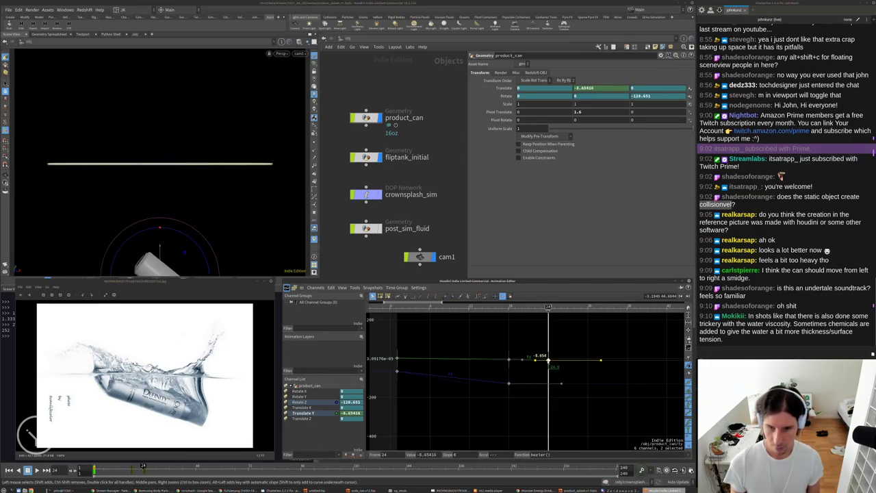
Make the Translate Y segment between frames 18 and 24 linear and lower its frame 24 key to about -10.15.
click(527, 369)
scroll(525, 363, up, 6)
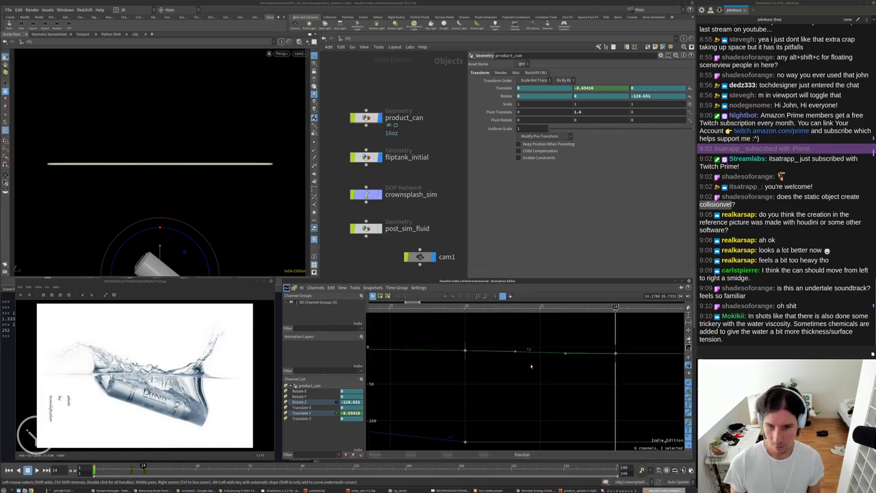
drag(531, 325, 543, 370)
click(688, 456)
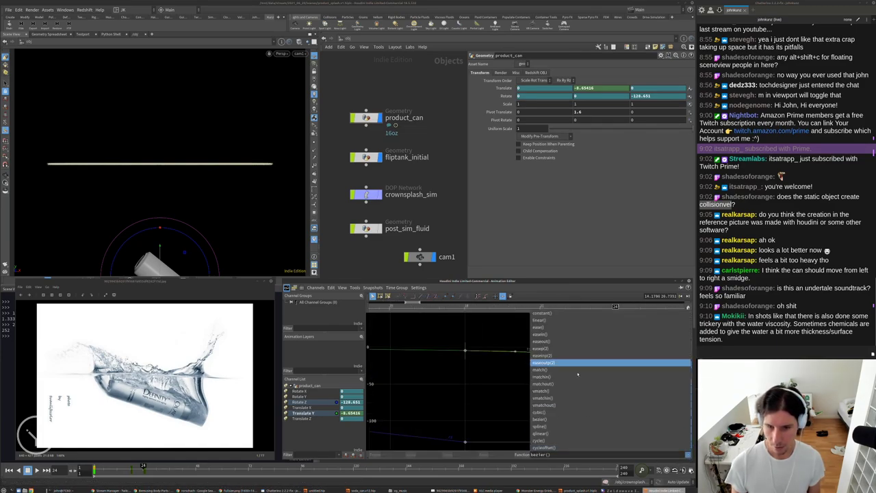
click(567, 319)
click(528, 331)
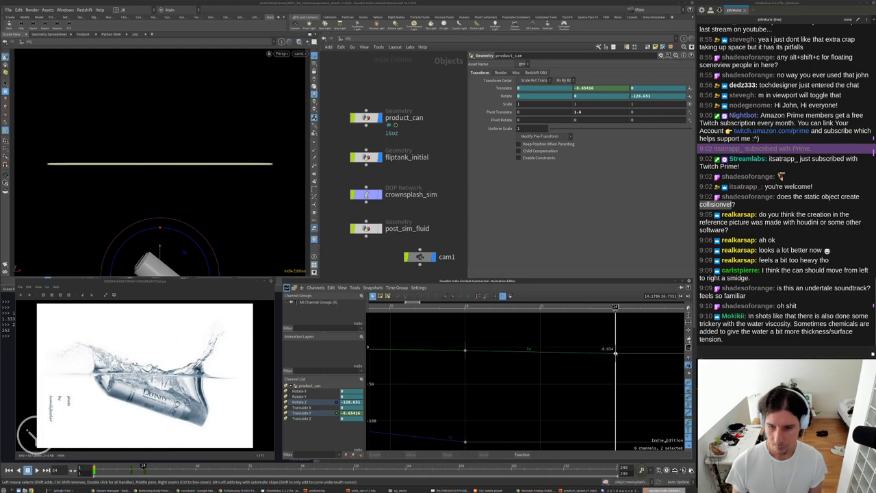
drag(615, 353, 615, 355)
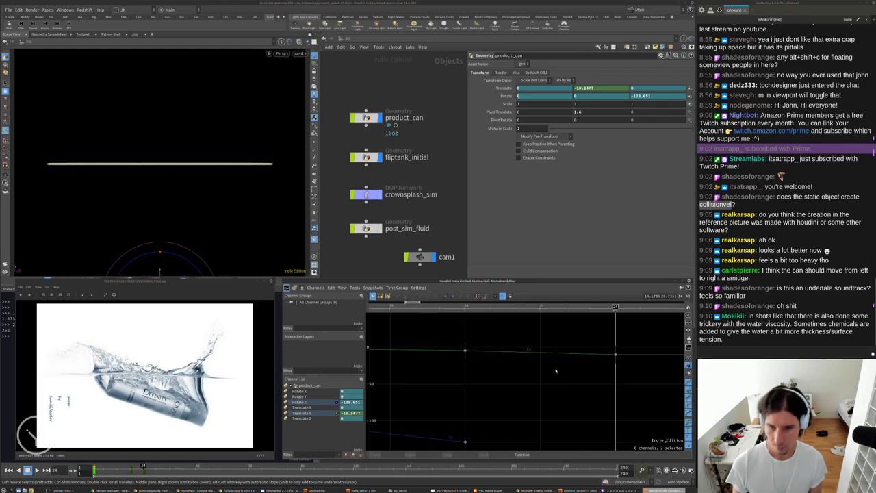
Add a Rotate Z keyframe of about -167.8 to product_can at frame 24.
right_drag(555, 369, 538, 363)
middle_drag(538, 363, 510, 344)
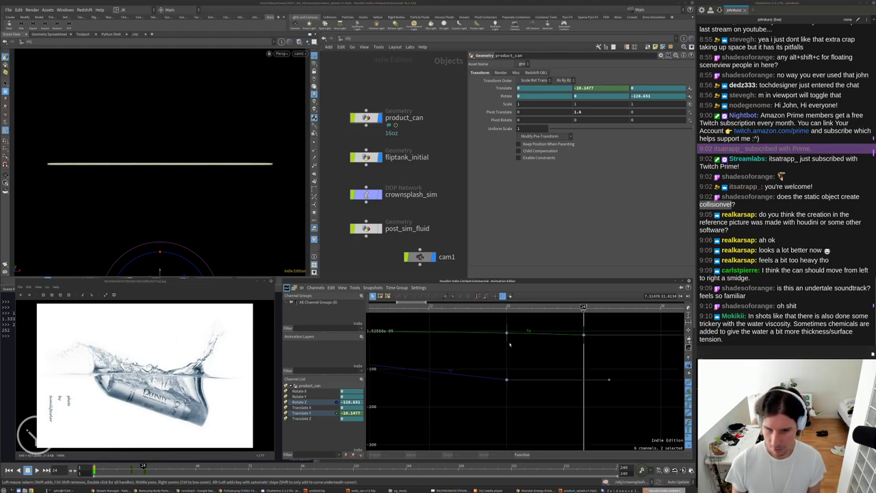
drag(514, 360, 486, 406)
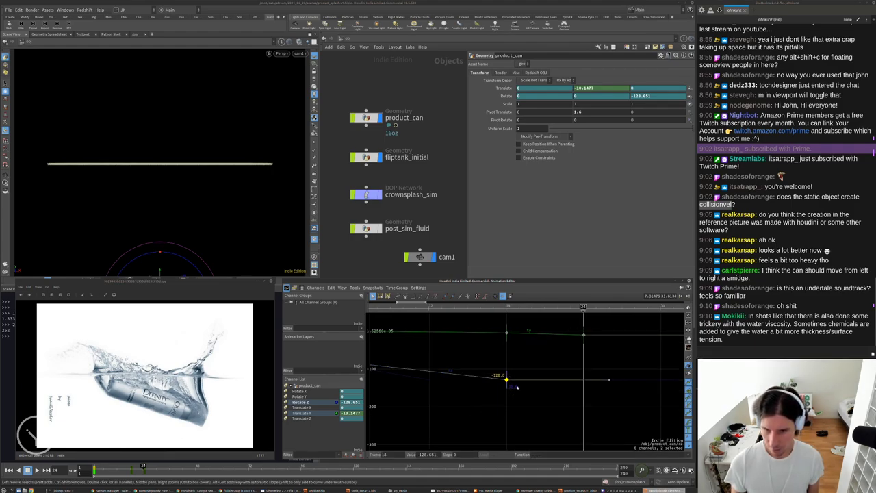
drag(507, 378, 583, 395)
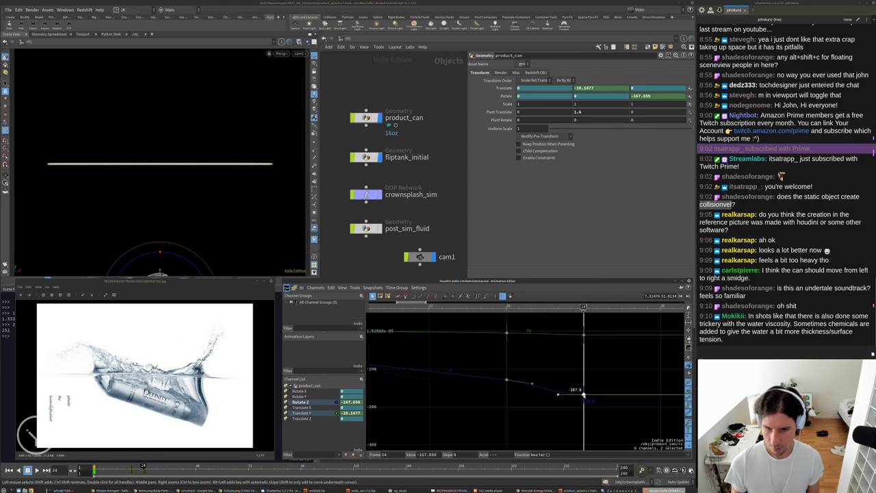
Make the Rotate Z segment between frames 18 and 24 linear and raise its frame 24 key to about -149.7.
click(545, 388)
click(686, 454)
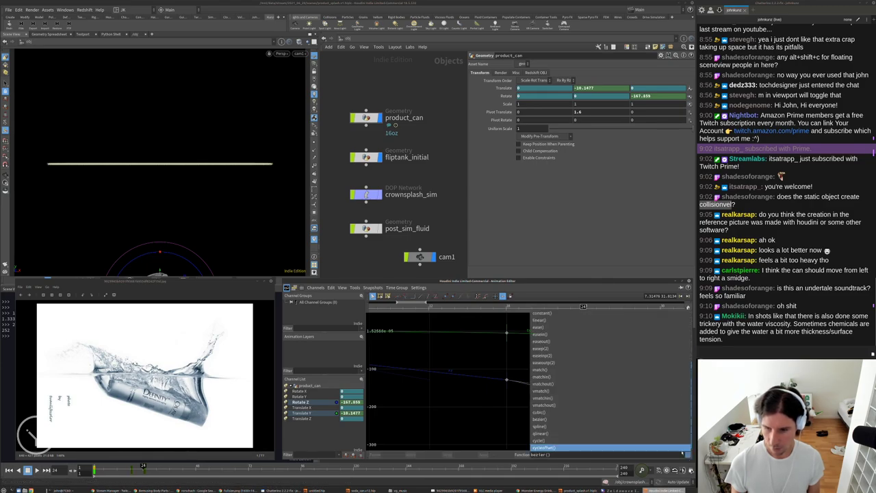
click(580, 320)
drag(583, 394, 583, 388)
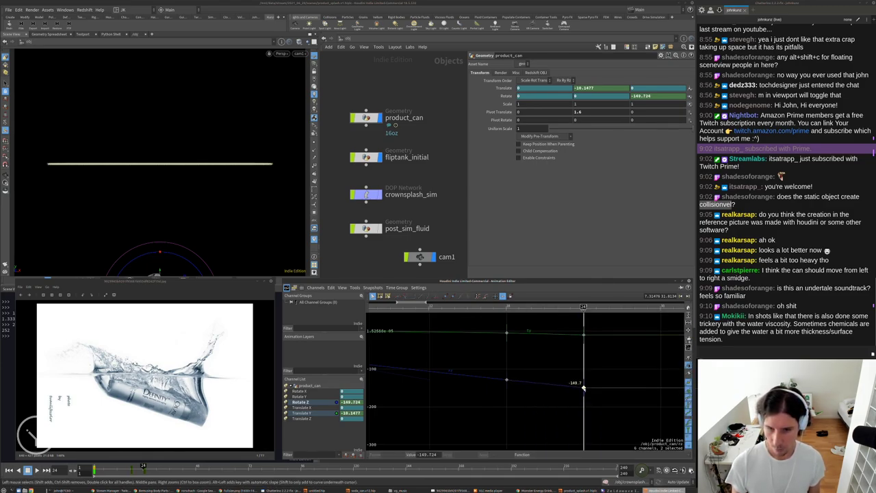
click(571, 397)
Scrub to frame 15 and play back the can's animation to check its fall and rotation.
click(469, 308)
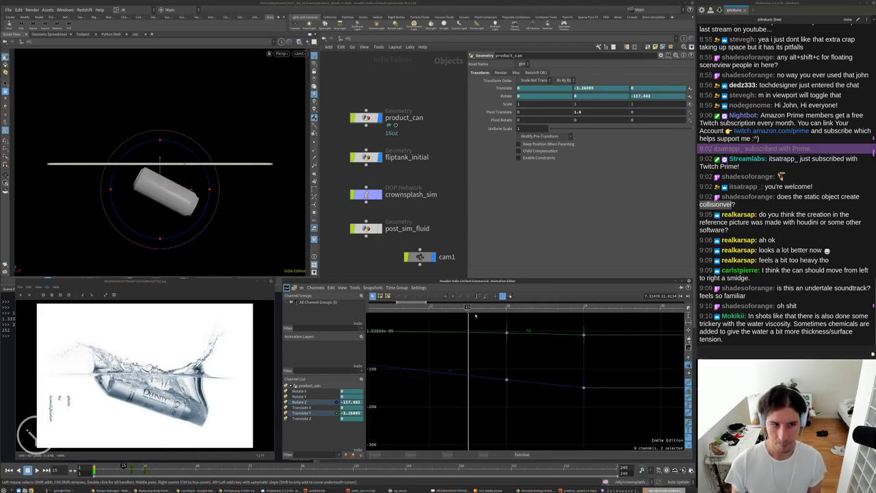
key(Up)
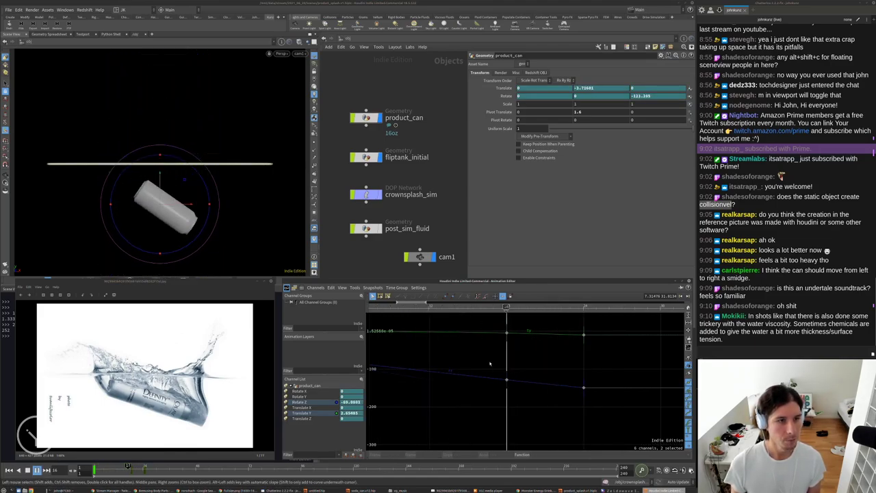
scroll(542, 319, up, 3)
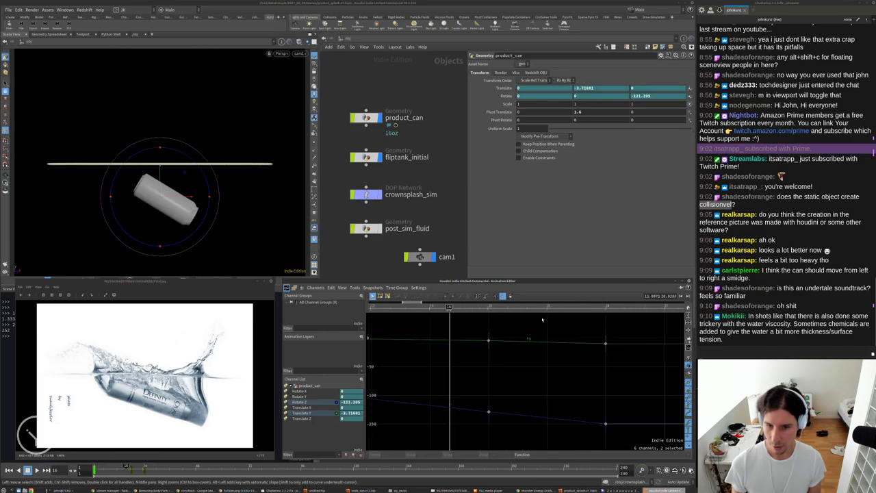
Isolate product_can's Translate Y curve in the animation graph and frame its keys.
click(549, 341)
key(h)
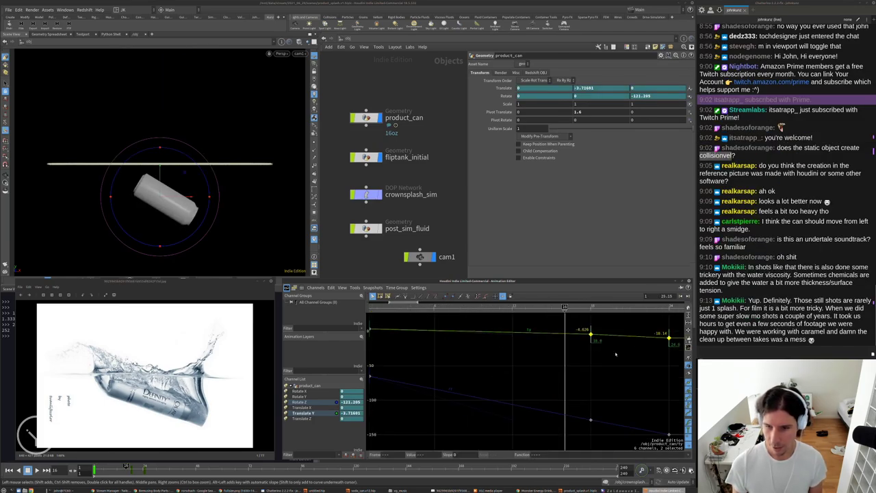
middle_drag(616, 354, 581, 370)
drag(634, 355, 635, 355)
click(612, 374)
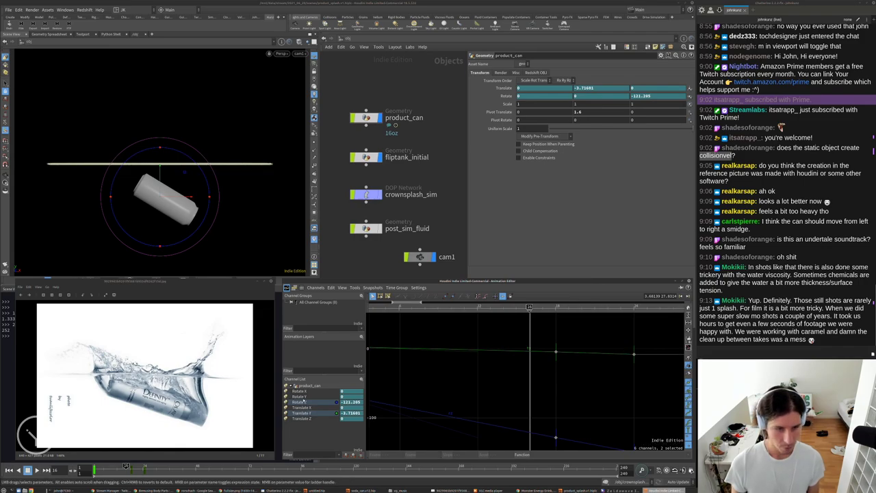
click(309, 413)
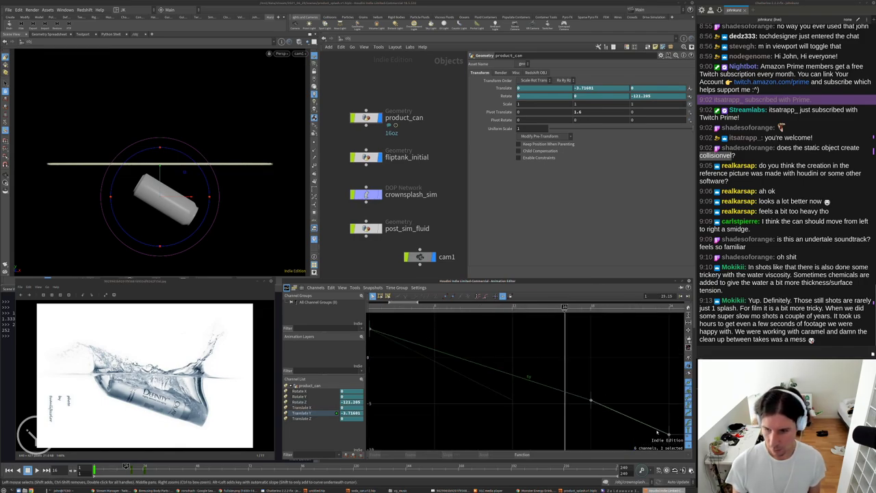
Raise product_can's last Translate Y key to about -7.51 to straighten its path, and display the Rotate Z curve.
click(669, 434)
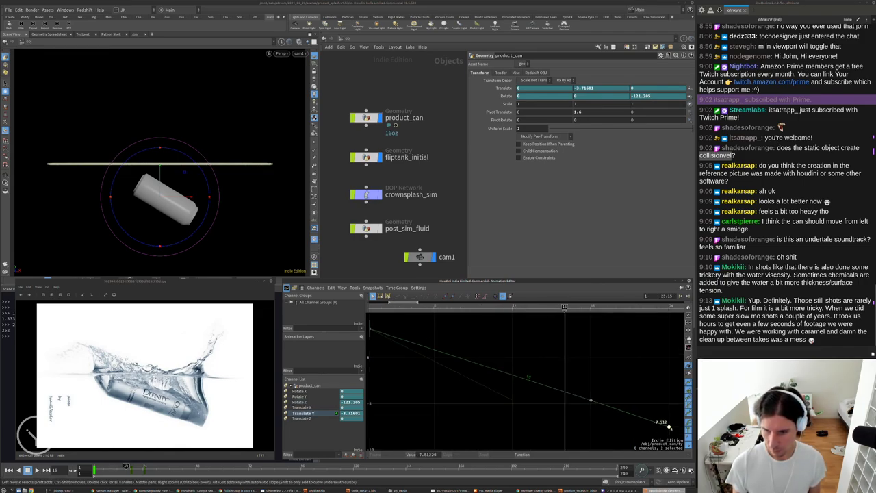
click(611, 359)
click(301, 396)
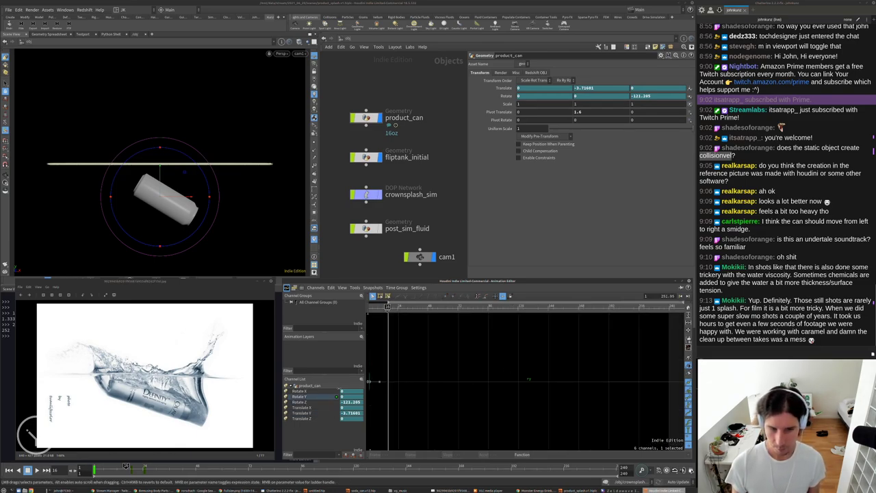
click(301, 402)
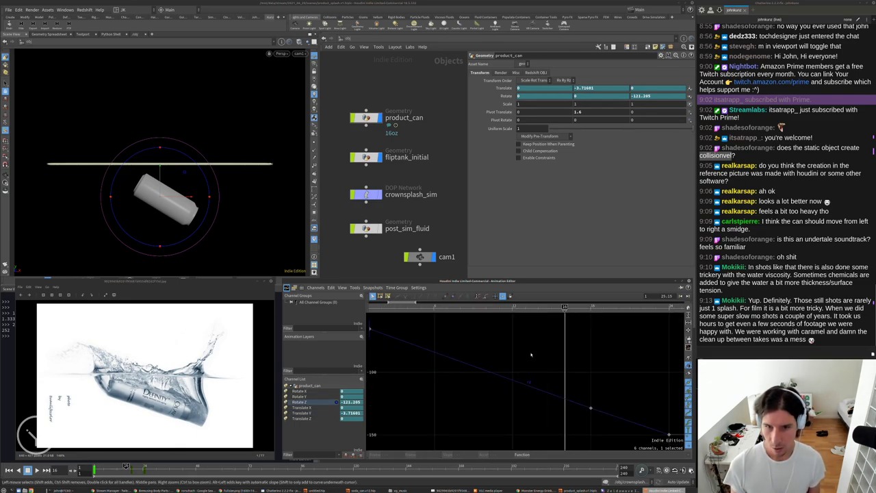
Set product_can's Translate X to -1.8 at frame 1.
key(ctrl+Up)
key(Up)
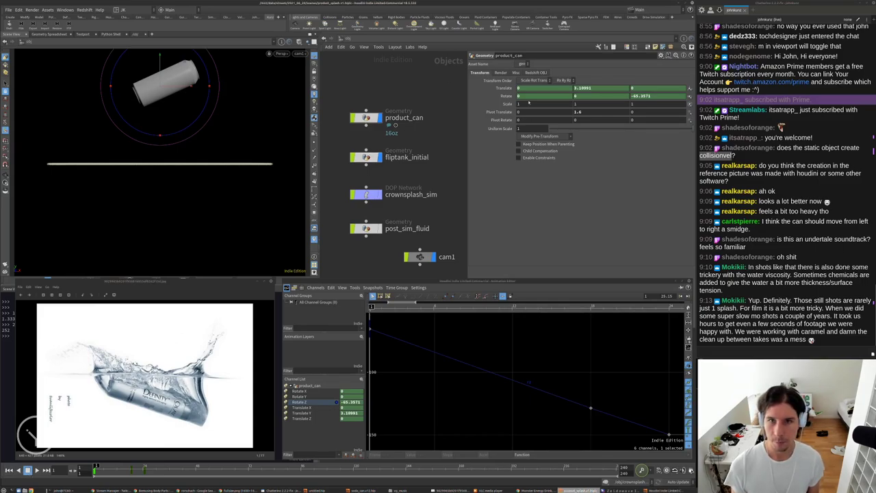
middle_click(535, 87)
middle_drag(535, 88, 510, 90)
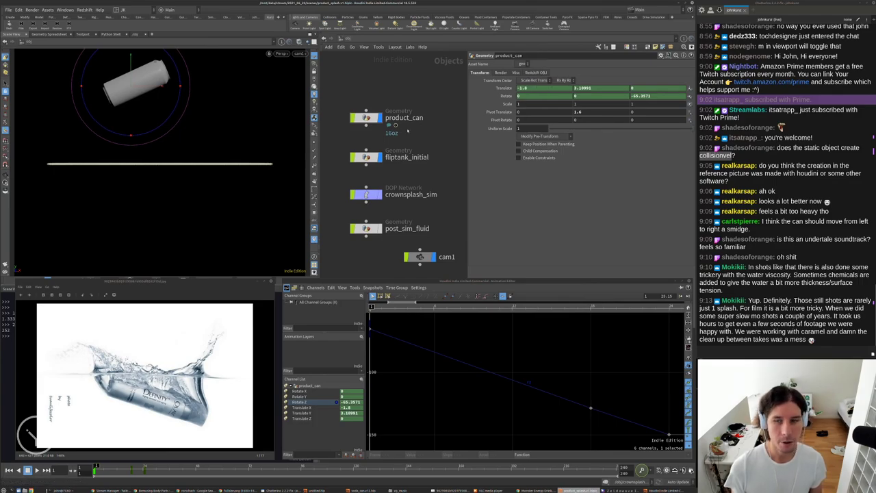
At frame 24, set product_can's Translate X to 1.8 so the can moves sideways as it falls.
scroll(593, 379, down, 2)
middle_drag(594, 379, 579, 368)
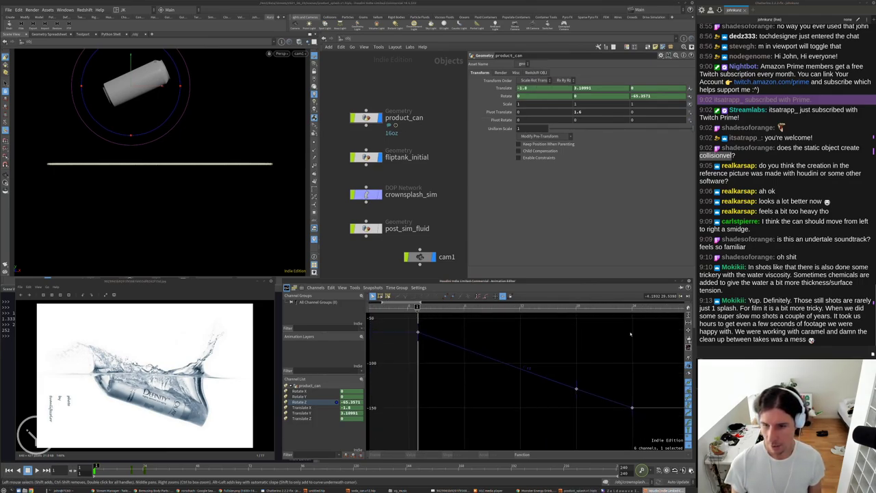
click(631, 311)
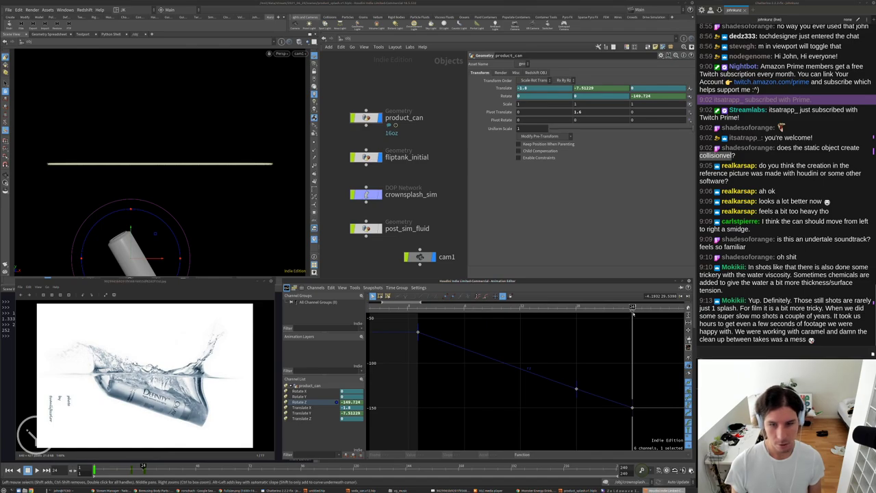
click(520, 87)
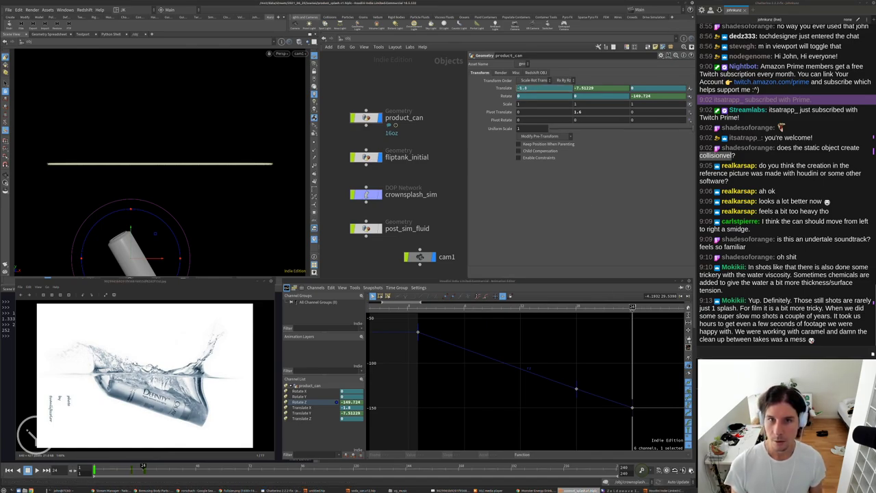
key(BackSpace)
key(Return)
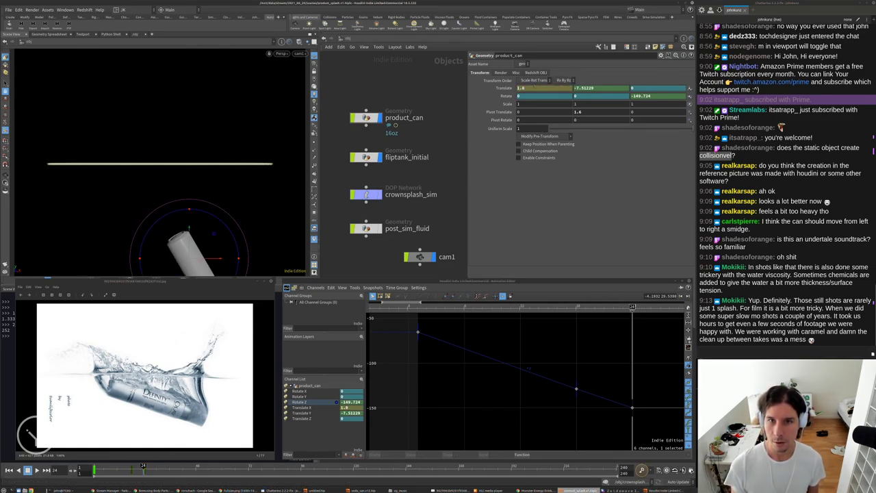
Change product_can's Translate X curve to linear interpolation between its start and end keys.
click(305, 407)
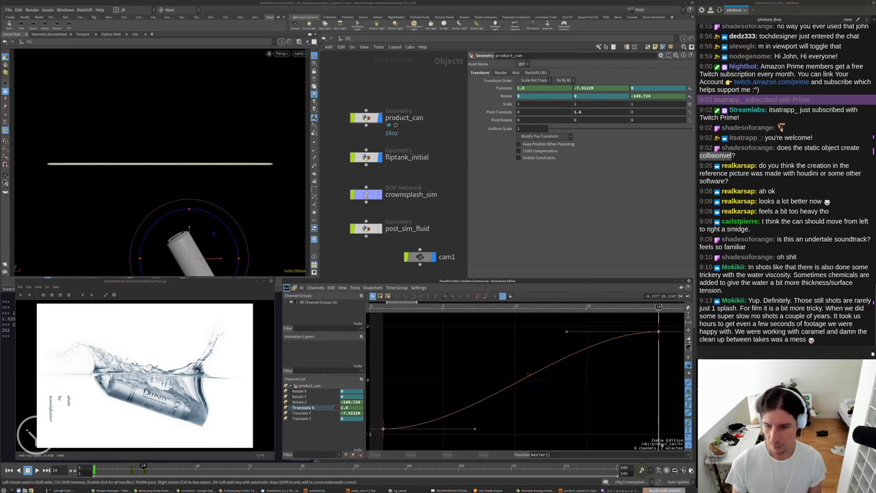
click(687, 454)
click(567, 321)
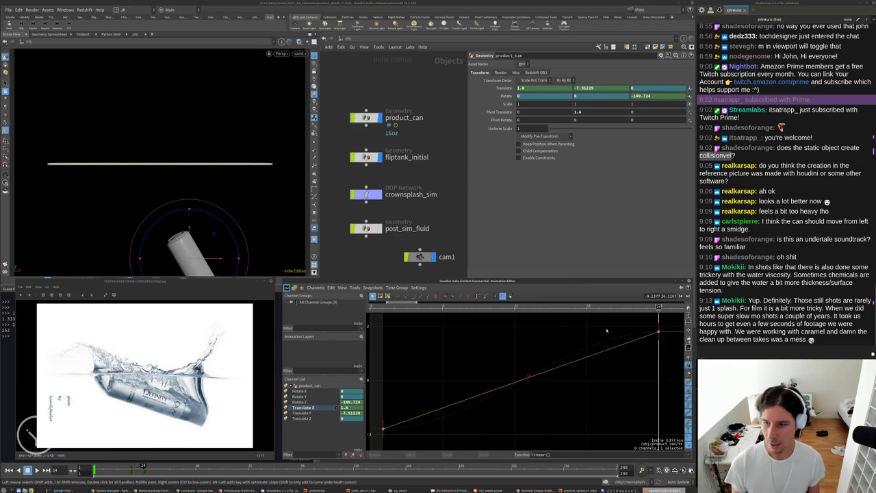
Play the can's fall from the first frame several times to review its path, and return to frame 1.
key(ctrl+Up)
key(Up)
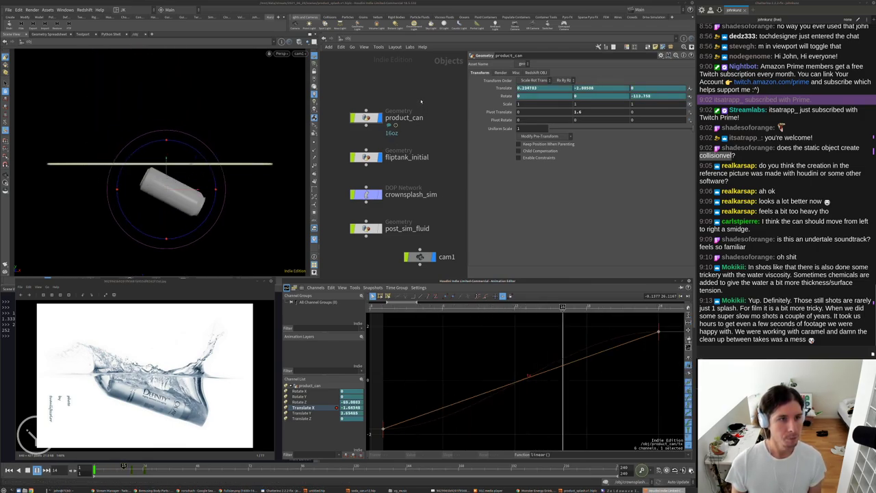
key(ctrl+Up)
key(Up)
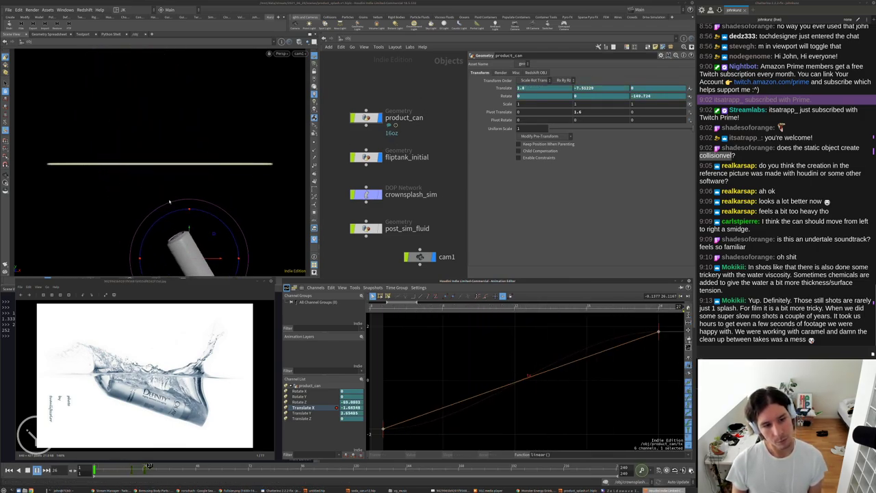
key(Up)
key(ctrl+Up)
key(Up)
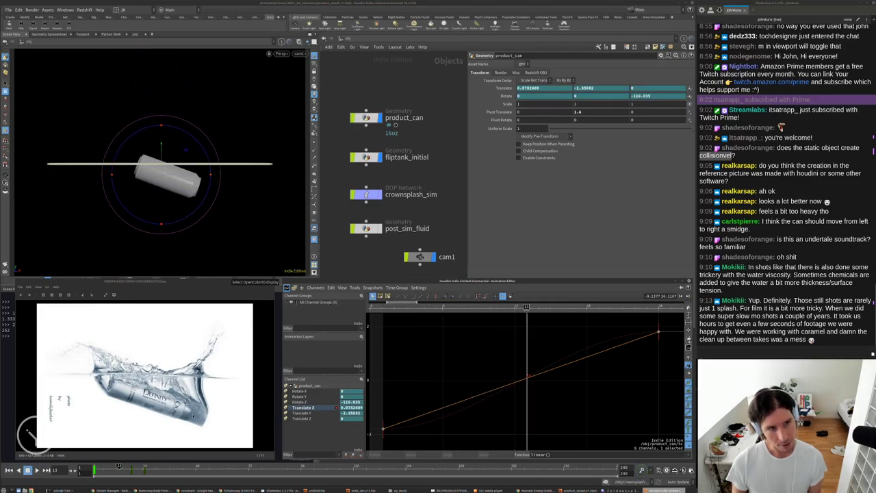
key(Down)
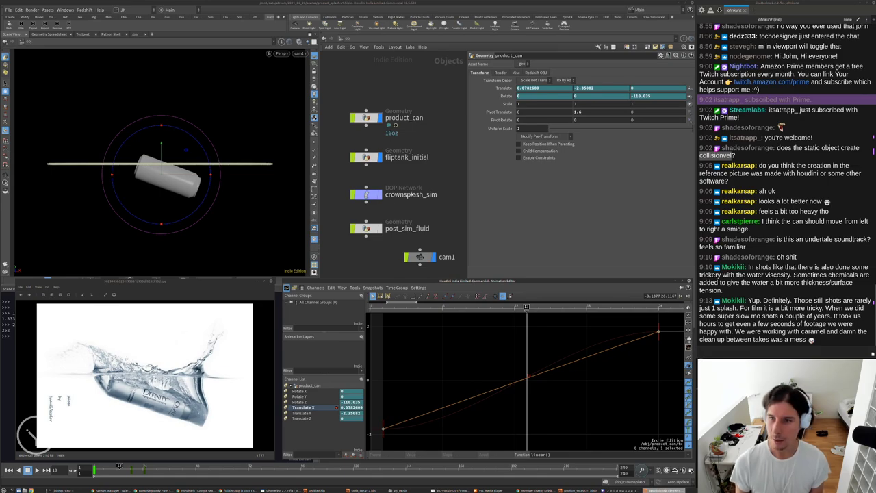
click(451, 116)
key(ctrl+Up)
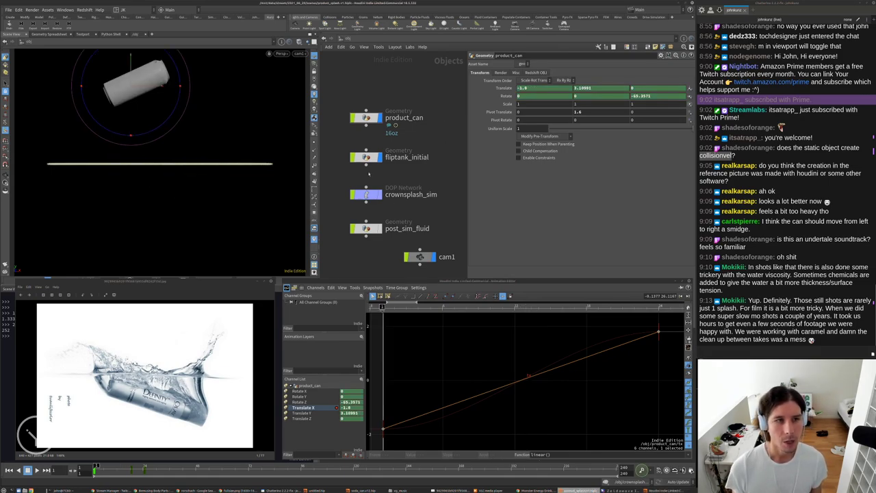
Open the fliptank_initial network and set the wavetank's Y size to 14.
double_click(366, 122)
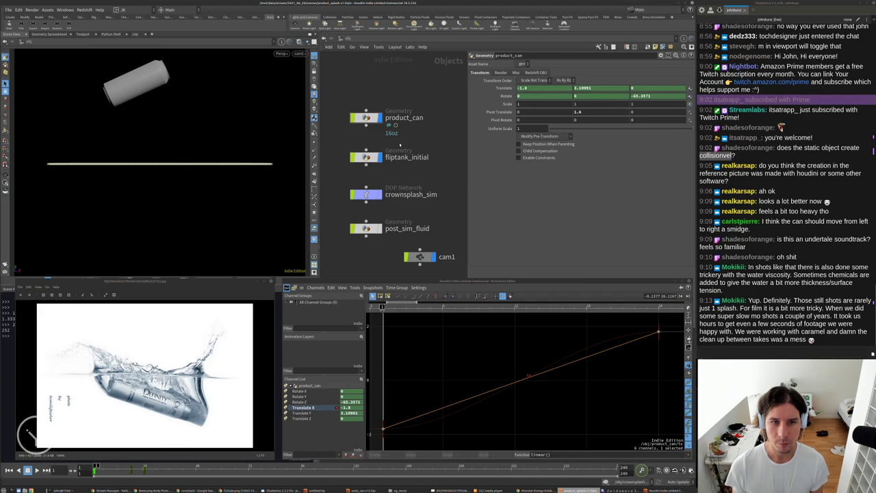
click(355, 194)
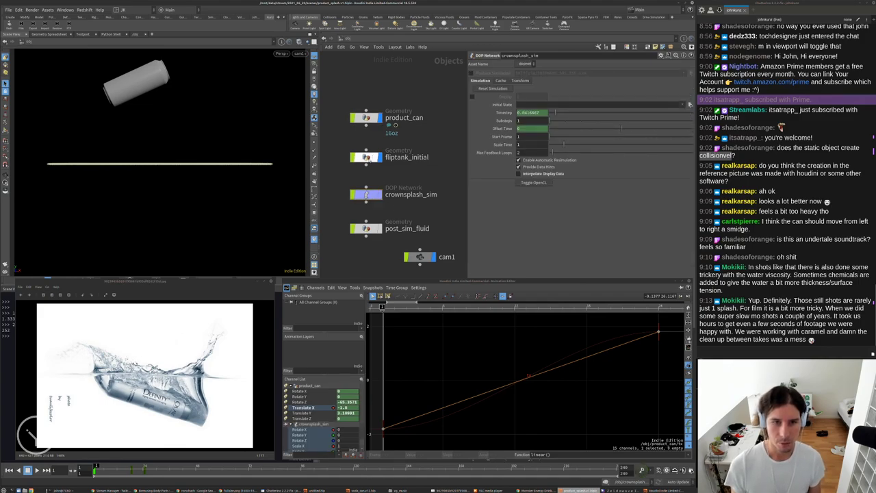
double_click(366, 157)
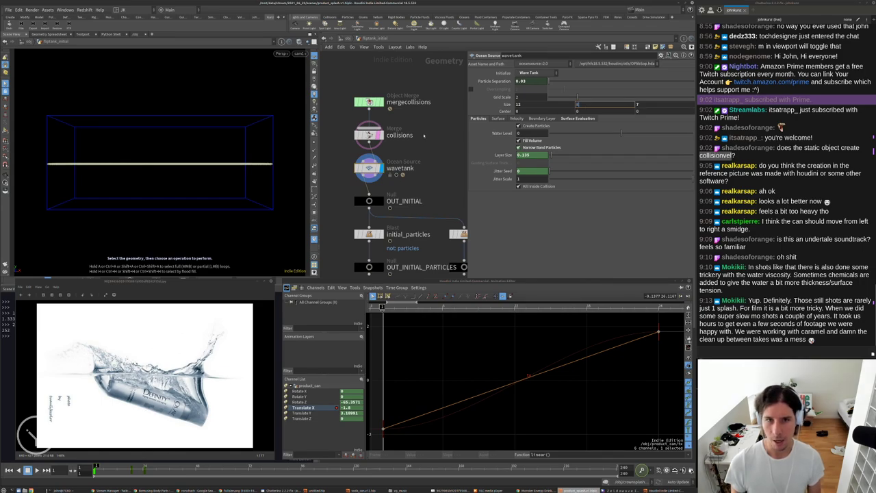
key(Return)
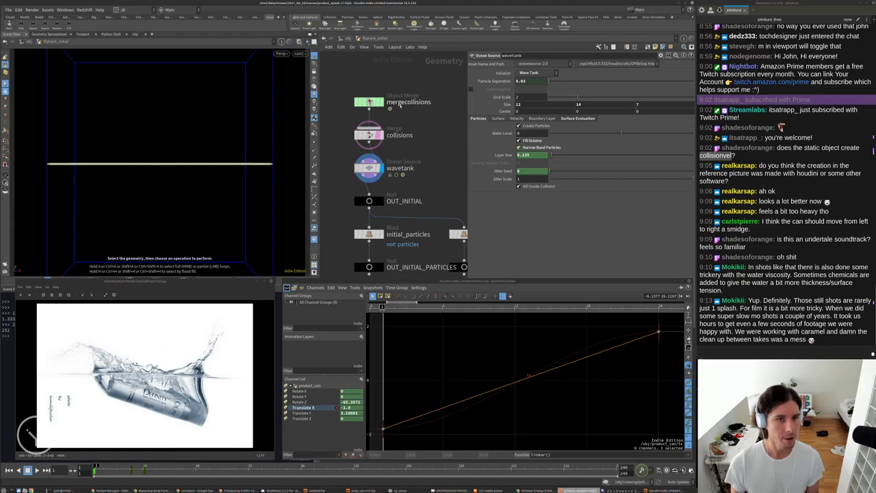
Set the wavetank's Y center to -2.5 and return to the object level.
mouse_move(588, 111)
middle_down()
mouse_move(578, 111)
mouse_move(592, 111)
middle_up()
text(5)
key(Return)
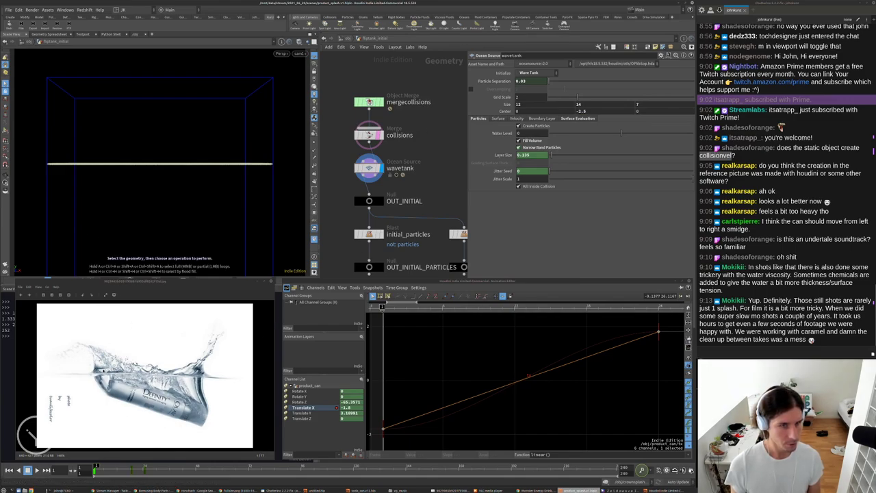
scroll(28, 431, down, 2)
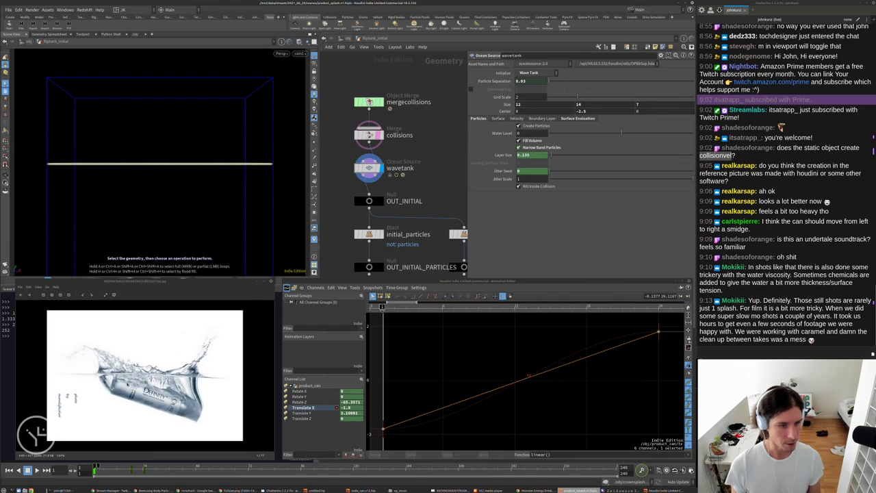
key(u)
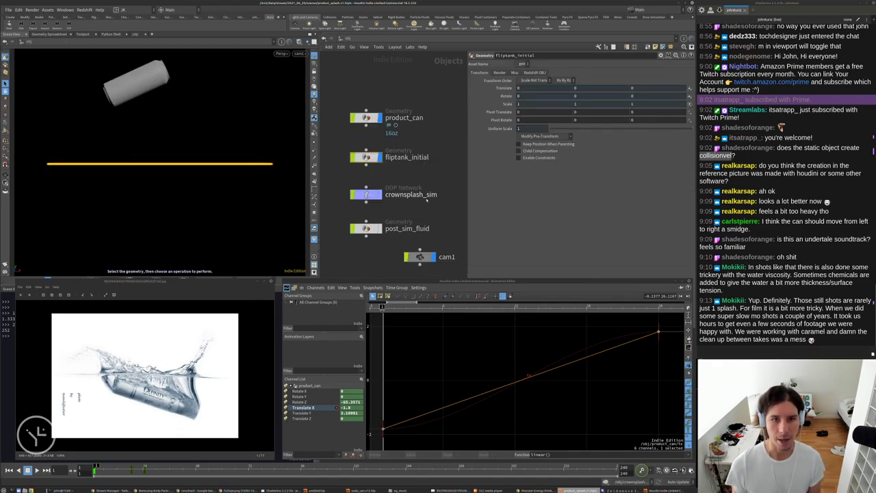
click(440, 186)
middle_drag(440, 185, 439, 160)
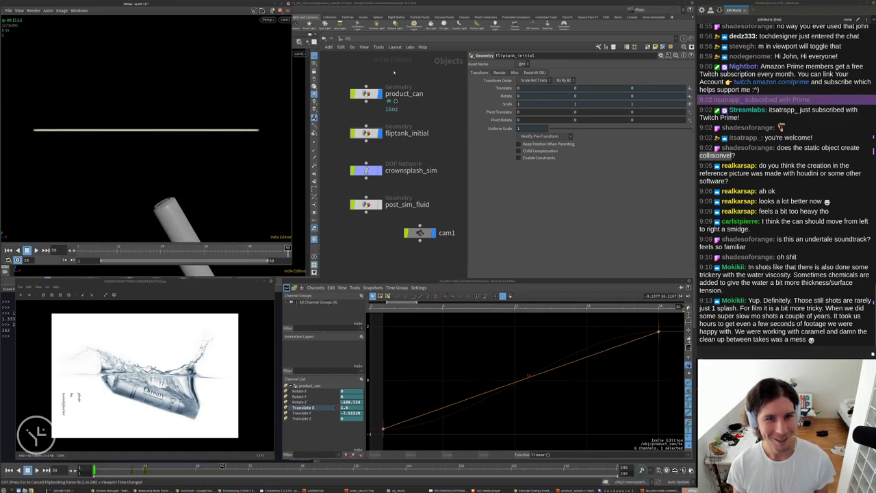
key(Escape)
Open the crownsplash_sim network and launch a flipbook render of the splash simulation.
double_click(365, 169)
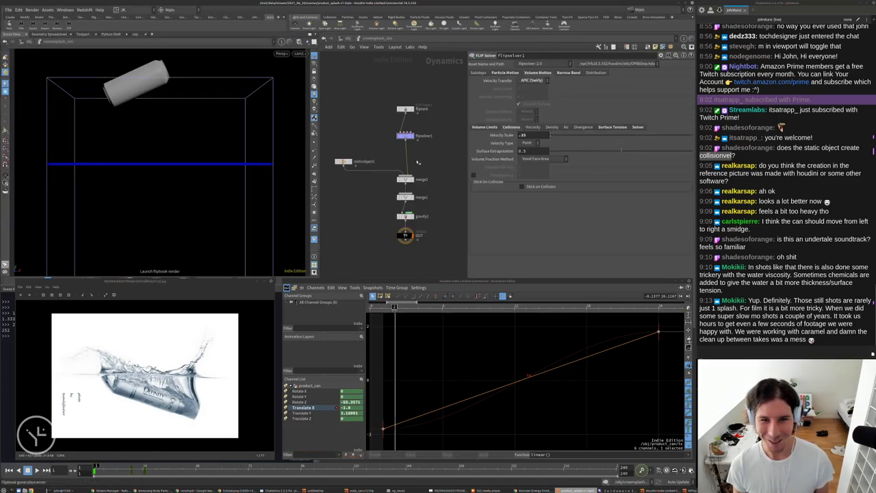
click(13, 269)
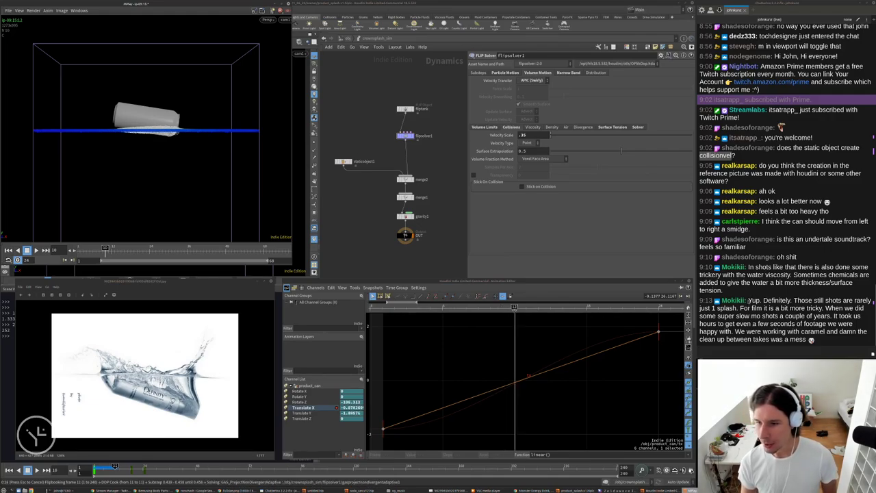
drag(747, 301, 806, 338)
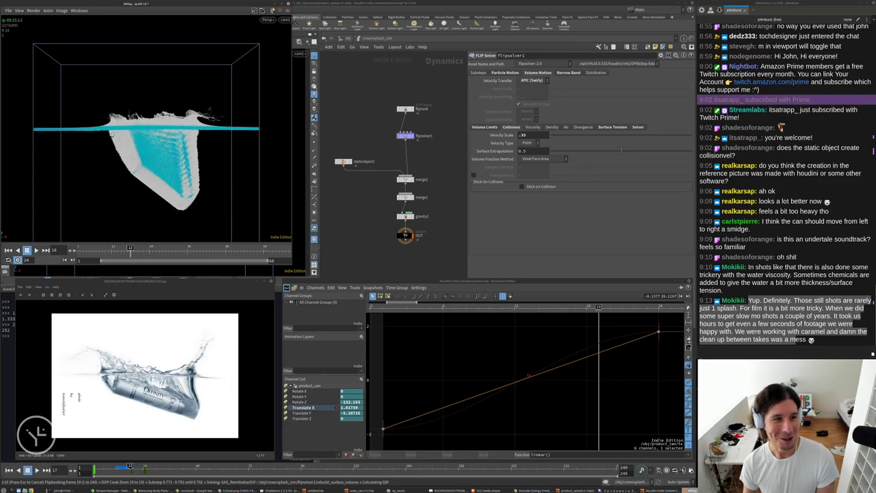
Play back the flipbook frames from the start to review the splash, and stop the flipbook render.
key(Up)
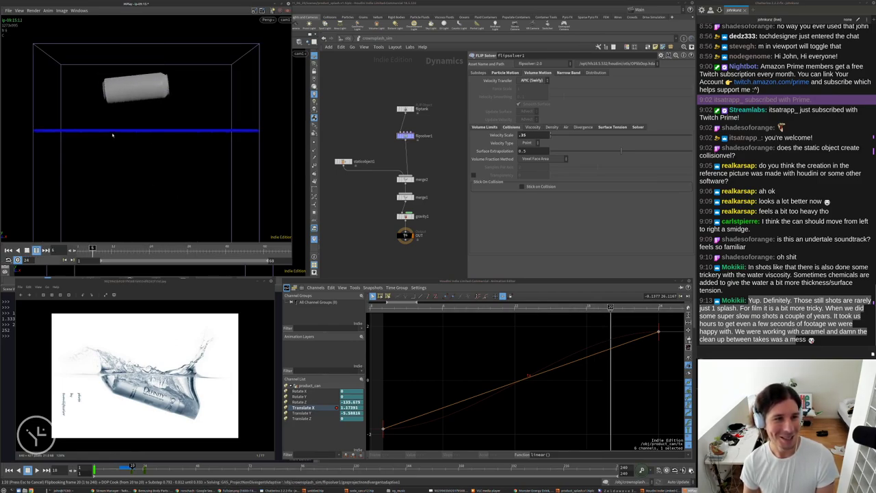
key(Up)
key(Up)
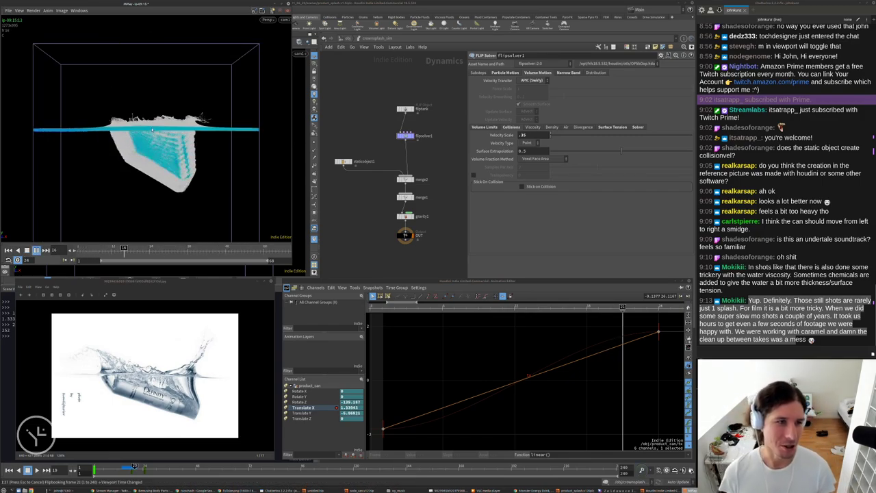
key(Up)
key(ctrl+Up)
key(Up)
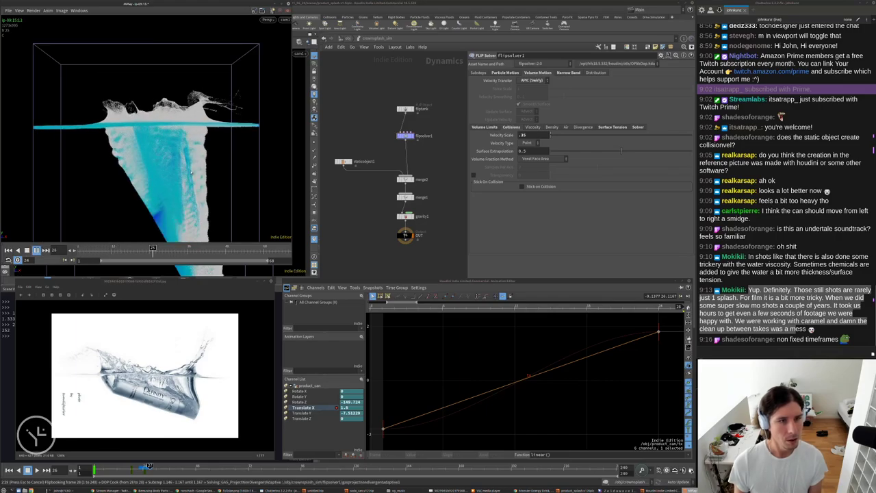
key(Escape)
Examine the fliptank FLIP object's properties and its available input types.
click(350, 211)
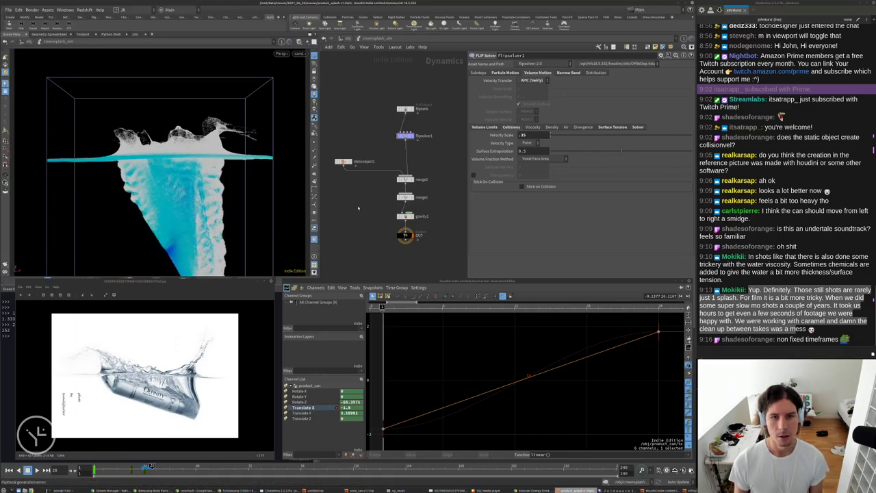
scroll(414, 137, up, 3)
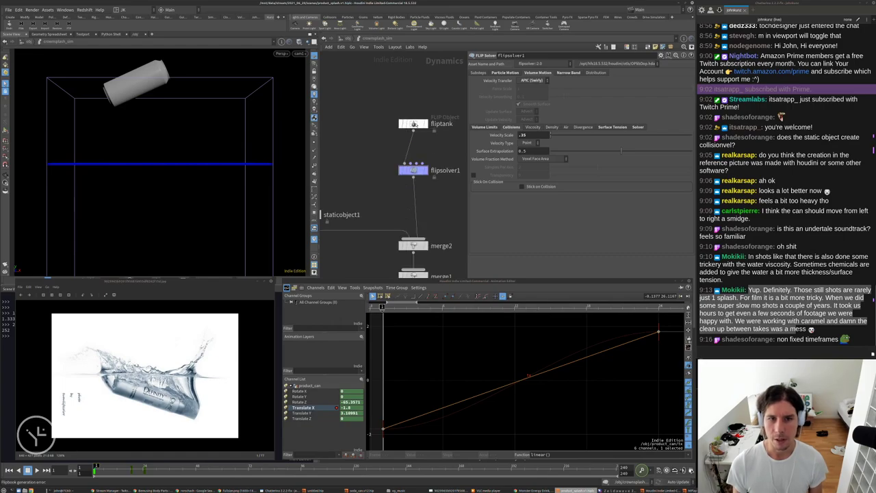
click(421, 124)
click(531, 132)
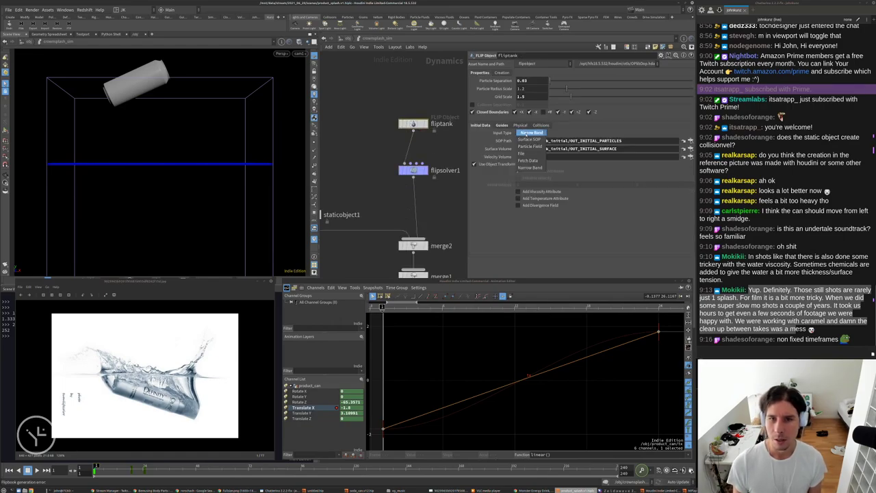
click(485, 110)
middle_drag(442, 96, 418, 96)
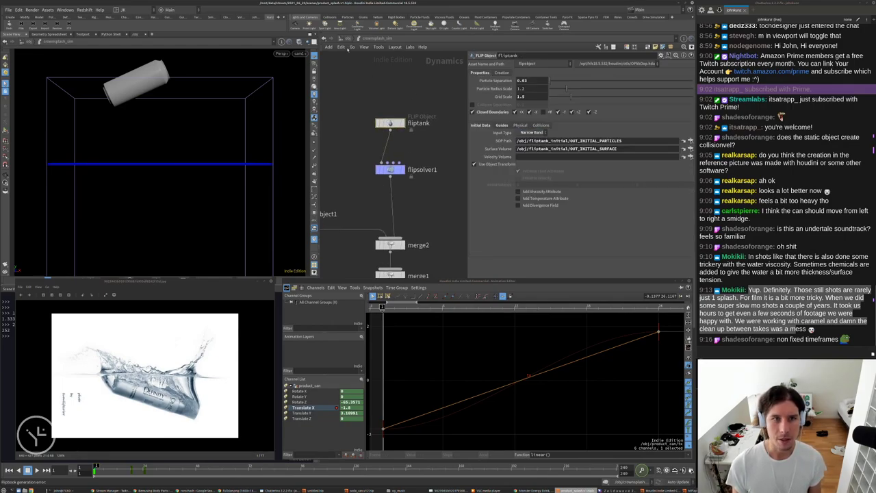
In the fliptank_initial network, set the wavetank's Y size to 4 and its Y center to 0.
key(u)
double_click(367, 133)
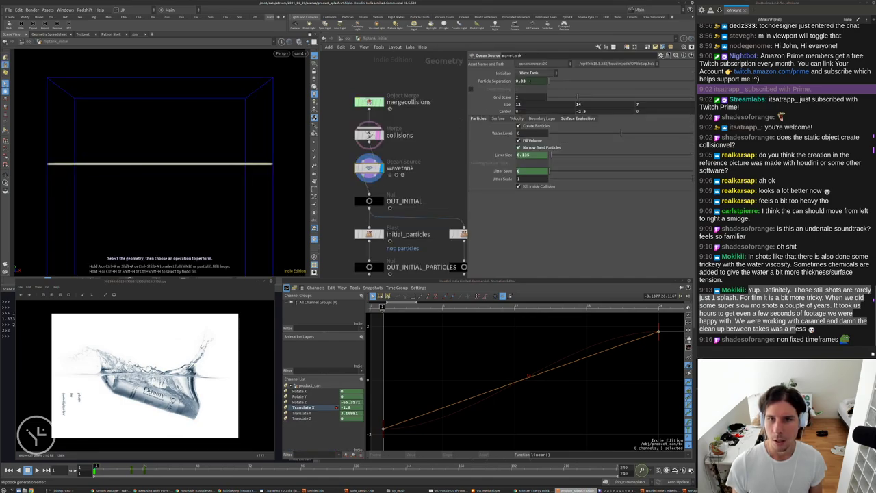
double_click(580, 104)
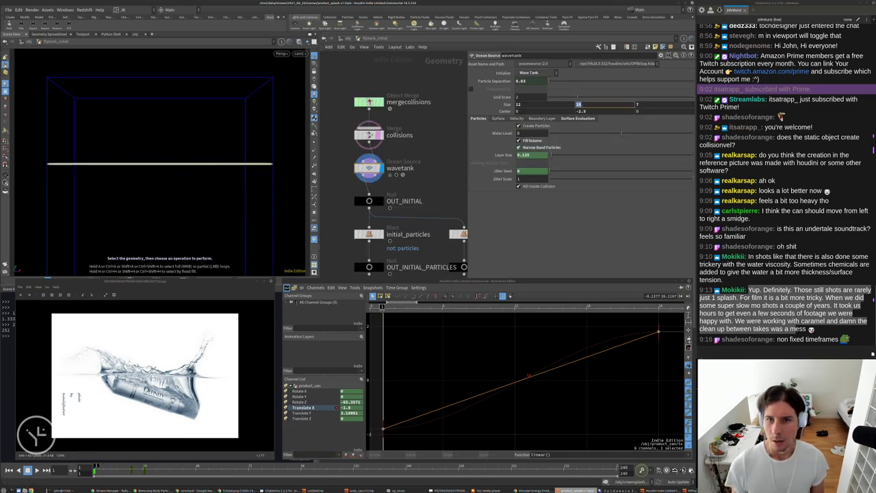
text(4)
key(Return)
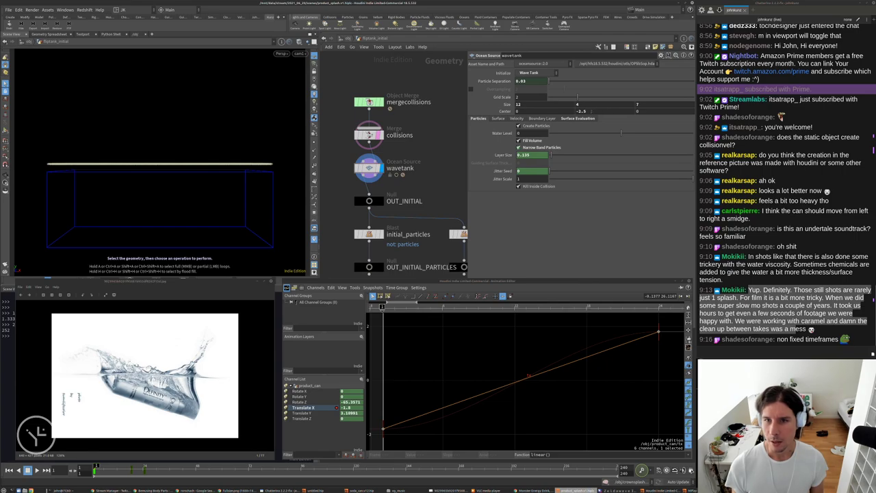
click(580, 111)
text(0)
key(Return)
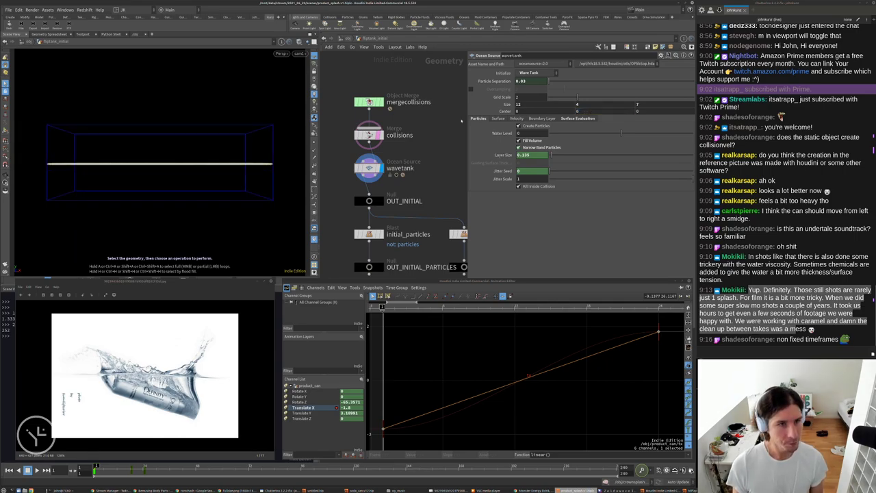
Return to the crownsplash_sim network and switch the fliptank's input type to Particle Field.
click(358, 39)
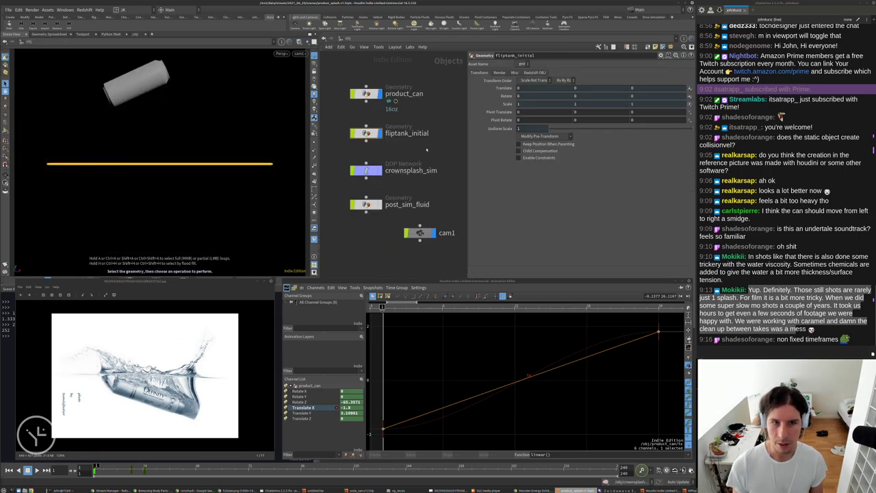
double_click(365, 170)
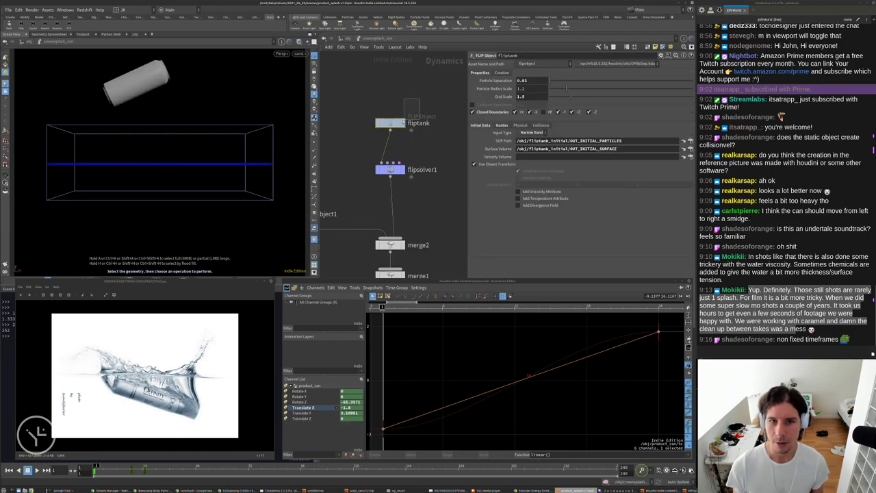
click(528, 133)
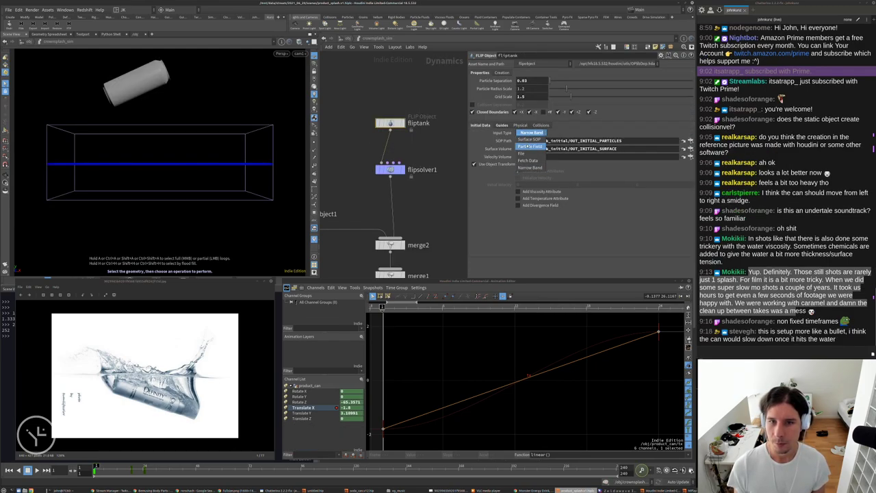
click(529, 146)
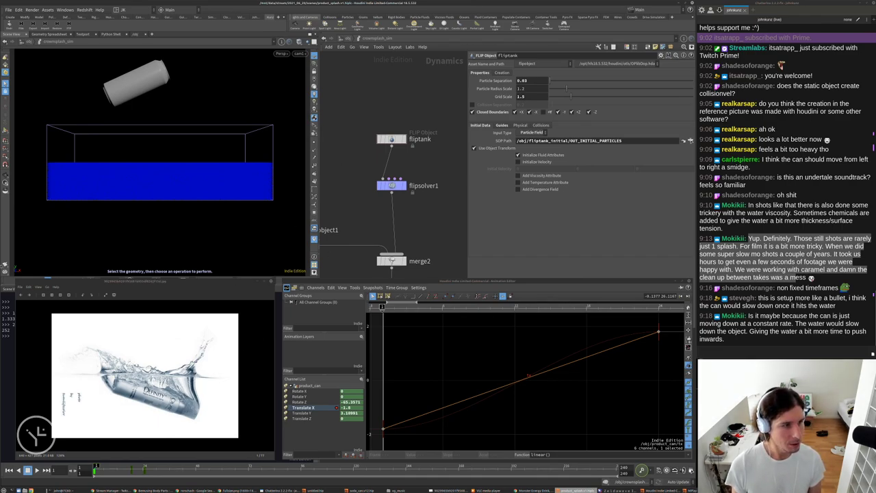
Run a flipbook with new settings to review the full-particle splash, and stop it after the can has passed through.
right_click(5, 266)
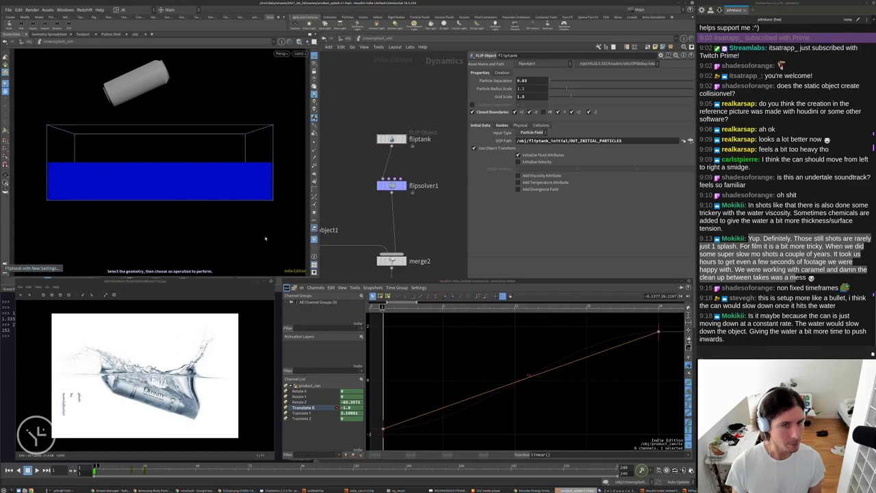
click(29, 268)
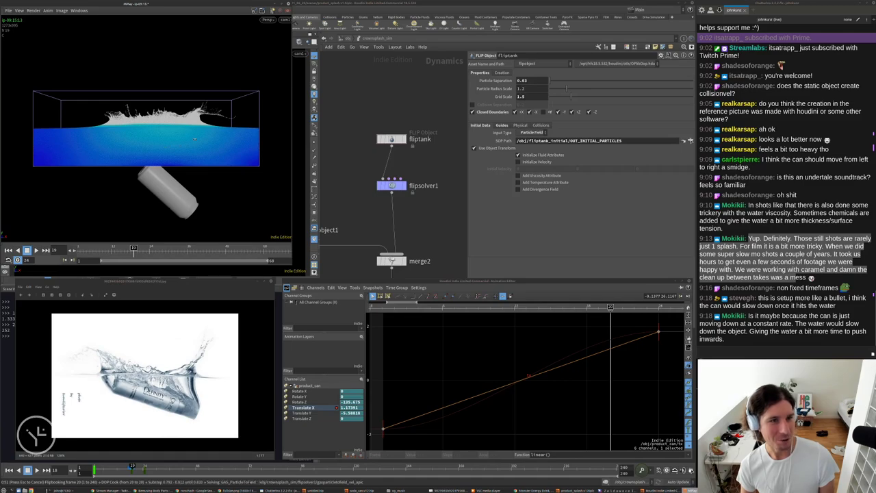
click(356, 101)
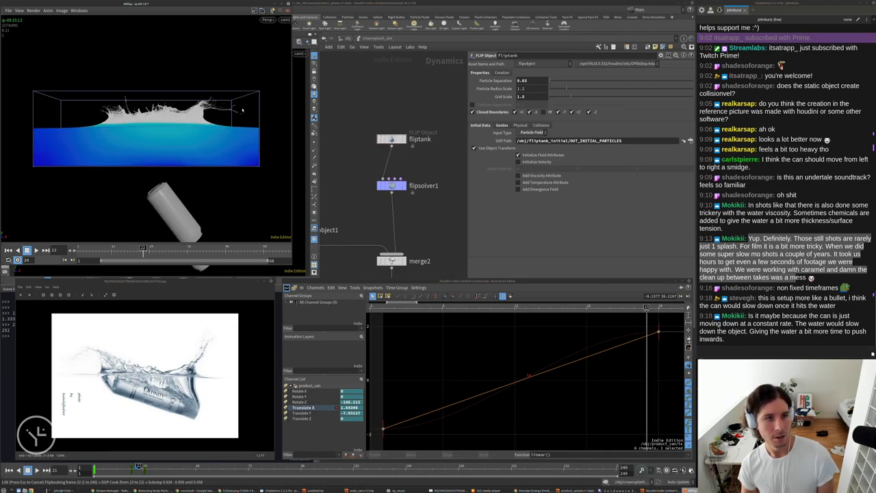
click(373, 84)
key(Escape)
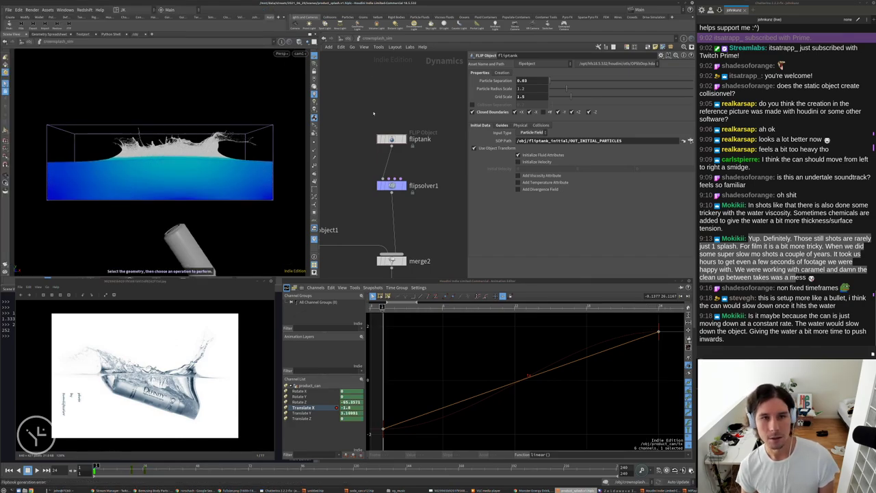
Open the post_sim_fluid network and move the import_fliptank node farther above fluidcompress1.
middle_drag(373, 113, 353, 93)
click(348, 38)
click(348, 38)
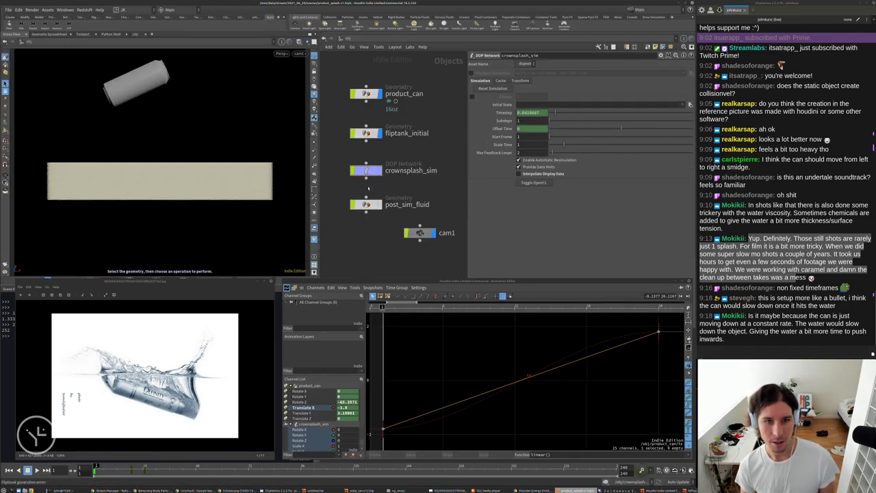
double_click(365, 204)
middle_drag(433, 134, 419, 192)
scroll(338, 158, down, 3)
middle_drag(381, 149, 448, 176)
scroll(448, 177, up, 3)
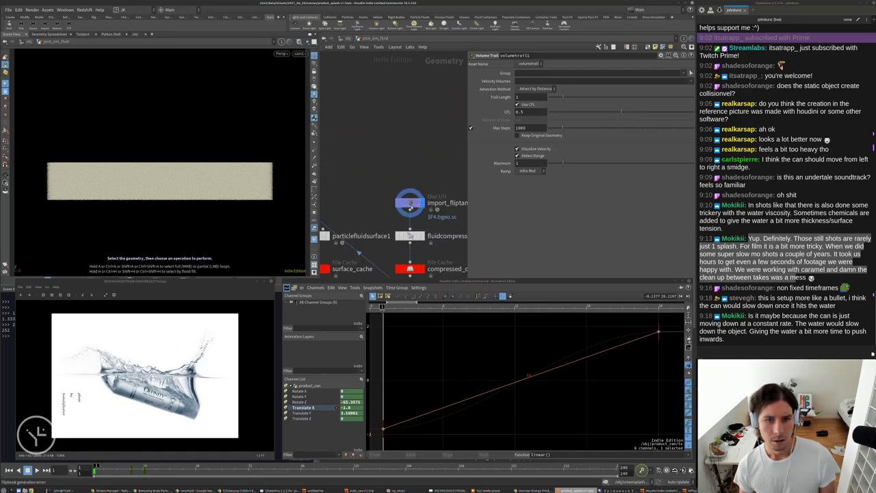
drag(410, 203, 411, 161)
scroll(372, 188, down, 3)
middle_drag(371, 189, 343, 170)
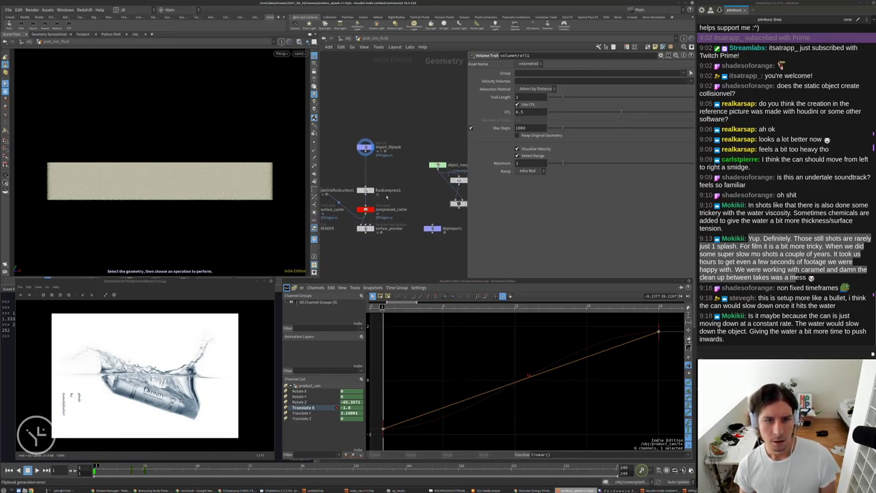
Check which fields import_fliptank imports and place a Split node beside it.
key(l)
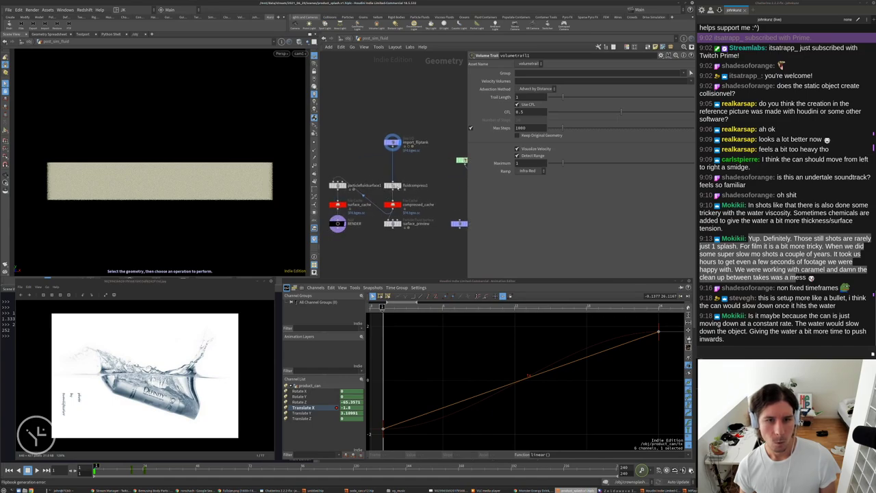
scroll(410, 147, up, 3)
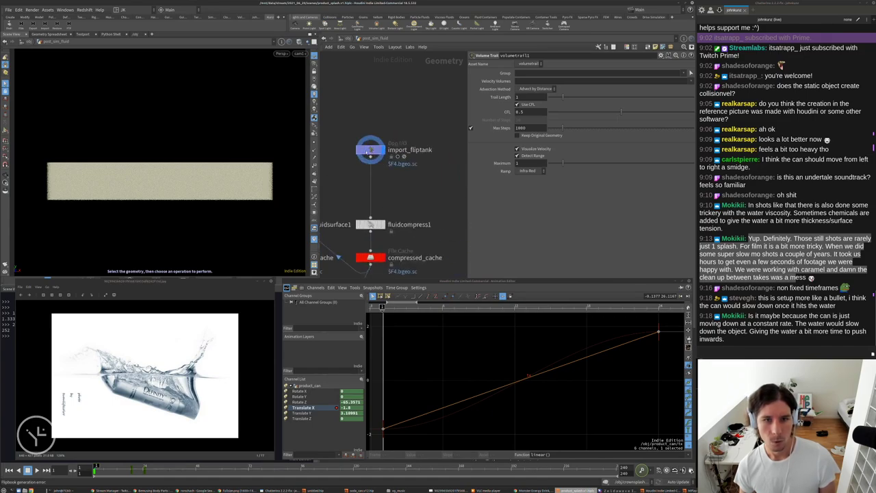
click(370, 149)
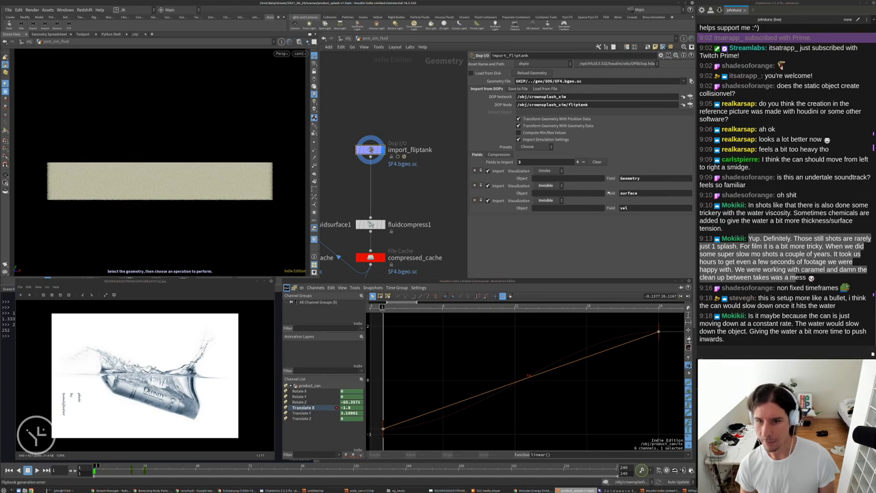
drag(648, 193, 616, 193)
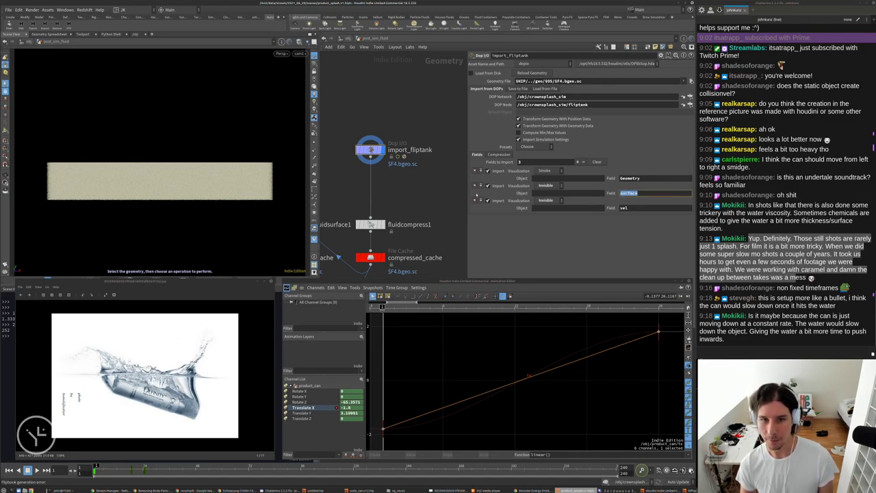
middle_drag(408, 180, 381, 157)
key(Tab)
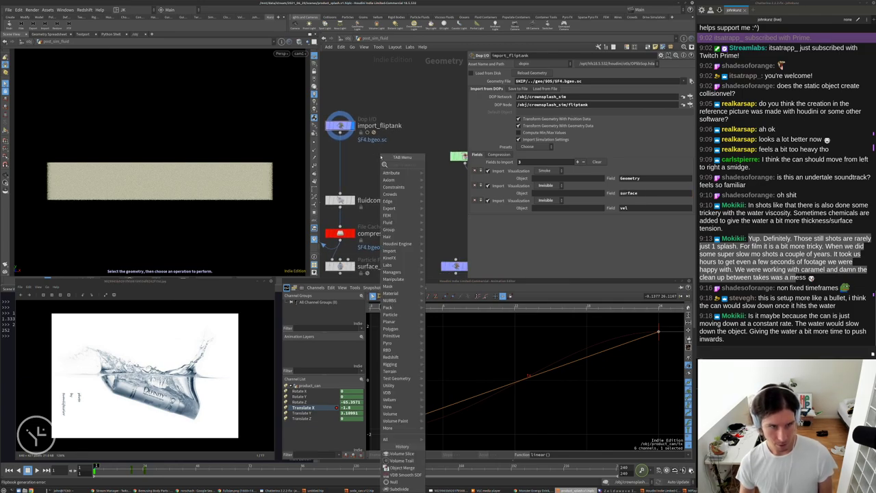
text(conv)
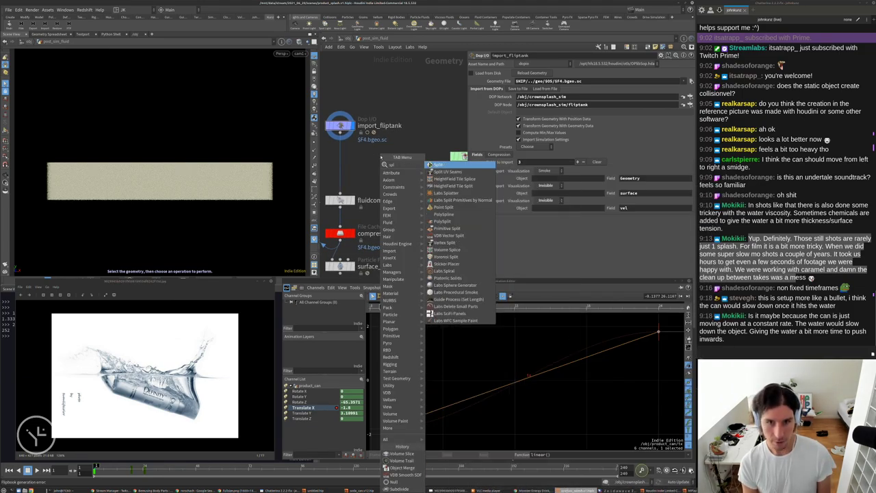
key(Return)
click(381, 157)
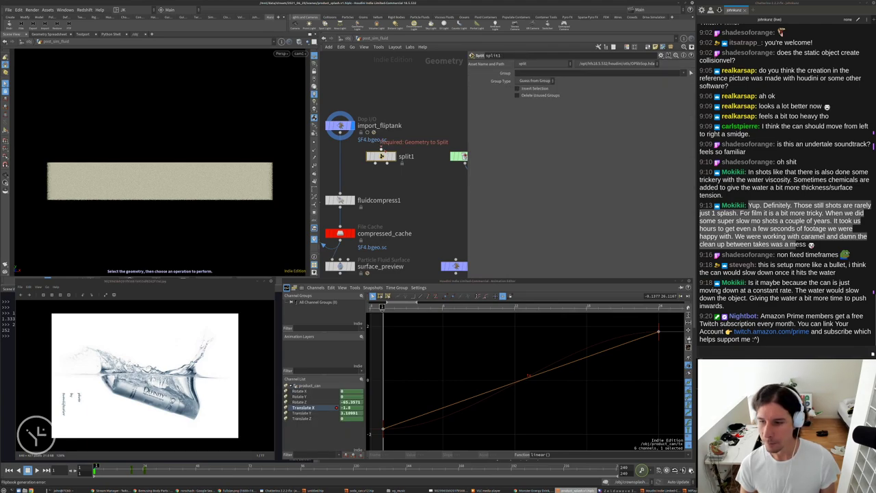
drag(381, 149, 340, 132)
click(683, 73)
click(687, 81)
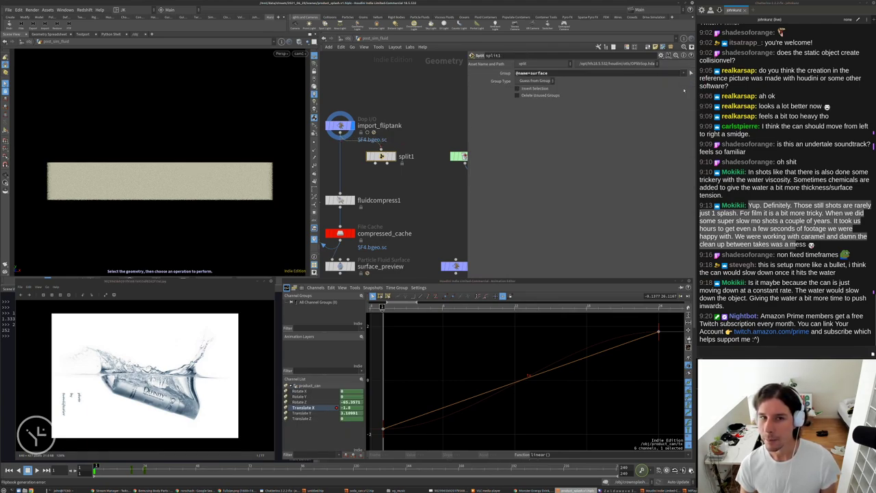
click(390, 157)
middle_drag(415, 117, 406, 88)
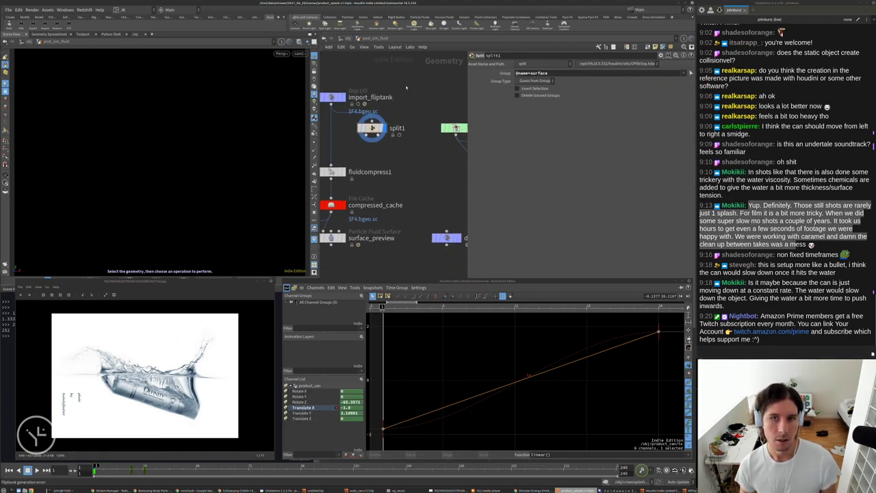
Set the surface field's visualization on import_fliptank to Isosurface and inspect the water surface from an angle.
click(333, 98)
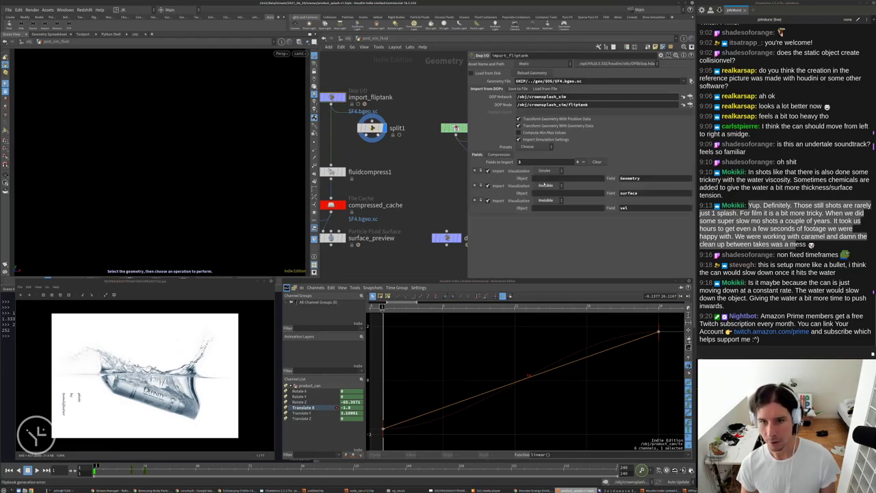
click(546, 185)
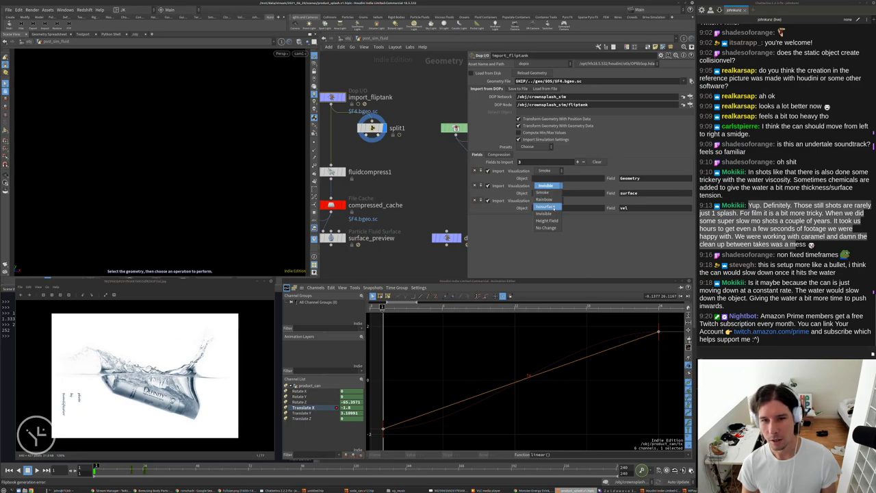
click(547, 207)
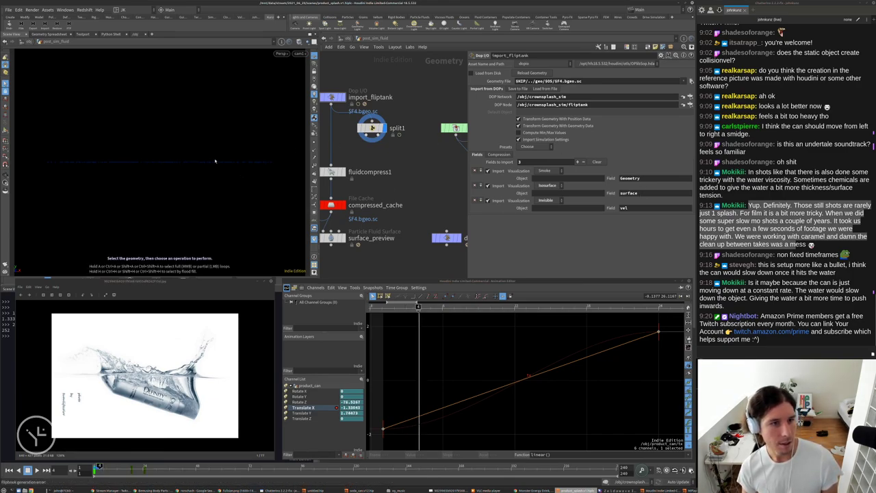
key(Escape)
mouse_move(234, 159)
mouse_down()
mouse_move(237, 182)
mouse_move(166, 182)
mouse_move(261, 145)
mouse_move(235, 142)
mouse_up()
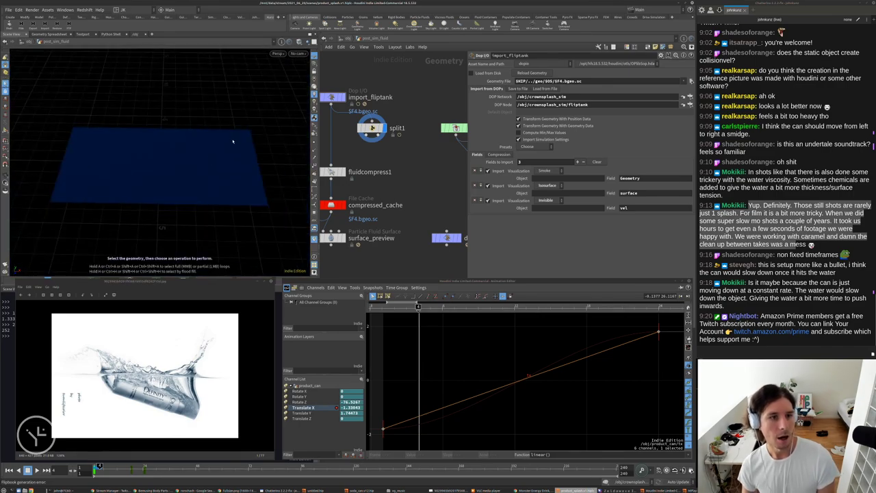
key(bracketleft)
Return to the object level and clear the material assigned to post_sim_fluid.
click(347, 39)
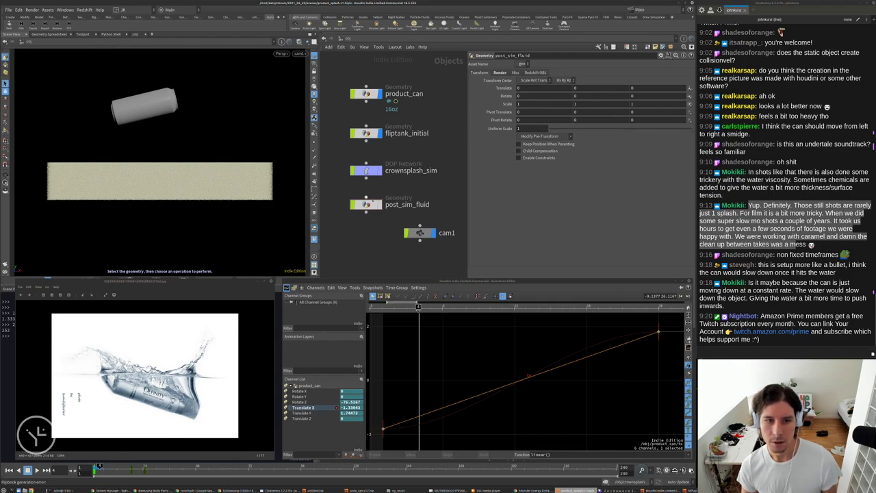
click(504, 72)
drag(586, 80, 513, 80)
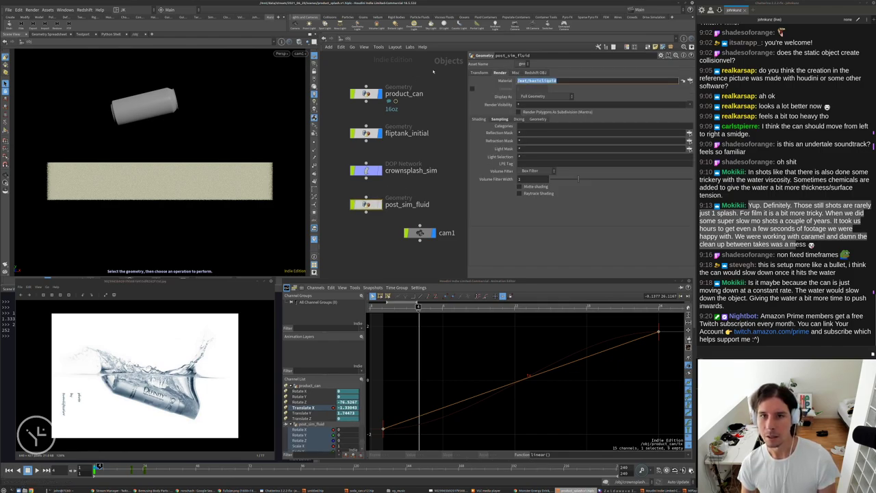
key(BackSpace)
click(444, 119)
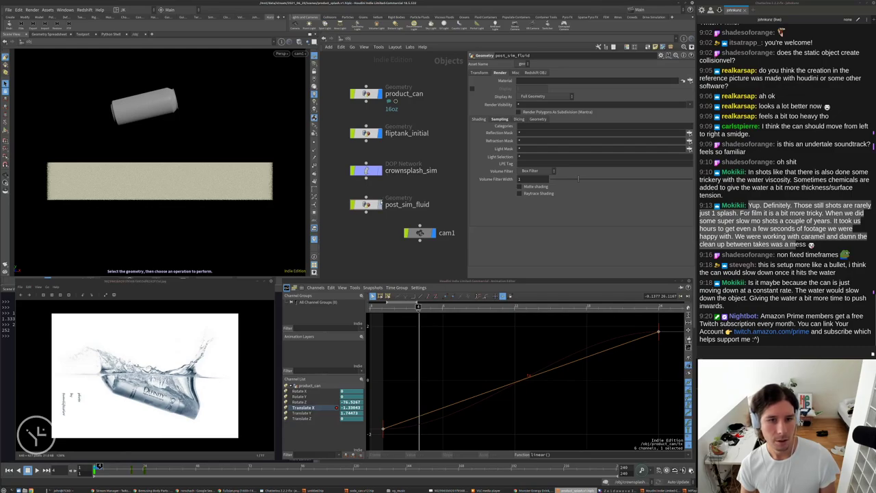
Hide fliptank_initial, leaving post_sim_fluid displayed, and flipbook the splash surface through the camera.
click(380, 135)
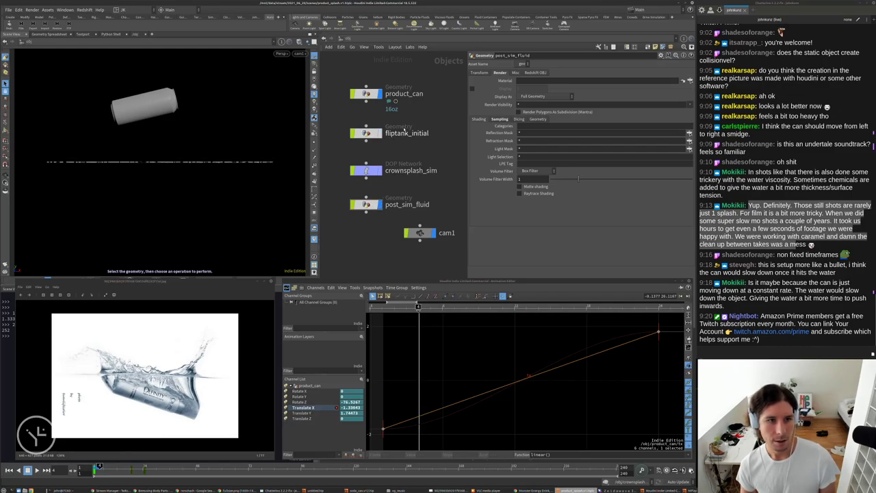
middle_drag(444, 126, 443, 113)
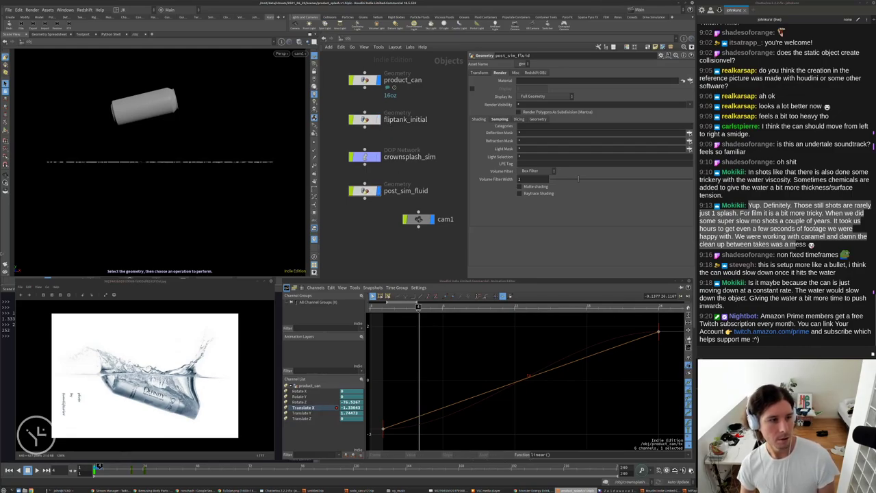
click(5, 264)
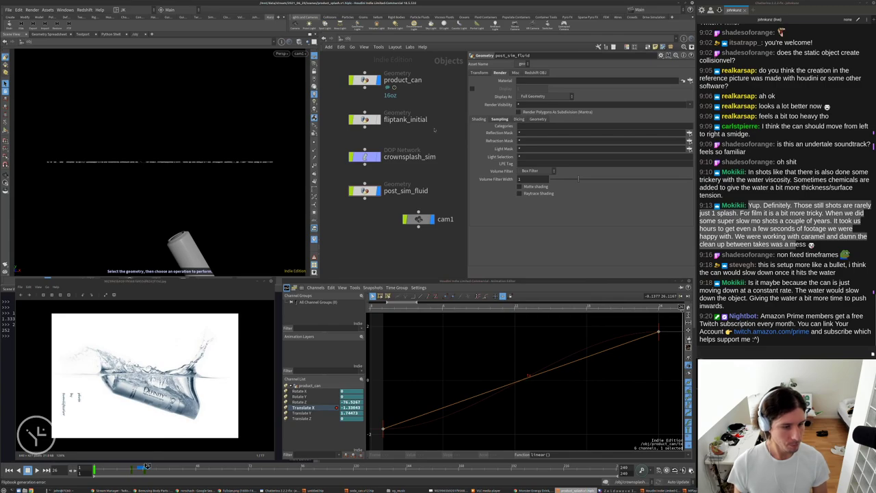
Add a null to the object network above product_can and rename it real_time_motion.
click(366, 167)
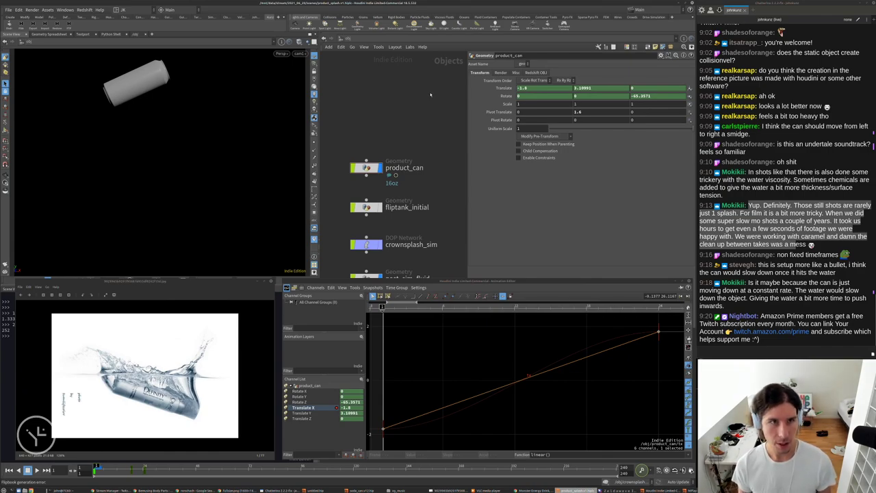
middle_drag(405, 109, 411, 135)
key(Tab)
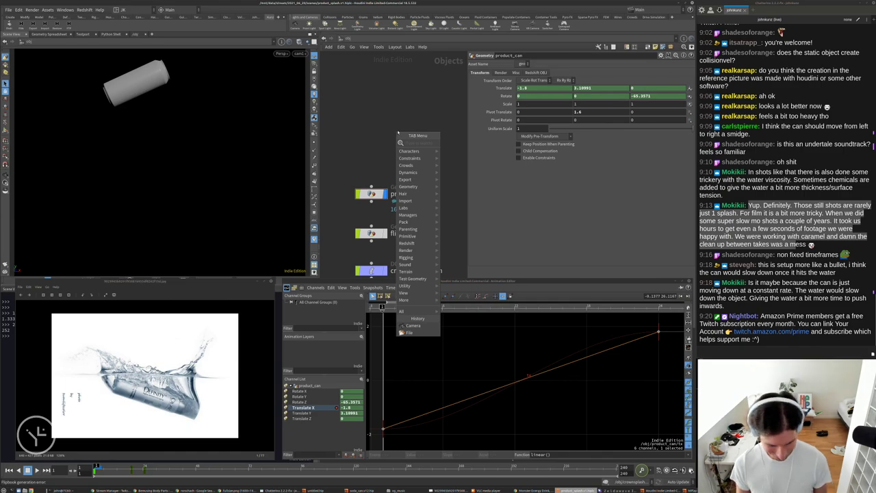
text(nul)
key(Return)
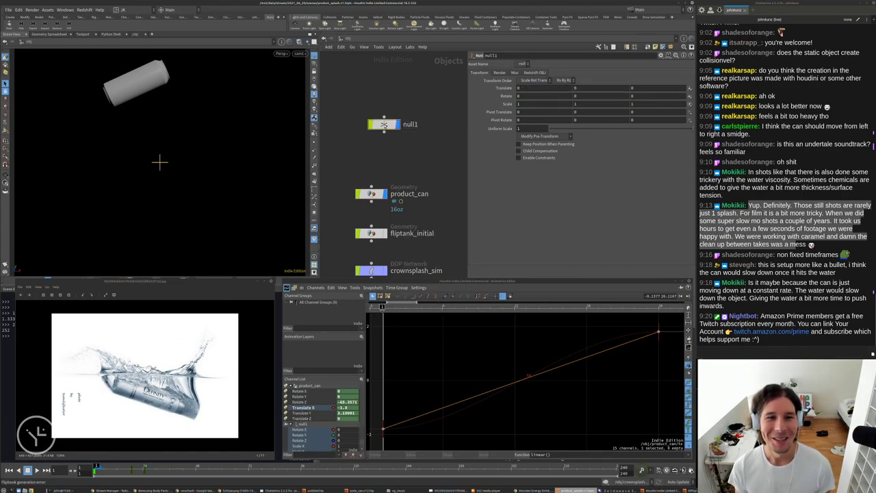
click(385, 136)
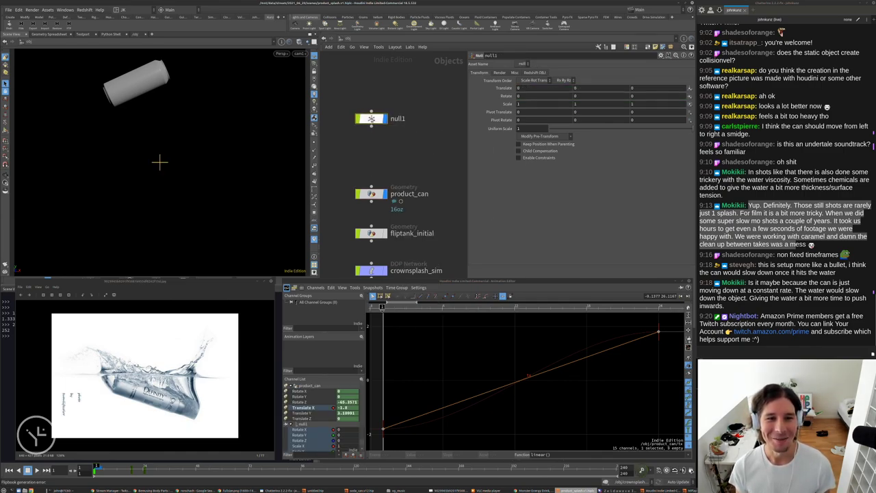
double_click(401, 122)
text(real_)
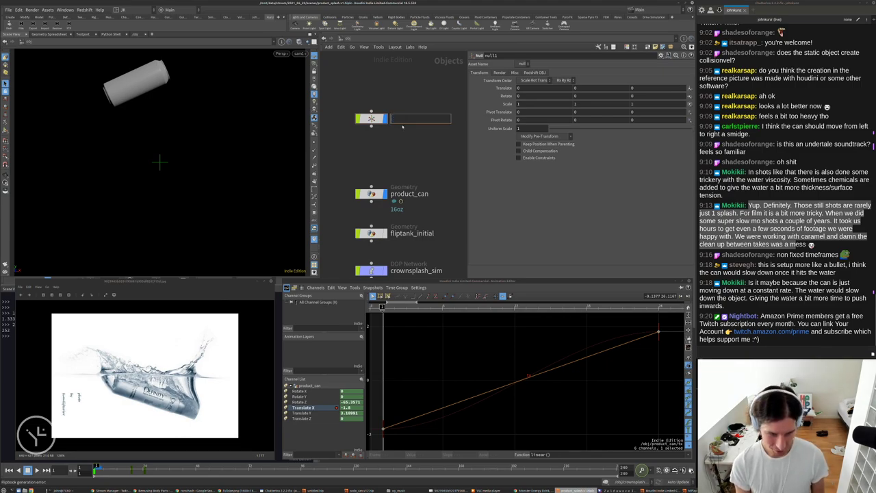
text(time_)
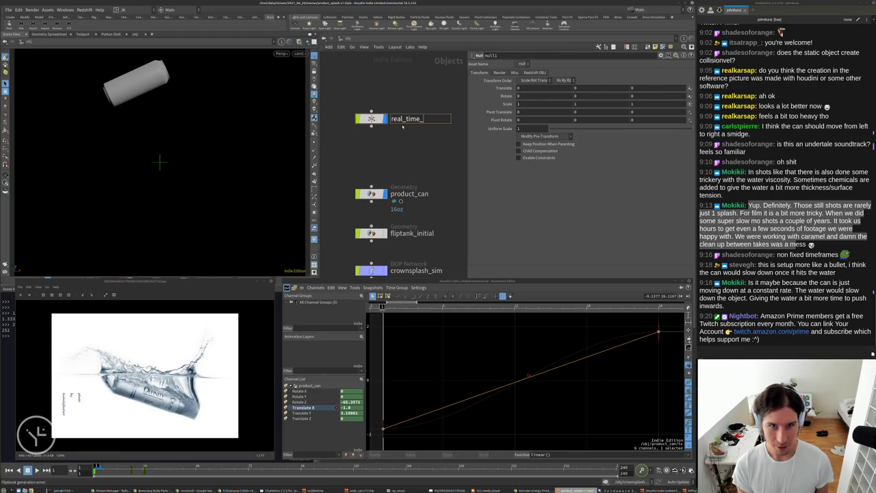
text(motion)
key(Return)
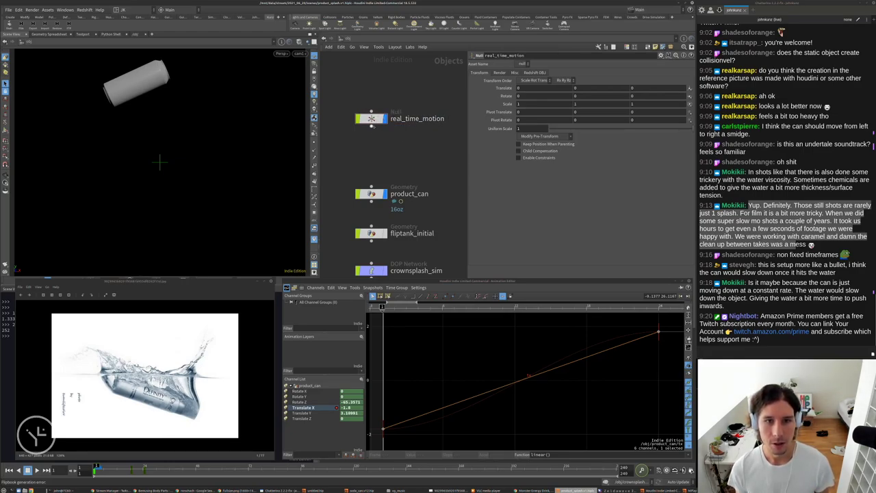
Delete the real_time_motion null from the object network.
click(373, 120)
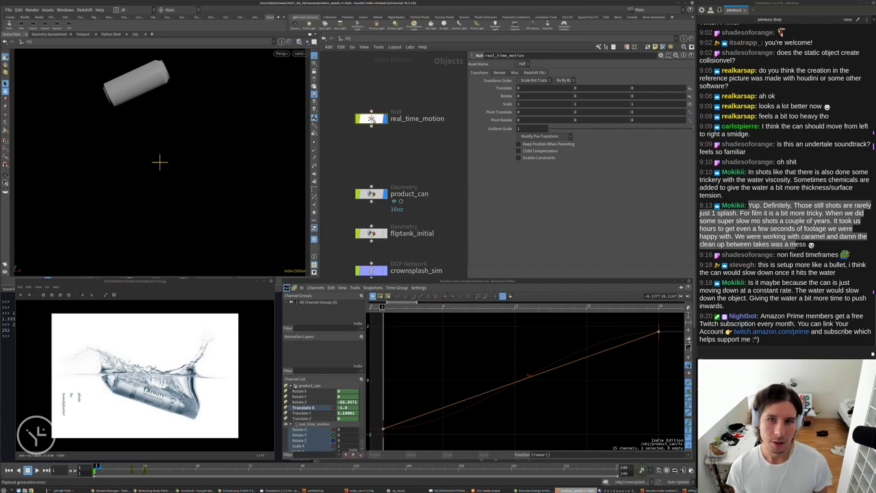
key(Delete)
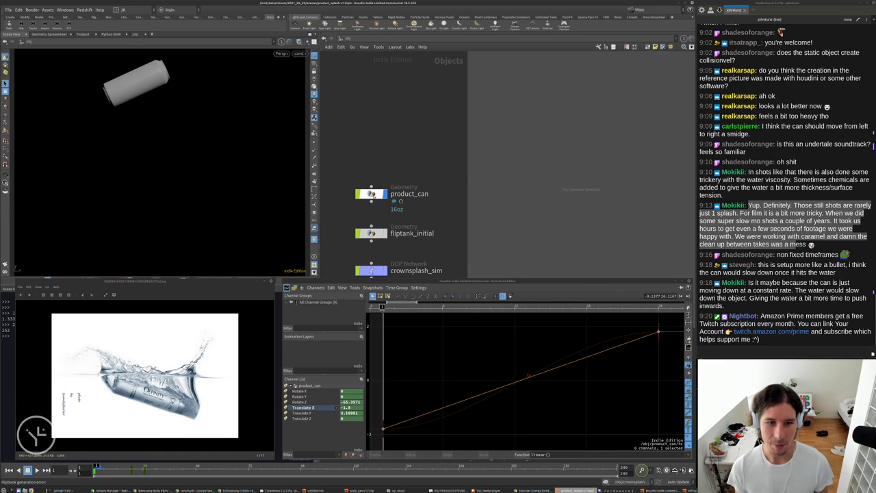
Show product_can's Rotate Z, Translate X and Translate Y curves together and delete the keyframes at frame 18.
click(373, 193)
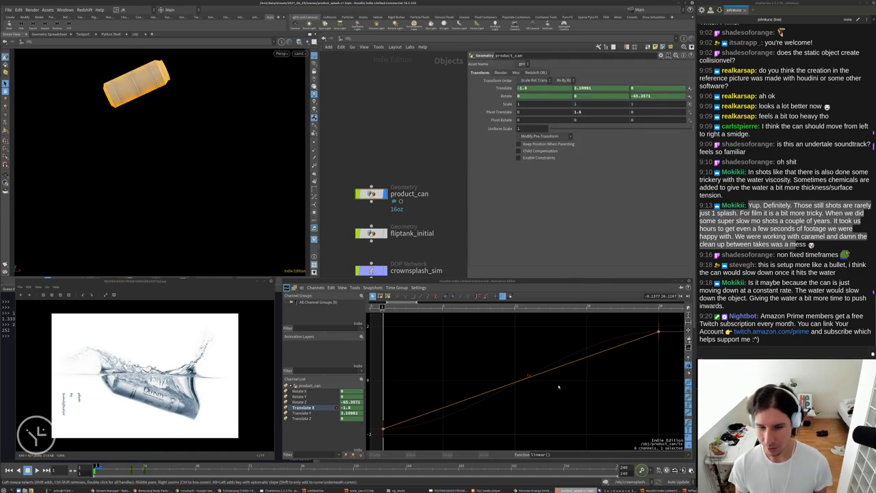
key(h)
scroll(537, 361, down, 2)
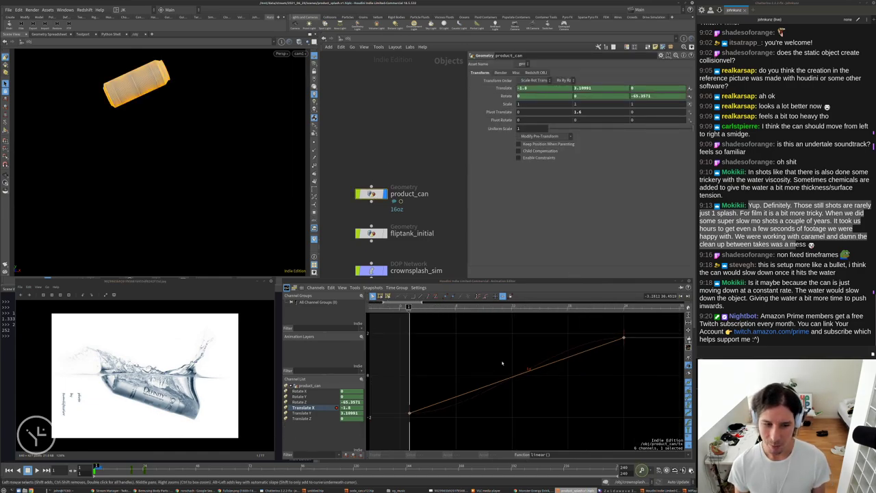
click(562, 373)
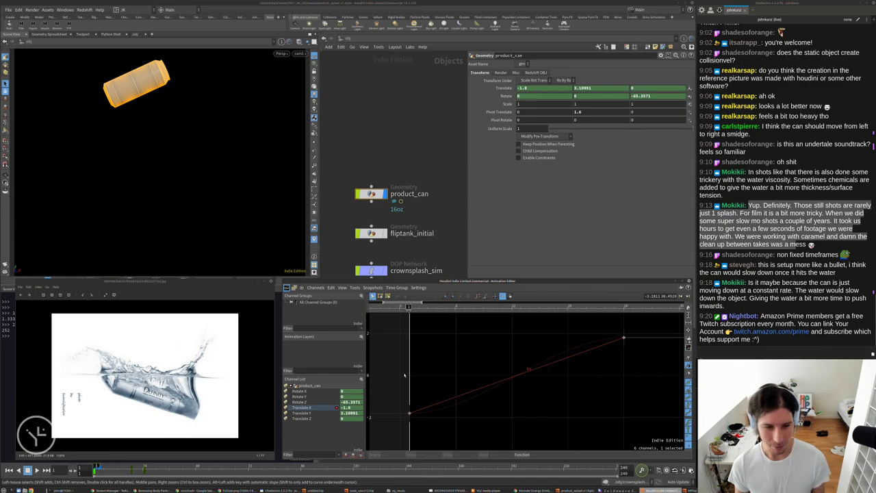
shift+click(312, 403)
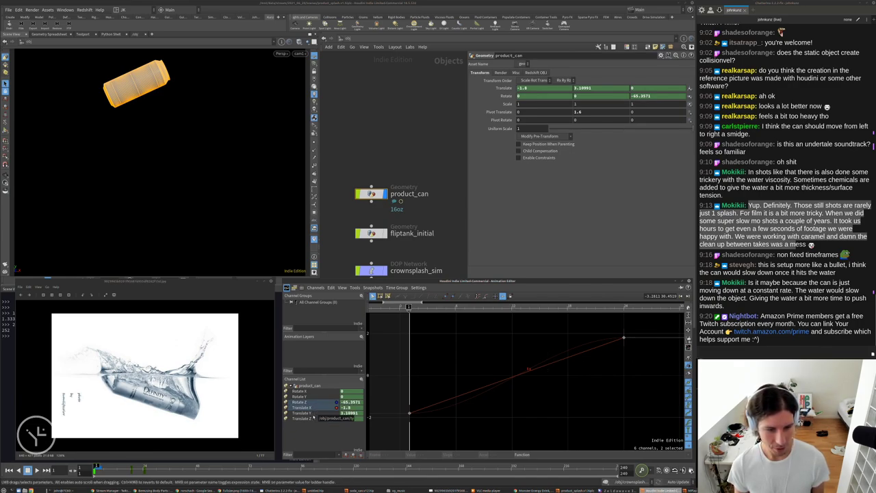
shift+click(311, 418)
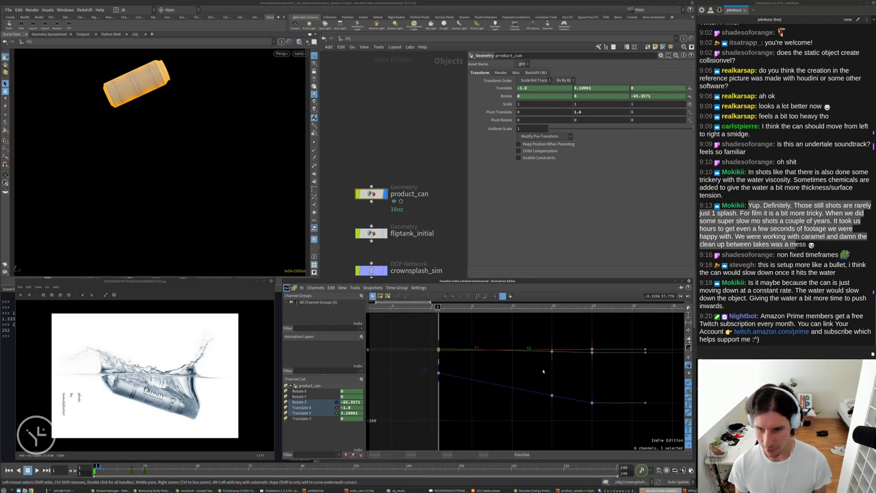
drag(531, 412, 508, 336)
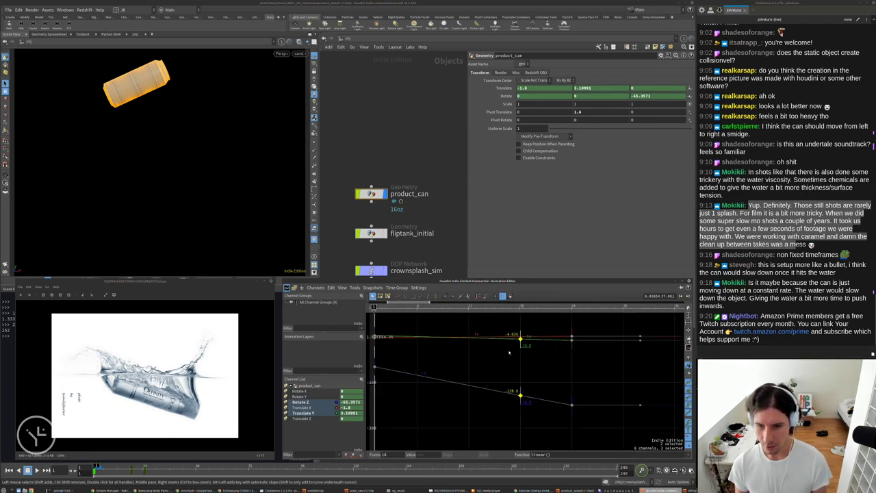
key(Delete)
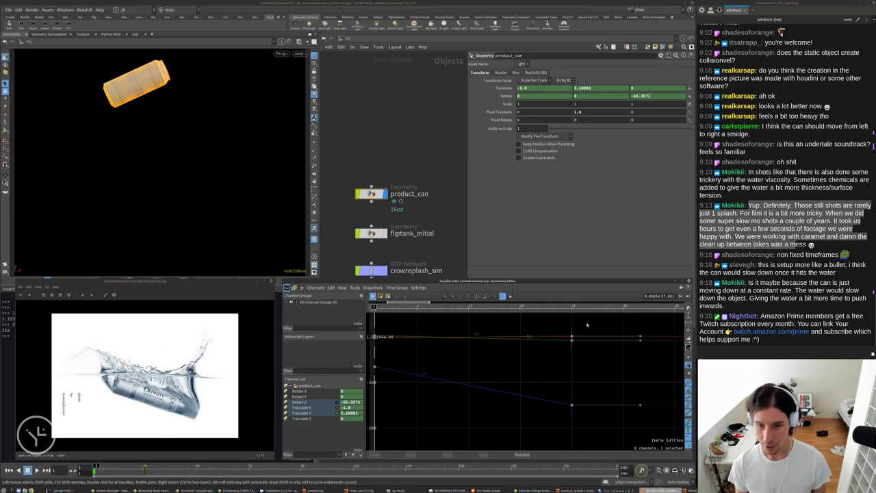
Switch the update mode to Manual and set the Rotate Z, Translate X and Translate Y curves to bezier() from their frame 24 keys.
drag(587, 325, 555, 420)
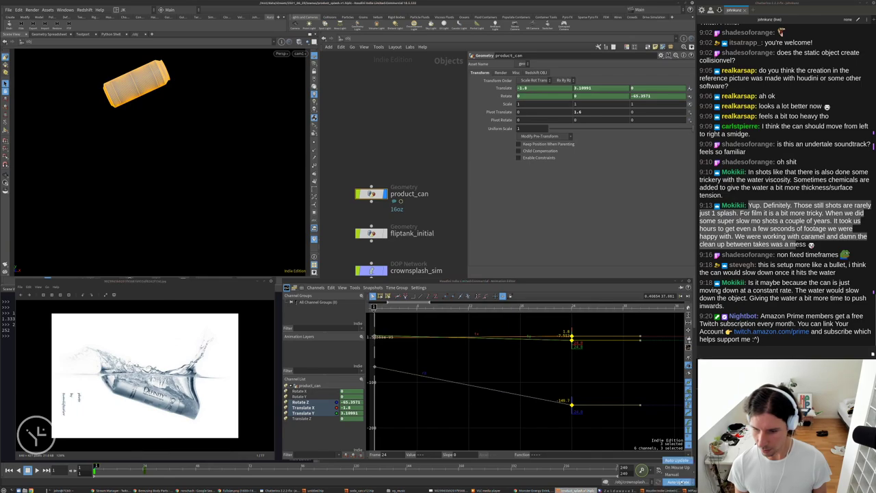
click(596, 377)
drag(579, 322, 558, 436)
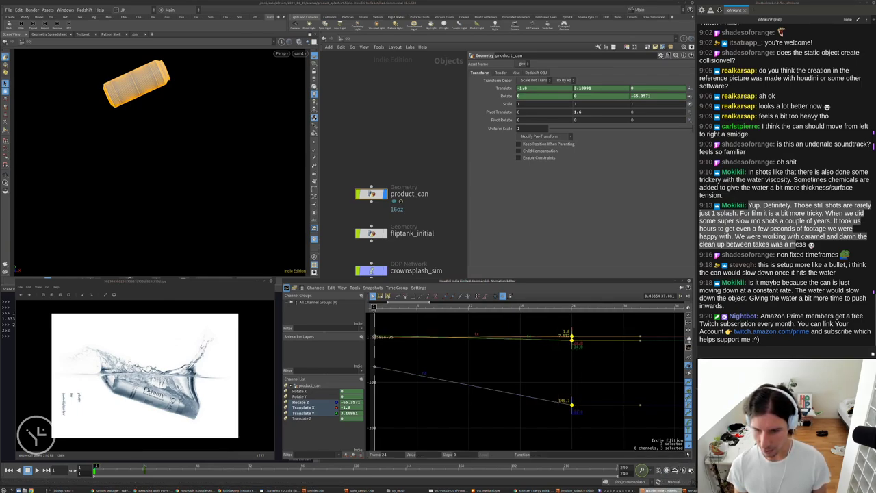
click(687, 454)
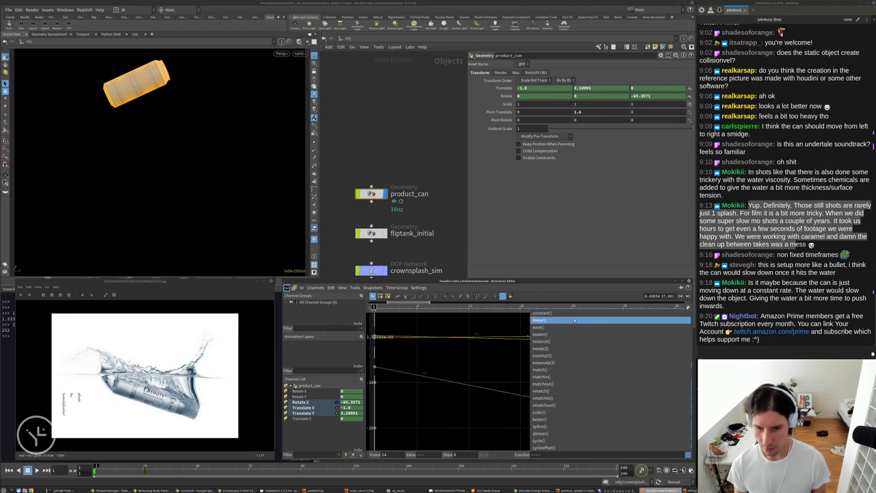
click(561, 419)
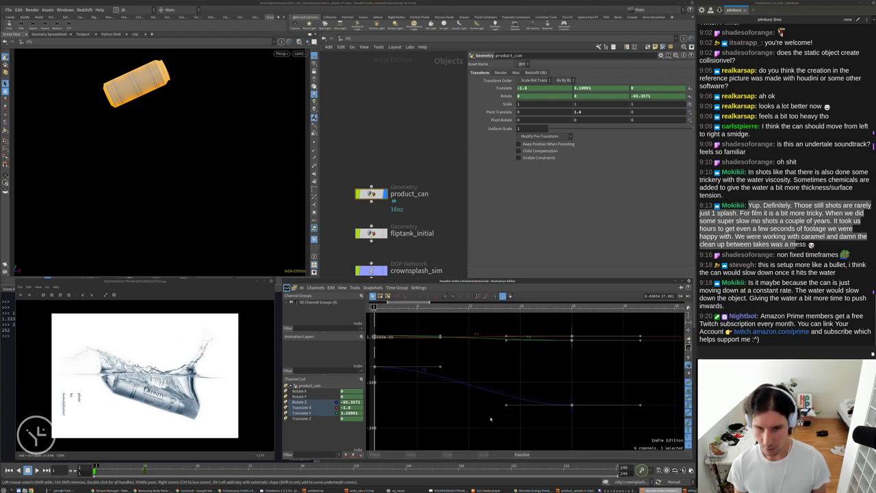
middle_drag(424, 408, 441, 409)
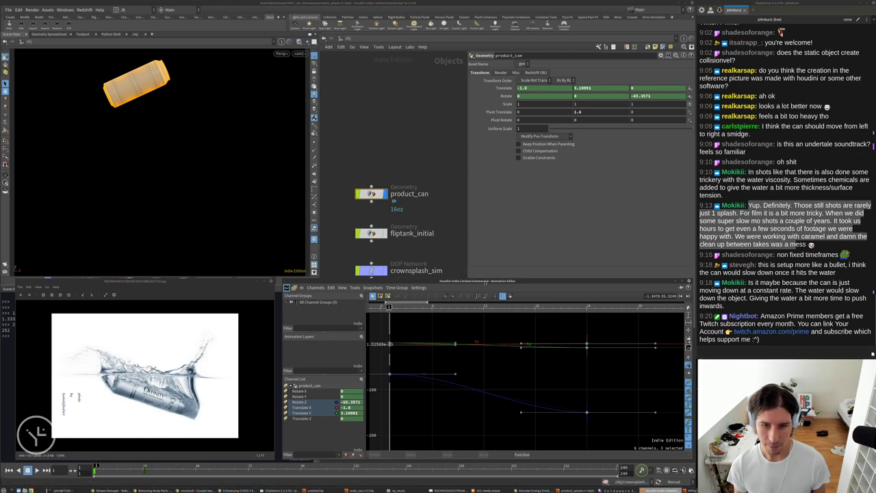
super+drag(502, 392, 504, 353)
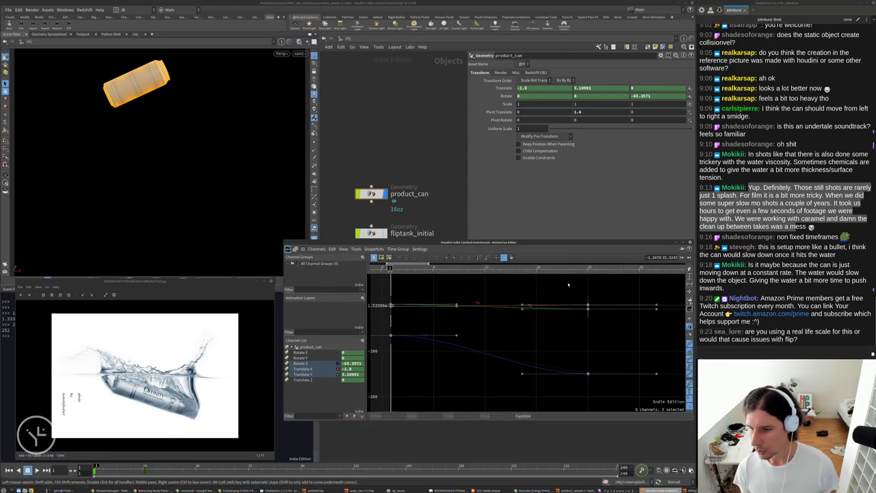
Look over the product_can network, return to the object level and switch the update mode to Auto Update.
double_click(369, 194)
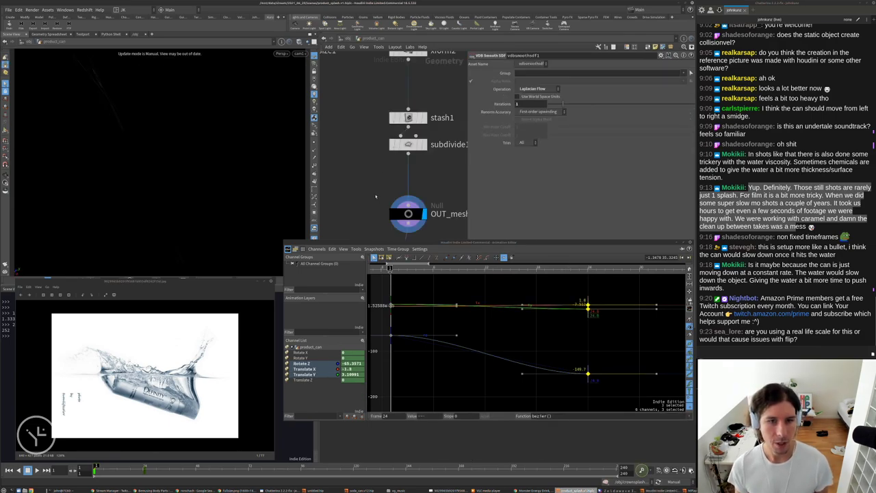
middle_click(363, 163)
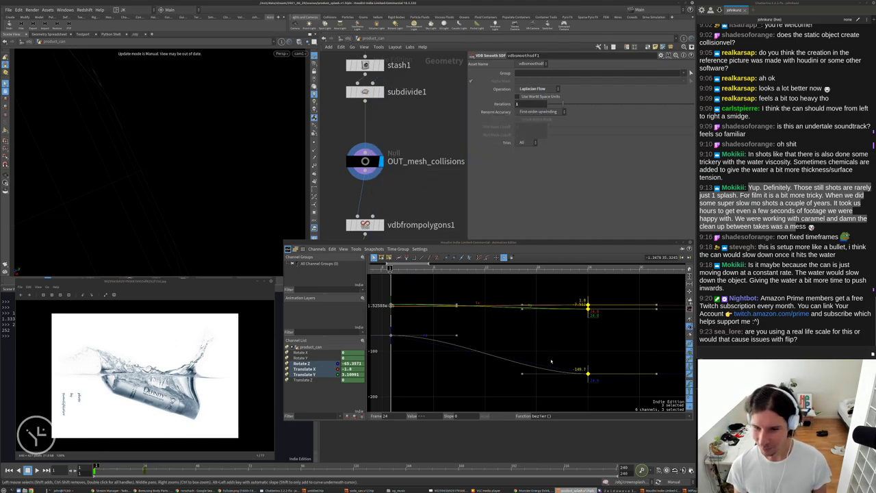
key(u)
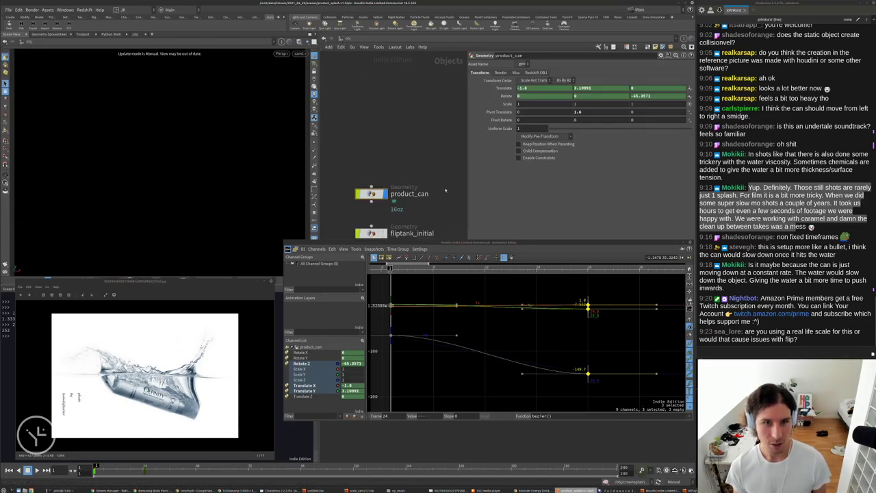
middle_drag(444, 226, 424, 89)
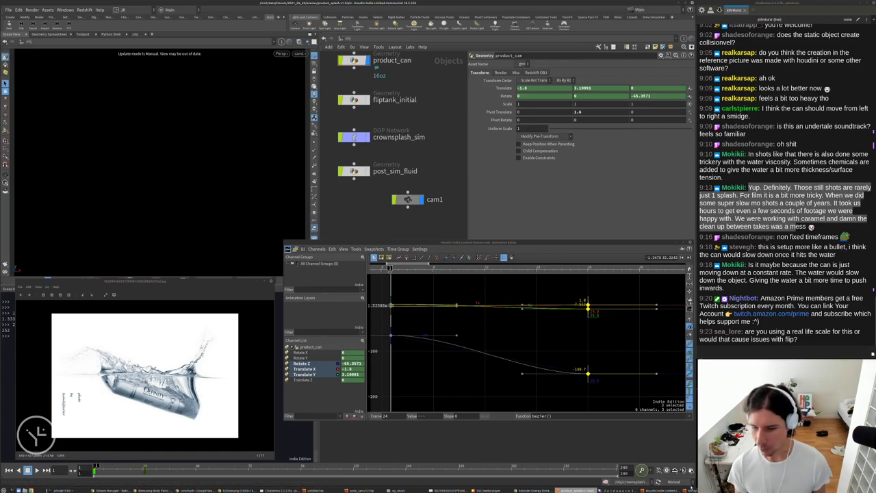
click(681, 481)
click(678, 460)
middle_drag(387, 77, 377, 126)
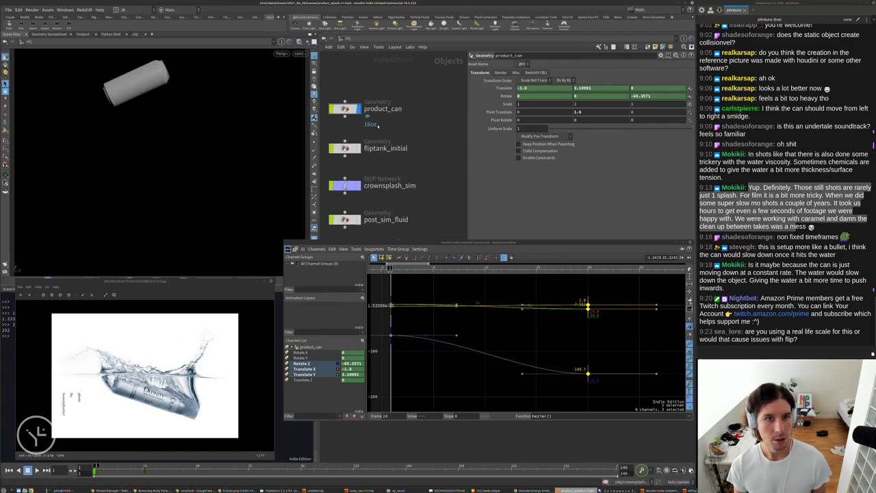
Inside product_can, insert a Transform node between subdivide1 and OUT_mesh_collisions and display its output.
double_click(375, 113)
scroll(414, 157, up, 1)
key(Tab)
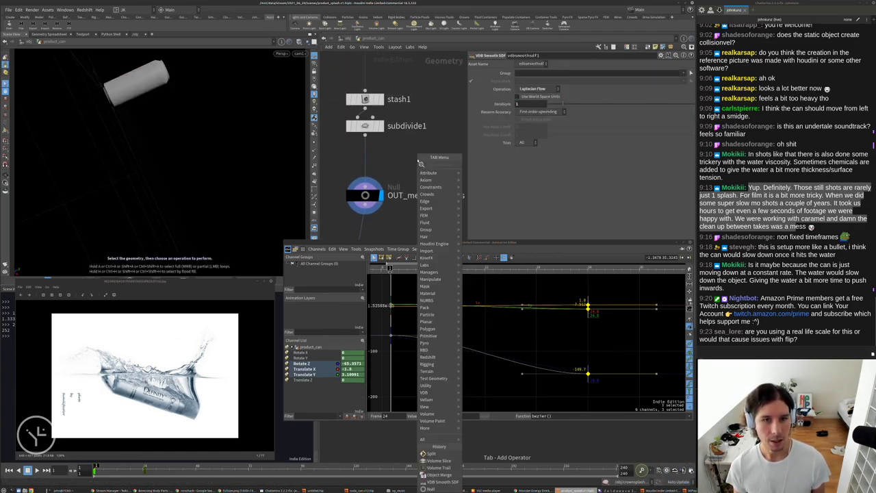
key(Escape)
key(Tab)
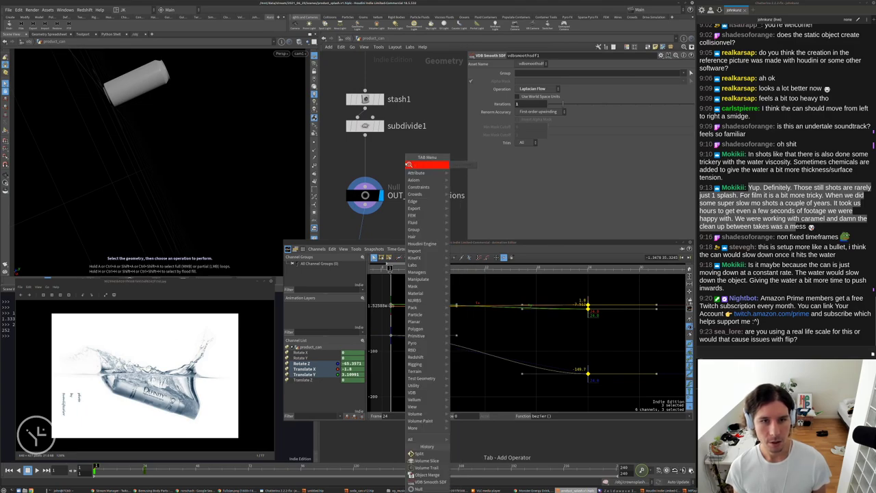
key(Escape)
key(Tab)
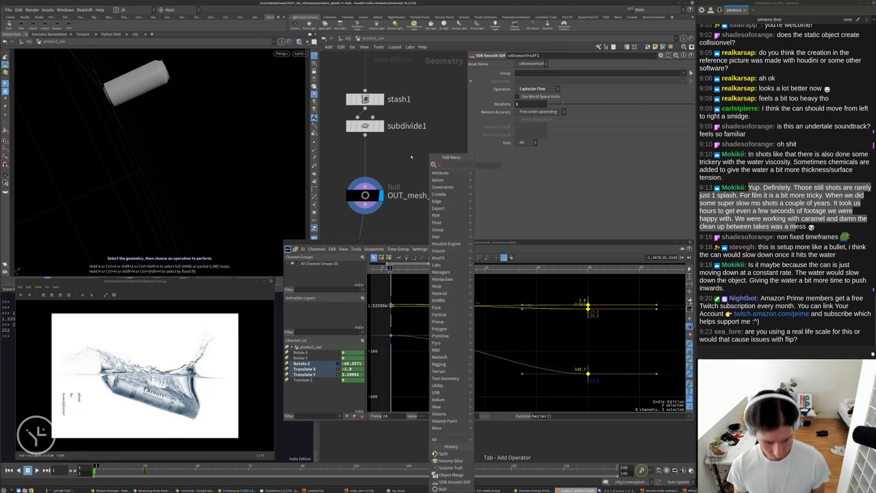
key(Escape)
key(Tab)
text(tr)
key(Down)
key(Down)
key(Return)
click(413, 158)
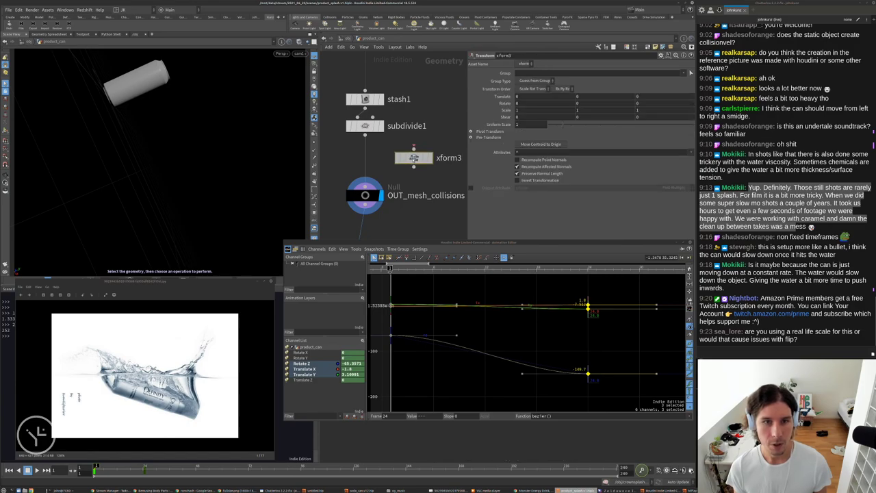
drag(413, 157, 365, 156)
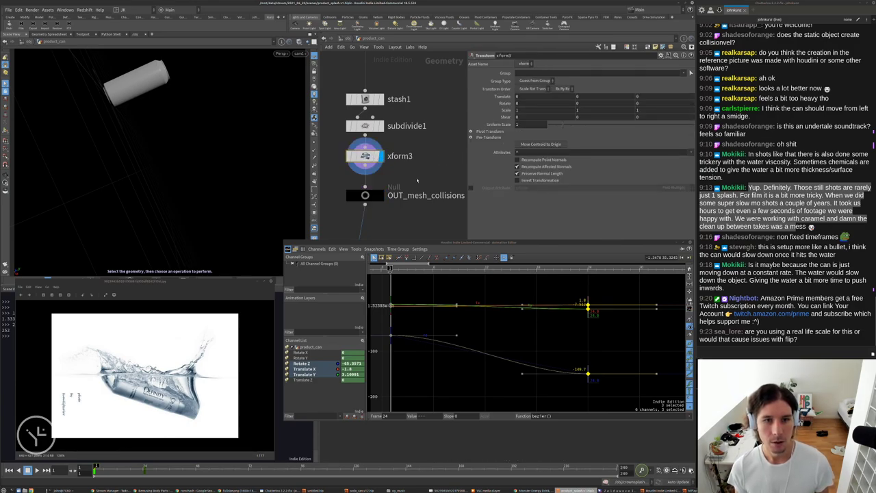
Set xform3's uniform scale to 0.1, frame the can and check its dimensions in the node info.
middle_drag(440, 161, 433, 188)
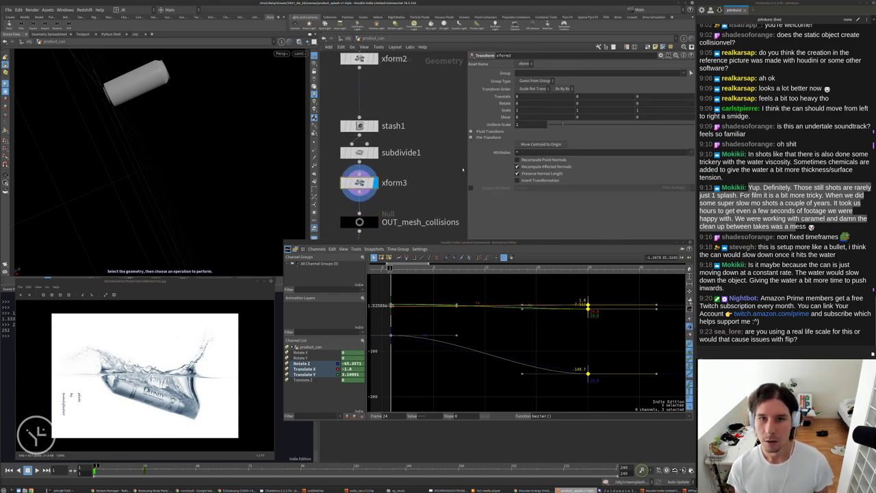
click(537, 124)
text(.1)
key(Return)
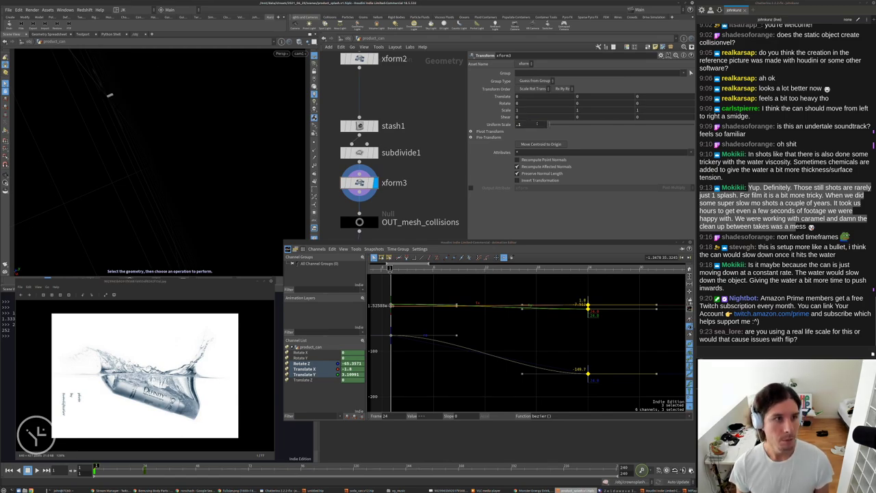
key(space+g)
middle_click(360, 185)
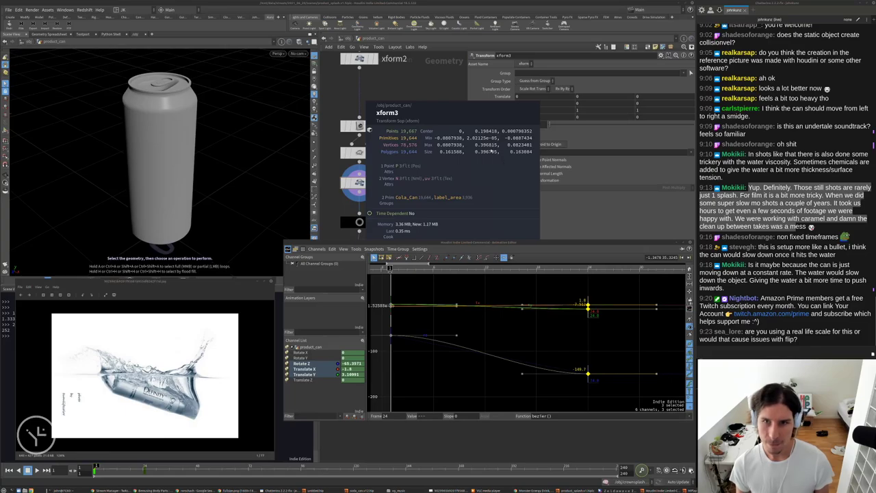
Try uniform scales of 0.05 and 0.02 on xform3, checking the can's dimensions in the node info.
click(540, 123)
text(.)
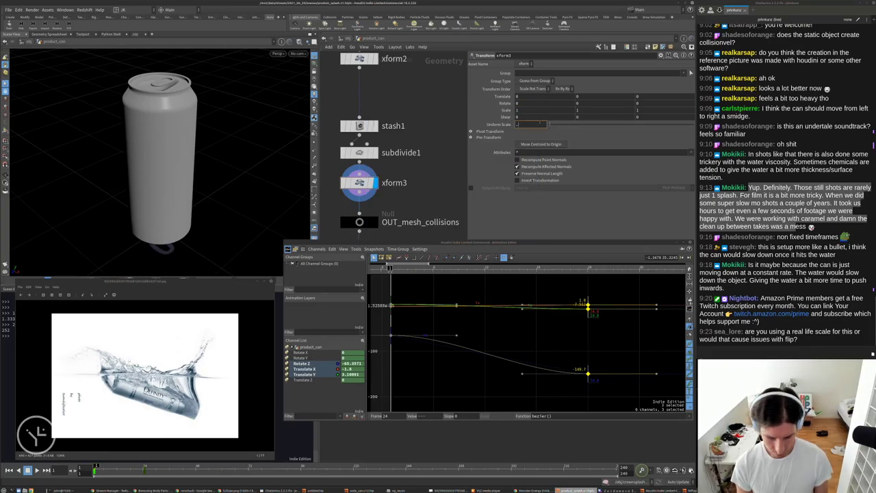
text(05)
key(Return)
middle_click(359, 183)
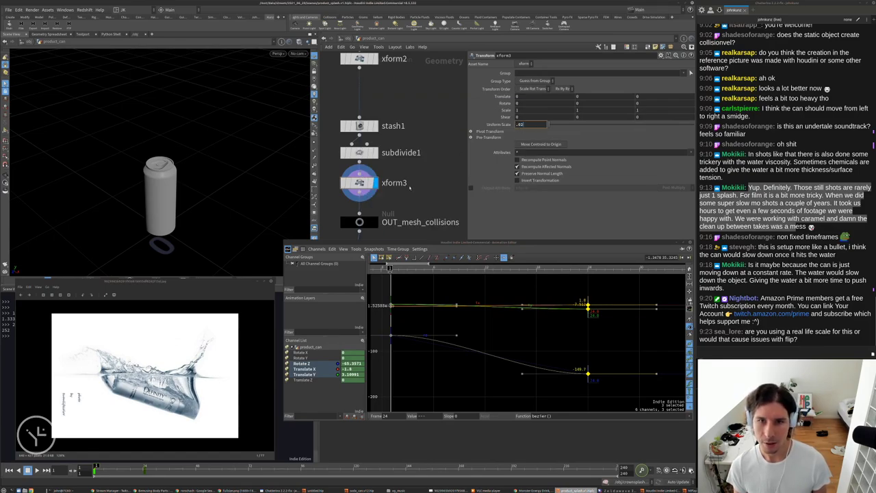
key(Return)
middle_click(357, 183)
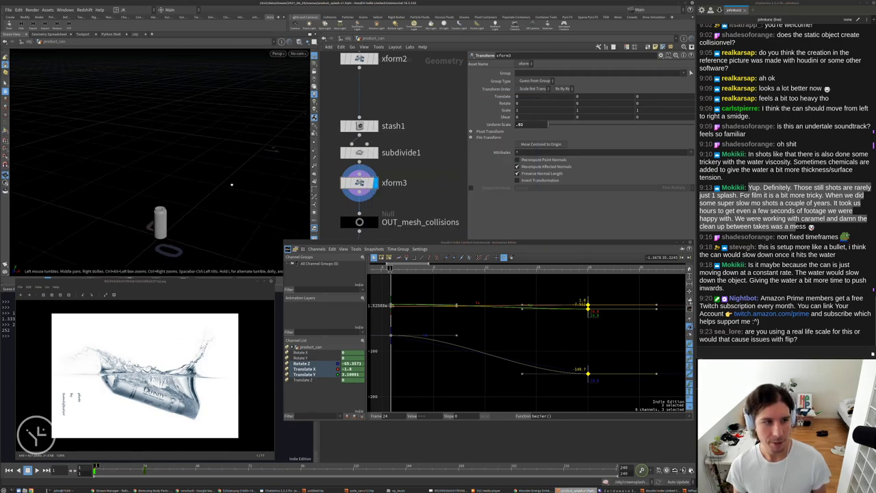
Add a Test Geometry: Tommy node, show it as a template and compare the can's size with the figure.
middle_drag(441, 182, 393, 149)
key(Tab)
text(t)
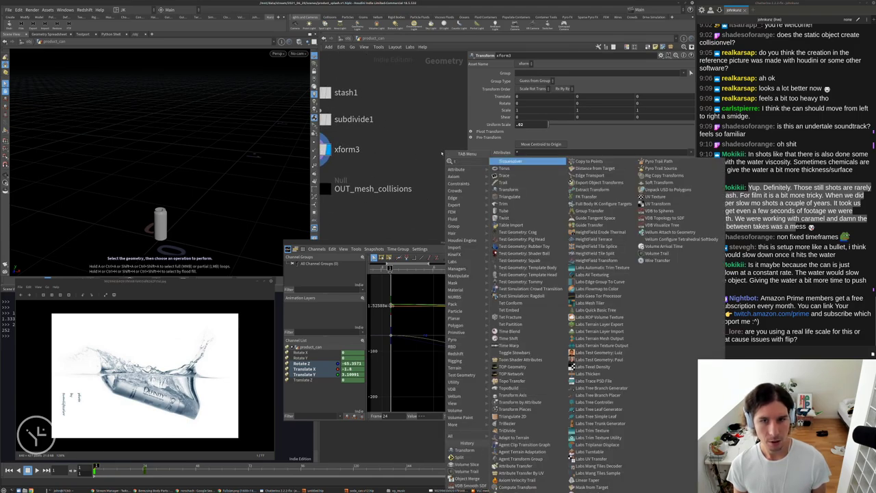
text(test)
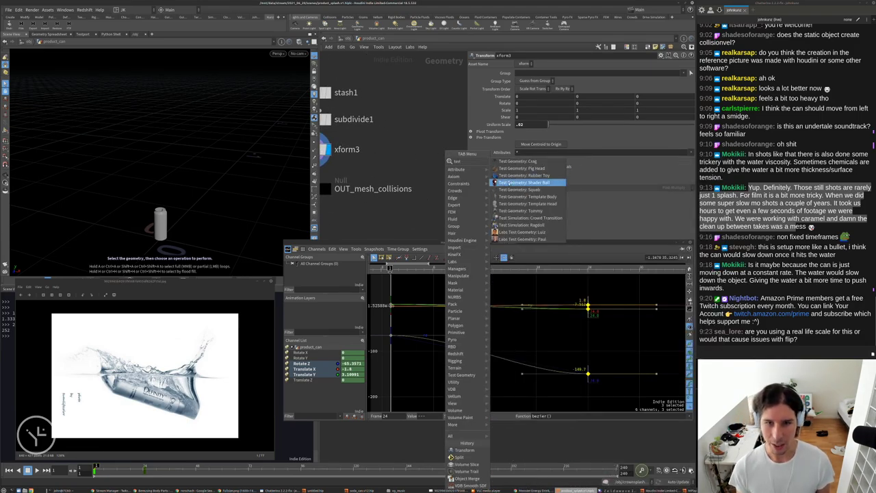
click(513, 211)
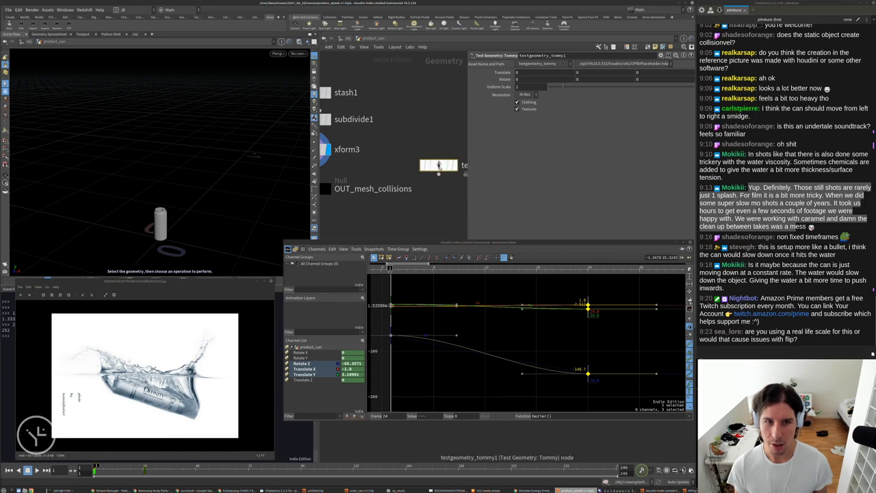
click(416, 150)
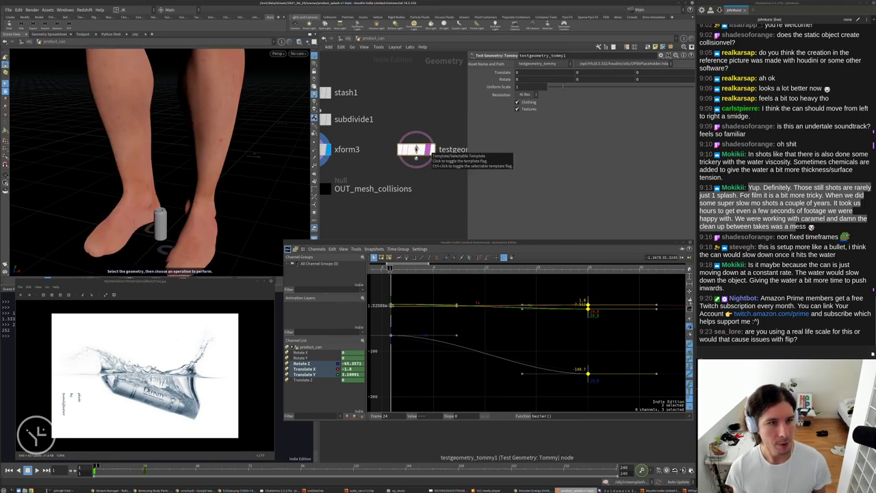
right_drag(233, 165, 174, 207)
drag(174, 207, 199, 205)
right_drag(199, 205, 180, 206)
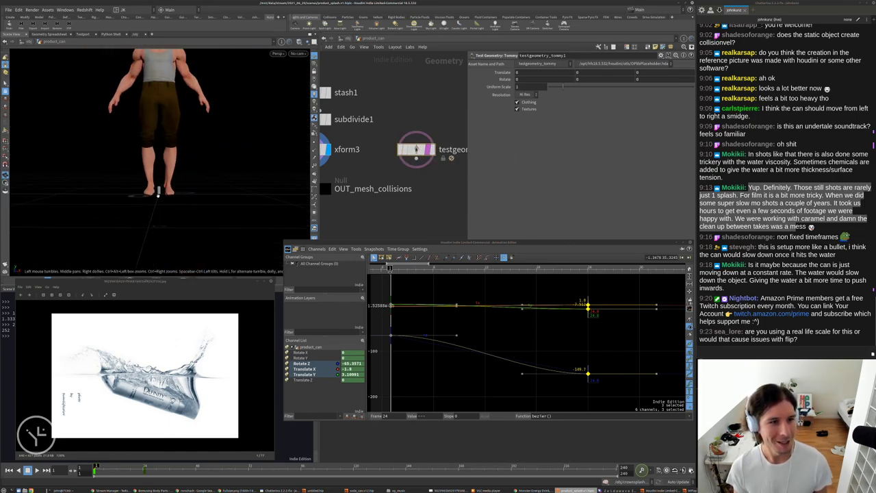
drag(179, 205, 162, 206)
middle_drag(370, 164, 414, 167)
Set xform3's uniform scale to 0.05.
click(356, 152)
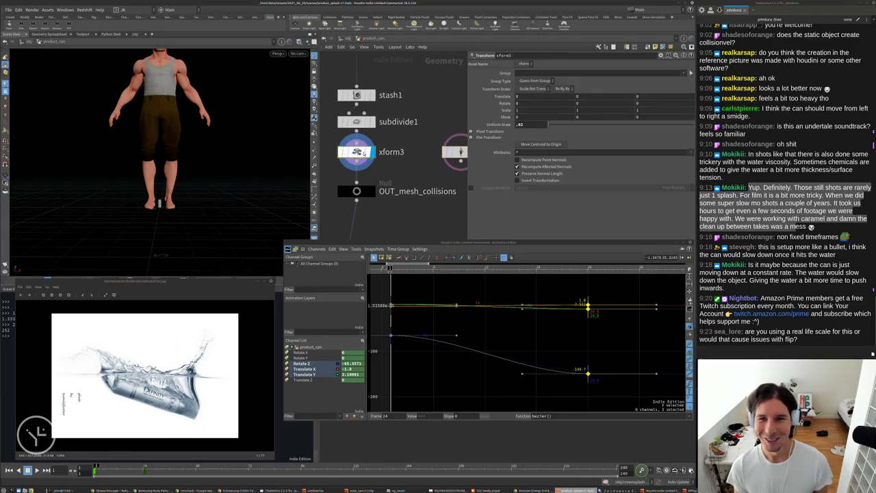
click(522, 125)
key(BackSpace)
text(5)
key(Return)
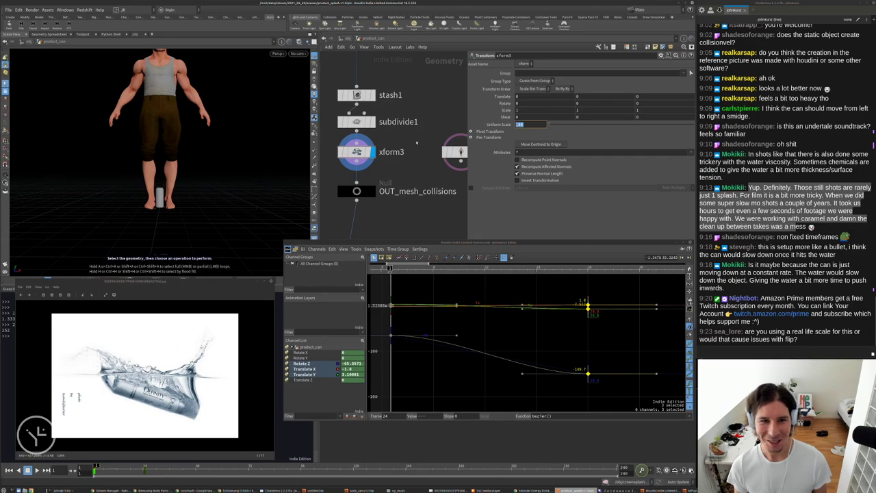
Toggle the bypass of xform3 on and off to compare the can's unscaled and scaled sizes with the Tommy figure.
middle_drag(410, 144, 383, 154)
scroll(383, 168, down, 2)
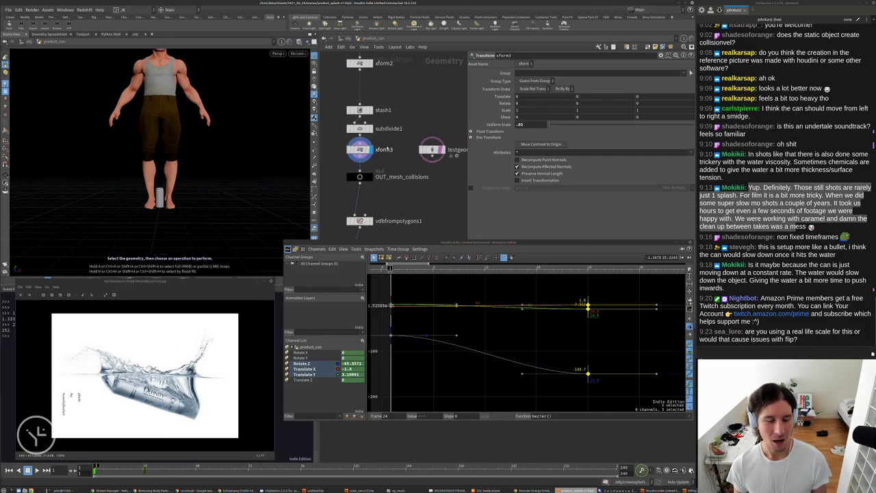
scroll(332, 149, up, 2)
click(352, 149)
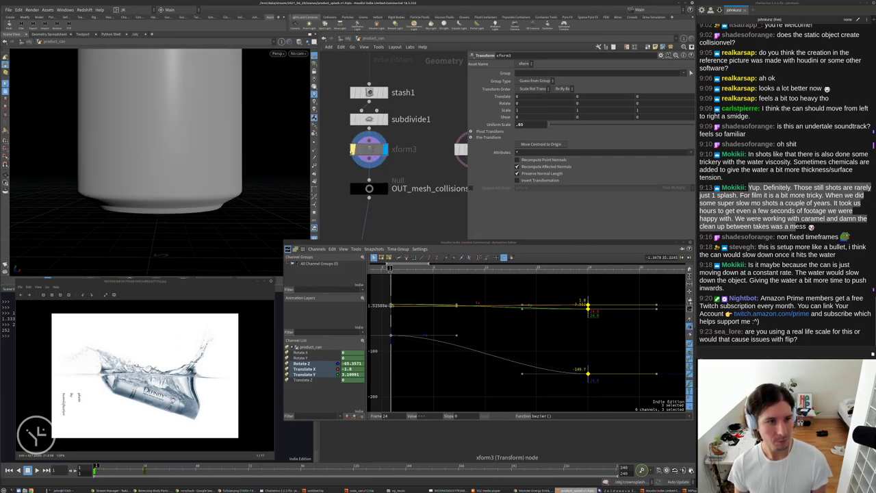
click(352, 150)
click(352, 149)
right_click(182, 142)
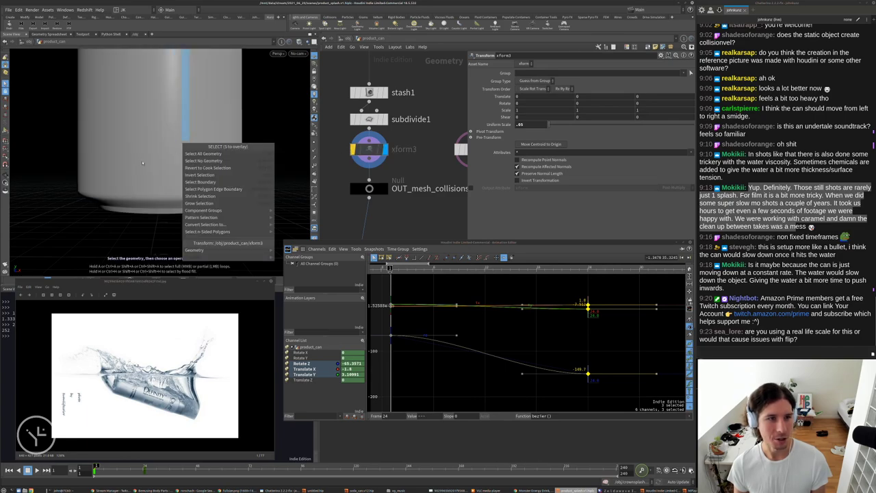
key(Escape)
right_drag(252, 110, 198, 116)
middle_drag(199, 116, 195, 161)
right_drag(195, 160, 178, 154)
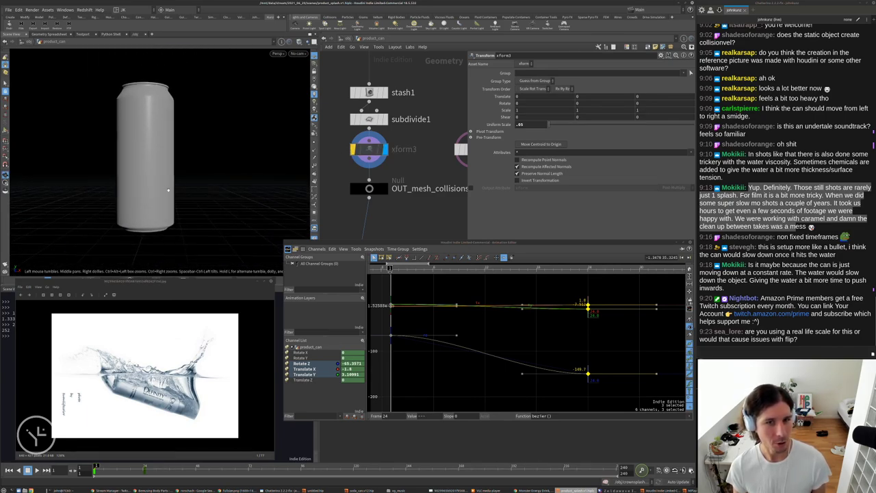
middle_drag(419, 152, 399, 159)
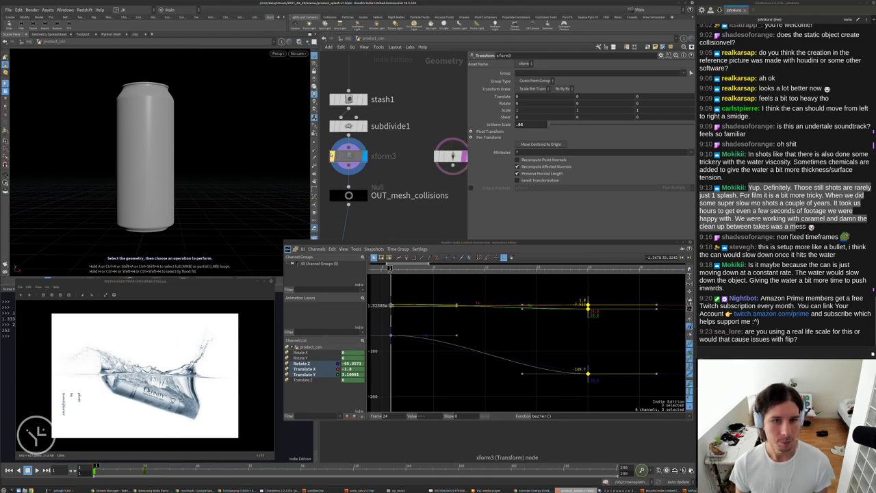
click(331, 156)
key(Escape)
scroll(228, 155, up, 3)
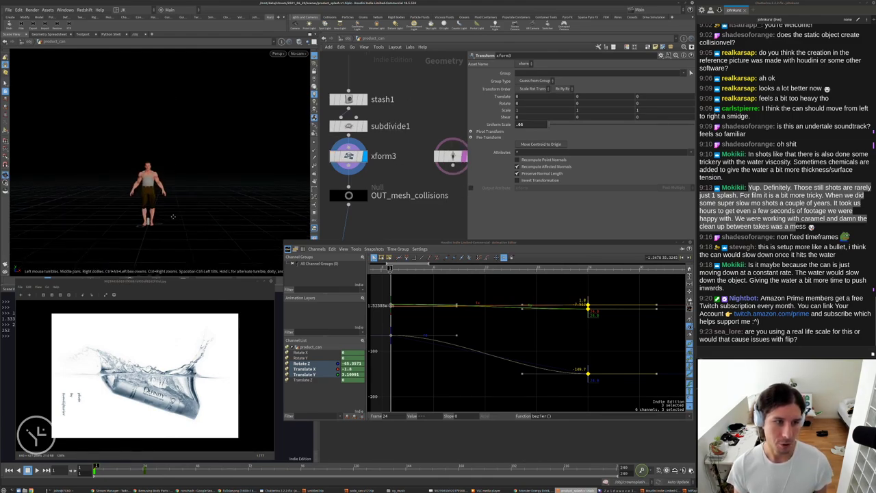
scroll(176, 186, up, 2)
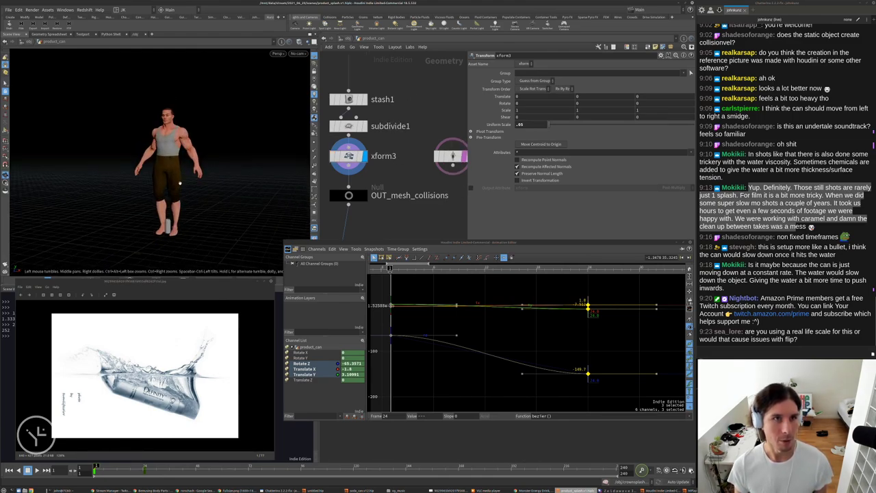
Delete the Tommy test geometry node from the product_can network.
key(s)
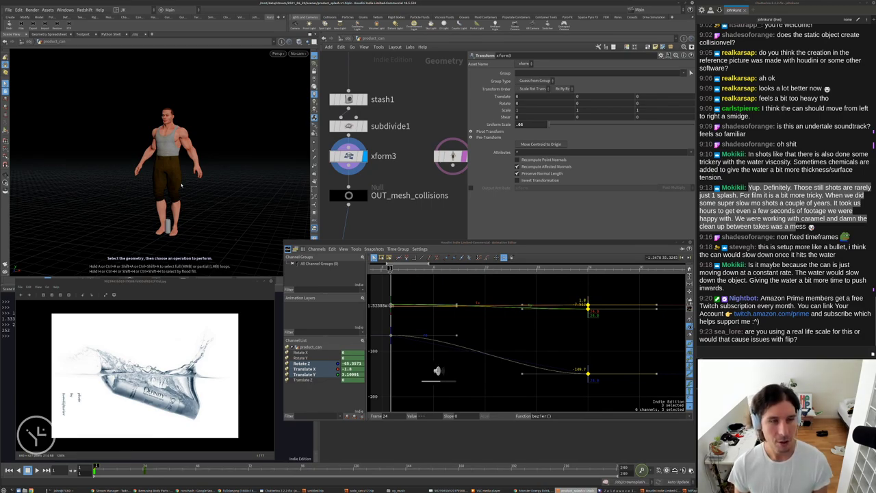
click(174, 208)
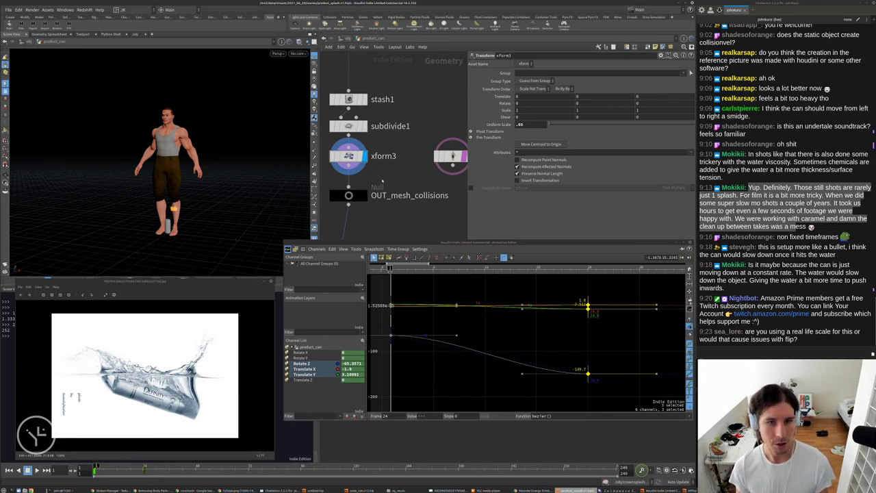
middle_drag(400, 167, 355, 176)
drag(435, 118, 387, 215)
key(Delete)
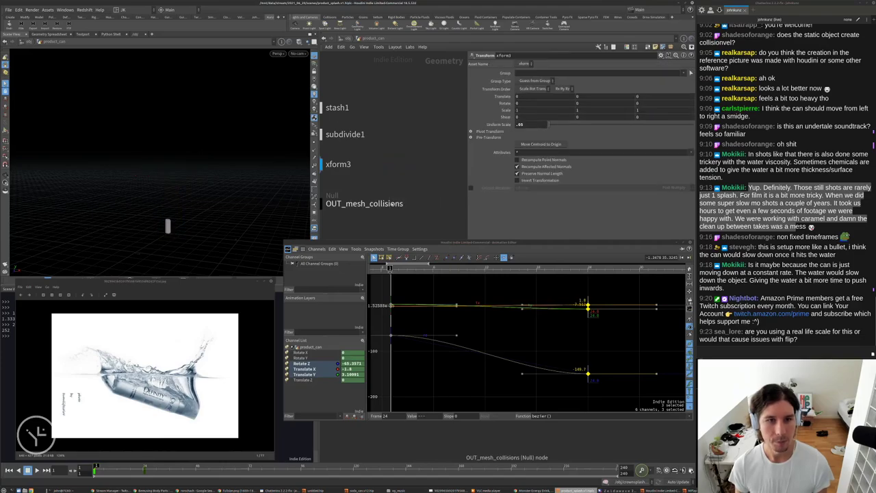
Return to the object level, look through cam1 and move the Animation Editor clear of the network view.
middle_drag(381, 203, 426, 165)
scroll(401, 75, down, 4)
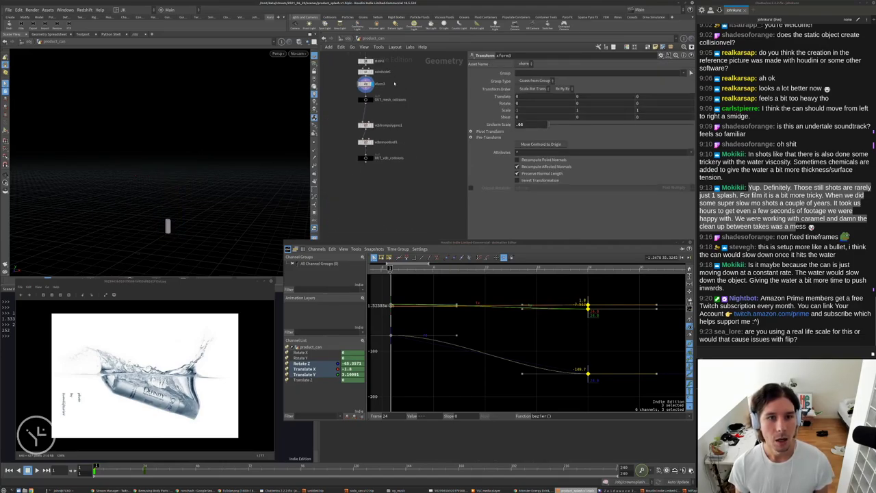
click(342, 41)
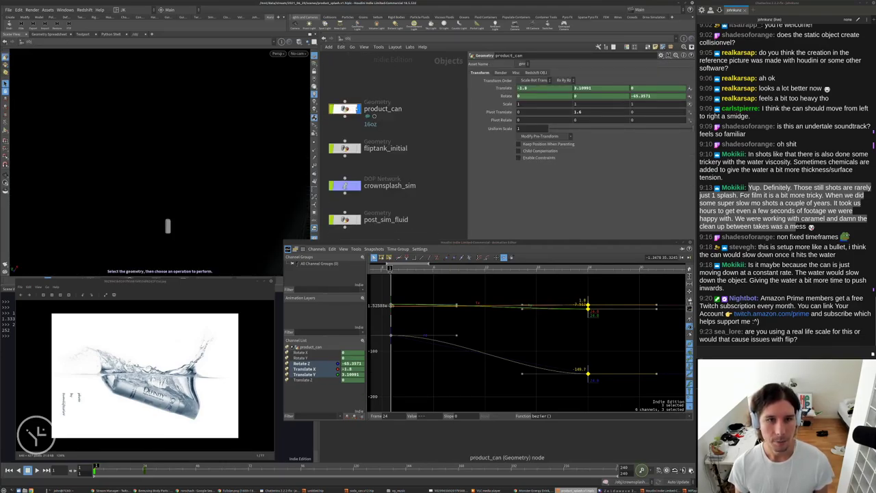
middle_drag(431, 184, 436, 164)
click(435, 163)
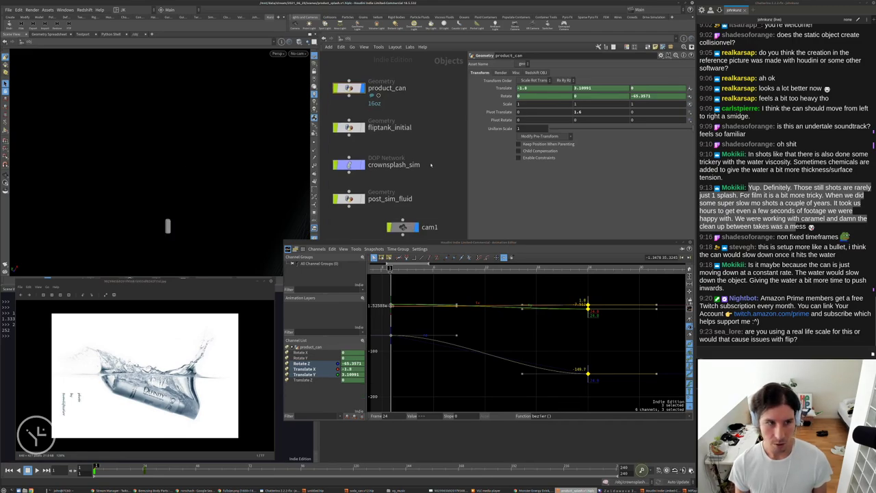
alt+drag(227, 121, 211, 163)
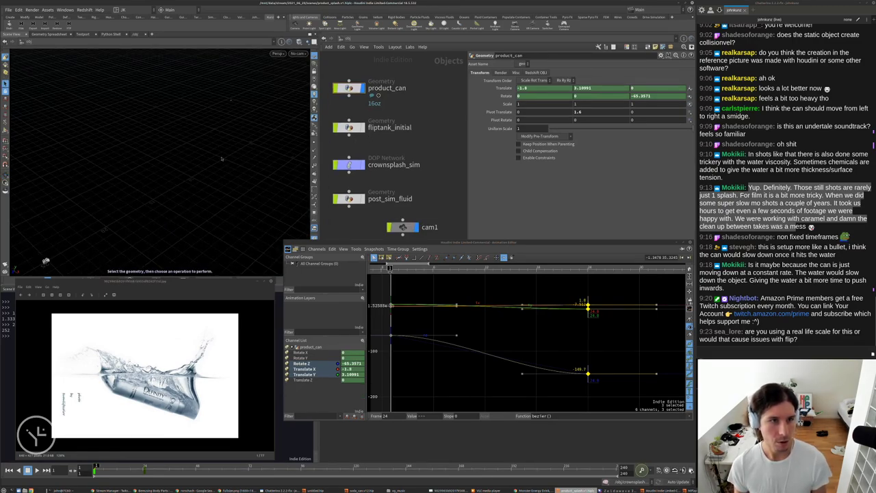
key(ctrl+backslash)
drag(364, 248, 364, 287)
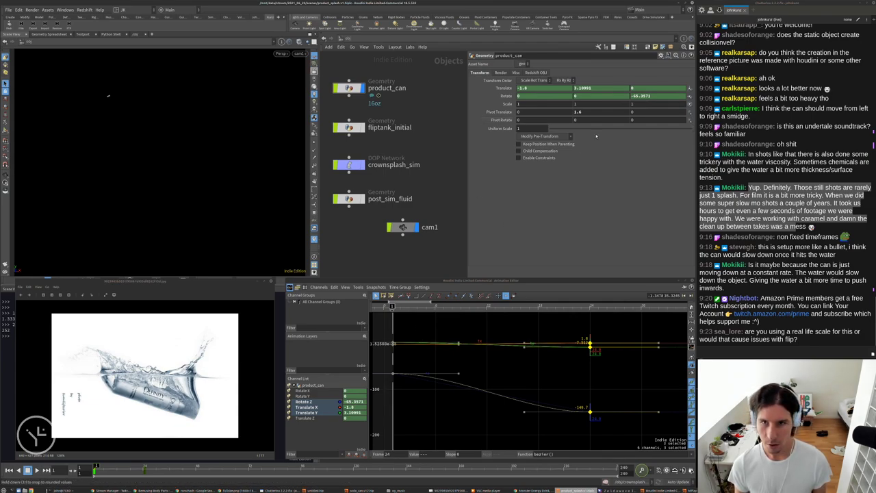
Set product_can's Translate Y to 1 and Translate X to -0.6.
drag(593, 88, 572, 87)
text(1)
key(Return)
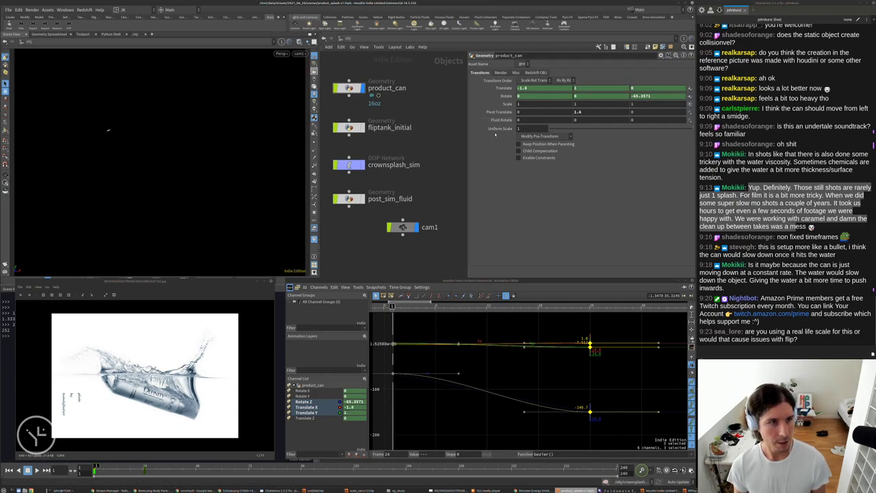
click(524, 88)
key(BackSpace)
key(Return)
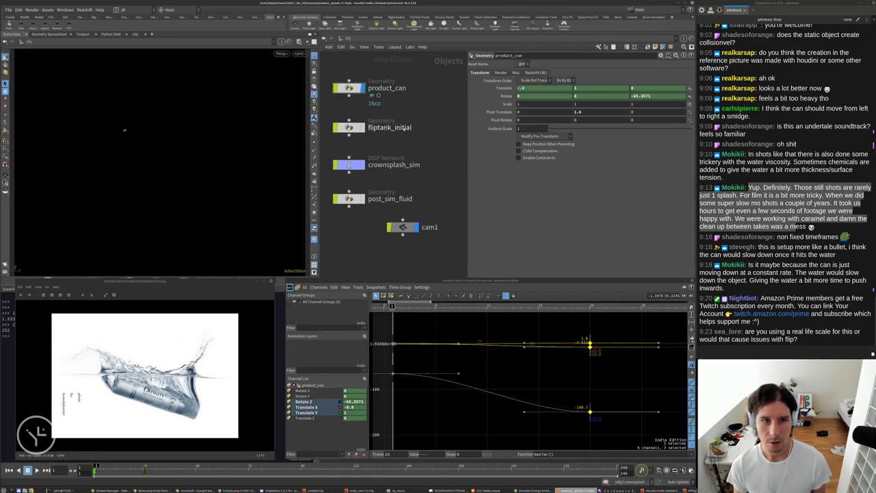
Display fliptank_initial, then set product_can's Translate Y to 0.25 and Translate X to -0.25.
click(362, 127)
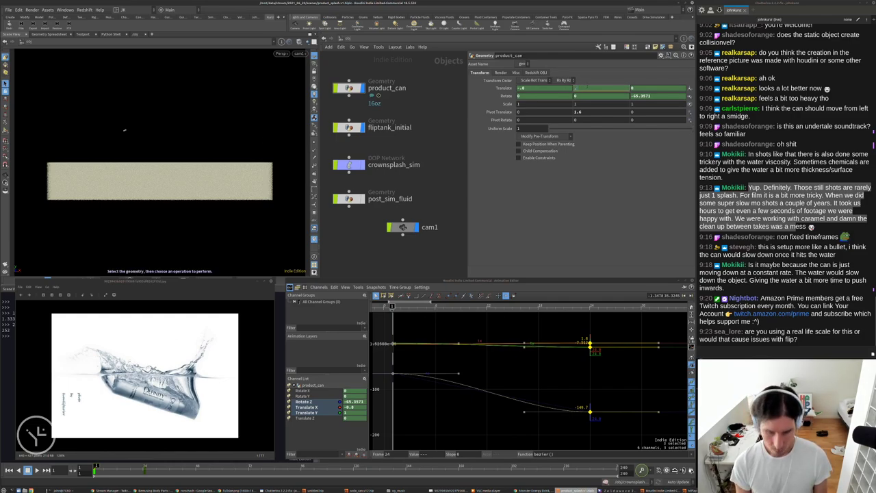
key(Return)
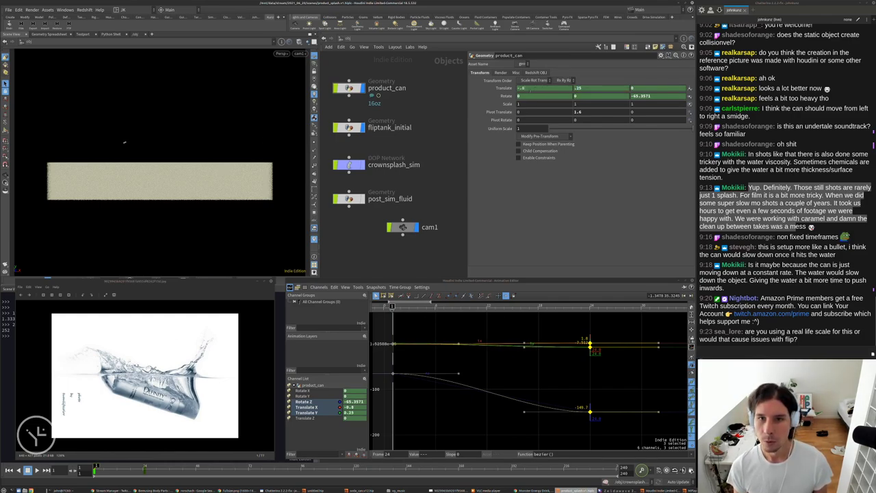
click(529, 89)
key(BackSpace)
text(25)
key(Return)
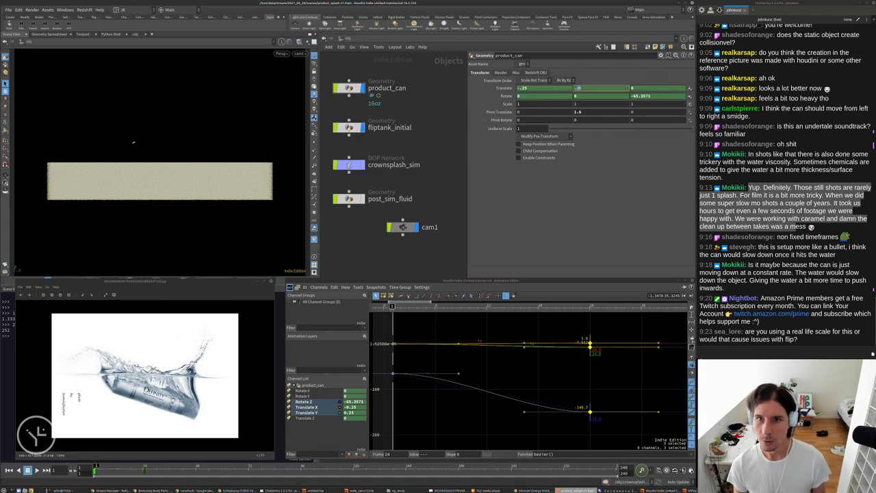
Lower product_can's Translate Y to 0.05 and refine it to 0.015.
text(0)
key(Return)
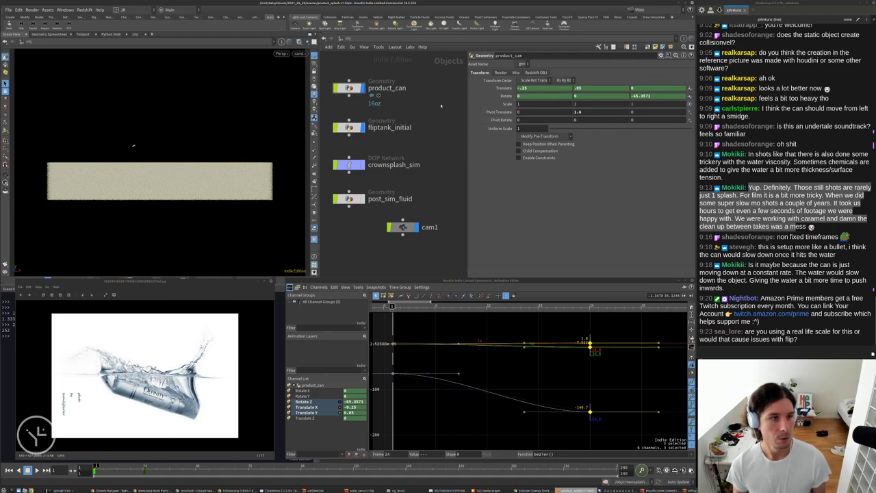
click(580, 88)
text(1)
key(Return)
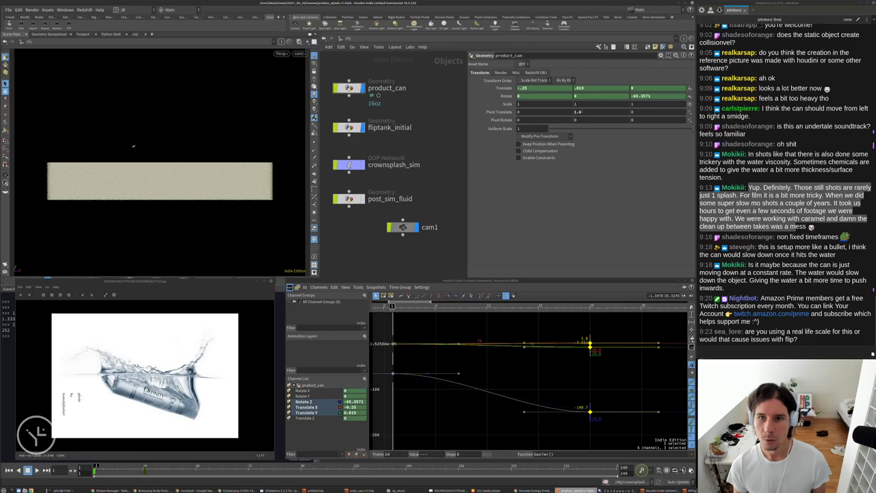
Set product_can's Pivot Translate Y to 0.1.
key(Return)
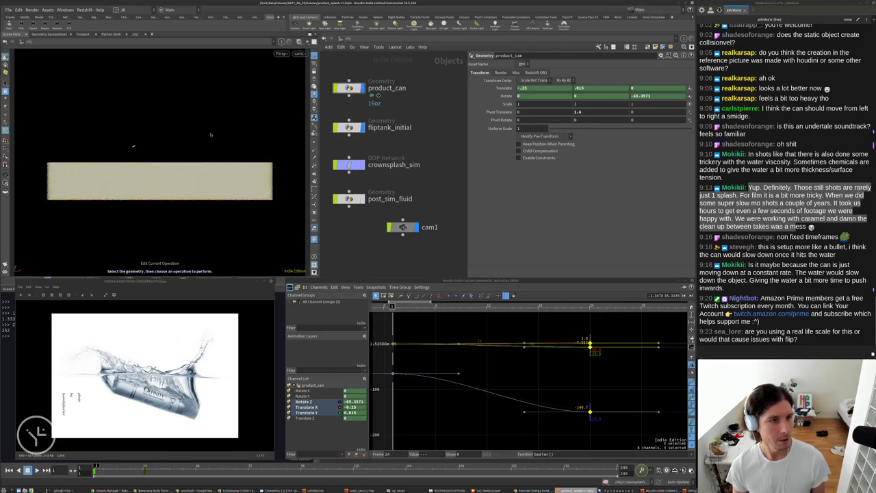
double_click(594, 112)
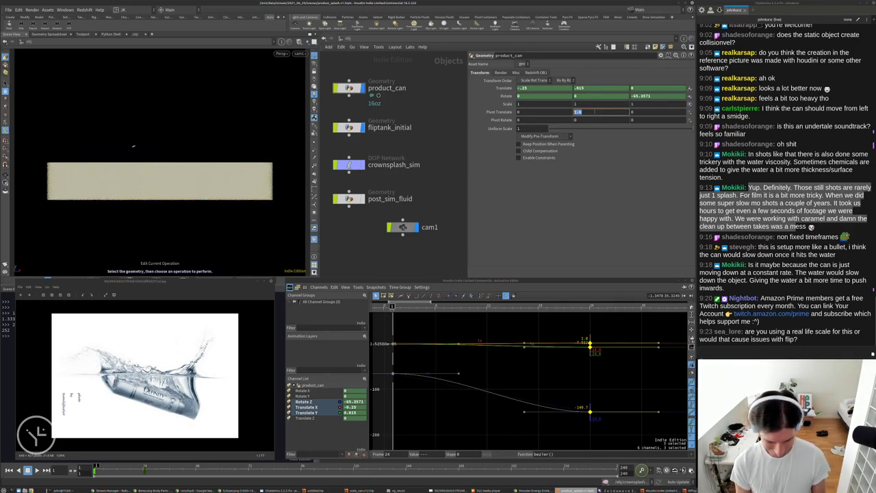
text(.1)
key(Return)
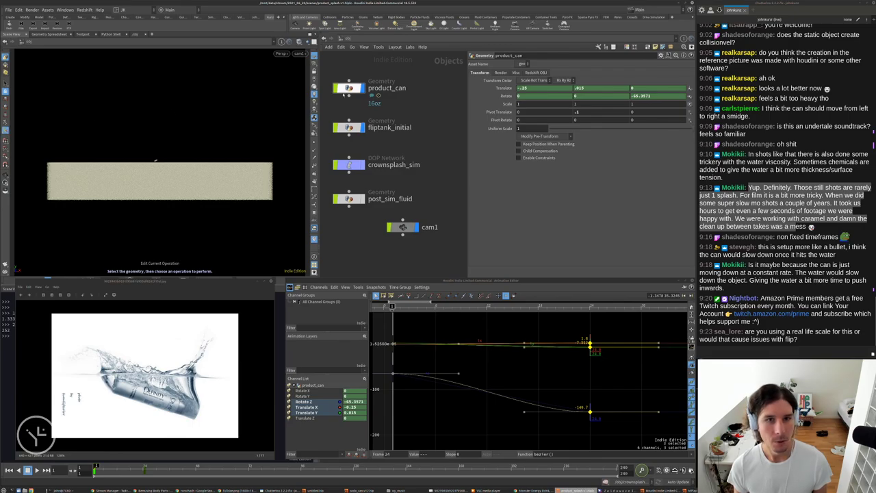
Raise product_can above the water by setting its Translate Y to 0.05 and refining it to 0.085.
key(Return)
key(space+g)
scroll(165, 172, down, 5)
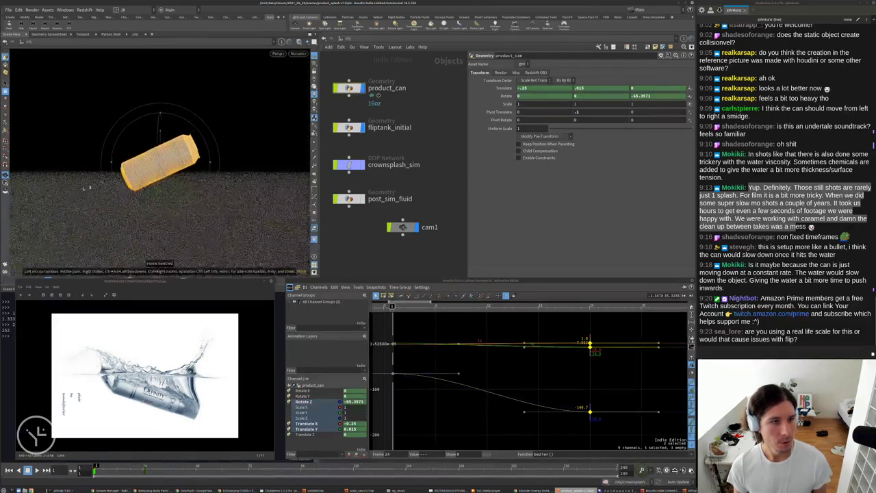
alt+drag(166, 172, 133, 199)
alt+right_drag(134, 198, 197, 159)
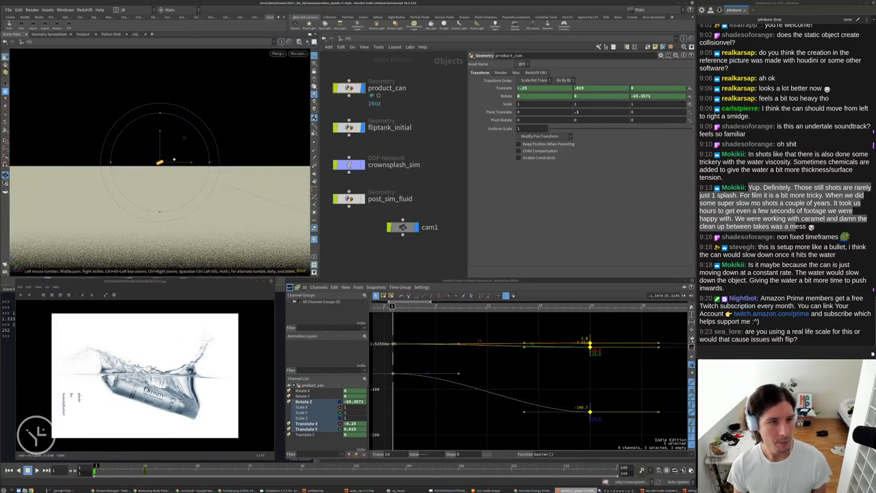
drag(585, 87, 576, 88)
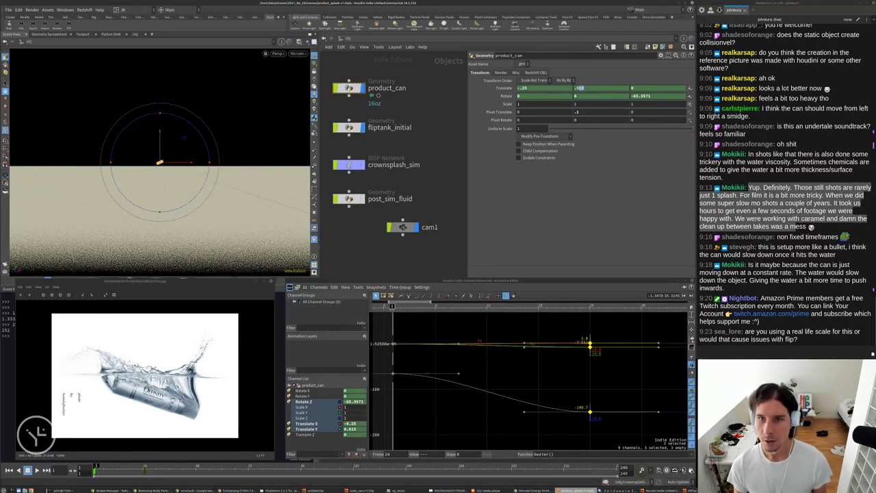
text(05)
key(Return)
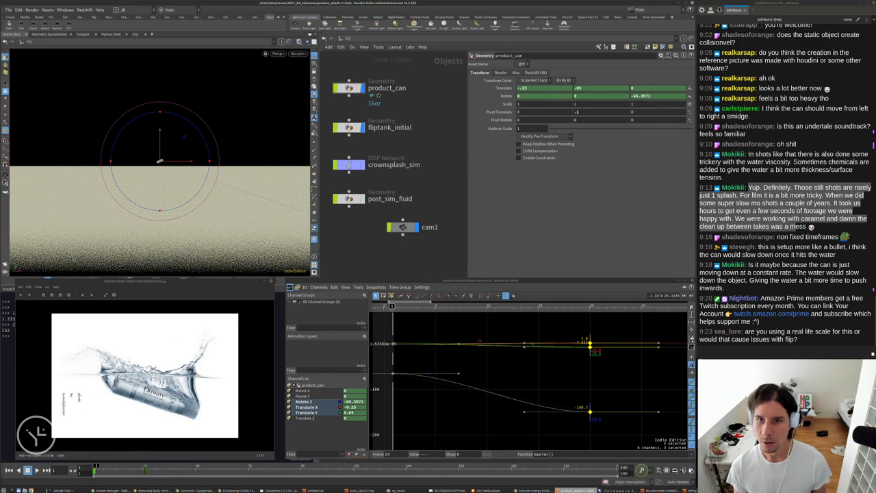
double_click(579, 87)
text(085)
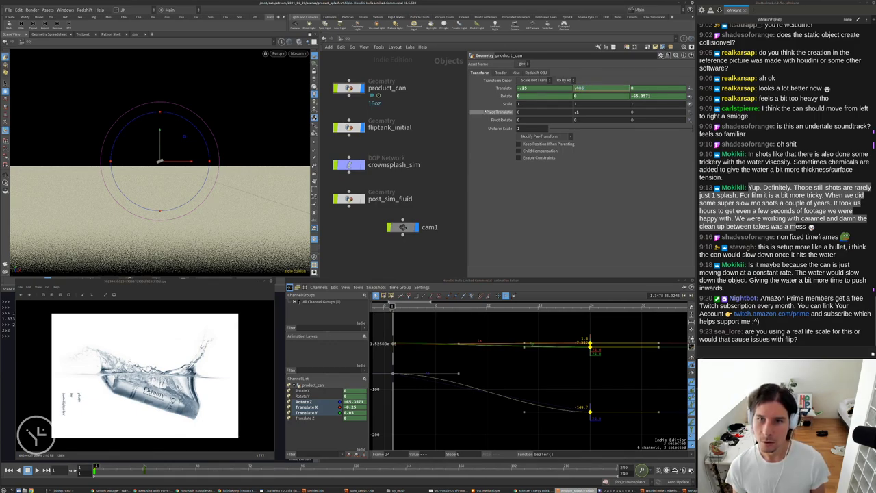
key(Return)
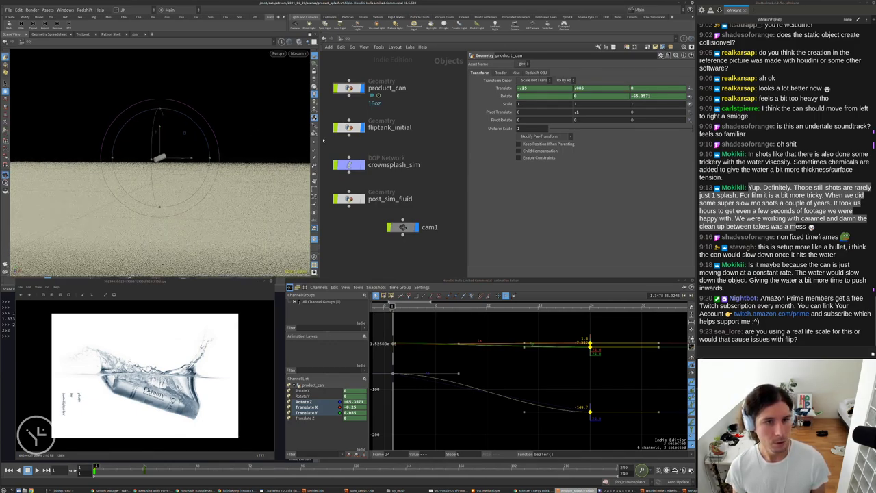
Inside fliptank_initial, set the wavetank's Size to 1 in X, 0.25 in Y and 1 in Z.
double_click(349, 127)
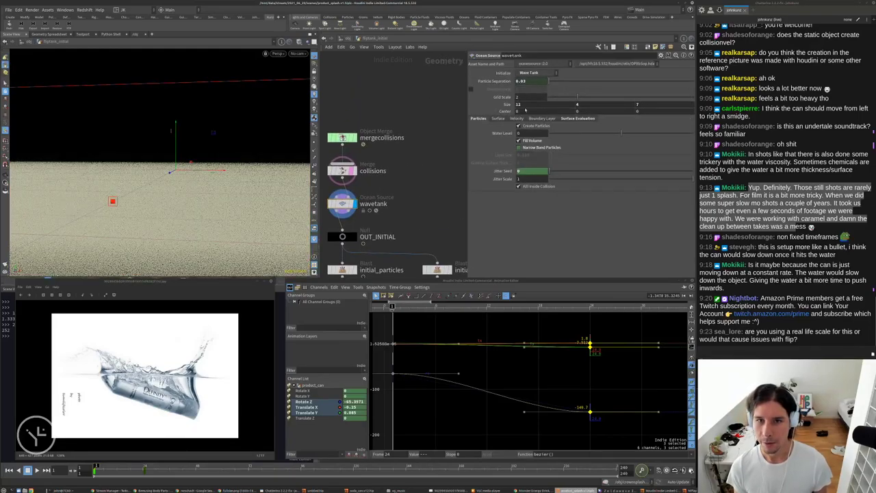
double_click(519, 104)
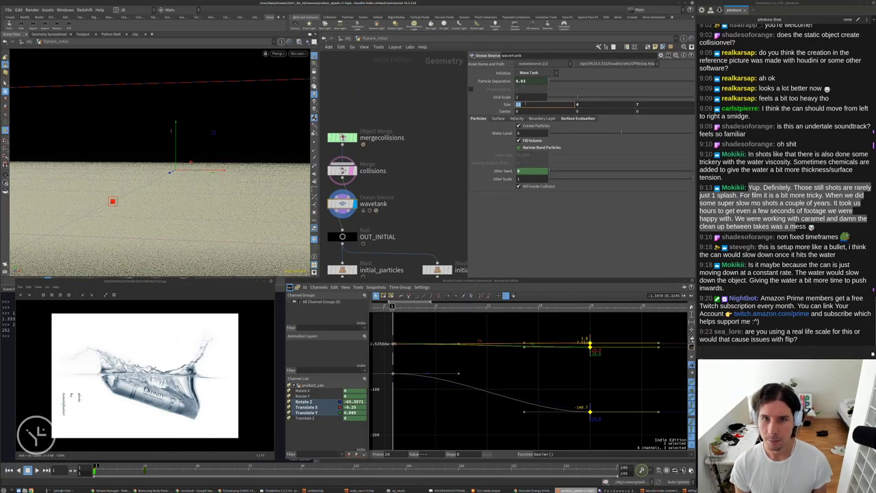
text(1)
key(Return)
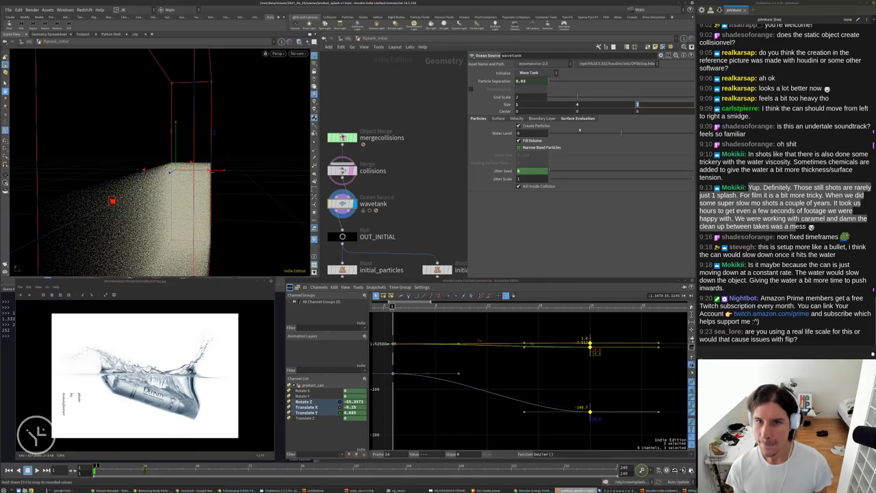
text(1)
key(Return)
double_click(577, 105)
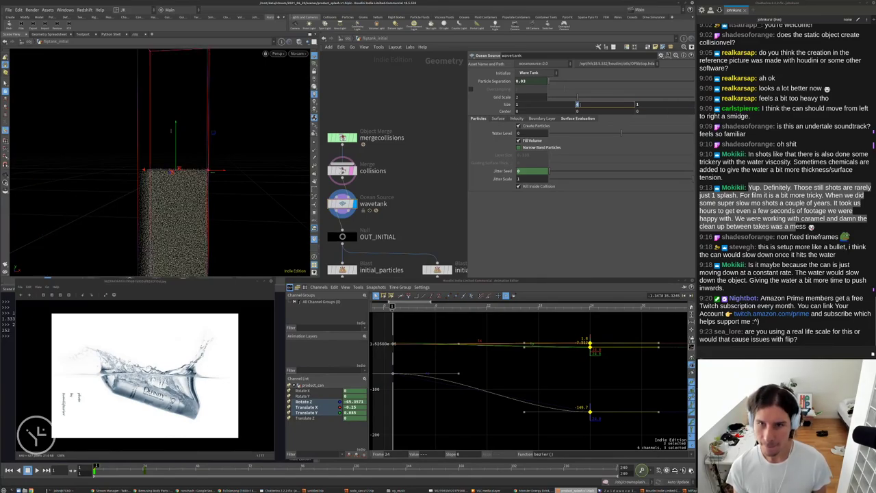
text(.25)
key(Return)
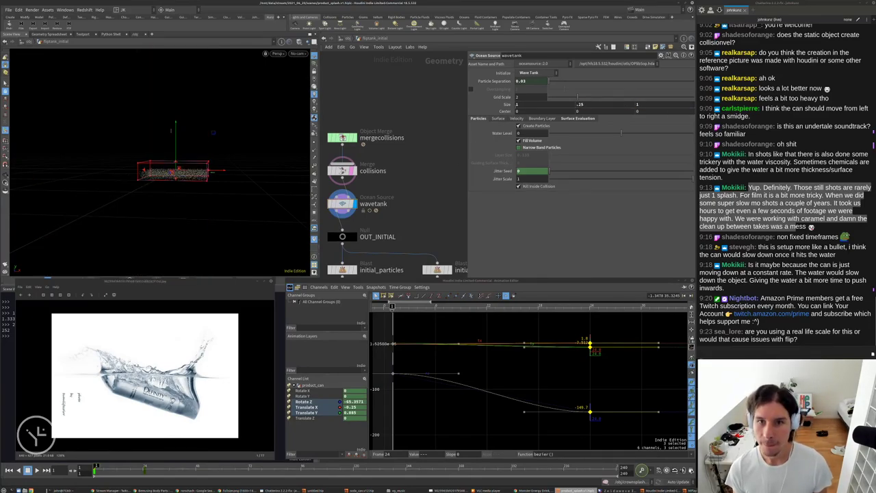
Widen the wavetank to a Size X of 2 and return to the object level.
double_click(518, 105)
text(2)
key(Return)
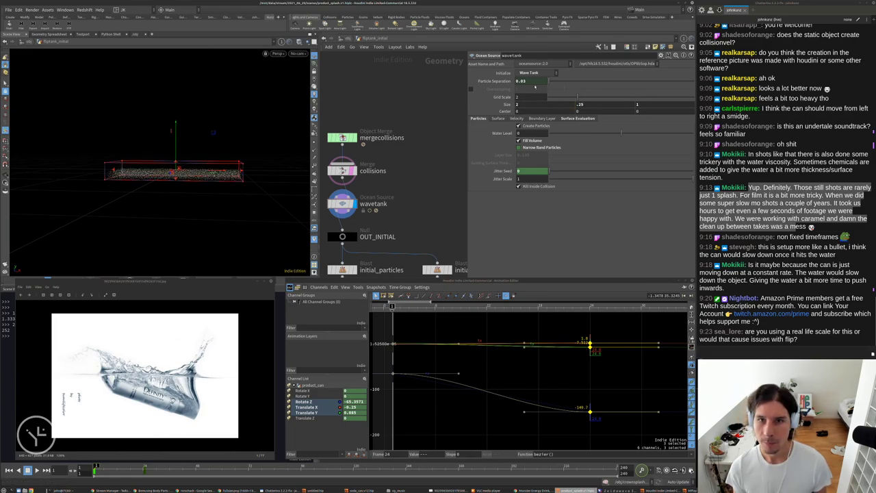
click(347, 39)
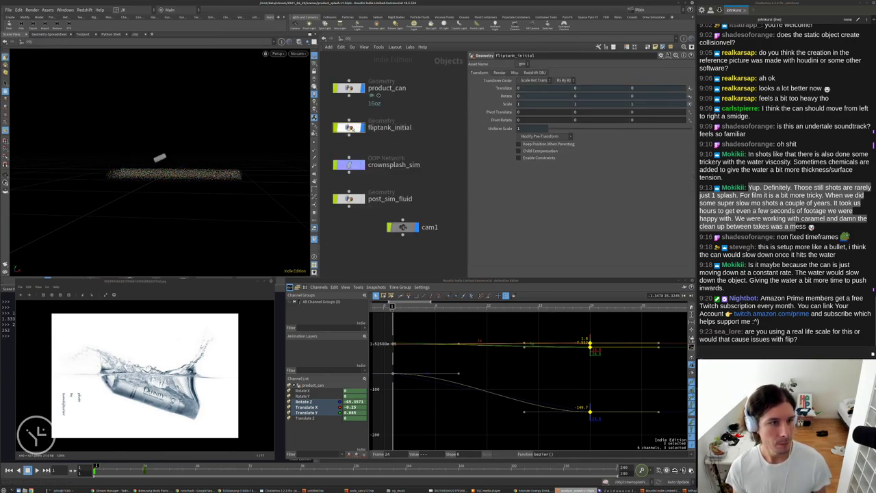
At frame 24, set product_can's Translate Y to -0.51229 and its Translate X to 0.1.
right_drag(190, 164, 252, 129)
alt+drag(233, 150, 242, 141)
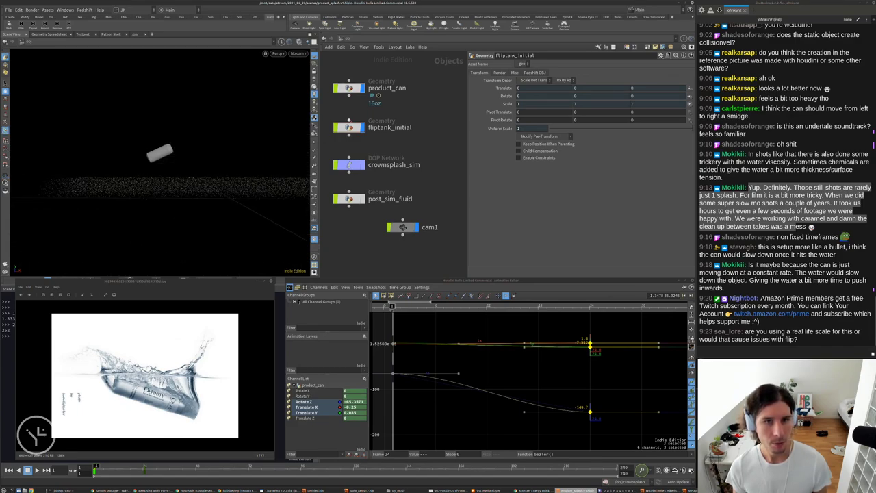
click(352, 89)
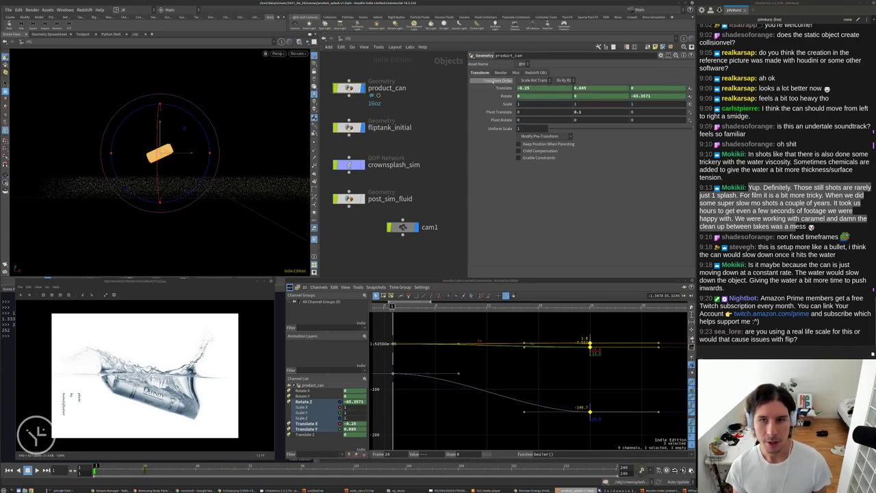
click(591, 309)
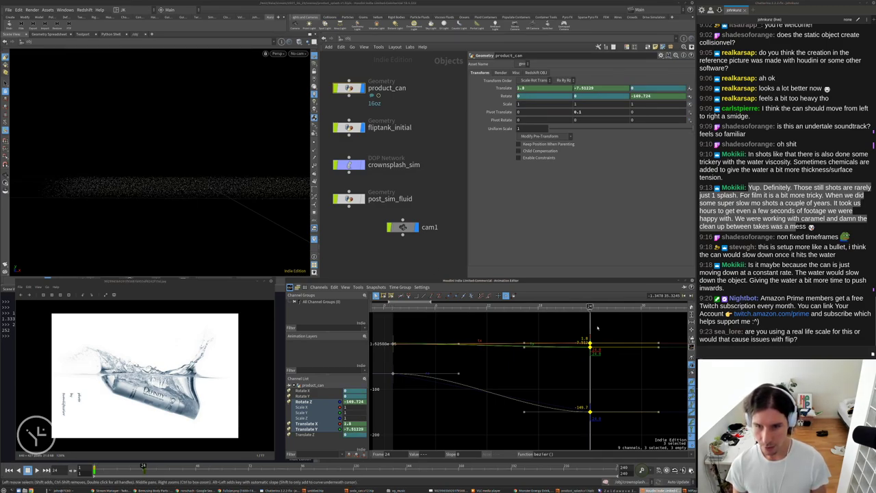
key(Left)
key(Right)
click(429, 172)
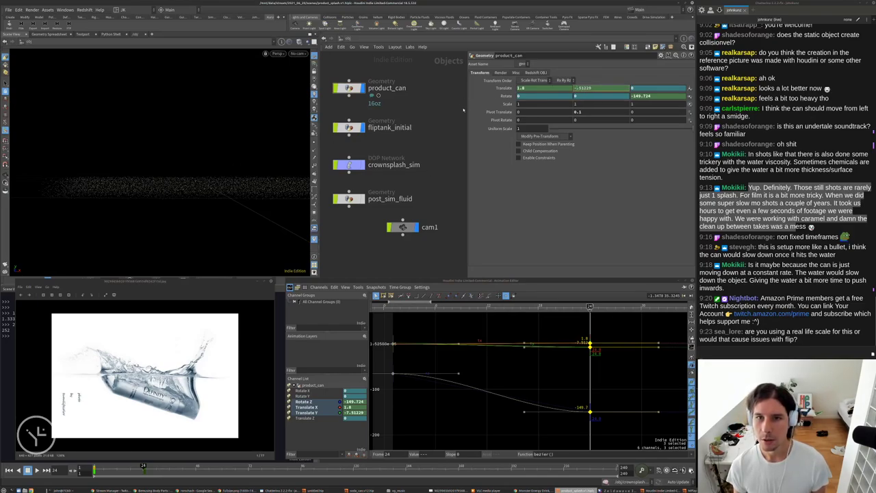
key(Return)
double_click(527, 87)
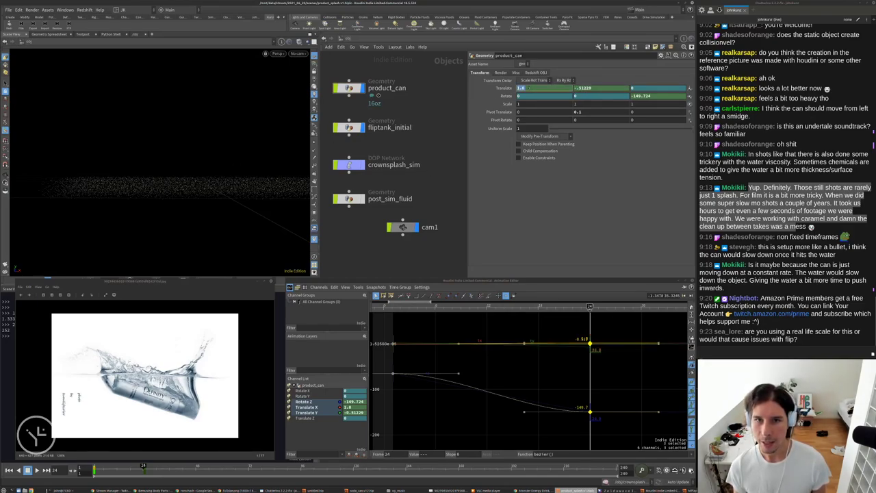
text(-2)
key(Return)
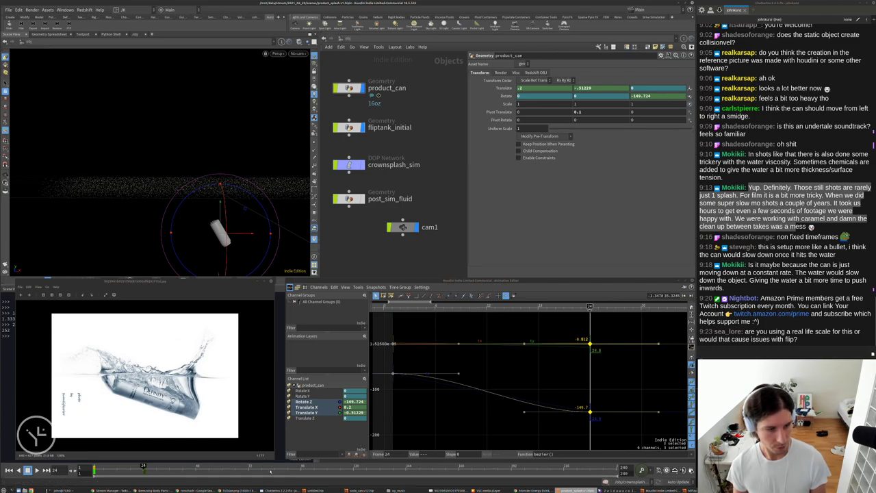
Play back the can's plunge and return to the first frame.
key(ctrl+Up)
key(Up)
key(ctrl+Up)
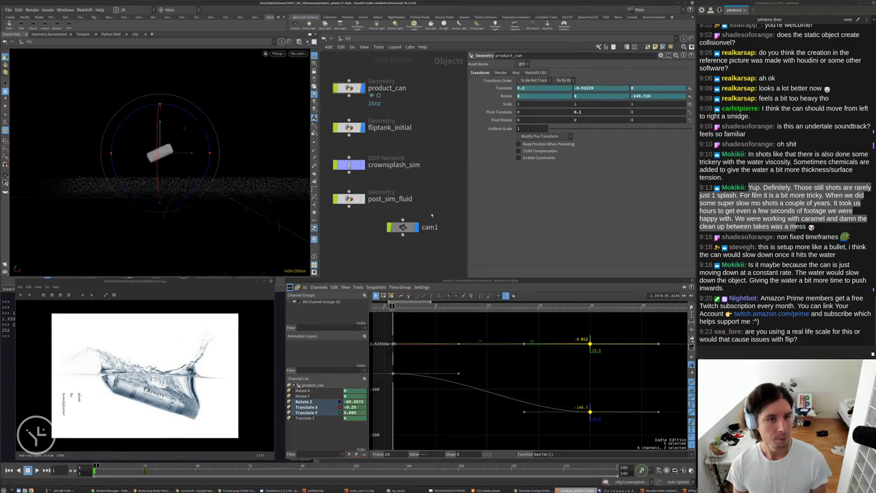
key(ctrl+Up)
Reshape the starting tangents of product_can's Rotate Z, Translate X and Translate Y curves so the motion begins at speed instead of easing in.
drag(458, 373, 446, 388)
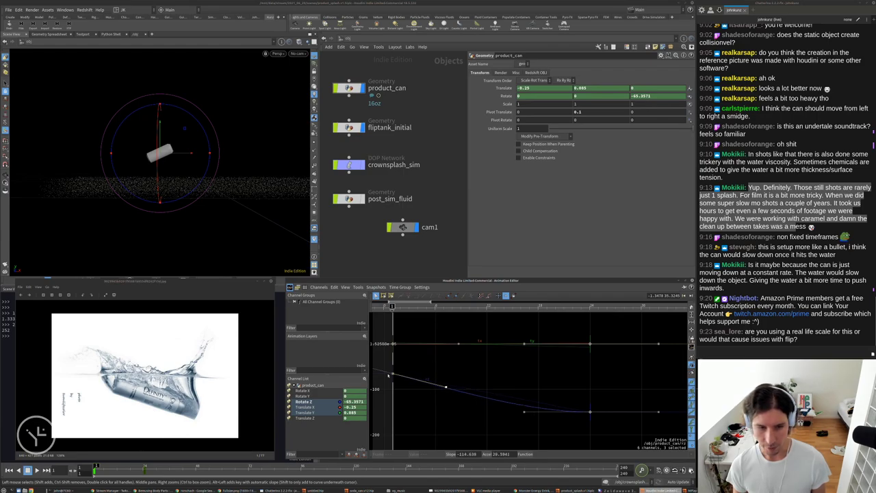
click(309, 406)
drag(471, 434, 451, 398)
click(306, 413)
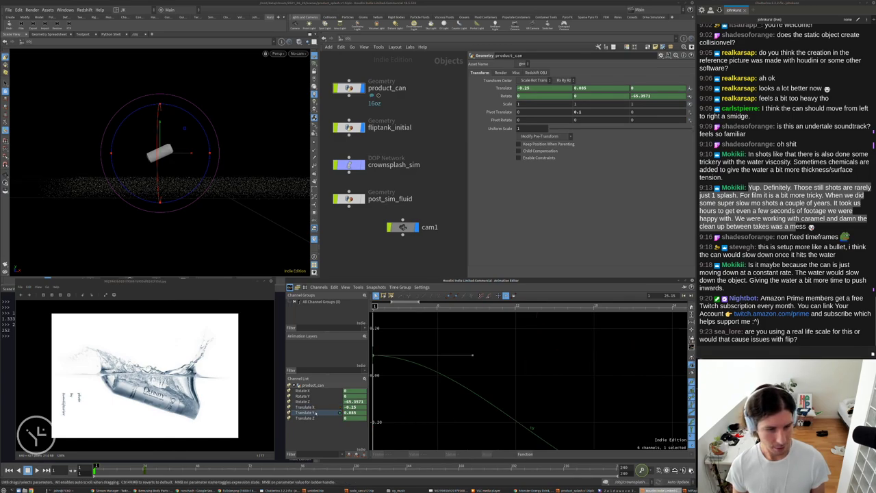
drag(470, 330, 462, 374)
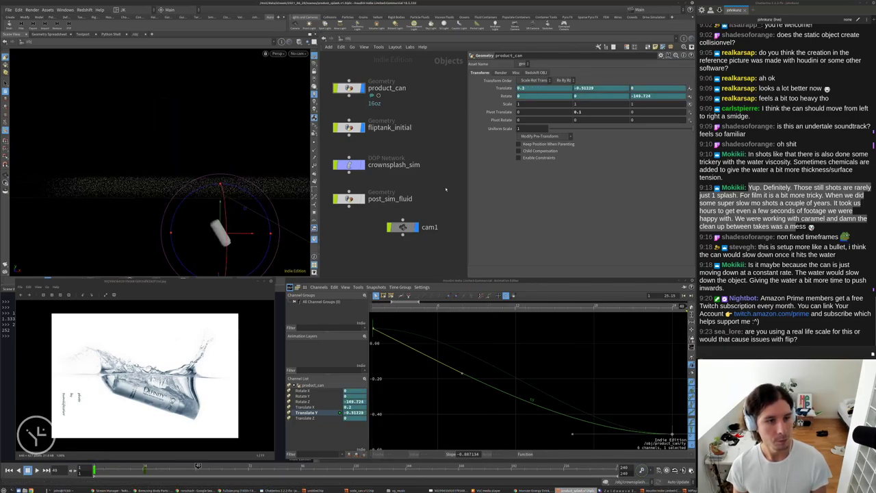
Turn on real-time playback and review the can's plunge from the first frame.
key(Up)
key(ctrl+Up)
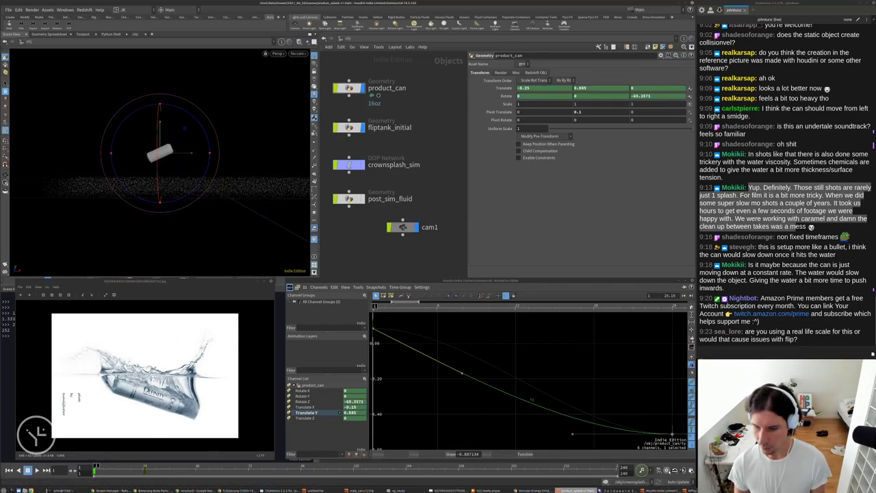
click(667, 470)
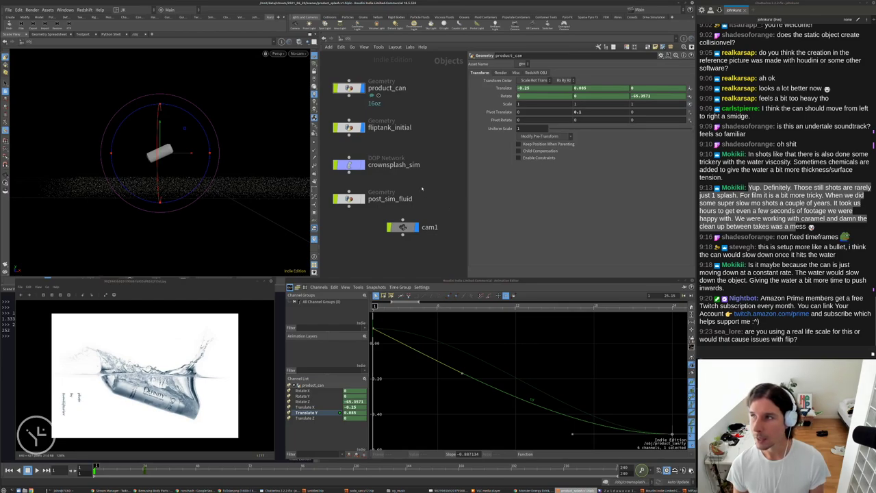
key(Up)
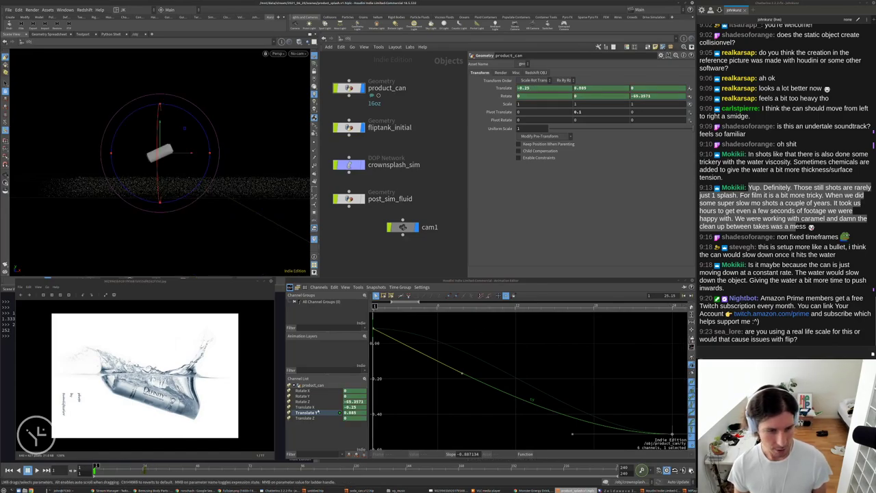
Lengthen the frame 24 tangents of Rotate Z, Translate X and Translate Y to an Accel of about 0.62 and play back the plunge.
drag(311, 401, 312, 413)
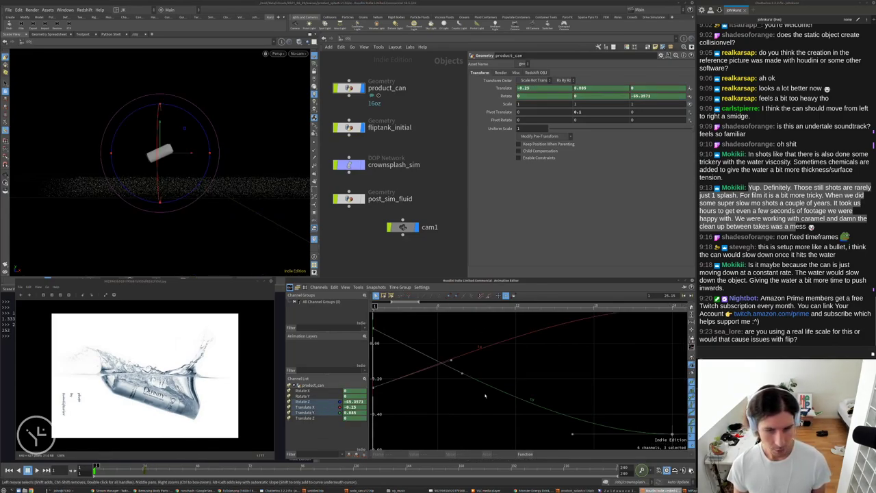
key(h)
scroll(495, 379, down, 5)
drag(533, 346, 520, 415)
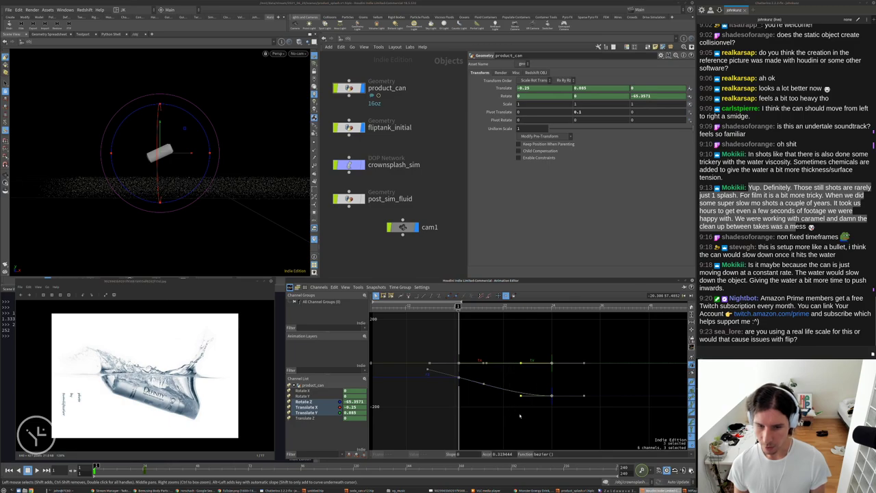
middle_click(503, 454)
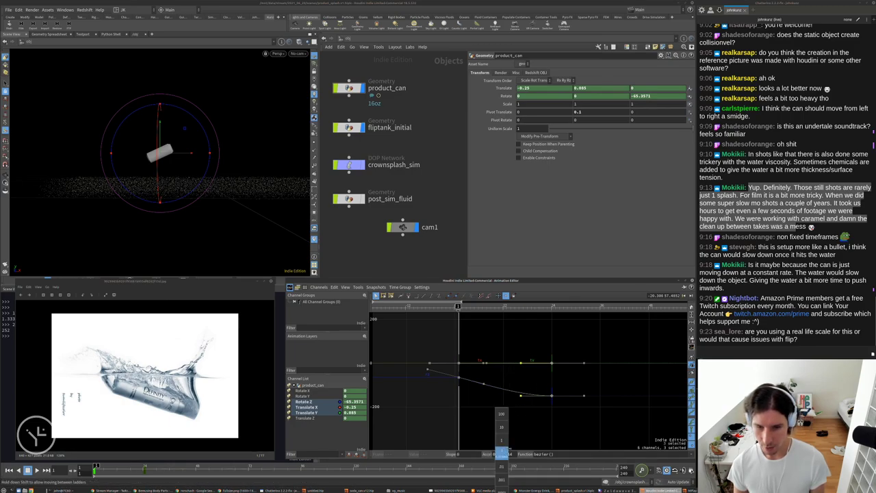
mouse_move(509, 448)
middle_down()
mouse_move(517, 449)
mouse_move(505, 451)
middle_up()
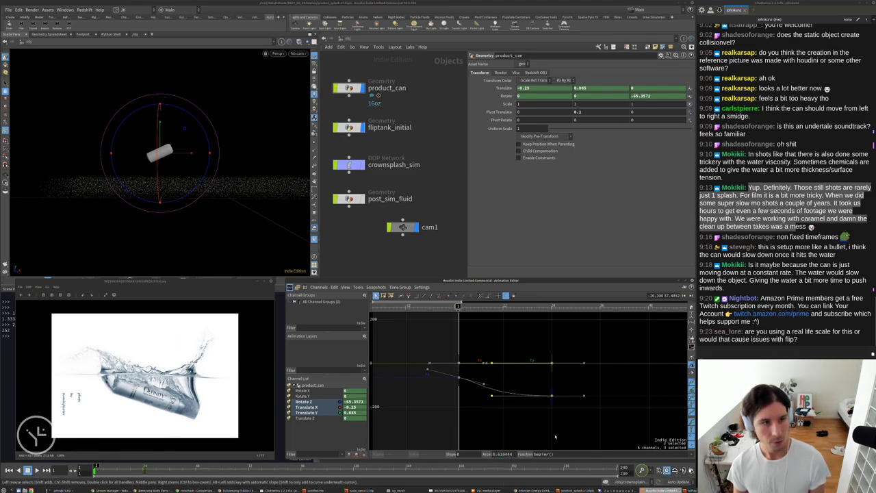
key(Up)
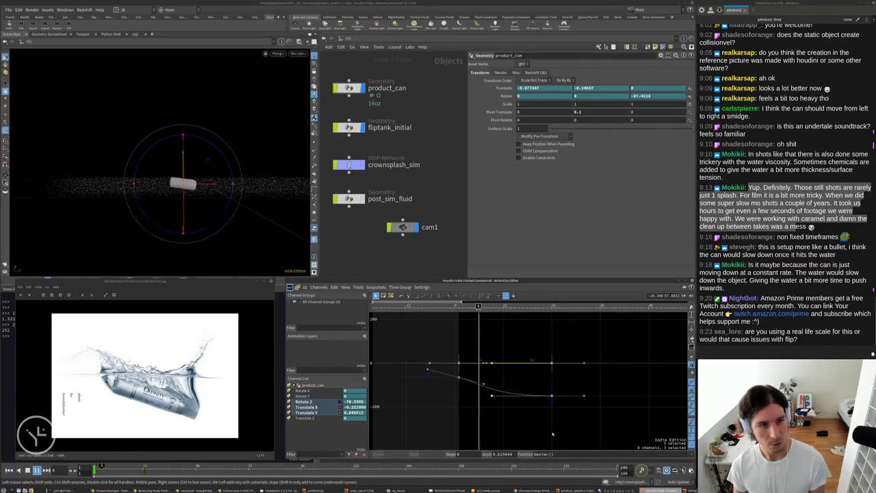
Shorten the first-frame tangents of the three animated channels and steepen Rotate Z's starting slope to about -182.
scroll(477, 371, up, 5)
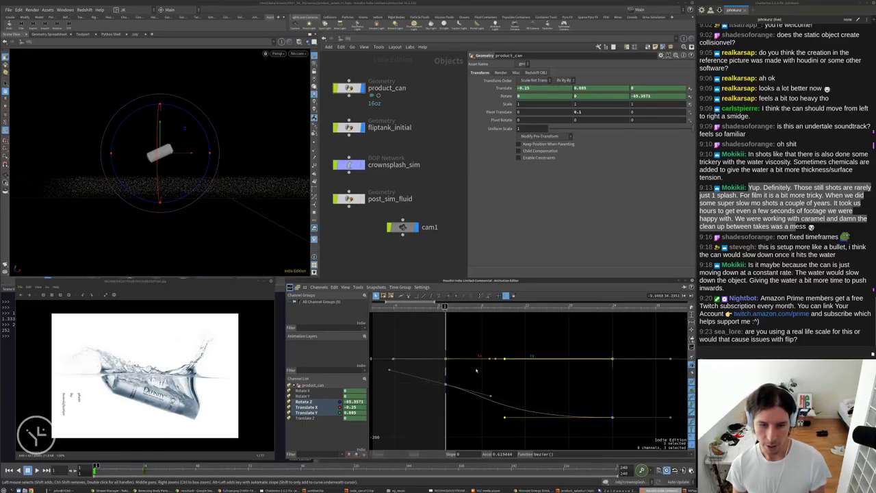
drag(505, 330, 477, 422)
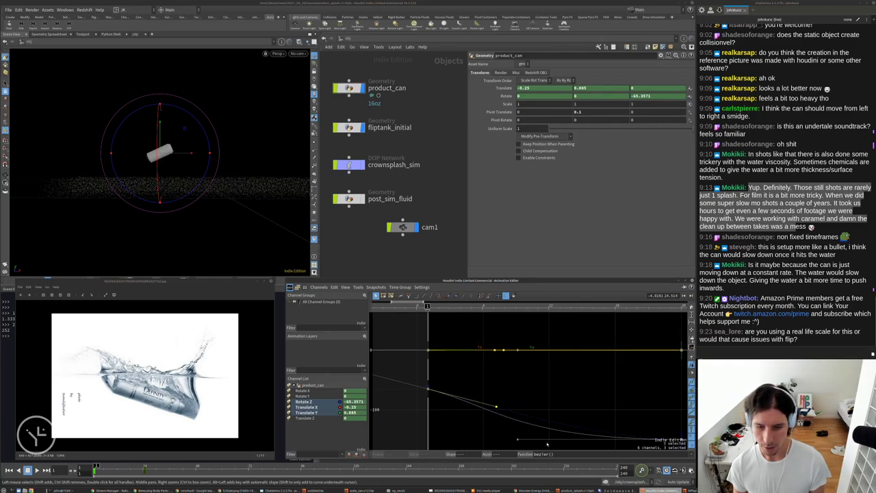
mouse_move(505, 454)
middle_down()
mouse_move(495, 448)
mouse_move(510, 454)
middle_up()
click(496, 406)
click(487, 402)
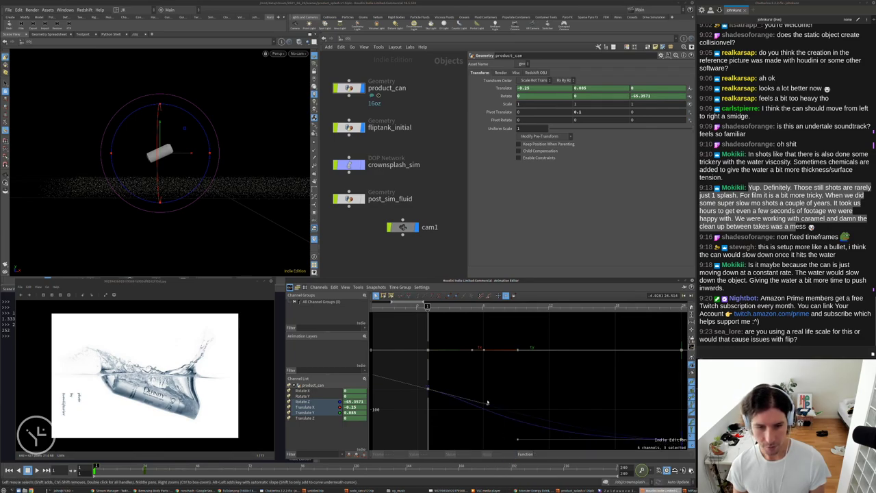
drag(487, 405, 468, 407)
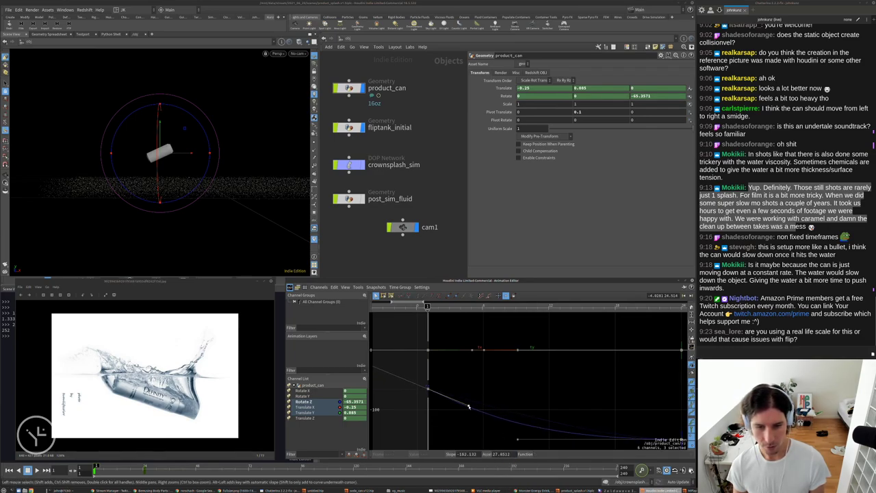
Play back the can's plunge, return to the first frame and close the Animation Editor.
key(Up)
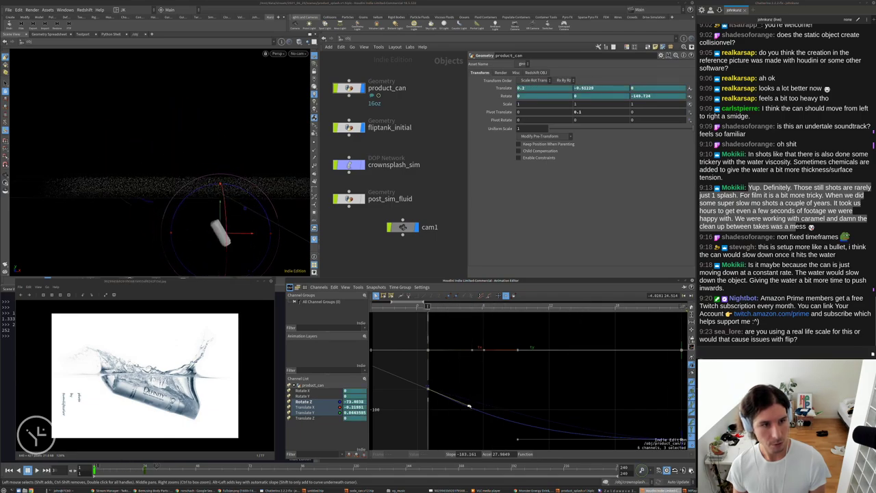
key(ctrl+Up)
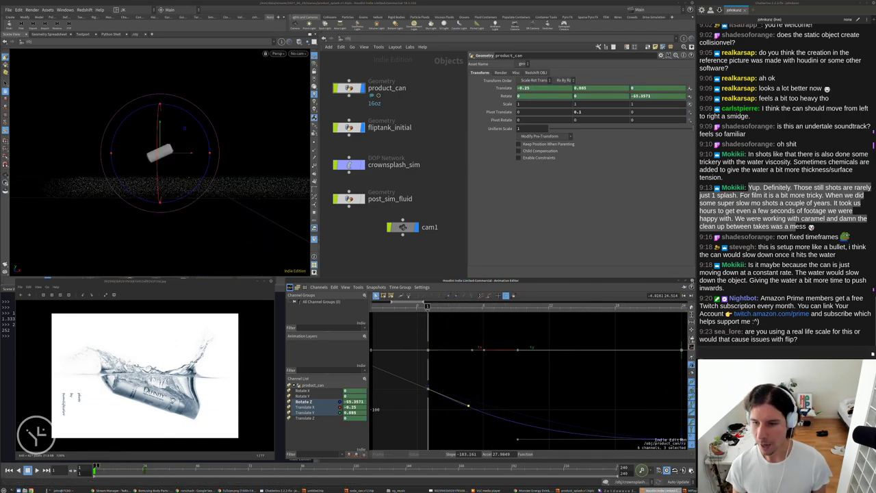
click(690, 281)
Inside crownsplash_sim, set the fliptank object's Particle Separation to 0.003 and check flipsolver1's node info.
scroll(491, 349, down, 3)
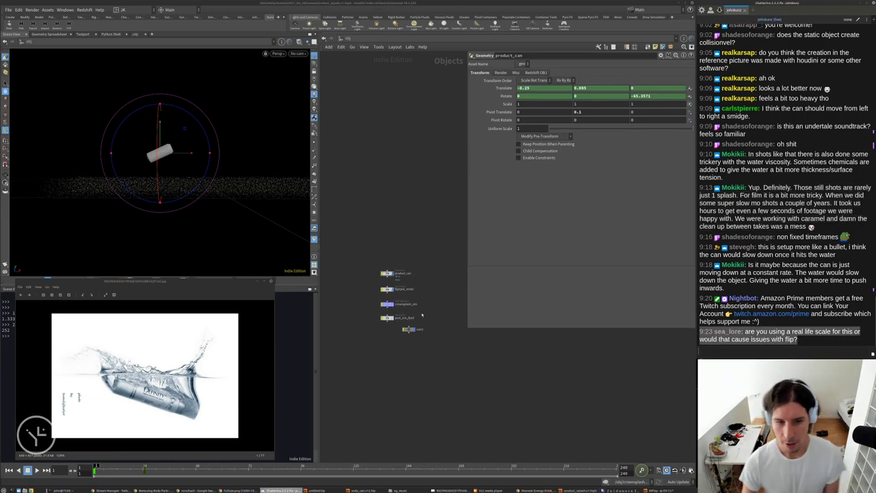
scroll(422, 311, up, 3)
click(422, 310)
middle_drag(434, 299, 442, 268)
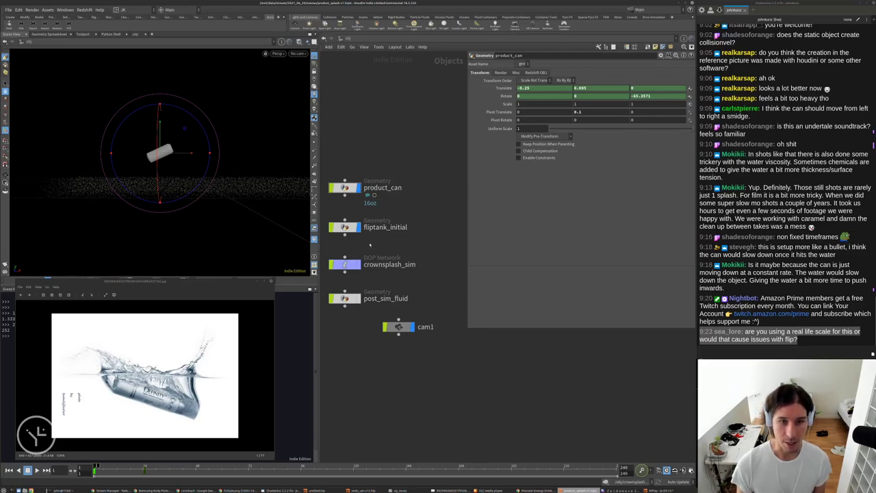
middle_drag(369, 247, 397, 227)
scroll(395, 231, up, 2)
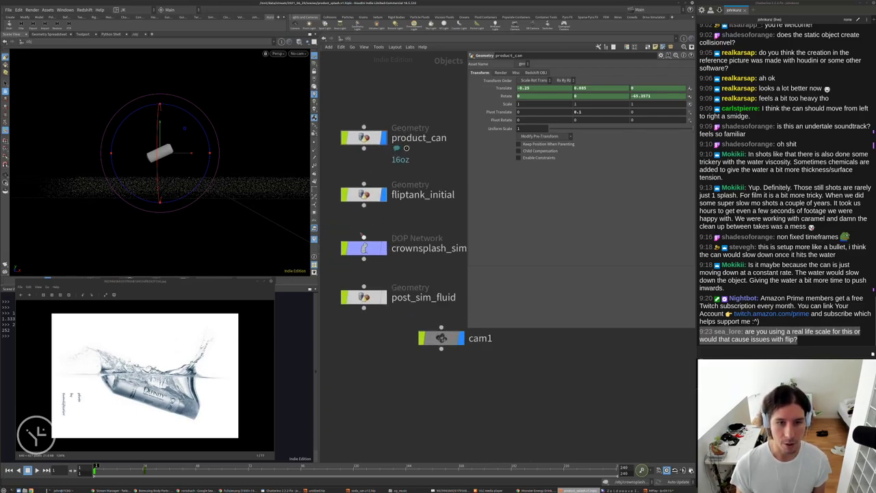
scroll(369, 223, down, 2)
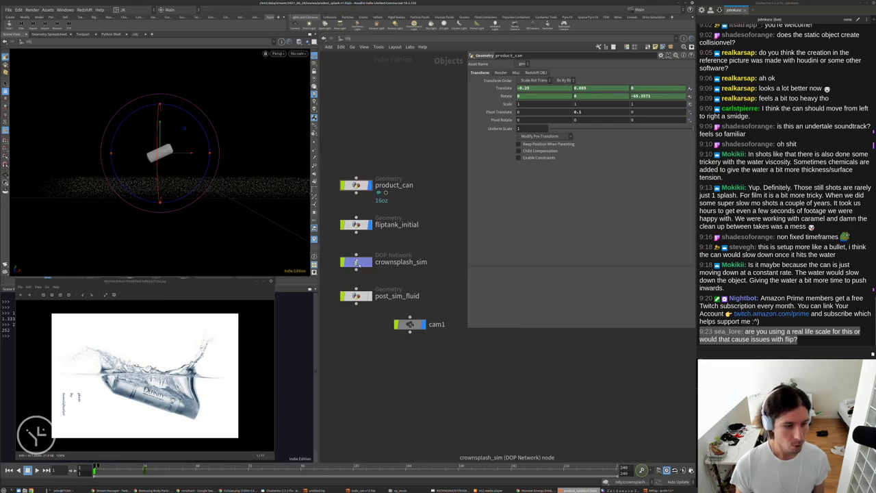
double_click(357, 264)
click(371, 119)
click(529, 81)
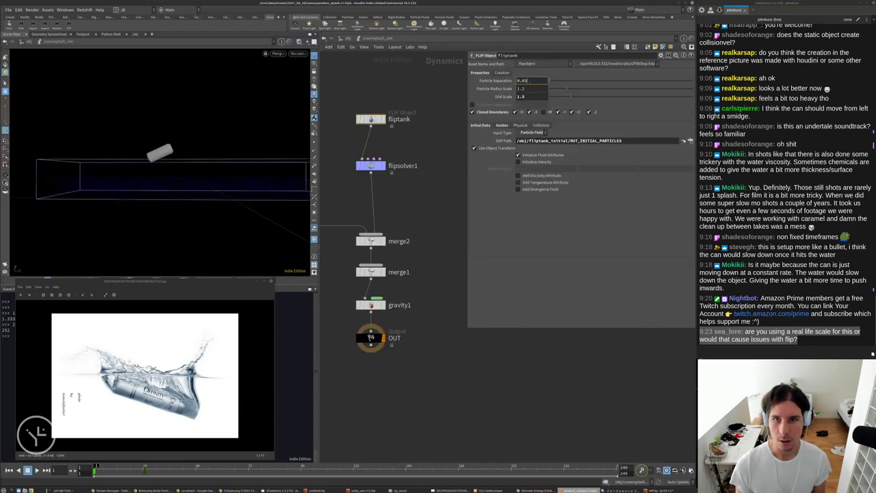
text(08)
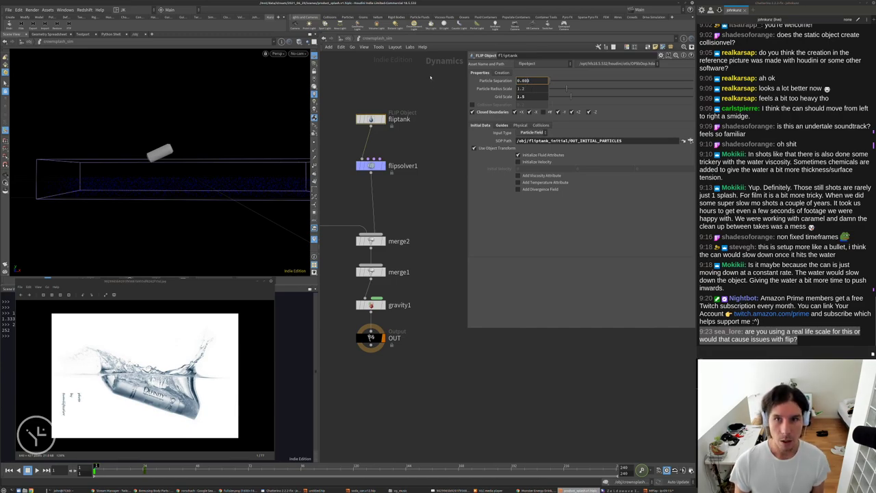
key(Return)
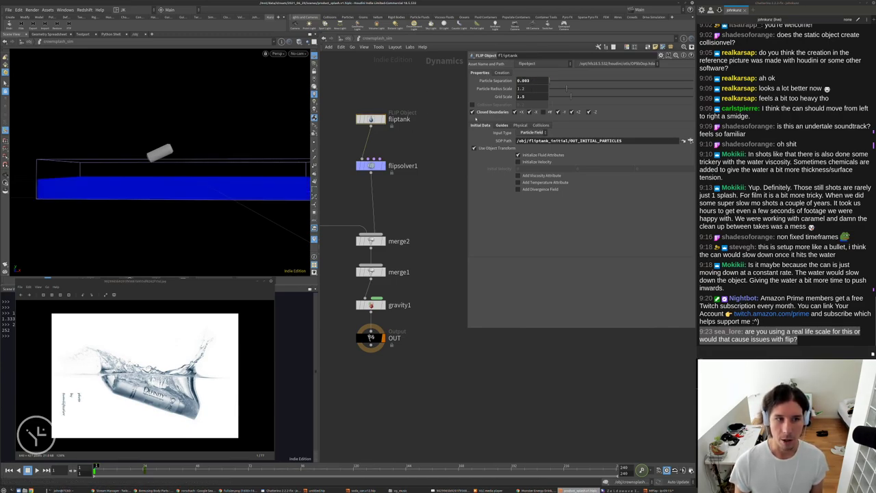
middle_click(370, 166)
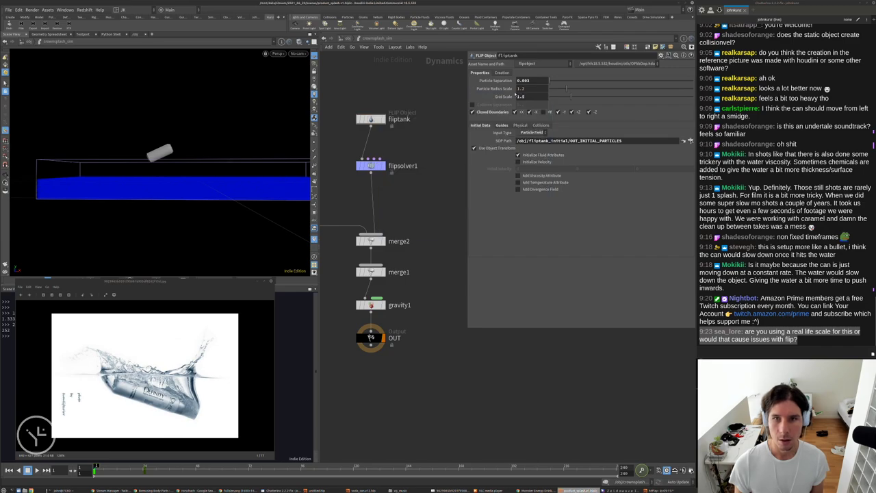
Set the fliptank's Particle Separation to 0.006 and check the particle count on flipsolver1.
drag(523, 81, 529, 81)
text(06)
key(Return)
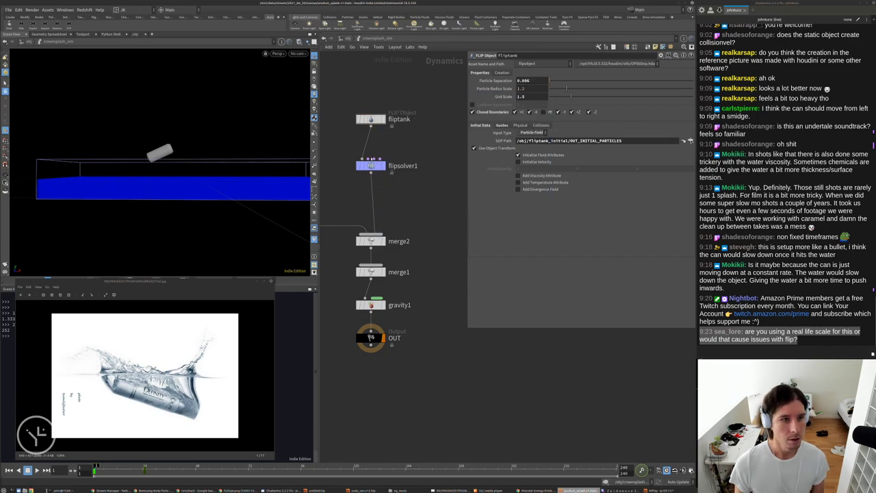
middle_click(371, 165)
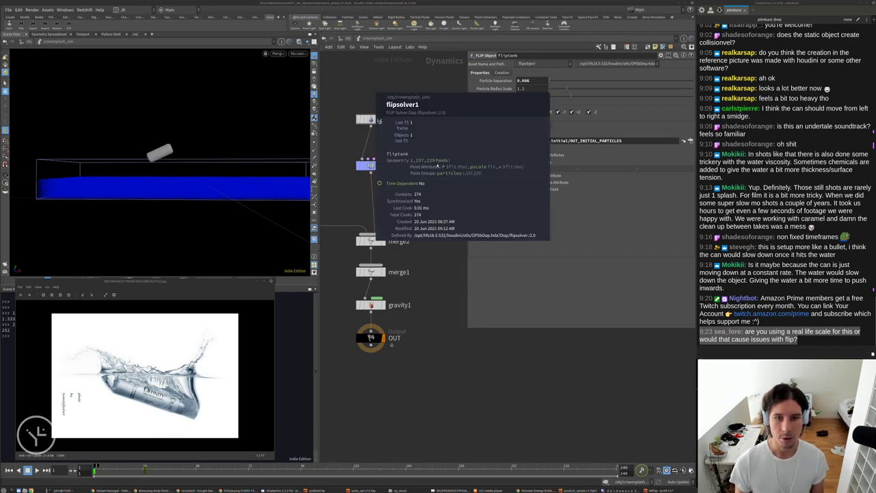
Look through cam1 and move the camera closer to the rescaled scene with a Translate Z of 3.
click(299, 53)
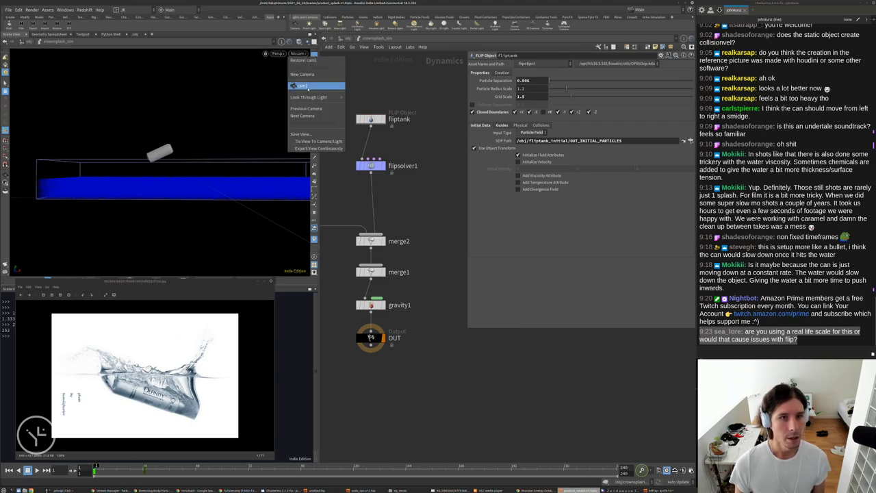
click(308, 87)
key(u)
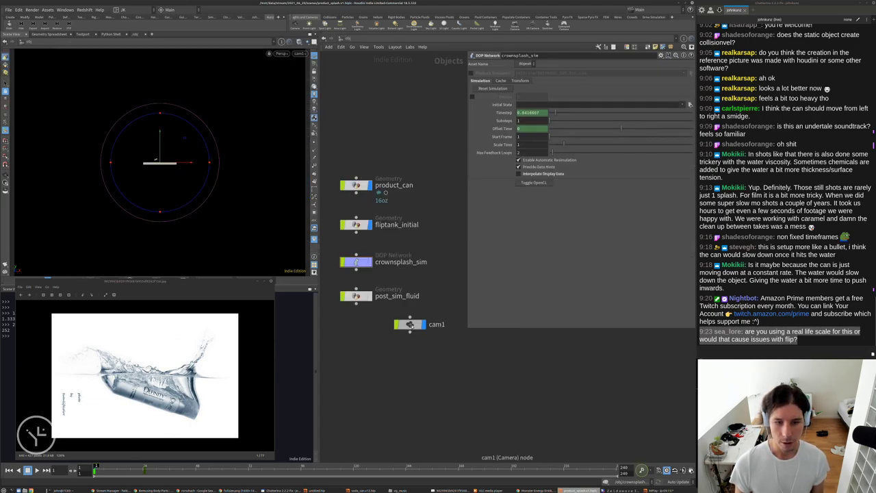
click(409, 324)
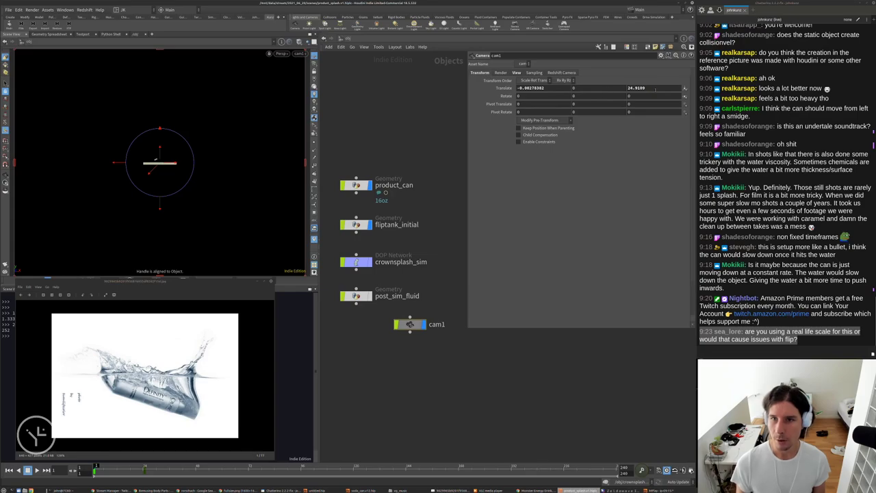
double_click(655, 89)
text(5)
key(Return)
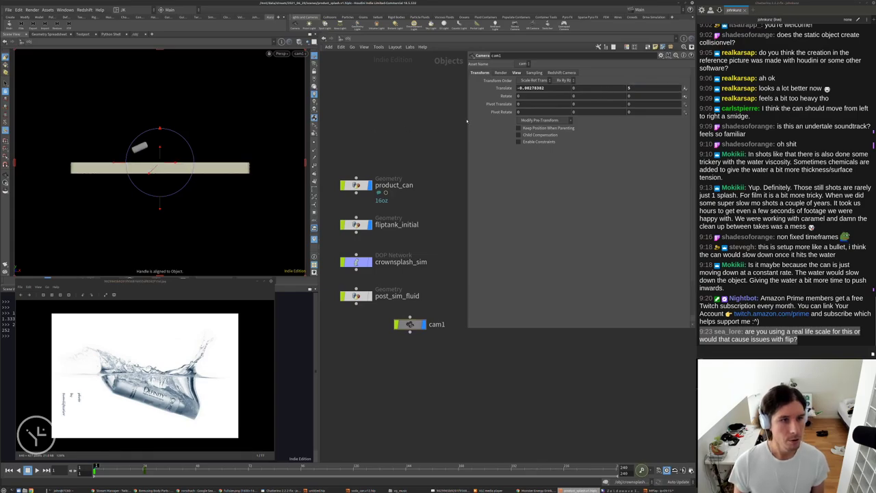
double_click(641, 88)
text(3)
key(Return)
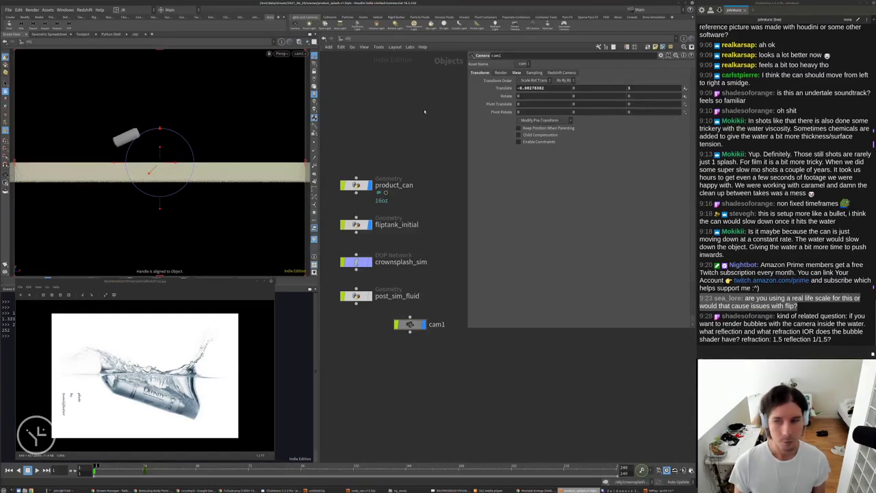
middle_drag(421, 110, 408, 163)
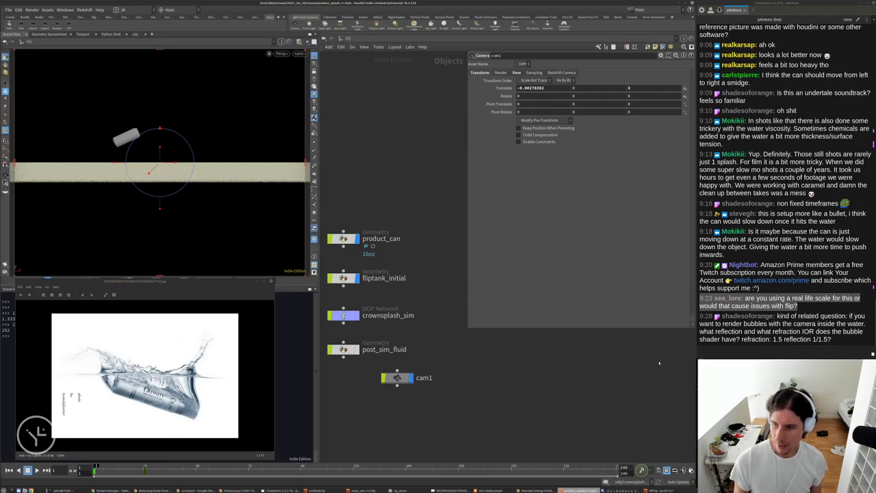
drag(832, 321, 753, 306)
drag(738, 338, 757, 331)
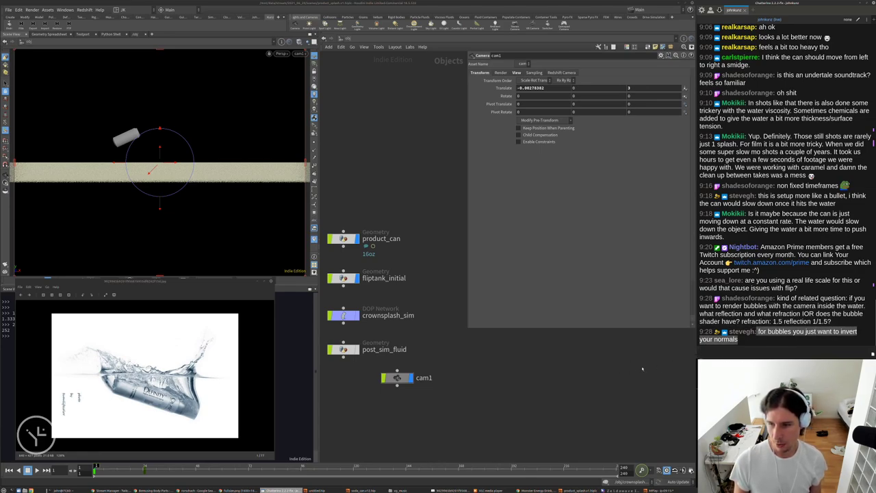
click(596, 376)
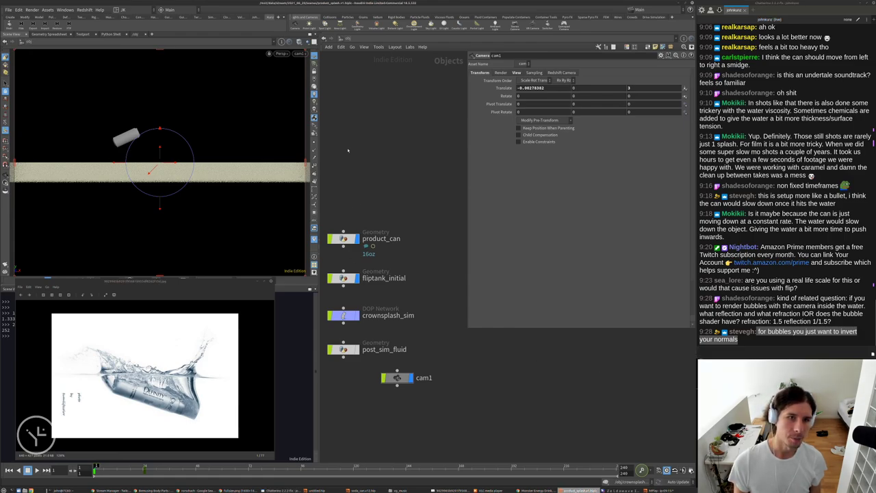
Examine the water tank and camera placement from the side and from beneath the water, and return to the cam1 view.
alt+right_drag(226, 110, 242, 141)
alt+drag(242, 141, 161, 208)
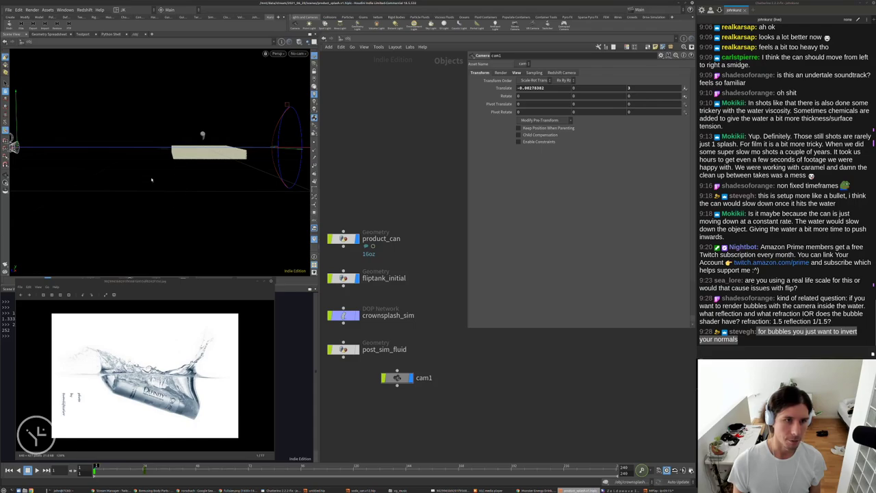
drag(174, 145, 178, 145)
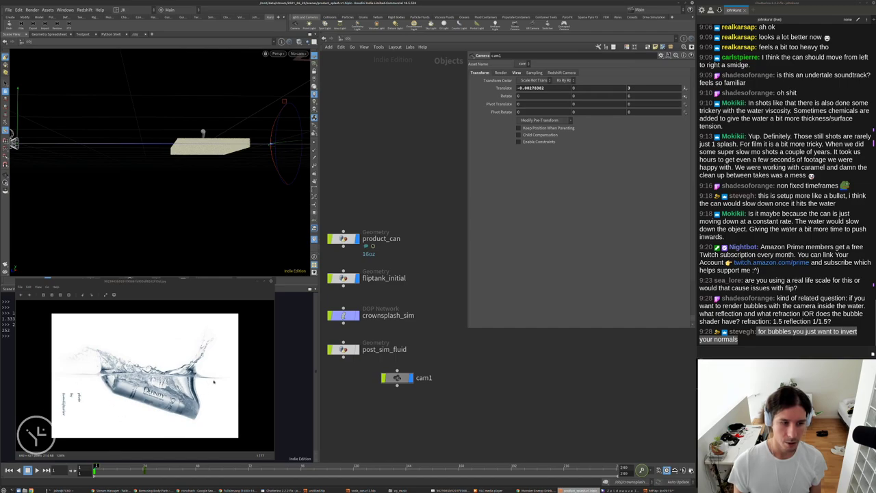
drag(178, 152, 169, 146)
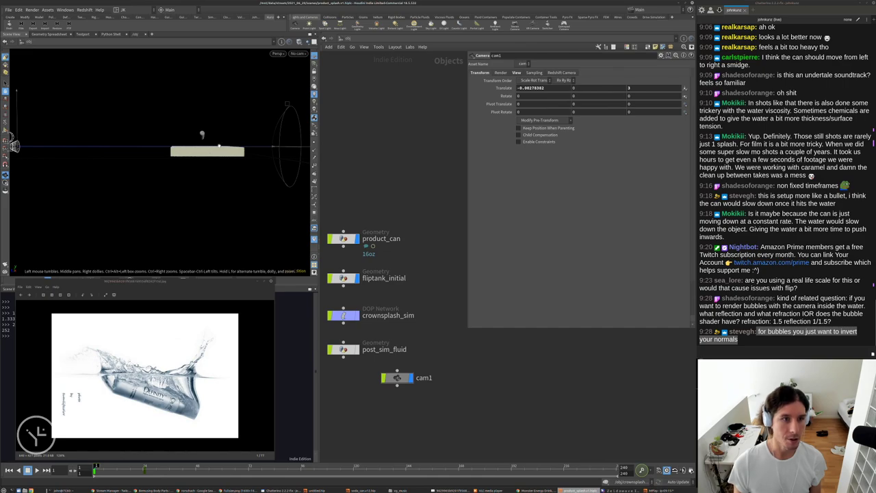
drag(221, 159, 200, 131)
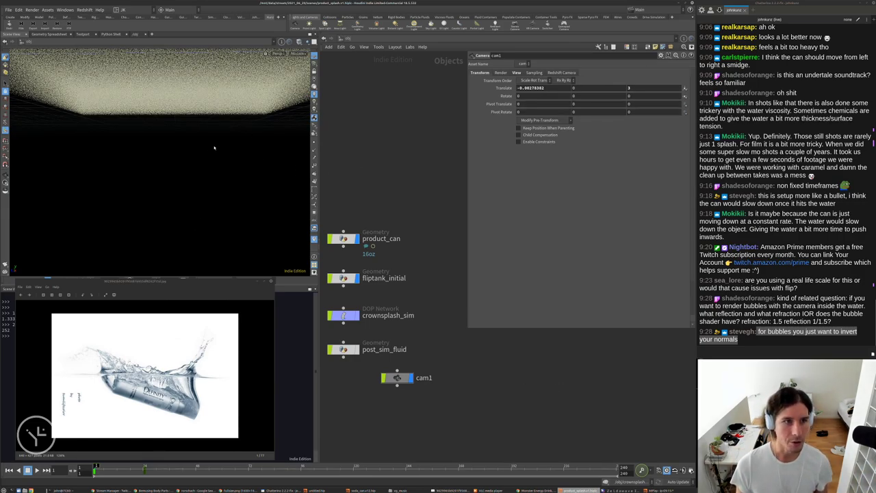
click(296, 54)
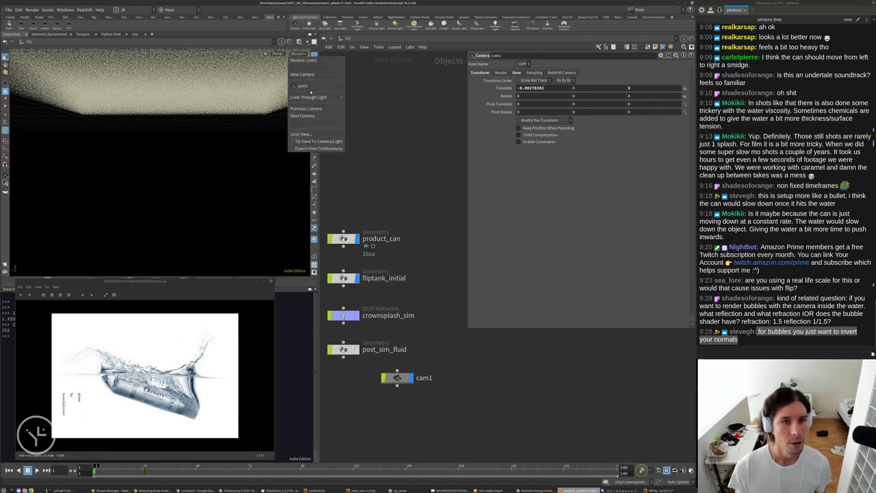
click(297, 53)
click(297, 53)
click(301, 85)
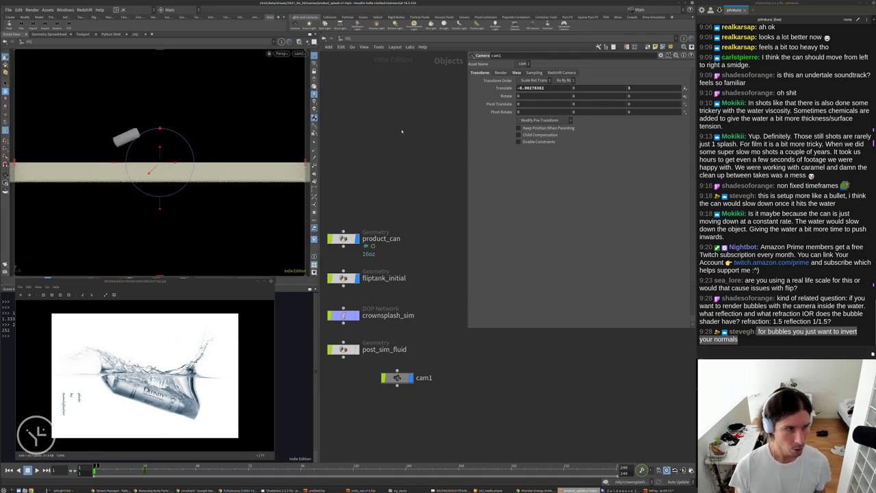
In fliptank_initial, set the wavetank's X size to 1.5 so the tank is narrower.
scroll(397, 202, down, 3)
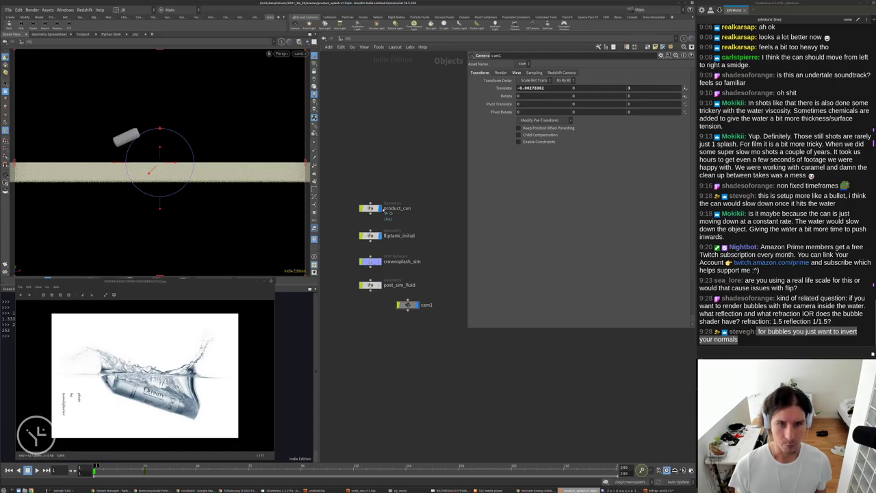
double_click(371, 254)
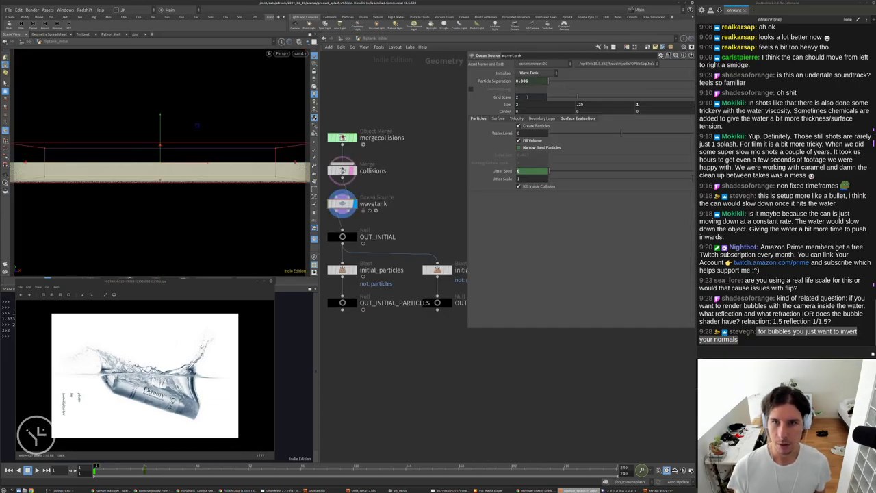
click(520, 104)
text(1)
key(Return)
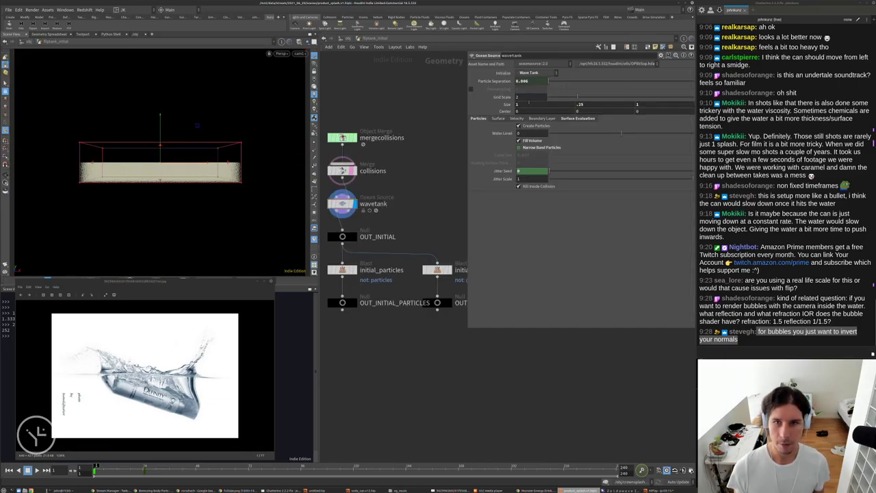
click(529, 104)
text(1.5)
key(Return)
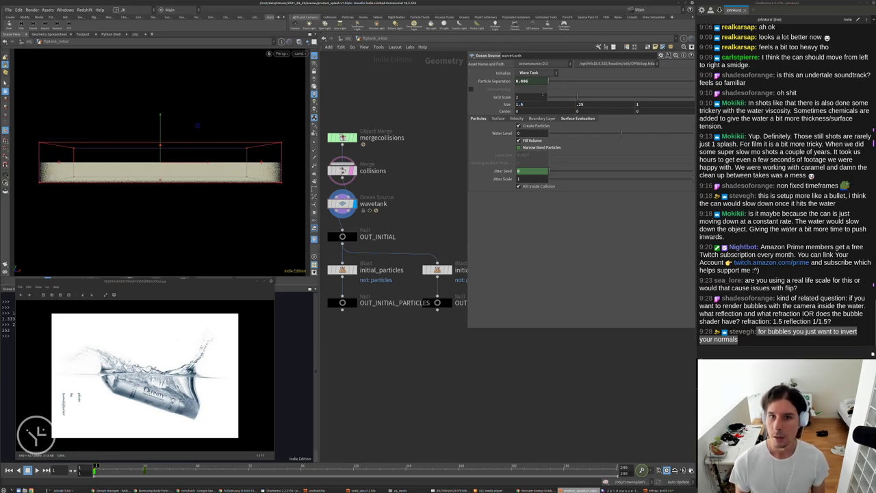
Try a Z size of 0.6 for the wavetank and inspect the tank's depth in perspective.
click(645, 104)
text(.6)
key(Return)
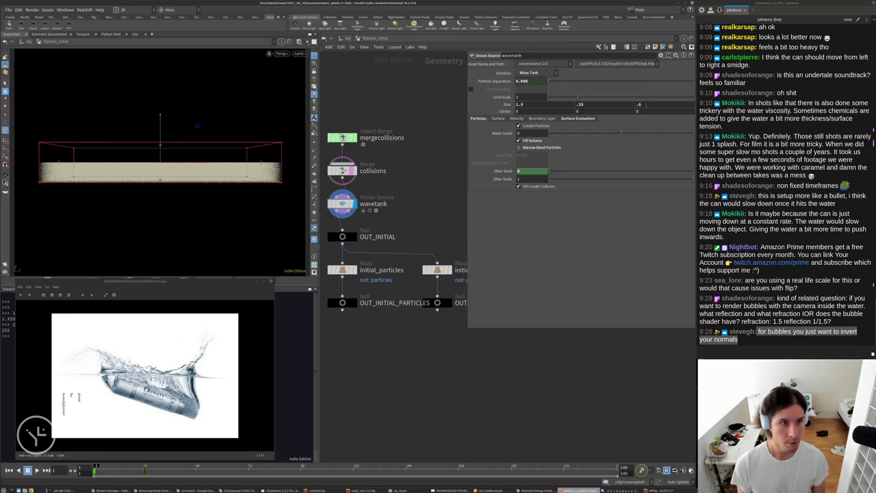
alt+drag(288, 103, 270, 121)
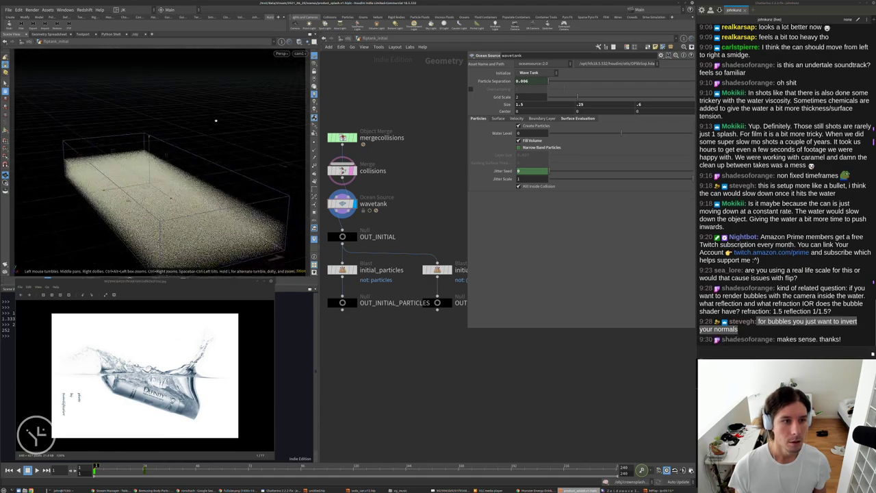
Set the wavetank's Z size to 0.95 and return to the object level with the cam1 view restored.
click(639, 104)
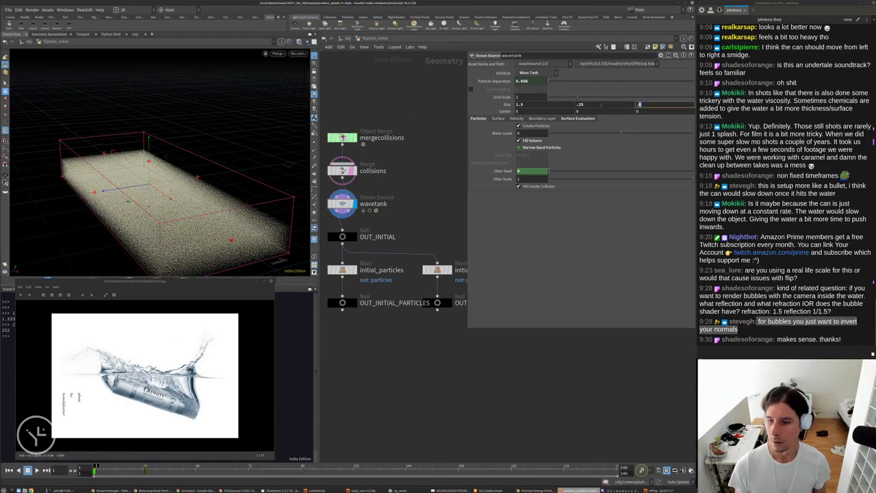
text(.95)
key(Return)
click(346, 38)
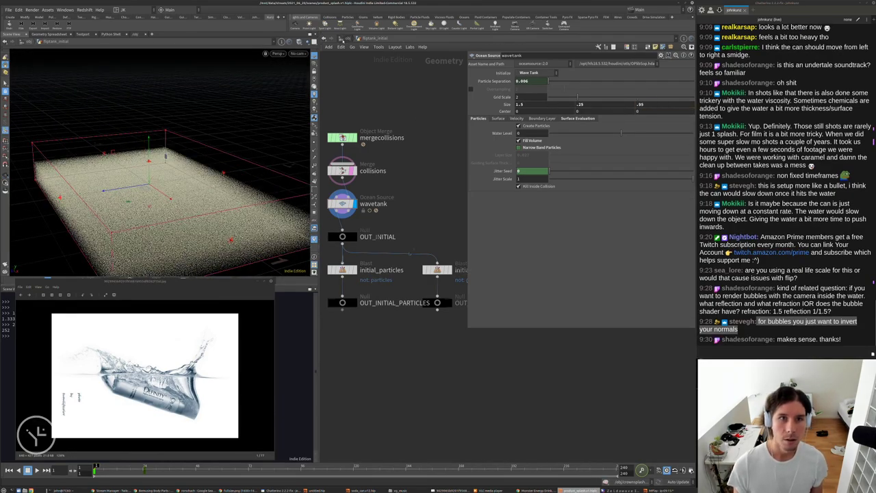
key([)
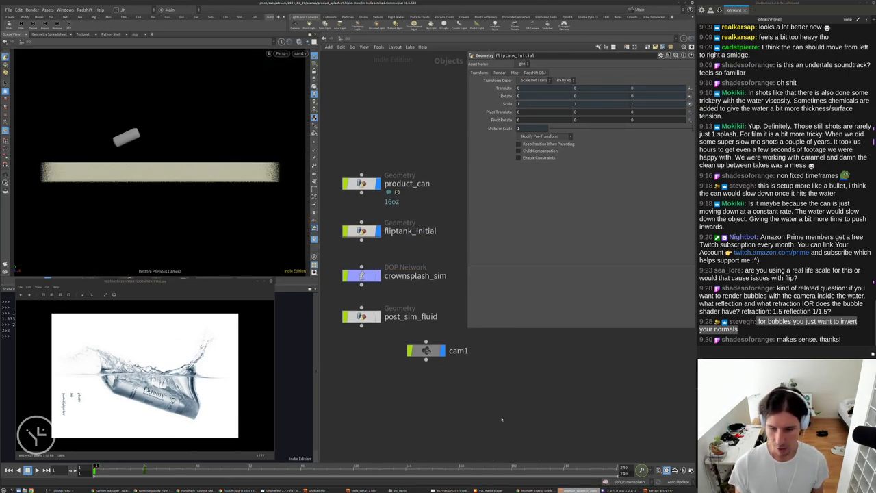
Enter the crownsplash_sim network, run a flipbook of the splash and play its frames in MPlay.
click(658, 490)
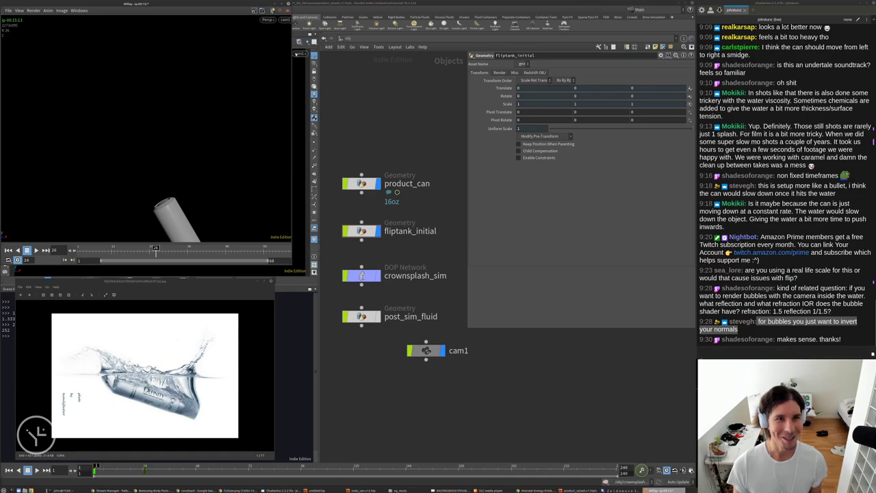
click(274, 4)
double_click(376, 279)
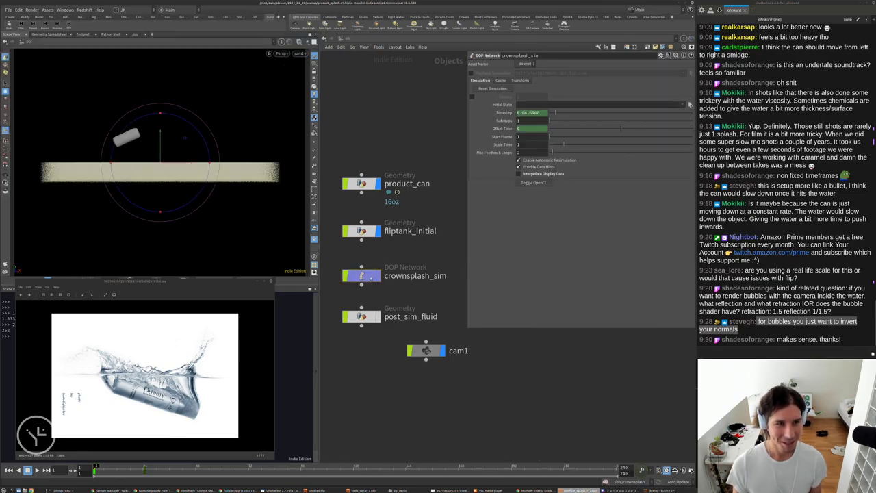
click(5, 264)
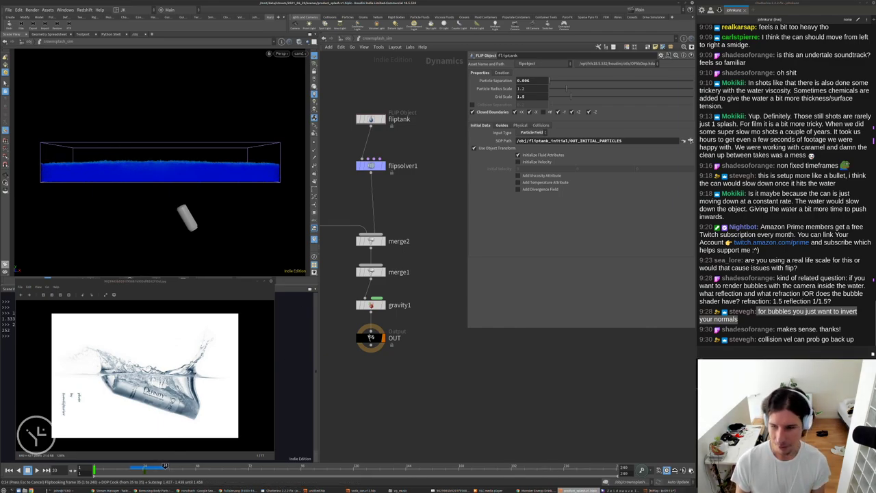
key(alt+Tab)
key(Up)
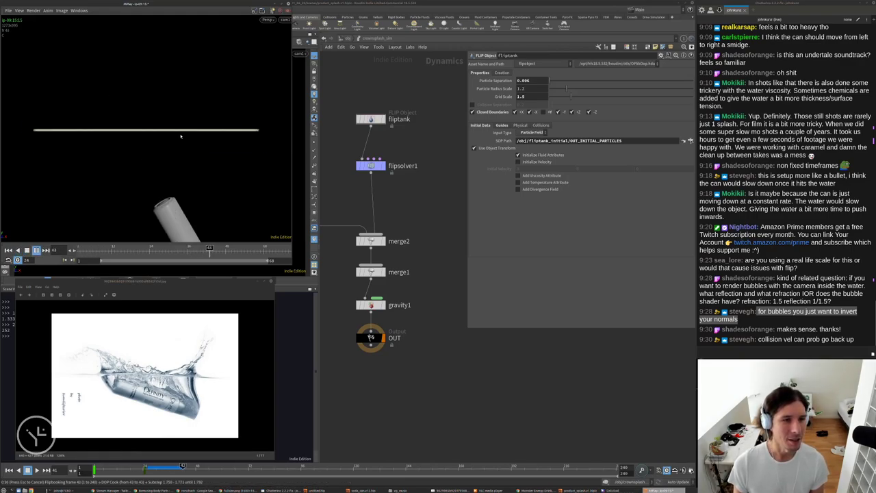
click(422, 190)
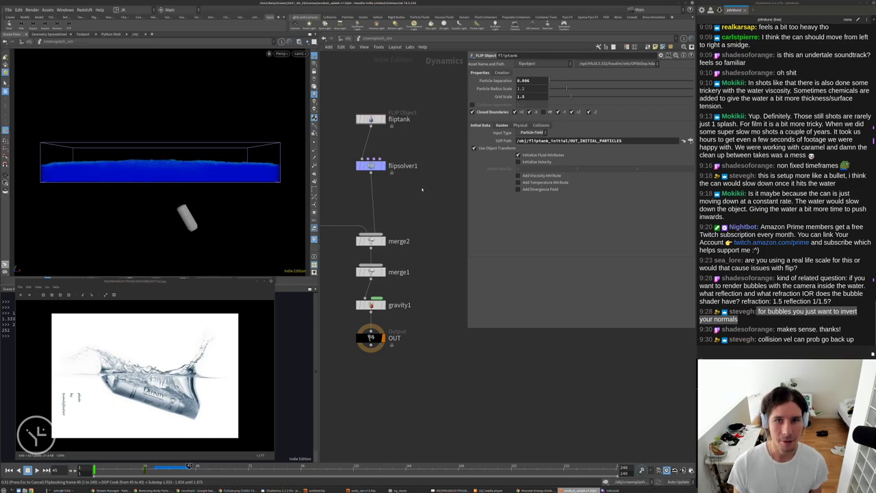
Try a collision Velocity Scale of 1 on flipsolver1.
middle_drag(424, 209, 445, 191)
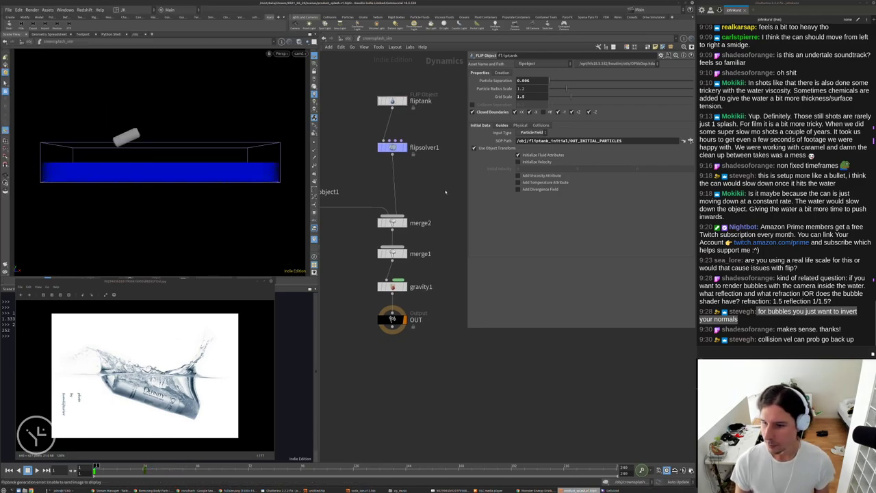
scroll(383, 137, up, 3)
click(392, 147)
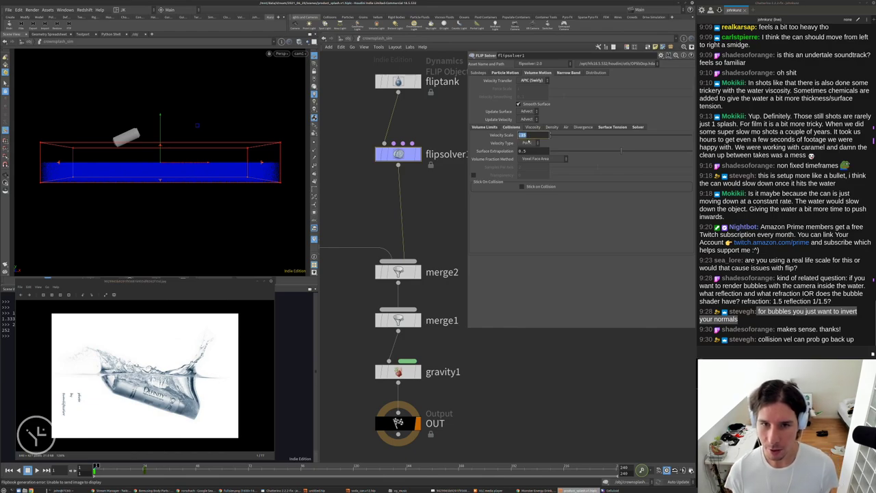
text(1)
key(Return)
scroll(425, 227, down, 3)
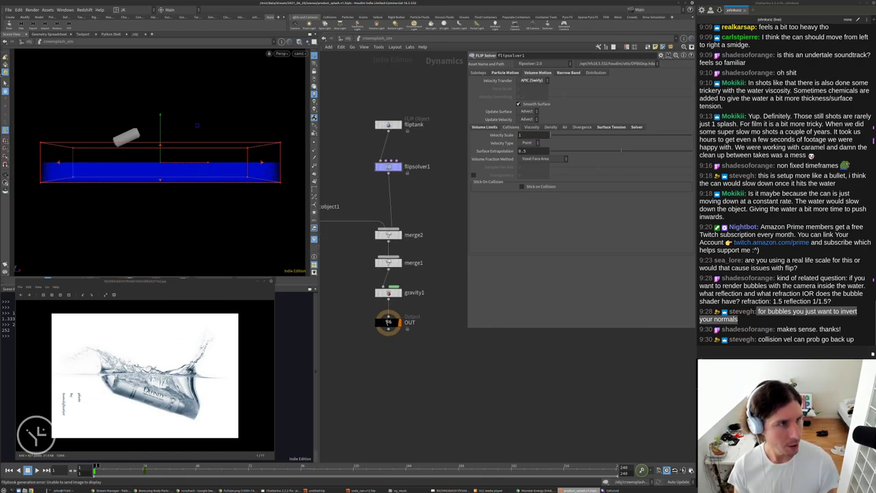
key(s)
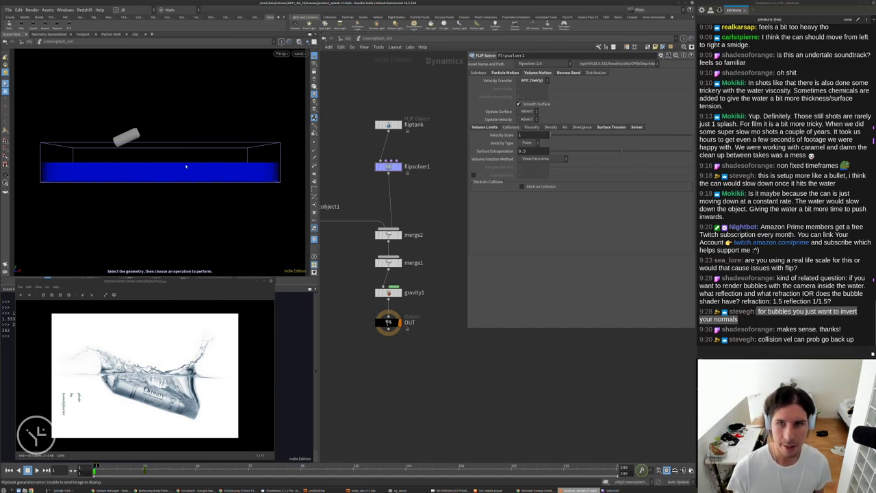
Try a Surface Tension of .25 on flipsolver1, preview the splash and return to the first frame.
click(611, 126)
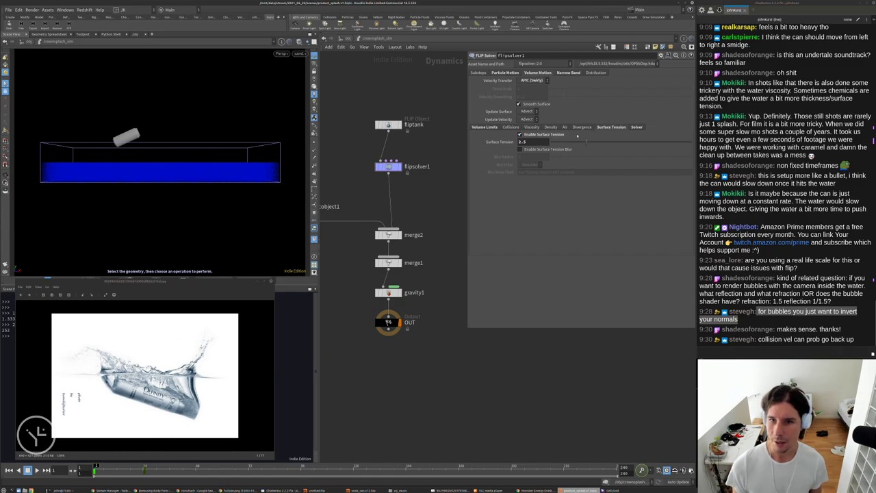
double_click(539, 142)
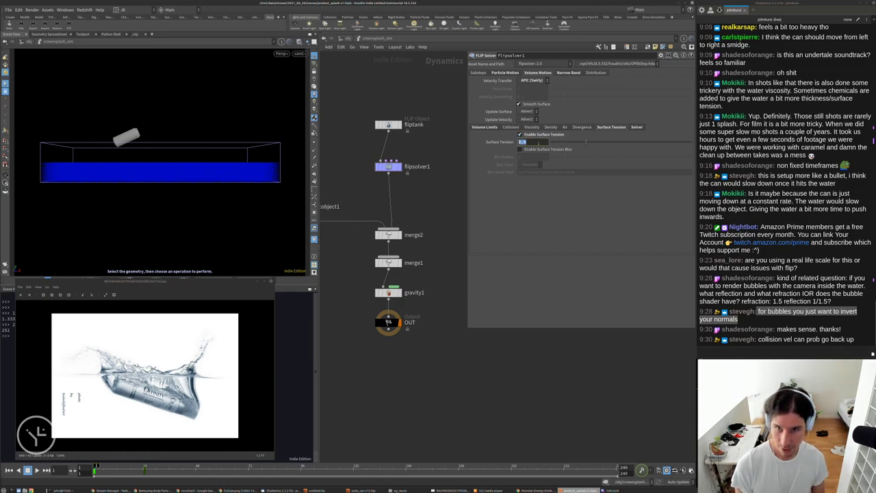
text(.25)
key(Return)
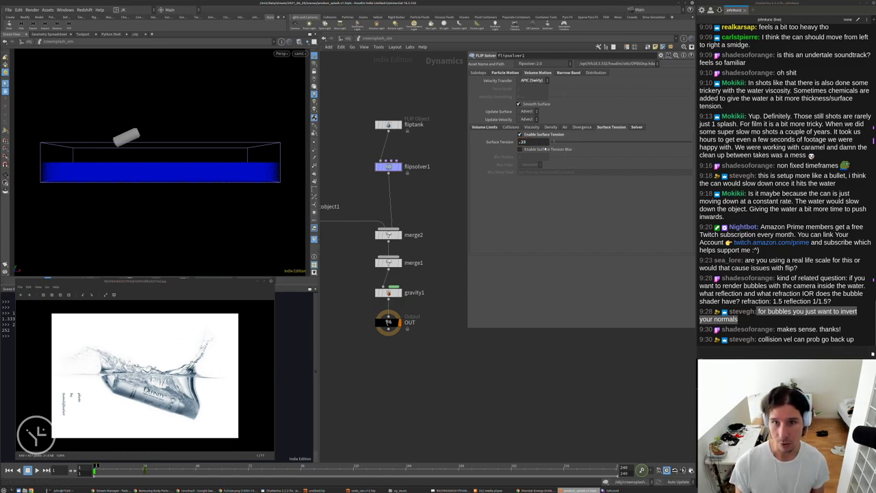
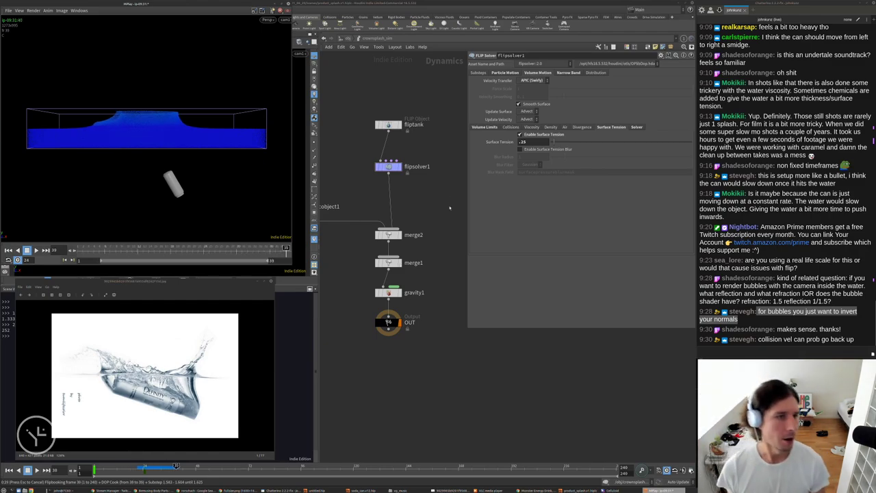
click(418, 186)
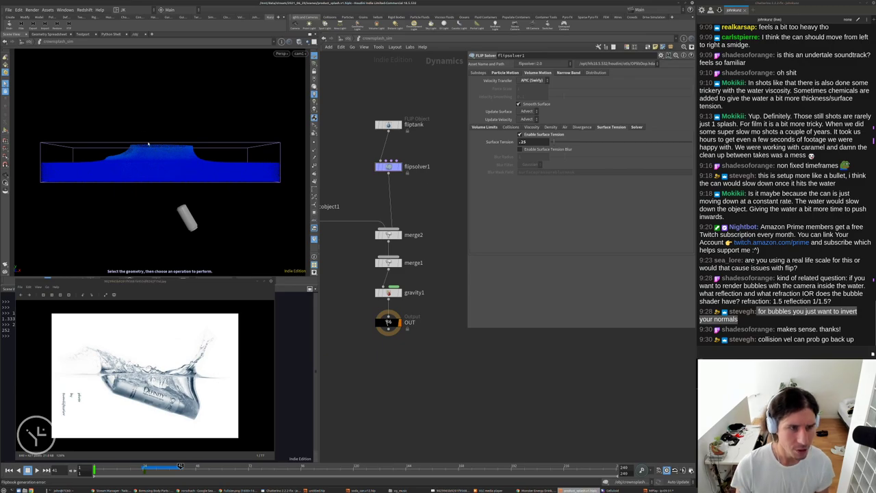
key(ctrl+Up)
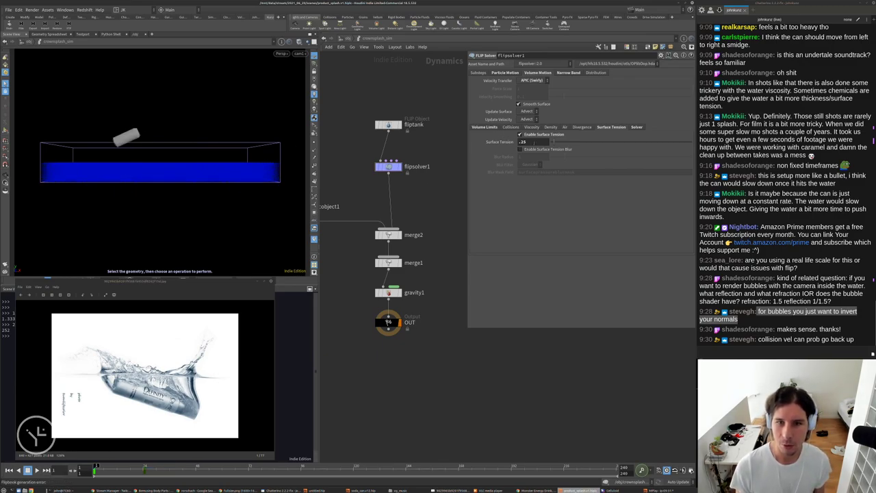
Review the fliptank and flipsolver1 settings and try a collision Velocity Scale of .75 on the solver.
click(388, 125)
click(502, 125)
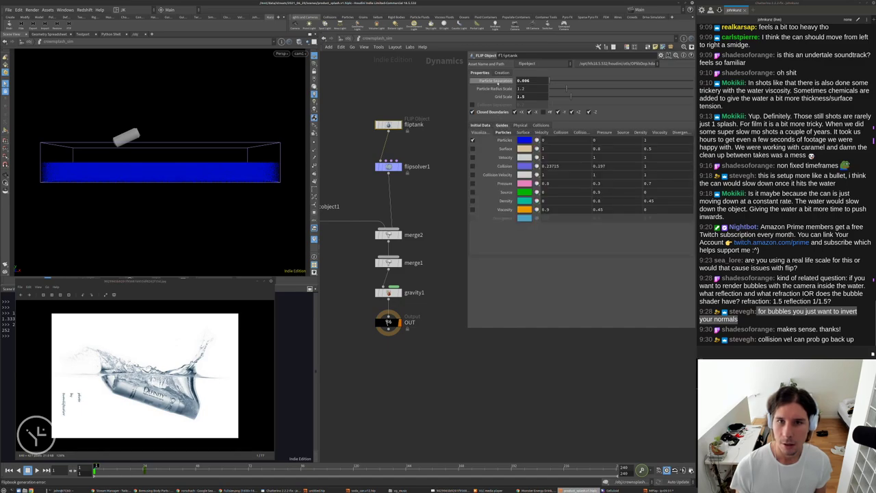
click(485, 126)
click(388, 166)
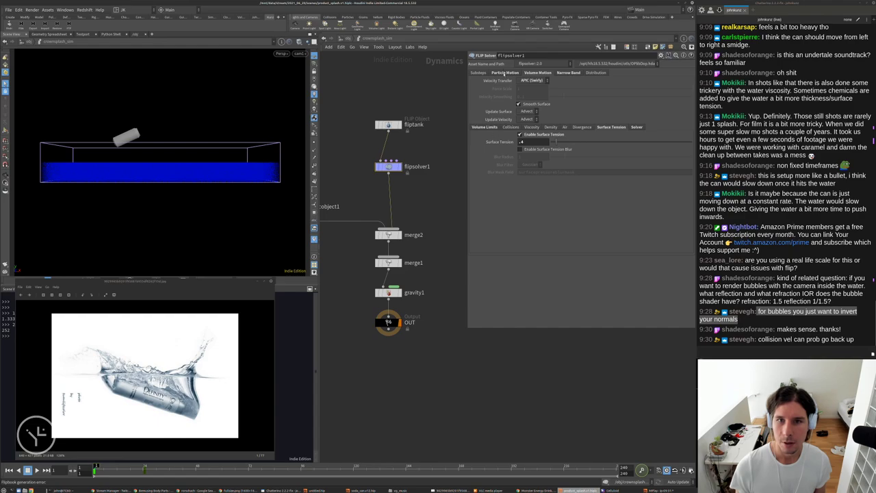
click(504, 73)
click(534, 73)
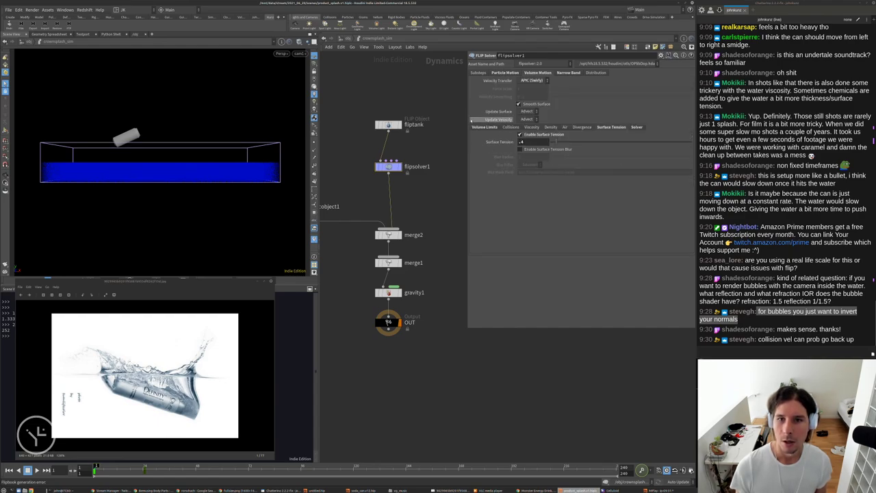
click(510, 127)
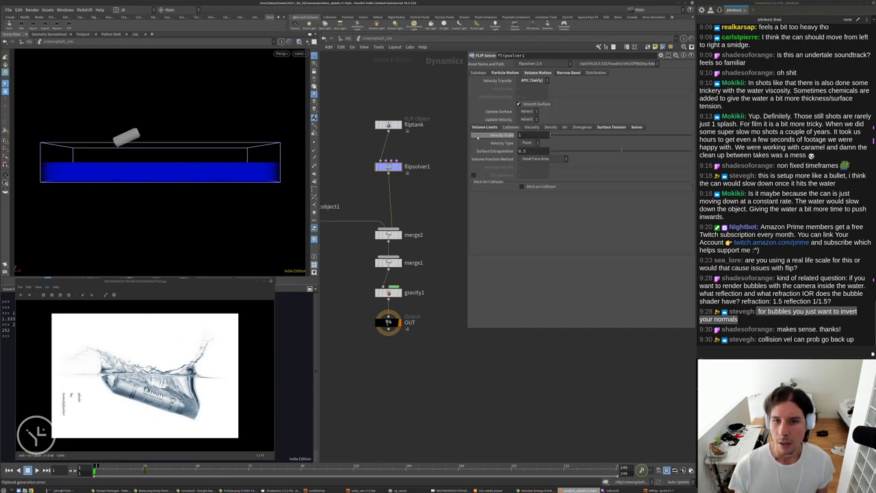
click(520, 134)
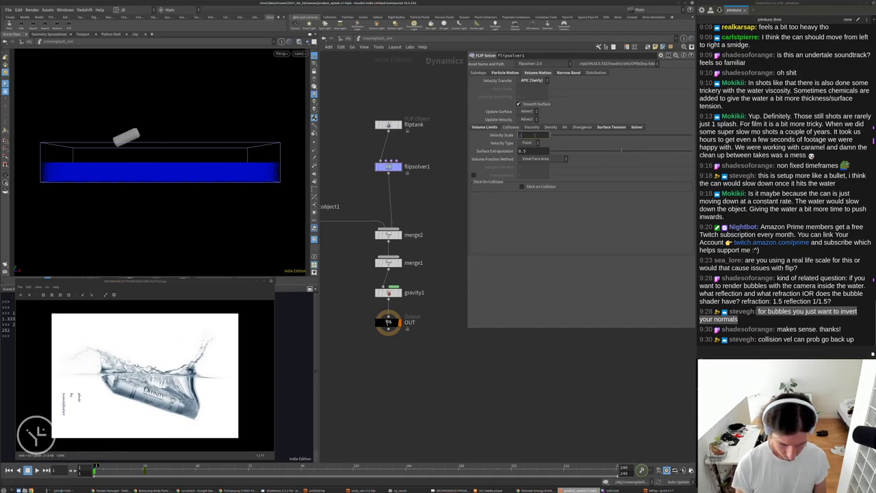
text(.75)
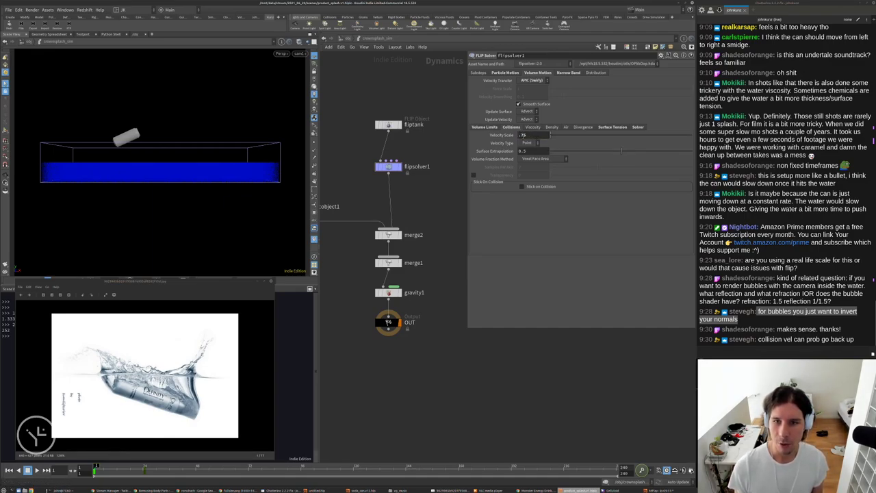
Set flipsolver1's Surface Tension to .75 and preview the splash with a short flipbook.
click(614, 127)
drag(534, 142, 518, 142)
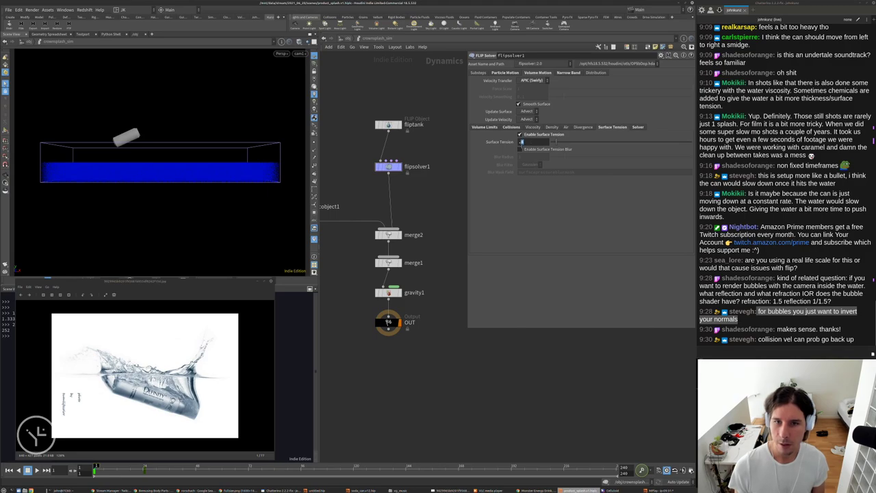
text(.75)
key(Return)
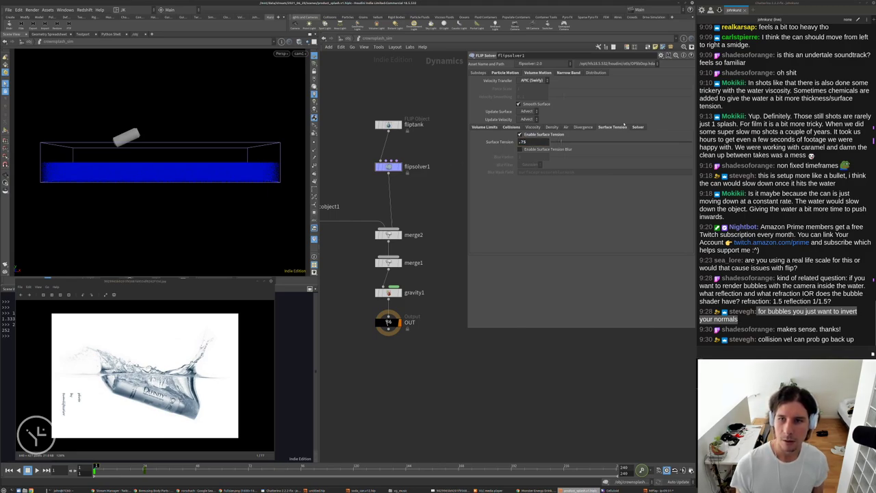
click(5, 264)
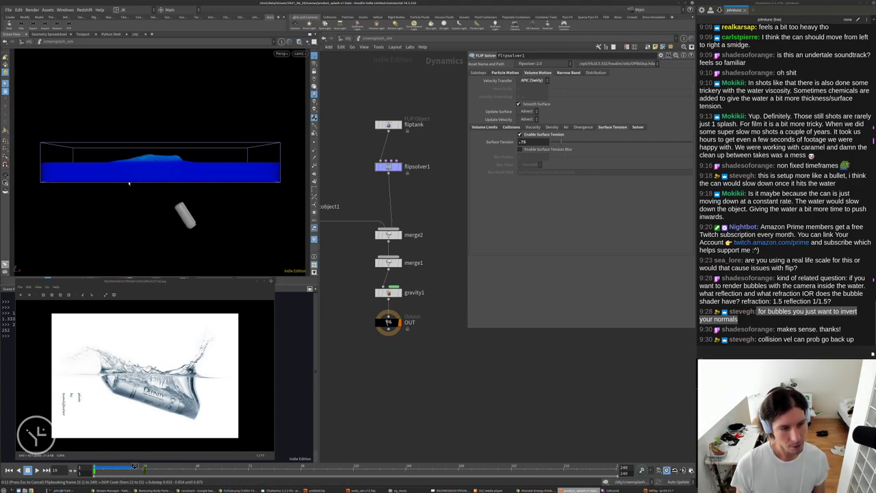
key(Escape)
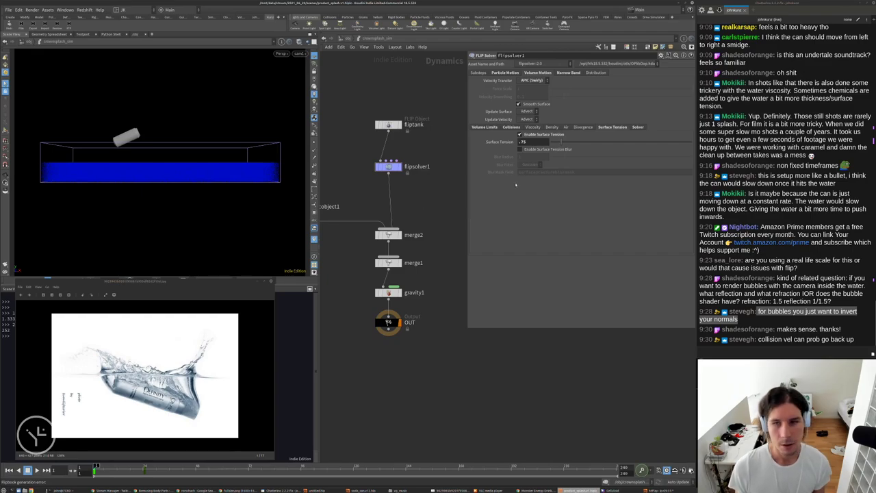
Set flipsolver1's collision Velocity Scale to .85.
click(510, 128)
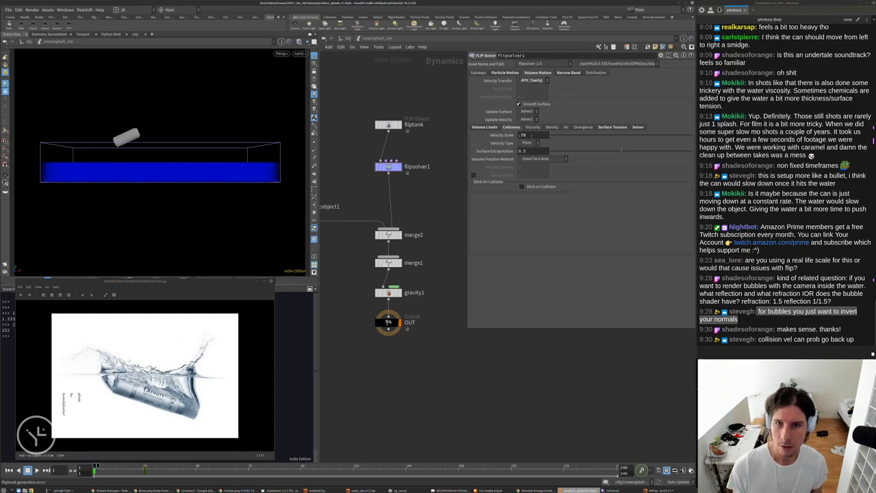
drag(523, 137, 520, 137)
text(85)
key(Return)
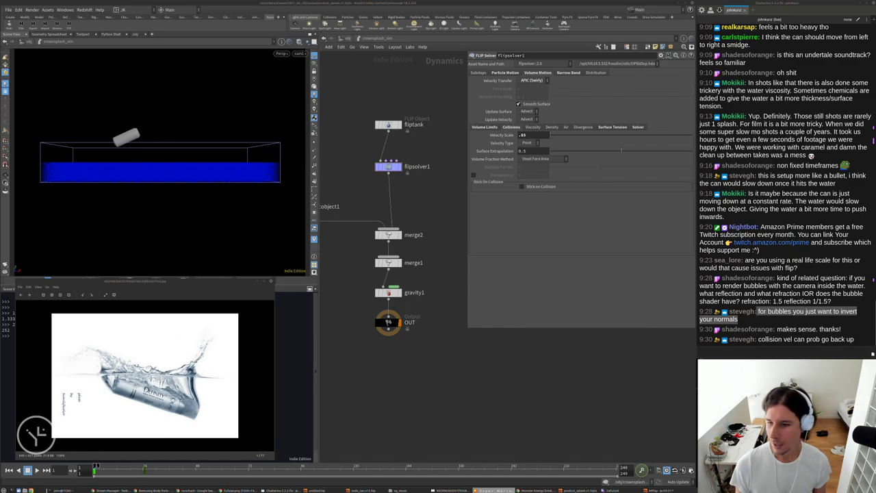
In product_can, display vdbfrompolygons1 and set its Voxel Size to 0.0025 after trying 0.005.
key(u)
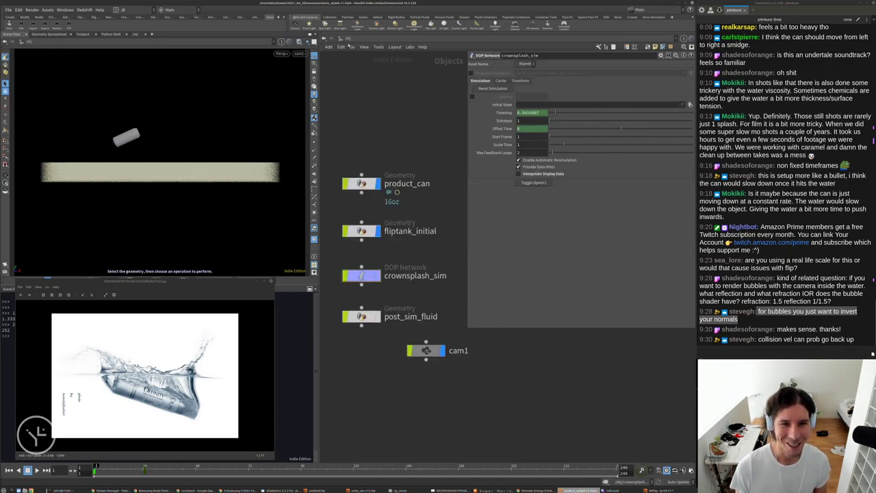
double_click(362, 183)
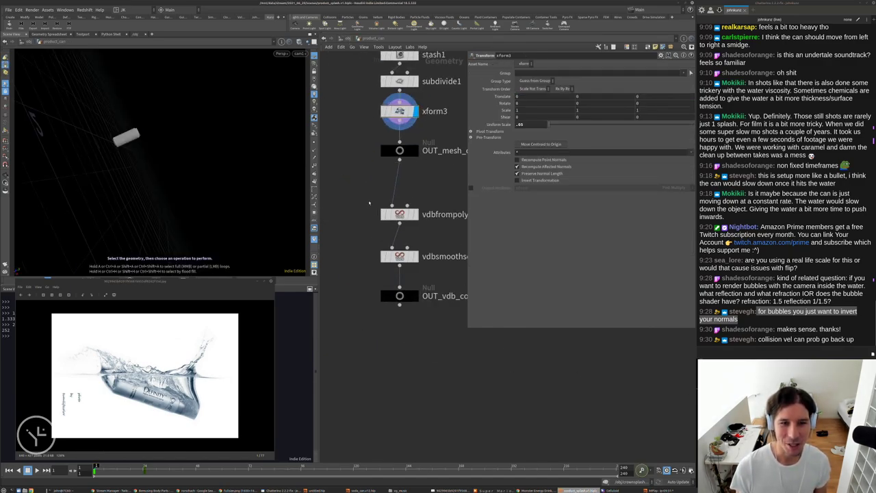
click(413, 214)
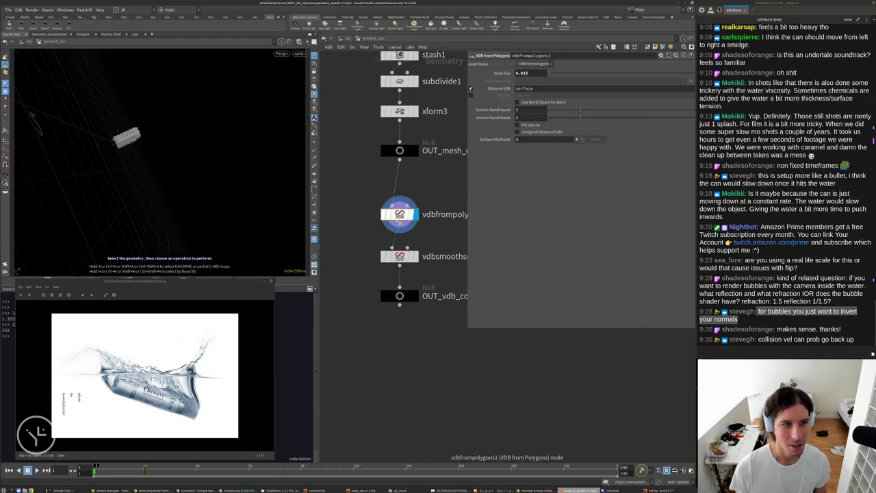
alt+drag(177, 131, 140, 150)
right_drag(141, 149, 164, 94)
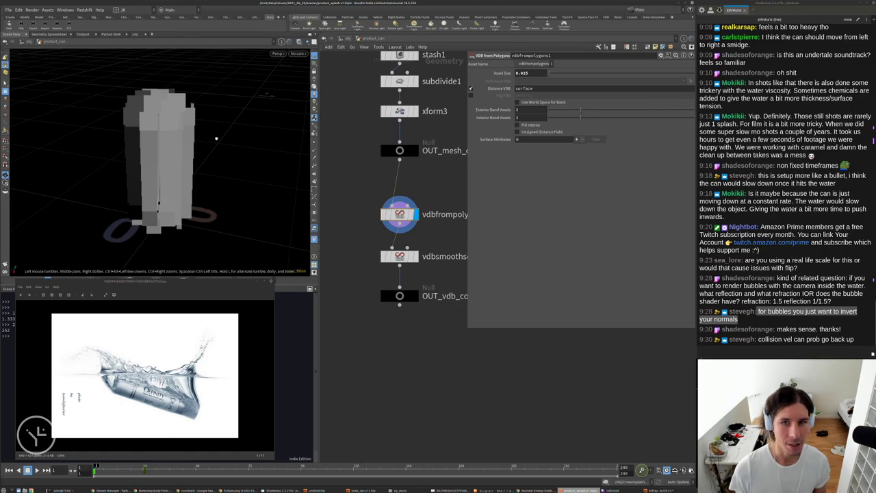
drag(522, 72, 526, 73)
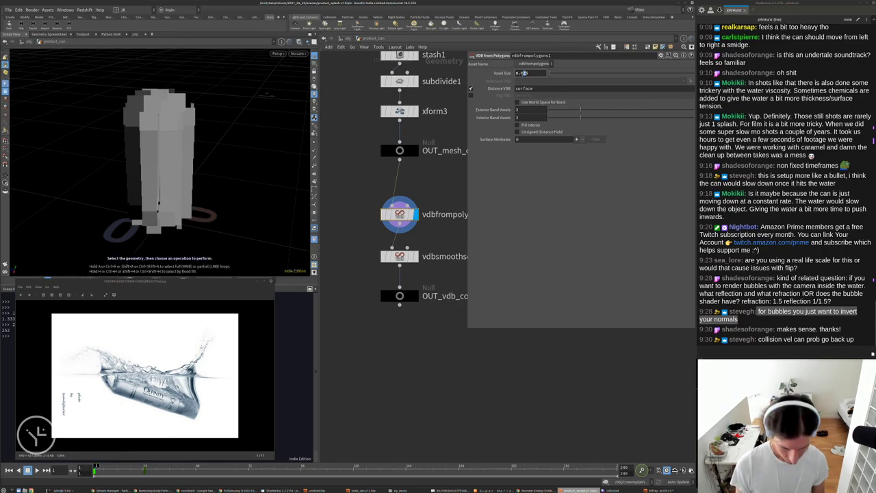
text(0.005)
key(Return)
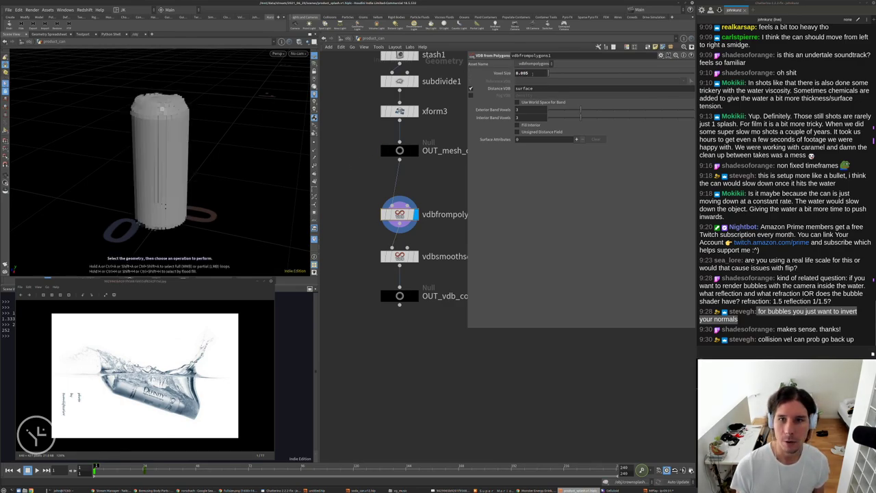
text(25)
key(Return)
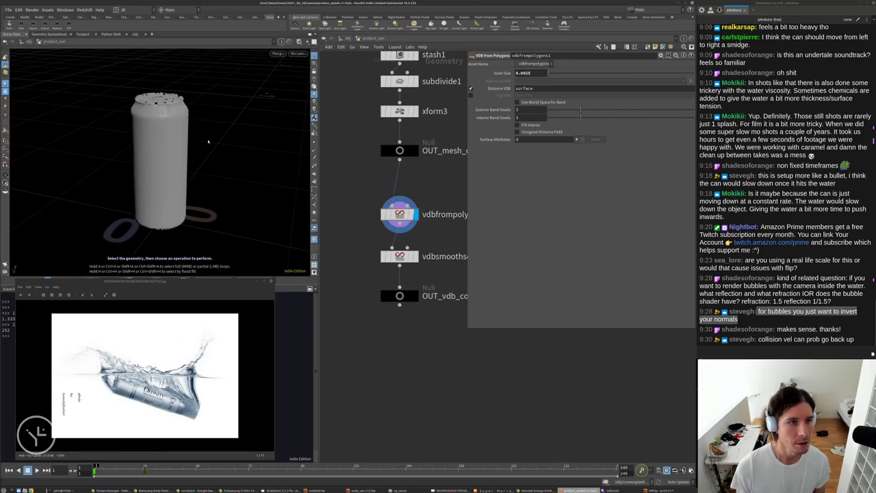
Set vdbfrompolygons1's Voxel Size to 0.001 to sharpen the can's collision surface.
alt+drag(169, 89, 184, 140)
drag(533, 73, 526, 73)
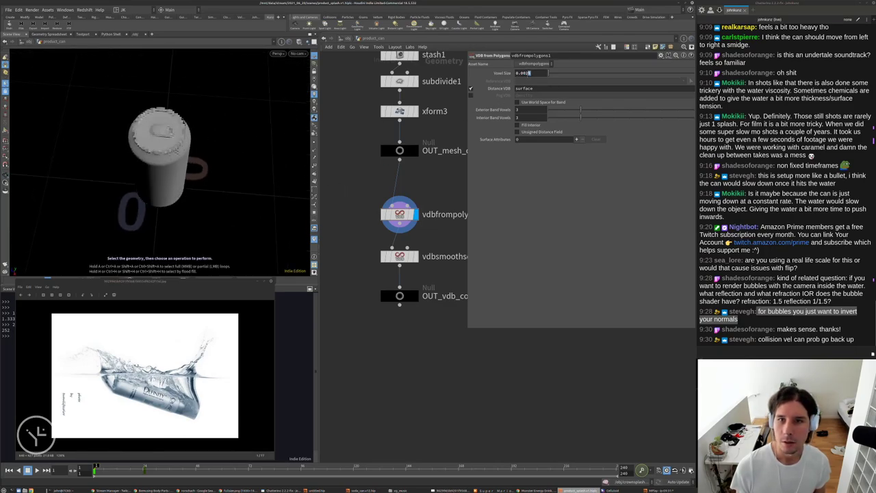
text(1)
key(Return)
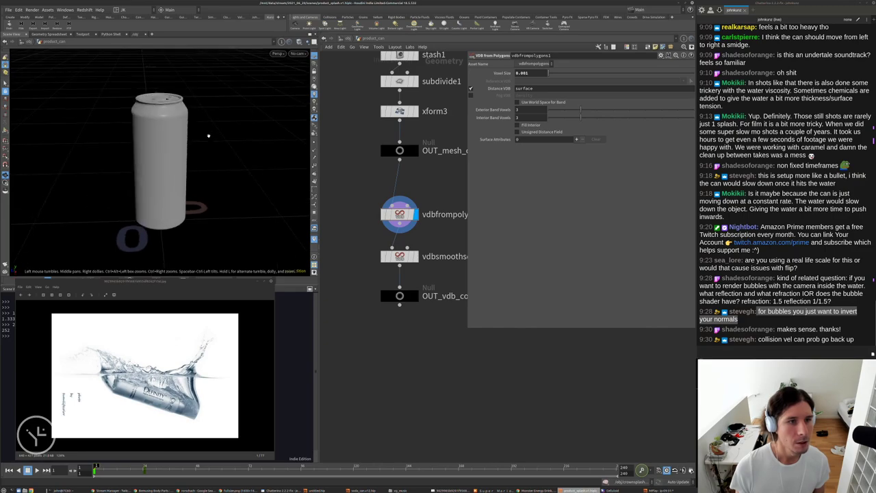
Inspect vdbsmoothsdf1's output on the can and return product_can's display to the OUT_mesh null.
click(416, 257)
alt+drag(208, 117, 229, 113)
key(u)
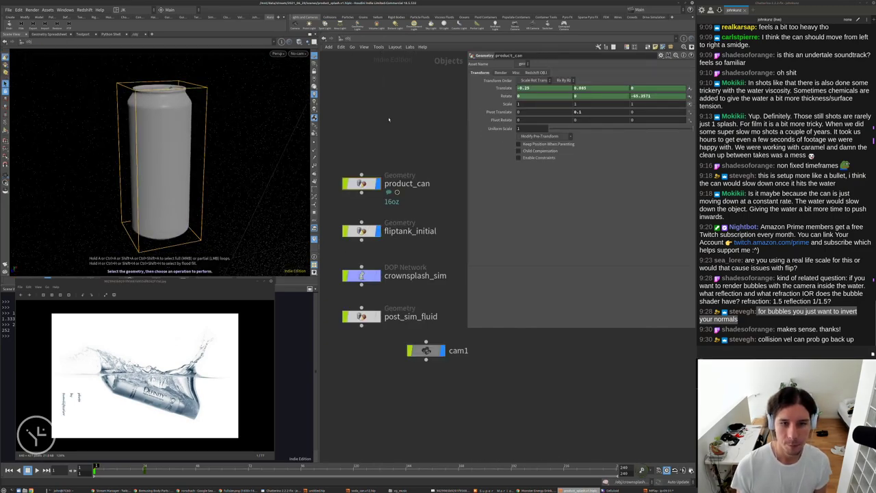
double_click(374, 178)
click(414, 149)
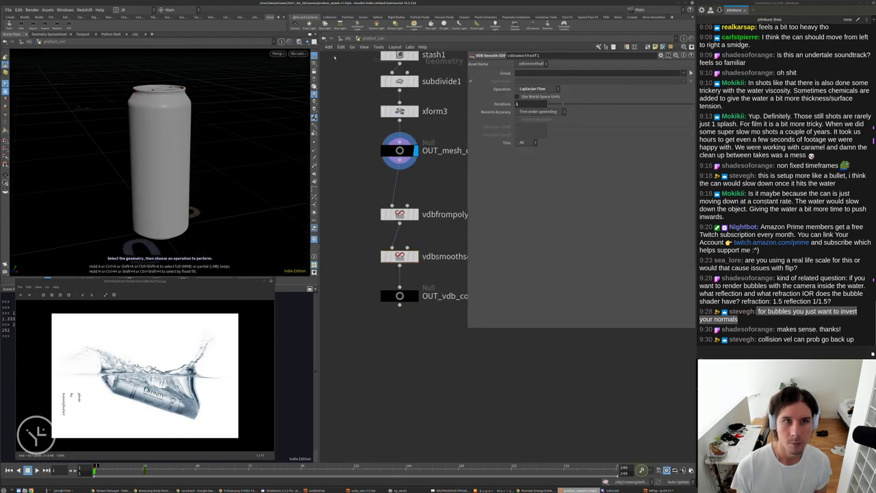
In crownsplash_sim, restore the cam1 view and preview the first frames of the splash with a flipbook.
click(343, 38)
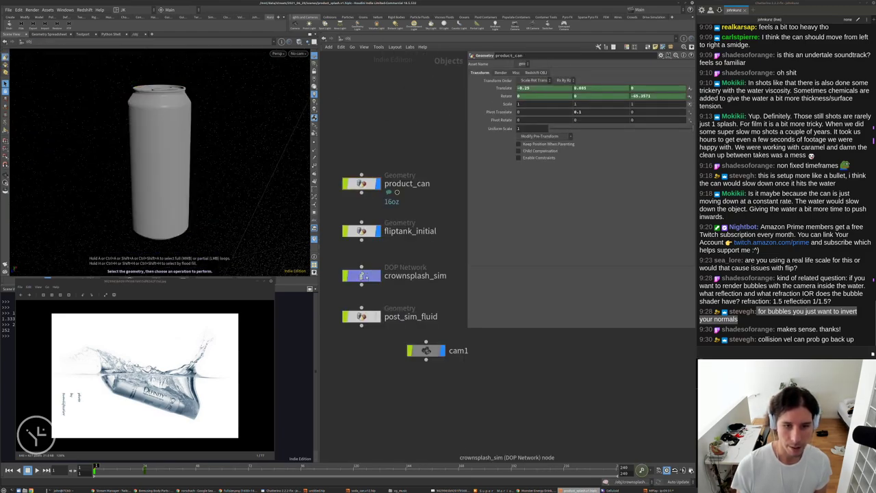
double_click(361, 275)
key(bracketleft)
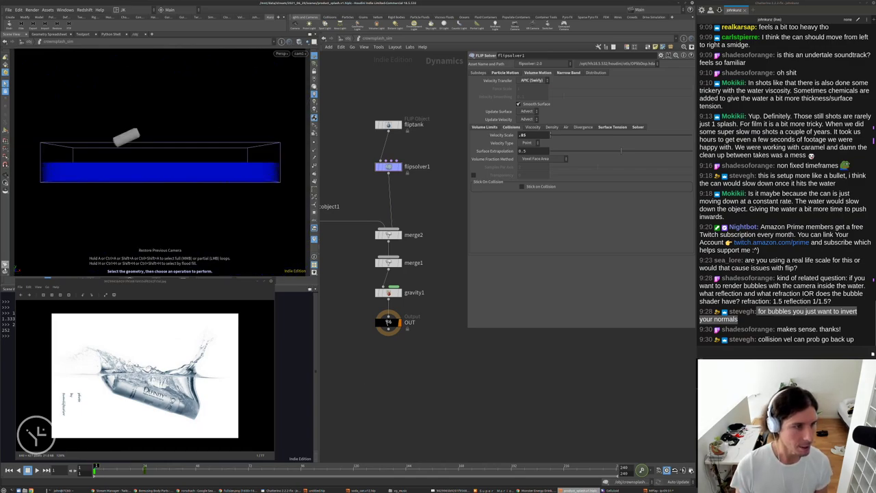
key(alt+f)
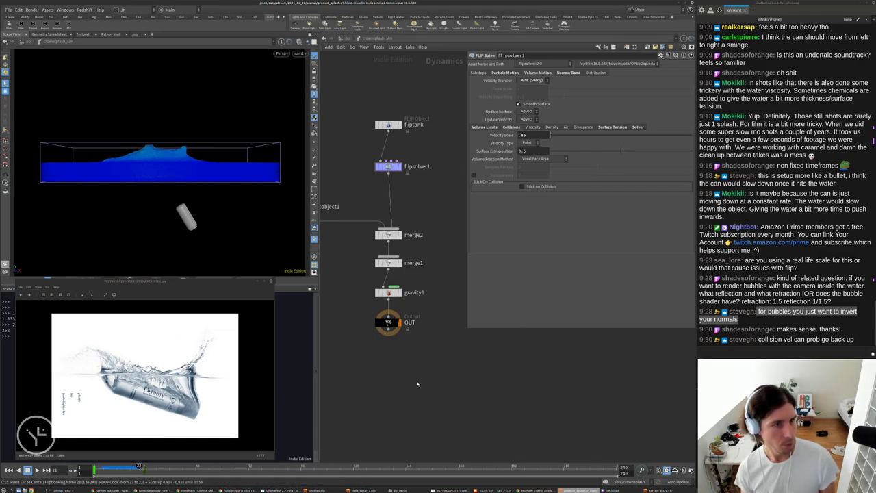
key(Escape)
In fliptank_initial, set wavetank's Y Size to 1 and its Y Center to .125 after trying .5.
middle_drag(427, 192, 429, 233)
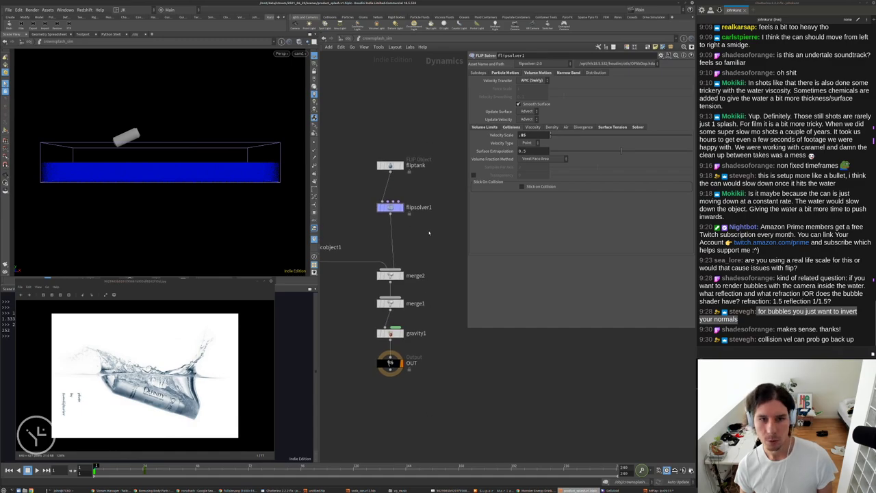
click(325, 38)
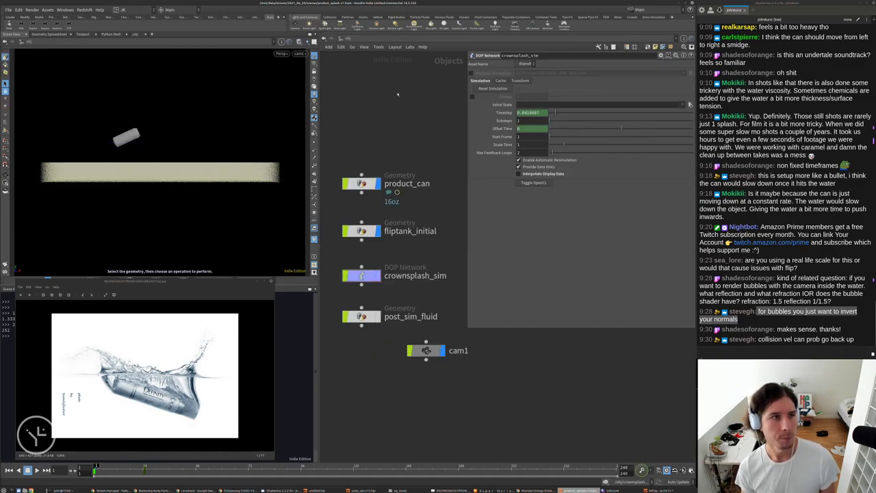
double_click(387, 239)
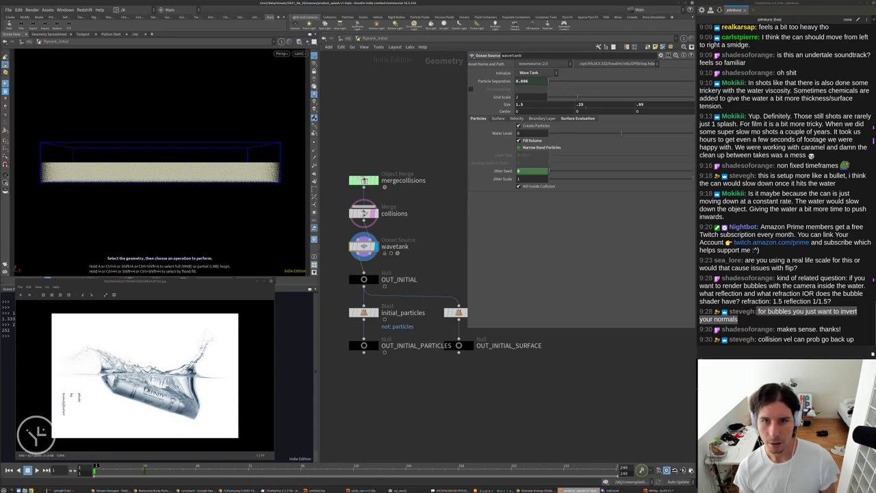
drag(586, 104, 576, 106)
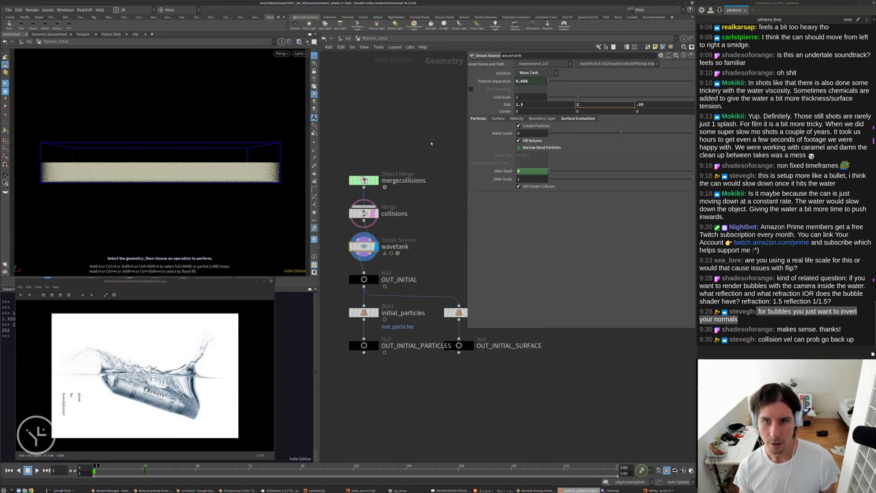
text(1)
key(Return)
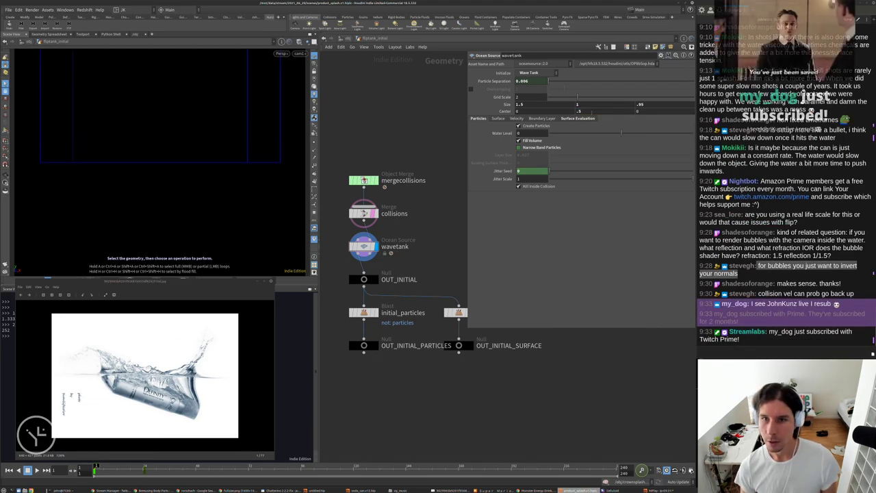
key(ctrl+z)
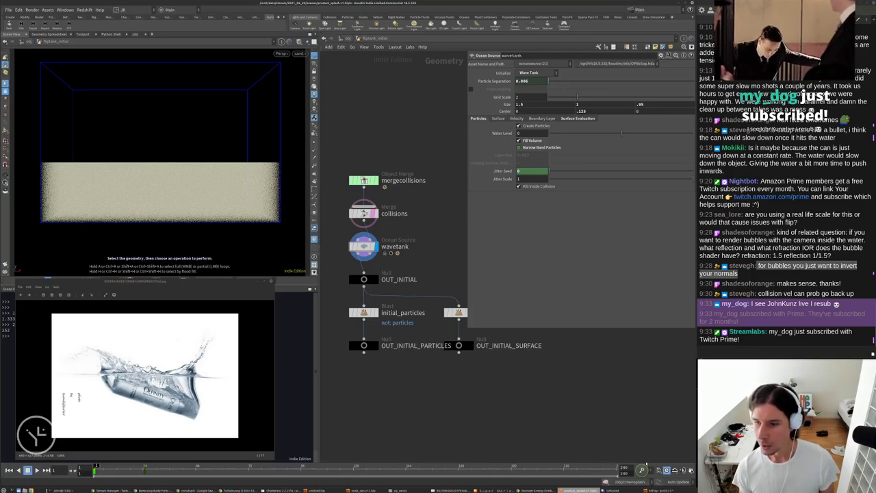
Examine the deepened water tank together with the can at object level, from other angles and through cam1.
middle_drag(608, 368, 623, 354)
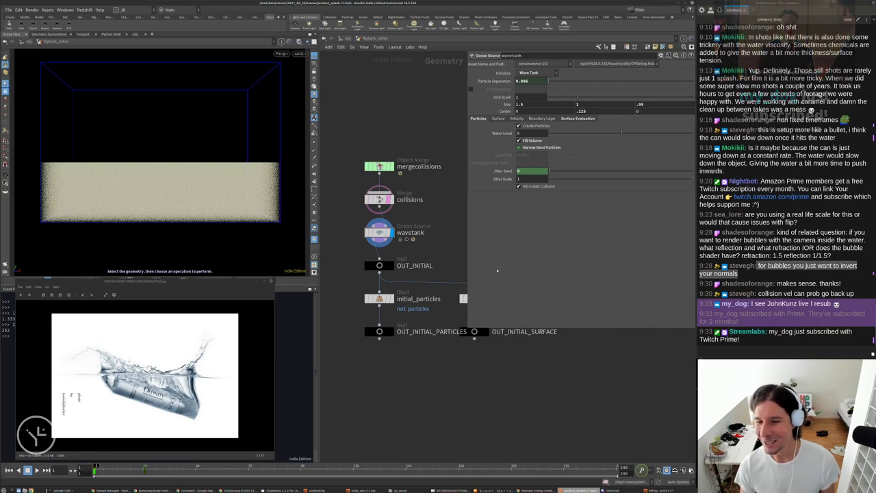
middle_drag(407, 136, 389, 190)
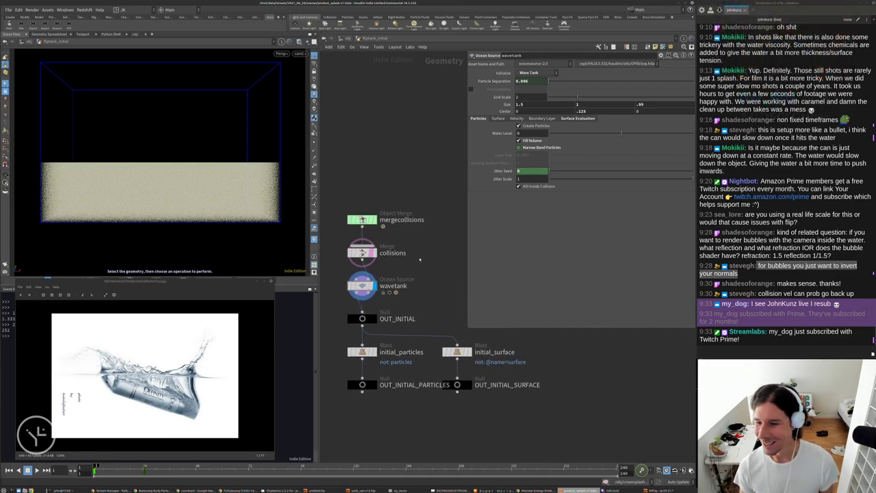
middle_drag(420, 259, 420, 238)
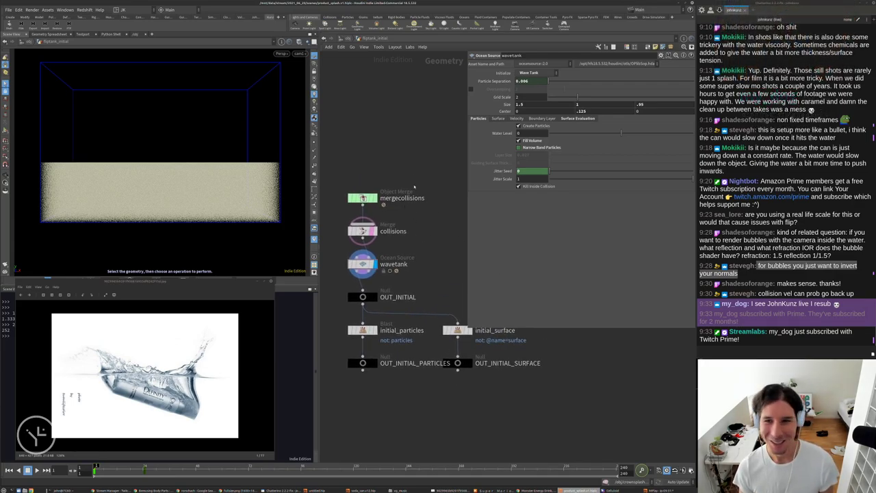
middle_drag(414, 186, 429, 153)
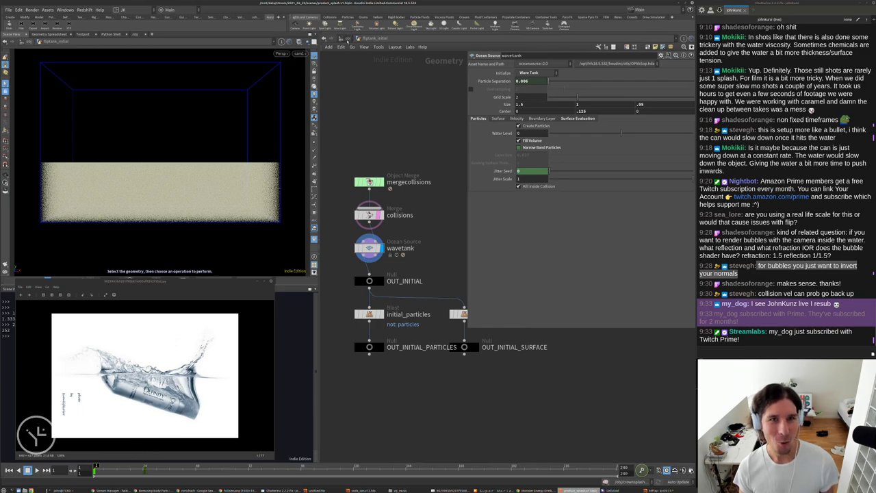
click(347, 40)
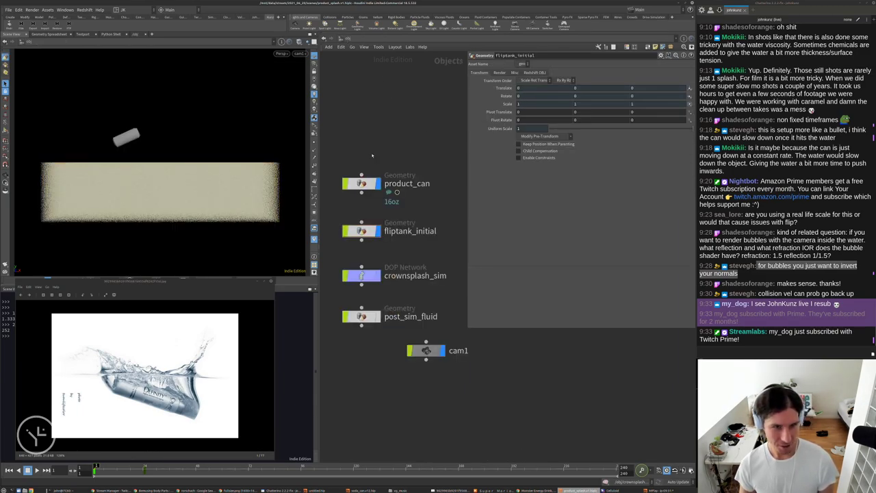
alt+drag(178, 143, 131, 147)
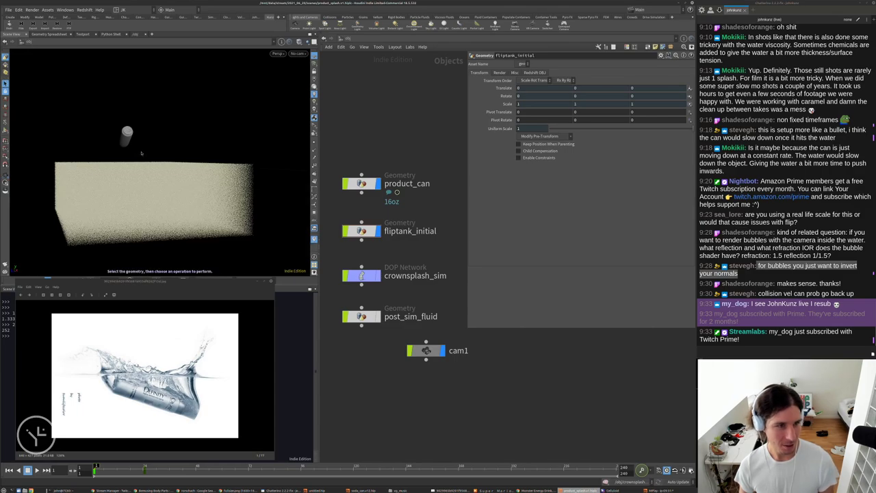
key(bracketleft)
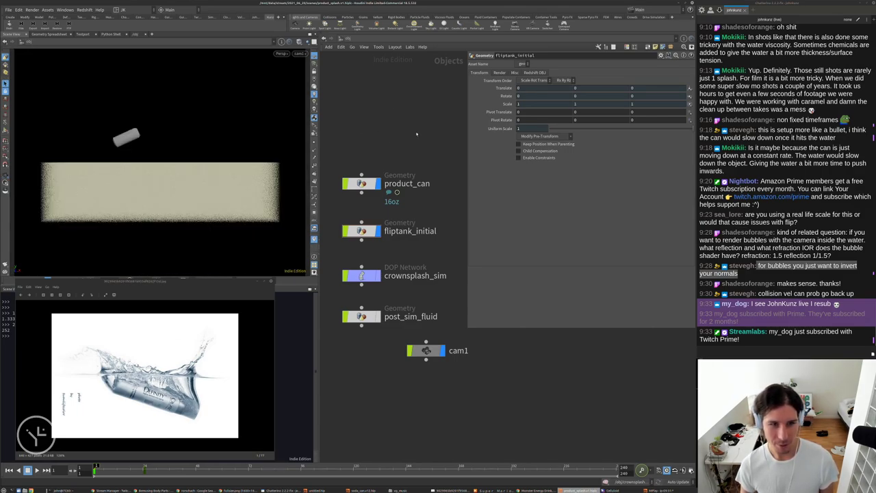
alt+drag(199, 145, 184, 209)
key(ctrl+z)
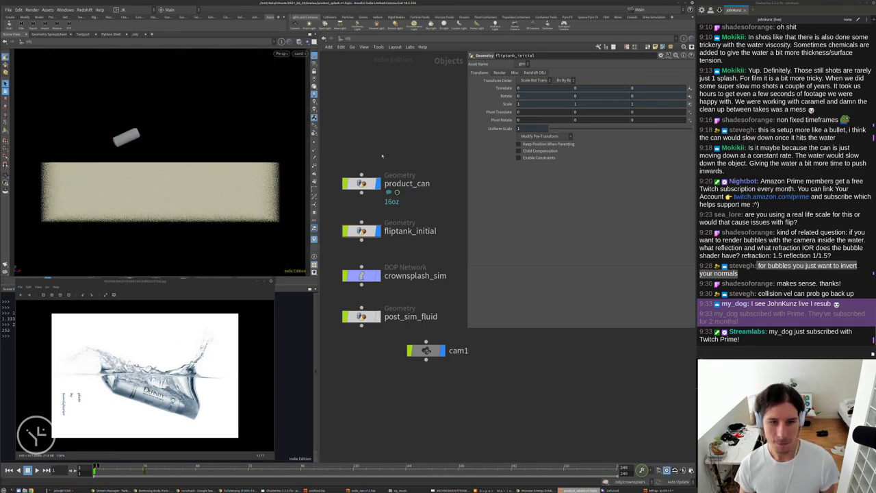
Reduce wavetank's Size in fliptank_initial to 1.15 in X and .5 in Z.
double_click(361, 230)
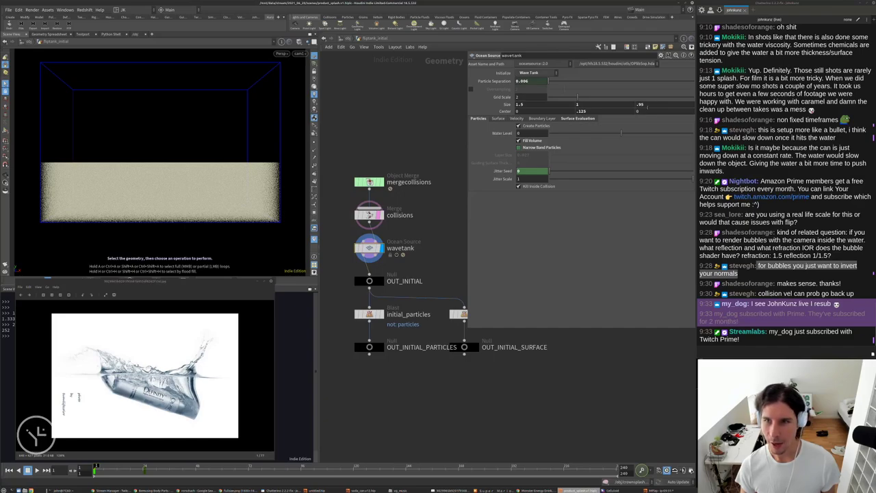
text(5)
key(Return)
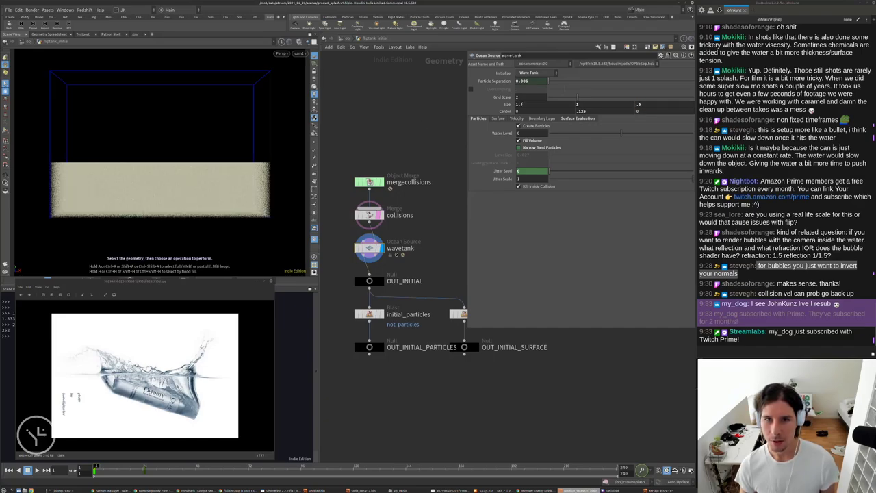
click(522, 104)
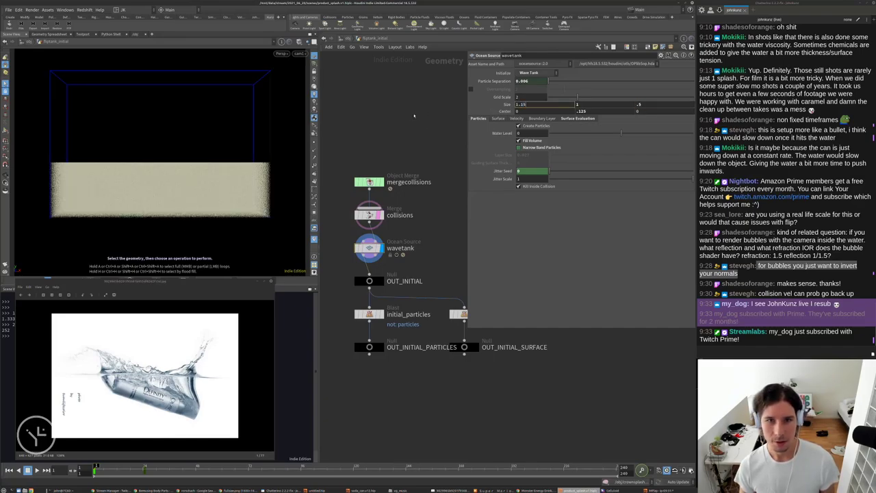
text(1.15)
key(Return)
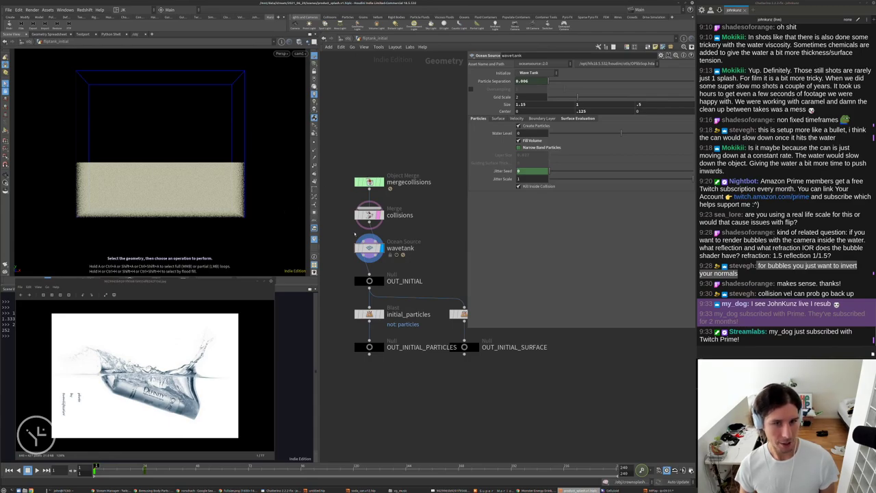
In crownsplash_sim, try a Particle Separation of 0.0045 on fliptank and check flipsolver1's node info.
click(347, 38)
double_click(362, 275)
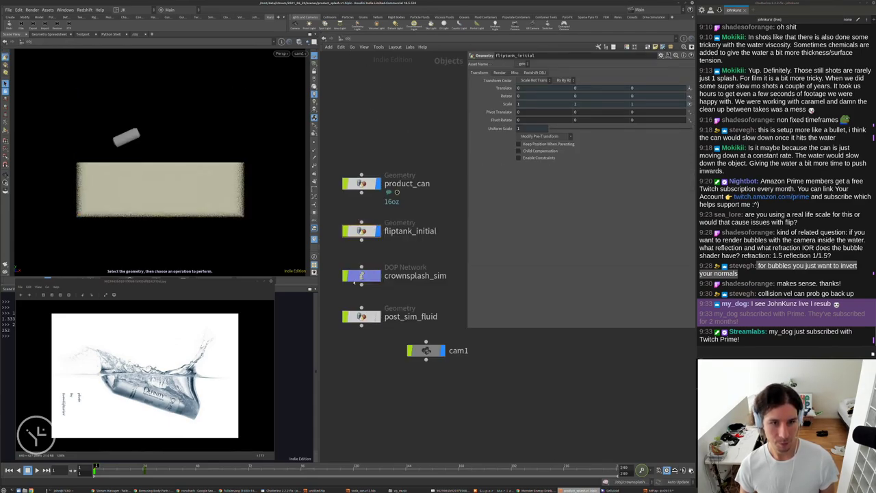
click(390, 165)
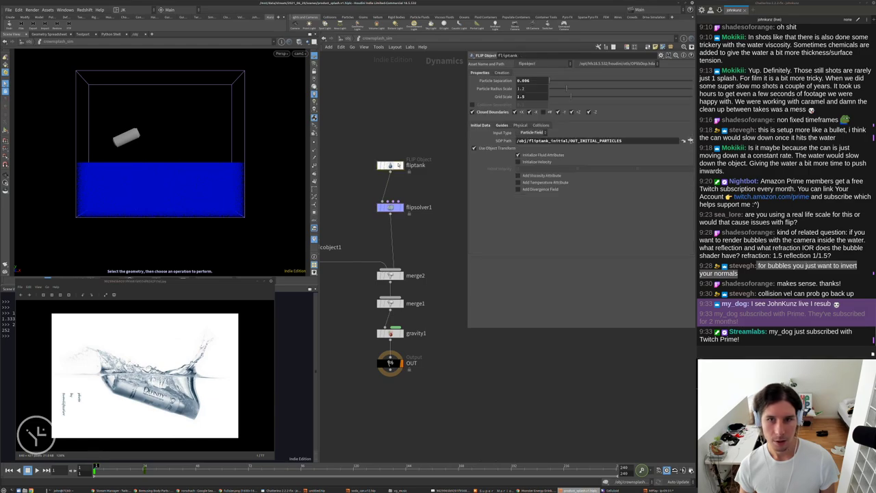
text(0.0045)
key(Return)
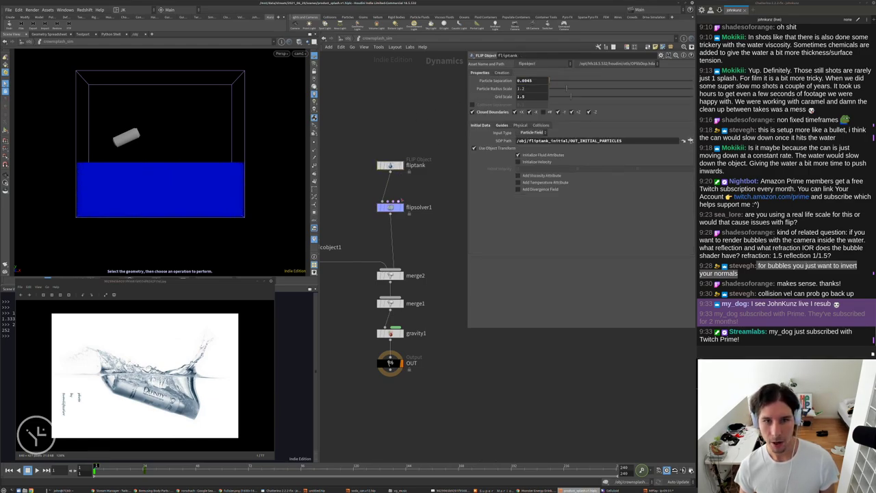
middle_click(388, 206)
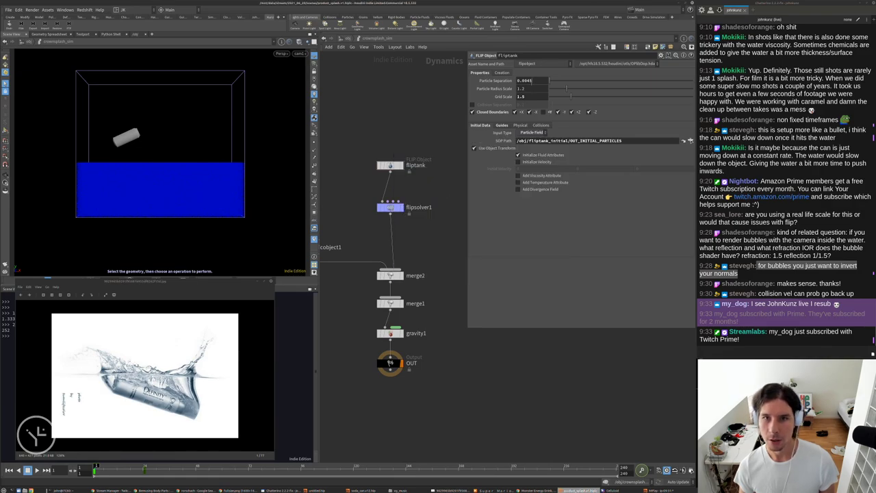
Try fliptank Particle Separations of 0.0025 and 0.003, checking flipsolver1's node info for each.
text(25)
key(Return)
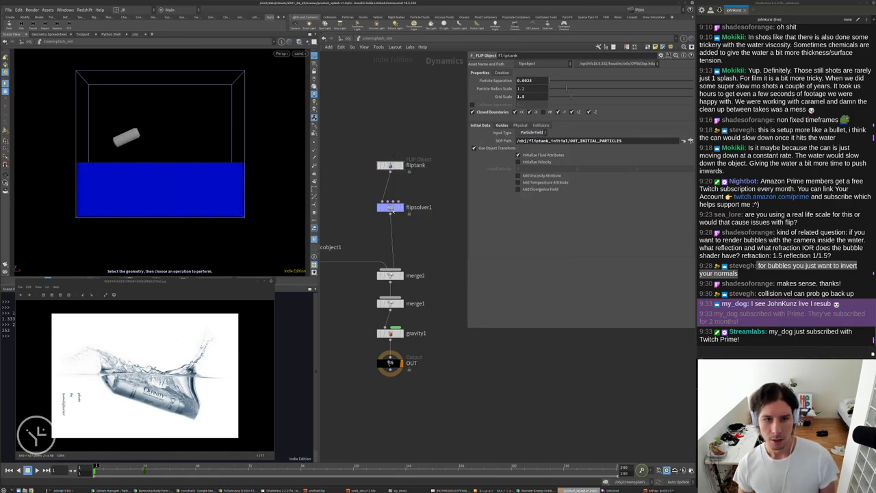
middle_click(393, 210)
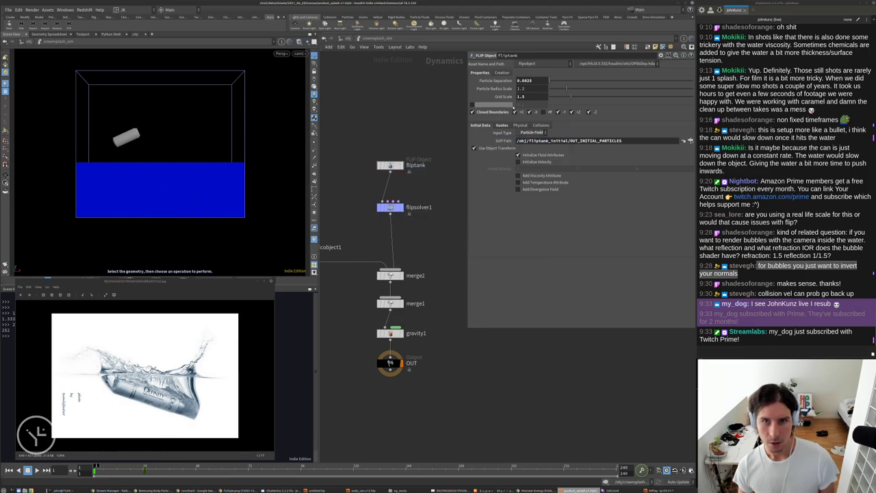
text(3)
key(Return)
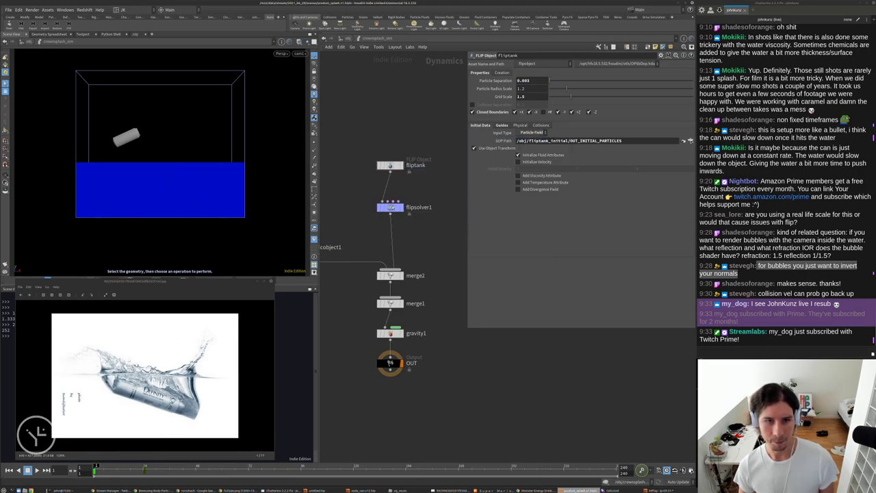
middle_click(390, 207)
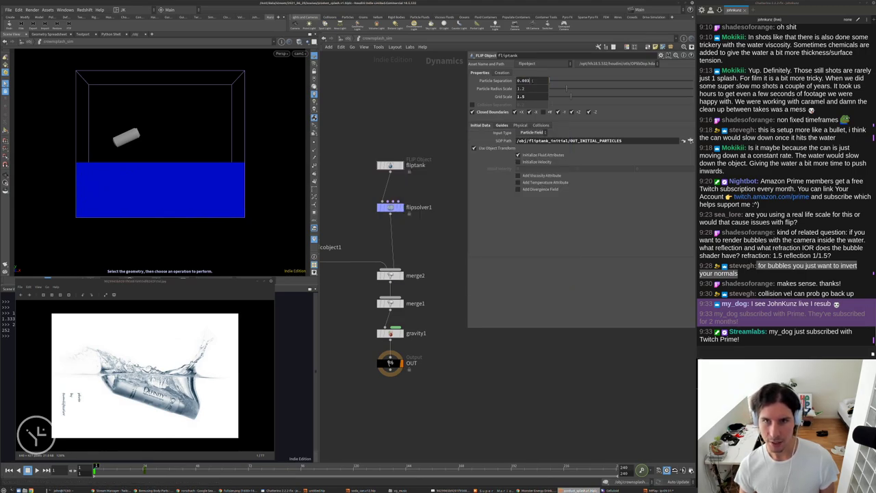
Set fliptank's Particle Separation to 0.00375 and check flipsolver1's node info.
click(532, 80)
text(75)
key(Return)
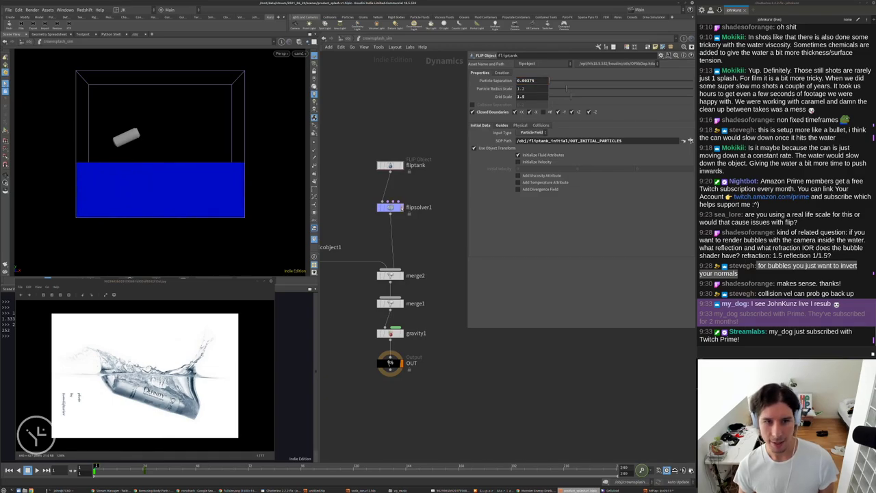
middle_click(389, 206)
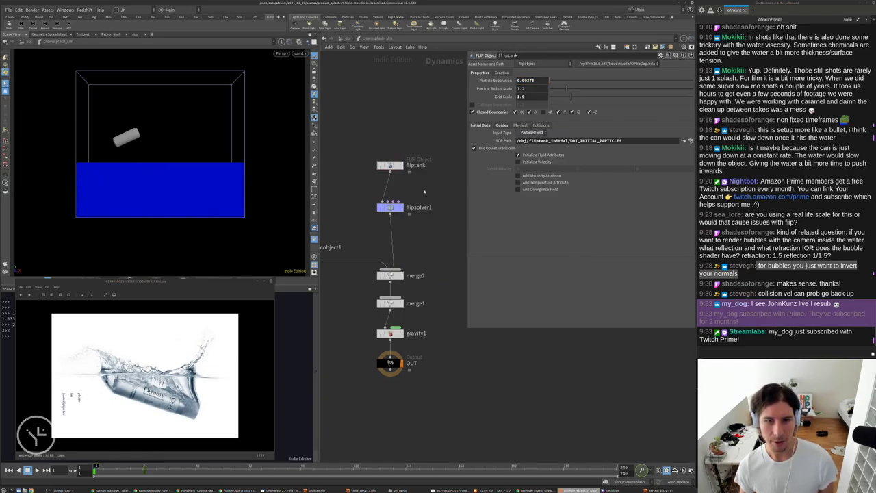
Run a flipbook of the finer splash sim, then set flipsolver1's Surface Tension to .1.
click(5, 265)
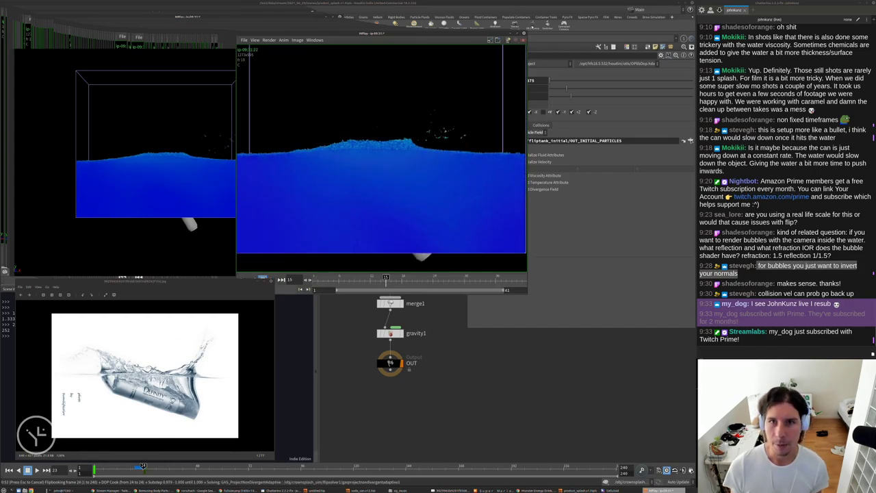
click(538, 359)
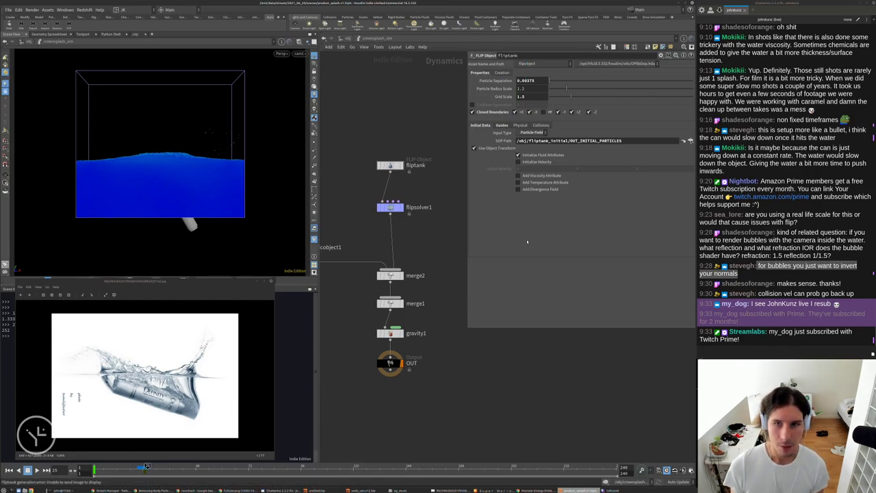
click(390, 207)
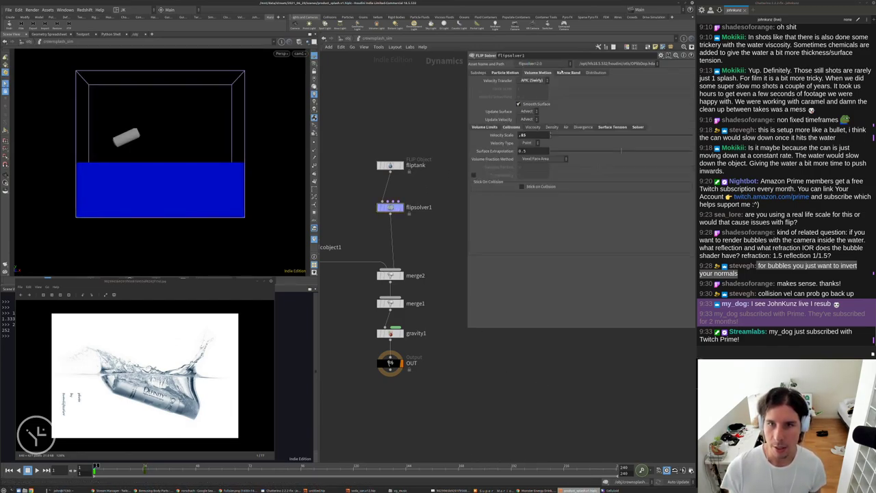
click(612, 127)
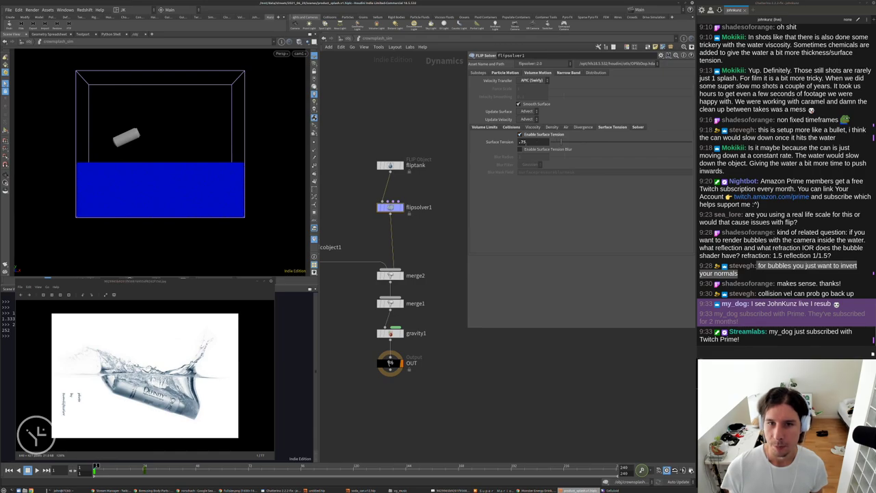
drag(528, 142, 494, 171)
text(.1)
key(Return)
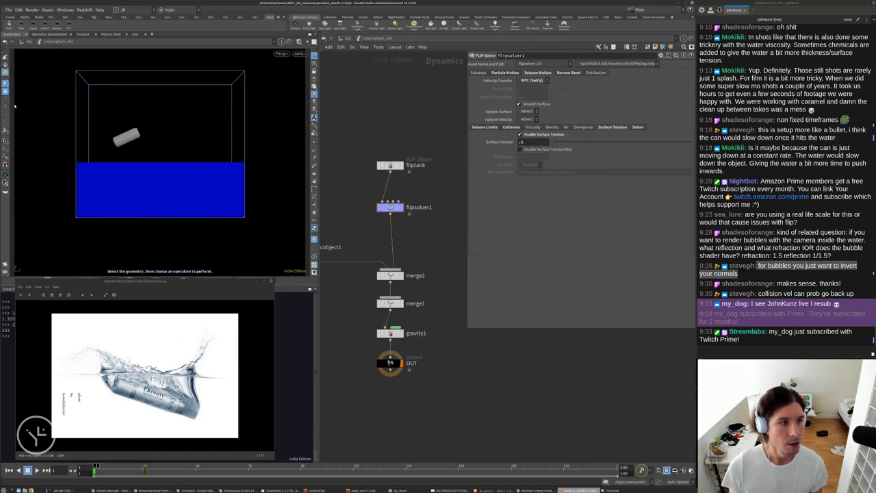
Flipbook the sim with the reduced surface tension, inspect the splash shape up close, and stop the render.
click(6, 264)
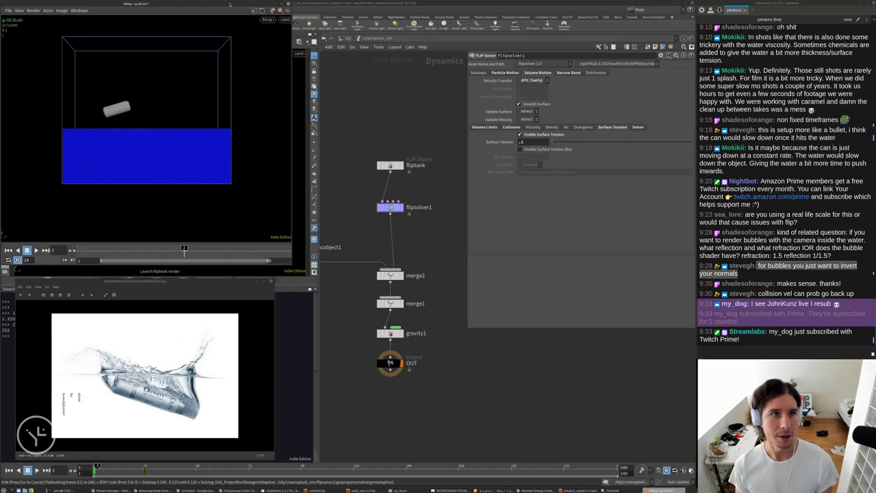
drag(229, 5, 401, 19)
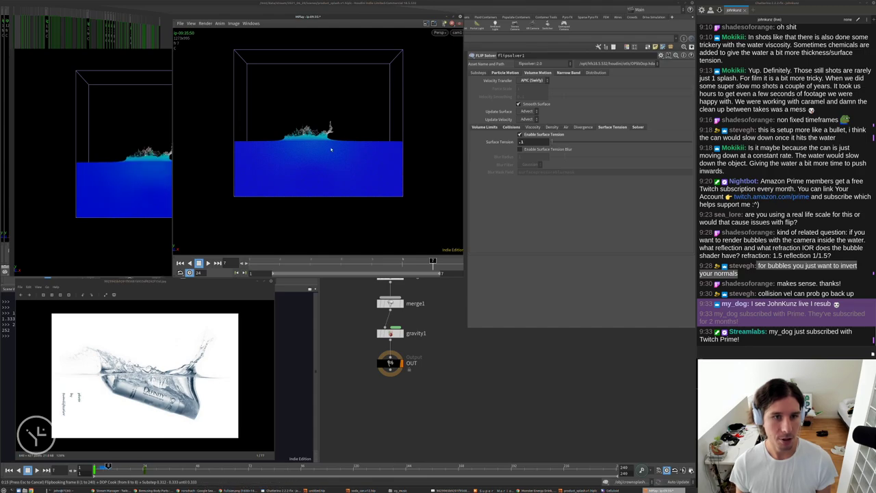
scroll(318, 139, up, 2)
scroll(322, 128, down, 2)
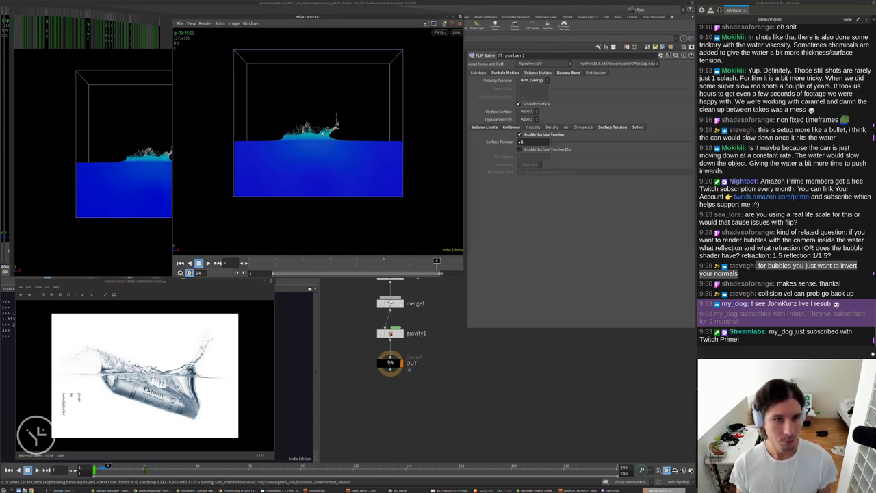
scroll(325, 130, up, 2)
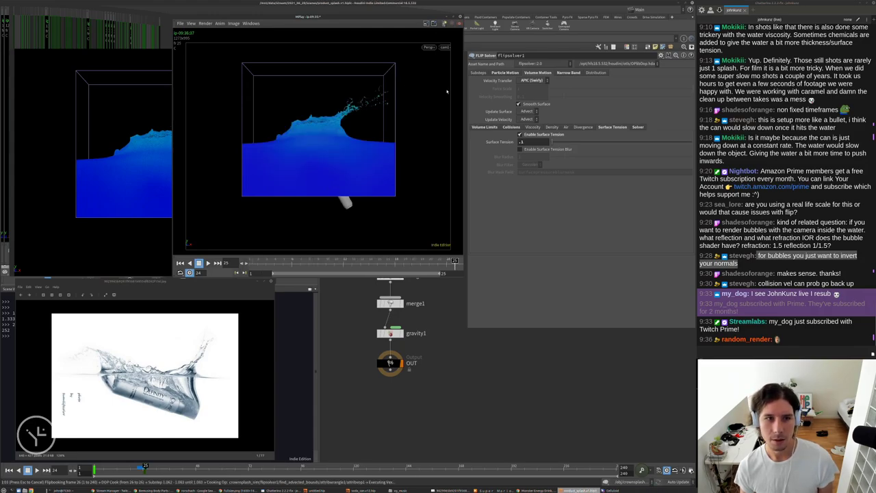
key(Escape)
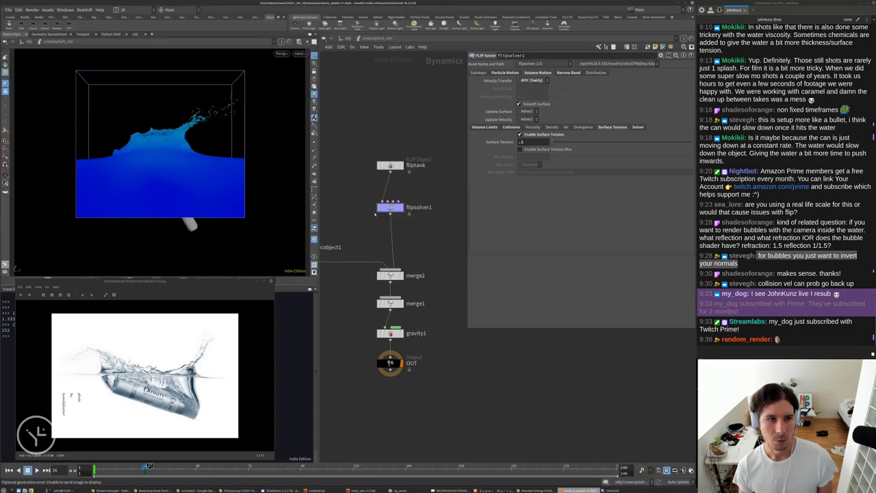
Return to the first frame and set fliptank's Input Type to Narrow Band.
key(ctrl+Up)
click(389, 166)
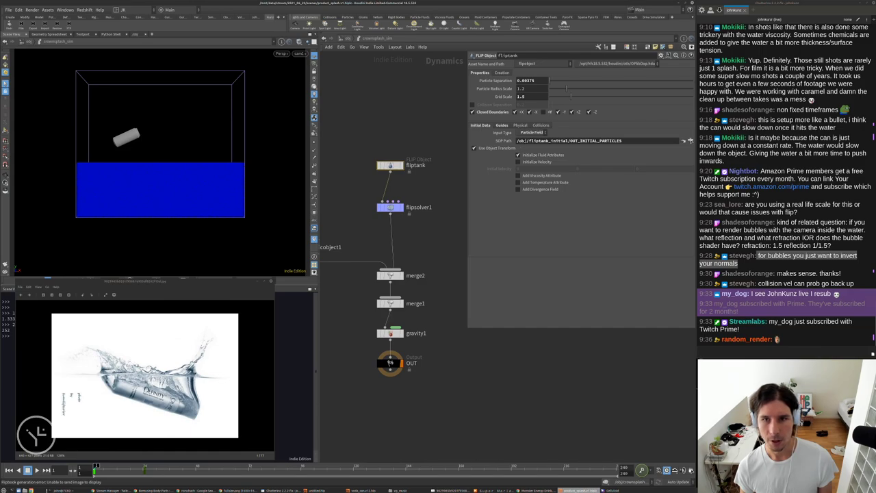
click(531, 132)
click(531, 165)
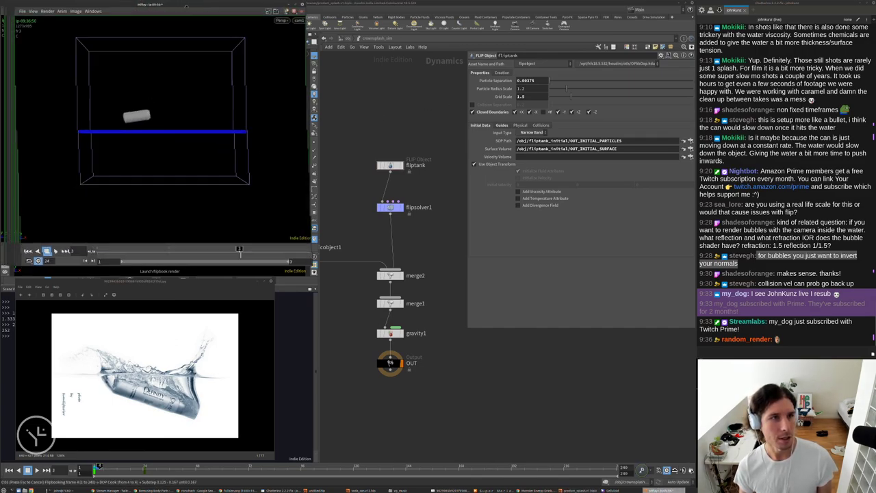
Review the narrow-band flipbook, examining the splash and the underwater cavity behind the can, and stop the render.
drag(186, 6, 469, 12)
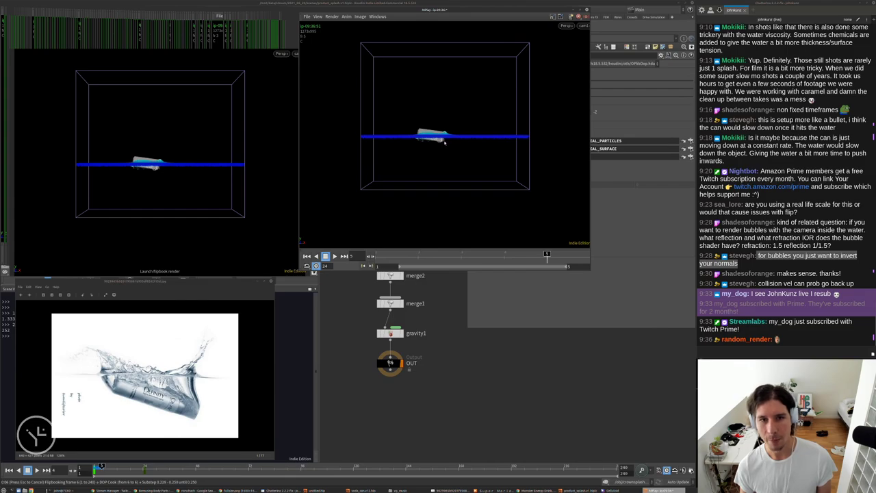
right_drag(435, 145, 472, 152)
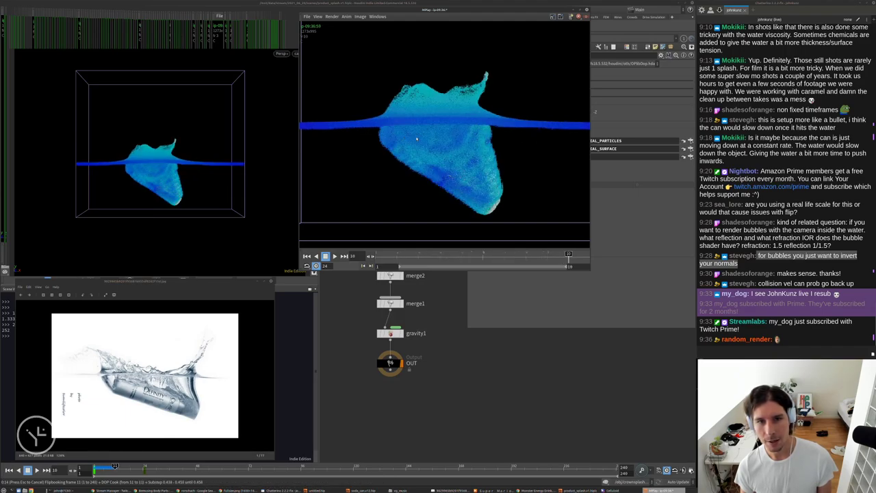
scroll(447, 161, down, 3)
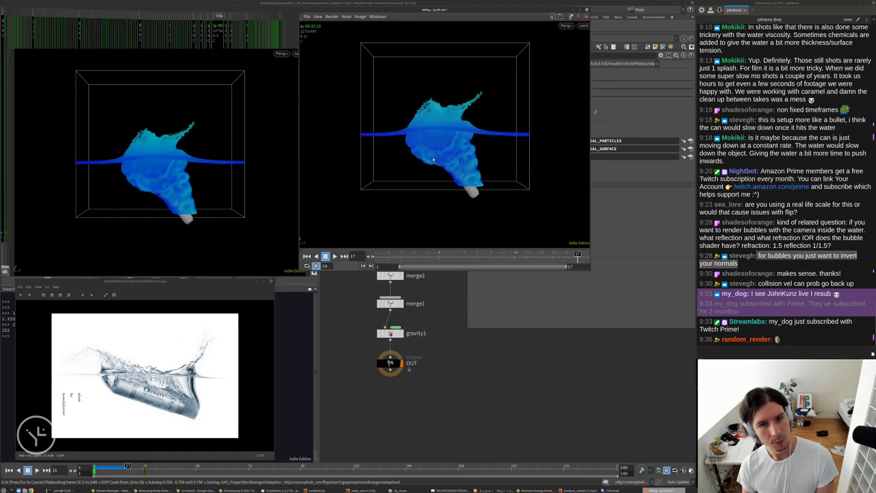
key(Up)
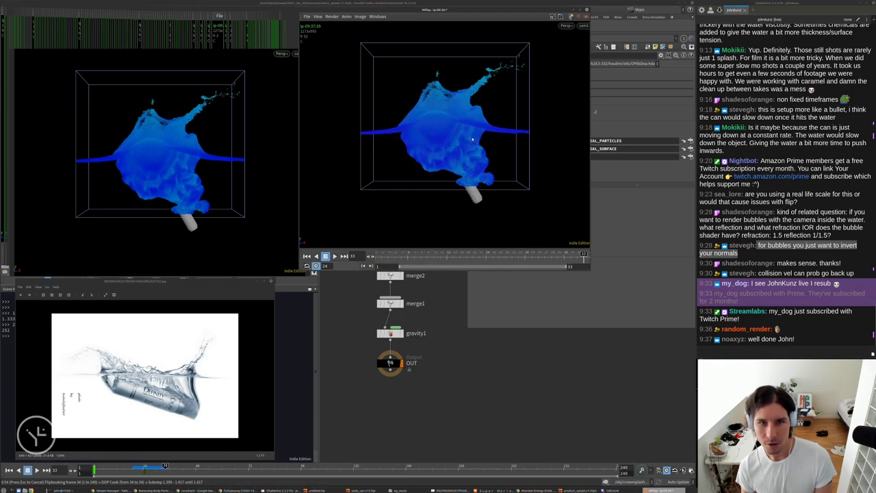
click(581, 20)
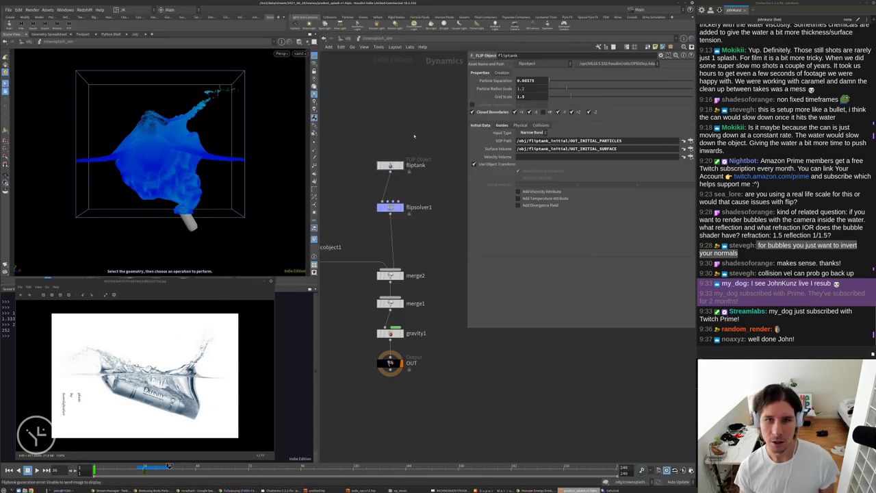
Set flipsolver1's Min Substeps and Max Substeps to 4.
key(ctrl+Up)
middle_drag(403, 132, 412, 124)
scroll(407, 187, up, 3)
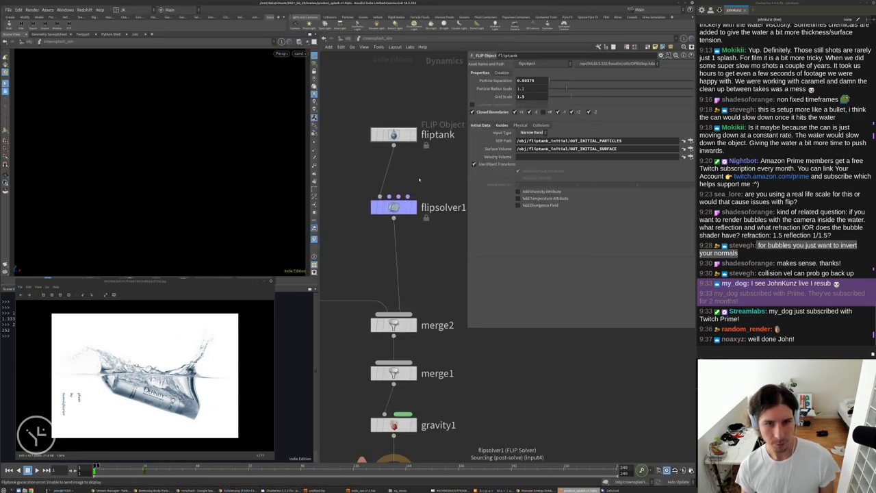
click(407, 205)
click(495, 73)
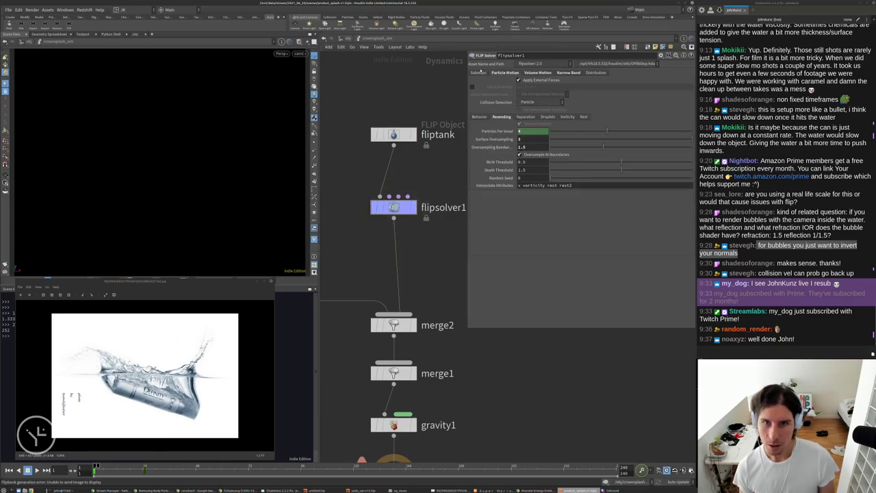
click(479, 72)
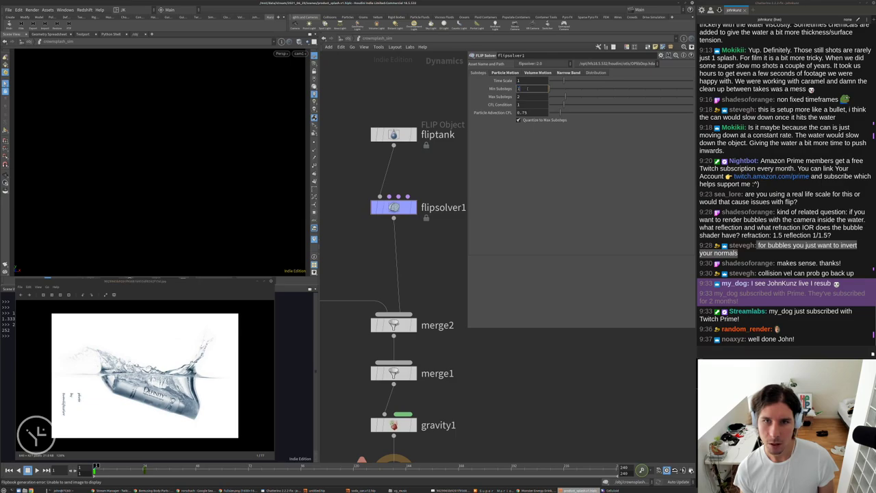
text(4)
key(Tab)
text(4)
key(Return)
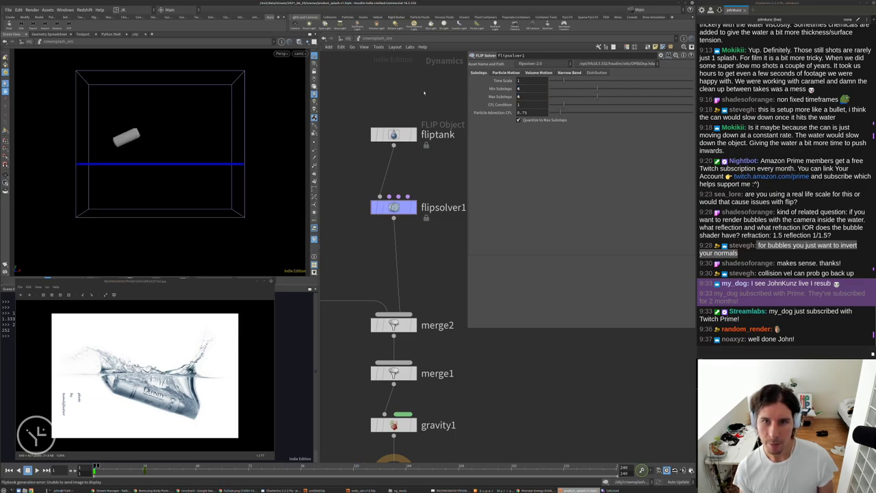
Raise flipsolver1's Min Substeps and Max Substeps to 6.
middle_drag(445, 157, 427, 188)
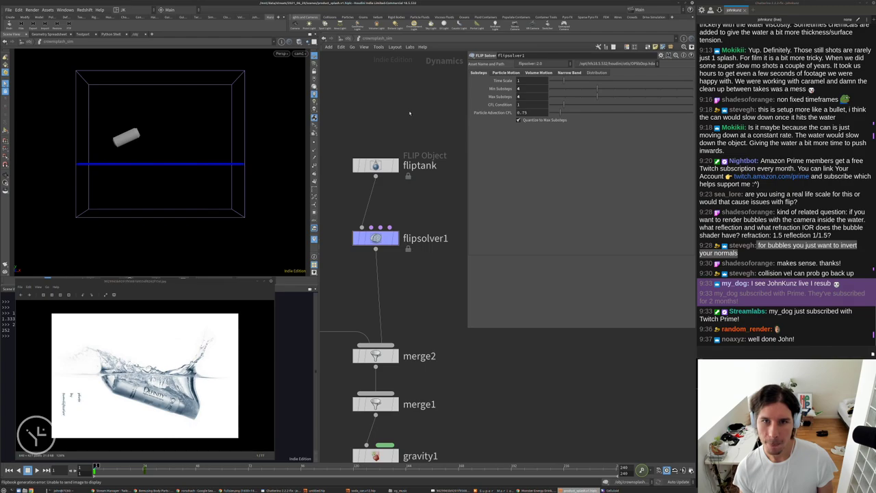
double_click(522, 88)
text(6)
key(Tab)
text(6)
key(Return)
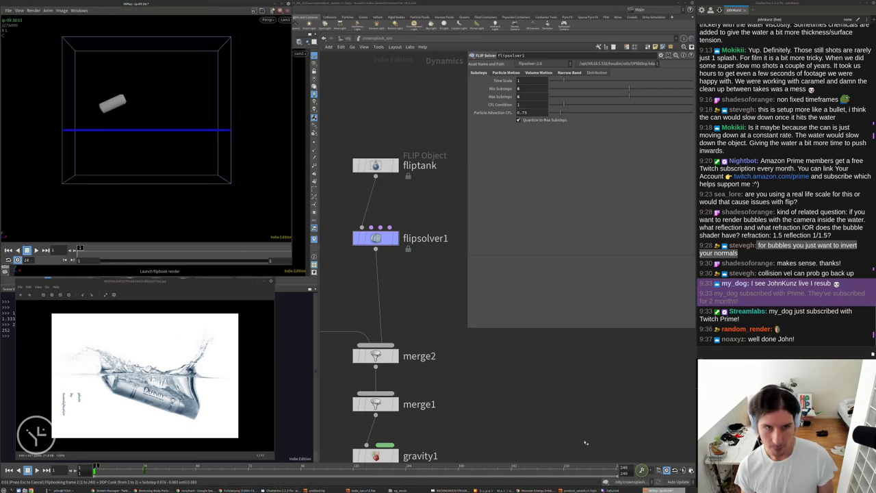
Examine the splash tendrils and cavity in the higher-substep flipbook, replay the rendered frames, and cancel the render.
drag(228, 4, 547, 55)
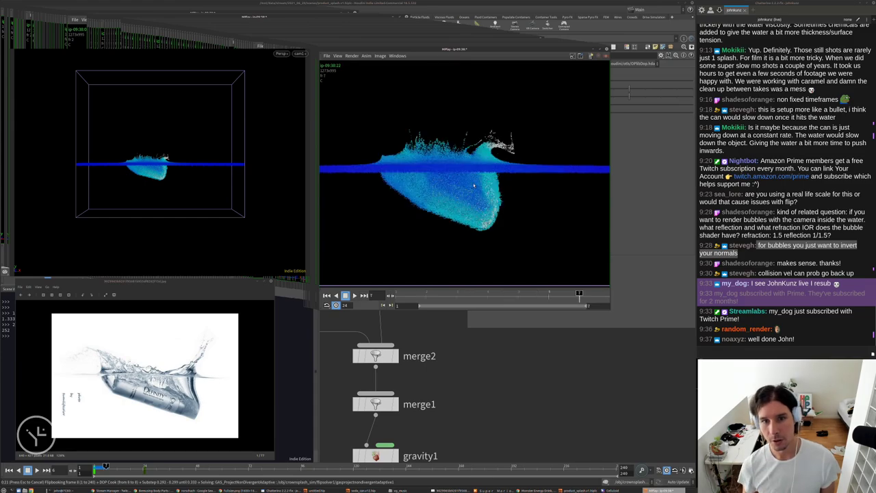
middle_drag(487, 206, 475, 191)
key(h)
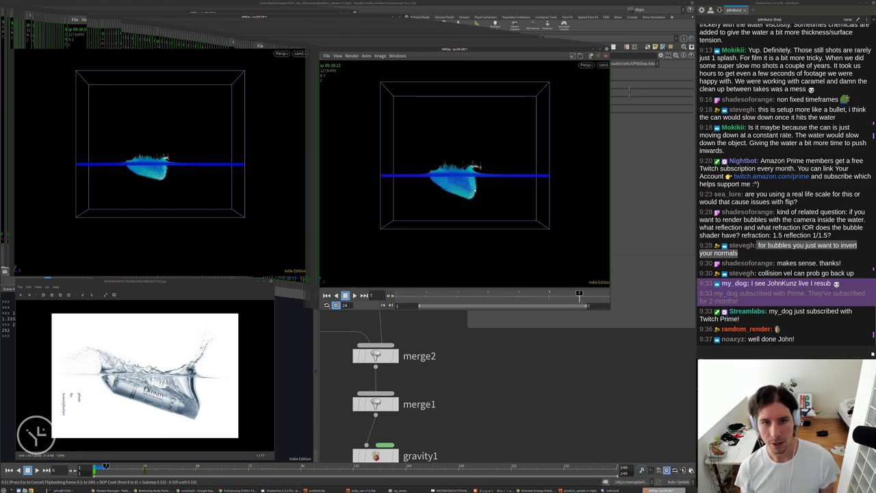
scroll(473, 193, up, 2)
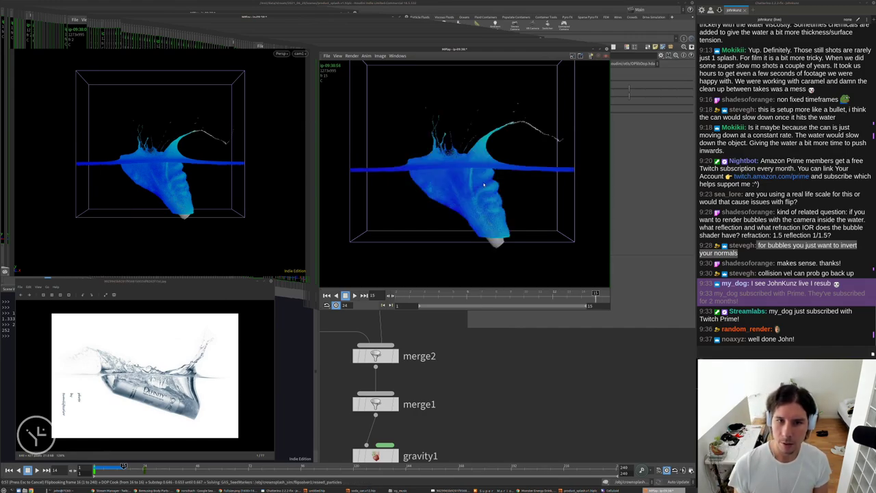
scroll(437, 125, up, 3)
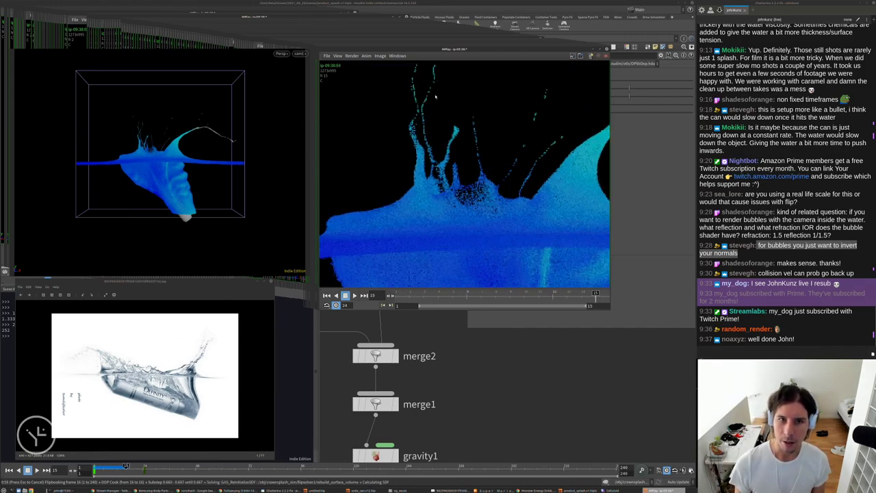
scroll(432, 114, down, 4)
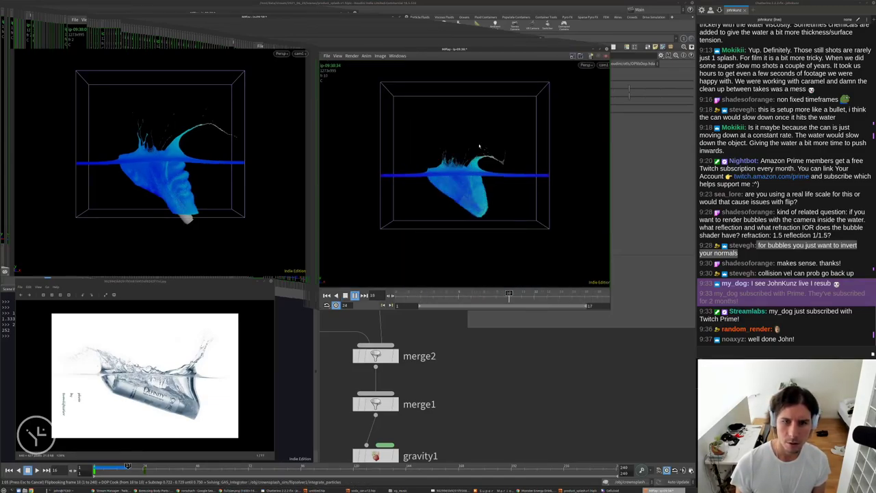
click(572, 356)
key(Escape)
Go up to the object level and open product_can's transform curves in the Animation Editor.
key(u)
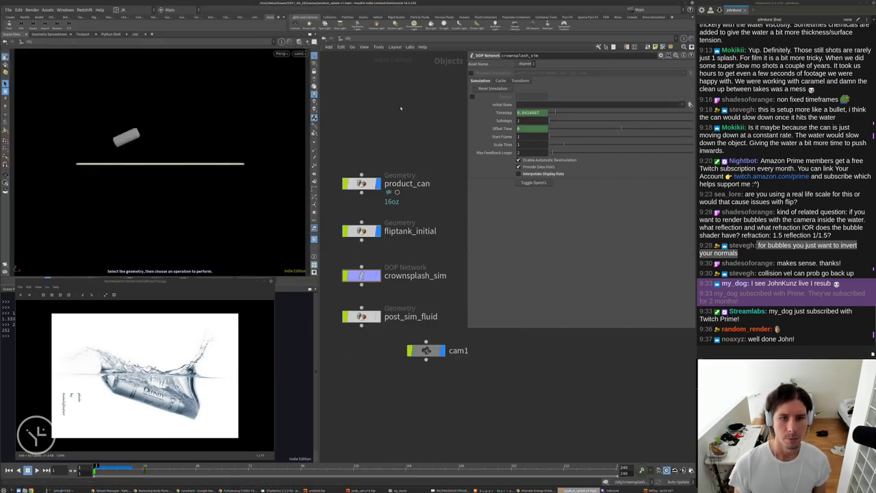
click(361, 183)
shift+click(506, 88)
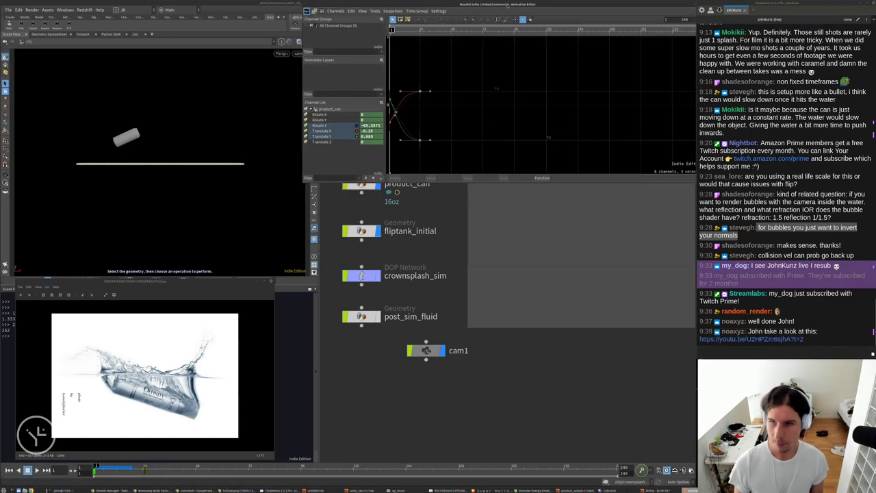
drag(507, 6, 443, 87)
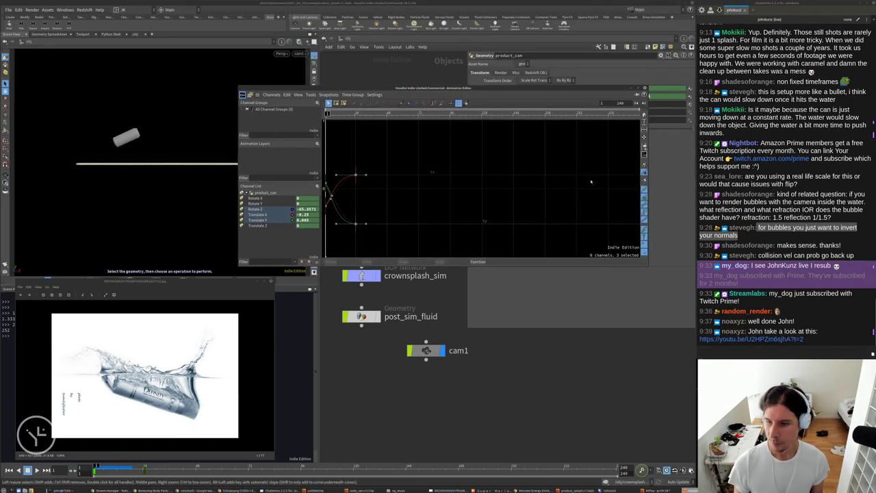
Open the YouTube link shared in chat and skim the Squarespace video for its liquid splash technique.
click(757, 337)
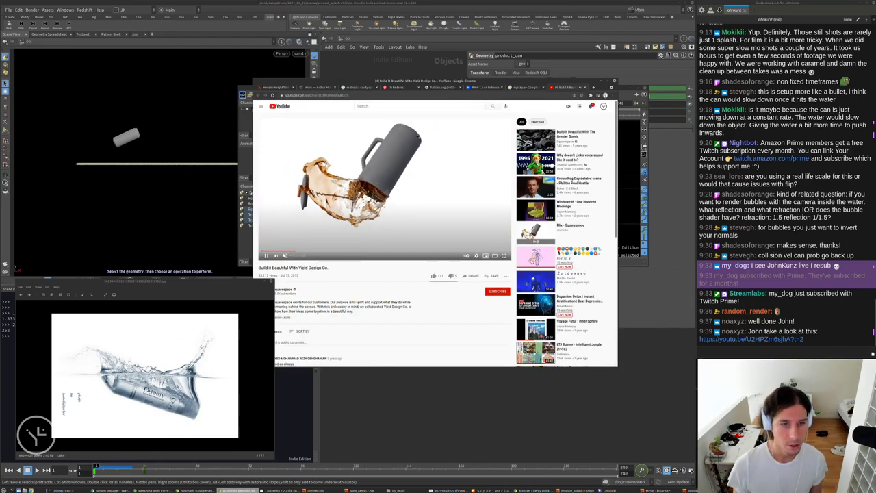
drag(425, 81, 477, 80)
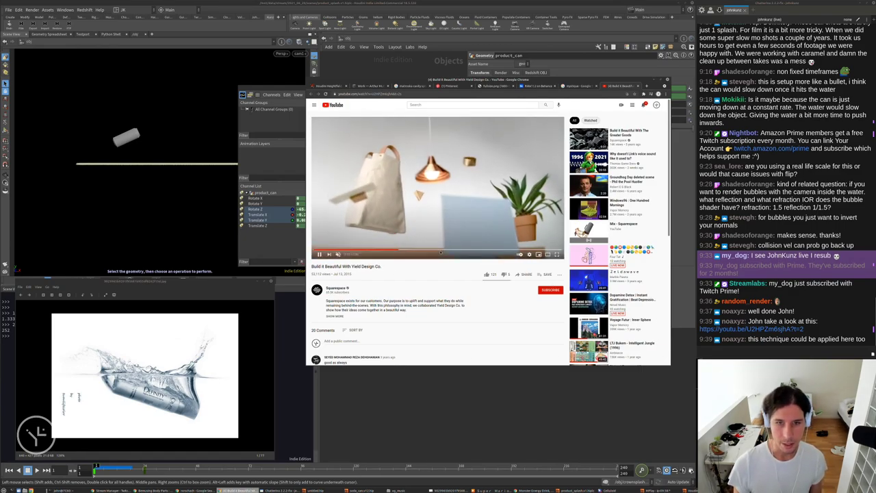
click(469, 249)
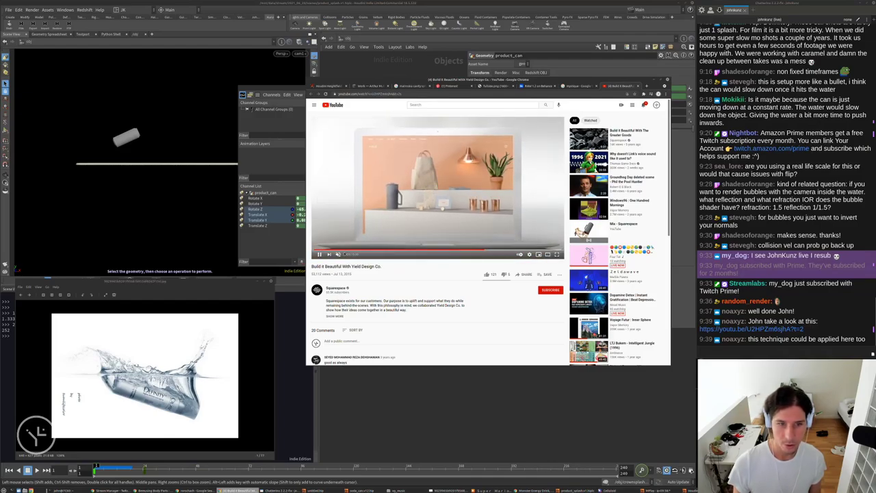
click(353, 249)
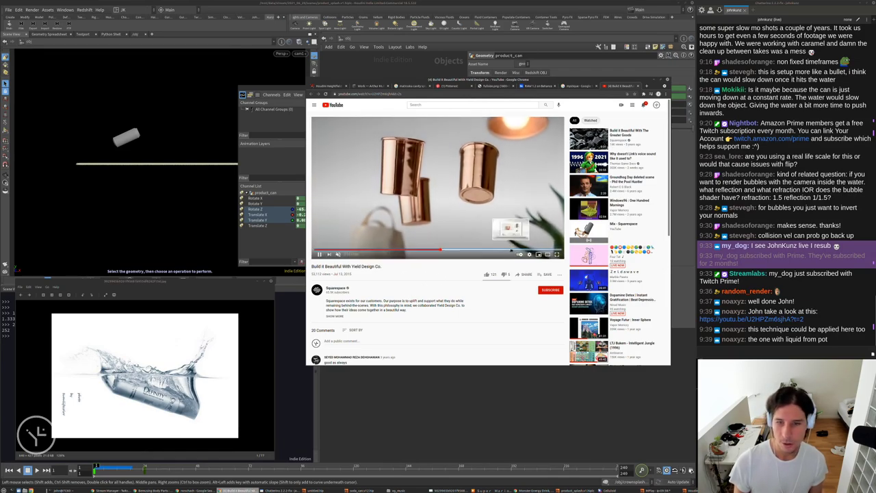
Skim the Squarespace video and pause it on the liquid spilling from the falling grey mug.
click(512, 251)
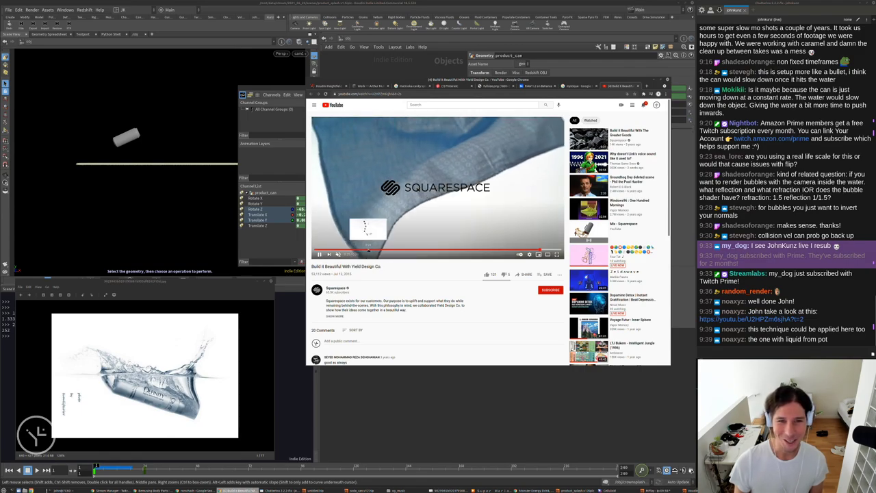
click(368, 251)
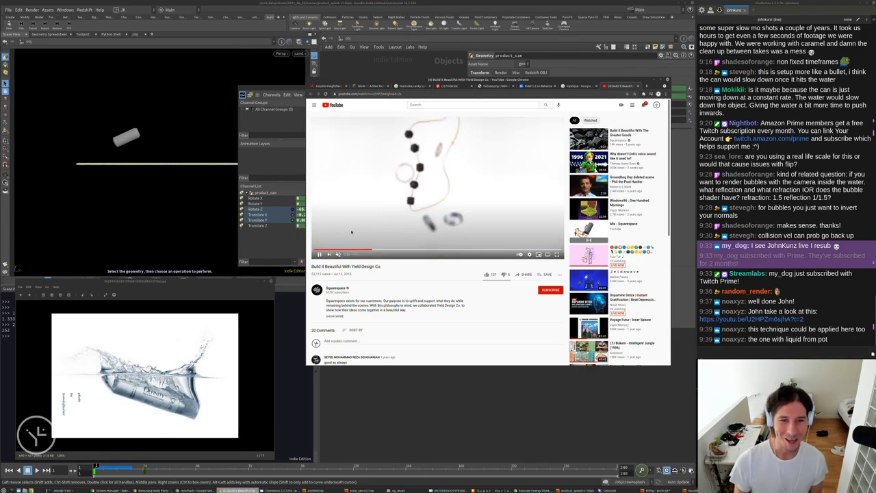
click(348, 245)
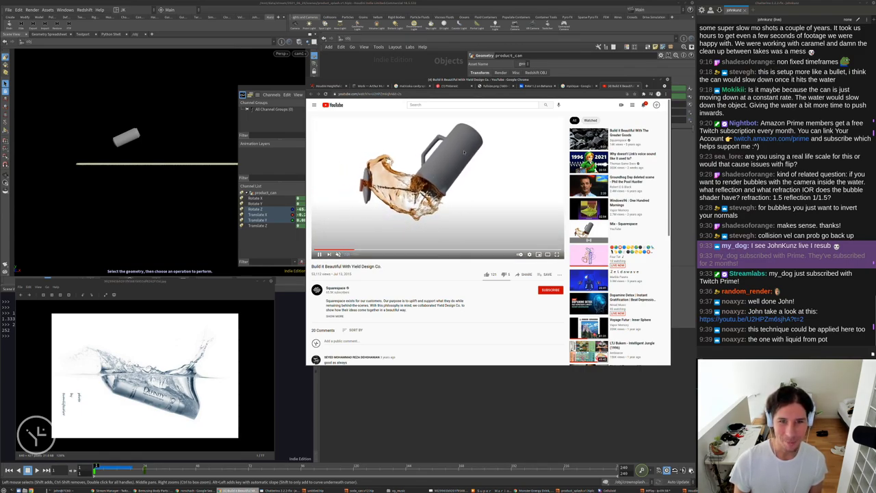
click(333, 252)
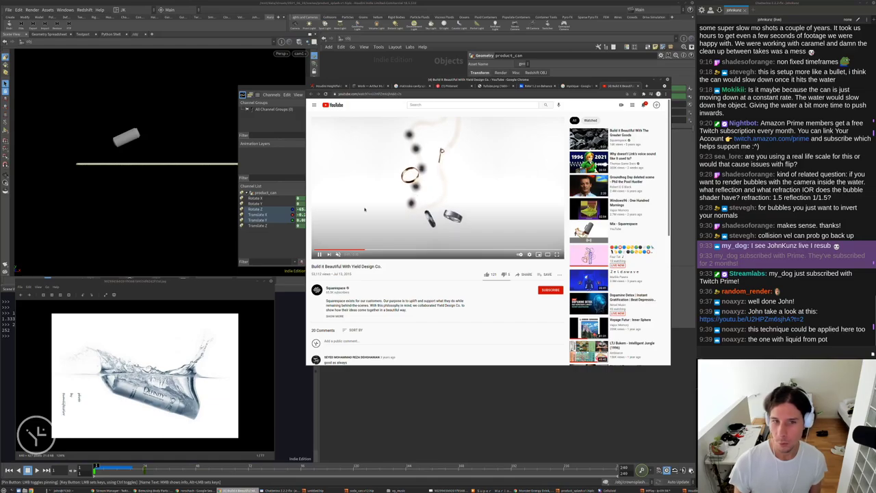
click(342, 250)
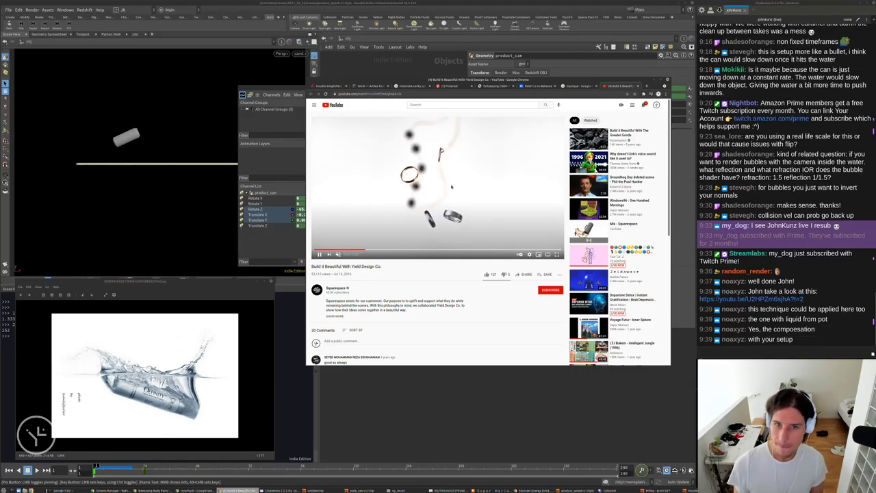
click(342, 252)
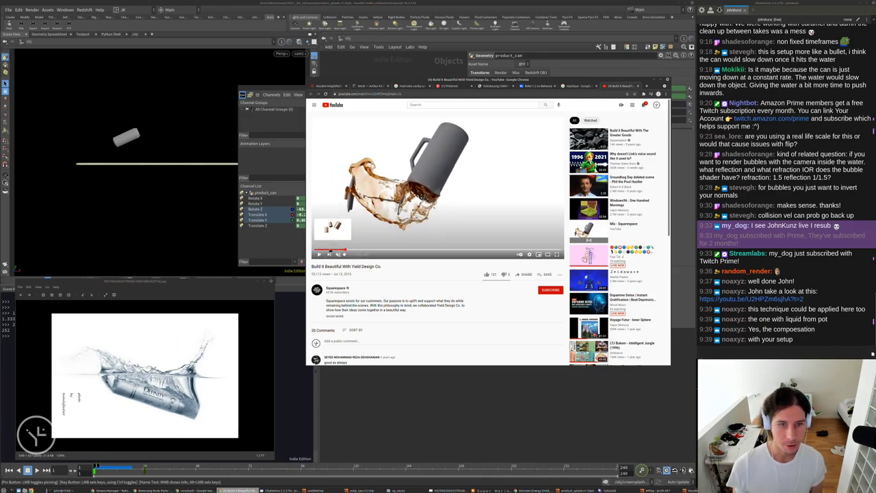
click(335, 251)
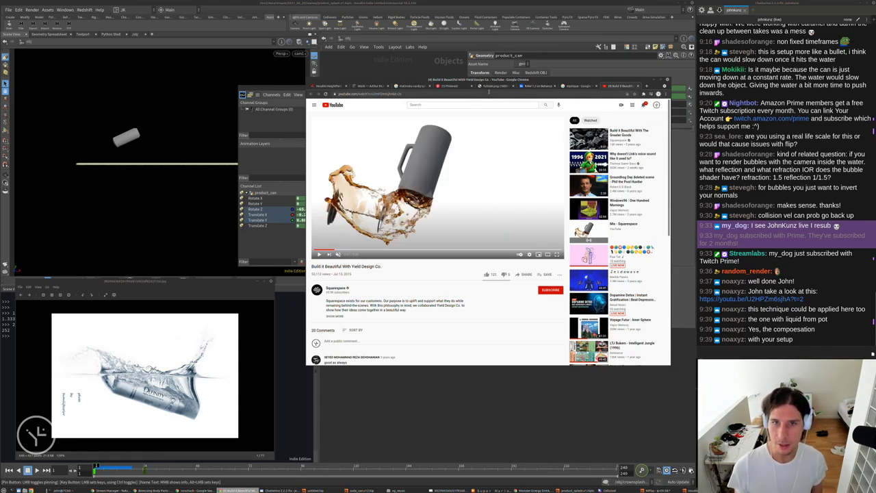
Search Google for "slomo paint can photography" and show the image results.
click(488, 95)
text(pain)
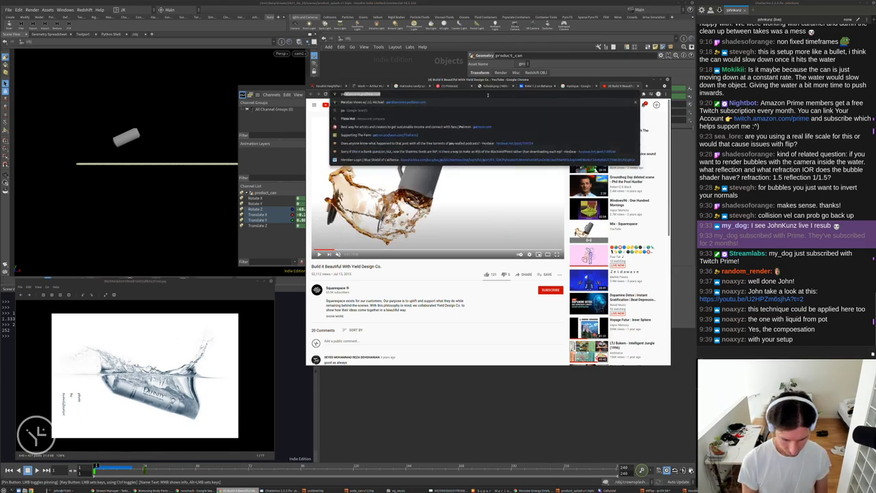
text(t can p)
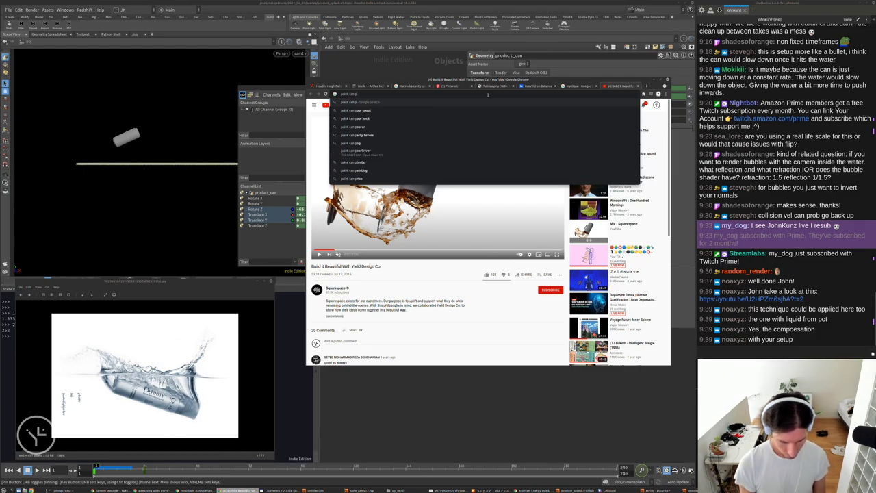
text(hotog)
key(Down)
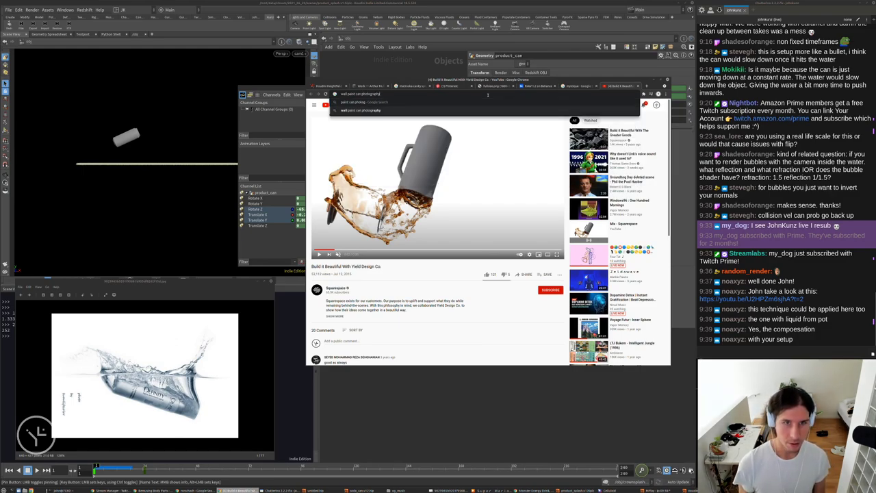
key(Home)
key(Delete)
key(Delete)
key(Delete)
key(Delete)
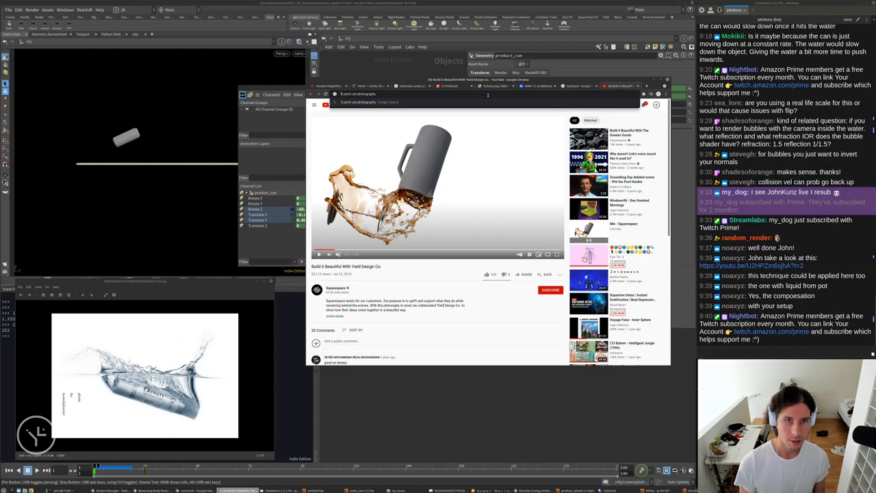
text(s)
key(Home)
text(slomo)
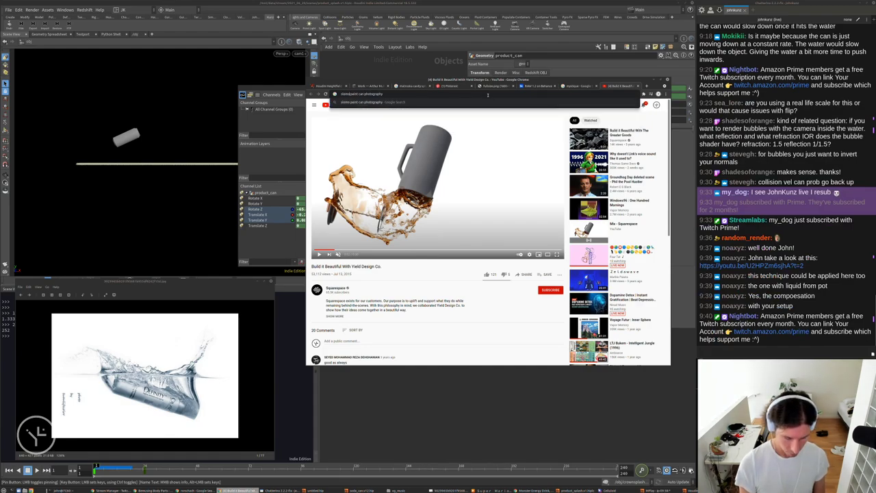
key(Return)
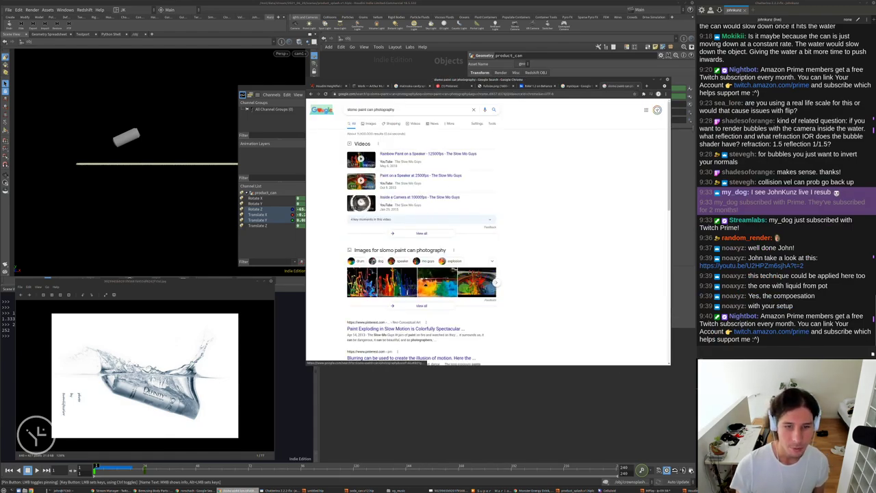
click(373, 126)
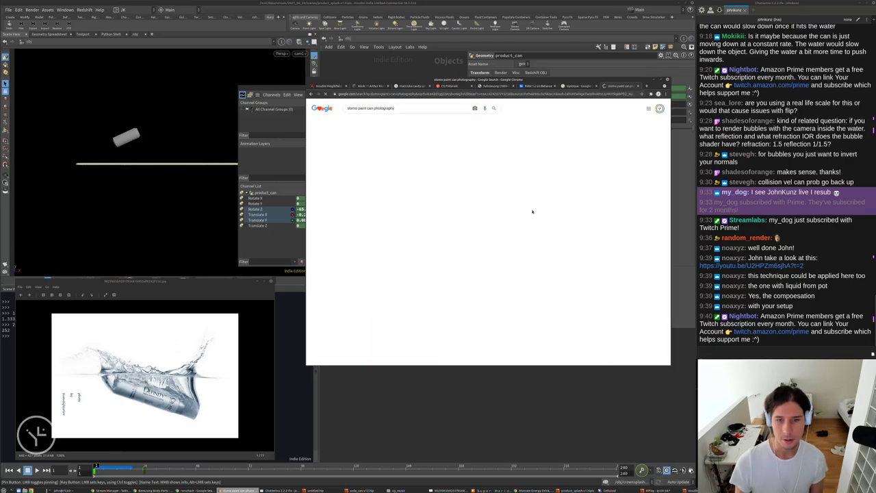
Preview the falling paint can image and browse its related images and the remaining results for splash references.
scroll(531, 213, down, 1)
click(575, 160)
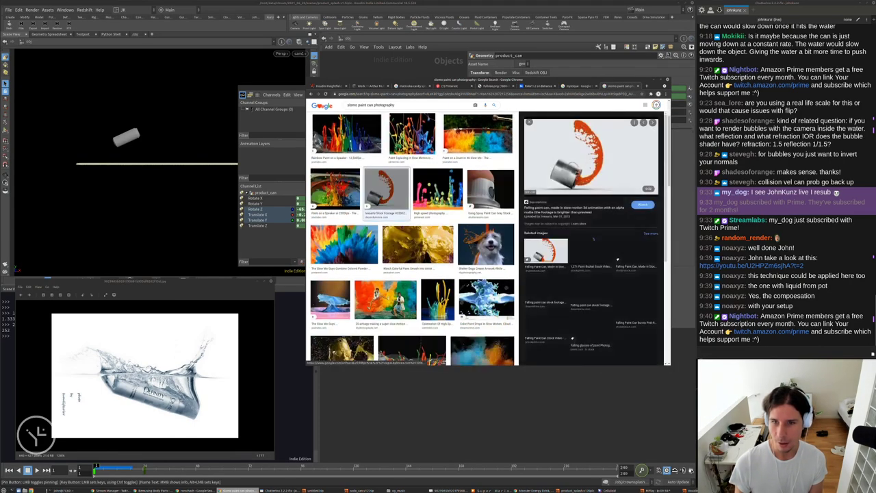
scroll(588, 205, down, 1)
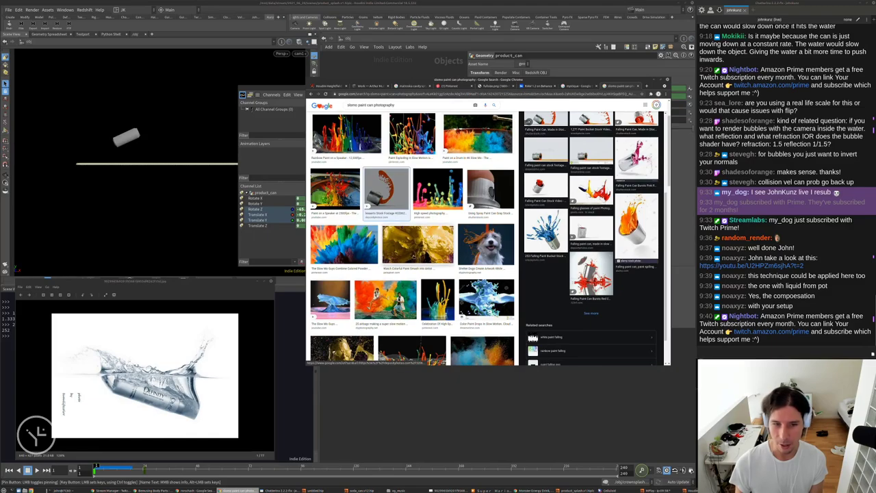
scroll(588, 226, down, 2)
scroll(430, 315, down, 3)
scroll(430, 315, down, 3)
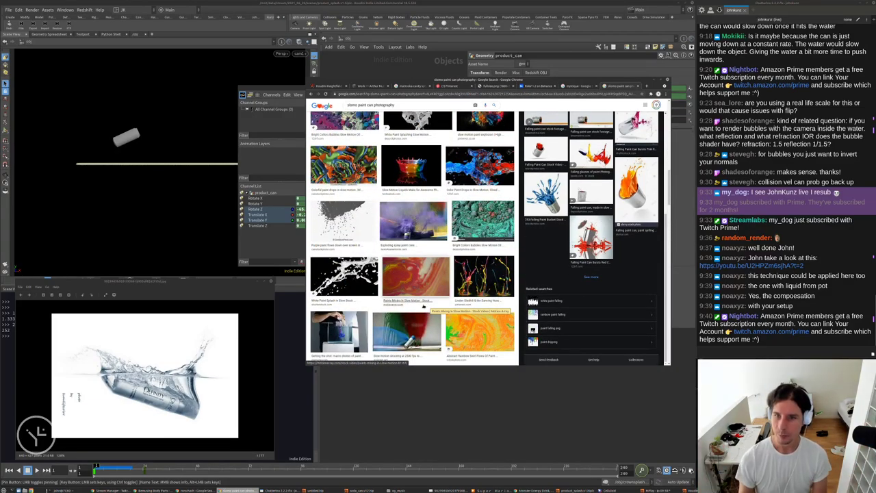
scroll(423, 305, down, 4)
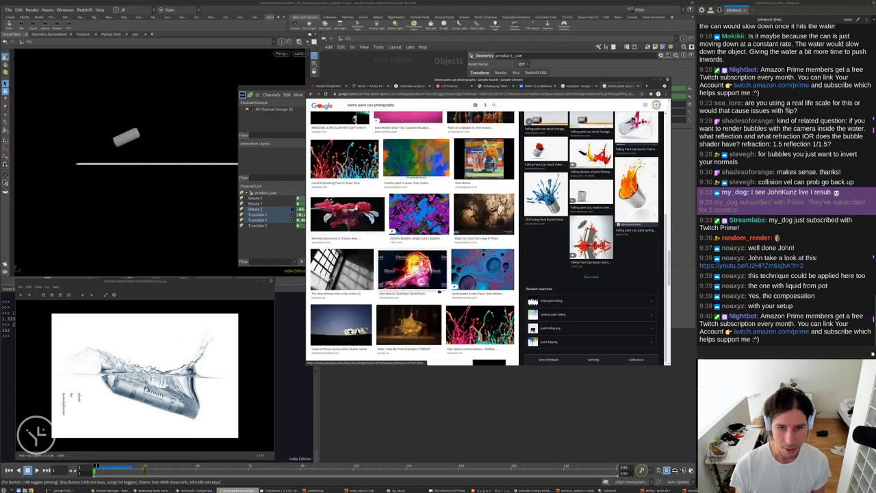
scroll(380, 290, down, 4)
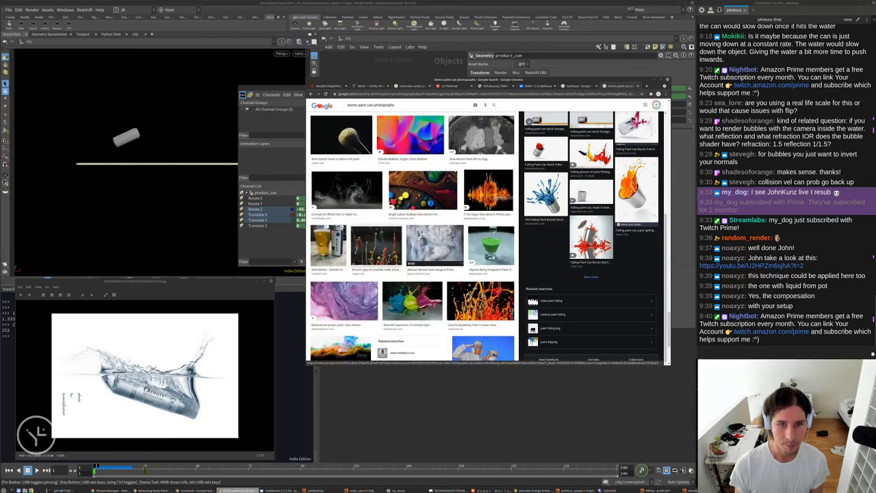
scroll(381, 267, down, 5)
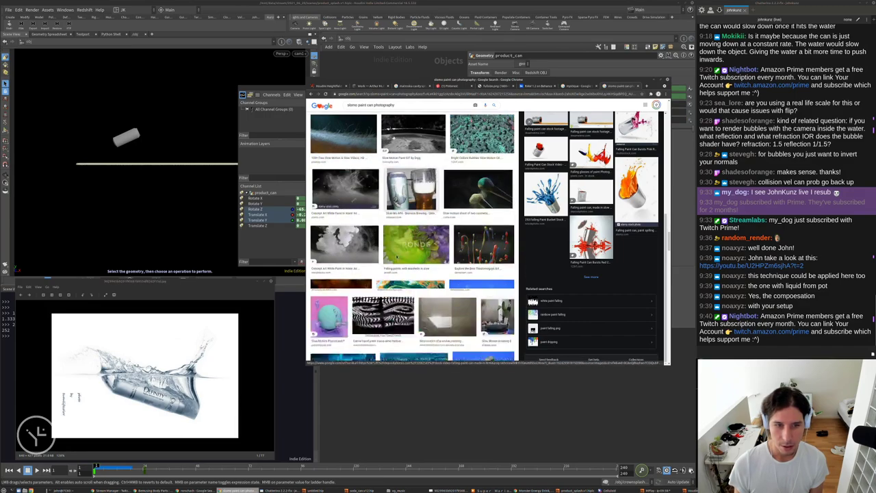
scroll(395, 257, down, 5)
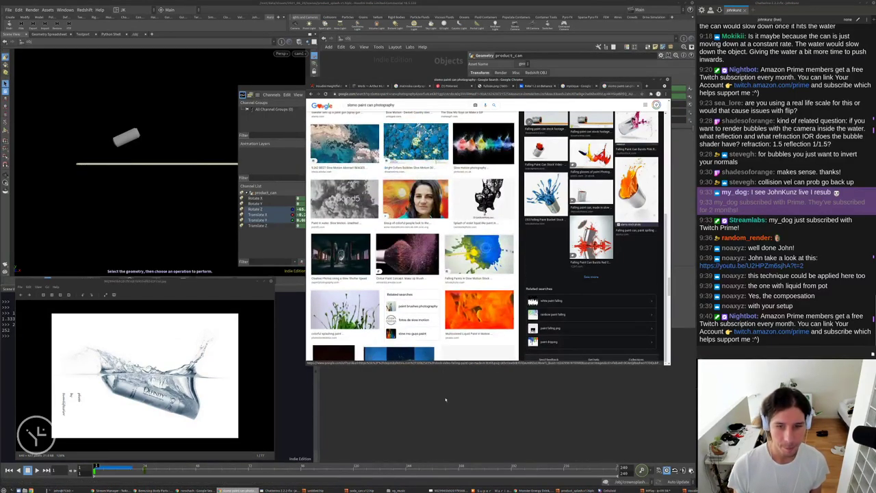
Switch back to Houdini, open product_can's translate curves in the Animation Editor, and isolate and frame the Translate X curve.
click(567, 389)
middle_drag(569, 362, 551, 399)
middle_drag(418, 333, 493, 370)
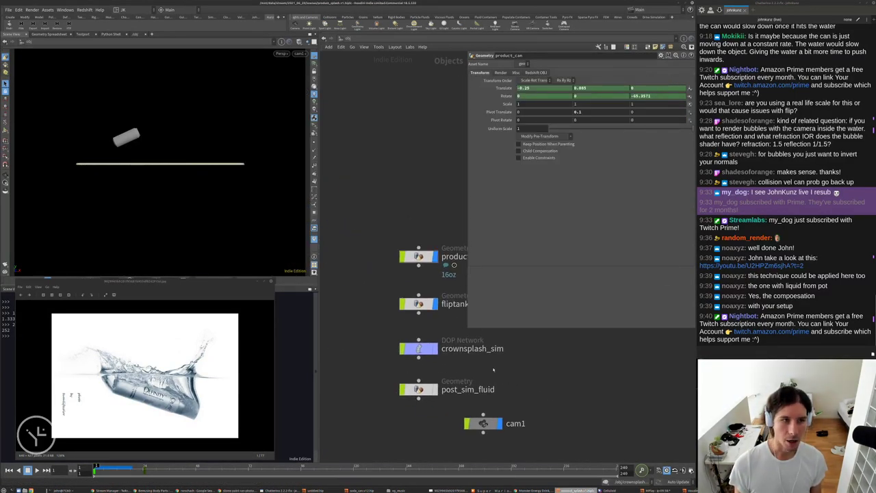
shift+click(499, 89)
key(h)
scroll(443, 189, down, 3)
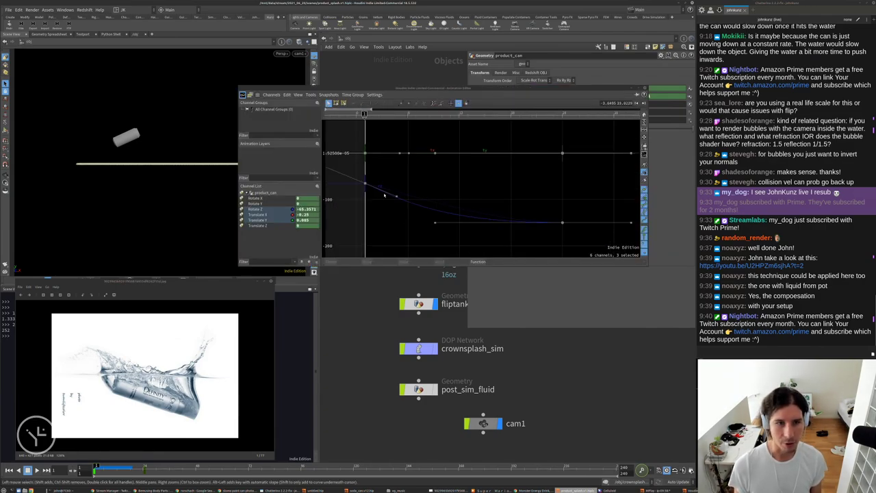
click(273, 215)
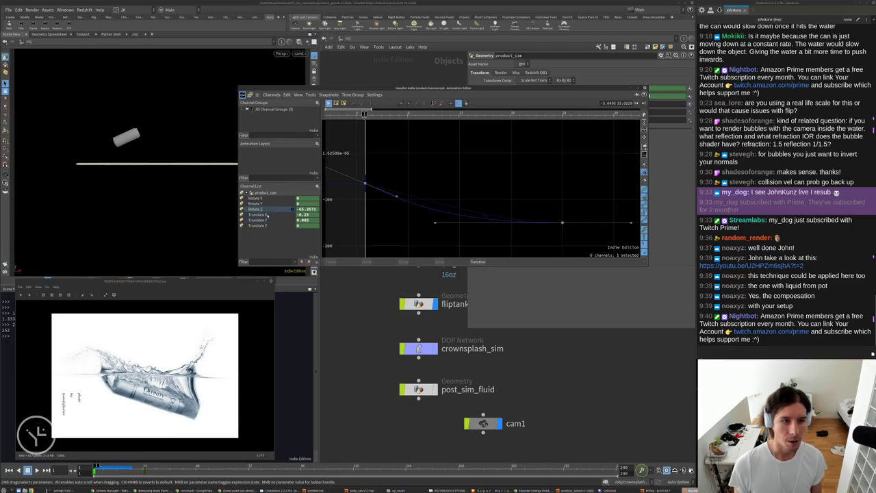
key(h)
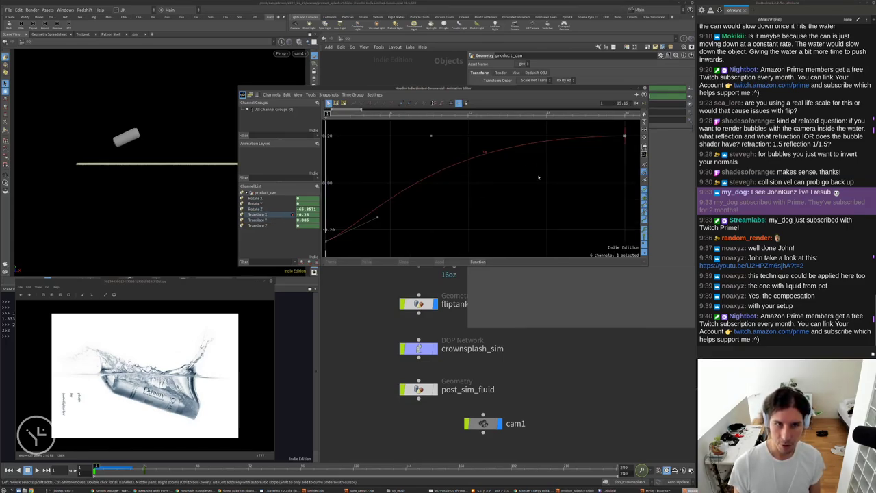
Set product_can's Translate X key at frame 24 to 0.1, lower it further to about 0, and close the Animation Editor.
click(624, 134)
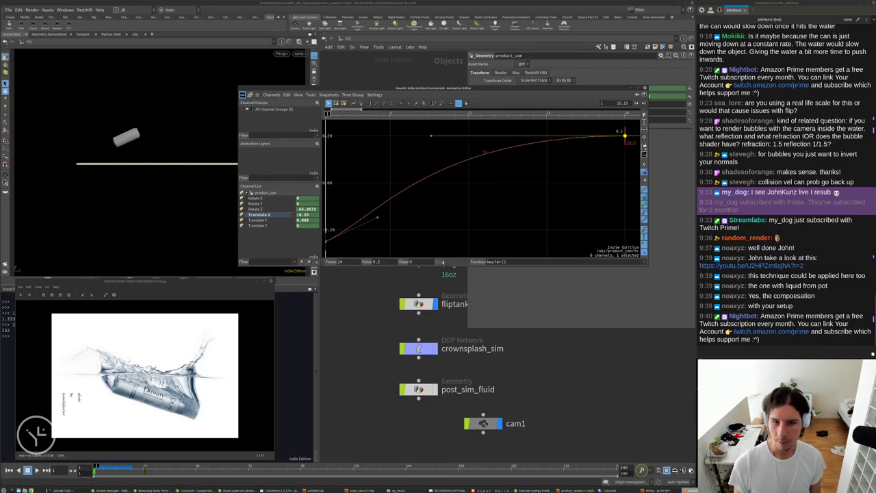
click(387, 261)
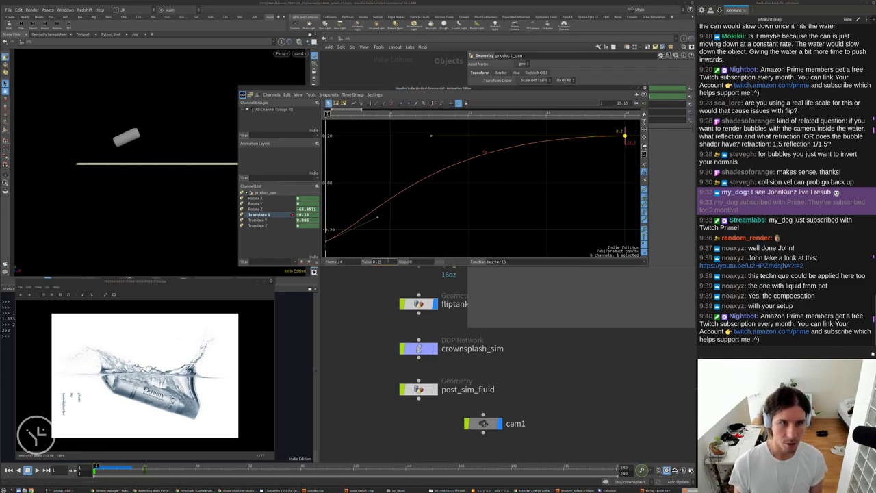
text(0.1)
key(Return)
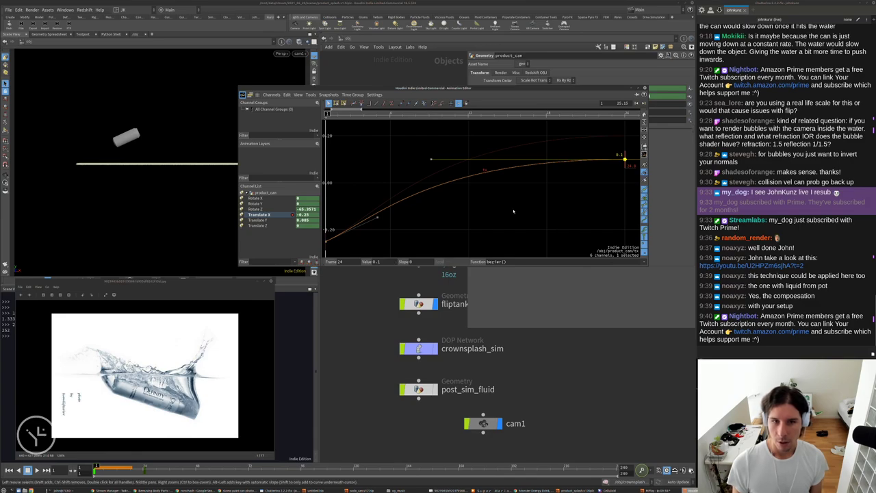
drag(624, 159, 624, 185)
click(644, 89)
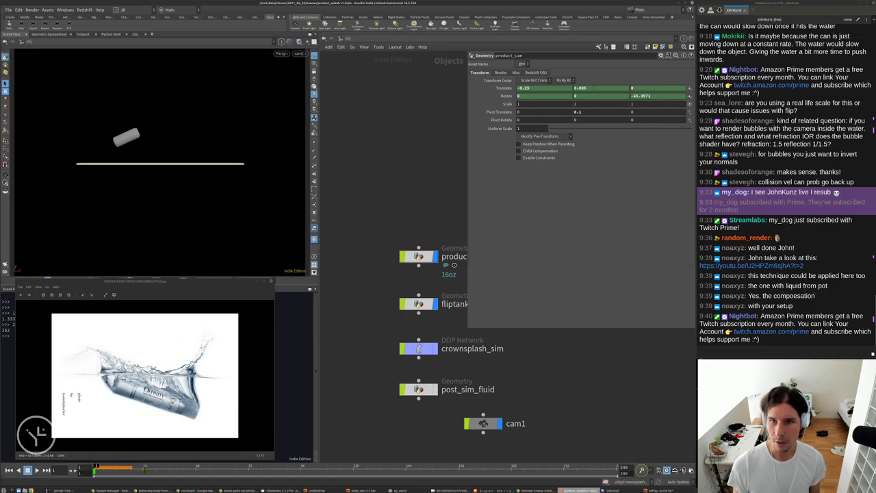
Reopen product_can's curves, lower the Translate X key at frame 24 to about -0.11, and move the editor clear of the parameters.
shift+click(593, 87)
scroll(545, 102, up, 3)
middle_drag(551, 105, 557, 33)
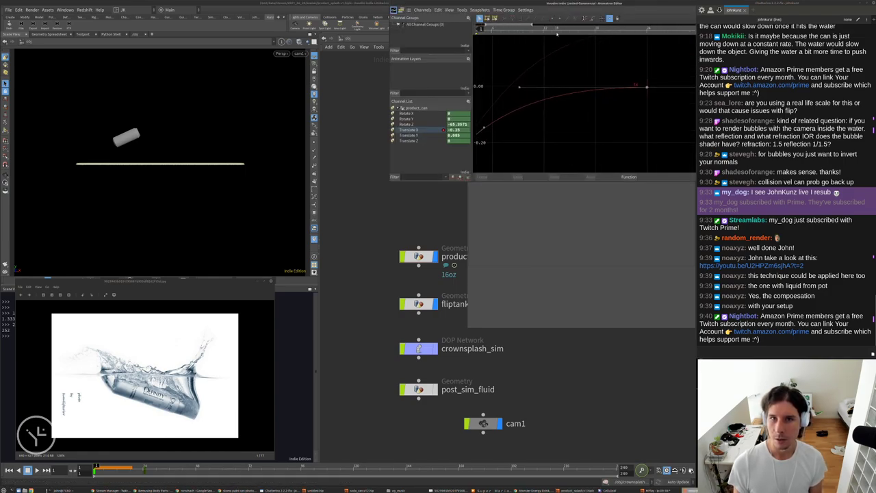
drag(559, 2, 456, 141)
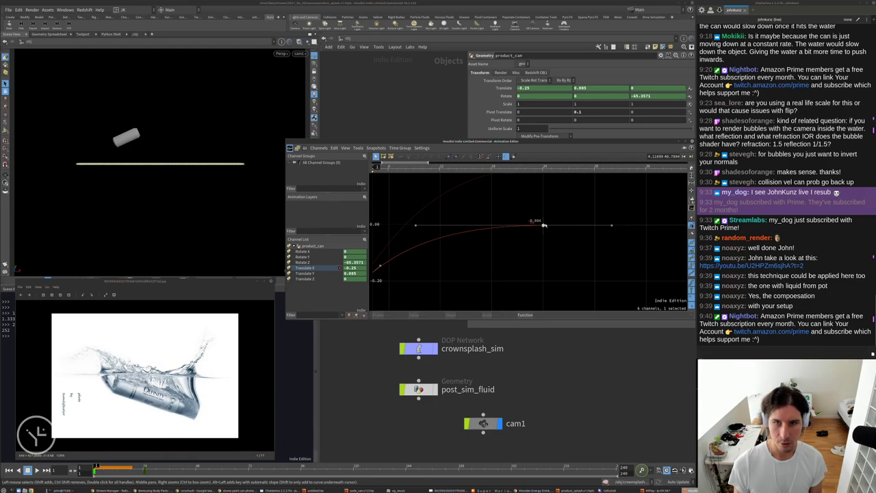
middle_drag(439, 271, 484, 256)
drag(587, 210, 587, 240)
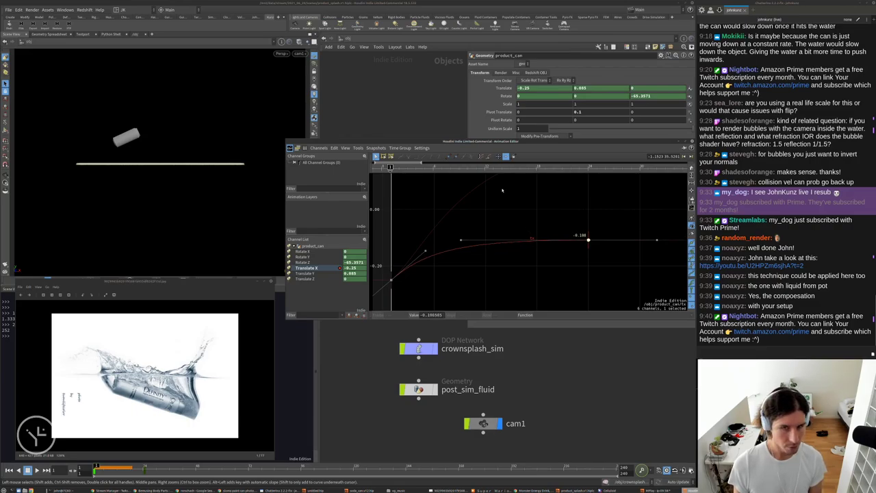
drag(466, 141, 470, 190)
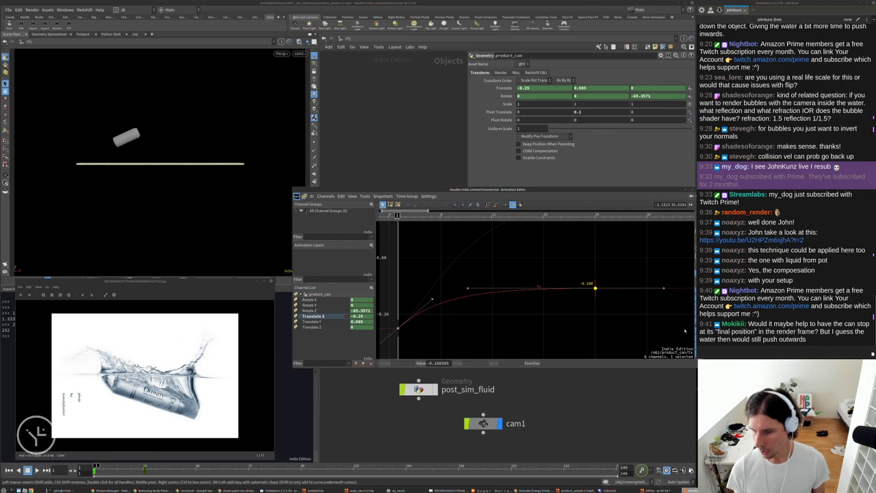
Isolate and frame product_can's Translate Y curve and raise its key at frame 24 to about -0.19.
click(317, 310)
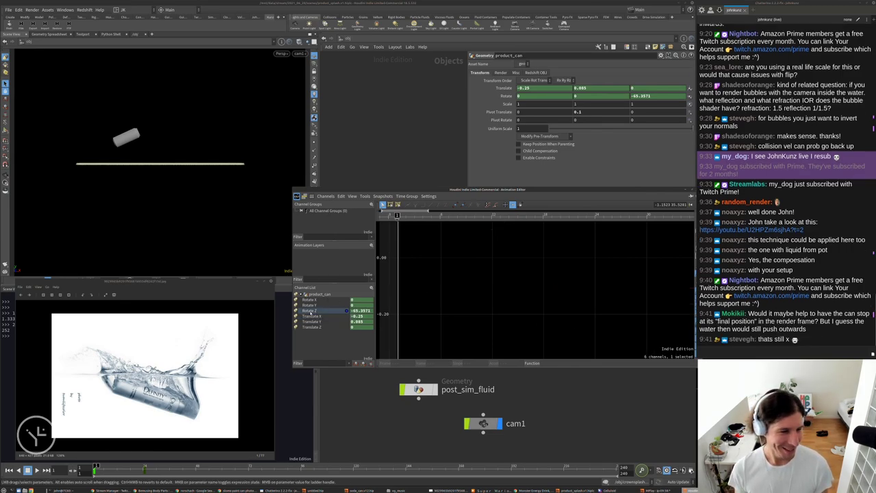
click(315, 321)
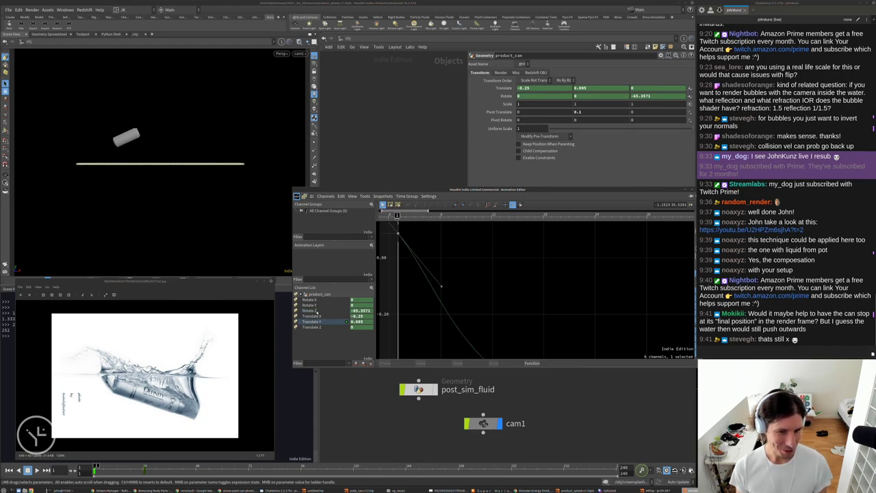
key(h)
scroll(548, 294, down, 2)
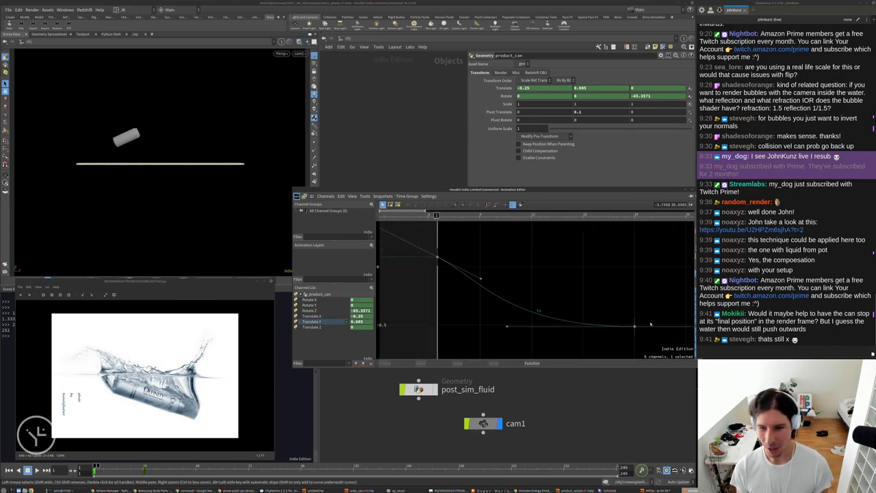
drag(634, 326, 634, 289)
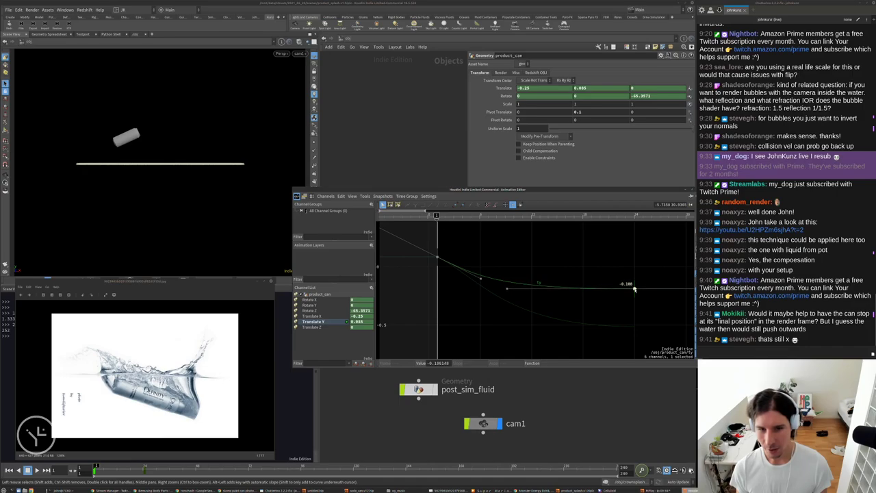
Compare product_can's Translate X and Translate Y curves, then step through and play the can's motion from frame 1.
click(311, 315)
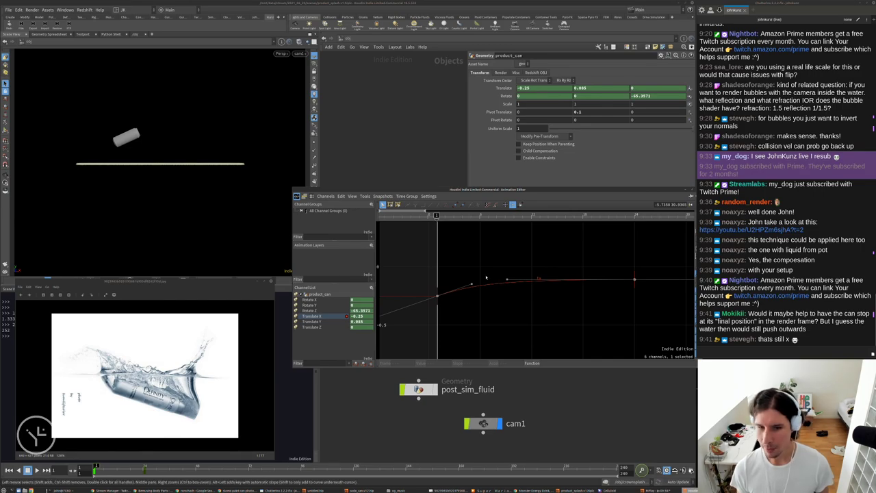
click(319, 322)
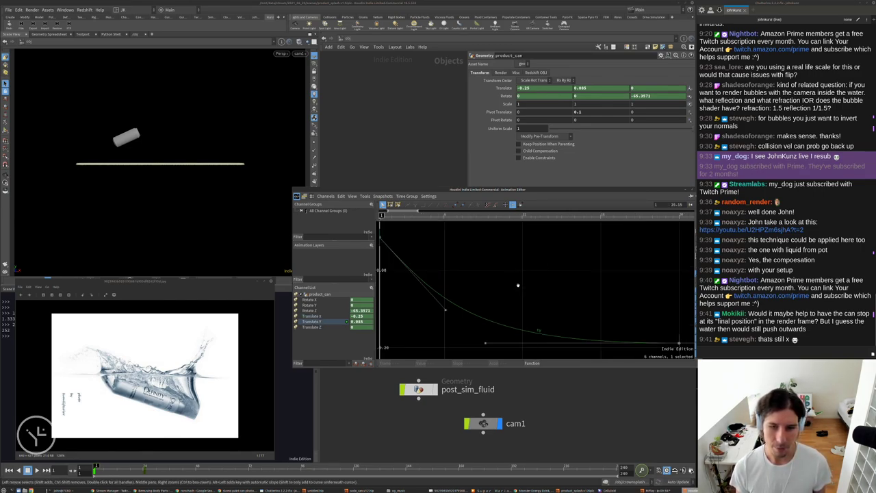
key(Right)
key(Right)
key(Right)
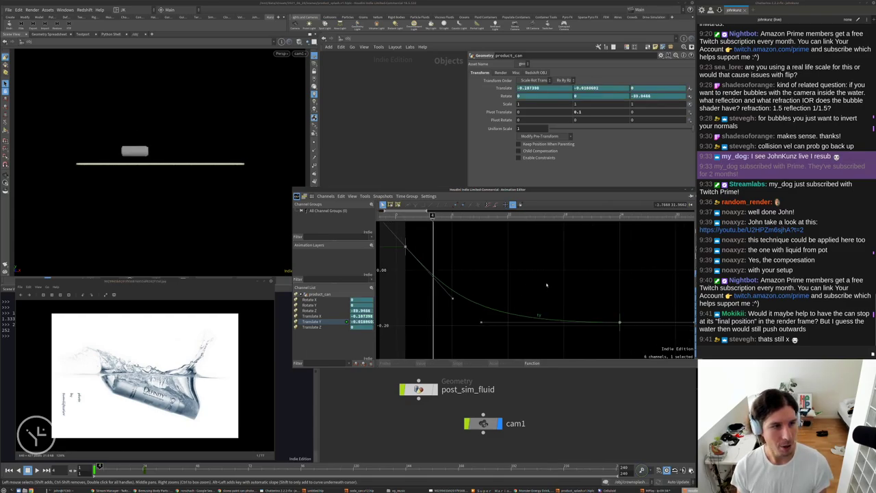
key(ctrl+Up)
key(Up)
key(Up)
key(ctrl+Up)
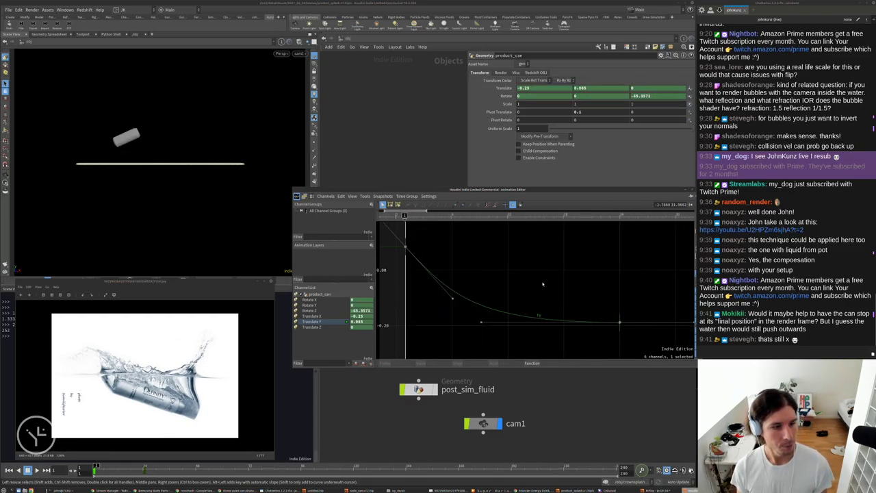
Raise product_can's Translate X key at frame 24 to about -0.05, play the motion, and return to frame 1.
click(316, 315)
drag(618, 301, 619, 284)
key(Up)
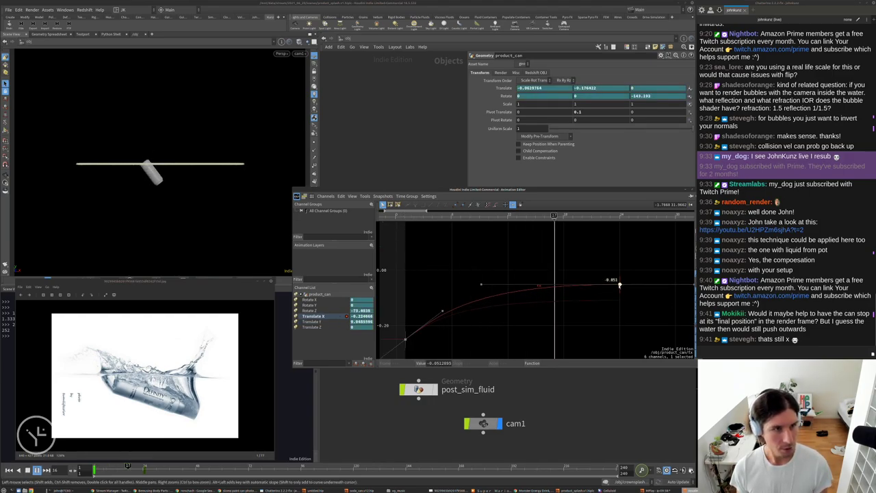
key(Up)
key(ctrl+Up)
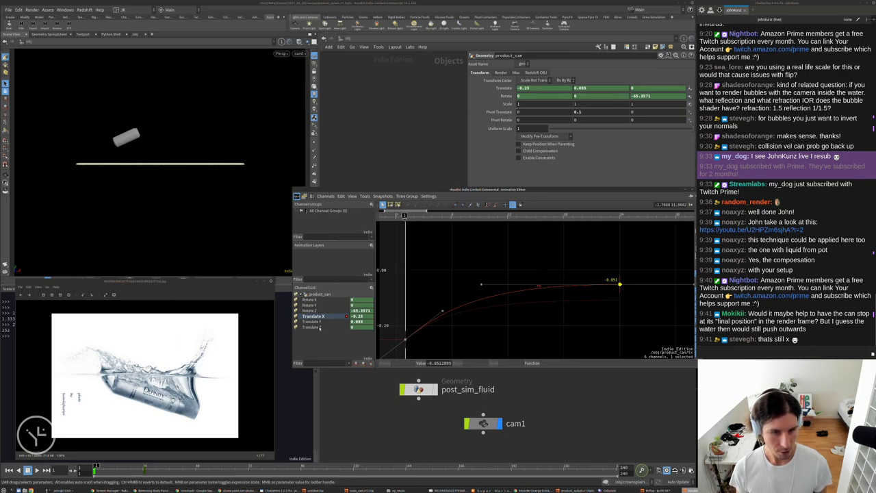
Set product_can's Rotate Z key at frame 24 to about -118, play the motion, and return to frame 1.
click(316, 310)
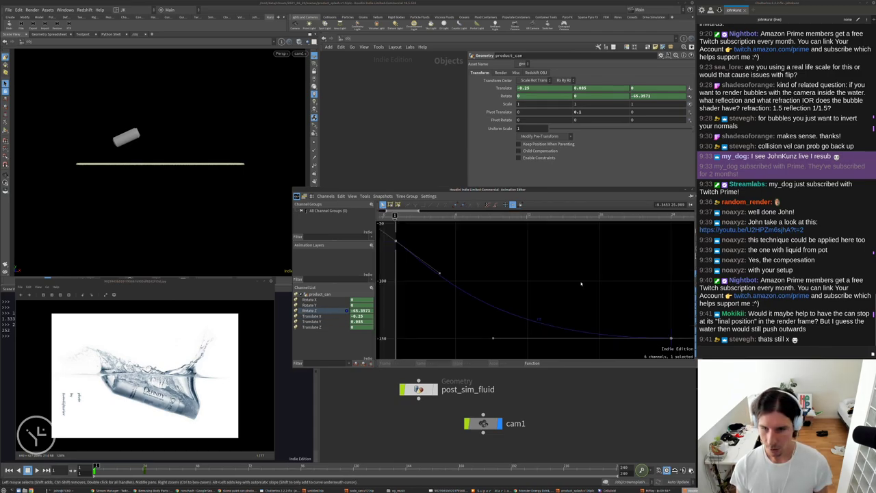
drag(639, 320, 642, 296)
key(Up)
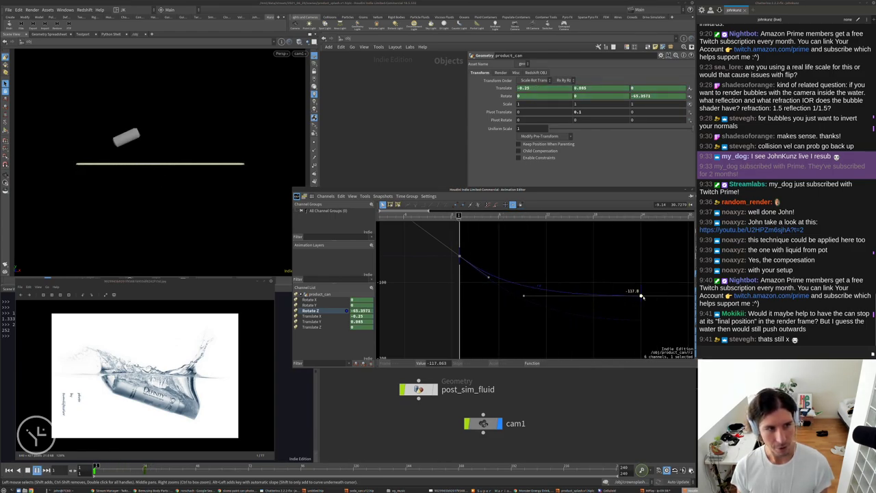
key(Up)
key(ctrl+Up)
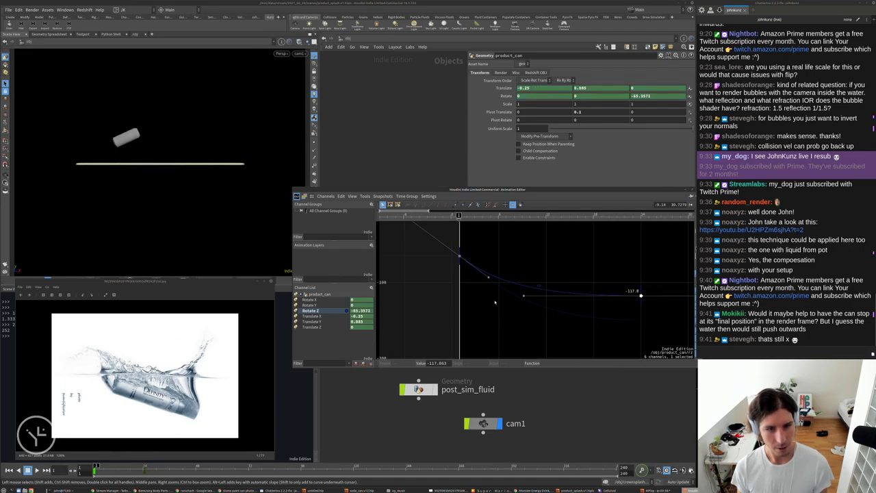
Lower product_can's Translate Y key at frame 24 to about -0.23, play the motion, and fine-tune the key to about -0.22.
click(318, 321)
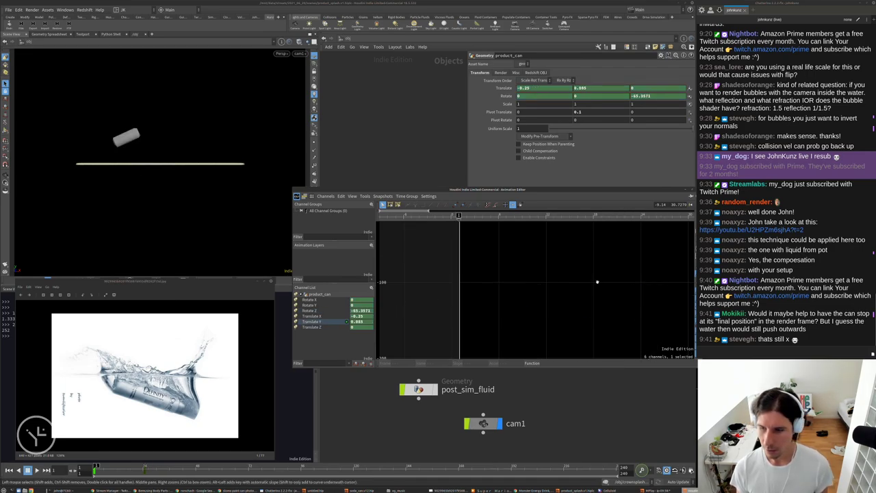
key(h)
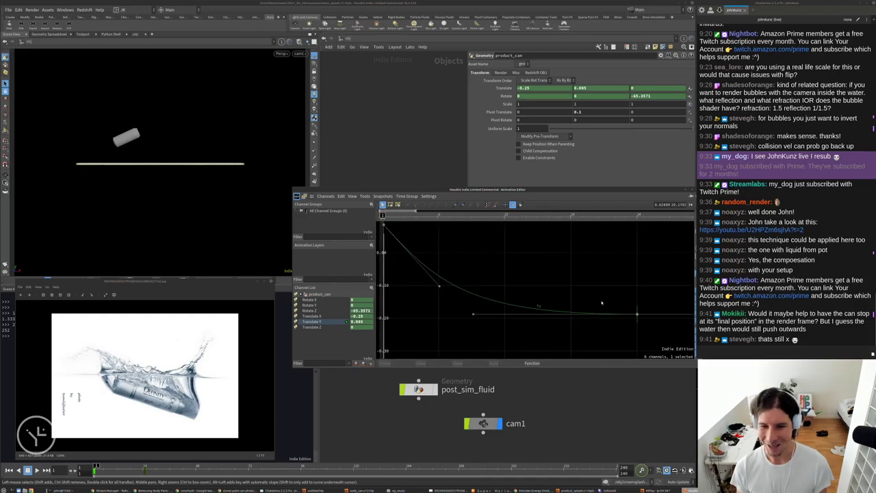
mouse_move(637, 312)
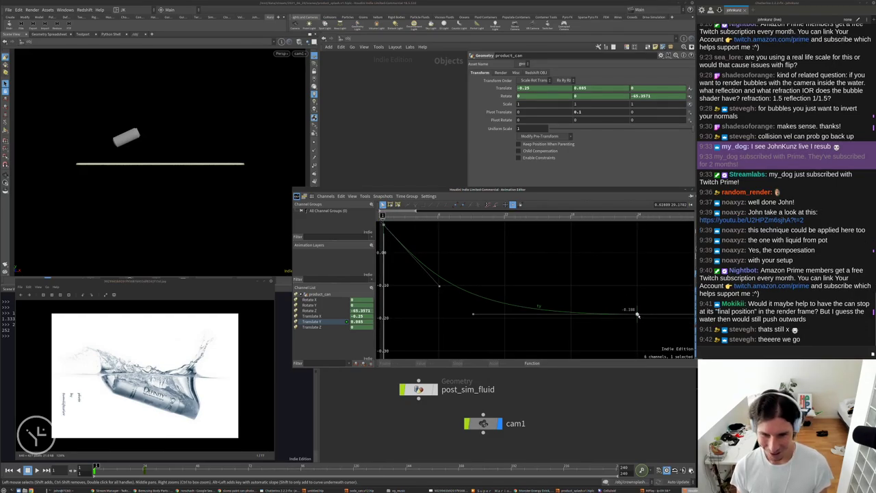
drag(637, 315, 637, 331)
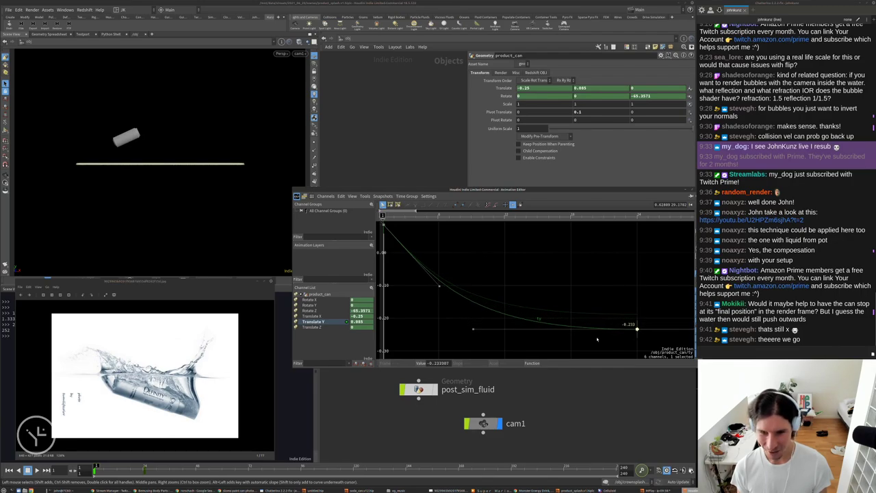
key(Up)
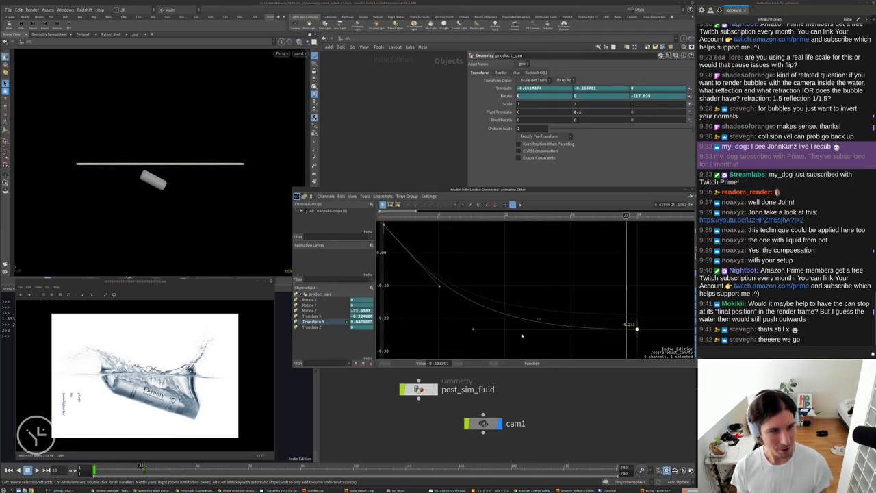
key(ctrl+Up)
drag(637, 329, 637, 324)
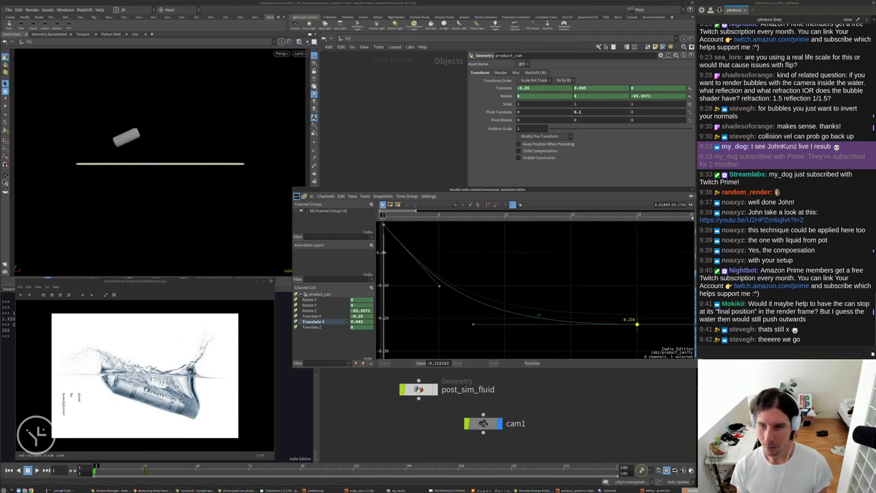
Close the Animation Editor, enter the crownsplash_sim DOP network, and start a flipbook of the simulation.
drag(676, 194, 517, 197)
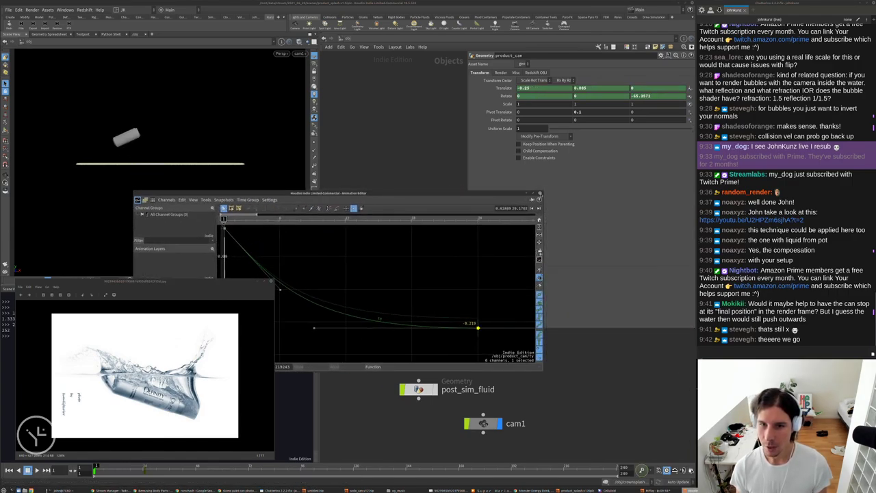
click(540, 193)
click(418, 348)
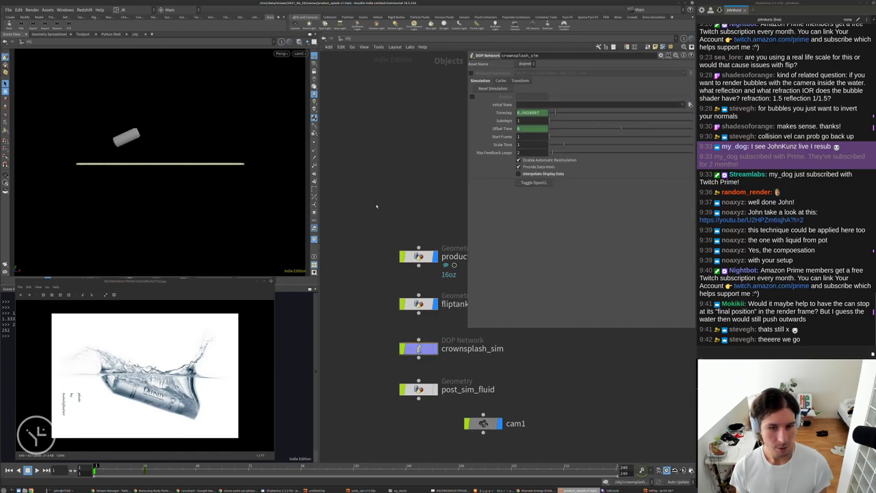
key(i)
middle_drag(475, 372, 484, 353)
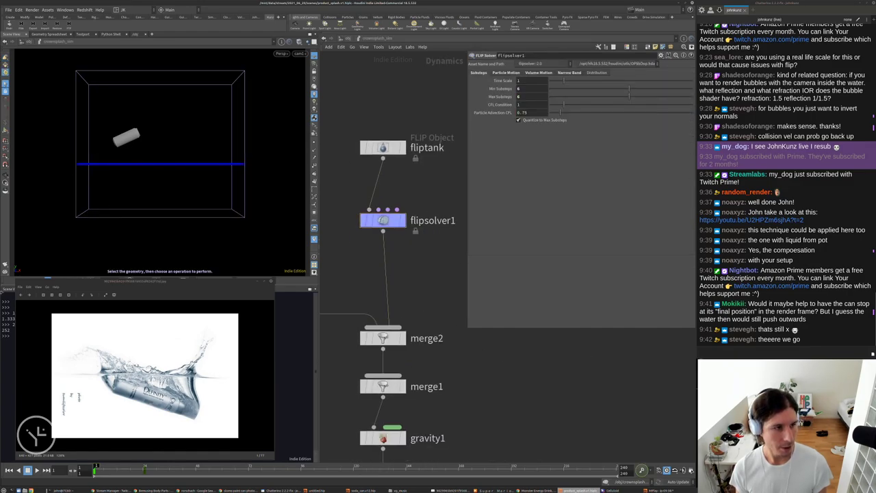
click(5, 264)
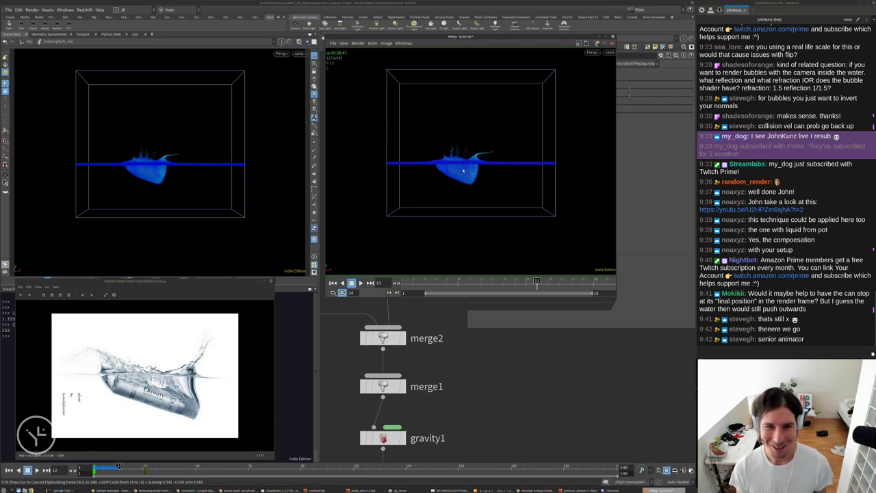
Examine the splash shape in the MPlay flipbook by playing and stepping through its frames, and return to the main Houdini window.
scroll(472, 162, up, 3)
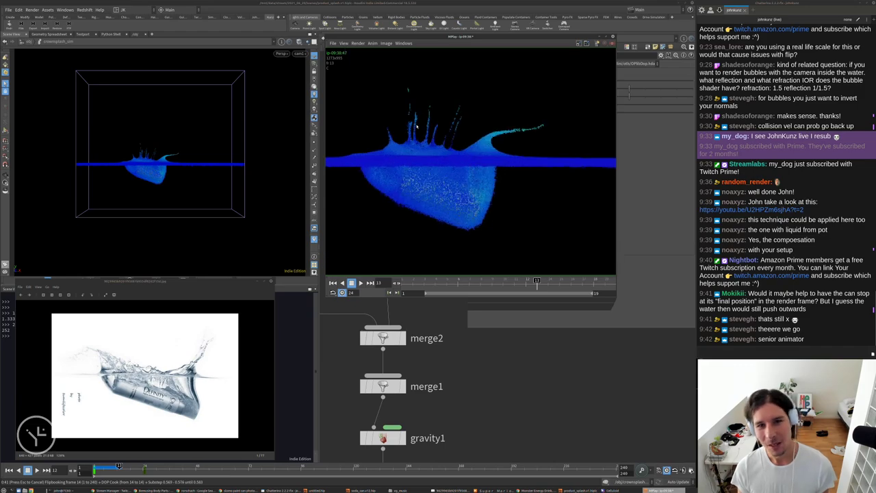
scroll(438, 148, down, 3)
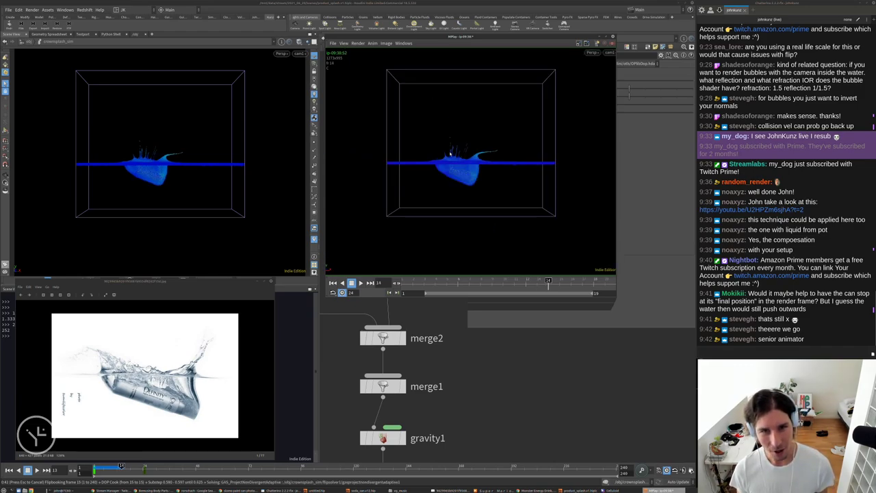
key(Up)
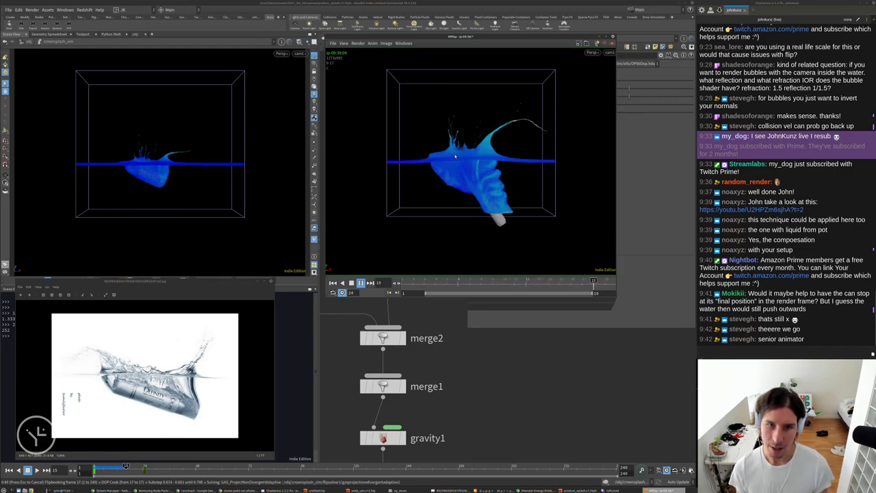
key(Up)
key(Right)
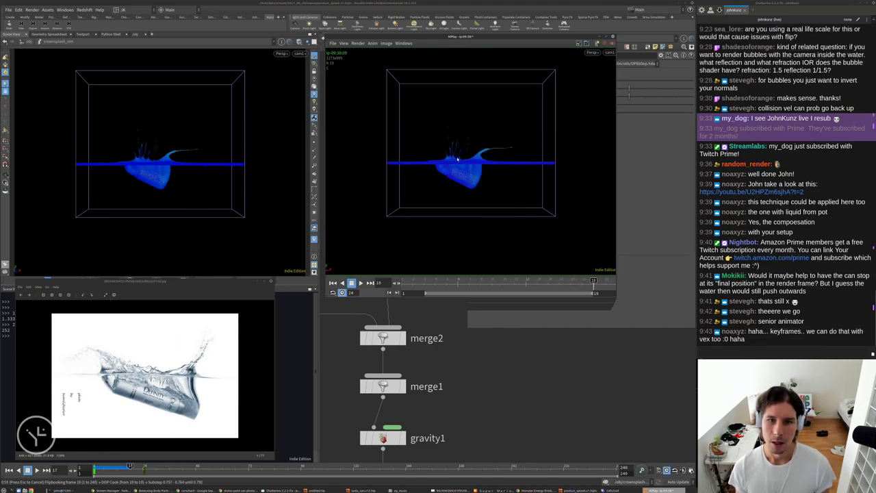
key(Up)
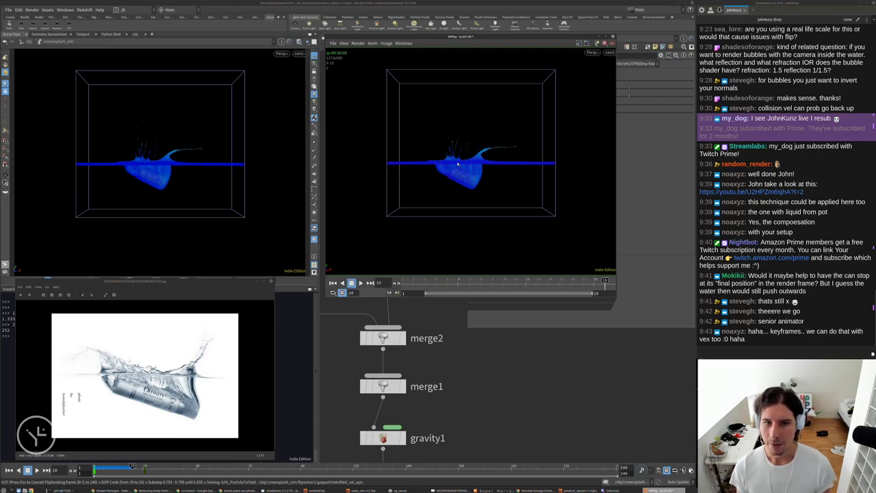
key(ctrl+Up)
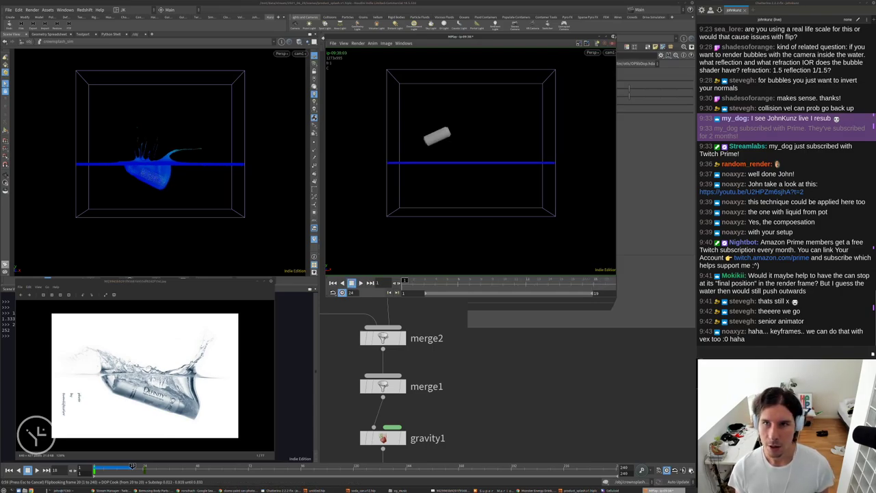
click(643, 212)
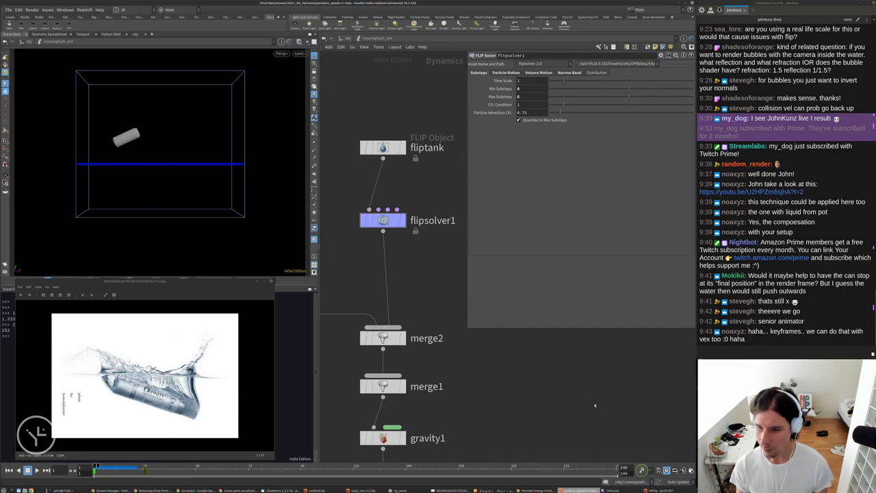
Reframe the crownsplash_sim network and inspect the parameters of fliptank and flipsolver1.
scroll(595, 405, down, 4)
middle_drag(622, 390, 498, 358)
scroll(494, 369, up, 3)
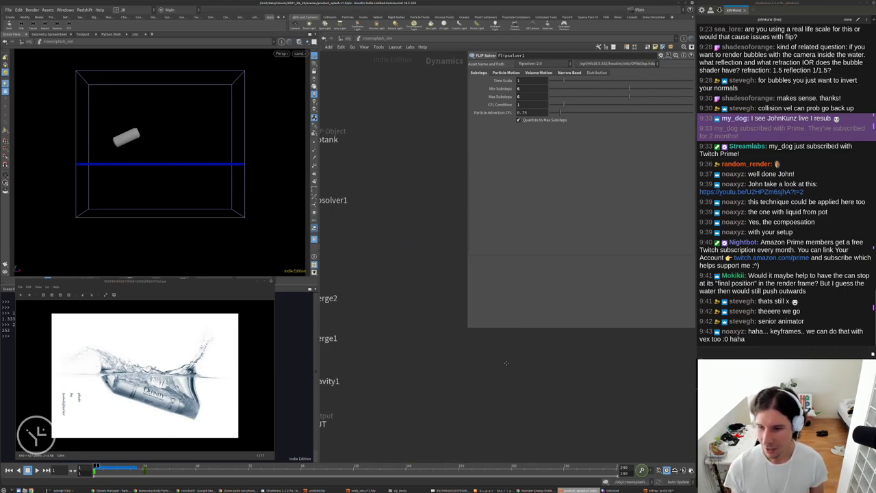
key(h)
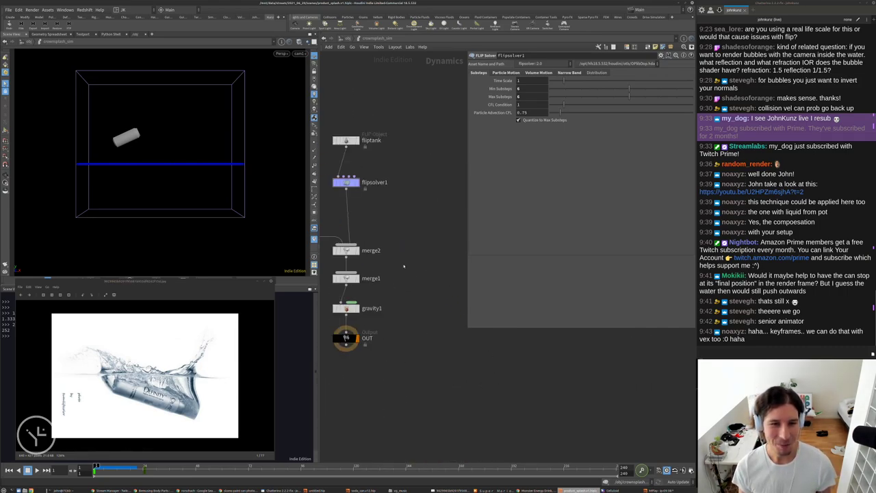
scroll(344, 193, up, 4)
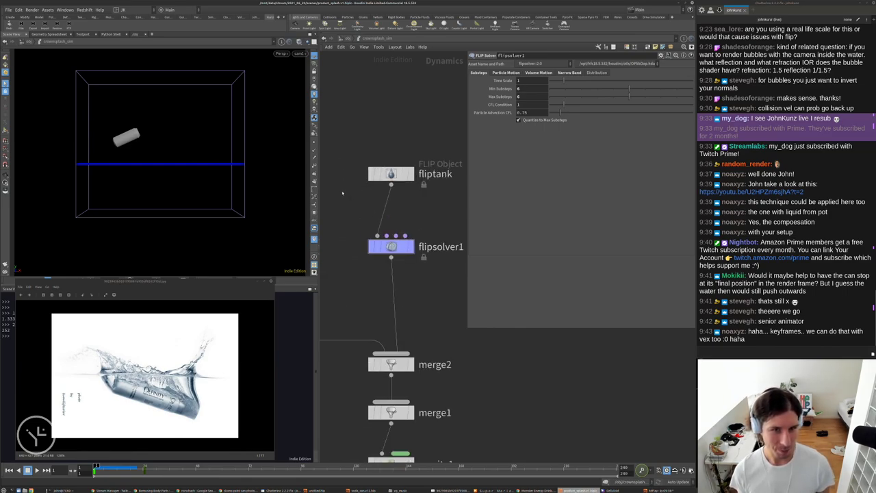
click(390, 174)
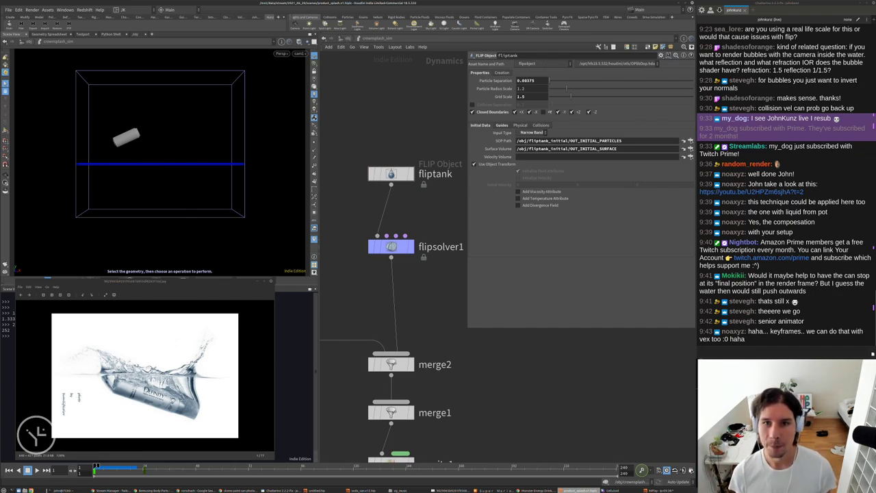
click(391, 247)
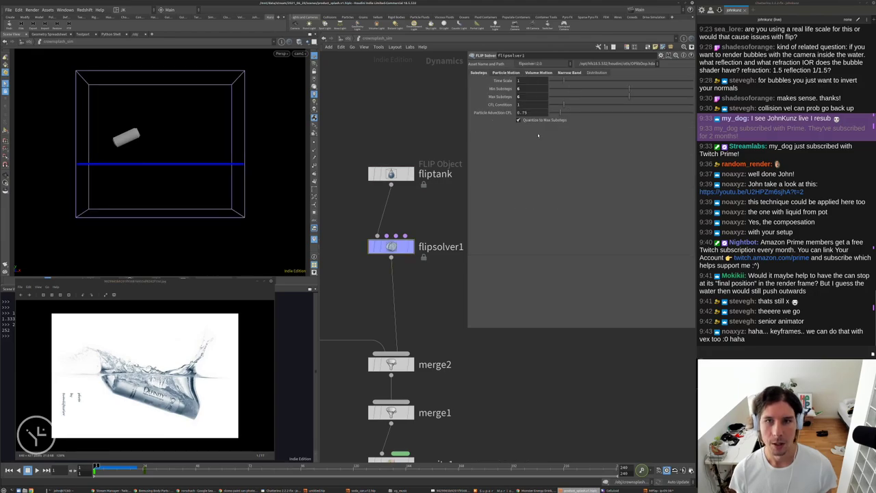
Review flipsolver1's volume motion and collision settings, and set its surface tension to .05.
click(506, 73)
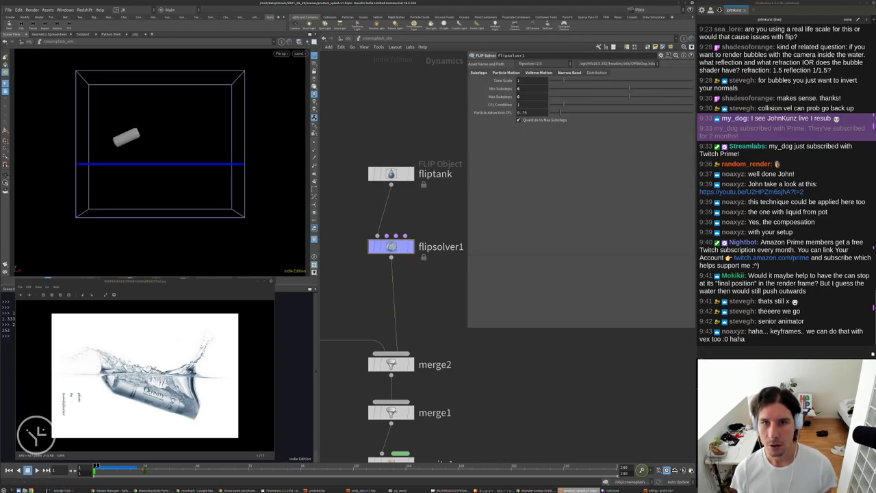
click(537, 73)
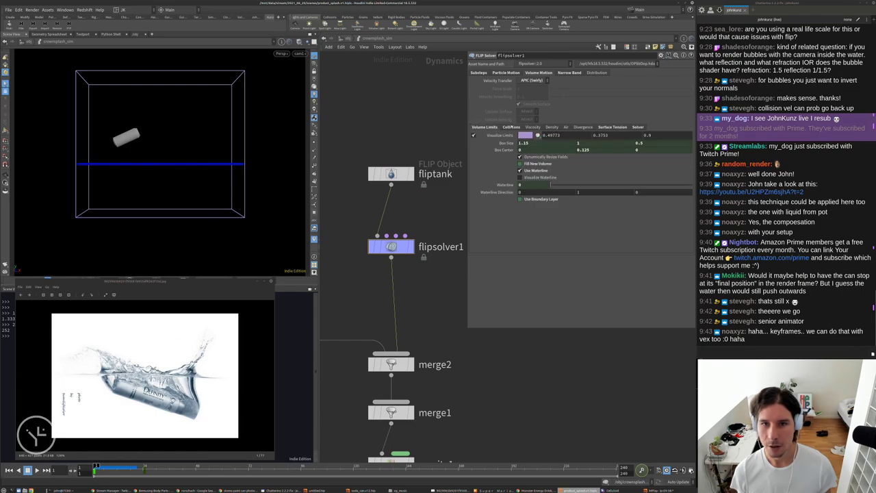
click(512, 127)
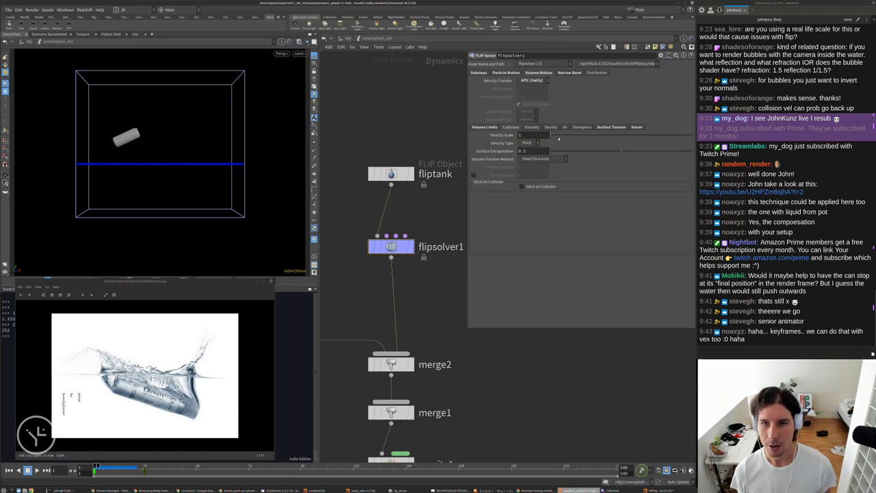
click(611, 127)
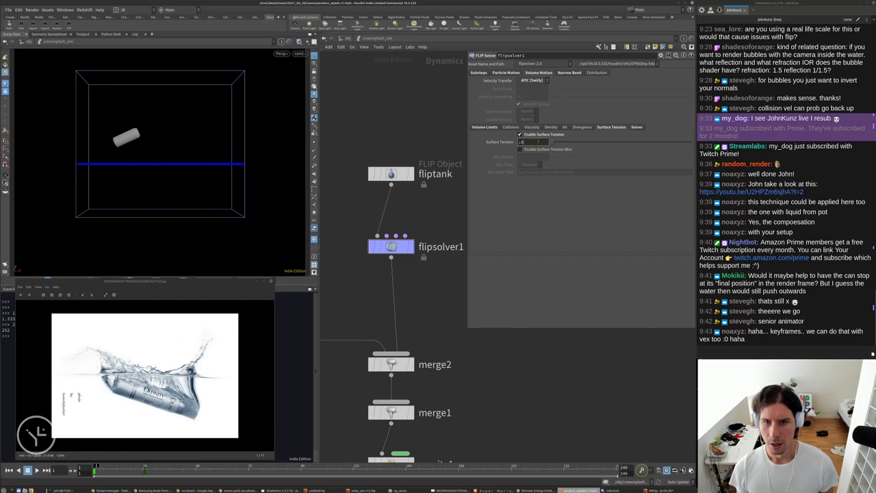
key(BackSpace)
text(05)
key(Return)
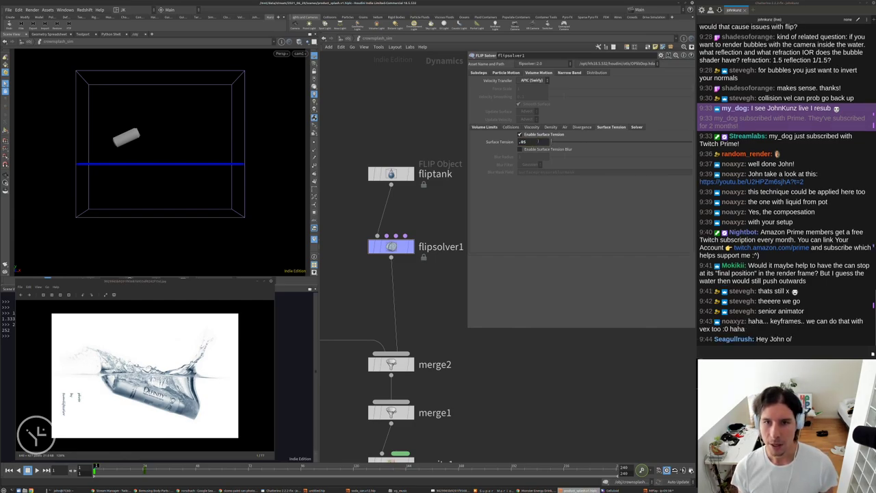
Enter the product_can geometry network, place a Ballistic Path node in empty space, and display it.
click(349, 39)
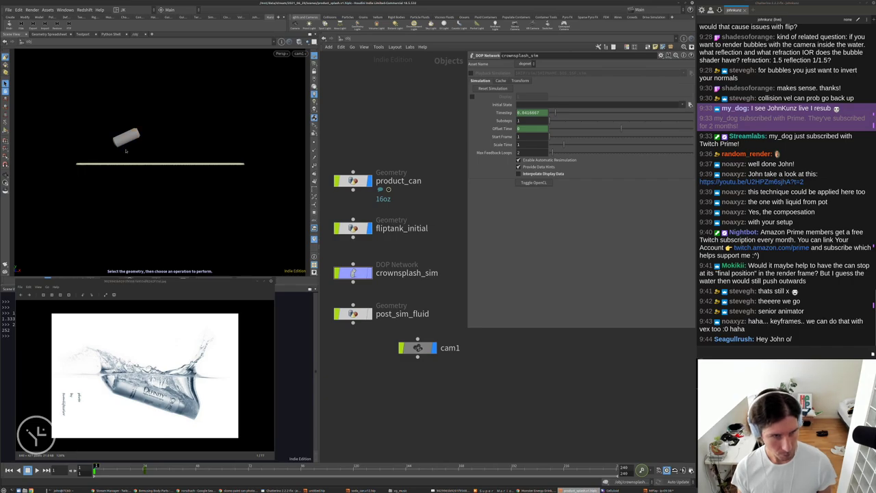
double_click(353, 180)
key(Tab)
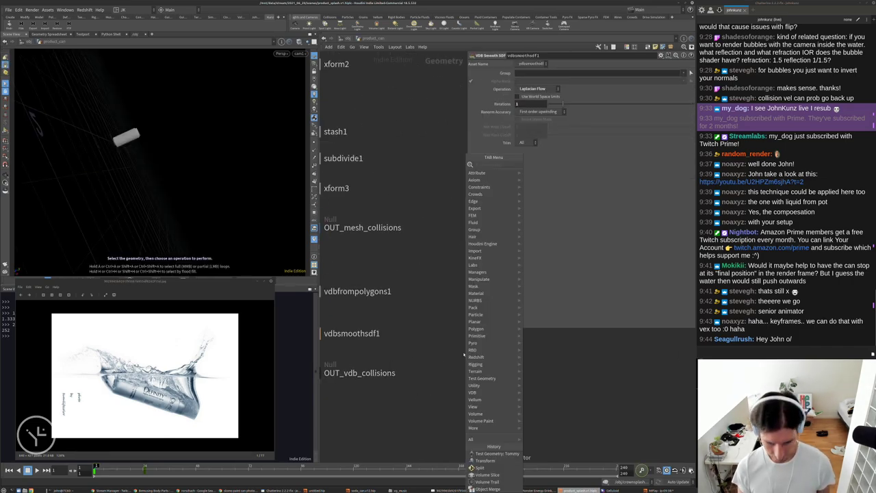
text(ball)
key(Return)
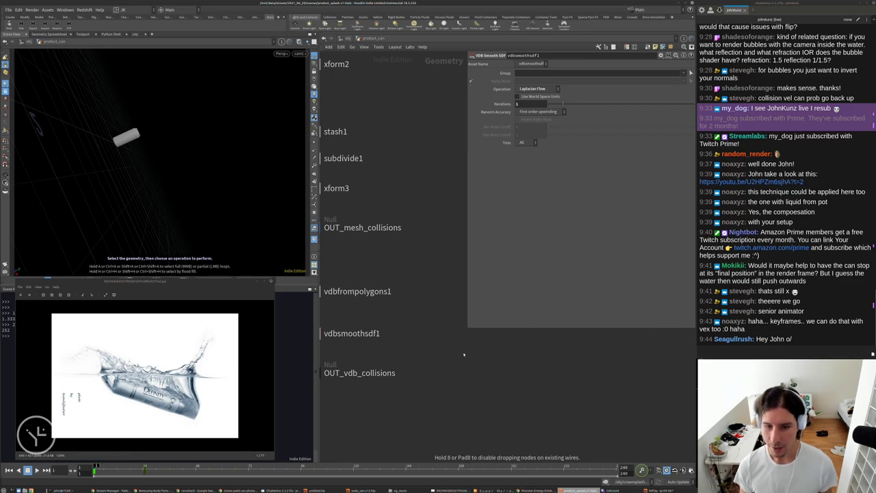
click(480, 352)
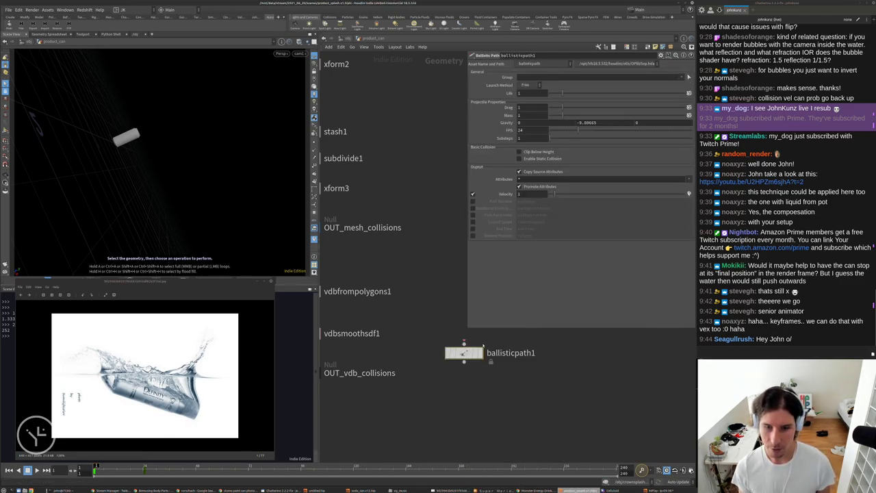
scroll(482, 411, up, 2)
click(464, 349)
key(Escape)
click(484, 338)
Place an Add node with its single point enabled above ballisticpath1 and wire it into that node's input.
middle_drag(483, 338, 434, 373)
key(Tab)
text(ad)
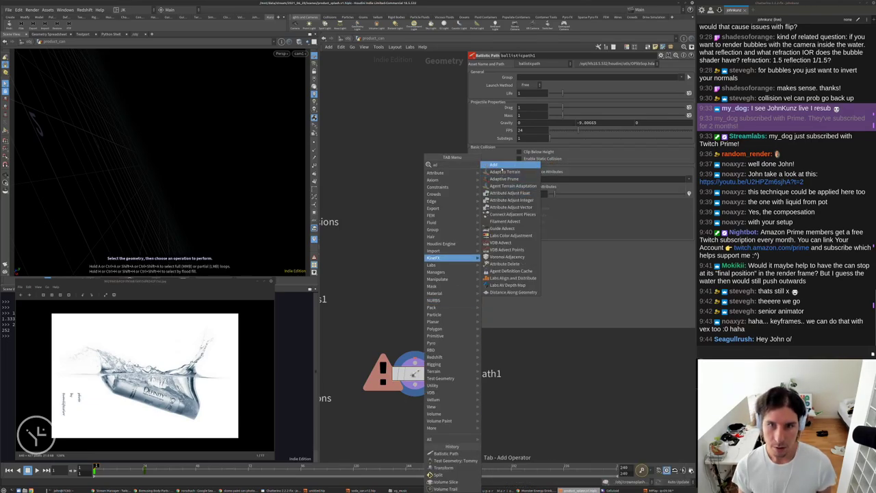
click(502, 167)
click(401, 263)
click(400, 274)
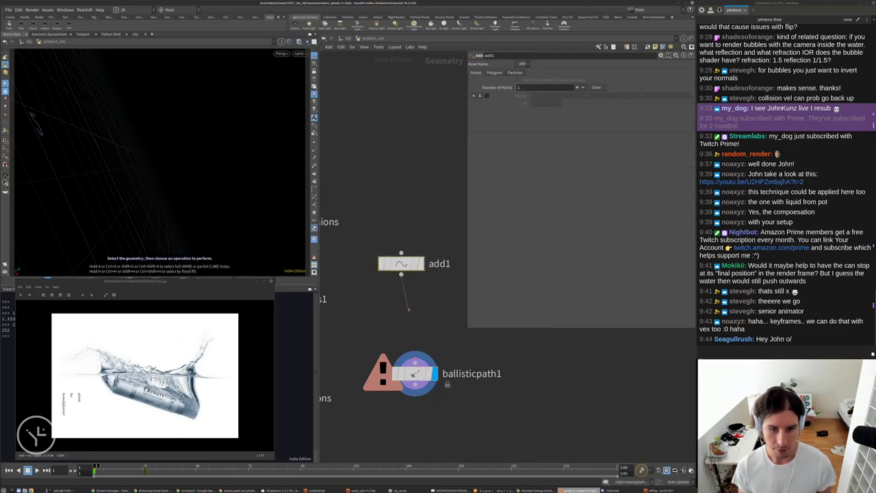
click(414, 362)
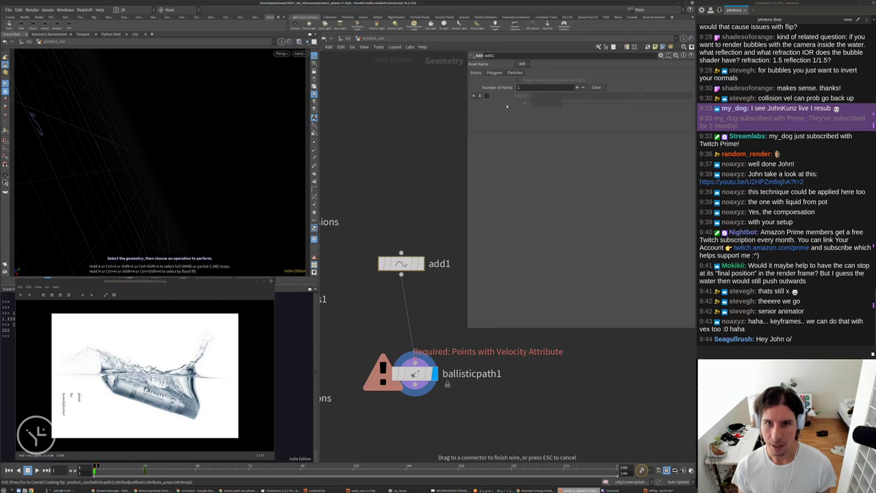
click(414, 361)
drag(194, 156, 199, 207)
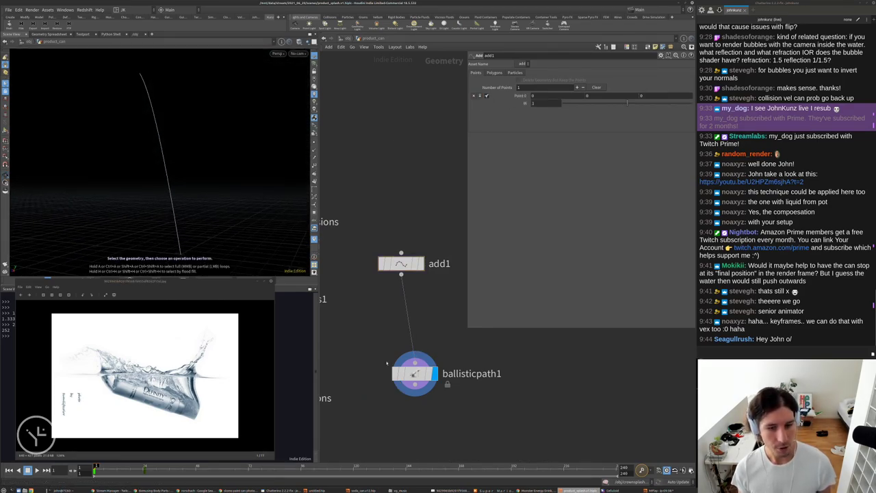
Align ballisticpath1 directly beneath add1 and set its projectile mass to 0.52.
drag(414, 373, 401, 314)
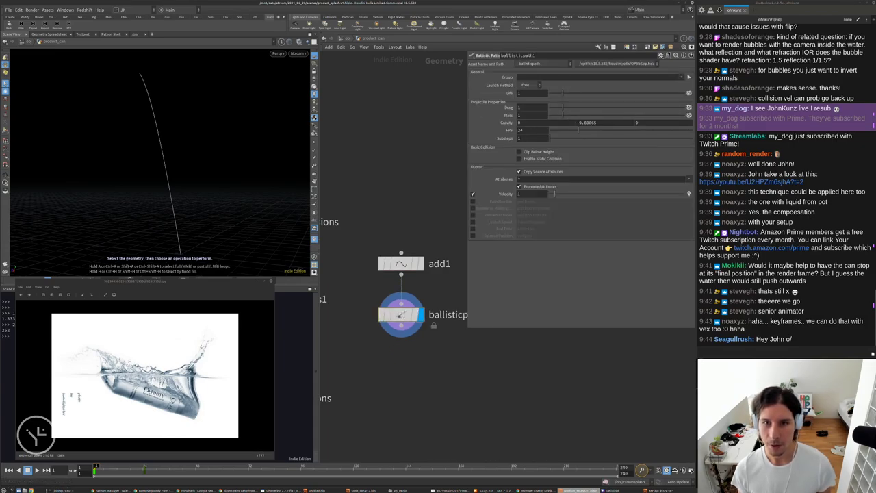
mouse_move(580, 115)
mouse_down()
mouse_move(594, 116)
mouse_move(577, 116)
mouse_up()
drag(289, 193, 136, 119)
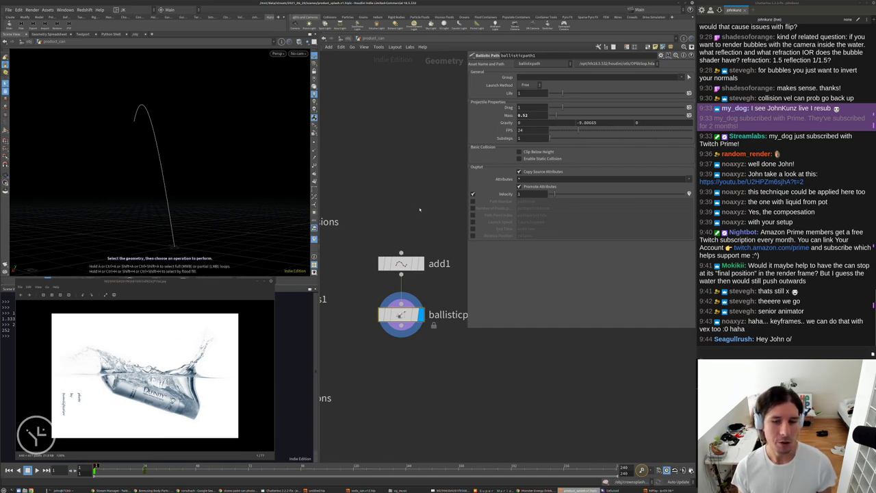
scroll(420, 211, down, 3)
scroll(422, 254, up, 3)
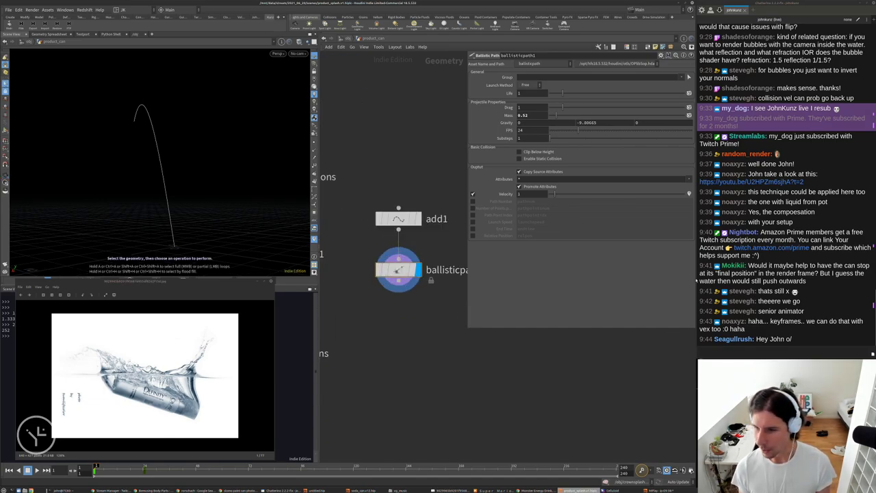
Delete the add1 and ballisticpath1 nodes from the product_can network.
middle_drag(435, 247, 404, 151)
drag(416, 248, 356, 109)
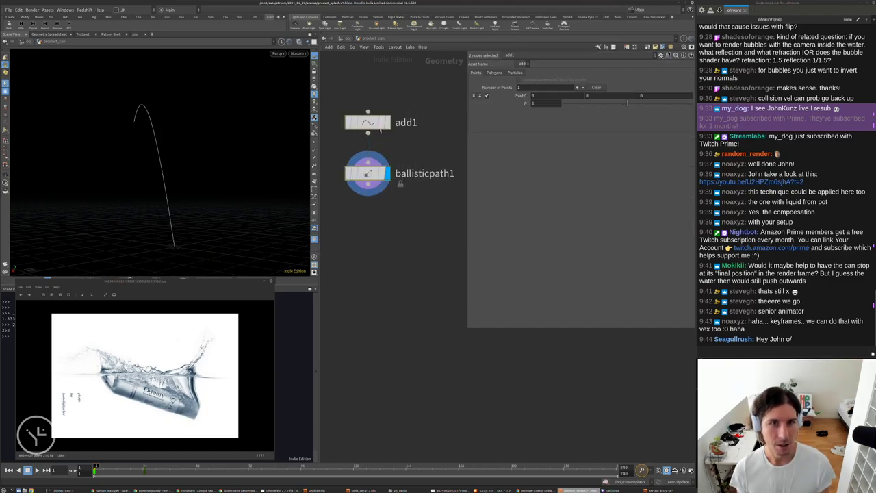
key(Delete)
key(h)
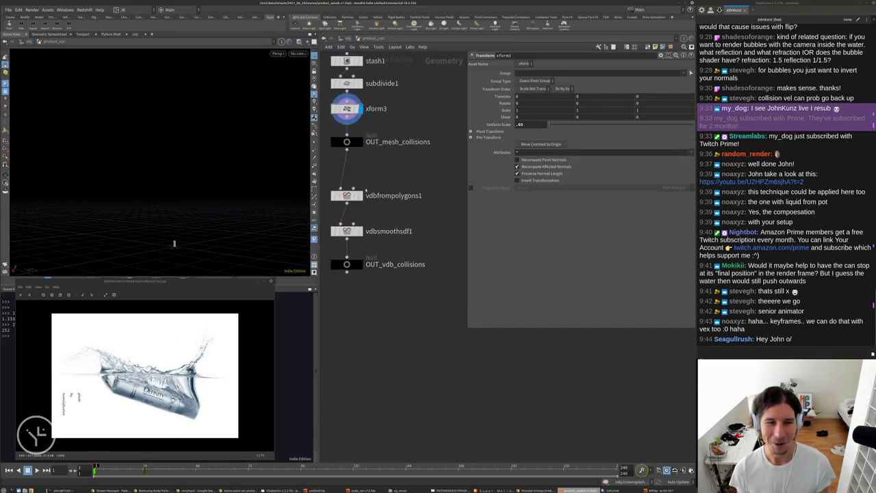
Return to the object level, look through cam1 in the viewport, and open the crownsplash_sim network.
click(342, 38)
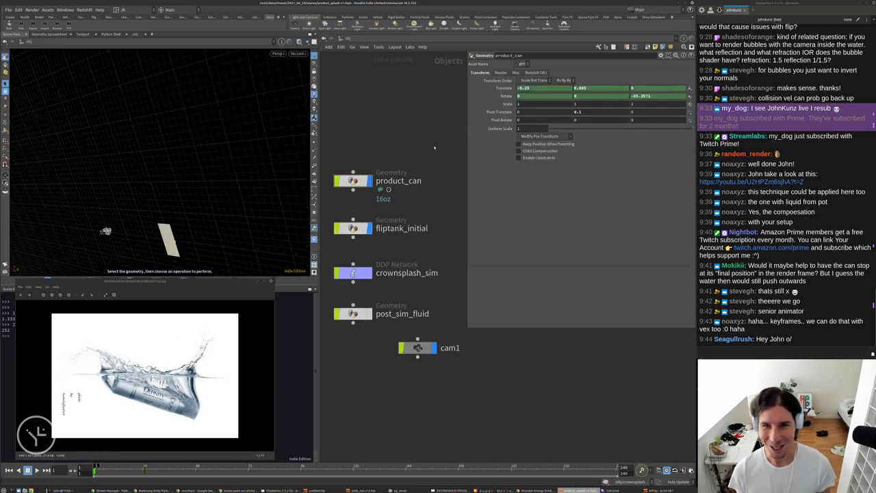
scroll(433, 147, down, 3)
key(g)
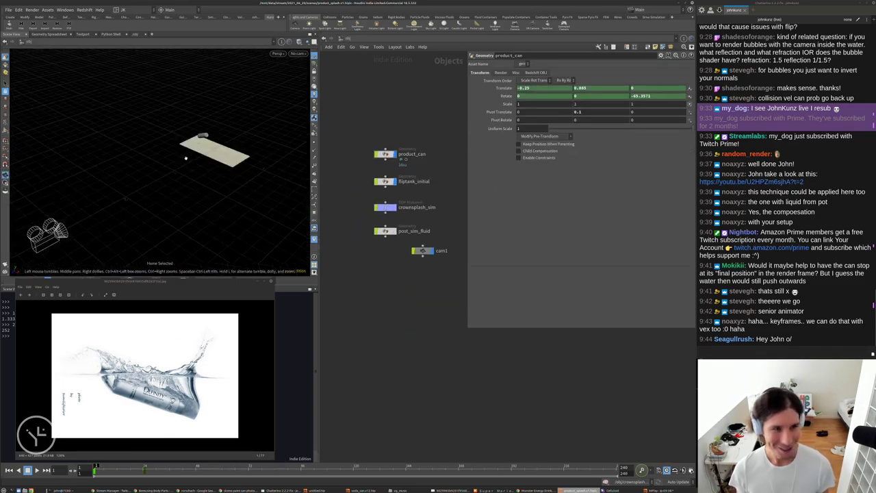
click(296, 53)
click(315, 84)
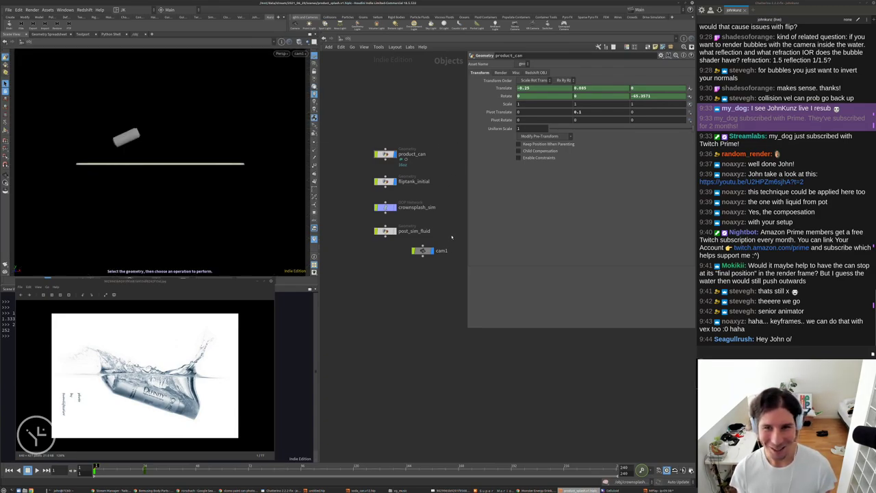
scroll(451, 237, up, 3)
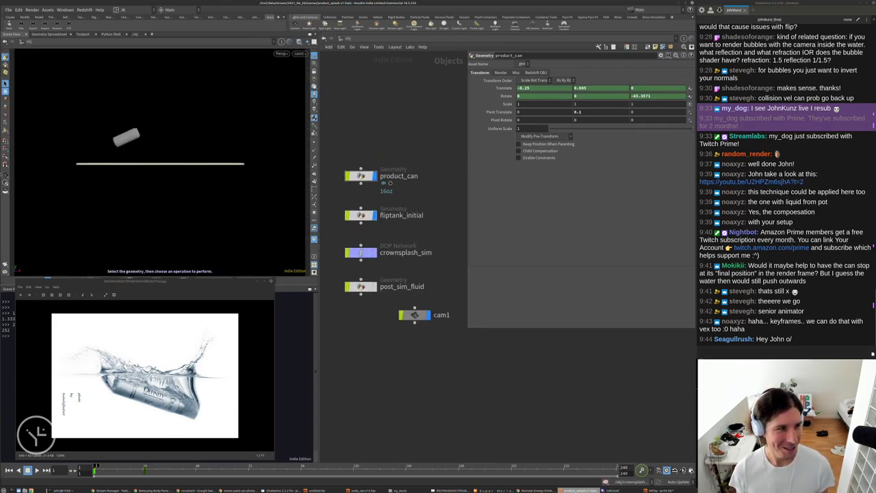
double_click(359, 253)
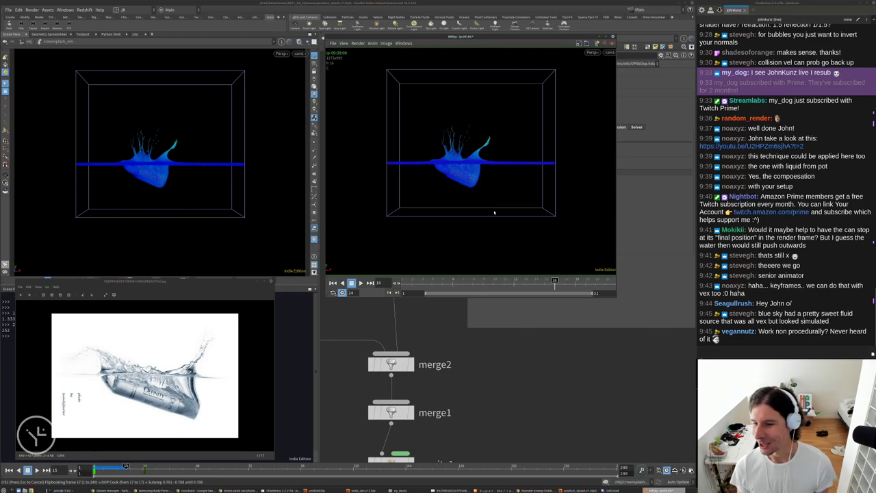
Play back the cached splash flipbook frames and stop the running flipbook render.
key(Up)
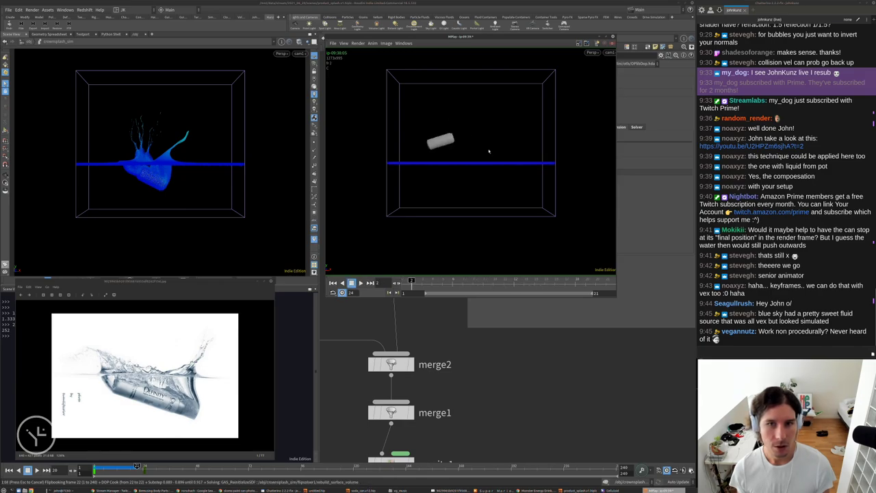
click(629, 398)
key(Escape)
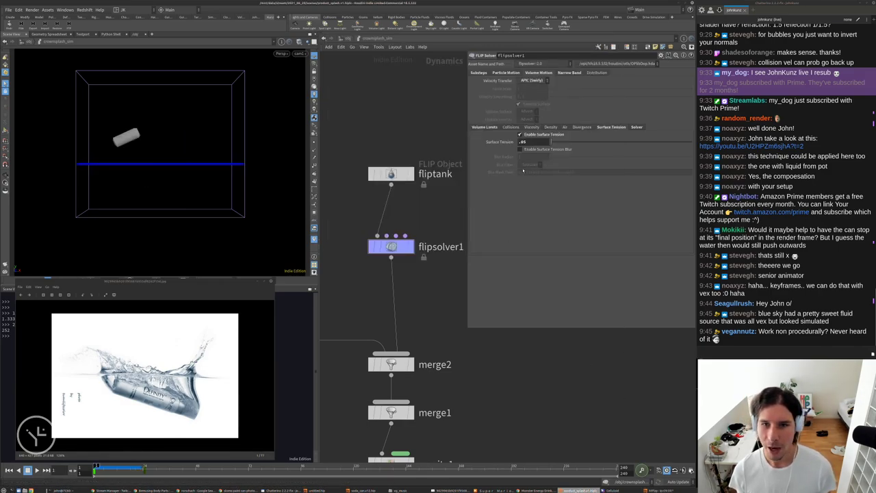
Set the collision Velocity Scale of flipsolver1 to .75.
click(494, 128)
click(510, 128)
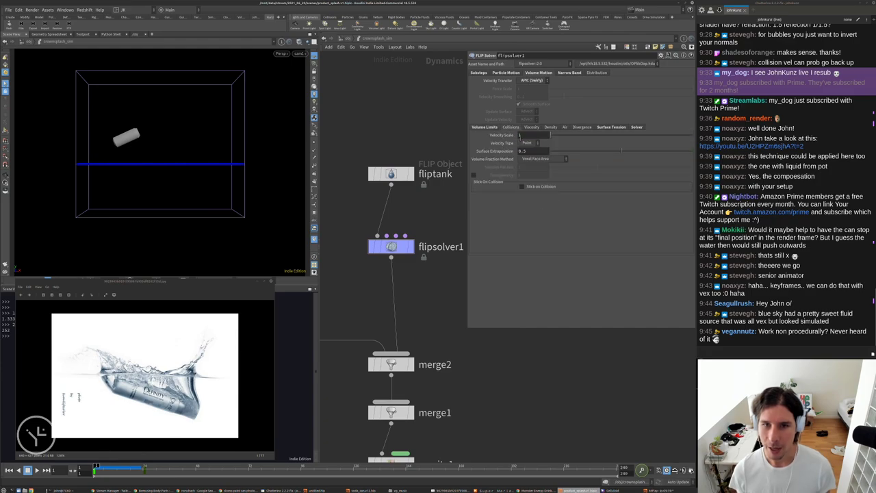
click(520, 135)
text(.75)
key(Return)
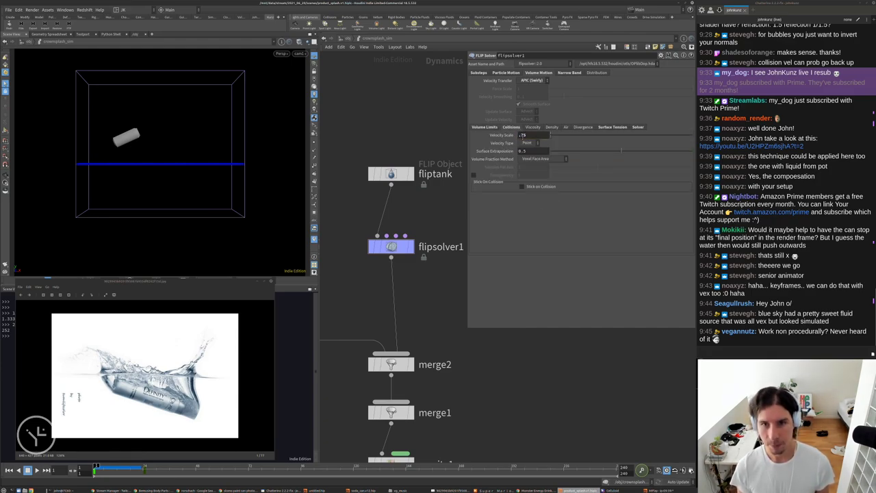
Set the Surface Tension of flipsolver1 to .005.
click(611, 127)
click(530, 141)
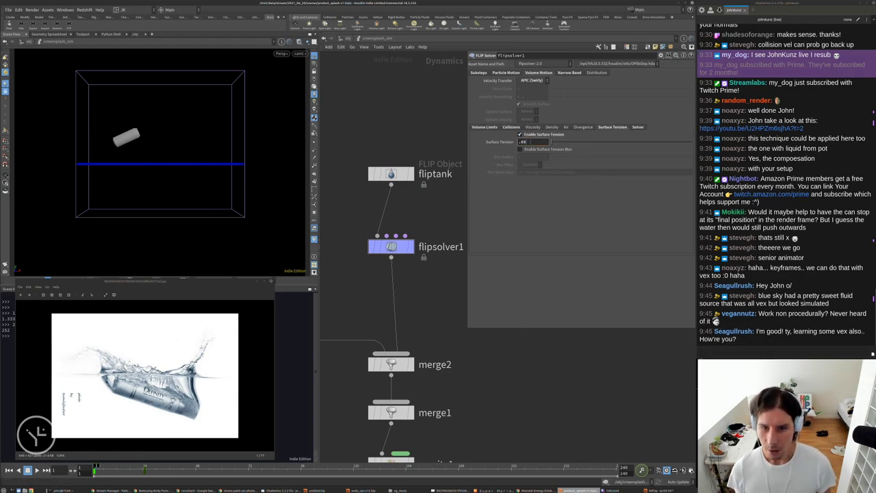
text(.005)
key(Return)
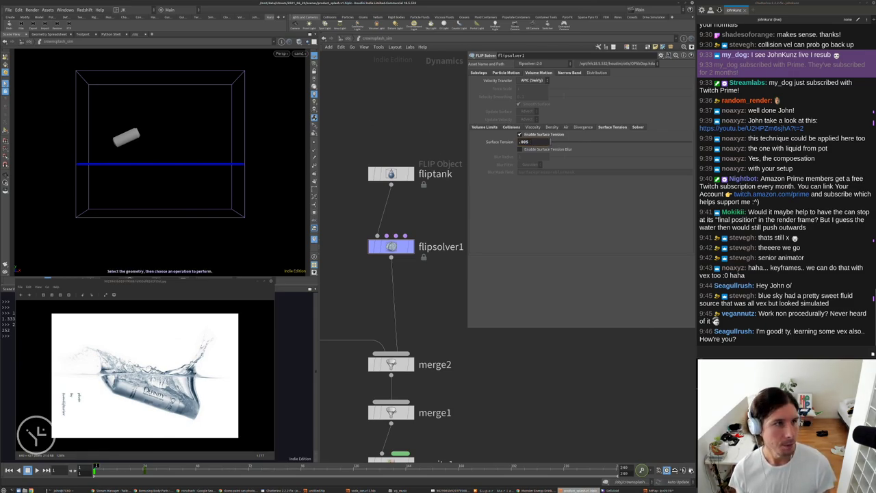
Launch a new flipbook of the simulation and compare its splash up close with the Definity product reference image.
click(6, 265)
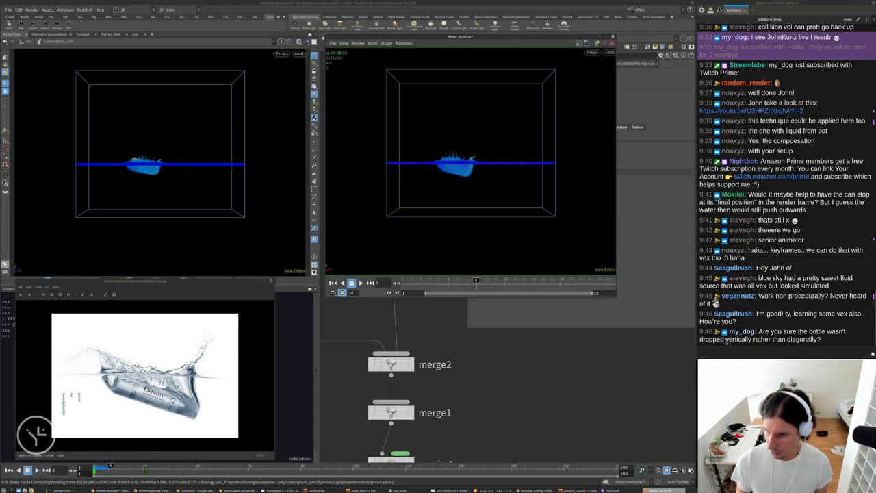
drag(820, 340, 758, 331)
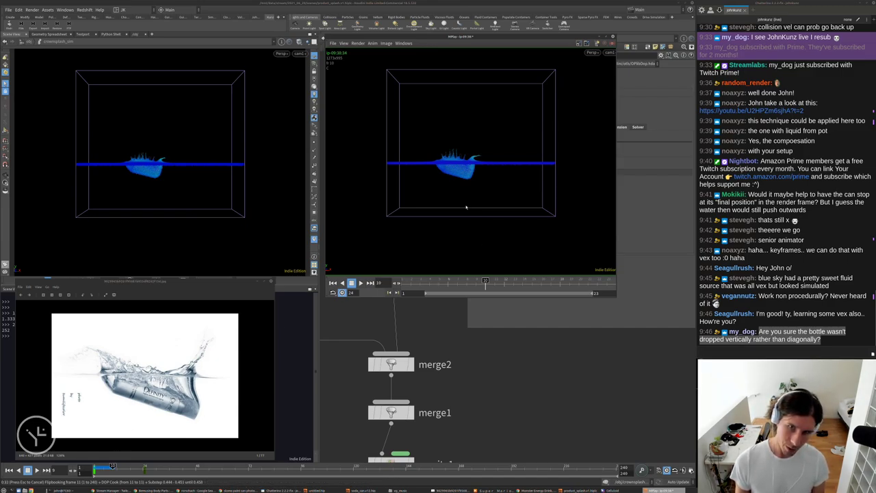
scroll(467, 205, up, 4)
middle_drag(467, 205, 467, 228)
scroll(466, 218, down, 3)
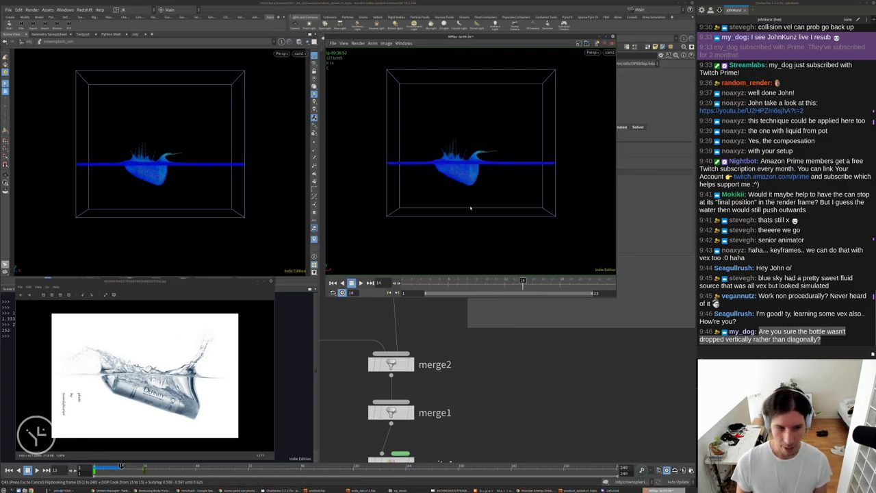
scroll(35, 432, up, 5)
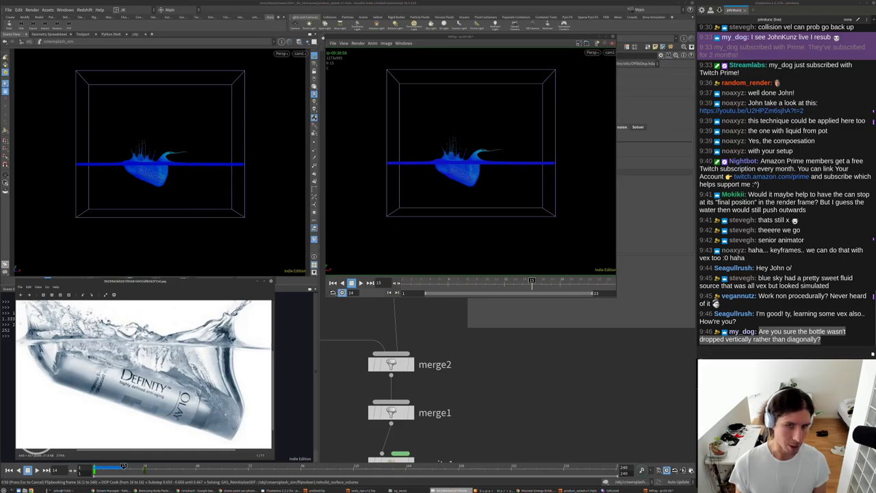
scroll(455, 189, up, 5)
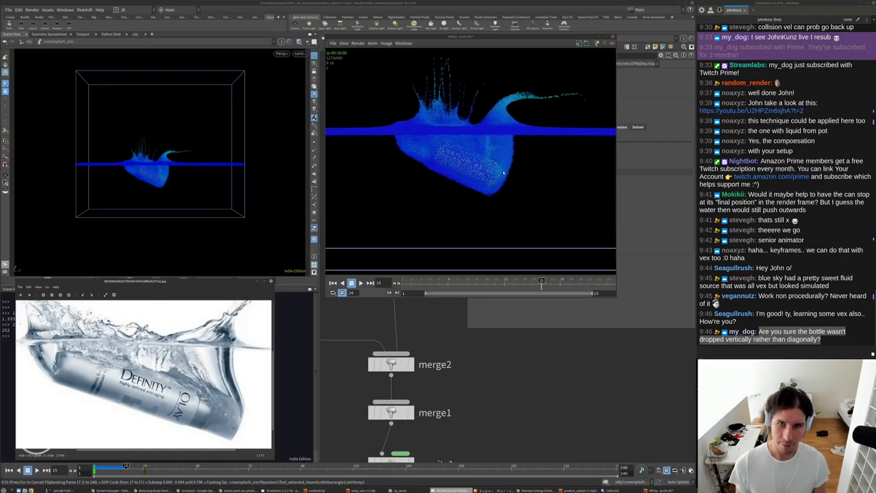
key(Left)
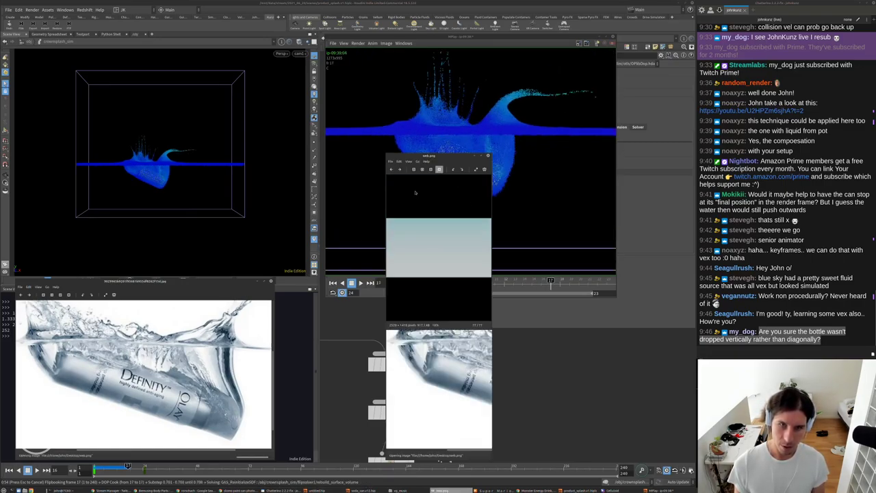
drag(450, 163, 357, 162)
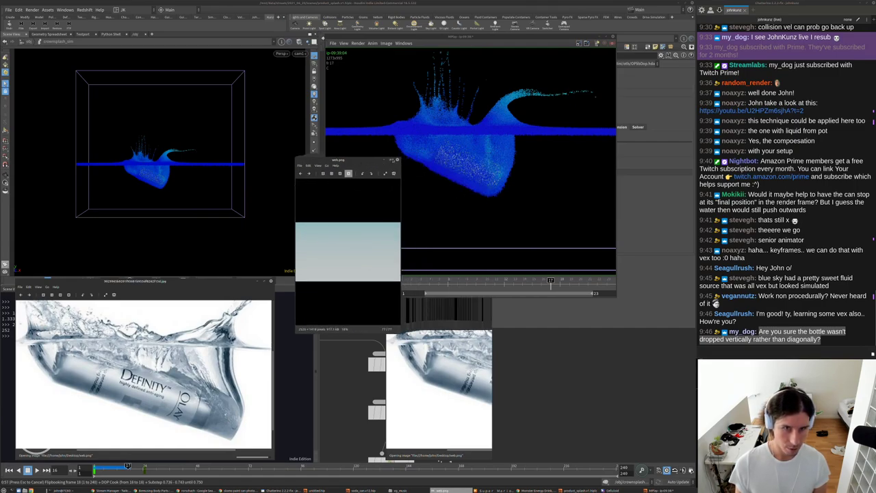
click(397, 159)
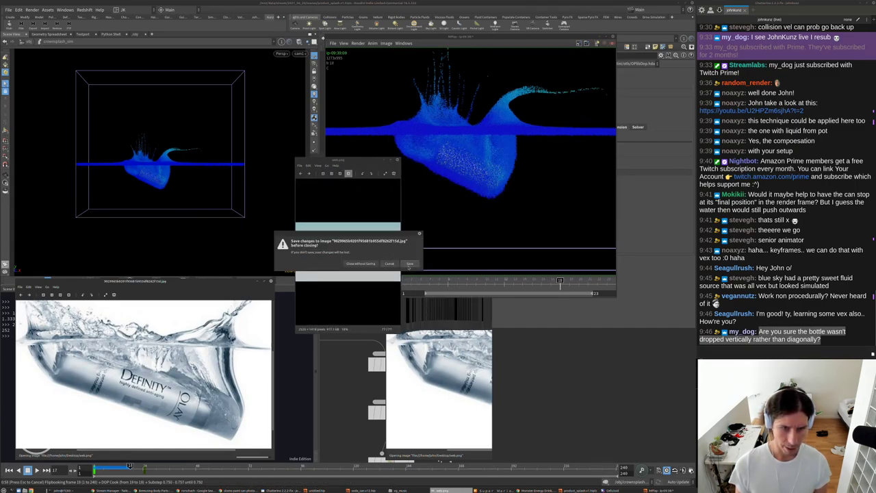
click(411, 220)
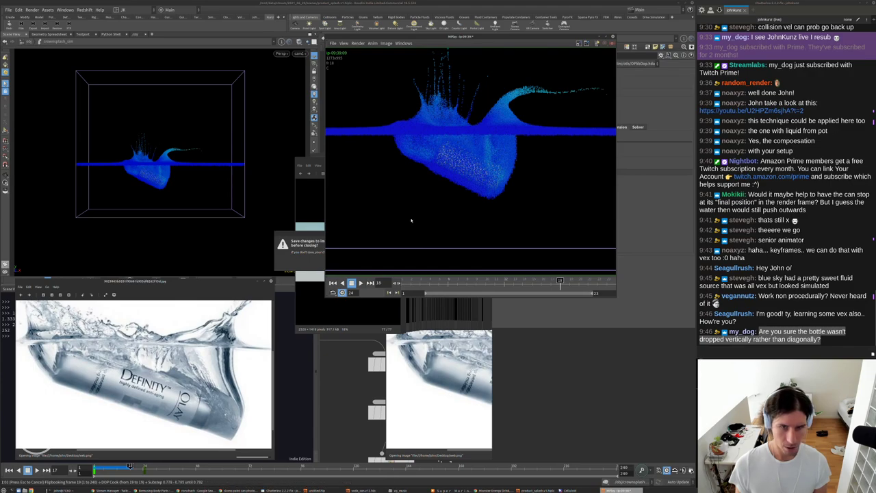
Play the flipbook while examining the splash shape close up, and stop the running flipbook render.
key(Up)
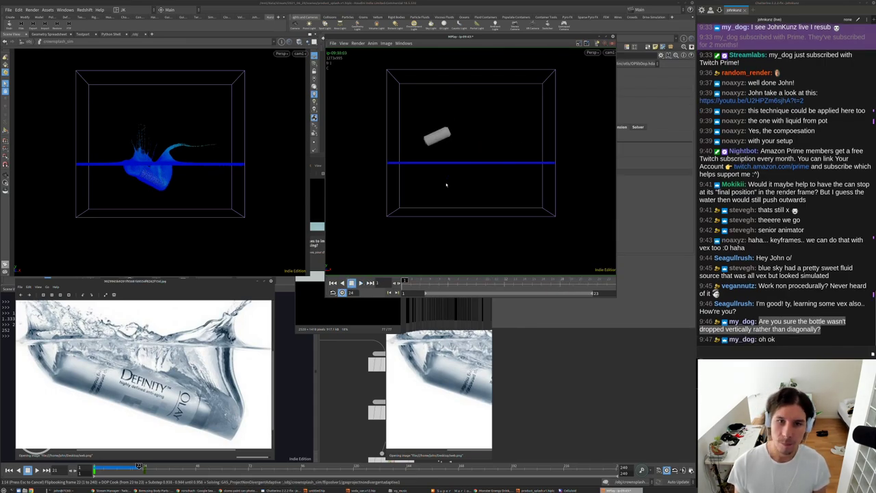
scroll(452, 183, up, 5)
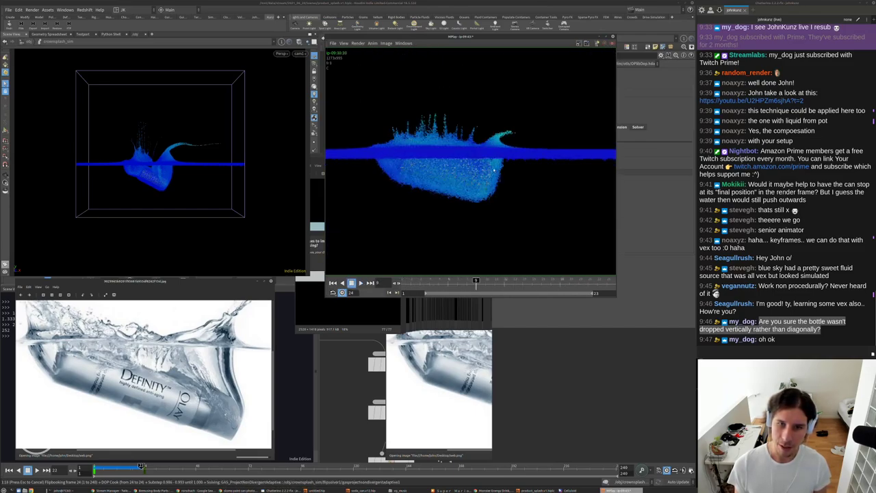
key(ctrl+Up)
drag(472, 173, 530, 178)
key(h)
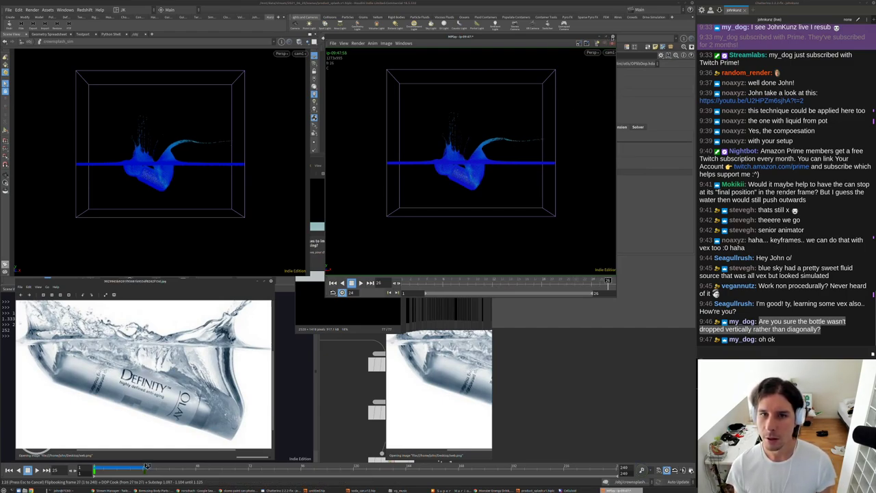
click(606, 348)
key(Escape)
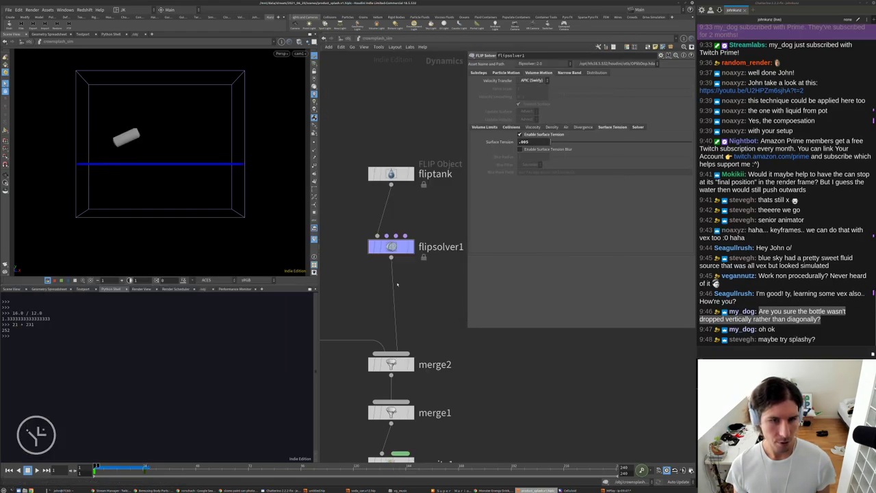
Set the Velocity Transfer method of flipsolver1 to FLIP (Splashy).
scroll(409, 304, down, 3)
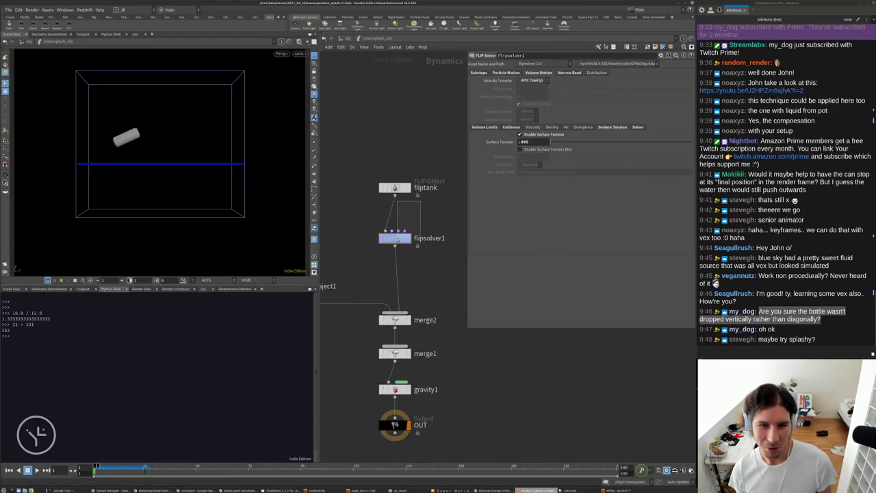
middle_drag(351, 221, 358, 238)
click(403, 204)
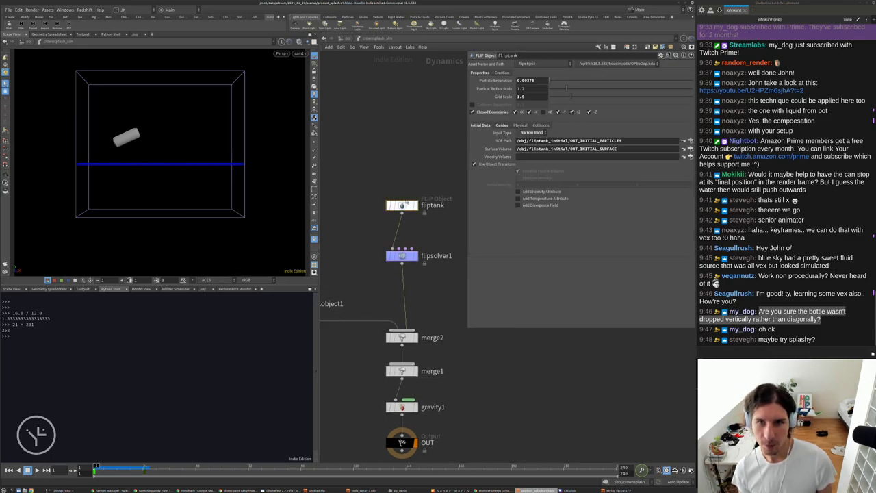
click(405, 254)
click(543, 81)
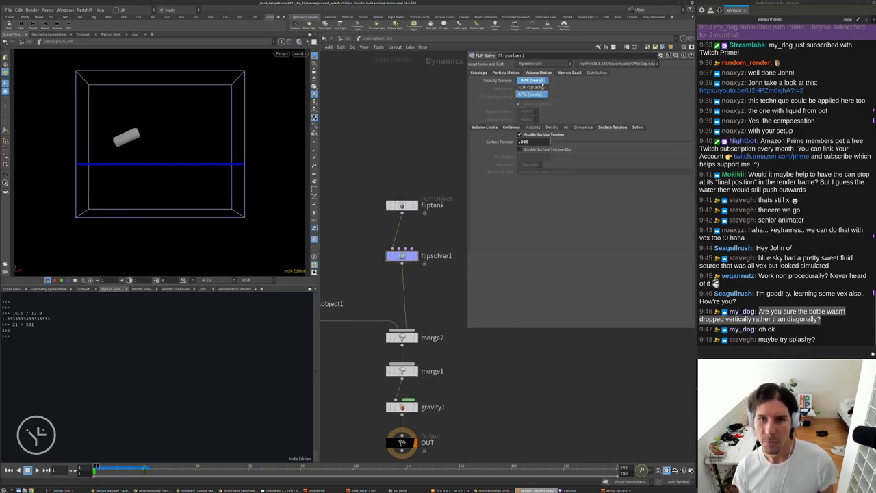
click(532, 87)
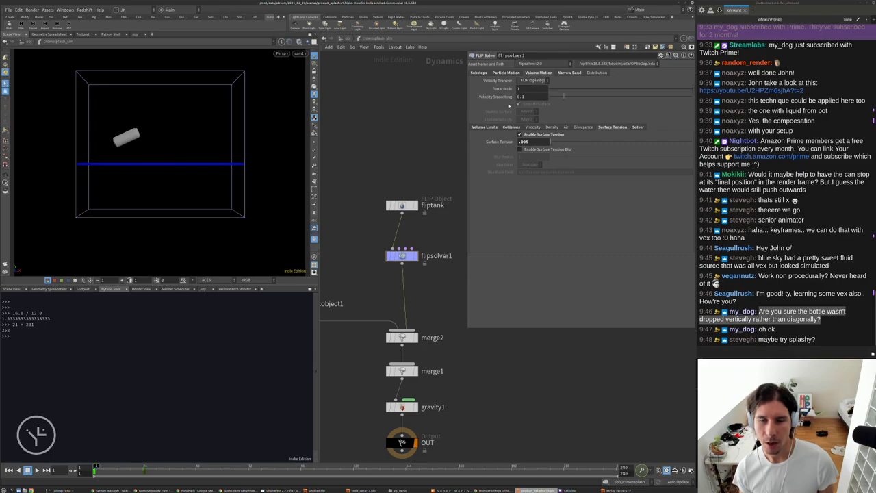
Set the Velocity Smoothing of flipsolver1 to 0.075.
middle_drag(421, 143, 415, 123)
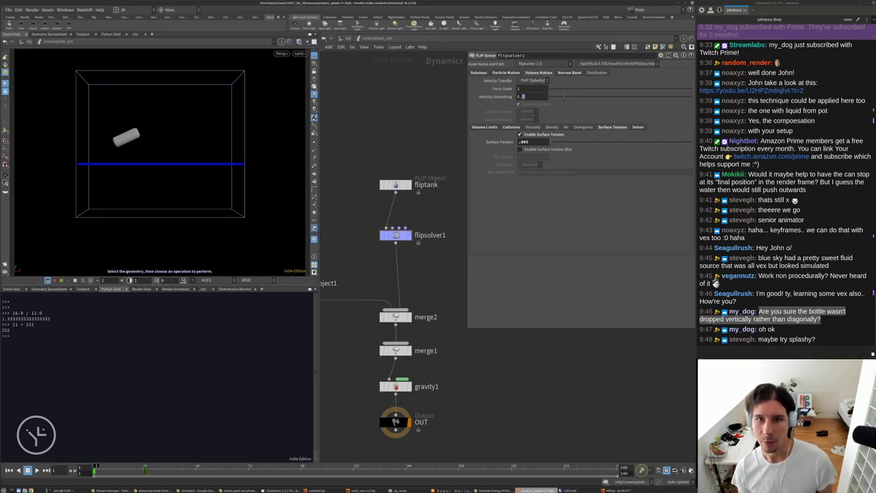
double_click(521, 97)
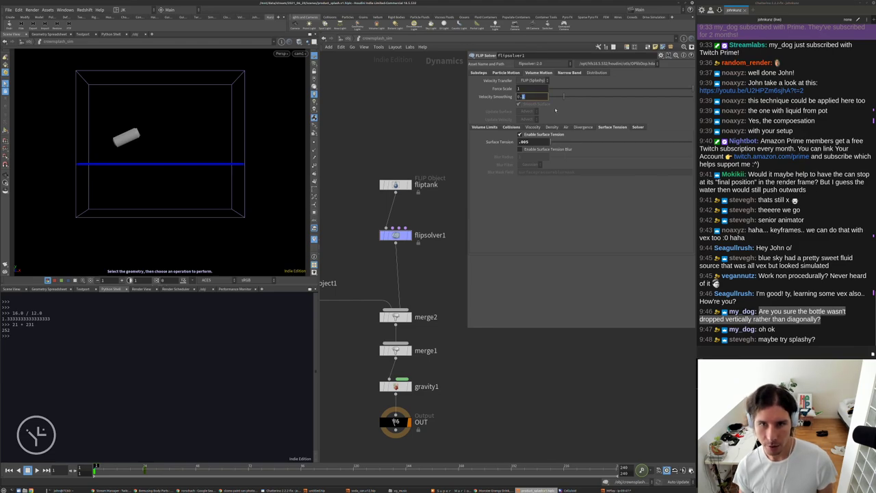
text(0.07)
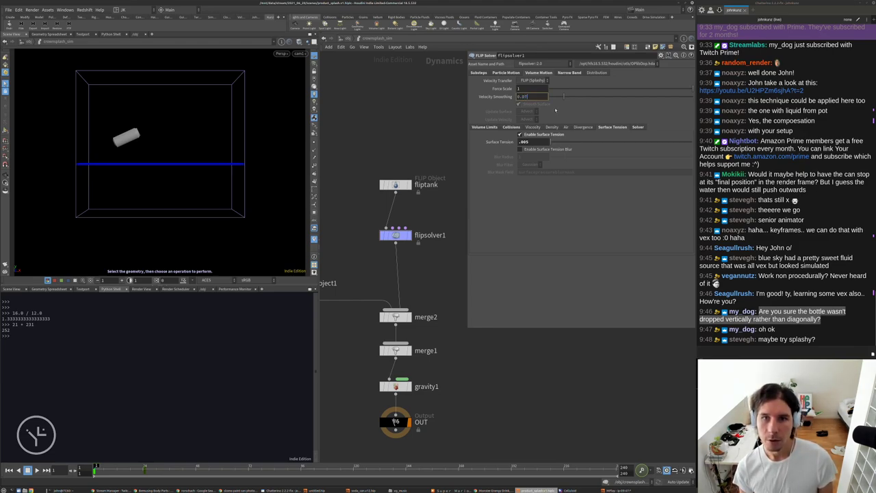
text(5)
key(Return)
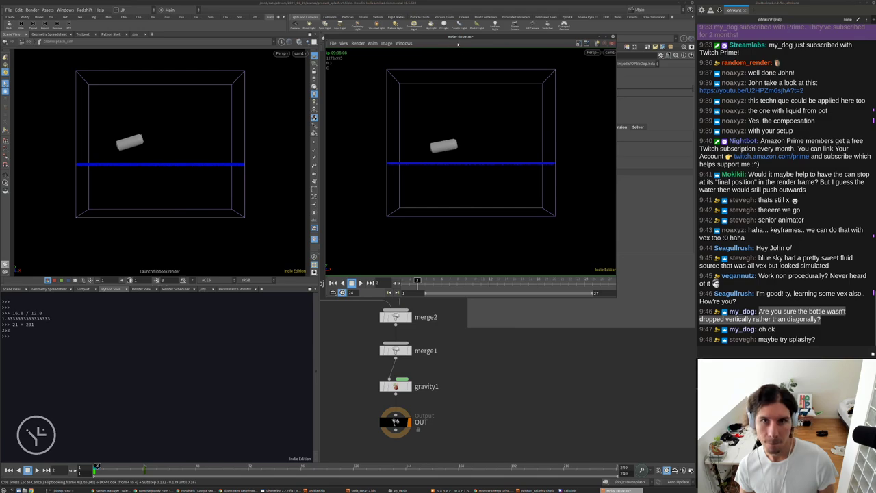
Reposition the flipbook window and examine the new splash close up.
drag(458, 37, 449, 76)
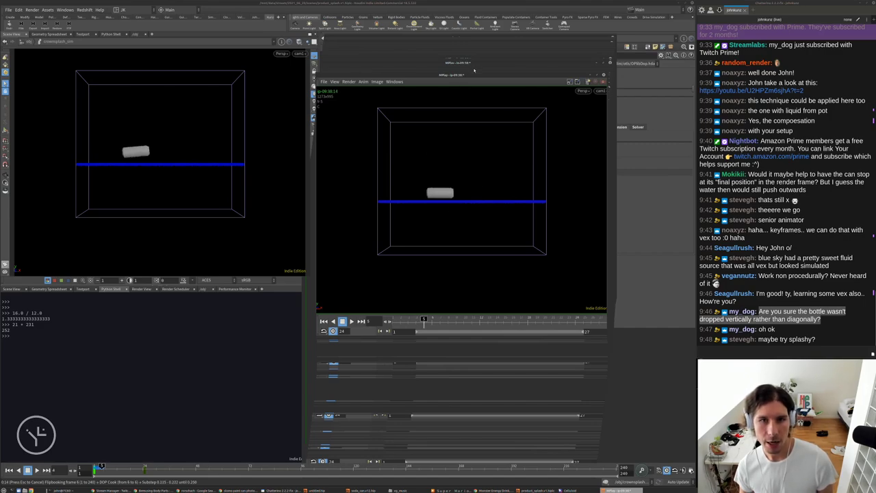
drag(474, 70, 476, 56)
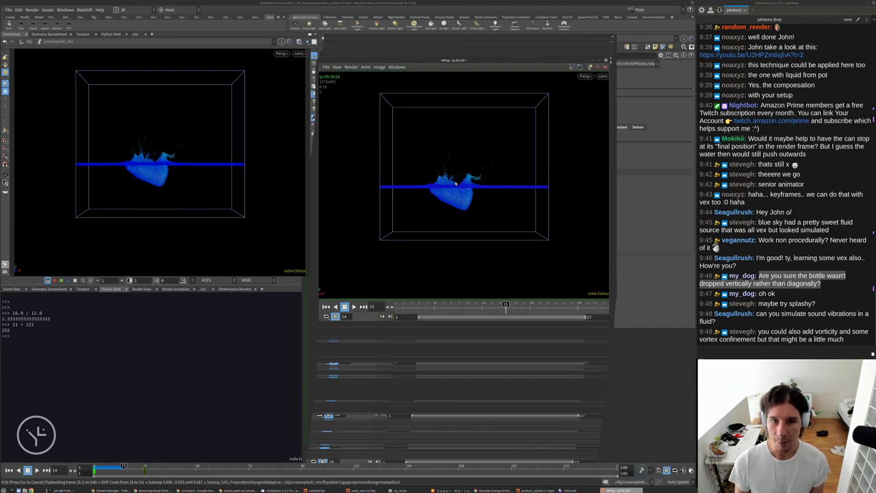
scroll(455, 182, up, 5)
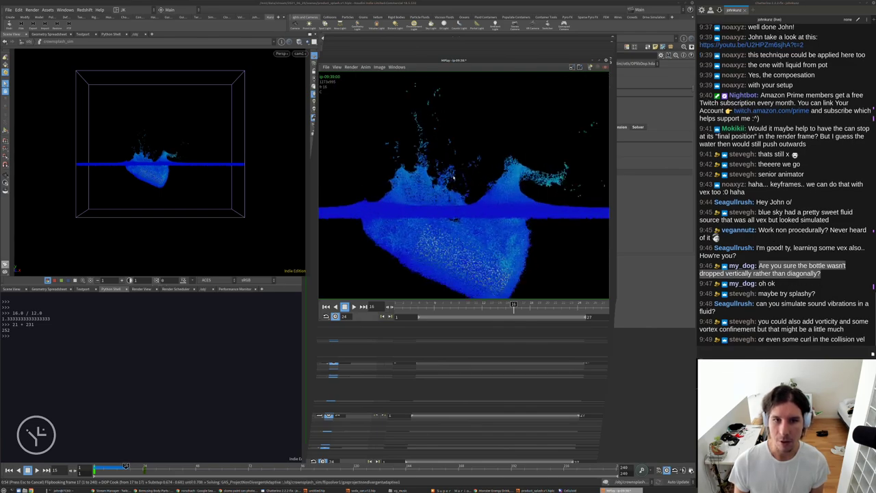
Stop the running flipbook render and set the Particle Separation of fliptank to 0.0025.
key(h)
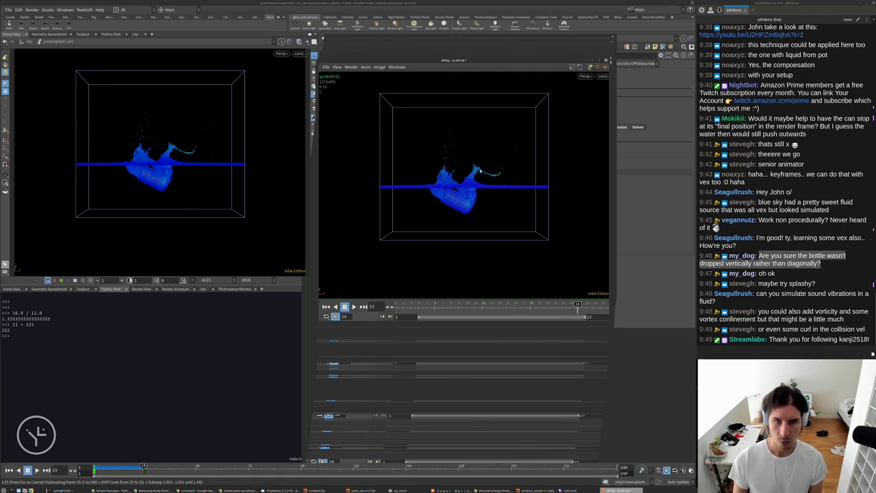
key(Escape)
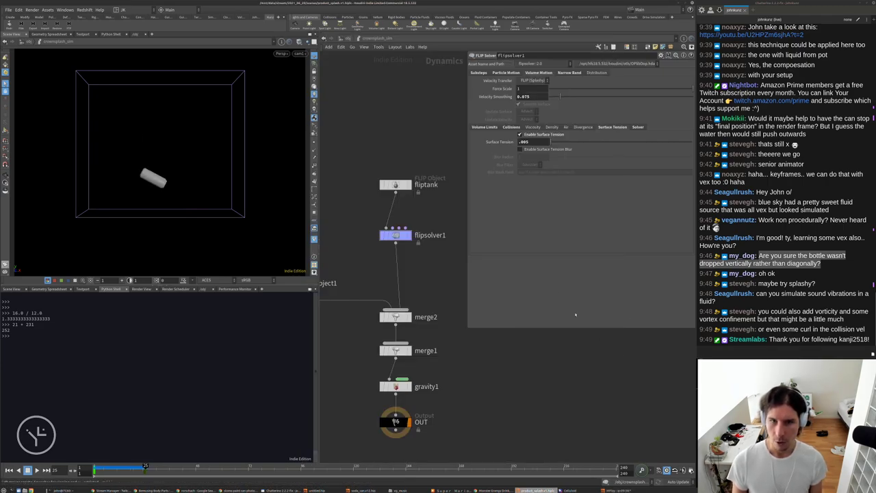
scroll(455, 172, down, 4)
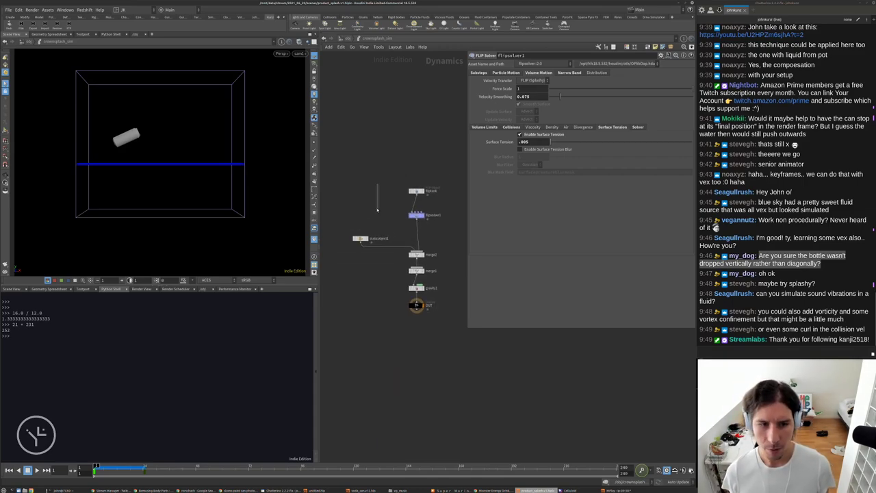
drag(377, 210, 358, 268)
drag(430, 161, 418, 193)
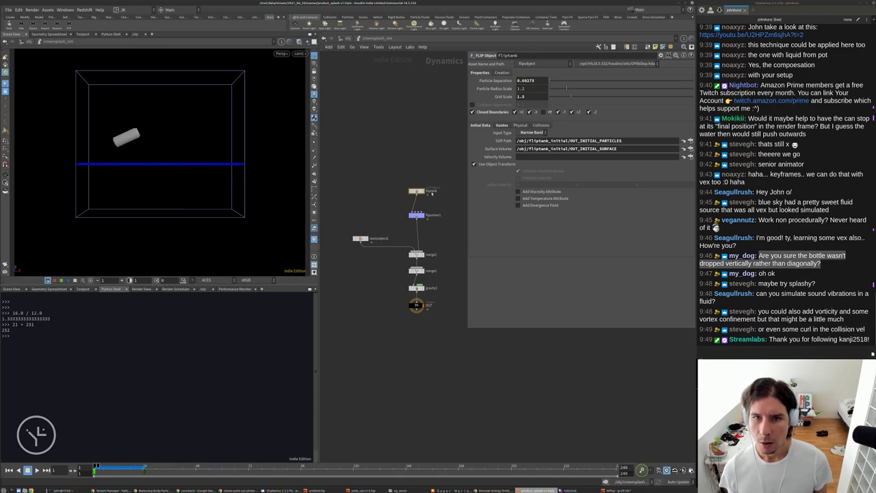
middle_click(418, 216)
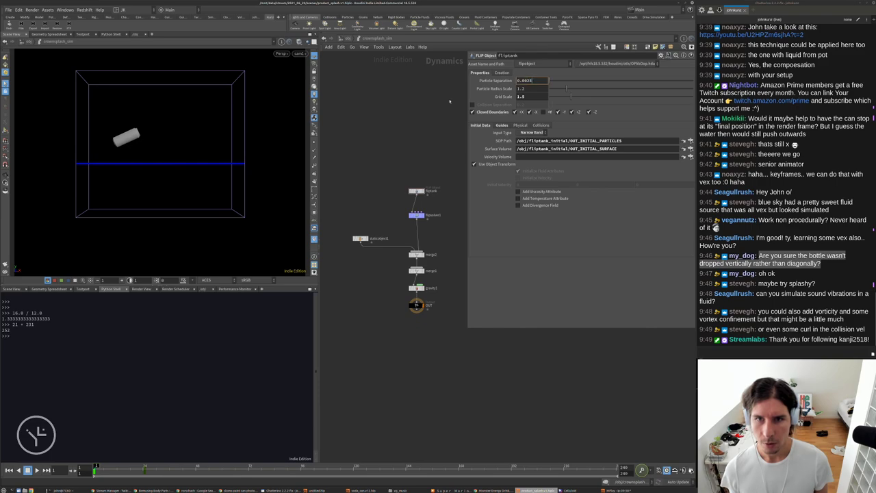
Start a new flipbook render from an angled perspective view of the can and water tank.
drag(269, 143, 170, 178)
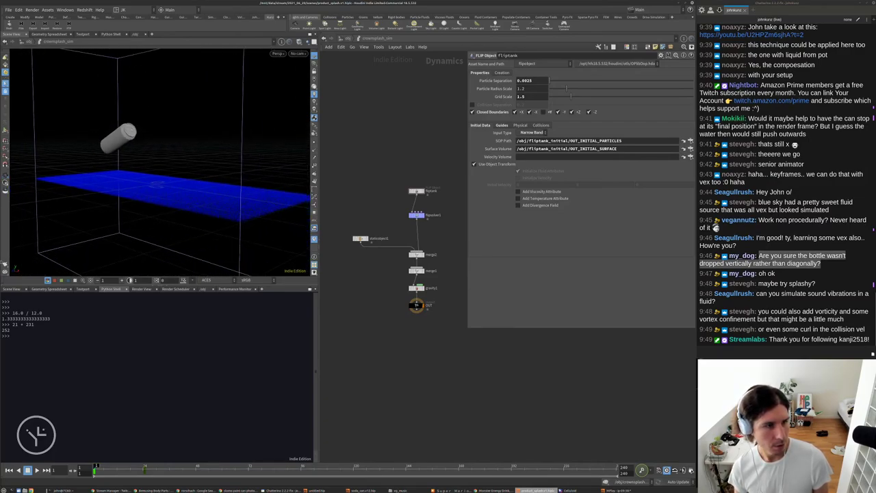
key(alt+f)
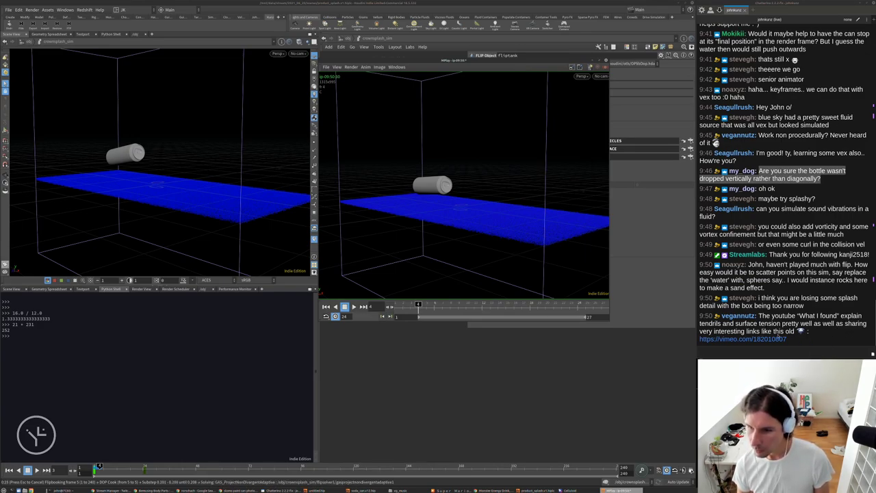
Open the Vimeo link shared in the chat, watch the Mean Curvature Flow Surface Tension video, read its description, and return to the flipbook.
click(742, 339)
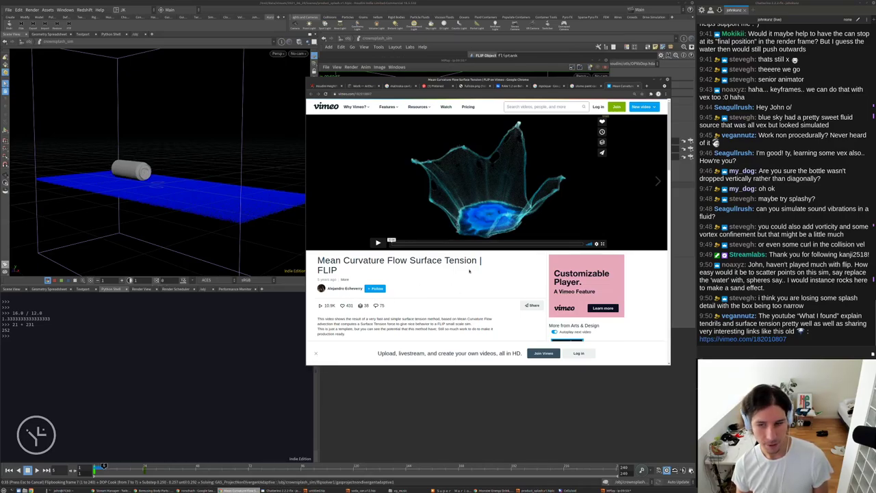
click(378, 242)
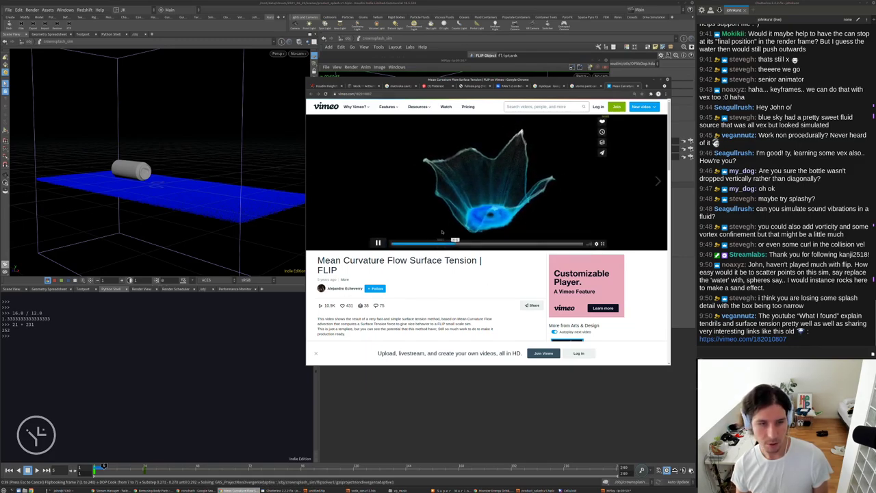
drag(384, 260, 317, 262)
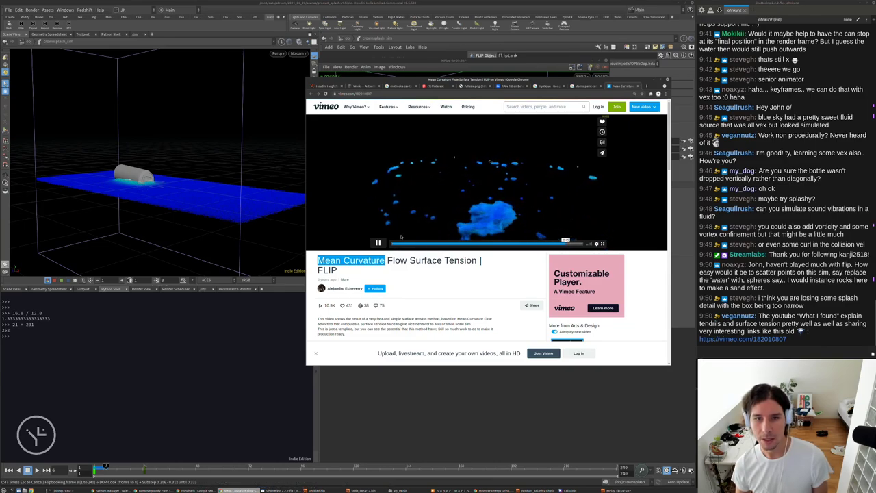
click(378, 242)
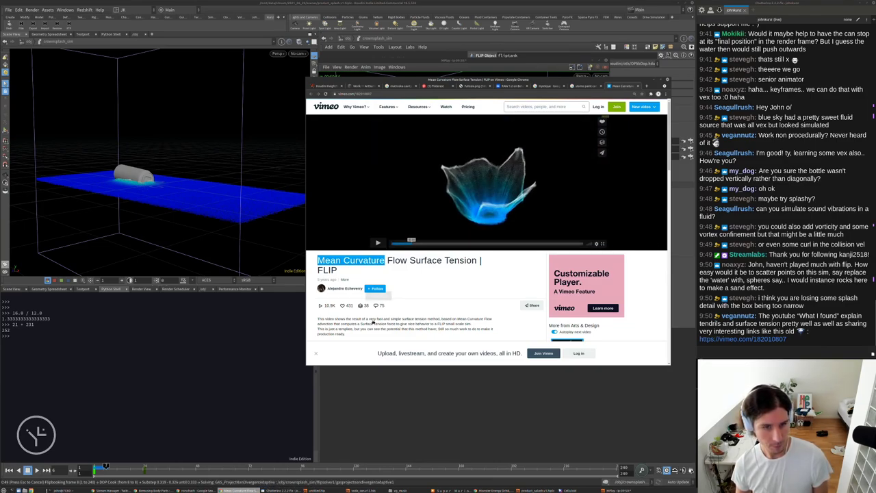
scroll(369, 317, down, 2)
click(327, 312)
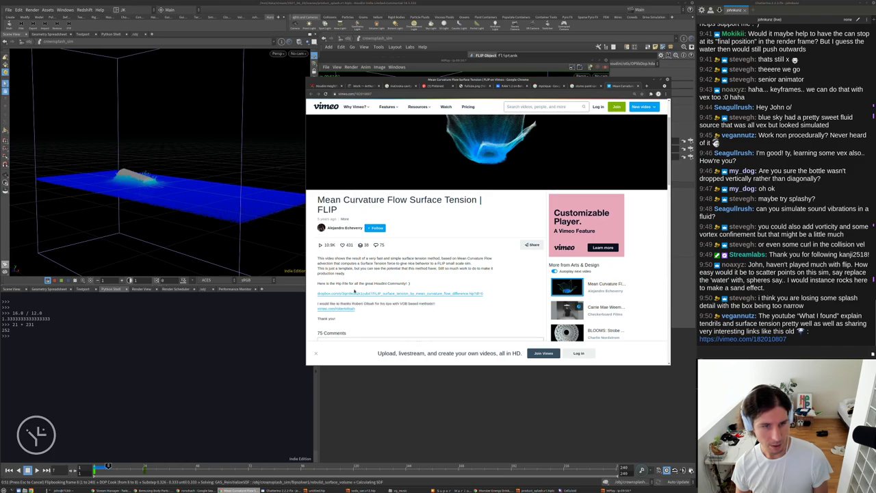
scroll(331, 274, down, 1)
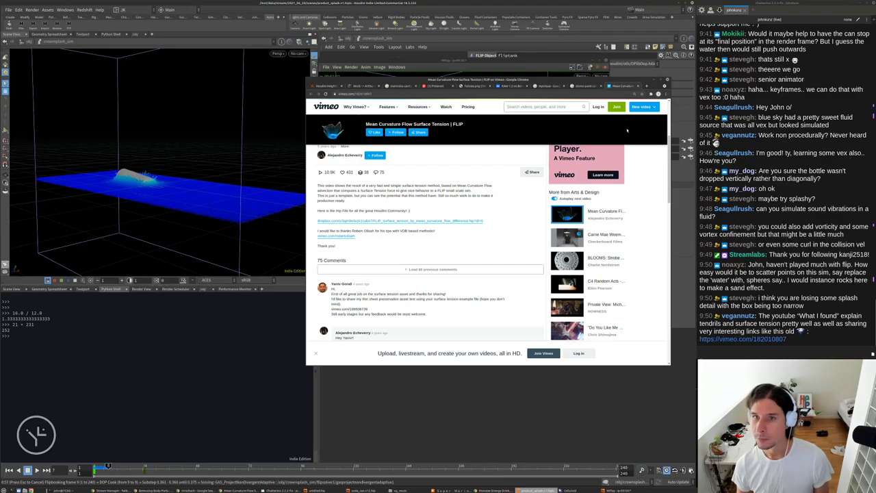
click(482, 380)
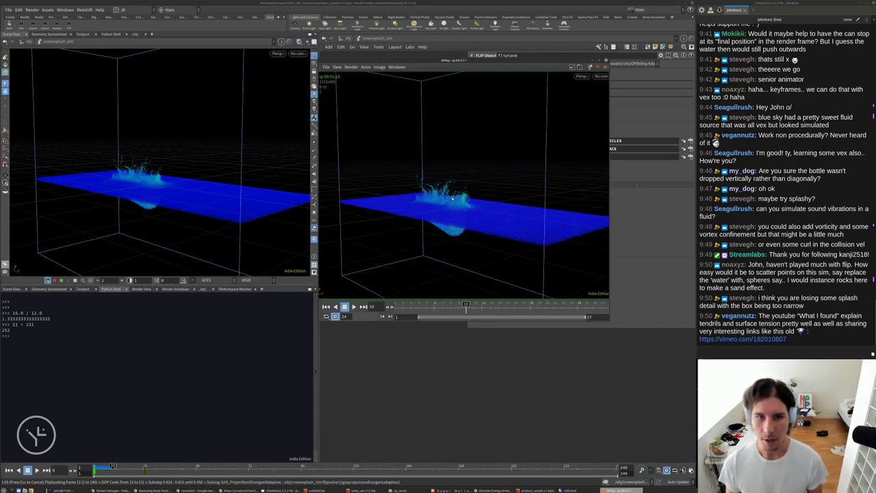
Examine the splash in the angled-view flipbook both close up and as a whole, moving the flipbook window higher.
scroll(452, 192, up, 3)
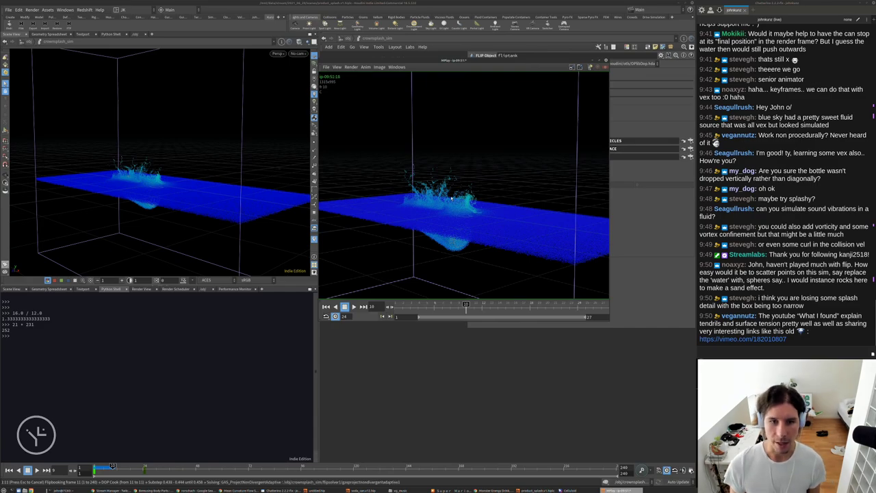
scroll(451, 196, down, 1)
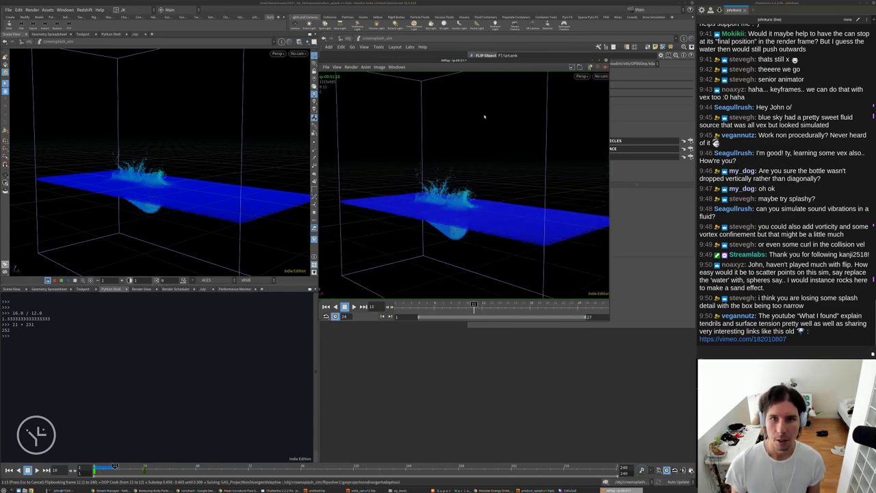
drag(507, 60, 524, 45)
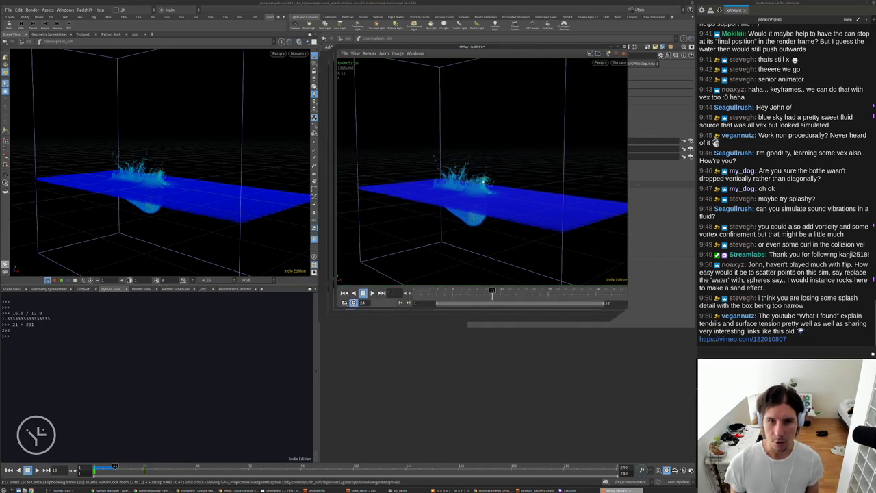
scroll(483, 182, up, 8)
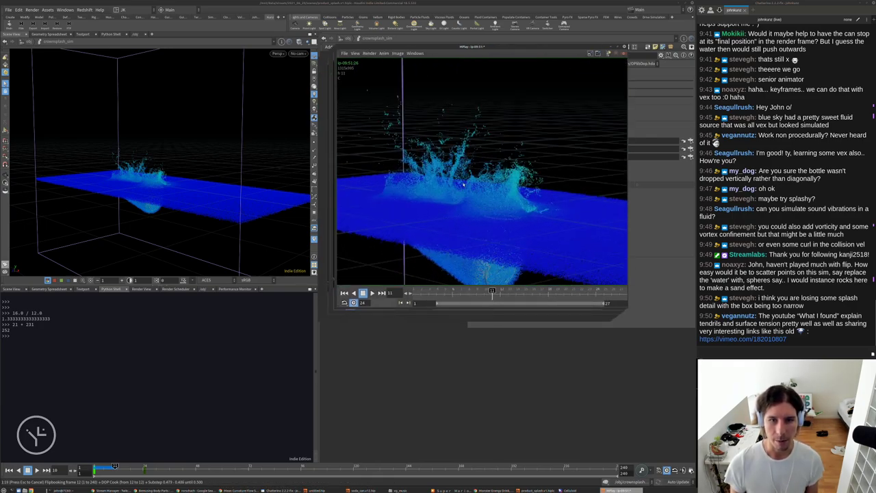
scroll(464, 184, down, 8)
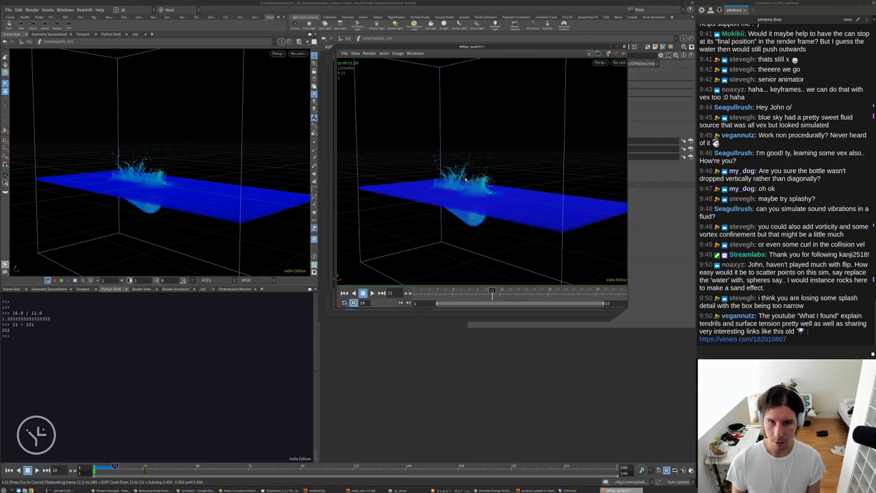
scroll(467, 189, up, 3)
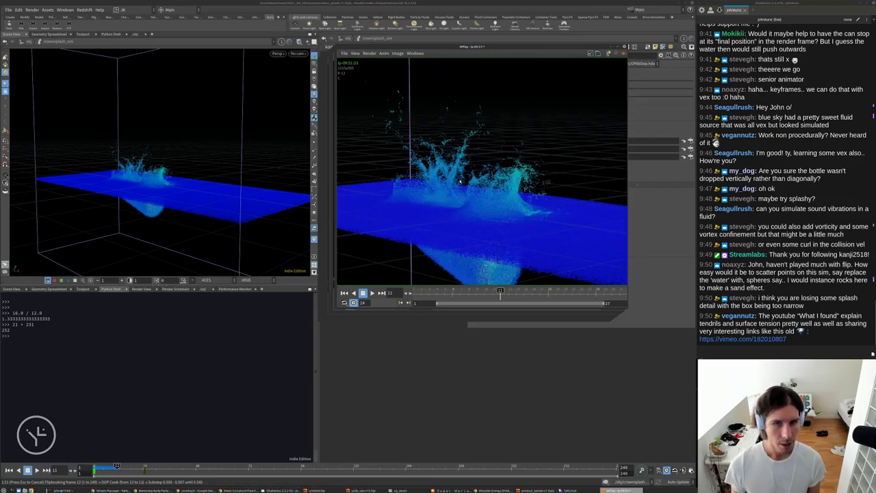
key(h)
scroll(460, 182, up, 4)
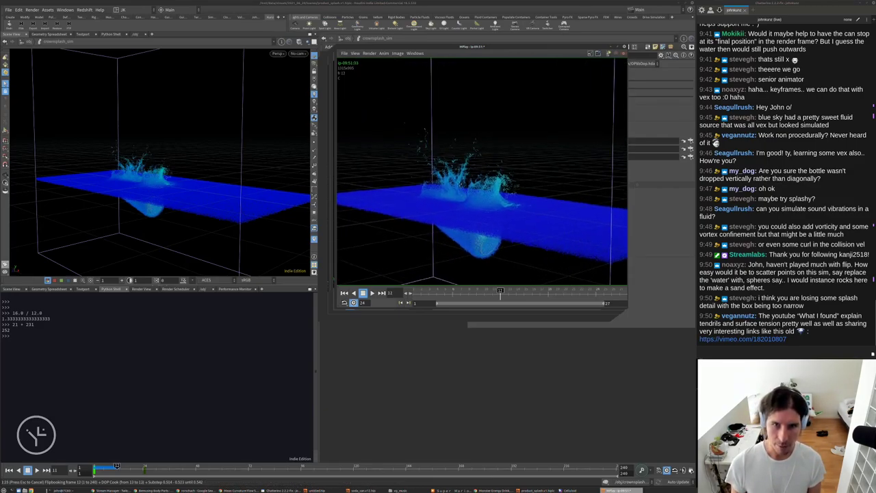
scroll(460, 194, down, 2)
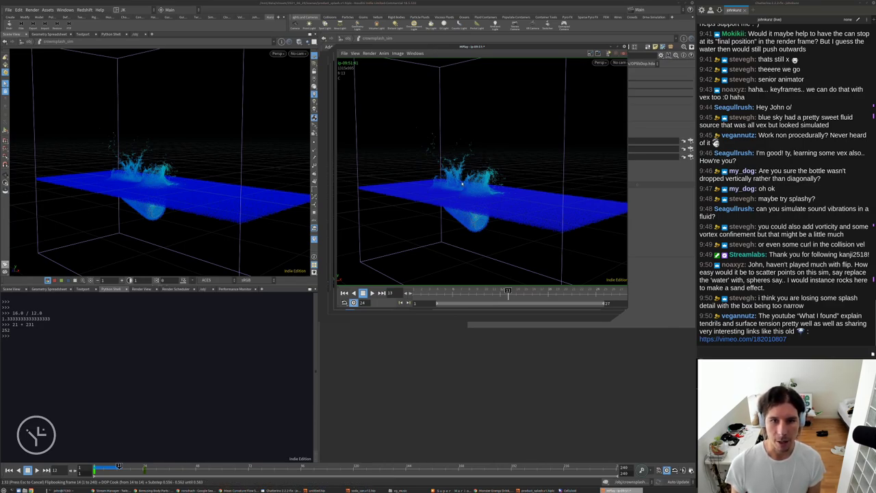
scroll(463, 183, up, 4)
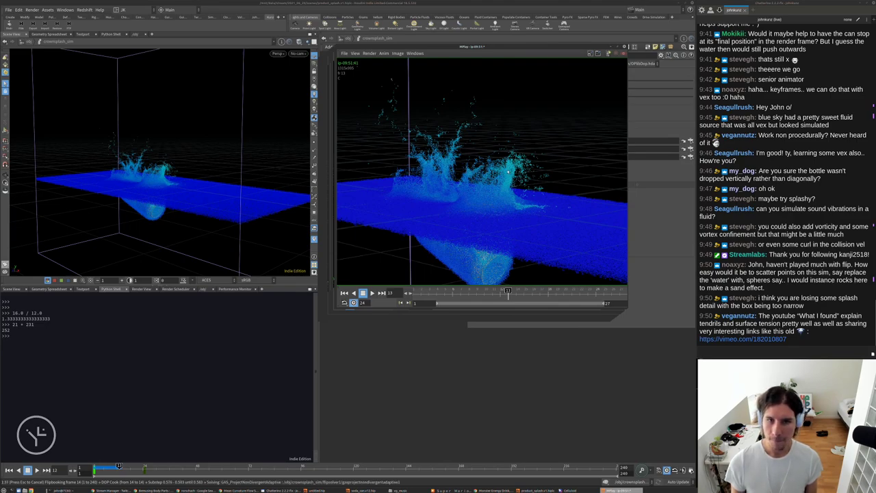
scroll(464, 181, down, 4)
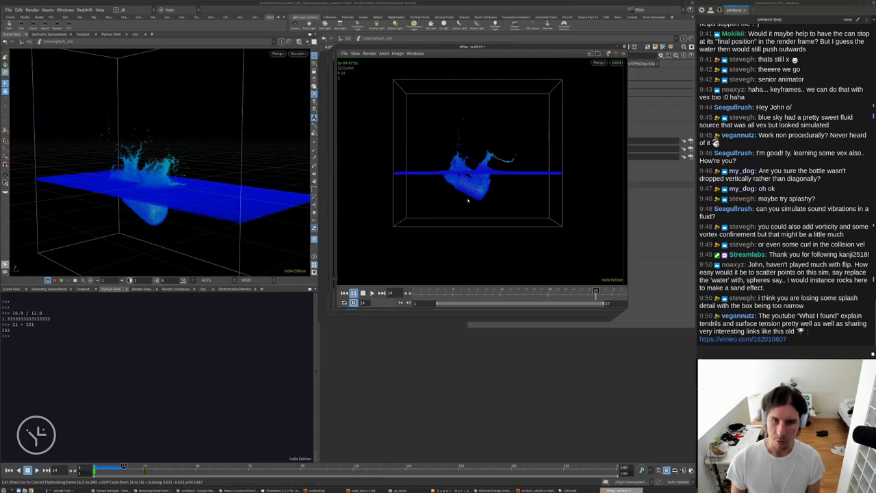
Compare the splash with the earlier camera-view flipbook, inspect it close up, and stop the running render.
drag(565, 295, 532, 295)
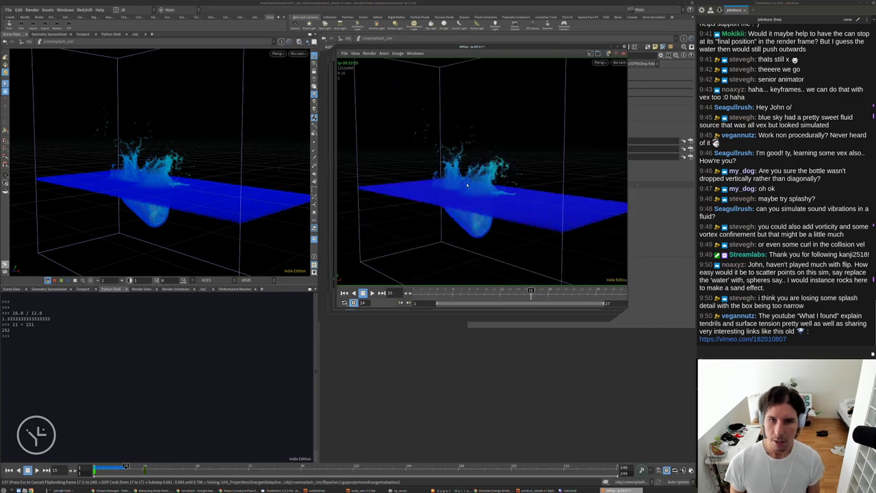
scroll(465, 176, up, 3)
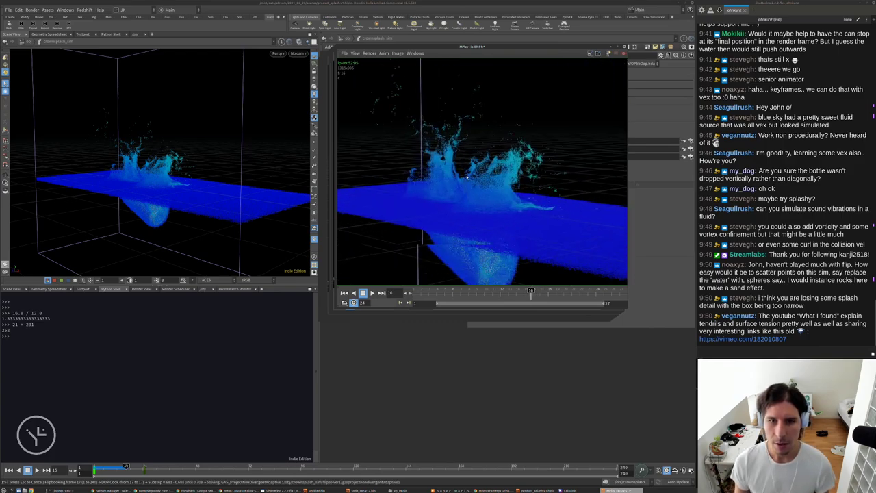
click(505, 365)
key(Escape)
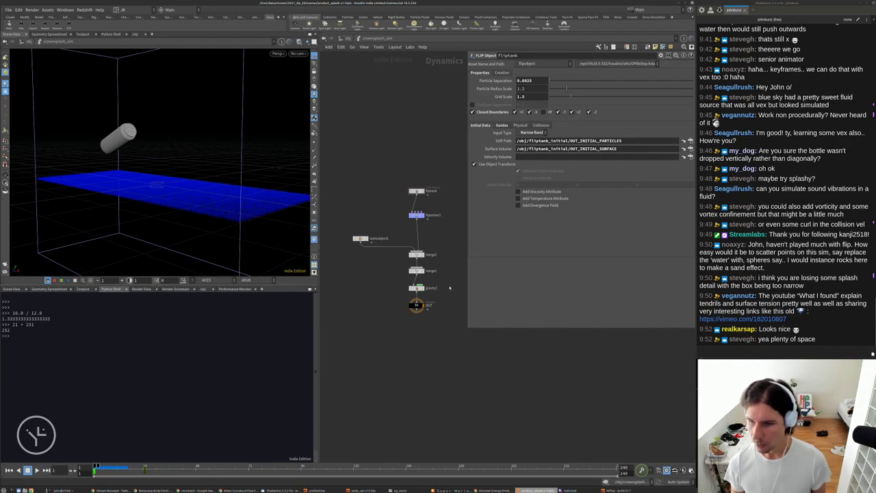
Switch the scene view back to looking through cam1.
scroll(405, 147, up, 4)
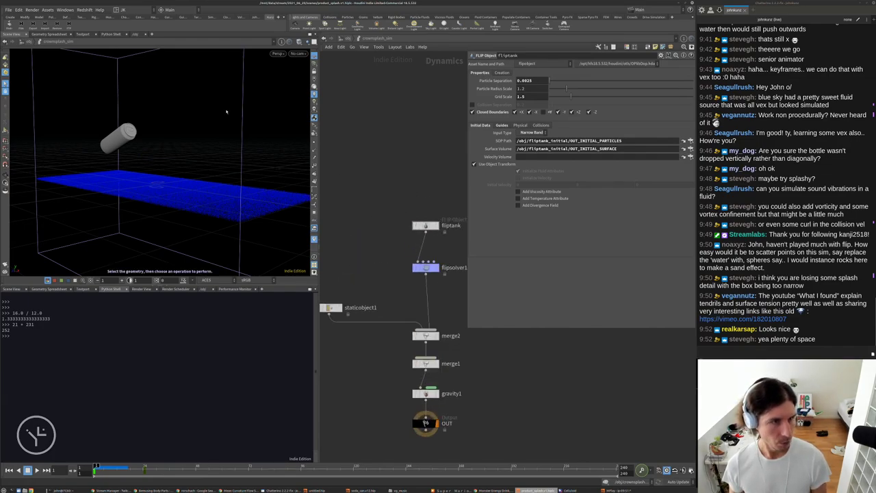
click(297, 53)
click(332, 135)
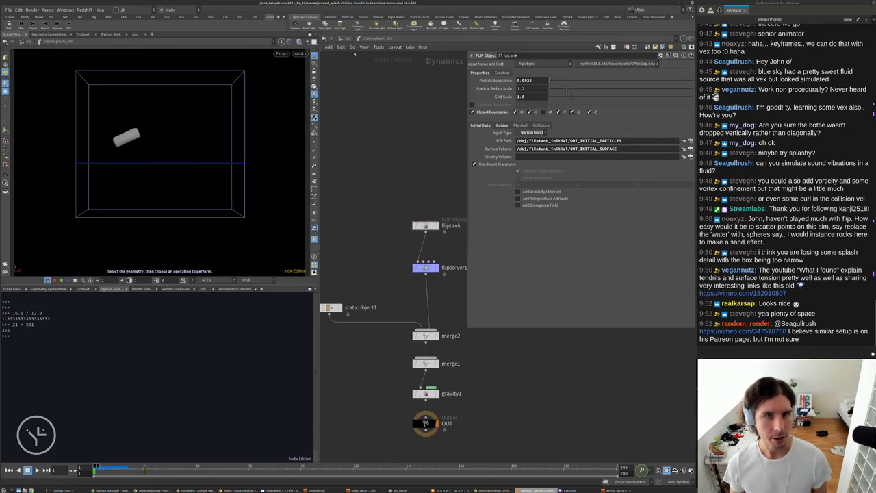
Enter the fliptank_initial network and show the other scene objects in the viewport alongside the wavetank.
key(u)
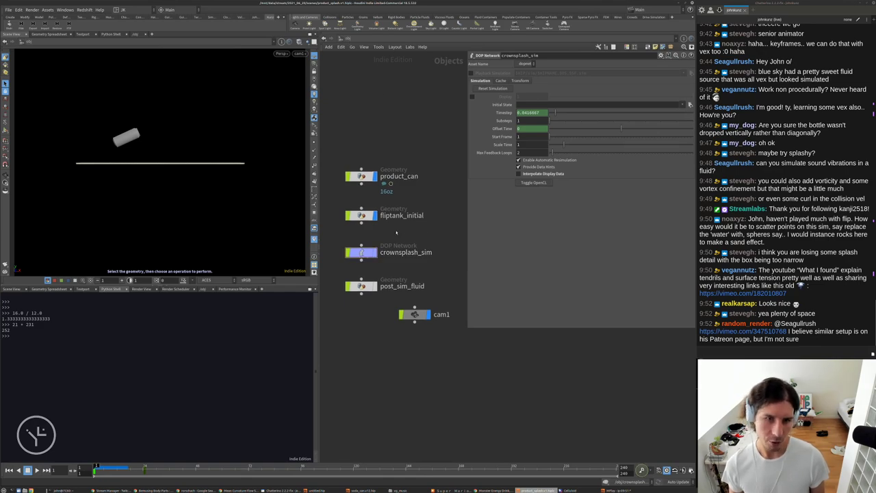
middle_drag(396, 232, 430, 208)
double_click(373, 195)
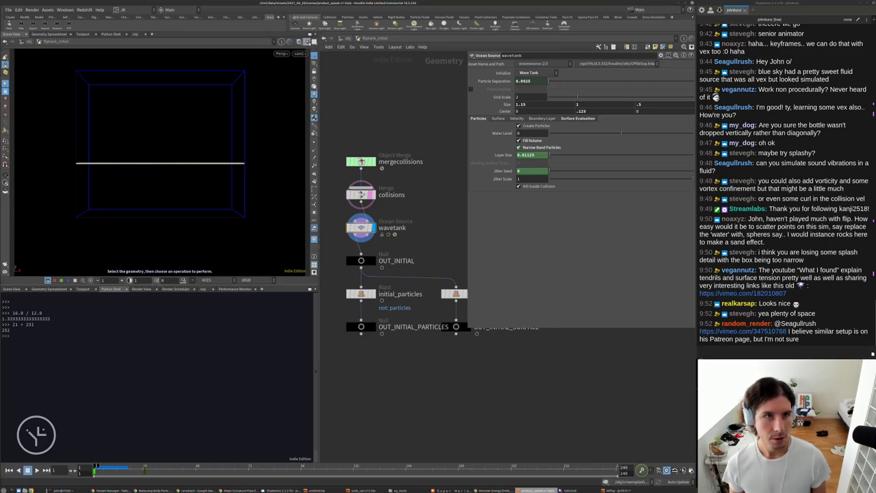
click(307, 42)
click(315, 50)
Set the X Center of the wavetank ocean source to -0.15.
middle_click(534, 104)
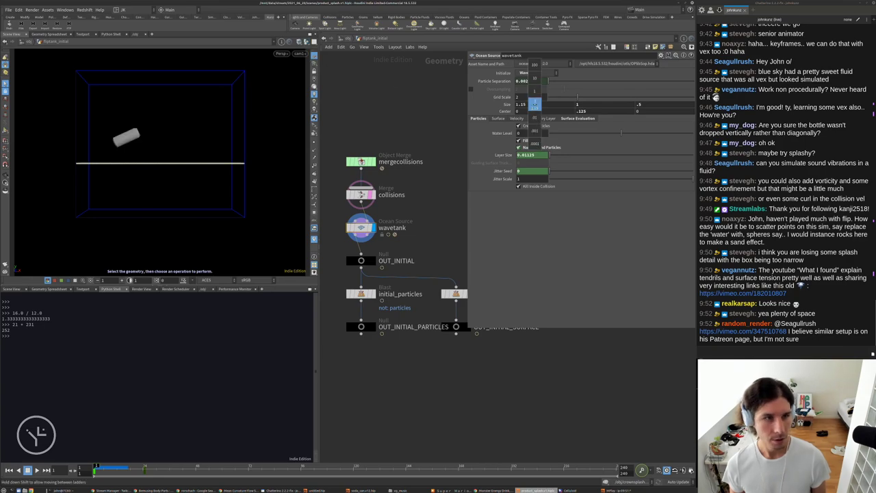
mouse_move(533, 112)
middle_down()
mouse_move(520, 111)
mouse_move(528, 111)
middle_up()
text(15)
key(Return)
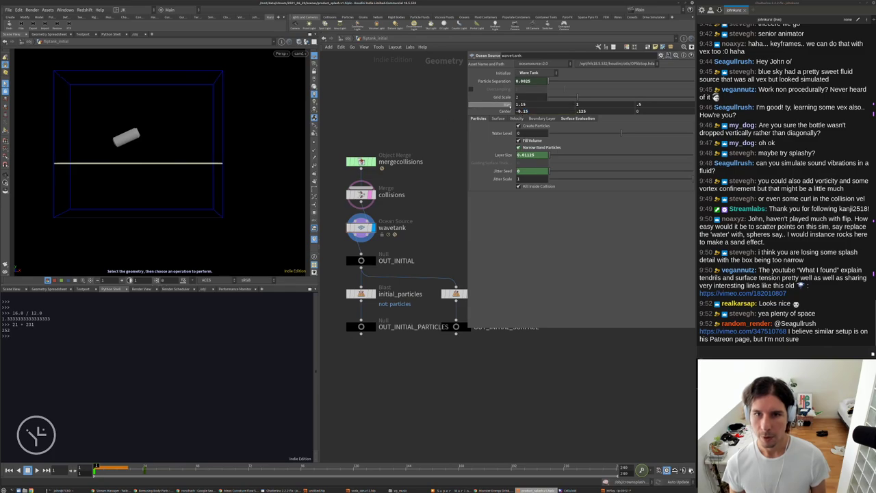
Set the X Size of the wavetank ocean source to .85.
click(537, 104)
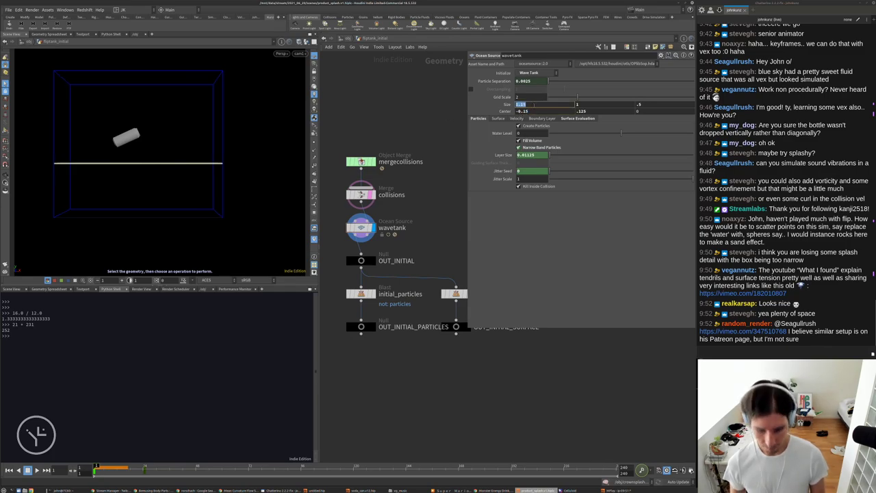
text(.85)
key(Return)
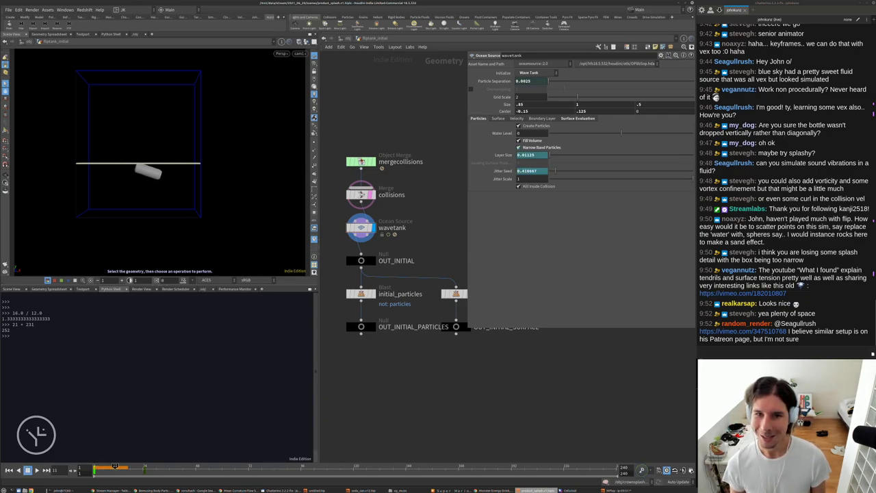
Set the X Center of the wavetank ocean source to -0.1.
click(519, 111)
key(BackSpace)
key(Return)
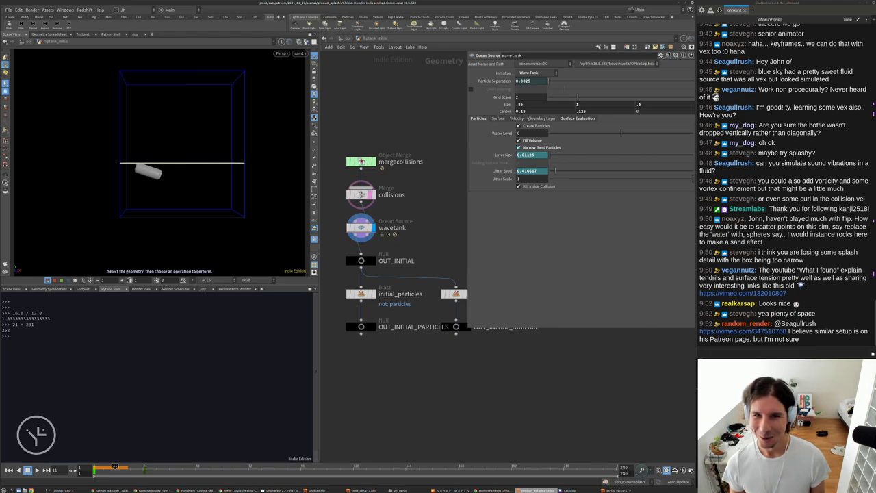
click(529, 111)
text(0)
key(Return)
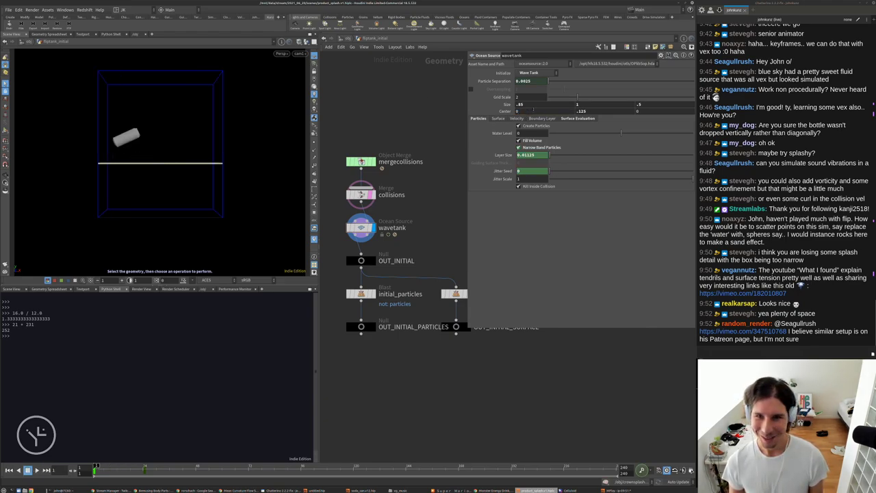
middle_drag(531, 111, 504, 134)
key(Up)
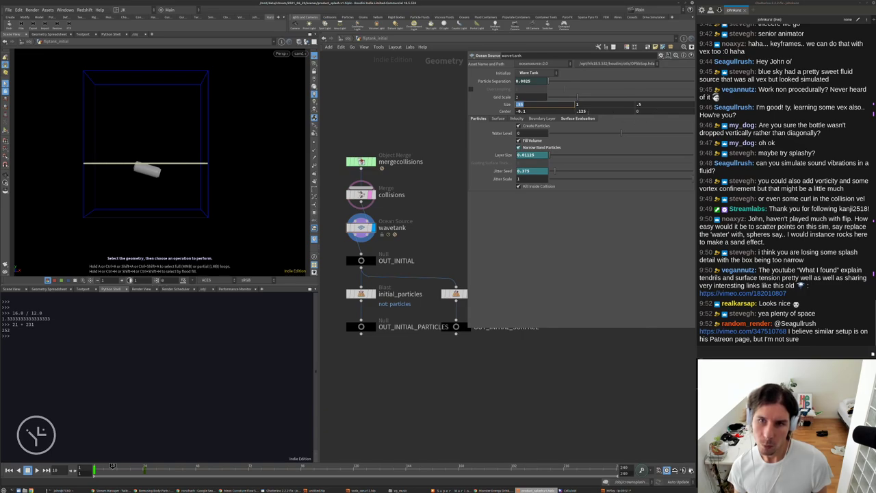
Set the Y Center of the wavetank ocean source to .25.
drag(588, 112, 579, 116)
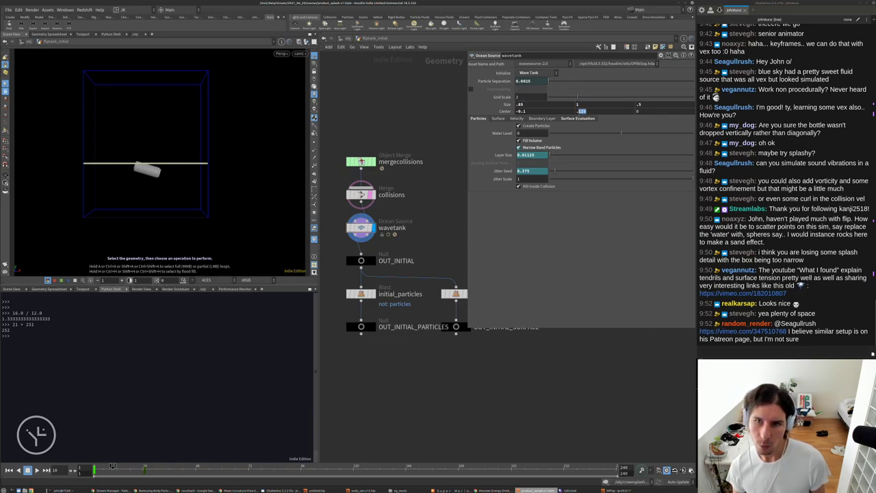
text(.25)
key(Return)
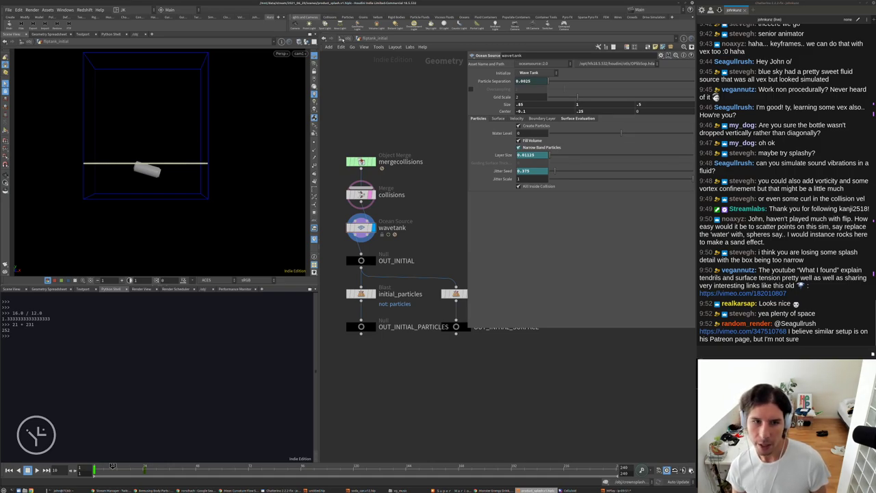
Leave the fliptank_initial network and enter the crownsplash_sim DOP network.
key(u)
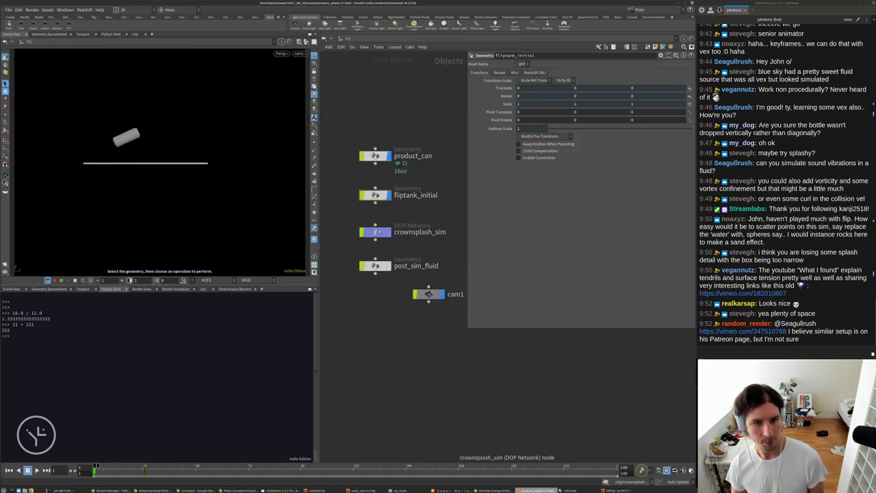
click(379, 231)
key(i)
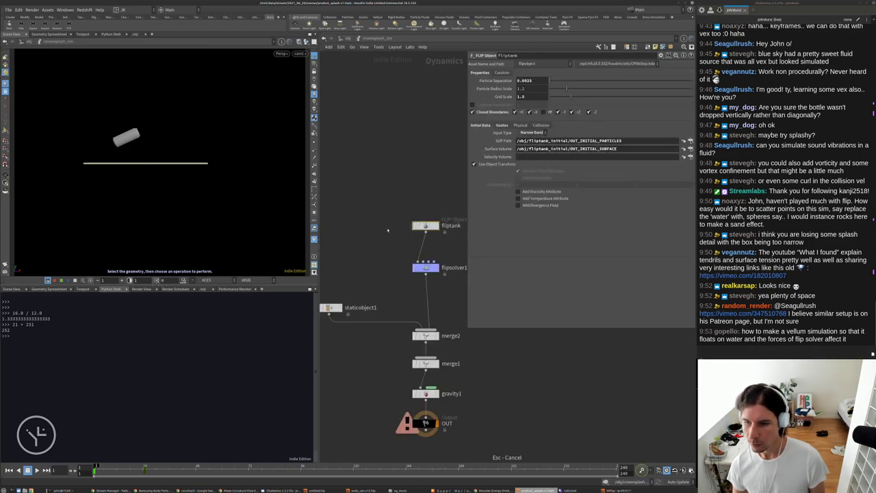
middle_drag(457, 319, 452, 294)
scroll(567, 379, down, 3)
middle_drag(567, 379, 544, 369)
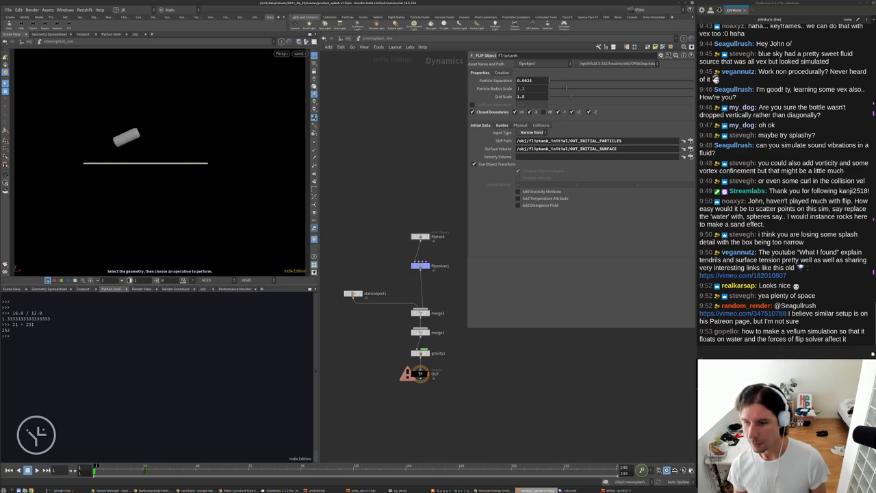
middle_drag(503, 371, 455, 392)
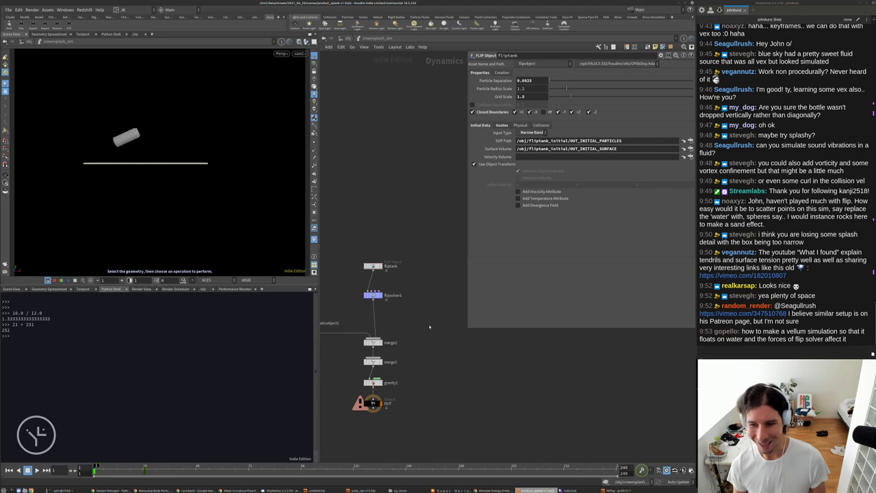
scroll(430, 327, up, 3)
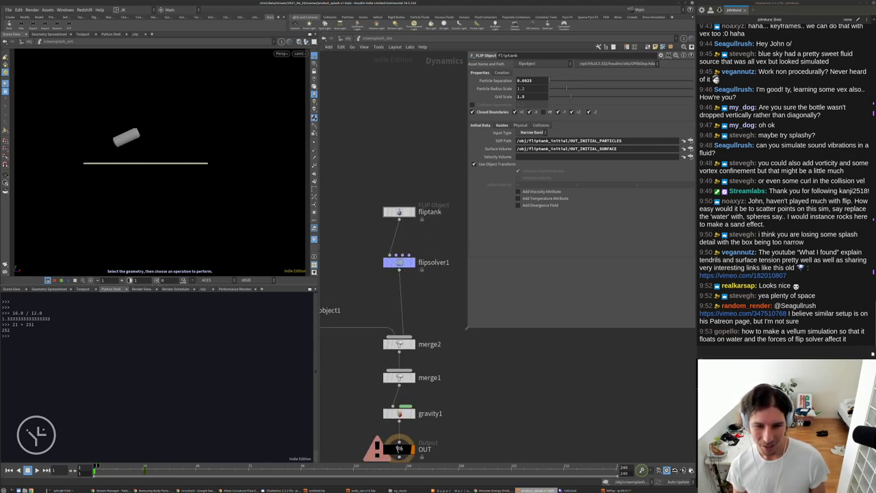
Try a Feedback Scale of 1 in flipsolver1's volume solver settings and return it to 0.
click(402, 262)
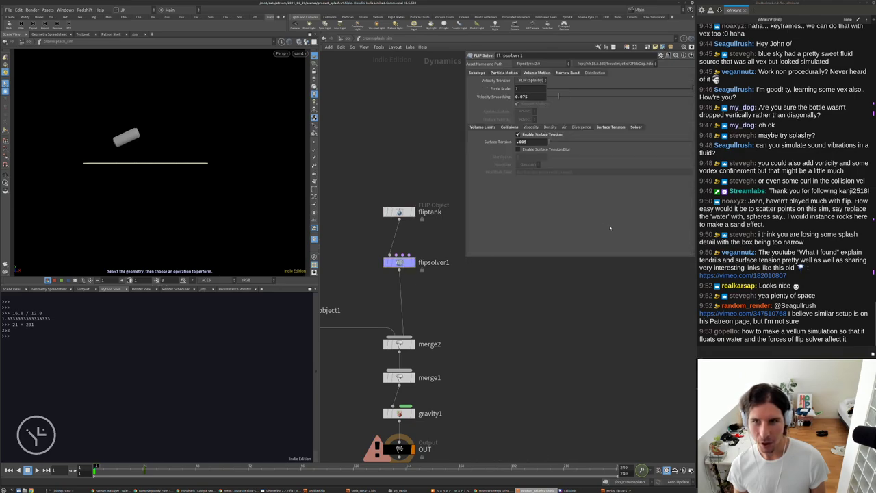
click(635, 127)
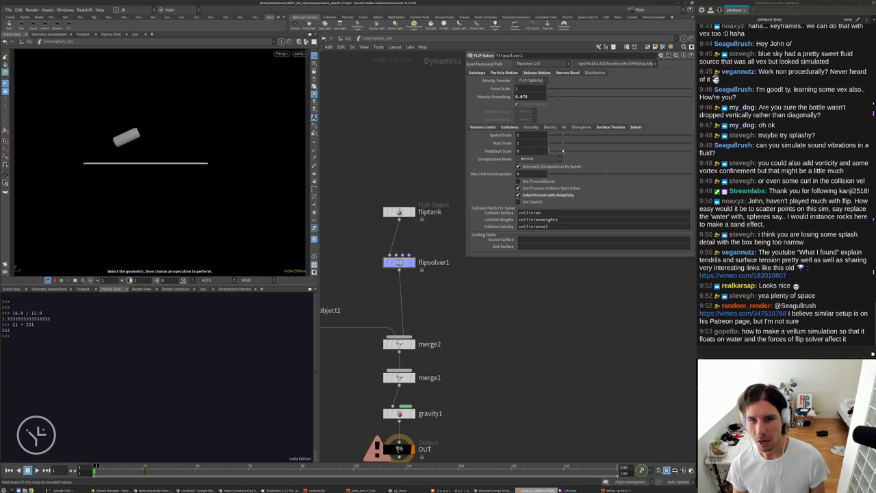
drag(553, 150, 513, 150)
text(1)
key(Return)
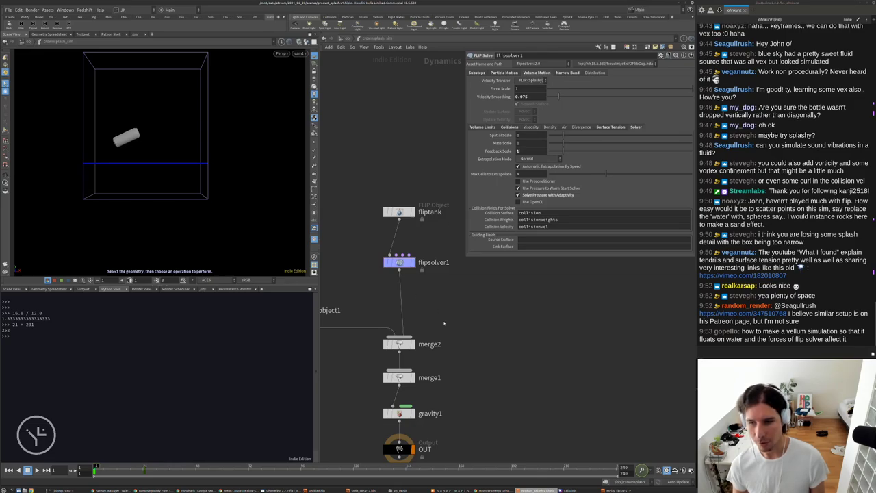
middle_drag(416, 298, 446, 315)
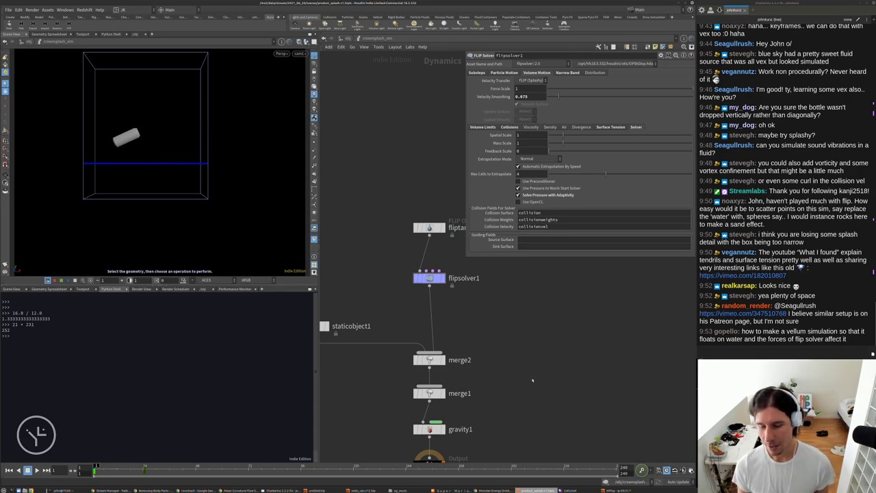
drag(552, 151, 540, 151)
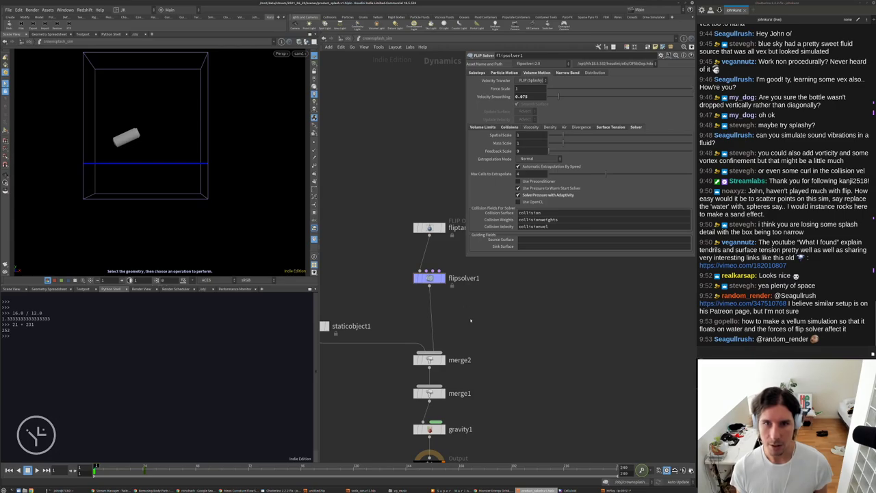
Add a POP Advect by Volumes node beside the flipsolver1 chain in the crownsplash_sim network.
middle_drag(470, 320, 449, 326)
middle_drag(401, 209, 403, 196)
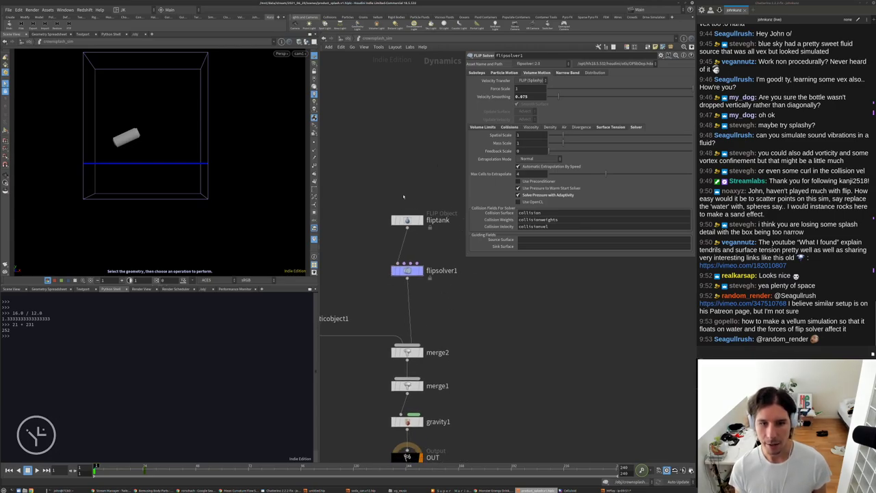
middle_drag(490, 334, 446, 294)
key(Tab)
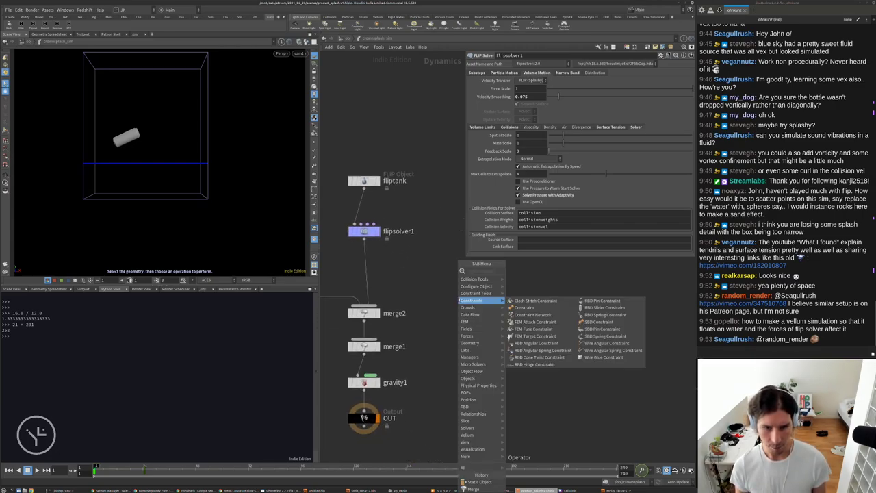
text(adv)
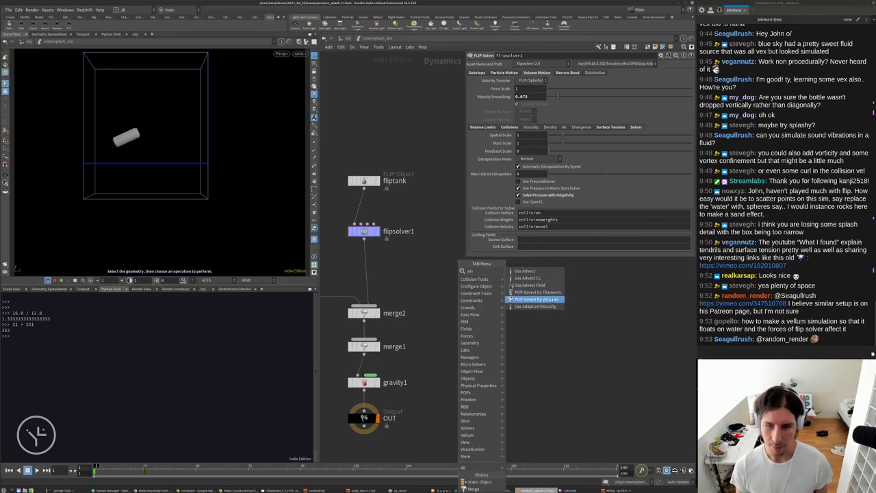
click(549, 299)
click(550, 299)
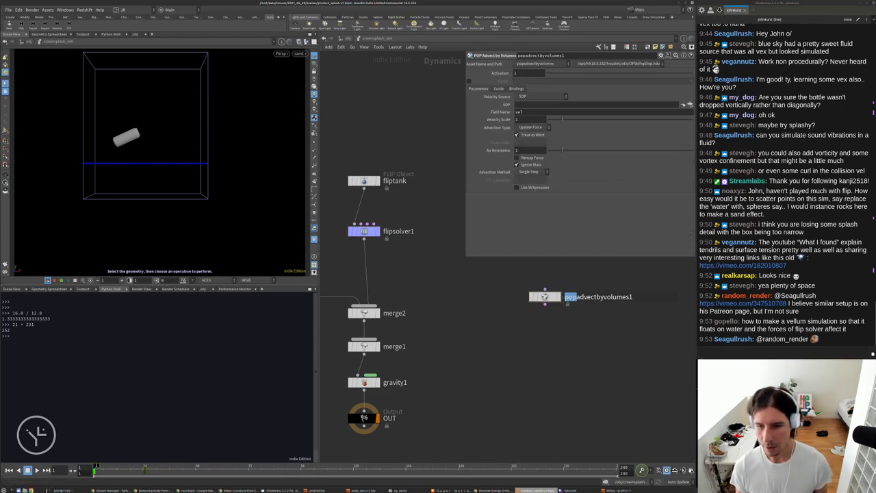
double_click(566, 297)
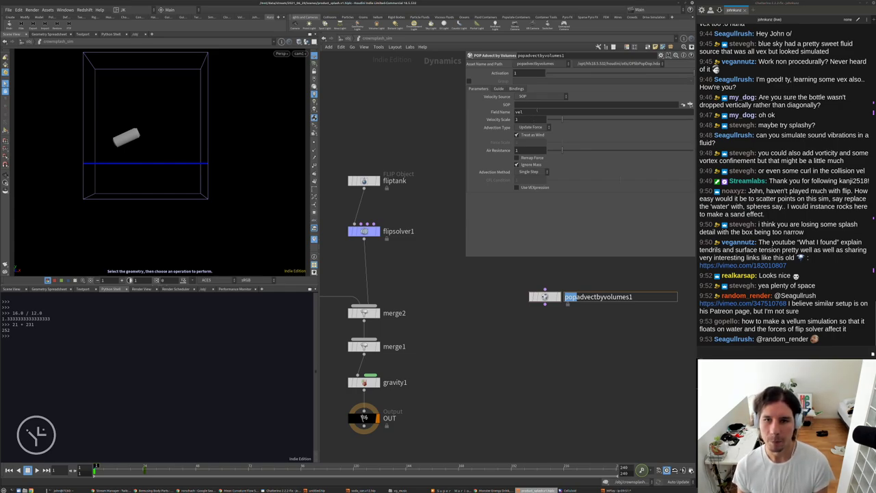
Try DOP Data as the Velocity Source of the POP Advect by Volumes node, and delete the node.
click(536, 98)
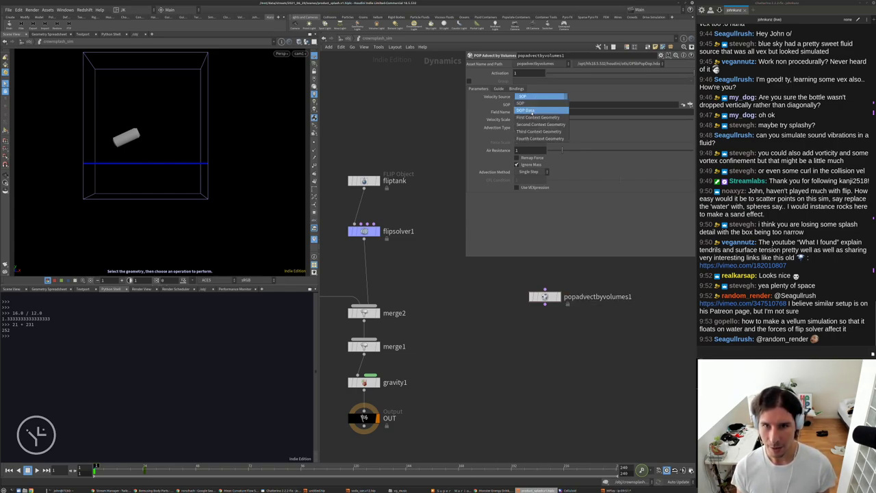
click(524, 110)
double_click(518, 110)
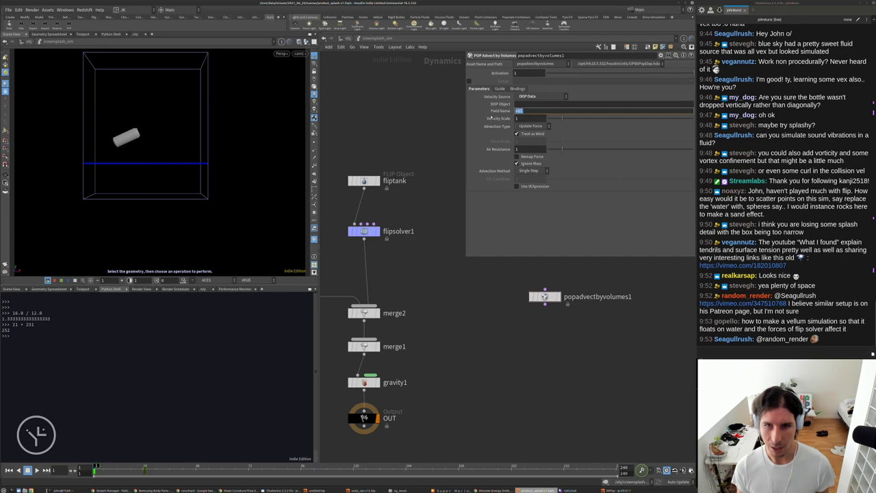
middle_drag(411, 119, 432, 183)
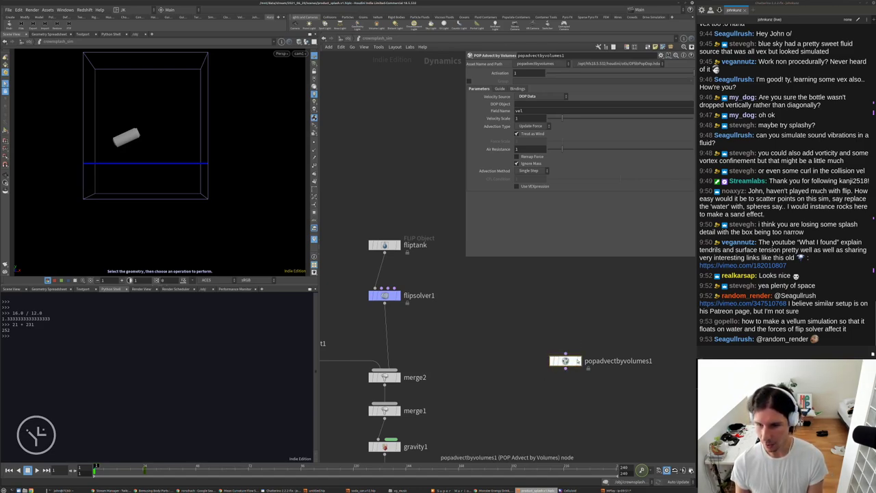
key(Delete)
key(h)
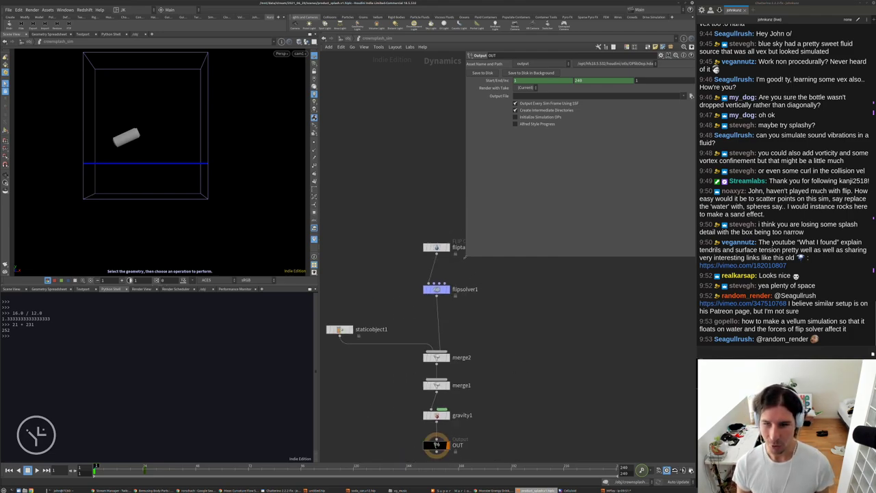
Set both Min Substeps and Max Substeps of flipsolver1 to 5.
drag(464, 255, 484, 245)
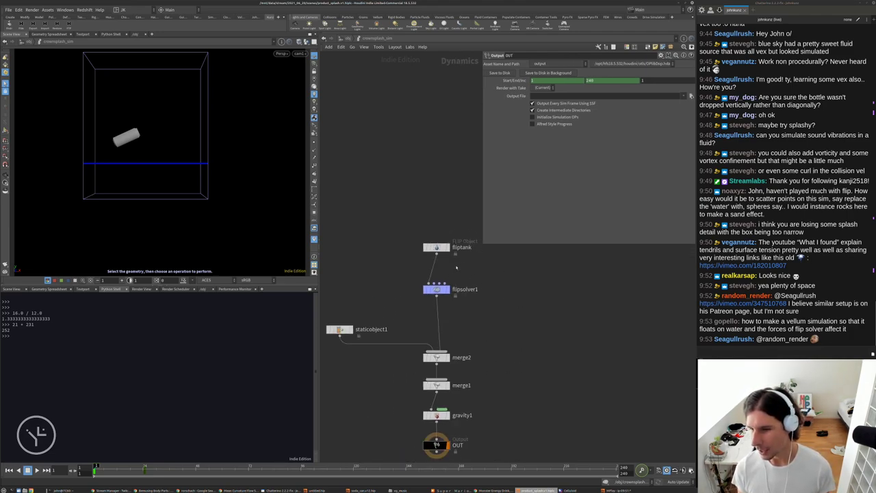
middle_drag(531, 283, 531, 275)
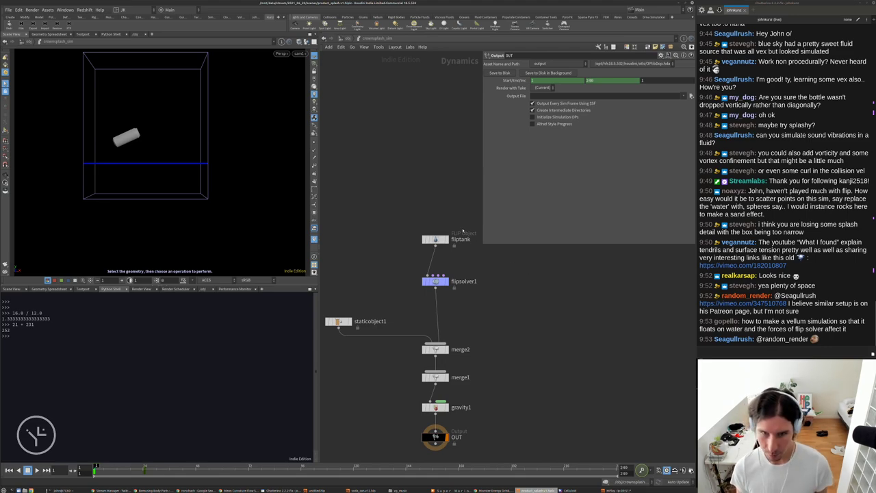
click(436, 281)
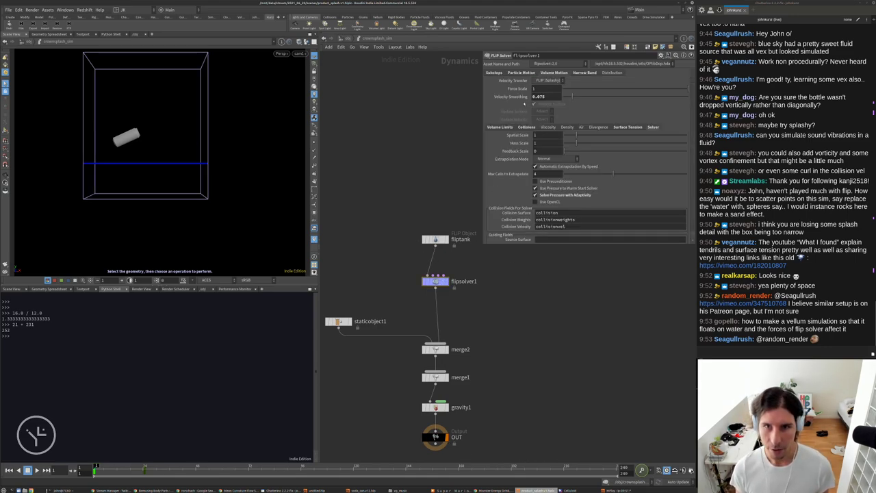
click(538, 89)
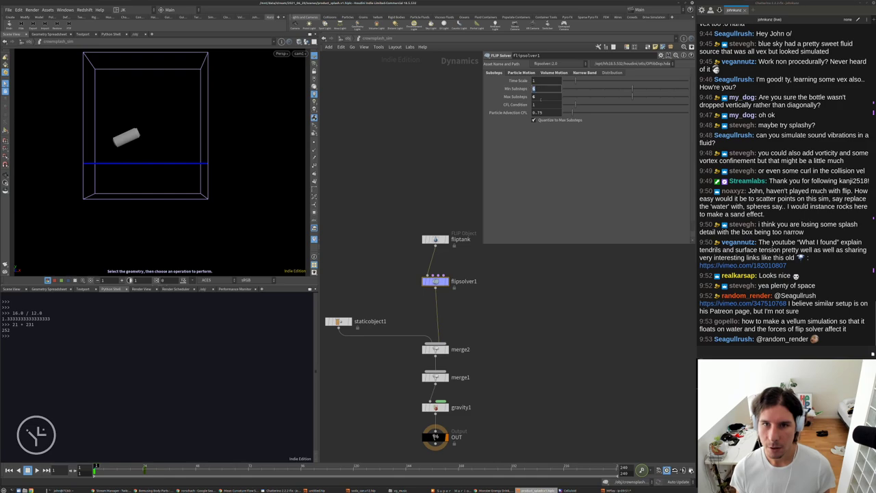
text(5)
key(Tab)
text(5)
key(Return)
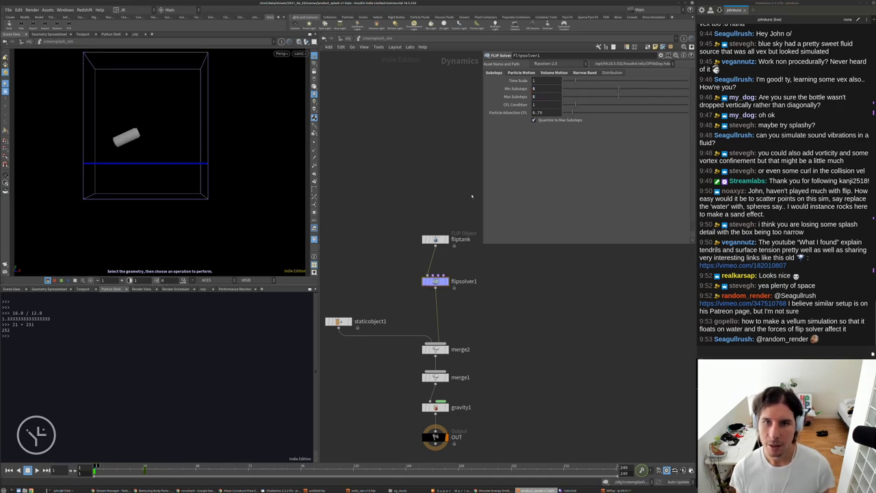
Set the Velocity Smoothing in flipsolver1's volume motion settings to 0.15.
click(436, 239)
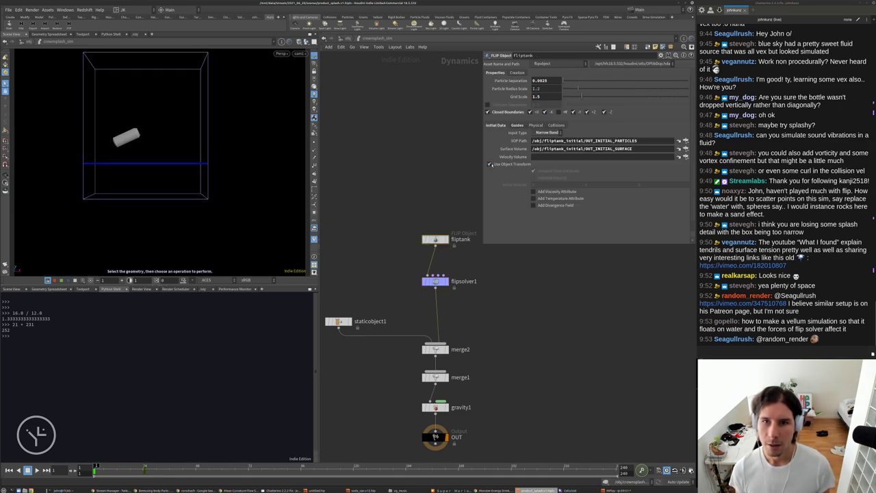
click(552, 80)
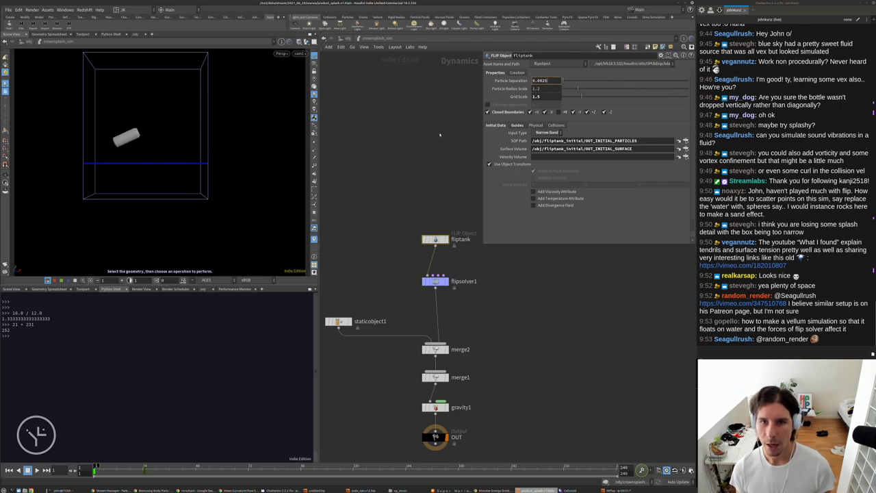
click(435, 282)
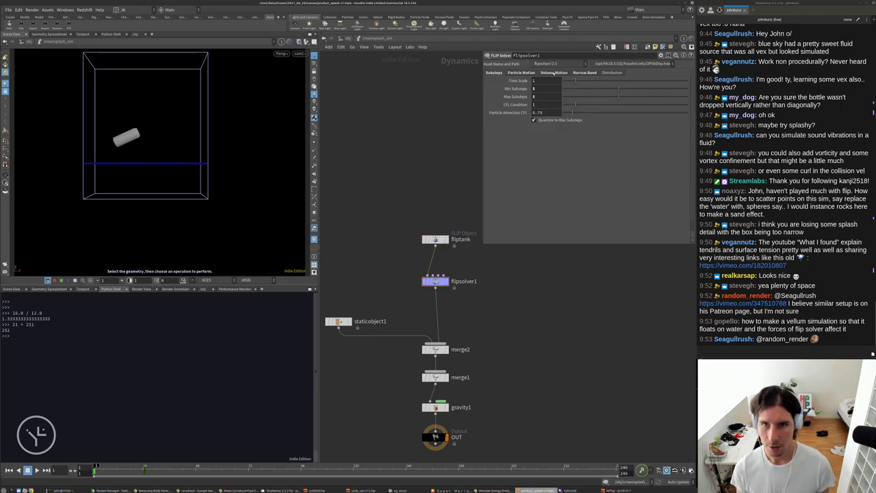
click(553, 72)
key(BackSpace)
key(BackSpace)
key(BackSpace)
text(15)
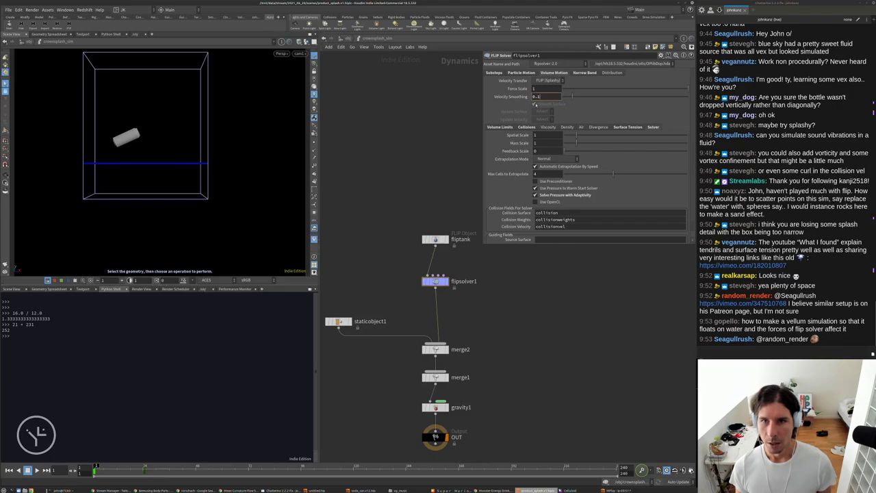
key(Return)
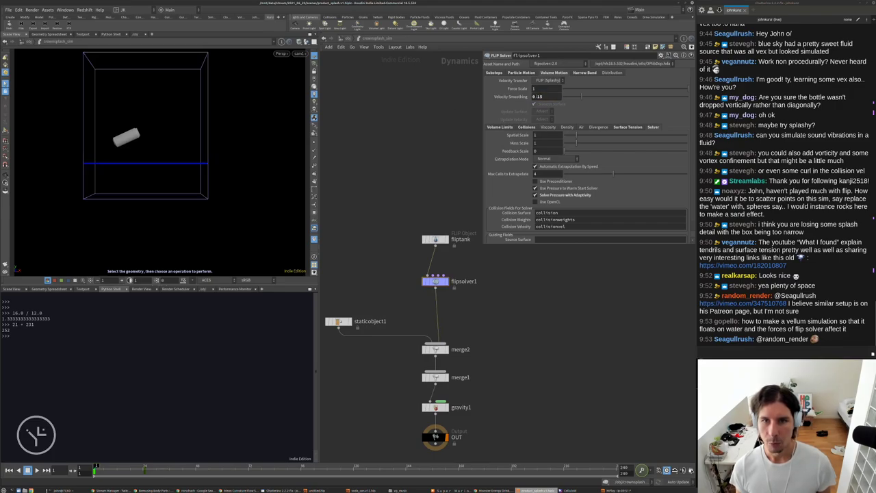
Enable surface tension on flipsolver1 and set the Surface Tension value to .0005.
click(627, 128)
click(535, 134)
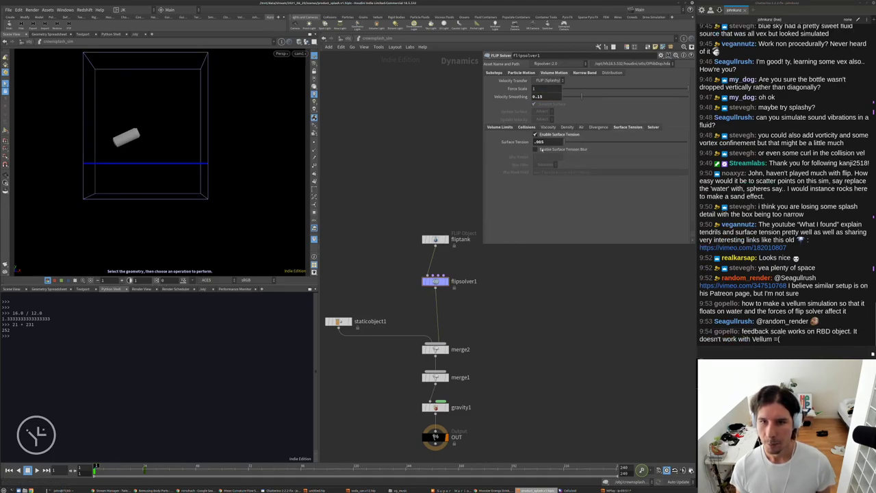
click(544, 142)
text(5)
key(Return)
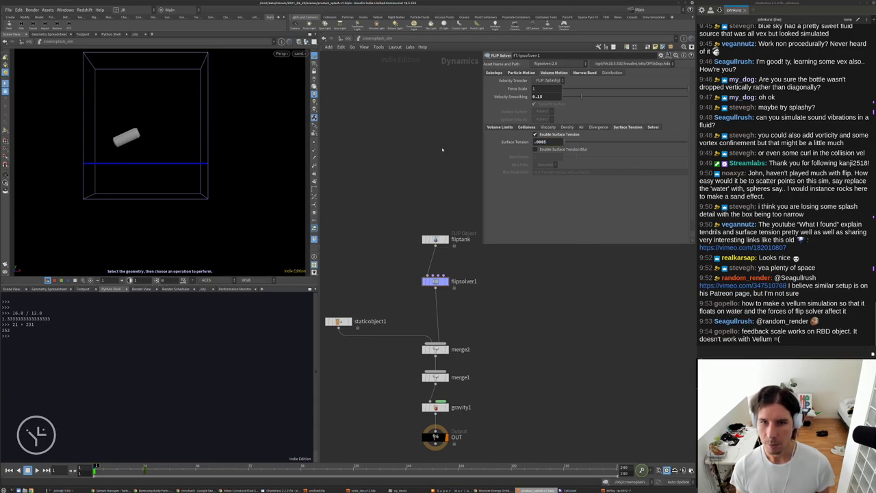
middle_drag(414, 173, 416, 160)
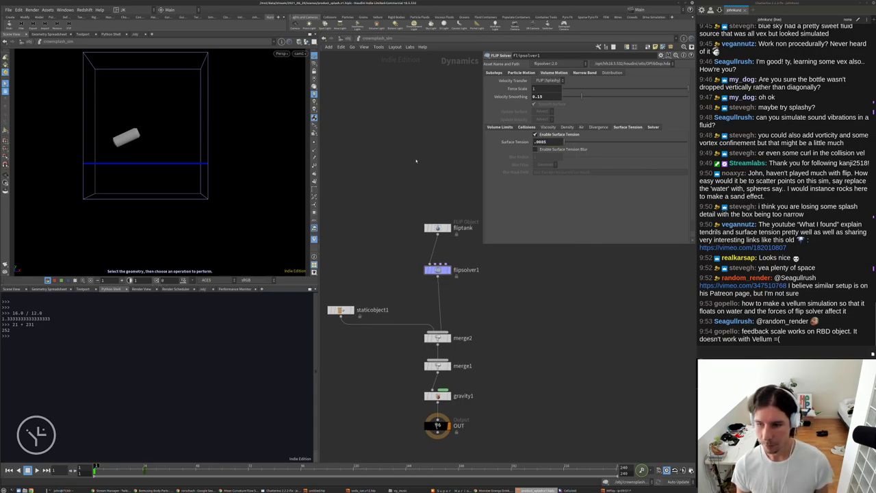
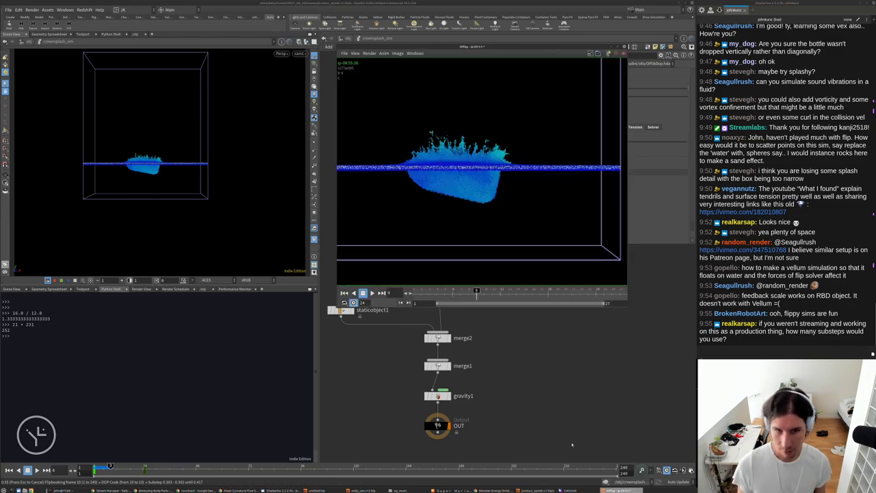
Examine the early splash frames of the flipbook around the can's impact with the water surface.
key(h)
scroll(461, 170, up, 5)
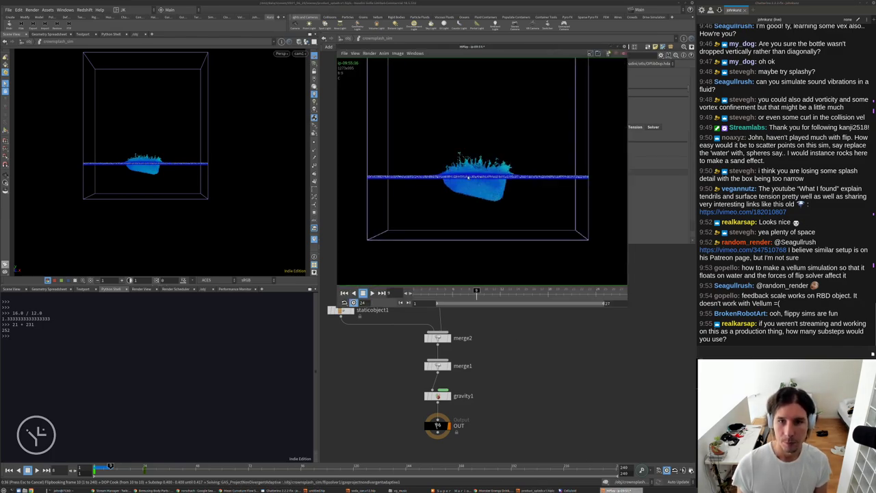
middle_drag(481, 167, 471, 178)
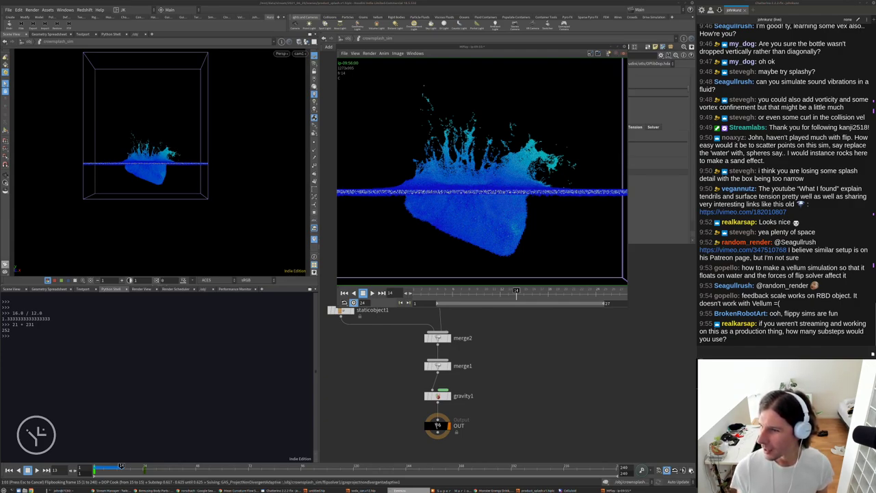
Pin the Definity reference photo always on top below the scene viewport, and rotate it to landscape in an enlarged window.
drag(694, 236, 147, 287)
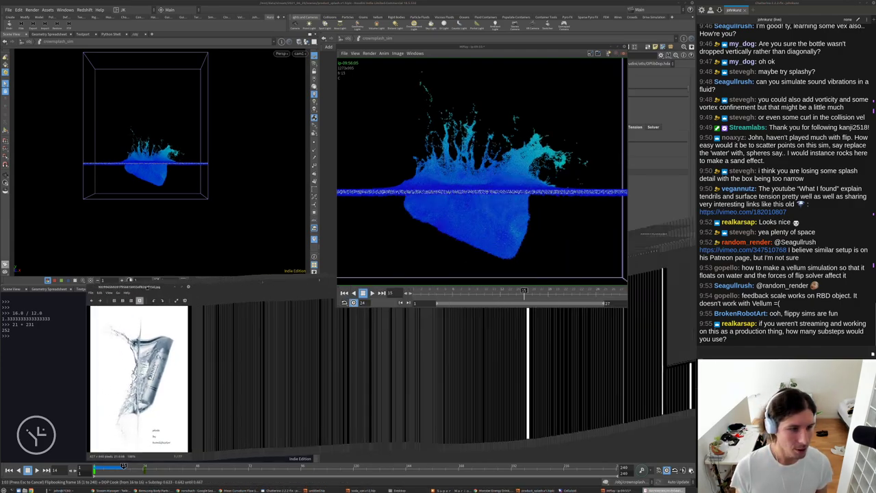
right_click(148, 288)
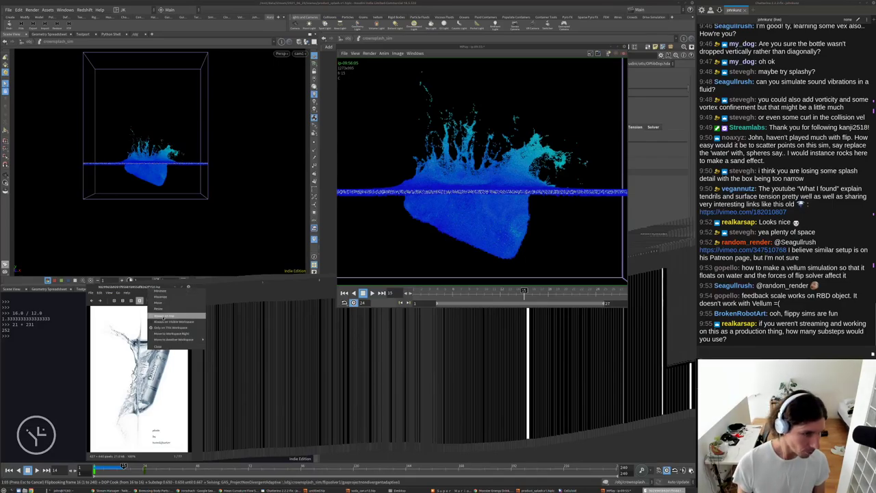
click(161, 315)
click(108, 293)
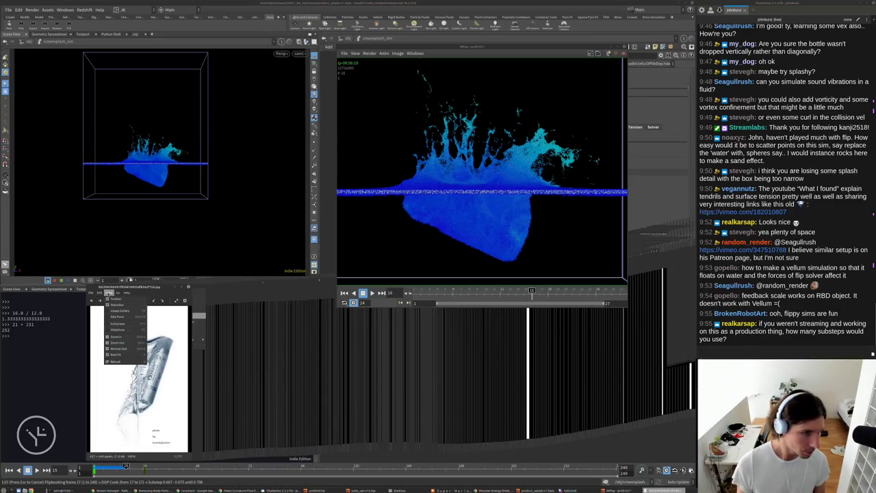
click(113, 328)
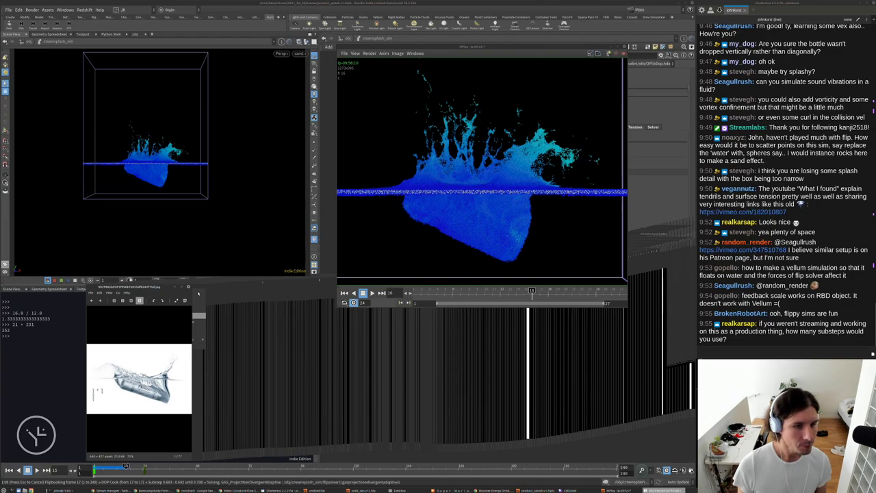
drag(191, 297, 217, 294)
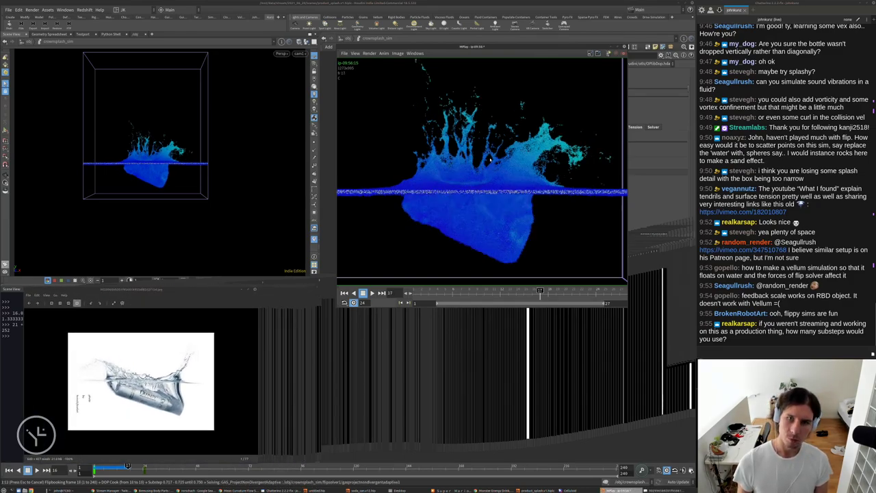
Compare the flipbook's splash tendrils and crown with the reference photo, and stop the flipbook render.
scroll(496, 178, down, 3)
scroll(496, 175, down, 3)
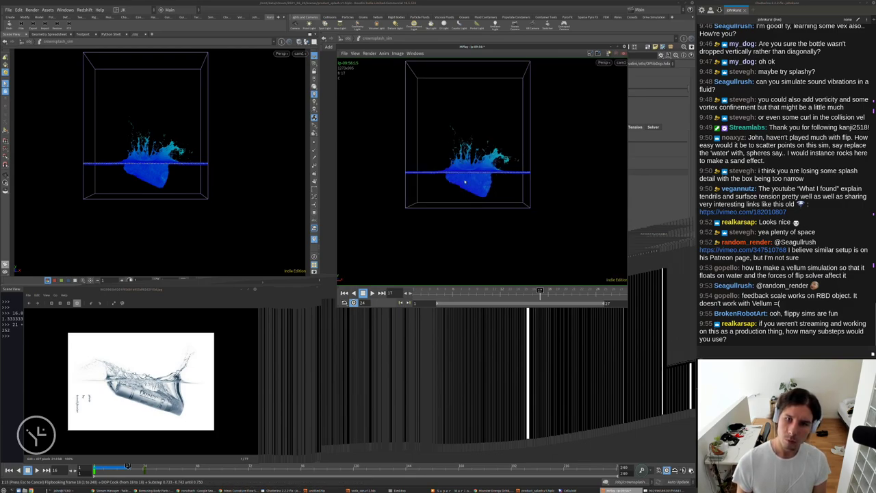
key(Up)
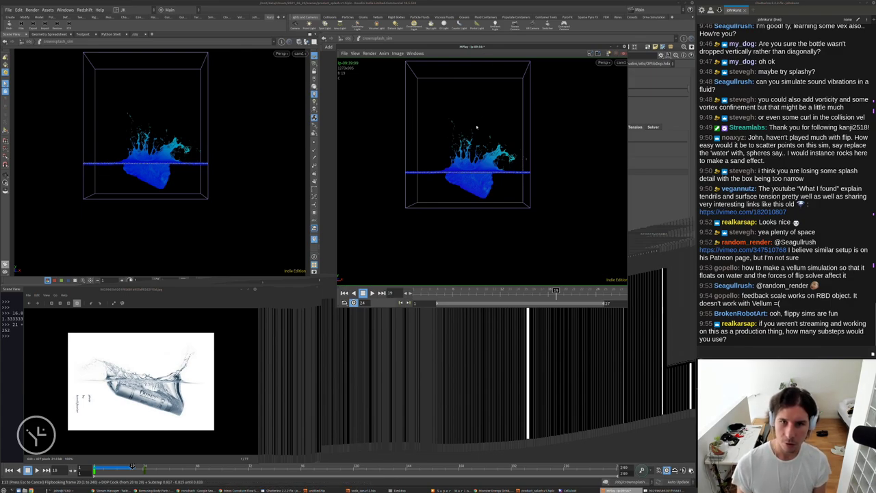
key(Up)
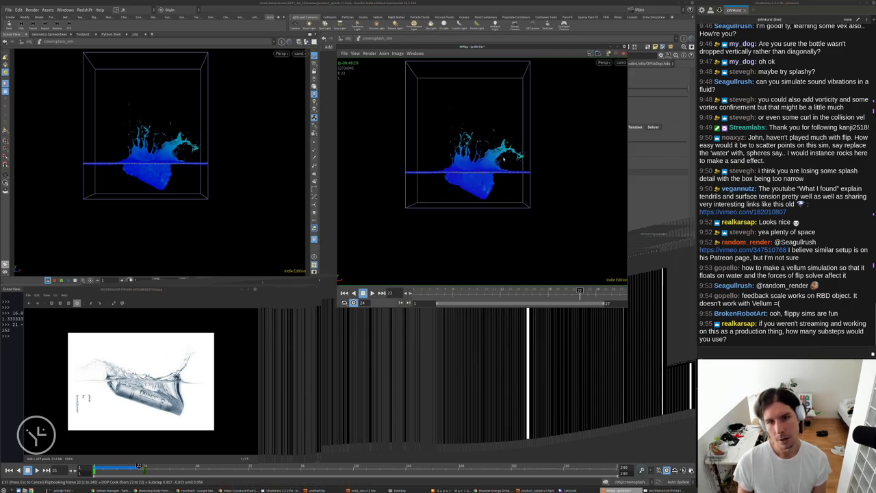
scroll(503, 158, up, 5)
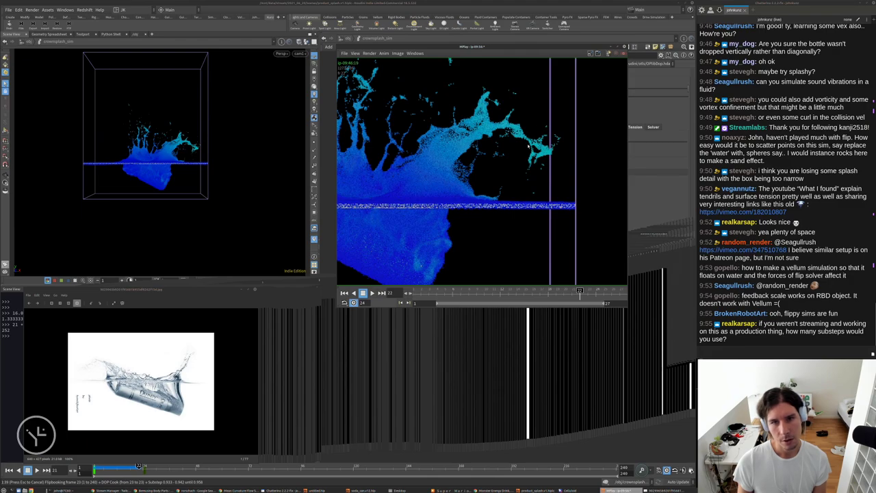
middle_drag(457, 143, 554, 138)
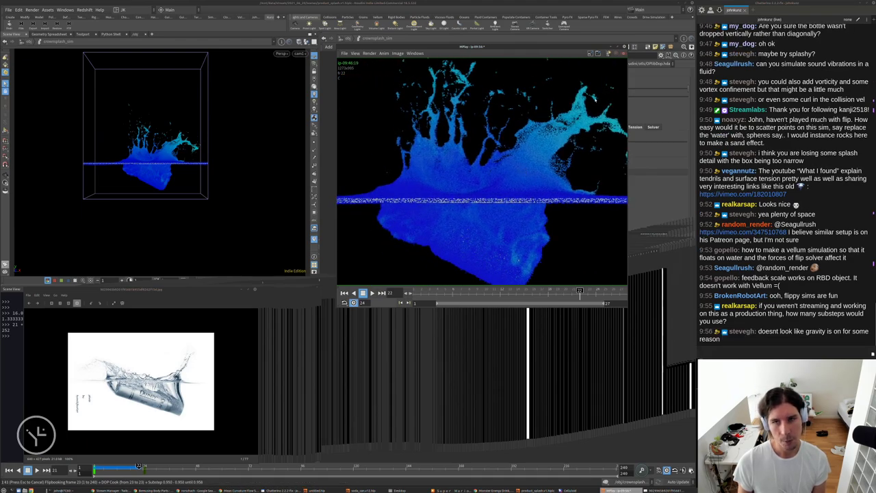
click(330, 137)
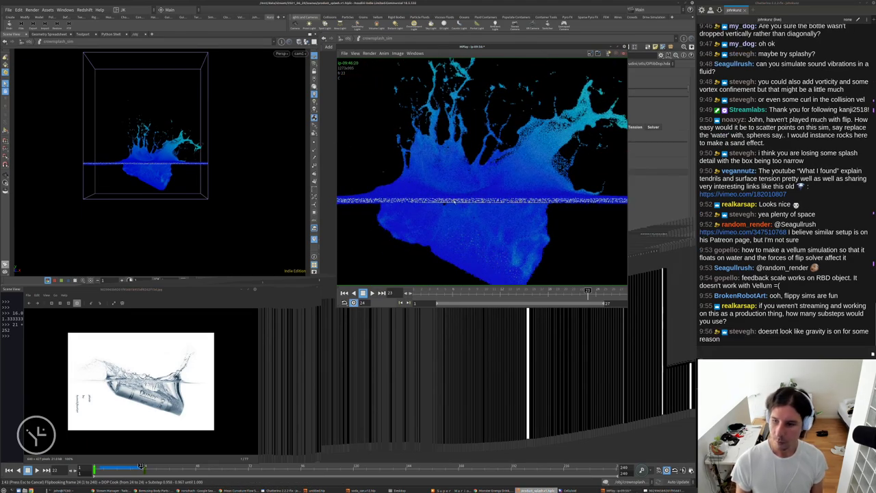
key(Escape)
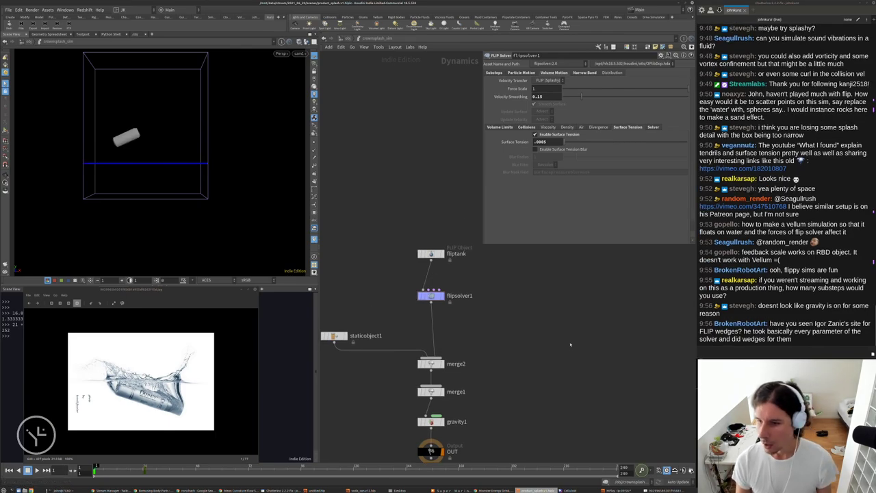
Shrink the parameter pane over the network and move the fliptank node up and to the left of flipsolver1.
scroll(532, 351, down, 4)
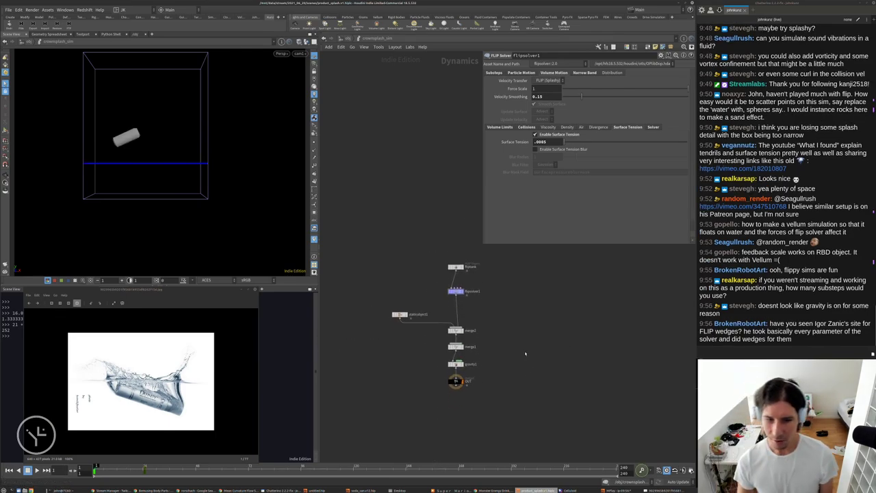
scroll(518, 358, up, 3)
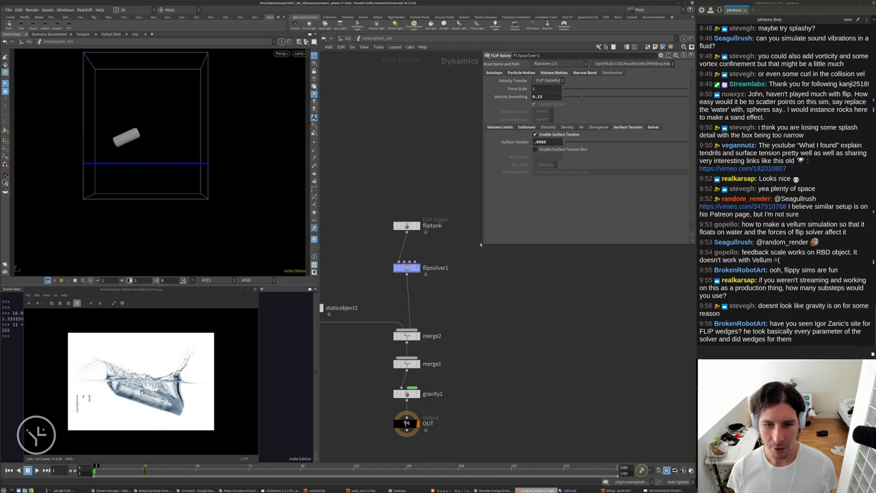
drag(483, 243, 483, 233)
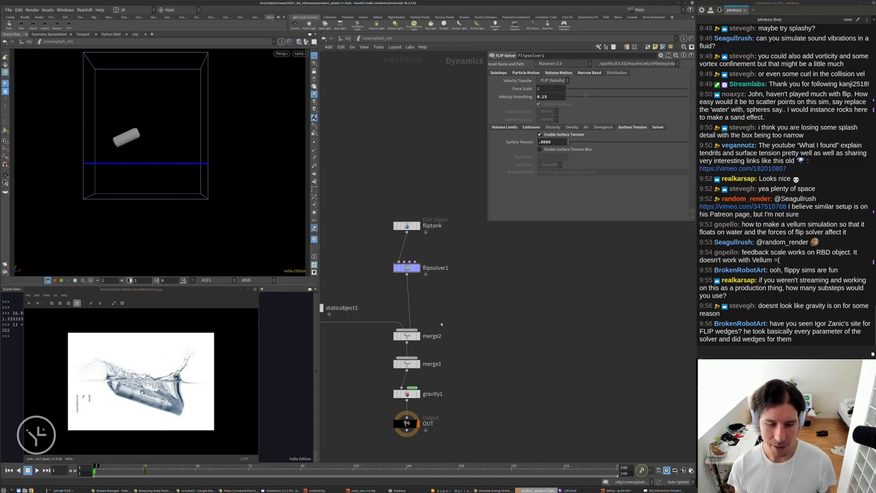
drag(425, 225, 360, 197)
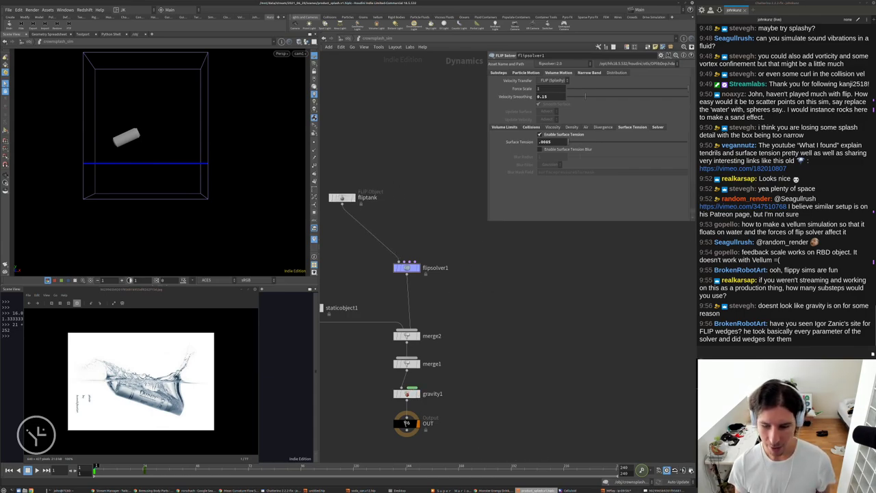
Add a POP Drag node, wire it into the second input of flipsolver1, and place it above the solver.
click(619, 490)
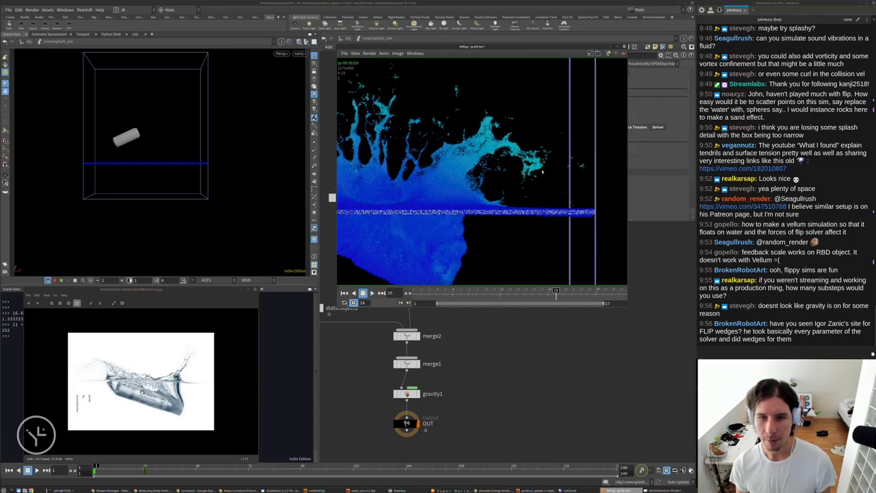
click(511, 336)
scroll(475, 253, up, 1)
key(Tab)
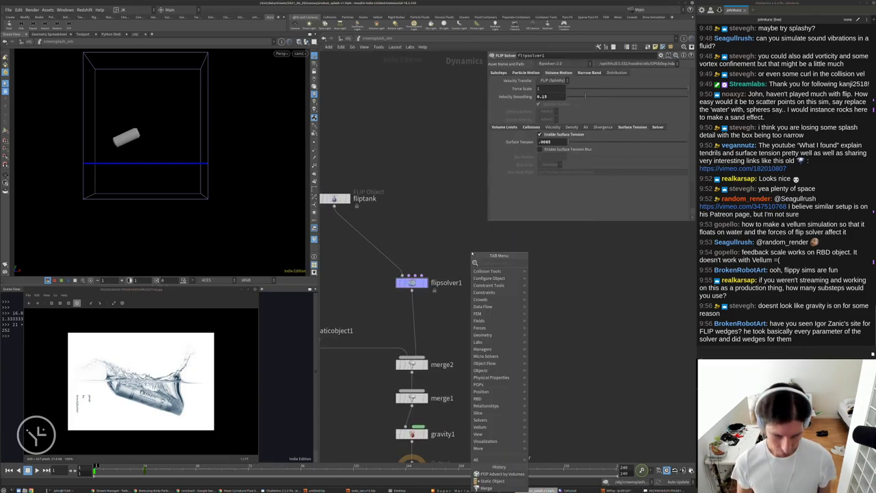
text(wra)
key(Down)
key(Down)
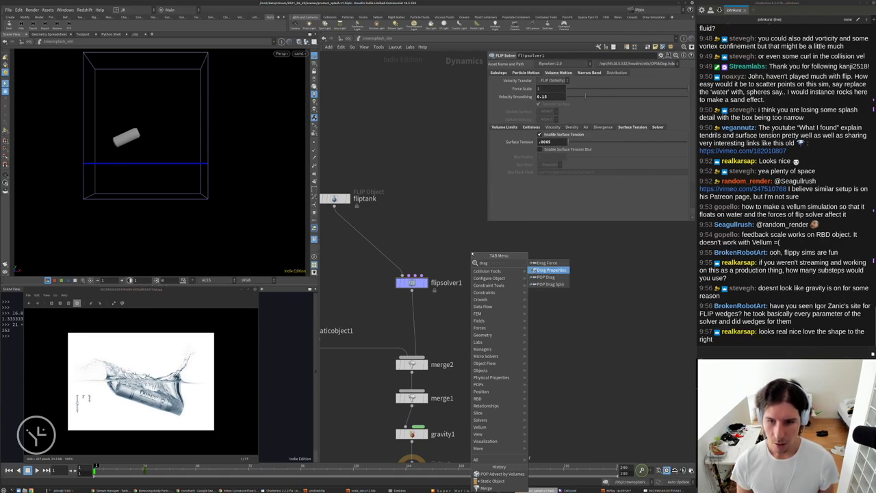
key(Return)
click(471, 253)
drag(470, 252, 409, 275)
drag(412, 194, 411, 170)
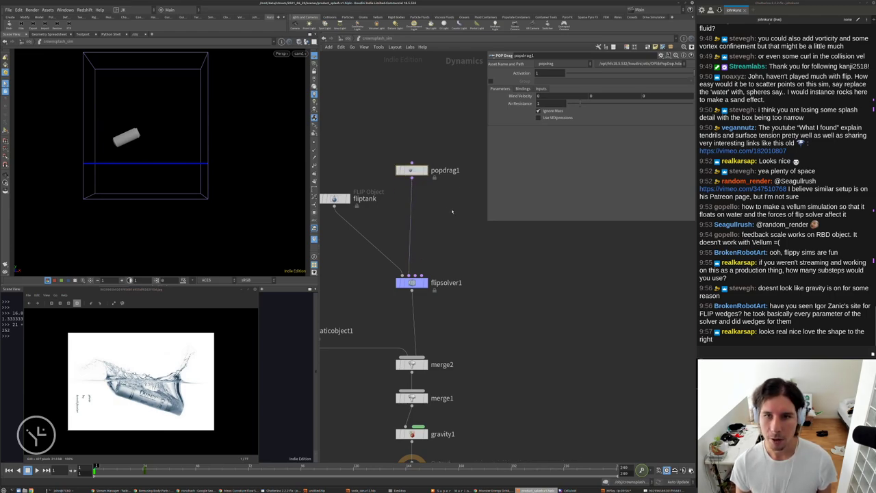
Set the Air Resistance of popdrag1 to .1.
click(547, 104)
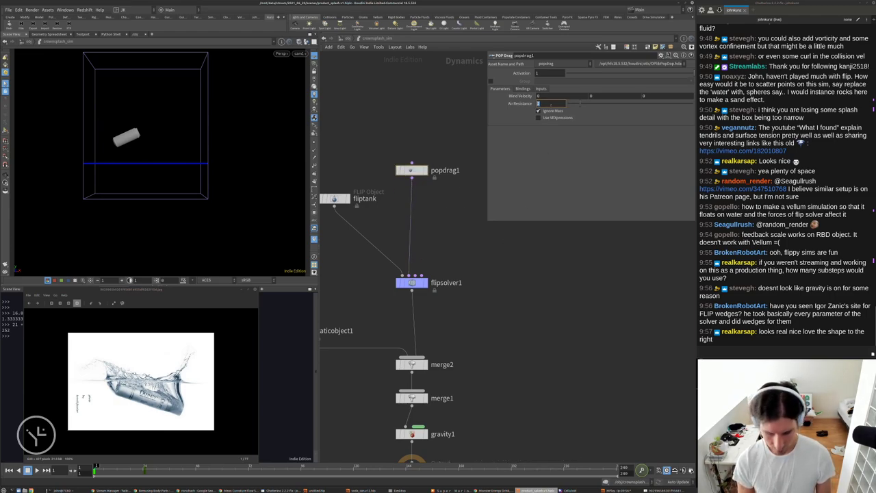
text(.1)
key(Return)
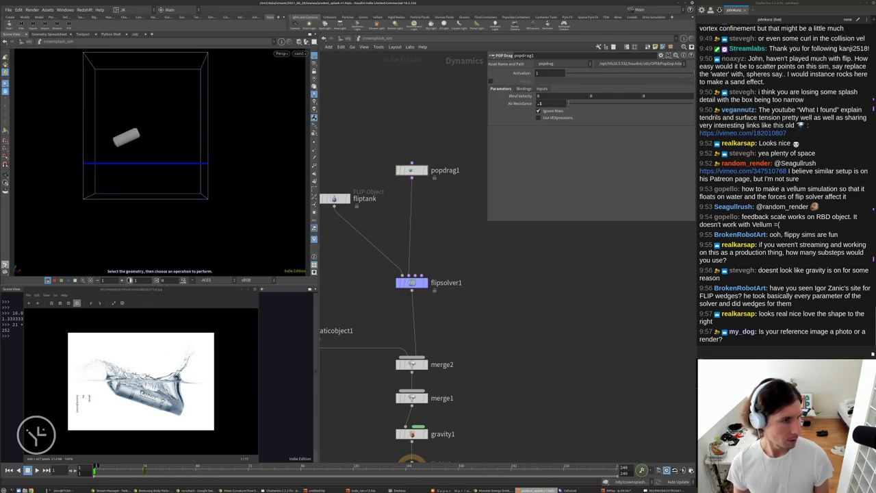
Render a new flipbook of the simulation and examine the splash shape with the drag applied.
click(6, 265)
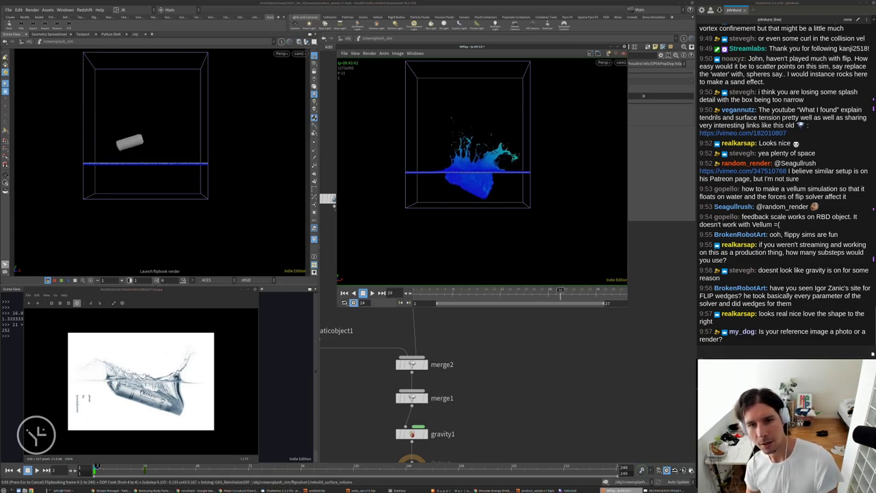
scroll(481, 146, up, 3)
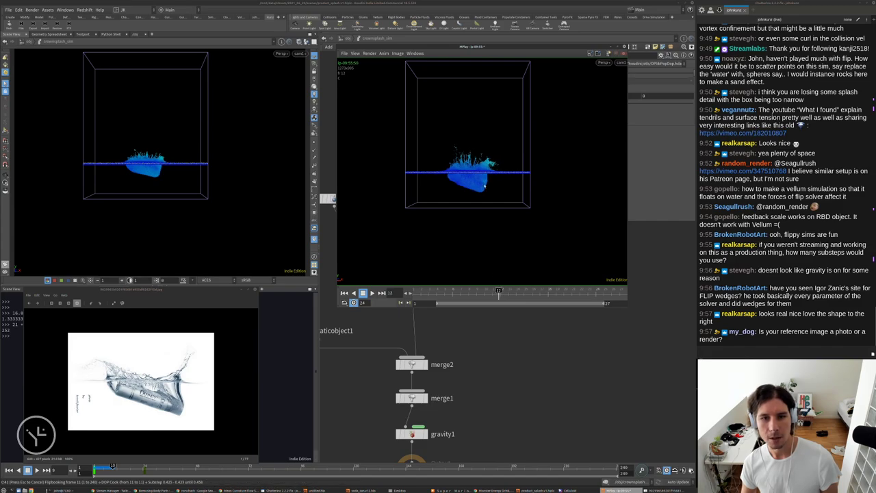
scroll(484, 185, up, 6)
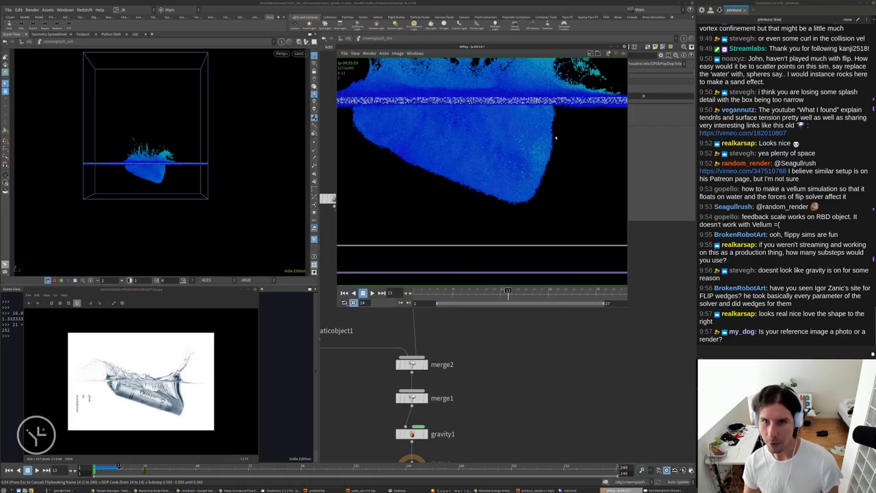
drag(520, 48, 520, 83)
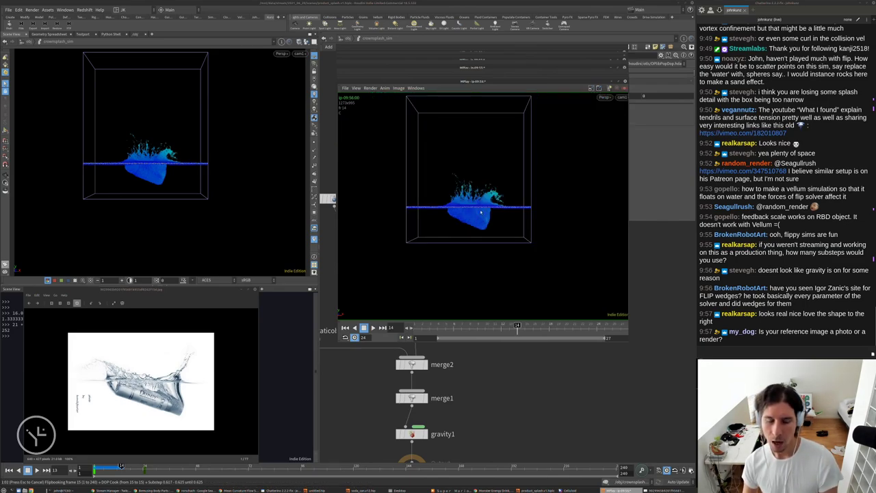
scroll(481, 213, up, 6)
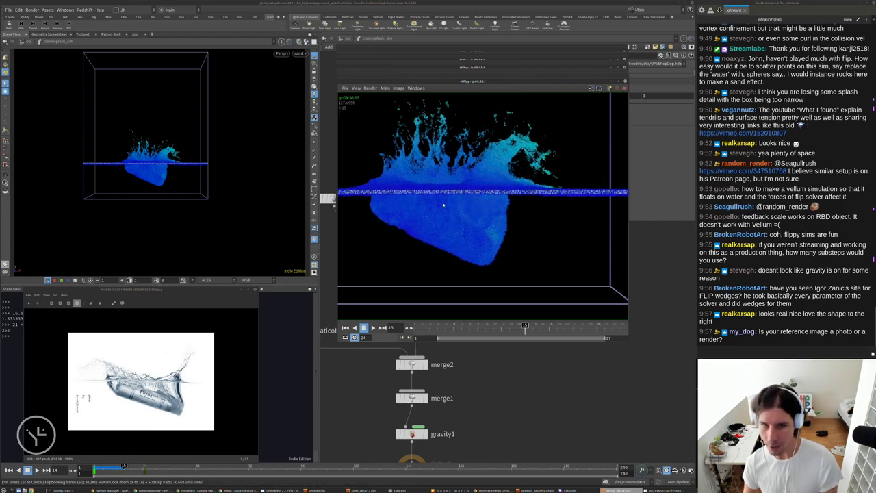
scroll(485, 214, down, 1)
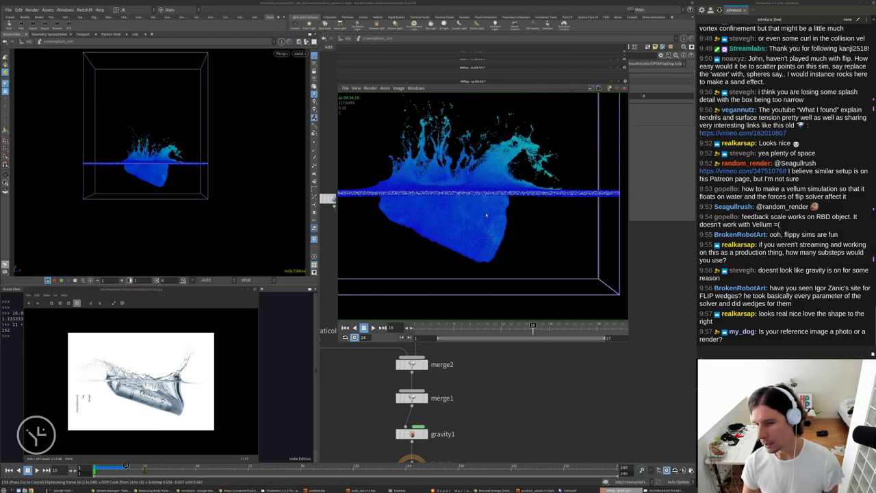
scroll(485, 215, down, 5)
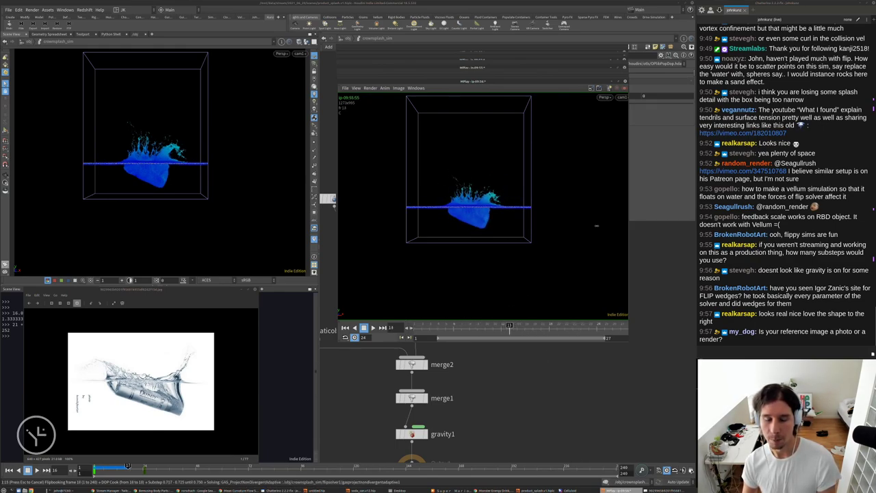
Inspect the splash tendrils and submerged part of the simulation up close in the flipbook, and stop the render.
scroll(489, 185, up, 5)
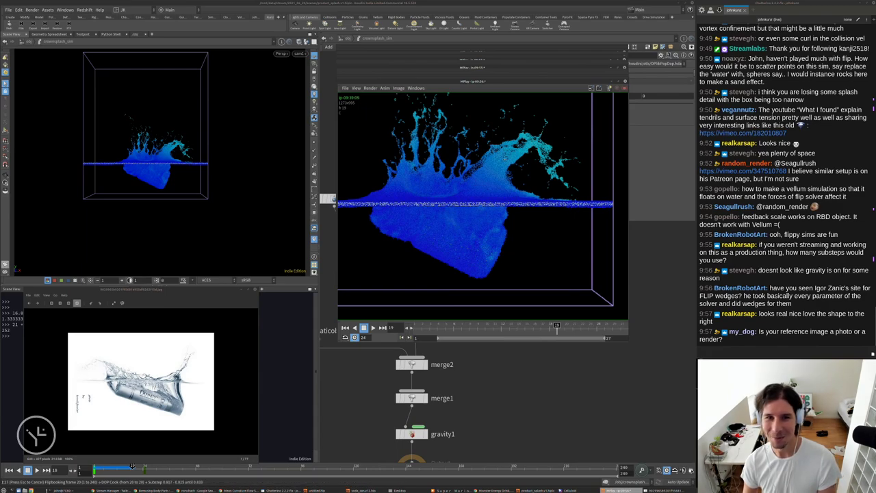
right_drag(538, 167, 498, 218)
scroll(498, 217, up, 5)
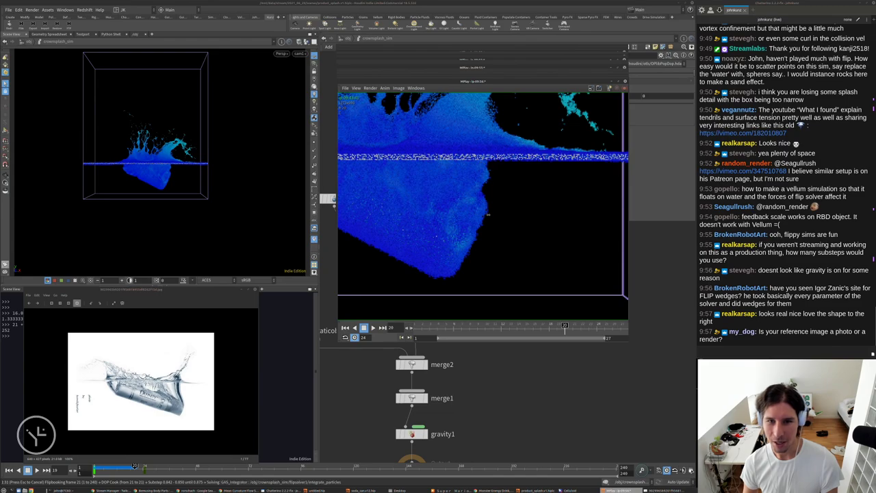
scroll(491, 208, down, 5)
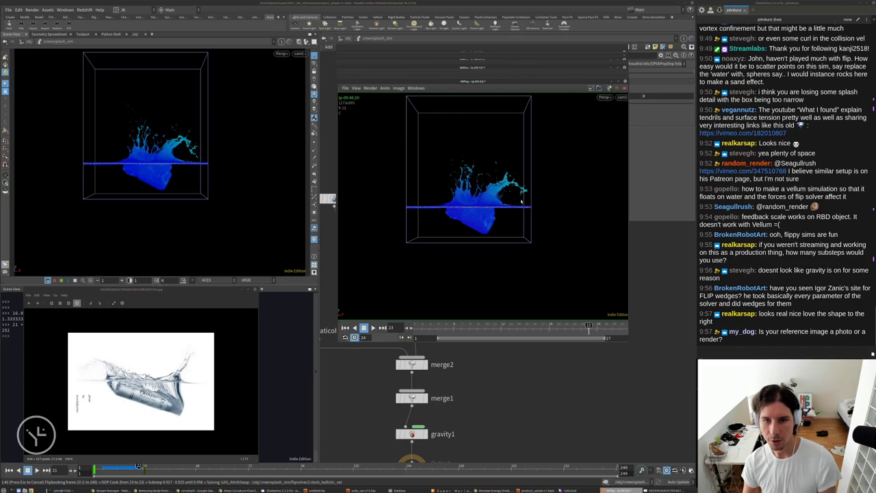
scroll(484, 200, up, 2)
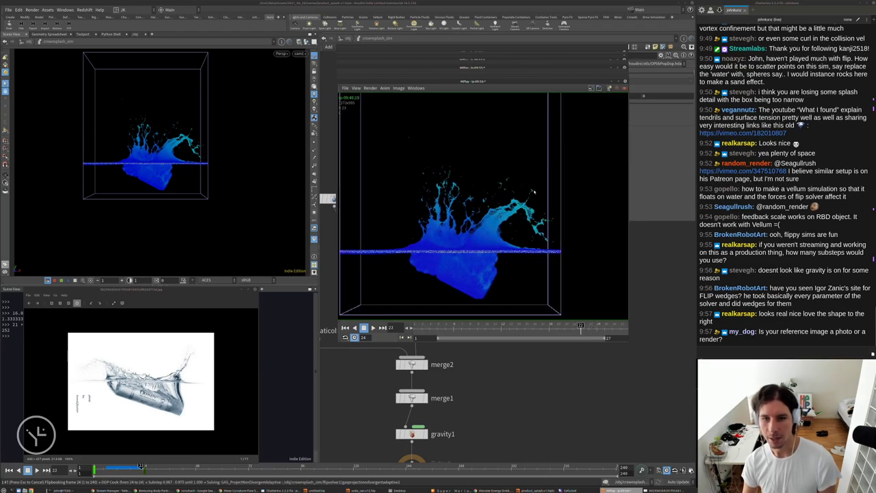
key(Escape)
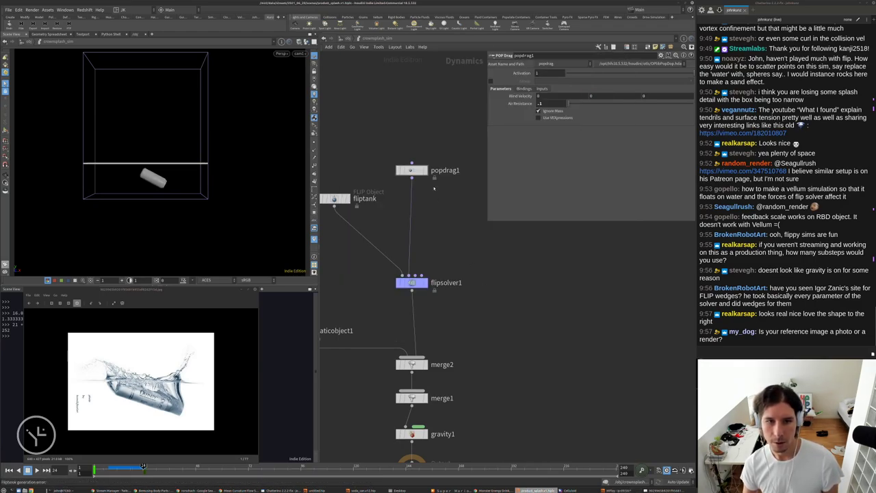
Return to the first frame, set the Air Resistance of popdrag1 to 1, and start a new flipbook.
key(ctrl+Up)
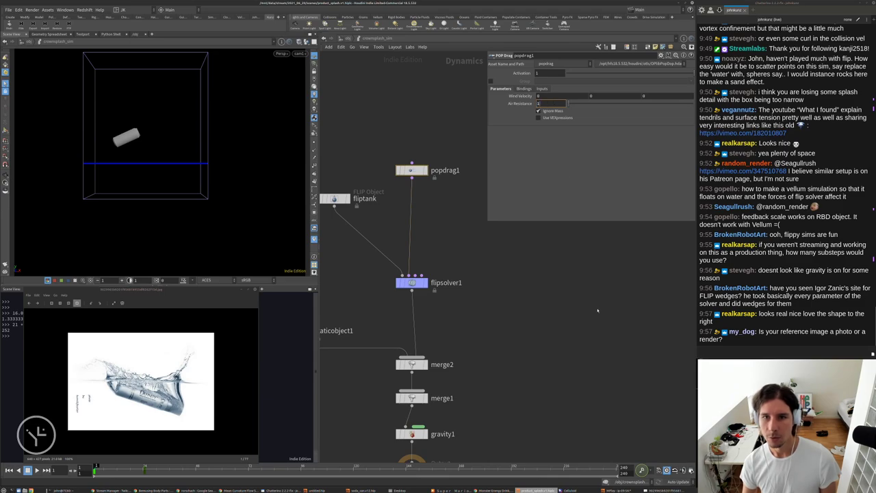
middle_drag(597, 310, 610, 274)
scroll(601, 273, down, 3)
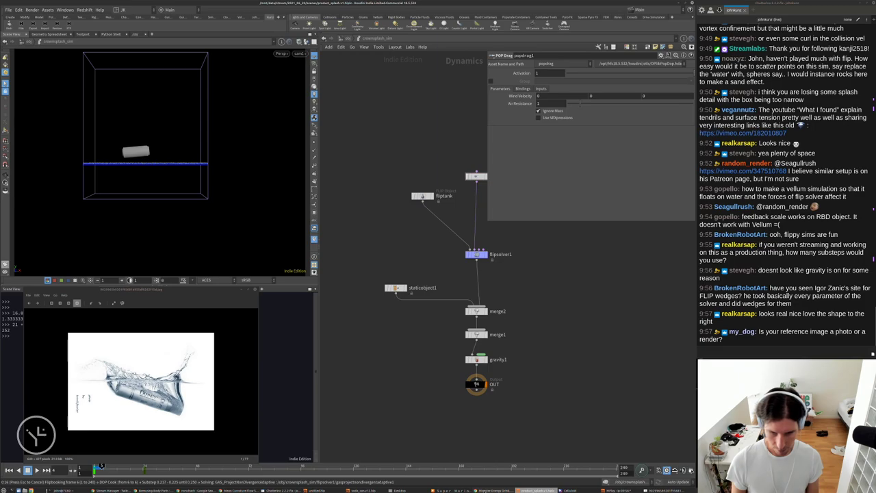
Switch to Chrome, open the SideFX website in a new tab, and go to its Content Library.
click(484, 490)
key(ctrl+t)
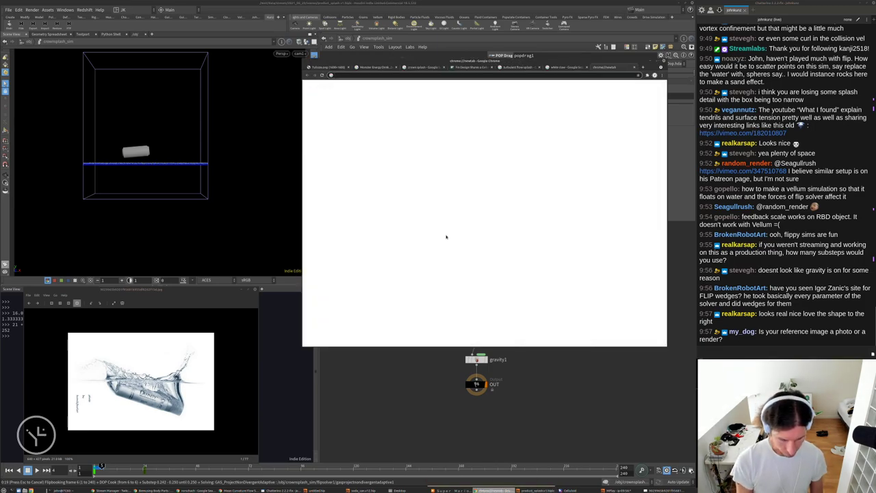
text(sidefx)
key(Return)
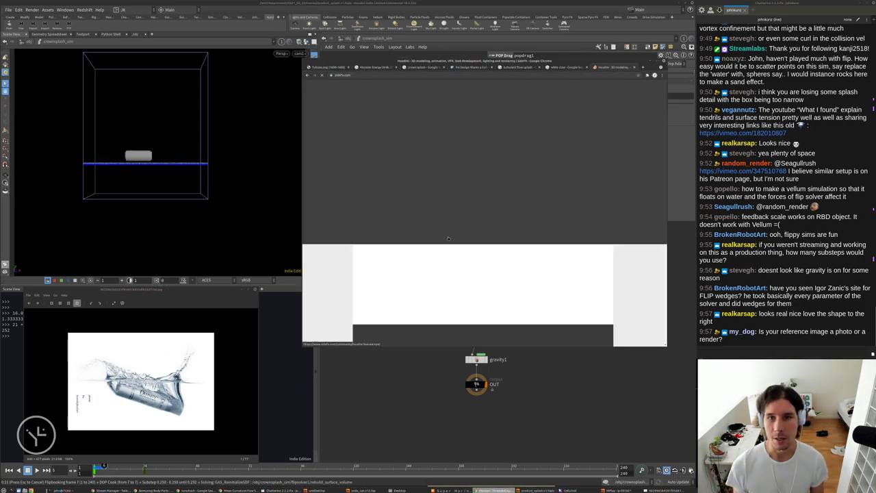
mouse_move(496, 86)
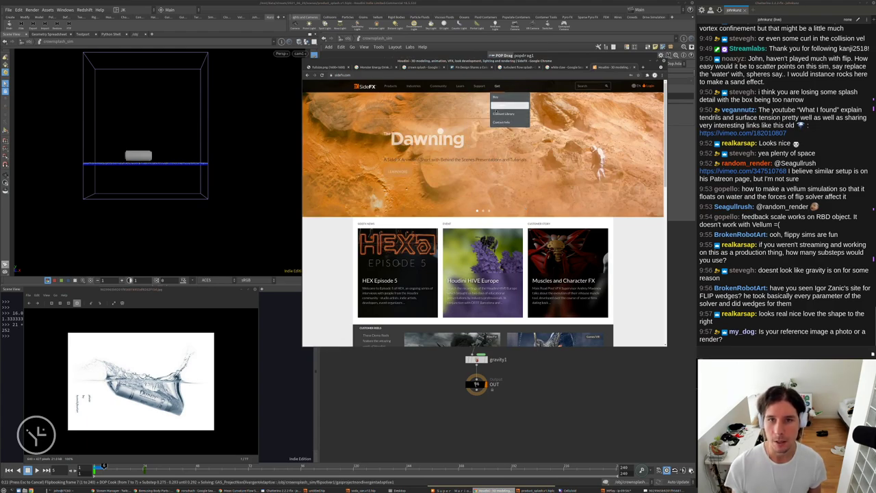
click(499, 113)
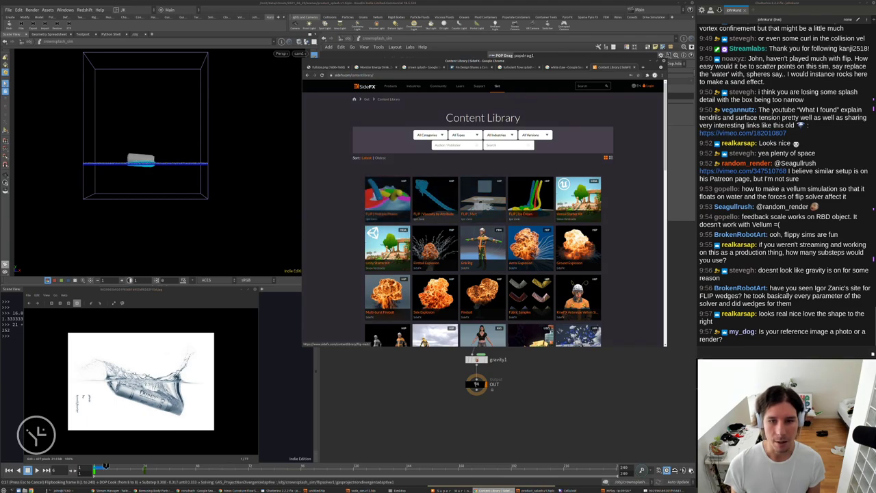
Open the FLIP Multiple Phases scene file page and view its creator's gallery.
click(388, 198)
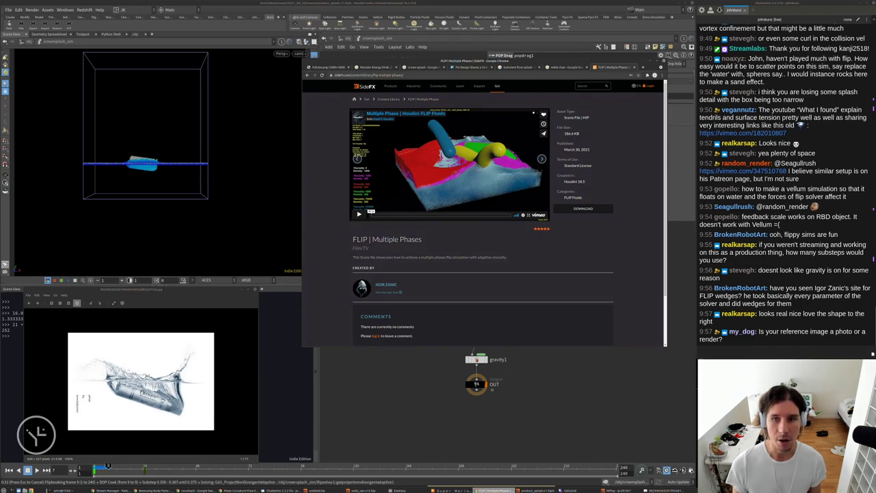
scroll(428, 176, down, 2)
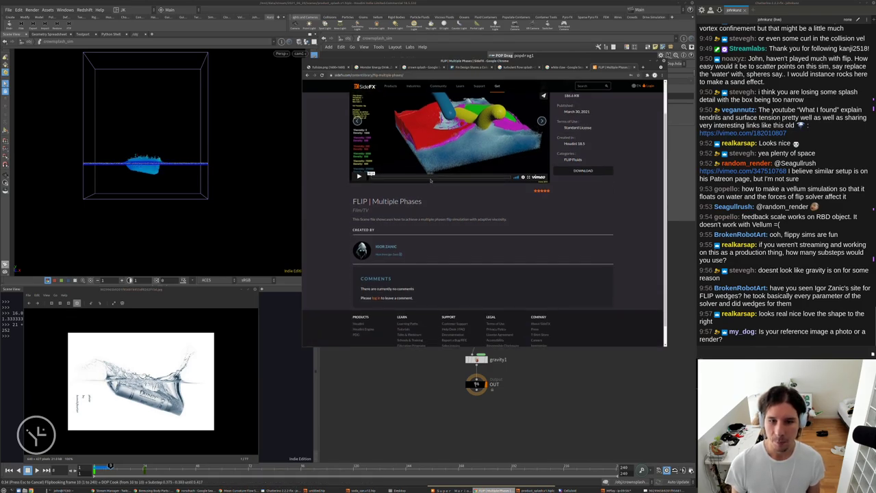
click(389, 246)
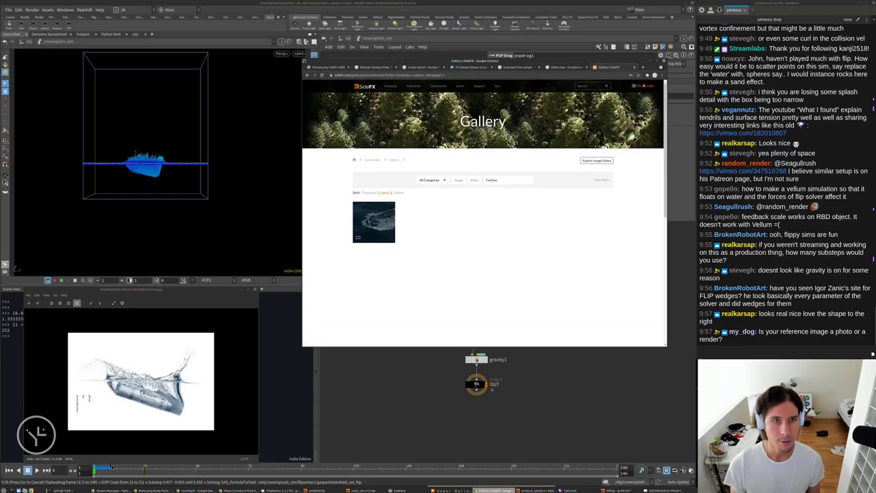
click(307, 76)
Search the web for the artist's FLIP wedges, refining the query with the artist's surname.
click(397, 75)
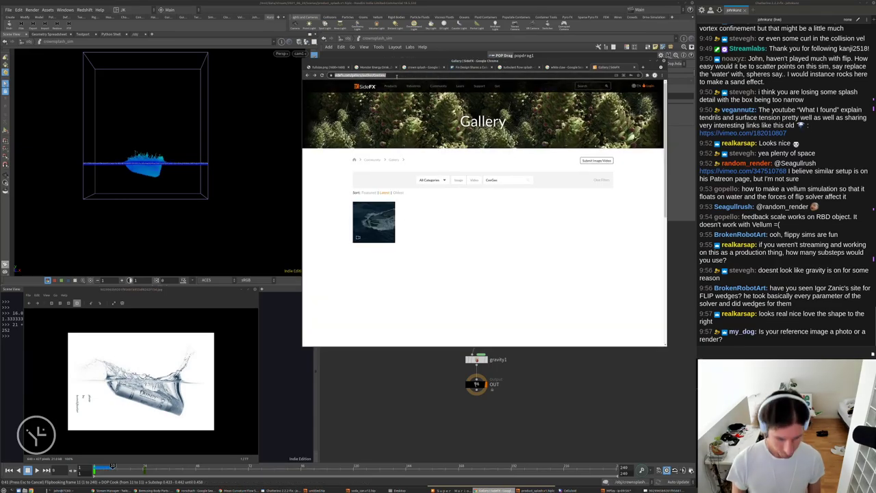
text(igor flip)
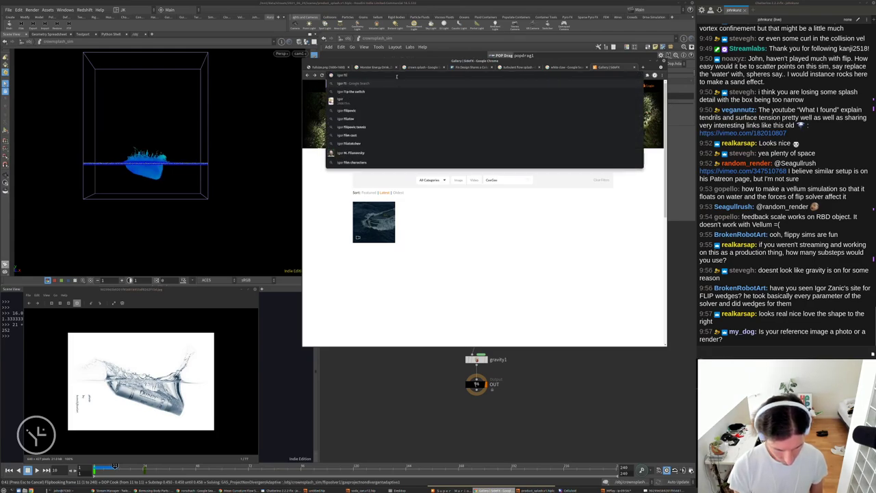
text( wedges)
key(Return)
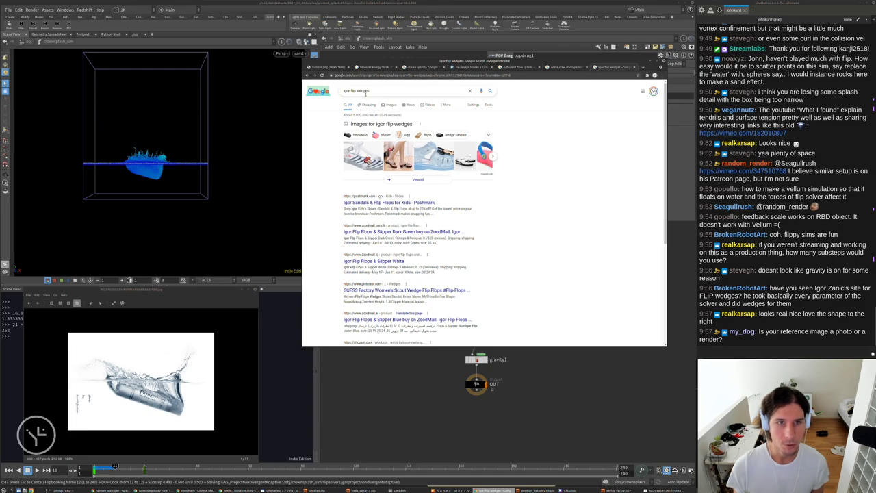
click(377, 91)
text(zanic)
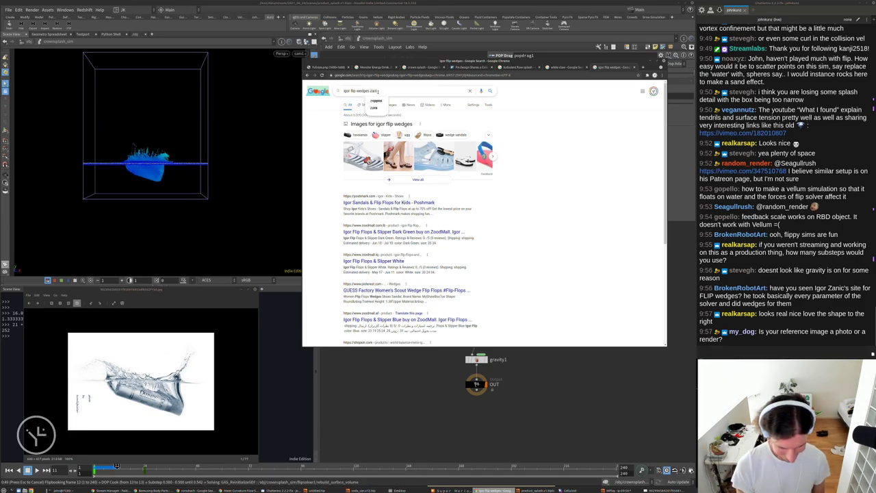
key(Return)
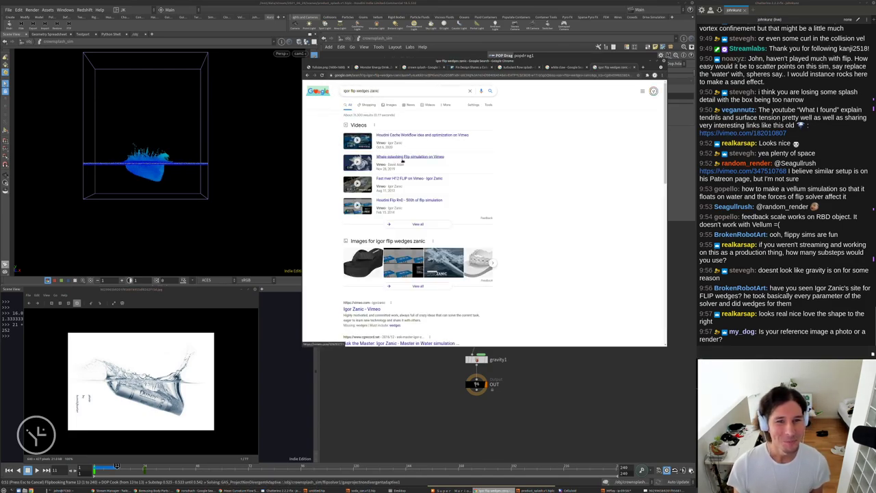
Look through the search results and open the Houdini Cache Workflow idea and optimization video on Vimeo.
scroll(400, 172, down, 3)
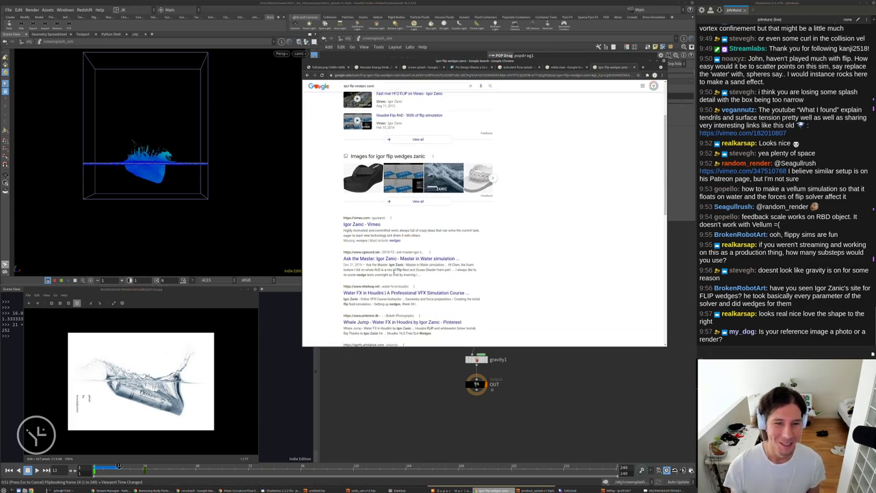
scroll(394, 272, down, 2)
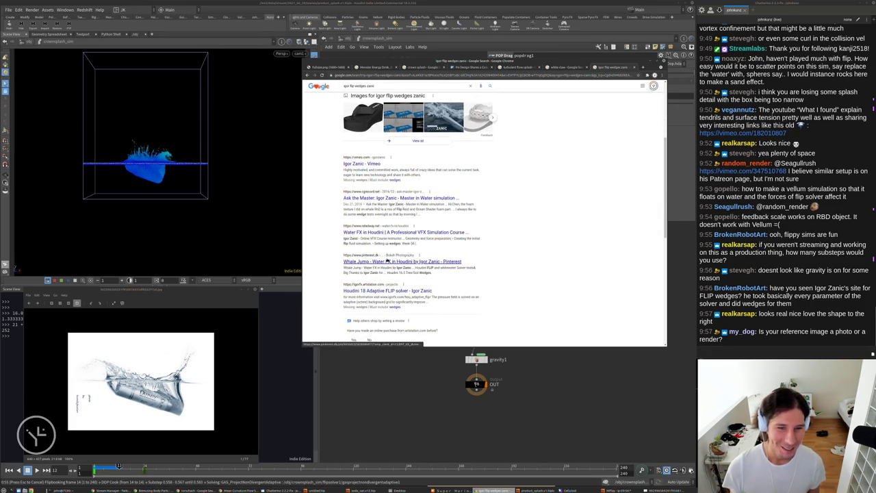
scroll(383, 246, up, 5)
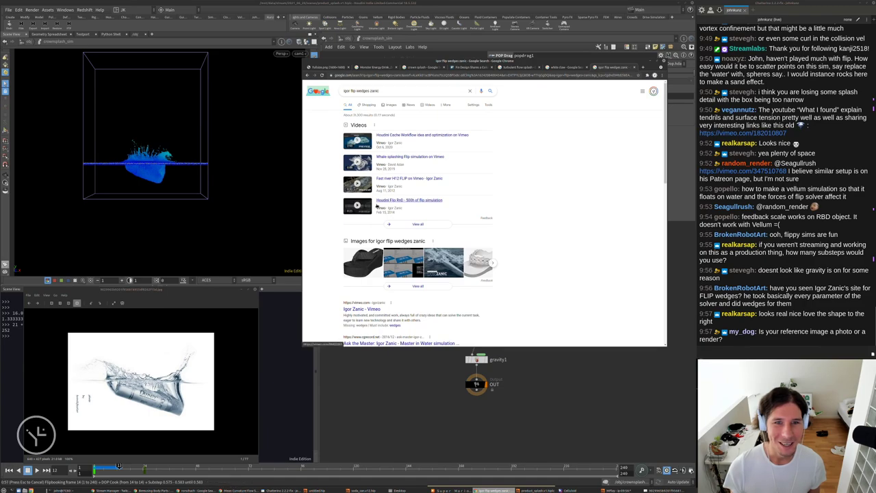
click(357, 141)
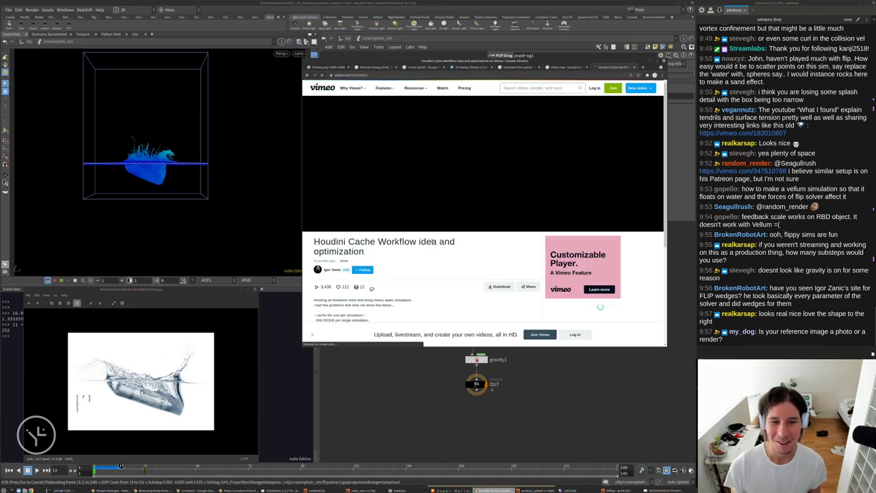
Read the video's description about wedges and playblast times, and skim through the cache workflow video.
scroll(327, 221, down, 3)
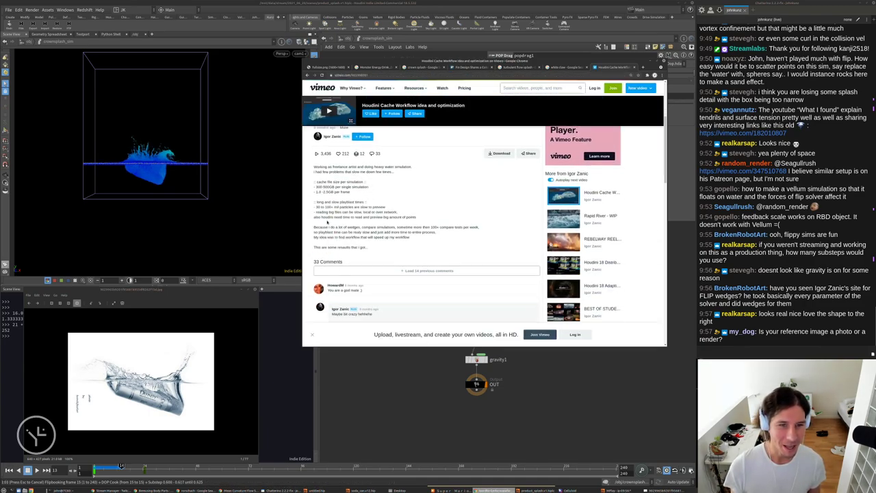
scroll(327, 221, up, 2)
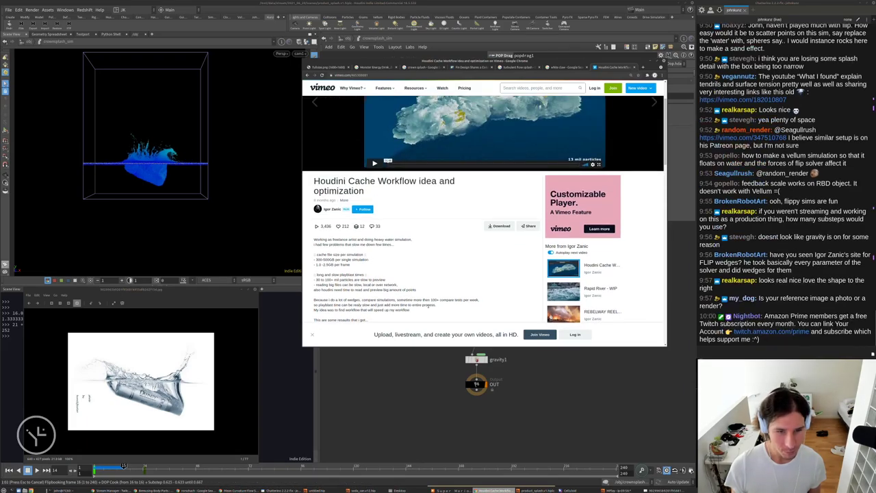
drag(329, 301, 486, 303)
drag(339, 305, 404, 309)
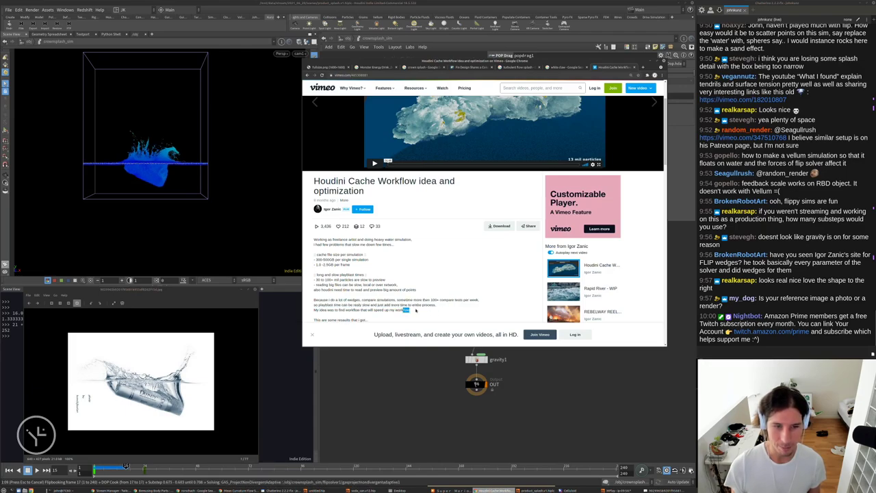
scroll(415, 279, up, 2)
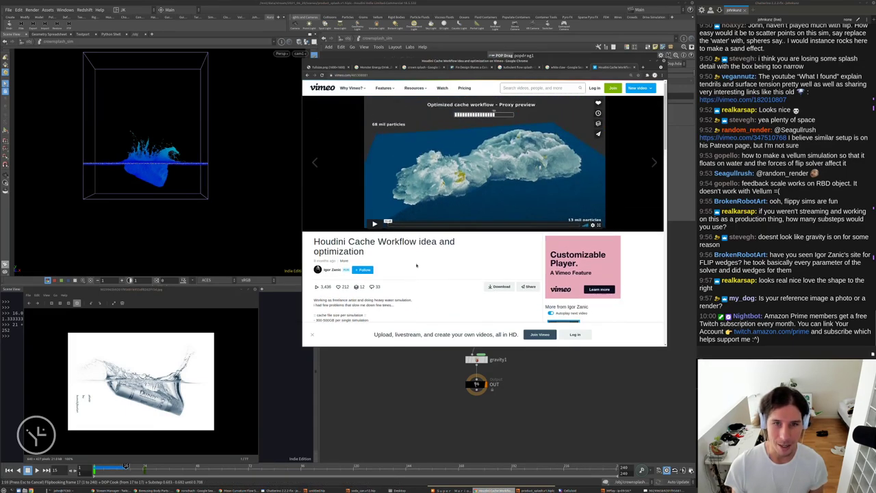
click(406, 220)
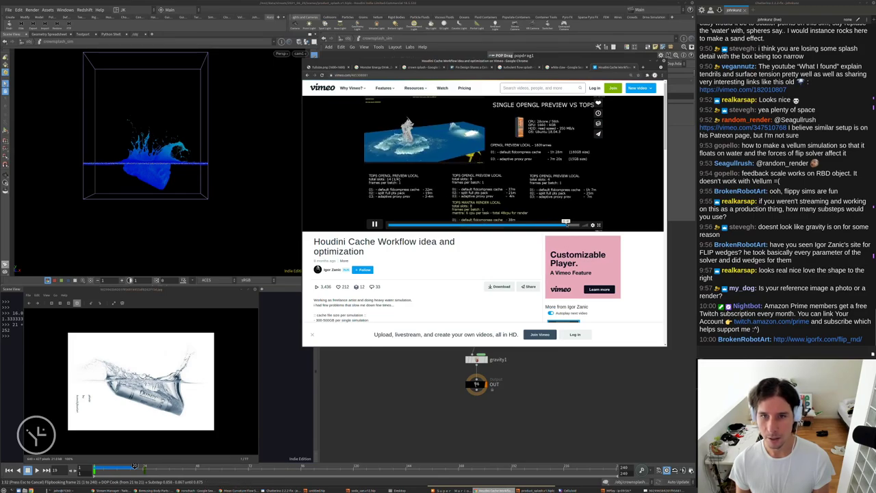
click(536, 223)
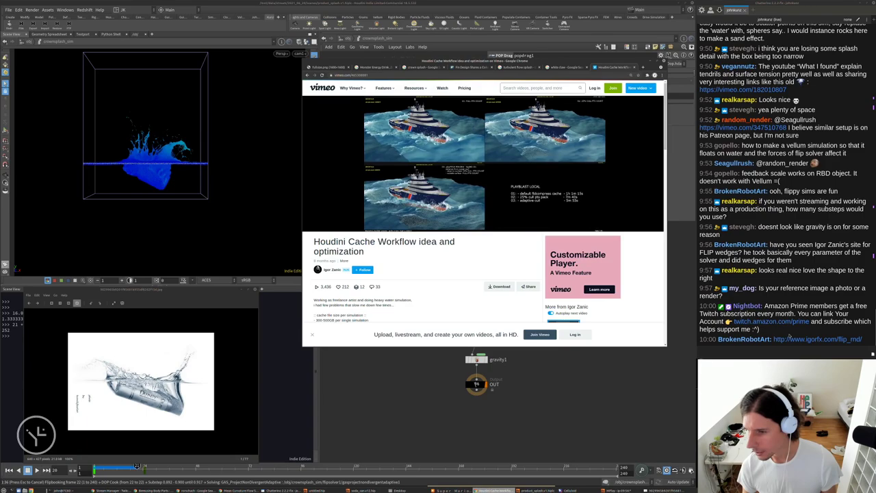
Open the flip_rnd link posted in the chat and look over its FLIP solver wedge comparisons.
click(790, 338)
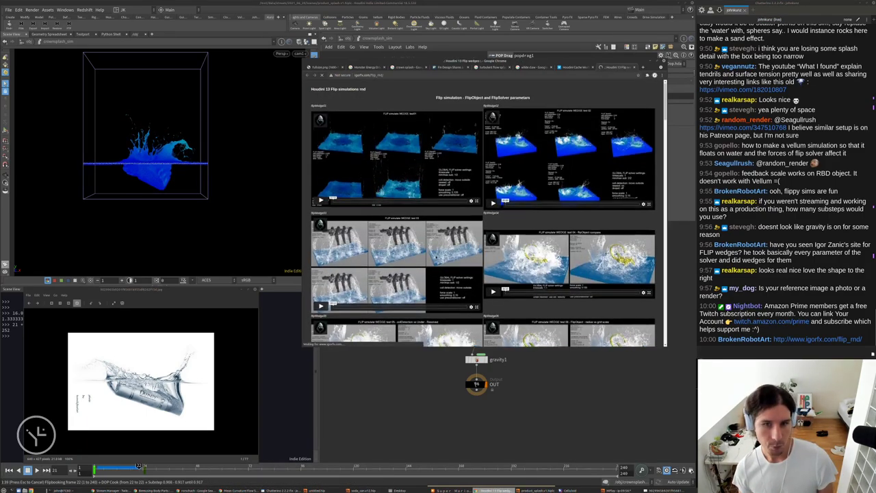
scroll(460, 196, down, 6)
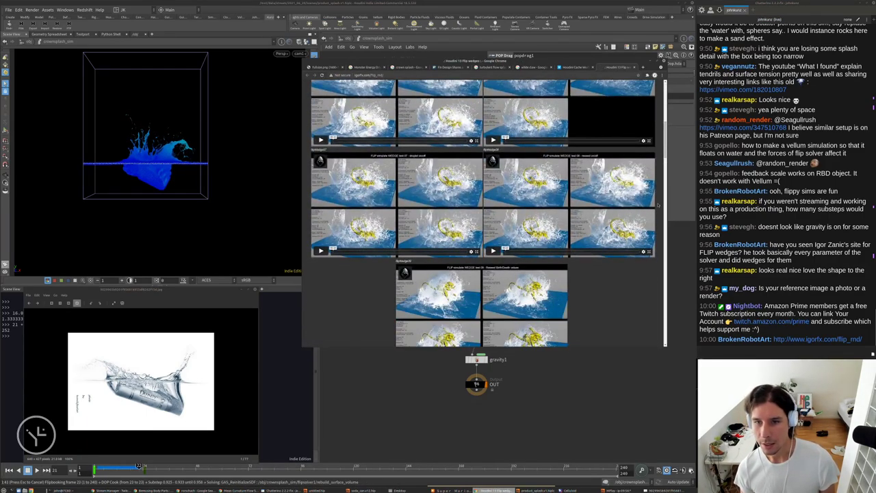
drag(663, 145, 639, 128)
click(640, 361)
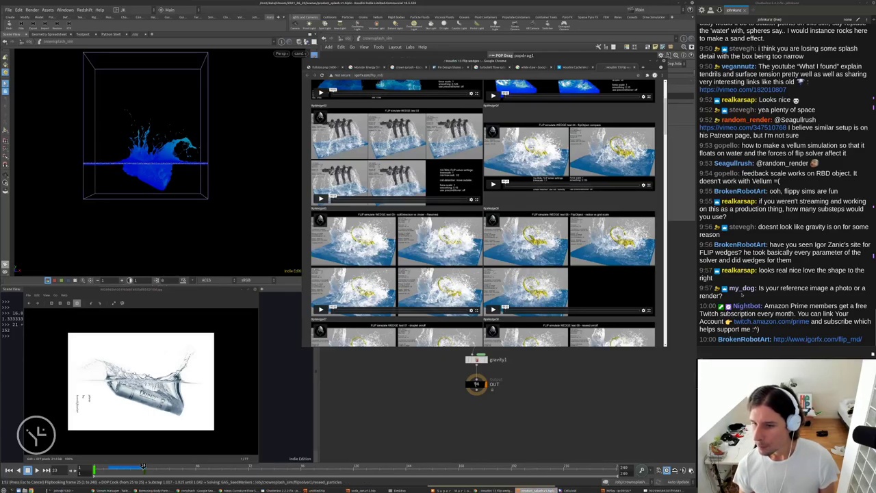
Examine the water surface and splash around the can in the Definity reference photo up close.
scroll(112, 395, up, 16)
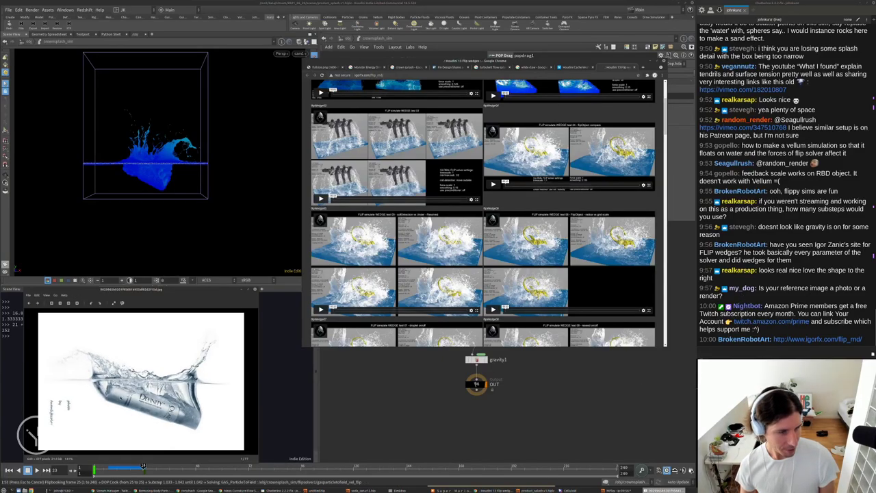
scroll(127, 381, down, 3)
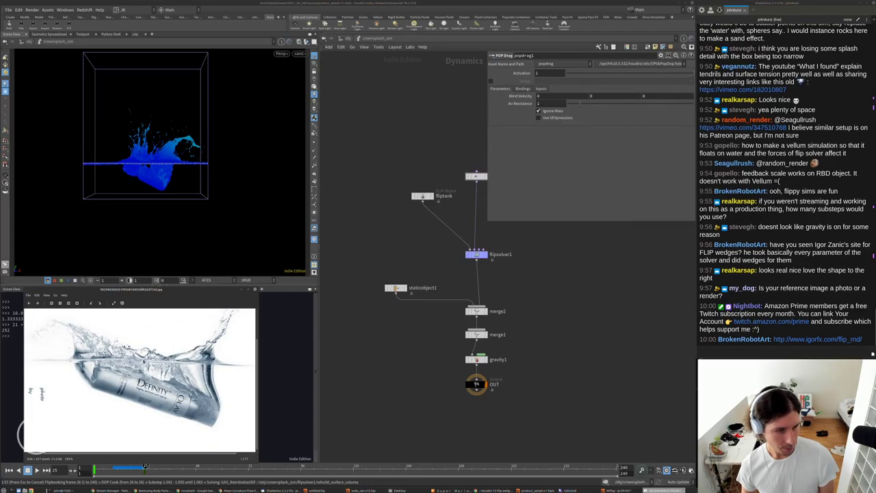
scroll(141, 381, down, 2)
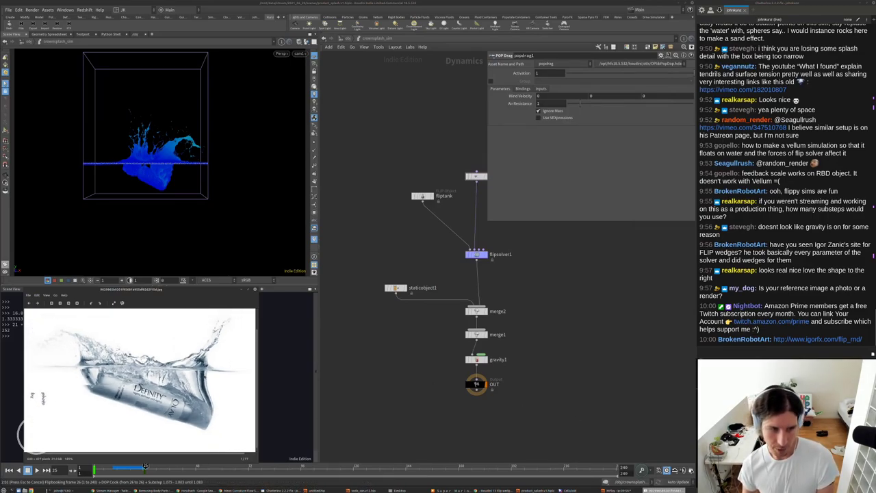
Examine the tall splash arc and the spray above the submerged can in the reference photo.
scroll(214, 362, up, 4)
drag(217, 316, 180, 412)
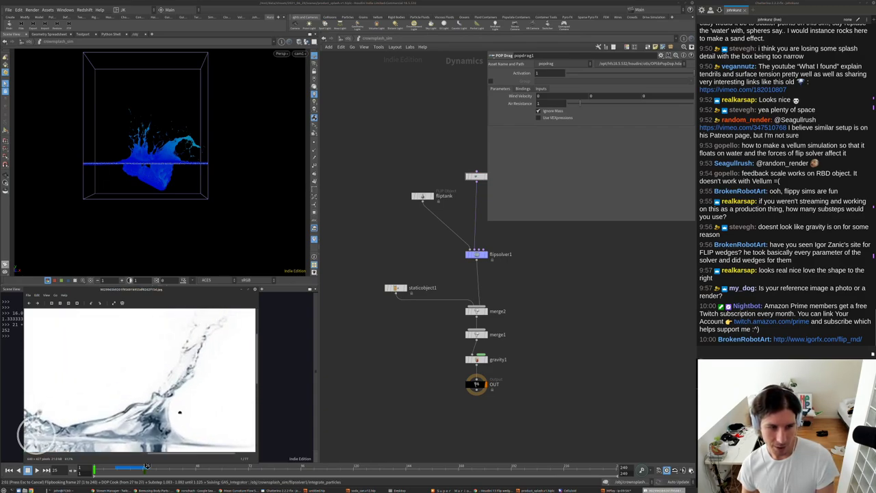
scroll(206, 375, down, 4)
scroll(207, 375, down, 3)
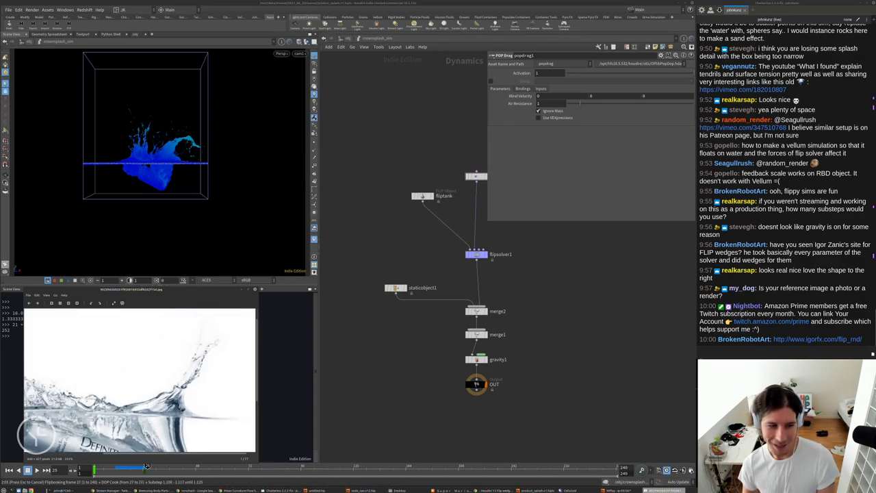
drag(59, 405, 169, 367)
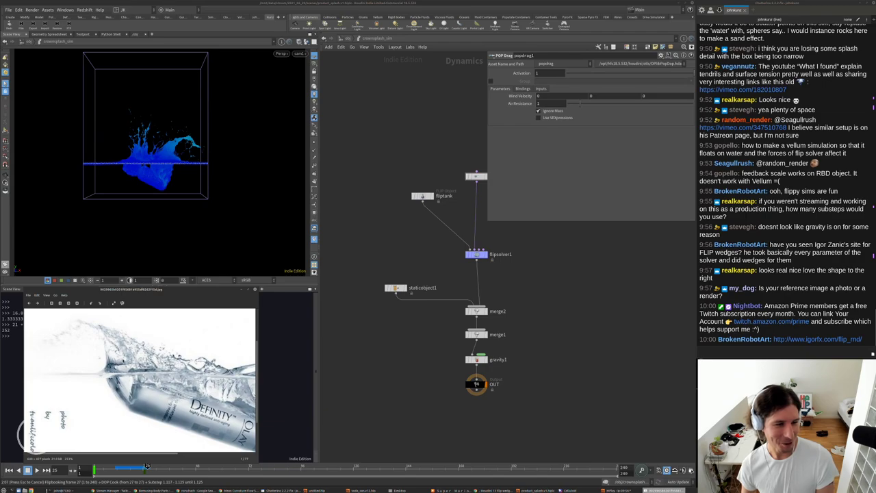
scroll(107, 368, up, 1)
scroll(94, 343, up, 3)
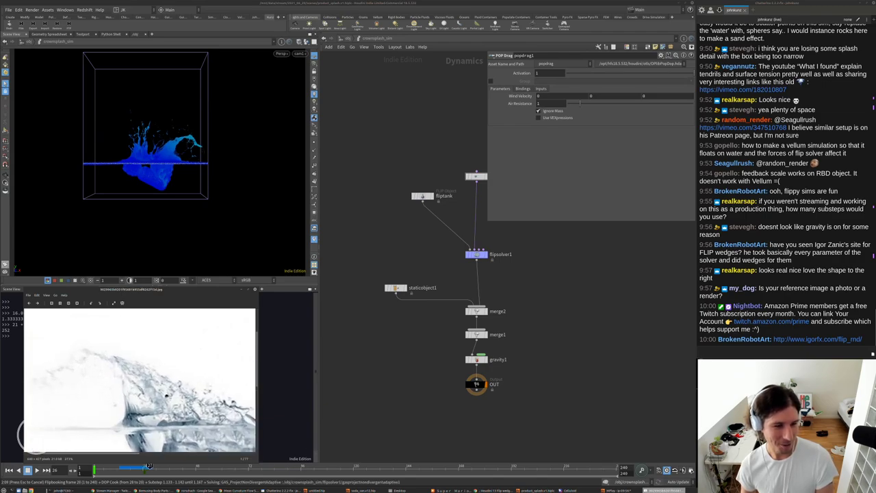
drag(193, 409, 149, 385)
scroll(149, 385, down, 6)
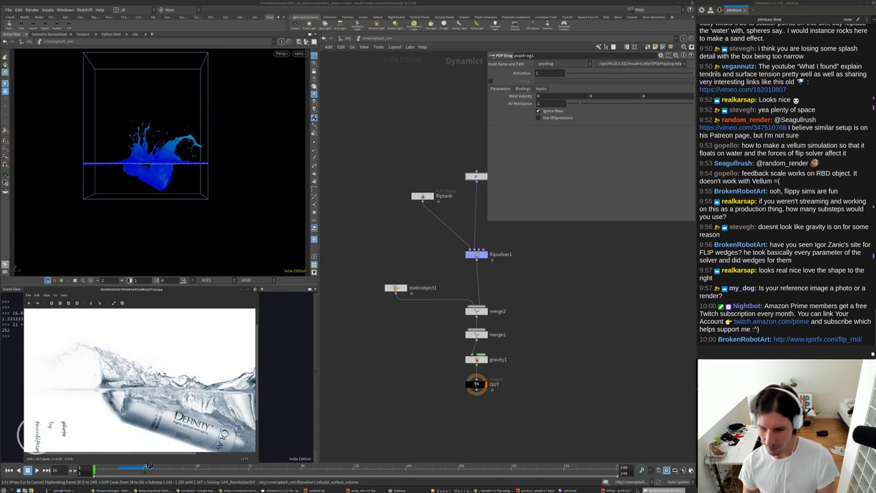
Play the running flipbook from its first frame and inspect the splash and the cavity beneath the waterline up close.
click(621, 490)
key(Left)
key(Left)
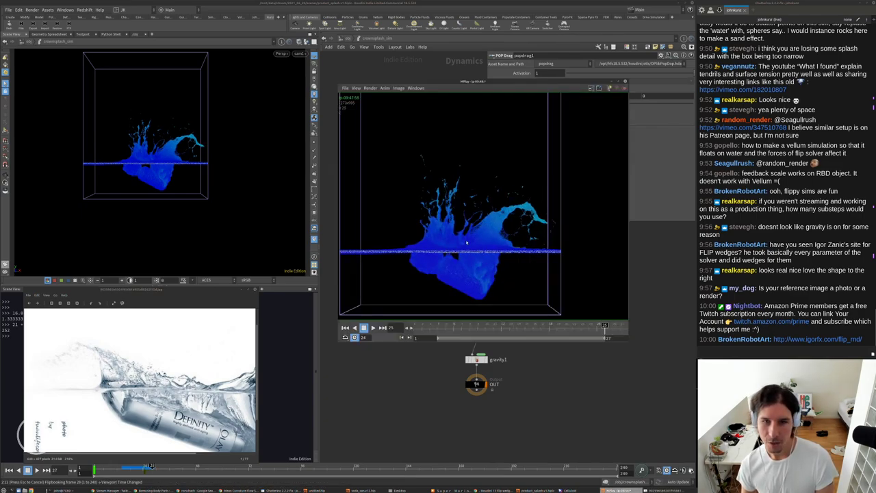
key(ctrl+Up)
key(Up)
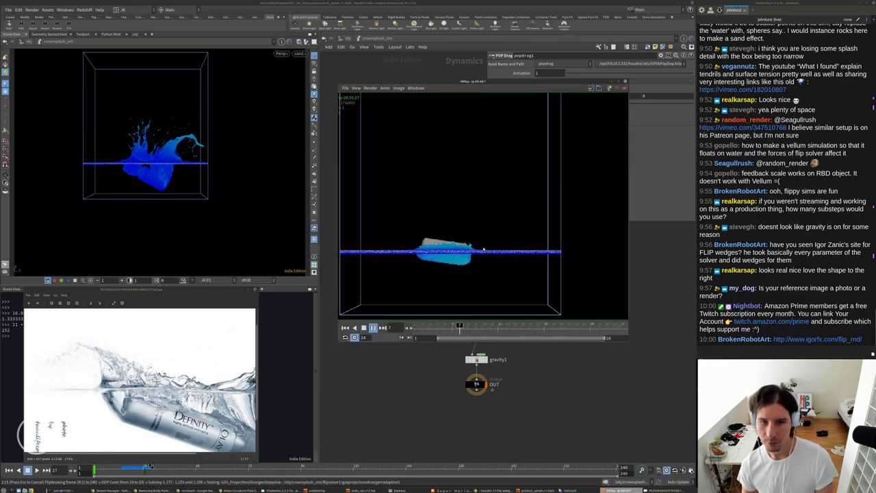
key(Up)
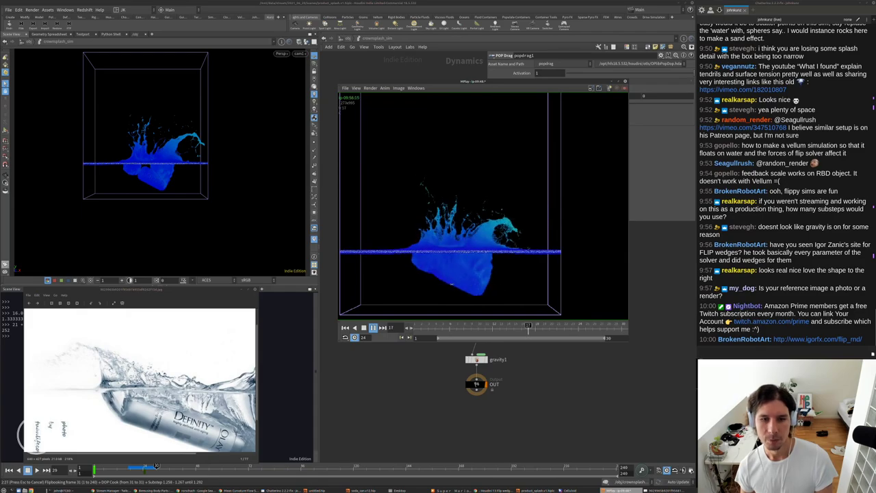
scroll(452, 283, up, 6)
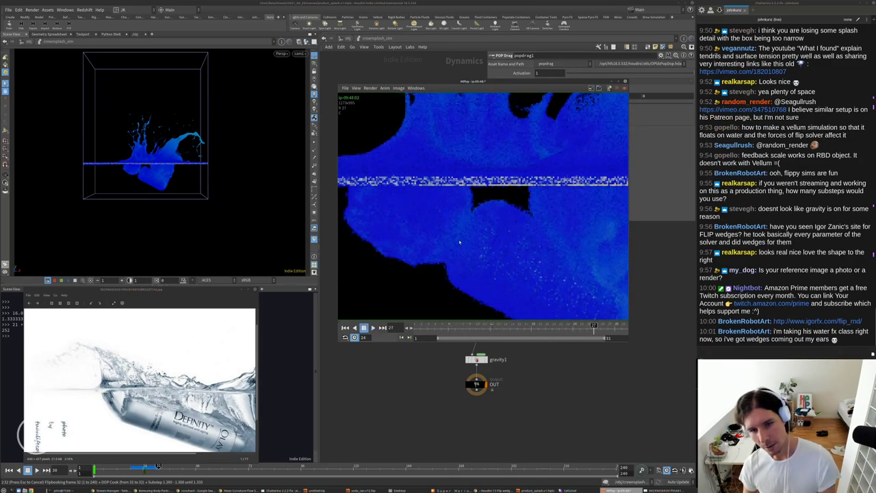
key(h)
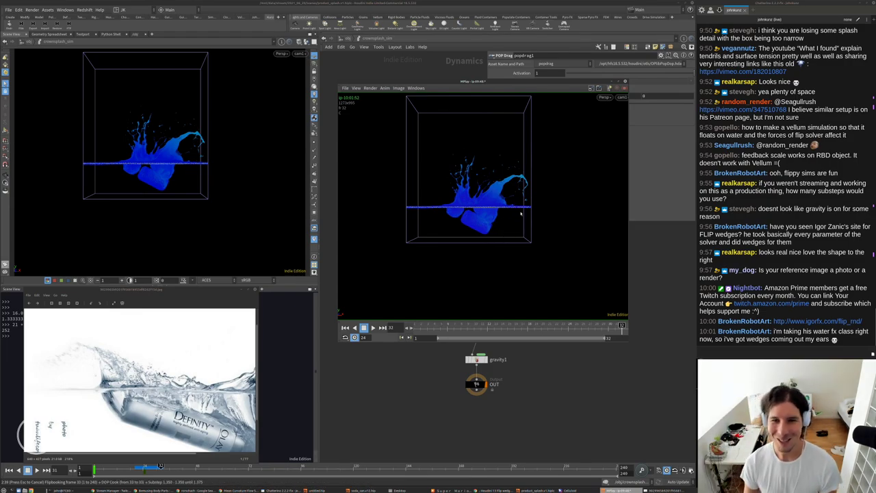
Cancel the running flipbook and return the timeline to frame 1.
click(644, 293)
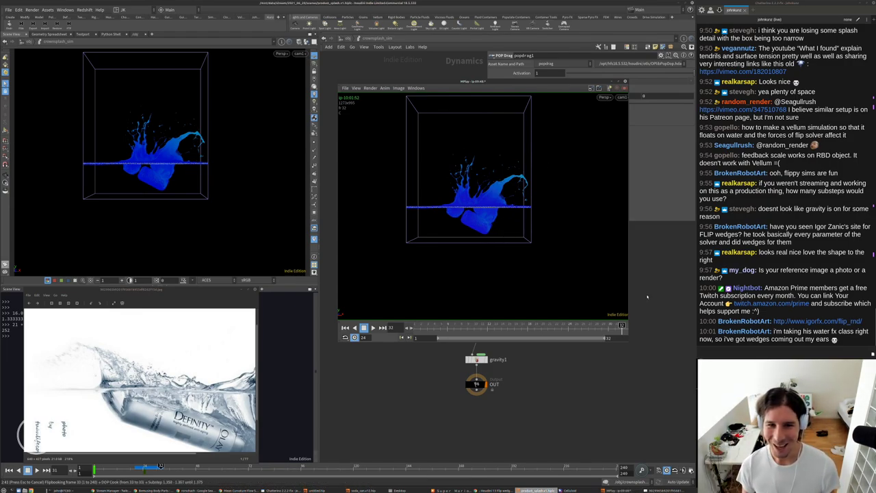
key(Escape)
key(ctrl+Up)
Move the popdrag1 and fliptank nodes closer to flipsolver1, aligned in one row above it.
middle_drag(512, 223, 497, 260)
scroll(496, 260, down, 1)
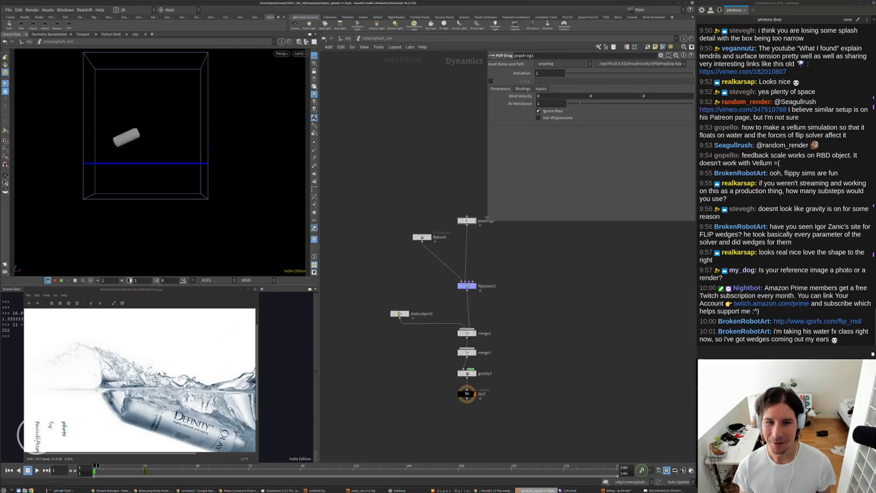
drag(466, 221, 466, 253)
drag(421, 236, 404, 253)
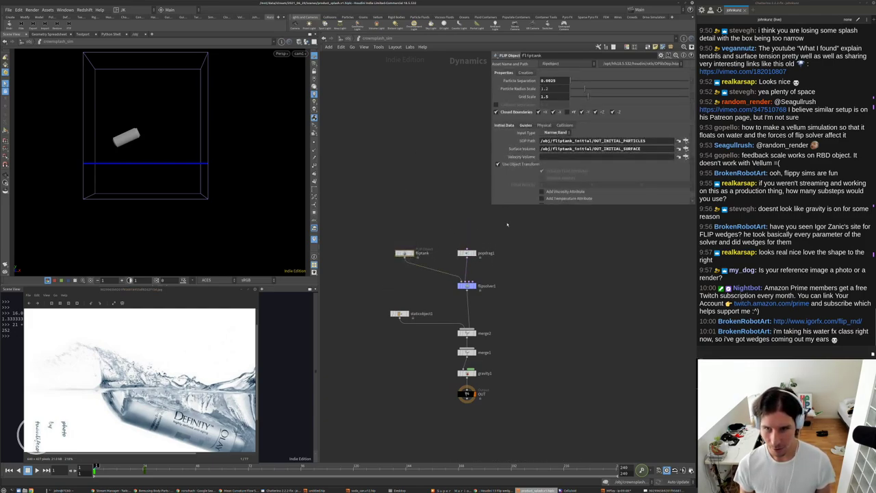
Review flipsolver1's reseeding, volume limits and collision settings, and set its surface tension to .0075.
scroll(477, 266, up, 3)
click(467, 247)
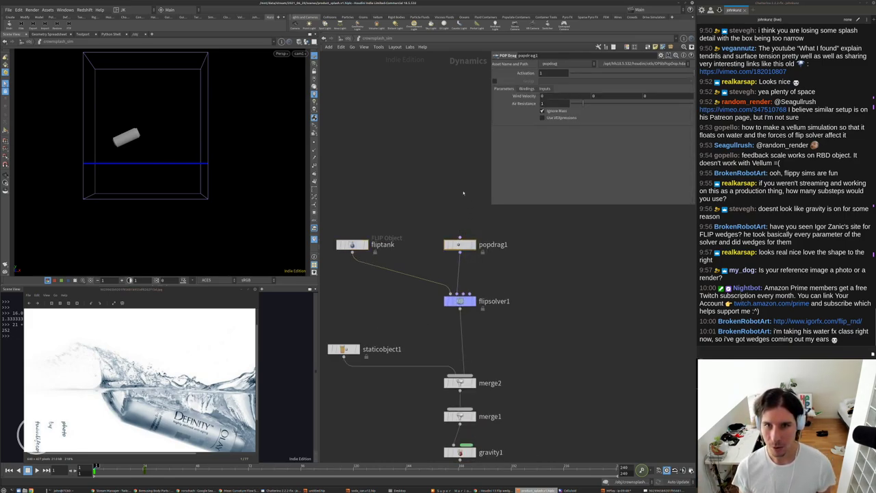
click(460, 301)
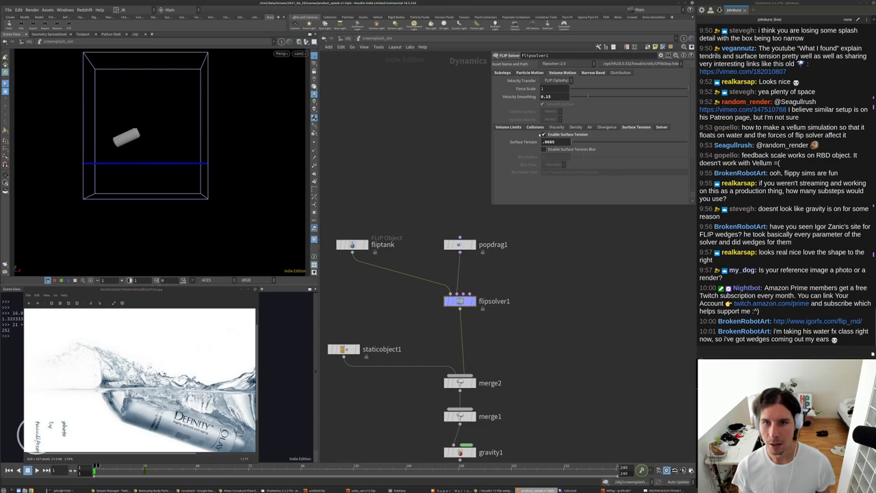
click(530, 72)
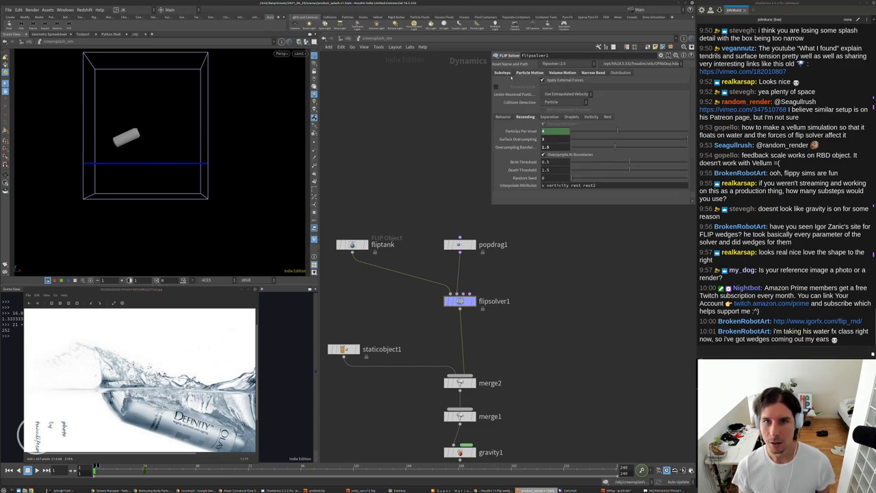
click(562, 73)
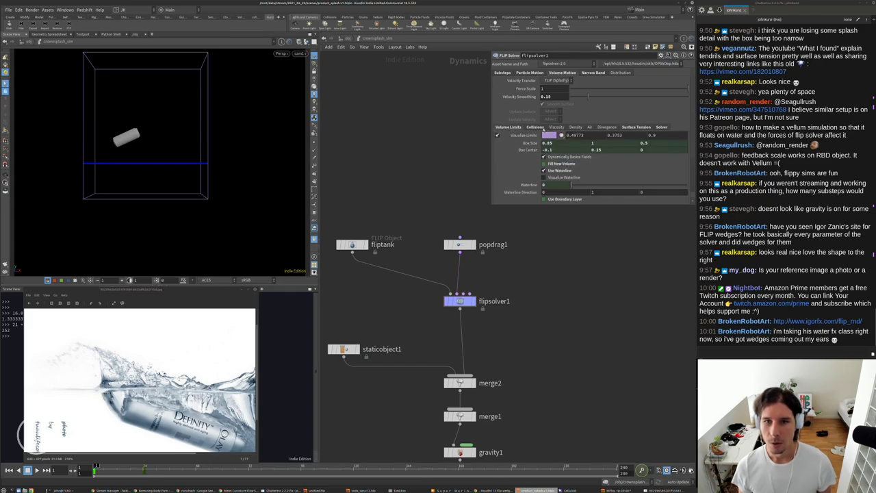
click(535, 127)
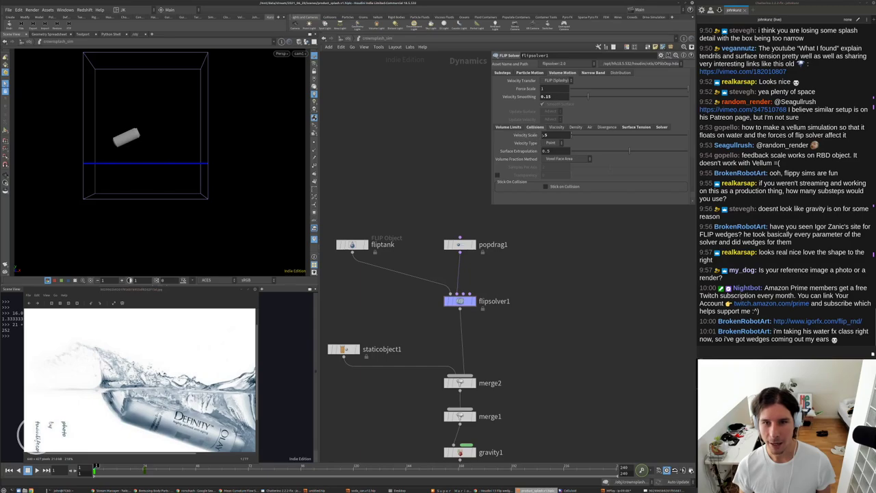
click(636, 128)
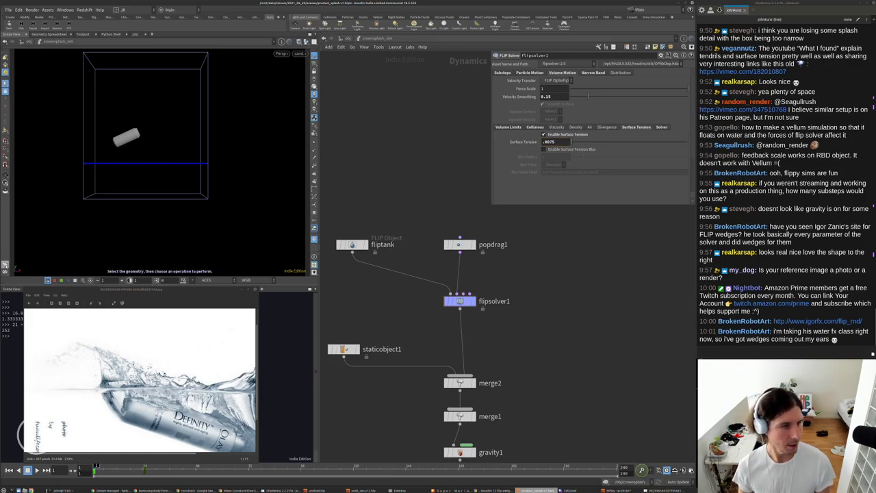
Start a new flipbook of the simulation and inspect the can entering the water in the first ten frames.
click(5, 265)
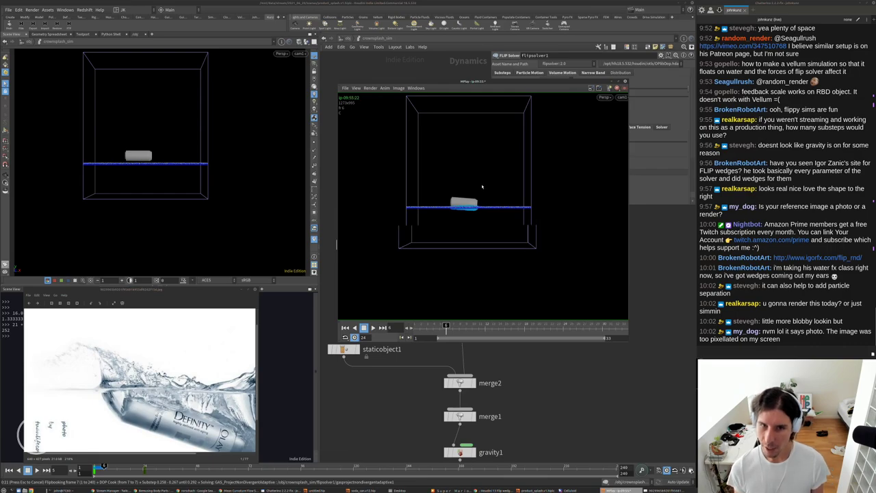
scroll(481, 198, up, 3)
scroll(472, 216, up, 3)
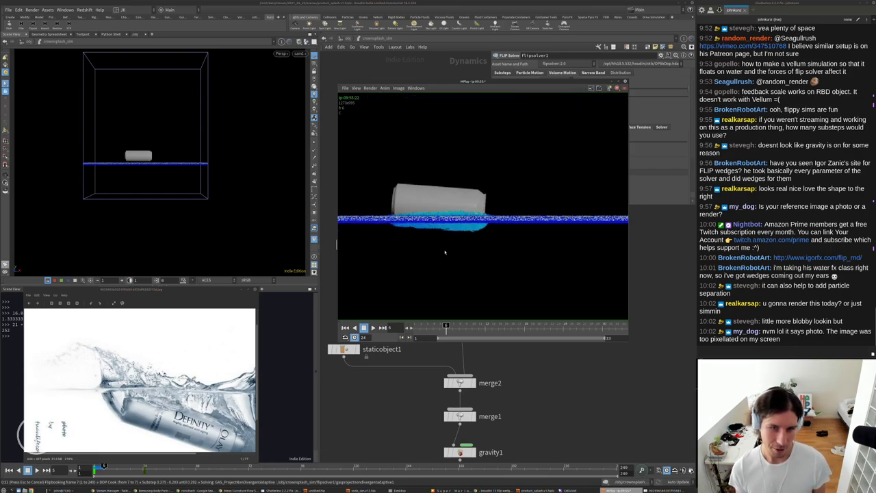
scroll(453, 219, down, 5)
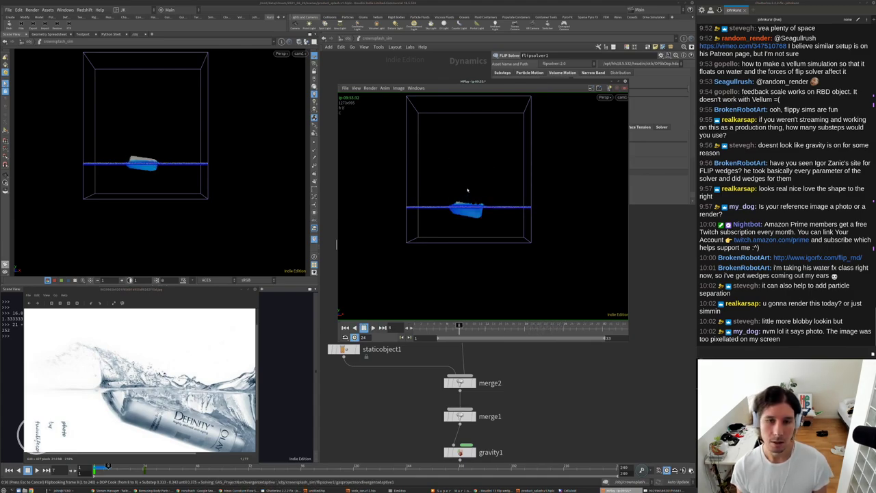
scroll(467, 190, up, 2)
scroll(466, 206, up, 2)
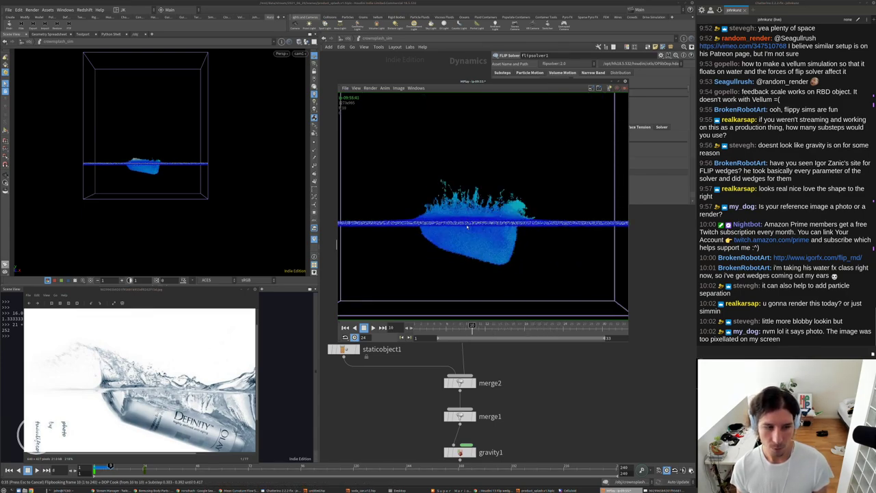
middle_drag(468, 227, 458, 211)
key(h)
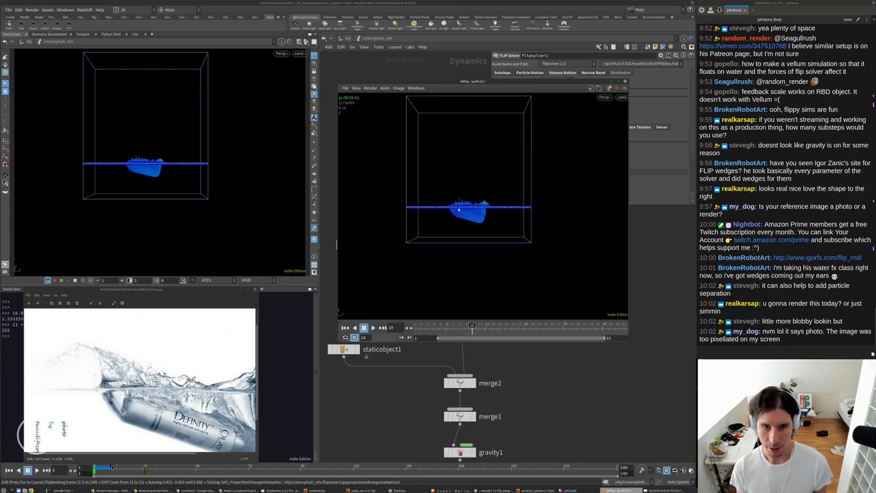
Examine the splash tendrils above the waterline in flipbook frames 10 to 18 up close.
scroll(458, 211, up, 4)
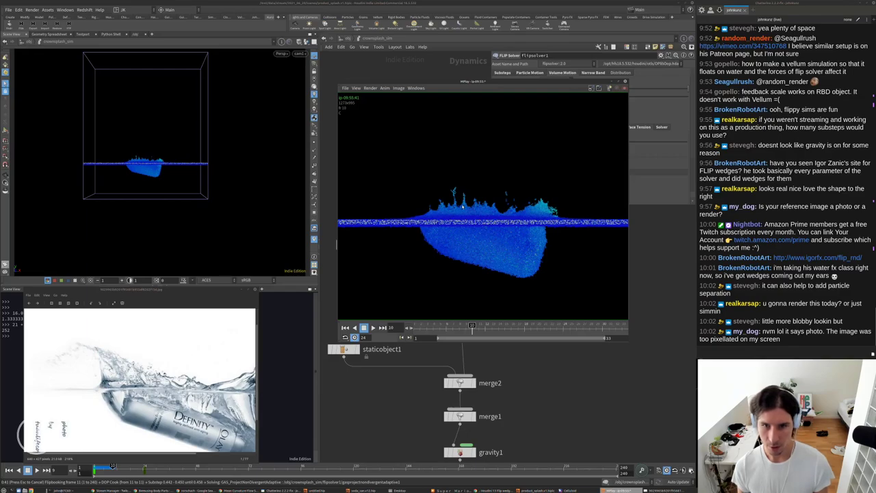
scroll(462, 206, down, 3)
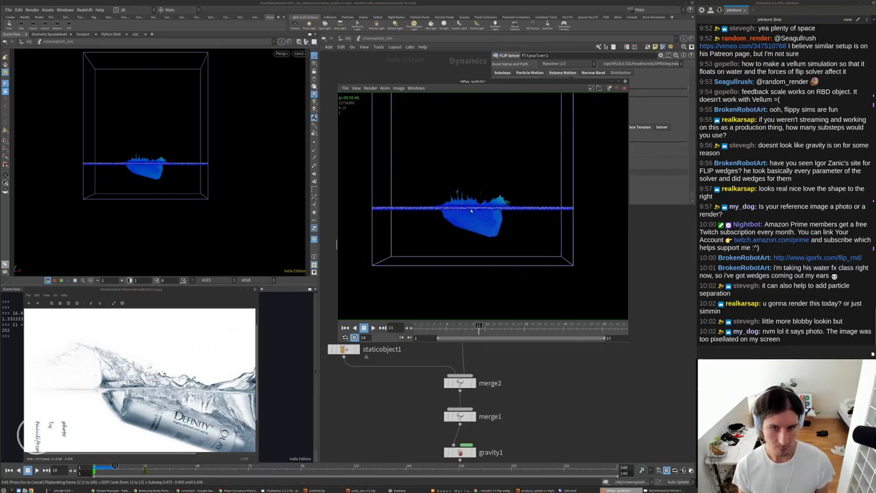
scroll(471, 210, up, 4)
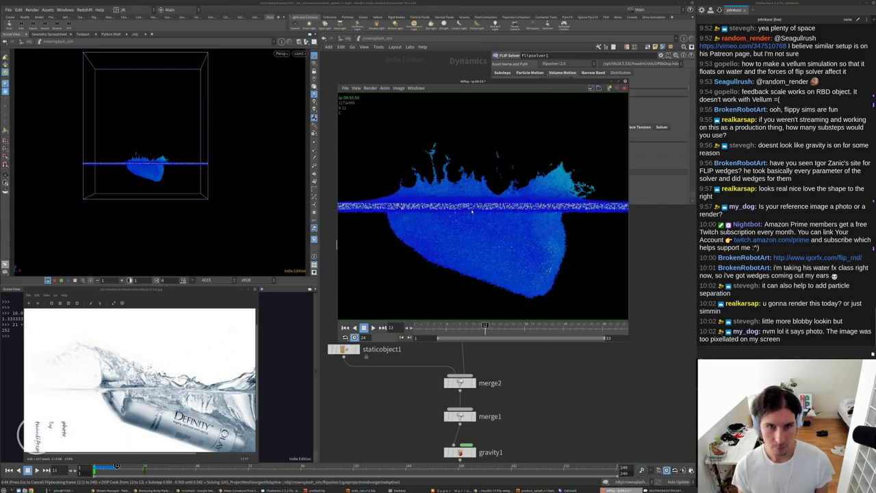
scroll(471, 212, up, 5)
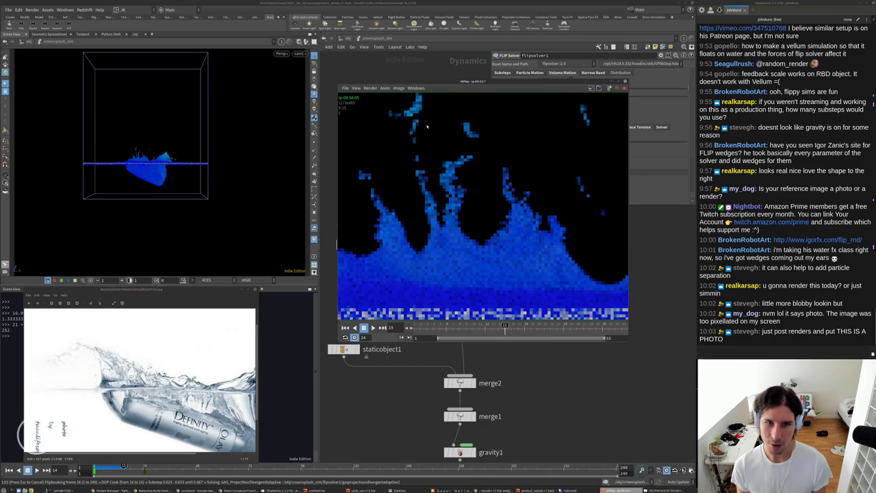
scroll(445, 165, down, 4)
key(h)
scroll(477, 208, up, 7)
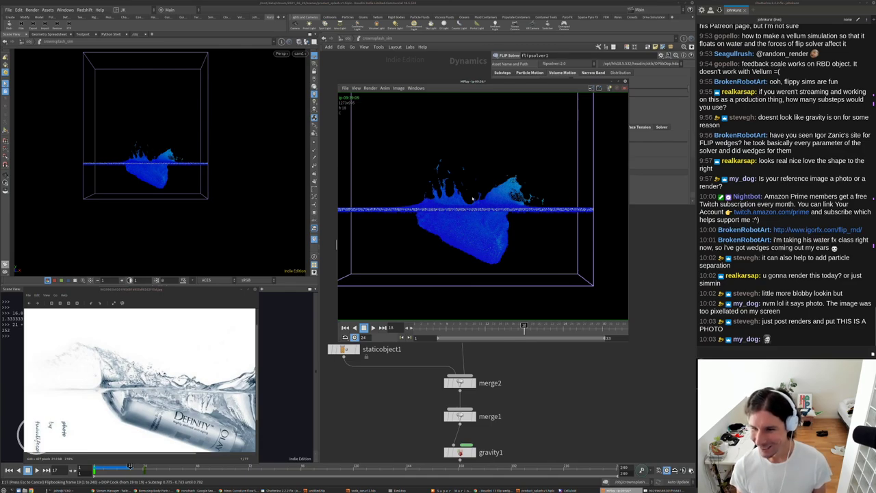
Read the handwritten photo credit in the reference image up close, and return to the full picture.
click(74, 437)
scroll(73, 437, up, 1)
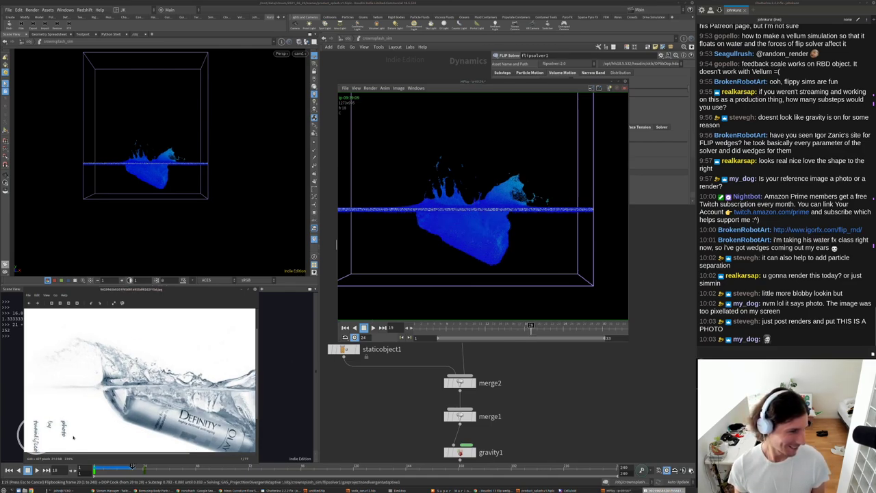
scroll(73, 438, up, 6)
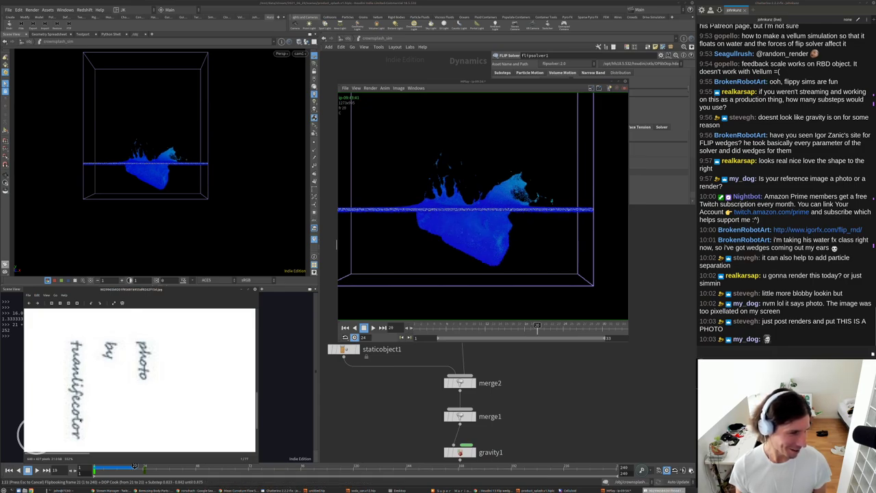
scroll(98, 397, down, 3)
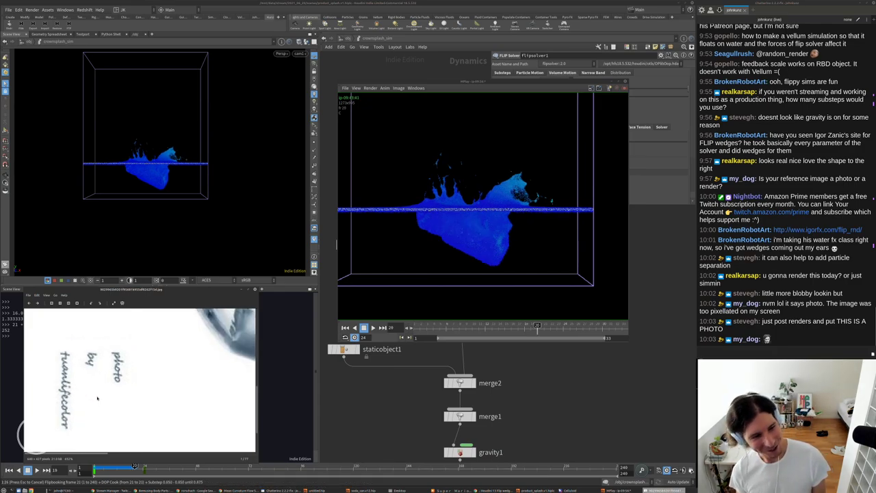
scroll(98, 398, up, 4)
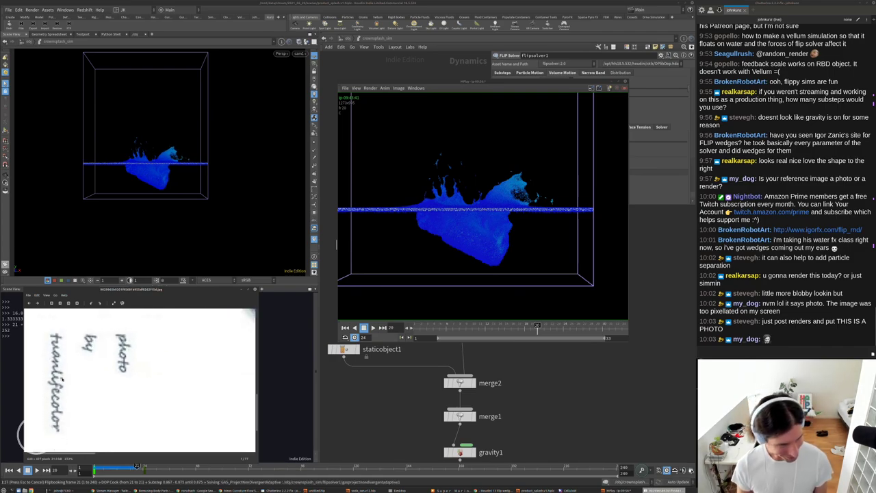
scroll(99, 372, down, 2)
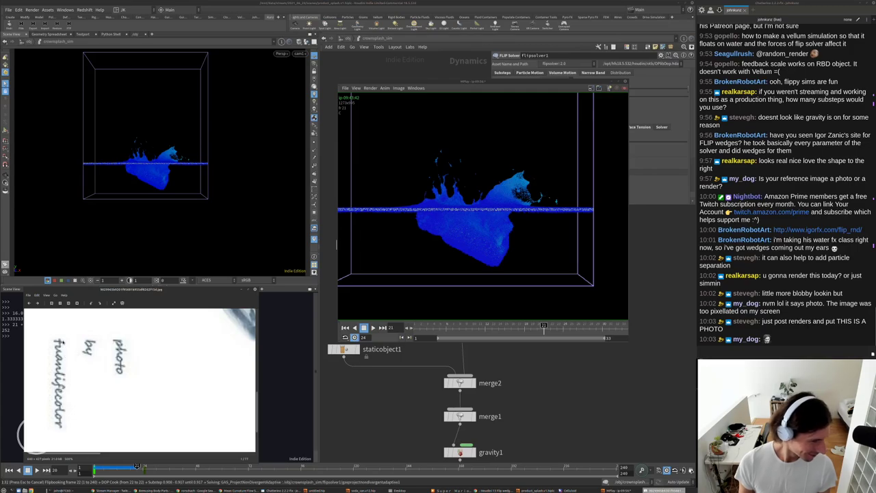
scroll(134, 376, down, 3)
scroll(134, 376, down, 3)
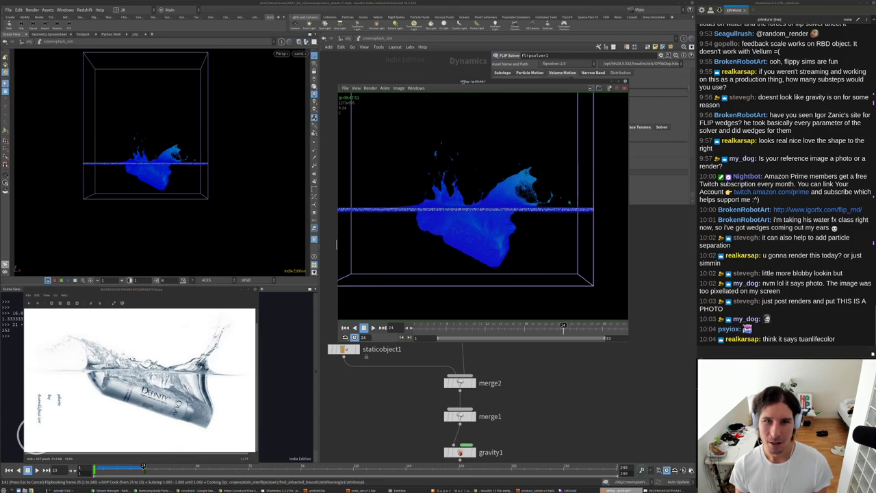
Move the flipbook window off the FLIP solver parameters and play through its captured frames to examine the splash shape.
drag(463, 81, 506, 208)
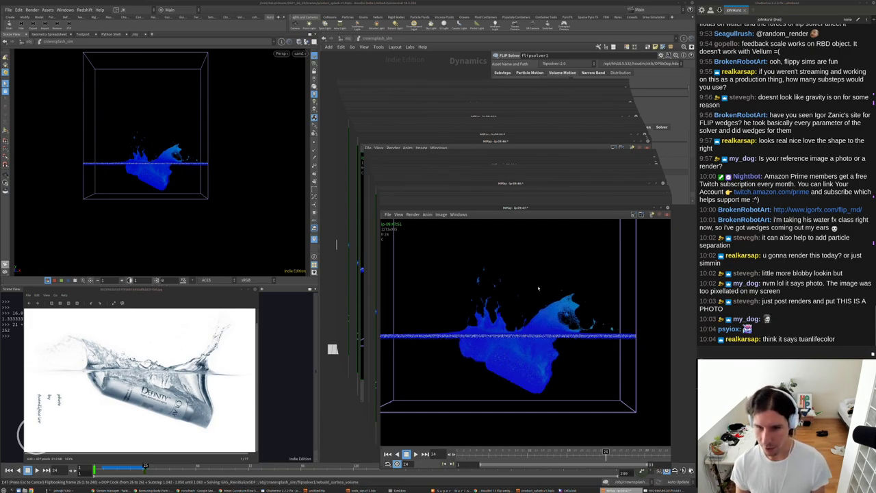
key(Left)
key(Left)
key(ctrl+Up)
key(Up)
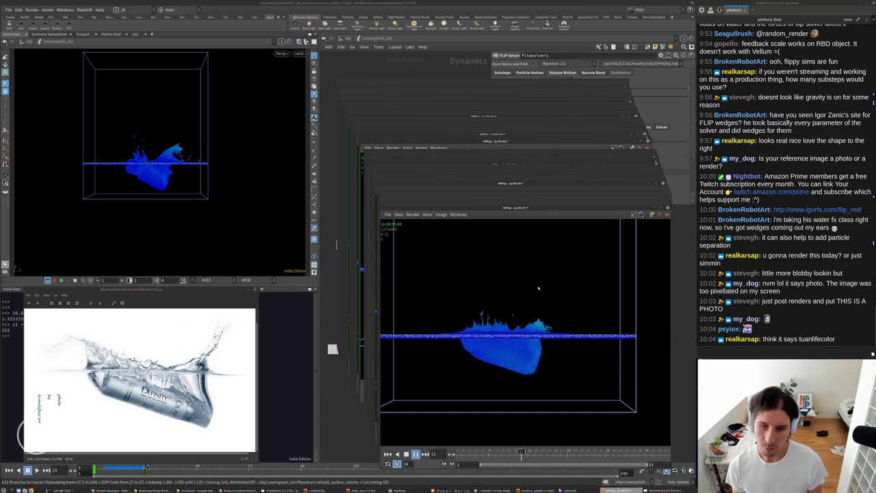
key(Up)
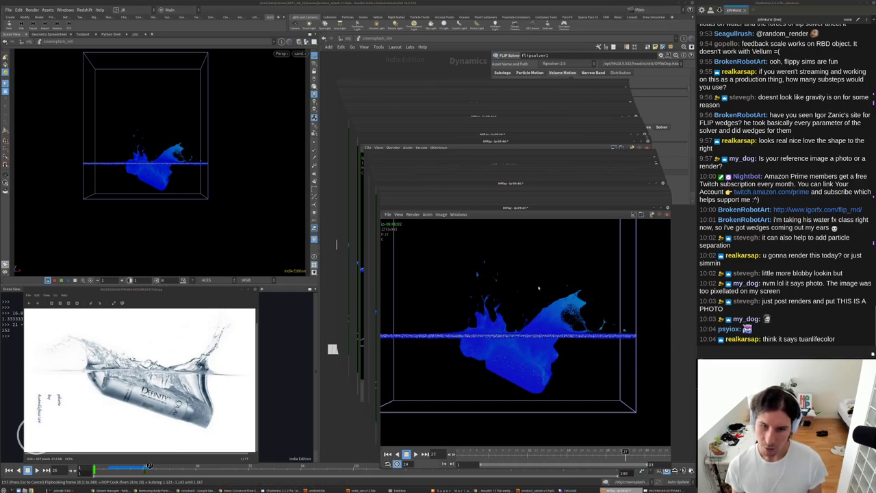
Stop the running flipbook render and return the timeline to frame 1.
click(681, 226)
key(Escape)
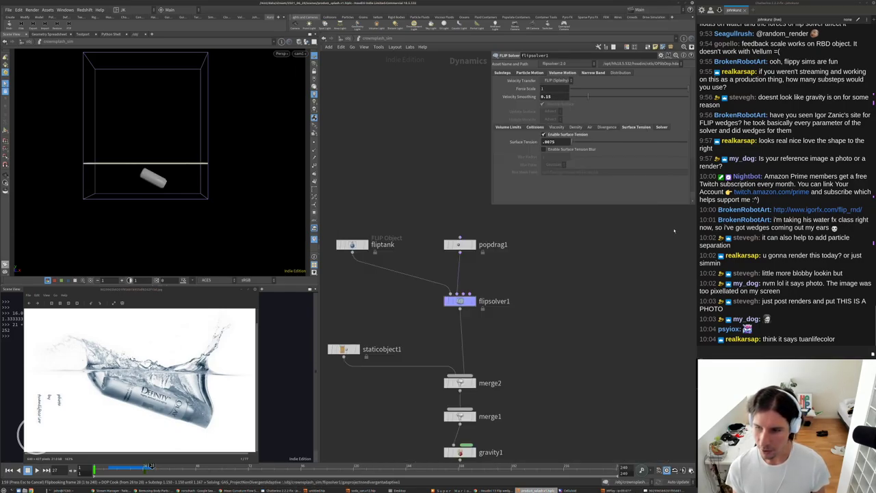
key(ctrl+Up)
middle_drag(591, 206, 587, 244)
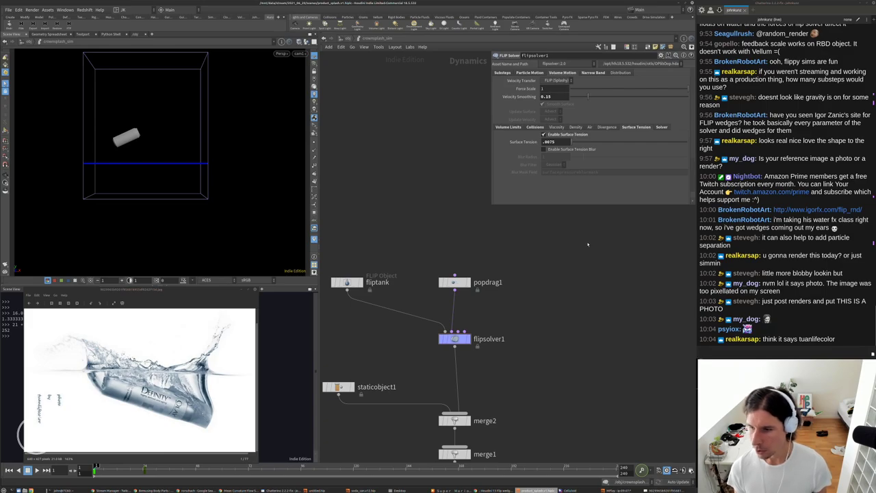
Read the handwritten photo credit in the reference image up close again, and return to the full can picture.
scroll(50, 359, up, 6)
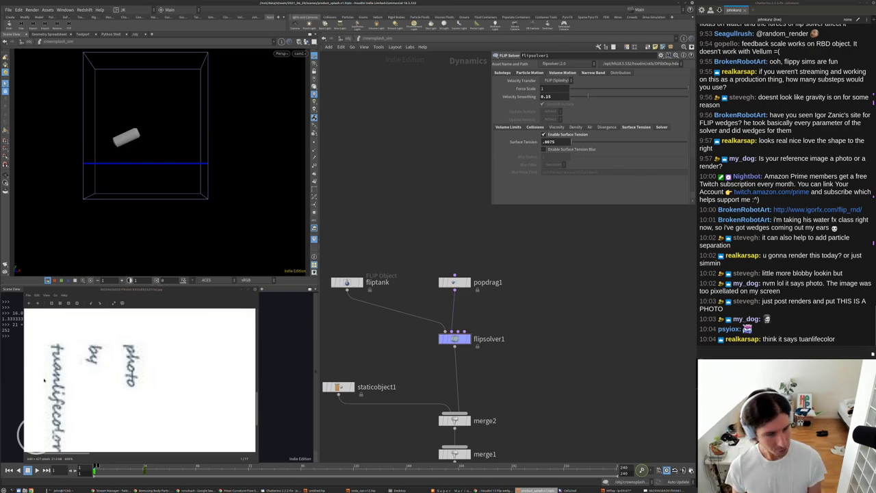
scroll(52, 357, up, 5)
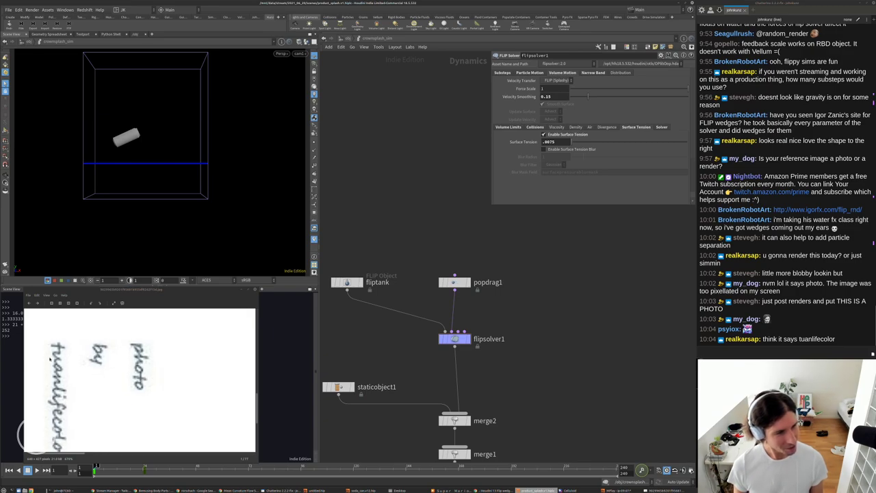
scroll(52, 357, down, 10)
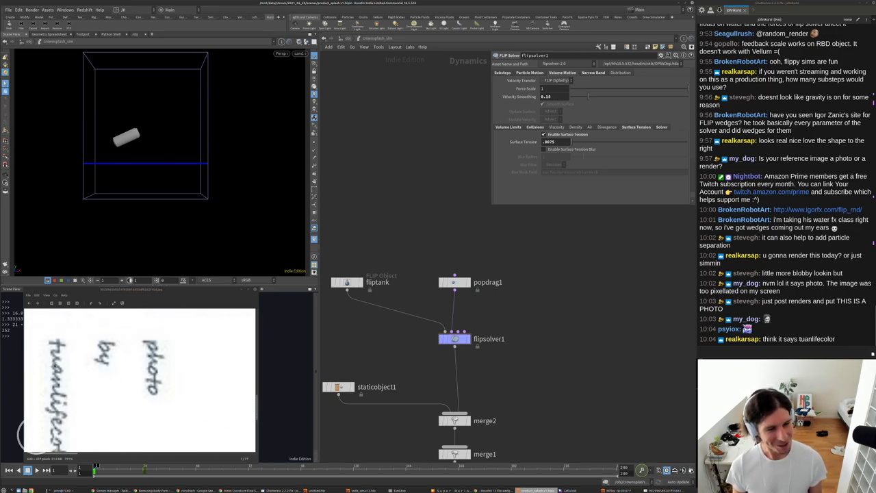
scroll(59, 357, down, 2)
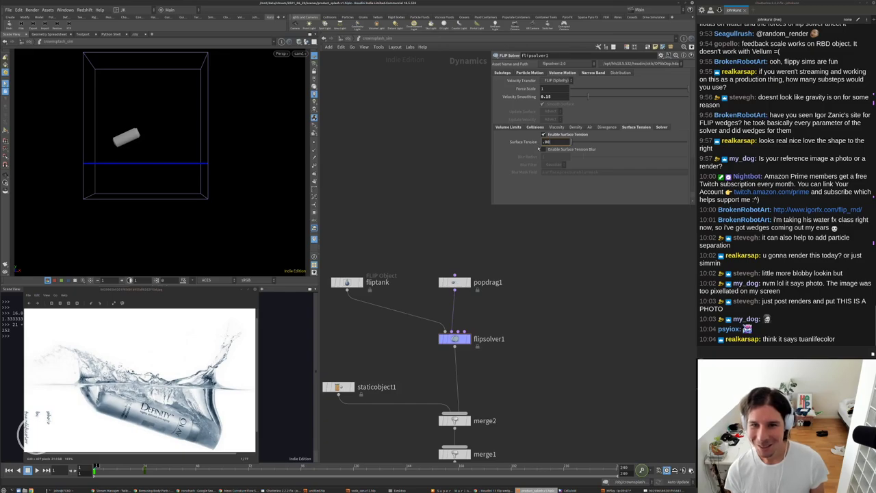
Set flipsolver1's surface tension to .008.
key(BackSpace)
text(8)
key(Return)
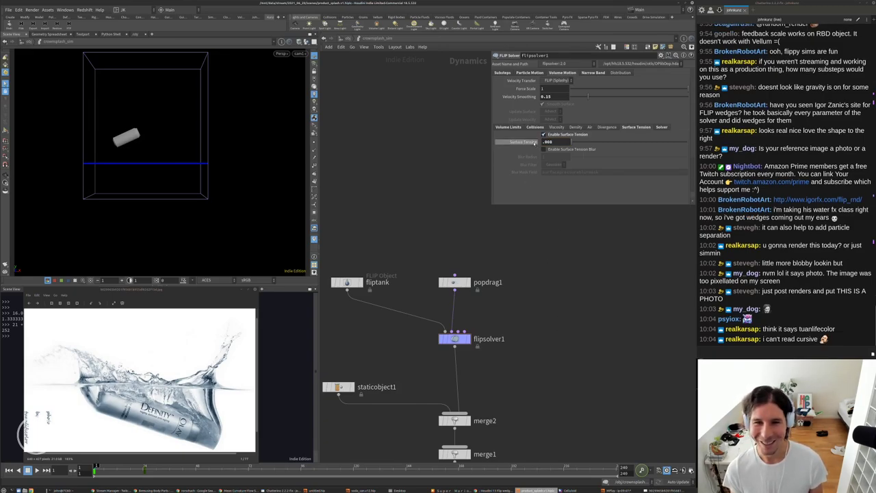
Set the collision velocity scale in flipsolver1's volume motion settings to .675.
click(534, 126)
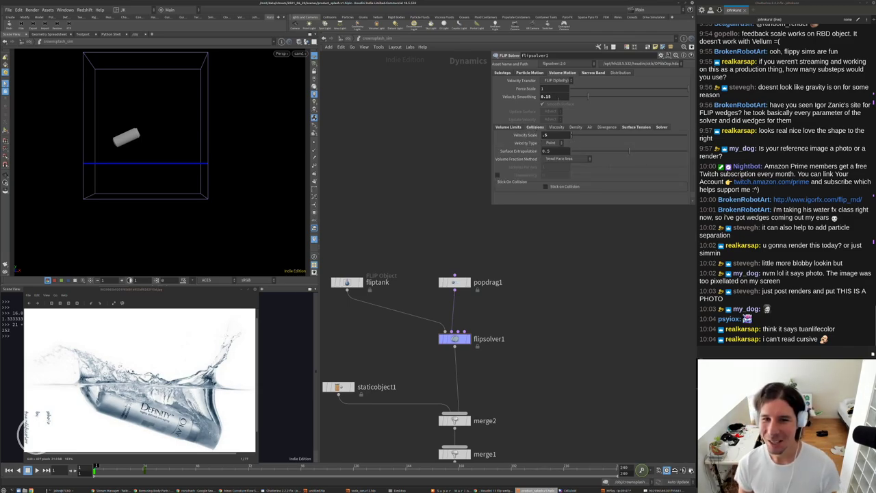
mouse_move(558, 103)
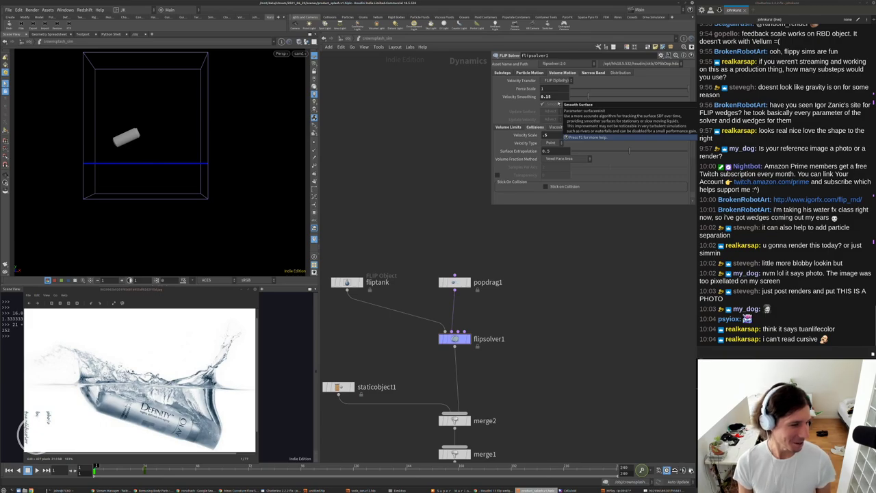
click(559, 97)
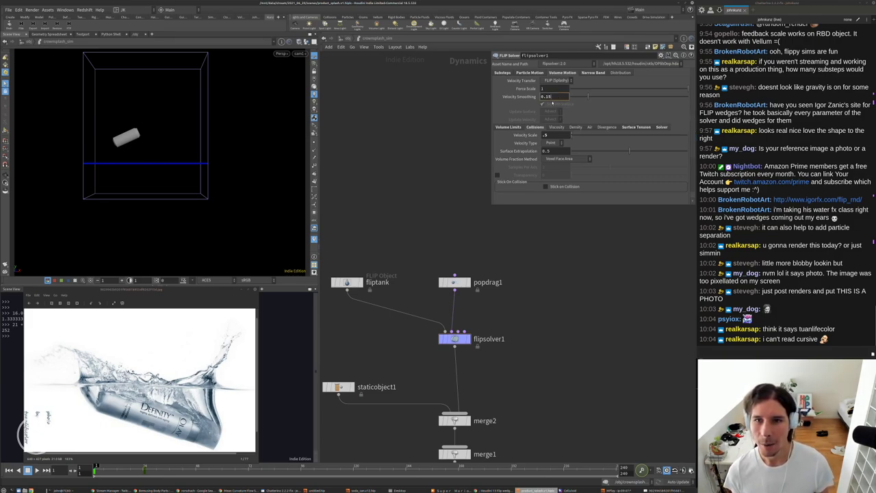
click(551, 135)
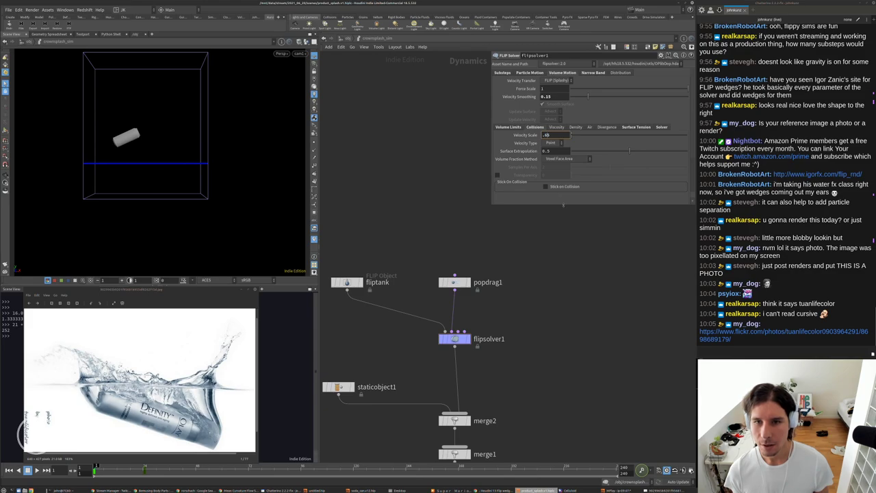
text(7)
key(Return)
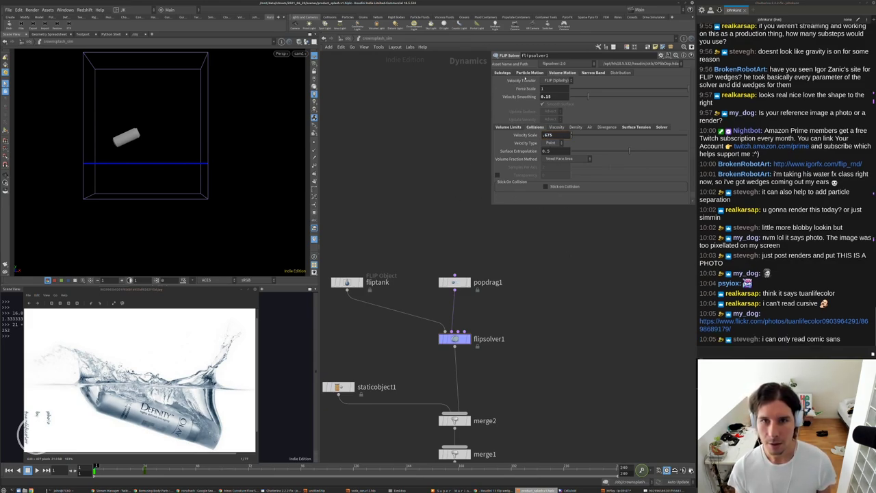
Enable particle separation in flipsolver1's particle motion settings, keeping the default separation values.
click(526, 74)
click(549, 116)
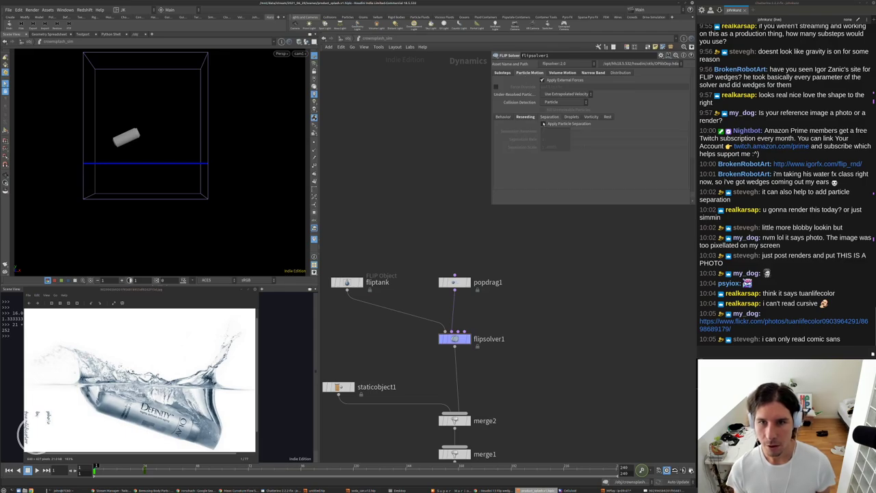
middle_drag(563, 286, 562, 269)
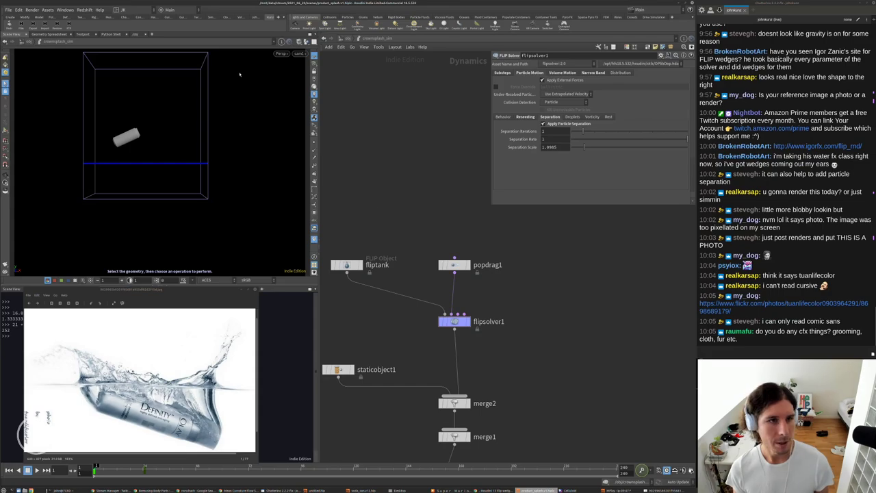
Go up to the object level and tighten cam1's focal length, trying 75 mm and settling on 100 mm.
key(u)
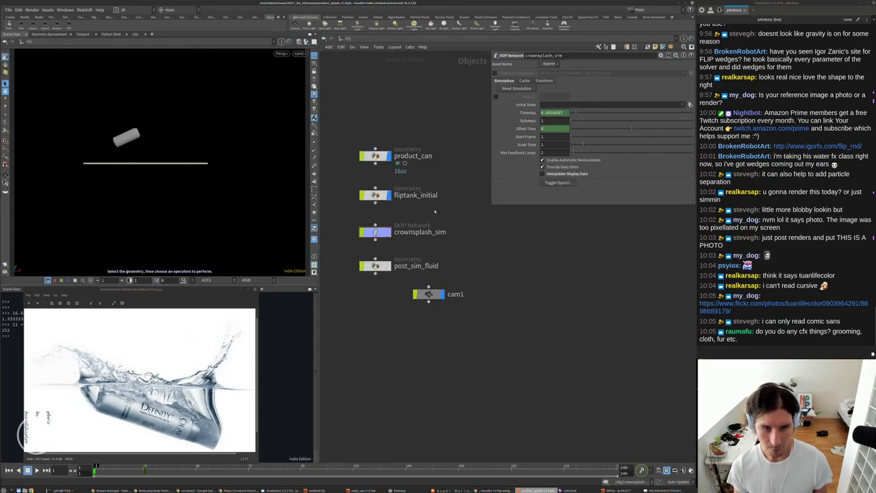
click(428, 293)
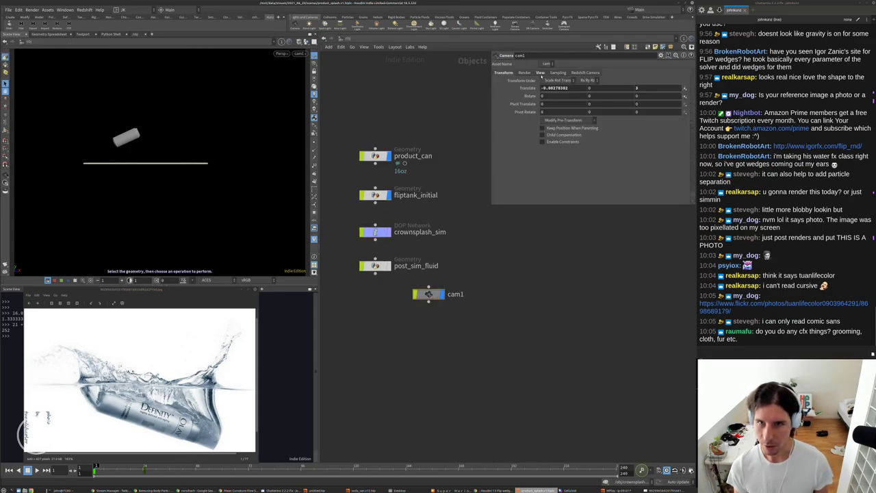
click(540, 73)
text(75)
key(Return)
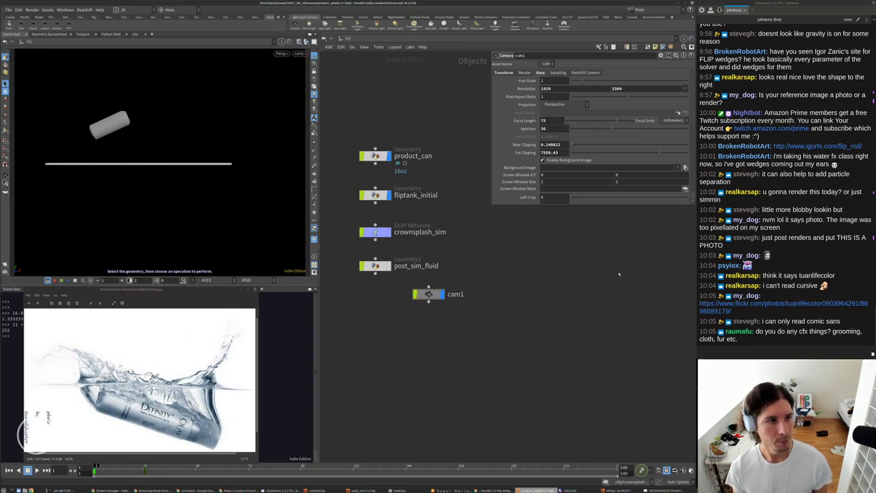
double_click(559, 120)
text(100)
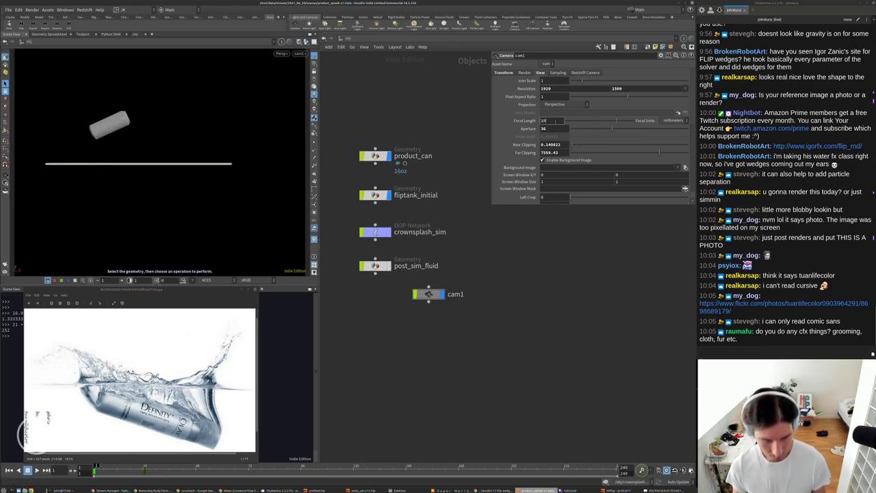
key(Return)
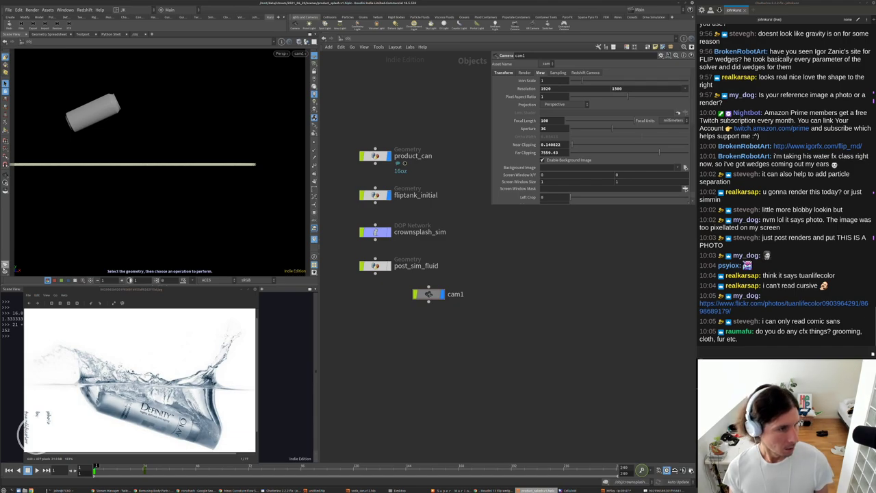
Run a flipbook from the object level and read the chat question about grooming, cloth and fur.
click(5, 264)
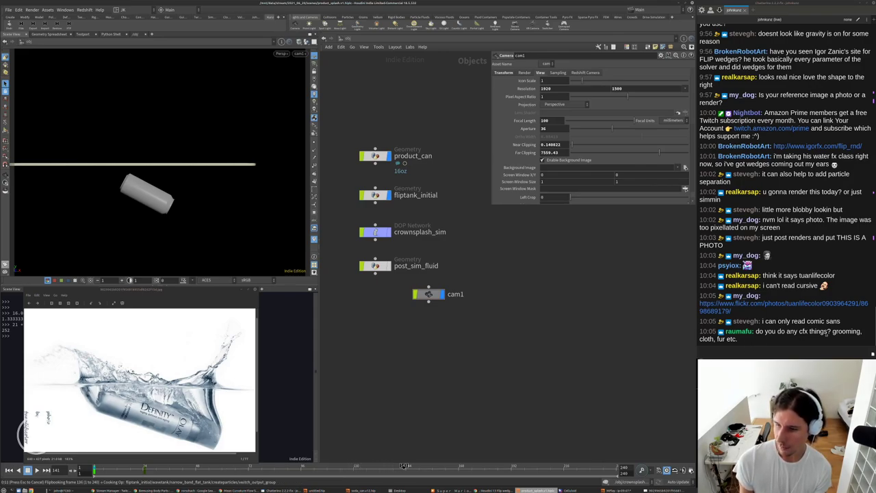
drag(833, 333, 860, 332)
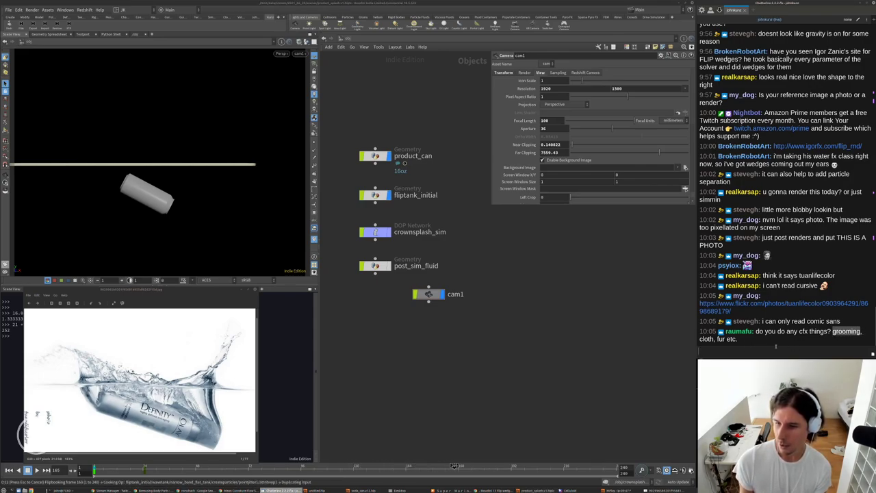
click(746, 343)
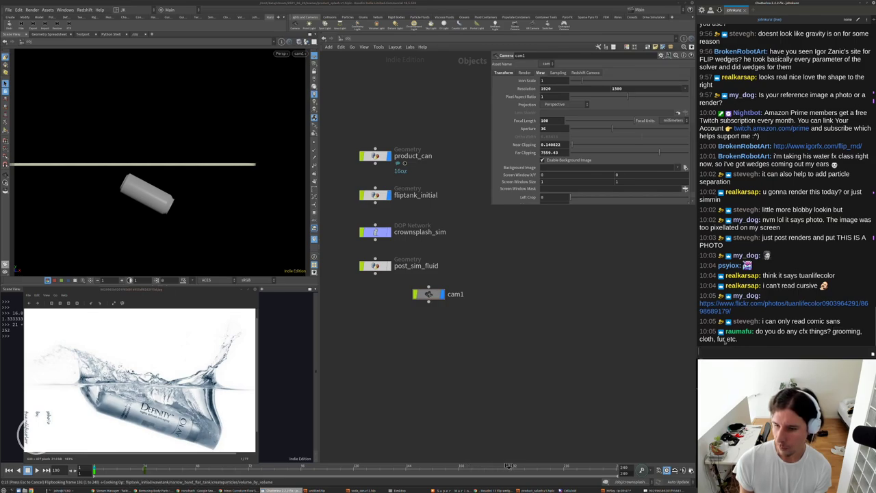
drag(725, 343, 704, 343)
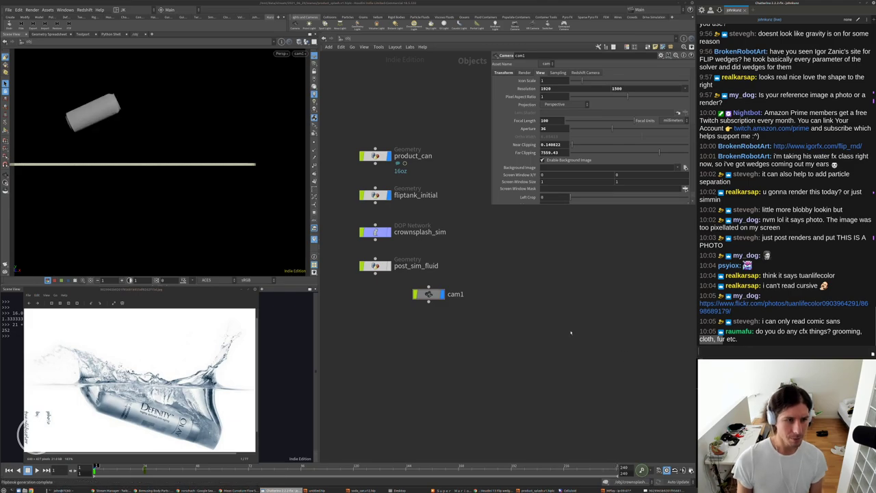
Enter the crownsplash_sim network and start a new flipbook, rereading the chat's cfx question while it simulates.
double_click(384, 232)
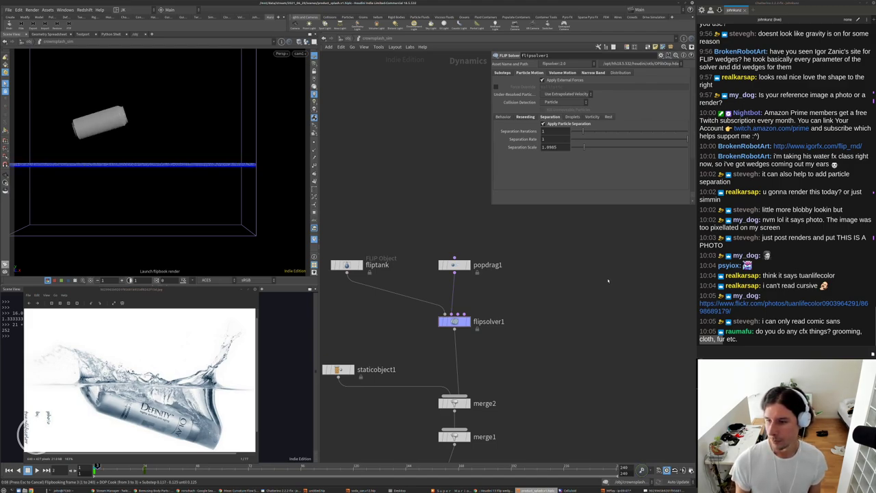
click(770, 331)
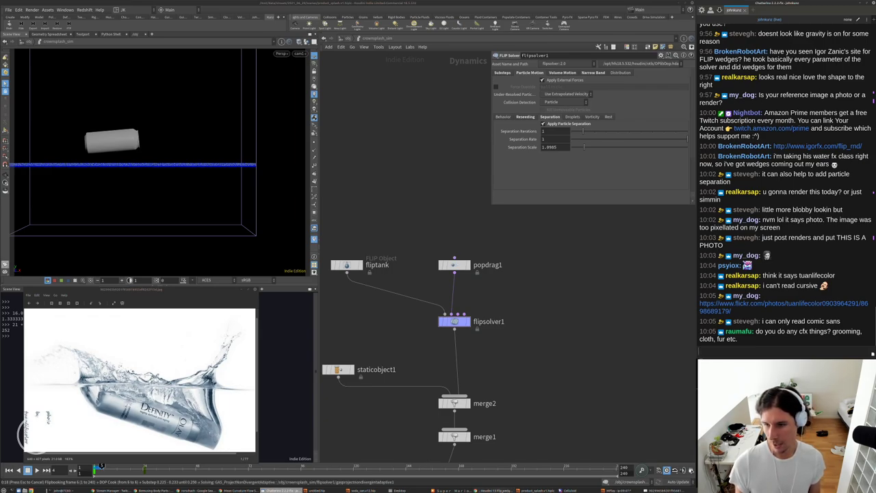
drag(738, 338, 799, 331)
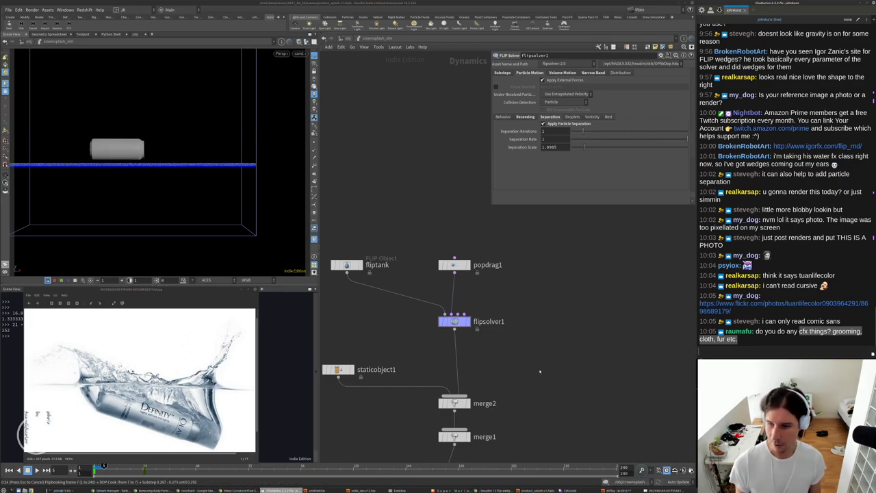
click(627, 366)
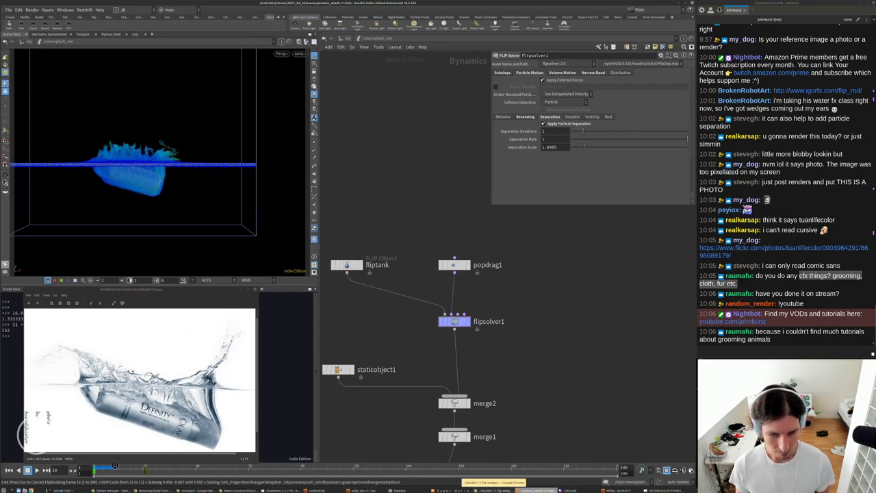
Switch to Chrome, find the Behance RAW-12 link in the earlier chat messages, and open it to view the artwork.
click(498, 490)
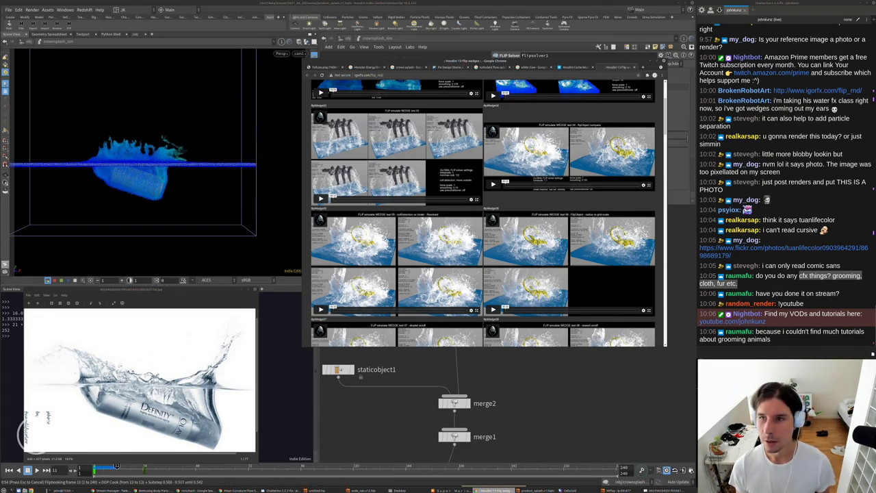
scroll(785, 184, up, 10)
scroll(786, 219, up, 15)
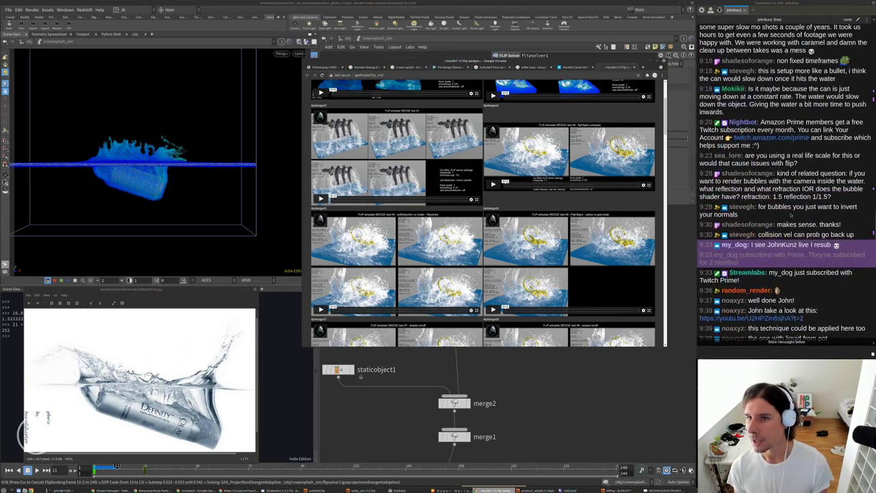
scroll(785, 221, up, 1)
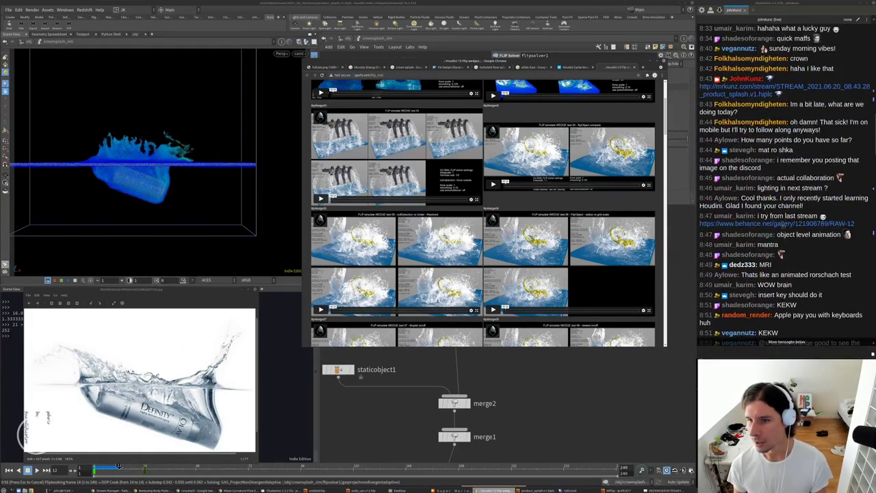
click(780, 223)
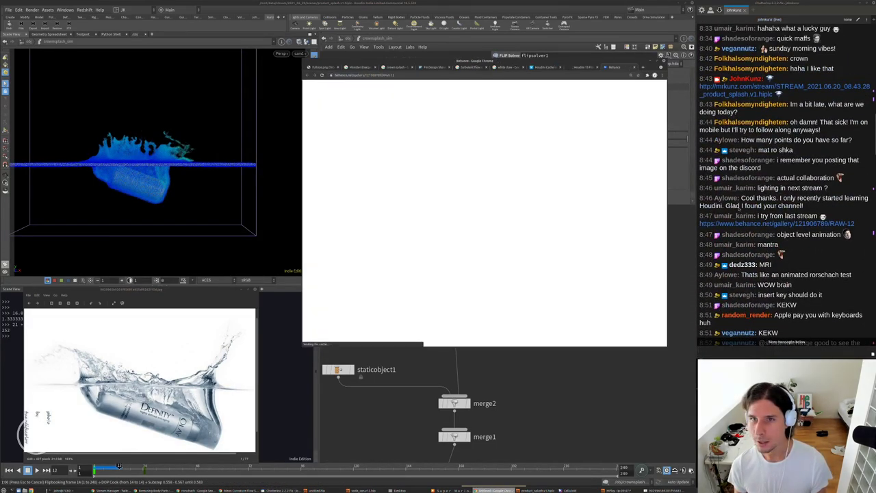
scroll(395, 231, down, 5)
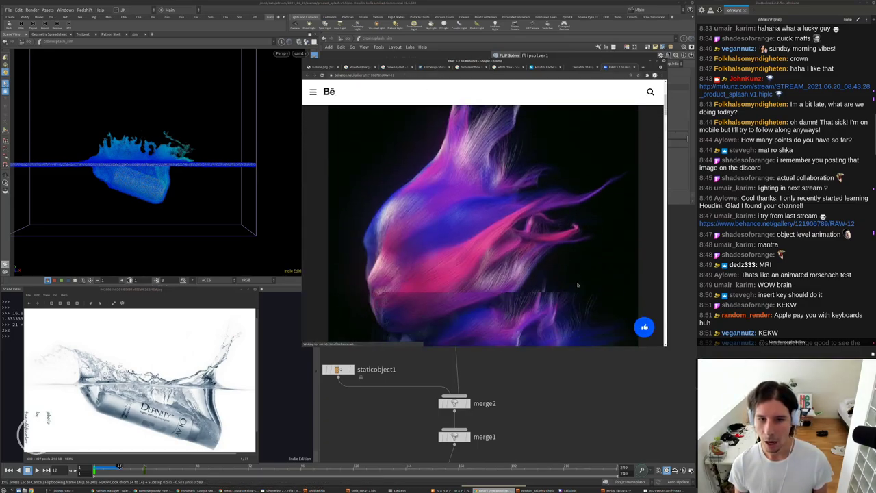
Examine the RAW-12 hair artworks on the Behance page, from the purple profile renders to the green and yellow ones.
scroll(546, 198, up, 2)
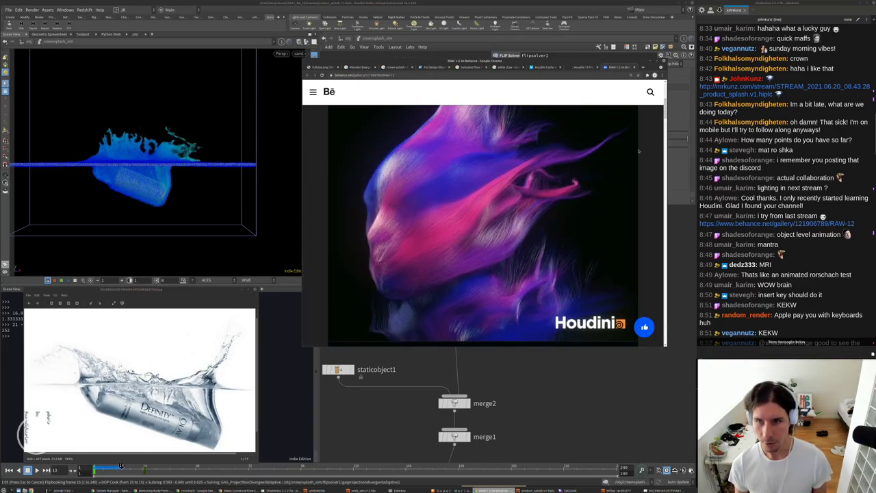
drag(663, 121, 631, 293)
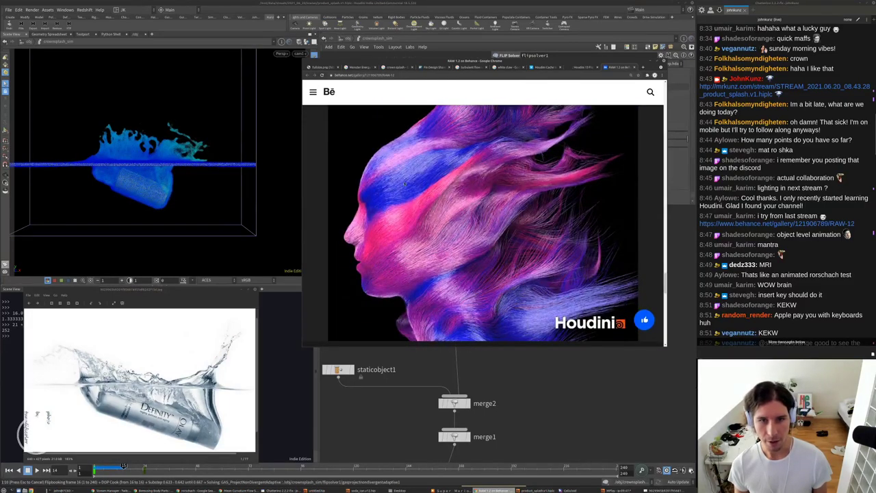
scroll(464, 185, down, 3)
scroll(452, 181, up, 3)
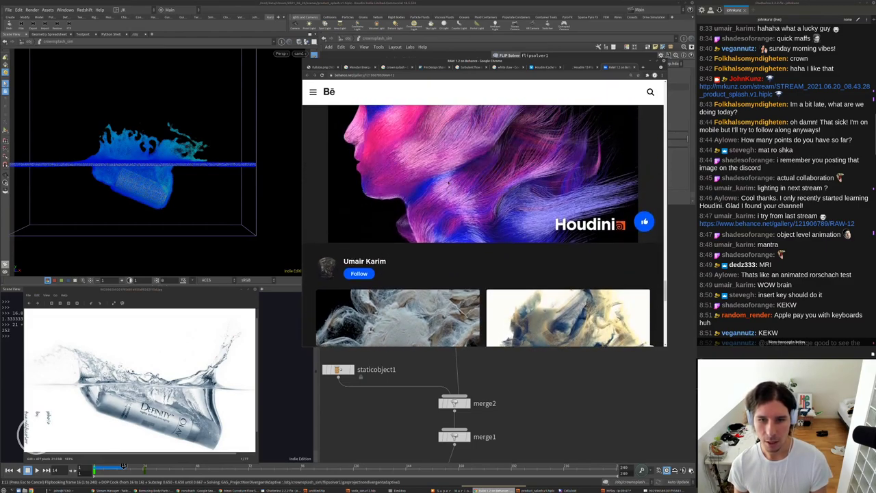
scroll(452, 181, up, 1)
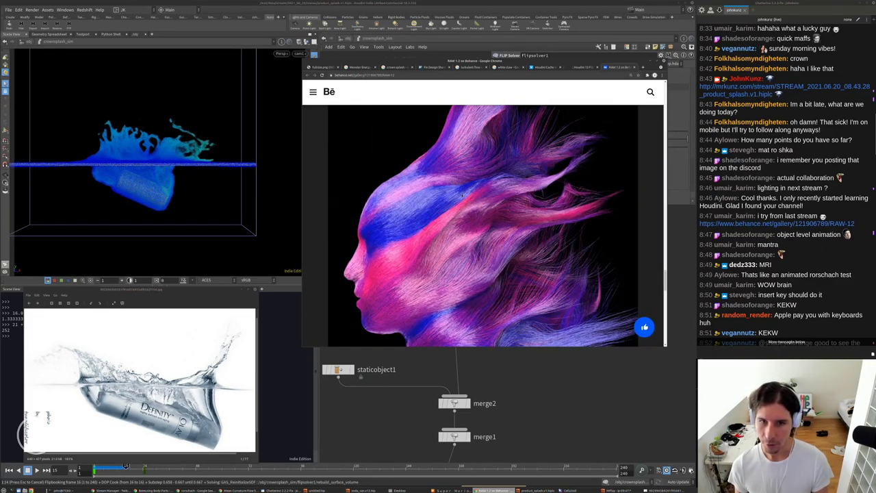
scroll(461, 191, down, 4)
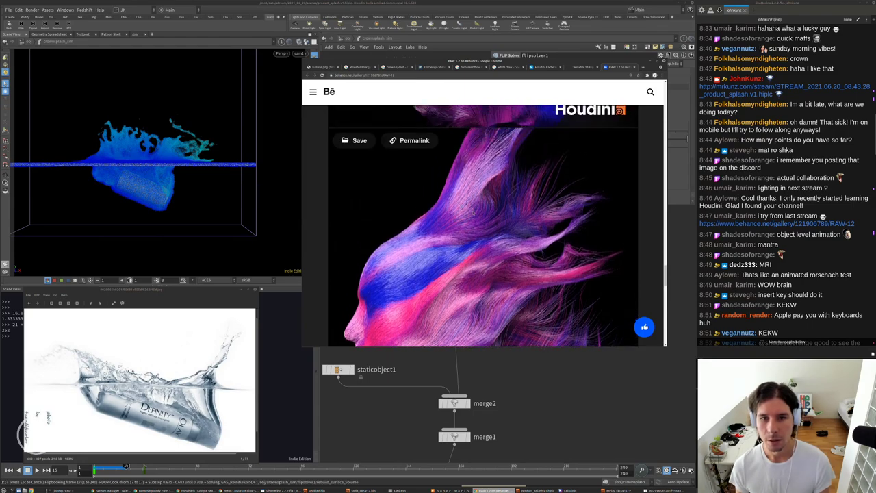
scroll(472, 205, up, 2)
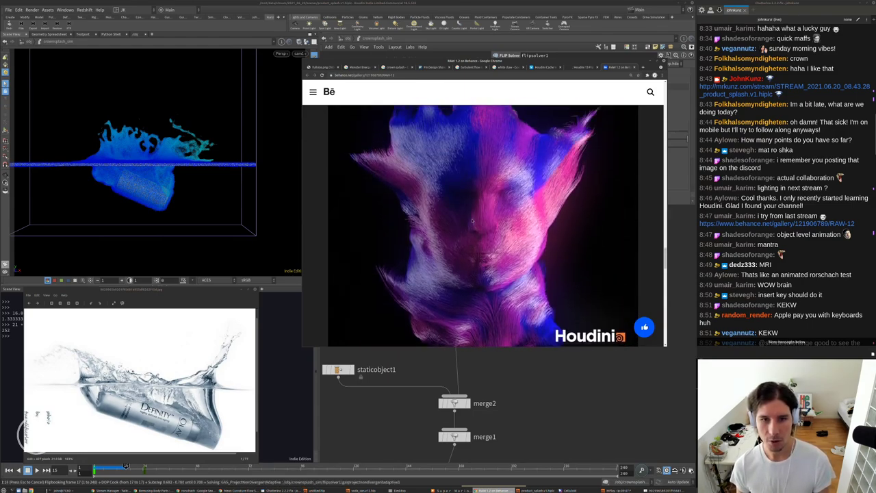
scroll(547, 171, down, 5)
scroll(574, 145, up, 3)
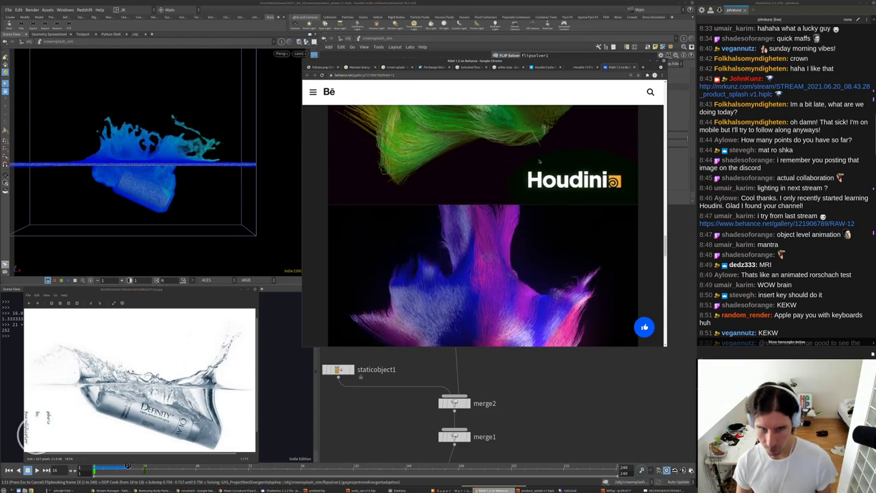
scroll(525, 175, up, 3)
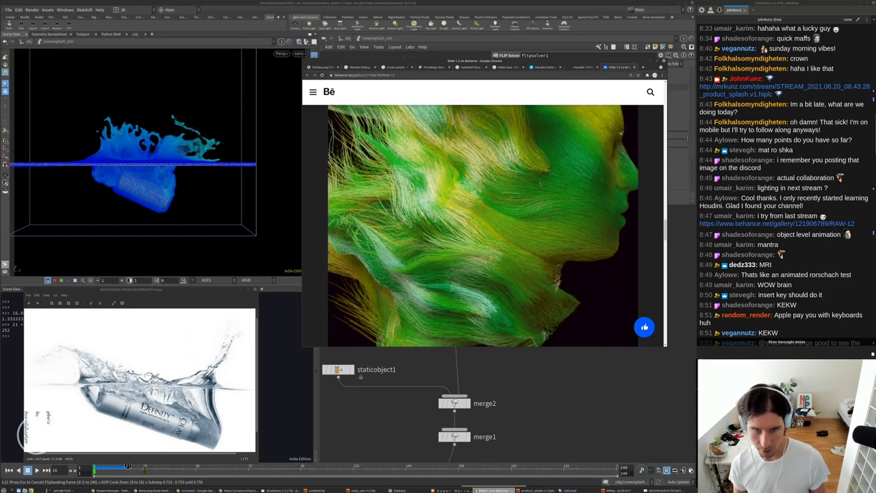
scroll(537, 191, up, 5)
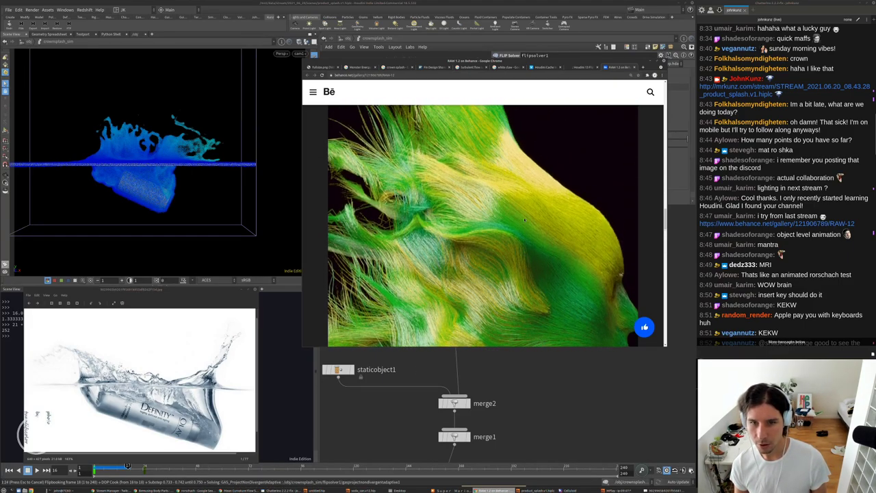
scroll(527, 199, up, 3)
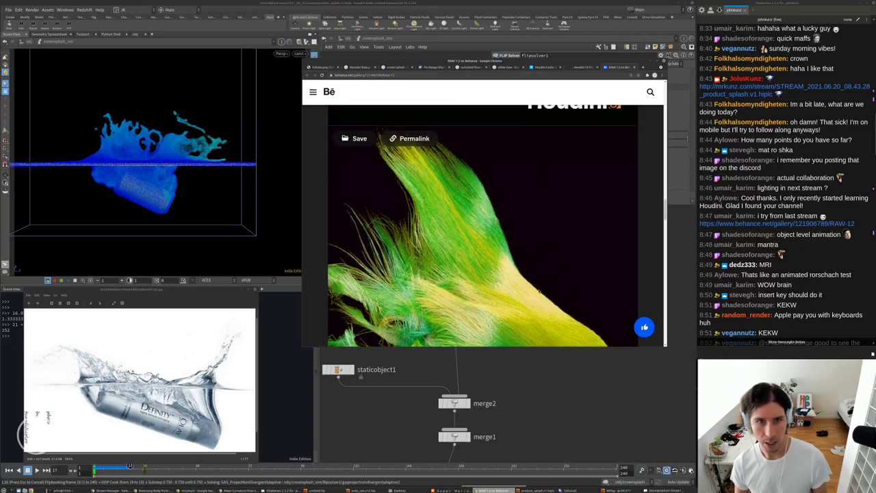
scroll(520, 284, down, 2)
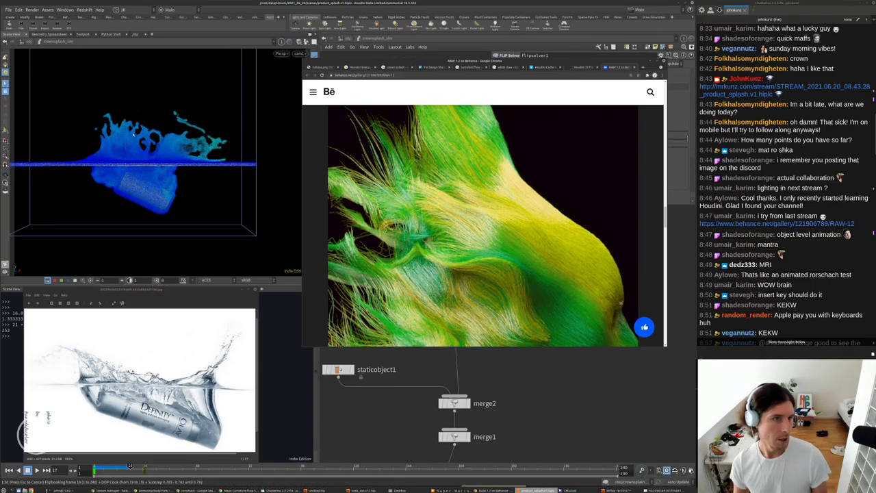
Switch back to Houdini, stop the running flipbook and open the fliptank node's parameters.
click(171, 122)
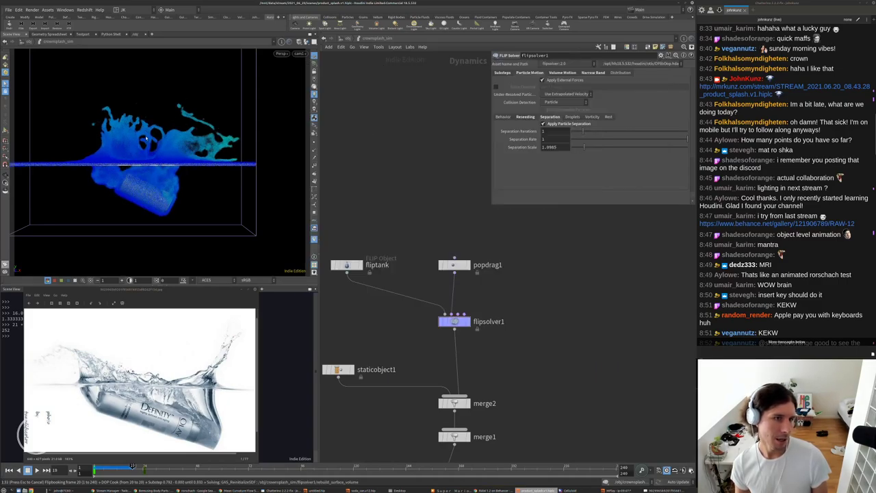
key(Escape)
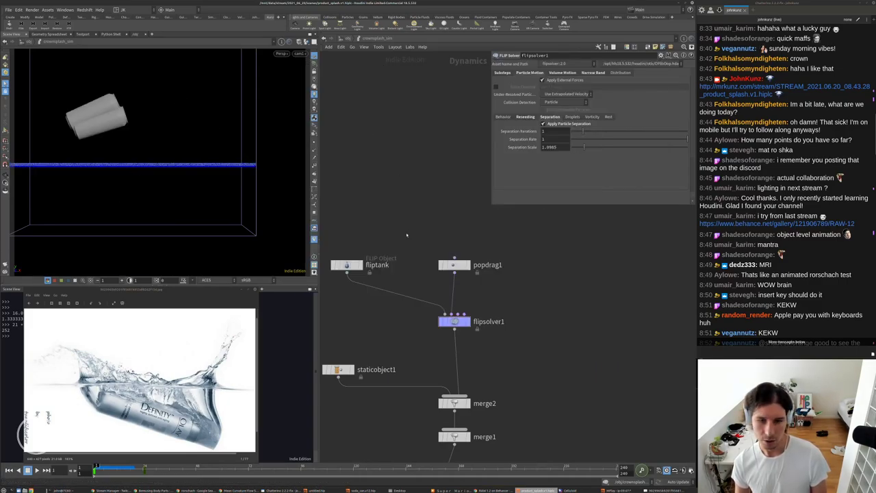
middle_drag(395, 231, 448, 201)
click(401, 234)
key(Return)
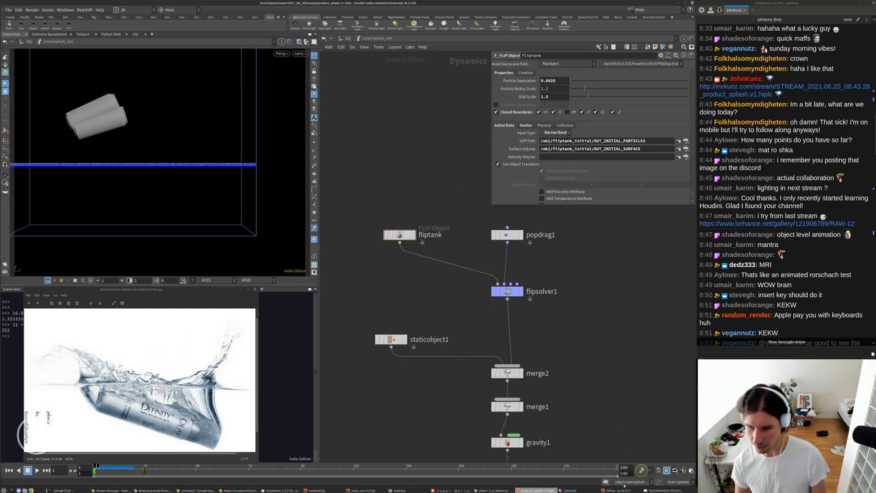
Check the recorded flipbook in MPlay, and set the fliptank's Particle Radius Scale to 1.75.
click(609, 490)
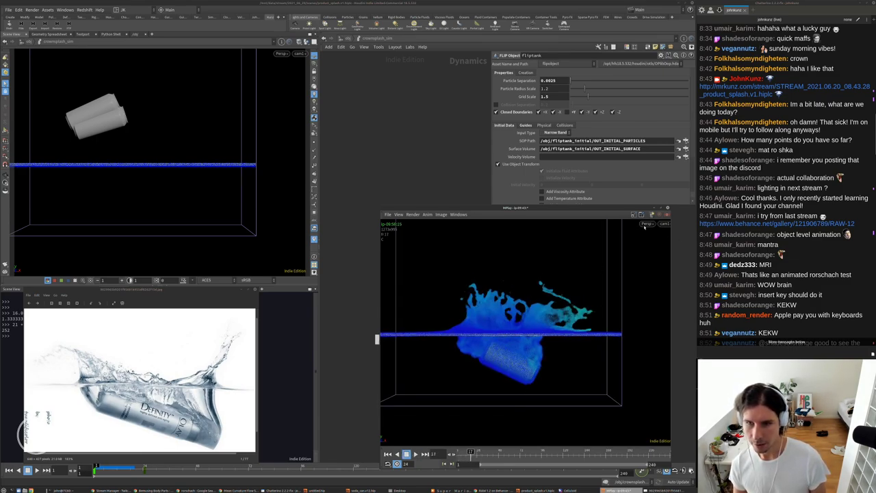
click(667, 207)
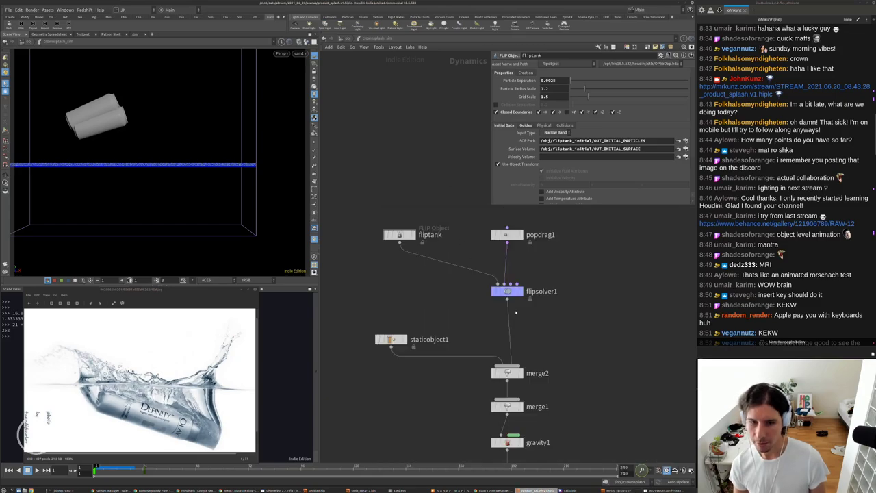
click(507, 291)
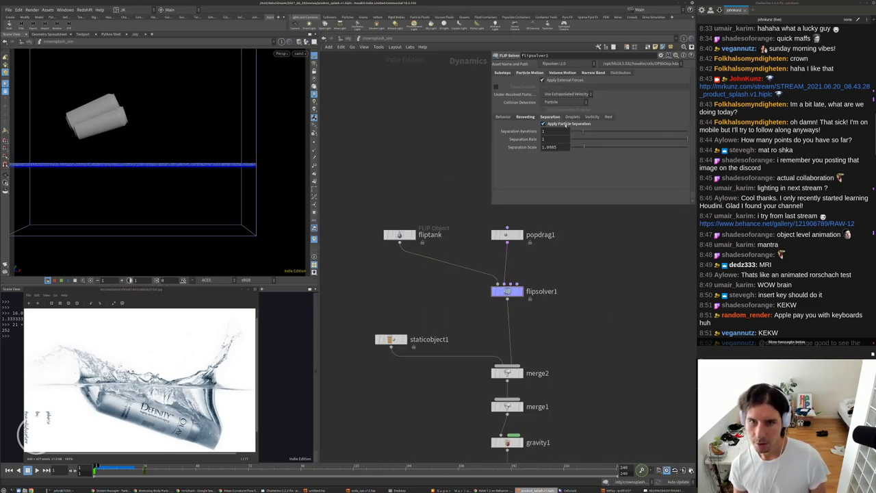
click(404, 235)
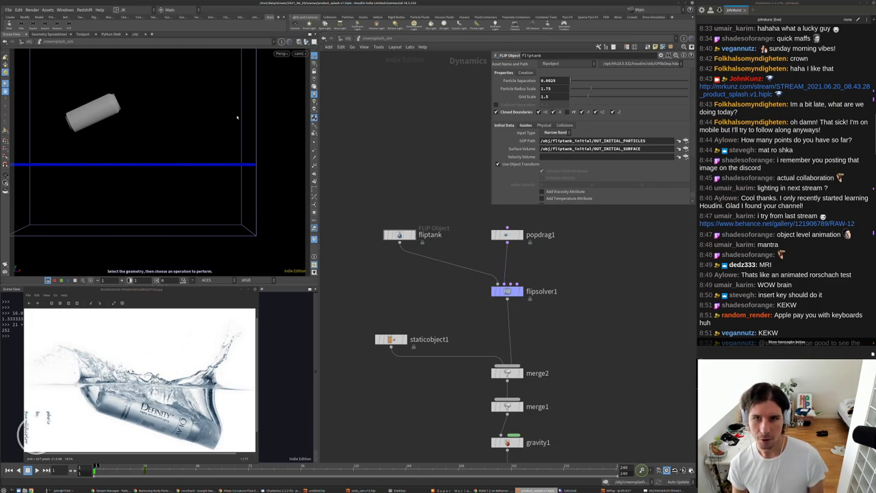
middle_drag(438, 163, 427, 199)
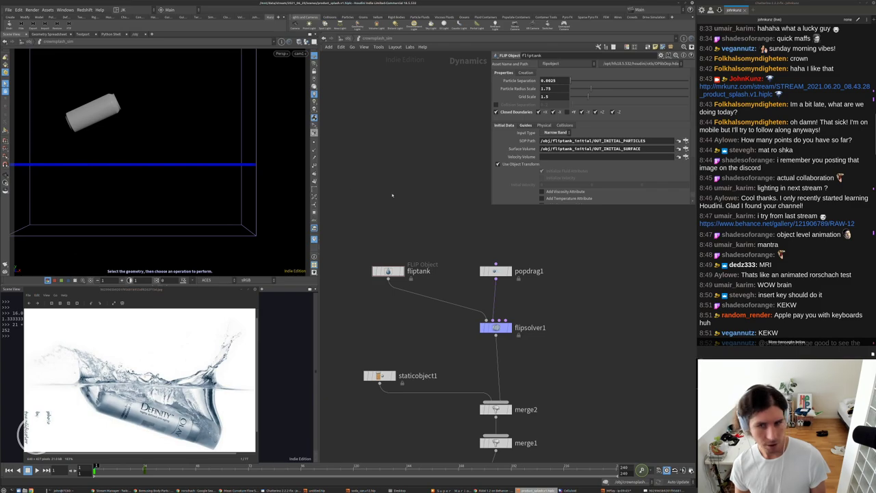
Jump to the newest chat messages to read them, and launch a new flipbook of the splash.
click(784, 339)
click(575, 313)
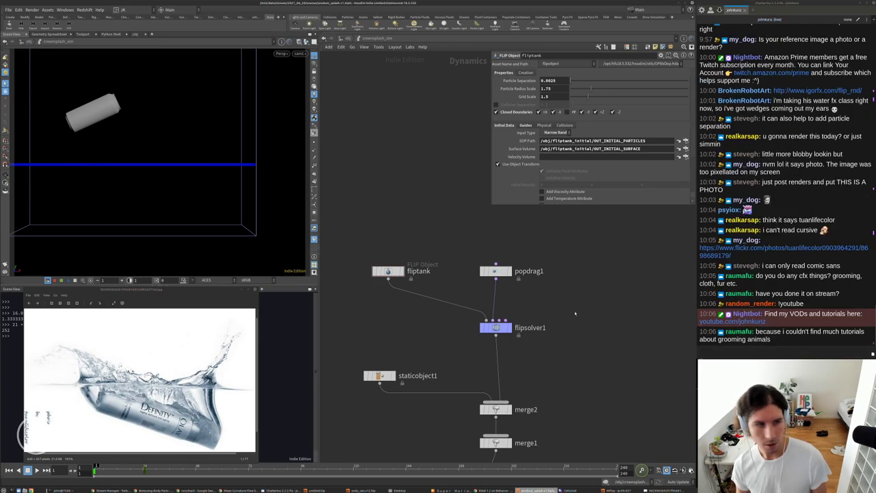
click(6, 265)
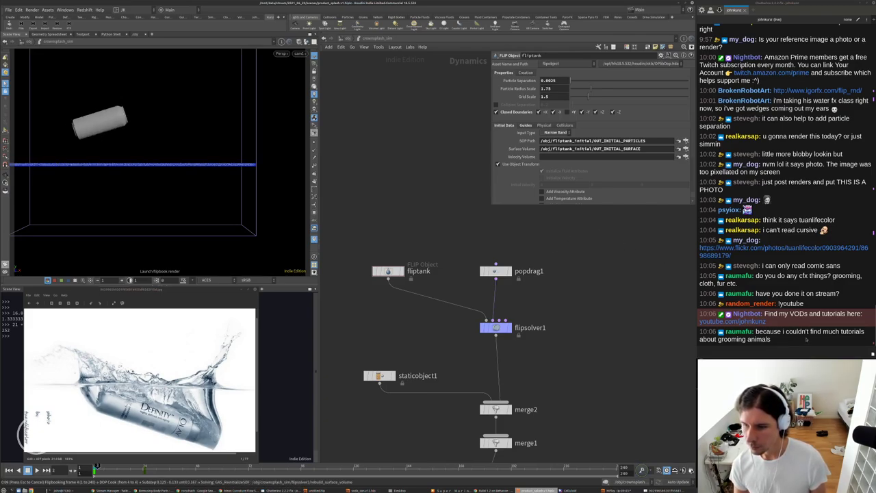
Copy the words "grooming animals" from the latest chat question and switch to Chrome.
drag(771, 339, 718, 340)
key(ctrl+c)
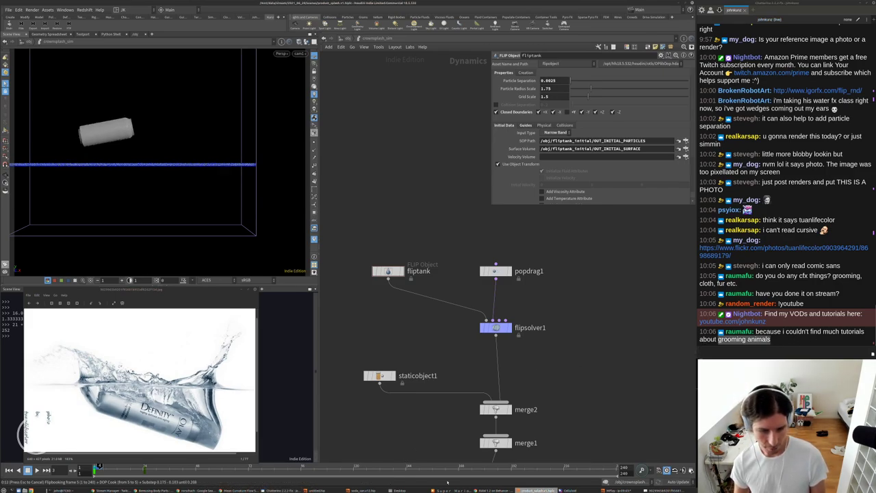
key(alt+Tab)
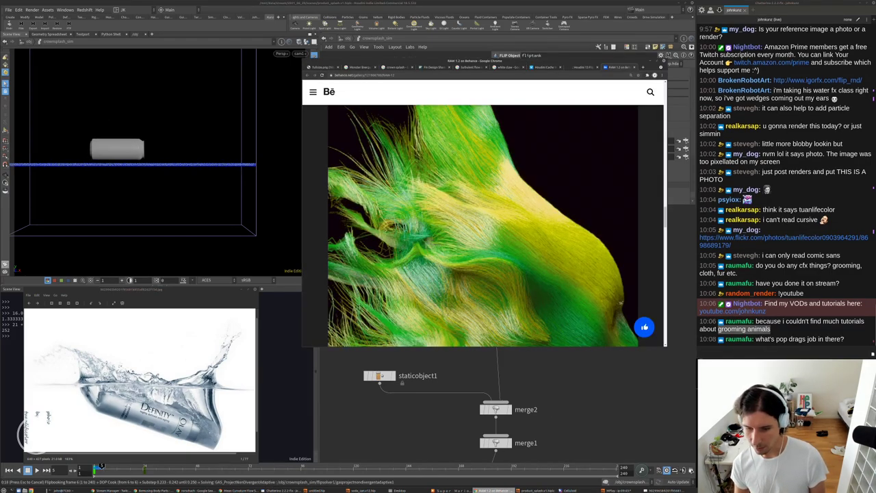
Bring up MPlay and compare the previous and current flipbook sequences of the can's splash.
click(634, 490)
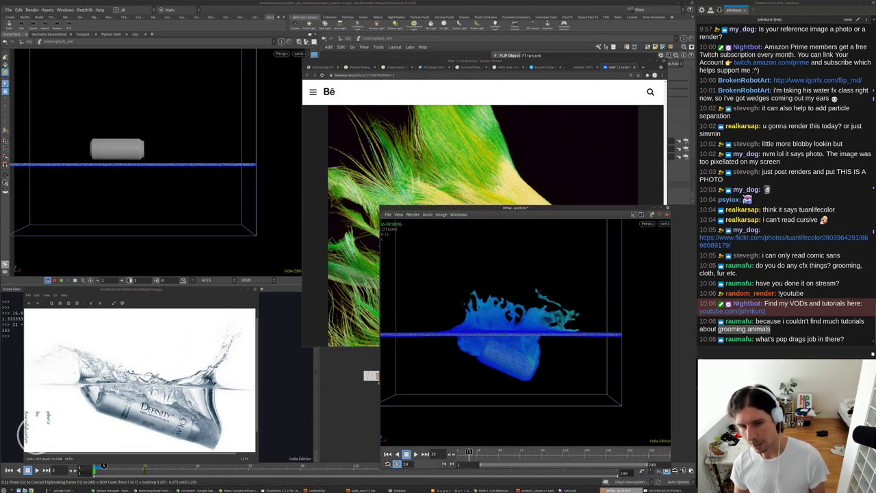
scroll(549, 312, up, 3)
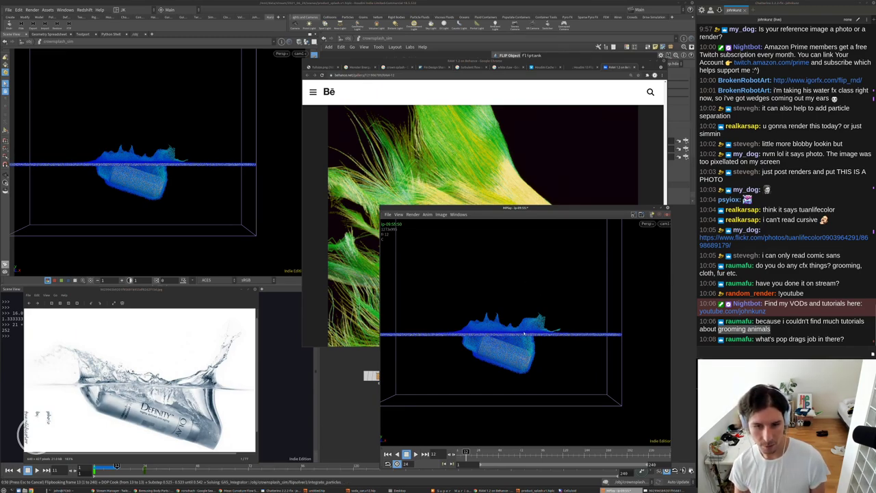
scroll(517, 335, up, 2)
key(ctrl+Up)
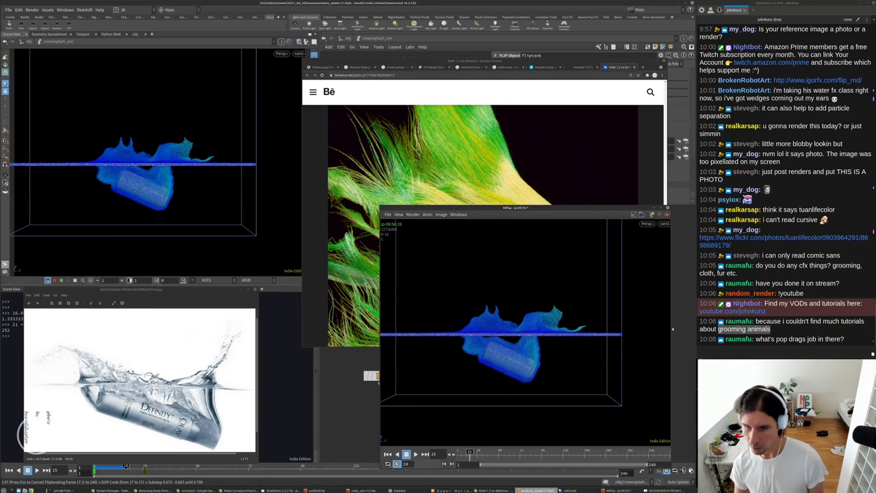
Stop the running flipbook in Houdini and set the fliptank's Particle Radius Scale to 1.5.
click(684, 318)
key(Escape)
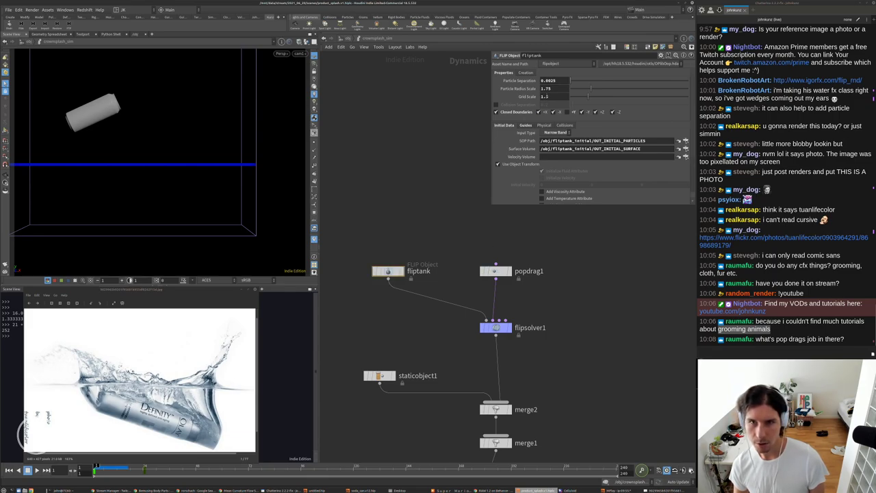
key(BackSpace)
key(Return)
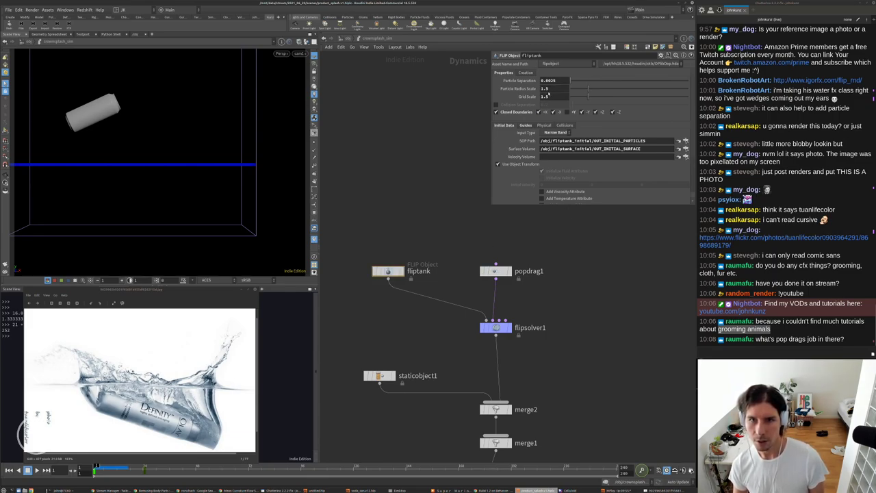
Set the fliptank's Particle Separation to 0.002 and Grid Scale to 1.75, and launch a new flipbook.
click(556, 81)
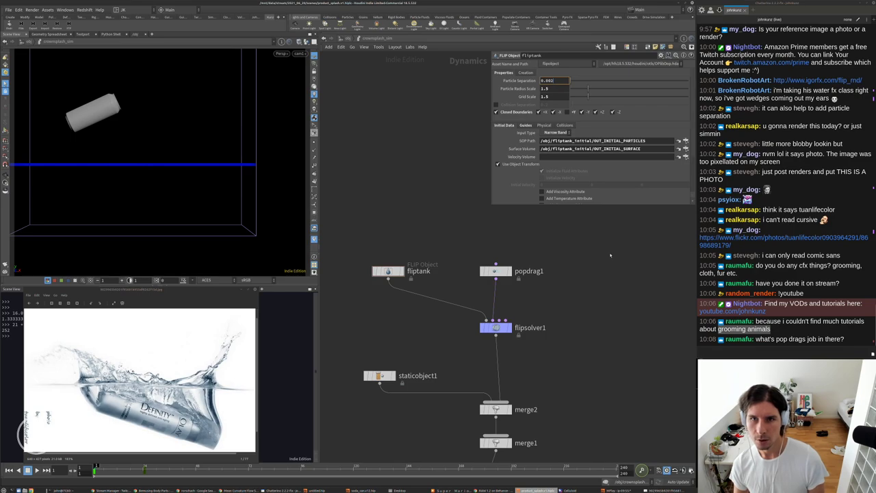
key(Return)
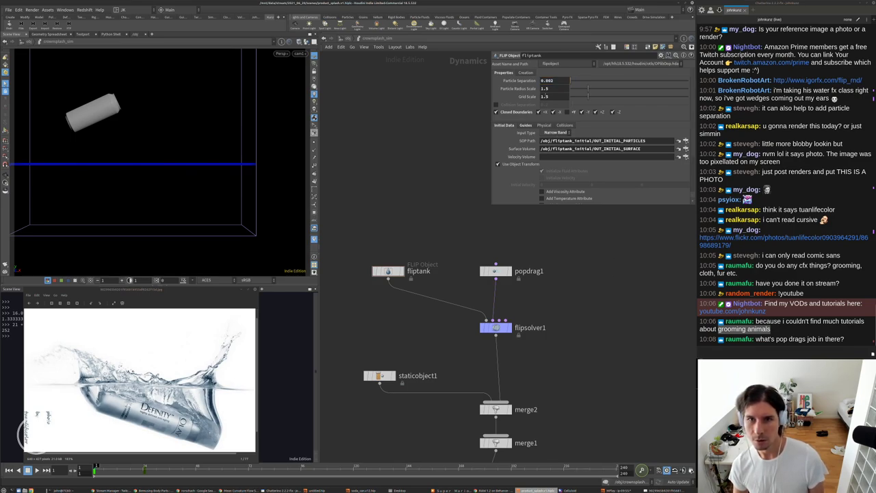
click(546, 96)
text(7)
key(Return)
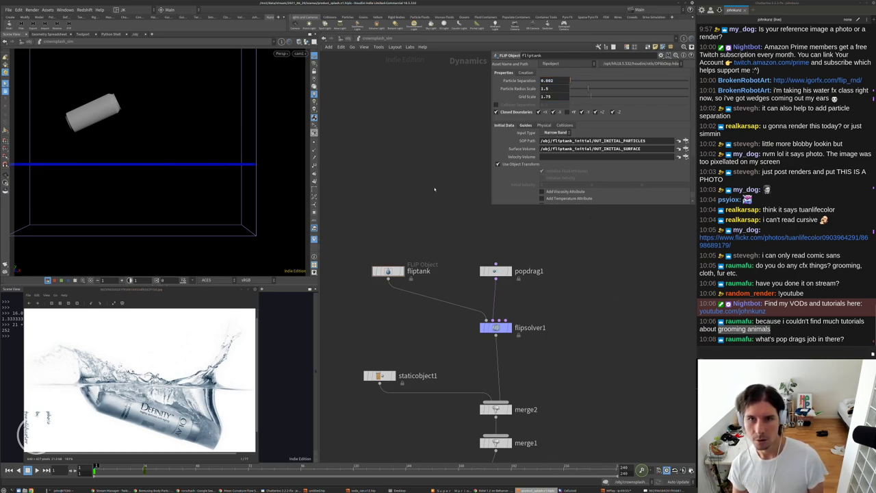
click(5, 264)
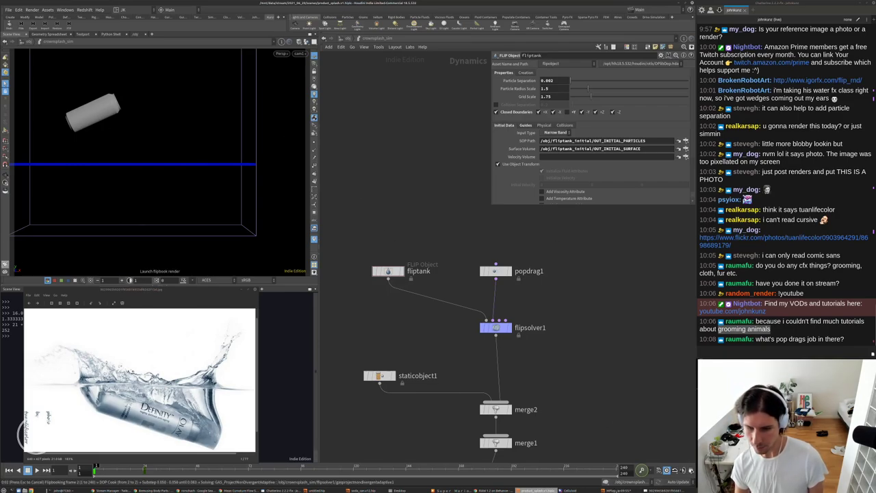
Switch to Chrome and search Google for "animated cg lion" in a new tab.
click(494, 490)
key(ctrl+t)
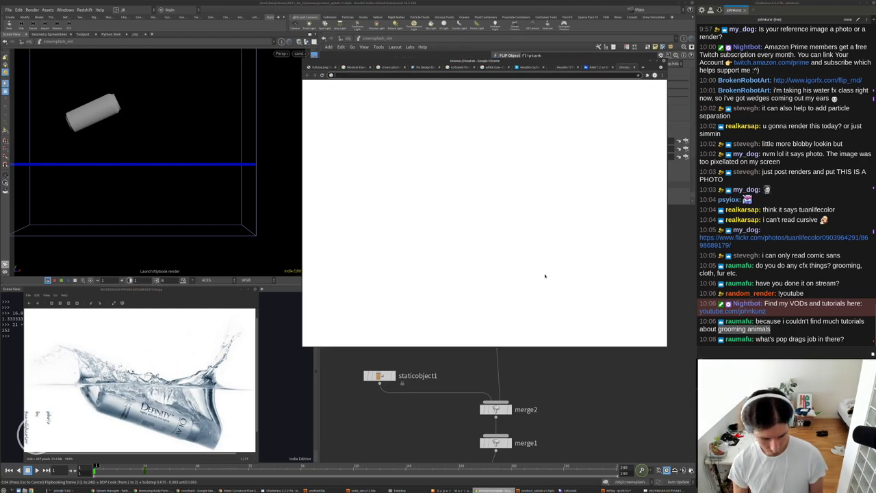
key(ctrl+v)
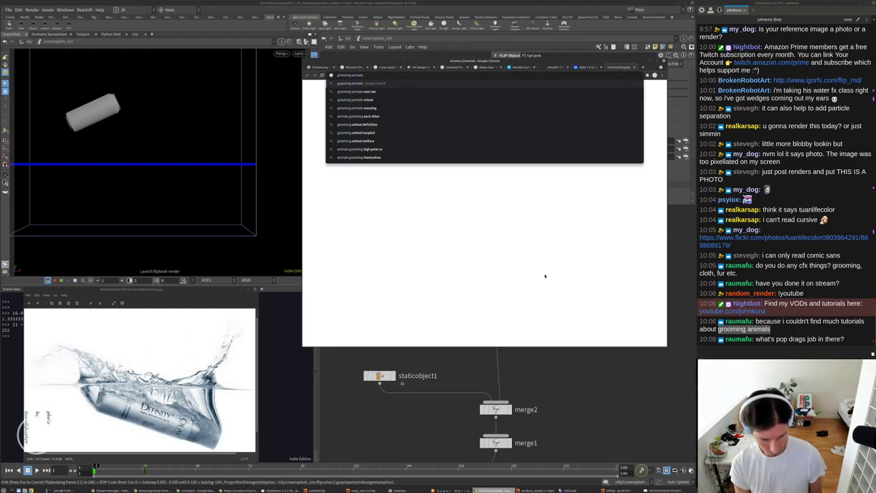
key(ctrl+a)
text(ani)
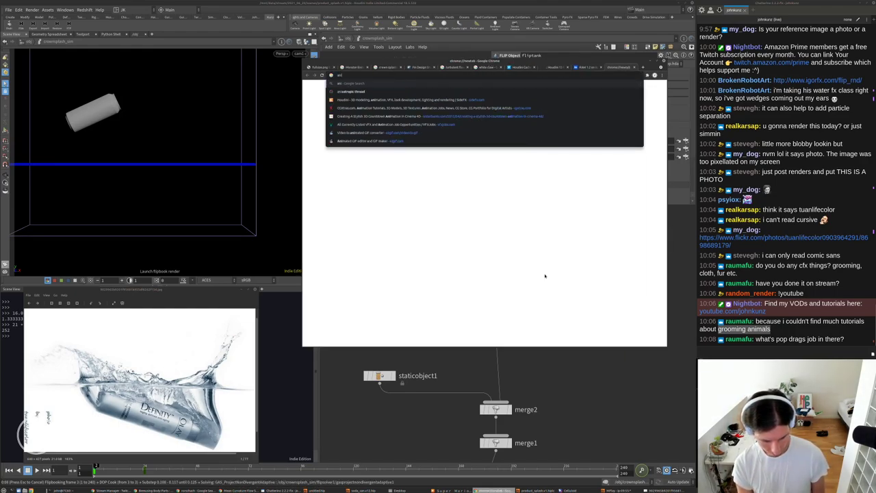
text(mated gif loo)
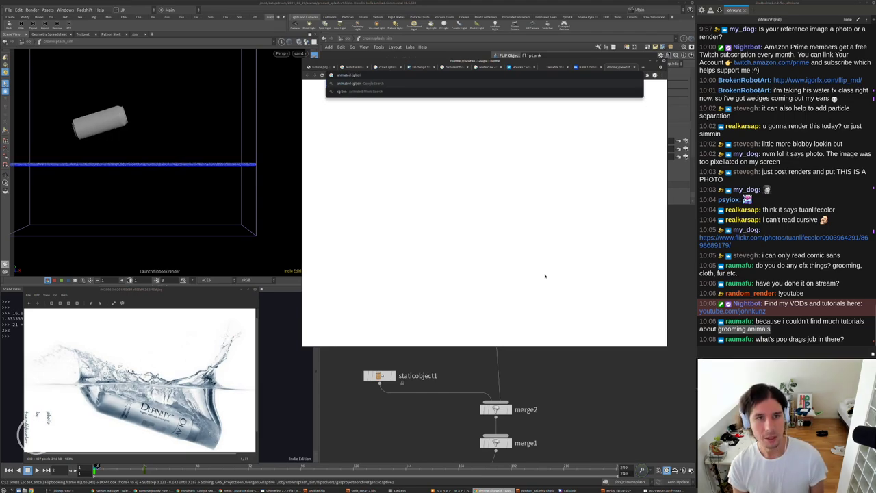
key(Return)
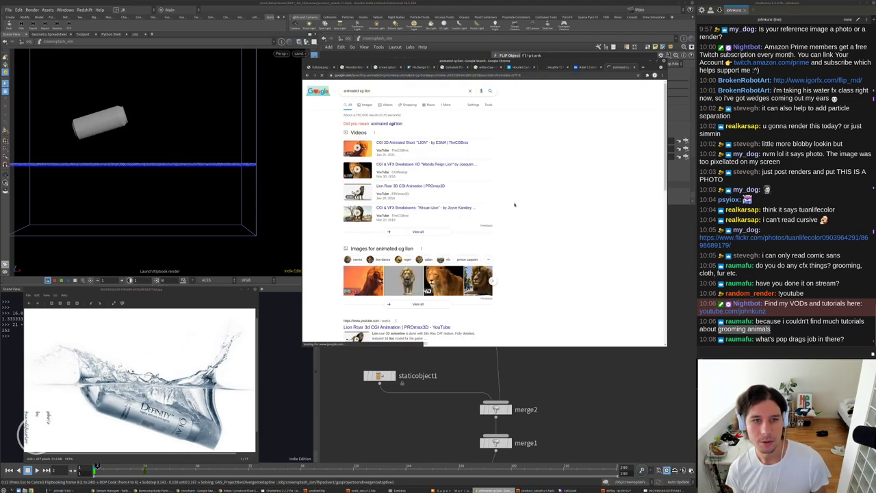
Look through the web results, switch to the image results and preview the walking Lion King lioness on a grey background.
scroll(496, 276, down, 2)
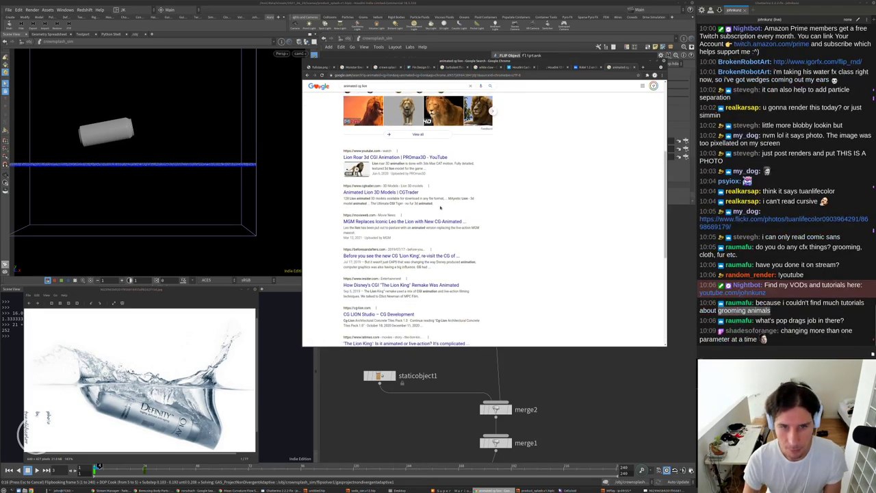
scroll(390, 216, up, 2)
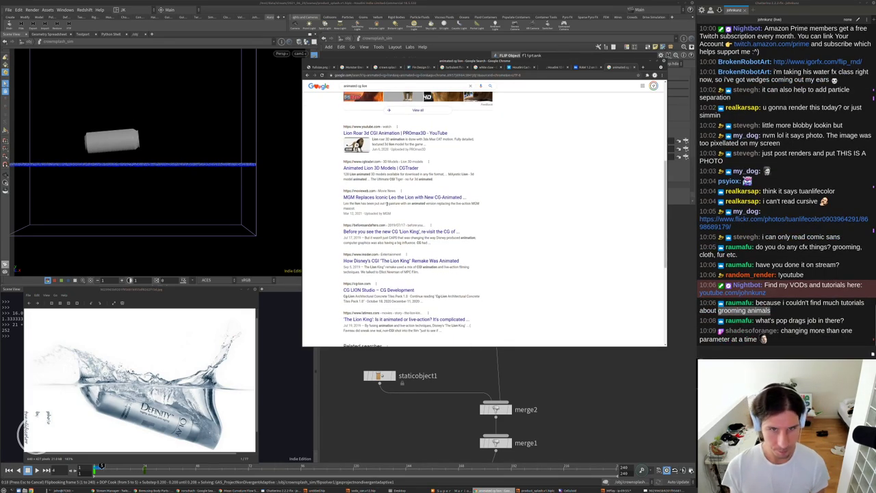
scroll(397, 212, up, 2)
click(430, 206)
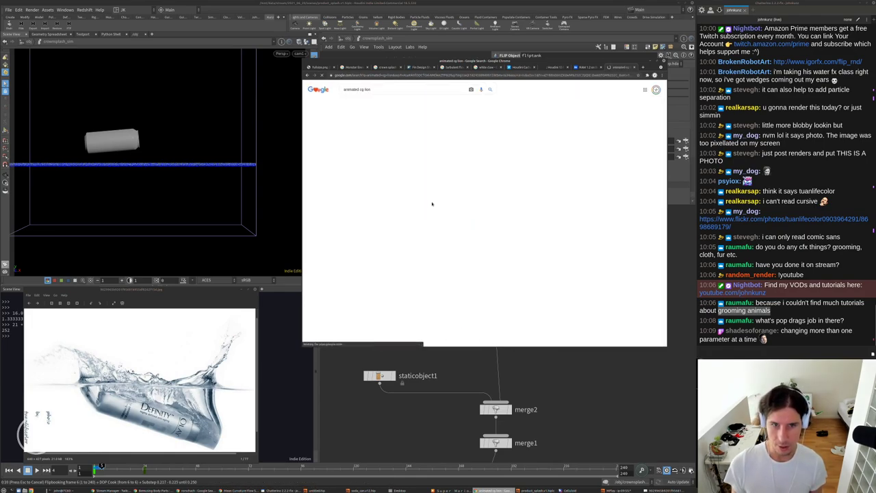
click(335, 160)
click(410, 171)
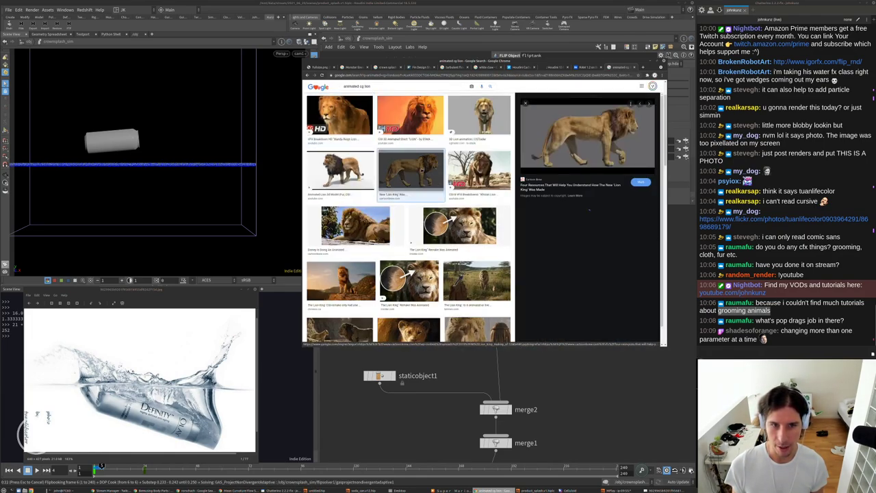
Browse the related images, previewing the Zeke the Lion demo, Making a Lion with Ziva, Ziva VFX for Maya and the rigged lion wireframe.
scroll(410, 171, down, 3)
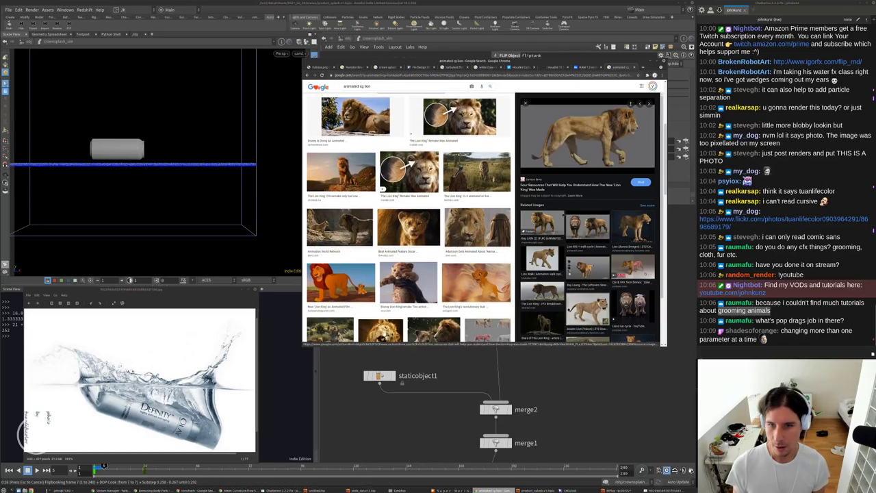
scroll(615, 212, down, 2)
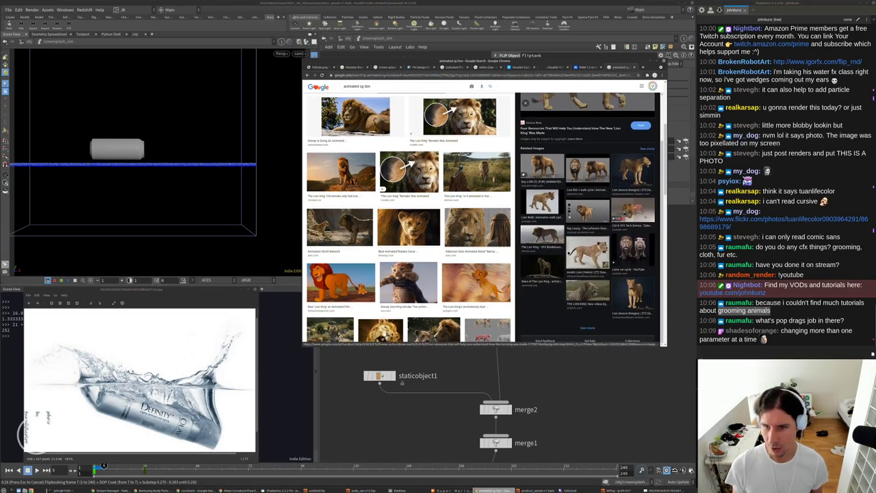
click(626, 213)
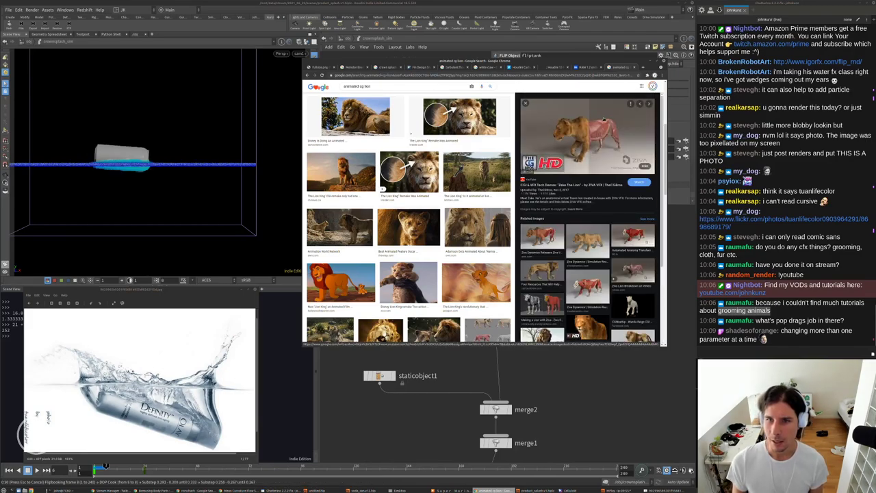
scroll(587, 219, down, 3)
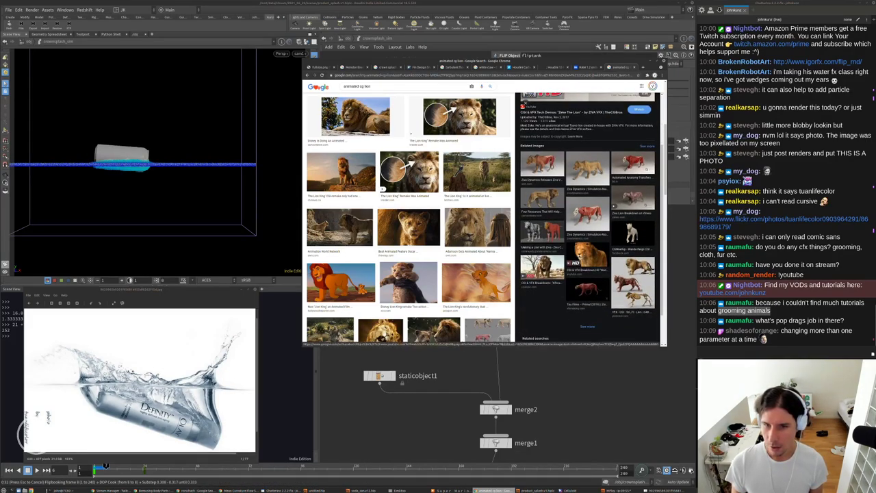
click(542, 231)
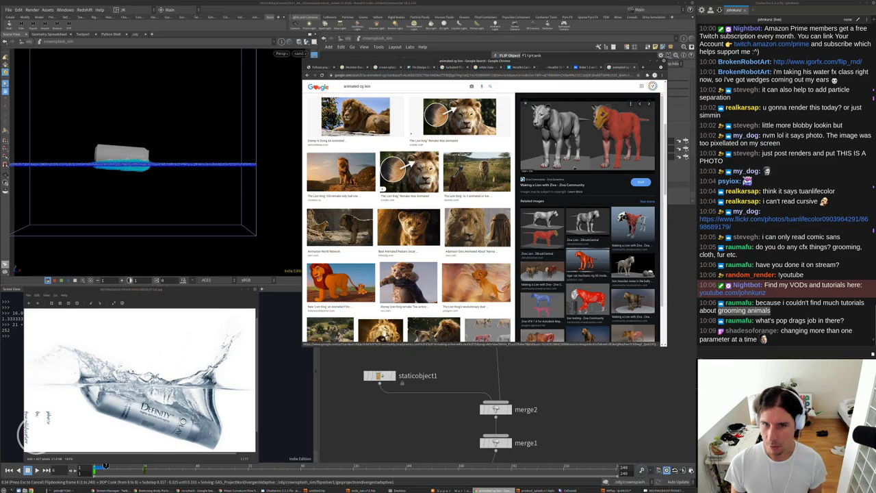
scroll(587, 219, down, 2)
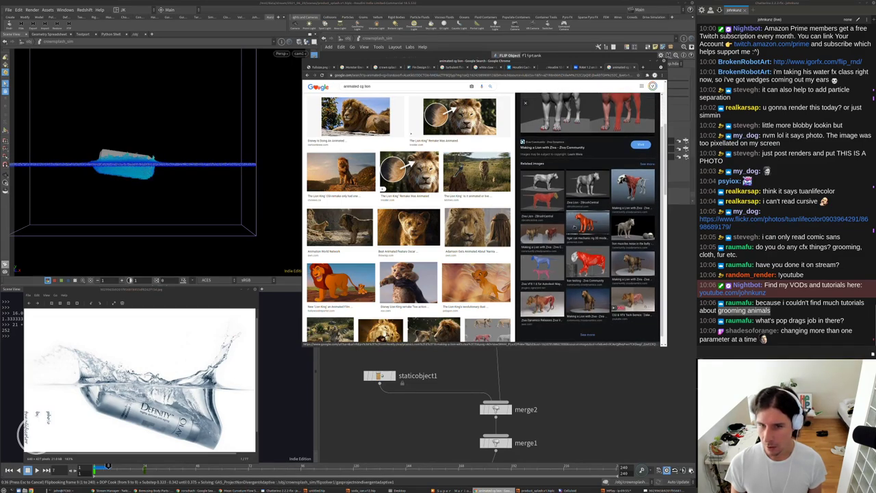
click(541, 258)
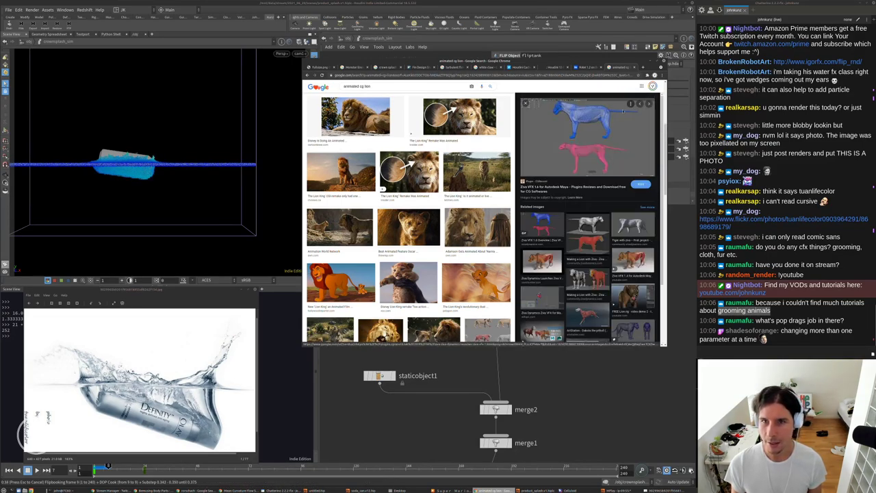
scroll(596, 142, down, 3)
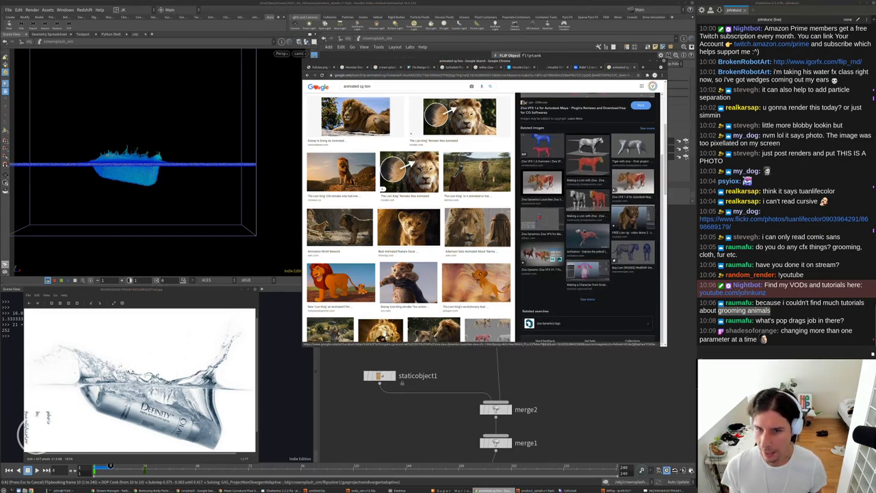
click(622, 257)
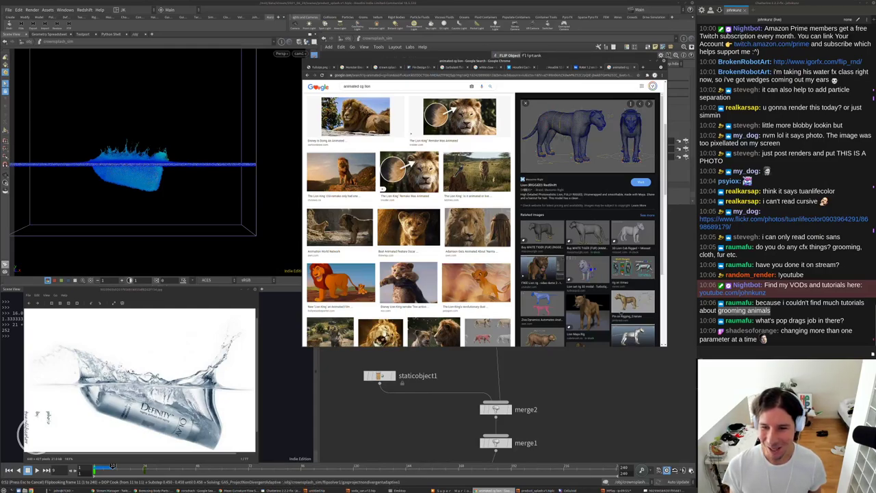
Return to the walking Lion King lioness preview and look over its related images.
scroll(621, 313, down, 2)
scroll(477, 244, up, 1)
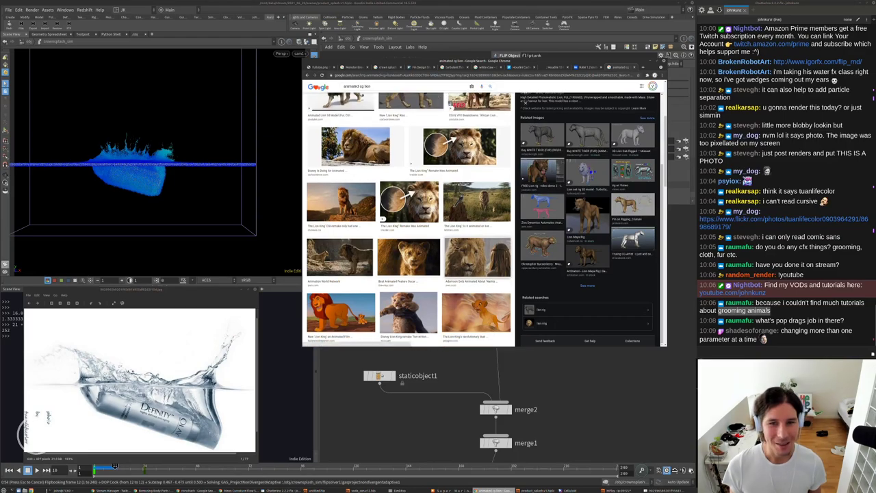
scroll(524, 100, up, 5)
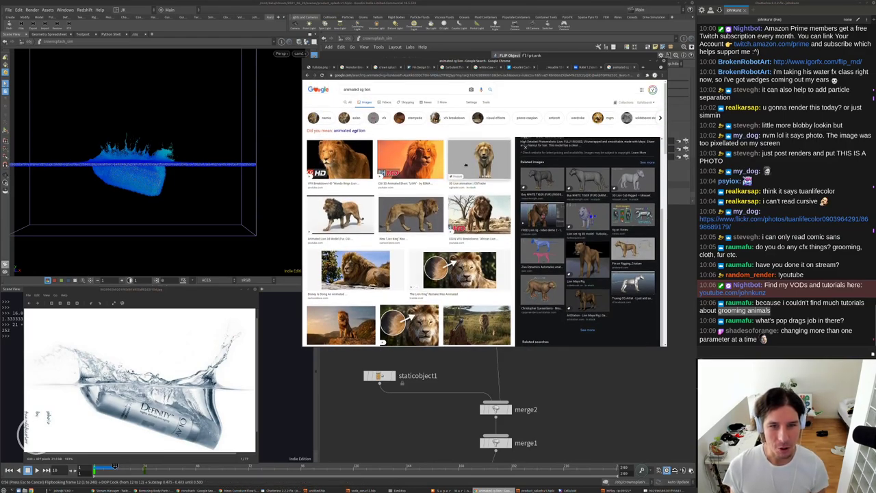
click(411, 214)
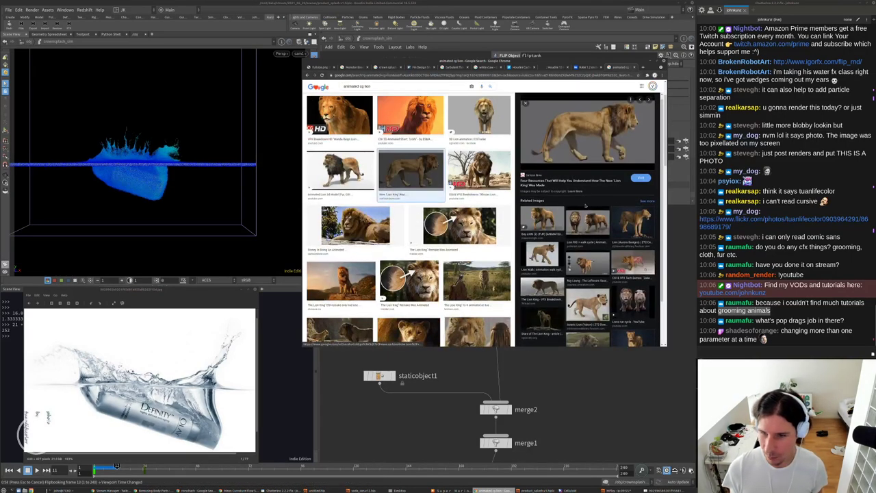
scroll(585, 205, down, 5)
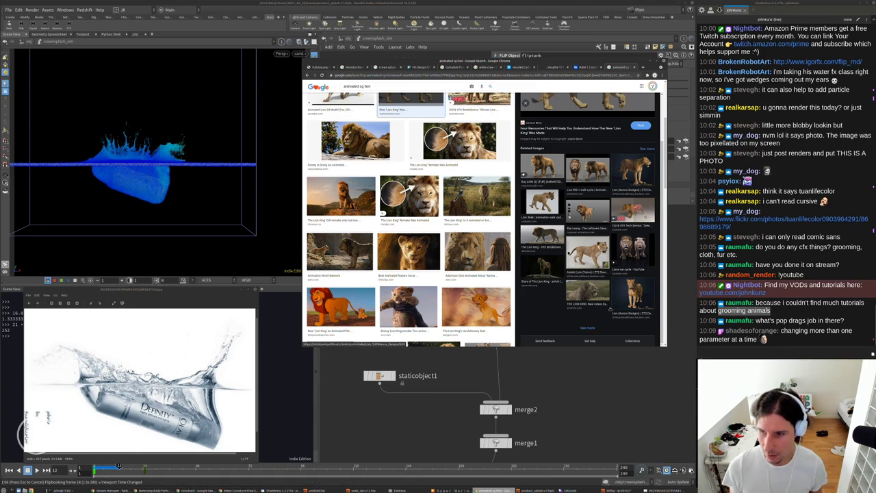
Highlight the chat message "changing more than one parameter at a time" and inspect the splash crown up close in MPlay.
click(643, 416)
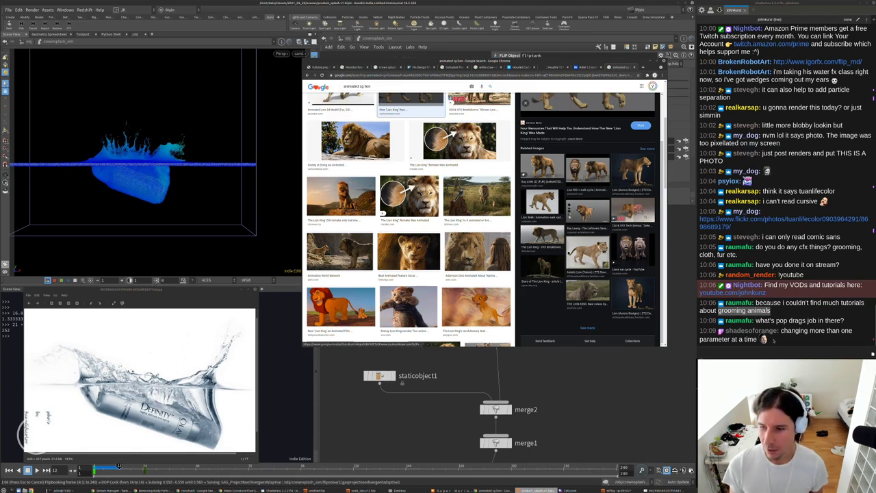
drag(773, 340, 778, 330)
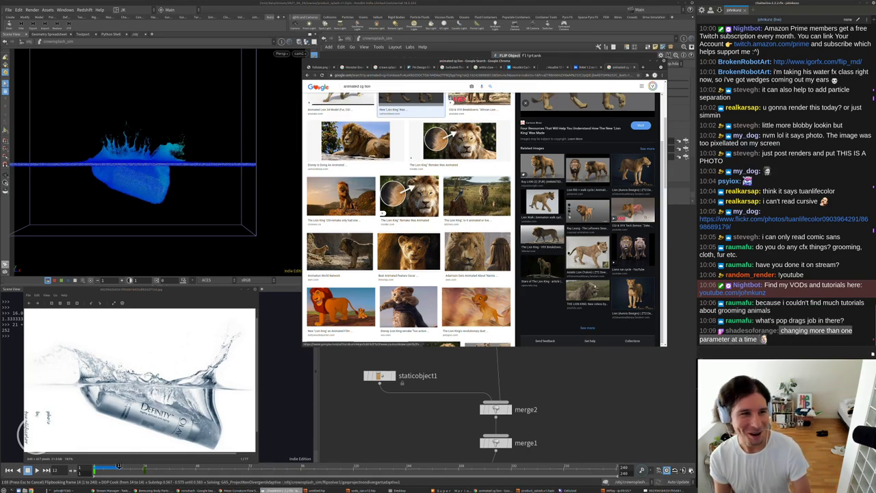
click(628, 395)
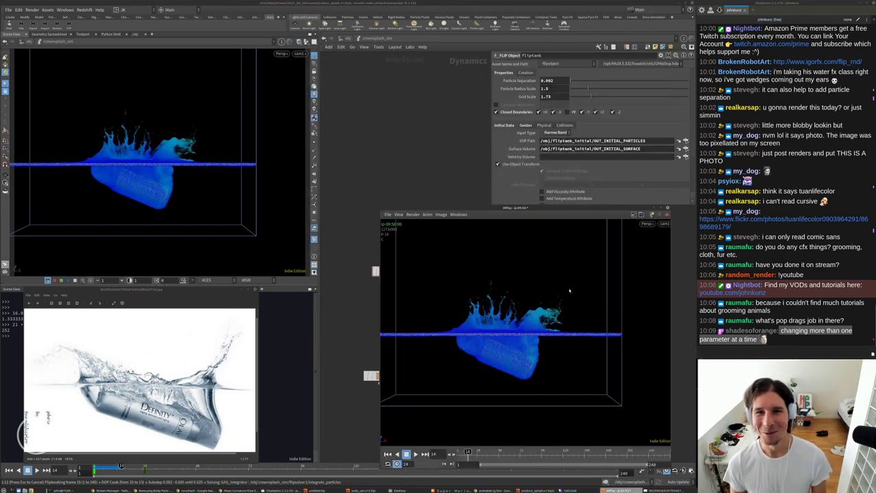
scroll(568, 288, up, 3)
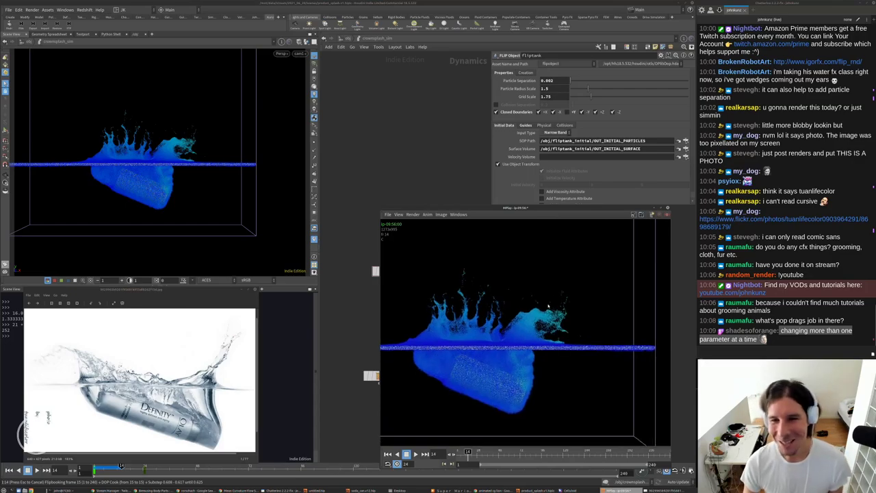
scroll(561, 284, down, 2)
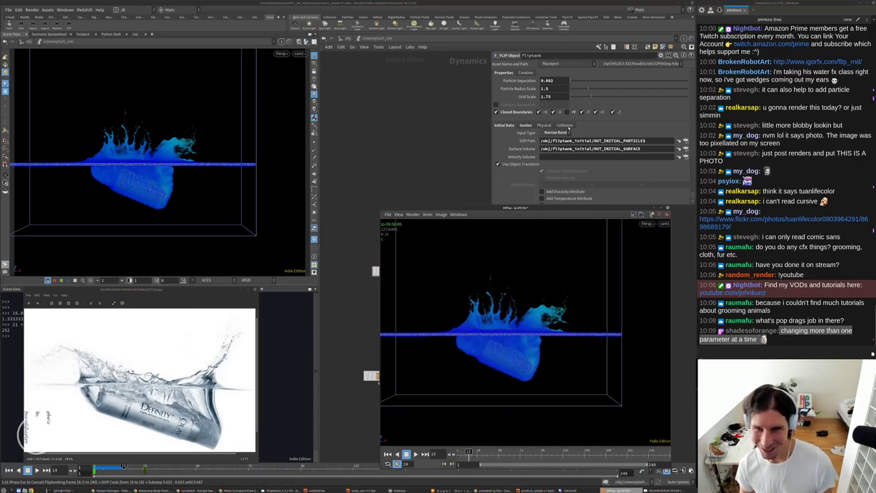
scroll(539, 320, up, 3)
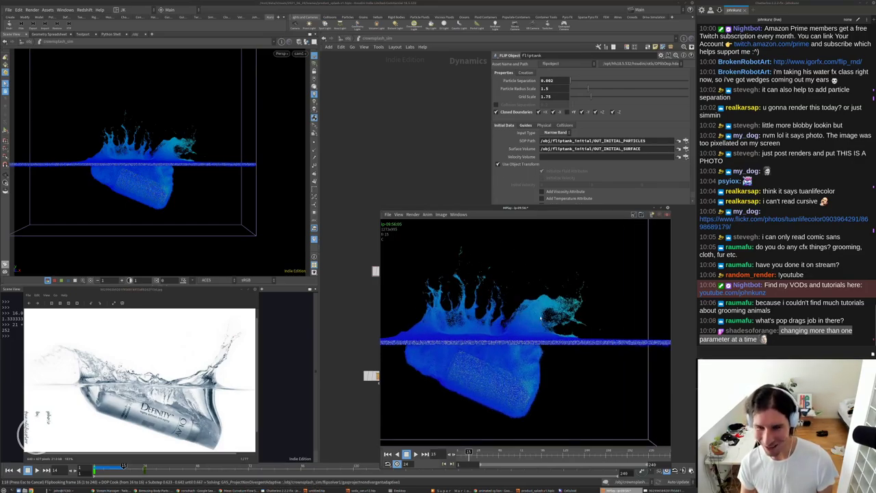
scroll(540, 313, down, 3)
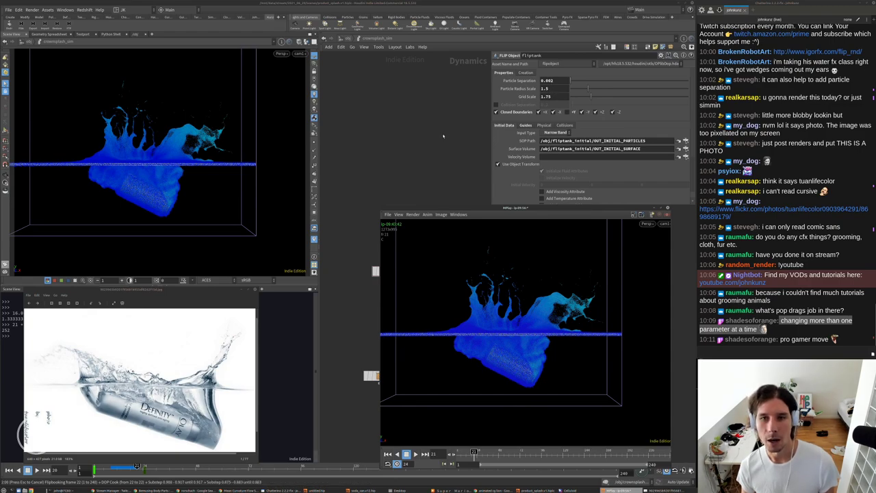
Switch to Houdini and back to MPlay, and step through the newest flipbook frames of the can's splash.
click(511, 67)
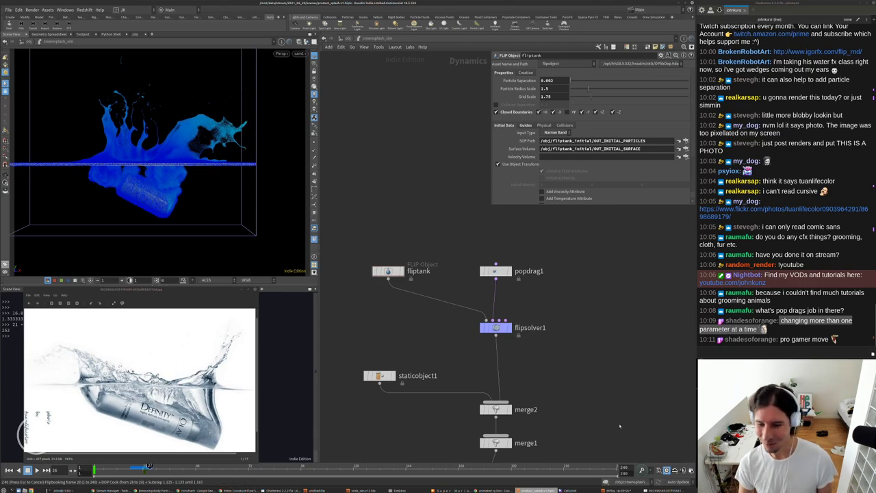
click(626, 489)
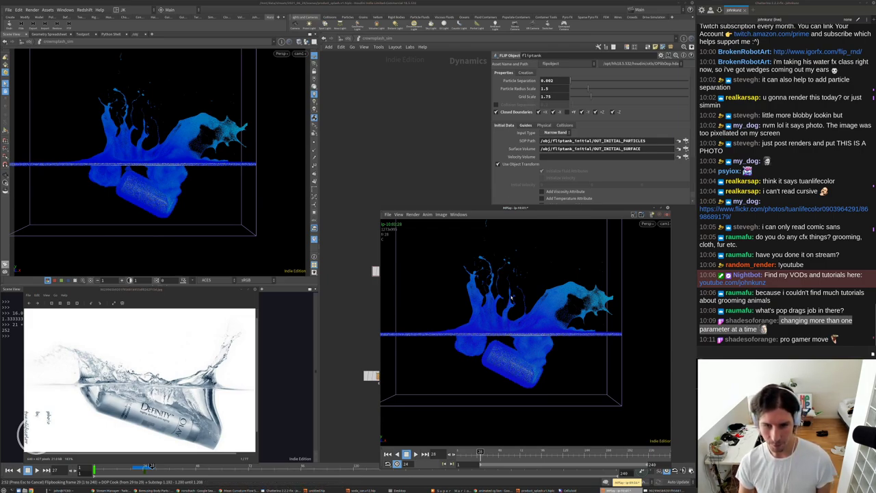
key(Right)
key(Right)
key(Left)
key(Left)
Play the flipbook from its first frame, stop and scrub it to frame 14, and return to Houdini's network.
key(ctrl+Up)
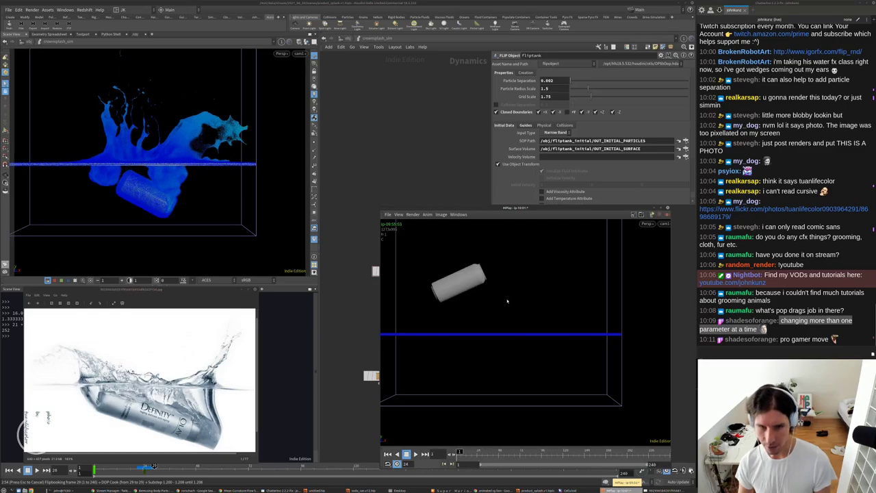
key(Up)
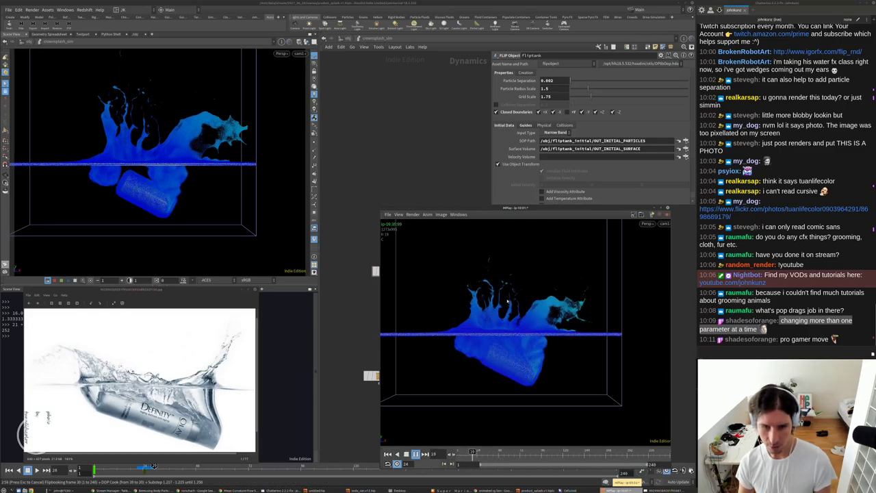
click(415, 454)
drag(480, 453, 469, 454)
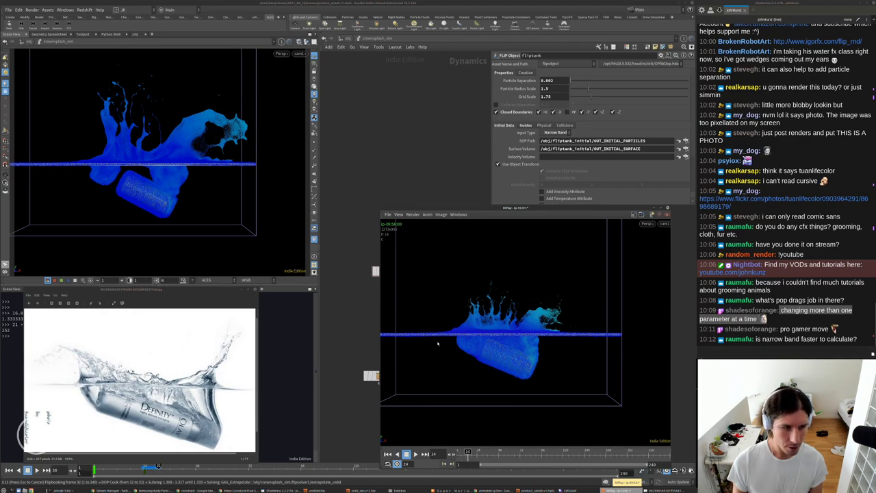
click(412, 201)
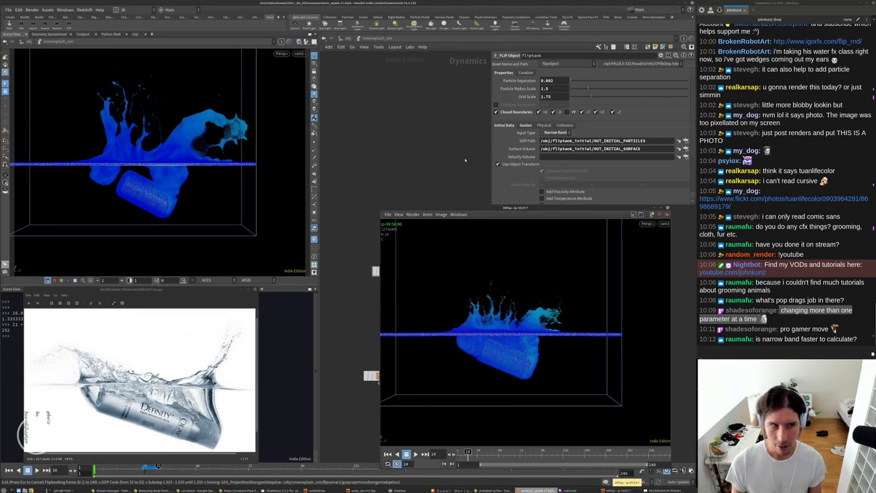
Cancel the running flipbook, set the fliptank's Particle Separation to 0.001 and flipbook the simulation again from frame 1.
key(Escape)
key(ctrl+Up)
middle_drag(435, 166, 415, 167)
text(1)
key(Return)
middle_click(502, 331)
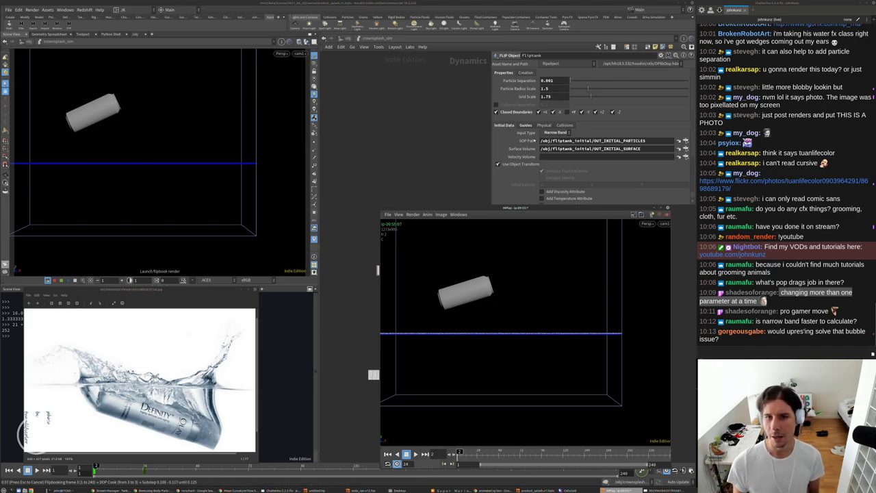
Reposition the MPlay window, inspect the earlier flipbook's splash around frame 11 up close and return to the new sequence.
drag(567, 208, 496, 153)
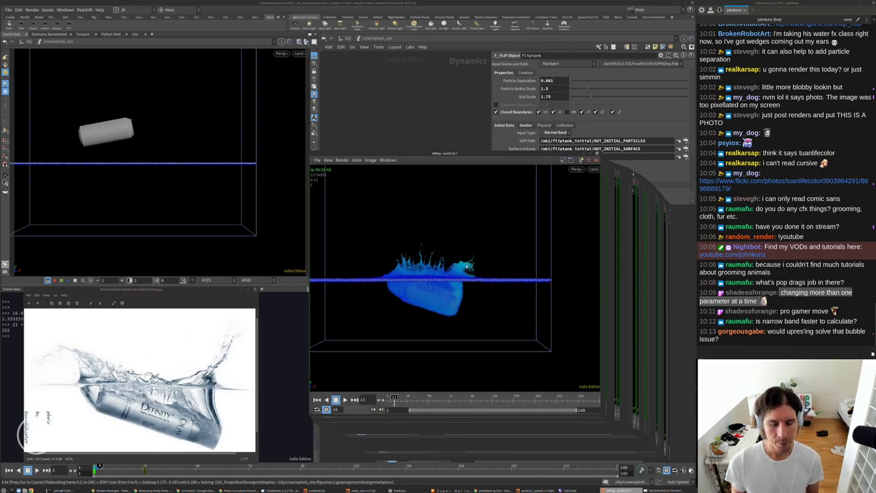
scroll(478, 254, up, 3)
key(Page_Up)
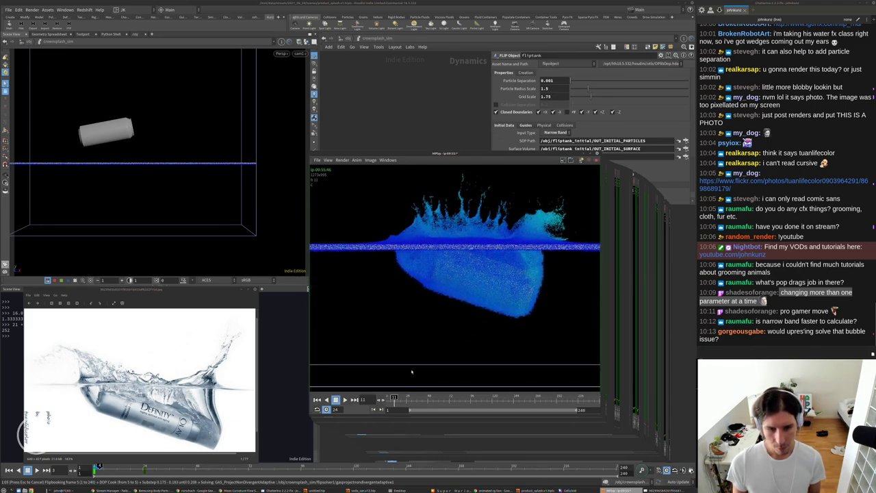
mouse_move(394, 397)
mouse_down()
mouse_move(410, 397)
mouse_move(385, 398)
mouse_move(409, 397)
mouse_move(400, 398)
mouse_up()
key(Page_Down)
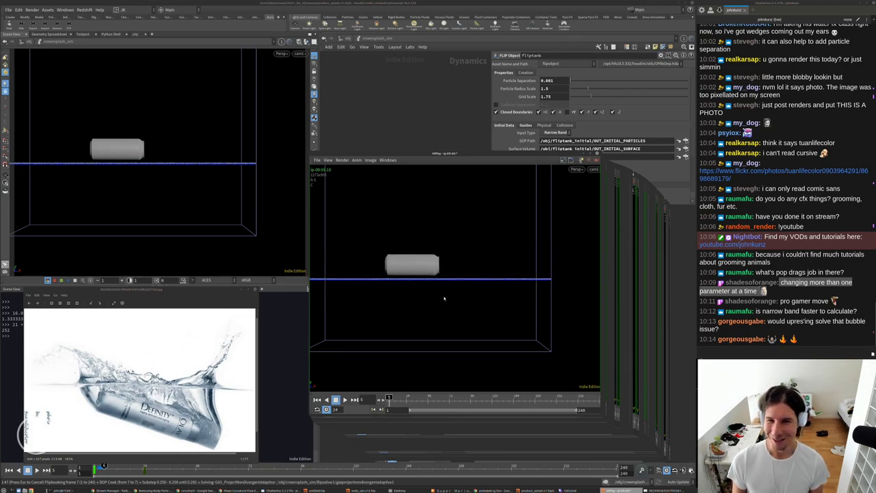
Move the MPlay window up and examine the waterline and submerged can at frame 28 of an earlier flipbook.
drag(470, 154, 467, 59)
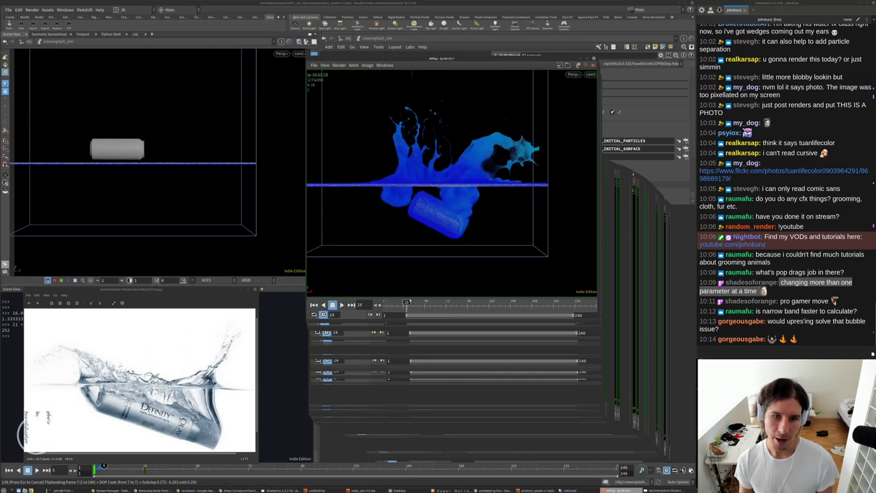
scroll(467, 175, up, 5)
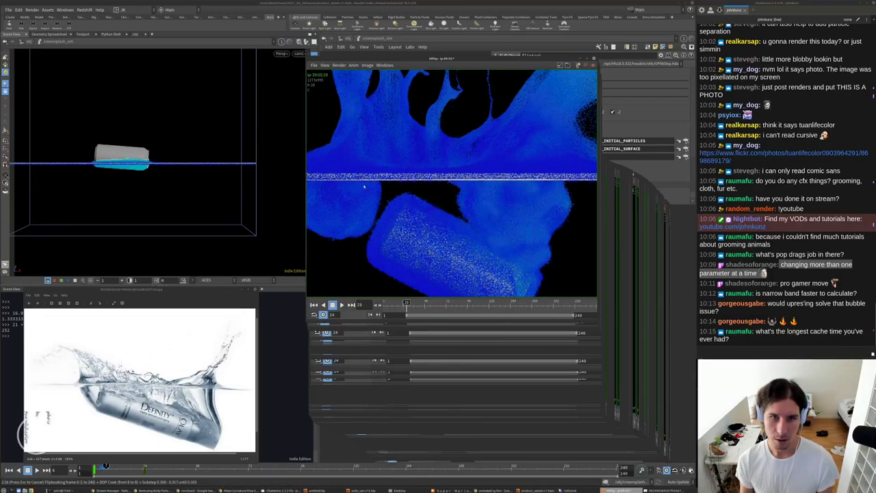
key(h)
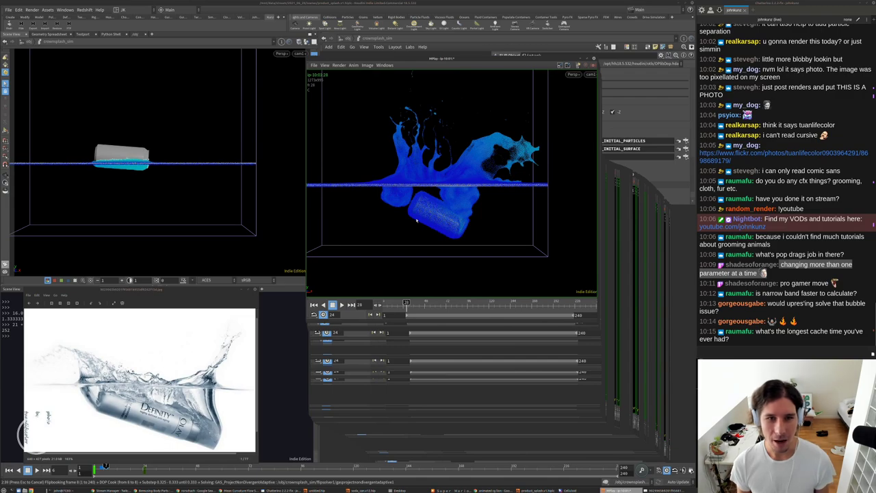
Examine the early splash crown and waterline up close on the latest cached flipbook frames, through frame 10.
scroll(403, 225, up, 4)
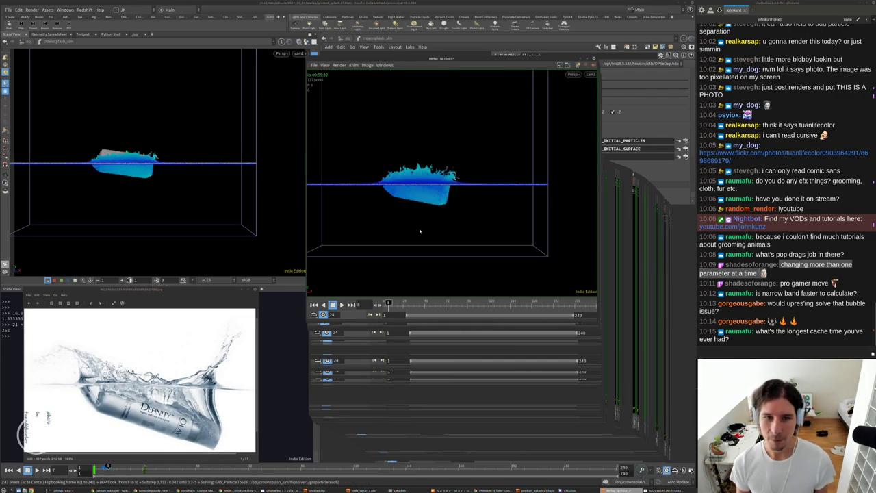
scroll(430, 185, up, 4)
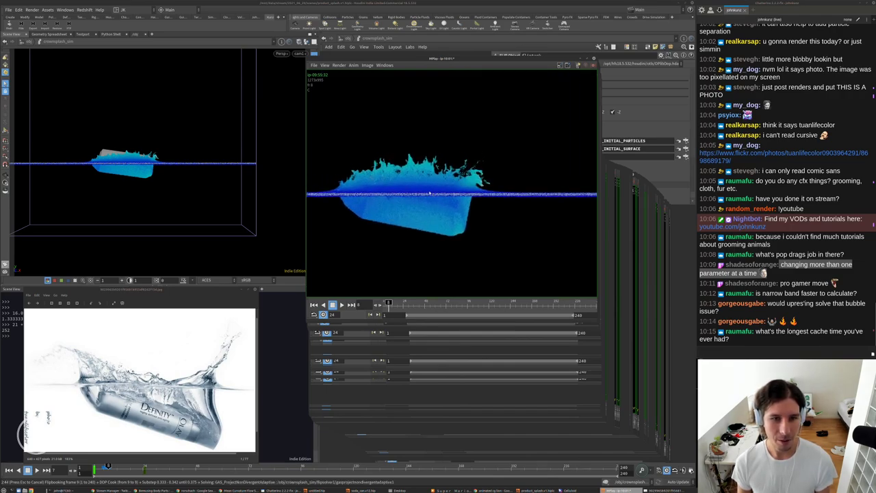
key(h)
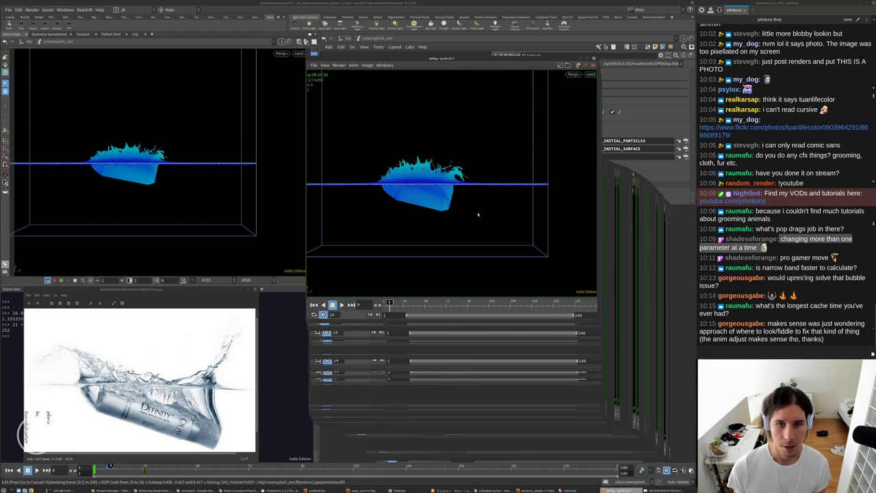
scroll(428, 179, up, 5)
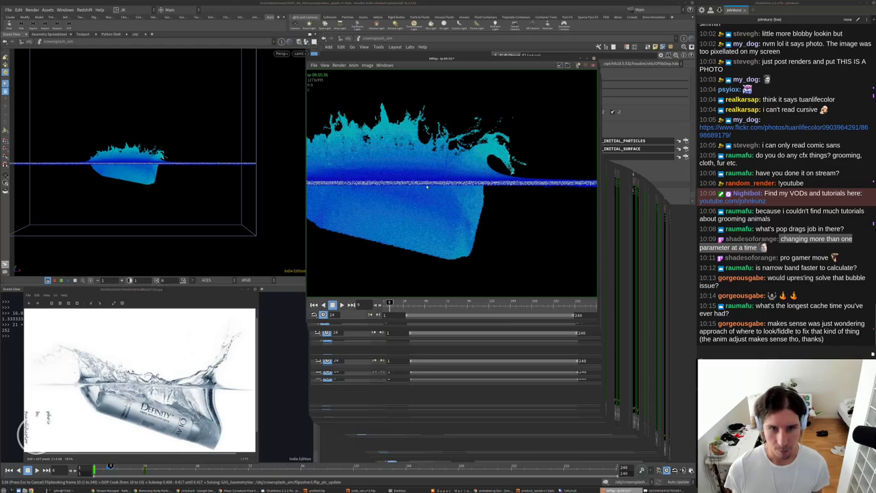
scroll(424, 187, down, 5)
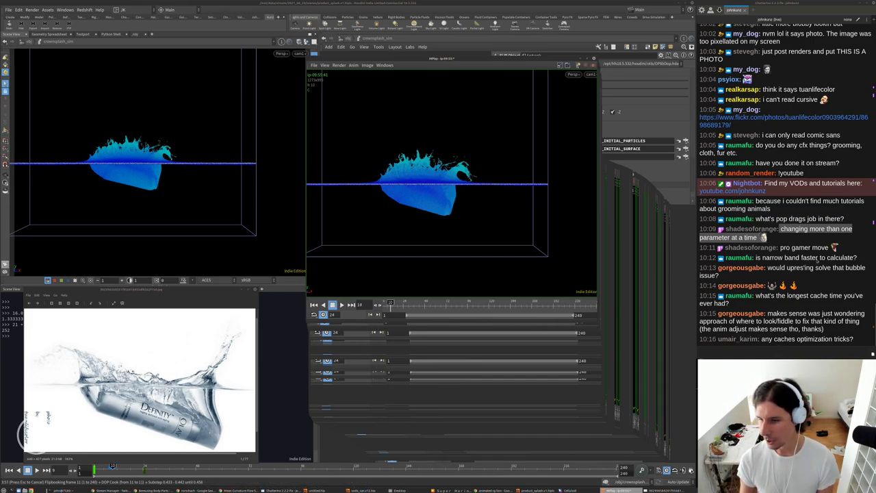
scroll(376, 181, up, 5)
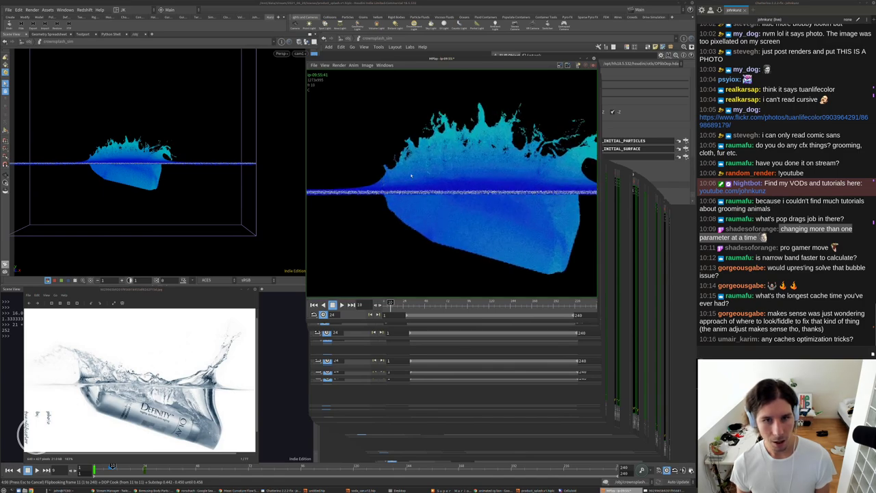
Reposition the MPlay window and examine the splash crown and the air cavity around the can on frames 11 and 12.
drag(466, 59, 500, 108)
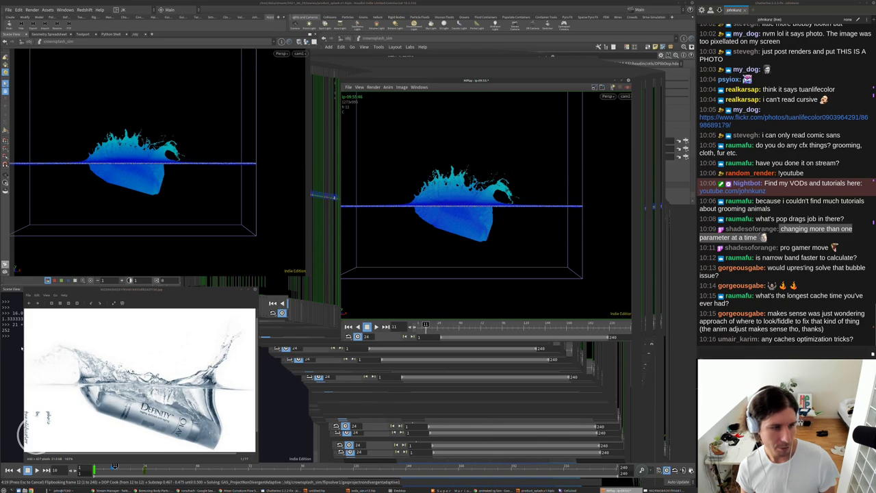
scroll(454, 219, up, 3)
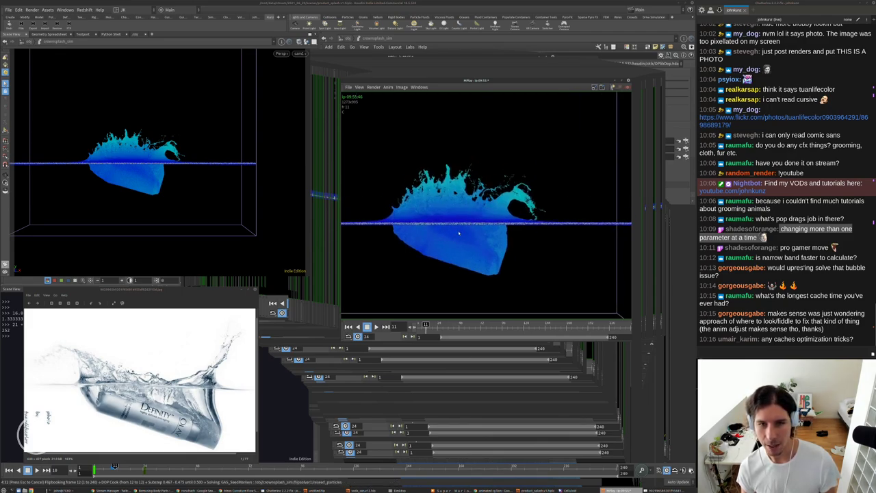
scroll(470, 208, down, 3)
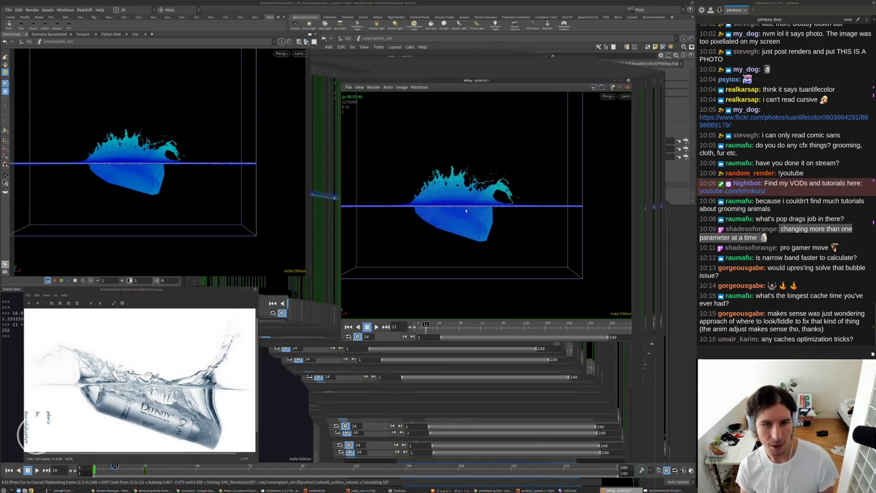
scroll(470, 219, up, 2)
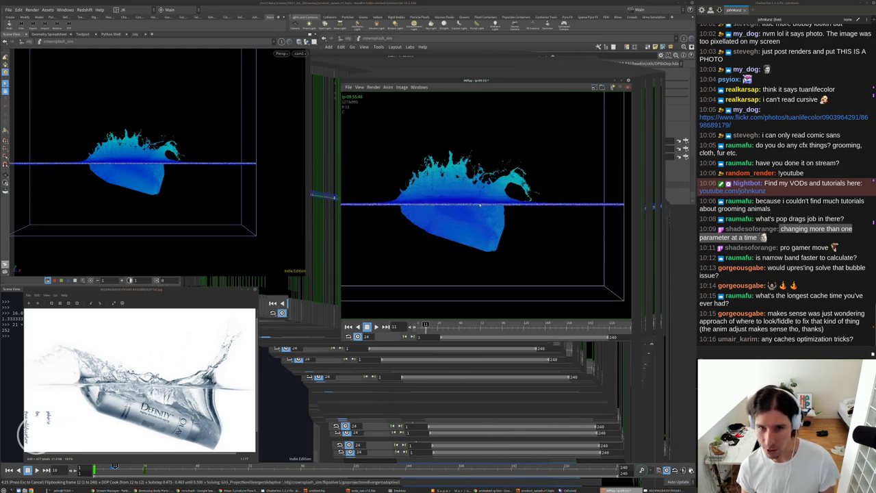
scroll(439, 215, up, 3)
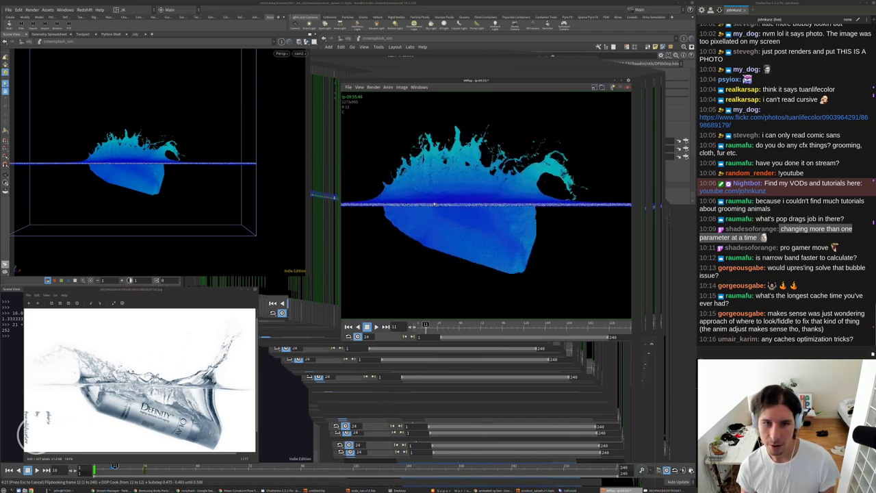
scroll(458, 186, down, 4)
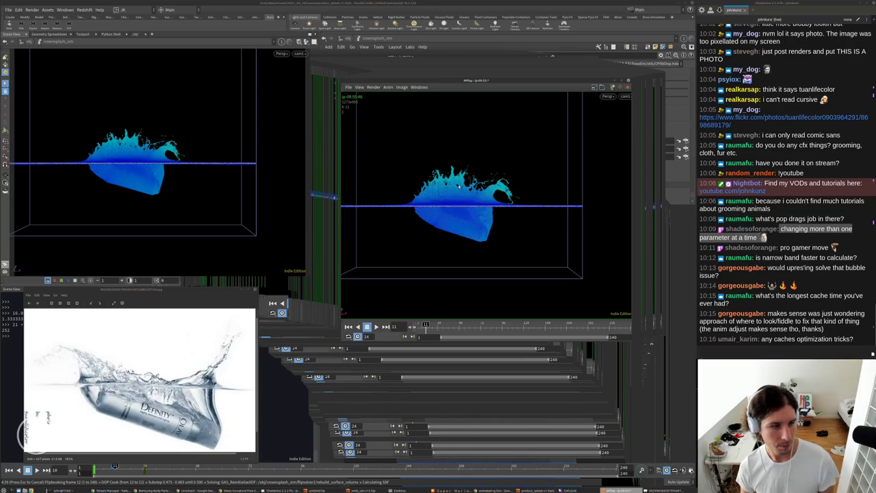
scroll(472, 202, up, 5)
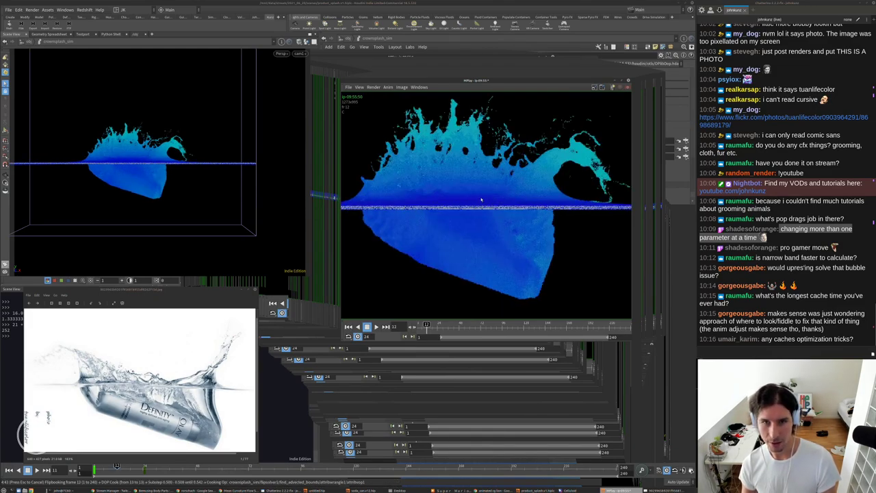
key(h)
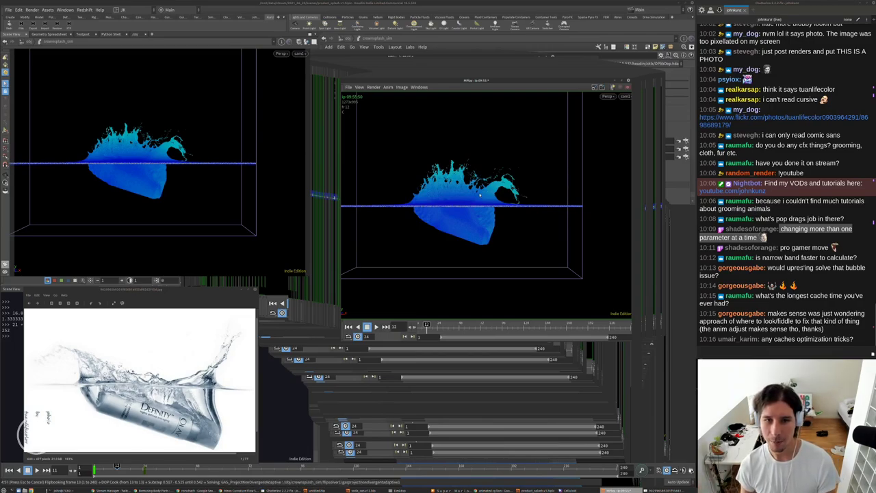
scroll(459, 182, up, 2)
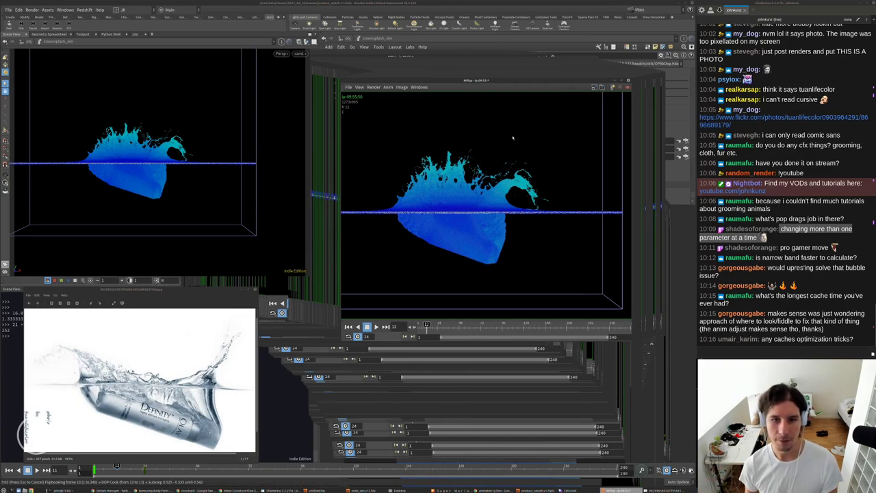
scroll(478, 186, up, 2)
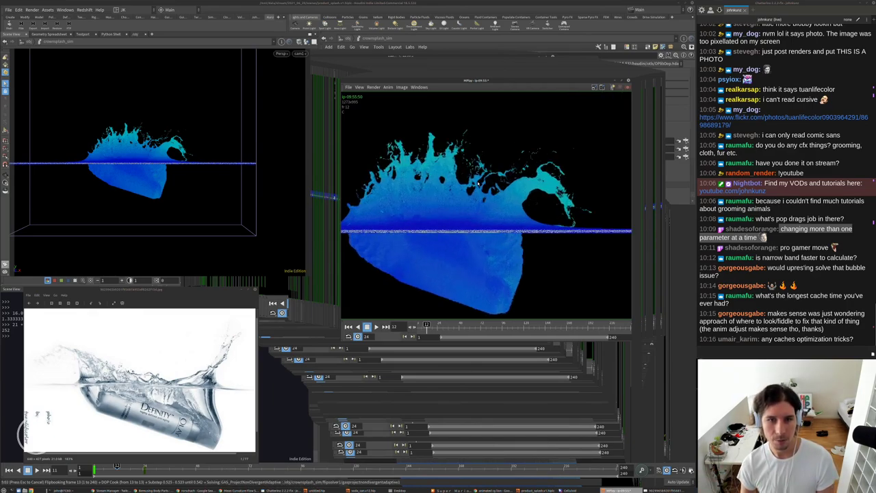
scroll(460, 197, down, 4)
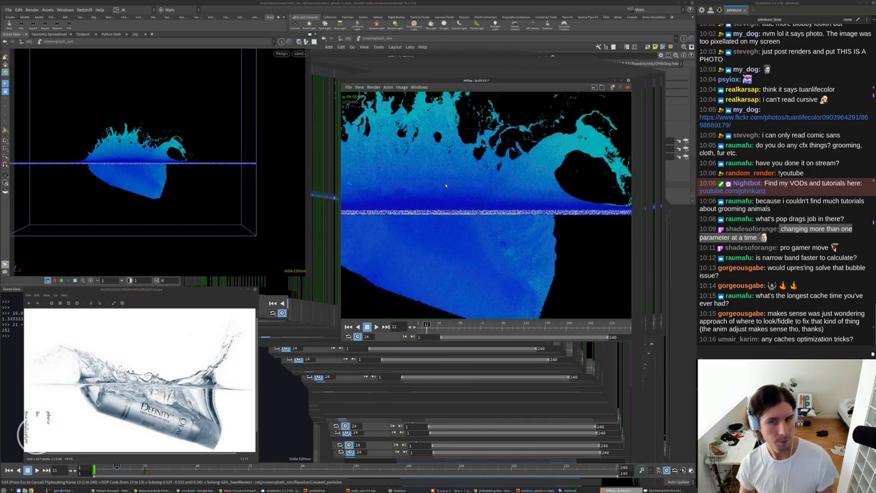
Step back through the flipbook frames and switch between sequences to compare how the splash develops.
key(Left)
key(Left)
key(Left)
key(Left)
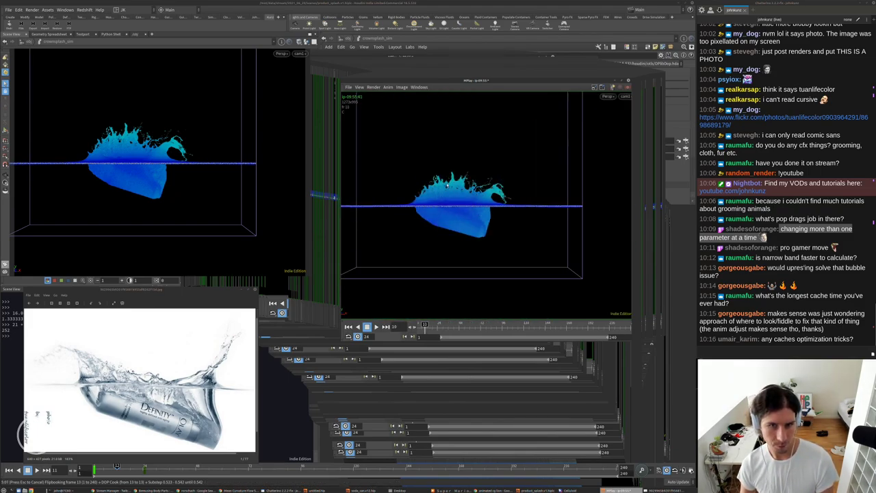
key(Up)
key(Up)
key(Left)
key(Left)
key(Left)
key(Left)
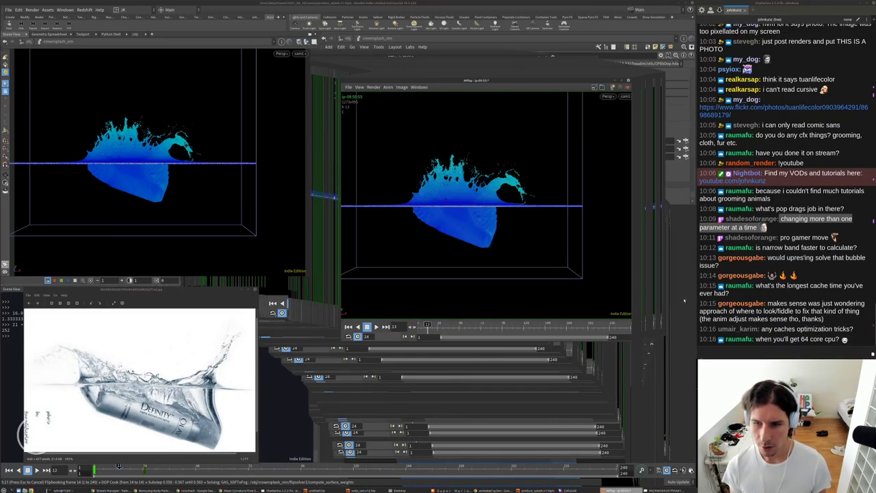
Examine the cavity surface, crown holes and tendrils up close on frames 13 and 14 of the flipbook.
right_drag(490, 218, 470, 204)
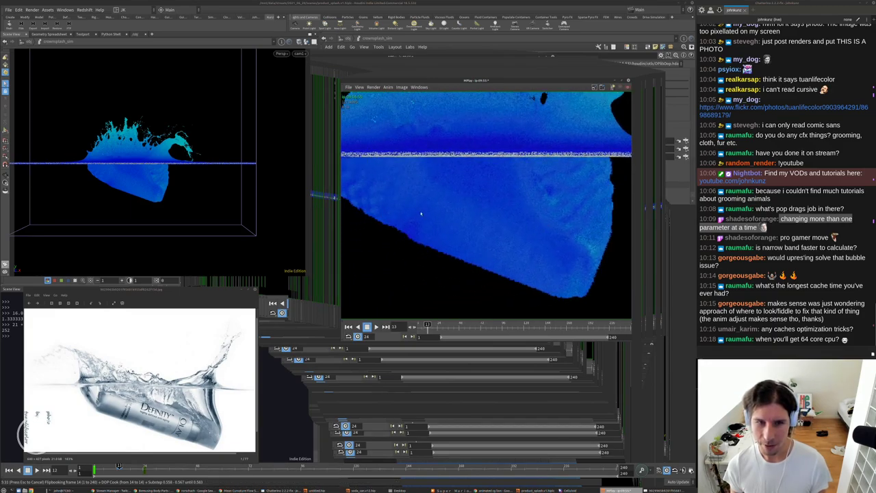
key(h)
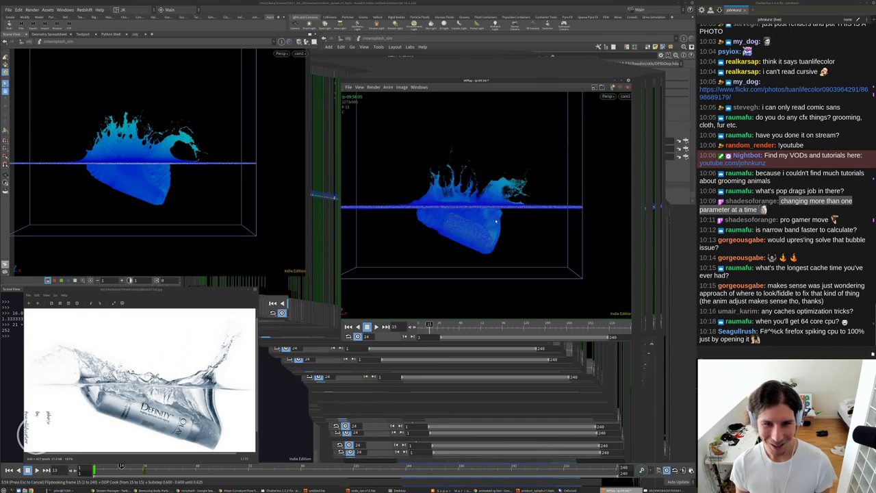
scroll(460, 196, up, 2)
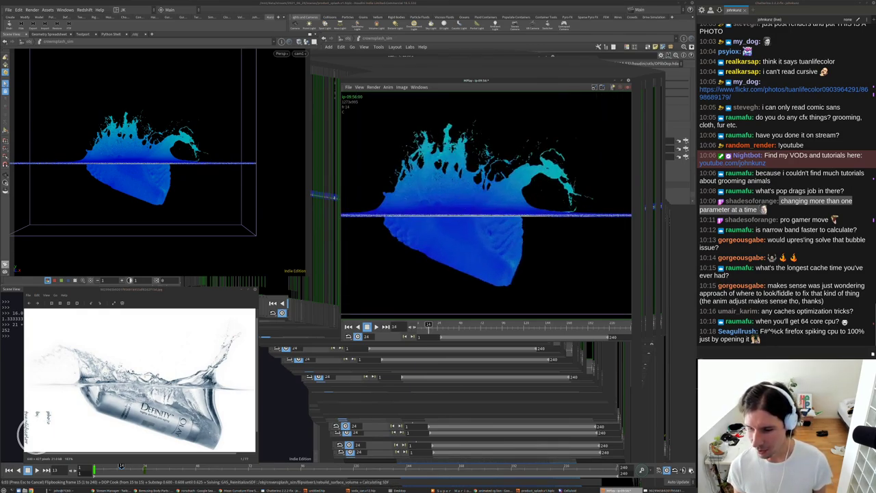
scroll(499, 217, down, 2)
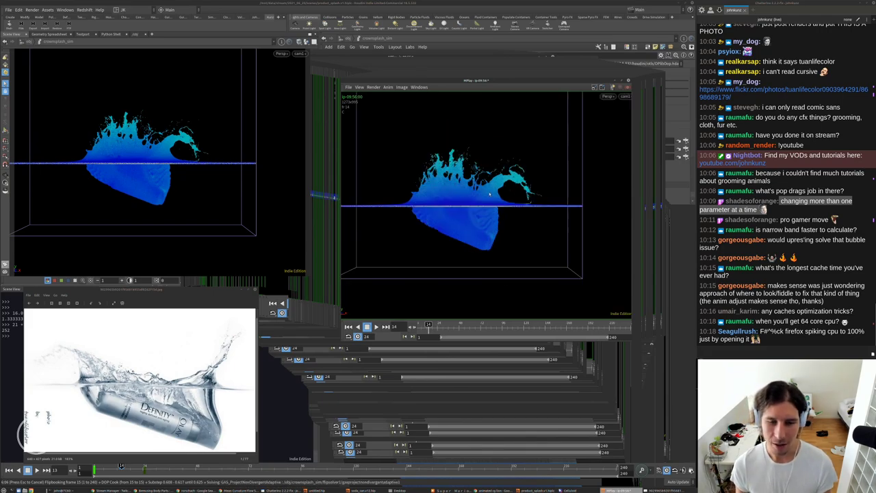
scroll(460, 197, up, 3)
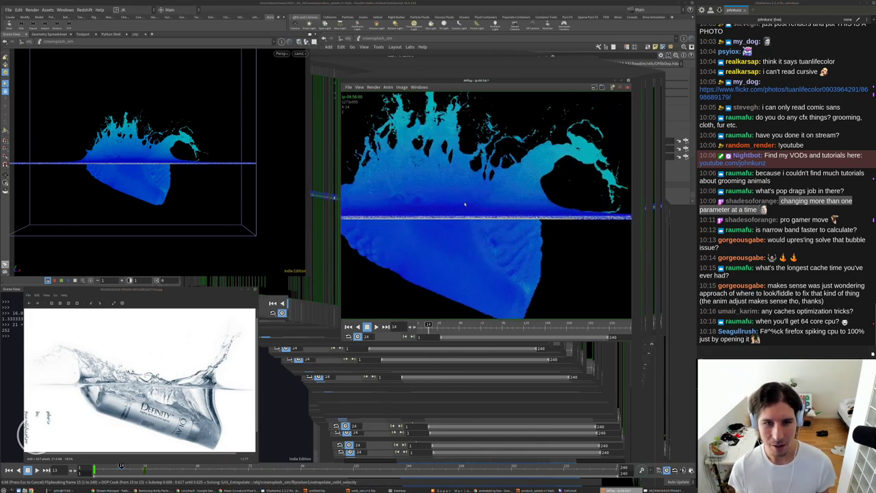
scroll(464, 204, down, 3)
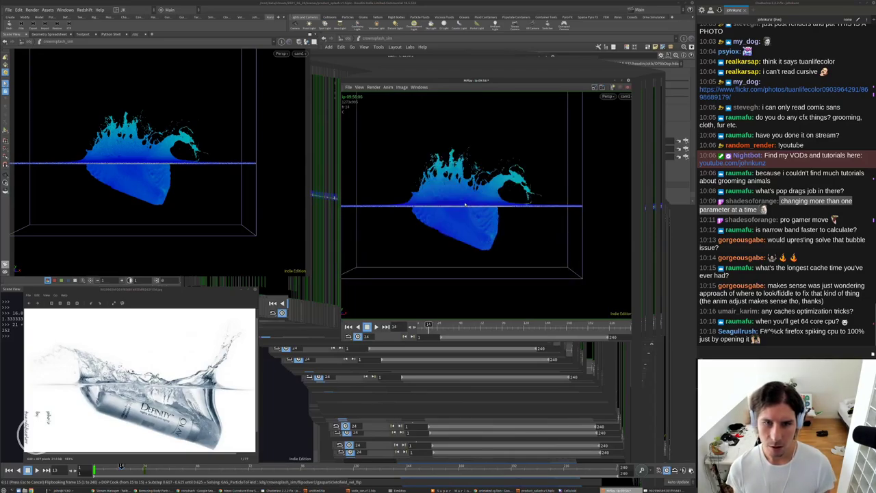
scroll(447, 168, up, 3)
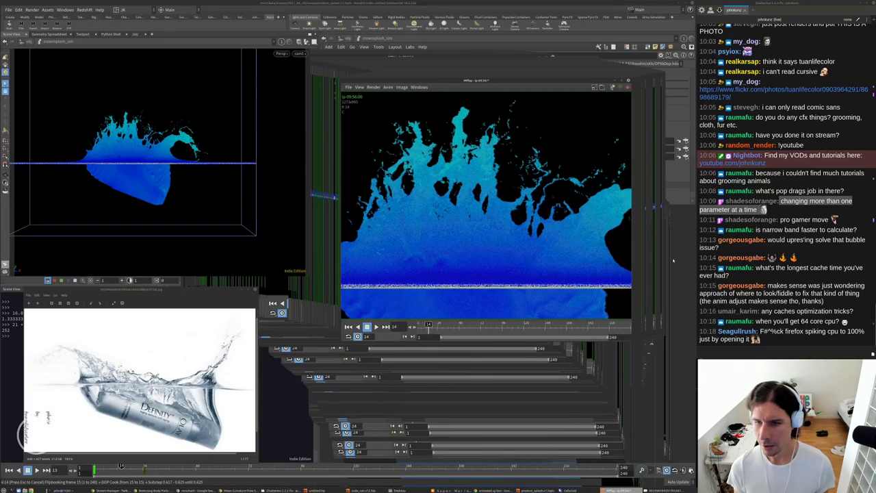
Stop the running flipbook, rewind to the first frame and set the fliptank's Particle Separation to 0.0015.
key(alt+Tab)
key(Escape)
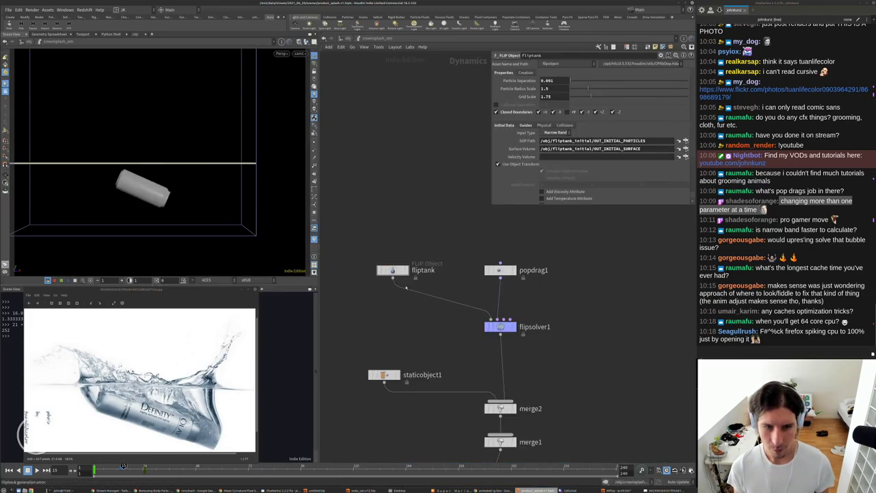
click(392, 270)
key(ctrl+Up)
click(556, 80)
text(5)
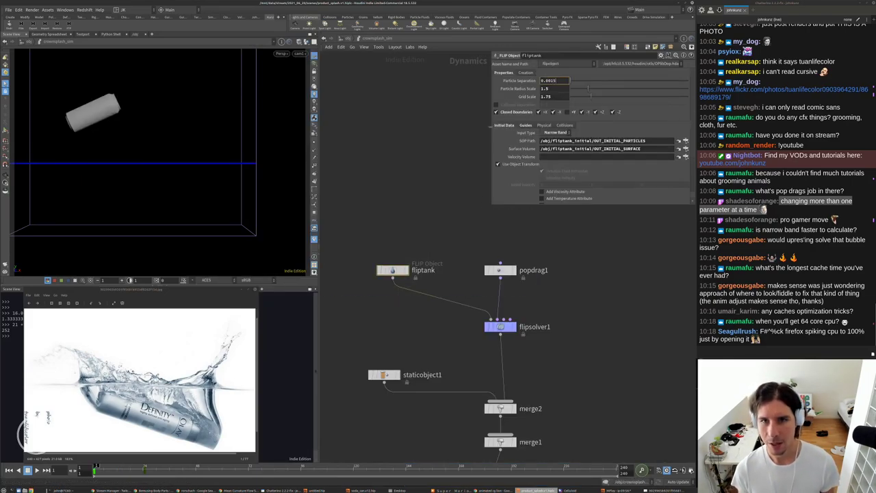
key(Return)
middle_drag(445, 156, 431, 176)
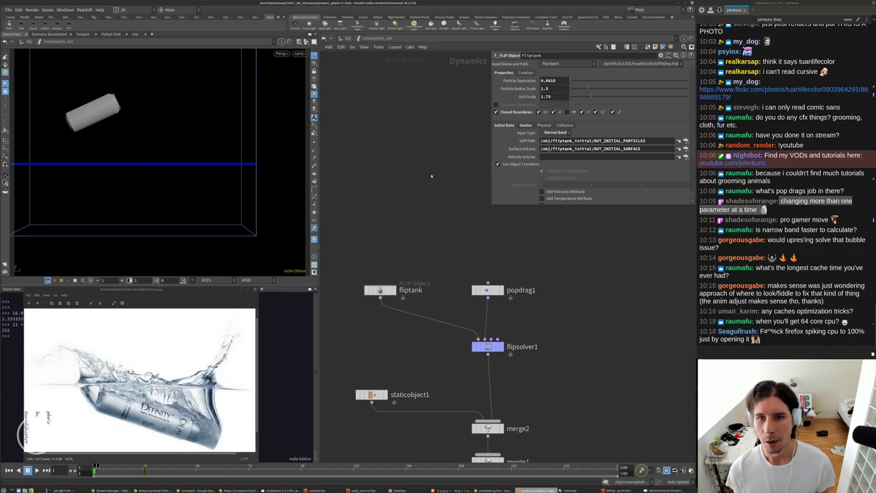
Set the Surface Tension of flipsolver1 to .006 in its volume motion settings.
click(487, 346)
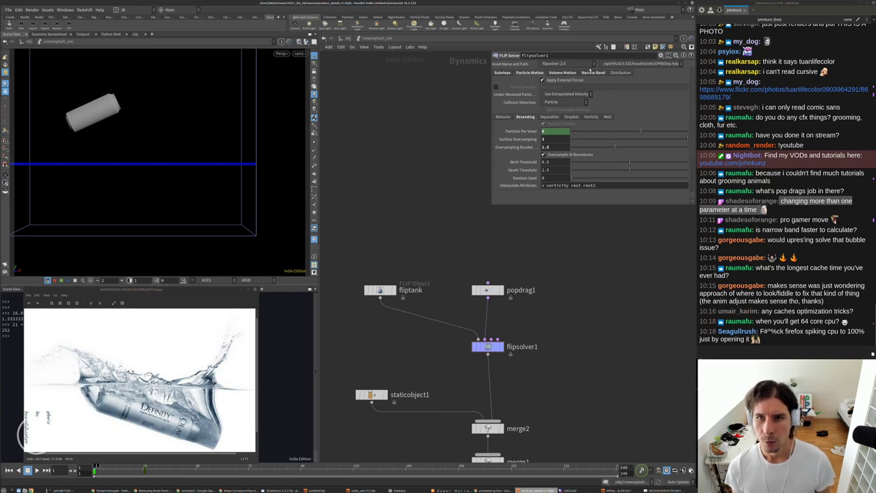
click(583, 72)
click(565, 73)
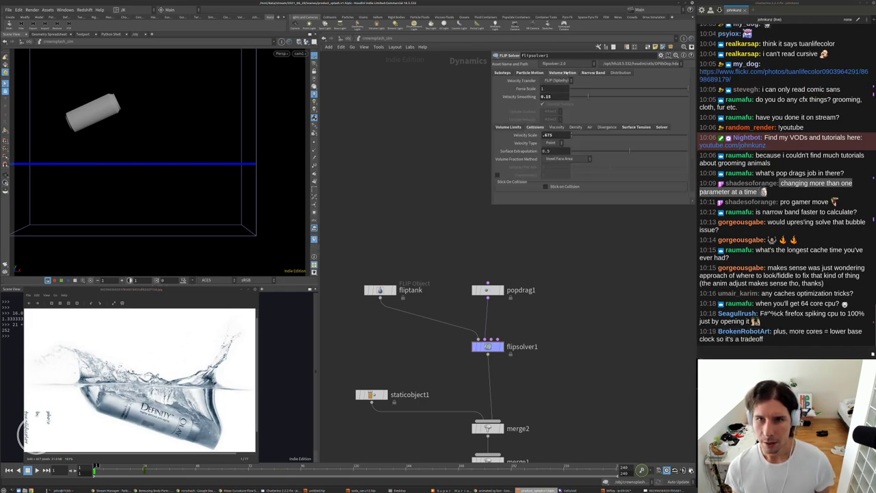
click(626, 128)
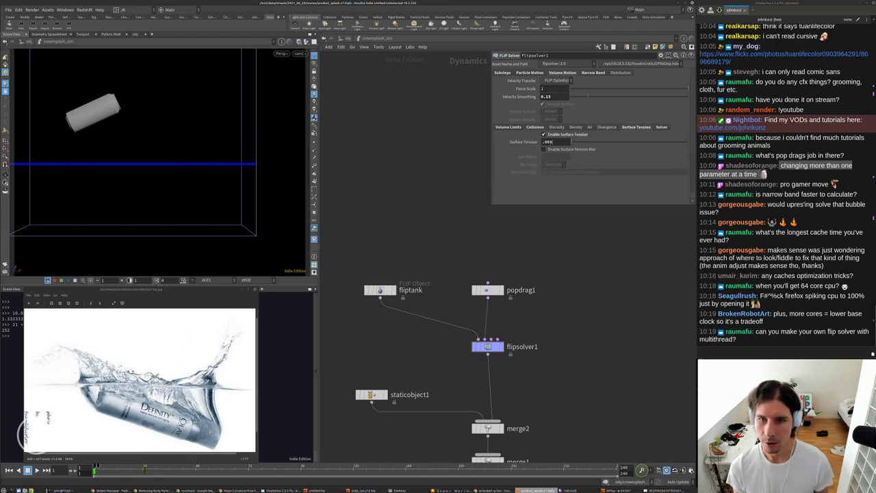
drag(553, 141, 548, 141)
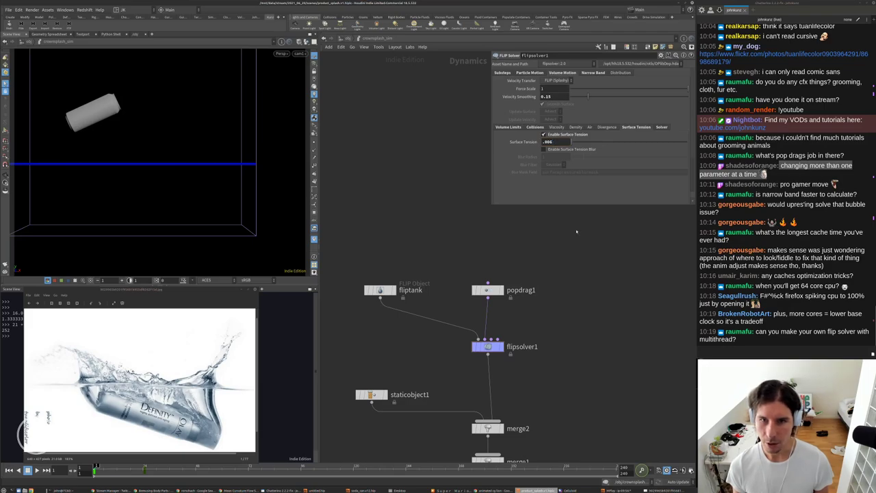
Review the pressure solver options and the substep settings of flipsolver1.
middle_drag(574, 232, 571, 262)
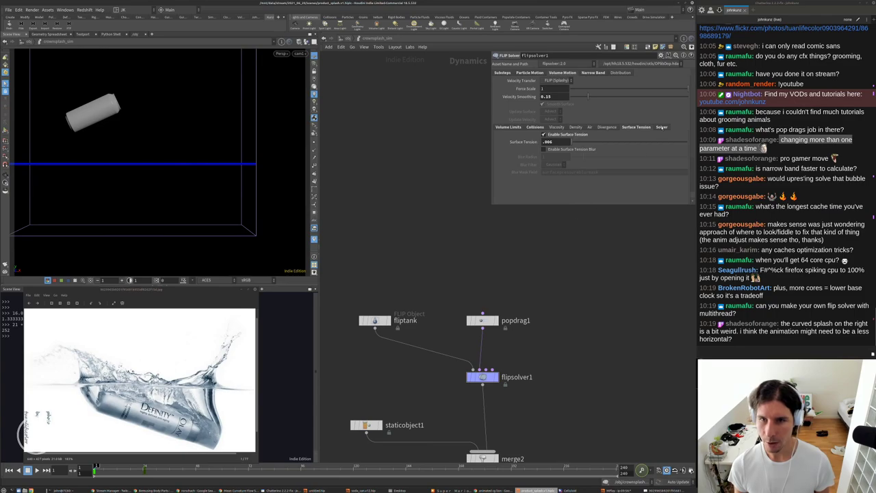
click(659, 128)
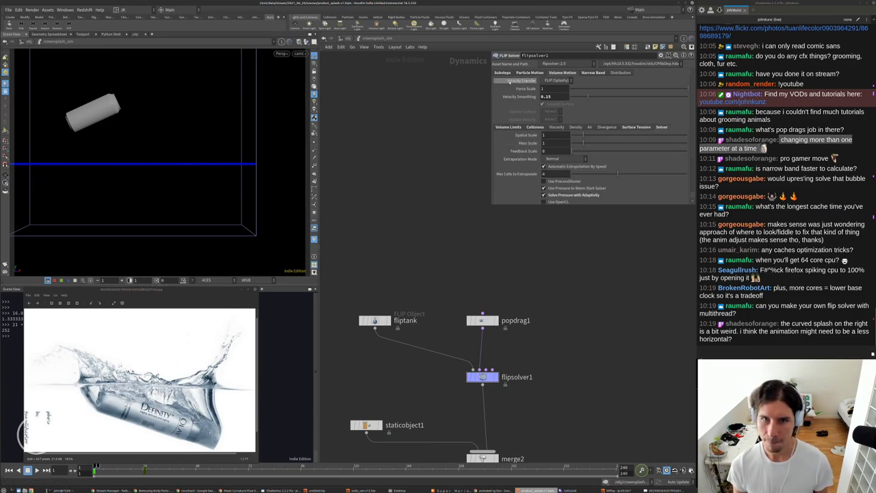
click(503, 73)
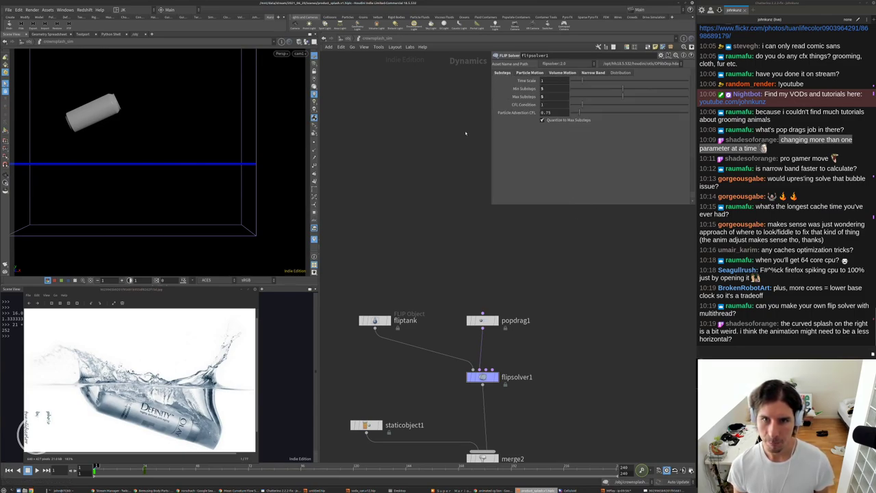
middle_drag(548, 269, 546, 245)
middle_drag(571, 285, 576, 251)
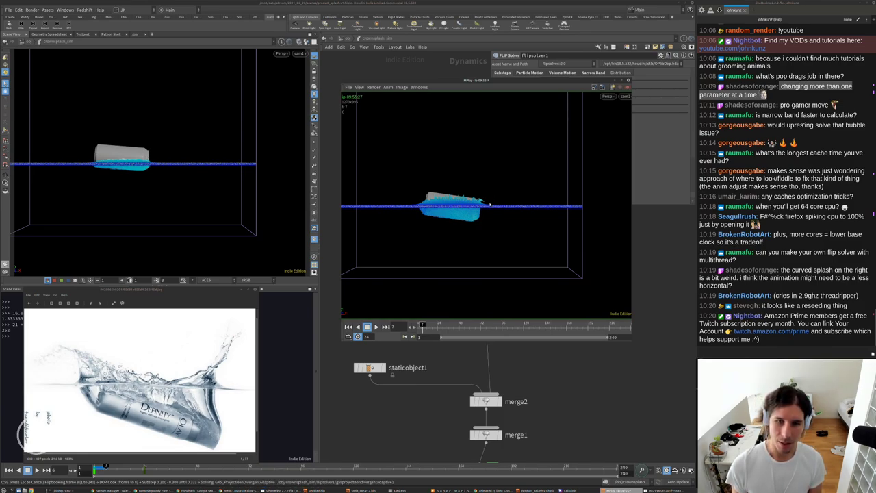
Examine the splash around the can up close on the new flipbook frames, and stop the flipbook render.
scroll(479, 209, up, 4)
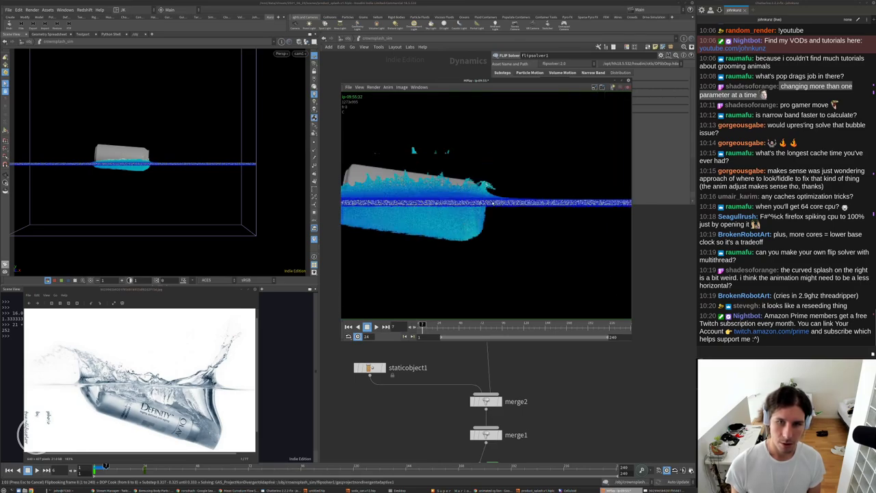
scroll(479, 205, down, 4)
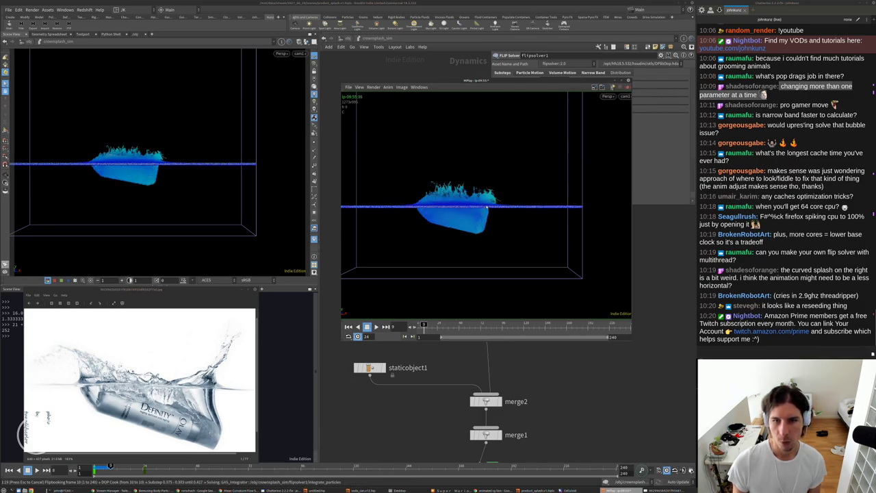
click(635, 222)
key(Escape)
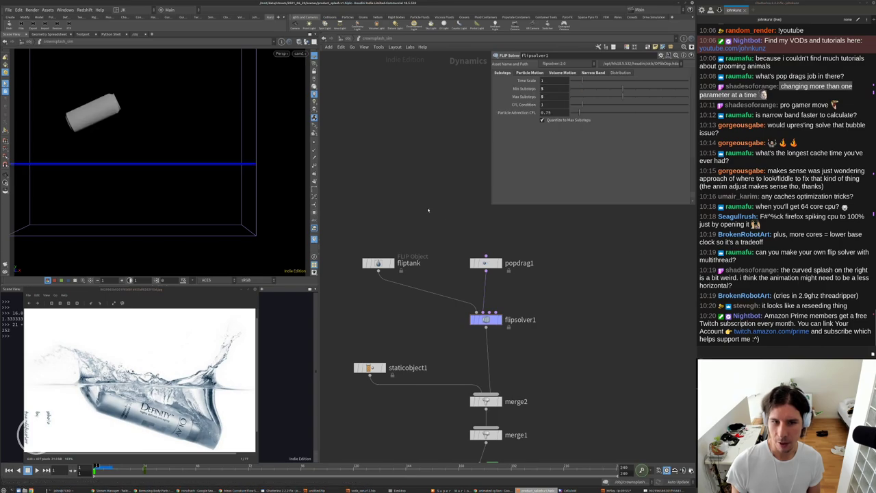
Set the fliptank's Particle Radius Scale to 1.3 and Grid Scale to 1.5.
middle_drag(444, 160, 454, 134)
drag(453, 133, 368, 273)
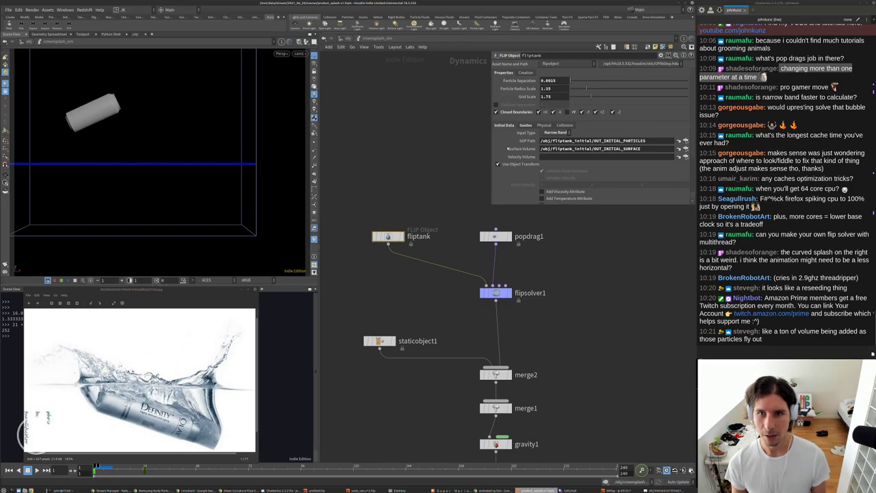
click(552, 89)
key(BackSpace)
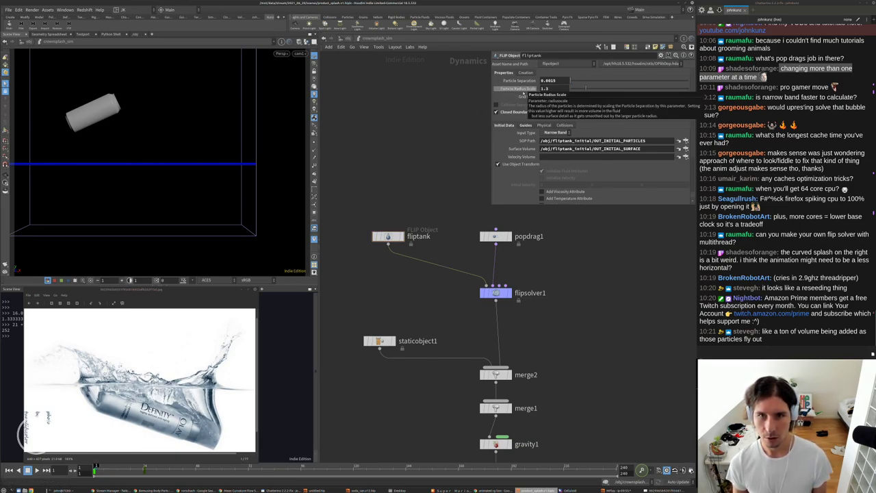
click(548, 96)
key(BackSpace)
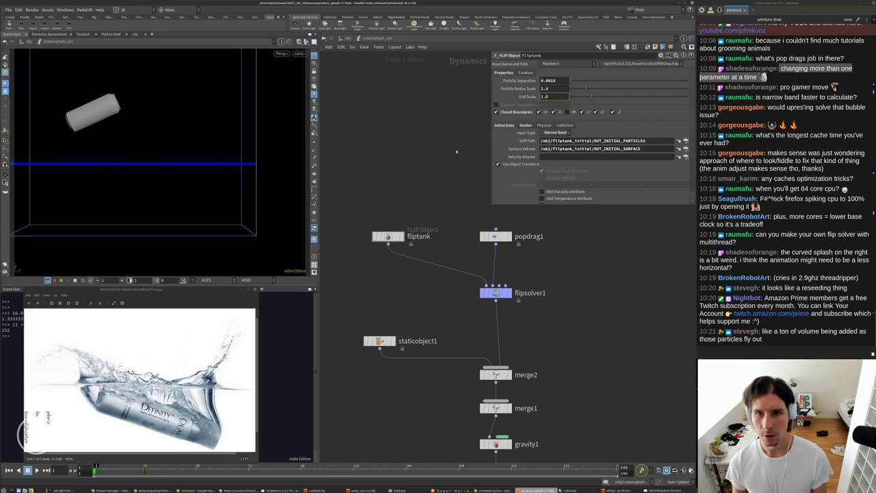
key(Return)
middle_drag(451, 176, 403, 168)
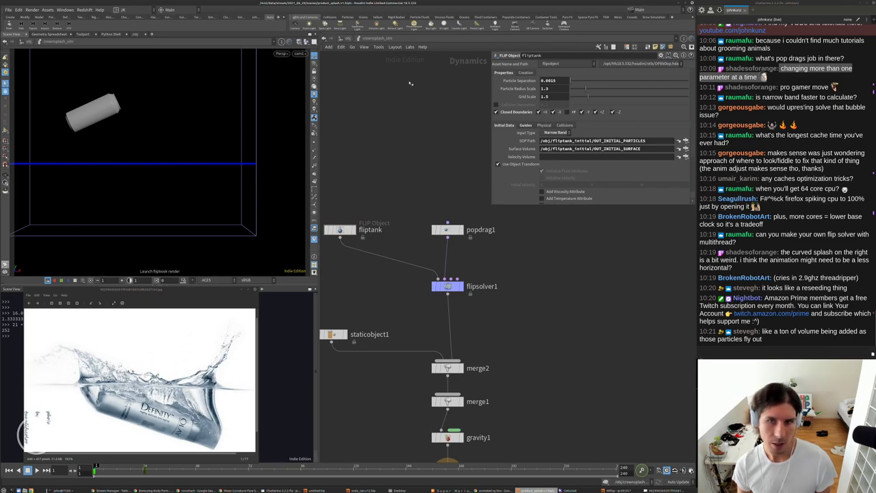
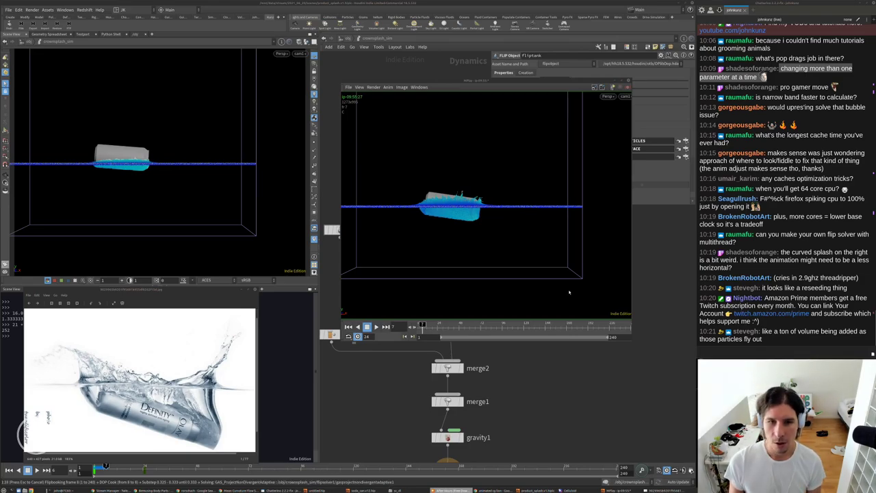
Examine the splash crown and waterline up close on frames 7 to 9 of the new flipbook.
click(567, 294)
scroll(446, 205, up, 5)
scroll(462, 212, down, 3)
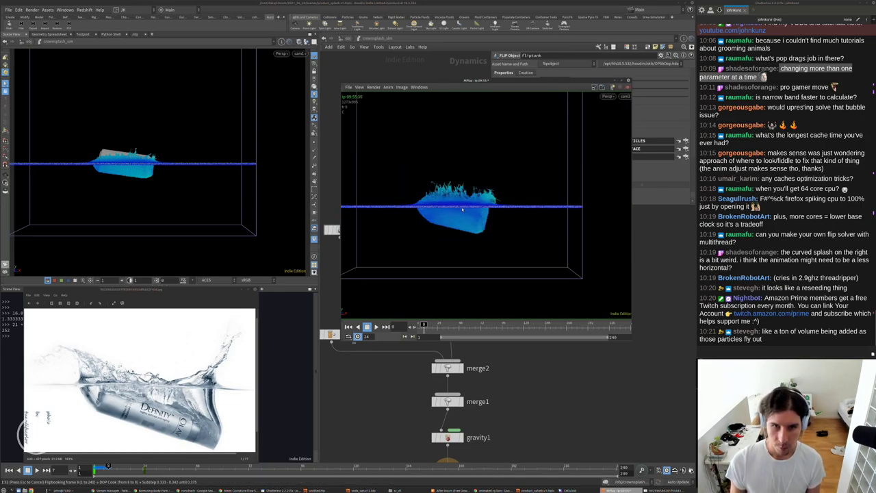
scroll(462, 209, up, 3)
scroll(462, 209, up, 3)
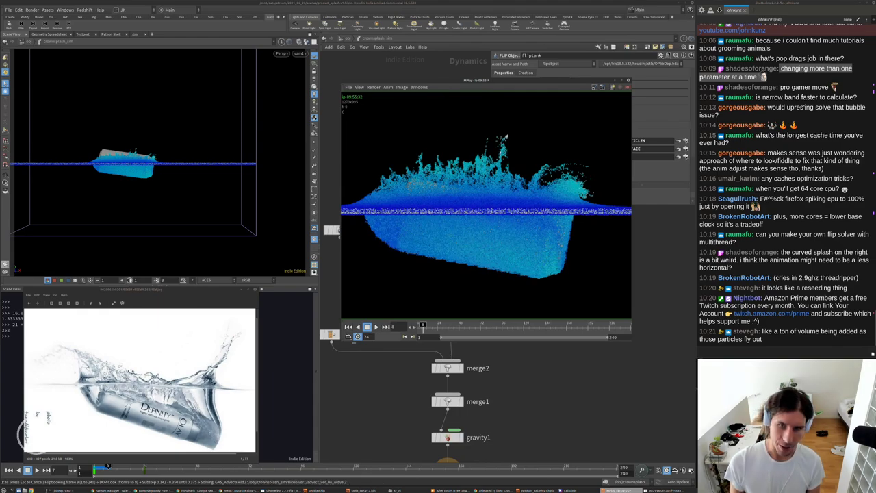
middle_drag(546, 202, 516, 222)
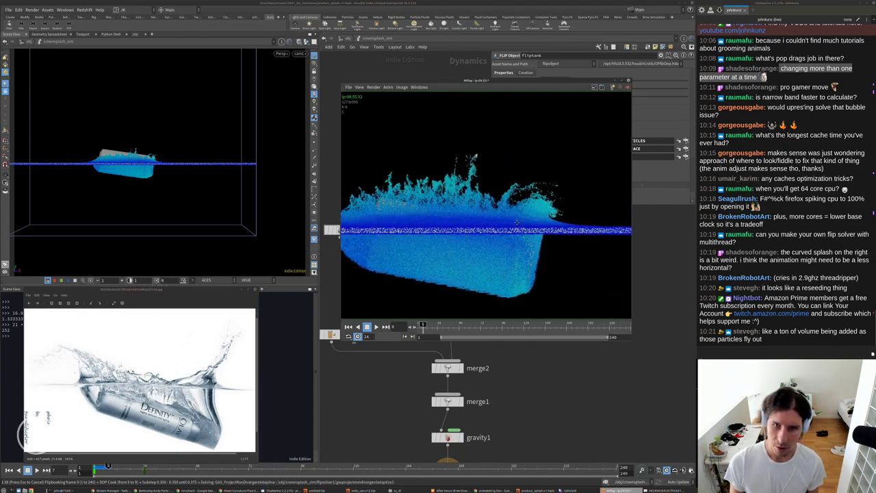
key(h)
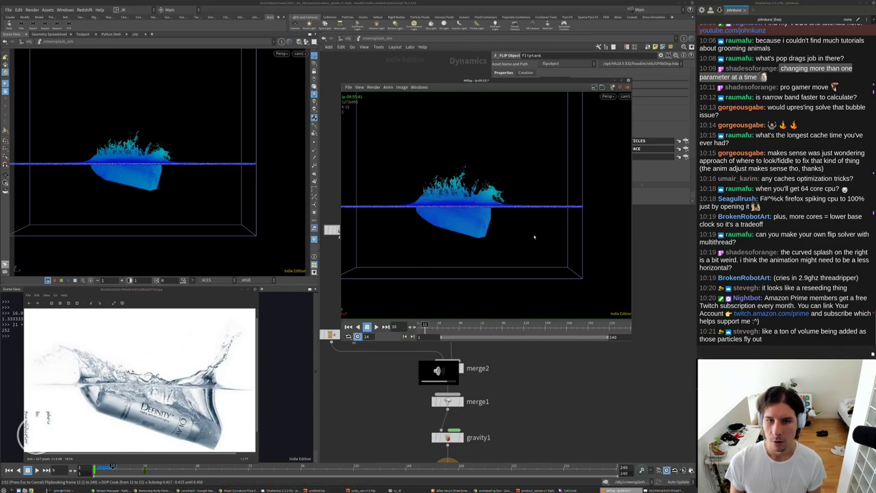
Return to the object level and show product_can's Translate Y animation curve, framed in the Animation Editor.
click(447, 130)
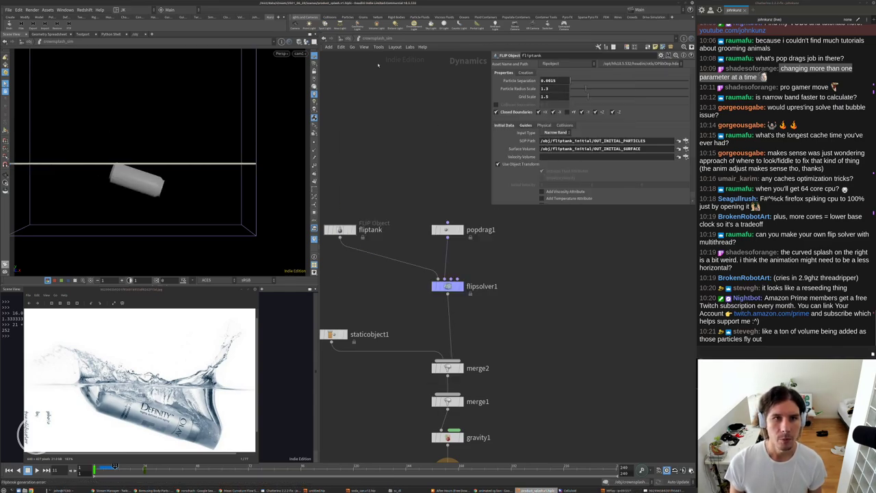
key(u)
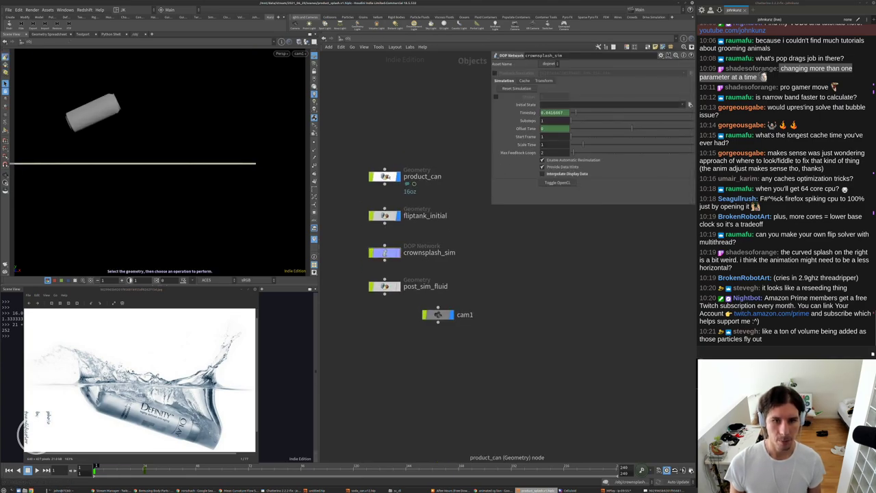
click(419, 177)
shift+click(591, 88)
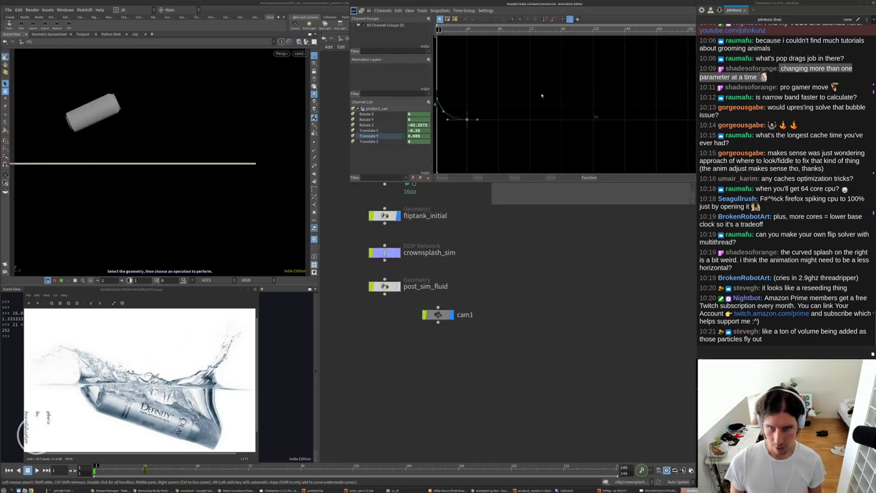
key(h)
key(h)
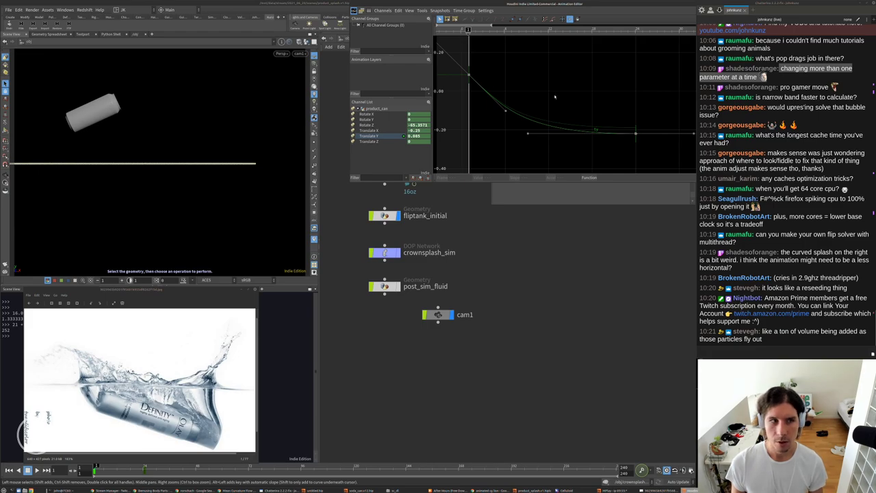
Try to soften the can's Translate Y curve by raising the end key, lowering the start key and flattening the start slope.
mouse_move(635, 135)
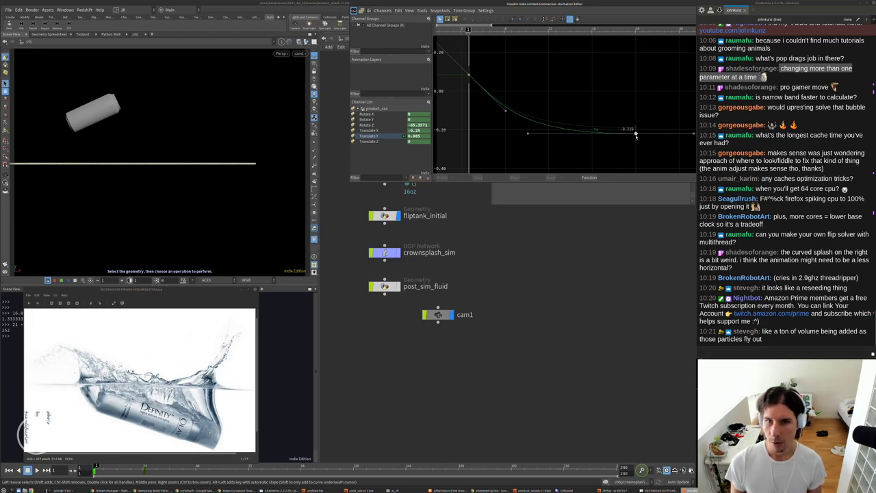
drag(635, 135, 518, 101)
drag(469, 75, 468, 83)
drag(505, 121, 492, 98)
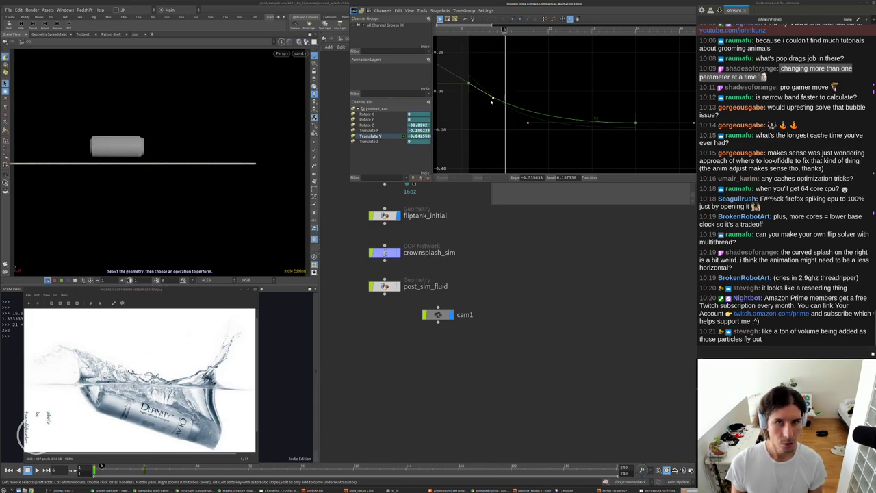
Undo the edits to the can's Translate Y keys and slope handle.
key(ctrl+z)
key(ctrl+z)
key(ctrl+z)
key(ctrl+z)
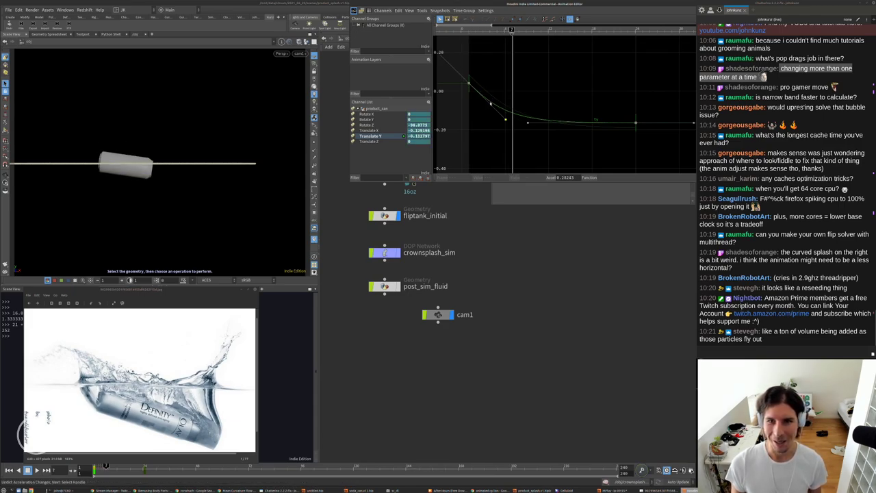
key(ctrl+z)
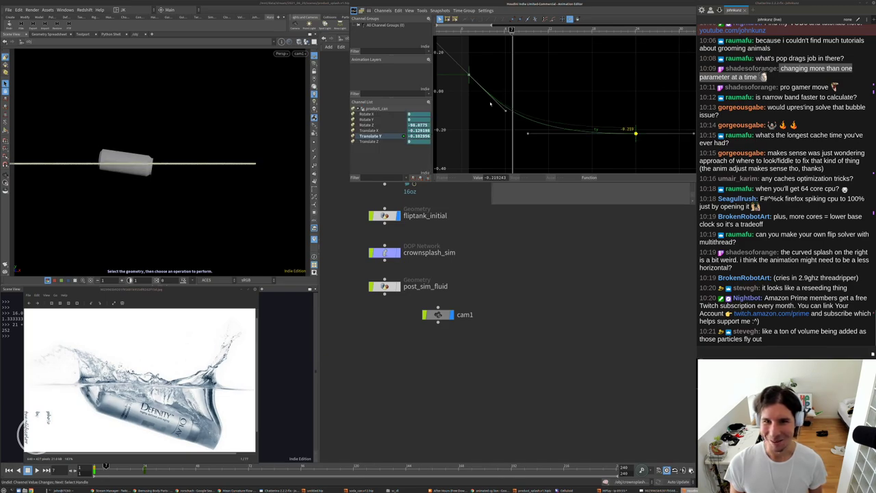
On the can's Translate X curve, lower the end key, raise the start key to about -0.20 and adjust the start slope.
click(370, 130)
right_drag(508, 129, 592, 118)
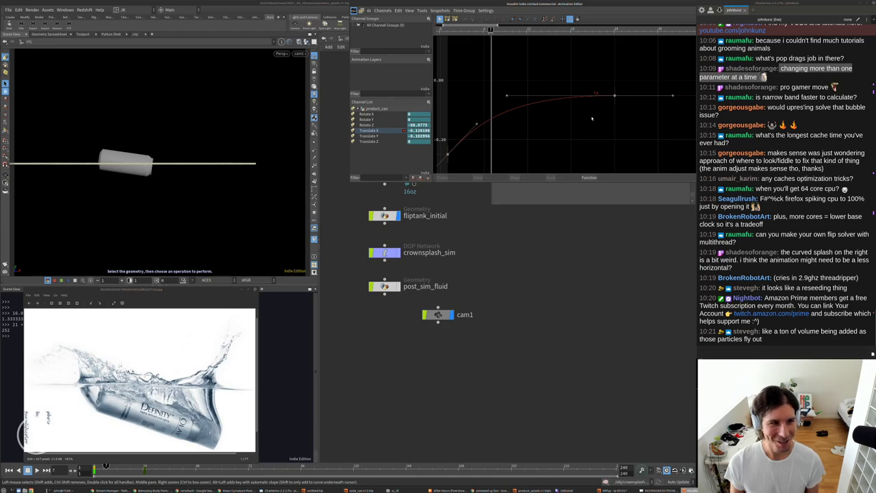
key(h)
key(ctrl+Up)
scroll(604, 118, down, 3)
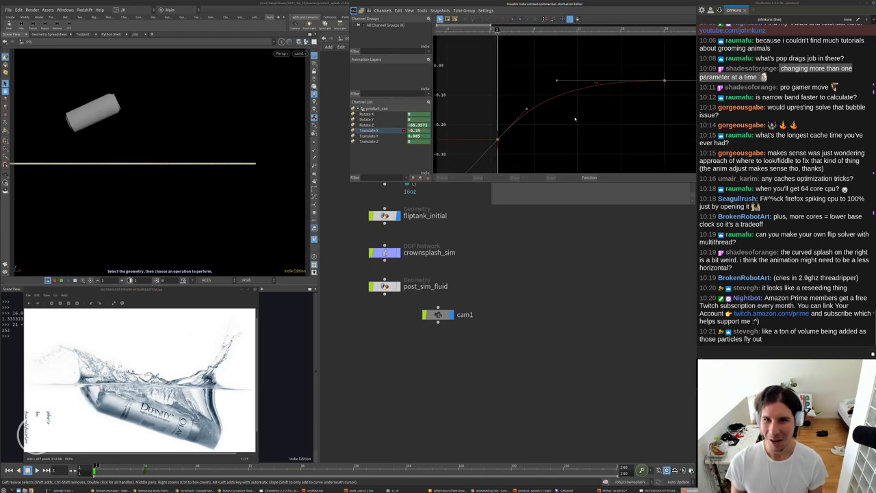
middle_drag(604, 118, 533, 119)
mouse_move(612, 82)
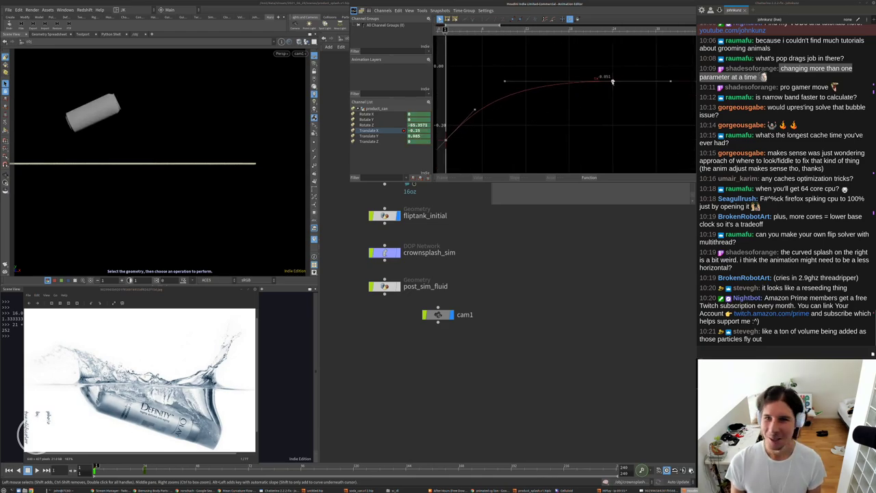
drag(612, 81, 612, 92)
drag(446, 139, 445, 126)
drag(474, 96, 474, 113)
Step forward through the can's animation frames to check the adjusted horizontal motion.
key(Right)
key(Right)
key(Right)
key(Right)
key(Right)
key(Right)
key(Right)
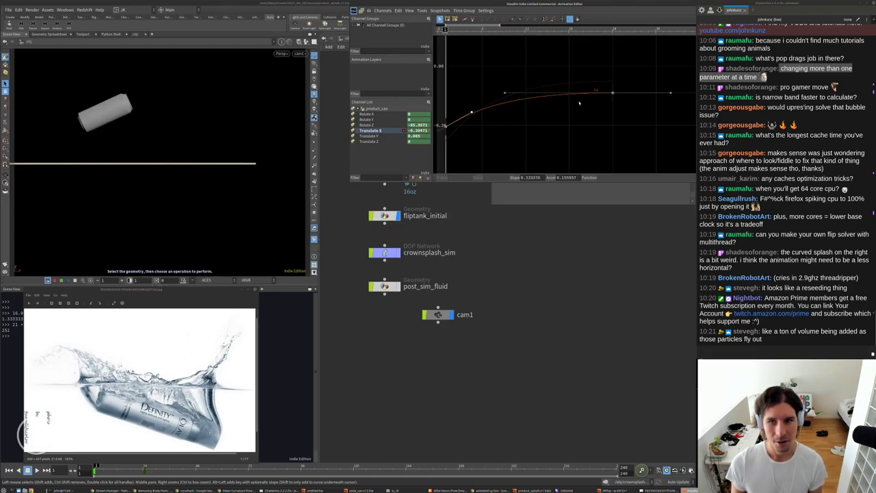
Lower the end key of the can's Translate X curve to about -0.108 and close the Animation Editor.
click(612, 93)
drag(613, 94, 613, 98)
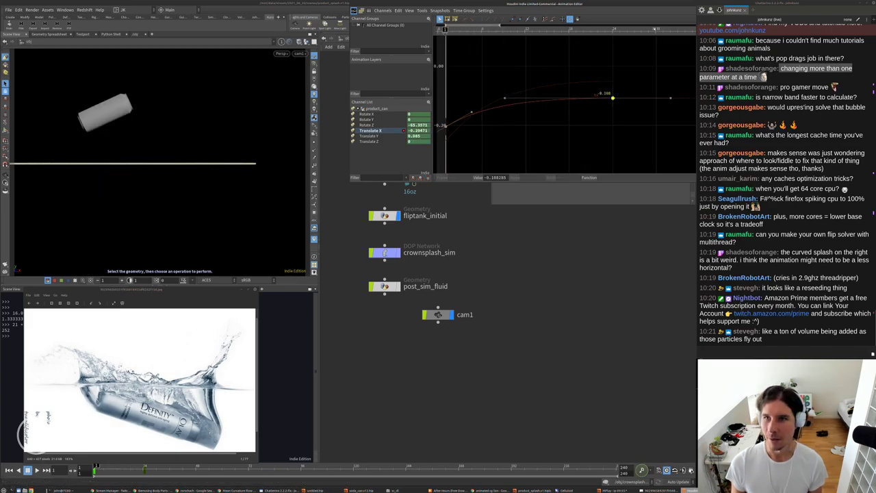
drag(523, 5, 364, 68)
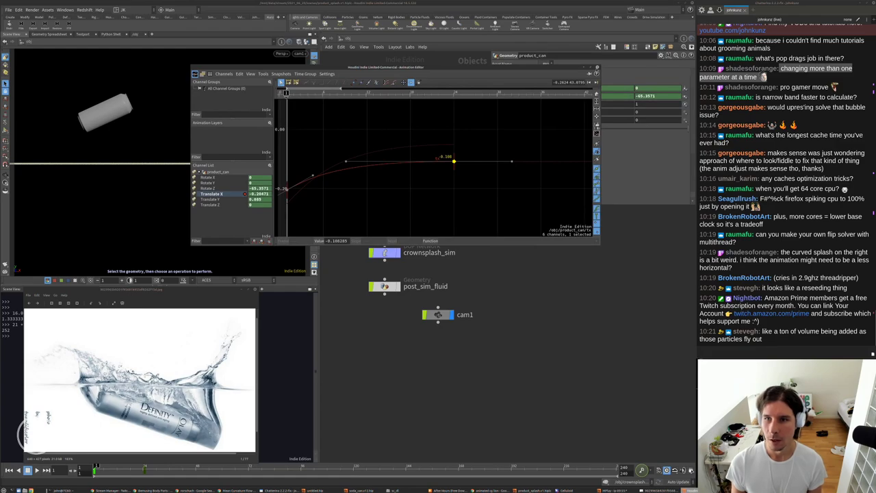
click(595, 67)
Inside the crownsplash_sim network, set the FLIP solver's volume-motion Surface Tension to .01.
scroll(609, 292, up, 1)
middle_drag(579, 299, 575, 266)
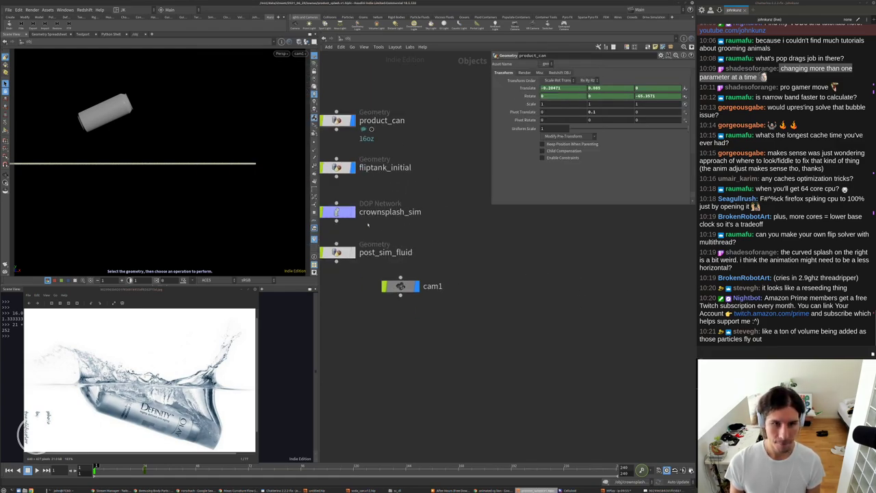
double_click(337, 211)
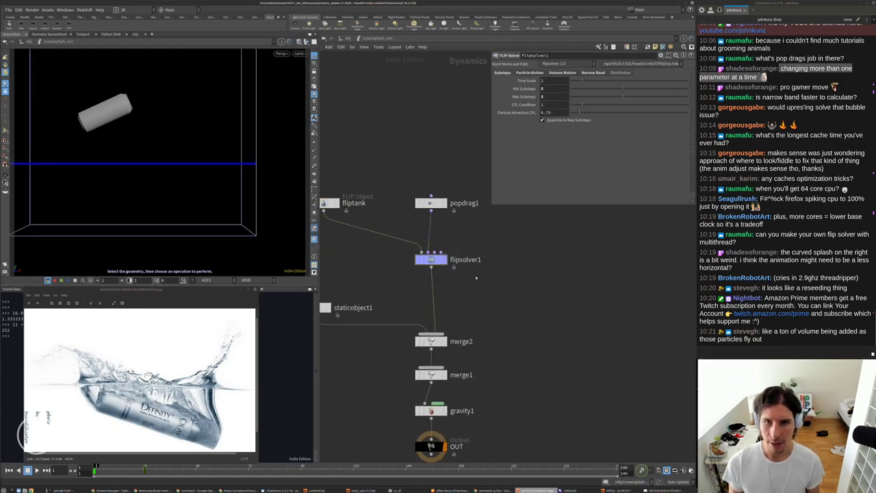
click(538, 73)
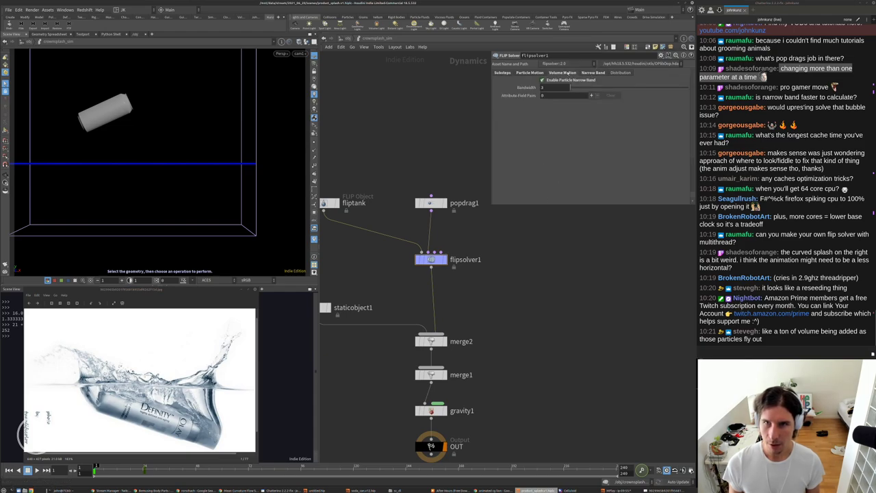
click(636, 126)
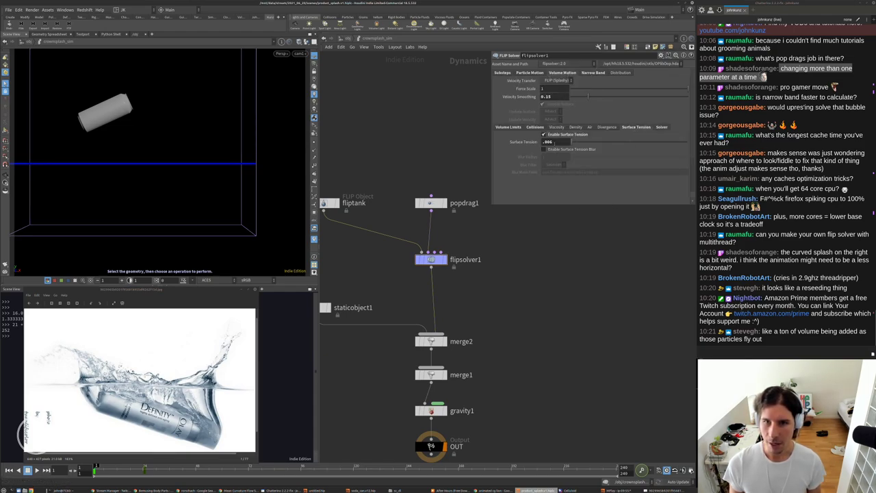
drag(554, 142, 547, 142)
text(1)
key(Return)
Launch a new flipbook render of the splash simulation with the updated surface tension and can motion.
middle_drag(596, 279, 602, 261)
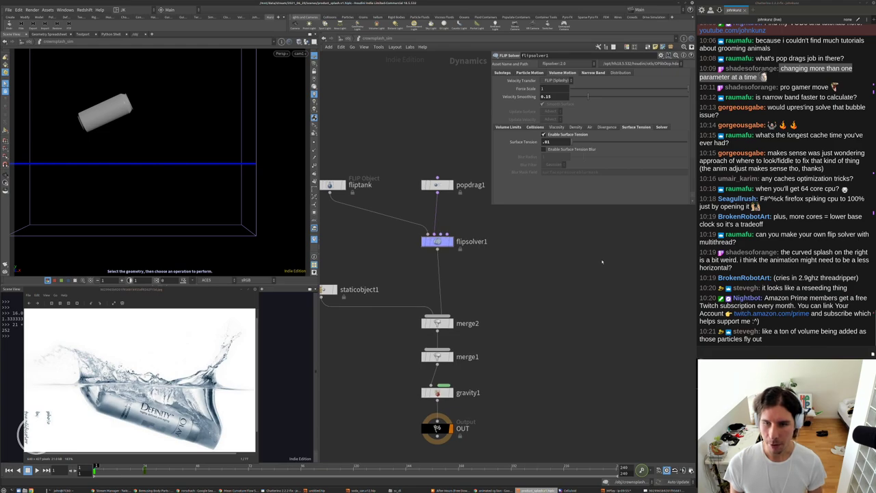
middle_drag(615, 408, 621, 392)
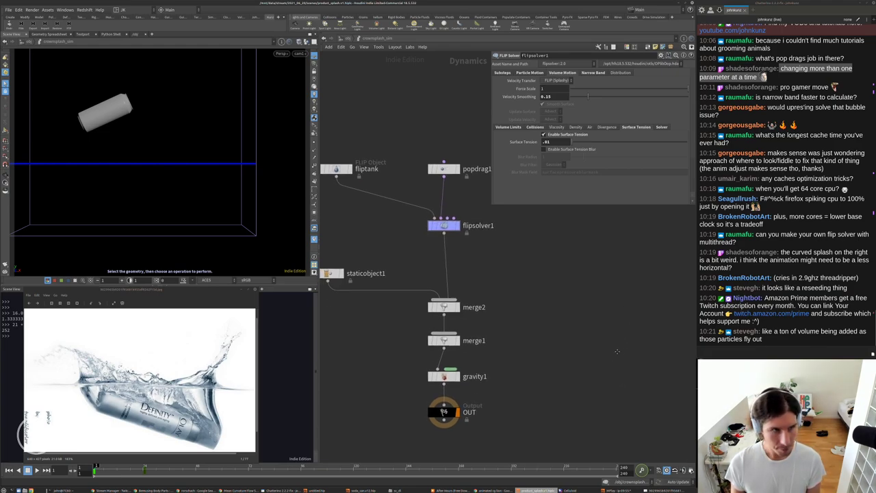
click(6, 264)
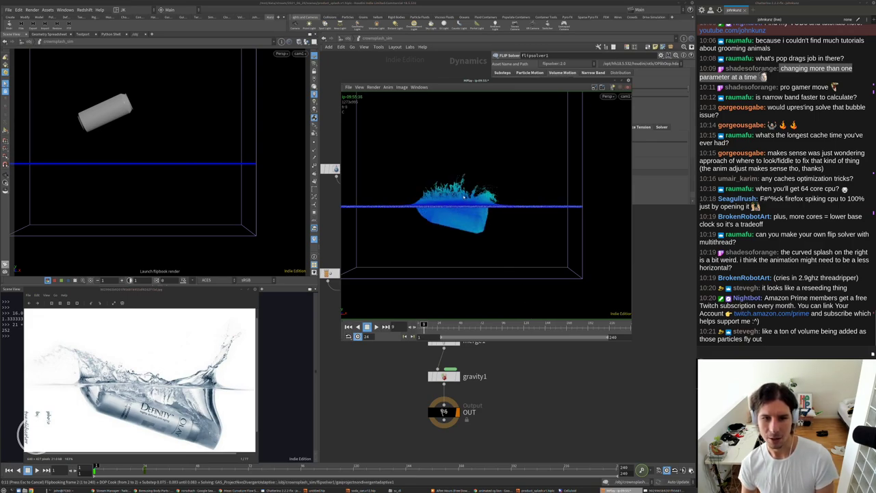
scroll(463, 197, up, 2)
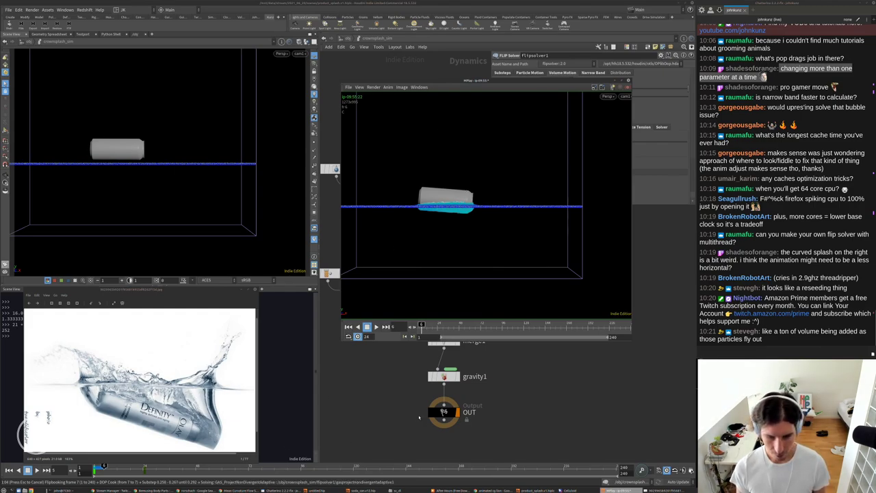
Switch to Chrome, close the leftover search and article tabs down to the Monster can page, and show the Matryoshka Cavity image.
click(493, 488)
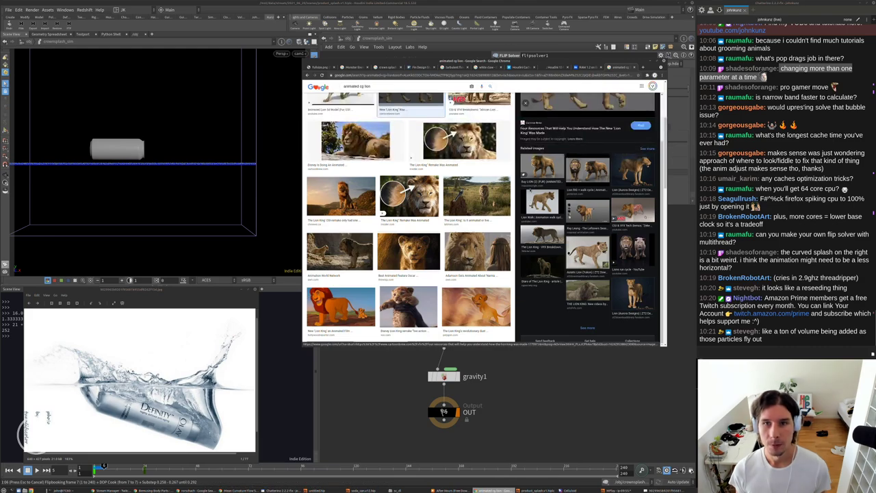
key(ctrl+w)
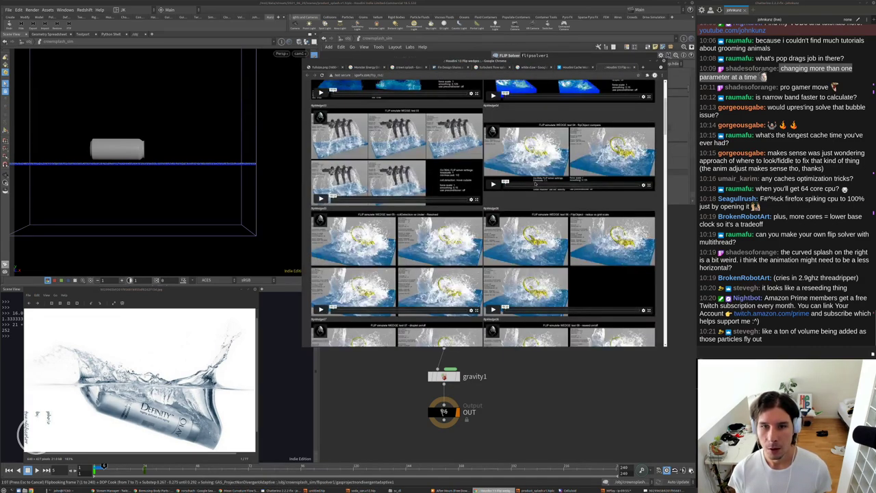
key(ctrl+w)
key(ctrl+w)
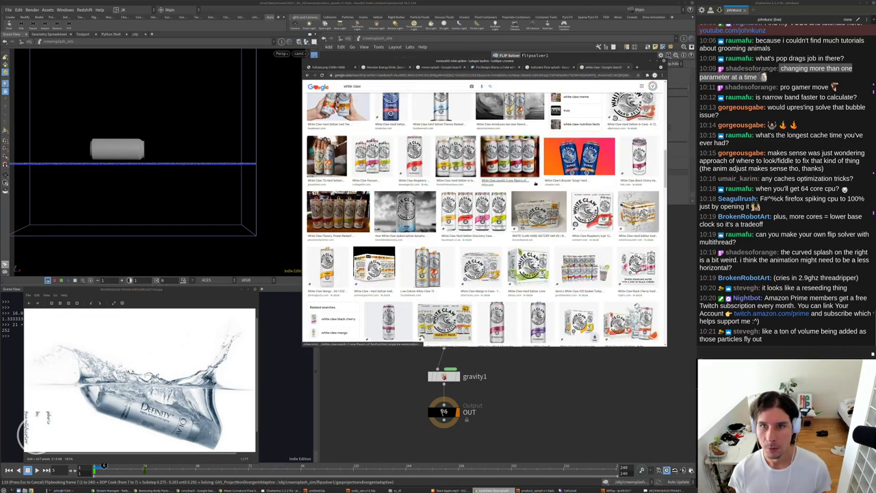
key(ctrl+w)
key(ctrl+w)
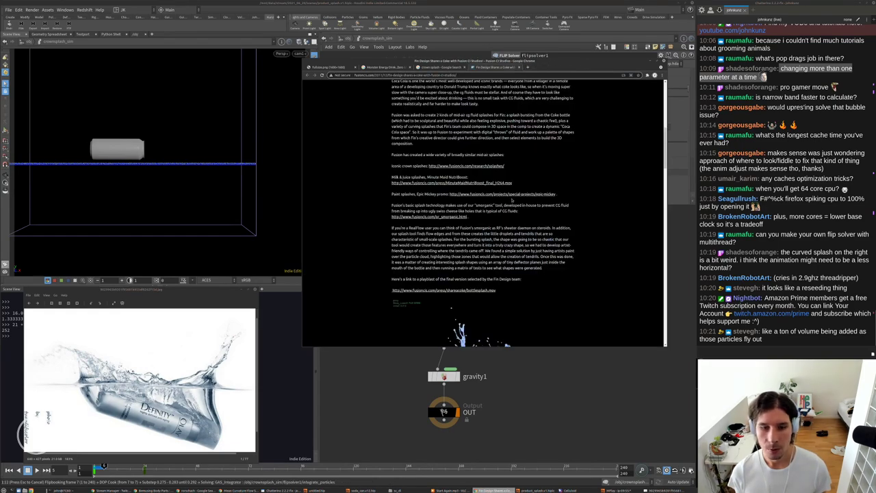
key(ctrl+w)
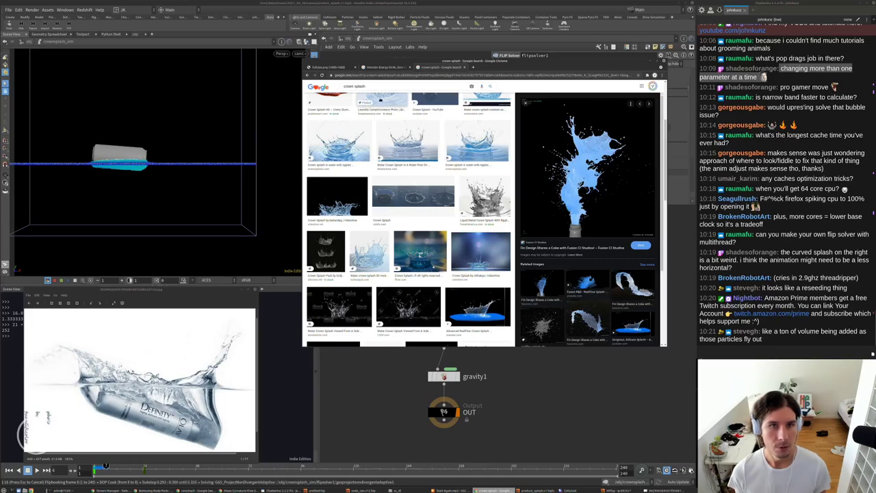
key(ctrl+w)
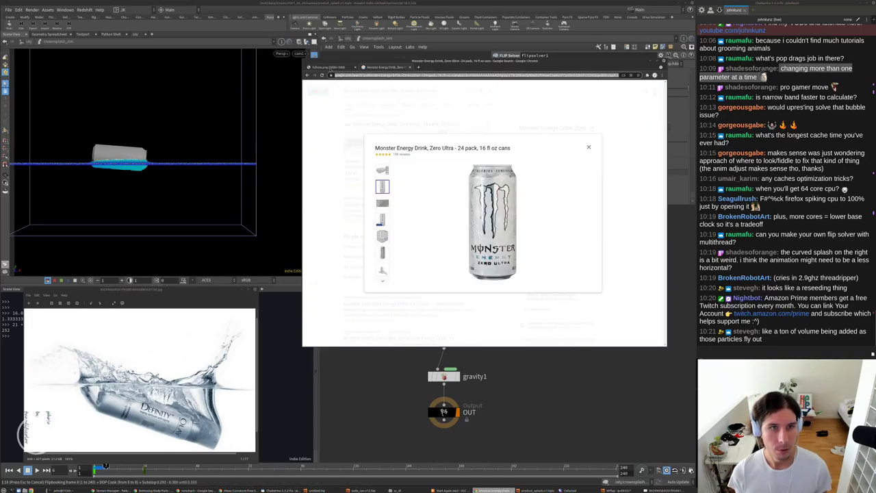
key(ctrl+shift+Tab)
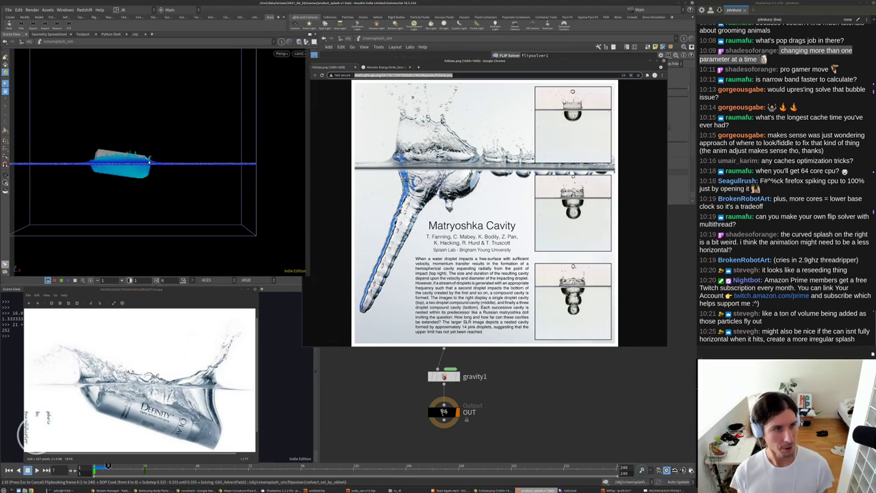
Return to the MPlay flipbook and step back and forth through the rendered frames to examine the splash shape.
click(162, 176)
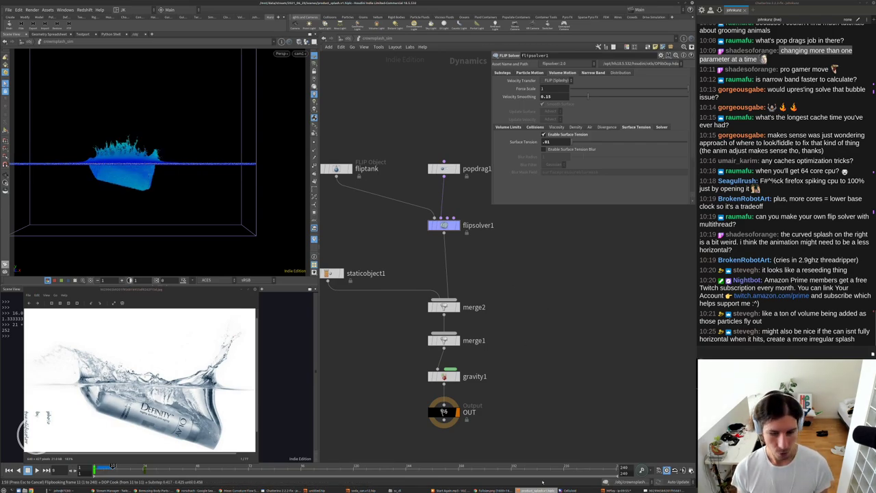
click(621, 490)
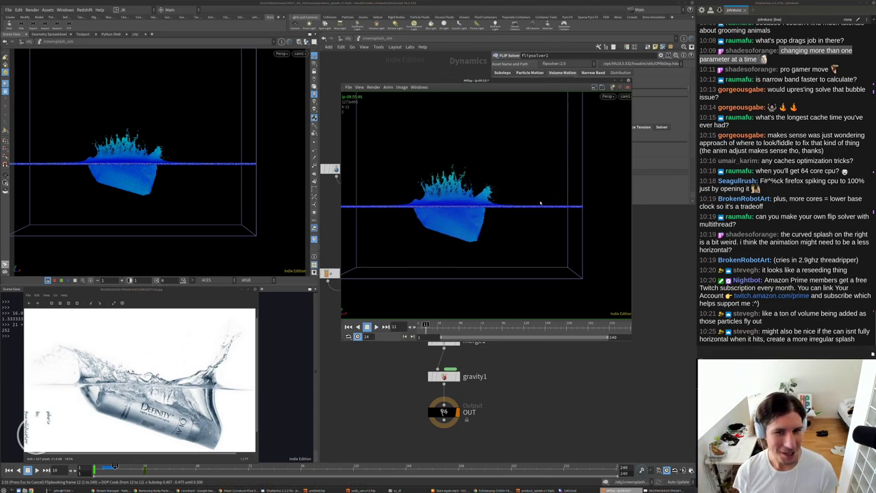
key(Left)
key(Left)
key(Right)
key(Right)
key(Left)
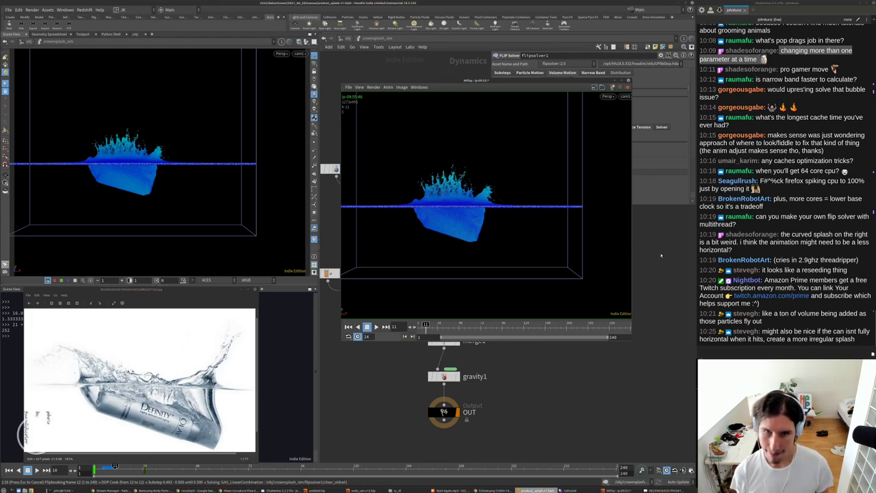
Stop the running flipbook and open the animation curves of the product_can object.
click(661, 255)
key(Escape)
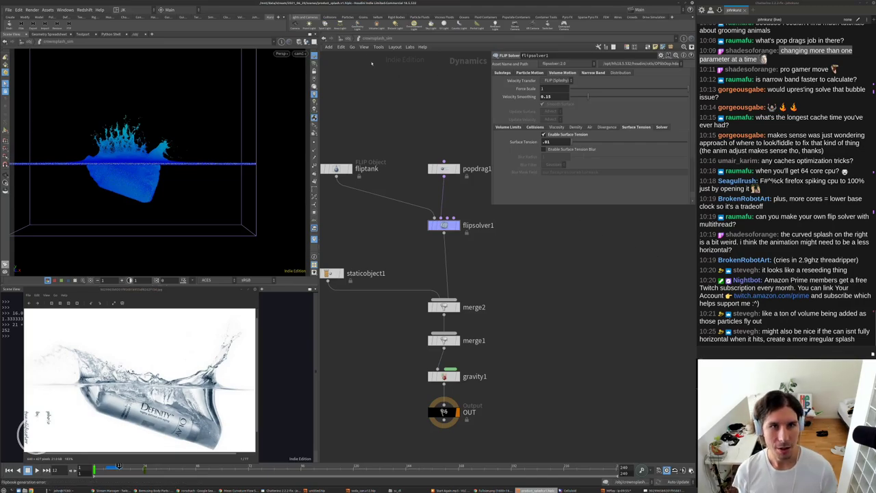
key(u)
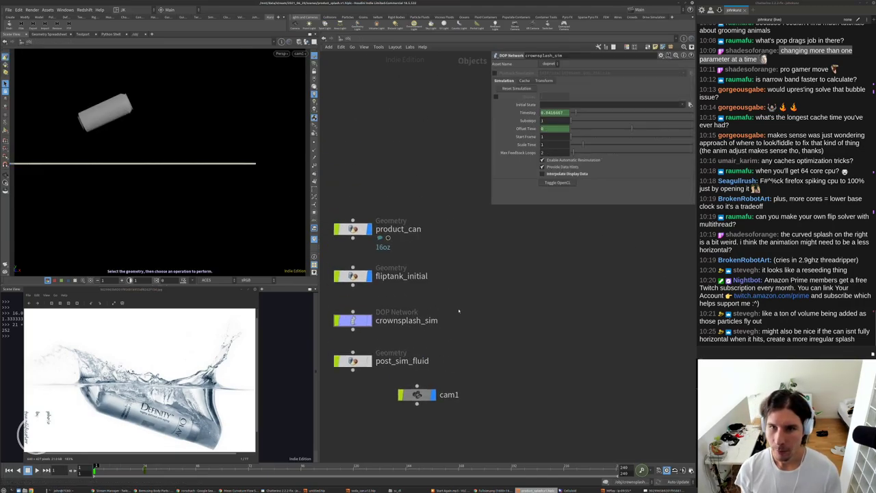
click(352, 230)
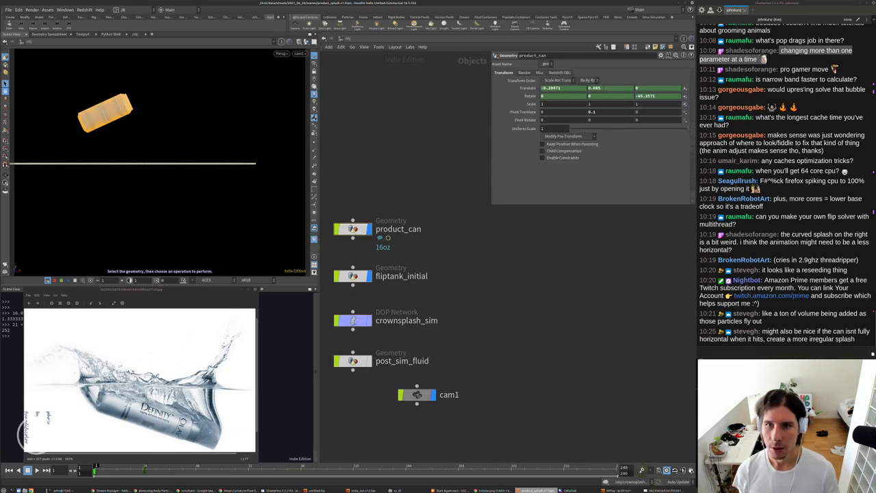
shift+click(563, 88)
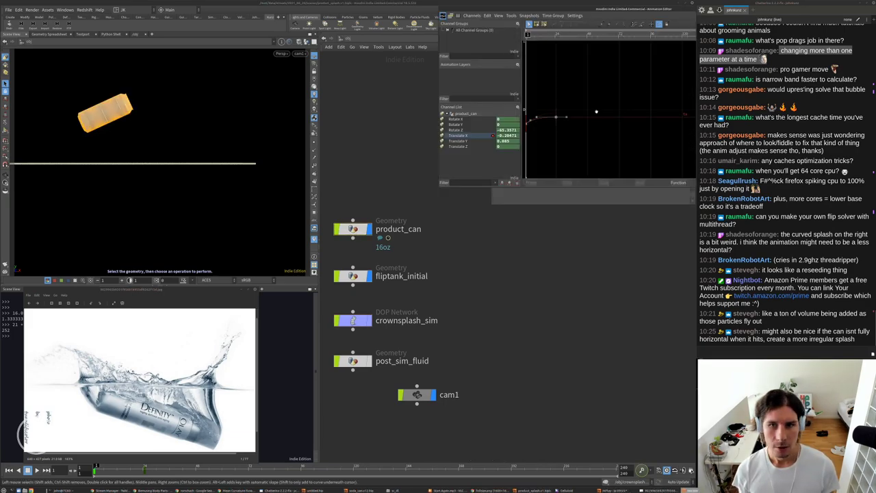
Isolate the can's Rotate Z curve and shift all its keys down together, bringing the first key to about -91.
key(h)
middle_drag(594, 112, 595, 135)
drag(595, 8, 418, 80)
click(288, 202)
key(f)
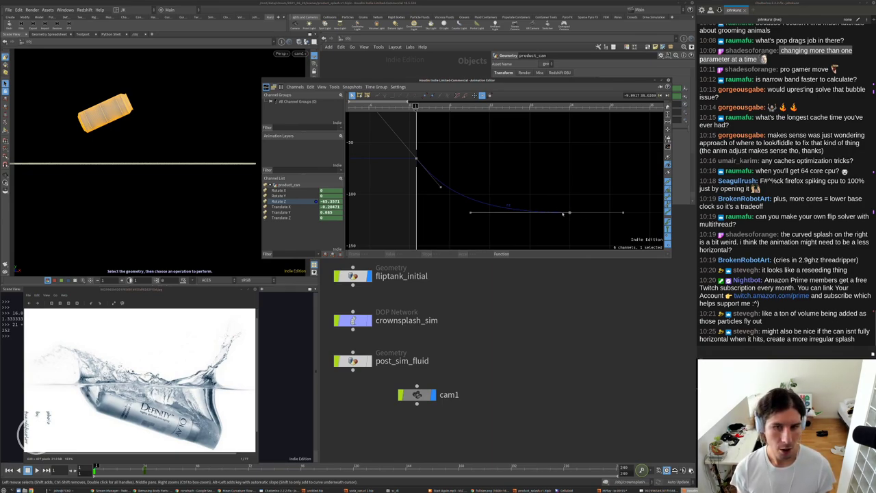
drag(624, 137, 366, 243)
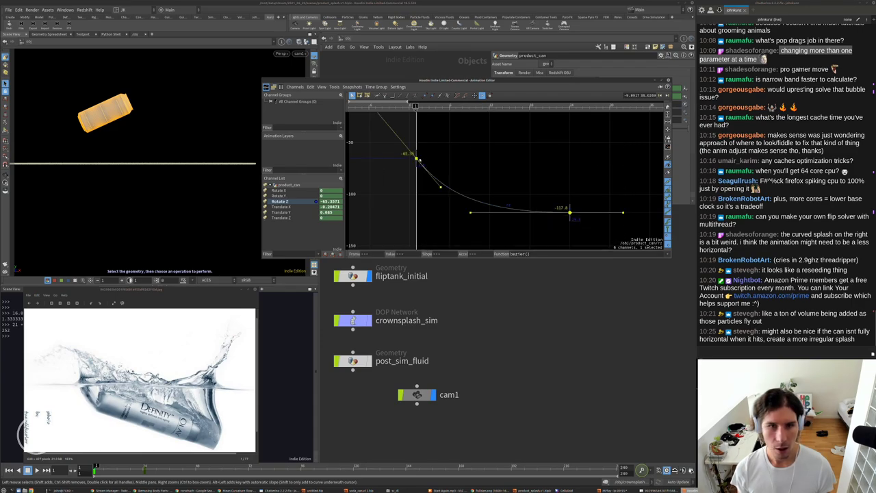
drag(419, 161, 415, 186)
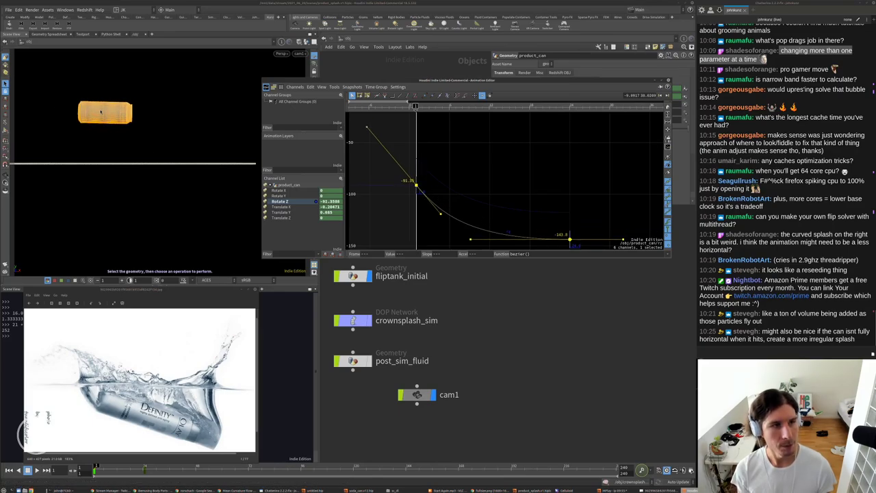
Step through the frames to examine the can's angle as it enters the water.
click(489, 159)
key(Right)
key(Right)
key(Right)
key(Right)
key(Right)
key(Right)
key(Right)
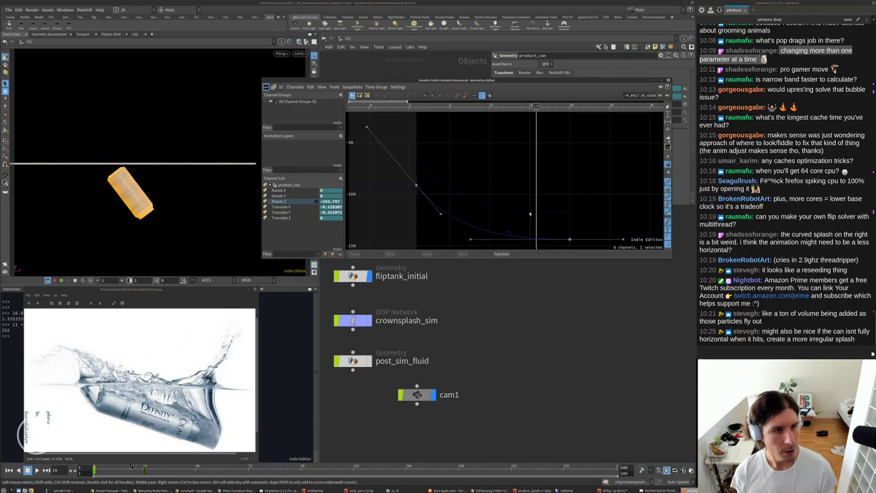
key(Left)
key(Left)
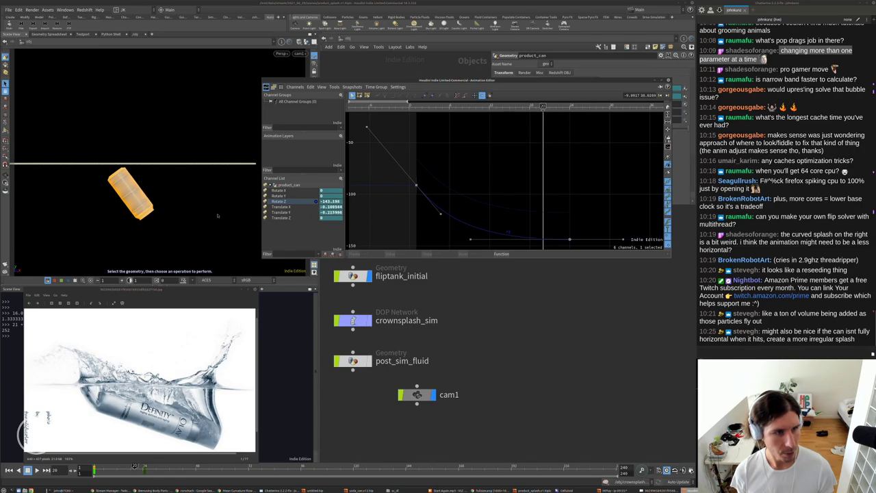
mouse_move(476, 116)
mouse_down()
mouse_move(455, 110)
mouse_move(468, 111)
mouse_up()
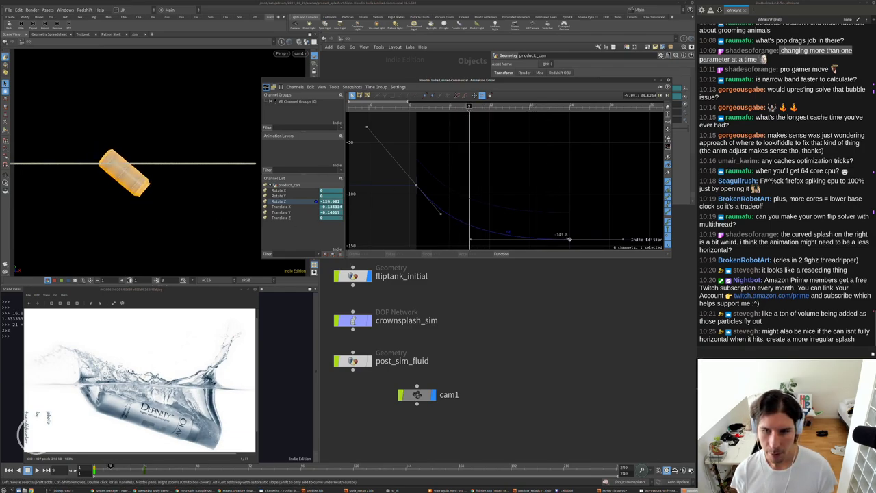
Raise the last Rotate Z key to about -130.5, make the first key's slope gentler, and play the motion before closing the curves.
drag(568, 240, 569, 225)
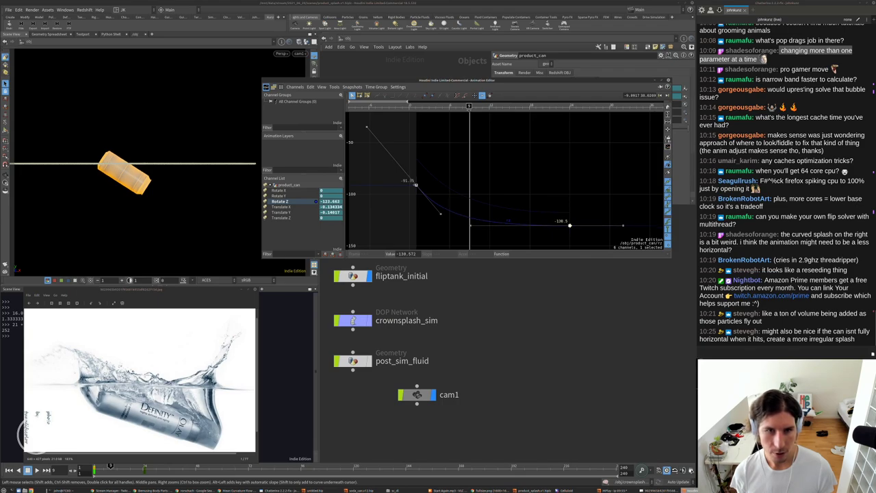
drag(440, 213, 442, 209)
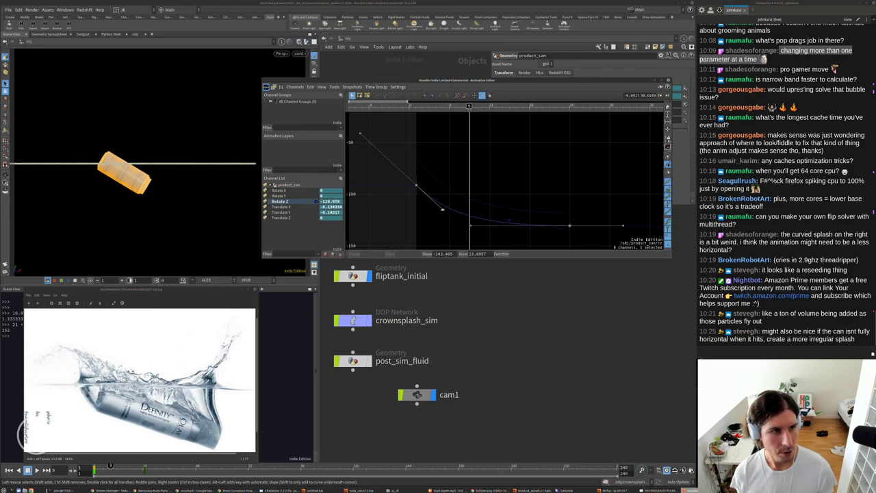
key(ctrl+Up)
key(Up)
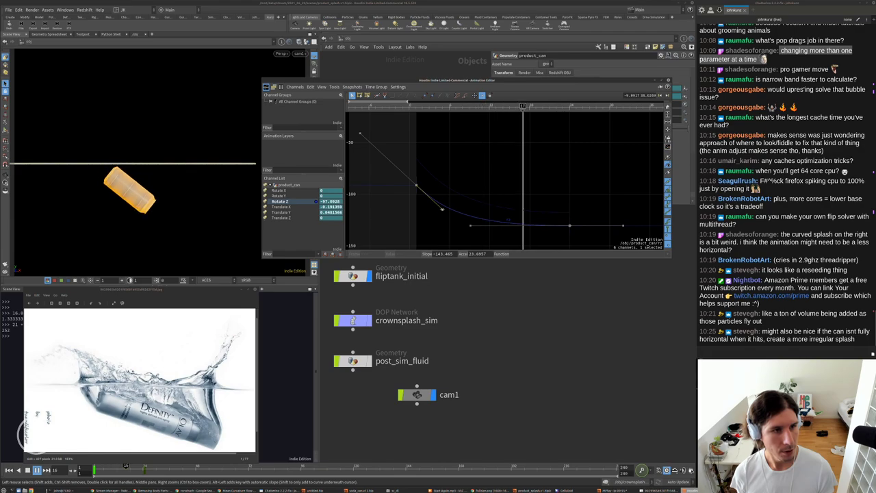
key(ctrl+Up)
click(668, 80)
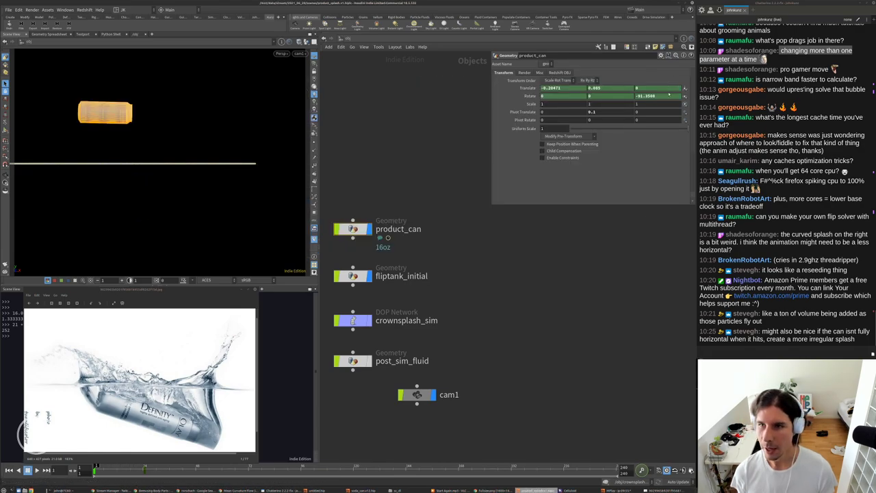
Set the particle separation of the fliptank object inside crownsplash_sim to 0.00185.
click(477, 276)
middle_drag(477, 276, 505, 255)
double_click(382, 300)
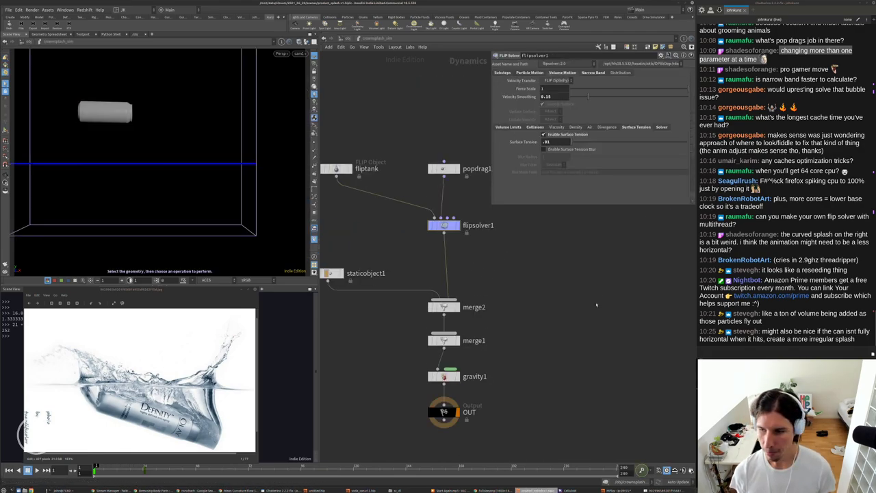
click(348, 251)
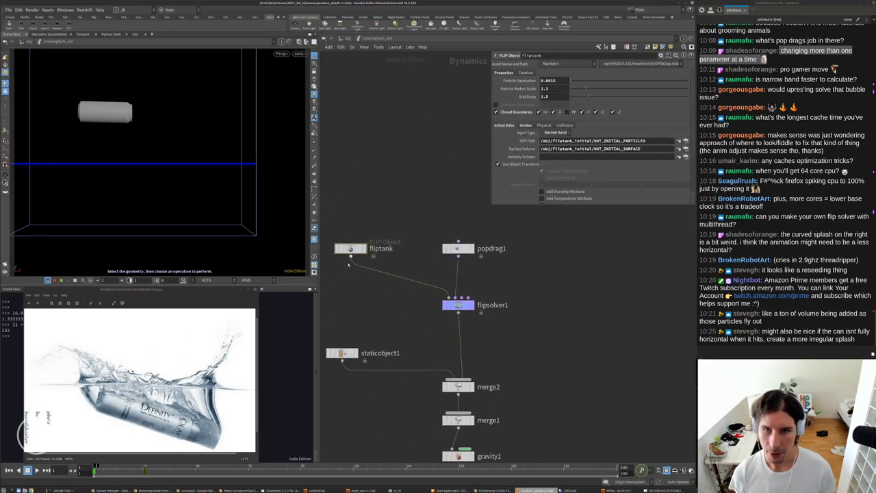
click(552, 81)
text(8)
key(Return)
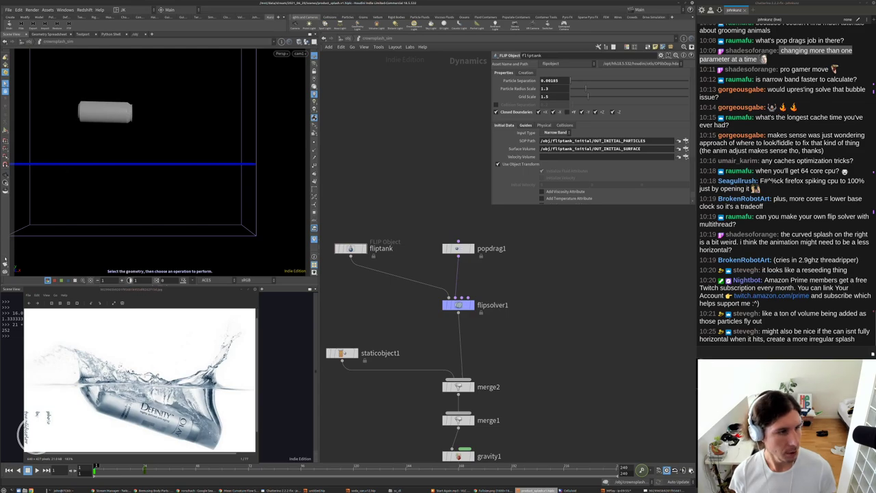
Launch a flipbook render of the splash simulation and move its preview window off the fliptank parameters.
click(5, 262)
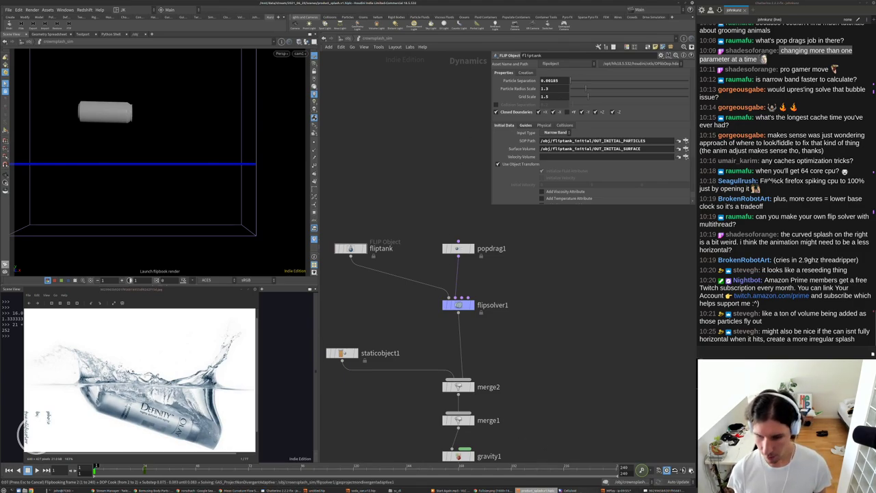
right_click(575, 490)
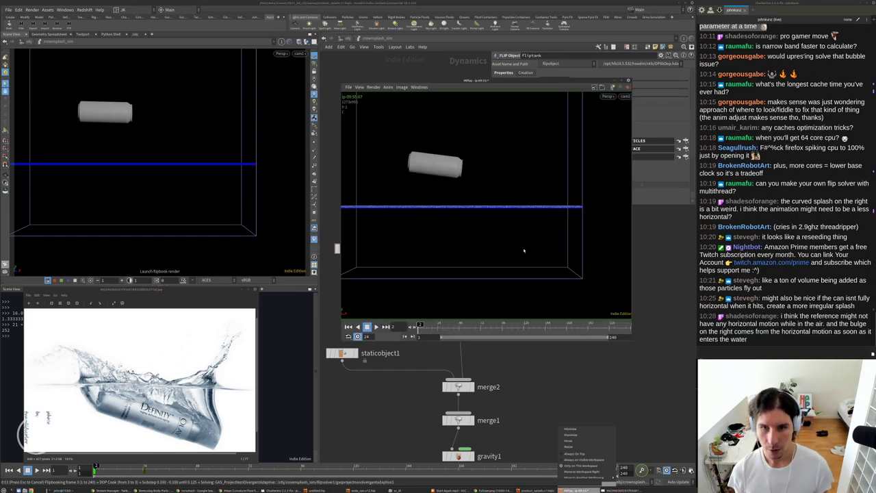
mouse_move(490, 82)
mouse_down()
mouse_move(502, 340)
mouse_move(497, 138)
mouse_up()
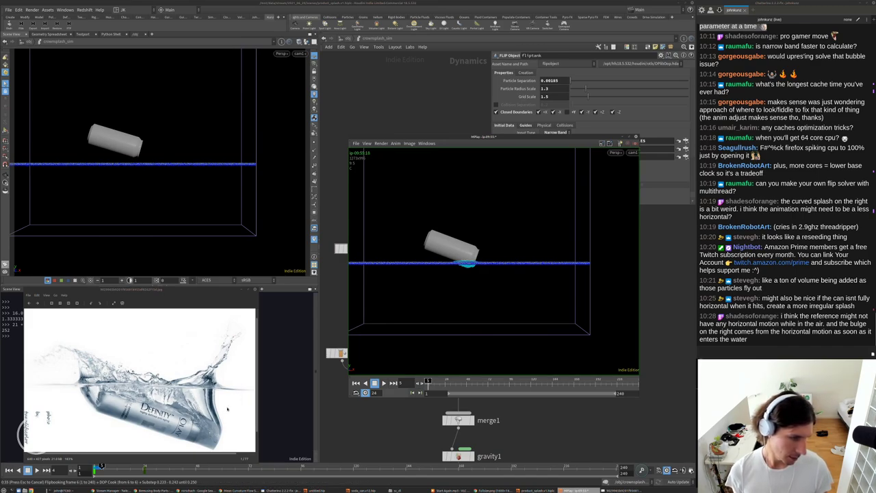
Examine the splash shape around the submerged bottle in the reference photo while the flipbook renders.
scroll(26, 357, up, 2)
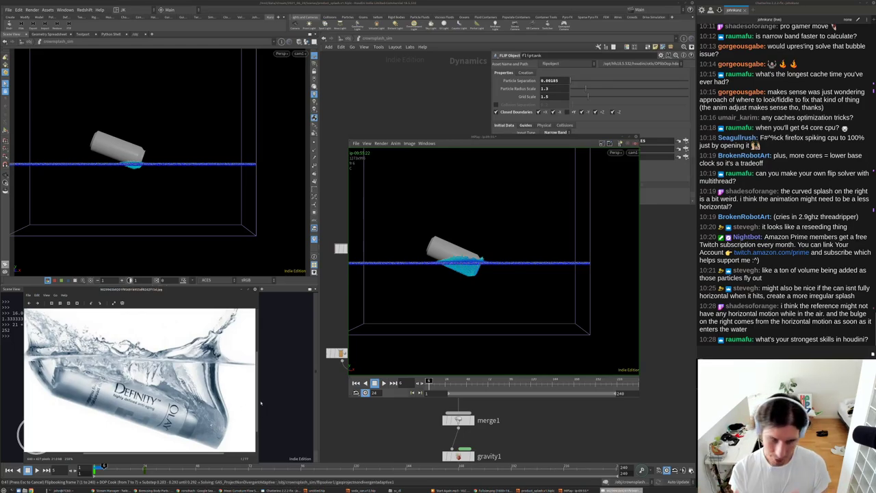
scroll(233, 407, down, 3)
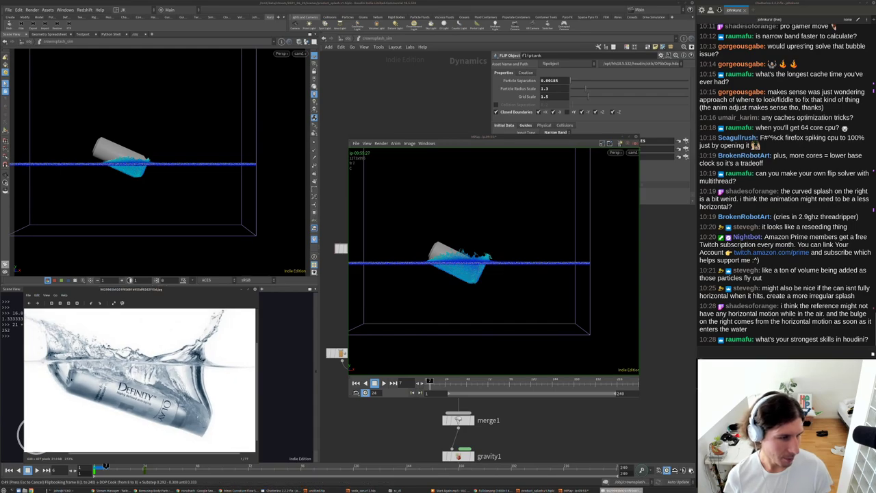
scroll(234, 407, up, 2)
key(Right)
key(Right)
key(Right)
key(Right)
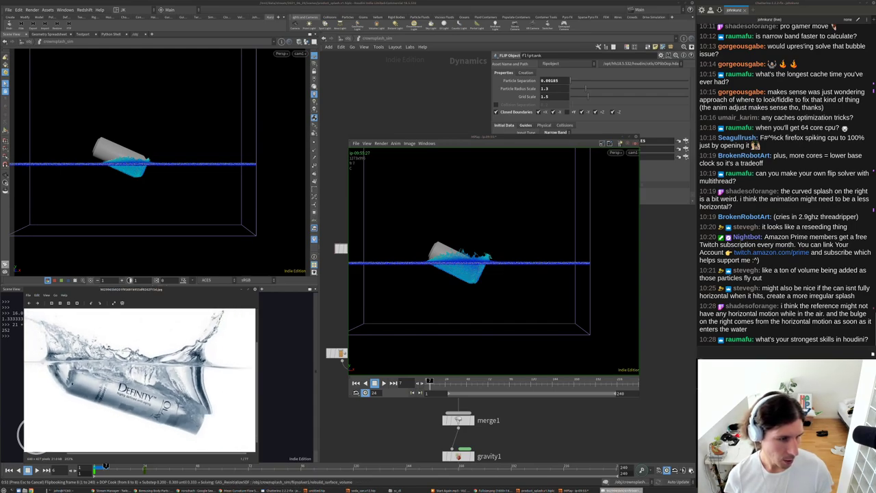
key(Right)
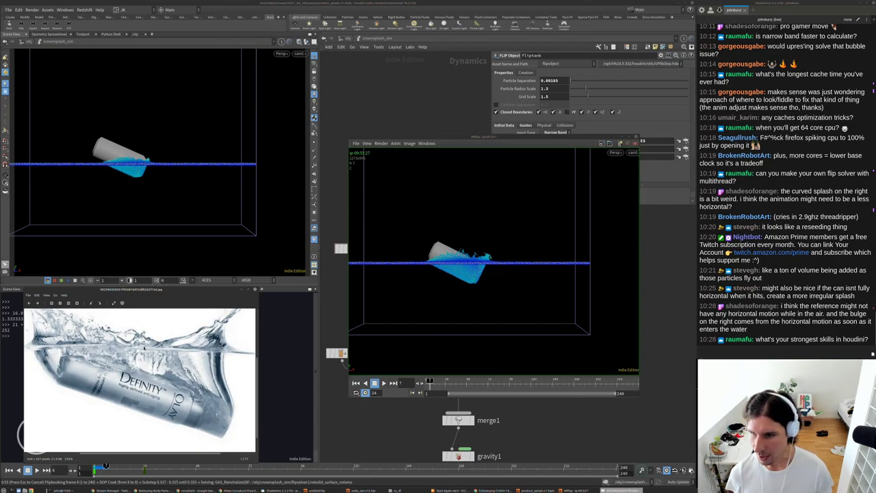
key(Right)
key(Right)
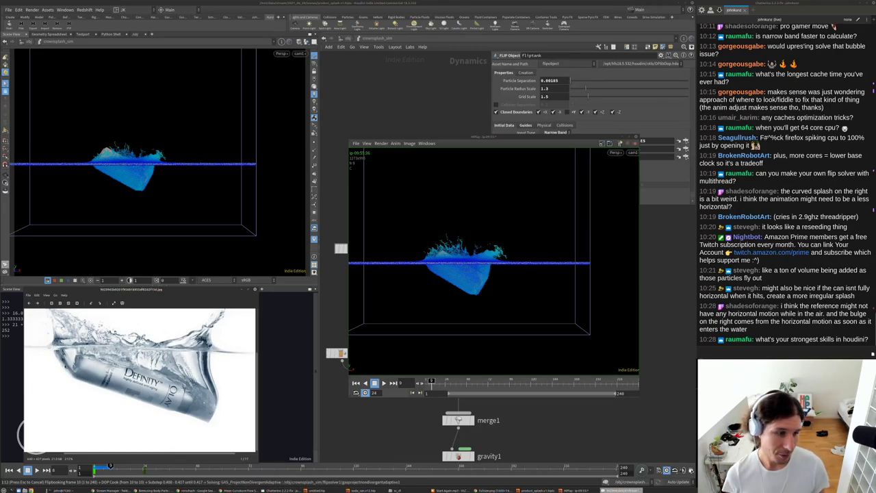
scroll(69, 370, up, 3)
scroll(97, 393, down, 3)
scroll(97, 379, up, 2)
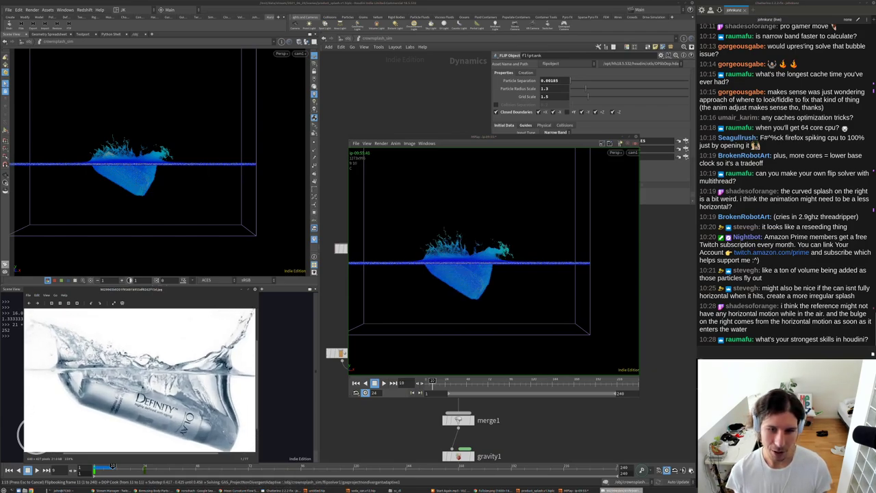
scroll(140, 381, down, 1)
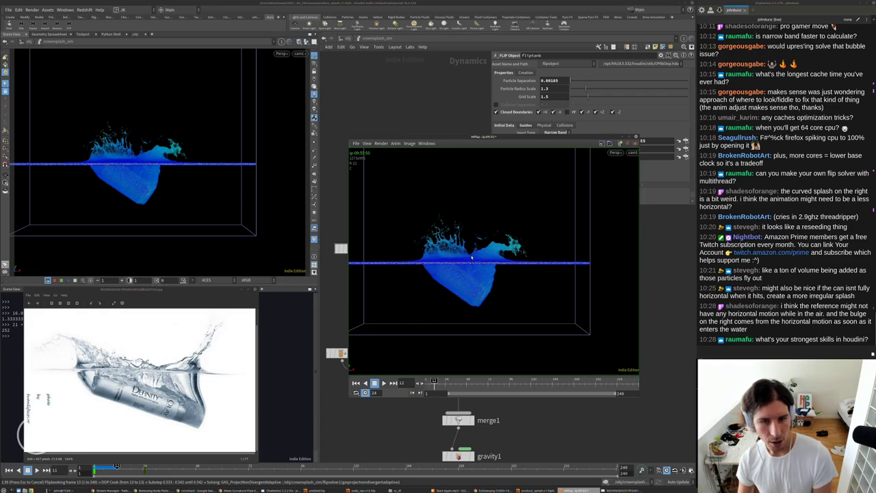
Inspect the simulated splash around the can up close in the flipbook preview.
scroll(471, 257, up, 1)
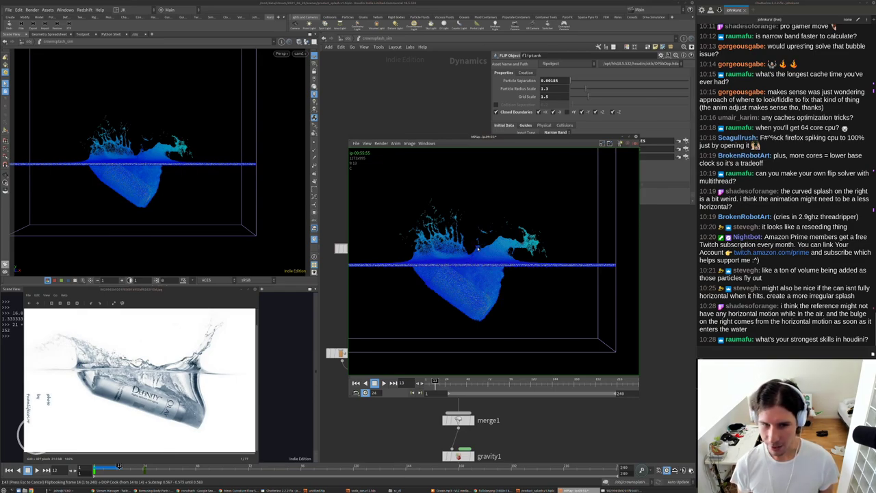
scroll(478, 250, down, 1)
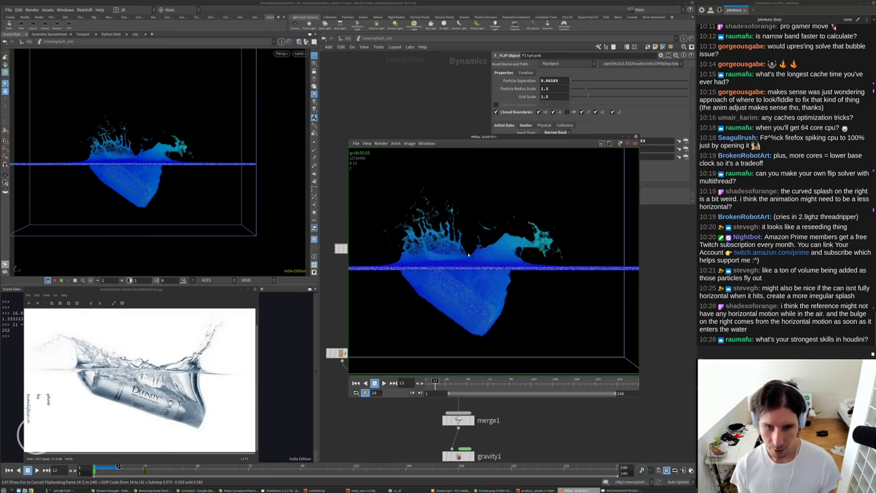
scroll(466, 263, up, 1)
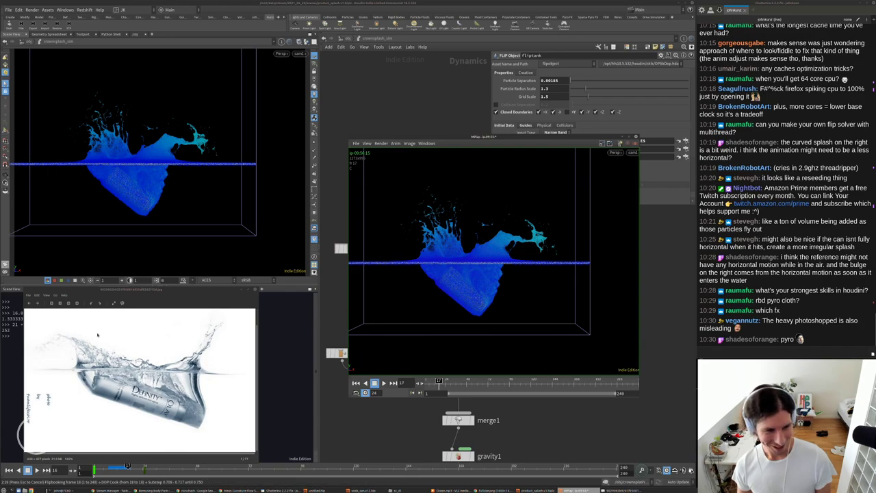
Examine the fine spray behind the bottle's base in the reference photo up close.
scroll(76, 357, up, 1)
scroll(65, 329, up, 1)
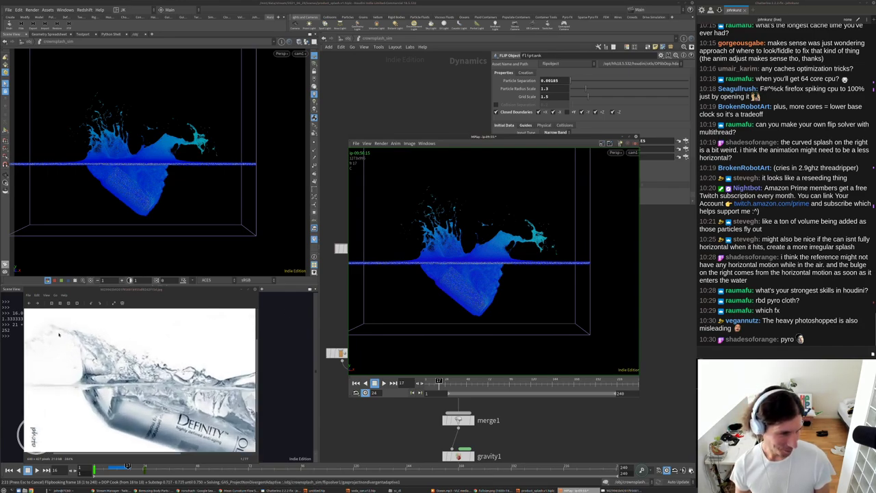
scroll(144, 354, up, 3)
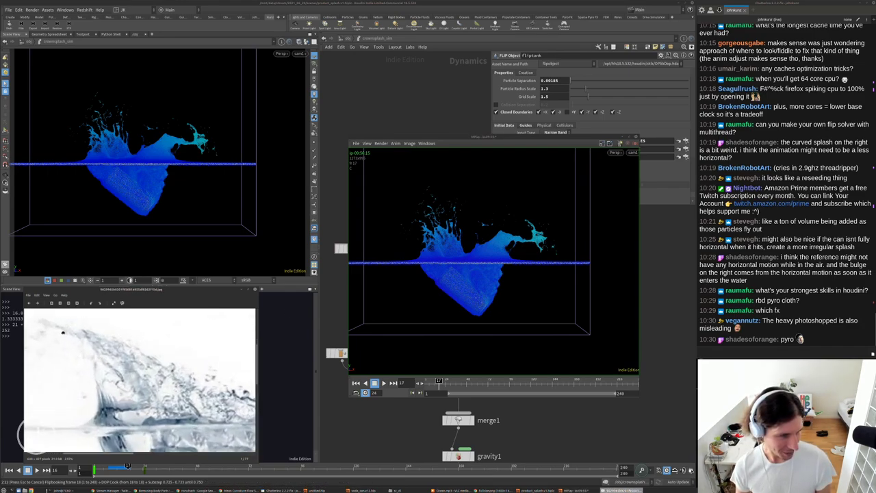
scroll(130, 365, up, 1)
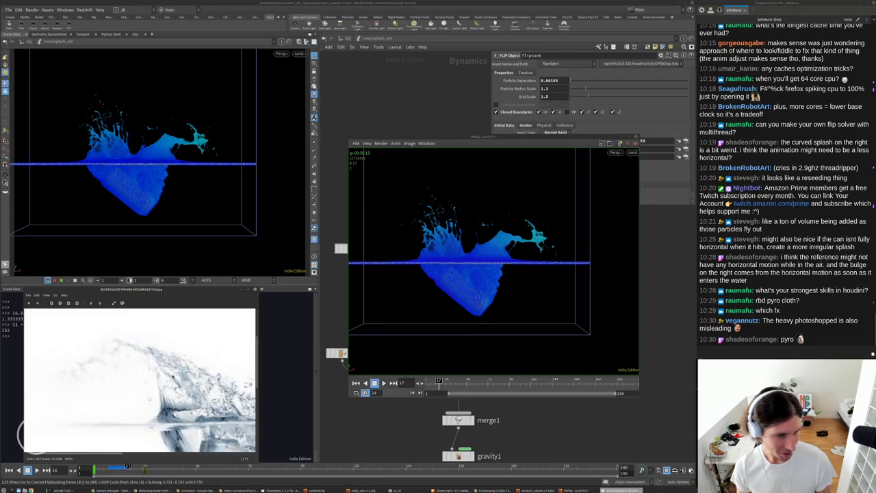
scroll(52, 366, up, 1)
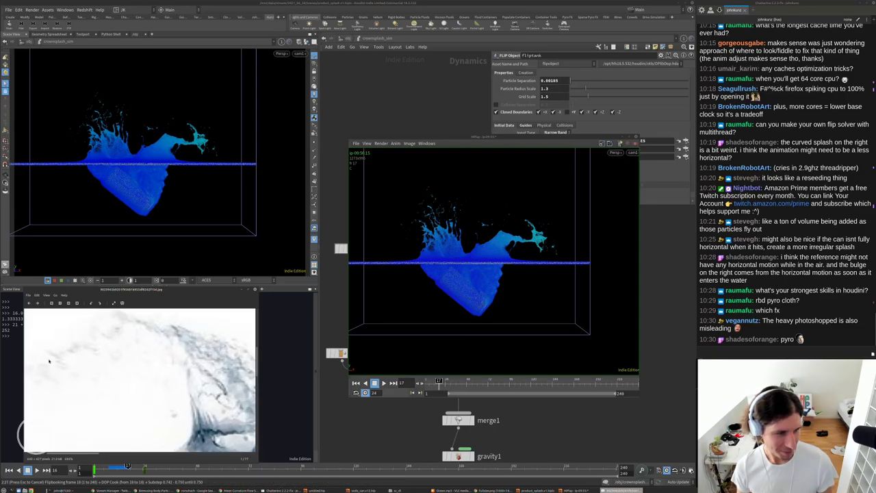
scroll(59, 363, down, 1)
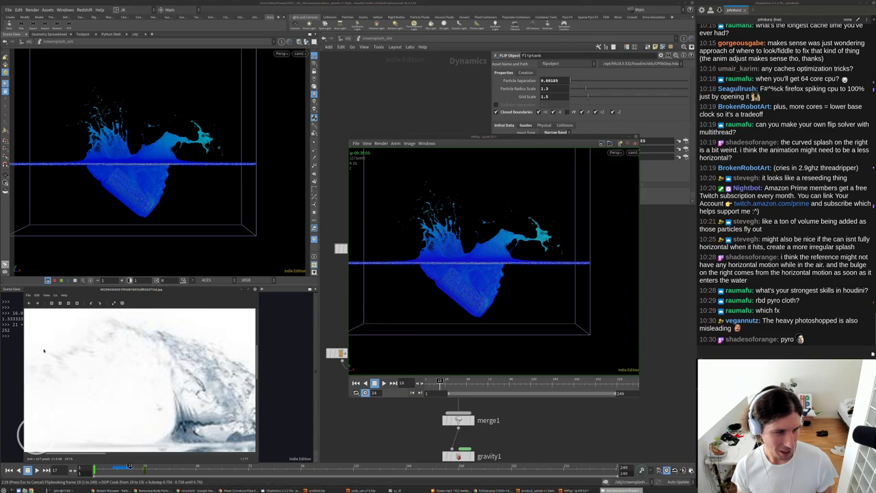
Examine the spray behind the bottle in the reference photo up close and return to the full image.
drag(130, 374, 81, 361)
drag(222, 373, 189, 372)
scroll(31, 432, down, 10)
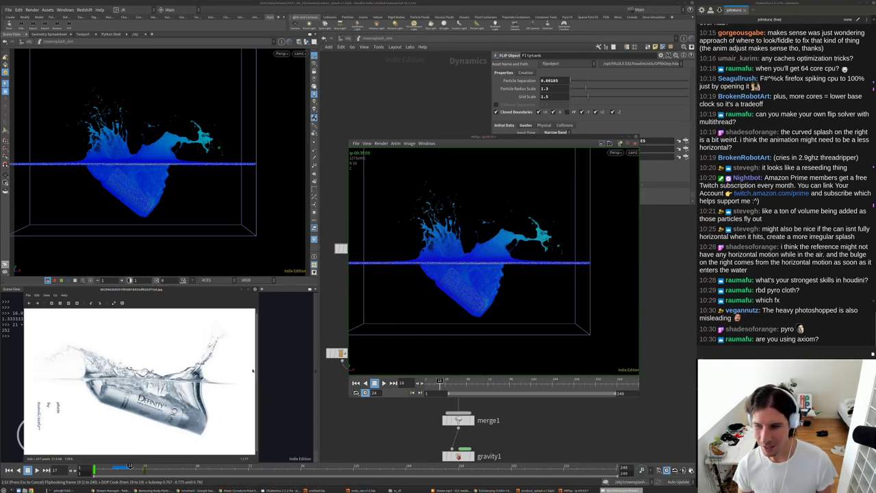
click(543, 275)
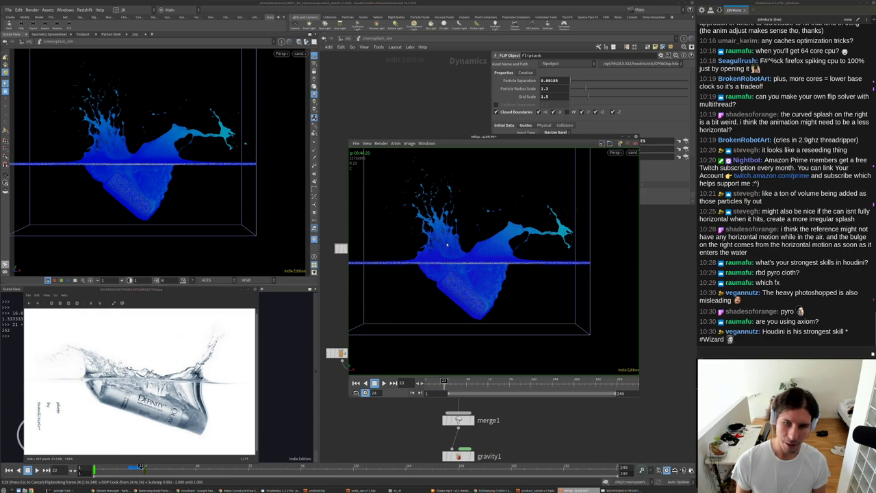
Stop the running flipbook render and return the timeline to the first frame.
click(663, 229)
key(Escape)
key(ctrl+Up)
Set the collision Velocity Scale of flipsolver1 to .45.
middle_drag(544, 337, 515, 302)
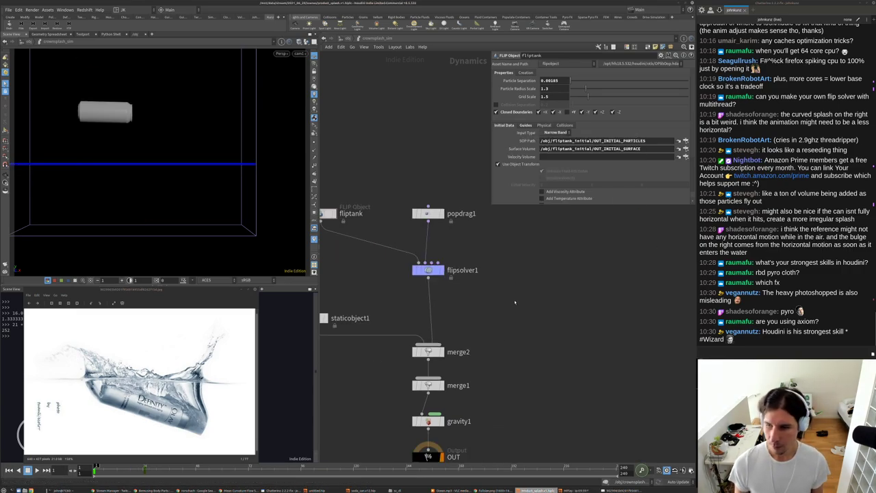
click(427, 269)
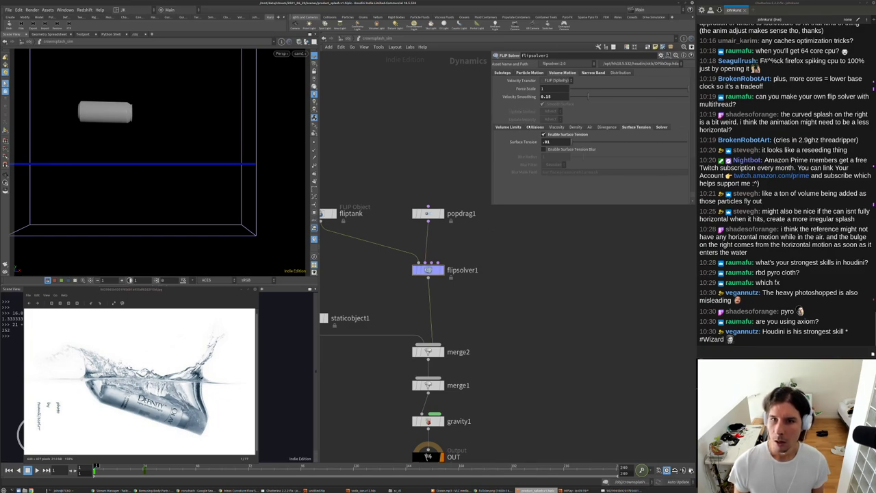
click(531, 127)
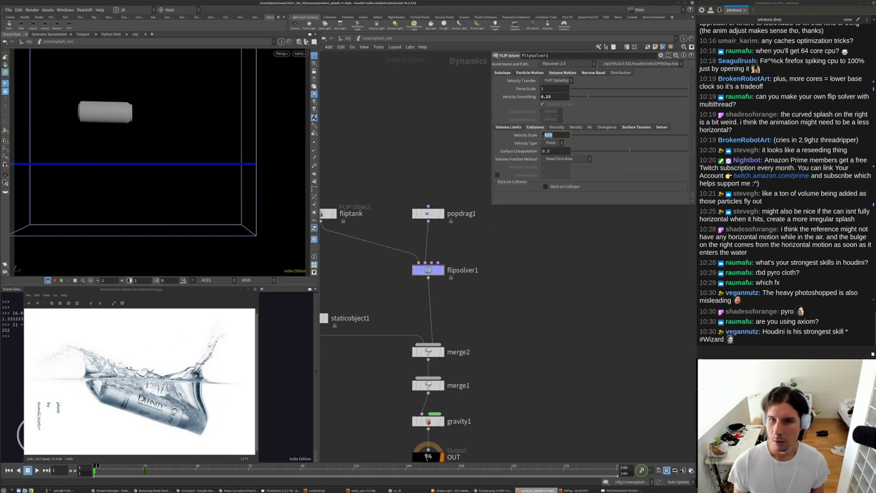
key(Return)
Launch a new flipbook render of the splash and move its preview window off the solver parameters.
scroll(562, 258, down, 4)
middle_drag(572, 232, 553, 245)
key(Tab)
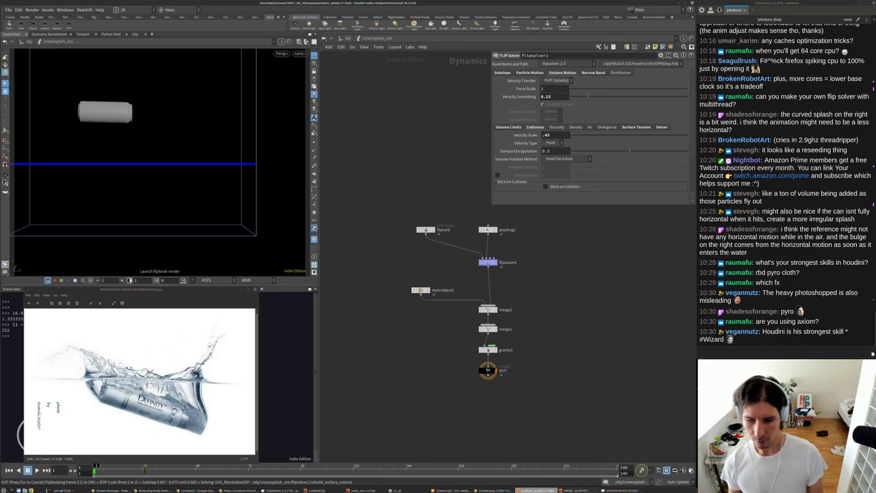
click(575, 490)
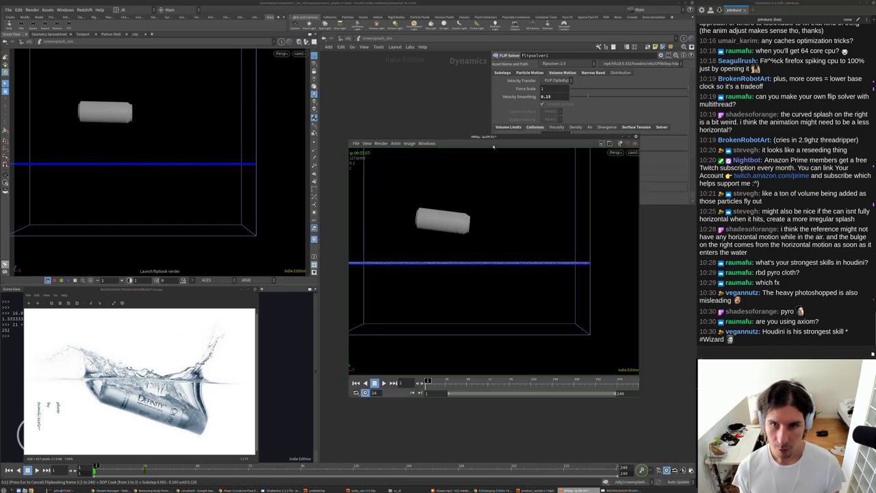
mouse_move(498, 139)
mouse_down()
mouse_move(500, 163)
mouse_move(475, 199)
mouse_move(434, 75)
mouse_up()
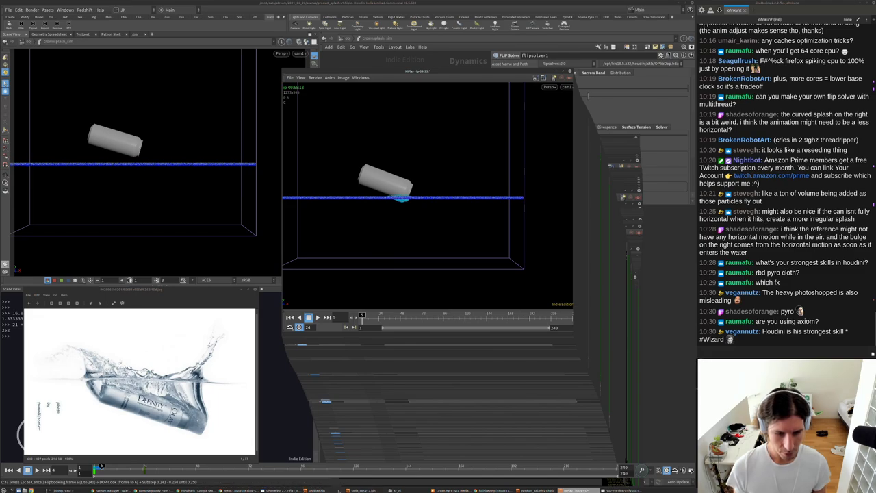
Switch to the empty Houdini scene and add a DOP Network below file1.
key(alt+Tab)
key(Tab)
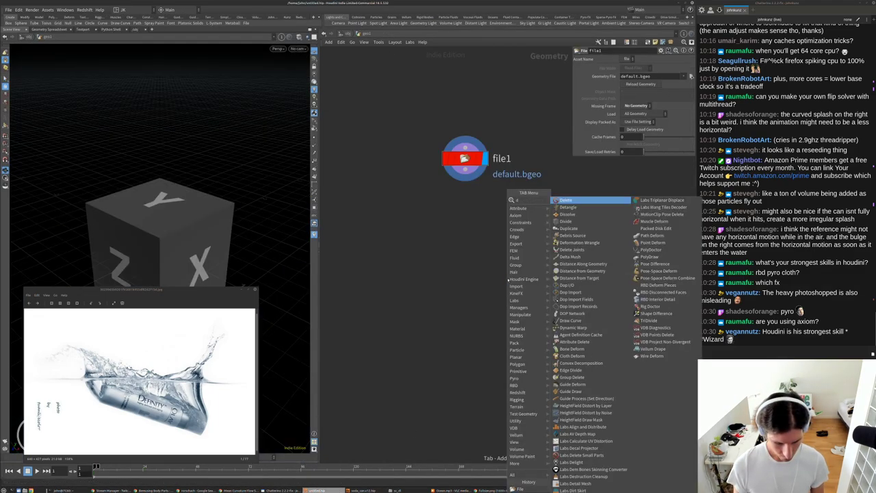
mouse_move(525, 215)
click(578, 229)
click(487, 234)
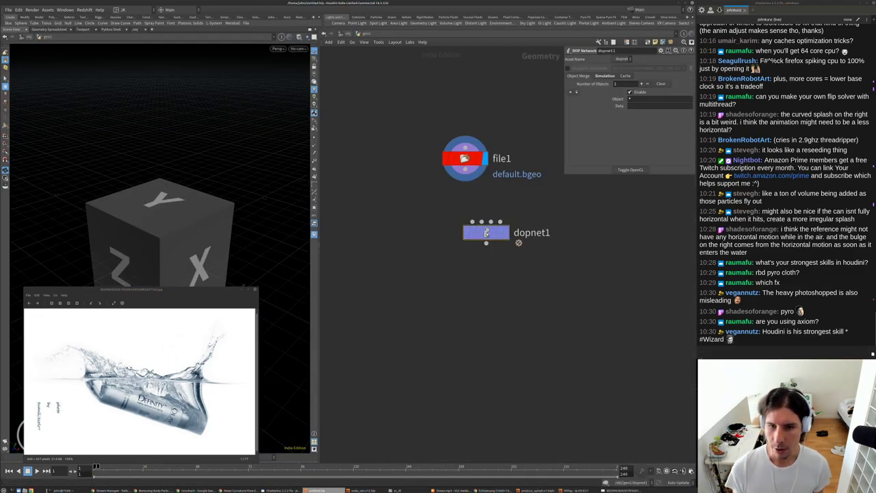
Add a Smoke Solver node inside the new DOP network.
double_click(487, 234)
key(Tab)
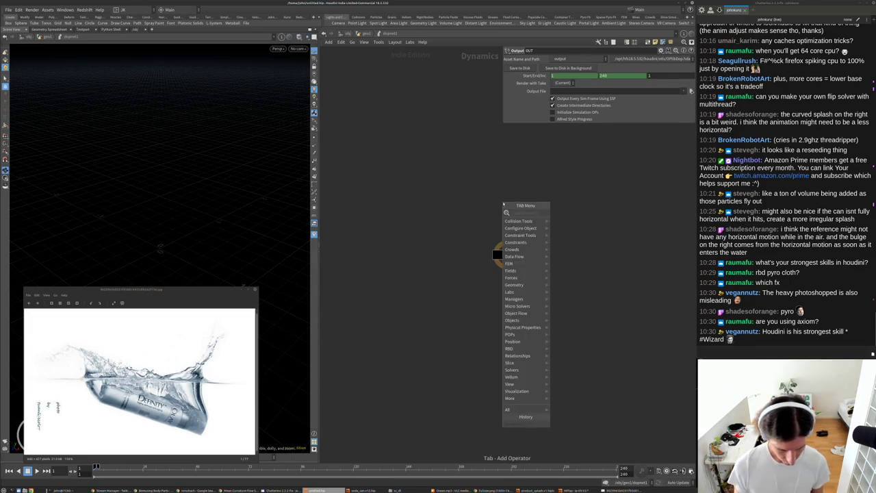
text(smok)
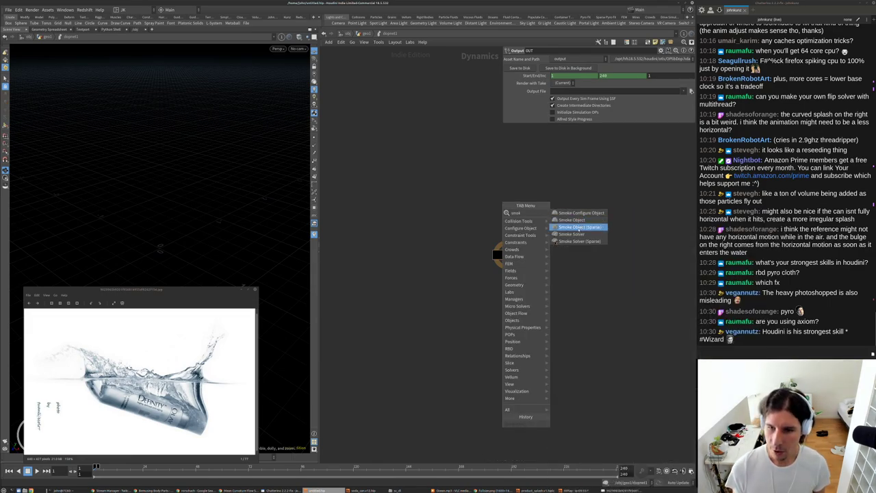
click(571, 234)
click(487, 188)
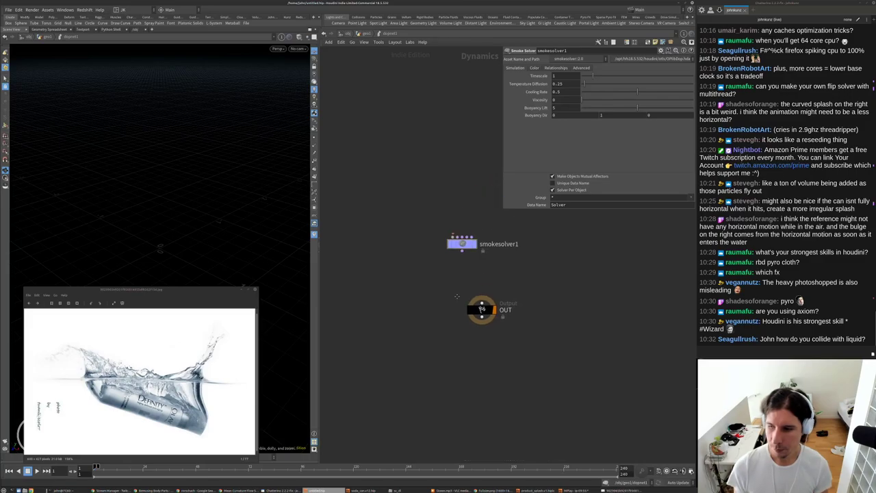
Unlock smokesolver1 for editing its contents and open its internal network.
scroll(459, 290, up, 2)
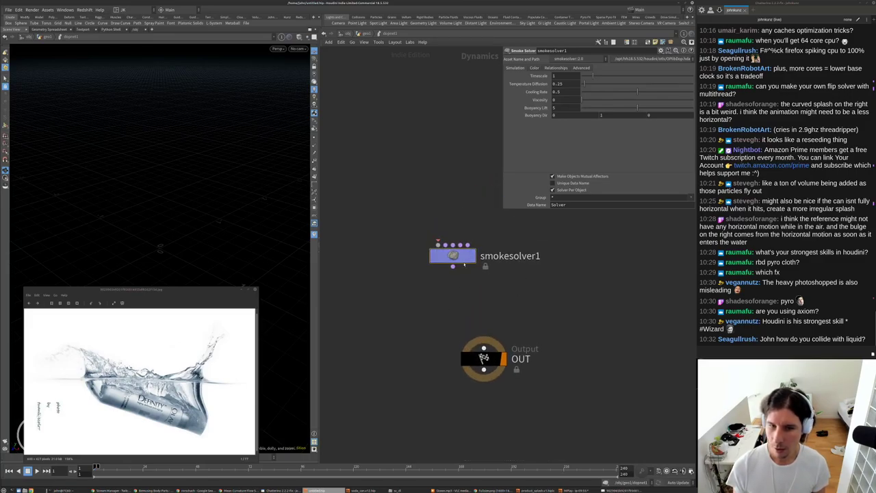
right_click(457, 258)
click(495, 352)
double_click(452, 256)
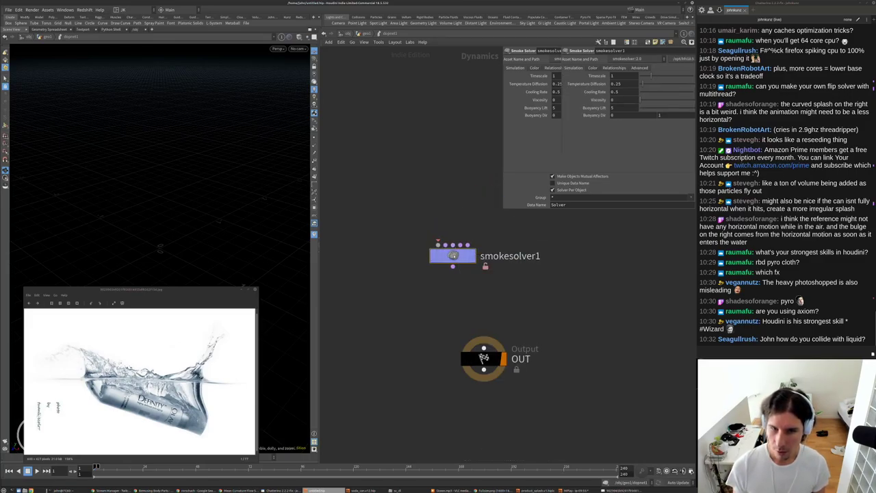
Examine the solver's update_velocity section and the parameters of external_forces_relative_density.
scroll(389, 213, up, 3)
scroll(390, 214, up, 4)
scroll(403, 226, down, 5)
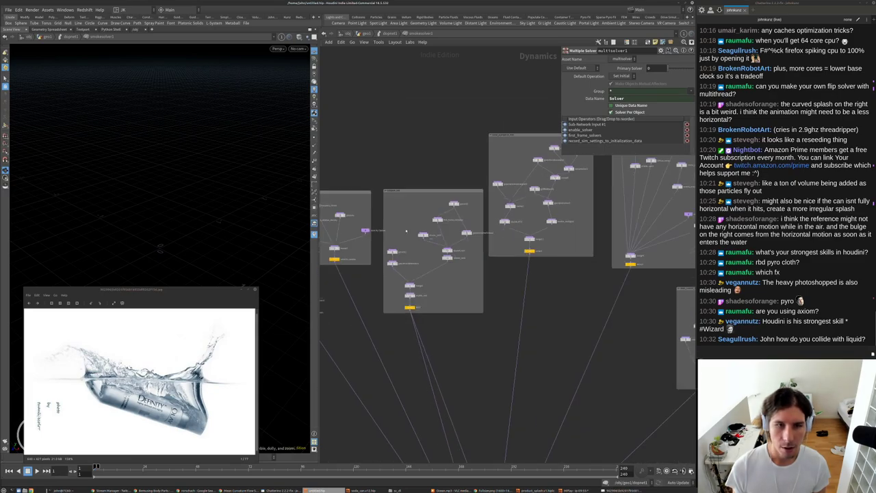
middle_drag(403, 226, 529, 237)
scroll(415, 222, up, 4)
middle_drag(422, 219, 418, 218)
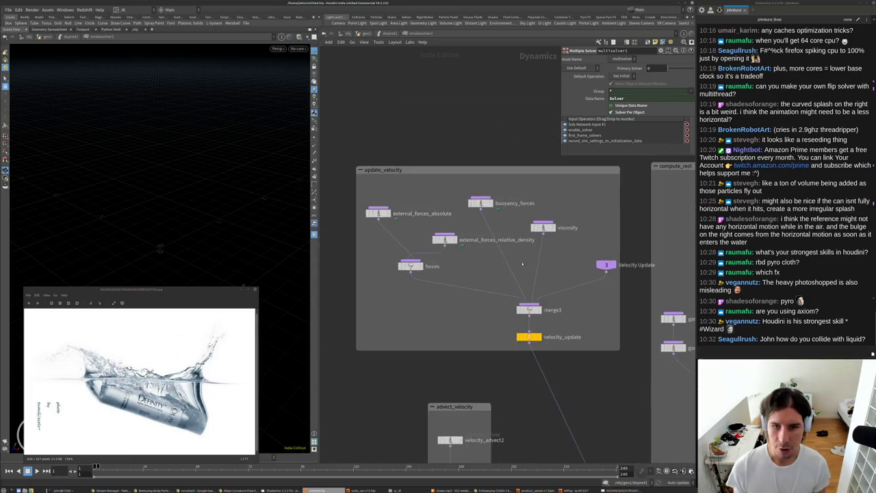
middle_drag(522, 264, 446, 262)
scroll(435, 263, down, 2)
scroll(414, 225, up, 2)
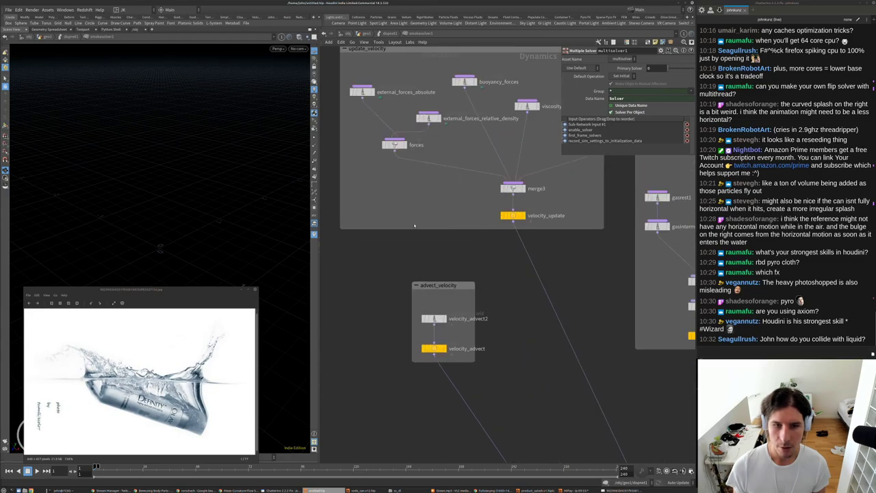
click(427, 122)
scroll(383, 178, down, 5)
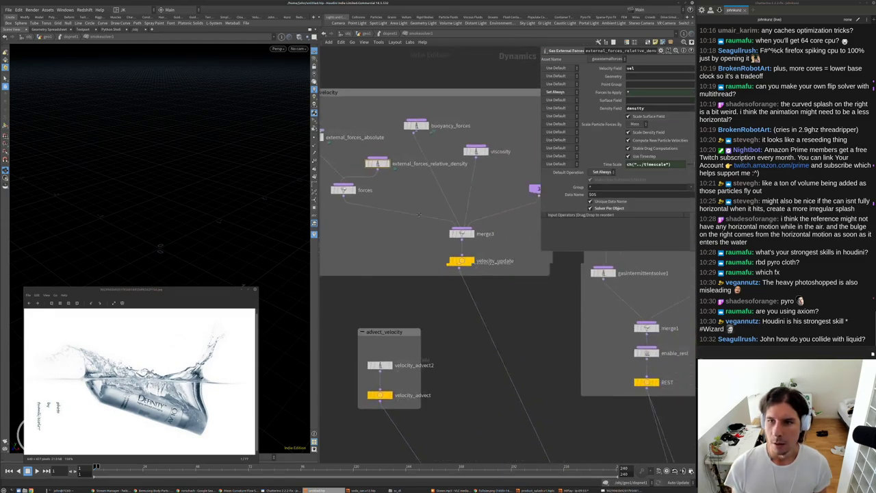
Look through the solver's other sections up to the relationships section and inspect the parameters of buildcollisionmask.
scroll(368, 199, up, 5)
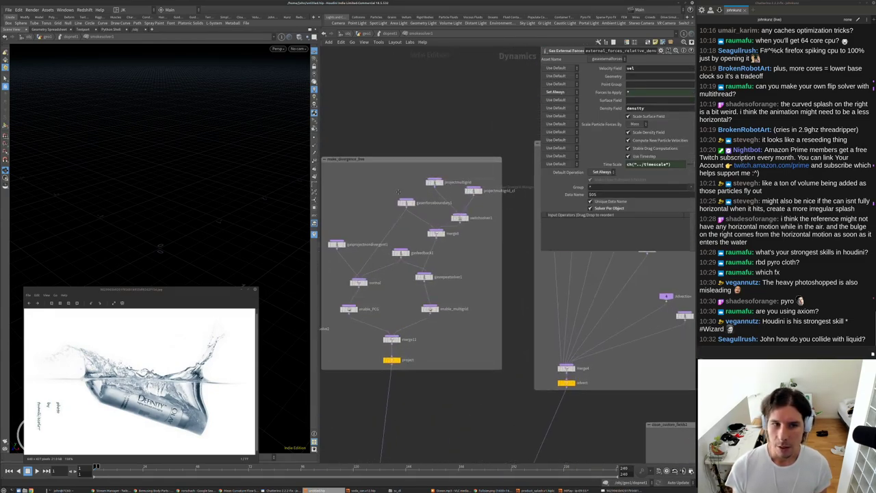
scroll(508, 271, down, 2)
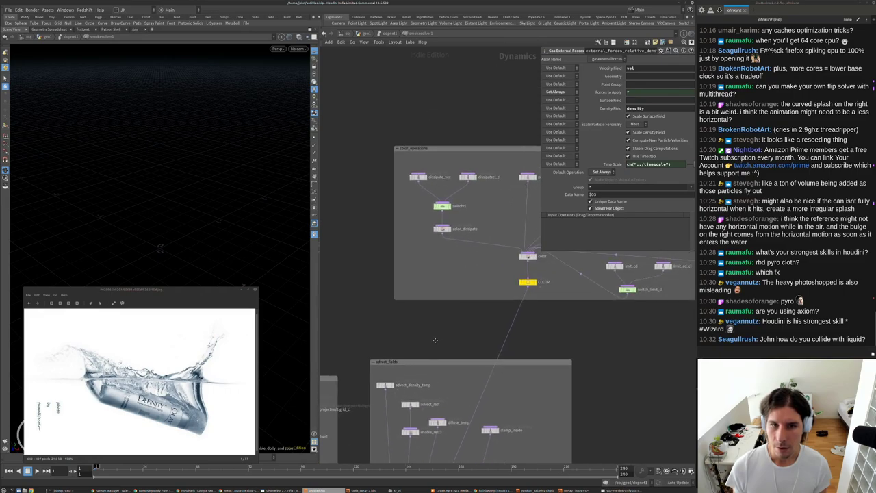
scroll(452, 353, down, 3)
scroll(451, 355, up, 5)
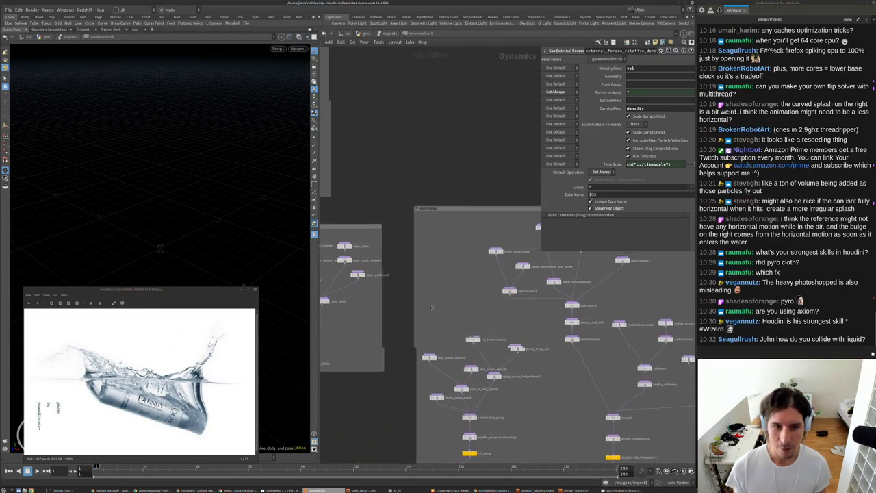
middle_drag(538, 360, 328, 363)
scroll(445, 338, up, 3)
middle_drag(448, 338, 473, 277)
scroll(423, 295, down, 4)
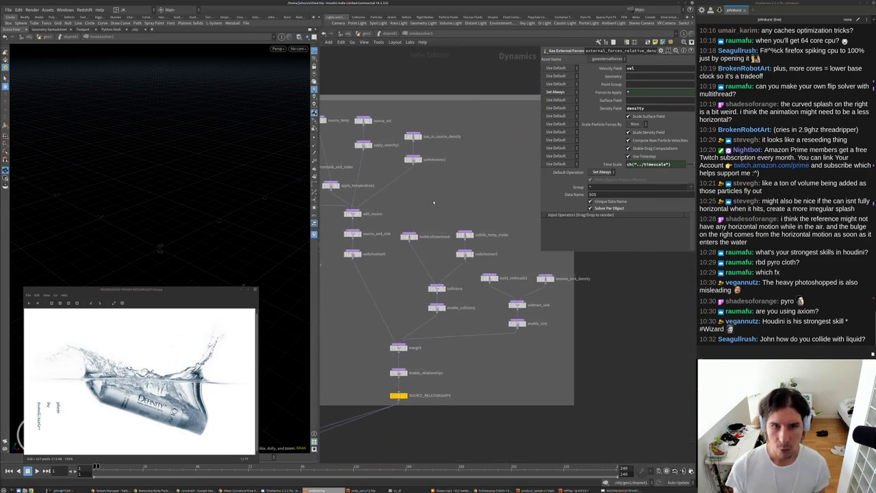
click(408, 236)
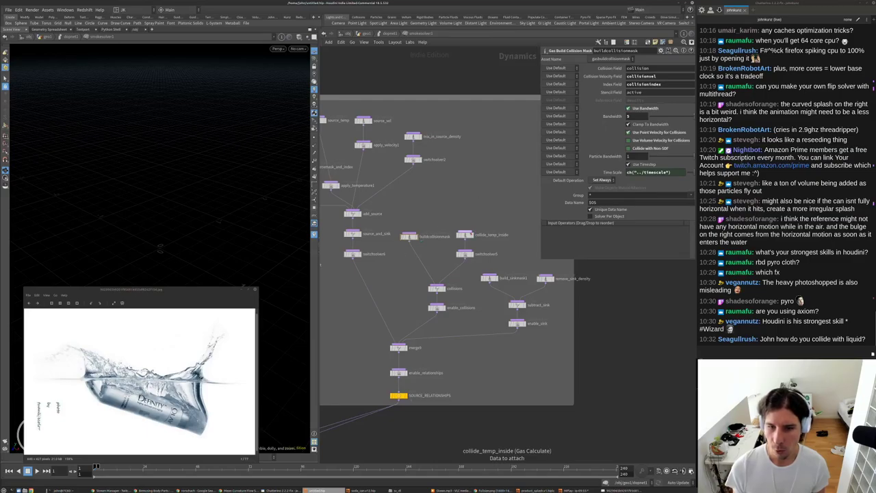
Inspect the parameters of the source_vel node among the sourcing nodes in the relationships section.
middle_drag(429, 368, 500, 409)
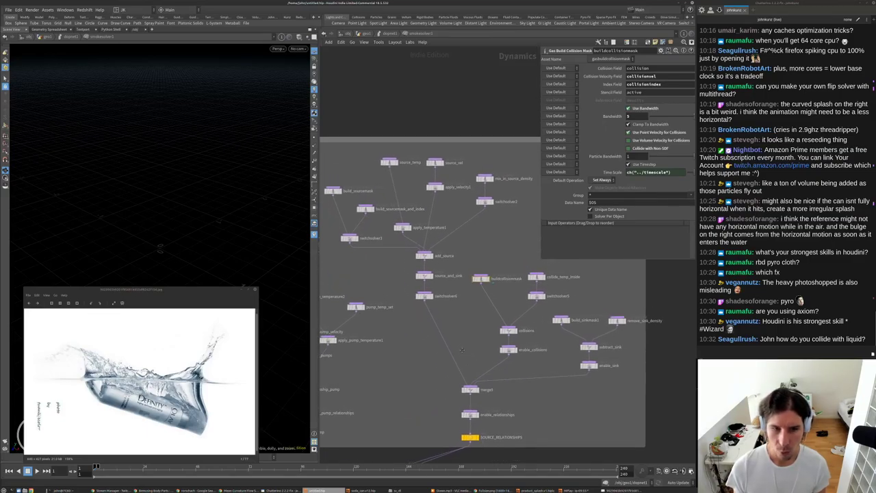
scroll(388, 280, down, 1)
middle_drag(388, 277, 421, 302)
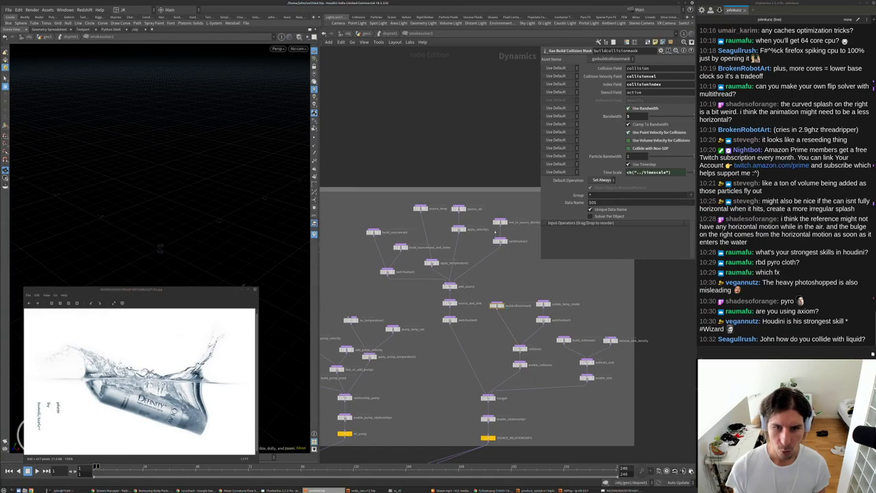
click(455, 214)
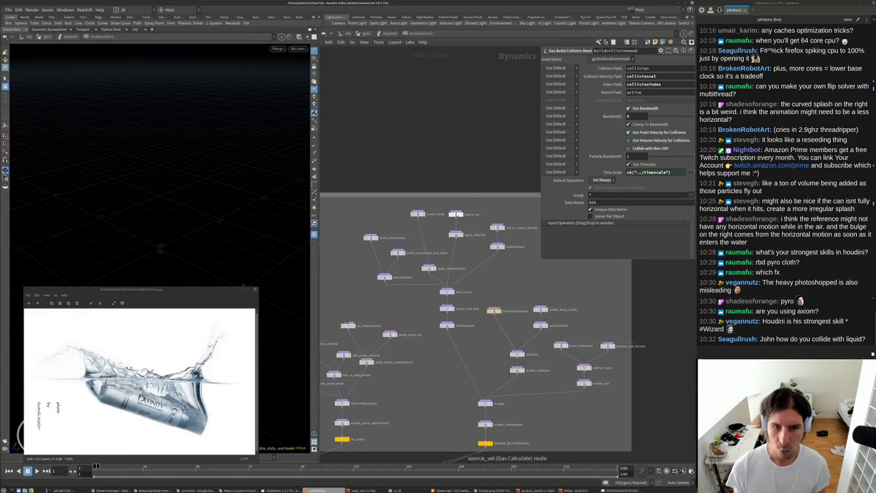
scroll(506, 271, up, 5)
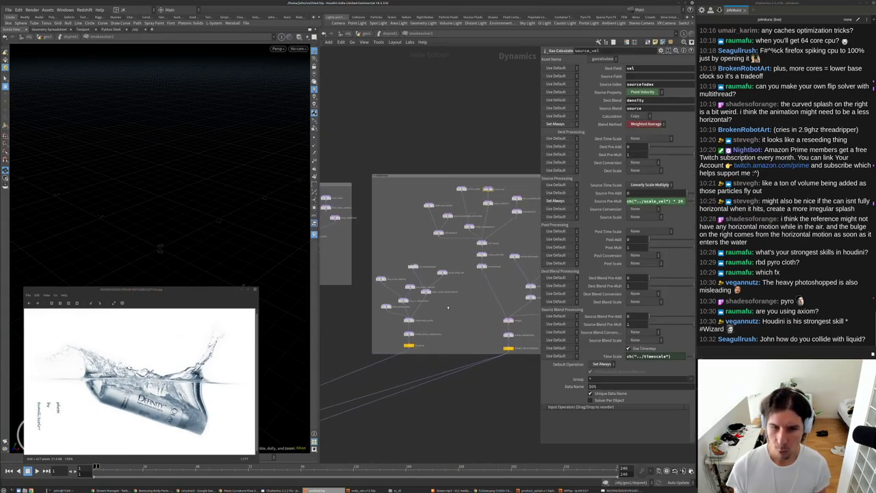
Examine the pump nodes and the parameters of clean_collisionvel in the custom-field cleaning section.
scroll(452, 263, up, 2)
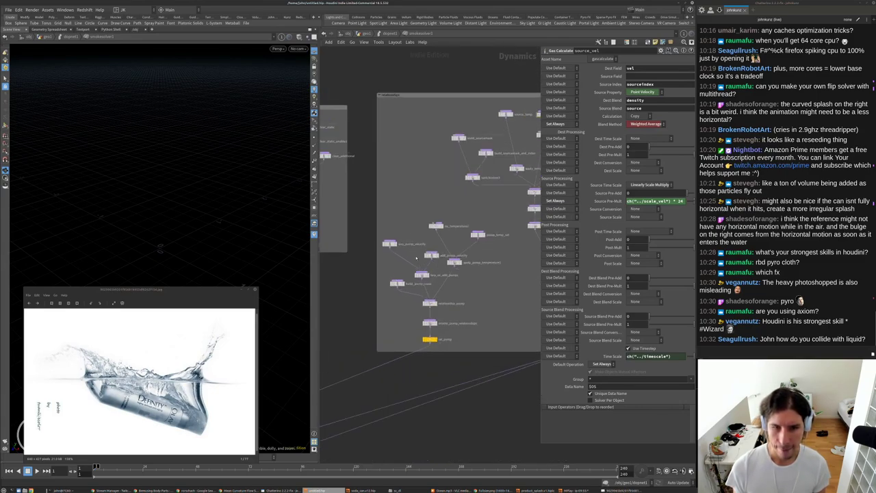
middle_drag(378, 281, 442, 324)
scroll(443, 335, down, 5)
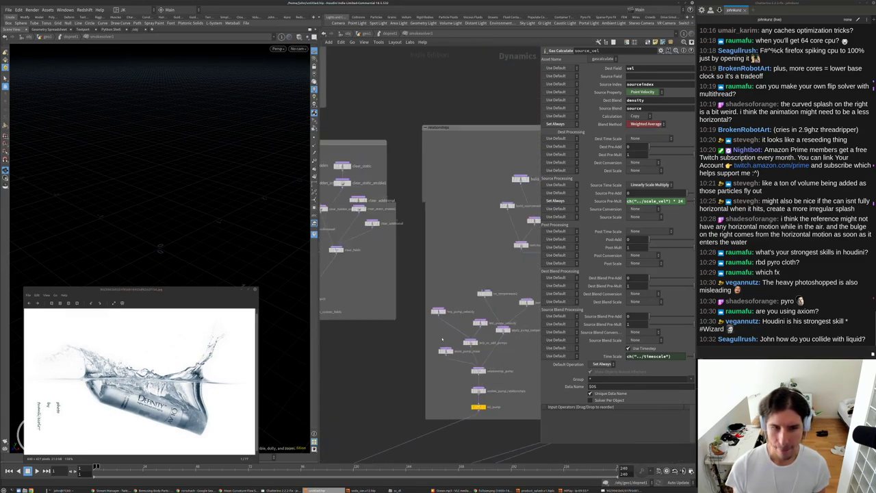
scroll(377, 256, up, 4)
middle_drag(379, 264, 453, 276)
click(386, 288)
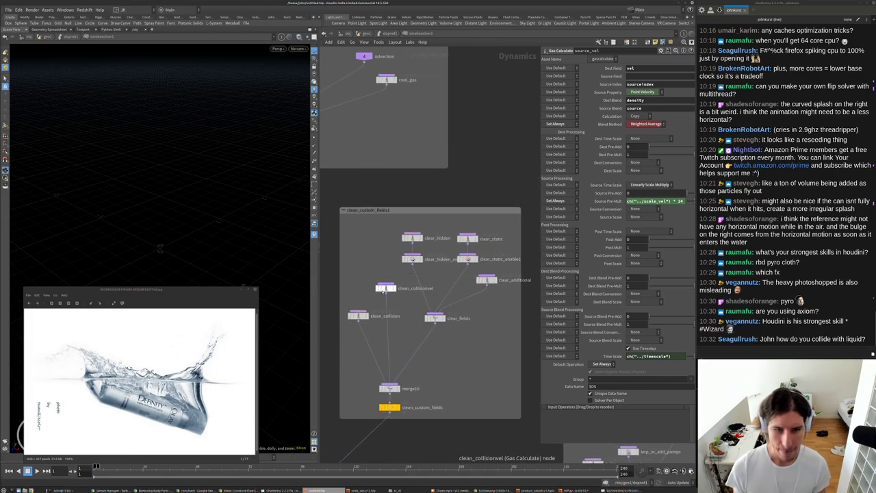
Examine the advect_fields section, including the parameters of enable_correct_collisions, clamp_inside and advect_density_temp.
scroll(447, 328, down, 5)
scroll(448, 327, down, 1)
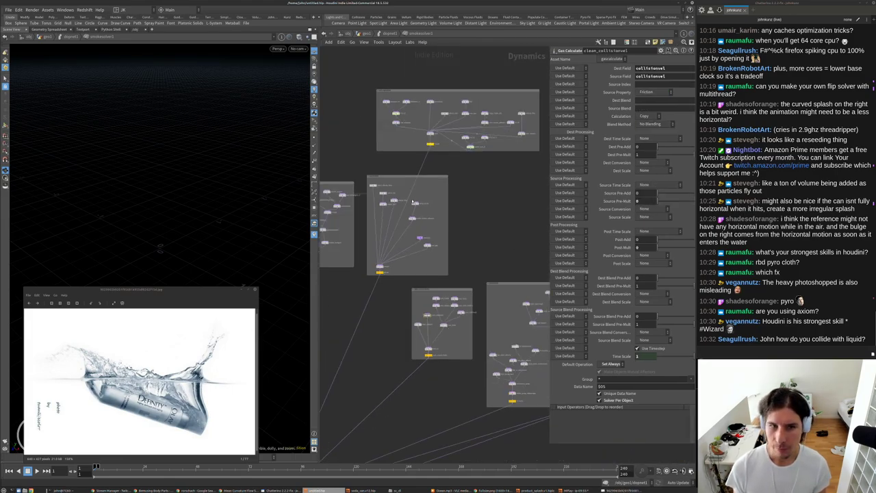
middle_drag(438, 160, 478, 308)
scroll(445, 265, up, 4)
middle_drag(427, 403, 394, 229)
scroll(424, 289, up, 3)
scroll(394, 229, down, 2)
middle_drag(477, 377, 480, 344)
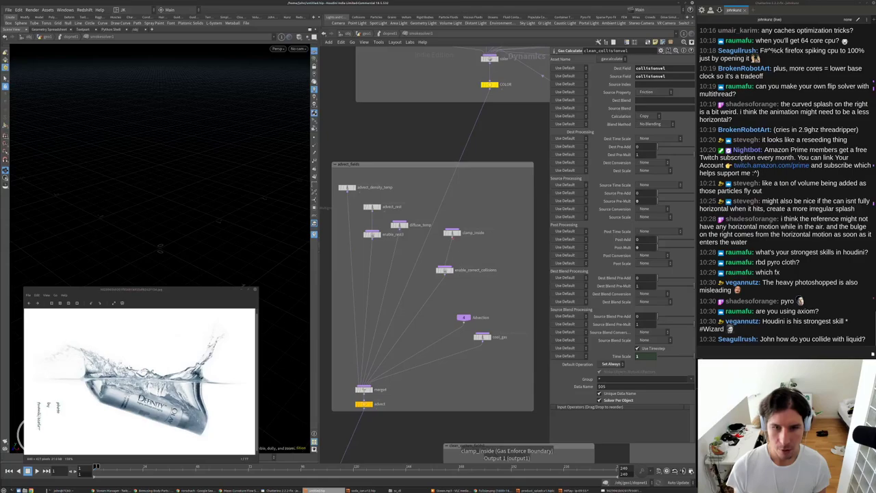
click(444, 270)
click(453, 232)
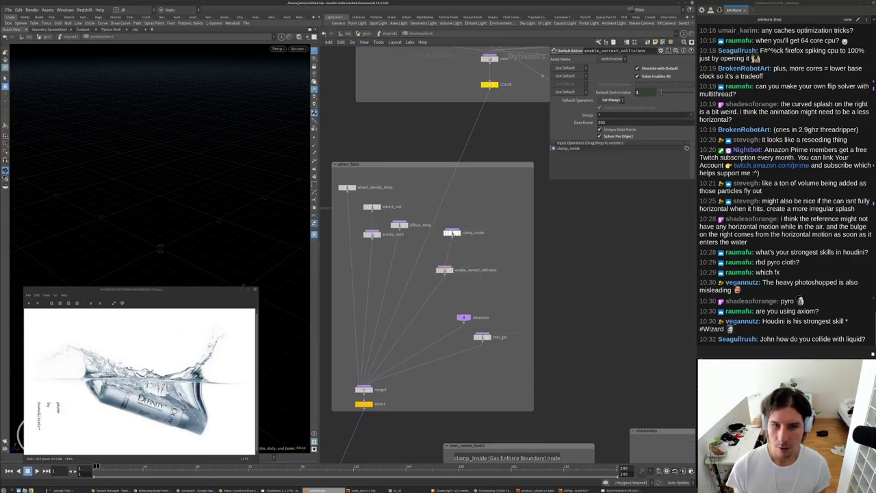
click(347, 187)
scroll(477, 234, down, 4)
scroll(419, 239, up, 3)
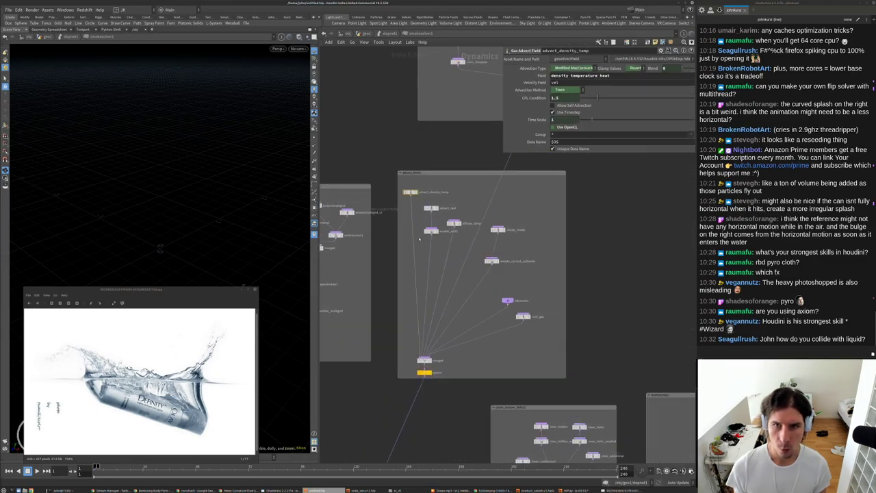
Look through the smoke solver's divergence-free, compute_rest, update_velocity, advect_velocity and color sections.
scroll(419, 241, up, 1)
scroll(450, 257, down, 5)
middle_drag(333, 274, 431, 278)
scroll(431, 277, up, 4)
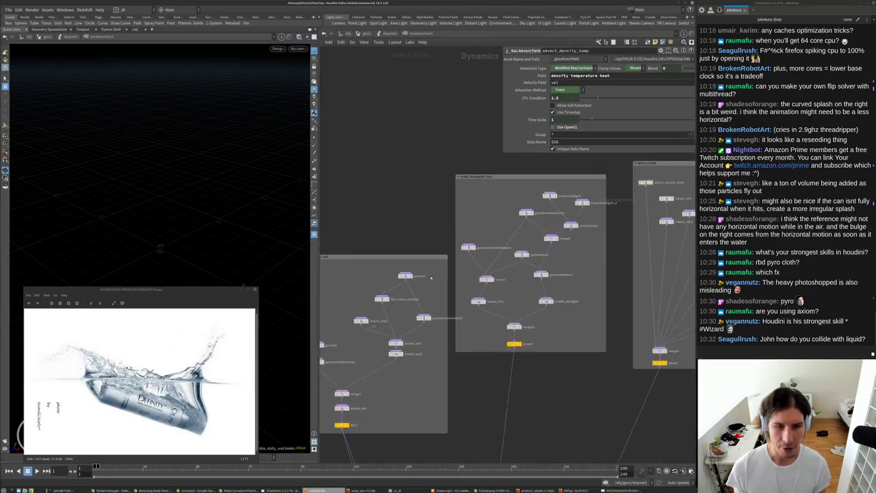
scroll(431, 277, left, 5)
scroll(431, 277, down, 3)
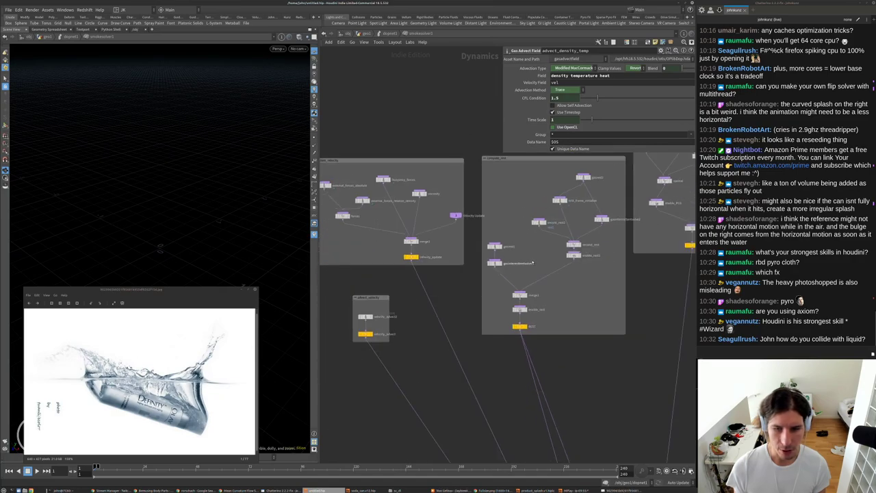
scroll(479, 254, up, 3)
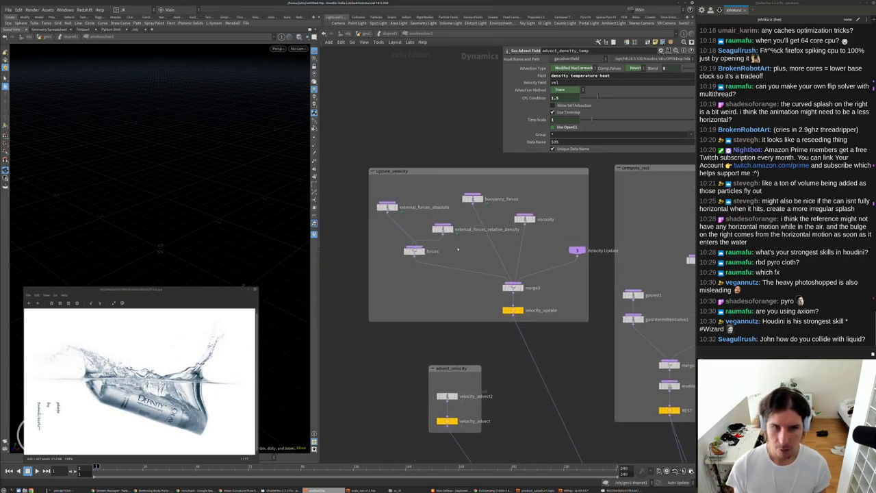
scroll(413, 293, down, 5)
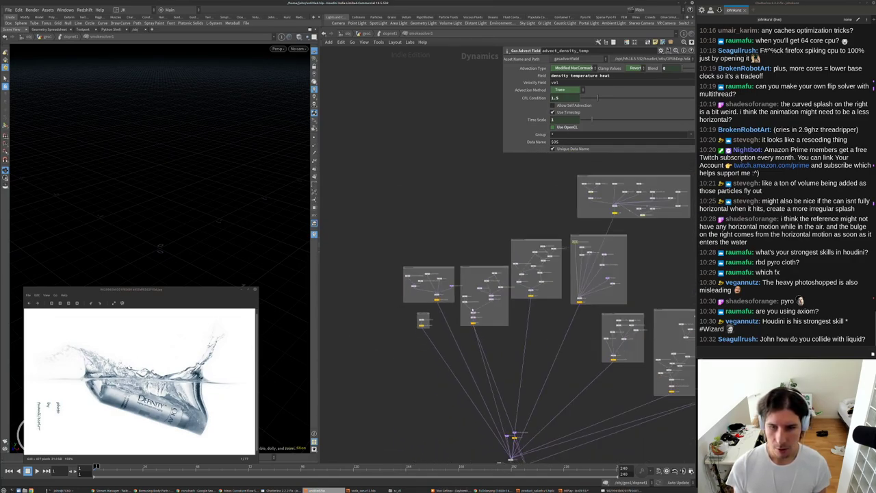
middle_drag(632, 290, 504, 340)
scroll(513, 268, up, 5)
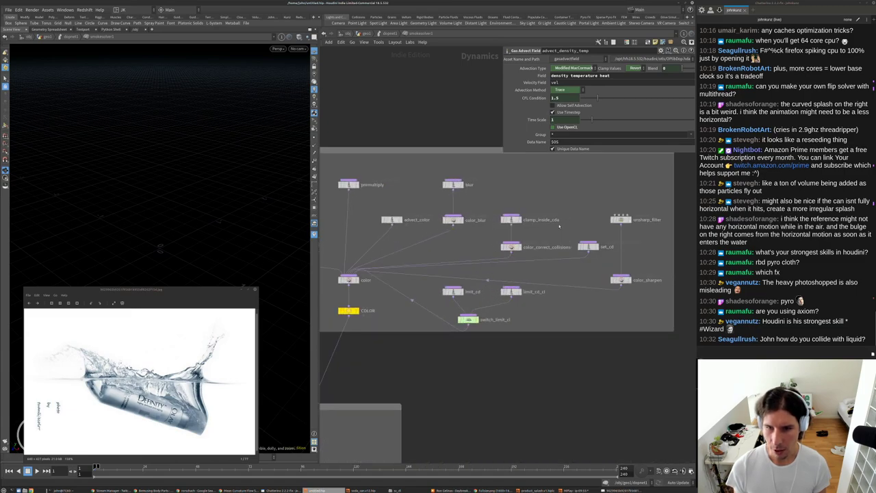
scroll(460, 271, down, 5)
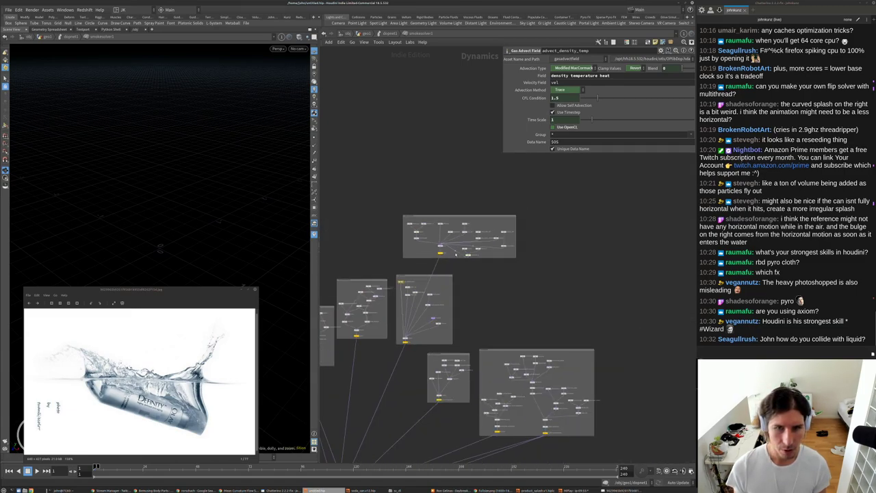
Examine the sourcing, collision and sink nodes in the relationships section, including the parameters of source_and_sink.
scroll(504, 386, up, 5)
scroll(504, 385, up, 3)
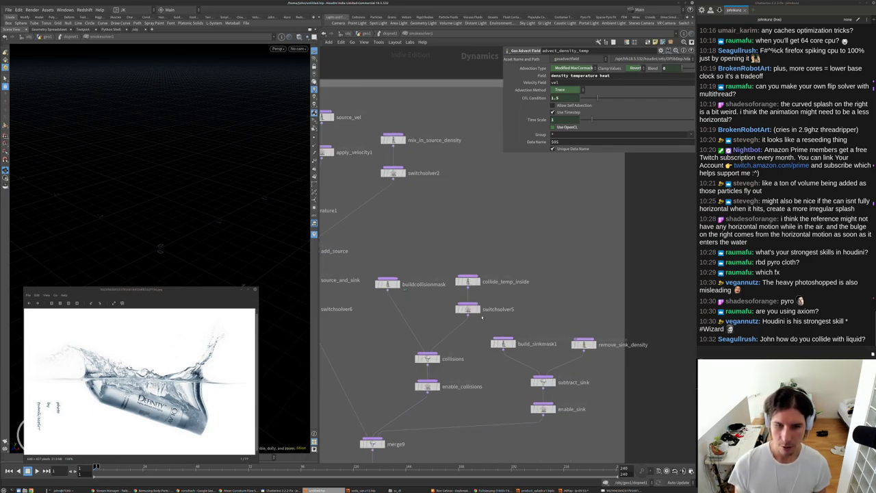
scroll(454, 295, down, 4)
scroll(505, 329, up, 4)
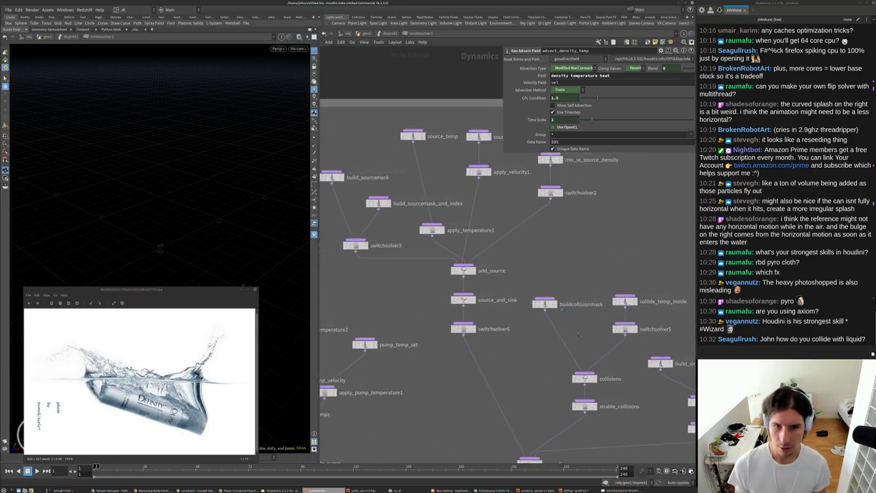
click(463, 300)
scroll(472, 288, down, 3)
scroll(481, 277, up, 2)
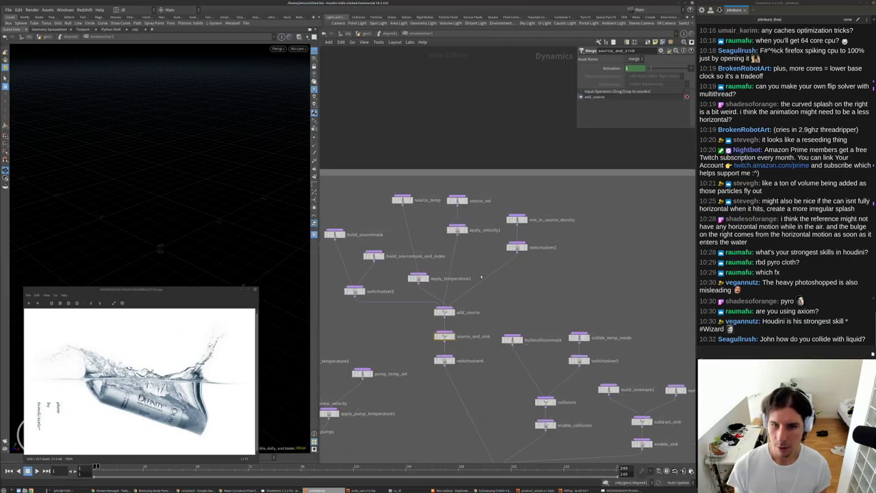
Inspect the parameters of build_sourcemask and buildcollisionmask in the relationships section.
middle_drag(494, 248, 561, 217)
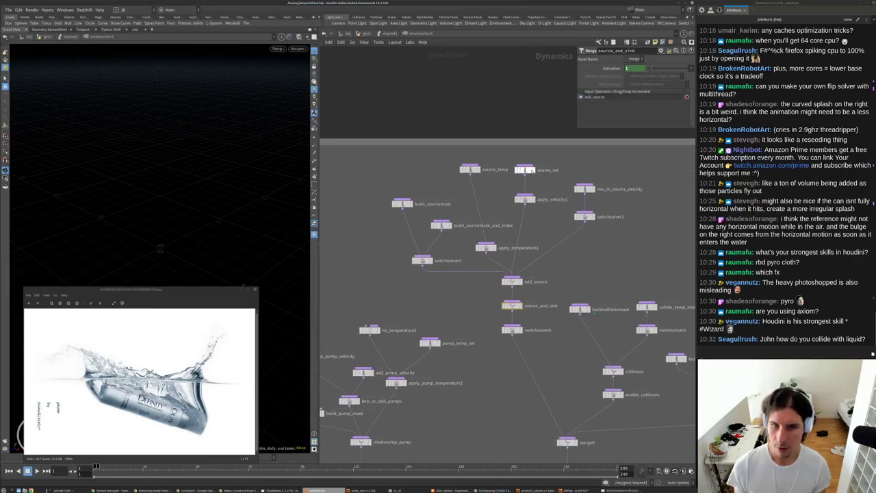
middle_drag(450, 230, 485, 181)
click(439, 157)
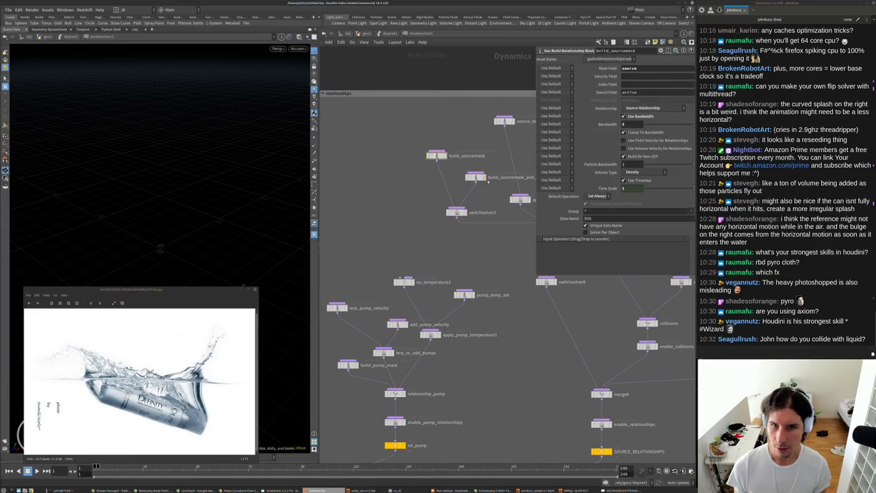
scroll(475, 226, down, 2)
middle_drag(467, 258, 341, 256)
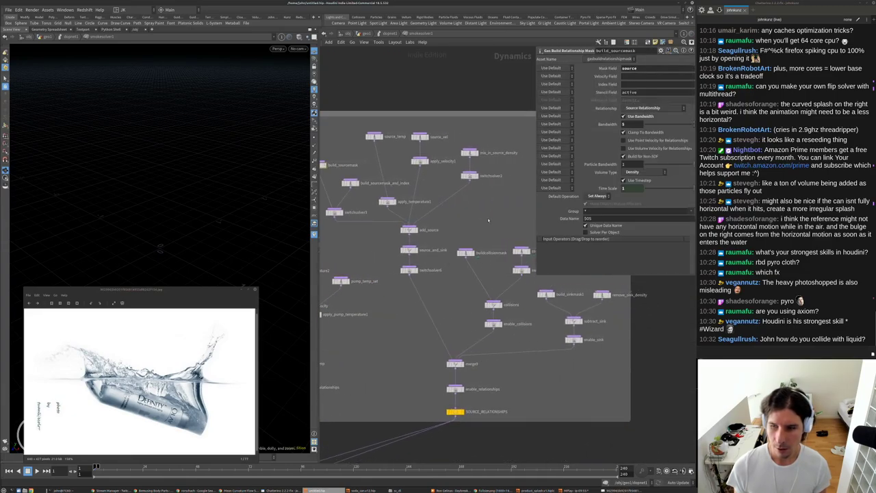
click(465, 252)
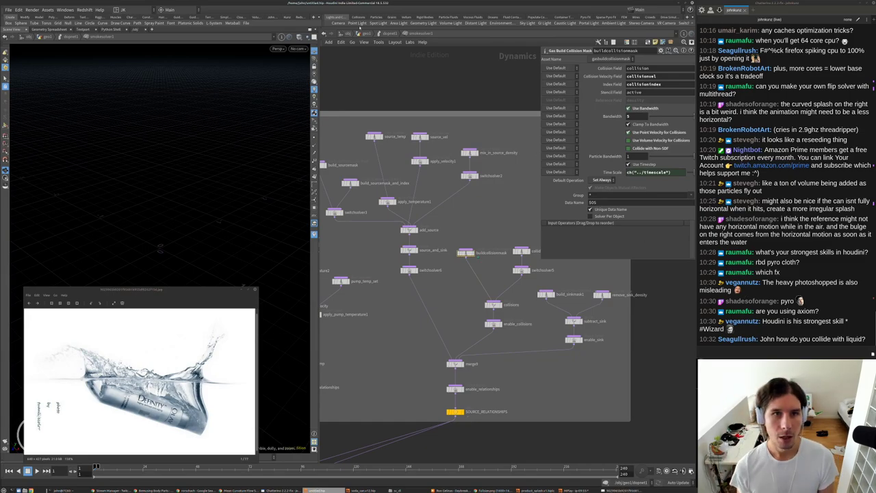
Leave the smoke solver, switch back to the product_splash scene and cancel its running flipbook render.
key(u)
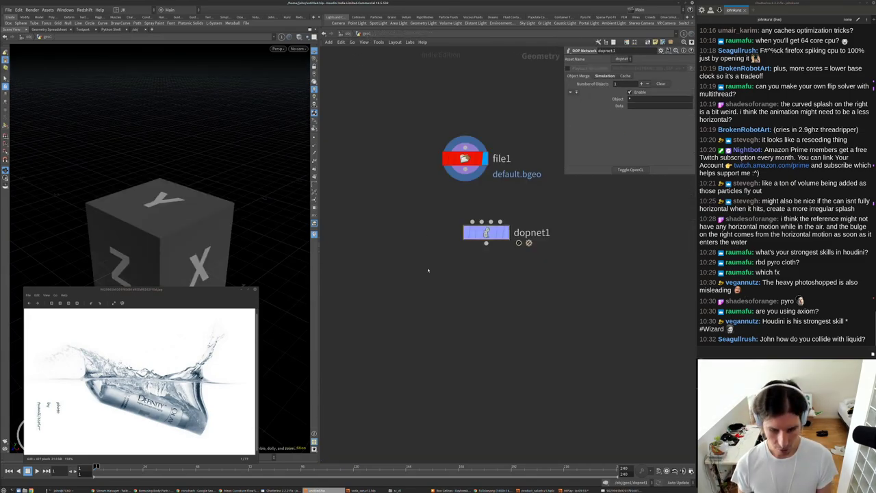
click(545, 490)
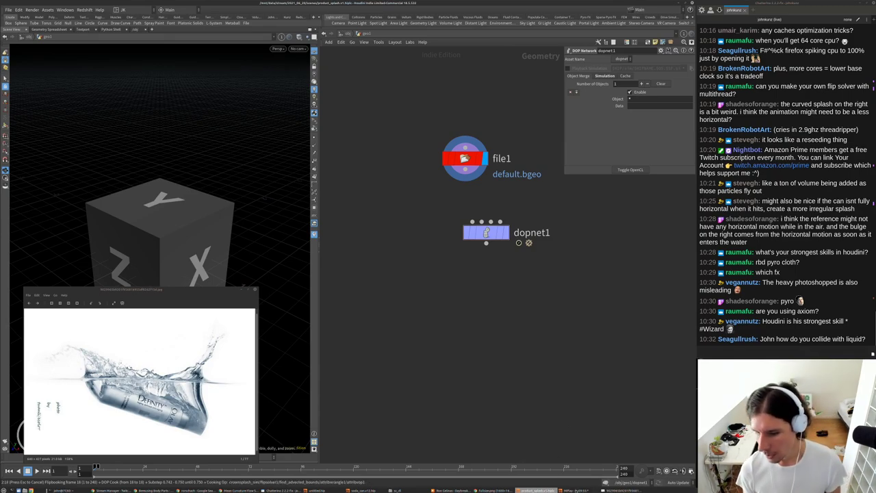
key(Page_Up)
key(Page_Up)
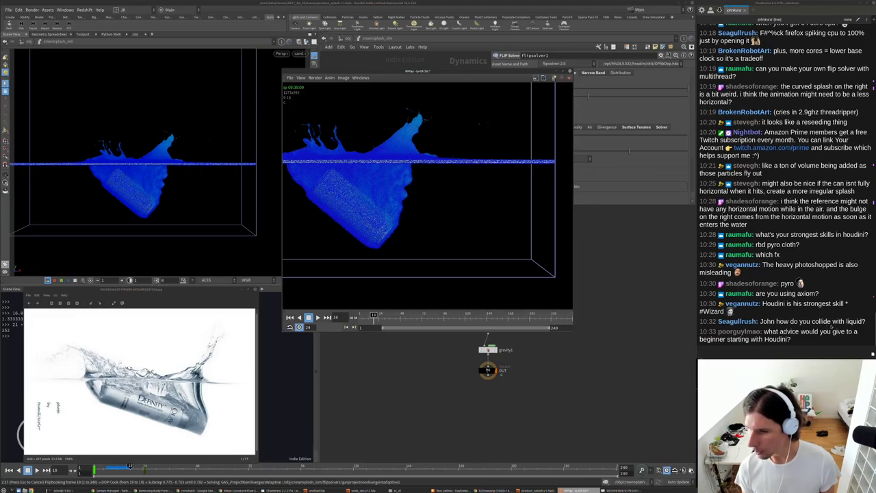
drag(484, 75, 240, 62)
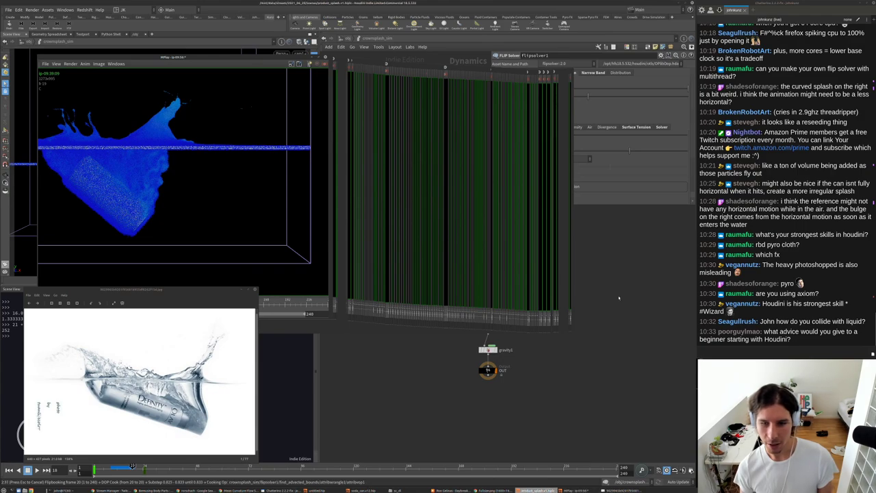
key(Escape)
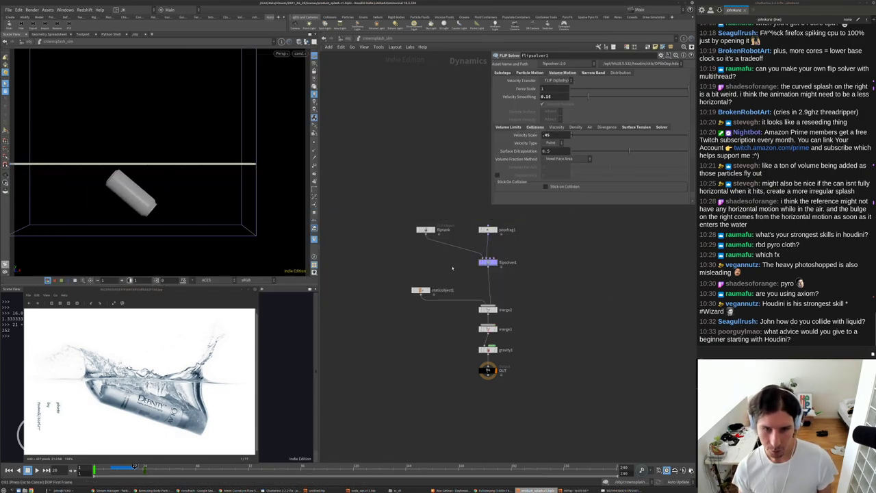
Inspect the parameters of the staticobject1 collision node in the crownsplash_sim network.
scroll(446, 262, up, 5)
key(ctrl+Up)
middle_drag(458, 308, 418, 264)
scroll(420, 263, down, 3)
scroll(394, 315, up, 3)
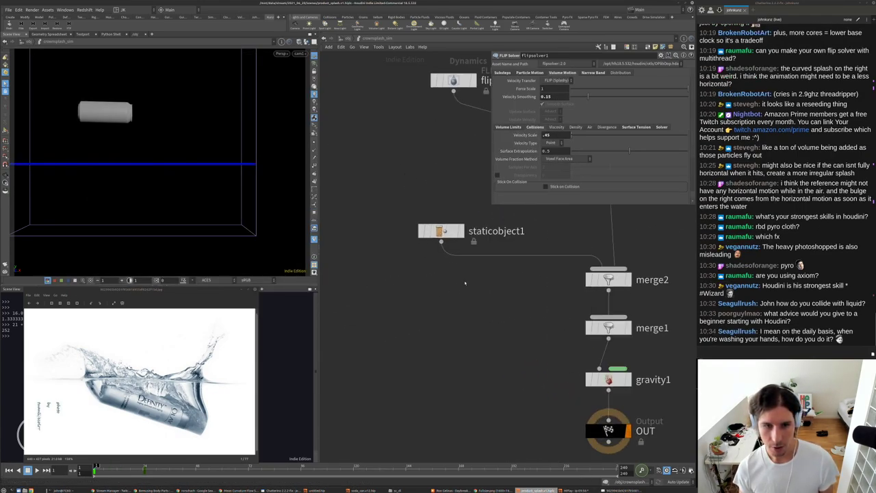
click(439, 231)
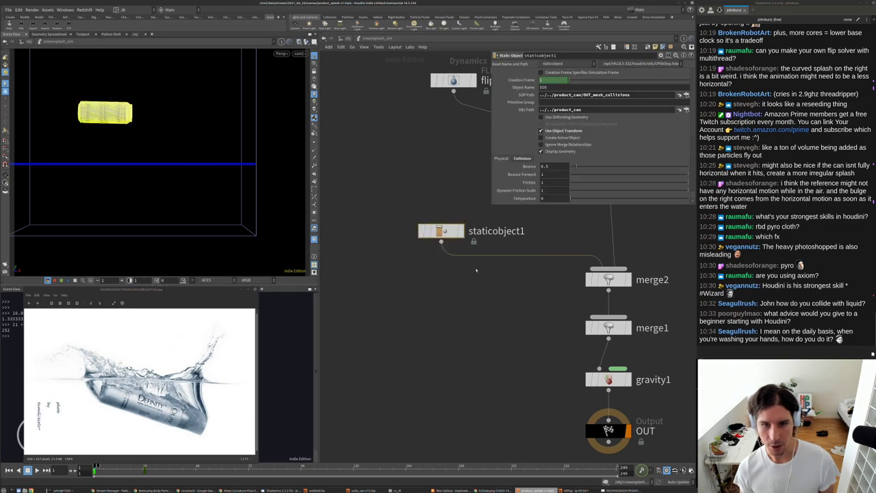
Add an RBD Object node to the crownsplash_sim network below staticobject1.
key(Tab)
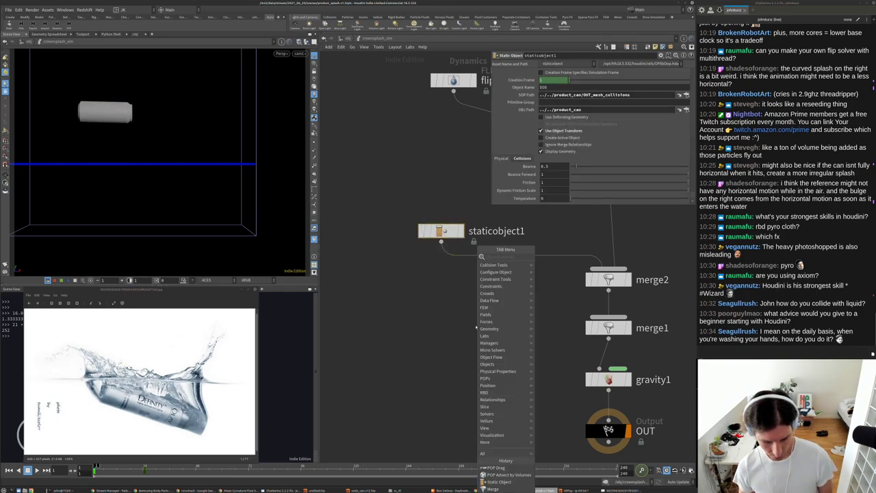
mouse_move(505, 300)
click(559, 318)
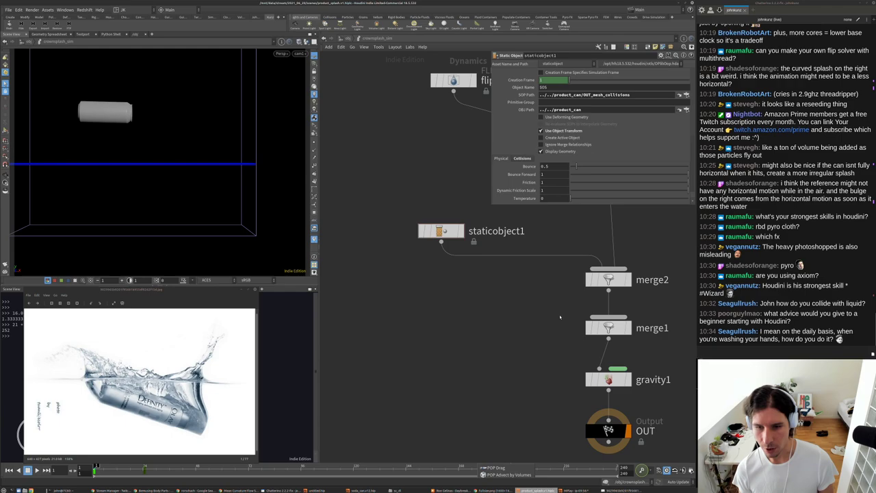
click(437, 300)
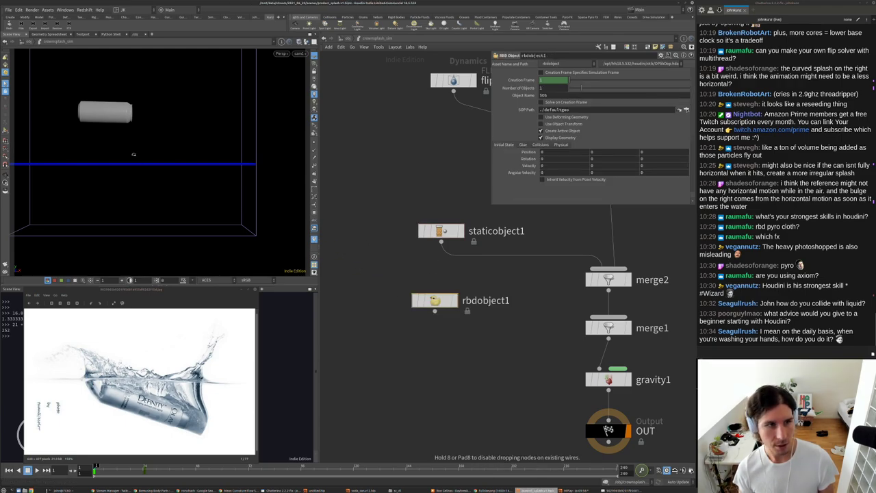
drag(440, 303, 471, 317)
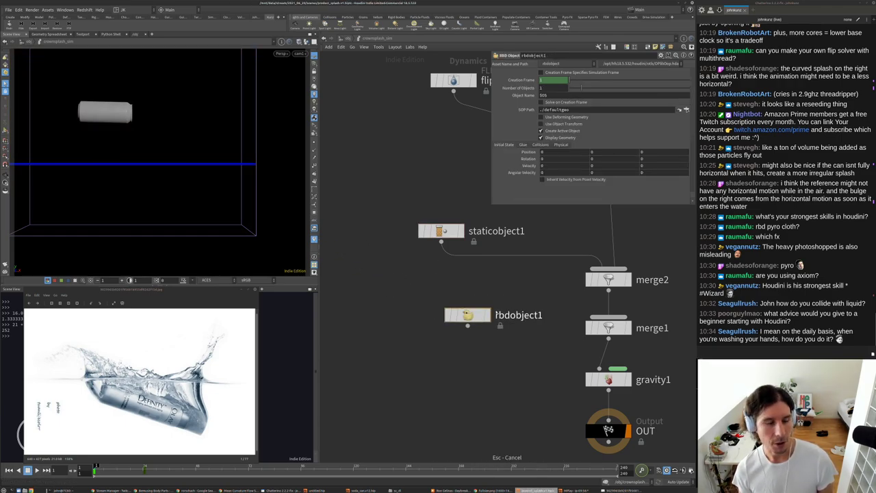
middle_drag(470, 318, 471, 319)
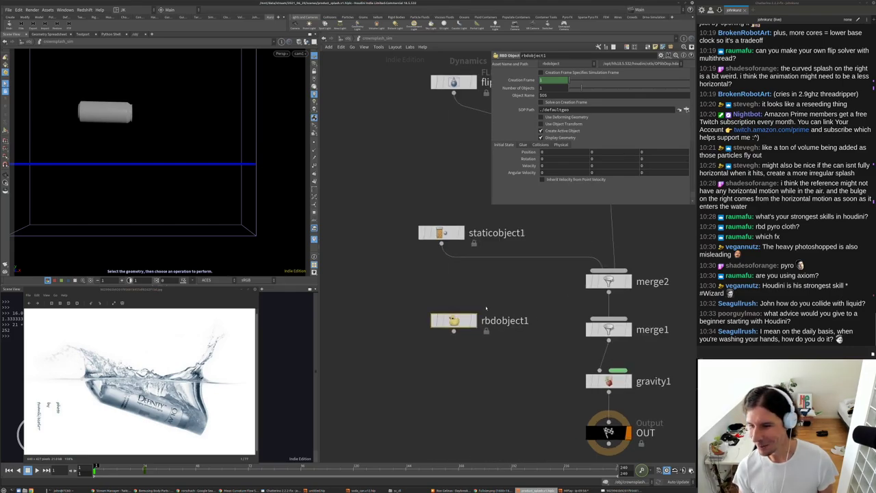
Move the rbdobject1 node away from staticobject1 to the opposite side of the merge2 chain.
scroll(461, 327, down, 2)
scroll(487, 320, down, 3)
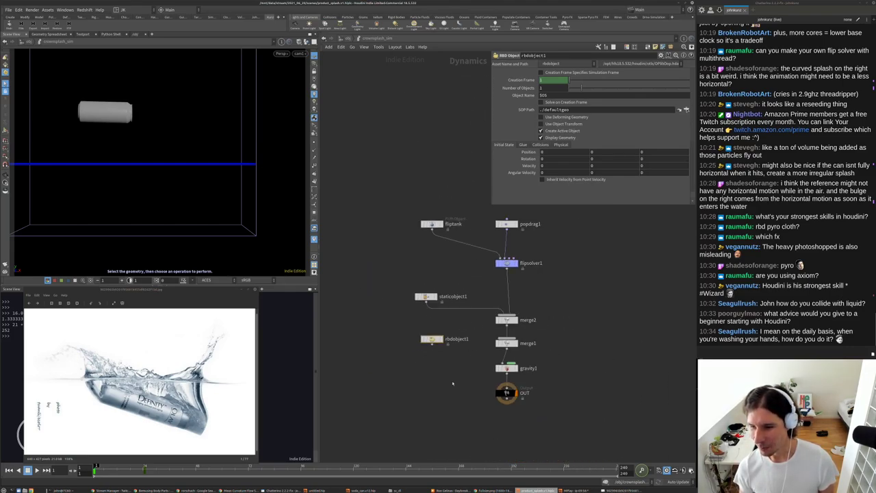
middle_drag(454, 378, 459, 356)
scroll(461, 330, up, 3)
scroll(458, 348, down, 2)
middle_drag(466, 319, 472, 345)
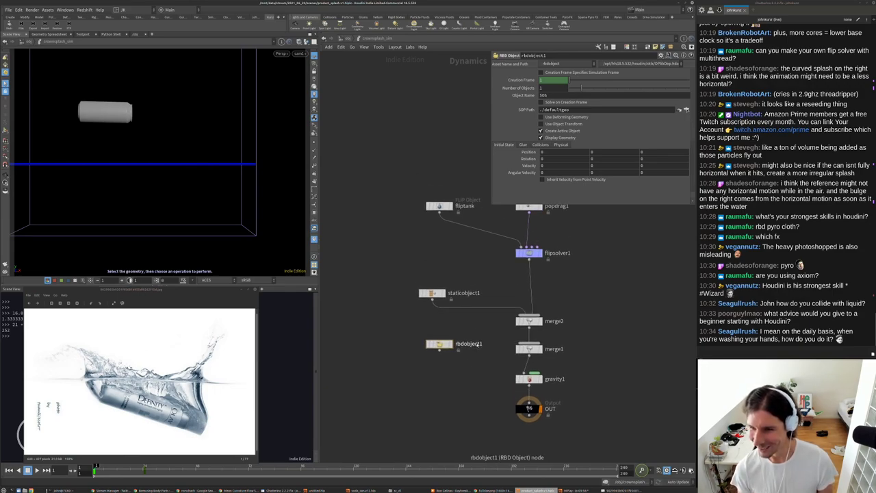
drag(475, 338, 676, 310)
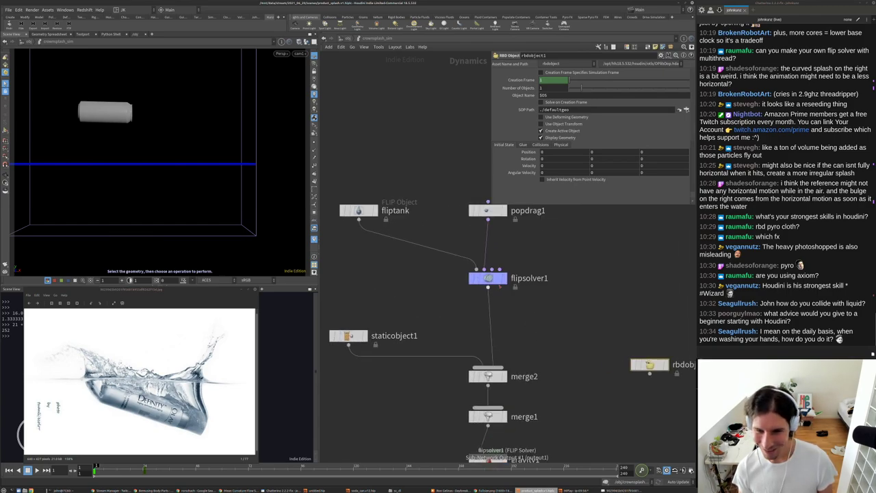
Set the collision Velocity Scale of flipsolver1 to .55.
click(491, 280)
scroll(579, 320, up, 3)
middle_drag(580, 320, 562, 390)
drag(787, 321, 681, 324)
click(465, 292)
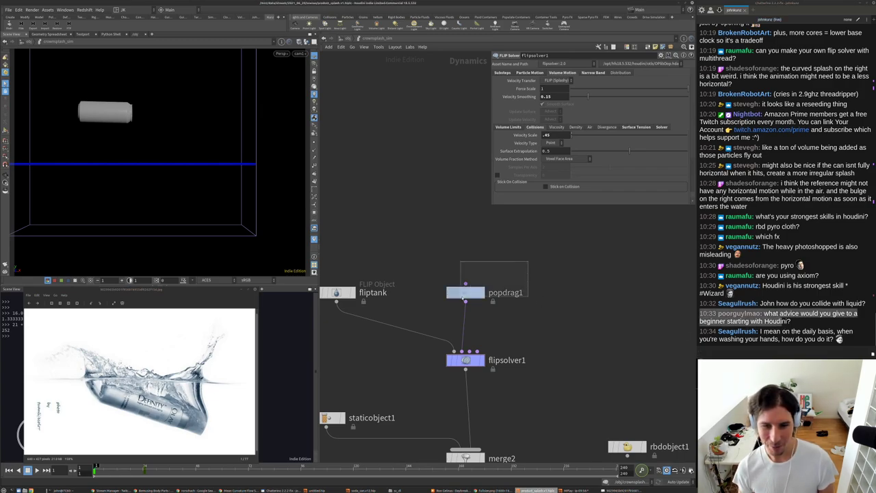
click(477, 357)
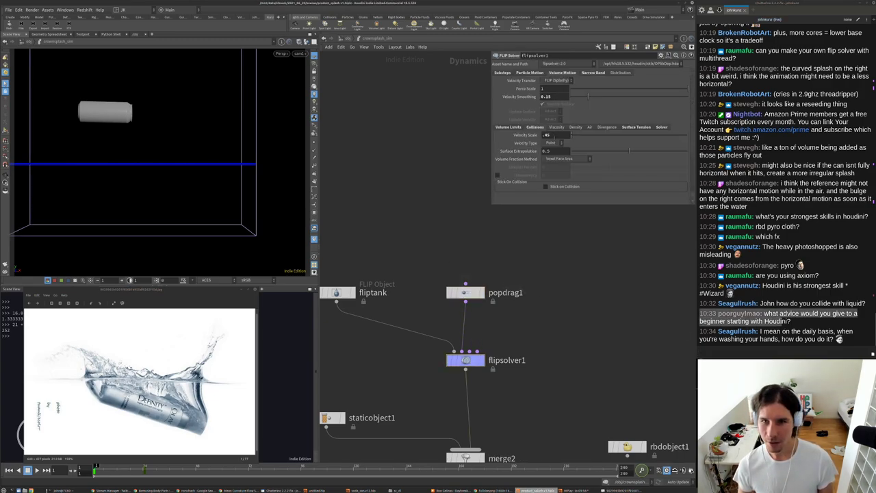
drag(552, 136, 541, 139)
text(.55)
key(Return)
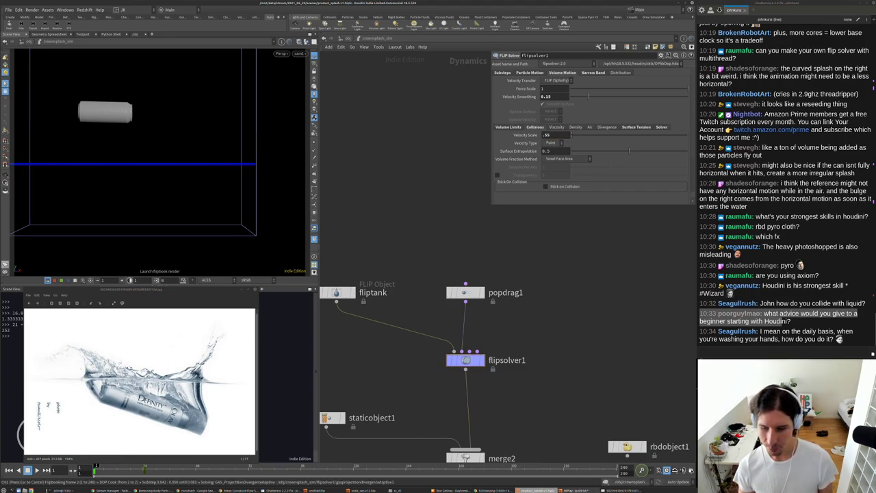
Place the MPlay flipbook window beside the scene view and review the can's splash in the newly rendered frames.
drag(240, 55, 468, 42)
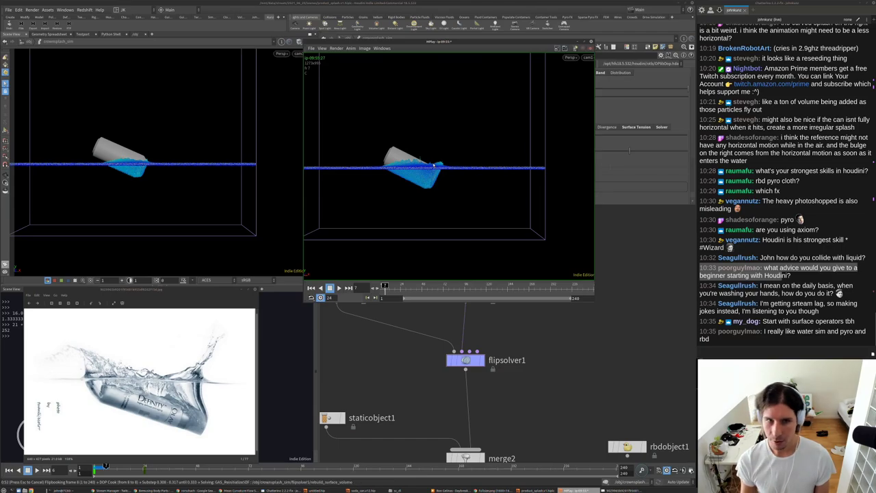
scroll(424, 159, up, 2)
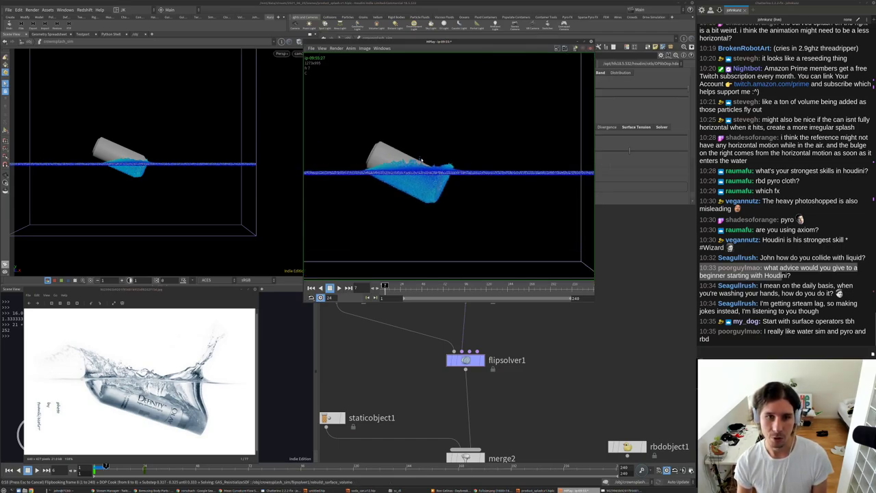
scroll(422, 160, down, 2)
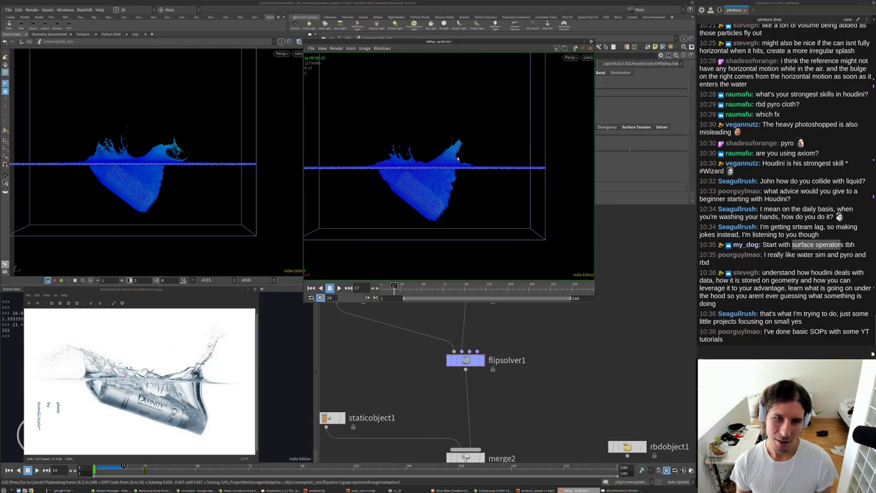
key(Down)
key(Up)
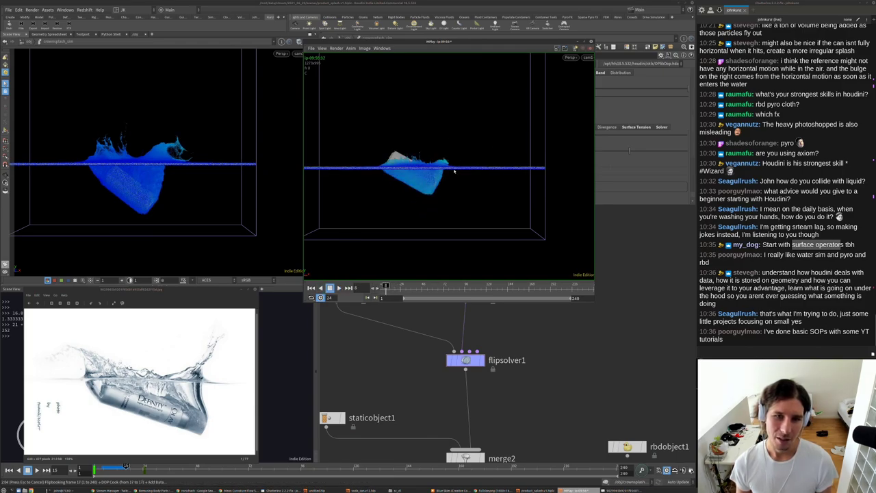
Stop the running flipbook render, return to the first frame, and set flipsolver1's Velocity Smoothing to 0.1.
scroll(454, 171, up, 6)
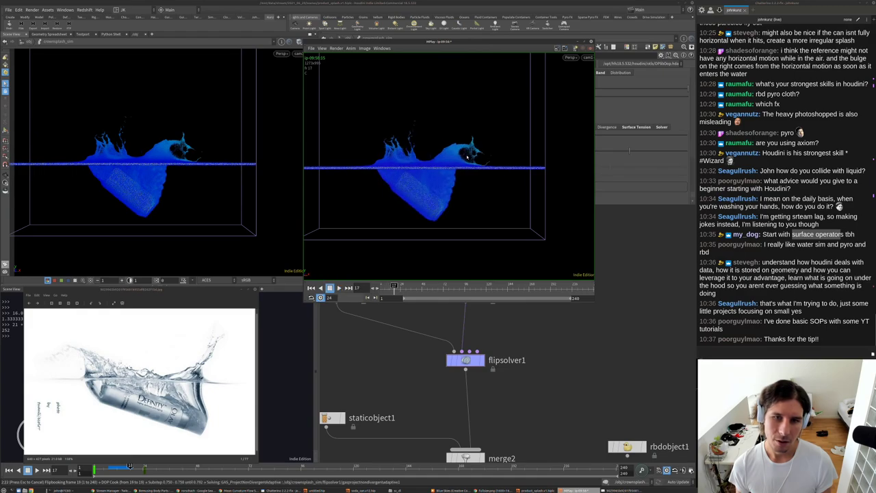
key(Escape)
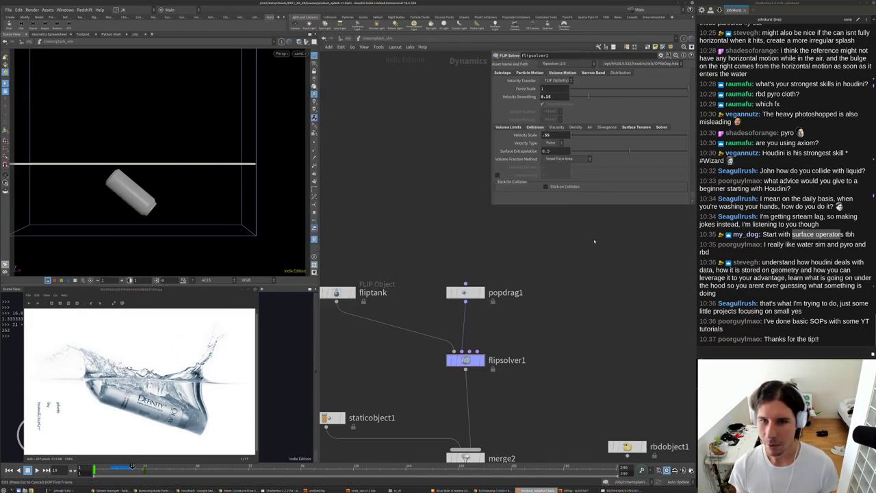
key(ctrl+Up)
middle_drag(569, 243, 573, 213)
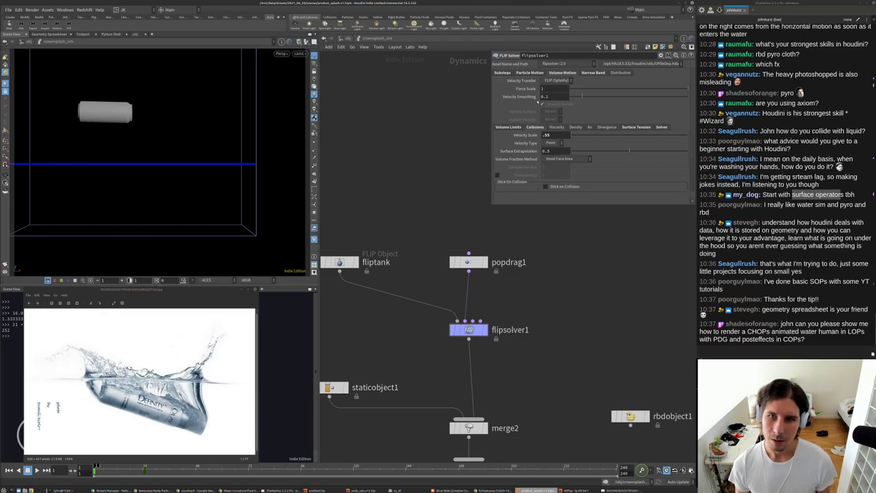
Display flipsolver1's surface tension settings and start a new flipbook render of the splash.
click(637, 127)
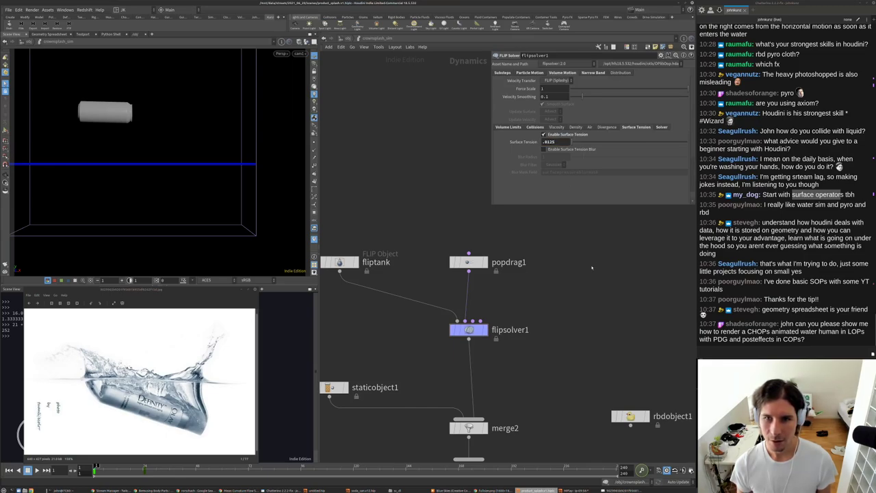
middle_drag(592, 268, 589, 286)
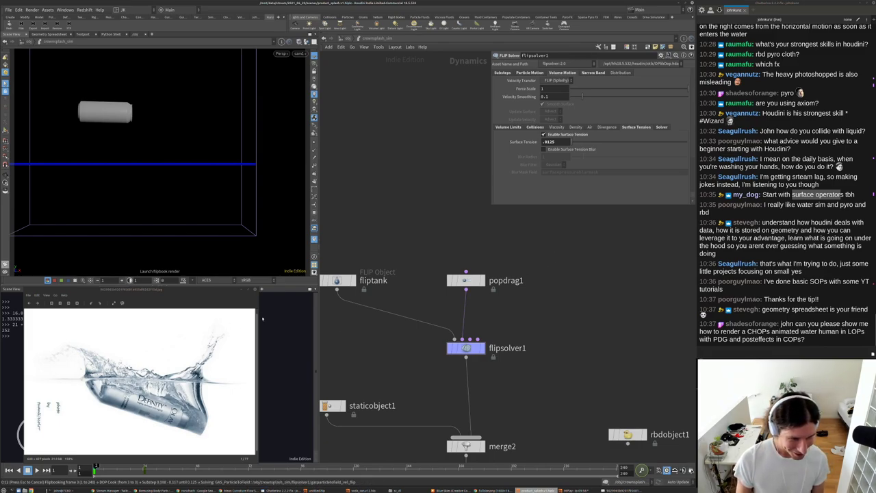
drag(260, 316, 286, 312)
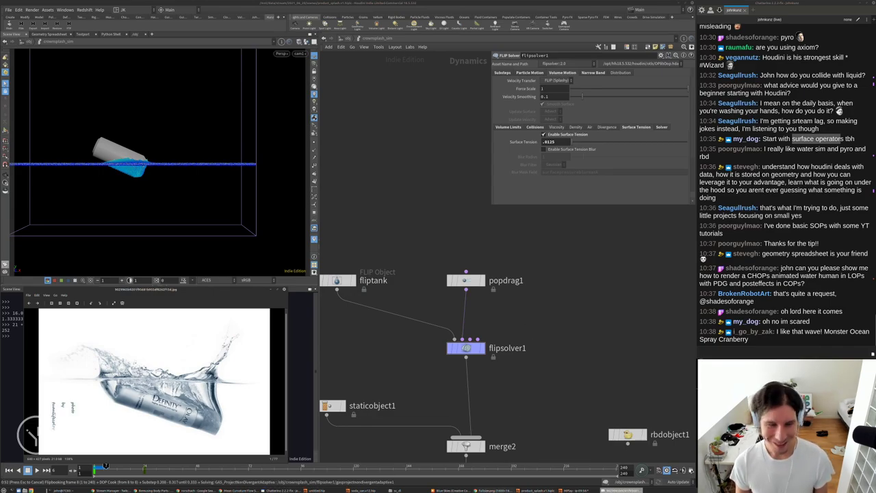
Switch to Chrome and search Google Images for "ocean spray" in a new tab.
key(alt+Tab)
key(ctrl+t)
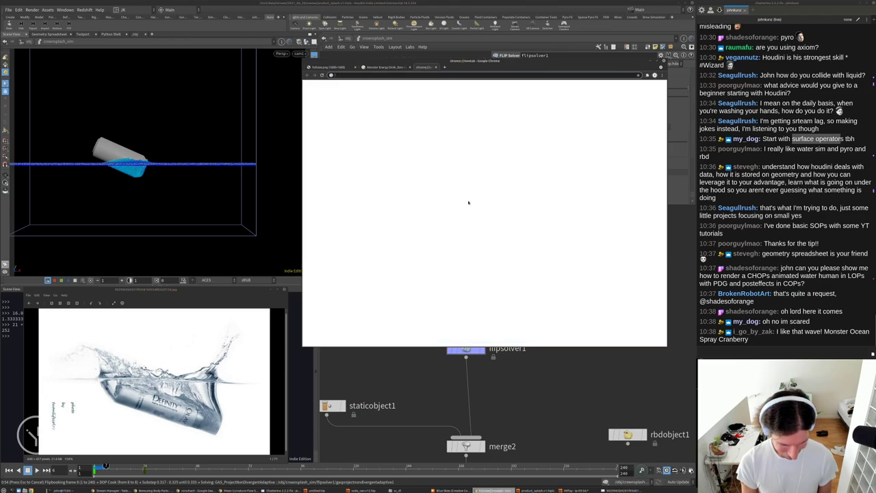
text(ocean spray)
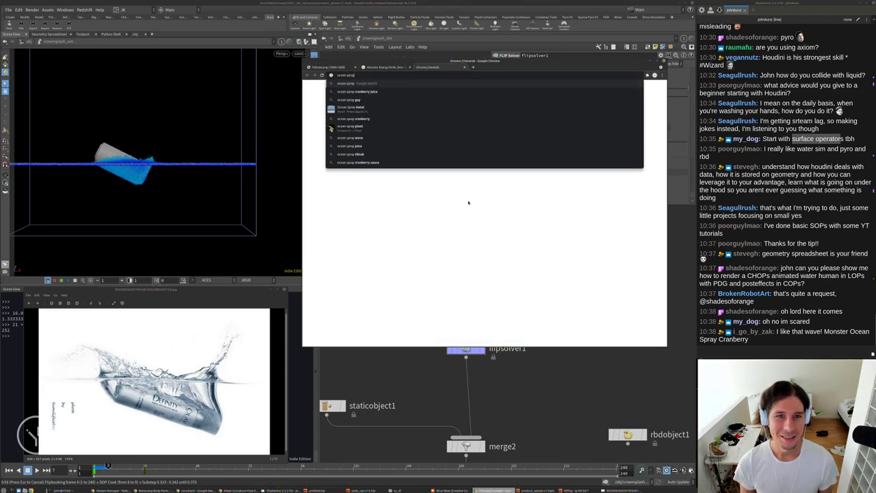
key(Return)
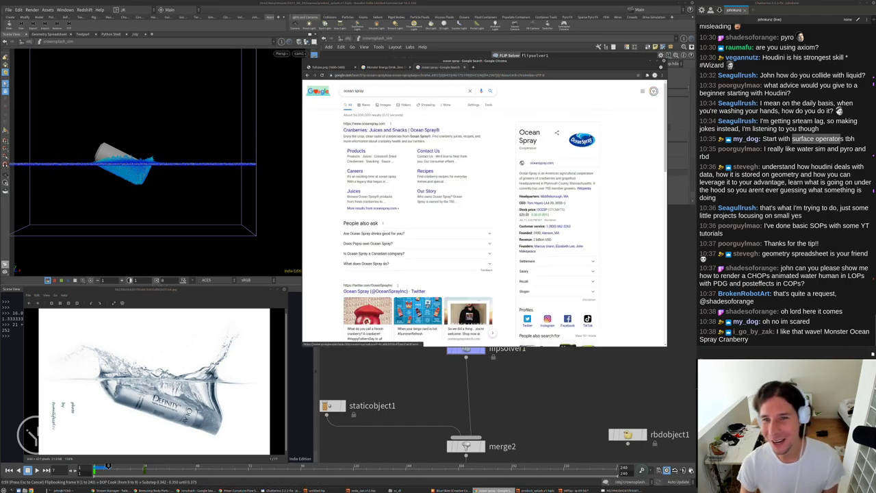
click(383, 105)
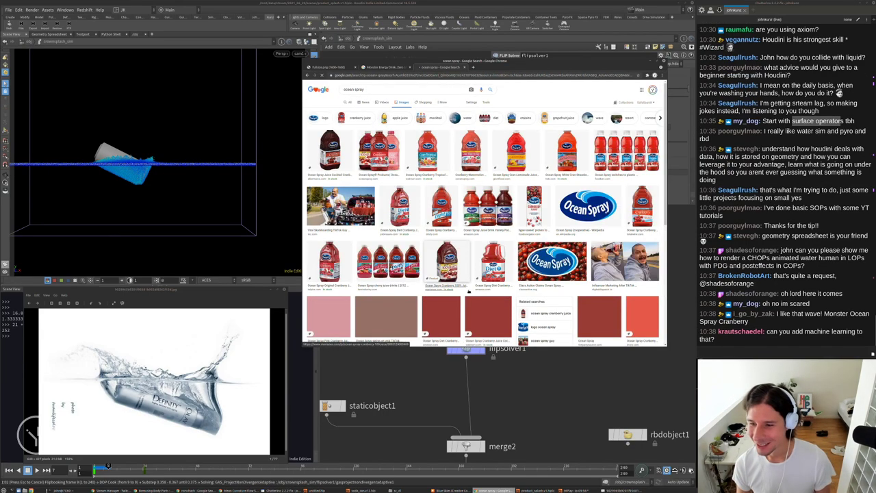
Browse the Ocean Spray image results and preview the picture of four juice bottles side by side.
scroll(559, 273, down, 3)
scroll(559, 273, down, 5)
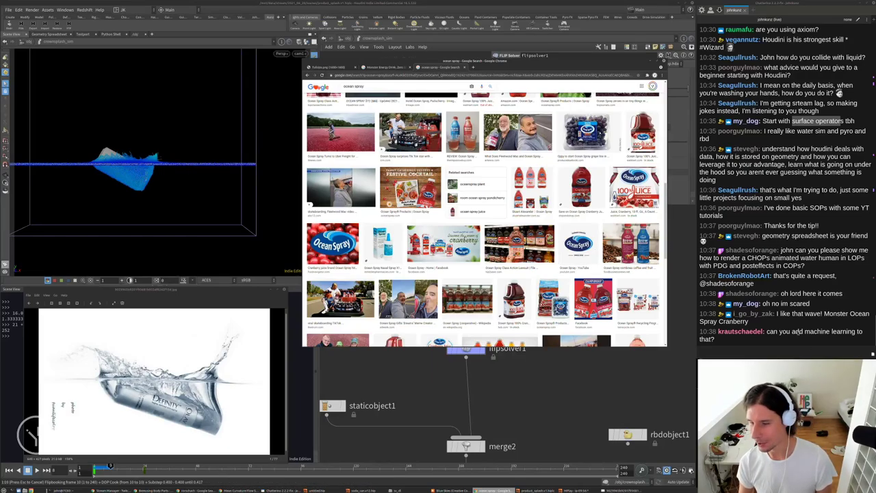
scroll(388, 250, up, 15)
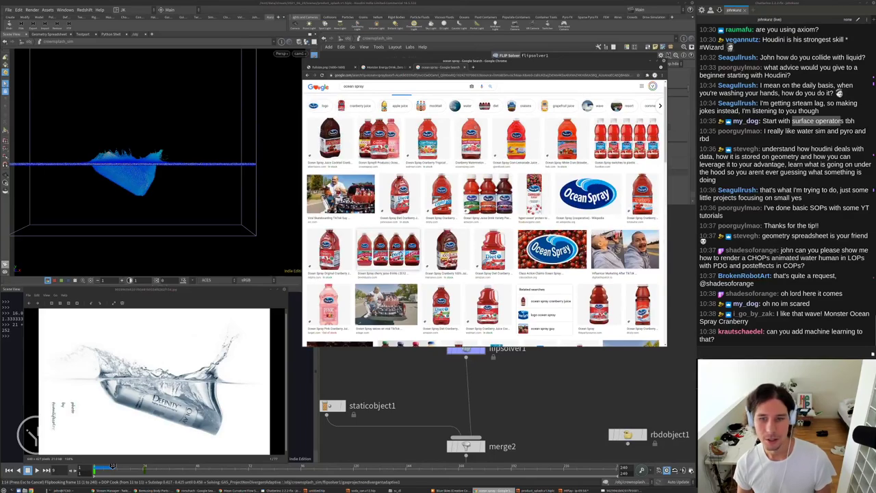
click(387, 251)
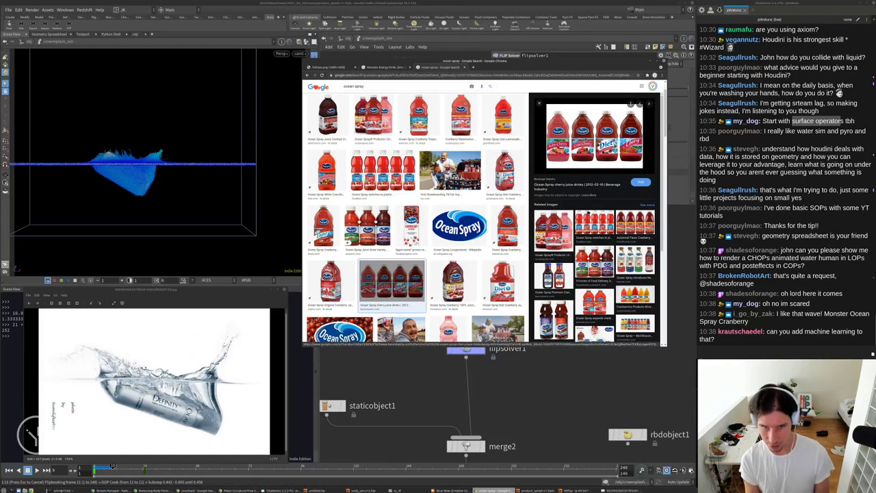
Search Google for "renderman human skin" in a new tab and open Pixar's Louise tutorial.
key(ctrl+t)
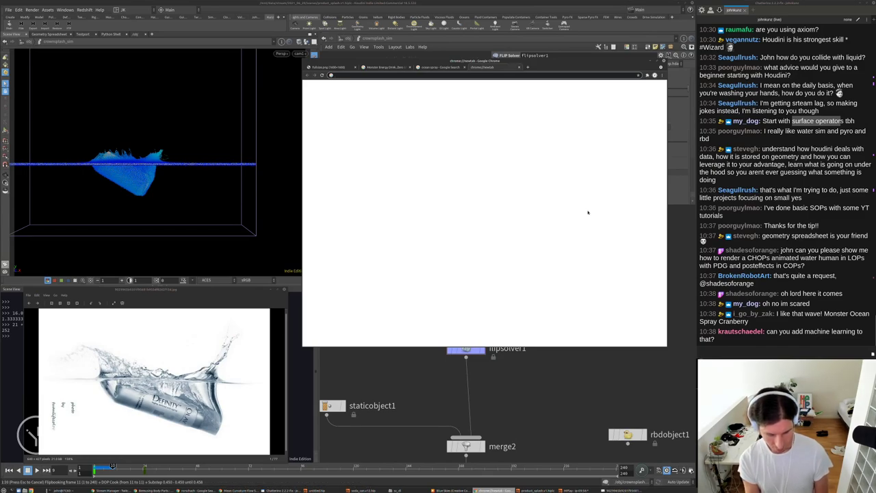
text(renderma)
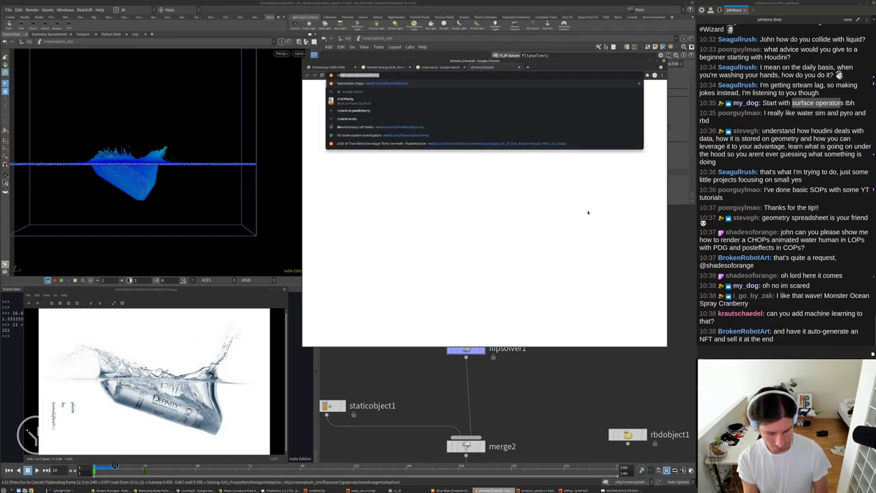
text(n human sk)
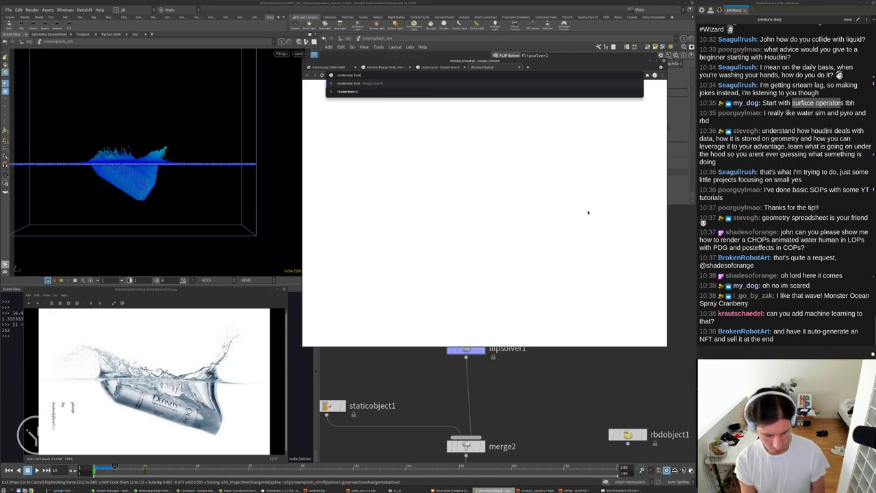
text(in)
key(Return)
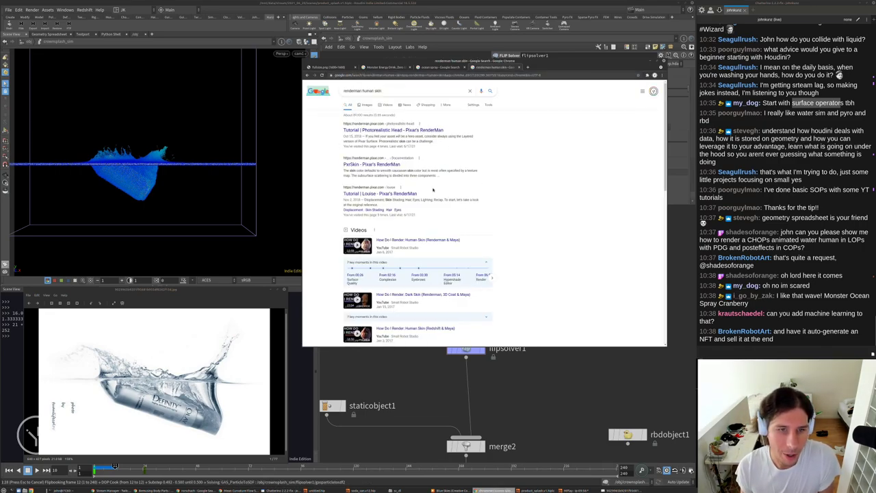
click(396, 195)
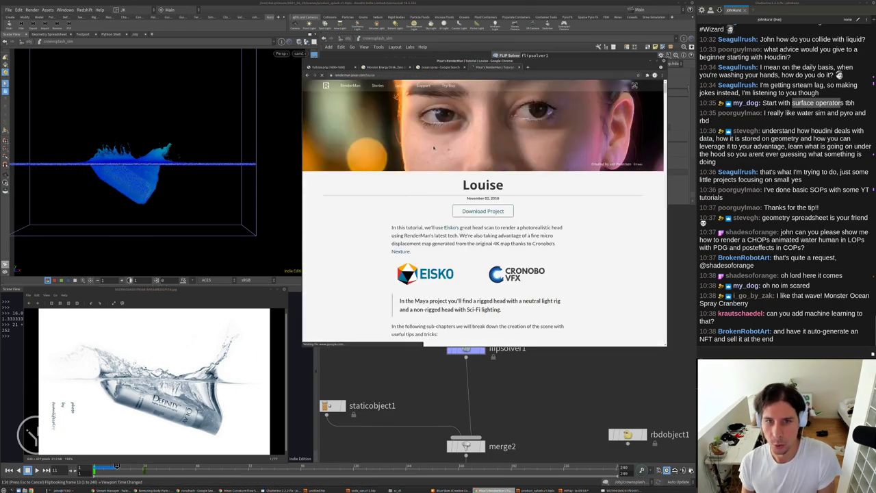
Open the Nexture page linked in the Louise tutorial and look through its feature descriptions and skin texture examples.
scroll(433, 147, down, 2)
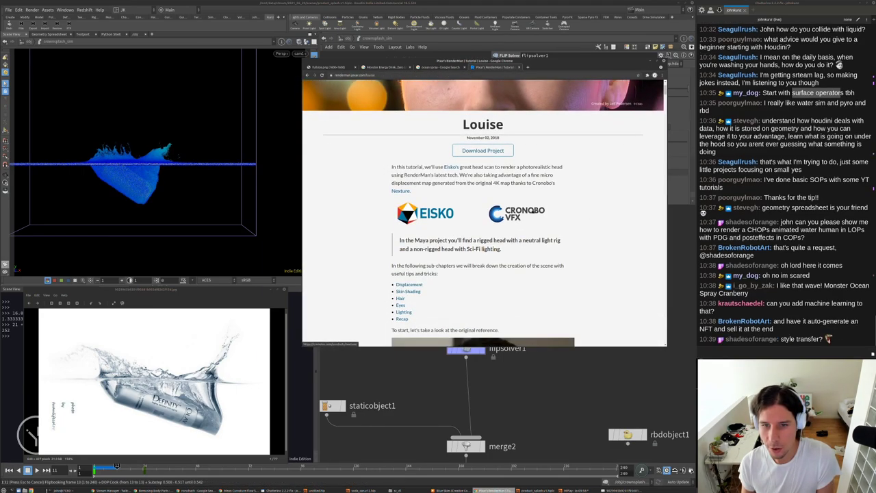
click(400, 191)
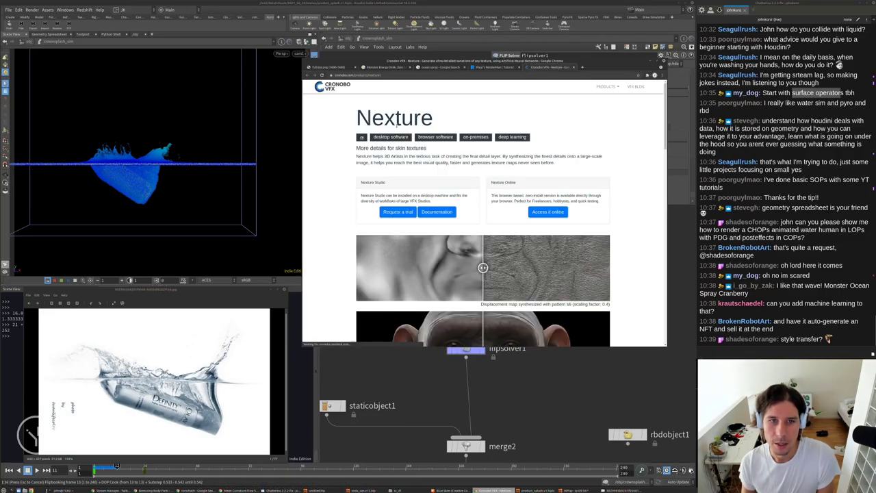
scroll(403, 183, down, 3)
scroll(403, 182, up, 3)
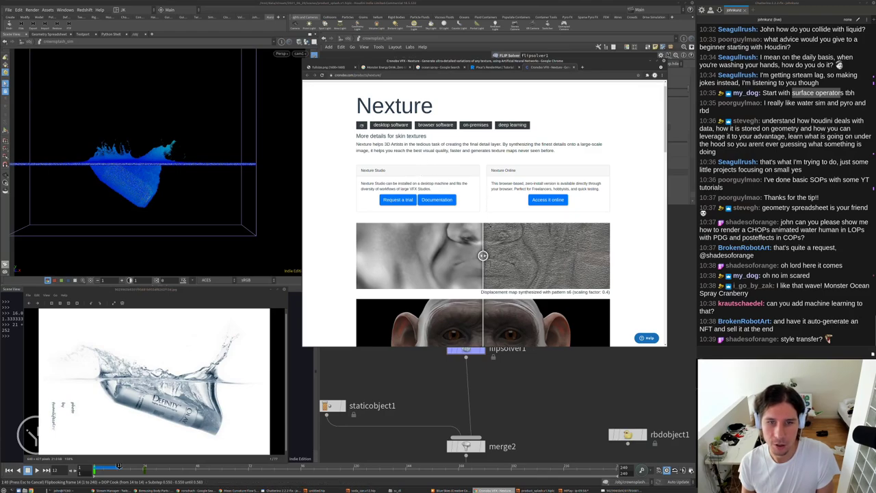
scroll(420, 164, down, 2)
scroll(411, 206, down, 7)
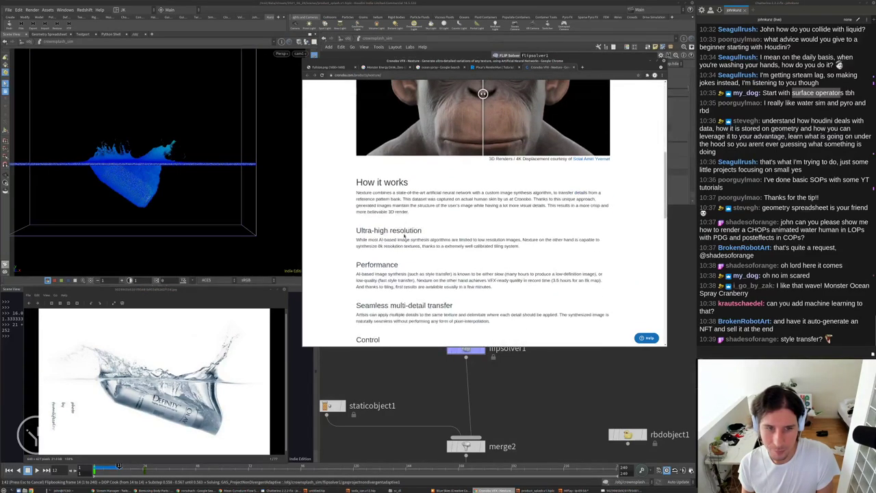
scroll(407, 224, down, 5)
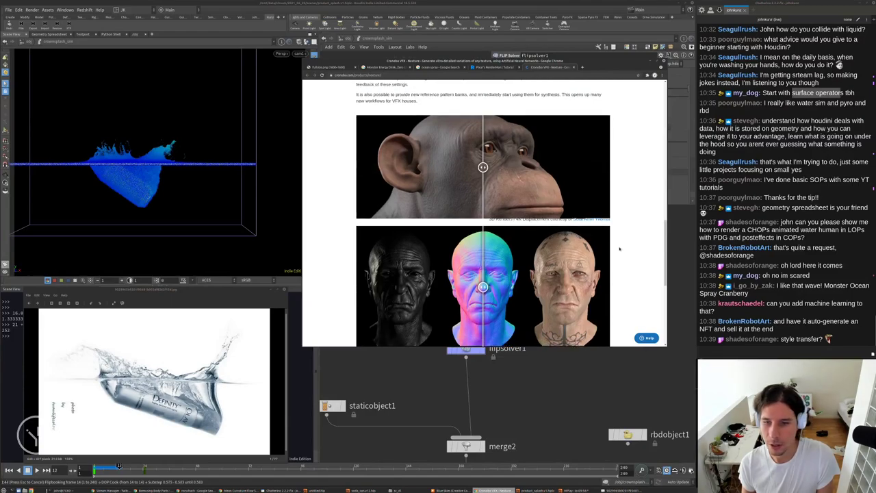
scroll(482, 212, down, 4)
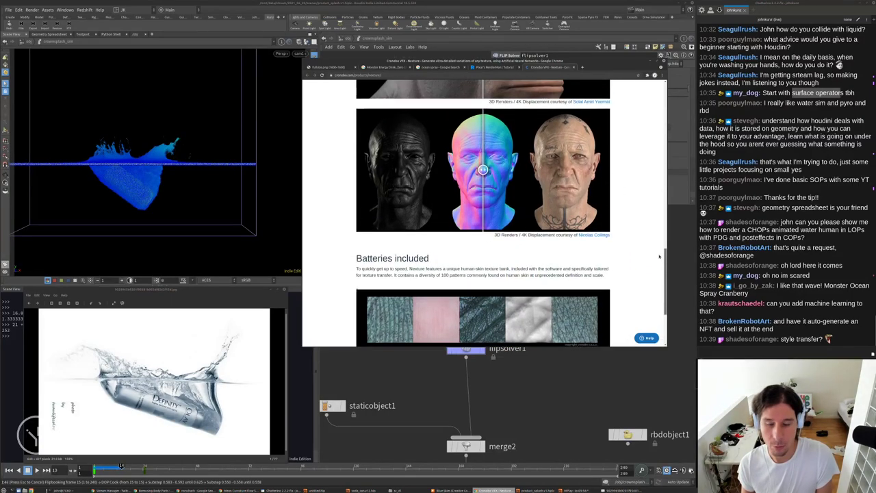
scroll(502, 293, up, 15)
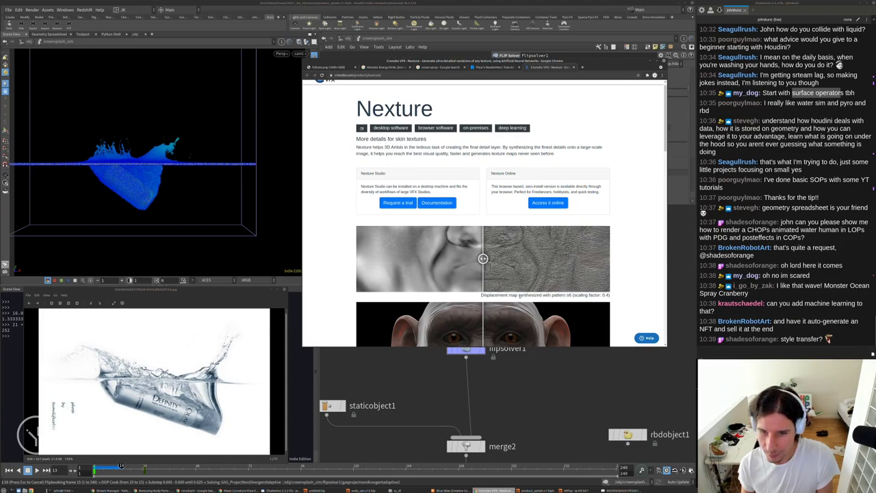
Compare the original and synthesized displacement maps on the Nexture page using the before/after slider.
drag(520, 296, 532, 296)
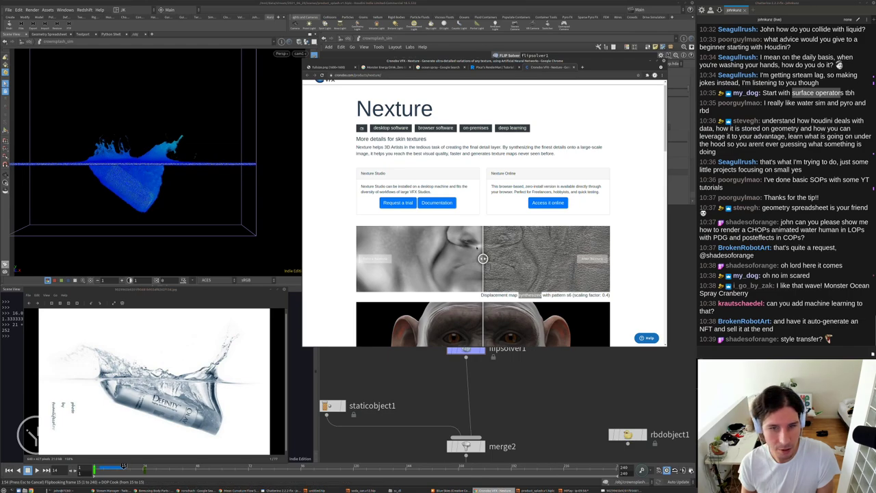
drag(483, 258, 419, 259)
scroll(482, 287, down, 1)
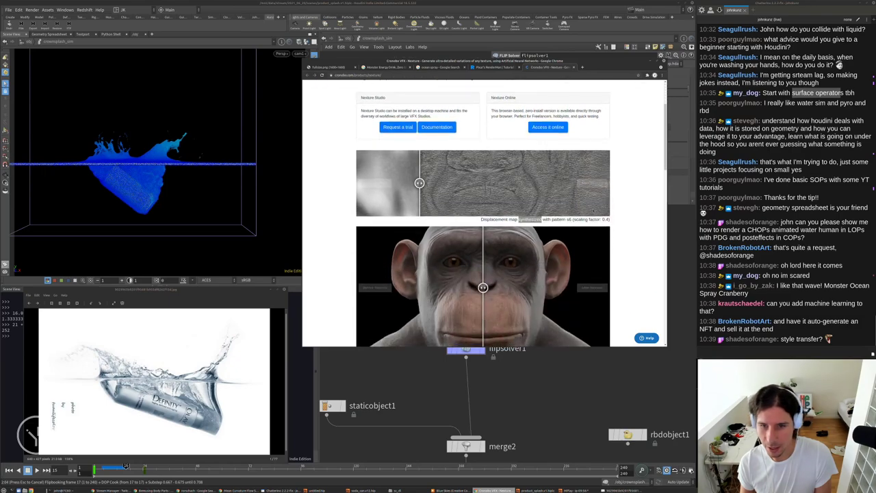
drag(433, 187, 483, 182)
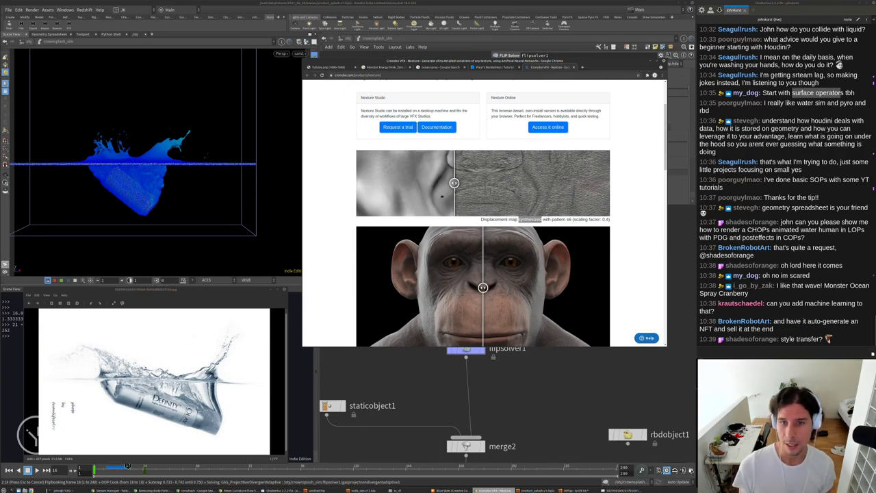
scroll(511, 278, up, 2)
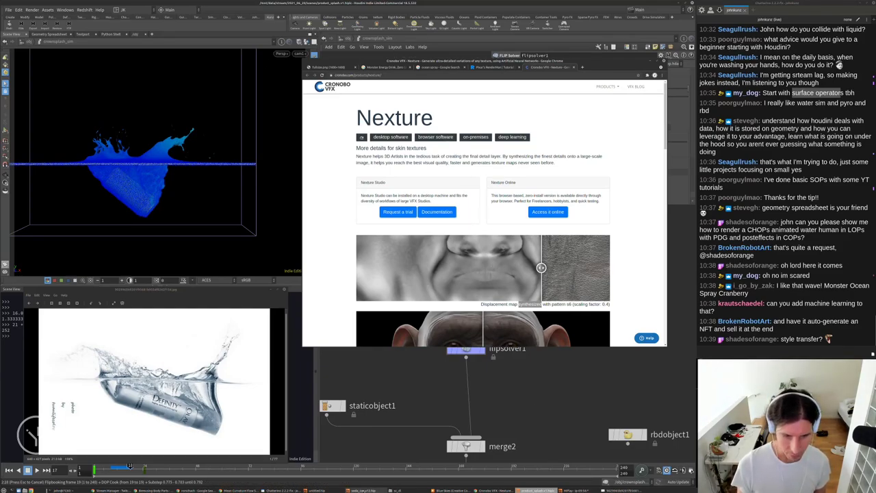
Switch to the untitled Houdini scene and search geo1's operator list for Vellum nodes without adding one.
click(369, 490)
click(319, 490)
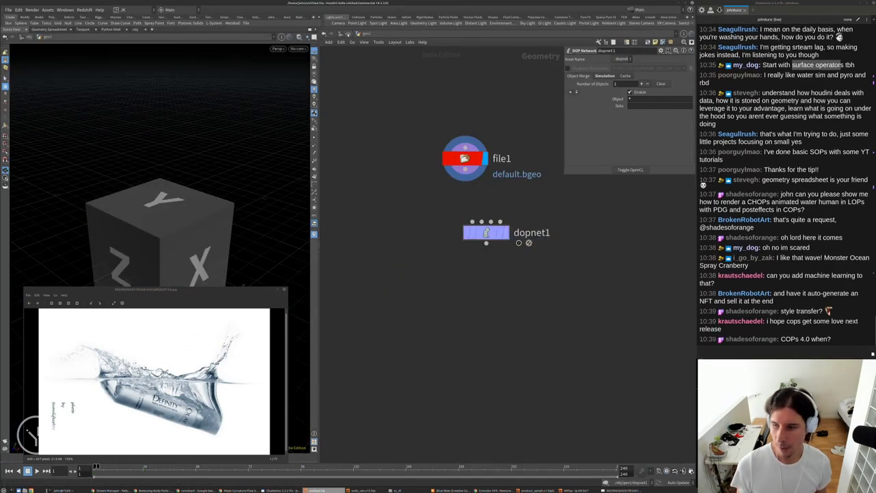
middle_drag(535, 306, 507, 338)
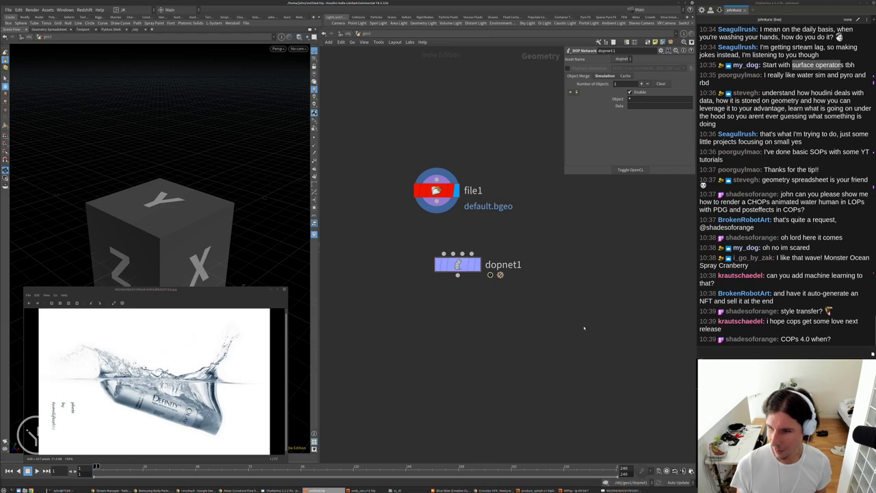
key(Tab)
mouse_move(567, 329)
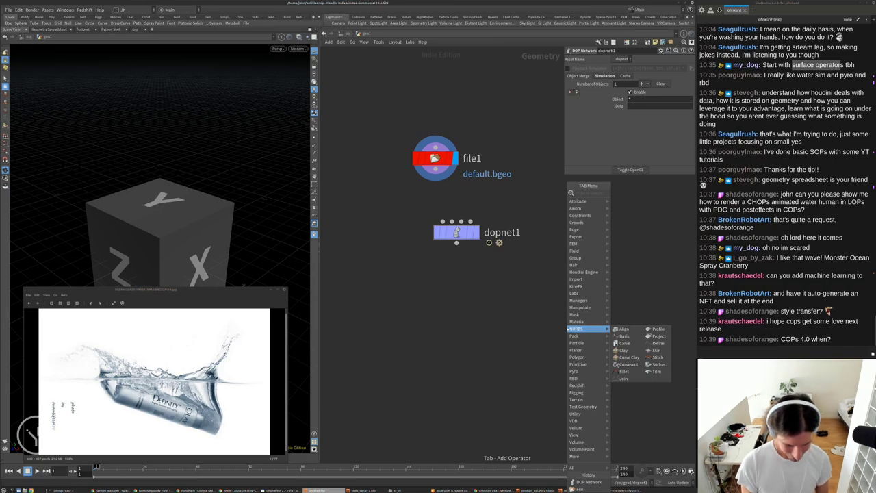
text(vel)
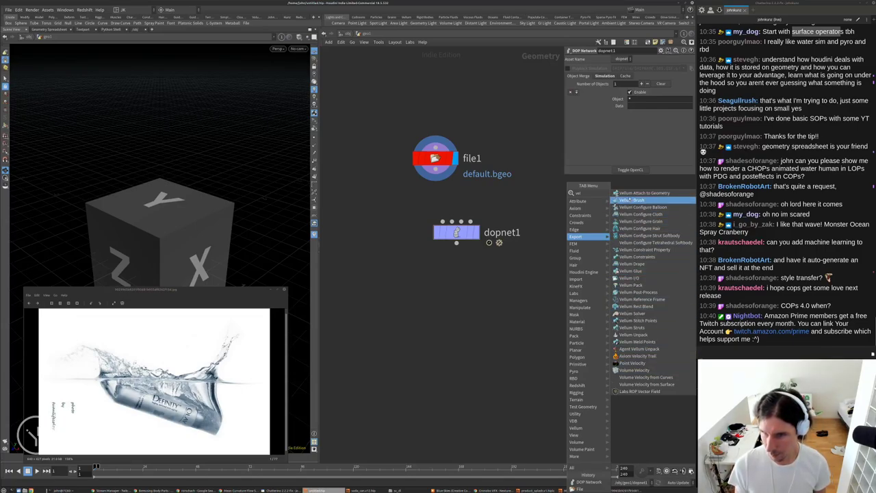
click(439, 358)
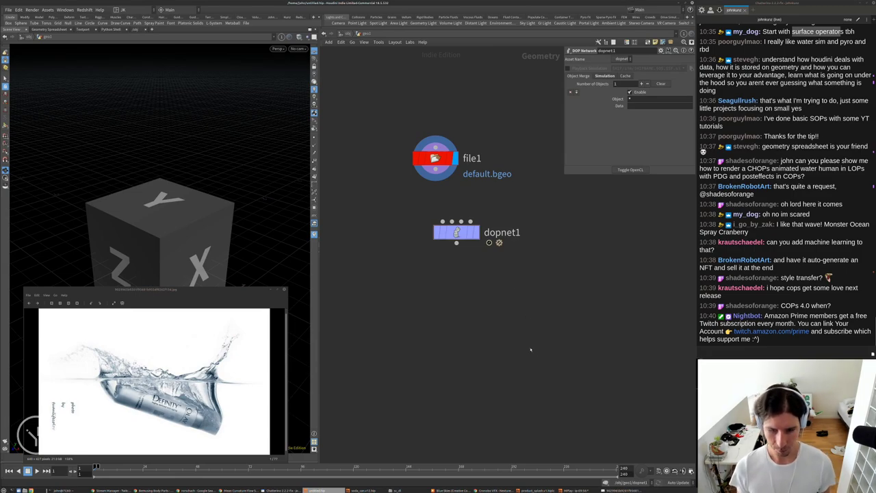
Search the geometry operator list for image-related nodes and FLIP nodes without adding one.
key(Tab)
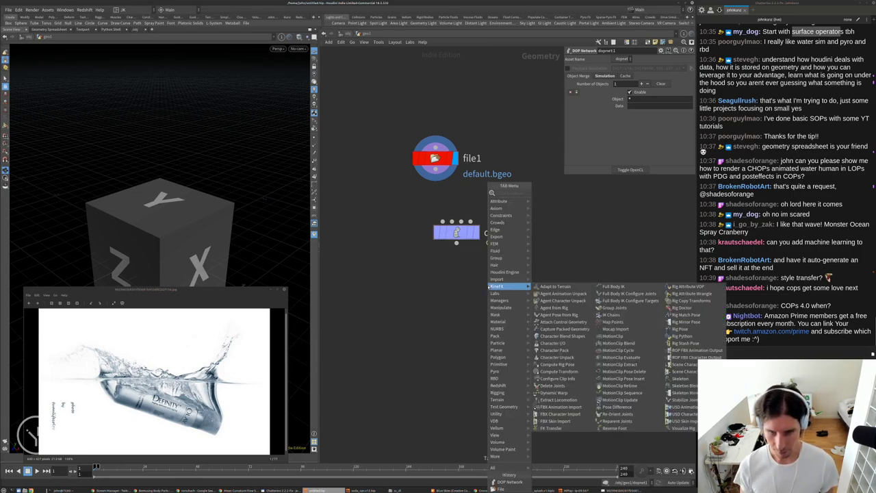
text(ima)
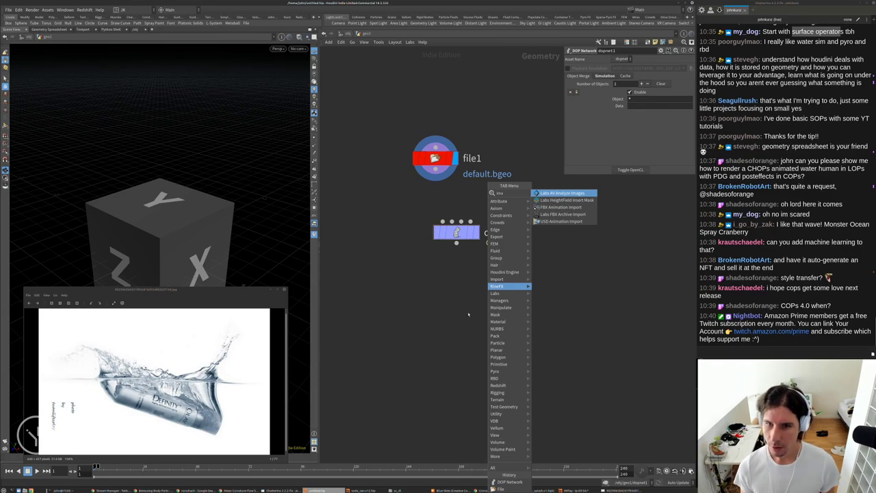
key(Down)
key(Down)
key(Down)
key(Down)
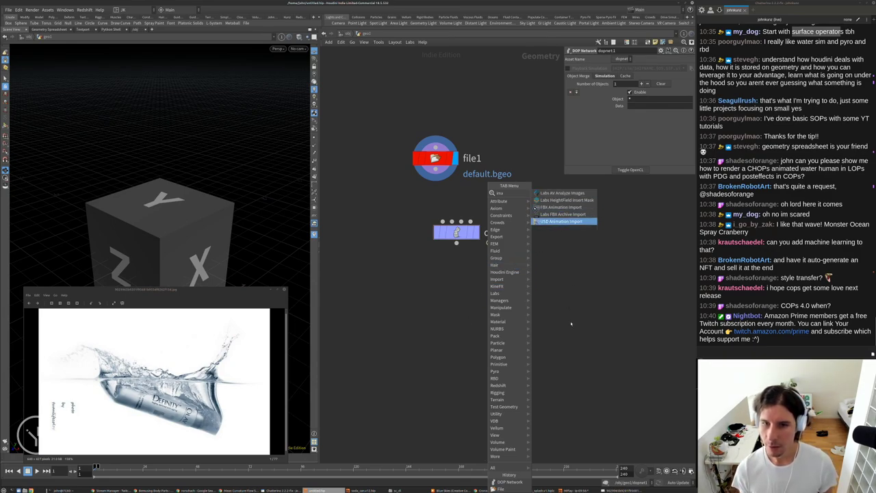
key(Escape)
key(Tab)
text(flip)
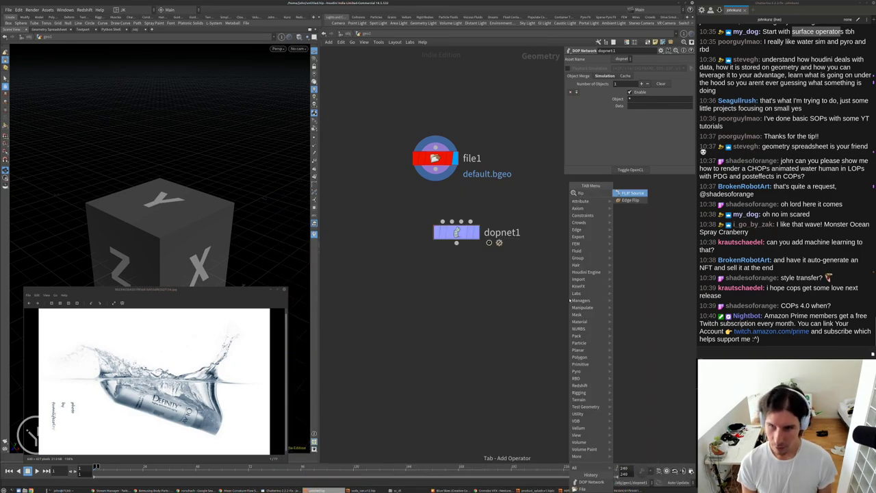
key(Escape)
Add a Volume Velocity node to the geometry network below dopnet1.
key(Tab)
text(vo)
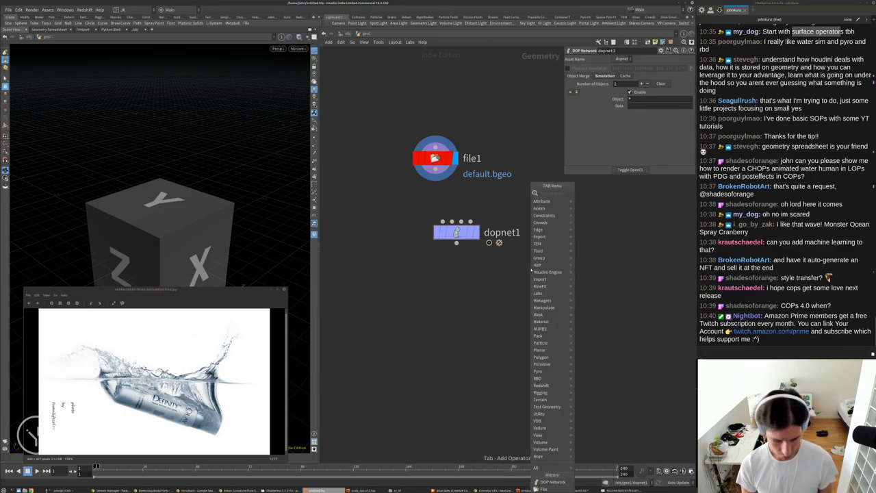
text(lume ve)
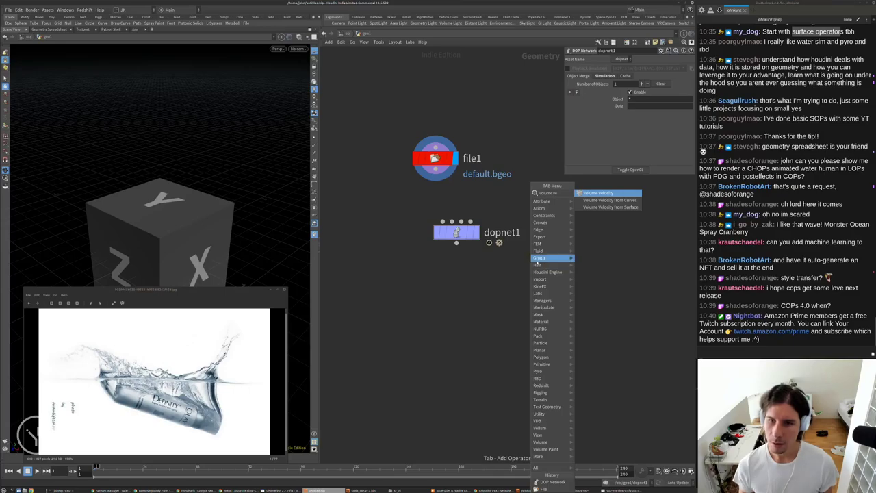
click(585, 194)
click(566, 285)
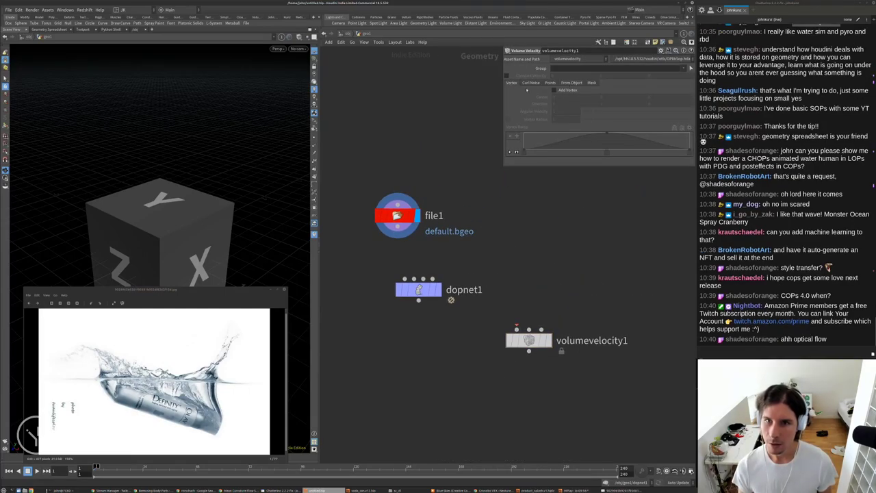
Add a Volume Optical Flow node above volumevelocity1 and return to the object level.
key(Tab)
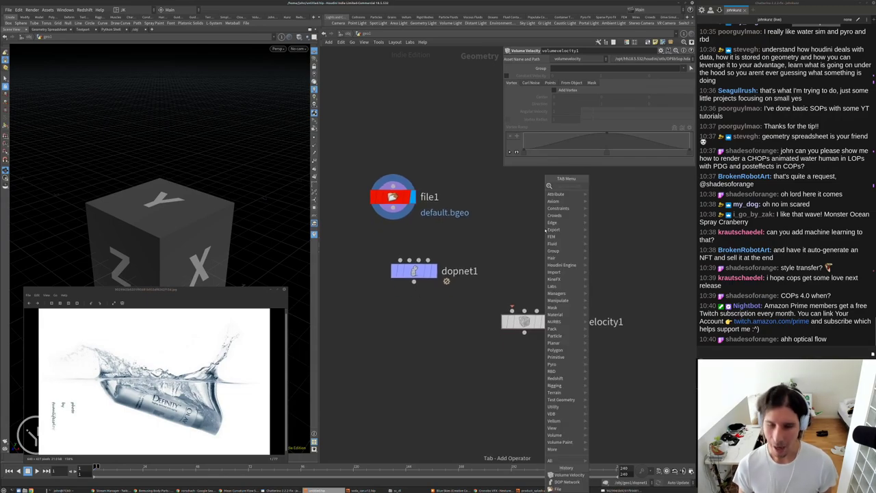
text(op)
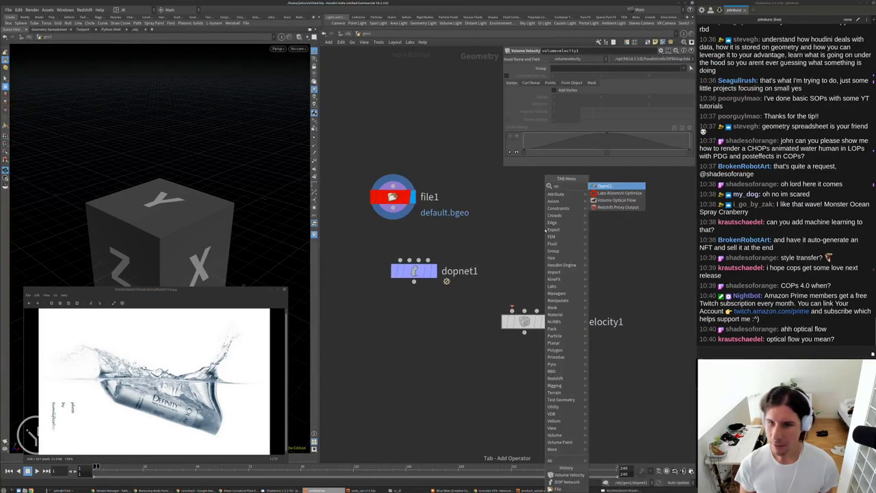
key(Down)
key(Down)
key(Return)
click(545, 230)
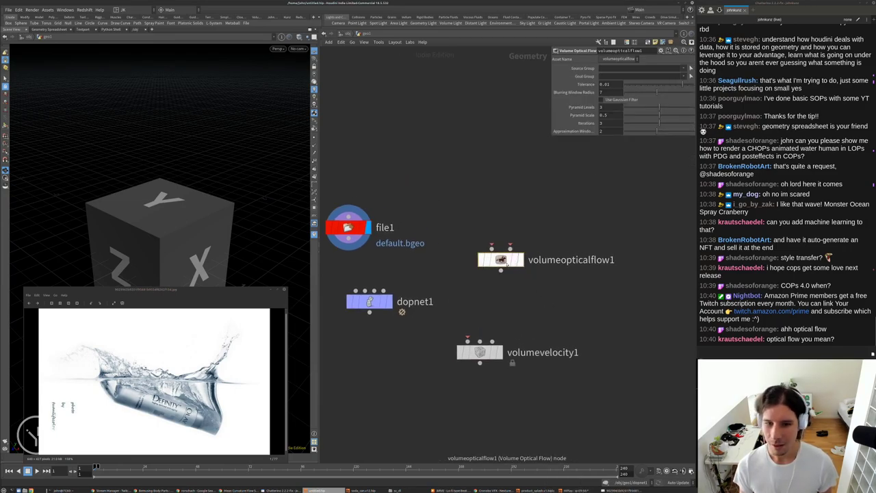
drag(515, 261, 602, 211)
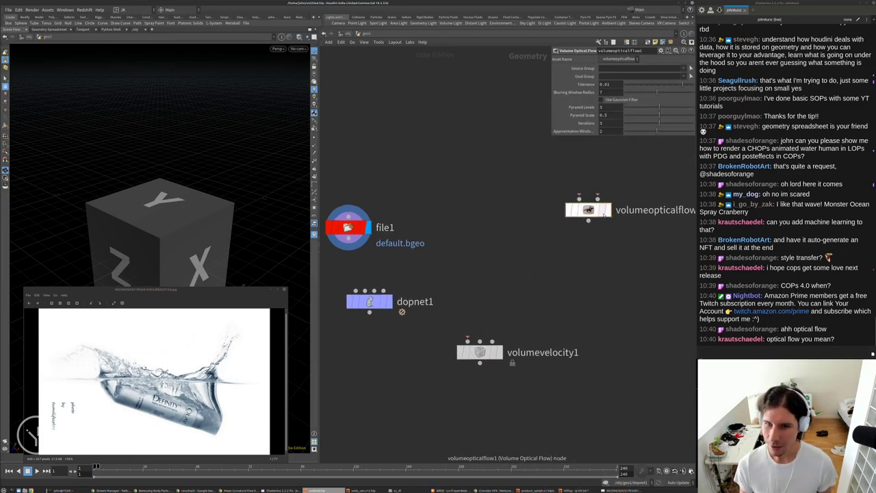
middle_drag(623, 262, 548, 266)
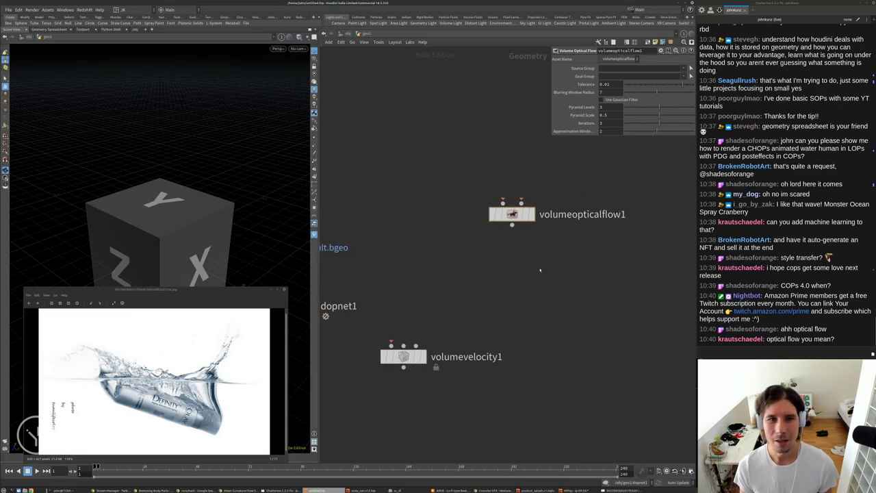
click(418, 189)
middle_drag(370, 112, 384, 67)
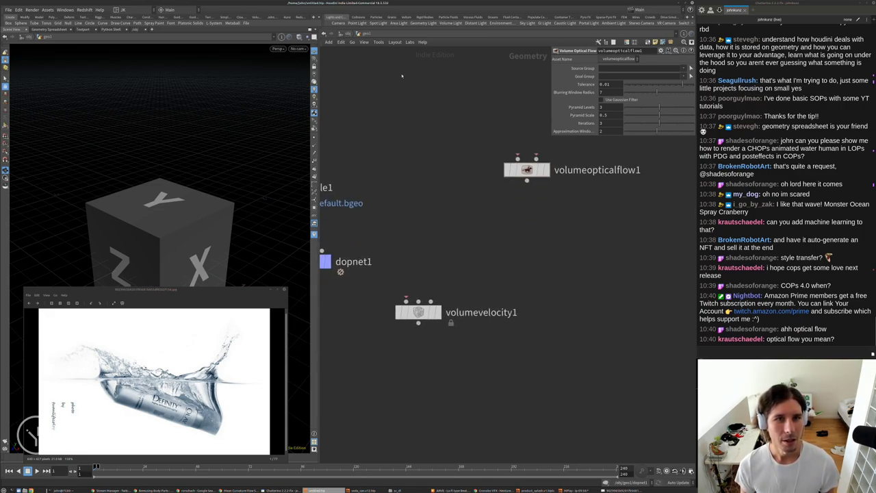
key(u)
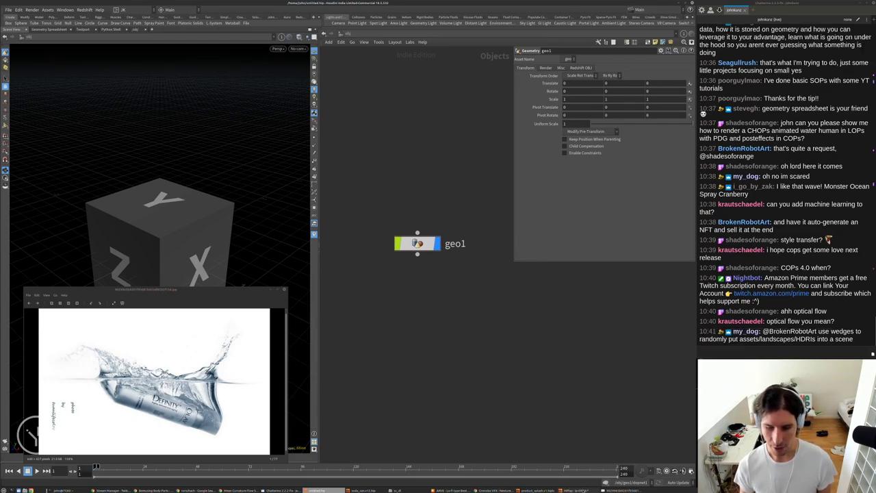
Bring up the MPlay flipbook and compare the splash with earlier renders around frames 25 to 28, including up close.
click(577, 490)
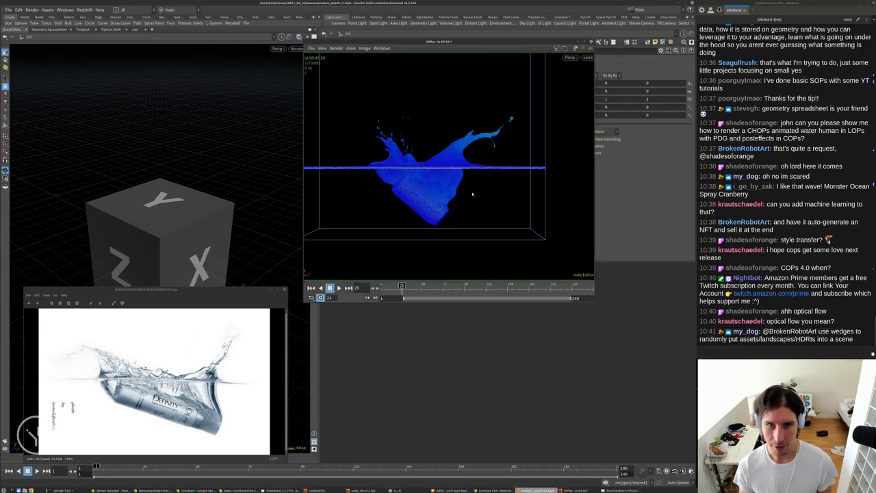
click(438, 204)
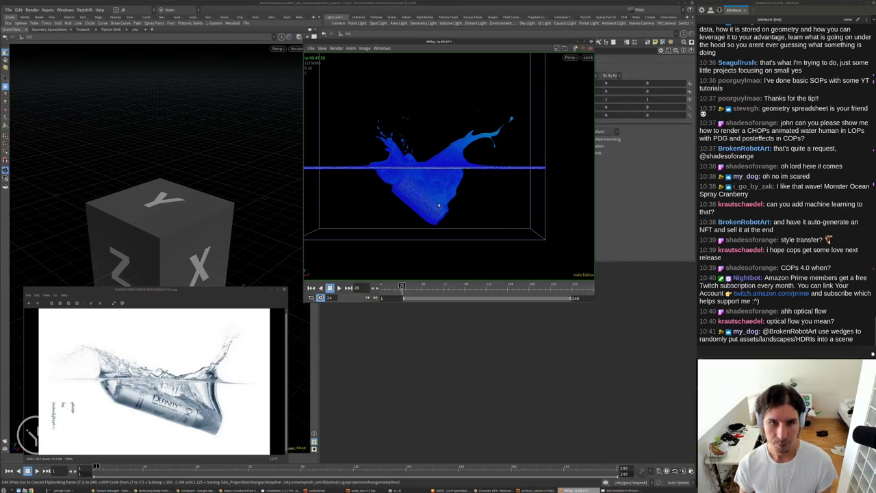
key(Up)
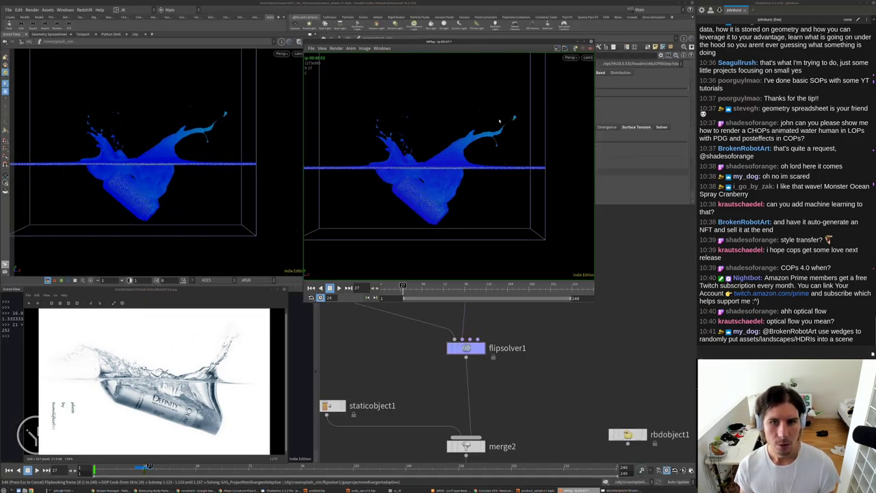
key(Down)
key(Up)
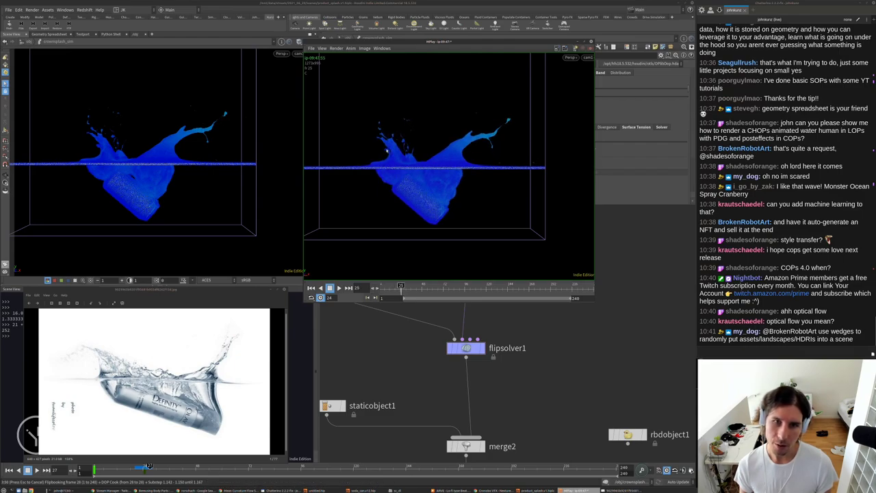
key(Left)
key(Left)
key(Left)
scroll(409, 154, up, 4)
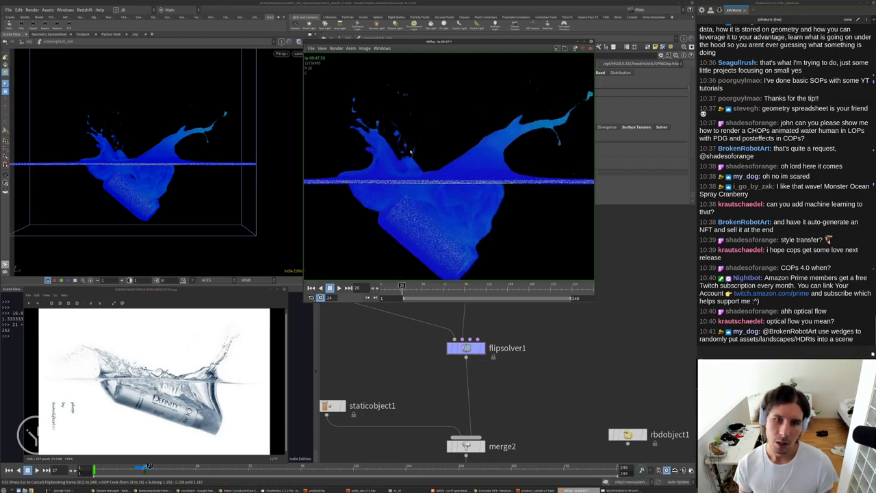
scroll(410, 154, down, 4)
scroll(411, 154, up, 1)
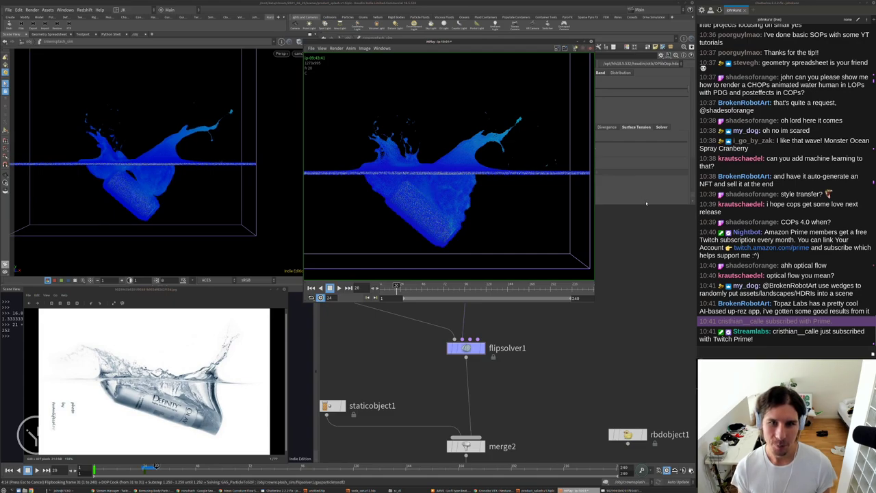
Cancel the running flipbook of the crown splash simulation and return the timeline to the first frame.
key(Escape)
key(ctrl+Up)
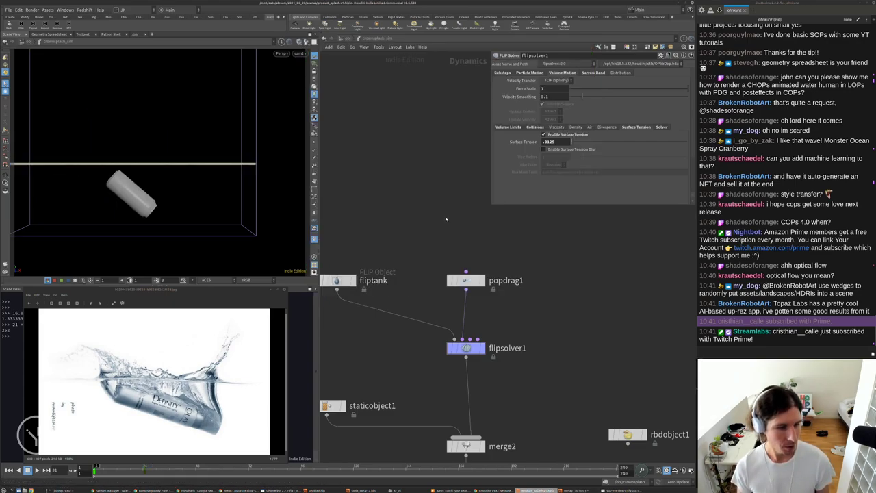
middle_drag(423, 217, 453, 222)
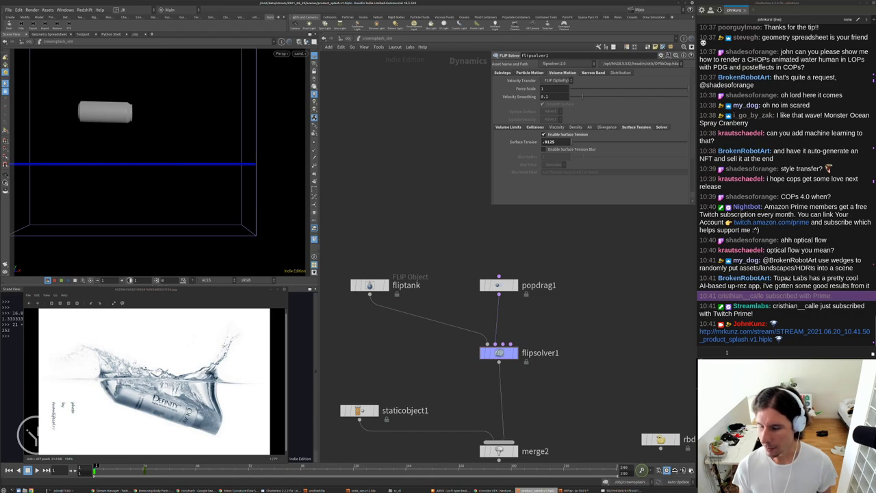
scroll(769, 182, up, 8)
scroll(768, 185, down, 10)
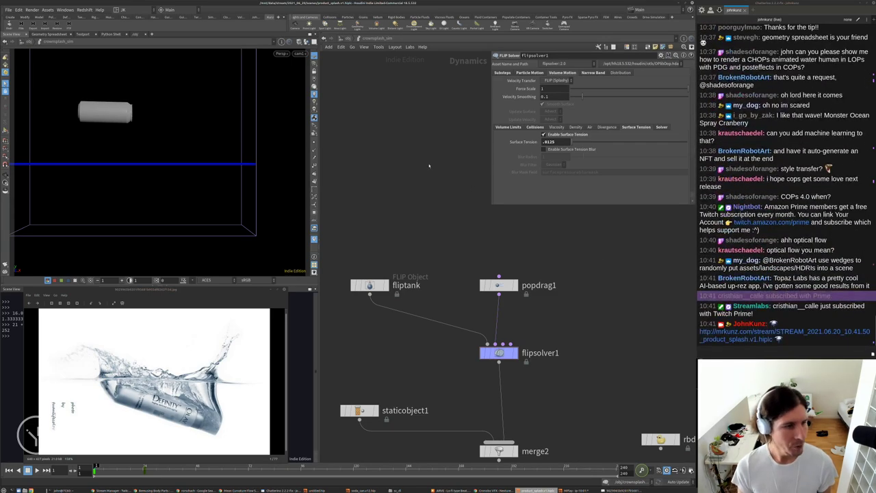
Set the fliptank's particle separation to 0.00145 and launch a new flipbook render.
middle_drag(405, 230, 423, 188)
drag(423, 190, 384, 263)
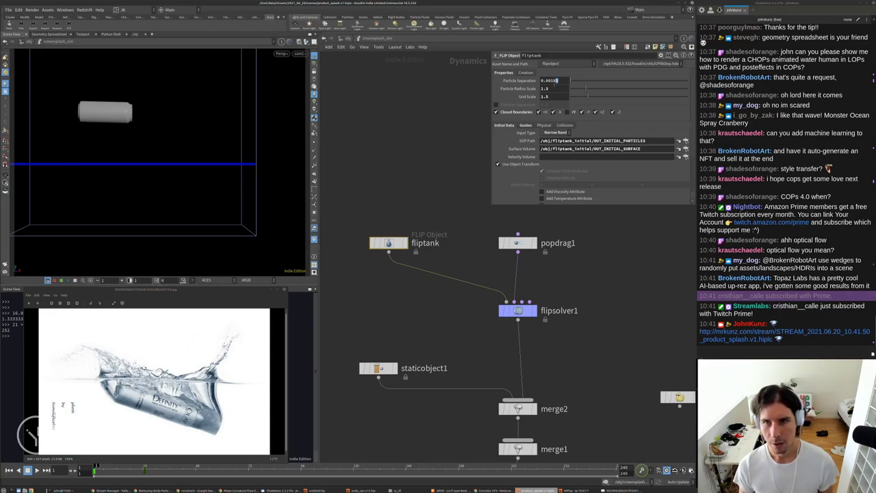
drag(554, 84, 551, 83)
text(0.00145)
key(Return)
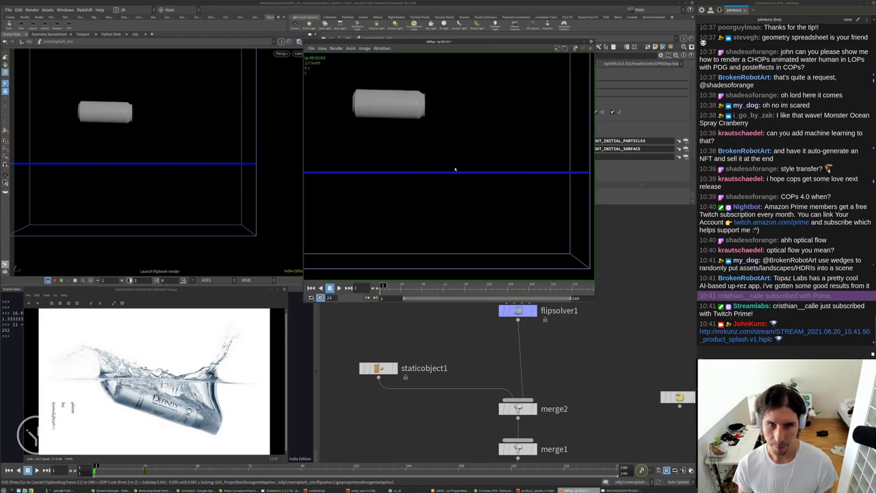
Step through the flipbook frames in MPlay and examine the splash shape up close around frame 21.
key(Right)
key(Right)
key(Right)
key(Right)
key(Right)
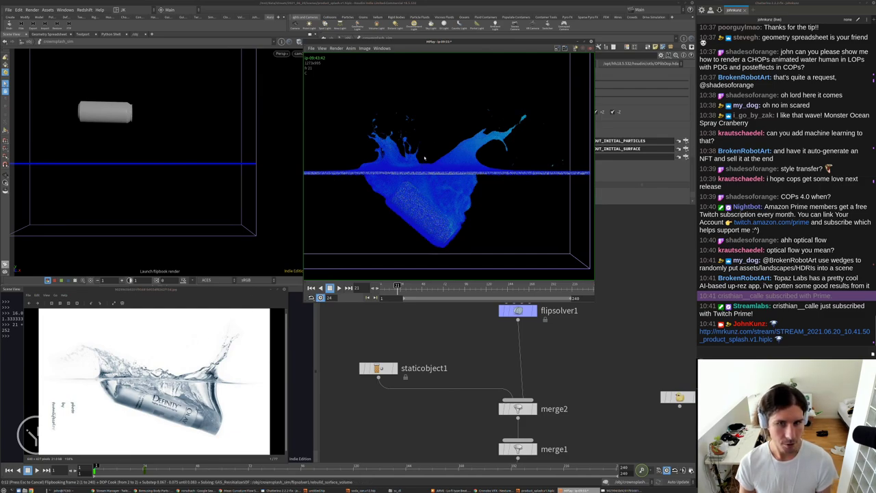
scroll(439, 167, up, 2)
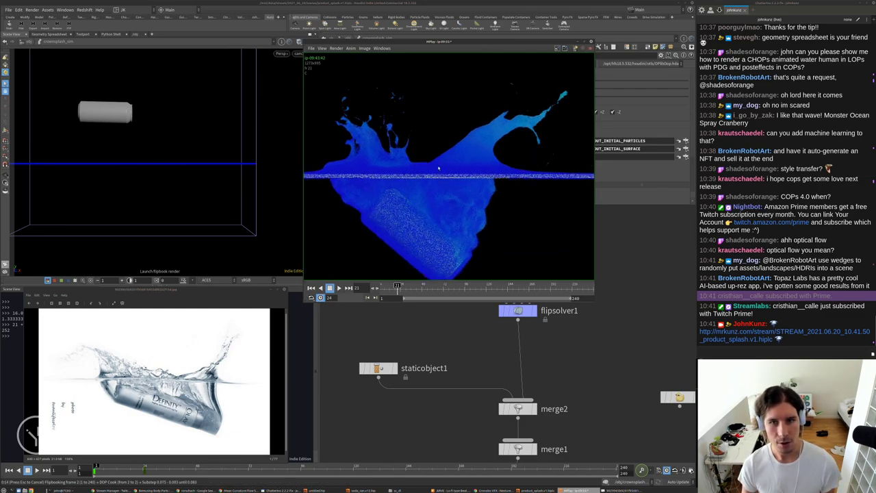
scroll(438, 169, down, 2)
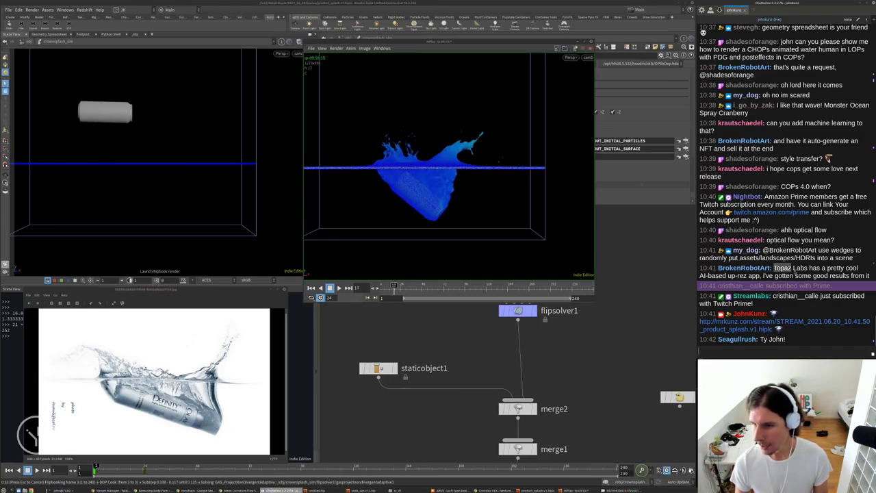
Select the words "Topaz Labs" in the chat and move the MPlay window slightly away from the scene viewport.
drag(774, 268, 808, 268)
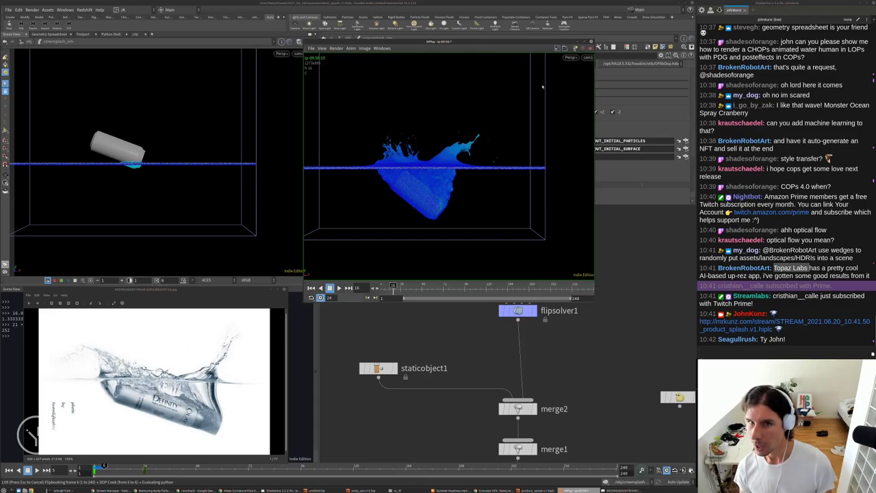
drag(516, 41, 533, 41)
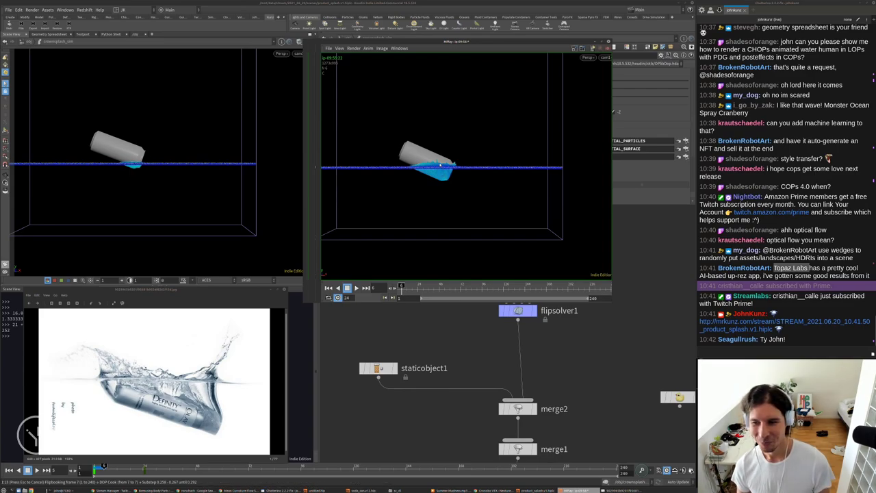
Examine the splash around the can up close in the MPlay flipbook as the early frames, about 6 to 10, render.
scroll(440, 165, up, 5)
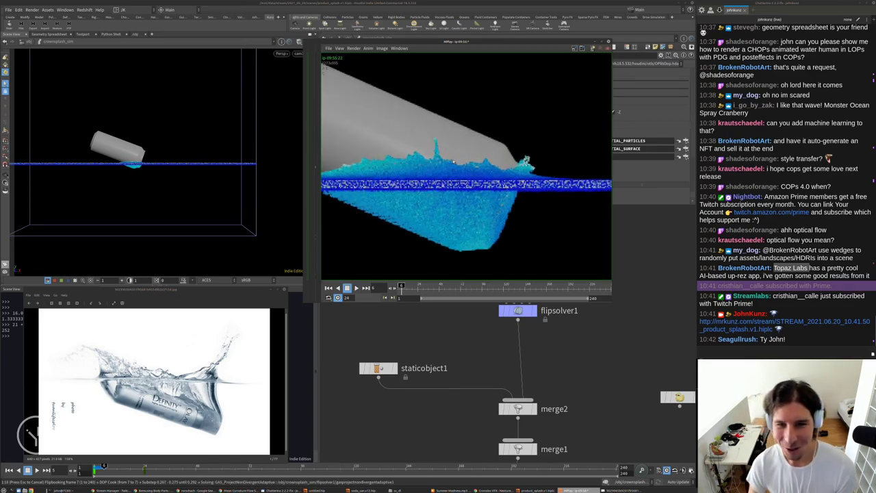
scroll(453, 161, down, 5)
scroll(428, 168, up, 1)
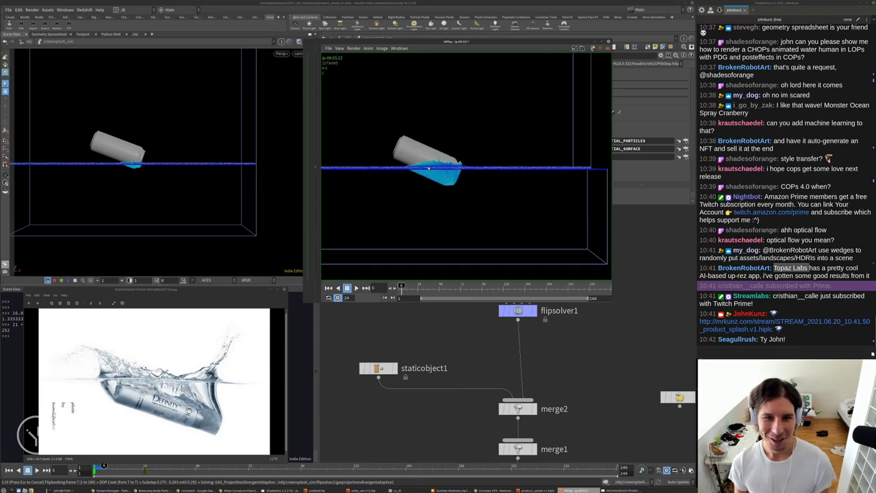
scroll(428, 167, up, 8)
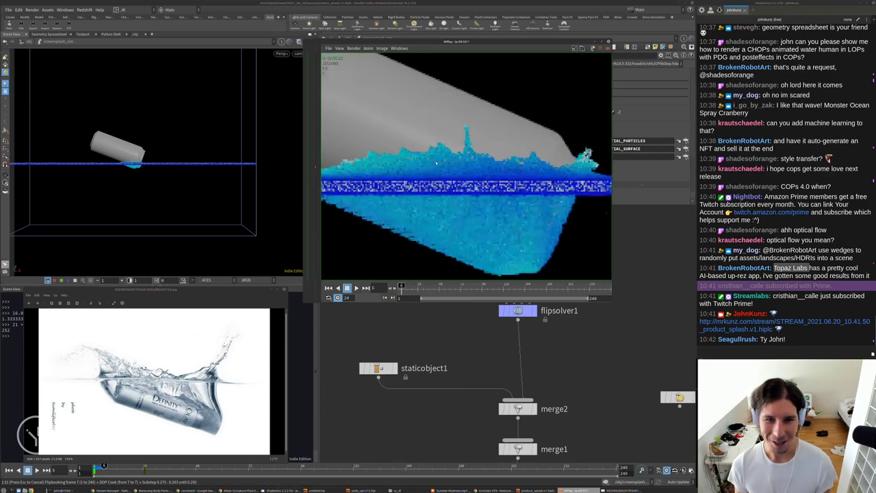
scroll(438, 159, down, 8)
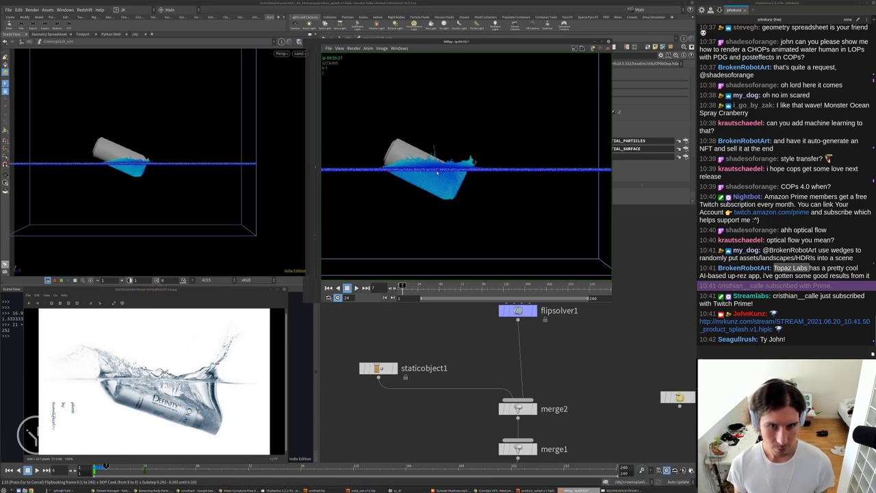
scroll(436, 174, up, 3)
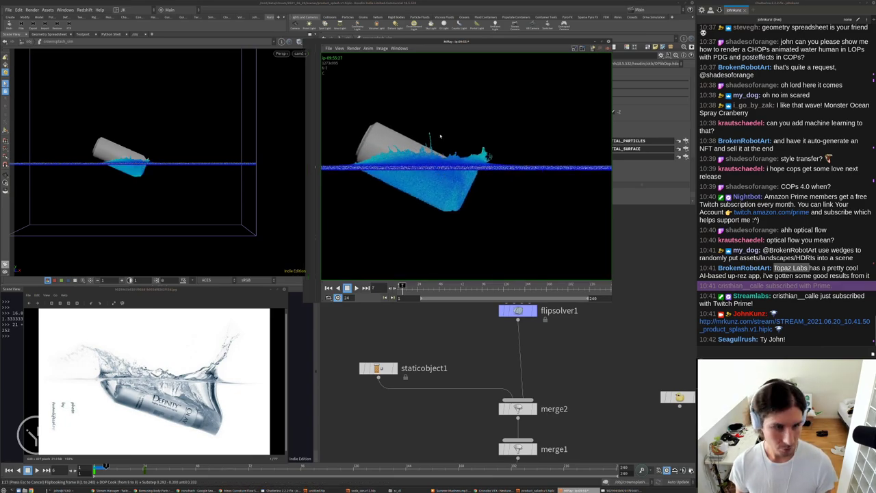
scroll(438, 143, up, 5)
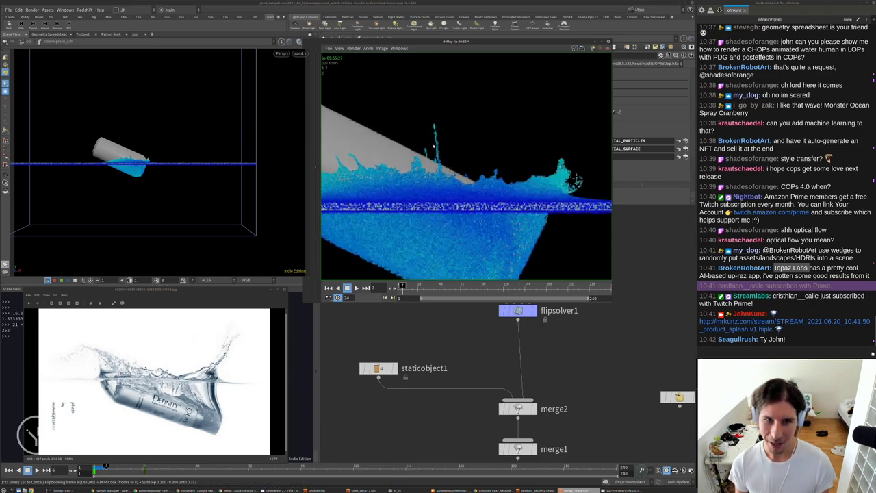
scroll(434, 146, up, 4)
scroll(436, 144, down, 1)
key(h)
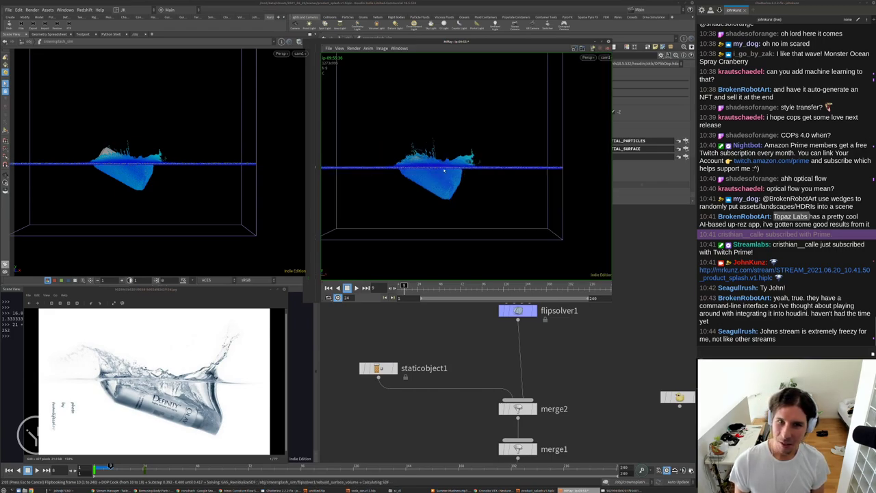
mouse_move(434, 148)
right_down()
mouse_move(434, 165)
mouse_move(434, 139)
mouse_move(434, 155)
right_up()
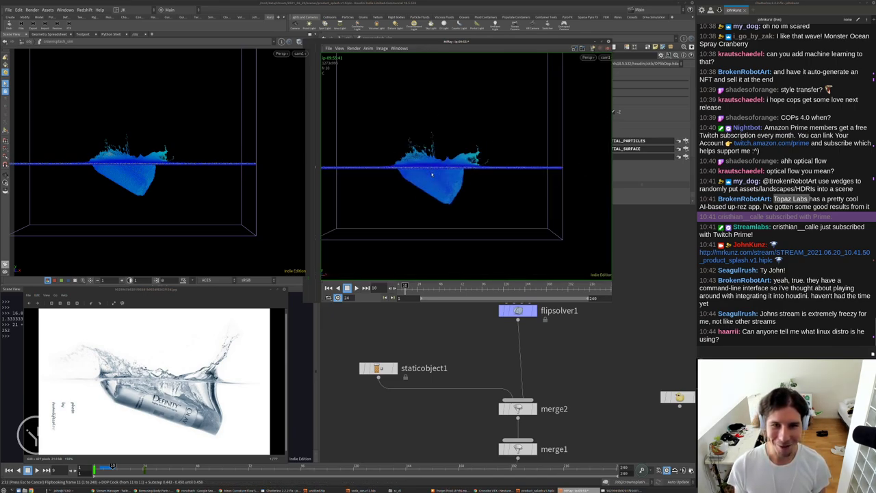
scroll(433, 171, up, 1)
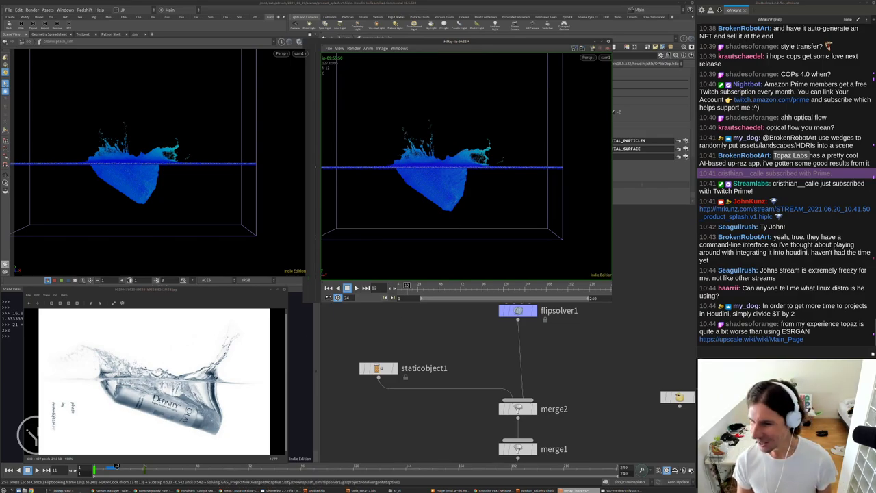
Switch to the terminal and run neofetch to show the system information.
key(alt+Tab)
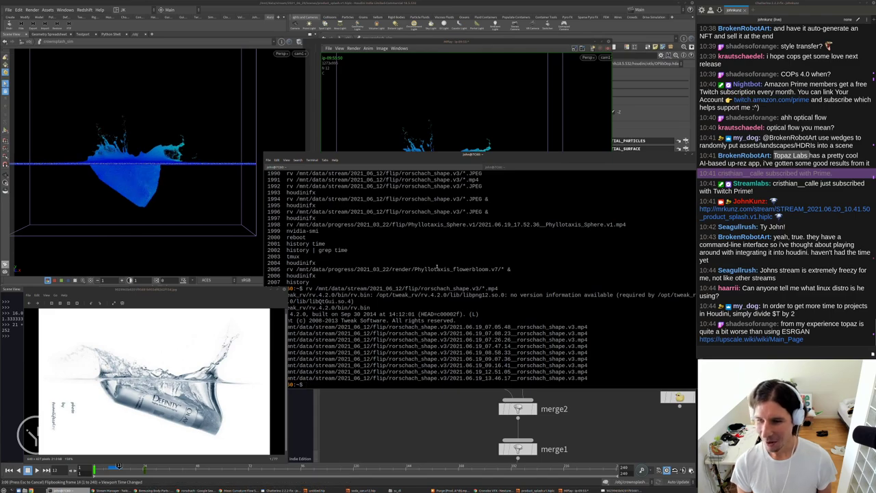
key(Return)
key(Return)
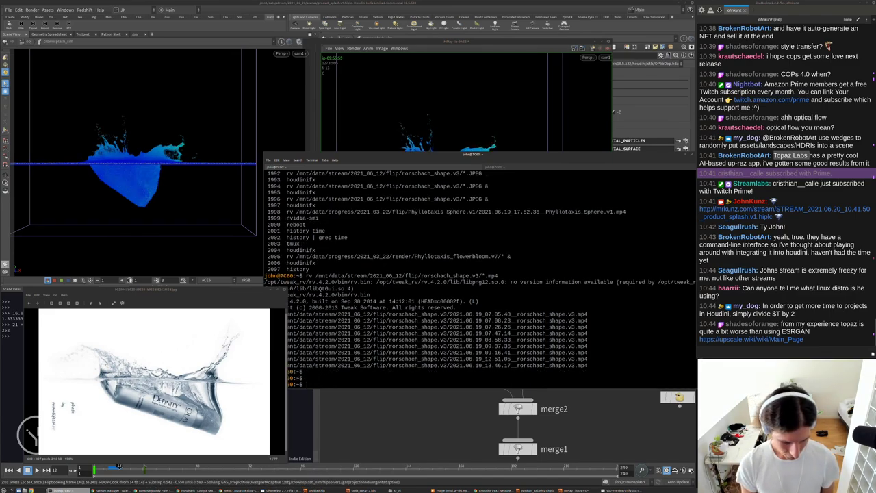
text(neofet)
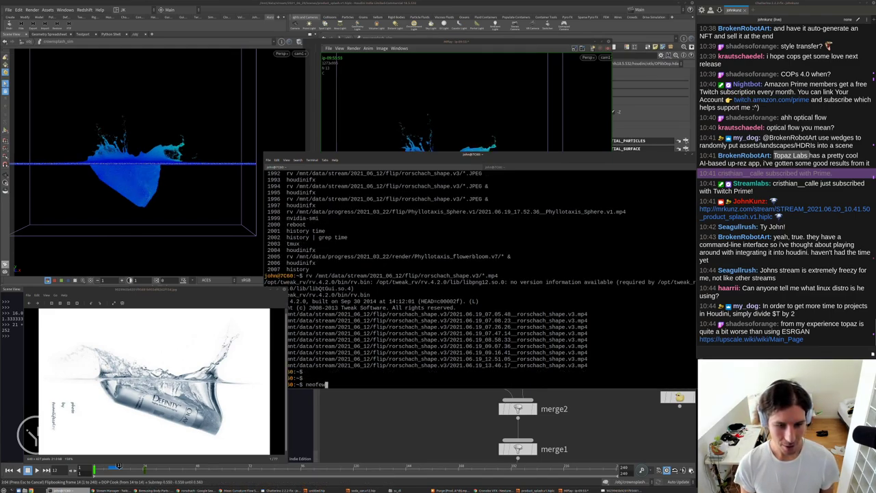
text(ch)
key(Return)
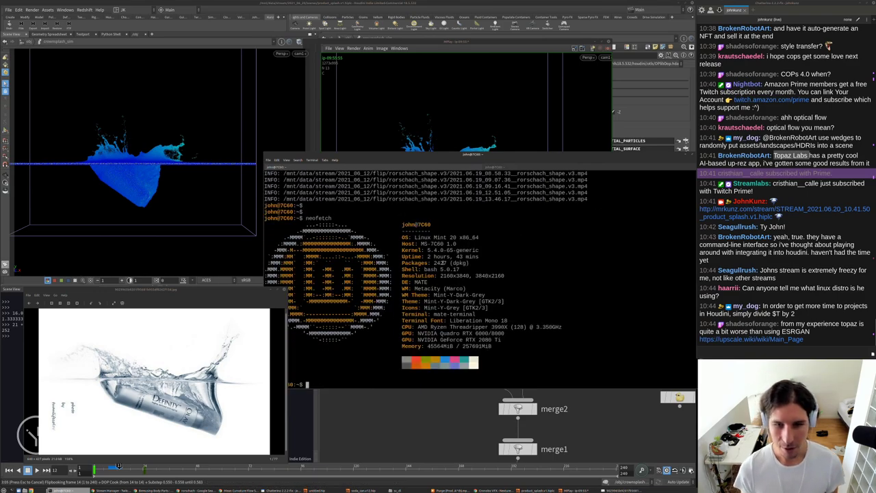
Highlight the OS line in the neofetch output.
drag(478, 237, 412, 236)
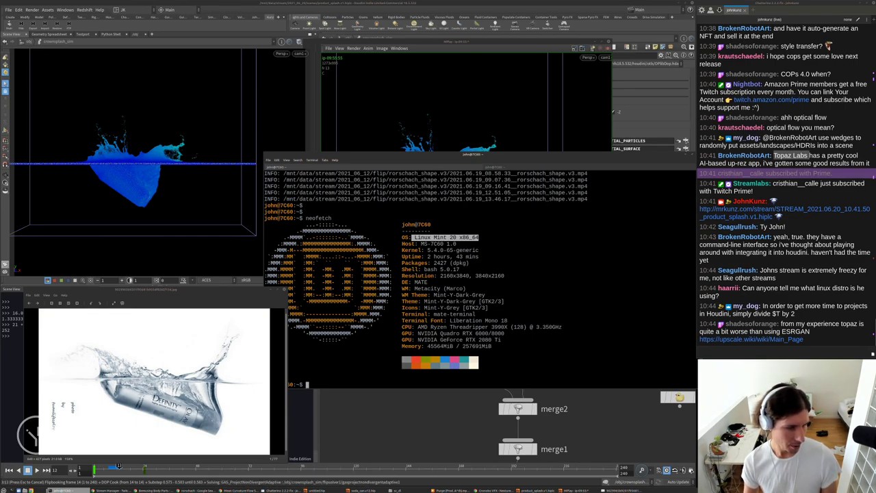
key(super)
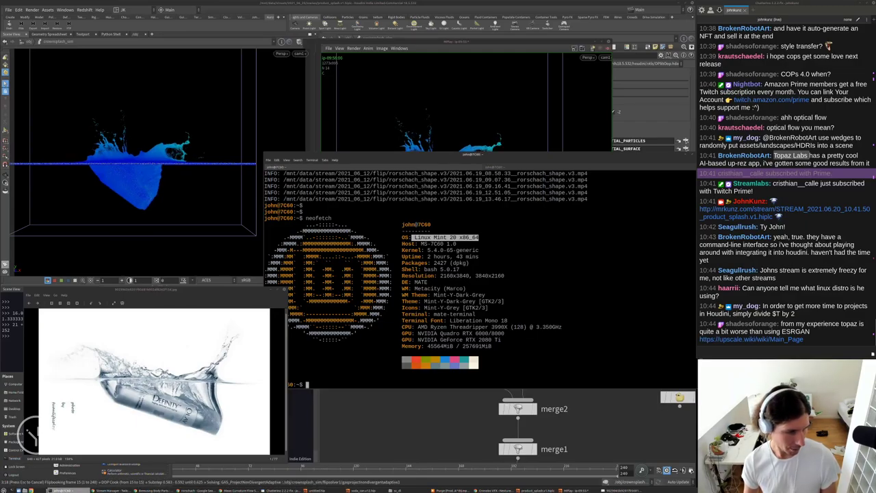
click(441, 262)
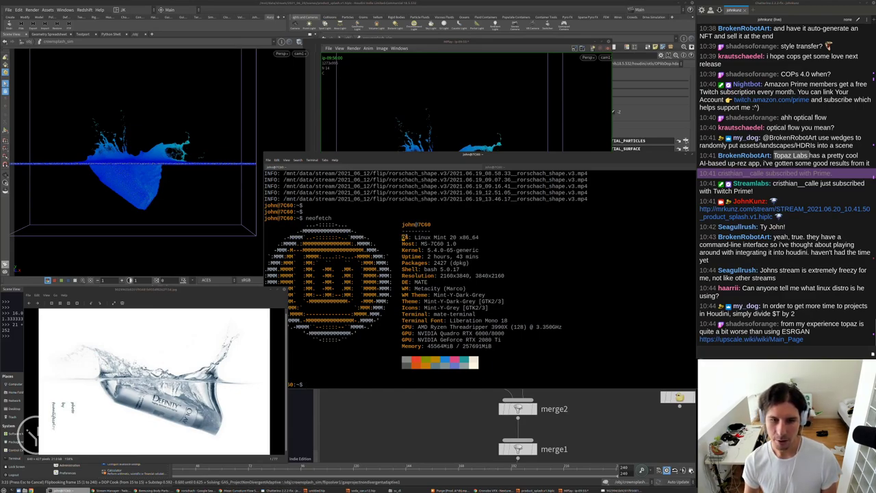
drag(404, 237, 477, 237)
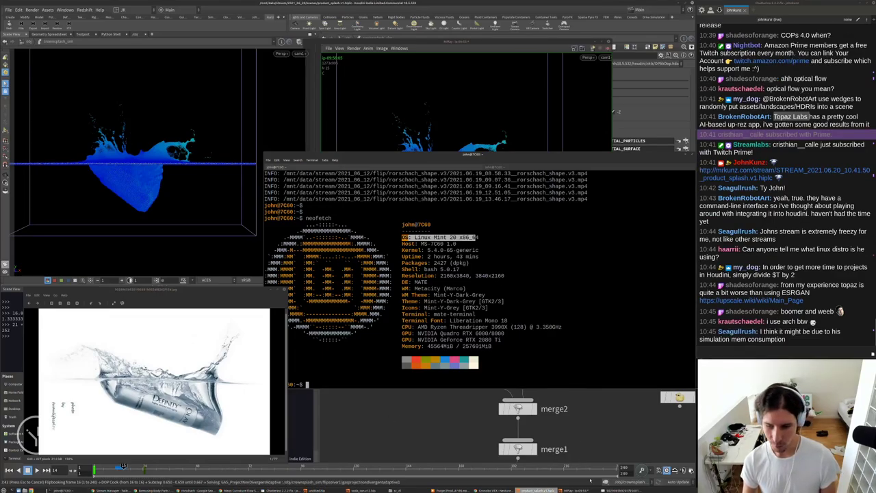
Switch back to MPlay and inspect the splash crown and its thin tendrils up close around frames 14 to 18.
click(578, 490)
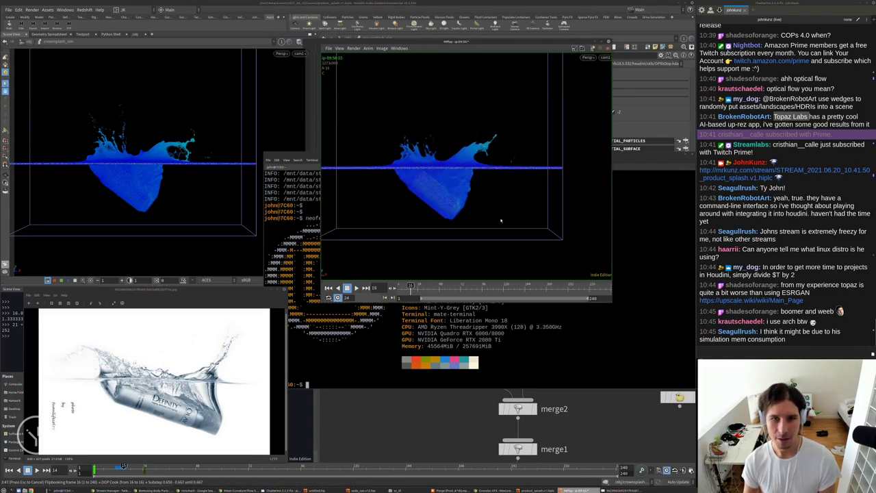
click(426, 142)
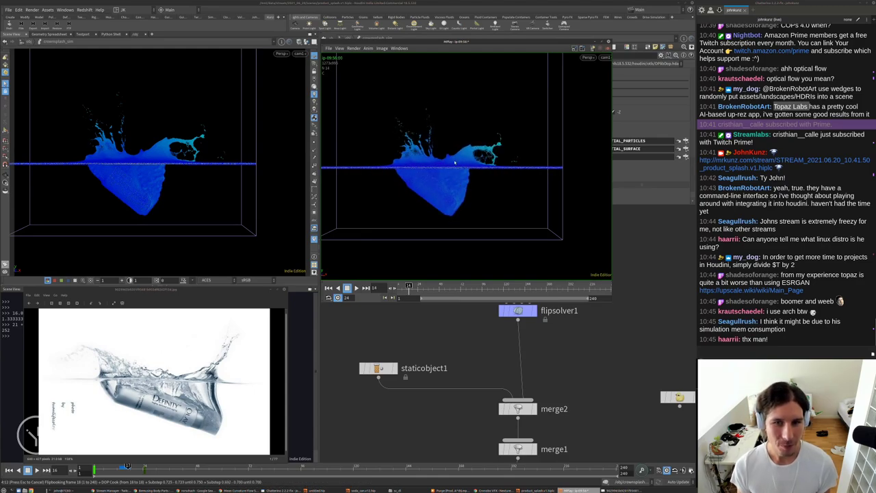
scroll(457, 167, up, 3)
scroll(457, 166, down, 2)
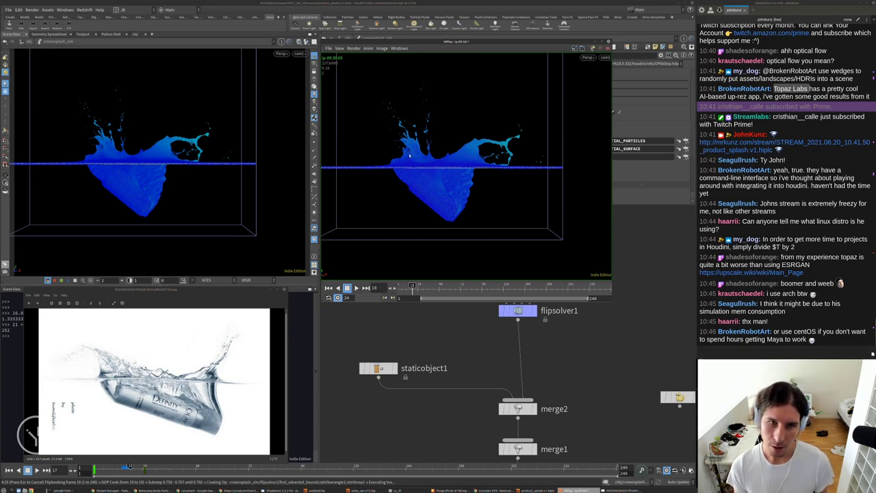
scroll(402, 149, up, 4)
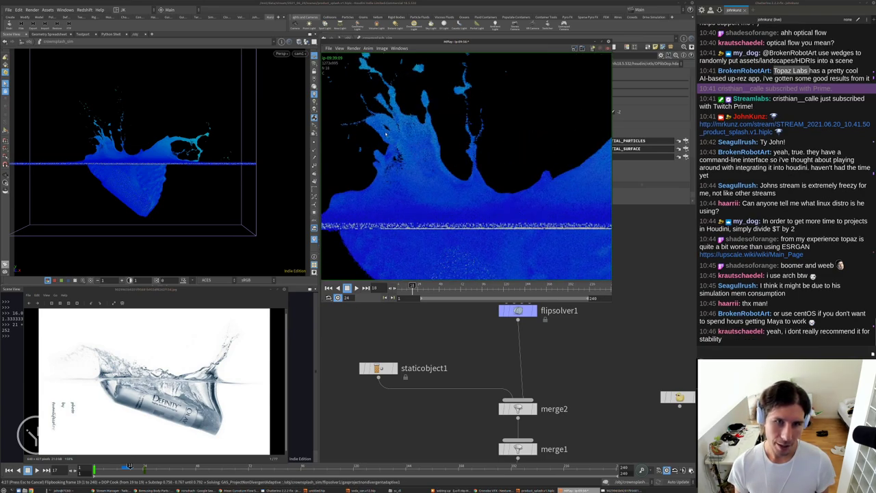
scroll(410, 149, down, 4)
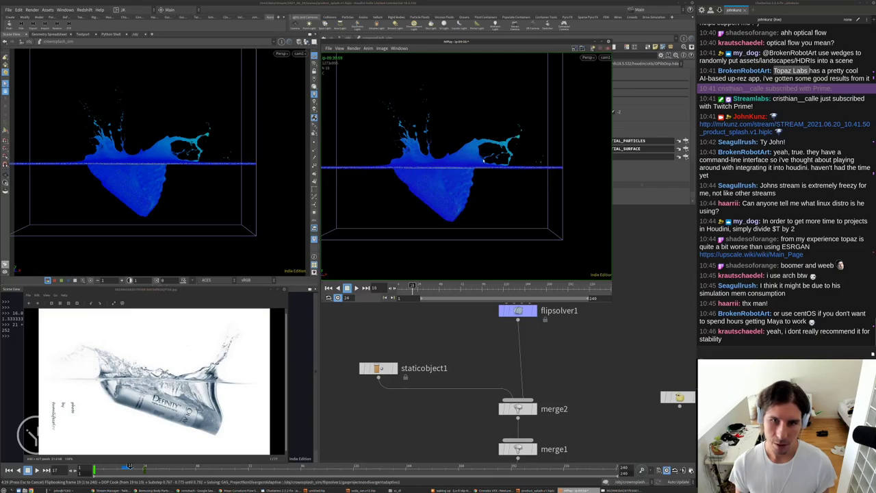
Cancel the running flipbook and return the timeline to the first frame.
click(671, 239)
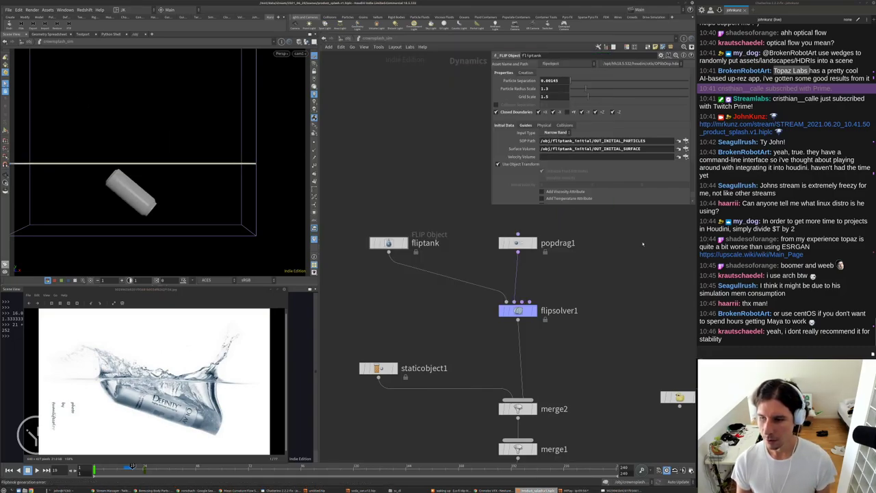
key(ctrl+Up)
Set the fliptank's particle radius scale to 1.25.
middle_drag(633, 233, 641, 250)
drag(431, 212, 395, 281)
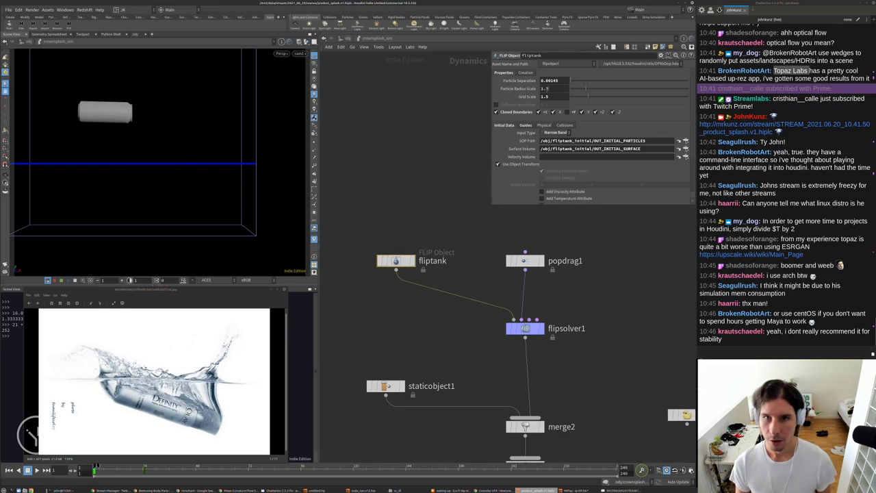
text(25)
key(Return)
Set the air resistance of popdrag1 to 0.5.
middle_drag(433, 158, 414, 188)
scroll(415, 188, down, 3)
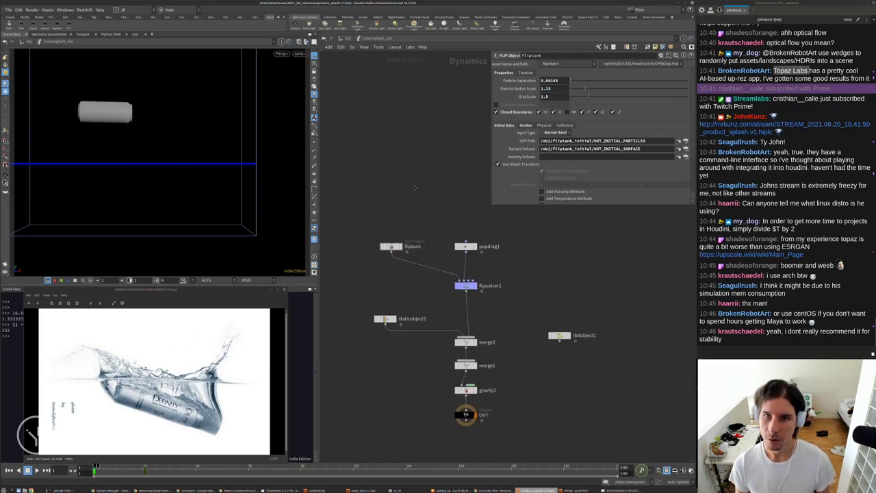
scroll(472, 306, up, 3)
click(461, 271)
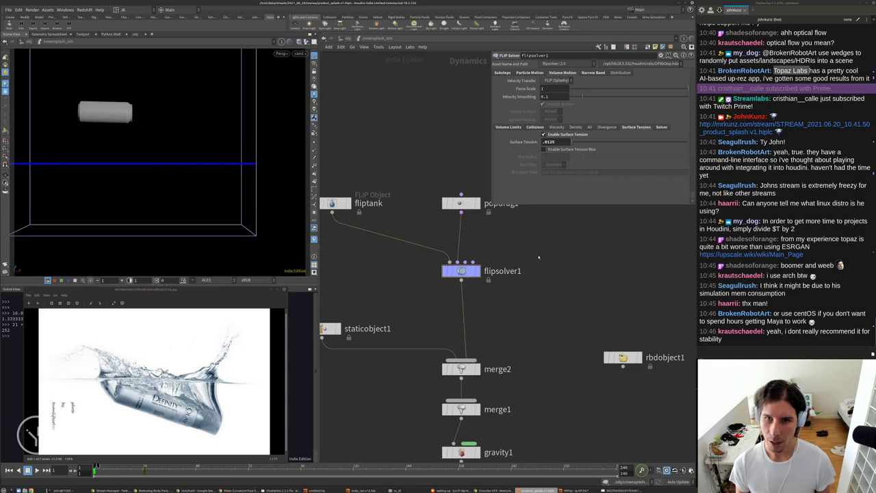
click(460, 203)
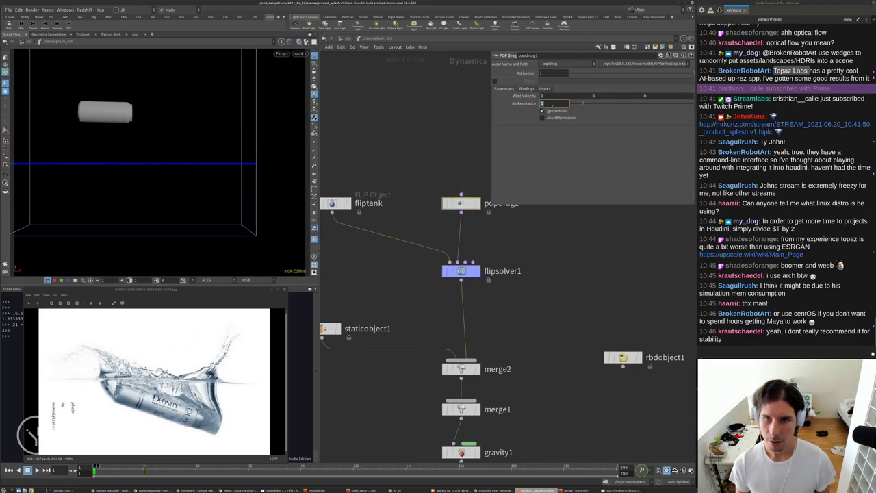
click(553, 104)
text(.5)
key(Return)
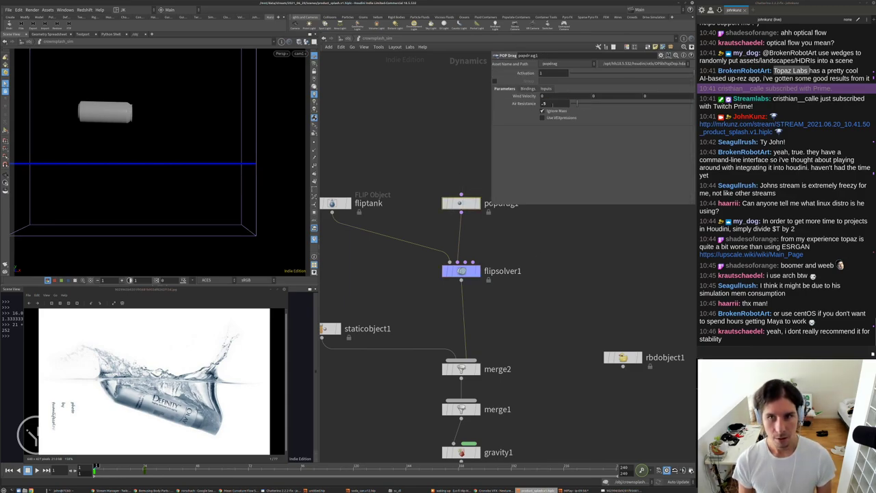
Set the surface tension of flipsolver1 to 0.011.
mouse_move(446, 134)
middle_down()
mouse_move(446, 159)
mouse_move(448, 143)
middle_up()
click(448, 143)
click(462, 279)
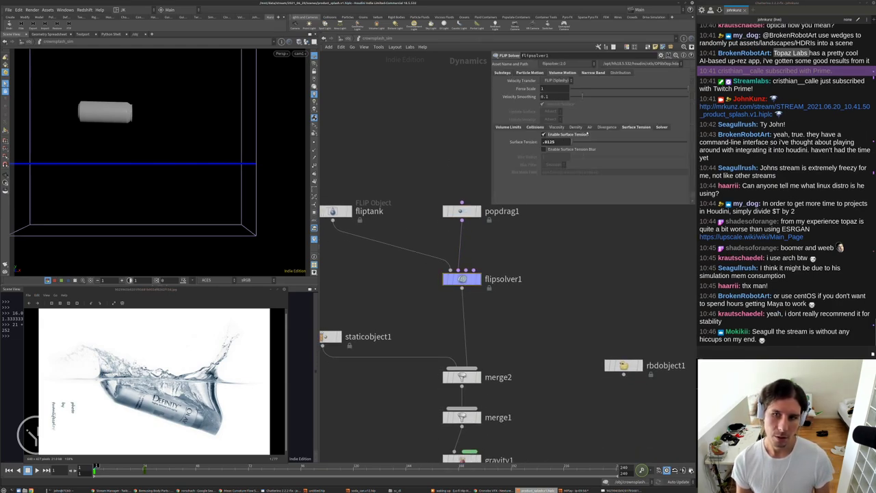
drag(556, 142, 549, 141)
text(1)
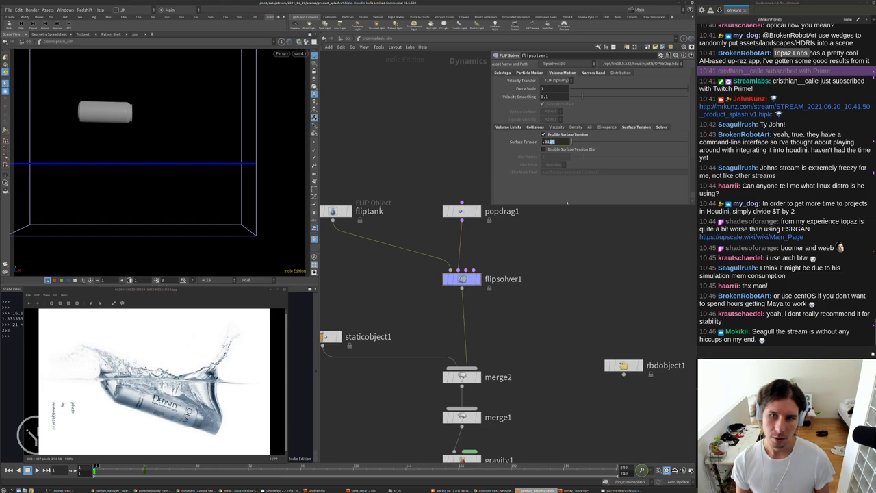
key(Return)
middle_drag(444, 150, 444, 176)
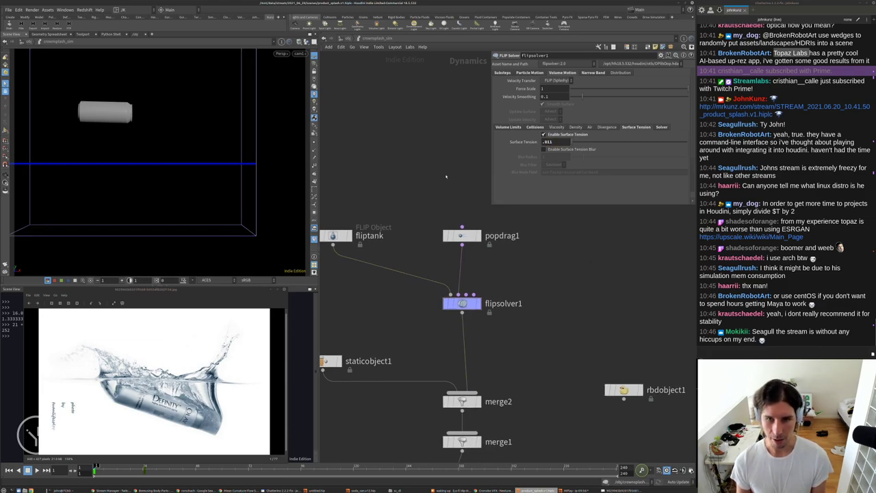
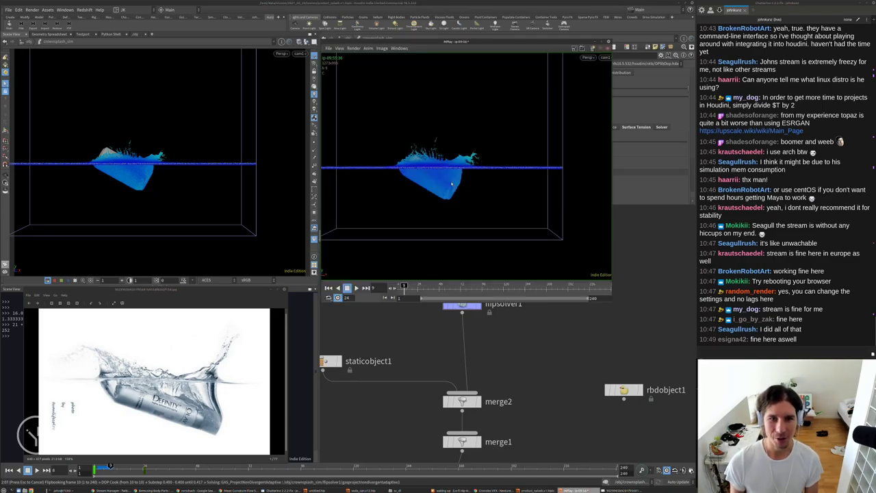
Examine the splash detail up close in the new flipbook in MPlay around frames 9 to 11.
scroll(451, 183, up, 6)
scroll(450, 182, down, 6)
scroll(430, 156, up, 3)
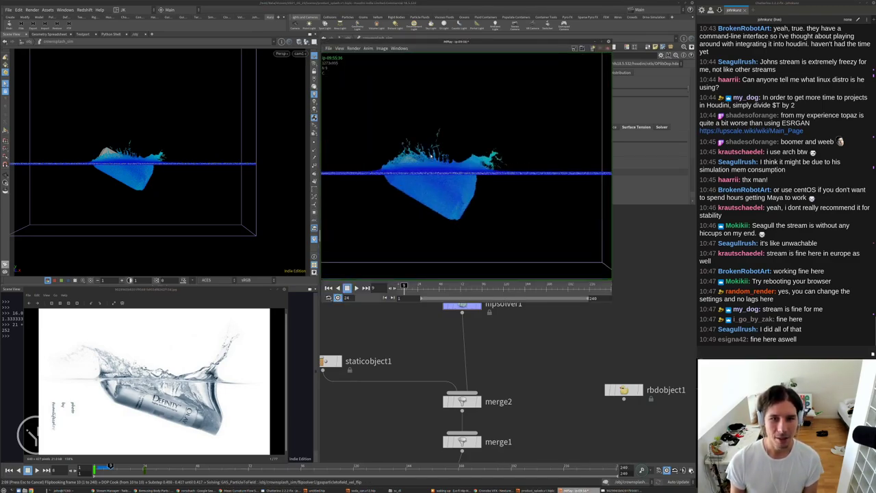
scroll(431, 159, down, 2)
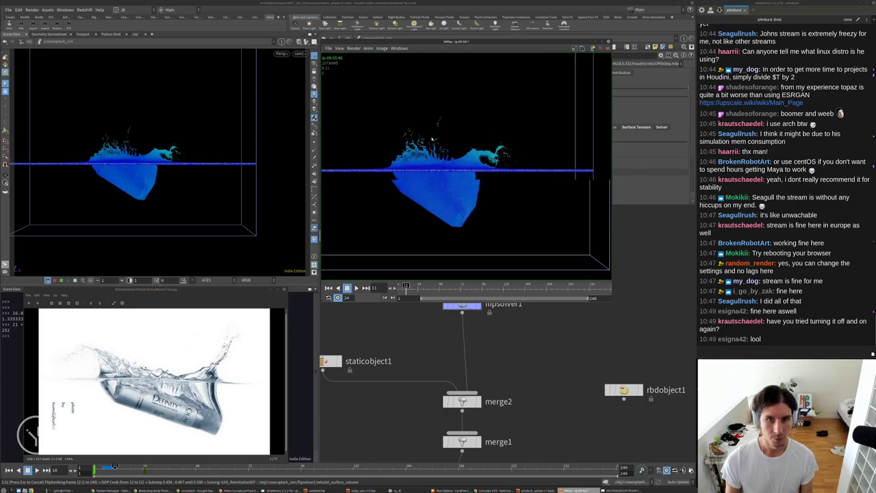
scroll(437, 162, up, 3)
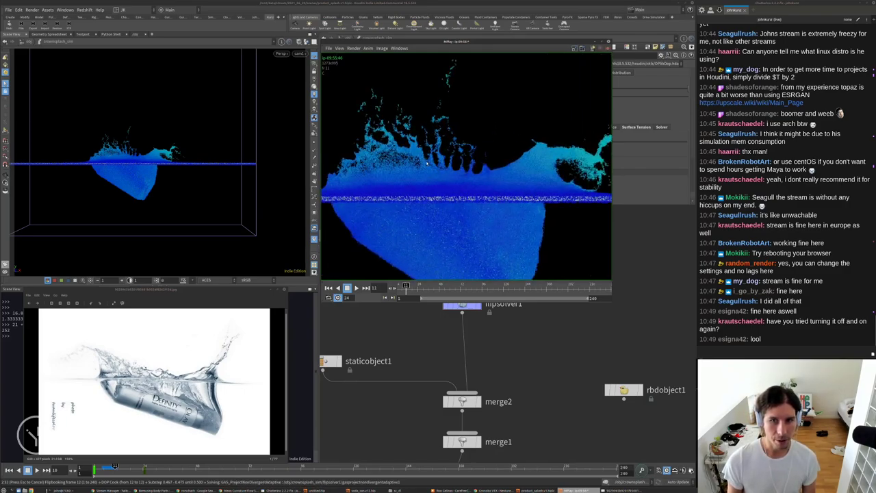
Examine the crown fingers and side splash up close in the MPlay flipbook from frames 11 to 14.
middle_drag(427, 163, 366, 165)
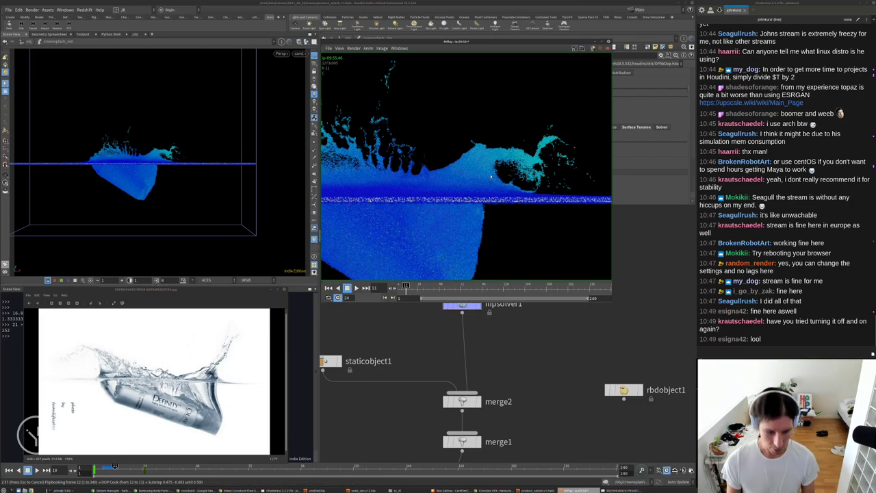
key(h)
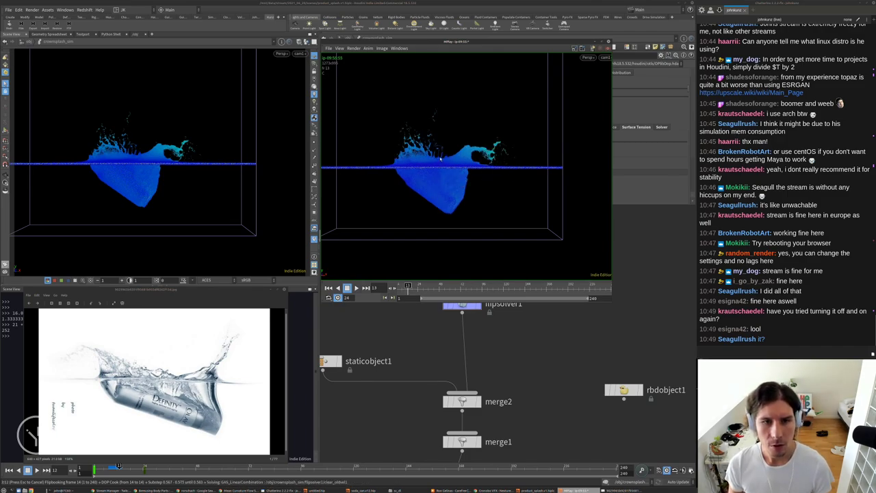
scroll(414, 149, up, 2)
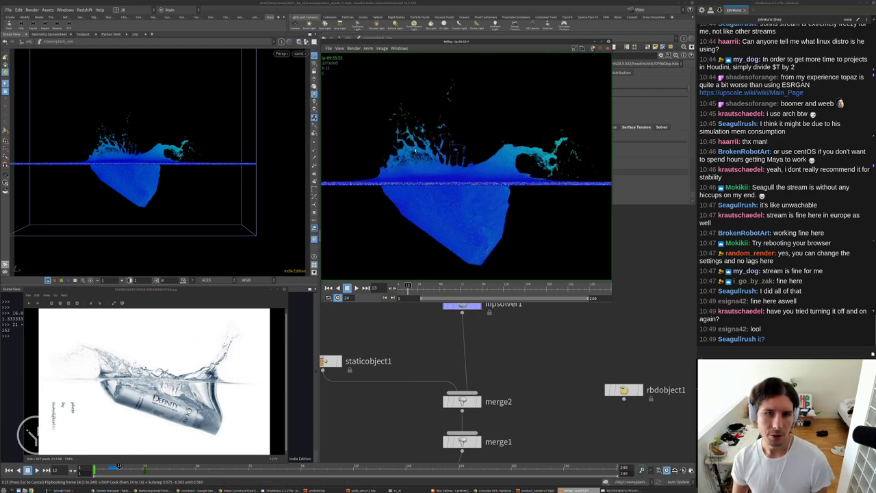
scroll(414, 149, up, 1)
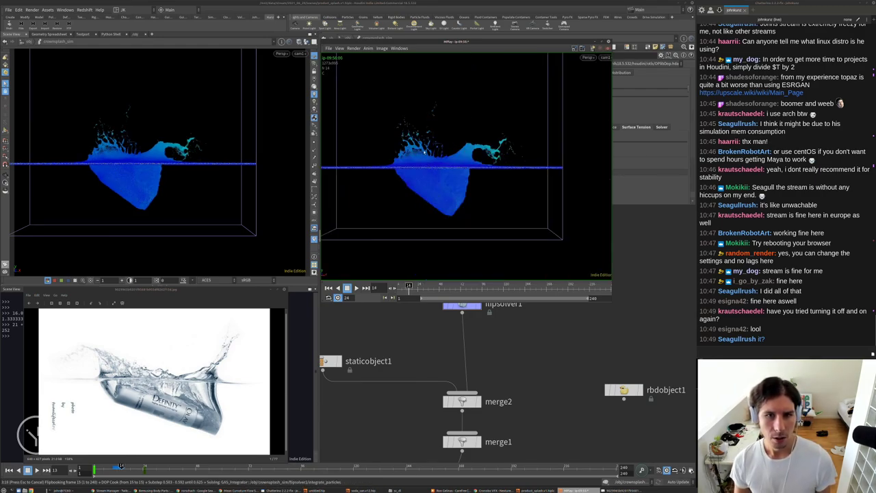
middle_drag(415, 151, 423, 164)
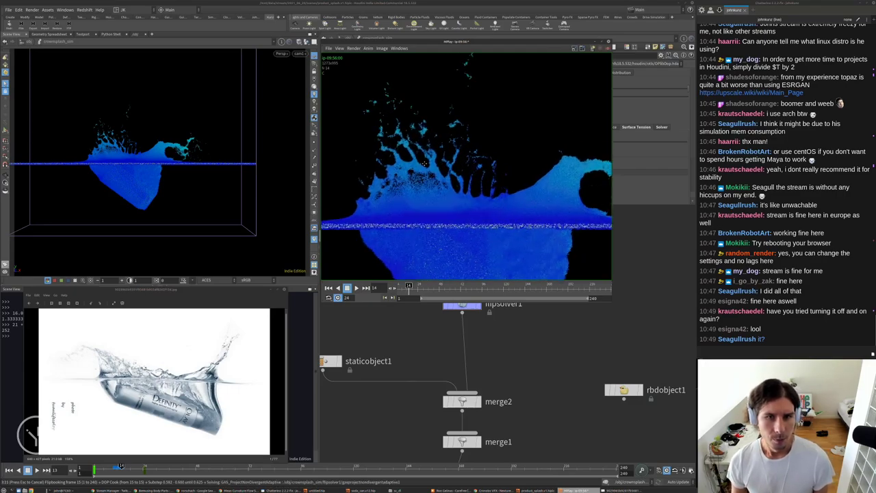
key(h)
scroll(402, 166, up, 1)
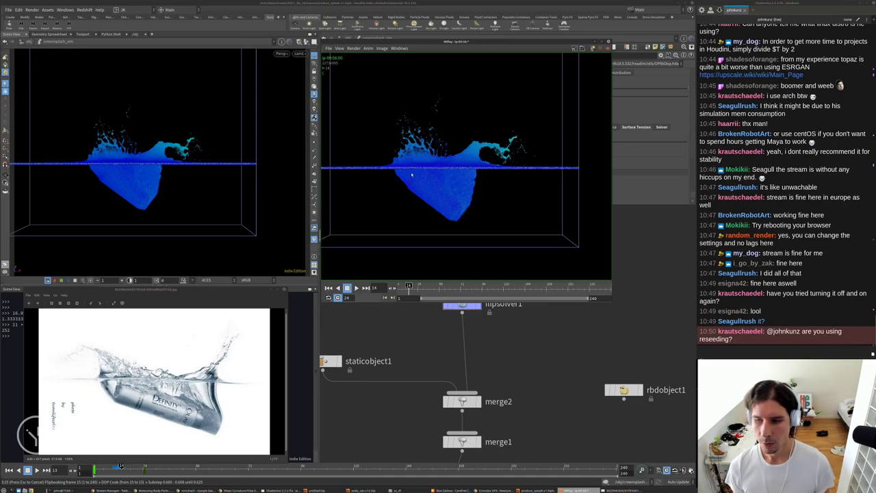
scroll(411, 174, down, 1)
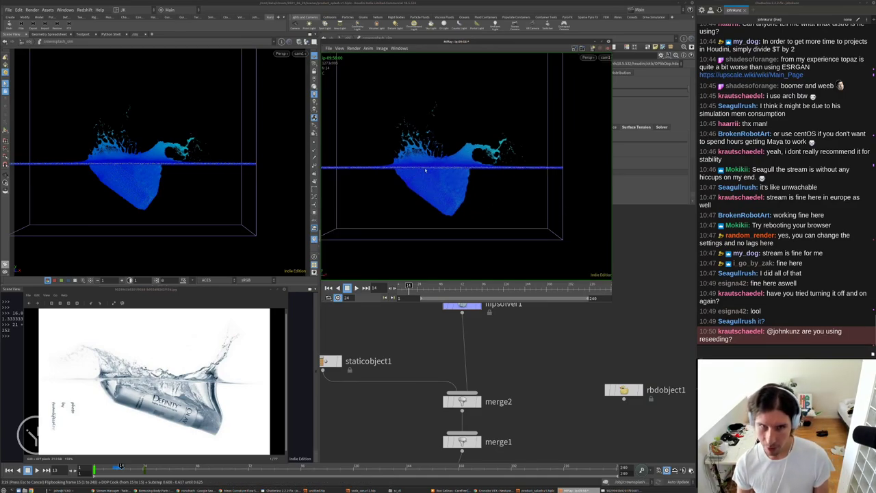
Reposition the MPlay window and compare the splash shape between frames 13 and 16 of the flipbook.
drag(427, 43, 470, 197)
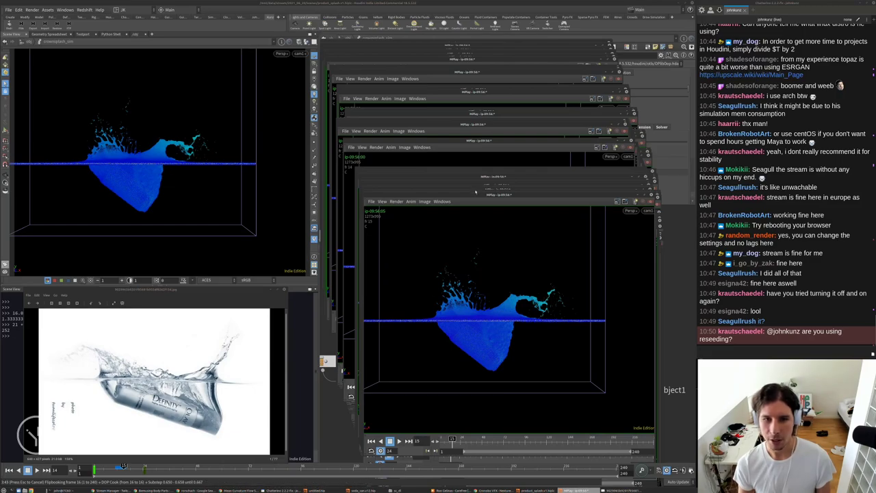
drag(474, 198, 457, 156)
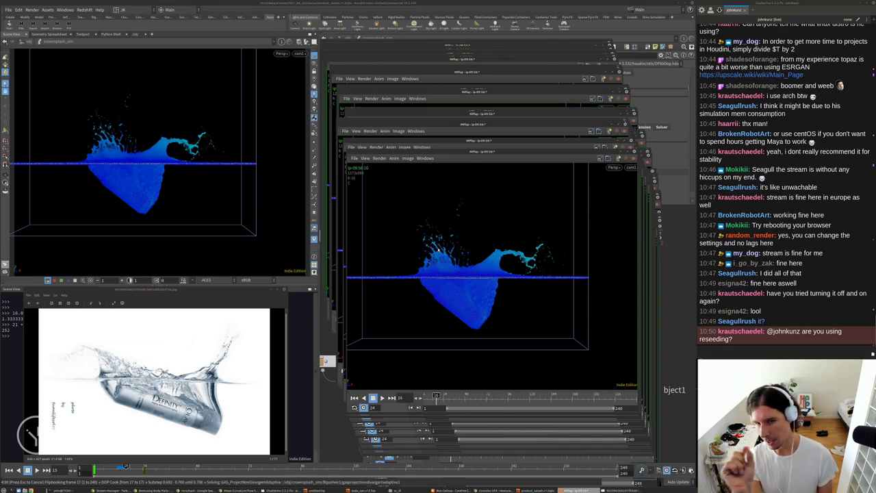
scroll(438, 258, up, 5)
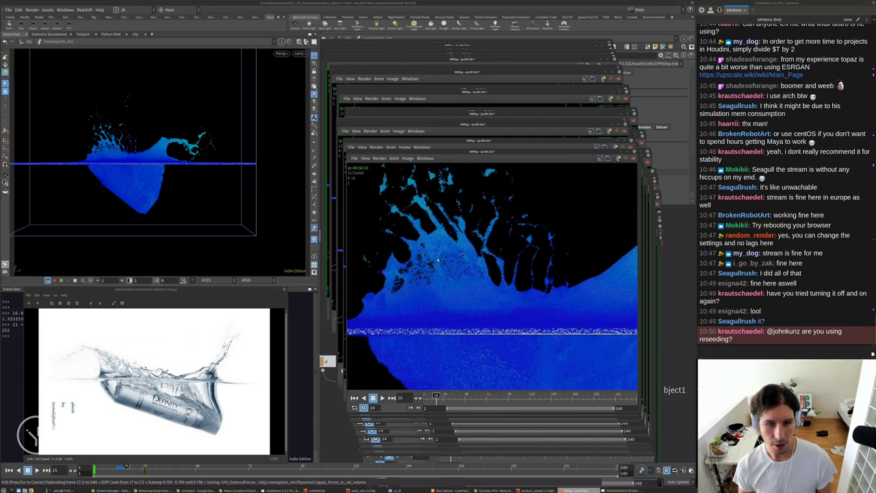
key(h)
key(Left)
key(Left)
key(Left)
key(Left)
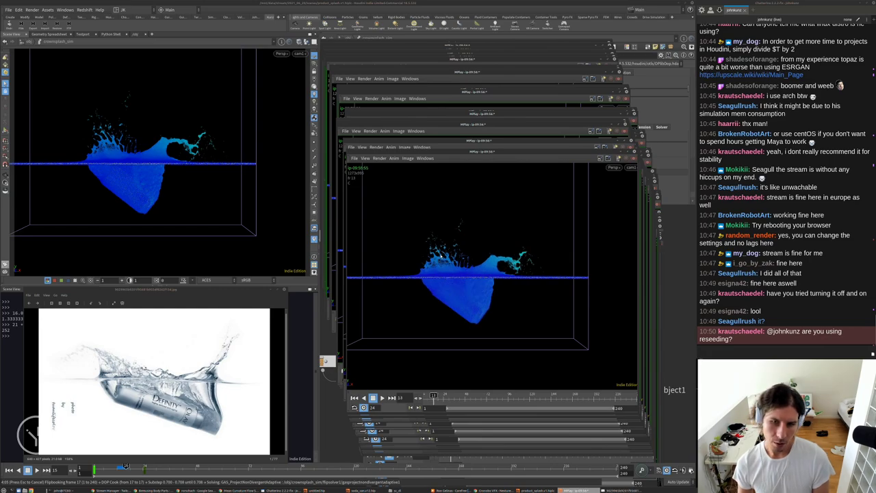
key(Up)
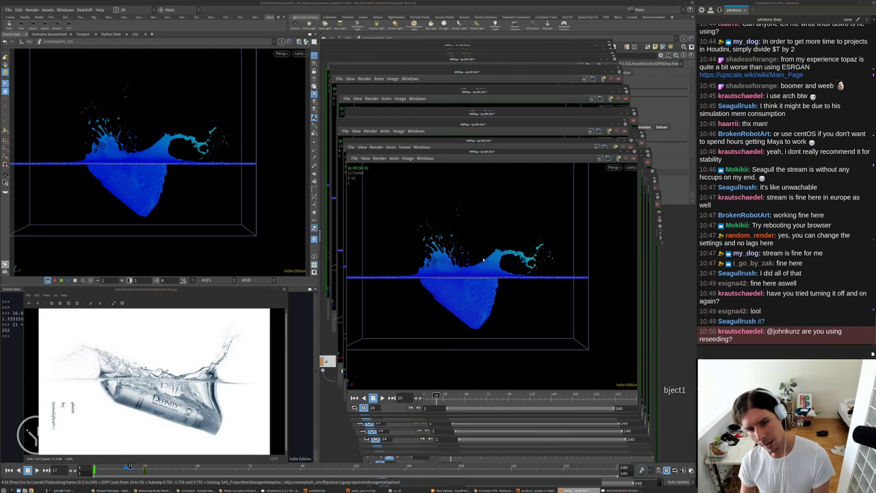
Stop the running flipbook render and return to the crownsplash_sim network.
click(667, 268)
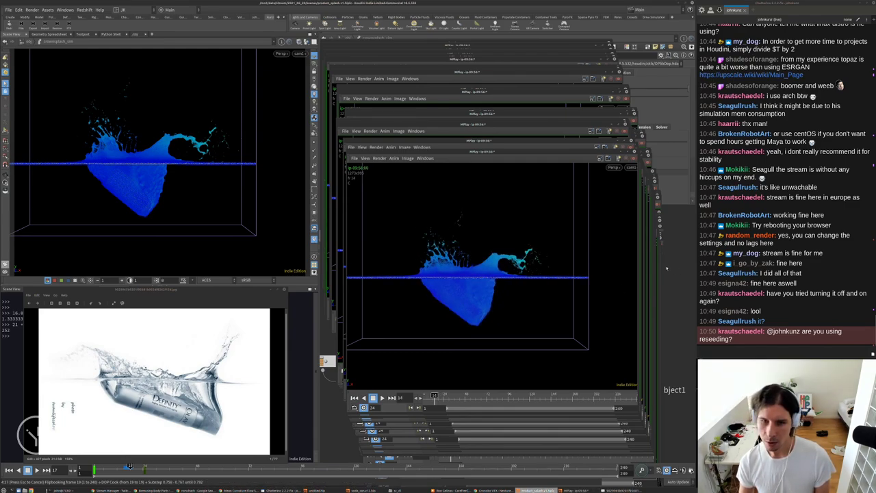
key(Escape)
middle_drag(608, 280, 637, 242)
Check the fliptank's particle settings, then flipsolver1's reseeding settings and the evaluated particles-per-voxel expression.
click(361, 197)
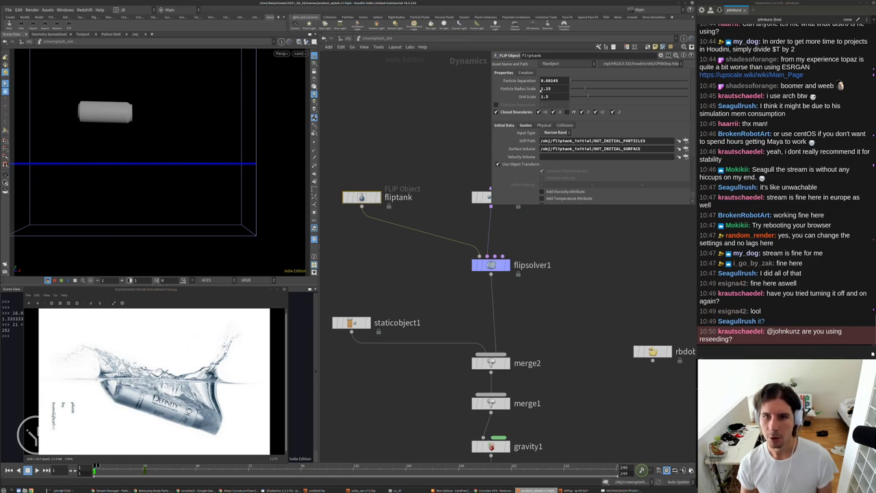
click(491, 265)
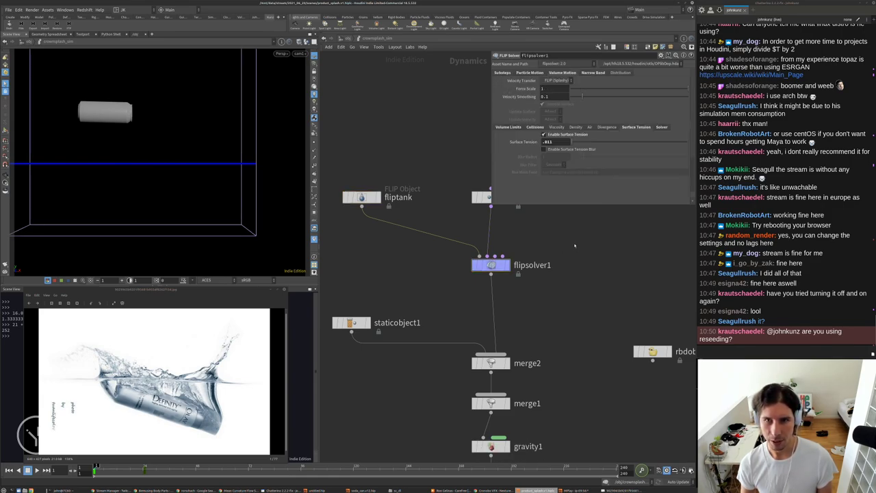
middle_drag(570, 240, 552, 262)
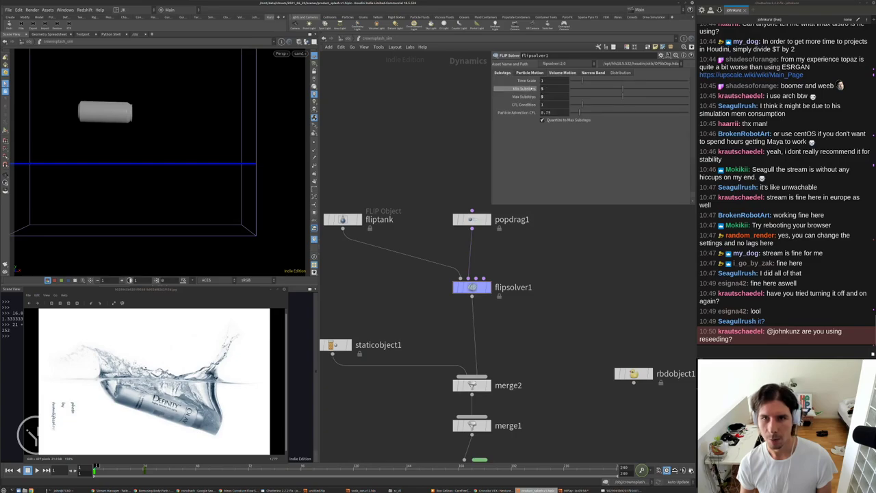
click(532, 73)
click(532, 131)
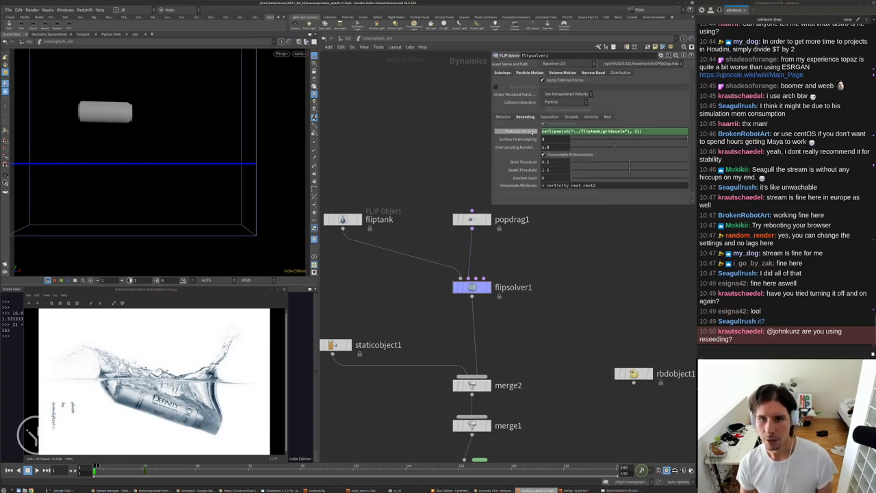
middle_drag(579, 238, 574, 253)
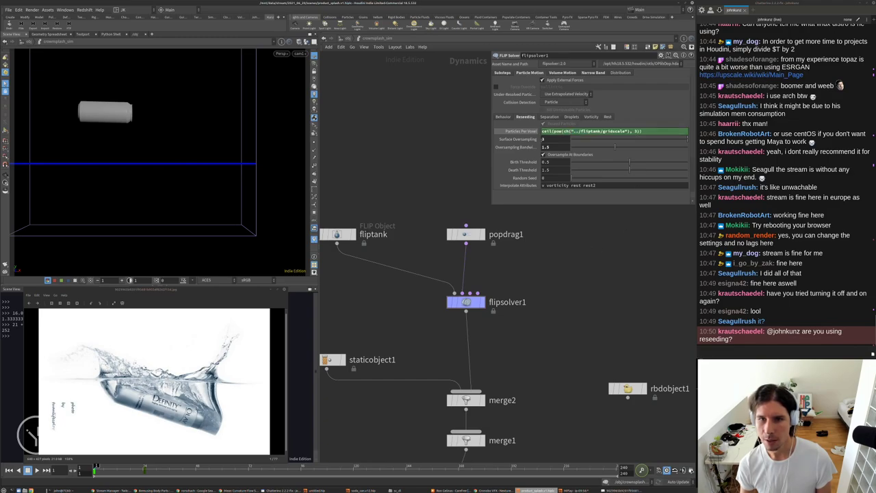
click(530, 131)
middle_drag(435, 144, 416, 180)
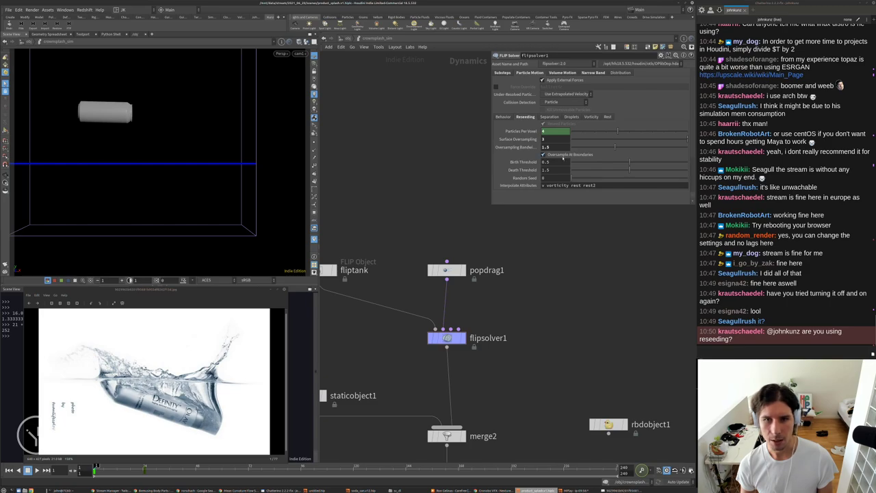
middle_drag(385, 142, 386, 126)
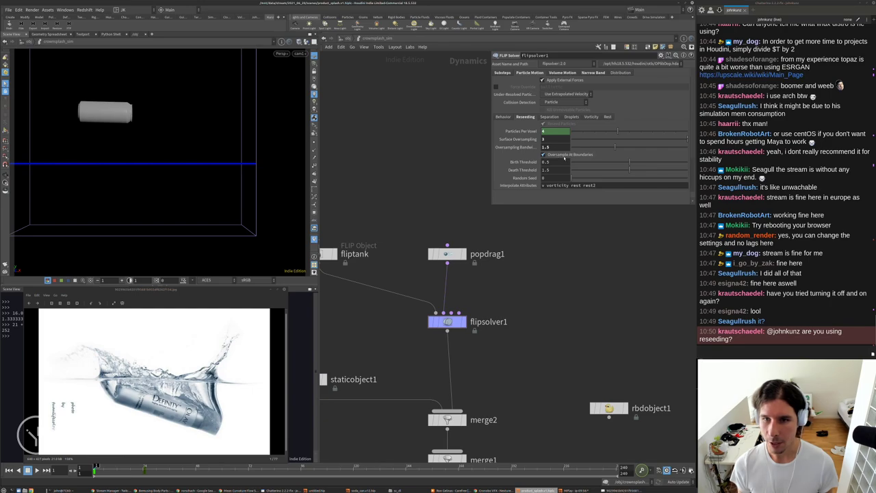
mouse_move(431, 212)
middle_down()
mouse_move(440, 221)
mouse_move(446, 202)
middle_up()
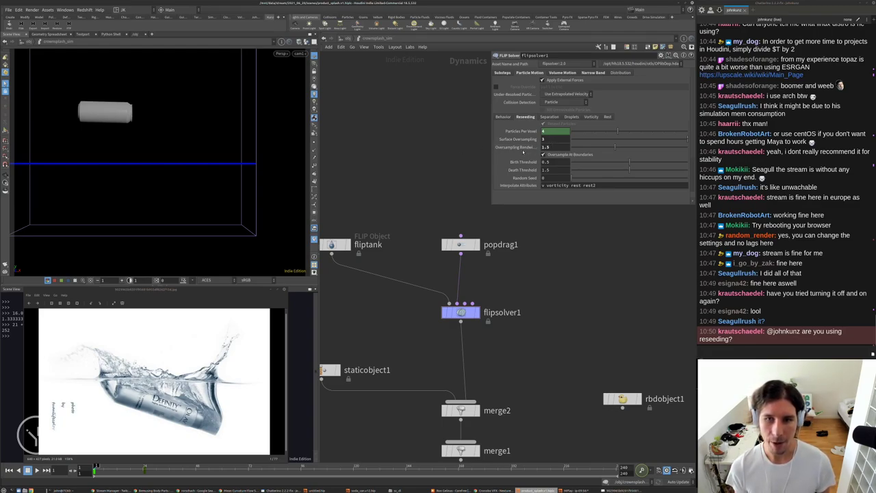
middle_drag(414, 195, 418, 174)
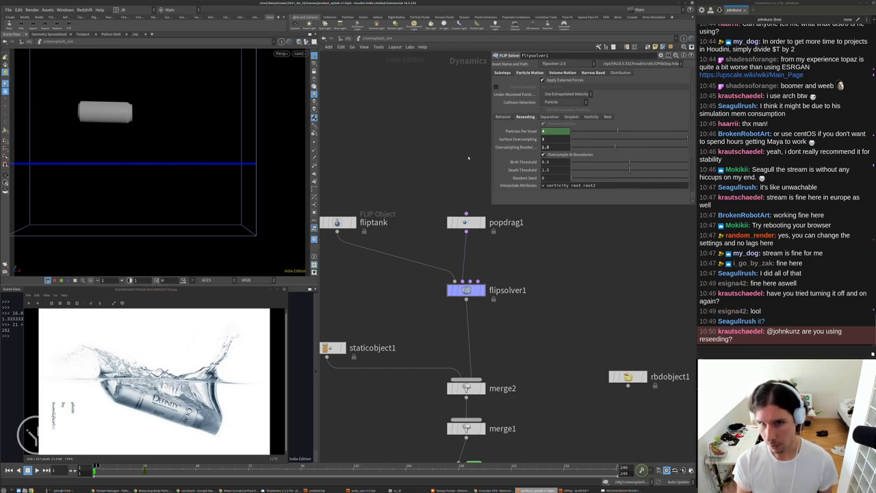
Show the Rotate Z curve of the product_can object in the Animation Editor and scrub to frame 6.
scroll(559, 234, down, 3)
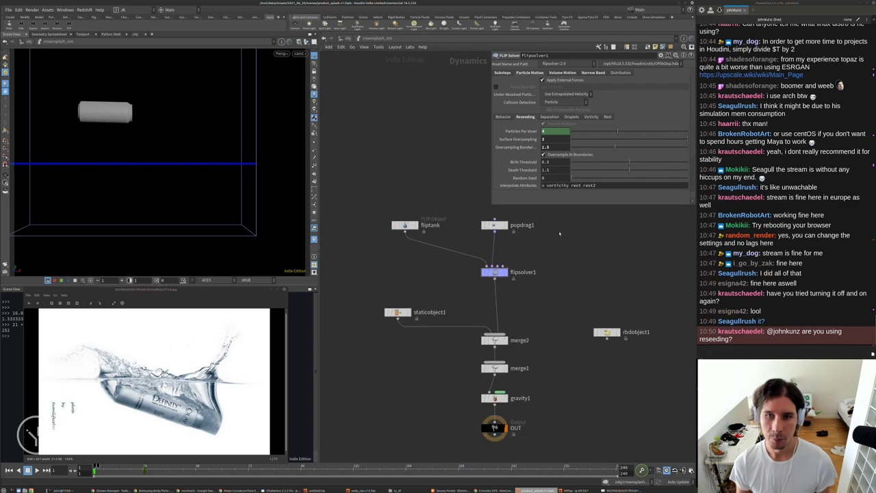
scroll(443, 188, down, 2)
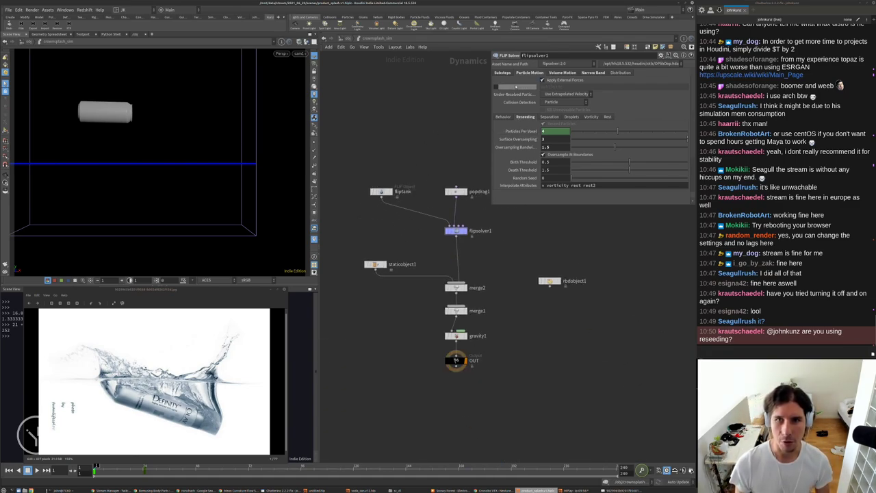
middle_drag(441, 153, 427, 100)
click(349, 39)
click(380, 161)
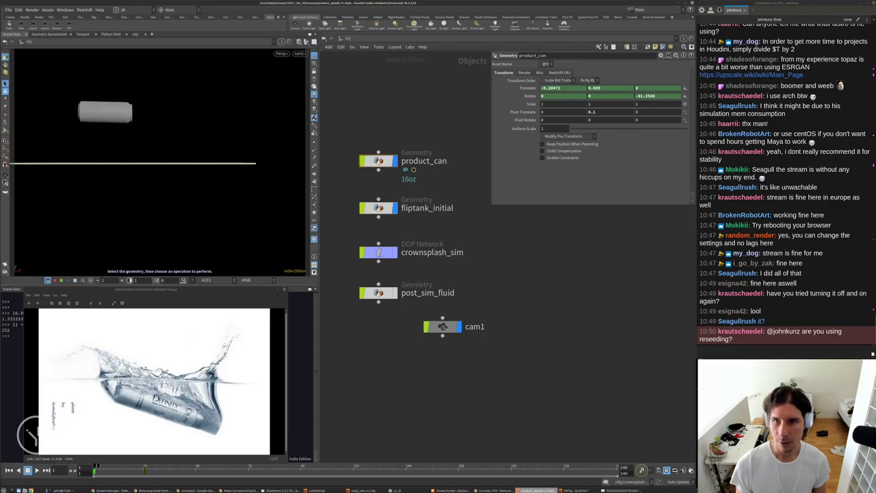
shift+click(648, 95)
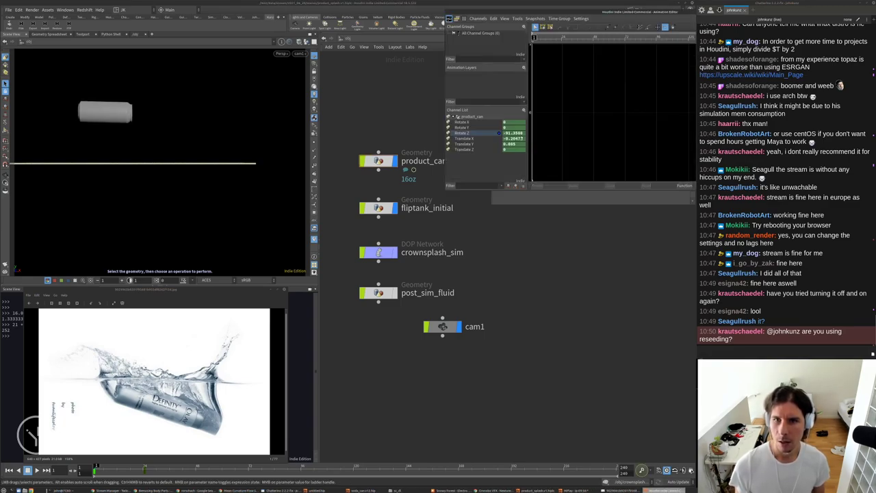
drag(556, 11, 387, 97)
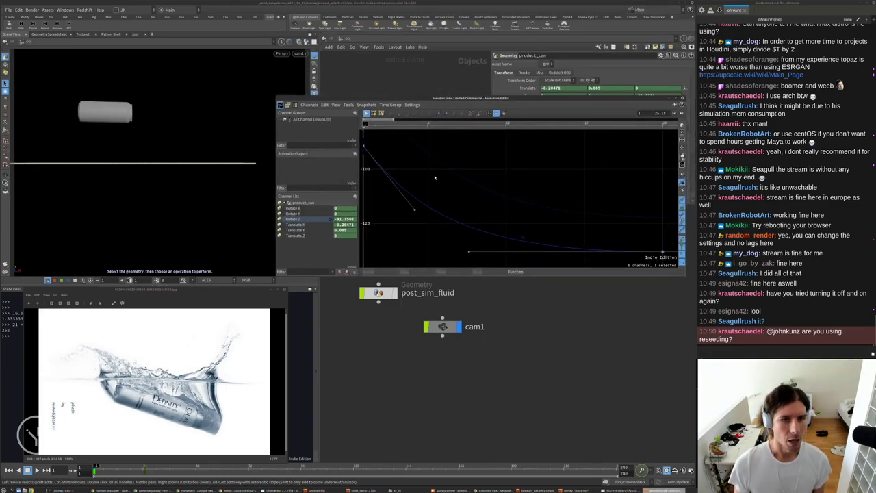
drag(483, 124, 455, 126)
key(Left)
key(Left)
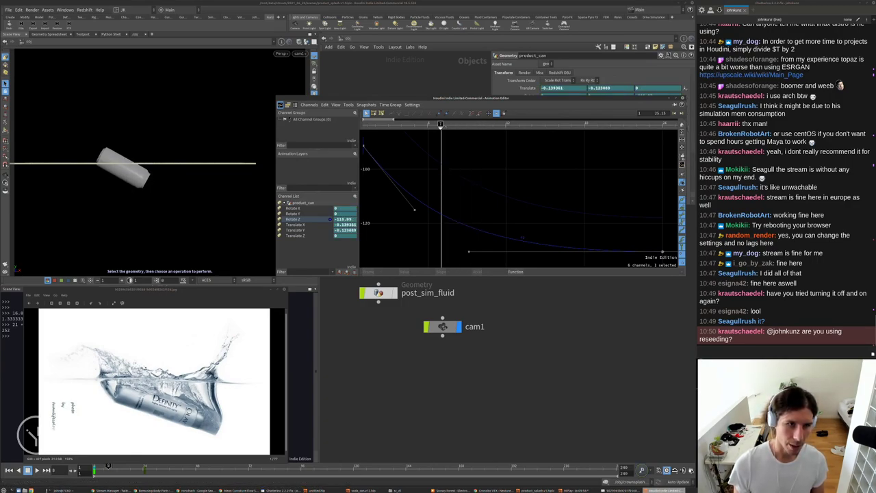
Reduce the can's Rotate Z swing, with keys at about -109 and -118.4 and a flatter starting slope, and close the curve editor.
scroll(472, 181, down, 3)
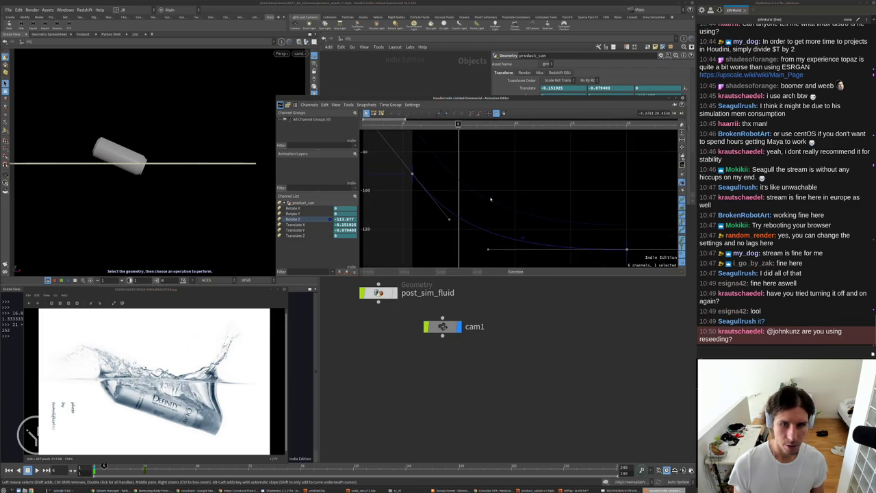
drag(623, 240, 618, 219)
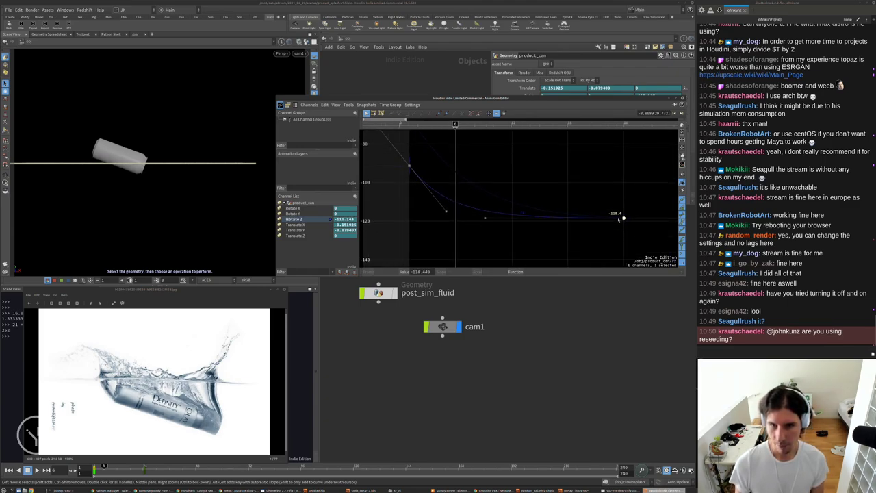
drag(408, 167, 408, 197)
drag(446, 245, 429, 207)
key(ctrl+Up)
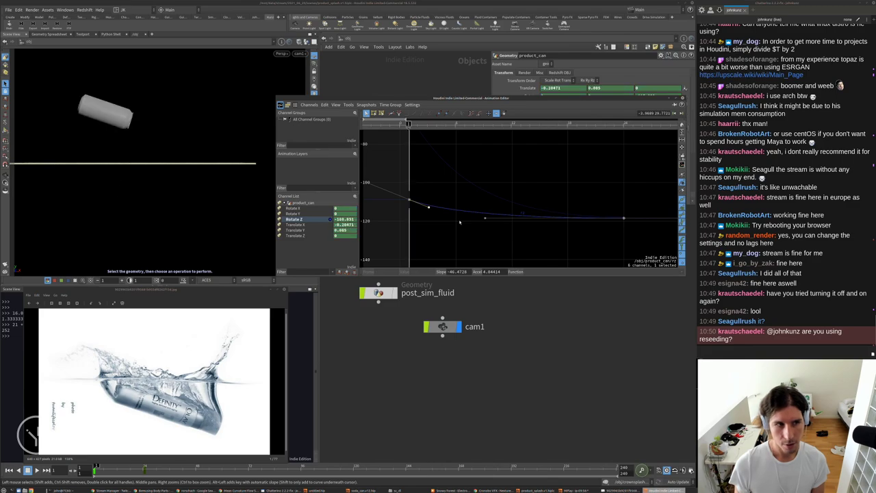
click(682, 98)
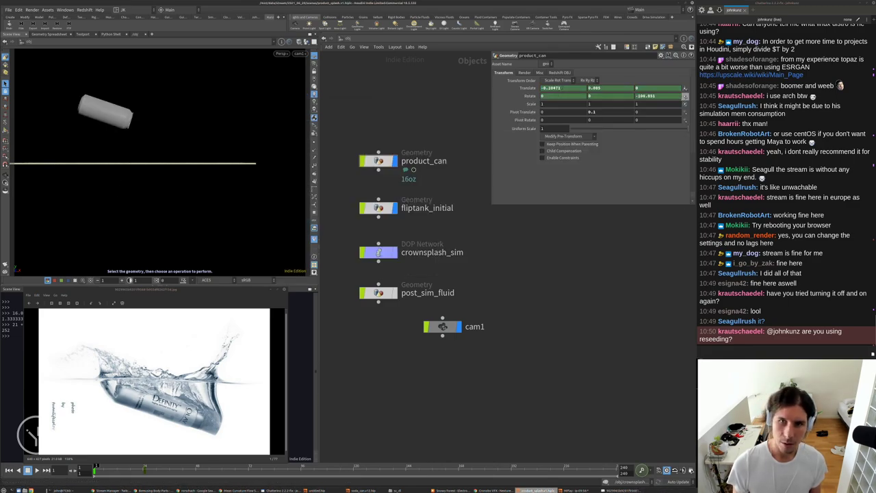
Show product_can's Translate X curve, check the can around its entry, and raise the curve's first key to about -0.147.
click(685, 96)
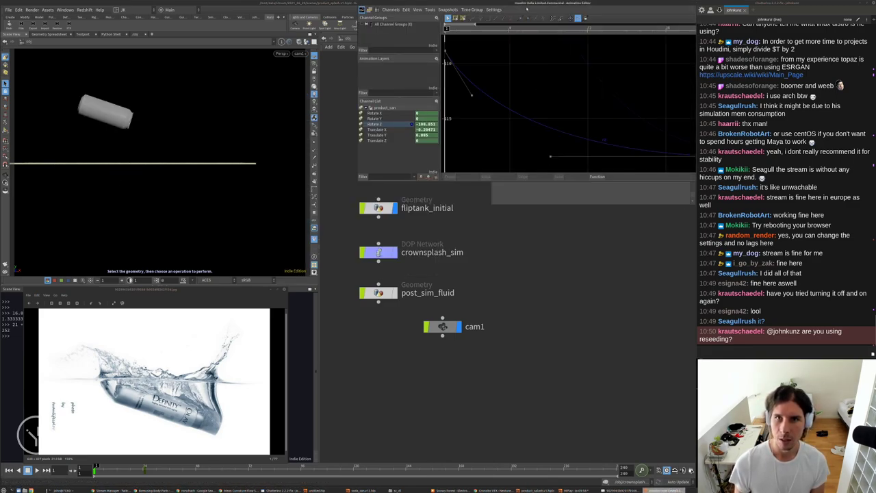
drag(527, 9, 454, 105)
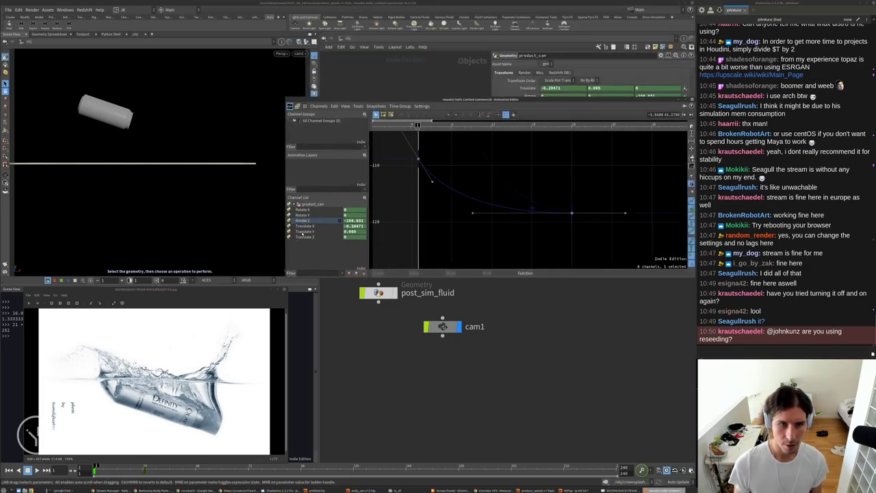
click(303, 226)
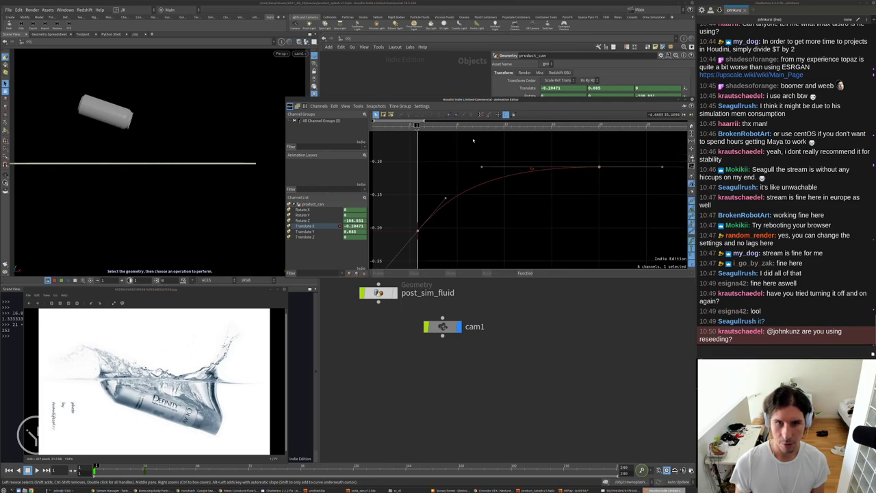
drag(438, 126, 480, 128)
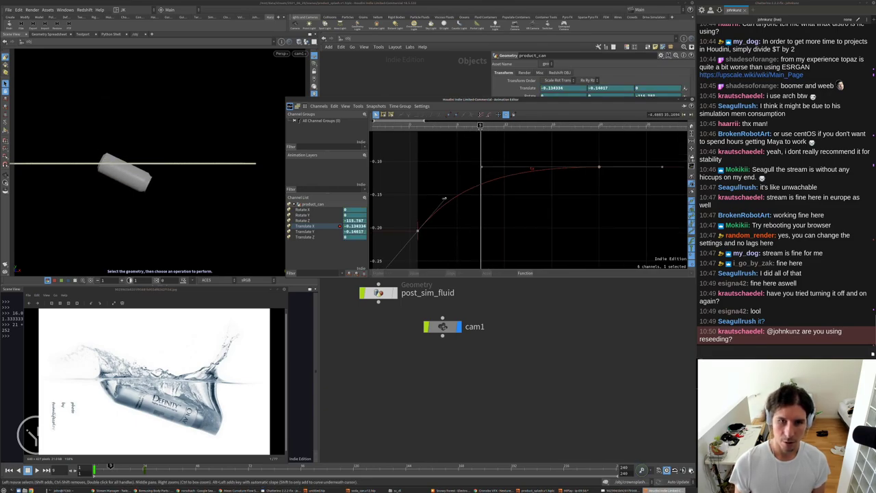
drag(417, 230, 414, 193)
key(ctrl+Up)
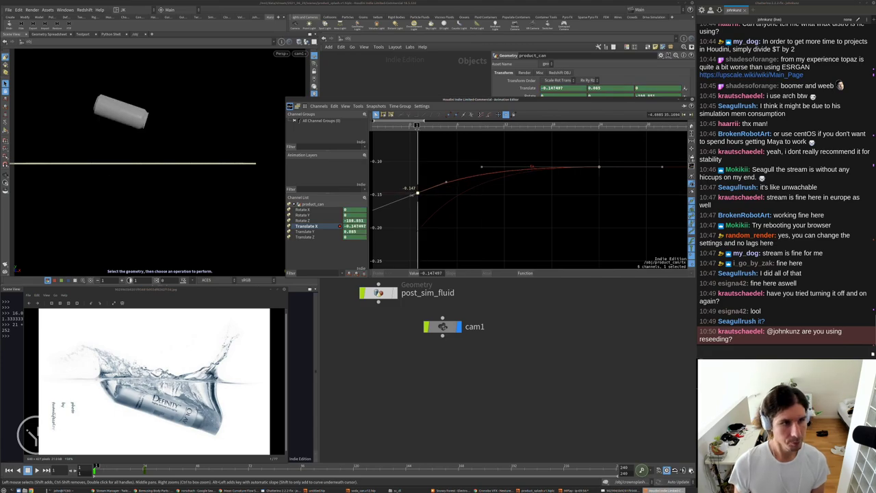
Play back the can's revised entry animation and return to the first frame, closing the curve editor.
key(Up)
key(Up)
key(ctrl+Up)
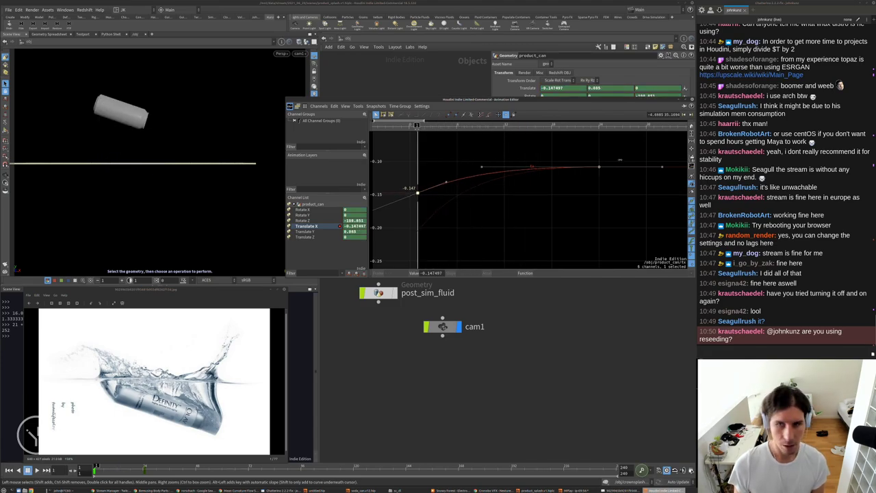
scroll(539, 277, down, 3)
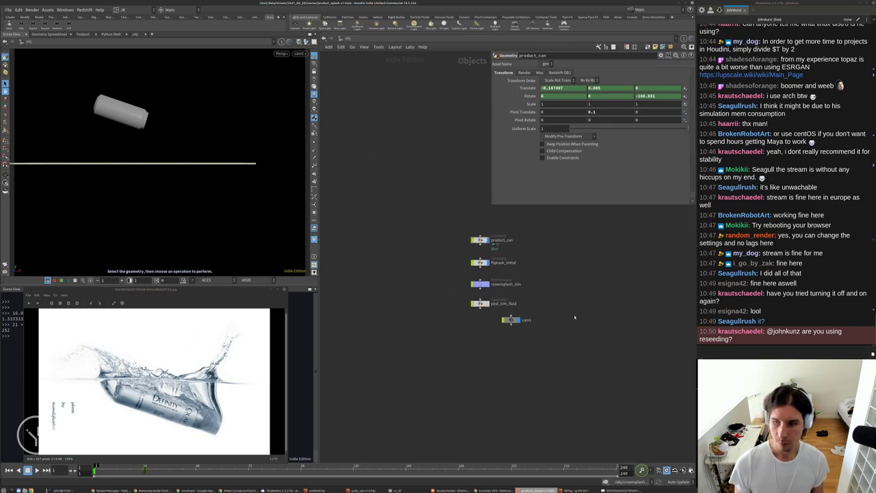
key(Up)
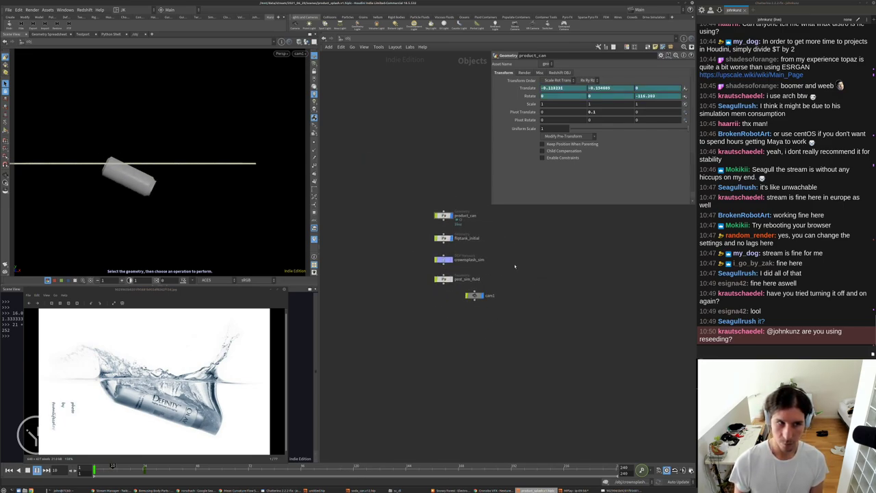
key(Up)
key(ctrl+Up)
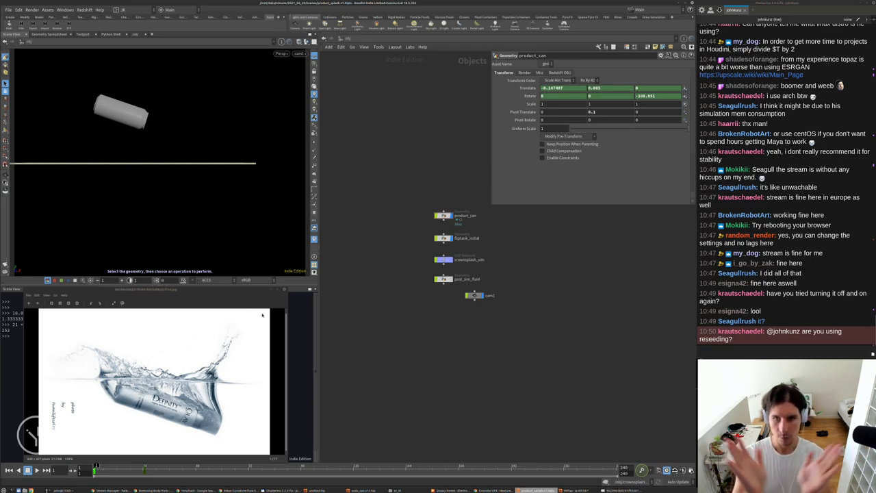
Enter the crownsplash_sim network and set flipsolver1's minimum and maximum substeps to 6.
scroll(365, 268, up, 3)
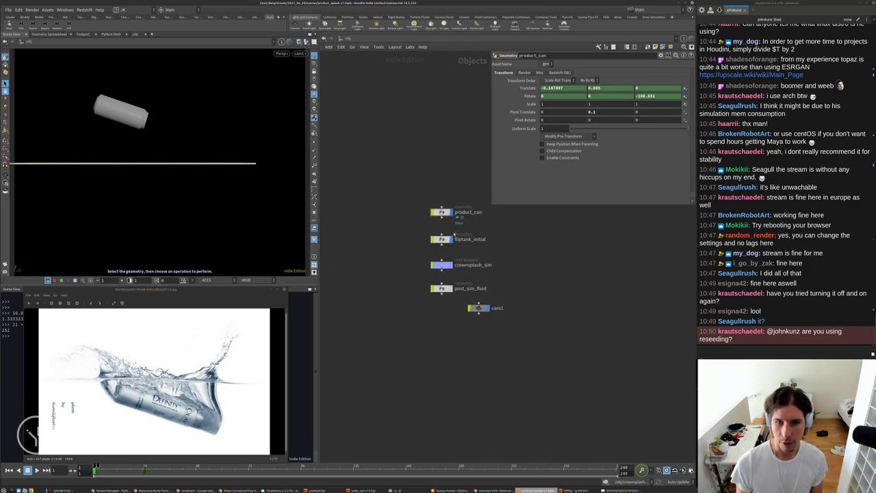
double_click(404, 299)
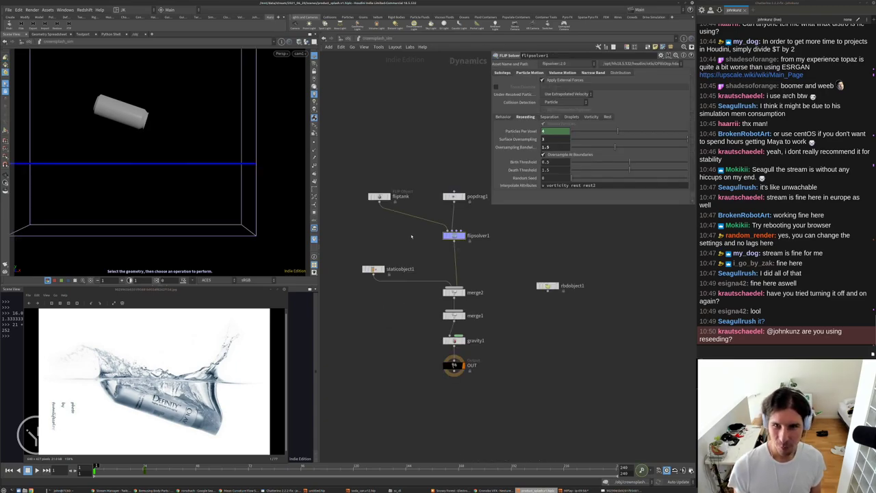
click(503, 72)
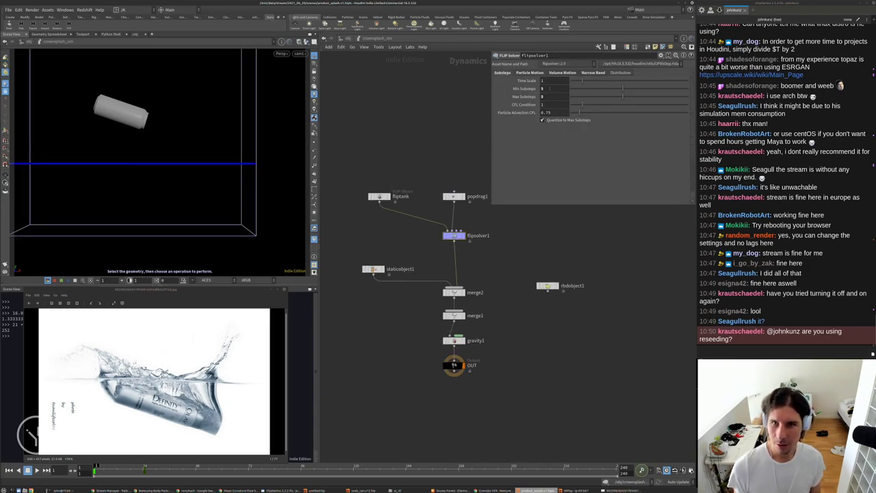
click(549, 88)
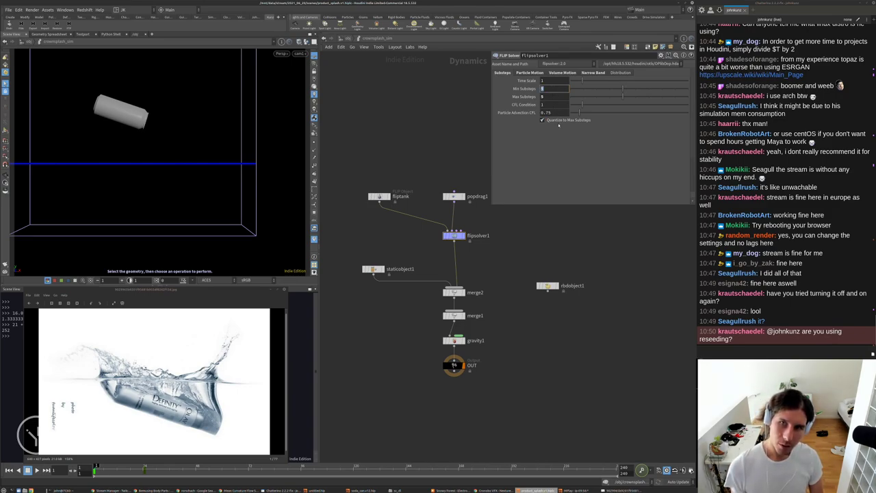
key(Tab)
text(6)
key(Return)
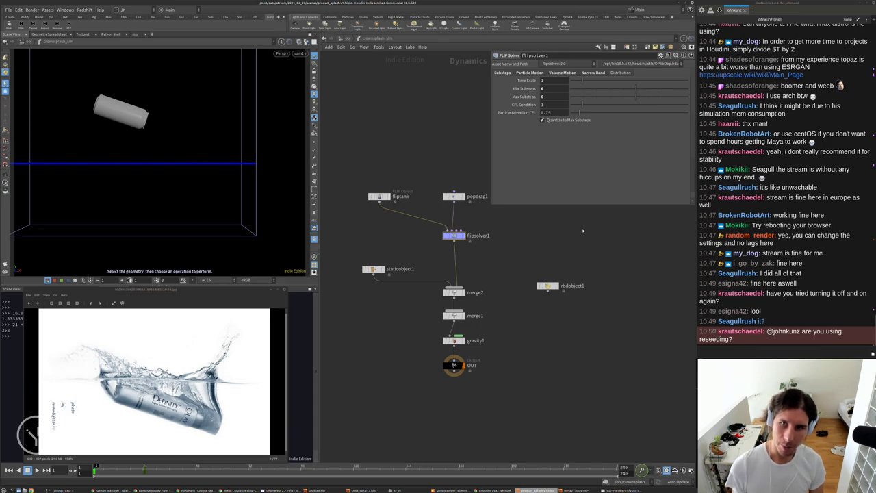
Launch a new flipbook render of the simulation and inspect the previous render's splash in close-up meanwhile.
middle_drag(579, 231, 578, 223)
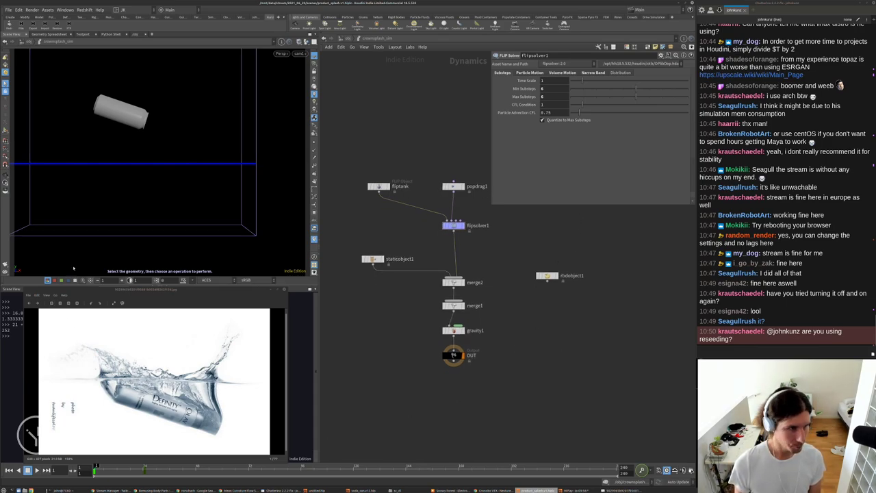
click(5, 264)
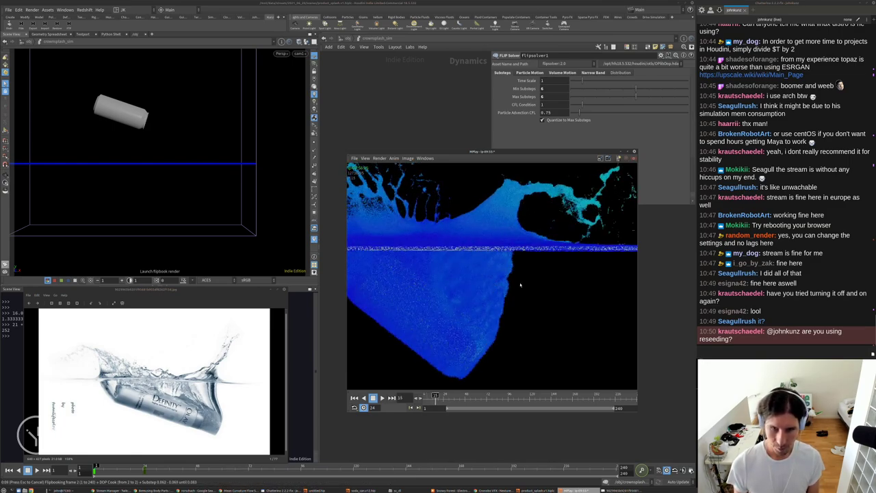
key(h)
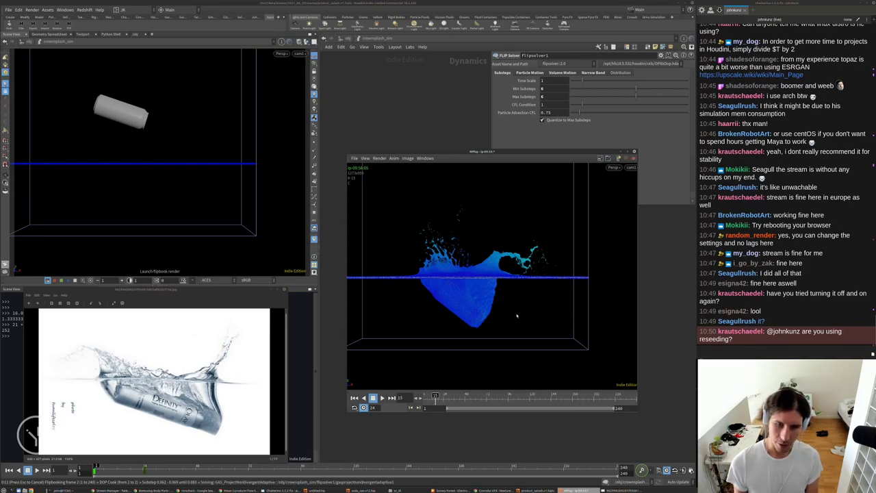
scroll(516, 315, up, 5)
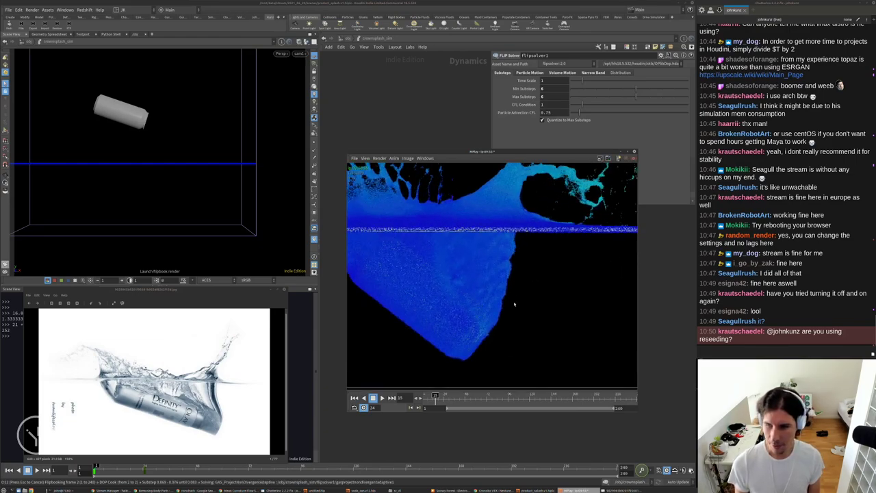
scroll(511, 302, down, 5)
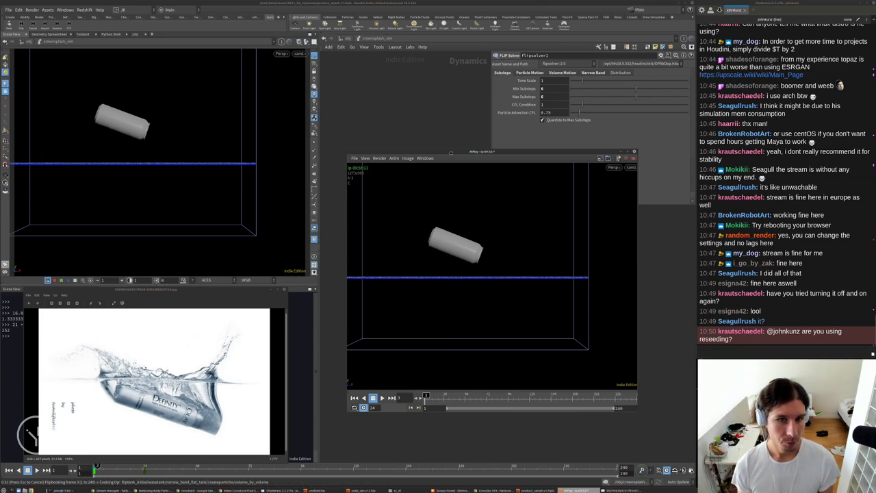
Move and enlarge the flipbook viewer window, and examine the incoming frames of the can reaching the water.
drag(452, 158, 431, 69)
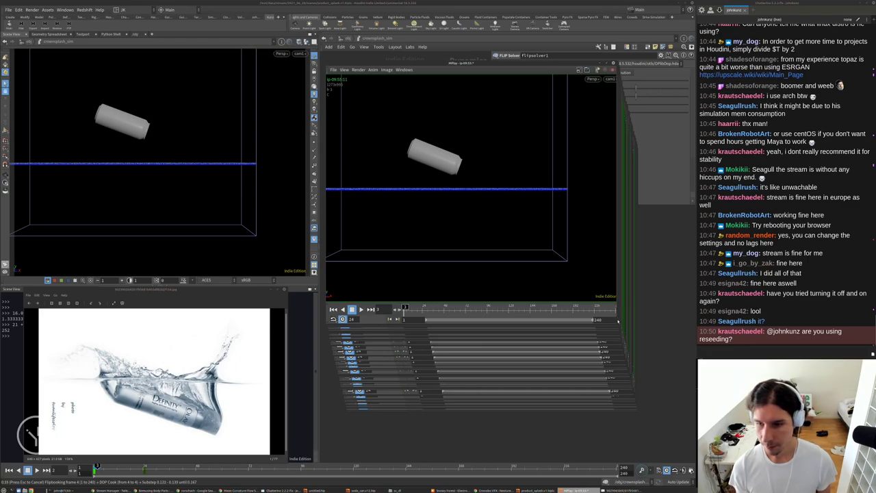
drag(617, 320, 674, 357)
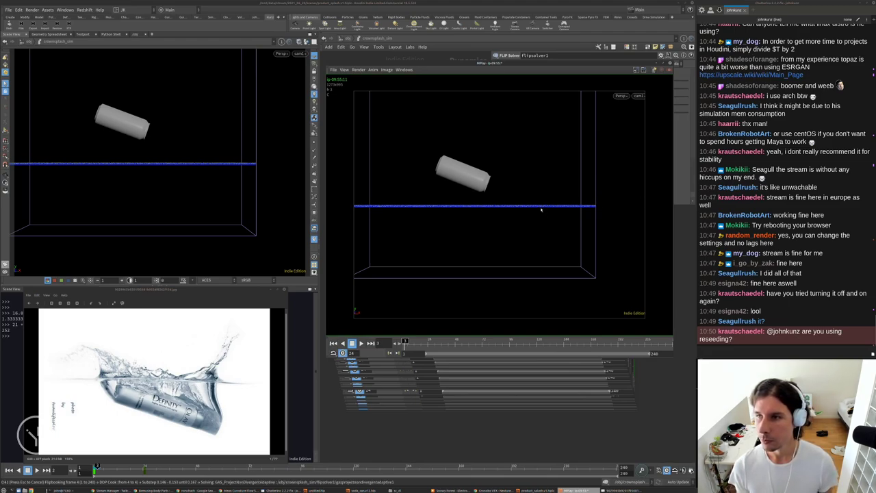
scroll(480, 193, up, 5)
scroll(480, 193, up, 4)
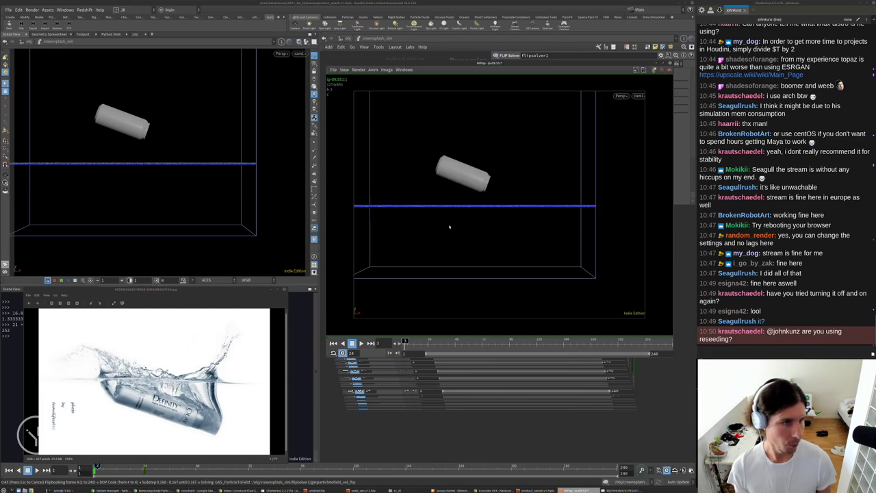
key(h)
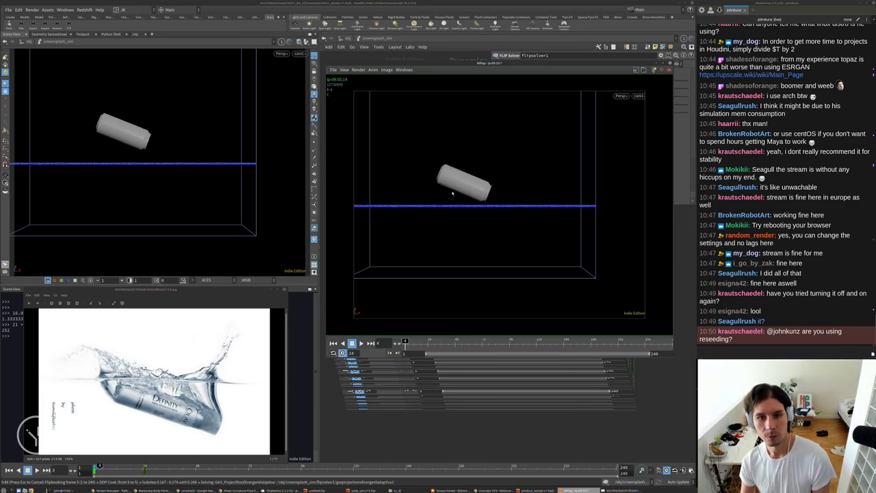
scroll(451, 194, up, 2)
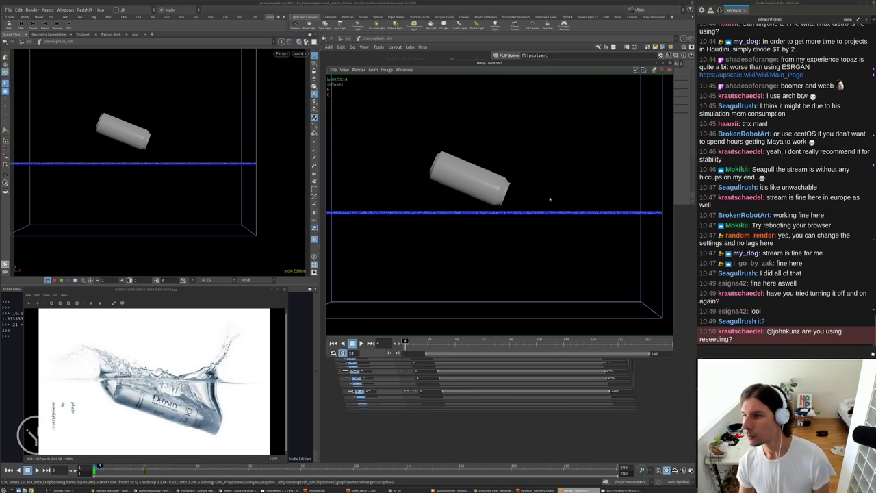
scroll(503, 179, down, 3)
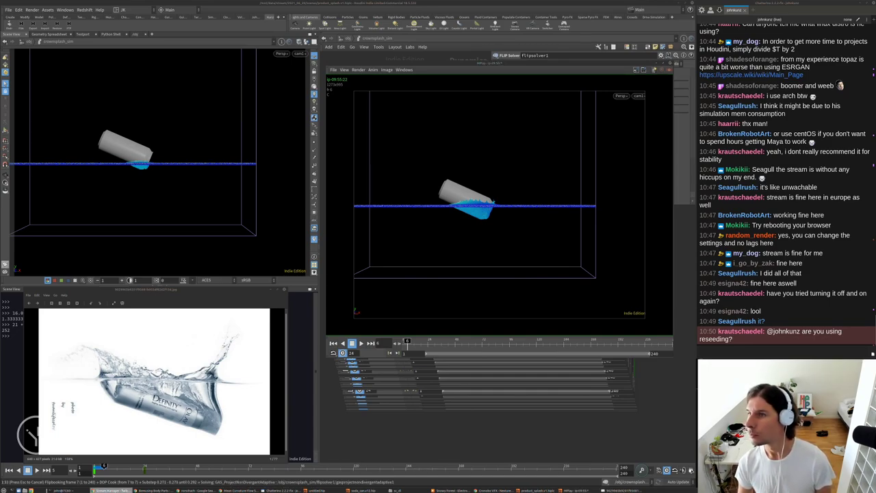
Bring the terminal forward, move it out of the way, and bring the media player with the rose video into view.
click(457, 212)
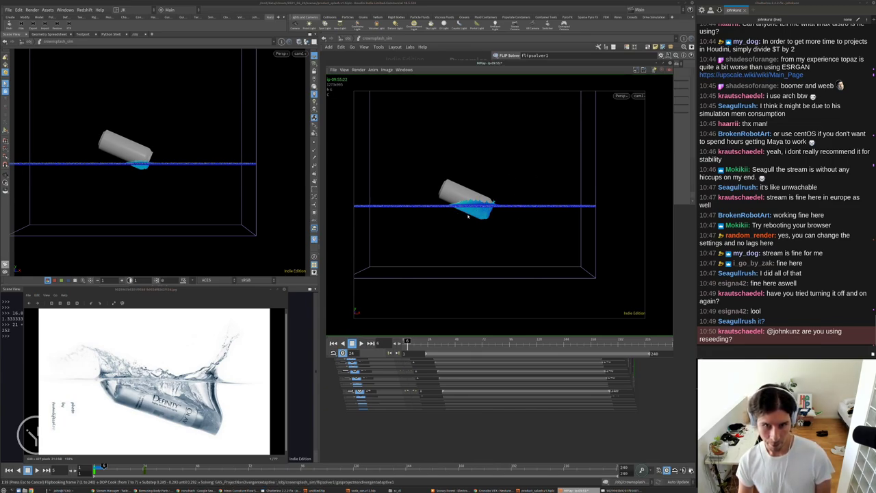
click(69, 490)
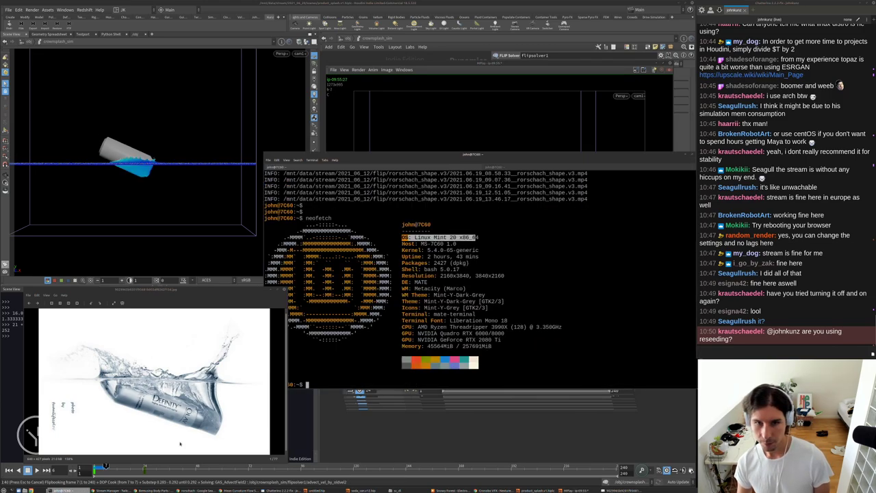
mouse_move(369, 155)
mouse_down()
mouse_move(692, 257)
mouse_move(805, 240)
mouse_up()
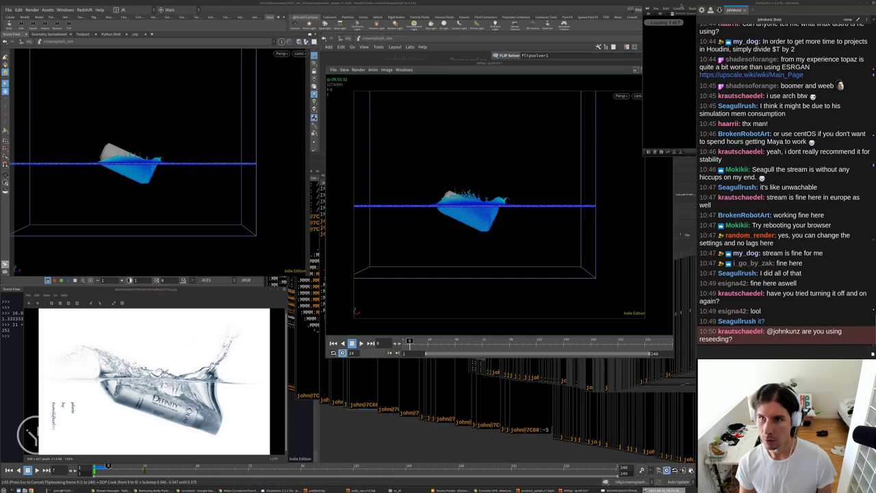
click(658, 7)
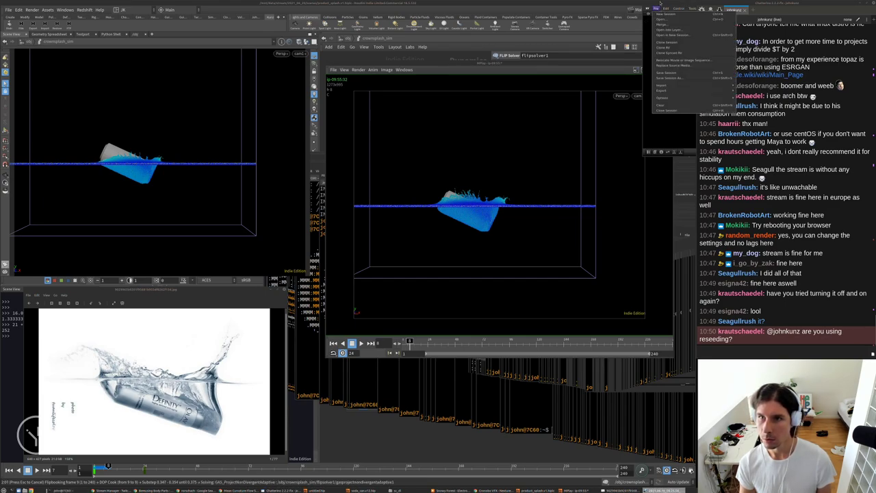
click(661, 3)
drag(660, 2, 689, 79)
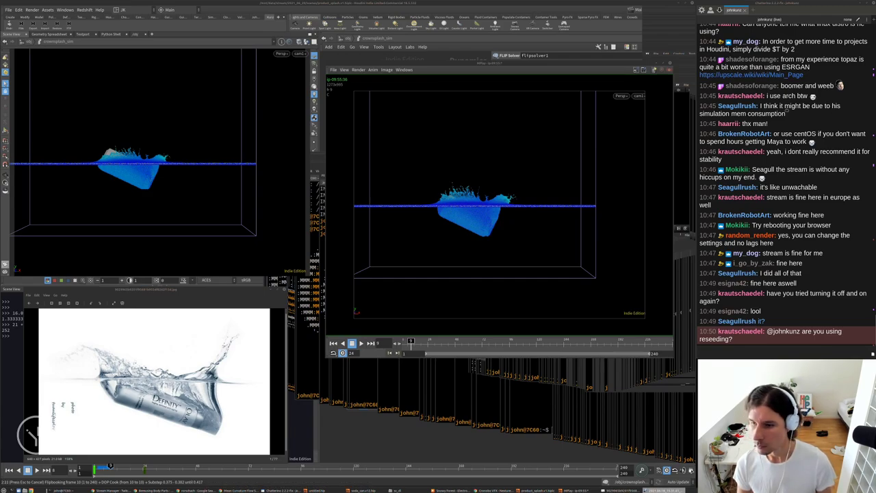
Enlarge the media player, fit the rose blooming clip to its window, and play it while the flipbook renders.
alt+drag(692, 327, 482, 203)
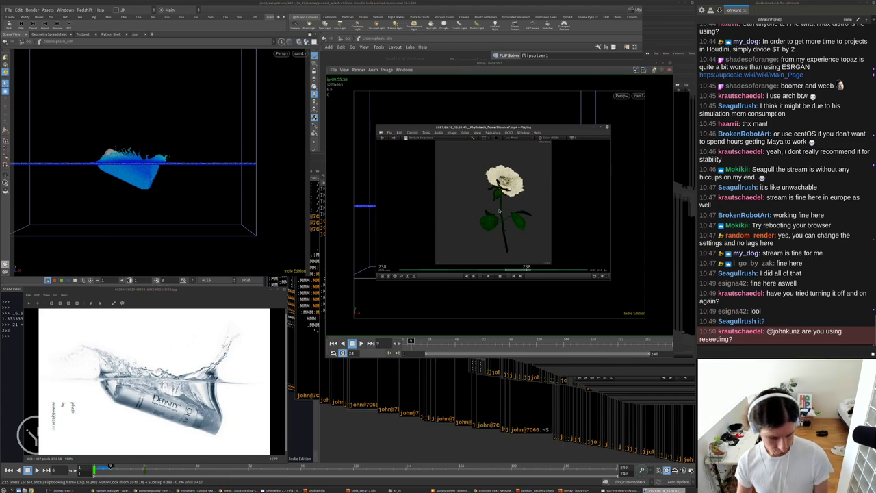
key(h)
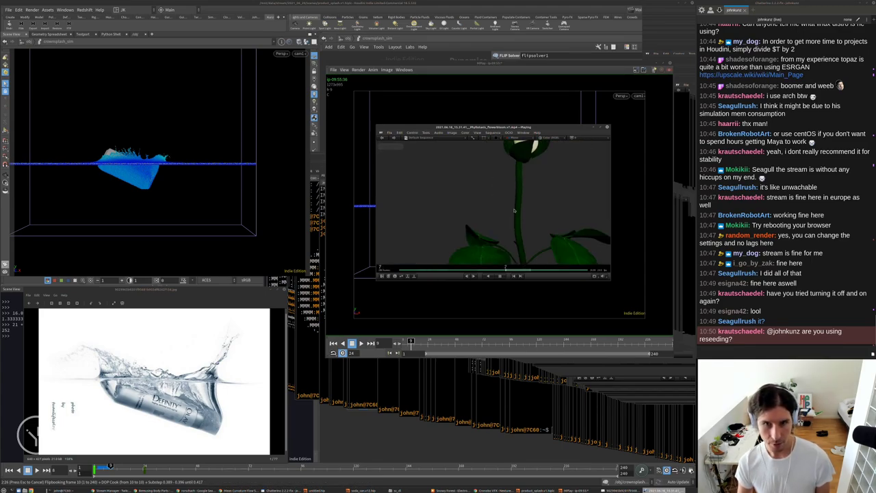
key(w)
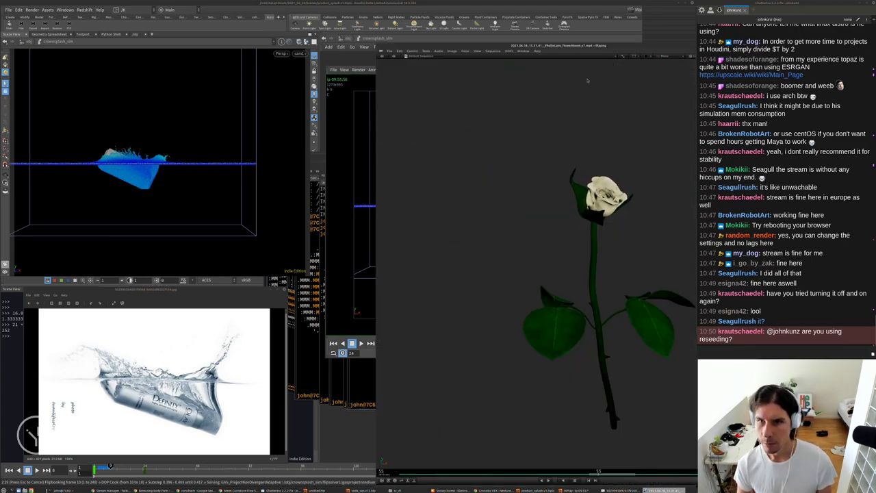
drag(585, 46, 512, 7)
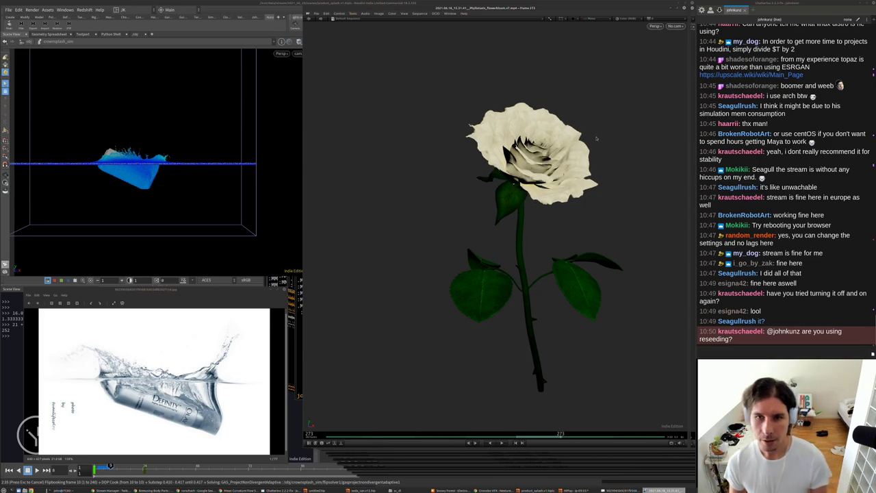
key(space)
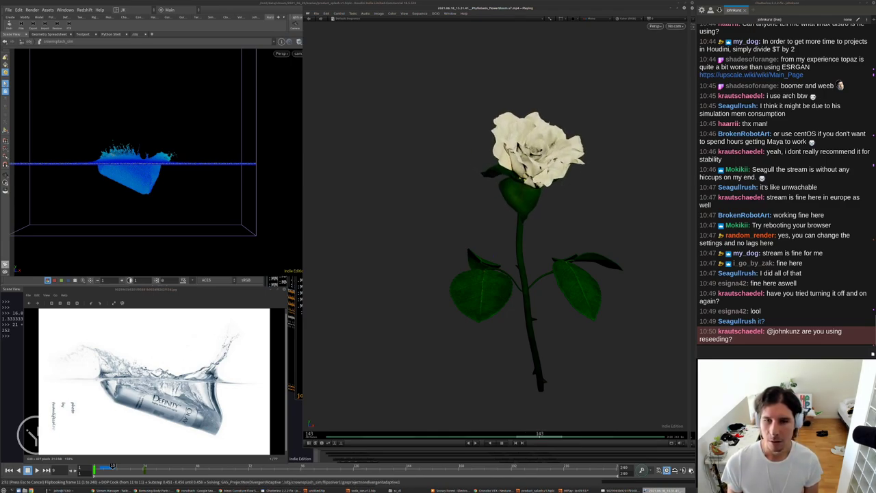
Scrub the rose clip back and forth between the closed bud and the full bloom, examining how the petals open.
drag(544, 303, 520, 291)
key(Right)
key(Right)
key(Right)
key(Right)
key(Right)
key(Right)
key(Right)
key(Right)
key(Right)
key(Right)
key(Right)
key(Right)
key(Right)
key(Right)
key(Right)
key(Right)
key(Right)
key(Right)
key(Right)
key(Right)
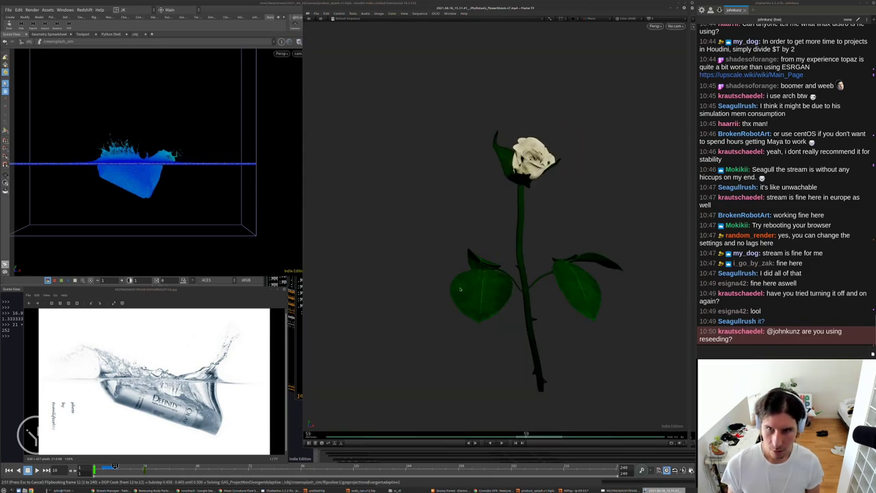
key(Left)
key(Left)
key(Left)
key(Left)
key(Left)
key(Left)
key(Left)
key(Left)
key(Left)
key(Left)
key(Left)
key(Left)
key(Left)
key(Left)
key(Left)
key(Left)
key(Left)
key(Left)
key(Left)
key(Left)
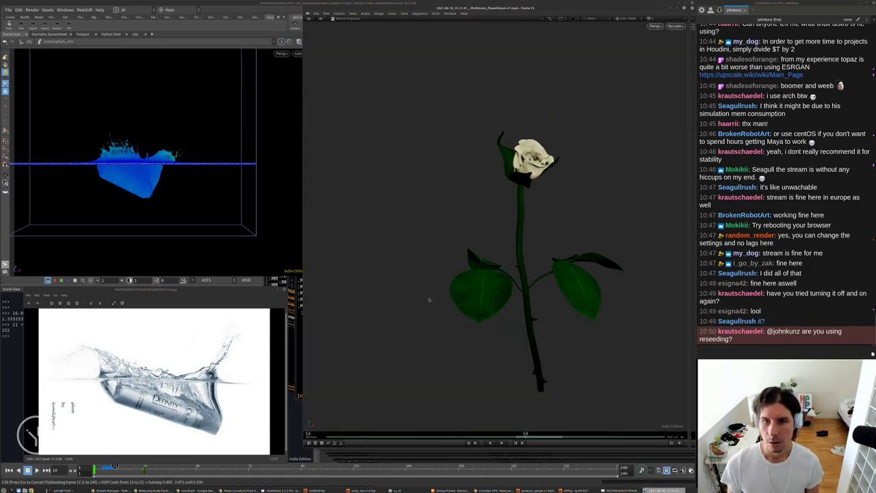
drag(513, 273, 559, 272)
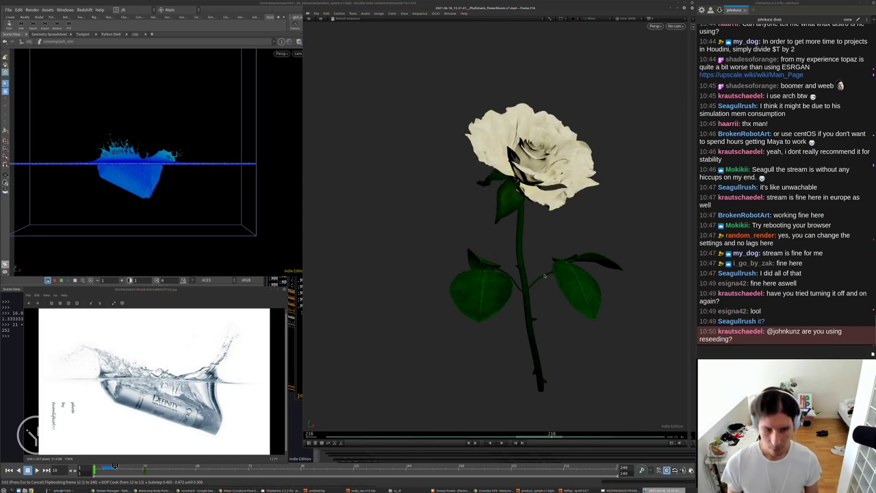
Switch back to the flipbook viewer and inspect the new splash frames in close-up around the can's trailing end.
key(alt+Tab)
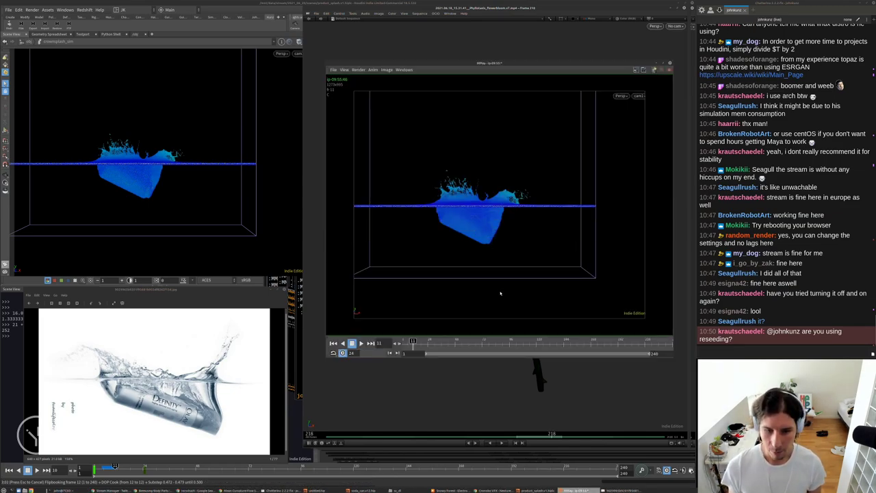
scroll(472, 216, up, 5)
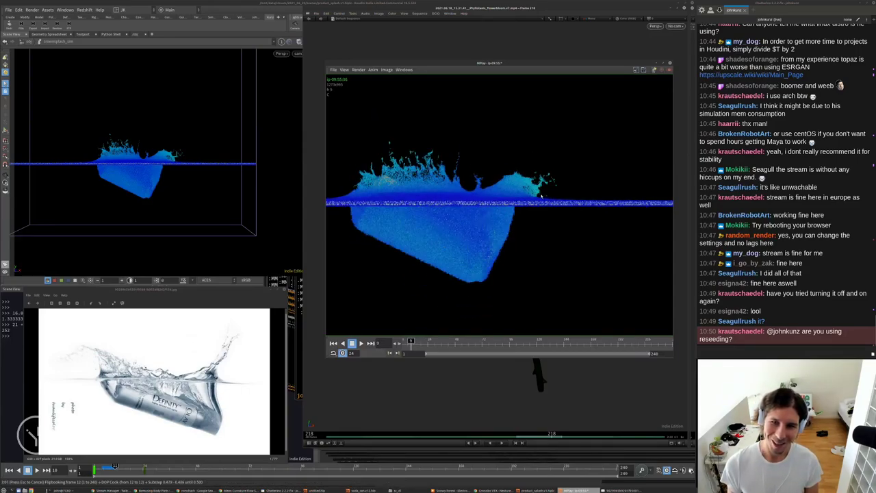
scroll(540, 191, up, 3)
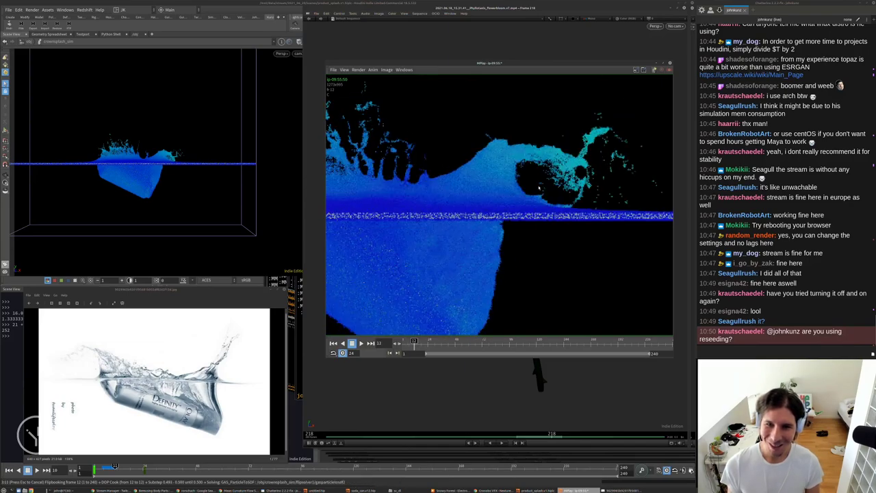
scroll(537, 195, down, 4)
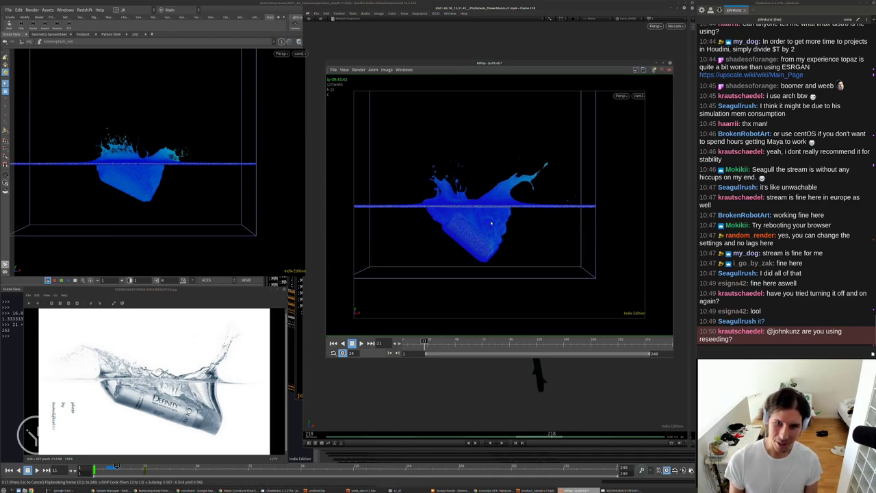
Compare the new flipbook with the earlier flipbook sequence, going back to the first frame and stepping through the rendered frames.
key(Down)
key(ctrl+Up)
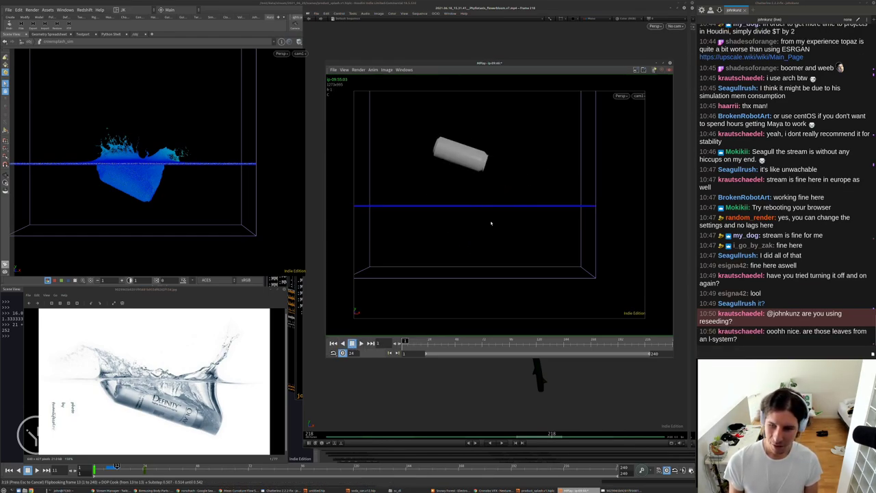
key(Up)
key(Up)
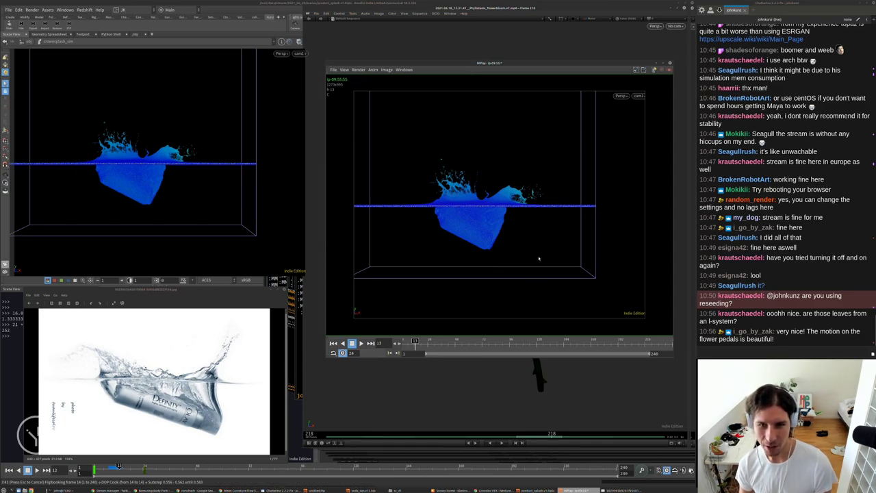
key(Up)
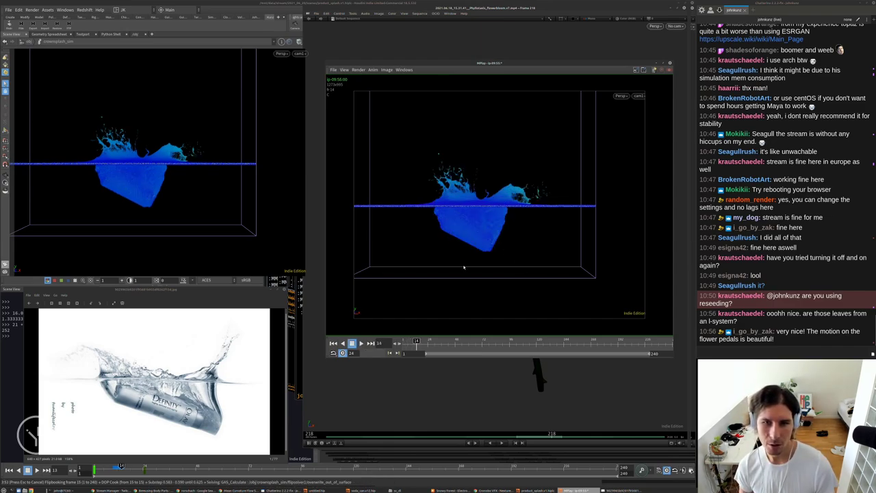
Examine frame 14 of the splash in close-up, and restore the full-frame view.
scroll(483, 205, up, 5)
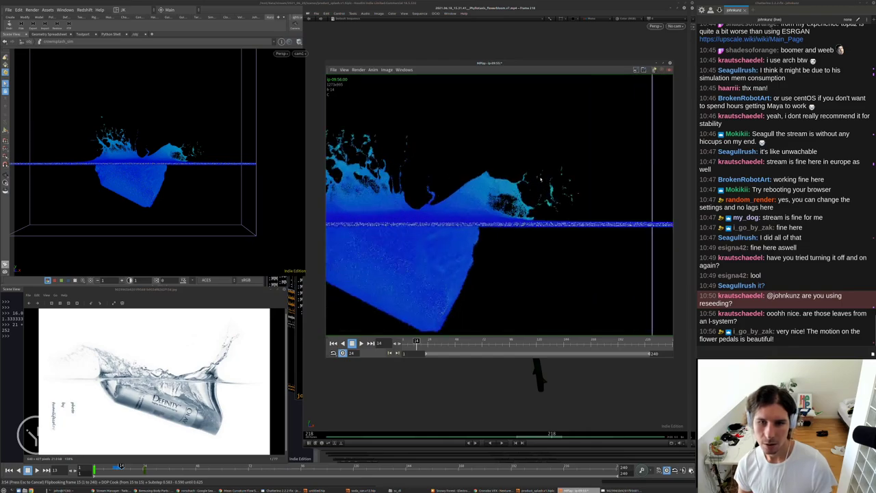
middle_drag(488, 198, 543, 208)
key(h)
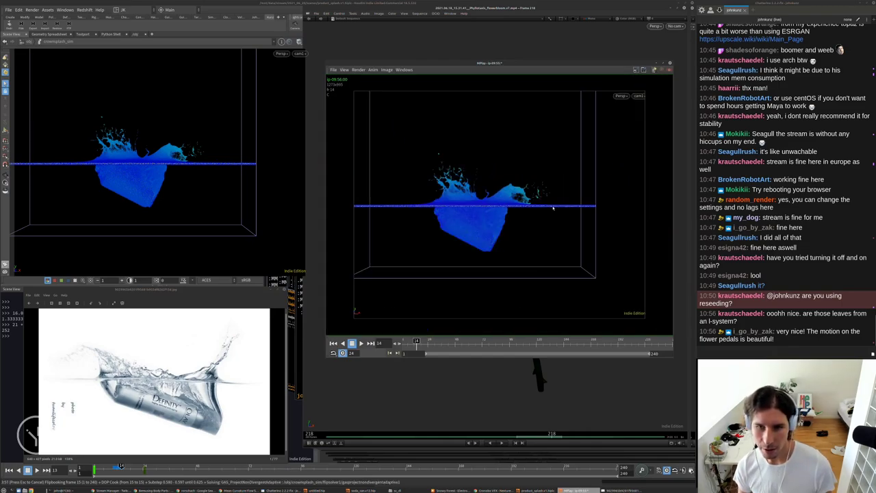
scroll(548, 206, up, 1)
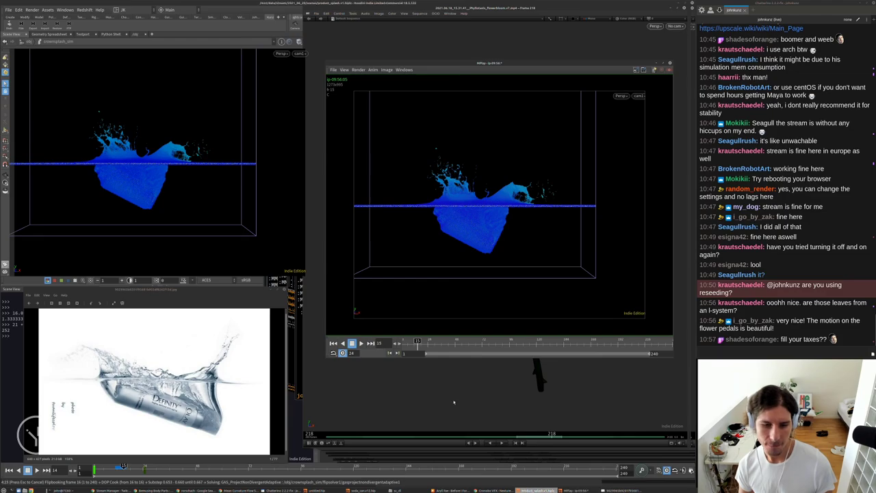
Cancel the flipbook, set the FLIP solver's min and max substeps to 3, and launch a new flipbook render from frame 1.
key(Escape)
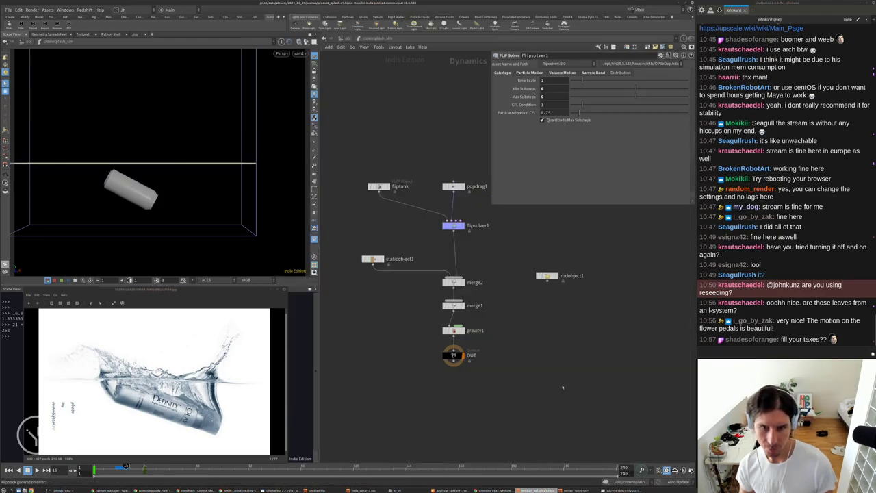
key(ctrl+Up)
double_click(544, 89)
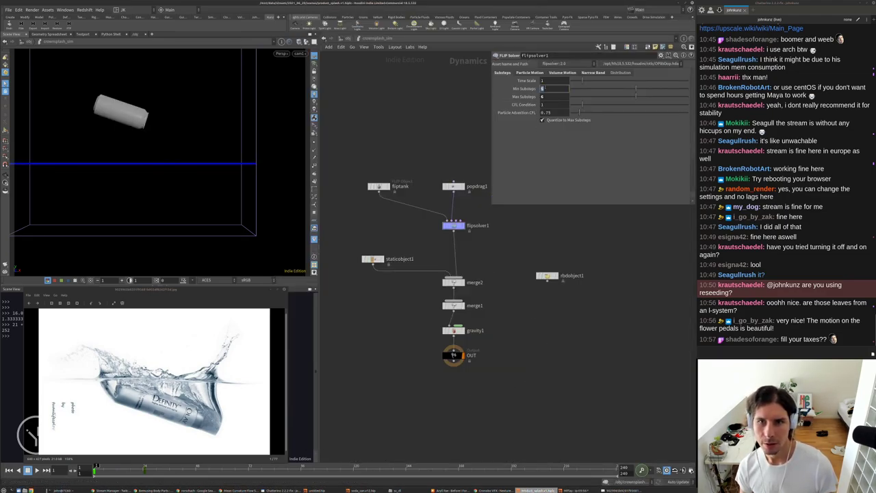
text(3)
key(Tab)
text(3)
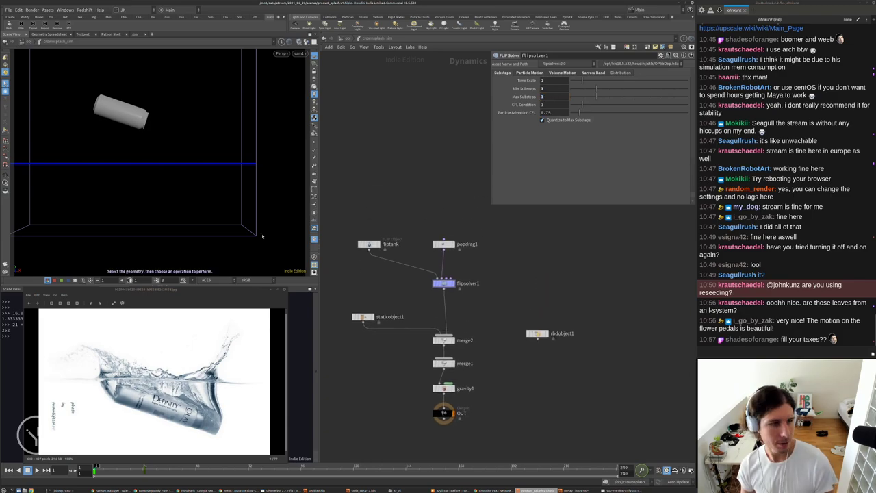
click(5, 264)
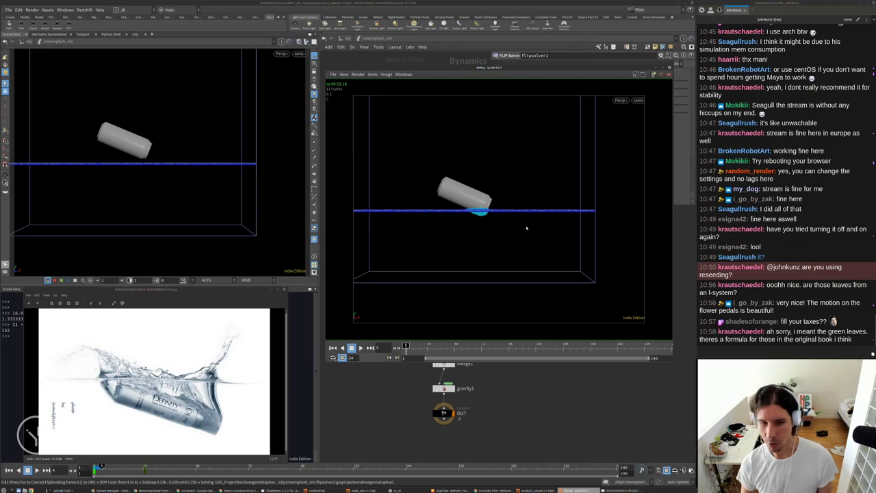
Switch to the untitled Houdini scene and go inside the geo1 object's network.
key(alt+Tab)
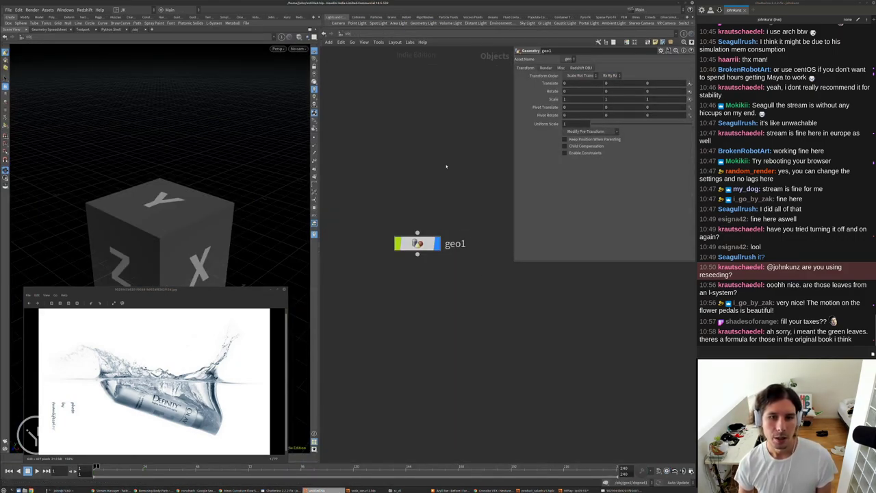
key(Tab)
text(g)
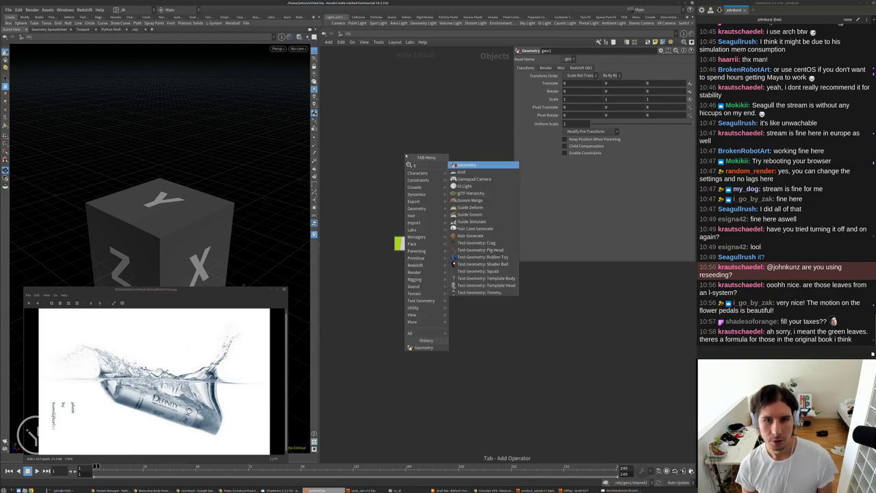
key(Escape)
double_click(412, 244)
middle_drag(422, 164, 468, 251)
key(Tab)
text(lab)
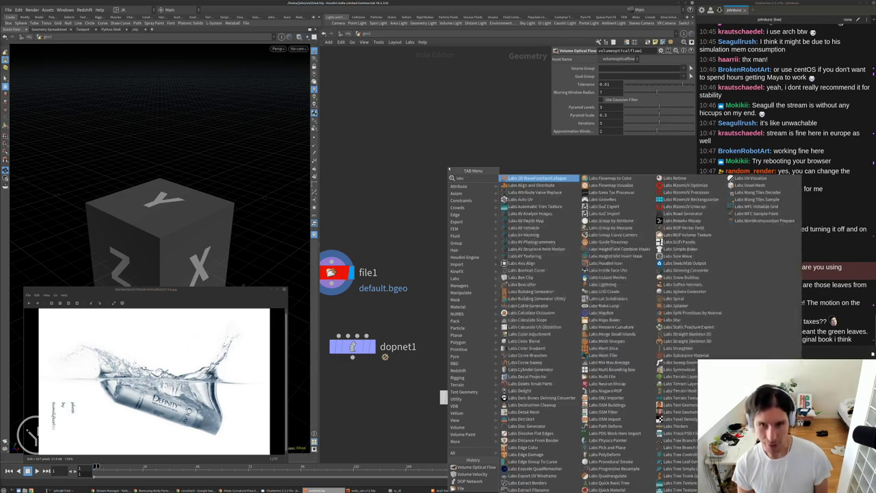
key(Escape)
Add a Labs Quick Basic Tree node in an empty area of the network and make it the displayed node.
key(Tab)
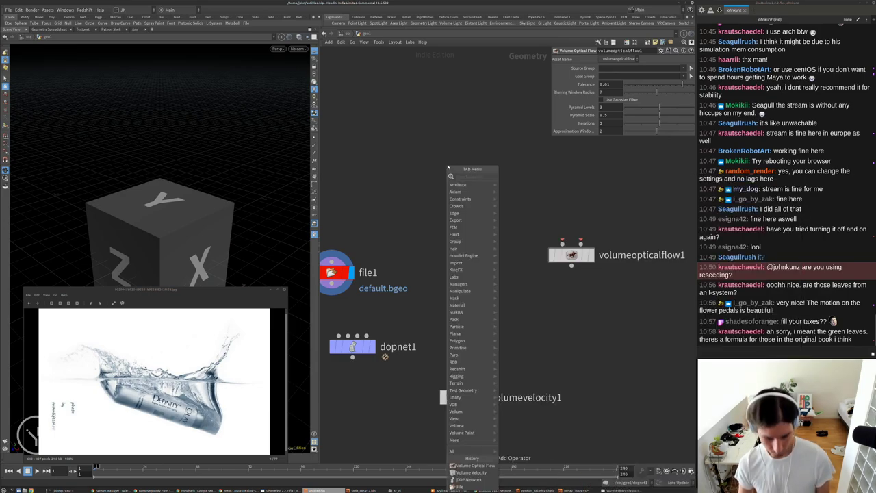
text(tree)
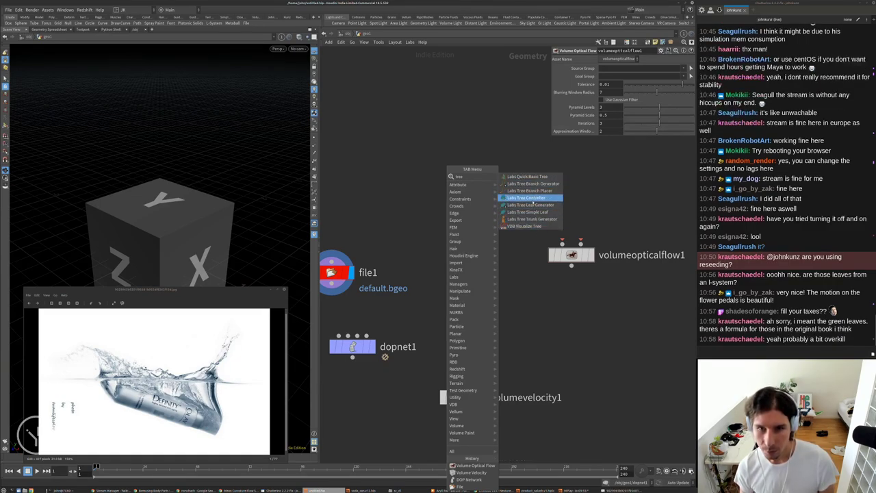
click(528, 177)
click(446, 152)
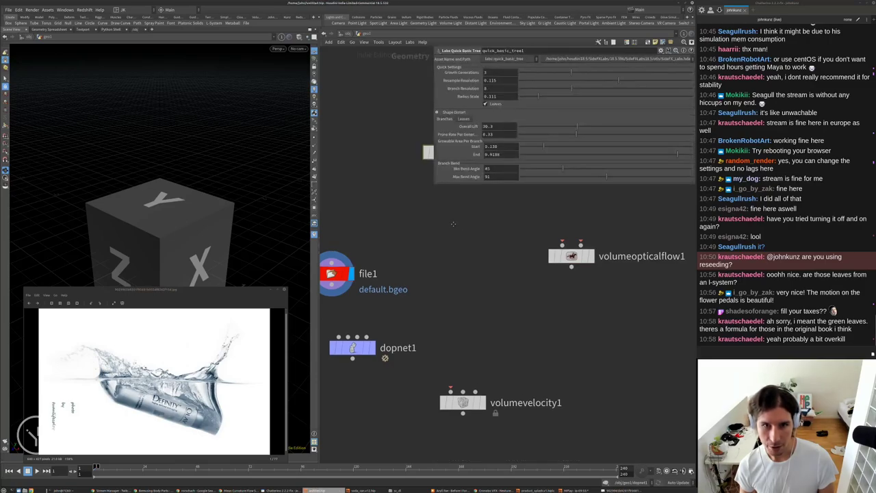
click(446, 228)
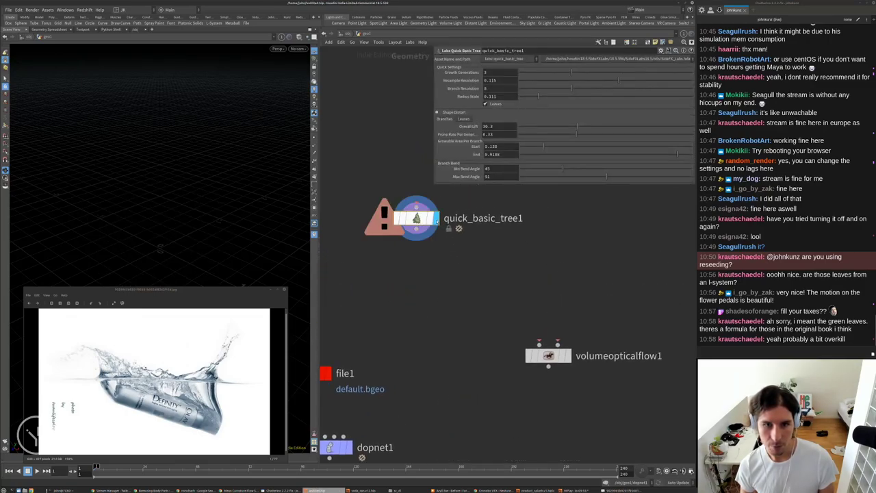
middle_drag(390, 155, 387, 182)
Add a Labs Tree Controller node above the quick basic tree and connect its output to the tree's input.
key(Tab)
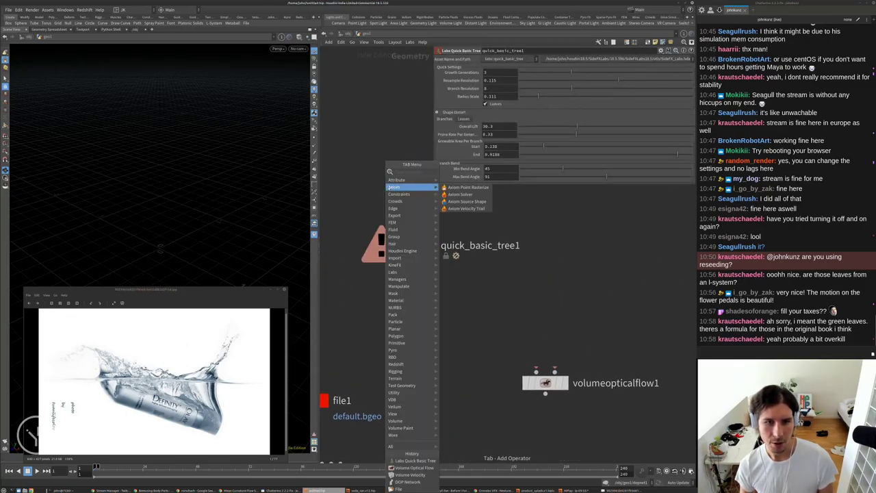
mouse_move(391, 184)
text(tree)
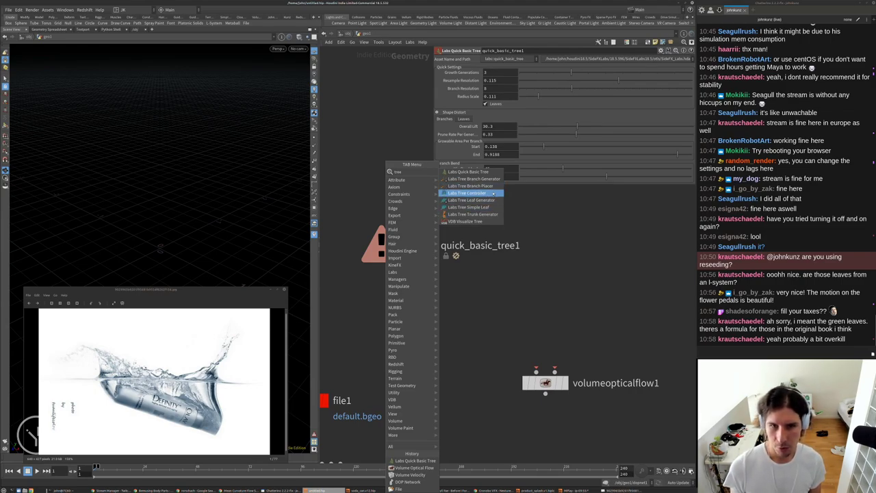
click(493, 193)
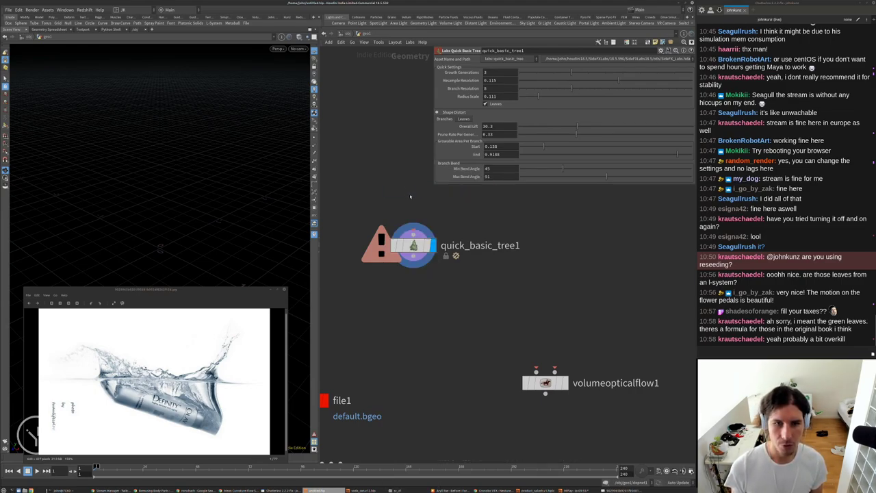
click(409, 192)
drag(406, 199, 418, 242)
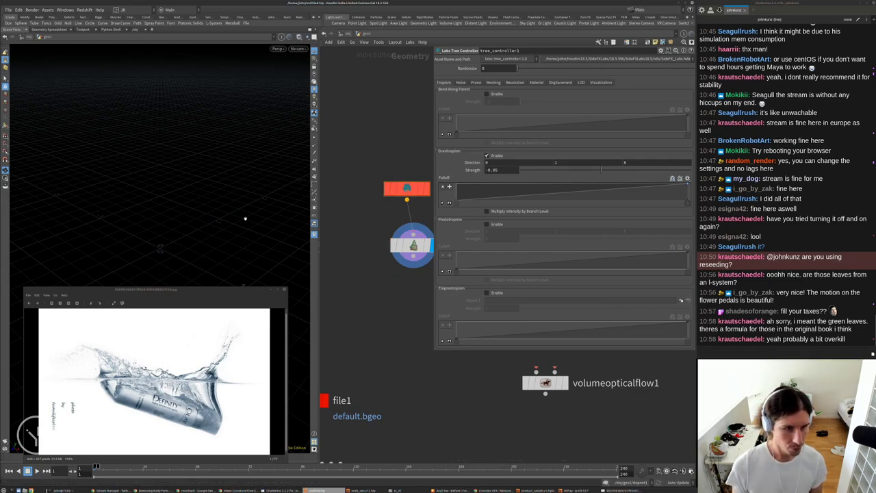
Align the quick basic tree directly beneath the controller and shrink the parameter overlay to uncover the nodes.
alt+drag(226, 194, 240, 174)
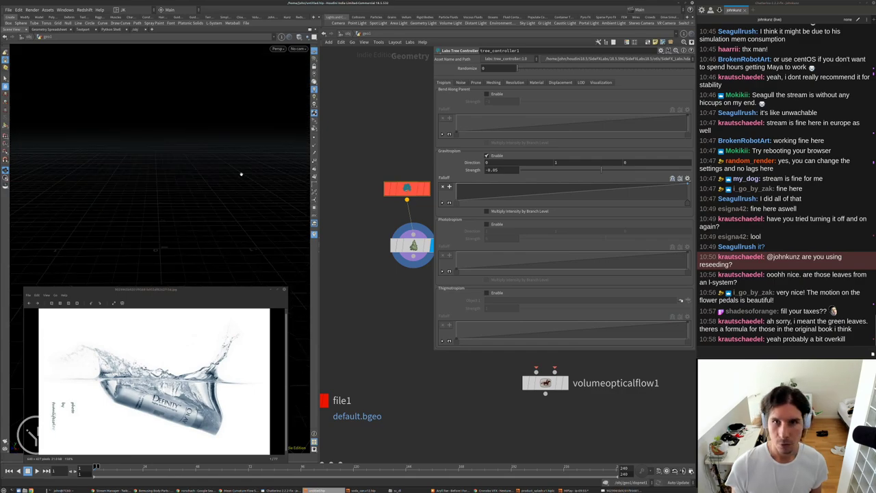
middle_drag(380, 117, 341, 146)
drag(375, 274, 368, 283)
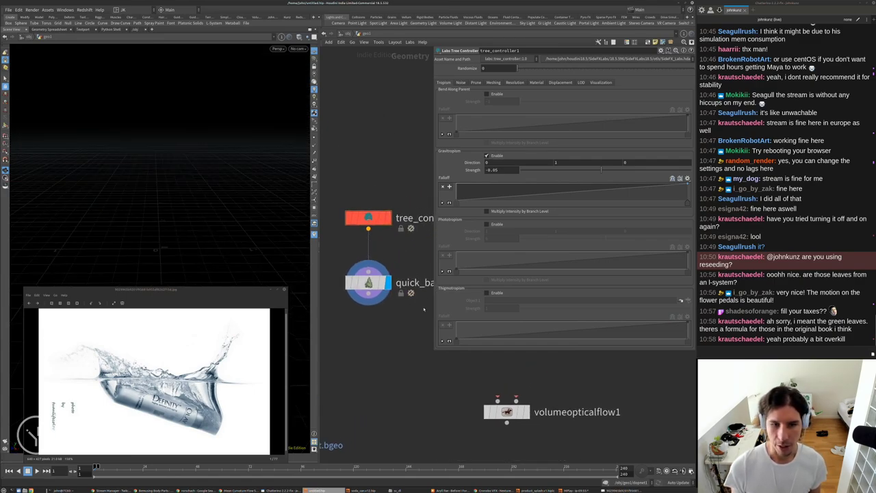
drag(434, 351, 493, 254)
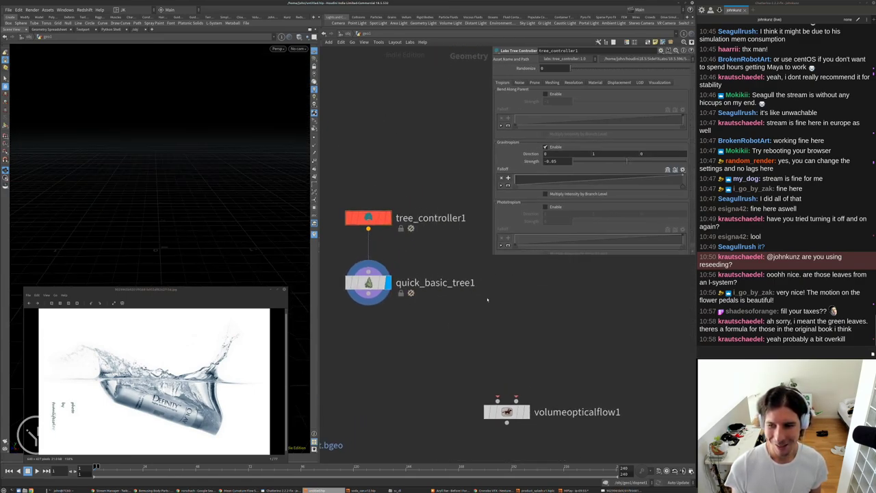
Add a Labs Tree Branch Generator node beside the quick basic tree.
middle_drag(486, 299, 486, 315)
key(Tab)
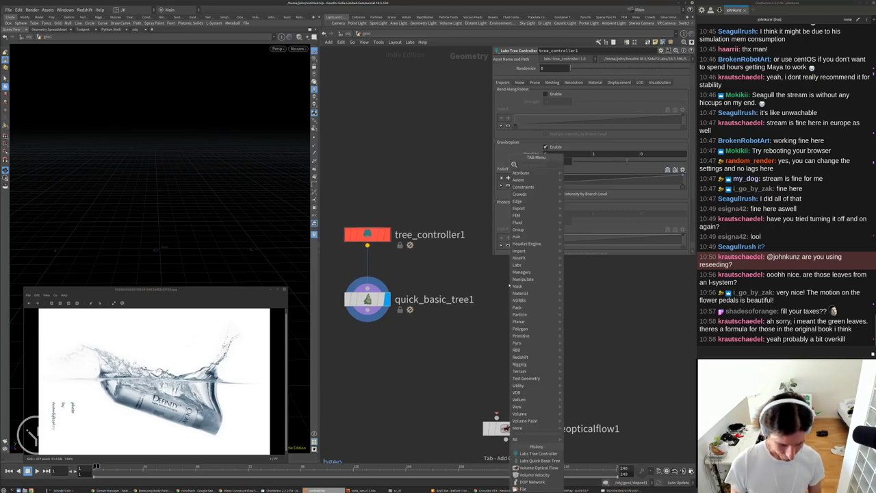
text(bra)
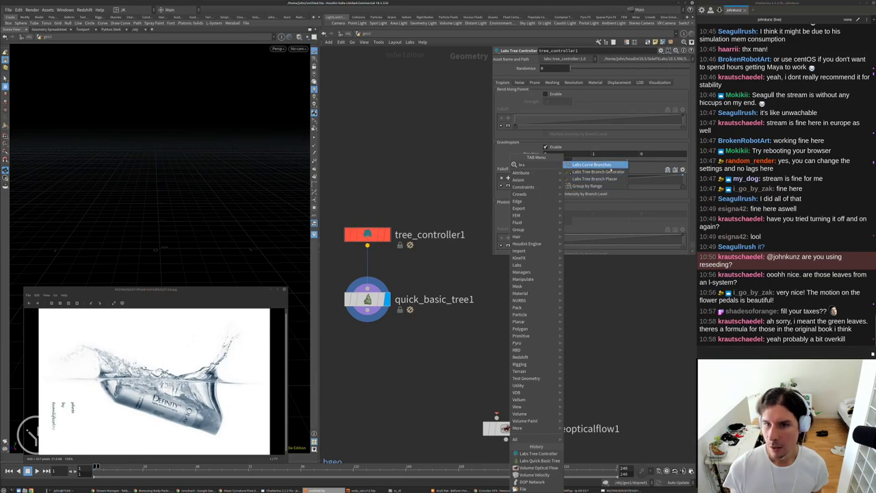
click(621, 176)
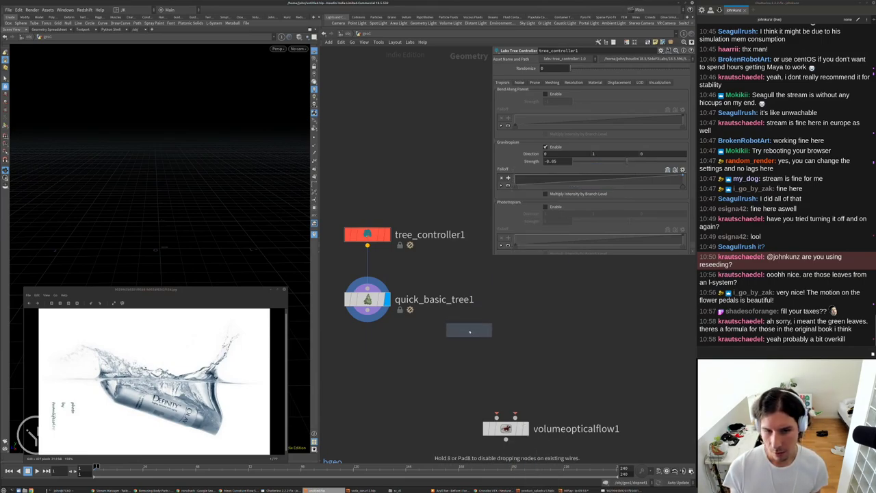
click(471, 332)
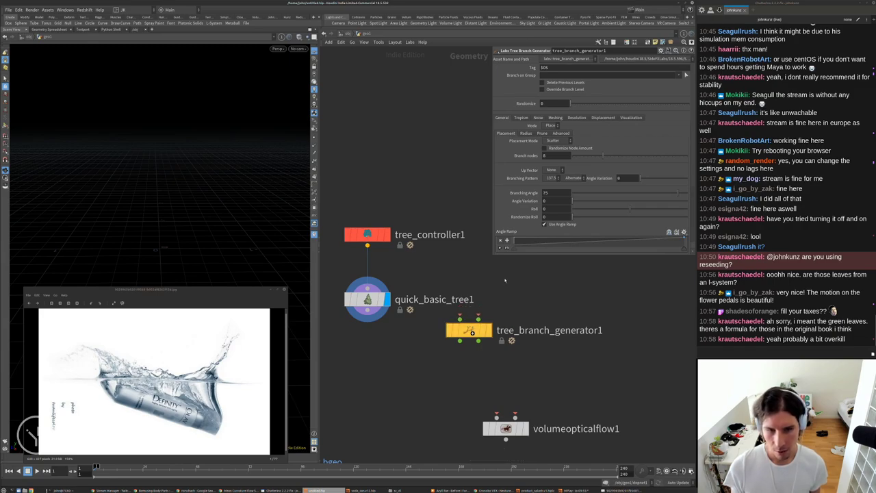
middle_drag(505, 279, 502, 299)
key(Tab)
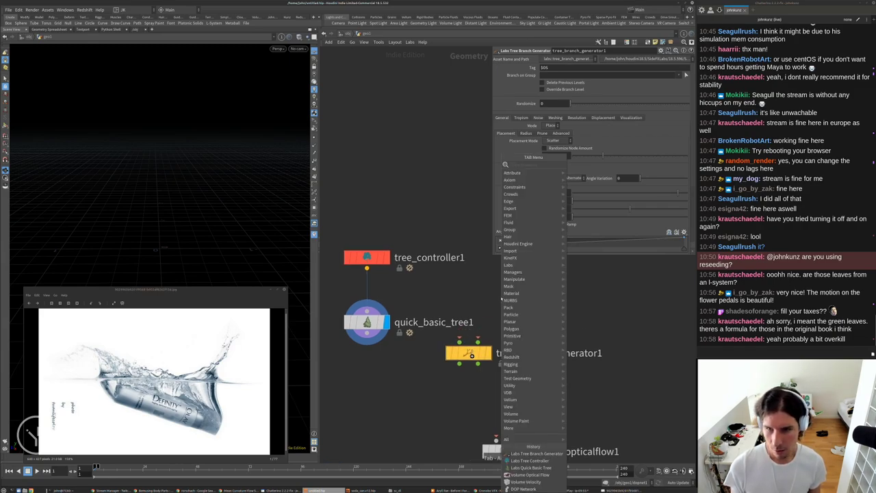
text(bs)
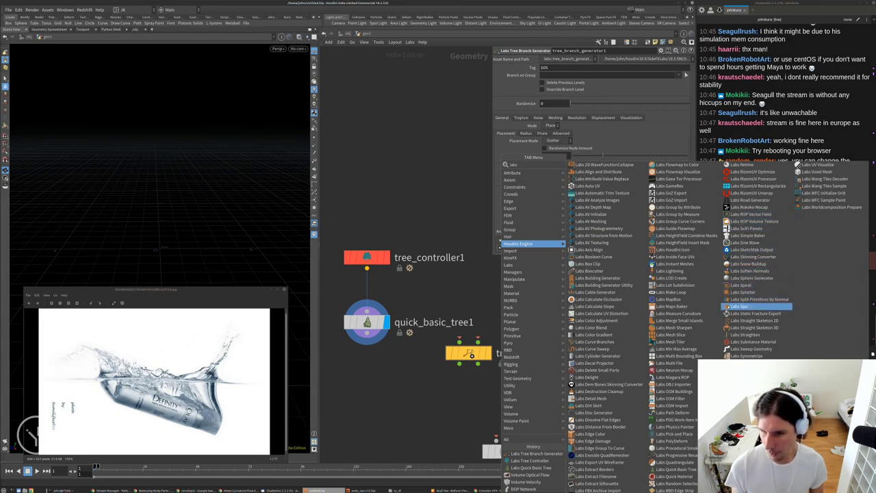
click(467, 297)
middle_drag(467, 297, 436, 270)
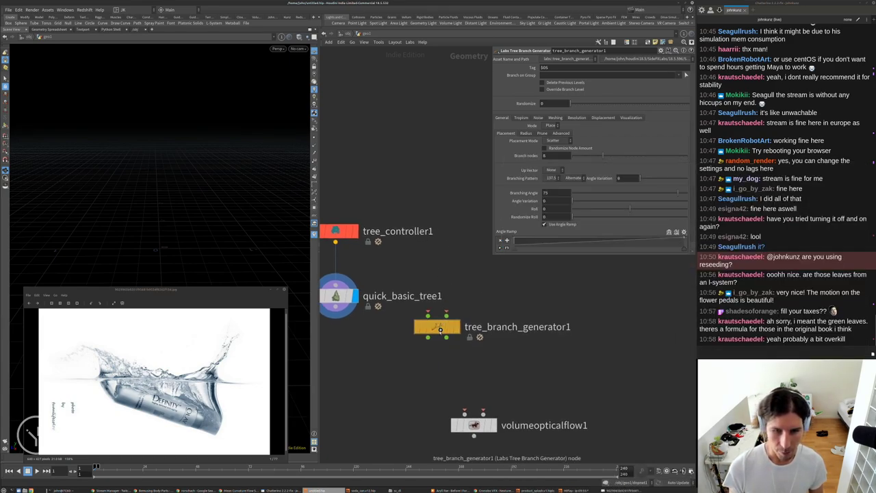
Add a Labs Curve Branches node in the empty area above the tree nodes.
key(Tab)
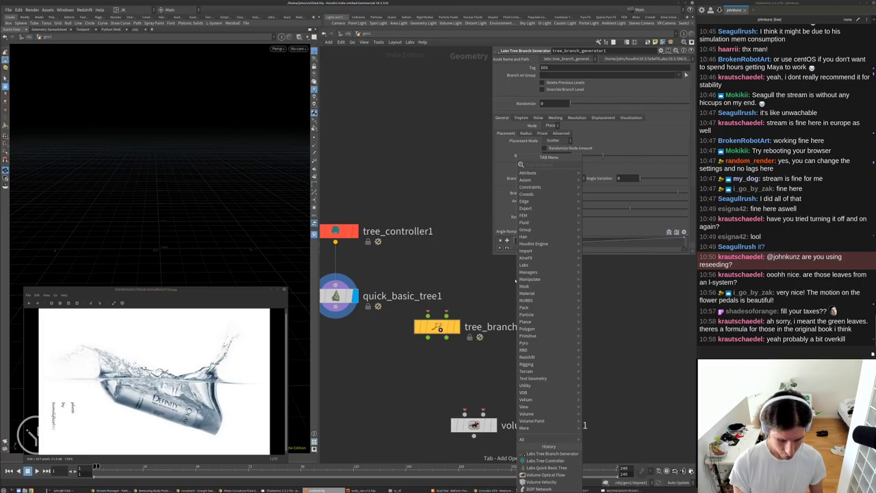
text(bra)
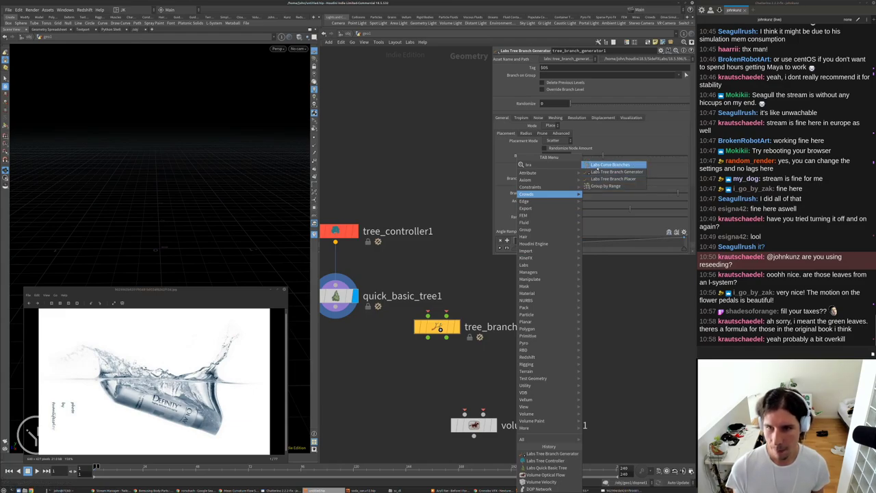
click(600, 167)
click(456, 186)
middle_drag(456, 186, 435, 228)
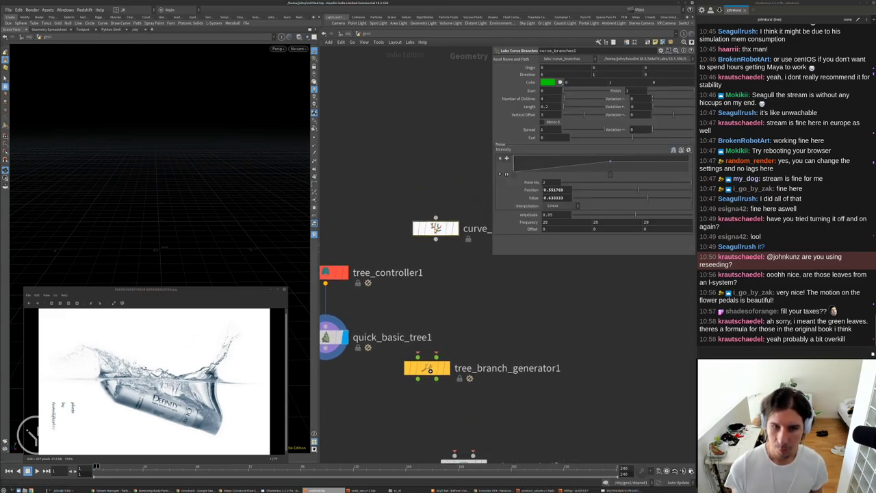
middle_drag(433, 169, 426, 235)
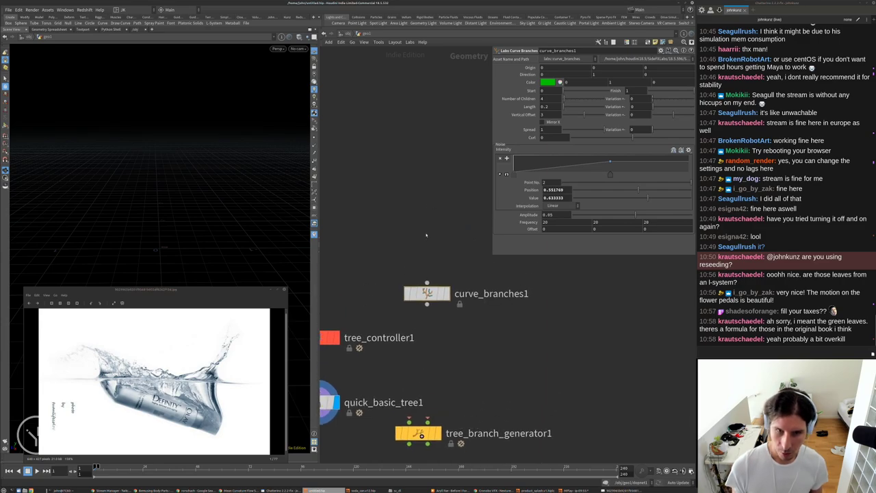
Add a Line node above the curve branches node, feed it into that node's input, and display the resulting branches.
key(Tab)
mouse_move(460, 200)
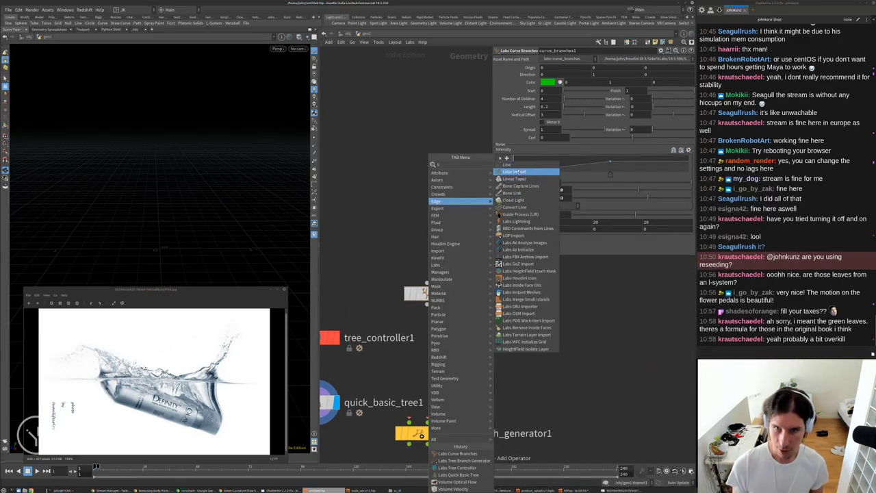
click(510, 164)
click(406, 189)
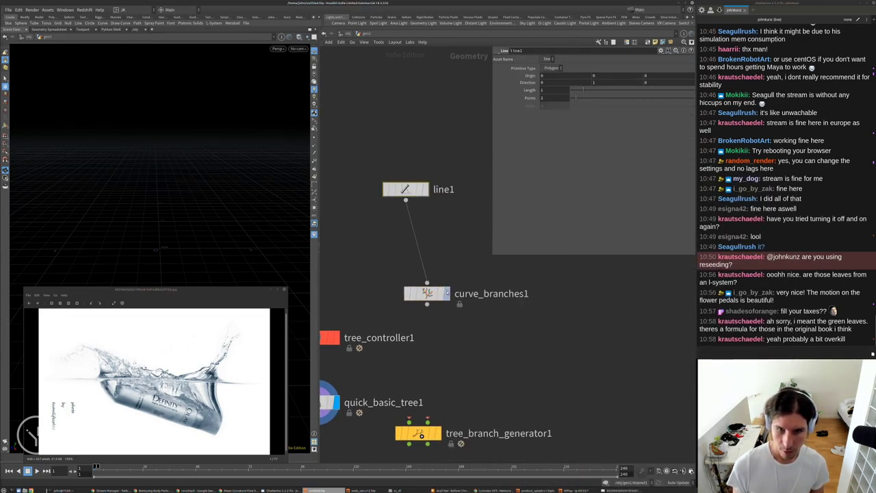
click(427, 293)
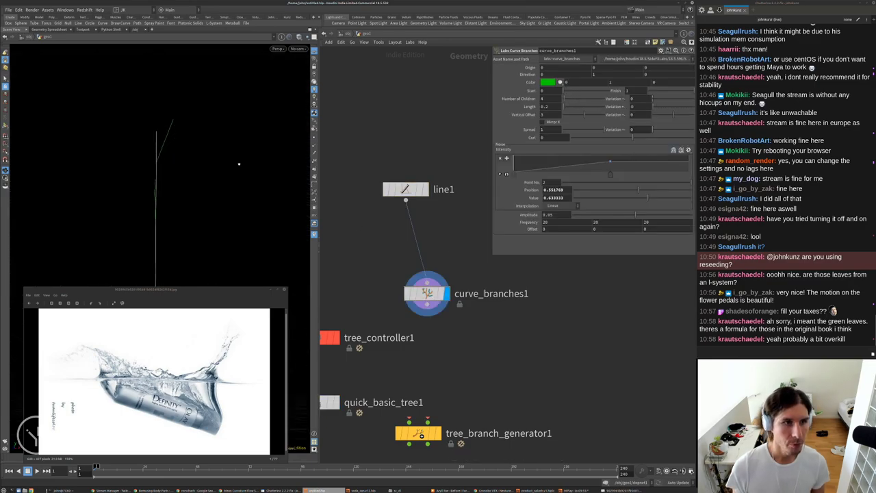
alt+drag(239, 165, 253, 198)
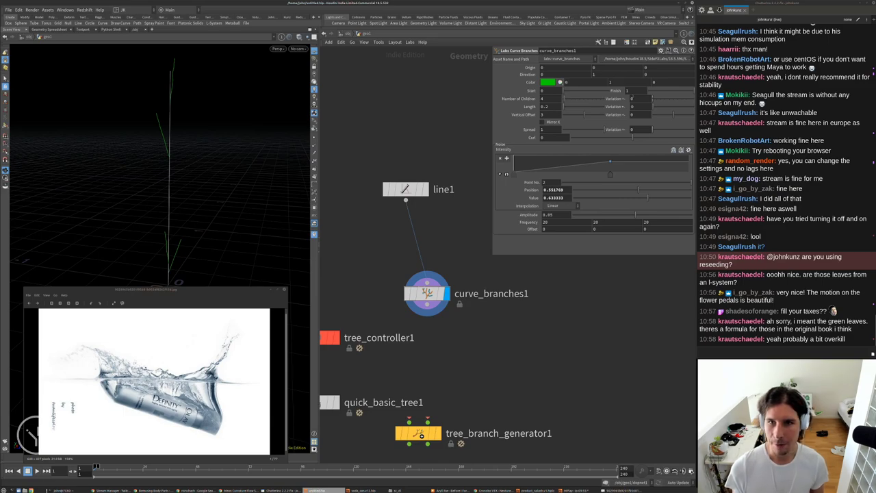
Detach the quick basic tree from the controller, place it beside the line, connect the line as its guide curve, and display it.
scroll(503, 313, down, 3)
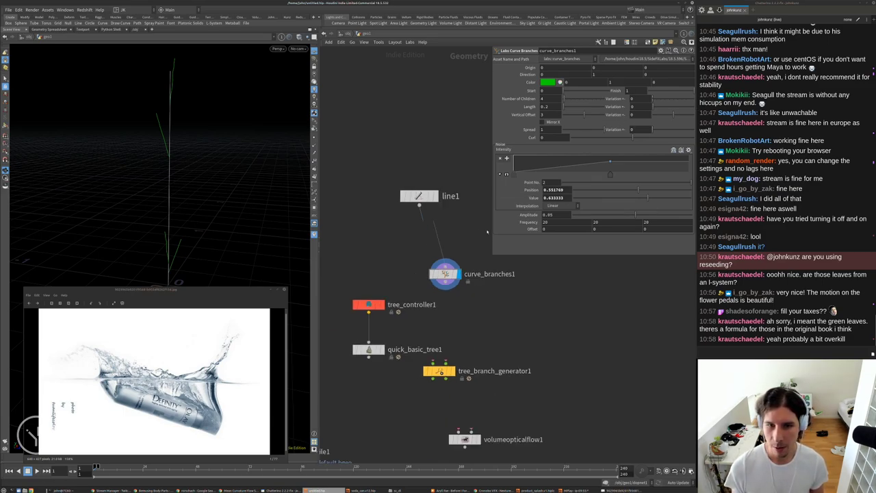
middle_drag(501, 314, 484, 325)
scroll(479, 330, up, 3)
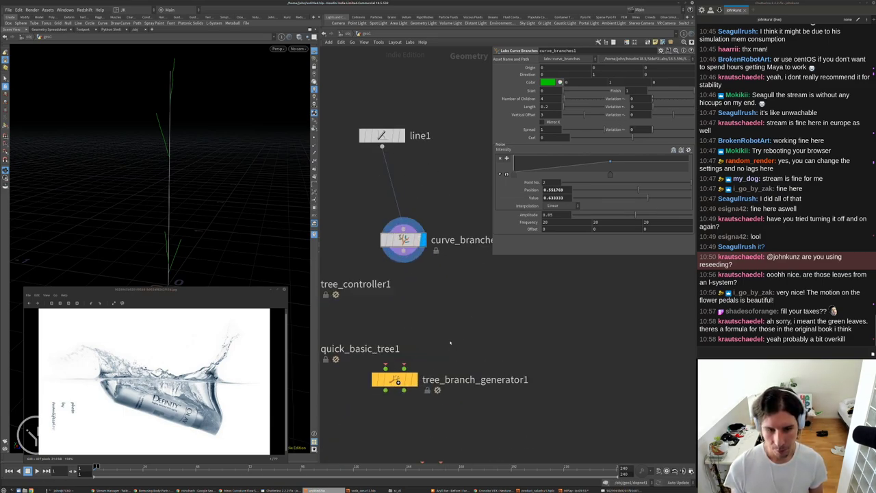
scroll(440, 324, down, 2)
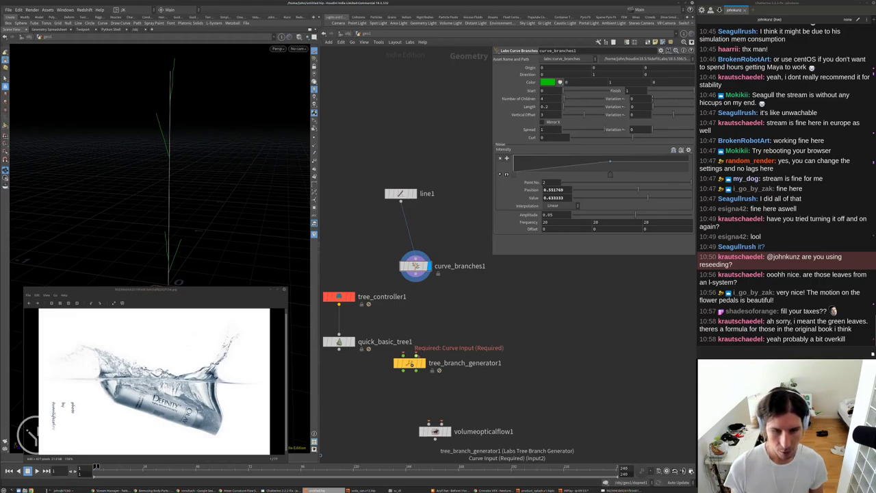
drag(339, 296, 339, 281)
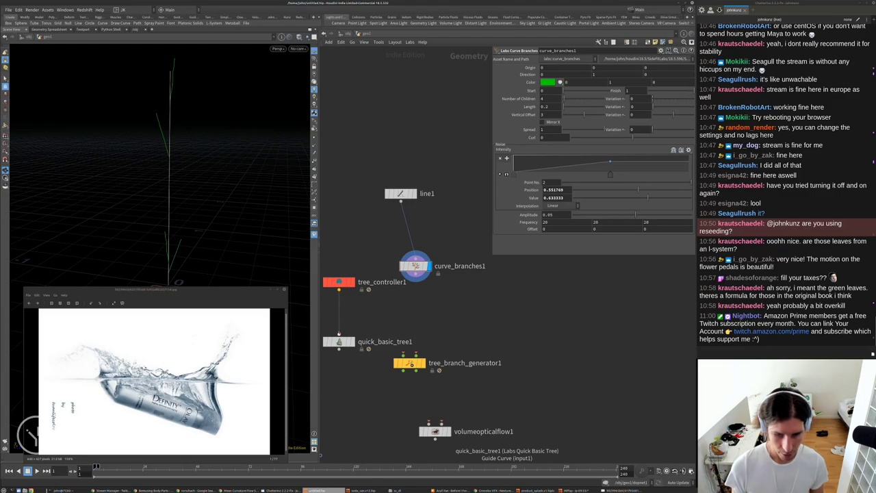
drag(338, 340, 430, 223)
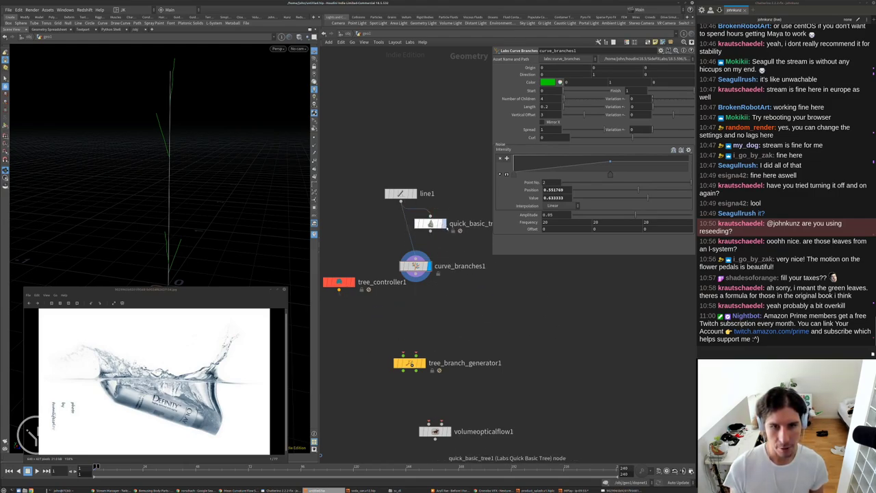
click(442, 224)
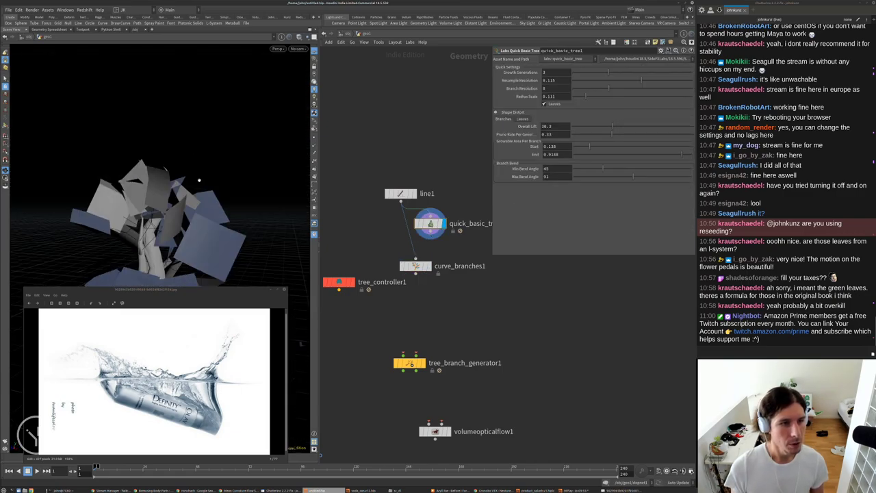
Examine the quick basic tree from several angles and compare it with the displayed result of the curve branches node.
mouse_move(199, 180)
mouse_down()
mouse_move(156, 179)
mouse_move(342, 173)
mouse_move(278, 214)
mouse_move(246, 185)
mouse_move(184, 175)
mouse_up()
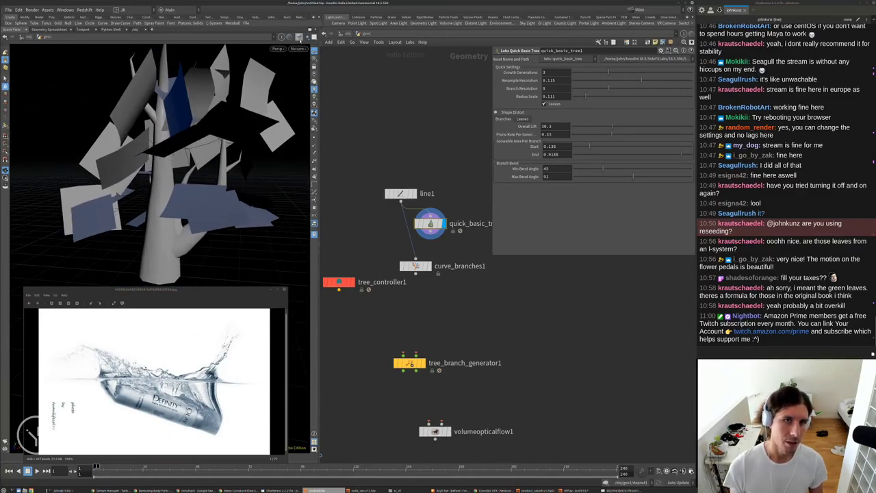
click(299, 37)
click(313, 103)
drag(250, 123, 227, 148)
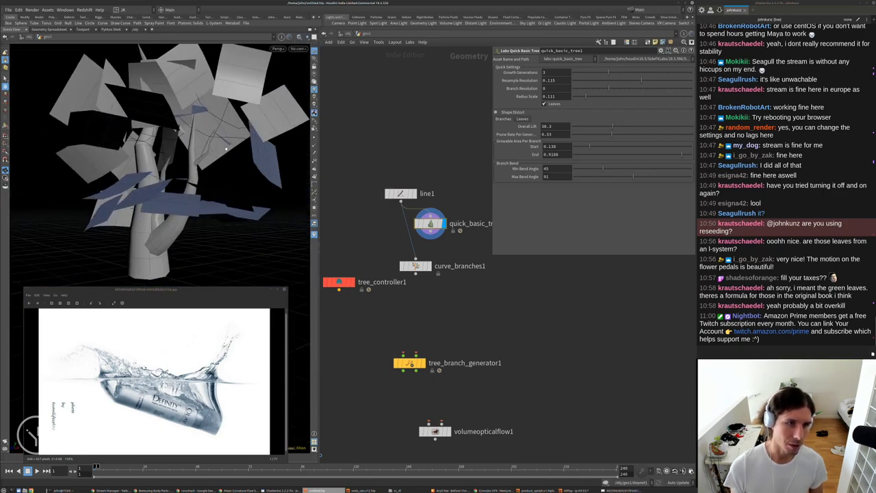
middle_drag(162, 207, 194, 189)
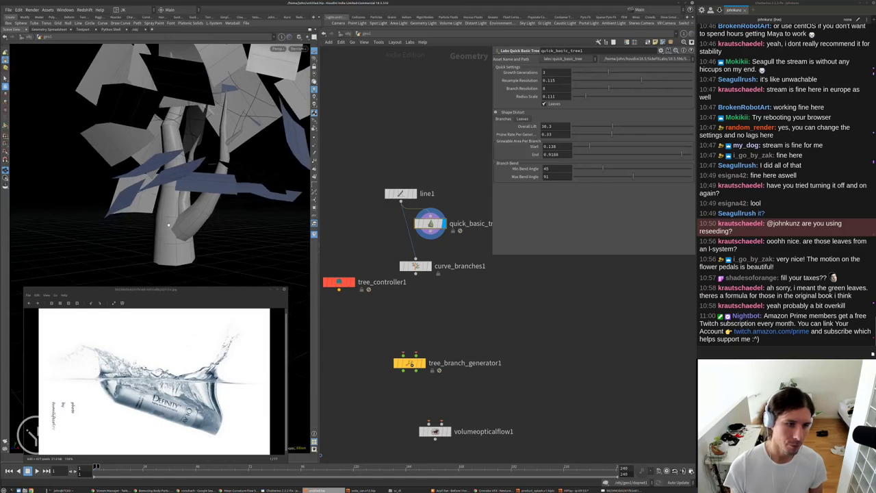
drag(195, 188, 179, 246)
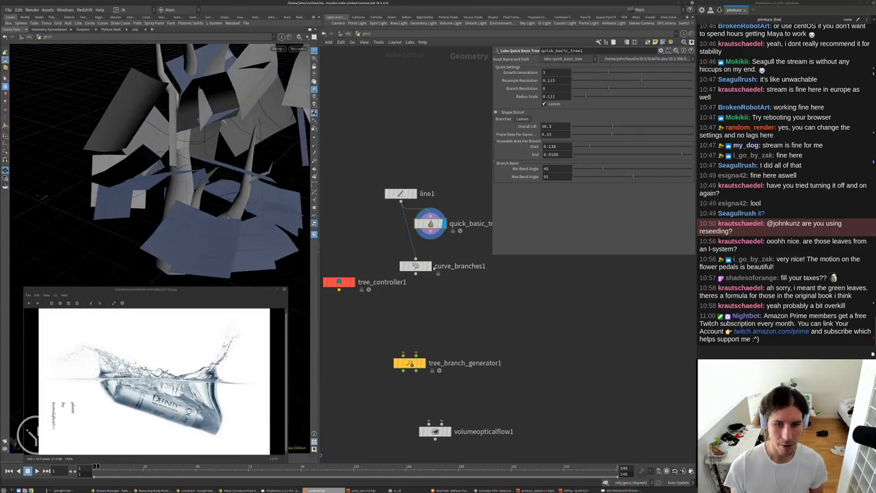
click(431, 266)
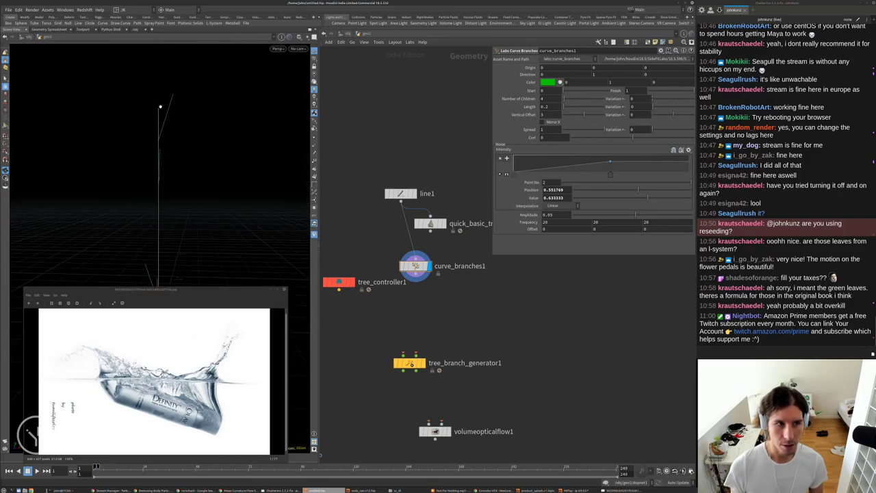
drag(160, 106, 214, 181)
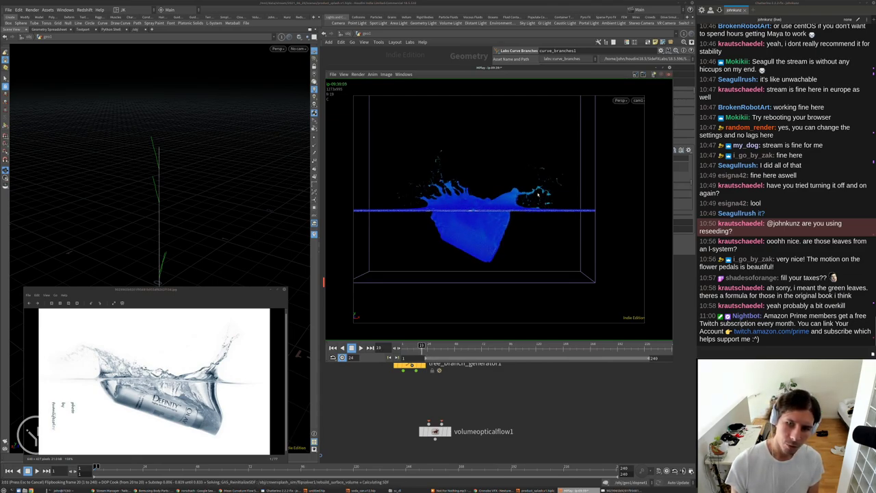
Compare the splash flipbook sequences in MPlay around frames 17 to 21, examining the crown and droplets up close.
key(Up)
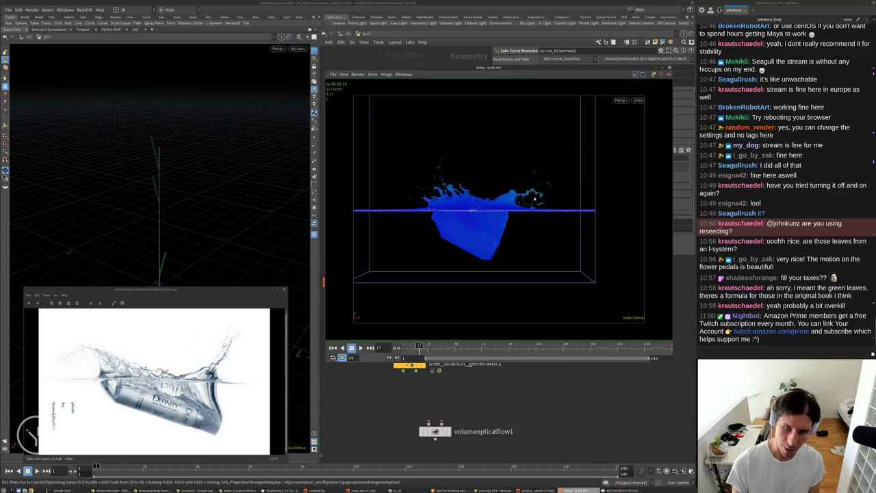
key(Right)
key(Right)
key(Right)
key(Left)
key(Left)
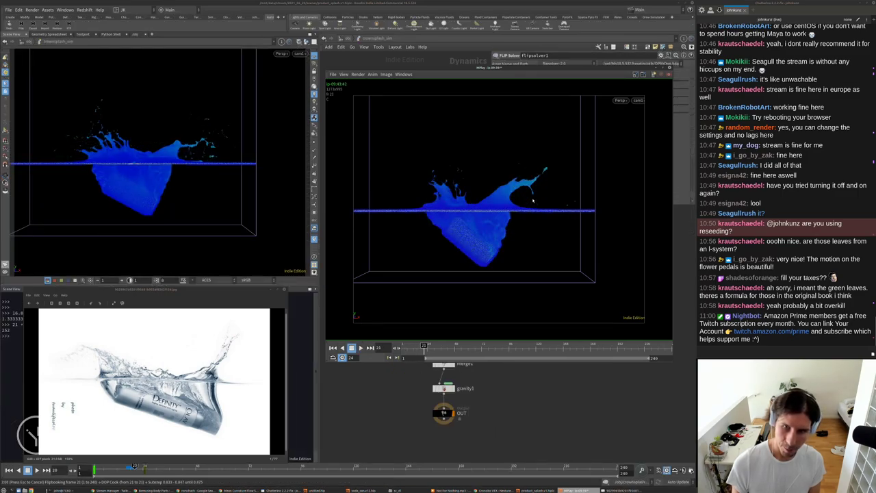
key(Up)
scroll(533, 200, up, 2)
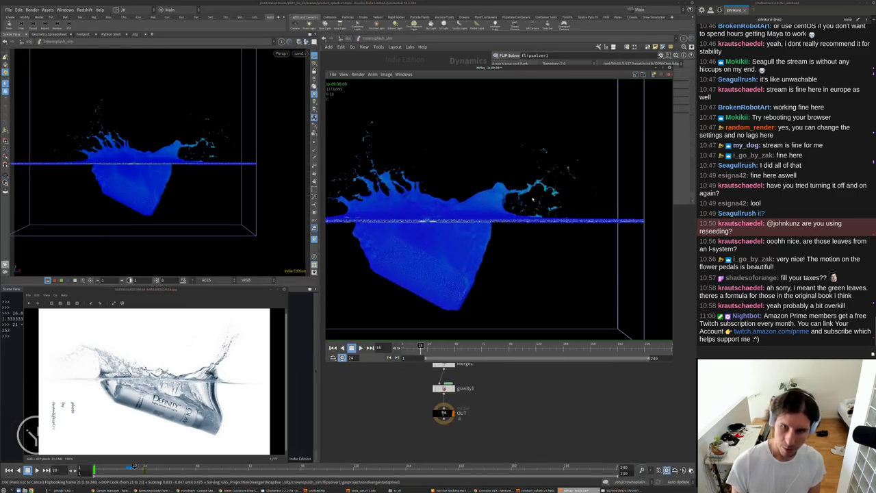
middle_drag(479, 243, 499, 239)
key(h)
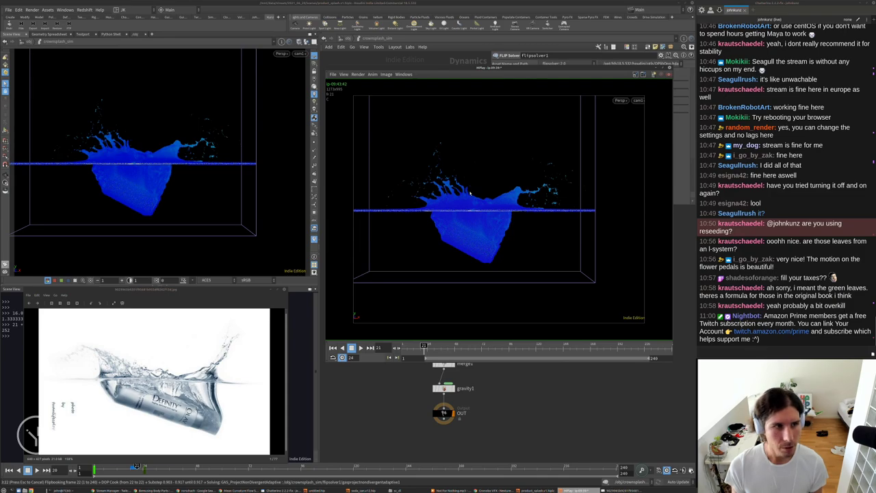
Interrupt the running flipbook in the splash scene and return the simulation to frame 1.
click(527, 400)
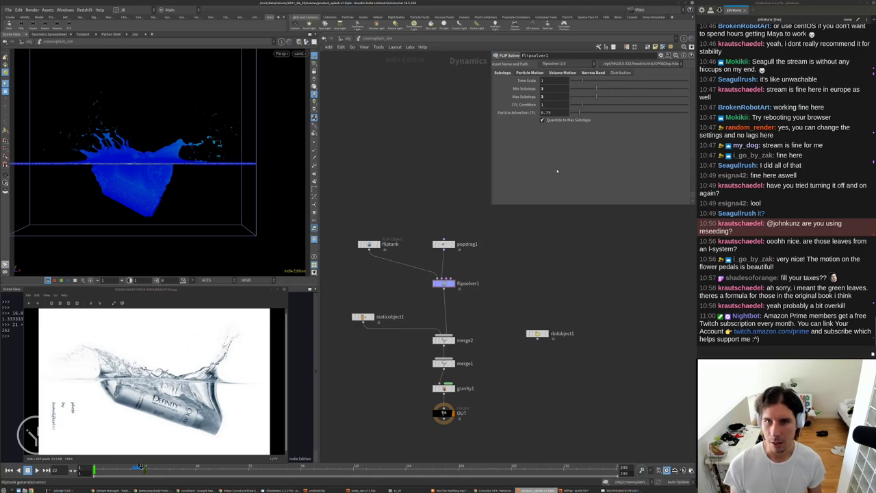
key(ctrl+Up)
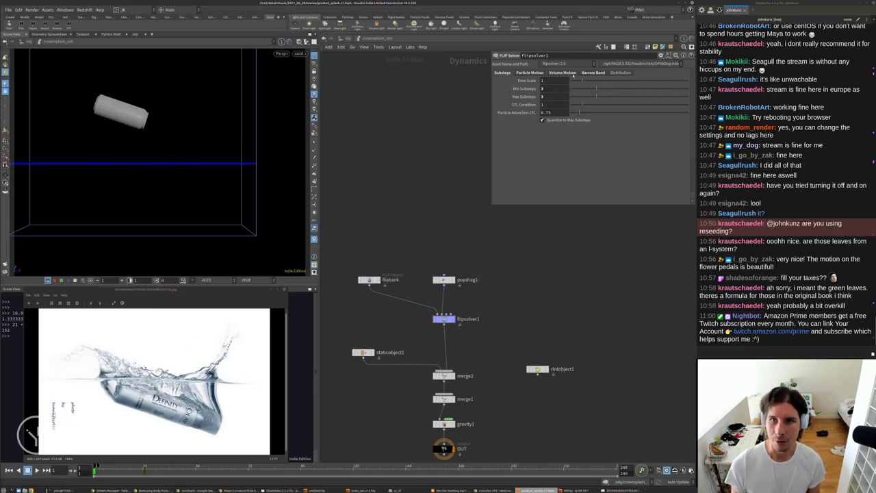
Try a surface tension of 0.075 in the FLIP solver's volume motion settings.
click(572, 74)
click(555, 142)
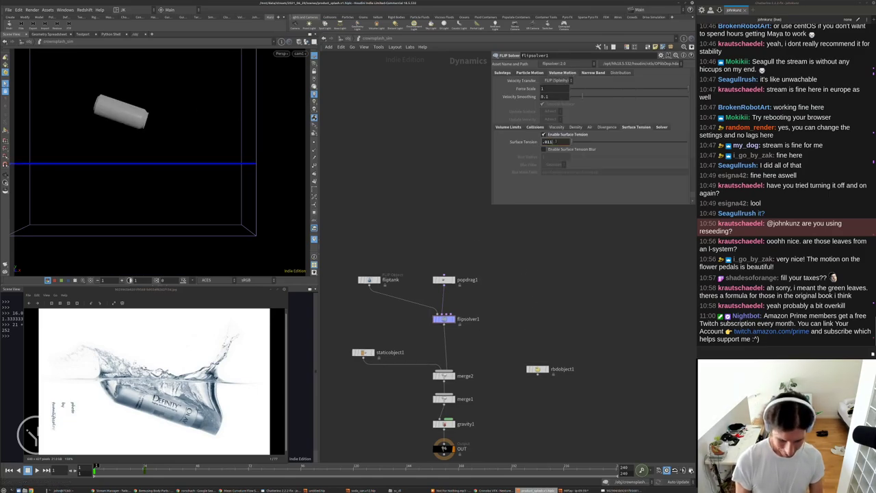
text(.075)
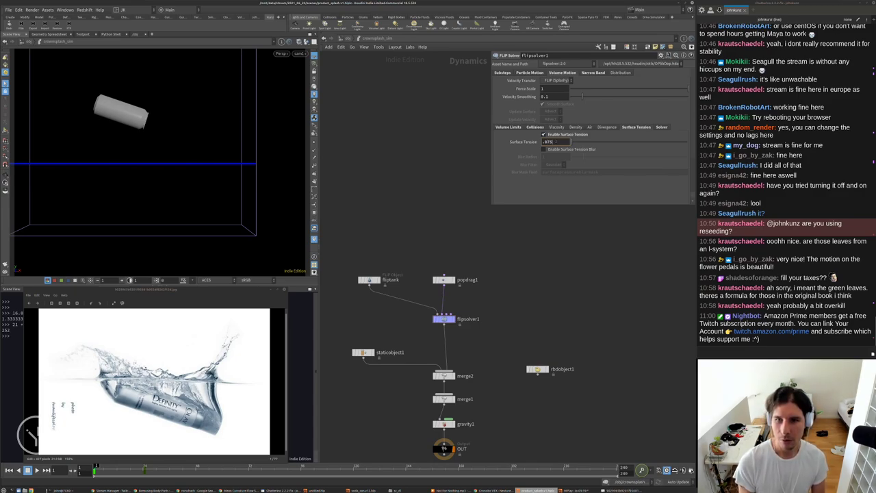
key(Return)
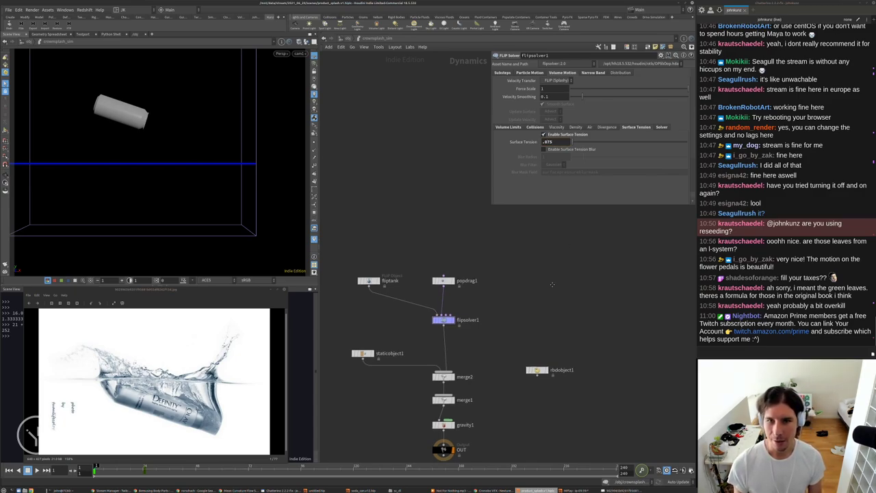
scroll(551, 268, up, 2)
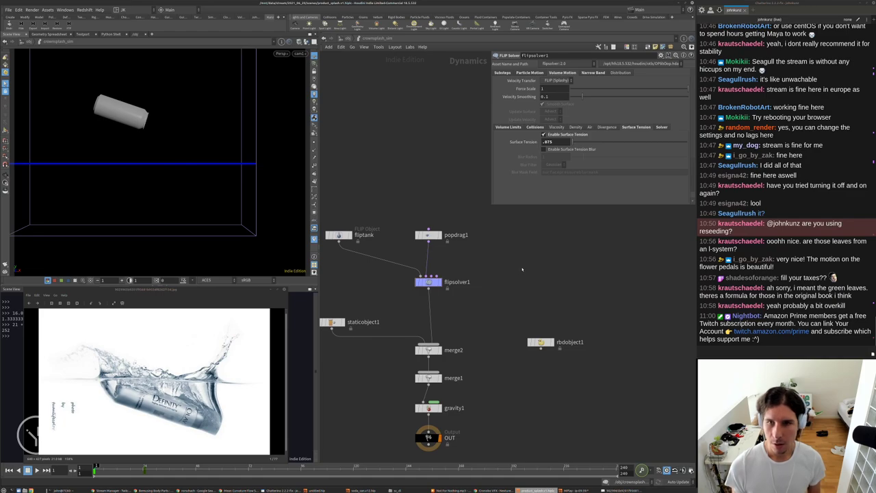
key(ctrl+z)
Set the FLIP solver's surface tension to 0.0075 and start a new flipbook of the splash.
drag(557, 142, 549, 142)
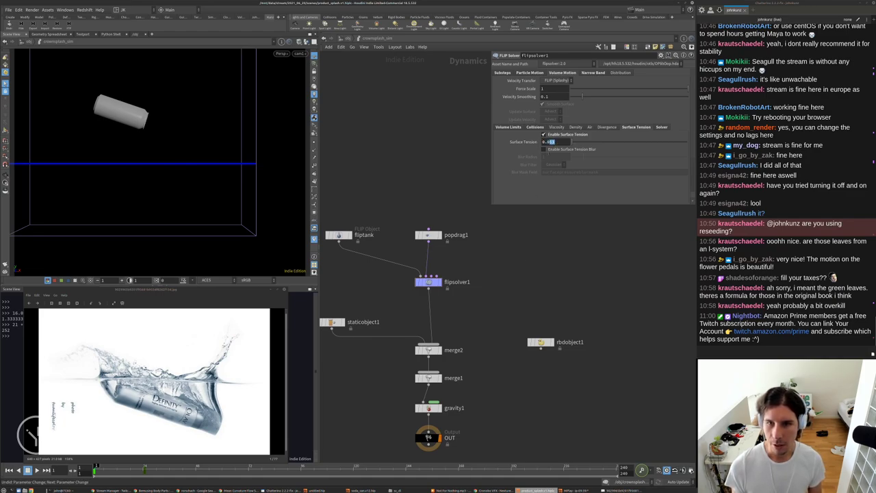
text(075)
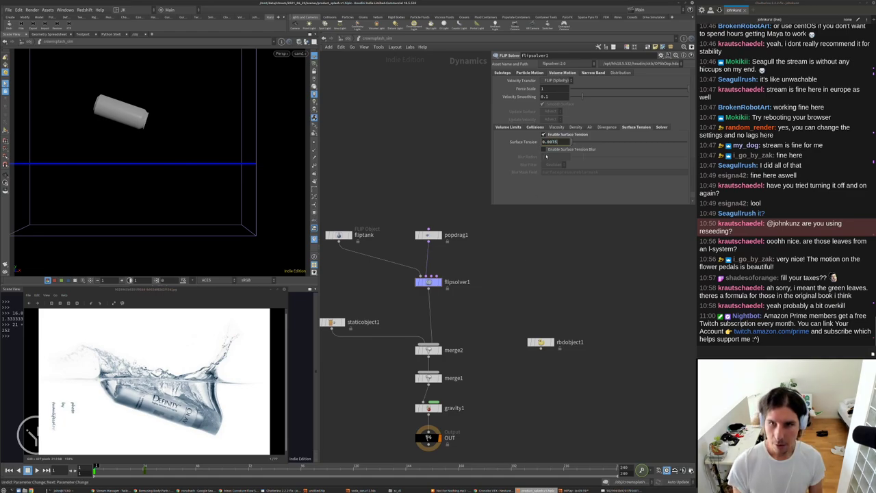
key(Return)
middle_drag(549, 268, 564, 249)
scroll(564, 248, down, 4)
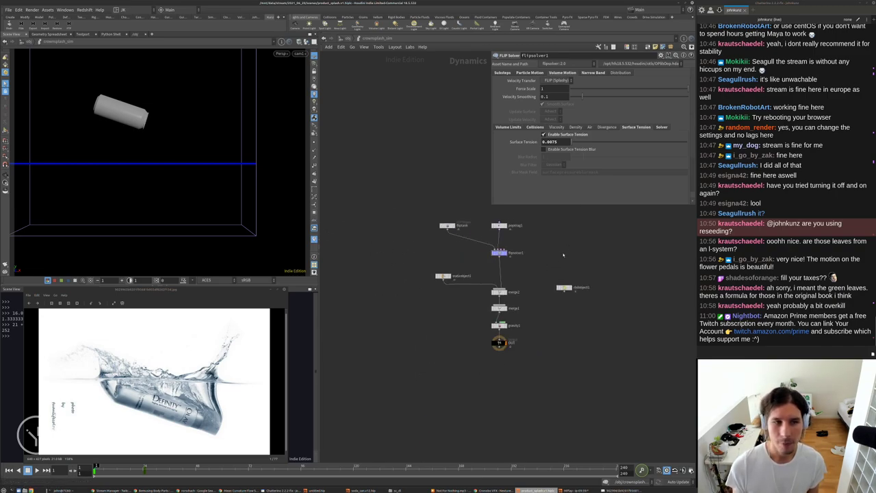
click(5, 264)
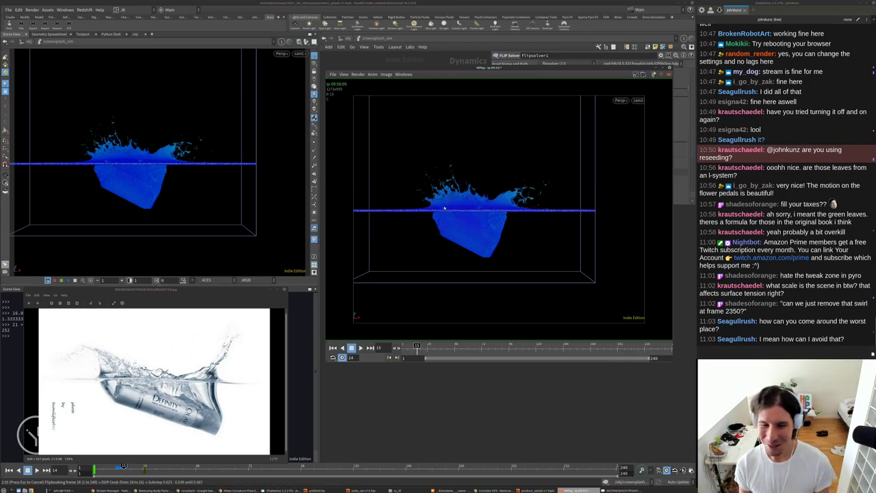
Compare the new splash flipbook with the earlier sequences in MPlay around frames 15 to 24, examining the crown and droplets up close.
scroll(456, 184, up, 6)
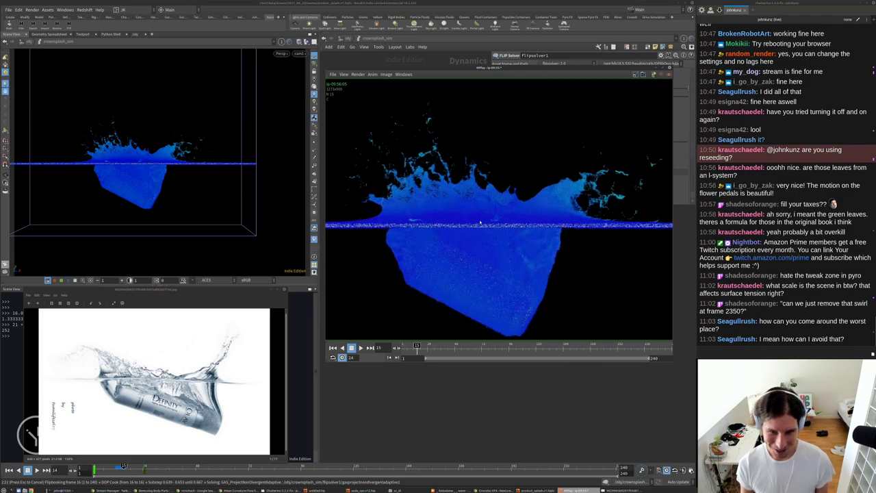
scroll(479, 224, down, 3)
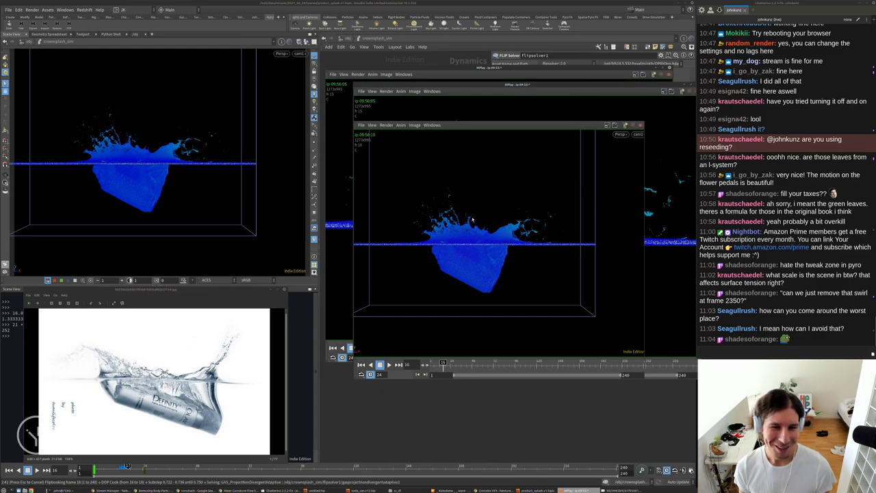
scroll(472, 219, up, 4)
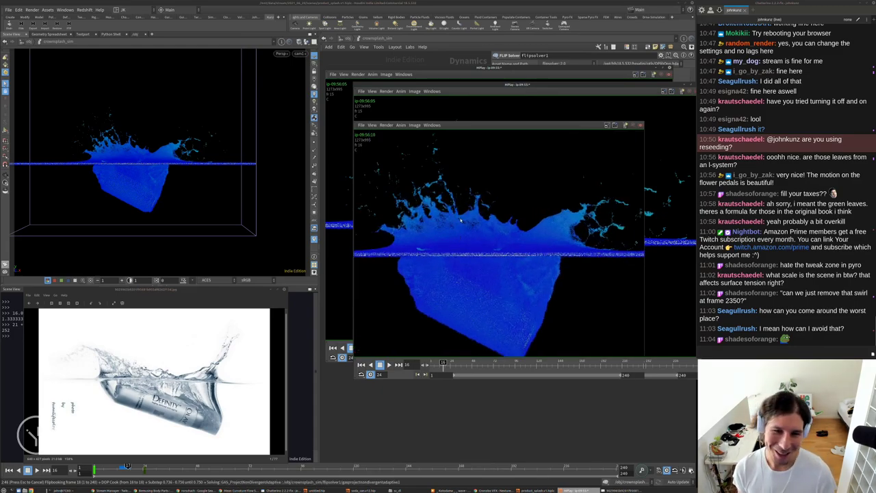
key(h)
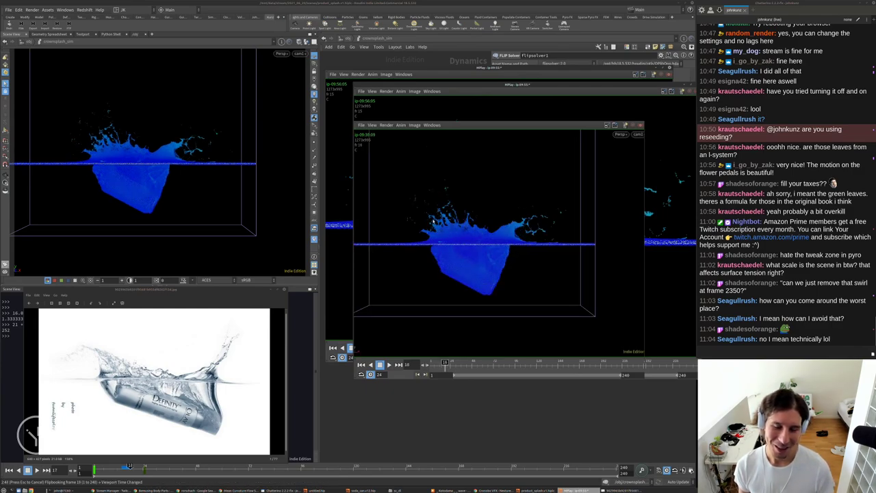
key(Up)
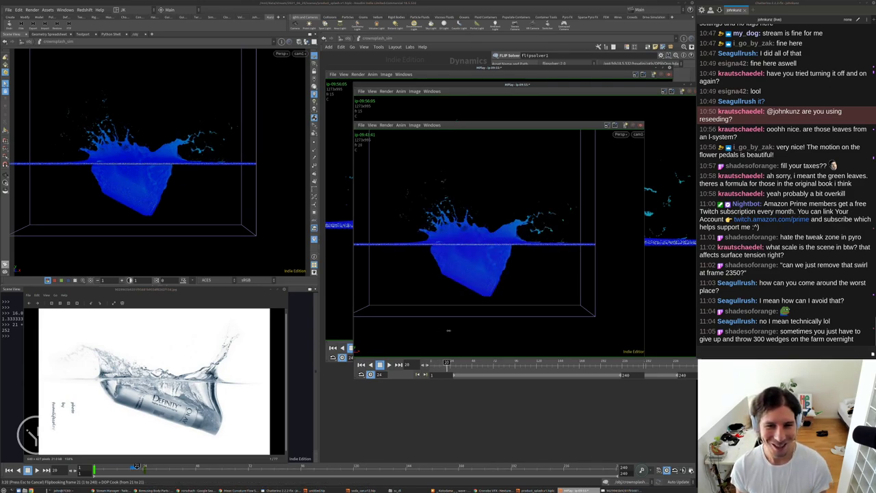
key(Up)
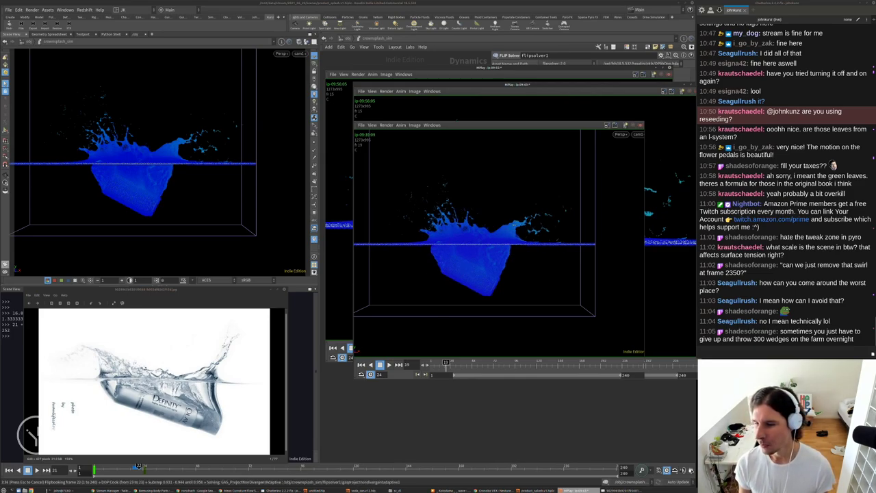
scroll(462, 257, up, 3)
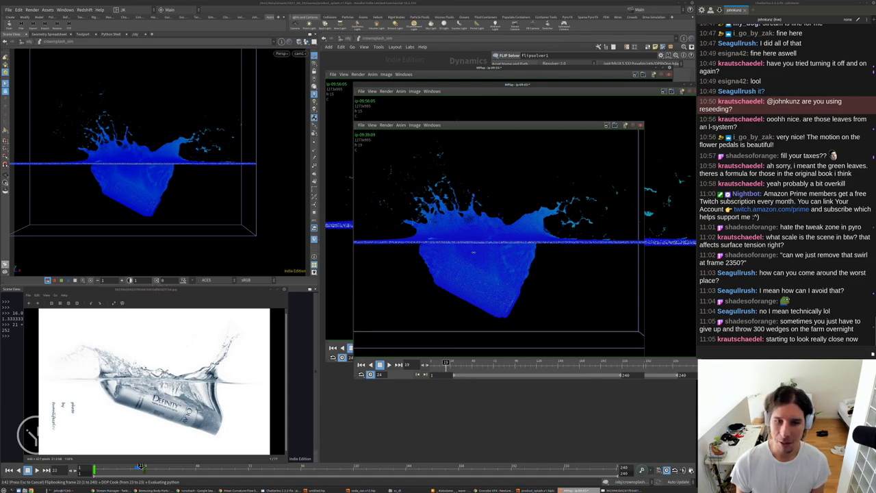
scroll(473, 252, down, 2)
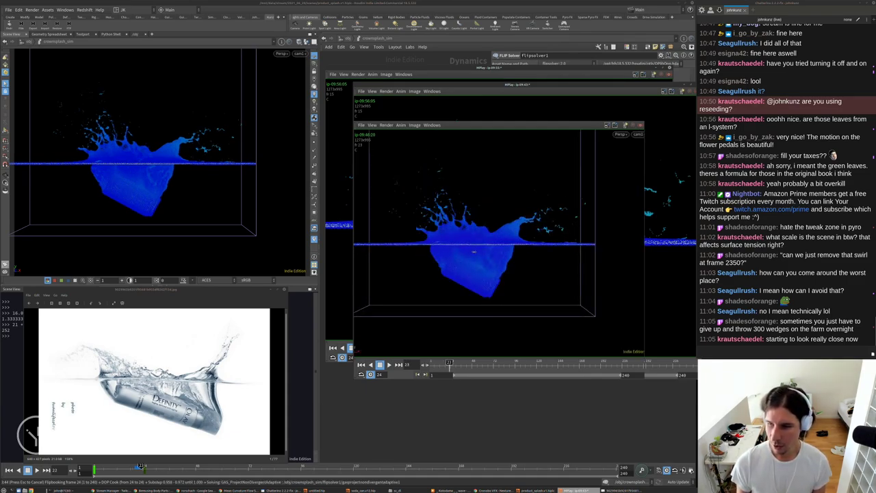
scroll(474, 250, up, 2)
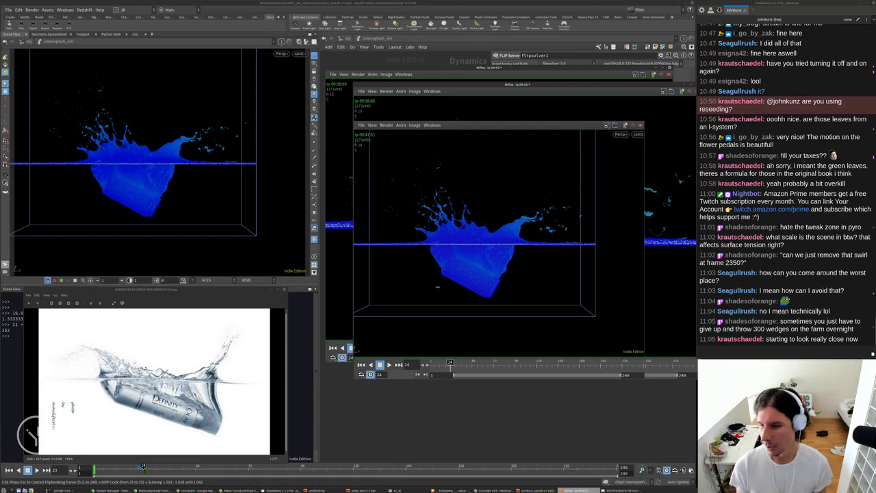
scroll(446, 237, up, 2)
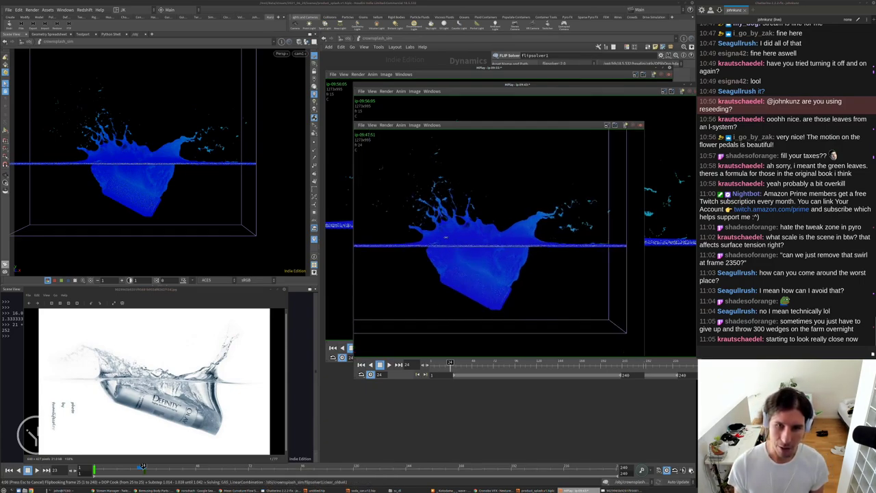
scroll(446, 238, down, 2)
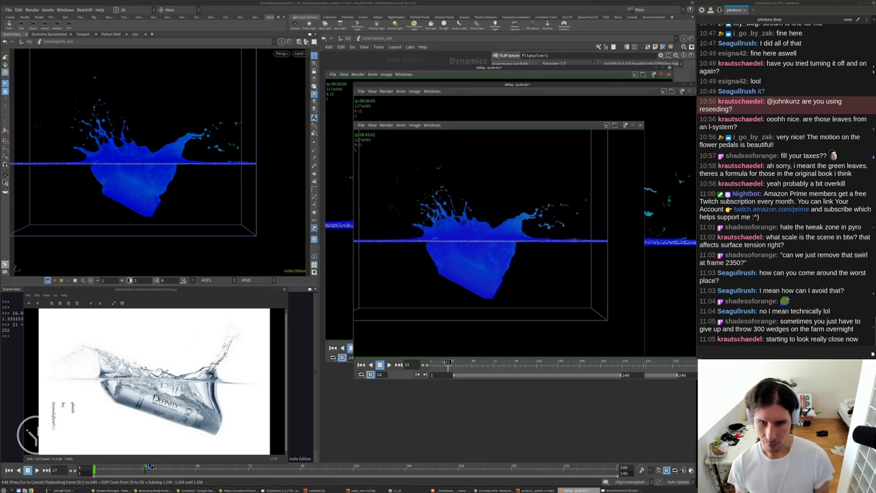
Examine the splash tendrils and the cavity around the can in the flipbook up to frame 32.
drag(448, 363, 446, 365)
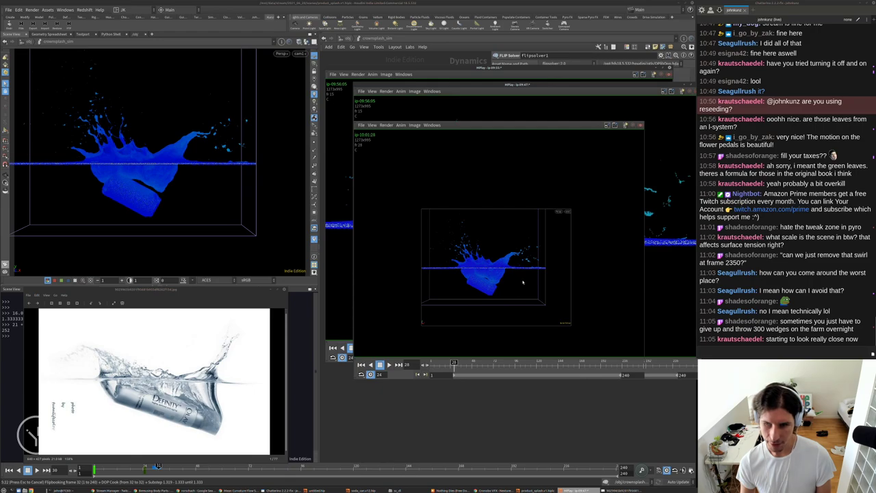
scroll(477, 274, up, 4)
key(h)
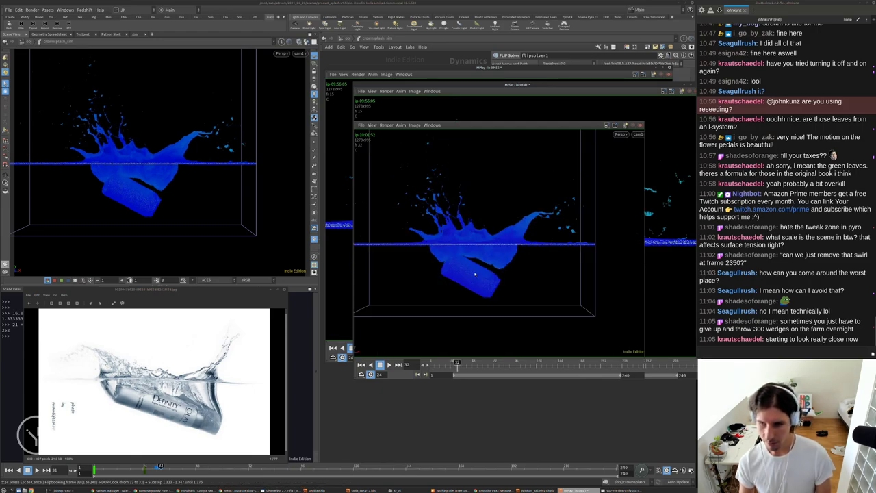
scroll(474, 273, up, 2)
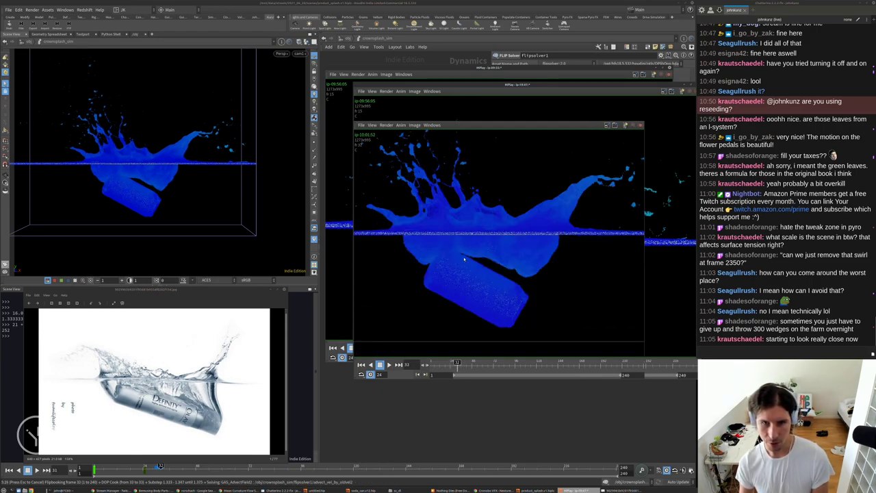
scroll(464, 260, down, 4)
scroll(447, 221, up, 4)
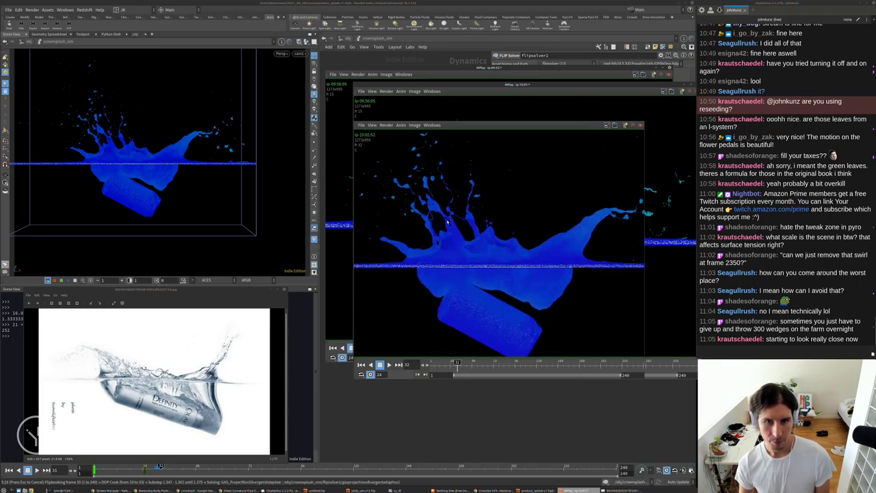
scroll(447, 220, down, 4)
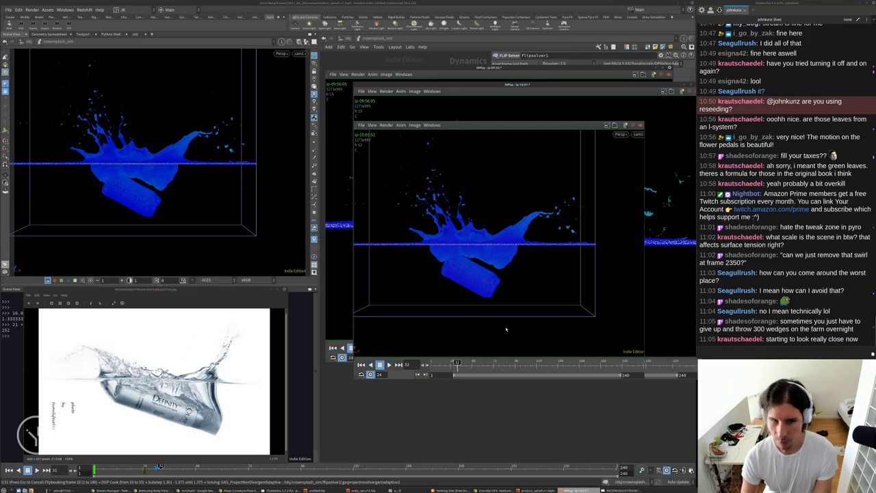
Interrupt the running flipbook in the splash scene and bring MPlay back to the front.
click(539, 420)
key(Escape)
click(575, 489)
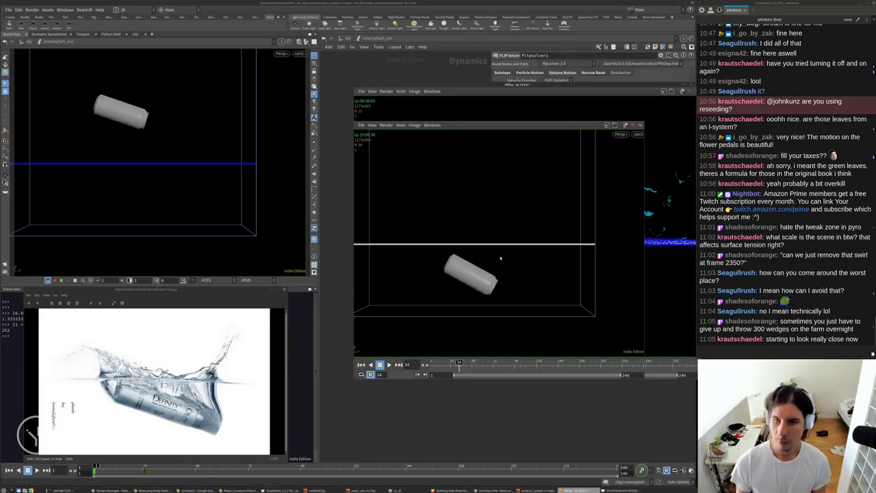
Go back to frame 25 of the flipbook and compare the splash shape with the enlarged reference photo.
key(Left)
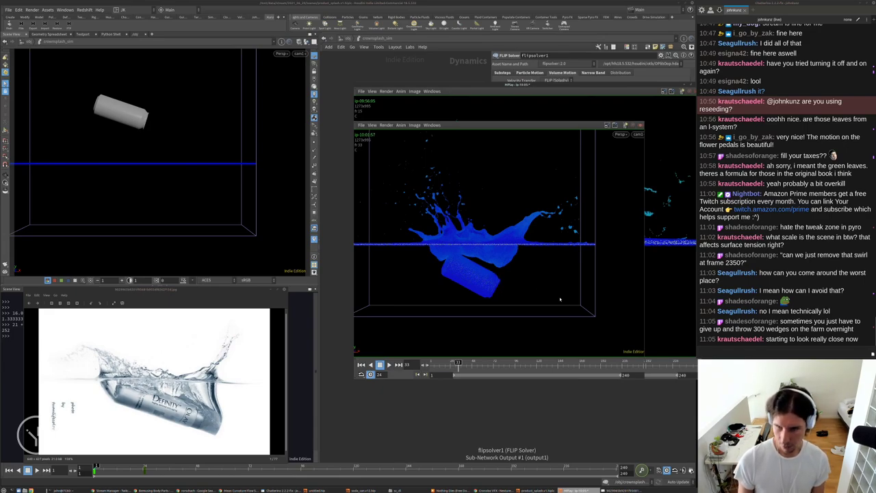
drag(463, 369, 451, 363)
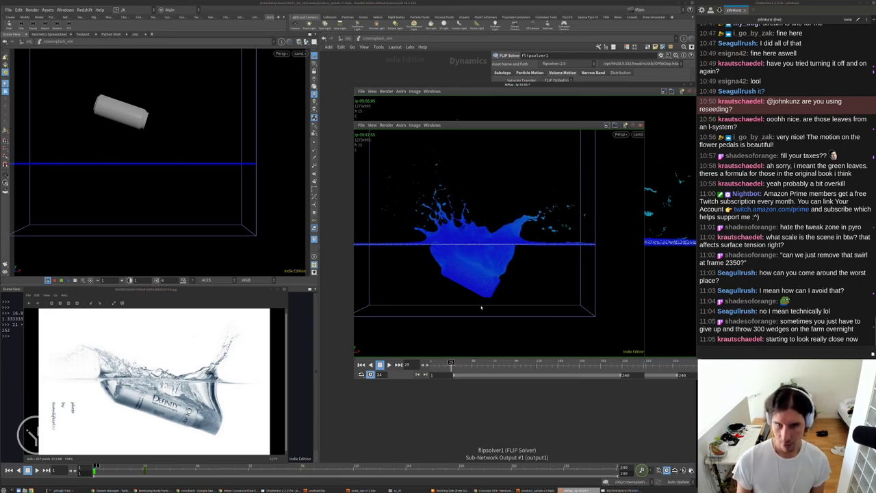
scroll(111, 381, up, 5)
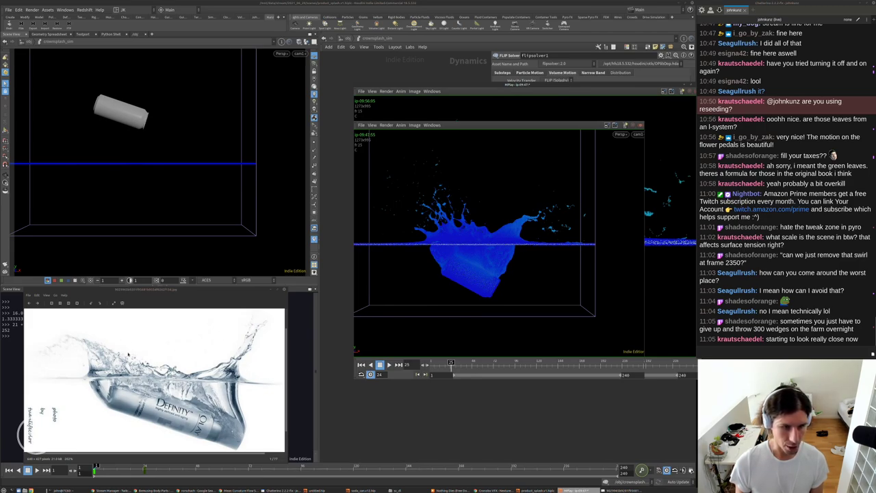
scroll(472, 236, down, 5)
scroll(454, 252, up, 6)
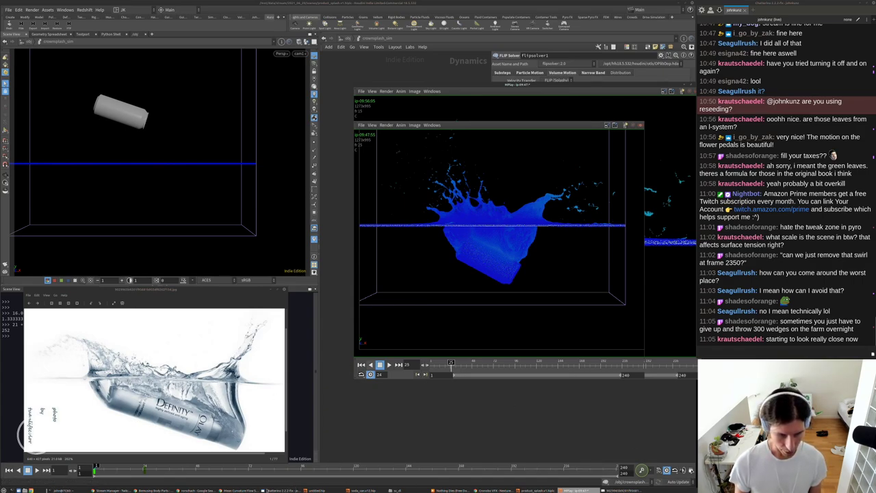
Switch to Chrome and browse the Monster Energy Zero Ultra product photos to the can's nutrition label view.
click(492, 489)
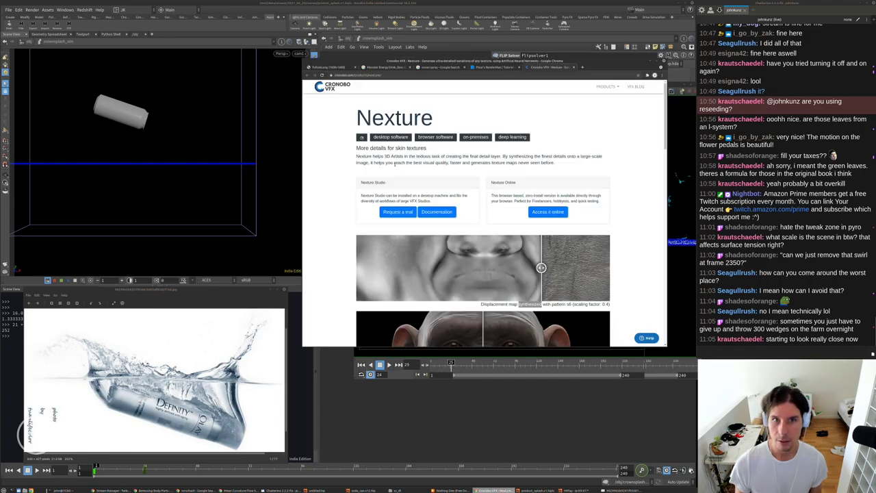
click(397, 69)
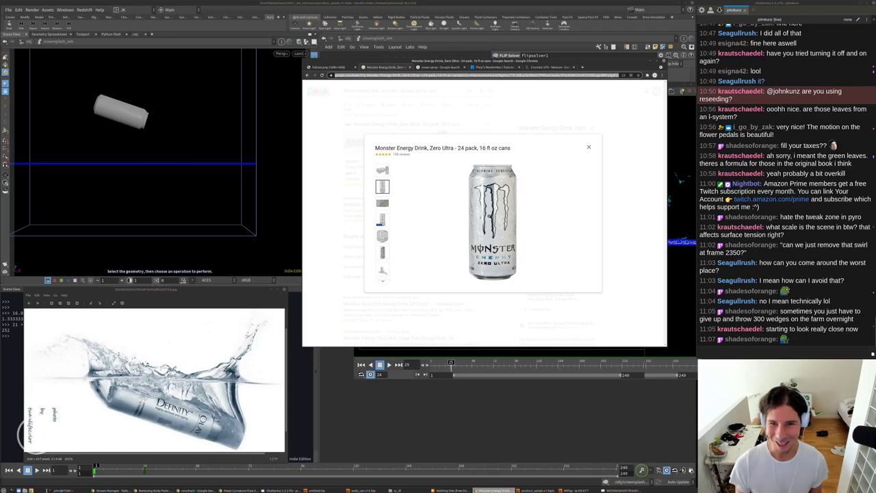
click(382, 219)
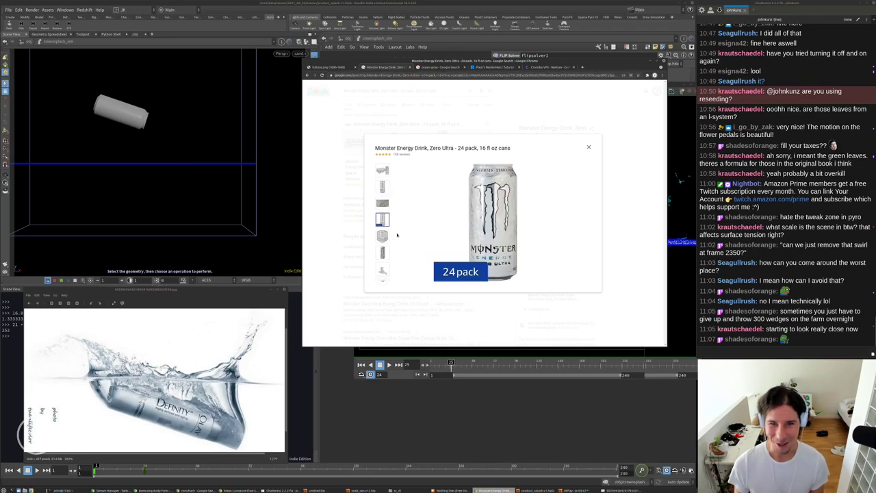
click(387, 238)
click(381, 258)
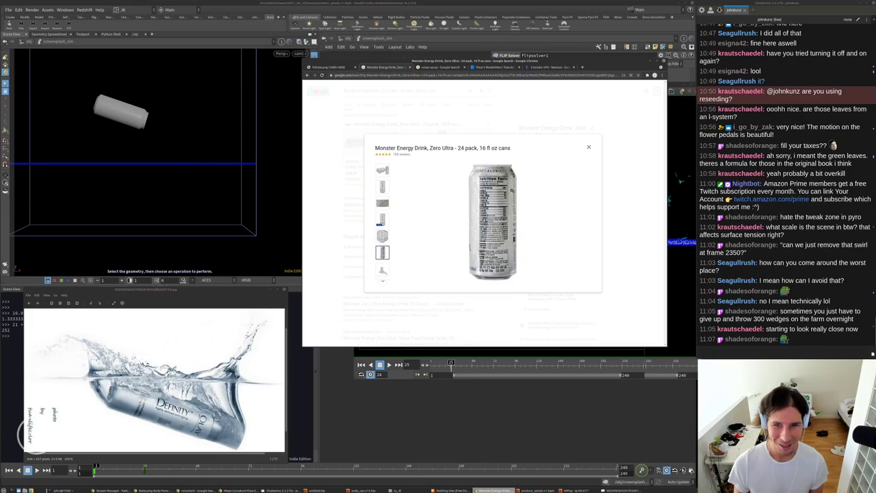
Enlarge the product photo and examine the can's nutrition label and surface texture from rim to base.
ctrl+scroll(510, 191, up, 7)
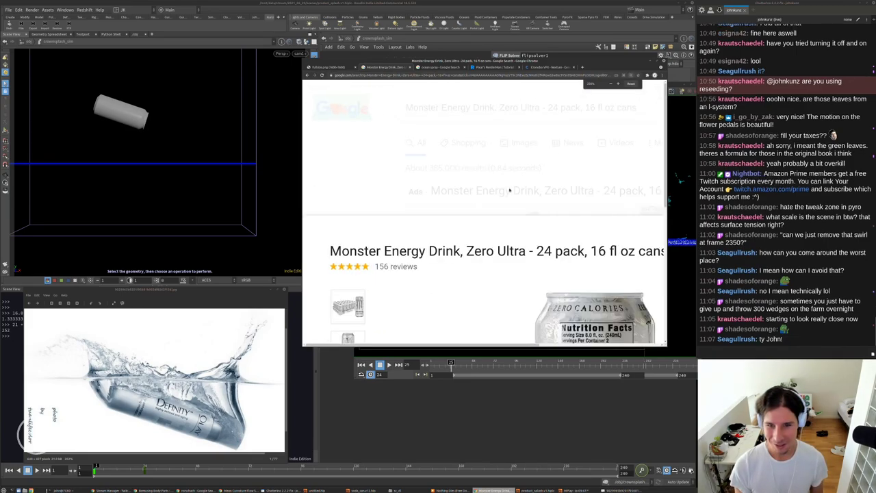
scroll(520, 206, down, 10)
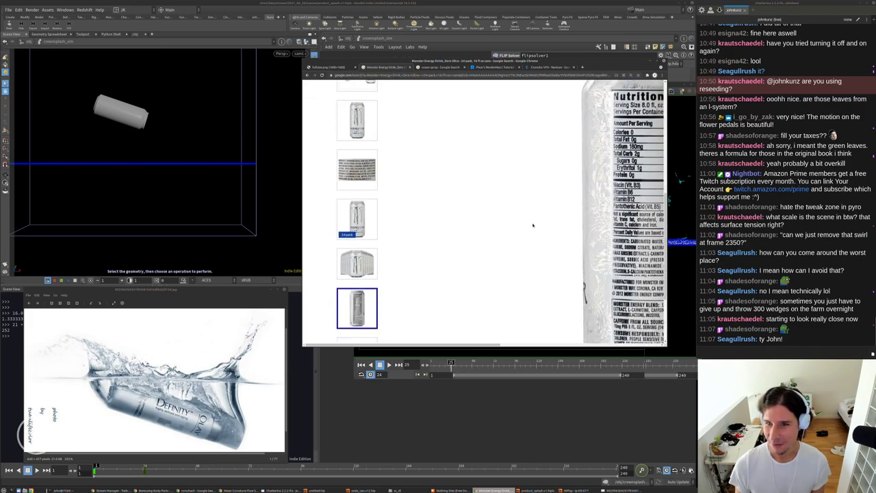
key(Left)
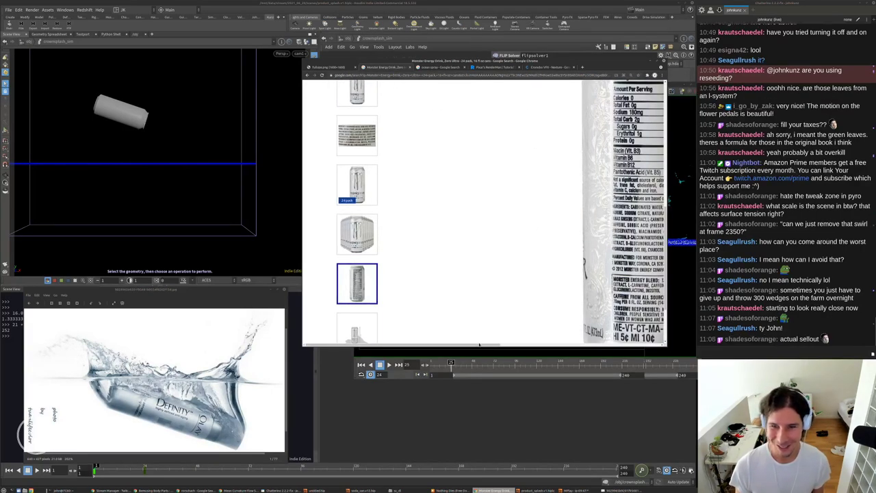
drag(478, 344, 565, 345)
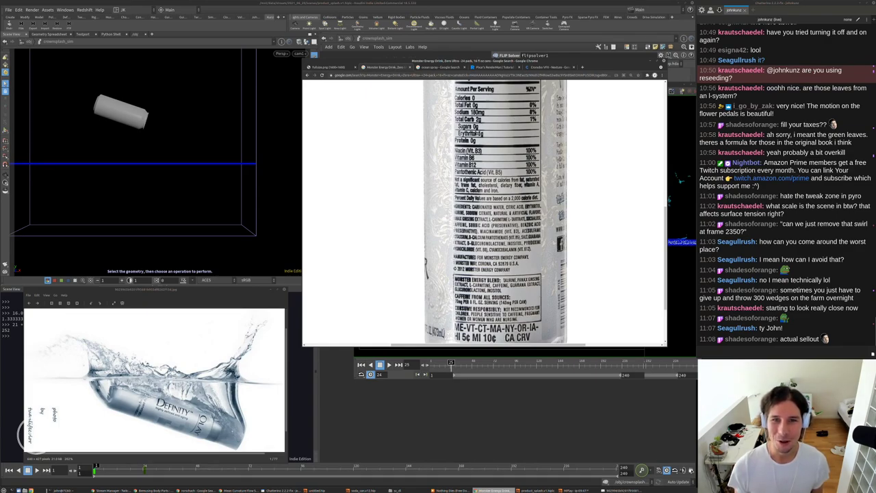
scroll(493, 168, down, 3)
scroll(518, 190, up, 4)
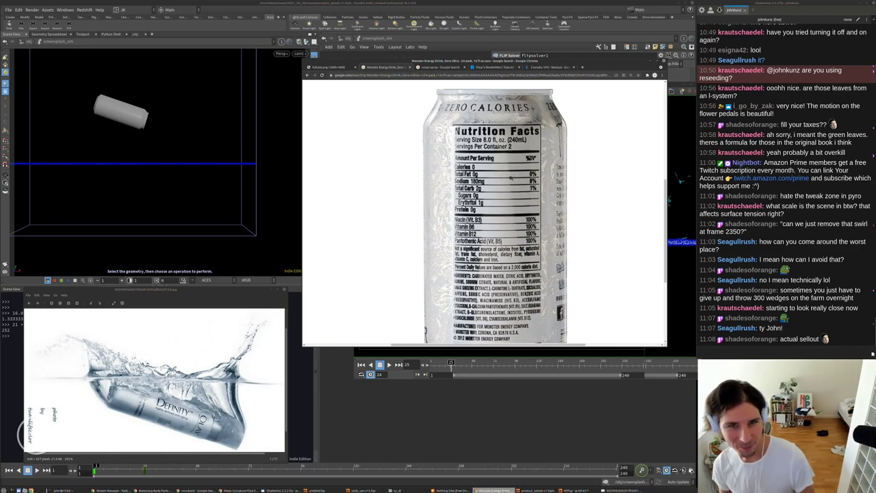
scroll(513, 174, up, 2)
scroll(513, 174, down, 2)
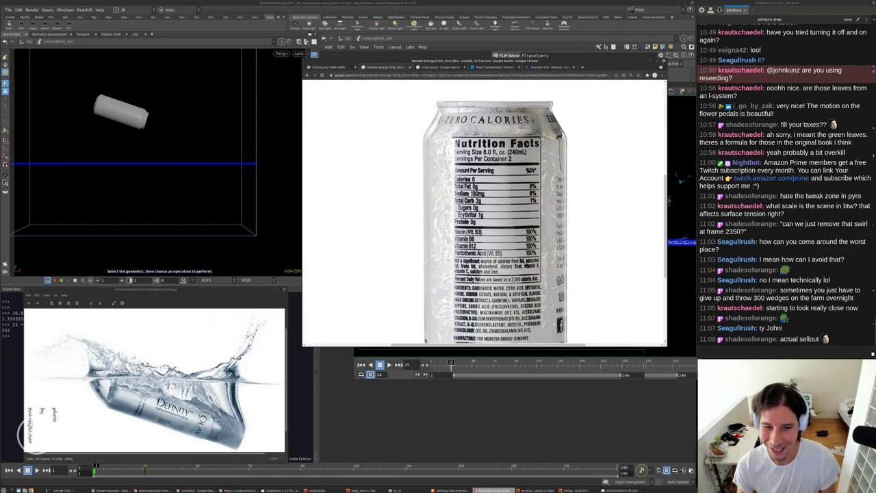
Examine the lower part of the can in the product photo, from the nutrition facts down to the base.
scroll(513, 174, down, 1)
scroll(527, 228, down, 1)
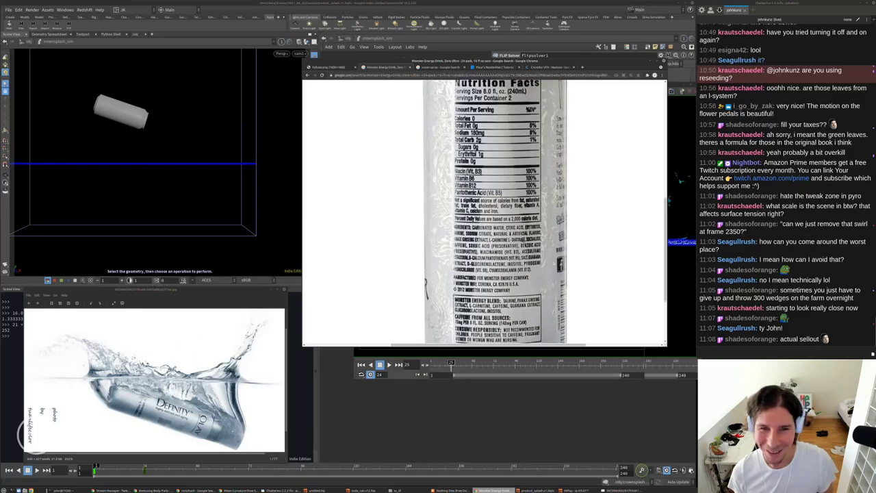
scroll(527, 229, up, 1)
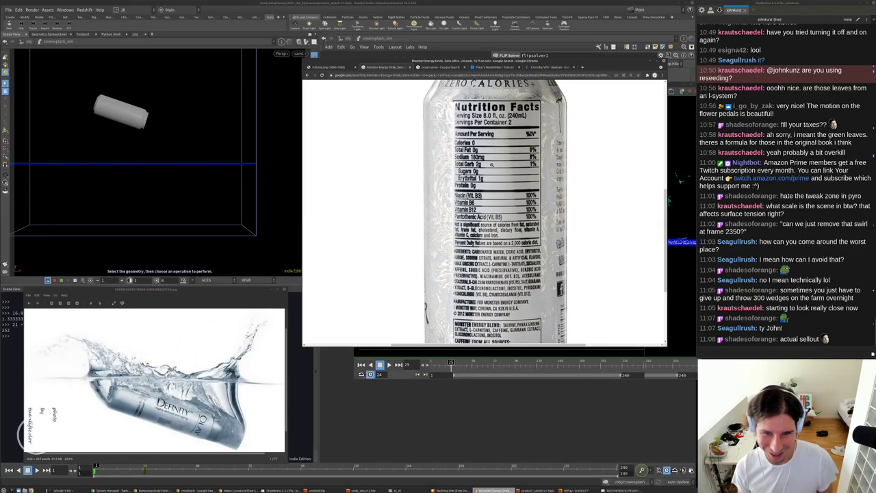
scroll(527, 229, down, 2)
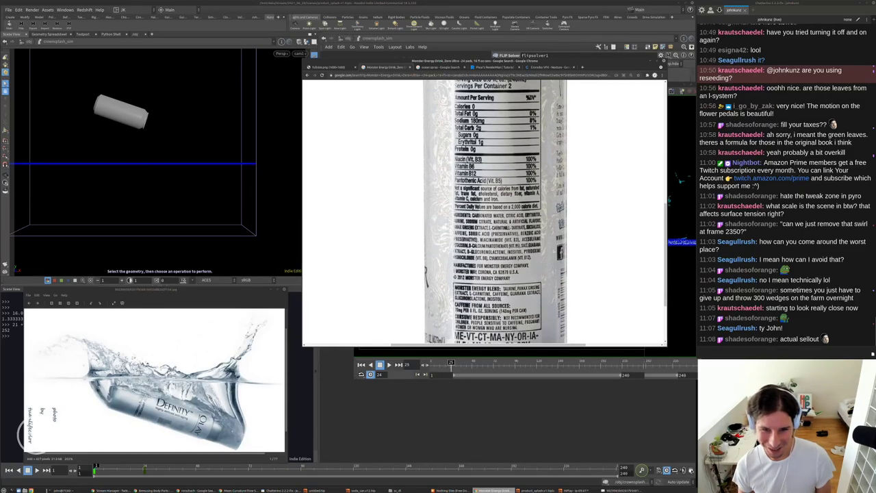
scroll(491, 280, down, 3)
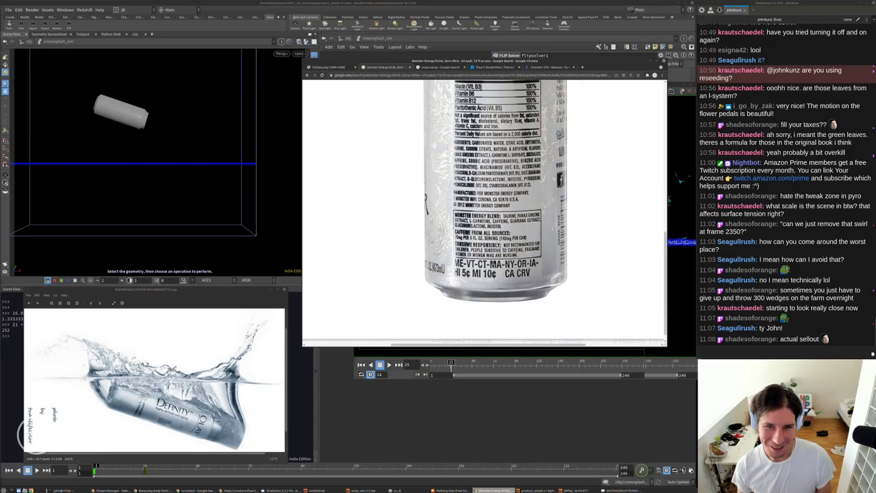
scroll(486, 283, down, 1)
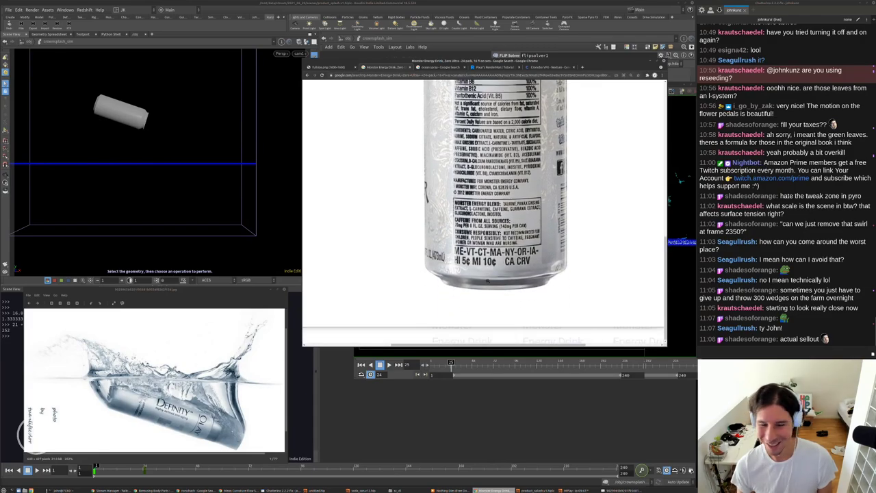
Switch back to Houdini and save the splash scene under the new version name product_splash.v2.hiplc.
click(502, 394)
middle_drag(399, 409, 433, 352)
middle_drag(400, 260, 346, 346)
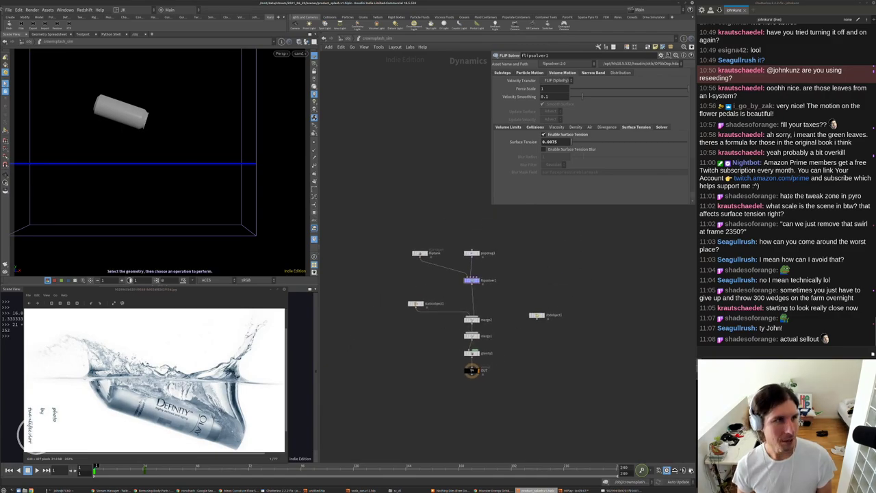
click(8, 10)
click(41, 58)
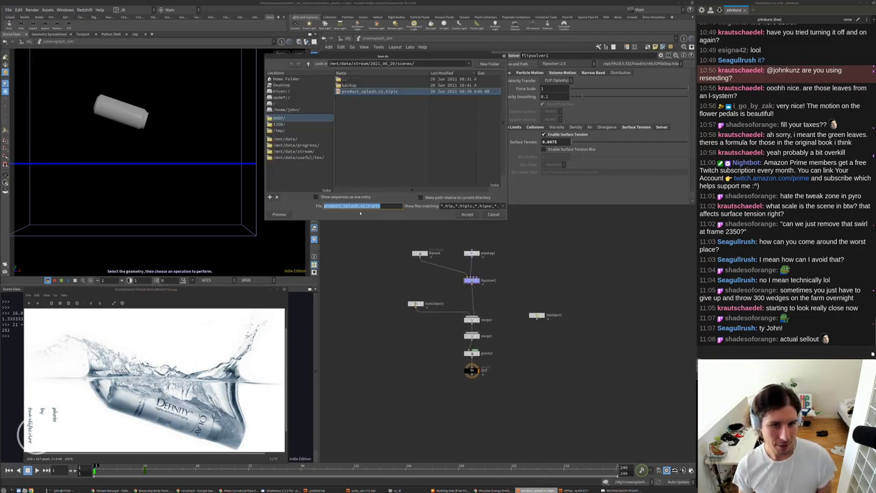
click(362, 206)
drag(362, 206, 365, 205)
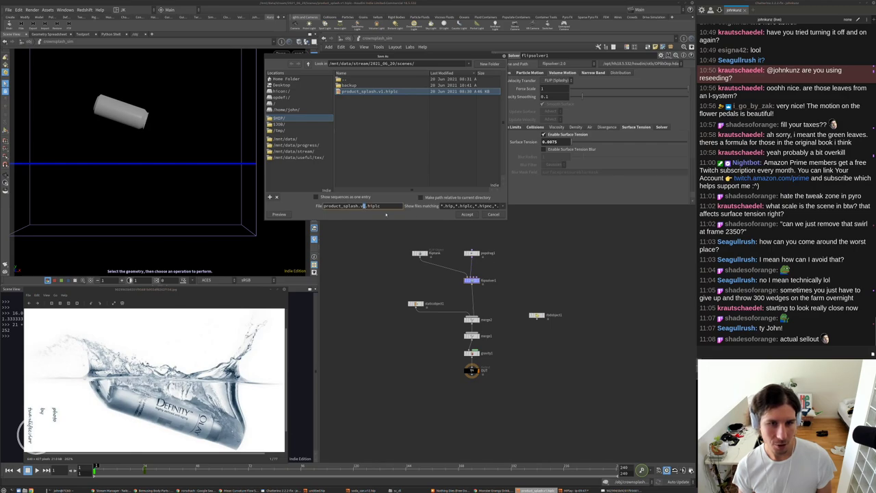
click(465, 214)
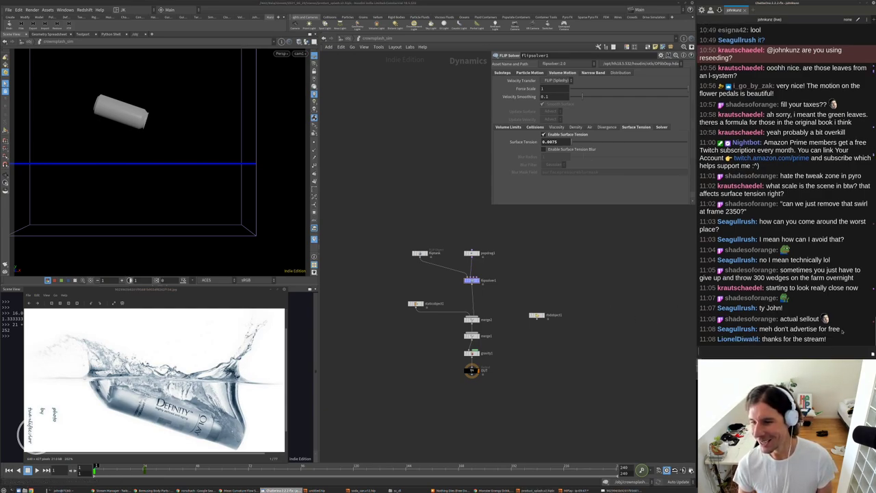
Highlight the chat message about advertising for free and examine the submerged Definity product and its label in the reference photo at several magnifications.
drag(840, 331, 759, 330)
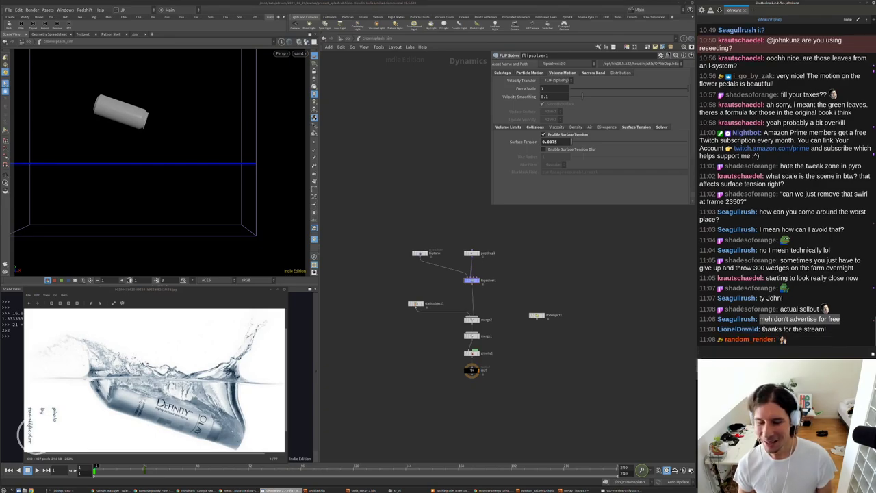
scroll(177, 428, down, 2)
scroll(198, 428, up, 12)
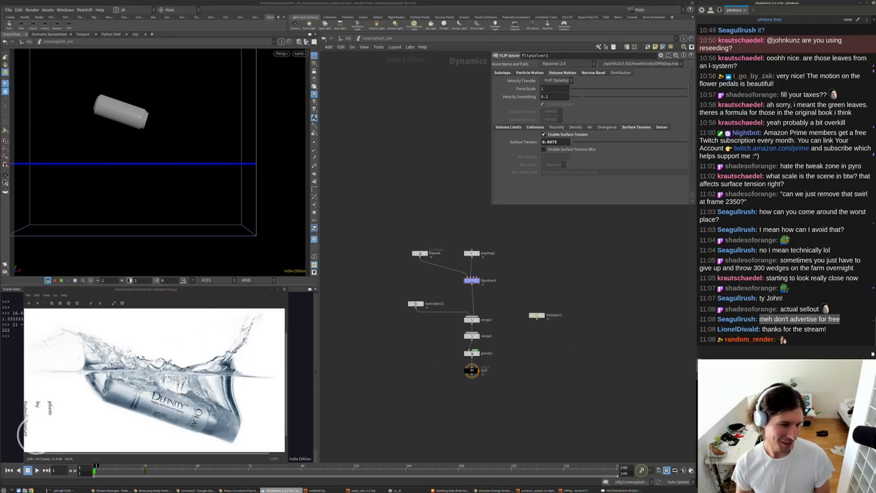
scroll(240, 413, down, 4)
scroll(157, 381, down, 2)
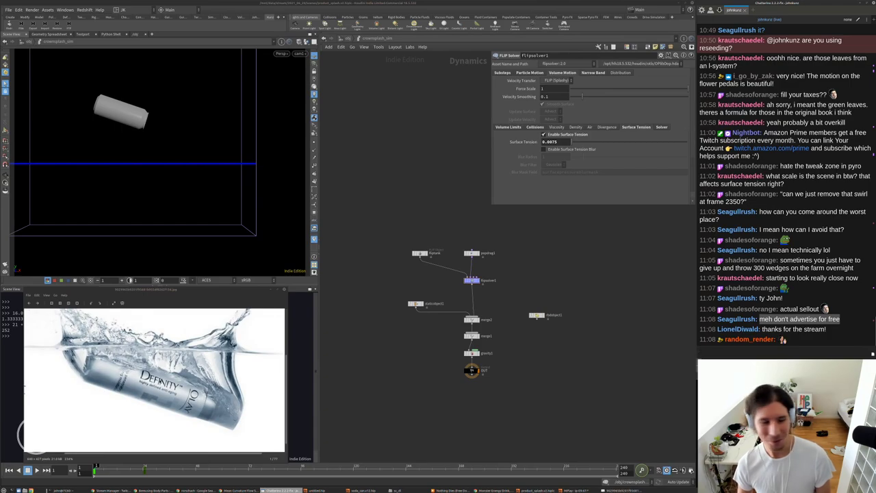
scroll(145, 395, up, 2)
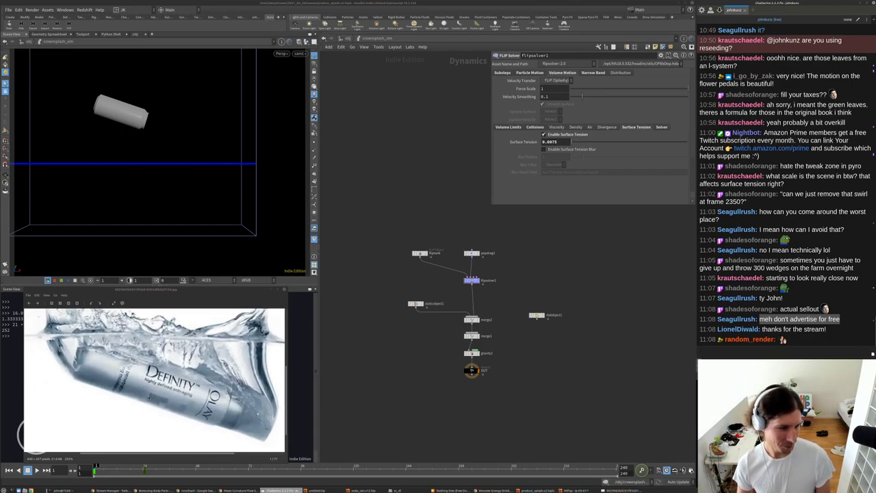
scroll(151, 398, down, 2)
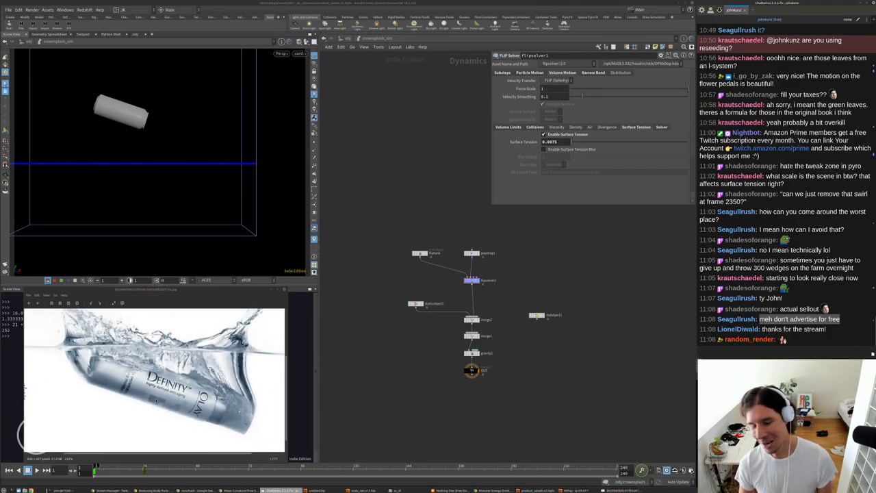
scroll(156, 400, up, 3)
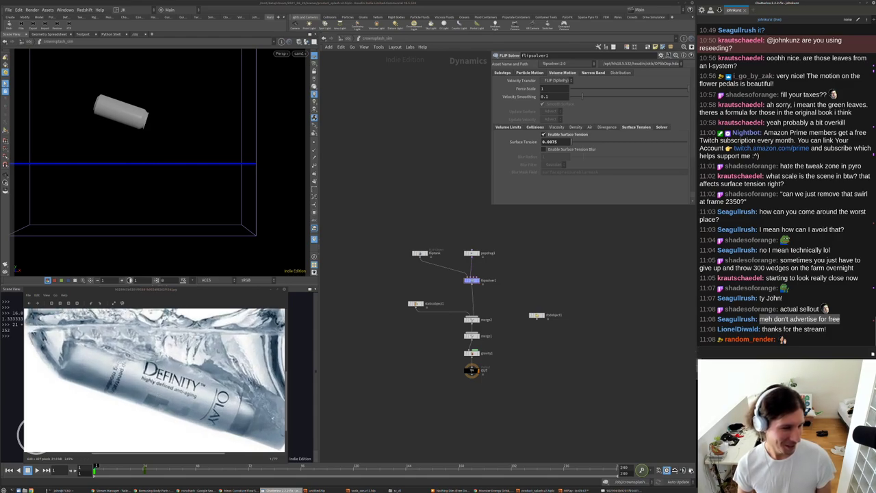
scroll(33, 431, down, 6)
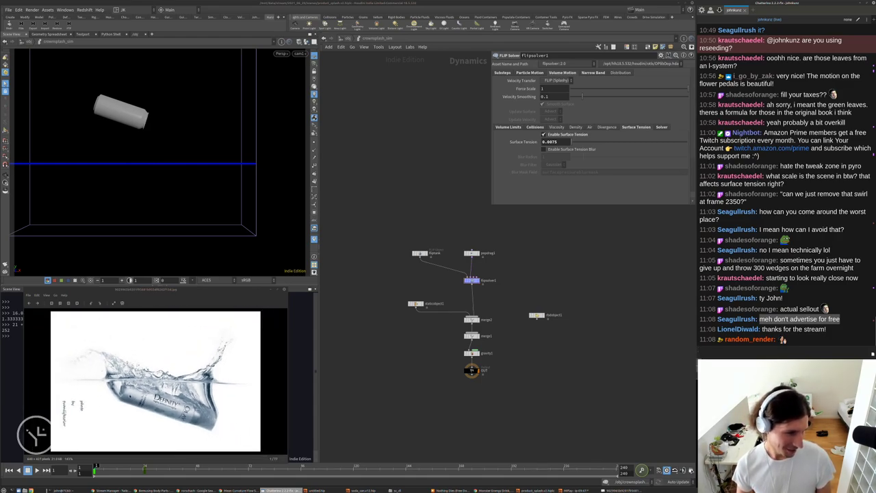
scroll(34, 432, up, 2)
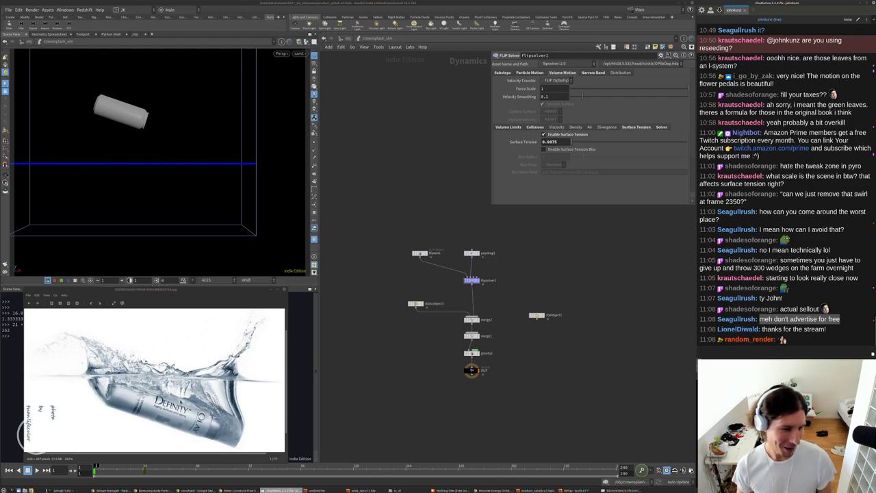
scroll(31, 433, up, 1)
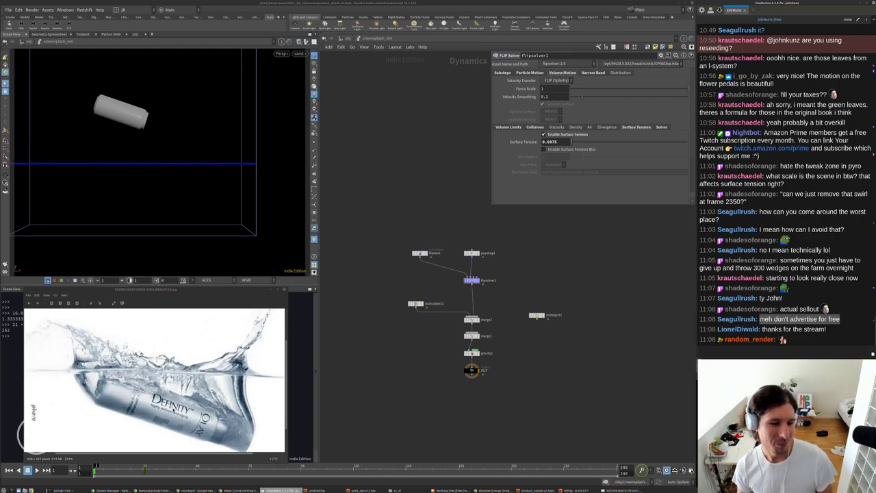
scroll(32, 432, down, 3)
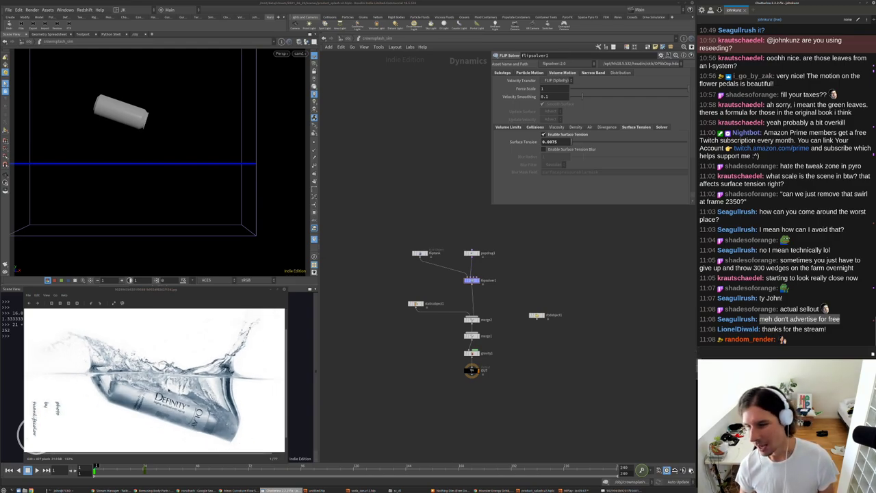
scroll(31, 432, up, 3)
scroll(32, 432, down, 3)
scroll(31, 433, up, 4)
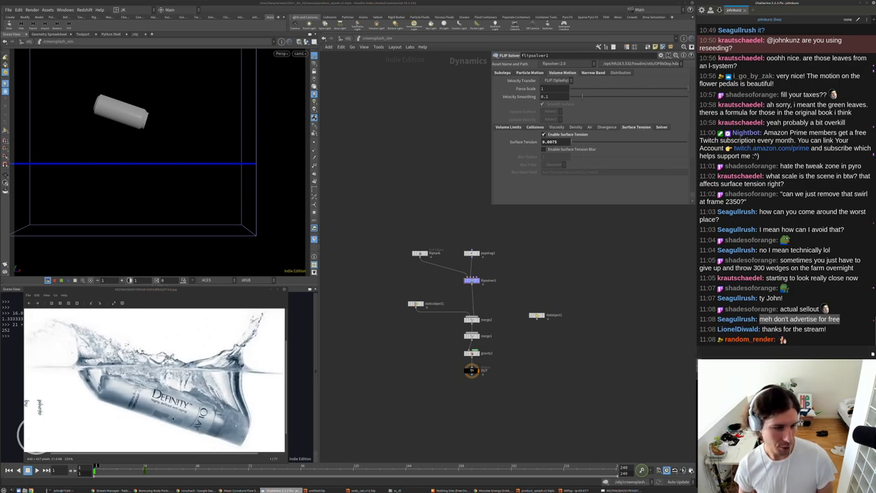
scroll(32, 432, down, 1)
scroll(32, 432, down, 1)
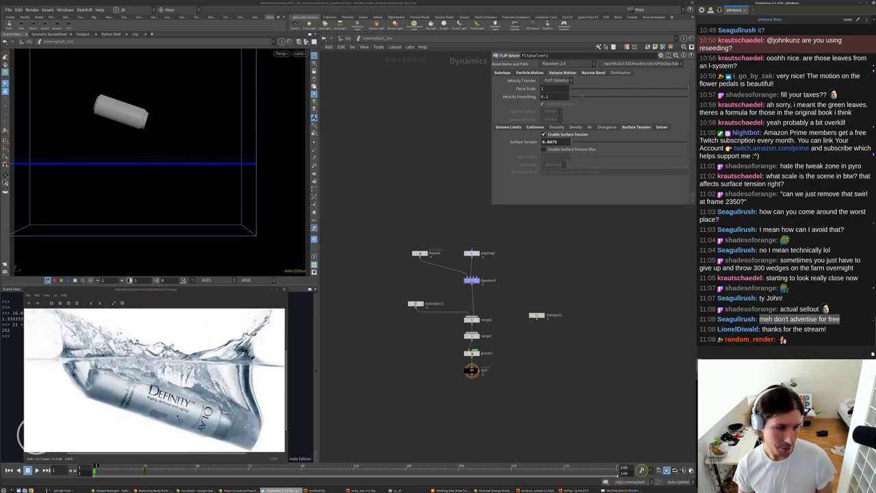
scroll(31, 432, up, 2)
scroll(31, 432, down, 3)
scroll(31, 433, down, 1)
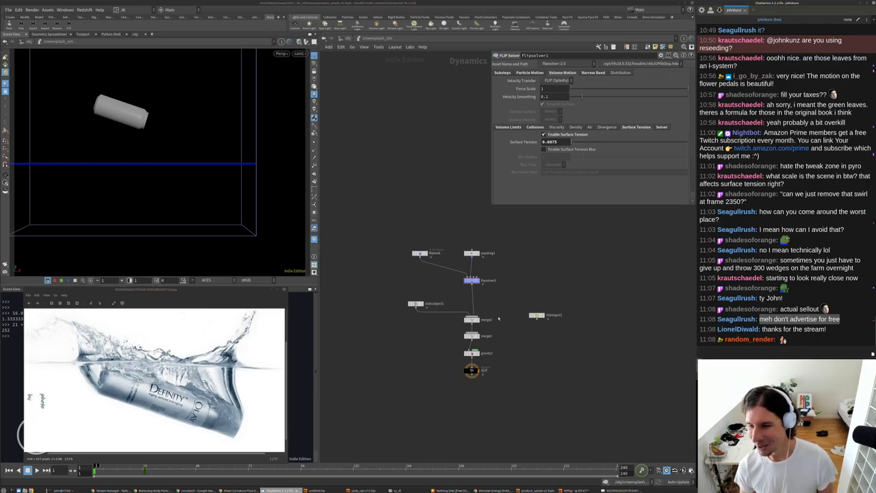
Examine the can model up close in the scene view, focusing on its surface and lower end.
middle_drag(580, 297, 580, 257)
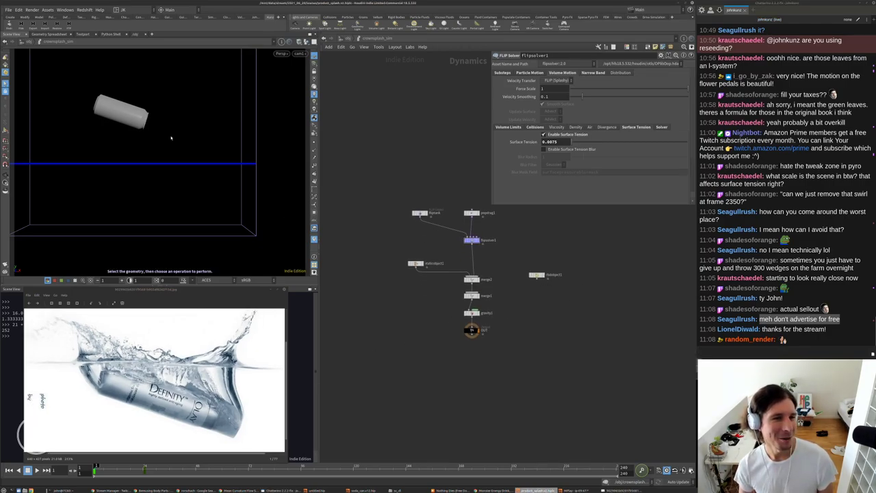
alt+drag(189, 100, 229, 168)
alt+right_drag(229, 168, 182, 194)
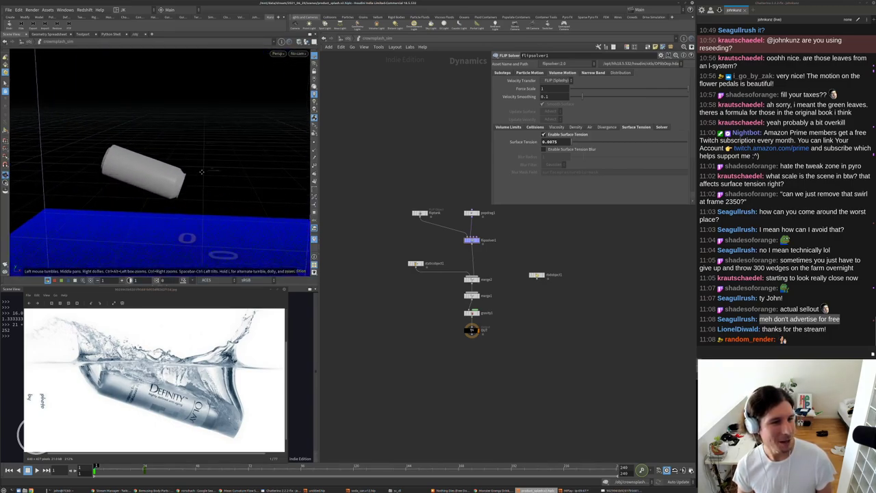
alt+drag(182, 194, 167, 193)
scroll(167, 195, up, 5)
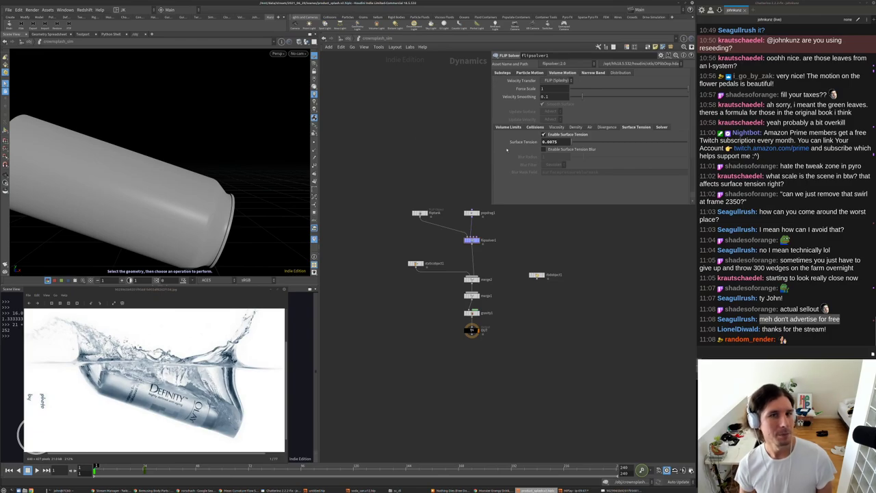